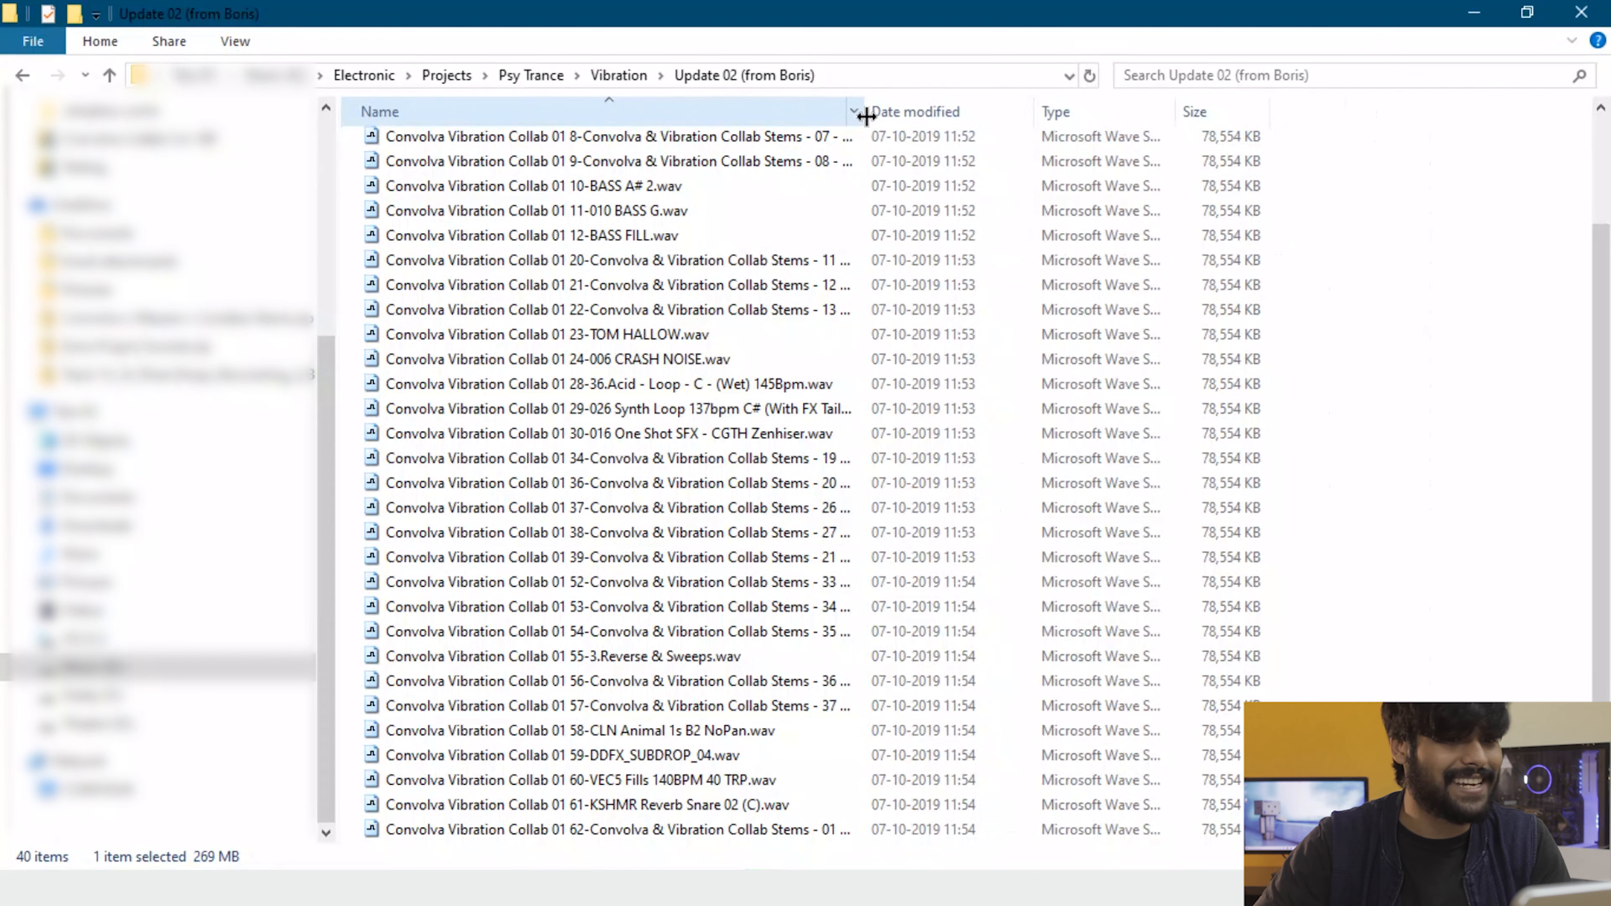
Fit the Name column to the full file names and look through the collab stems in the folder
double_click(865, 116)
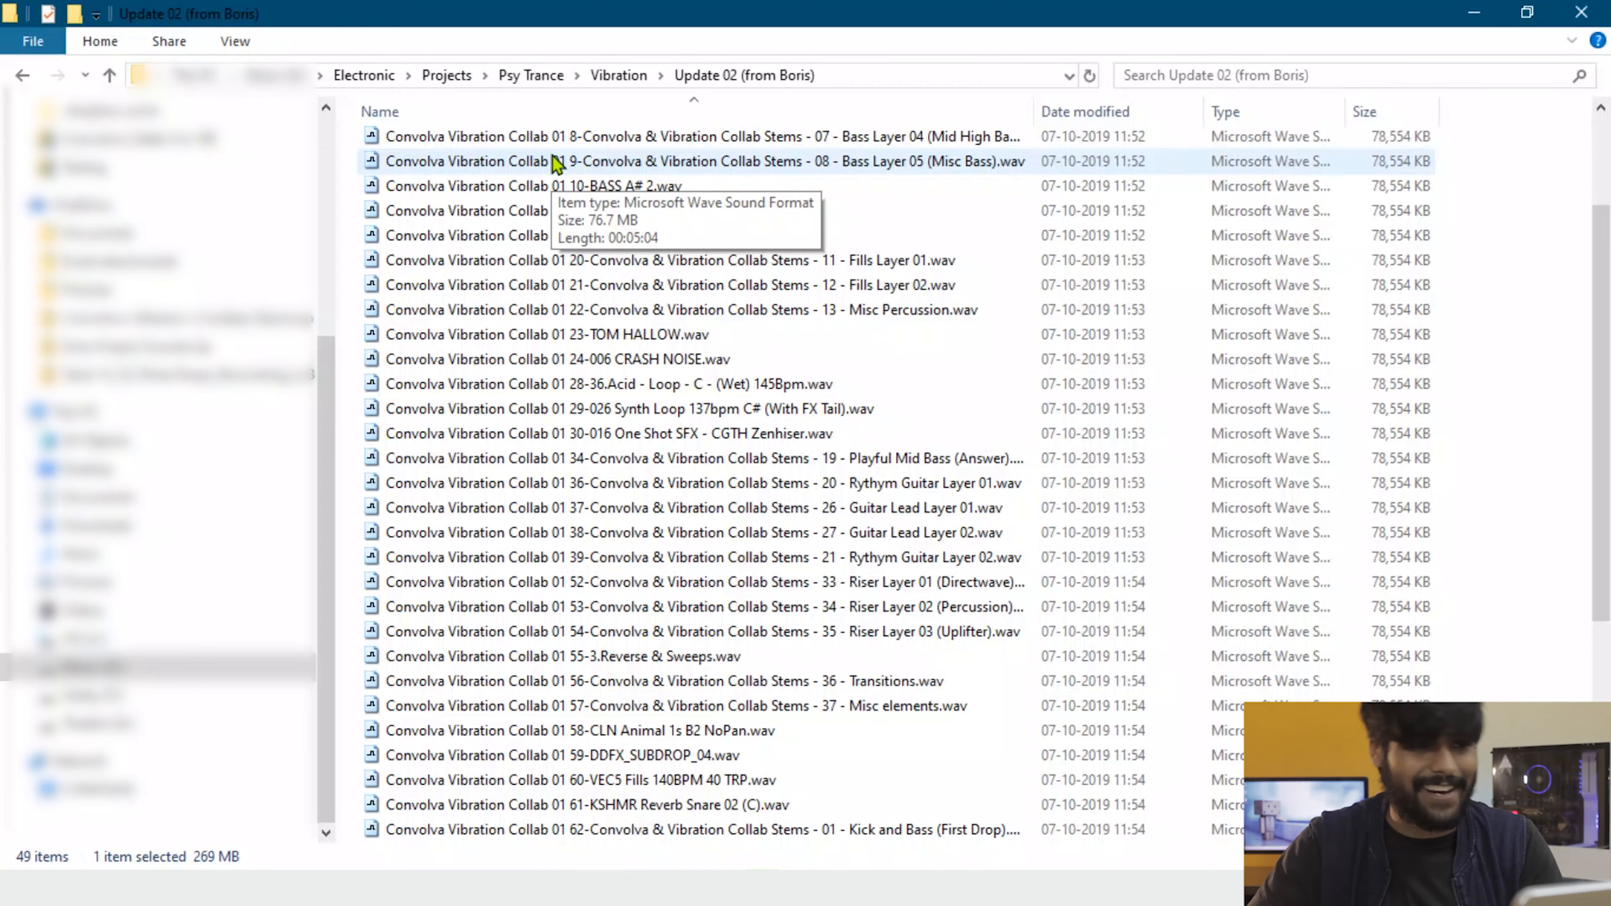
scroll(745, 530, "down", 6)
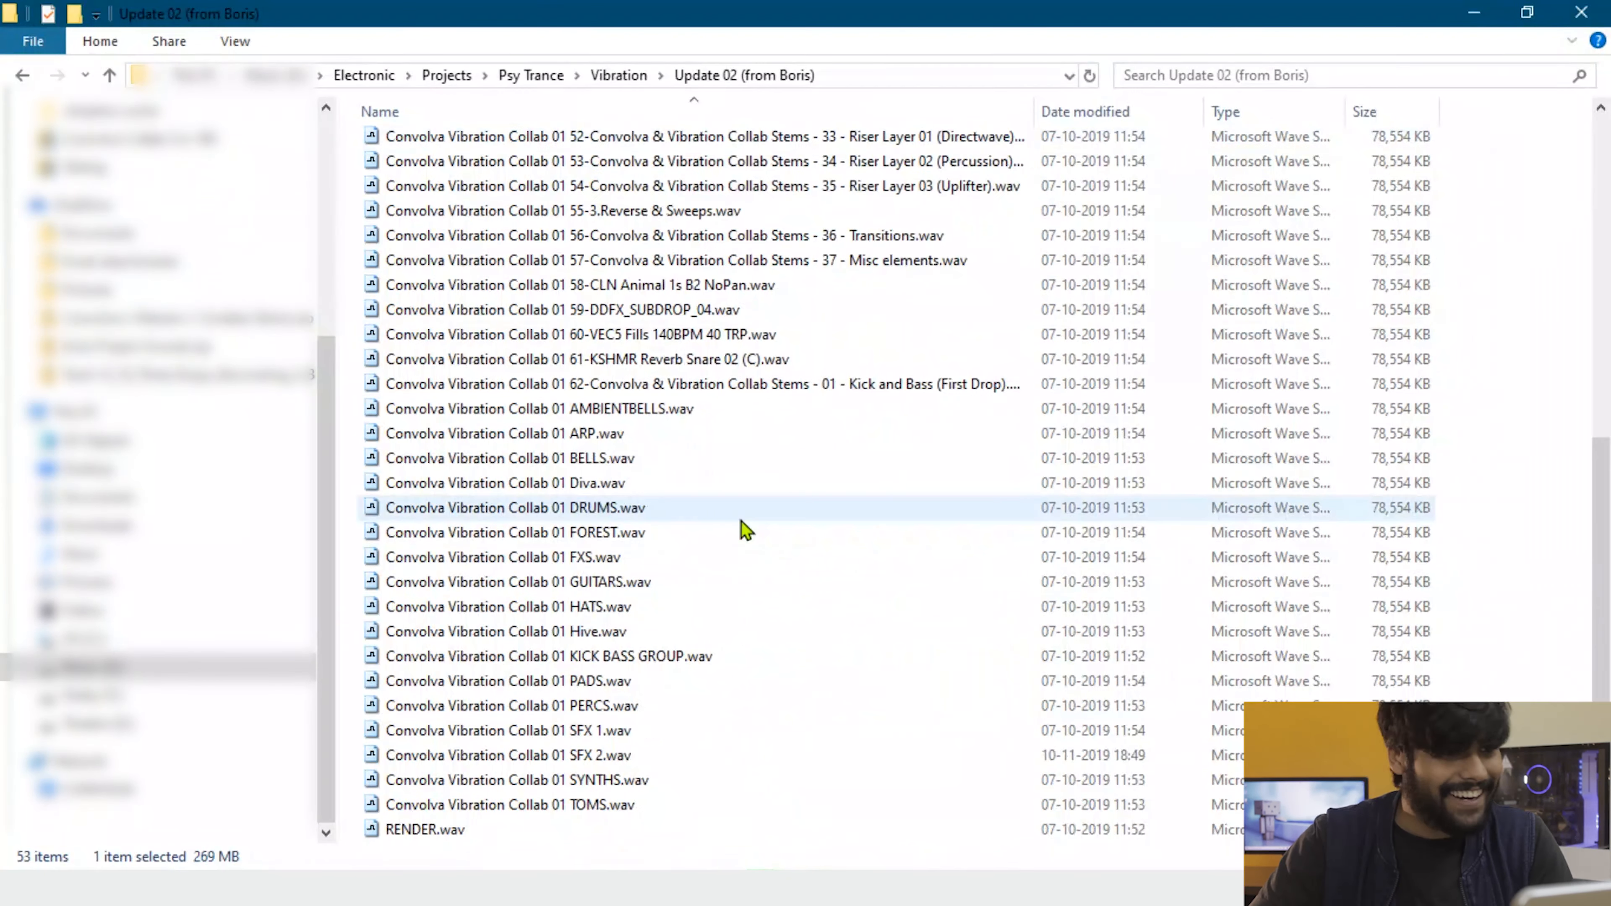
key("Down")
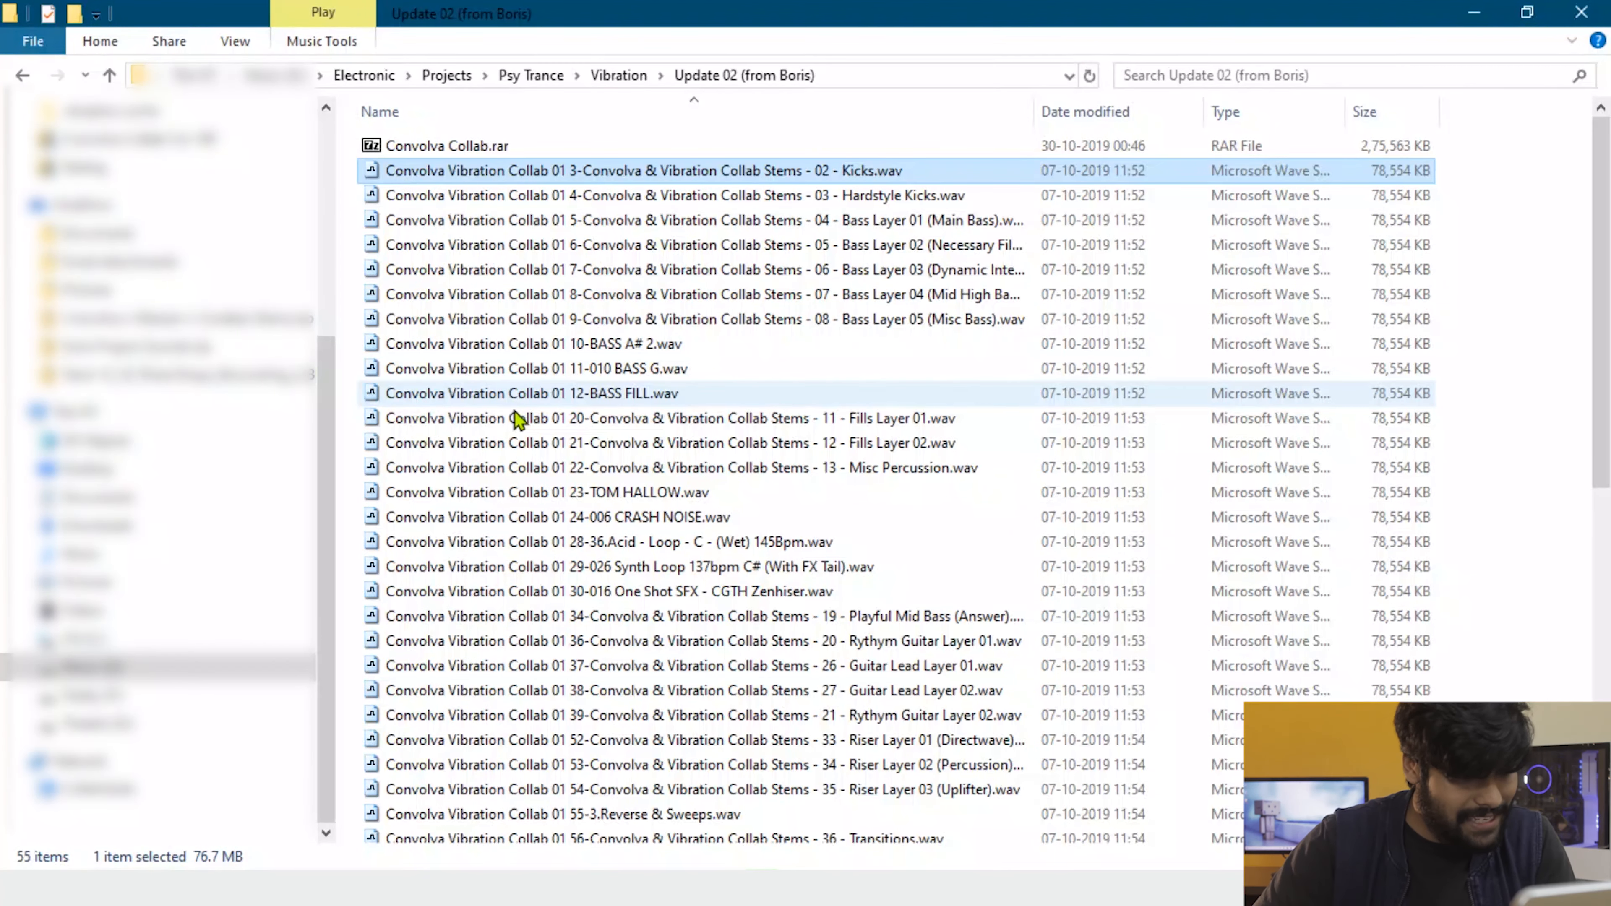
scroll(516, 420, "down", 10)
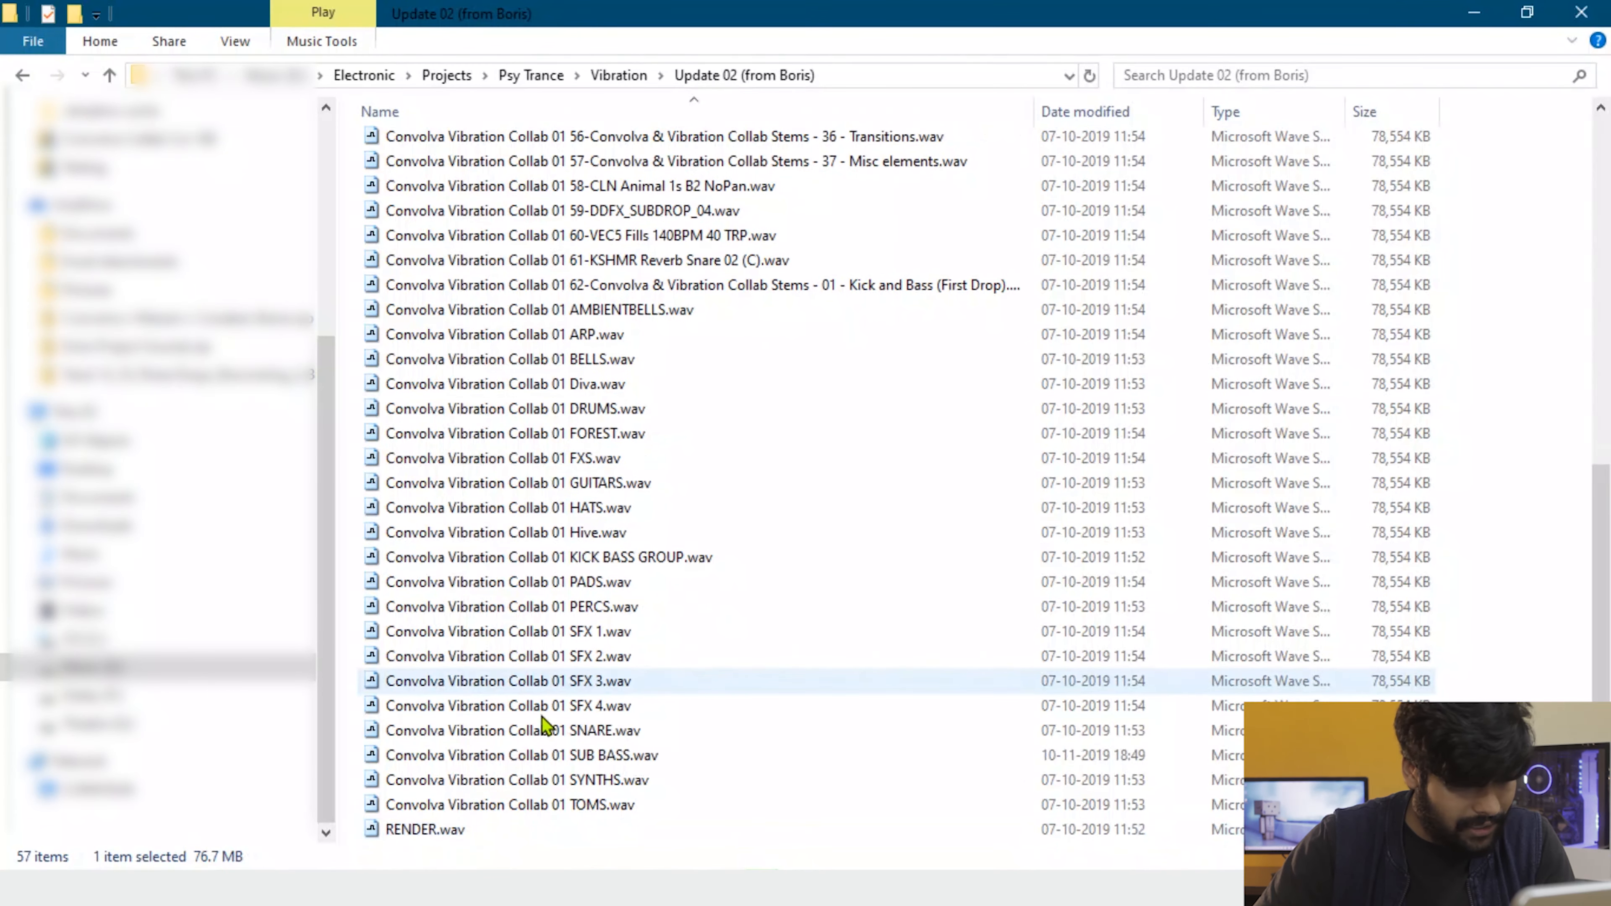
scroll(544, 724, "up", 10)
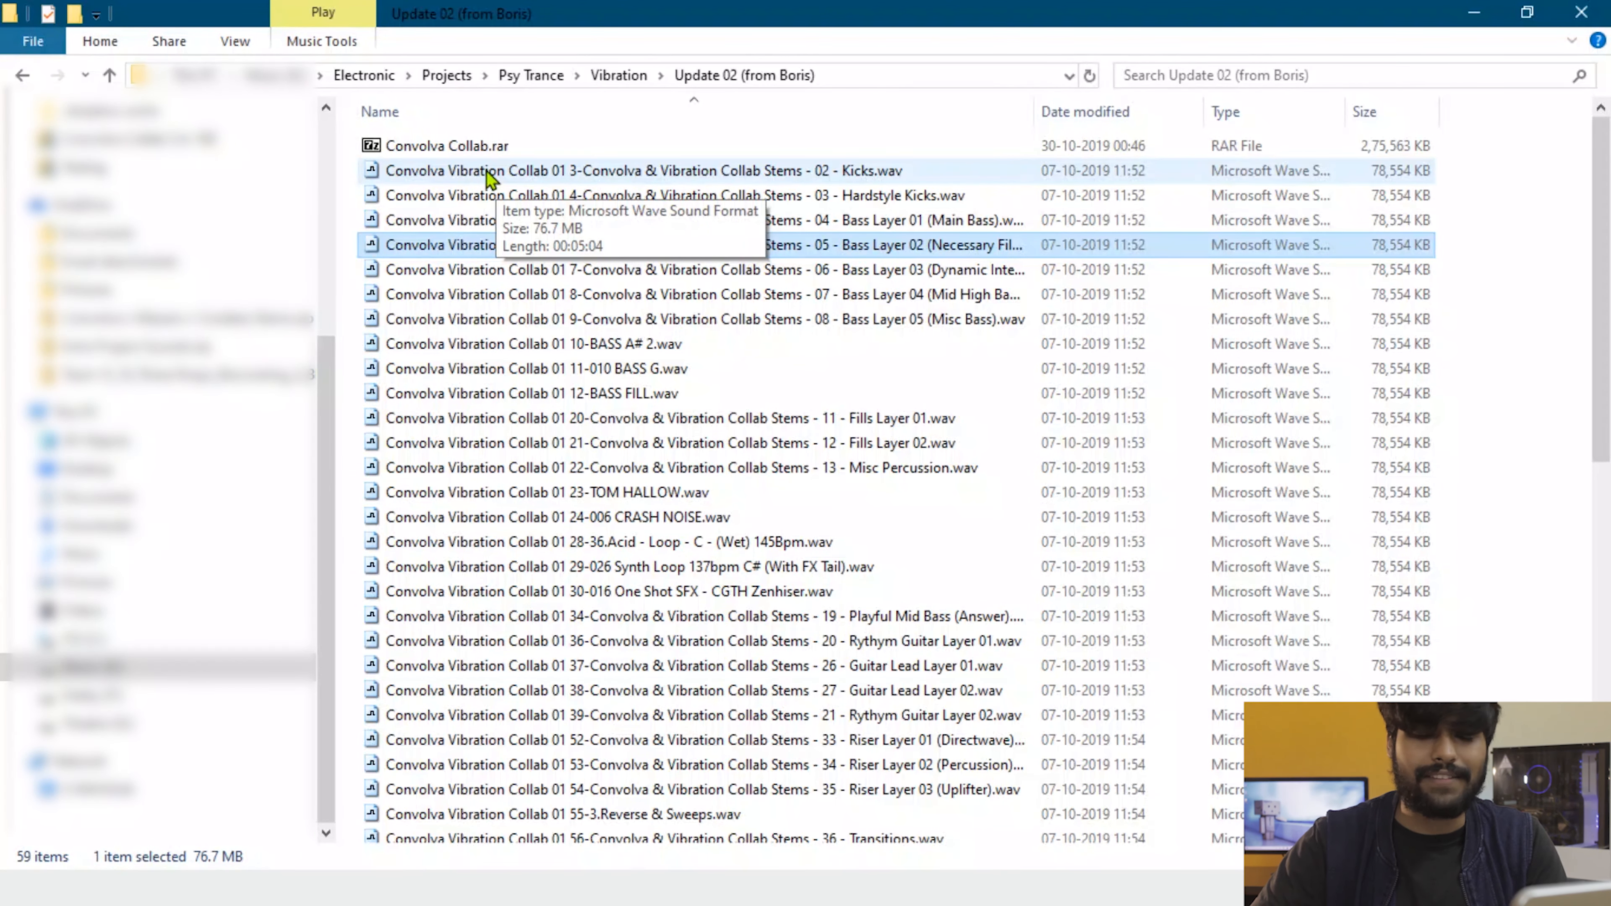
Select all the WAV files in the folder, from the "02 - Kicks" stem through RENDER.wav
left_click(490, 180)
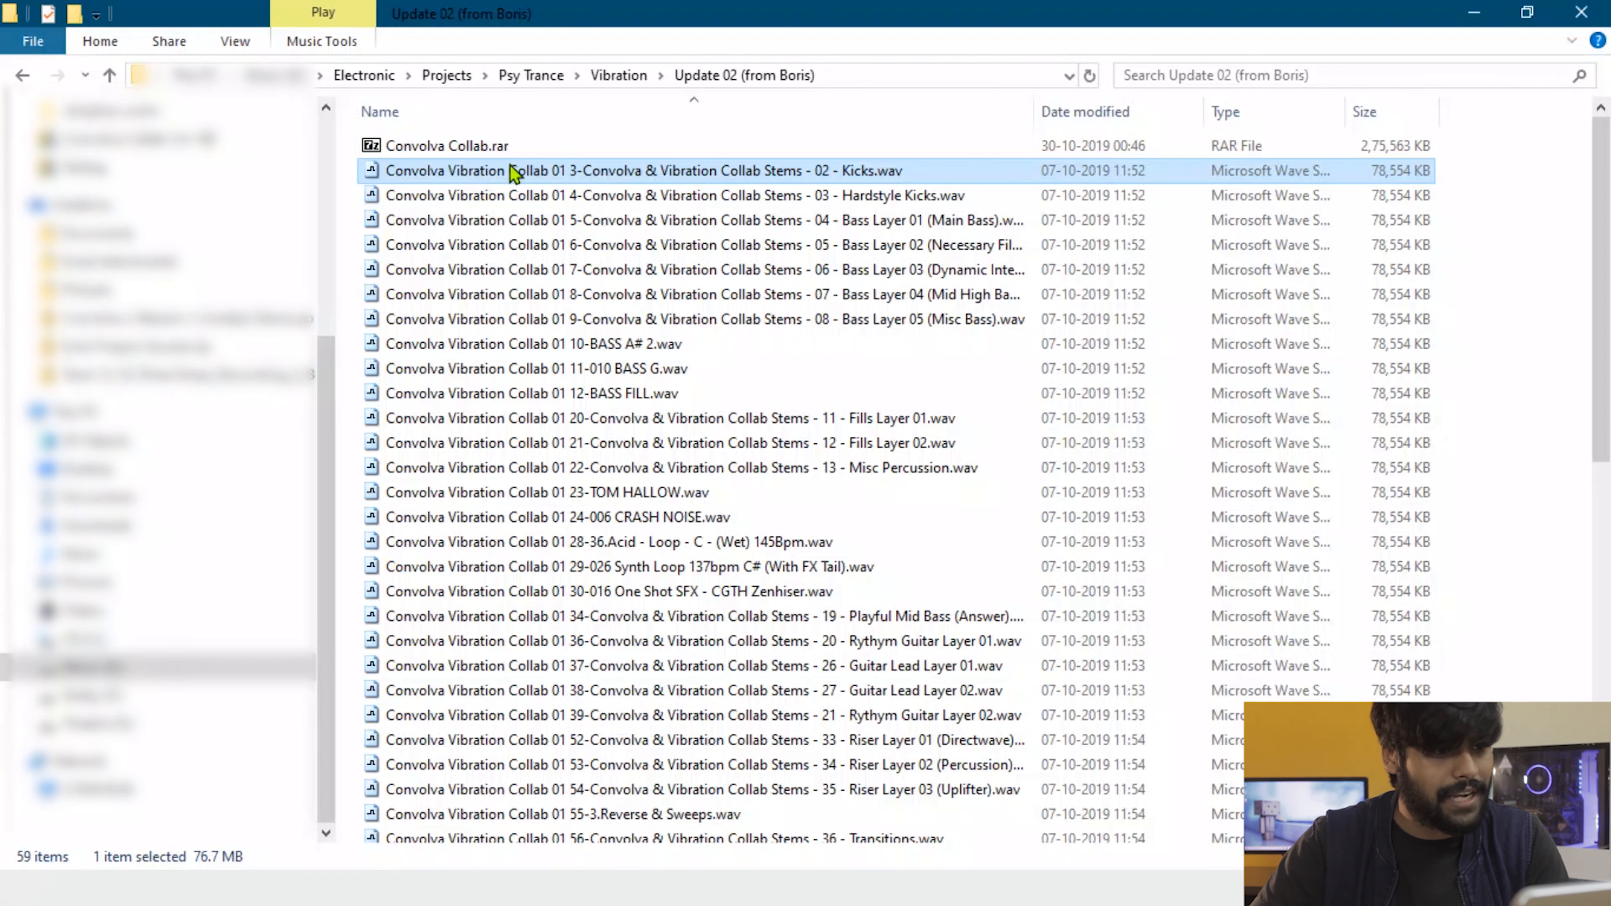
scroll(527, 418, "down", 10)
left_click(437, 830, "shift")
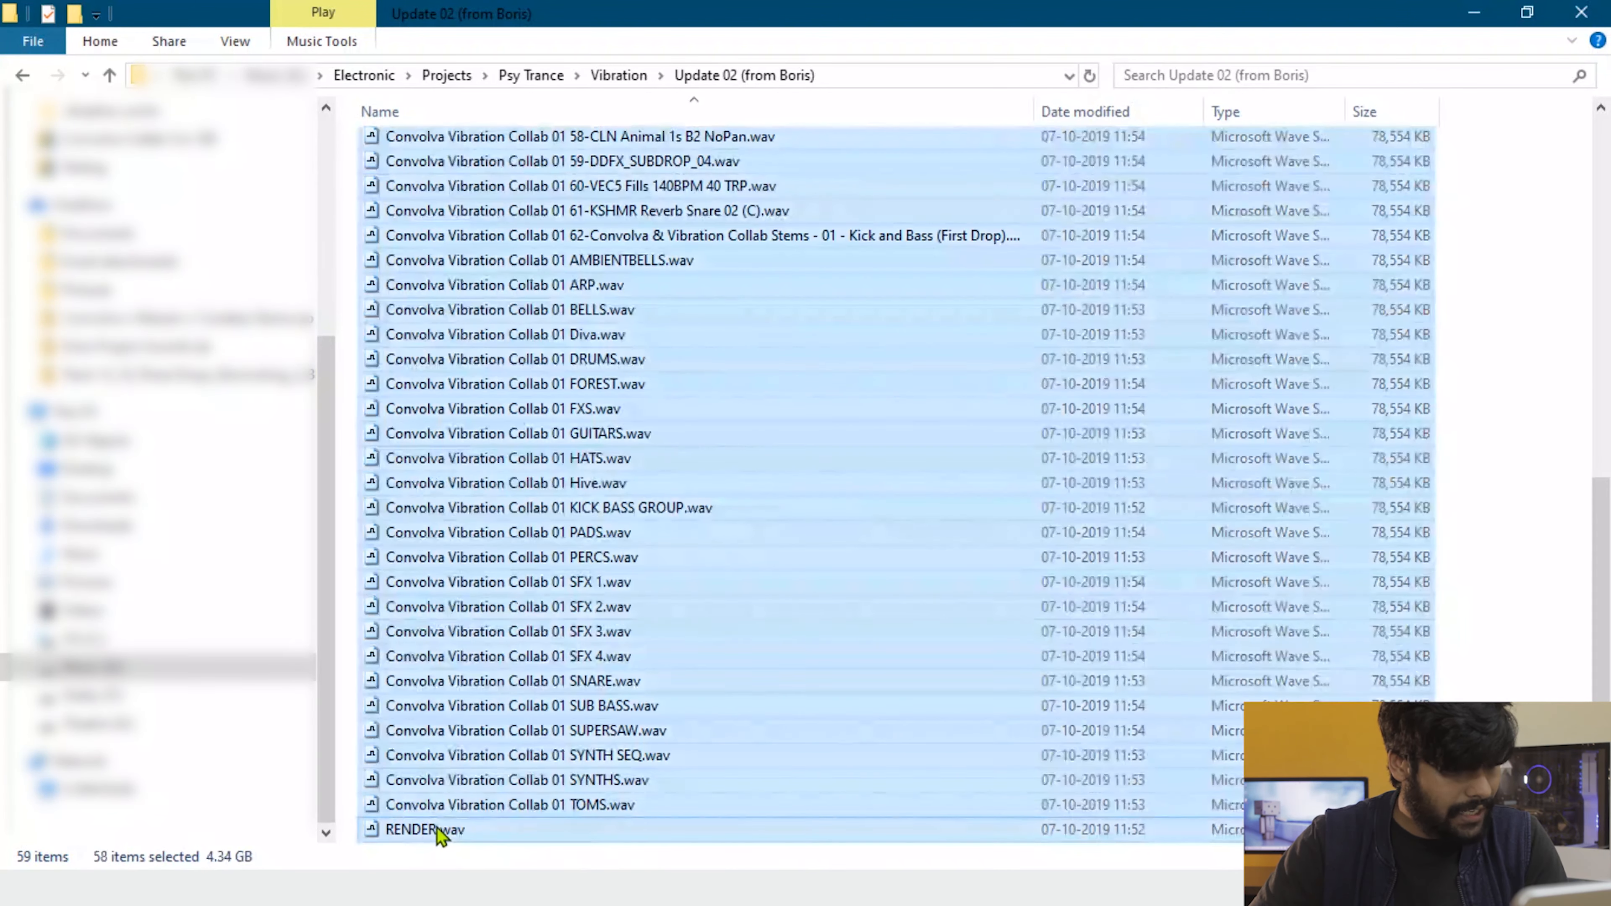
scroll(516, 330, "up", 7)
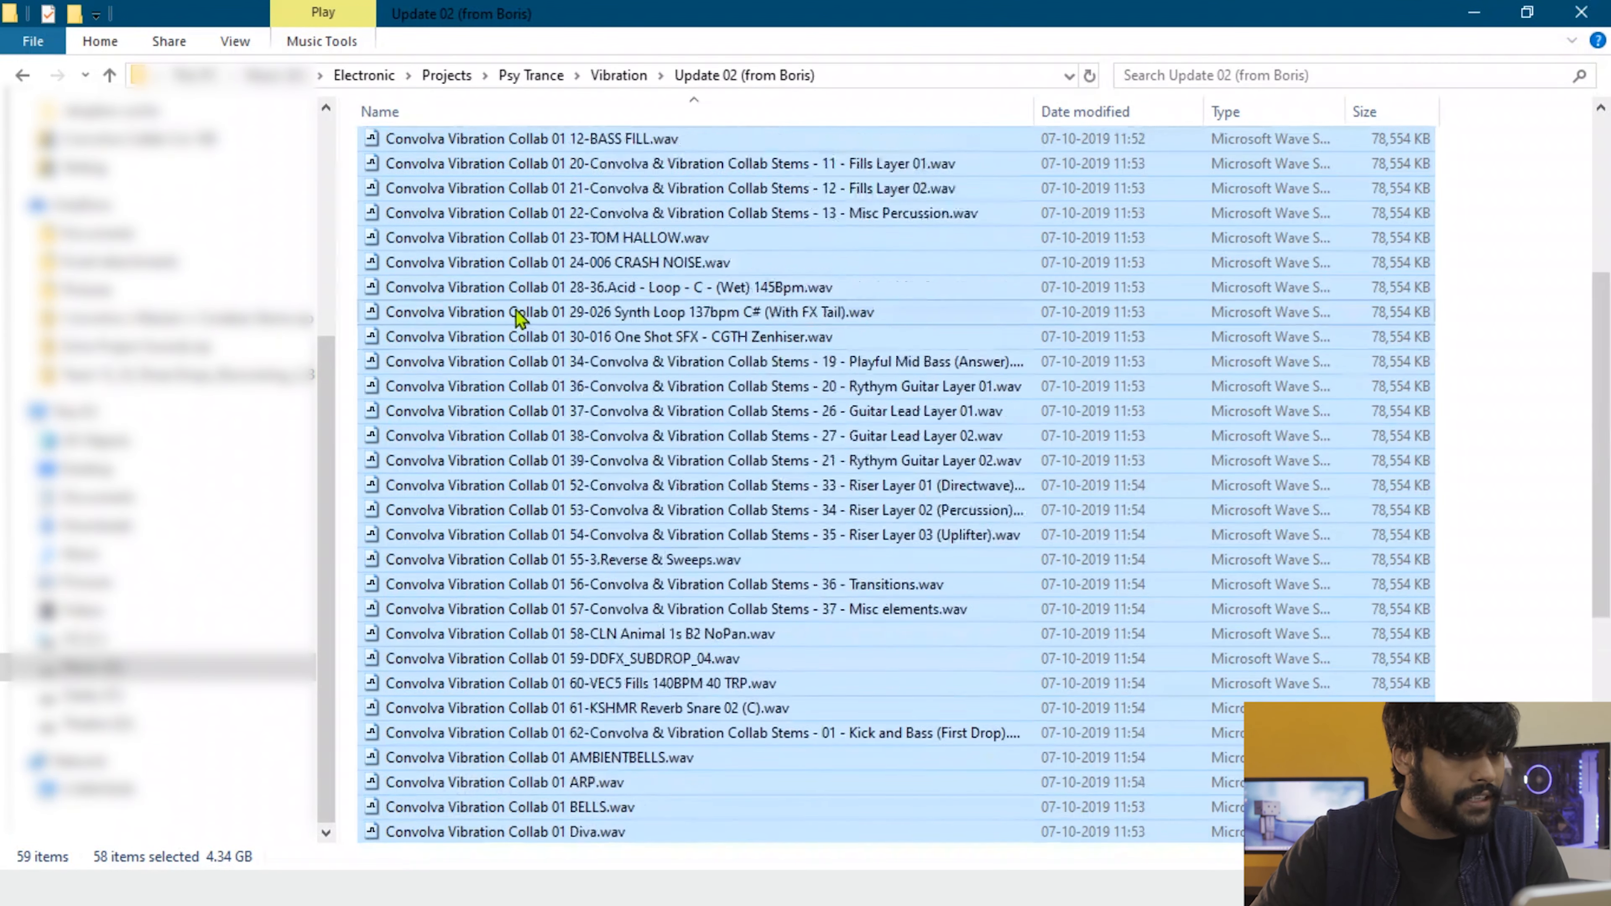
scroll(520, 317, "up", 4)
Switch to FL Studio and close the channel rack so the playlist is clear for the stems
left_click_drag(549, 244, 971, 828)
key("alt+Tab")
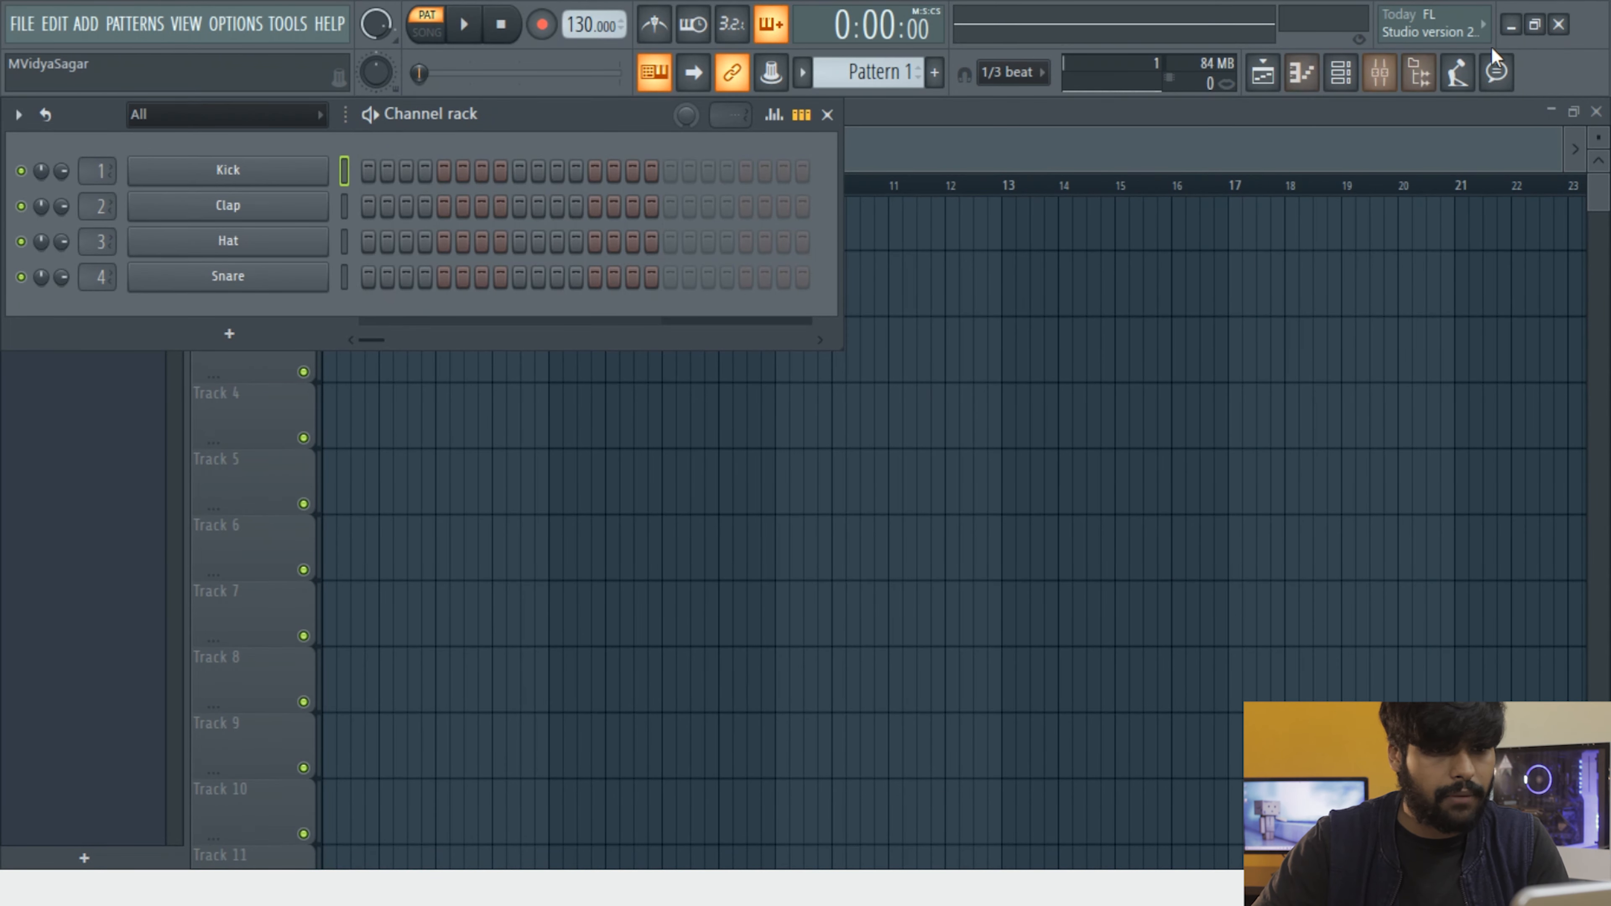
left_click(1342, 74)
scroll(259, 261, "up", 1)
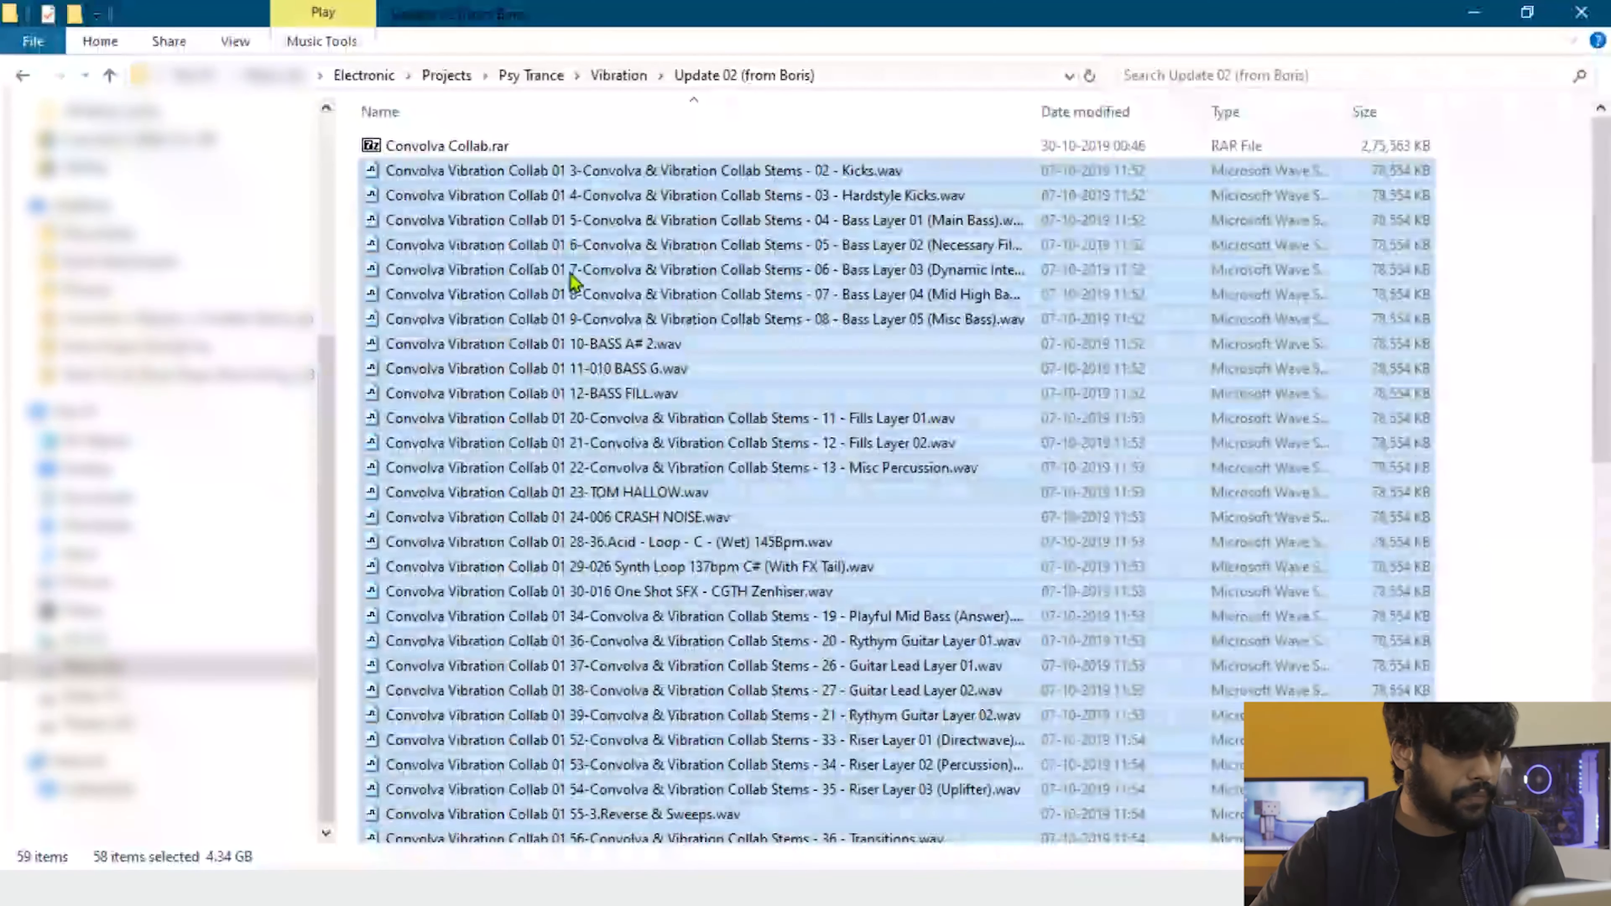
Bring the selected WAV files from File Explorer onto playlist Track 1 and import them as audio tracks
left_click_drag(528, 176, 881, 323)
left_click_drag(708, 363, 279, 216)
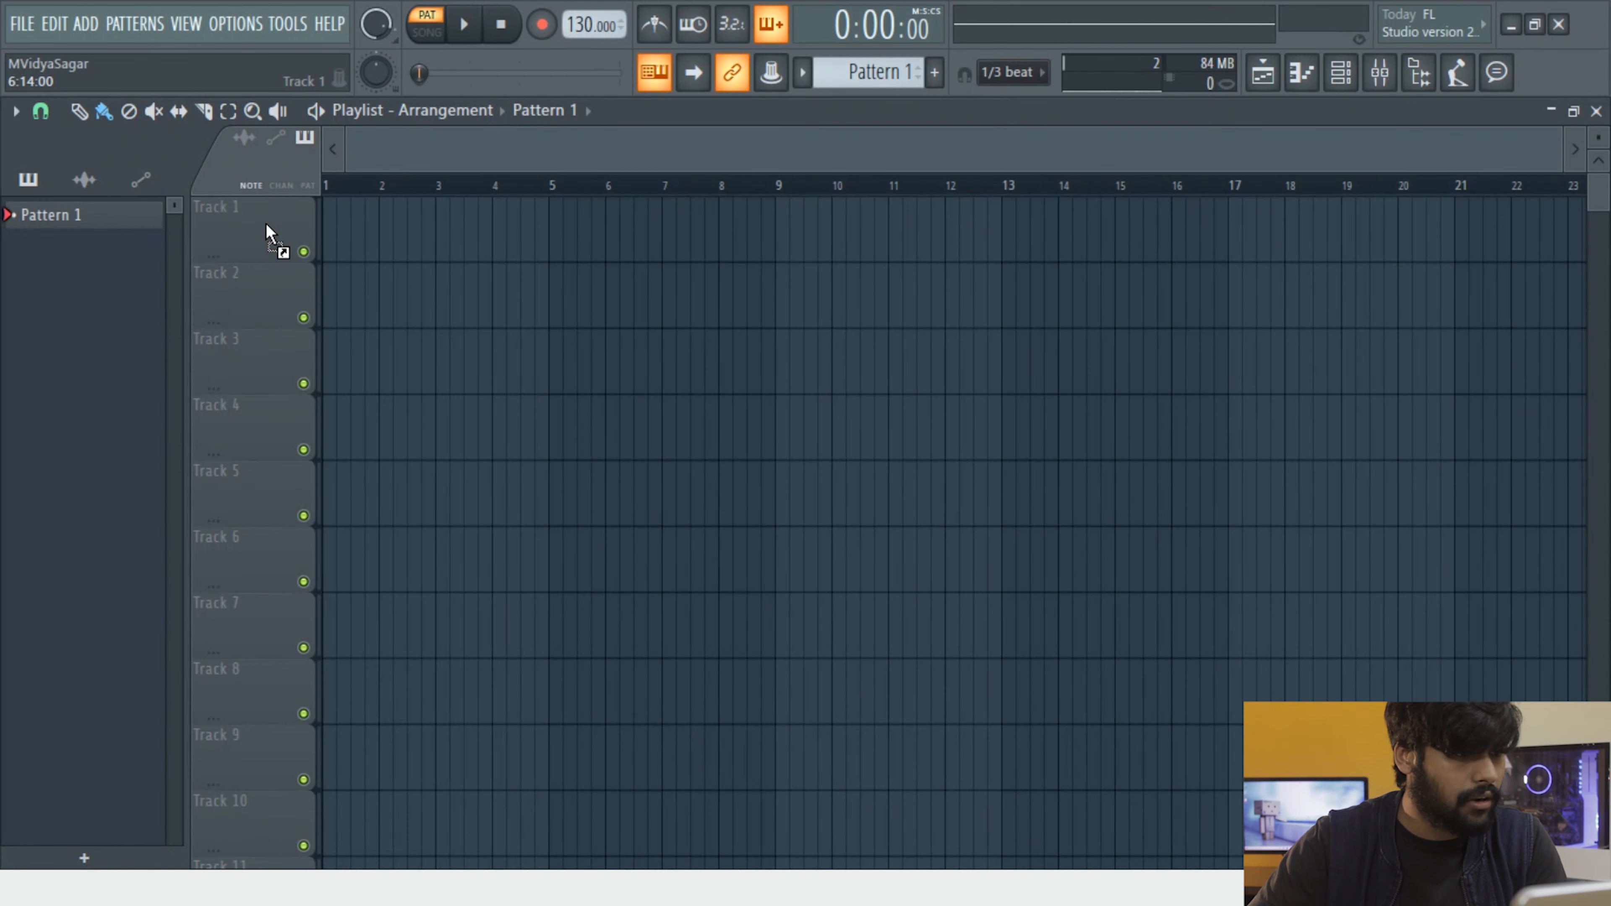
left_click_drag(662, 347, 663, 304)
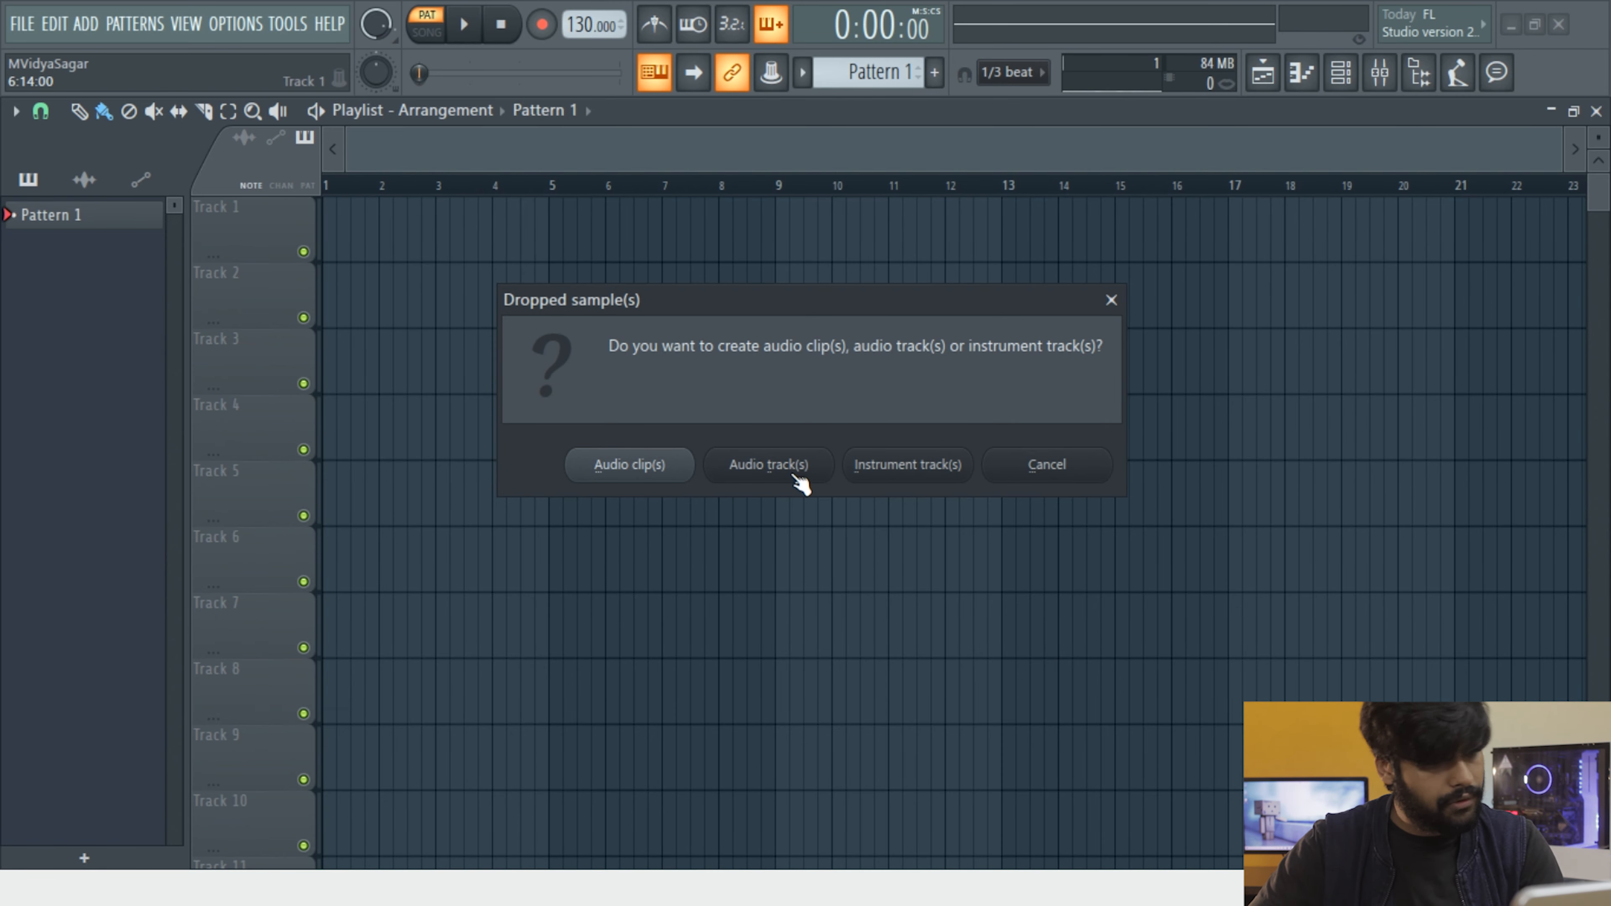
left_click(744, 459)
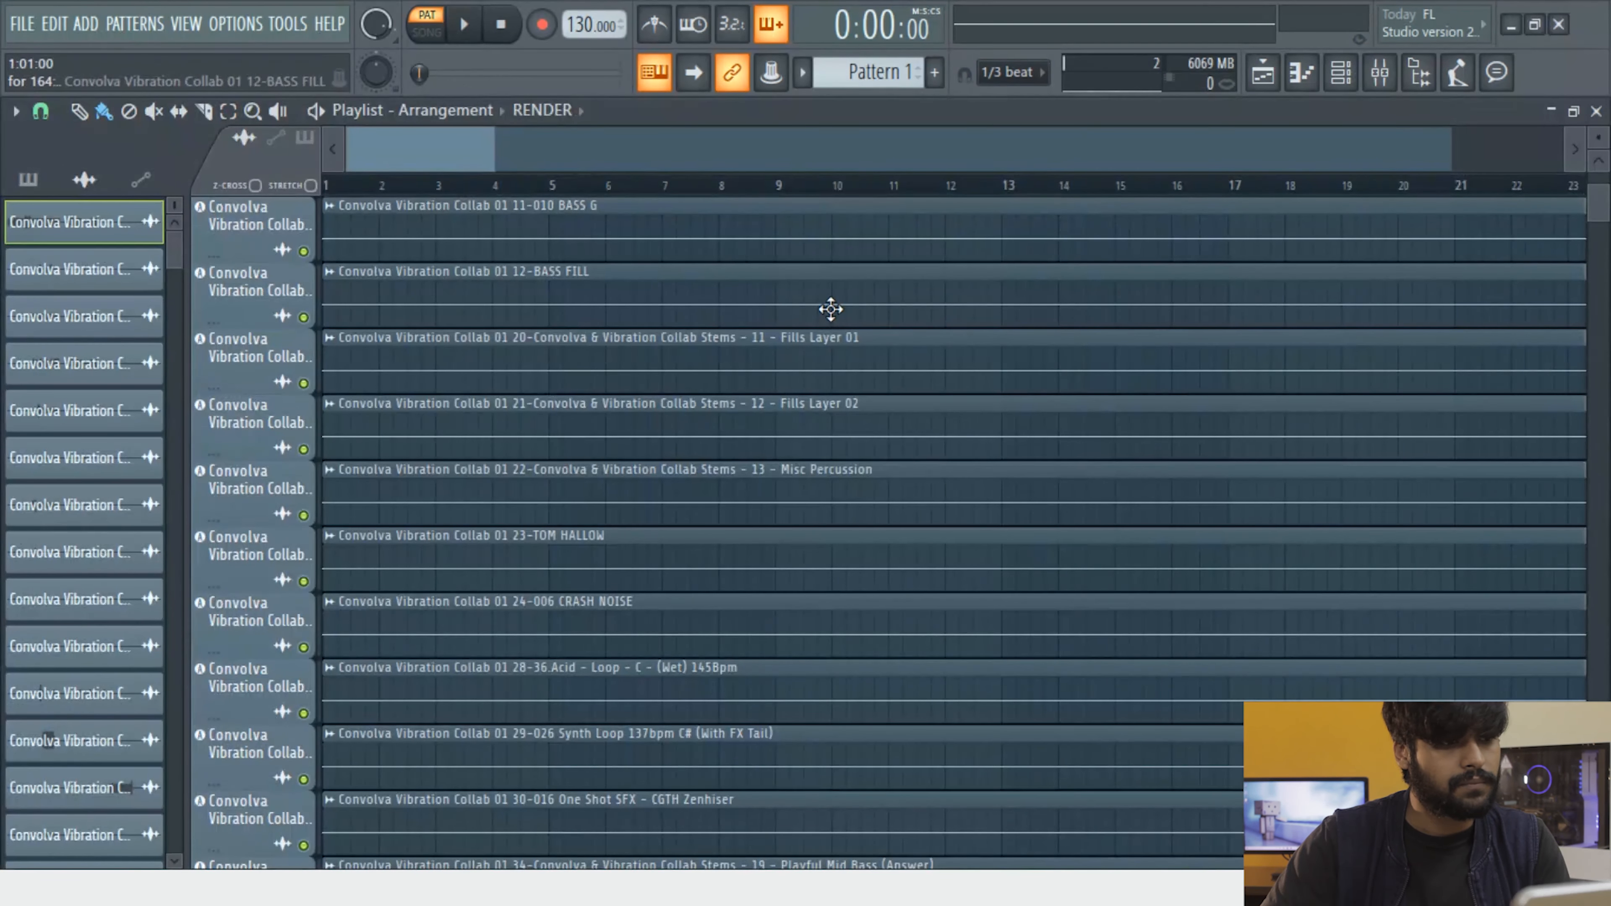
Examine the imported stems along their full length and through all tracks of the playlist
scroll(644, 298, "down", 6)
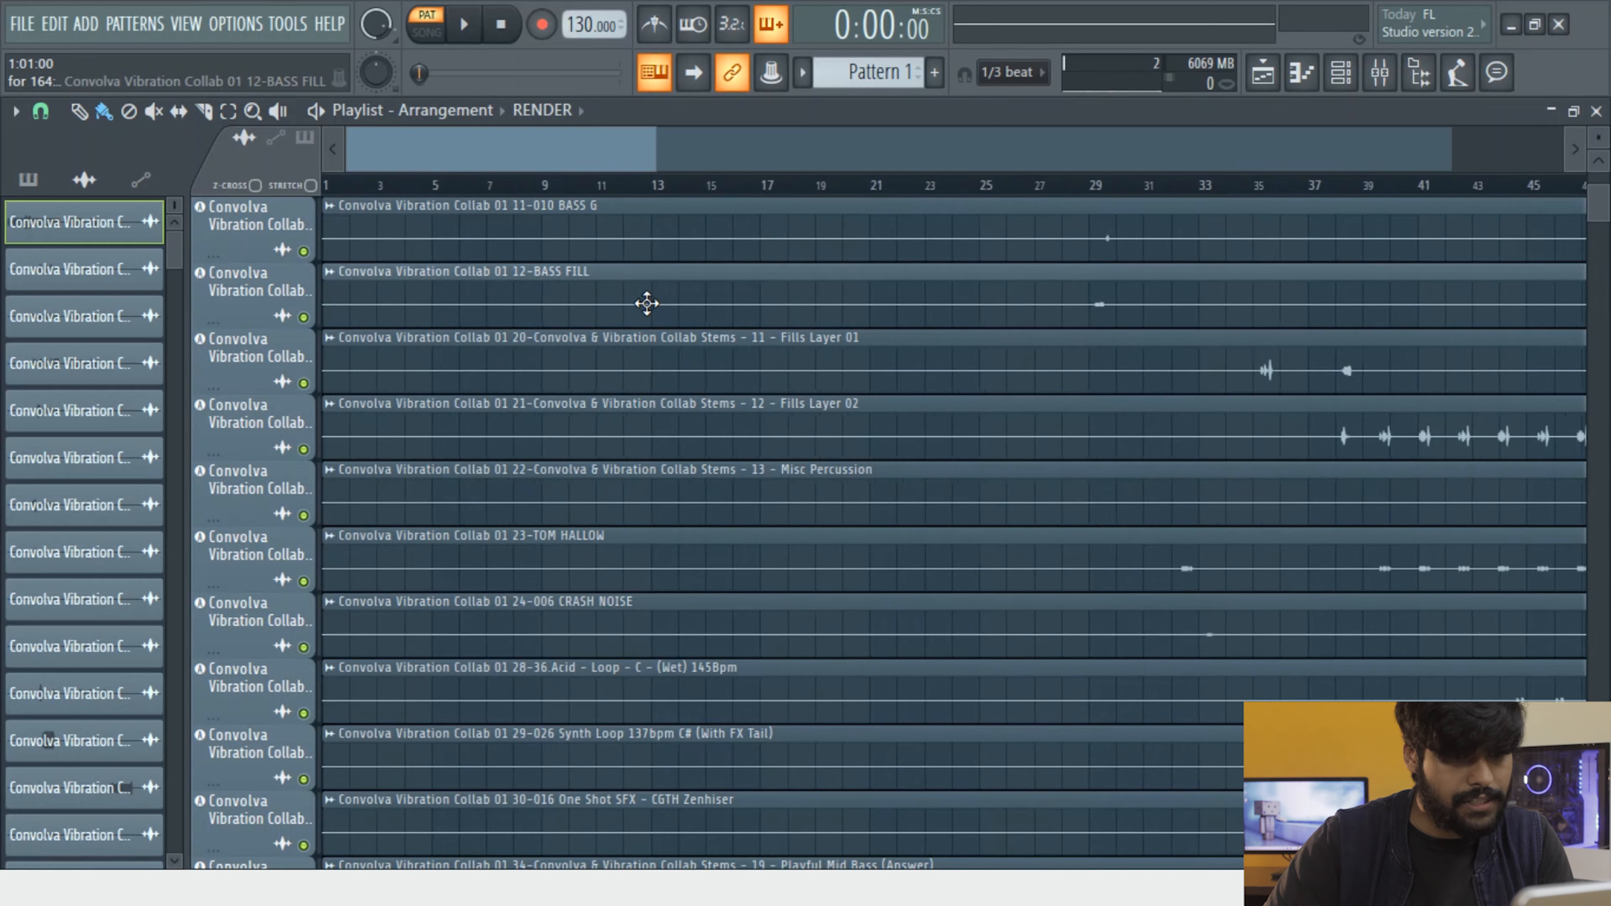
scroll(680, 330, "up", 3)
scroll(680, 332, "down", 4)
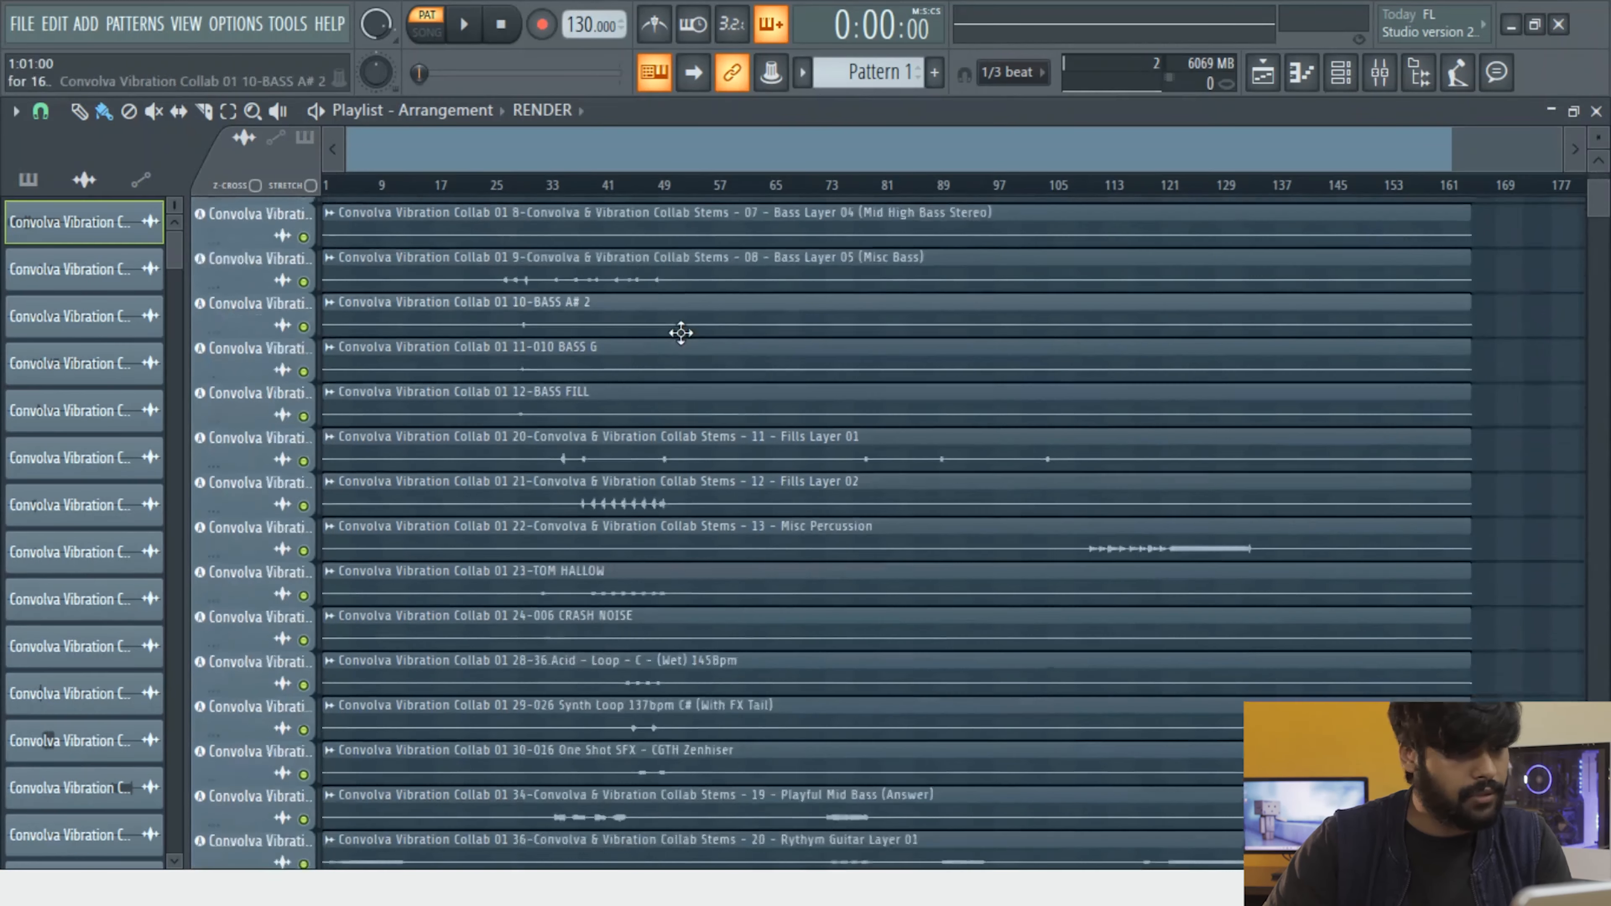
scroll(448, 379, "down", 2)
scroll(448, 379, "down", 10)
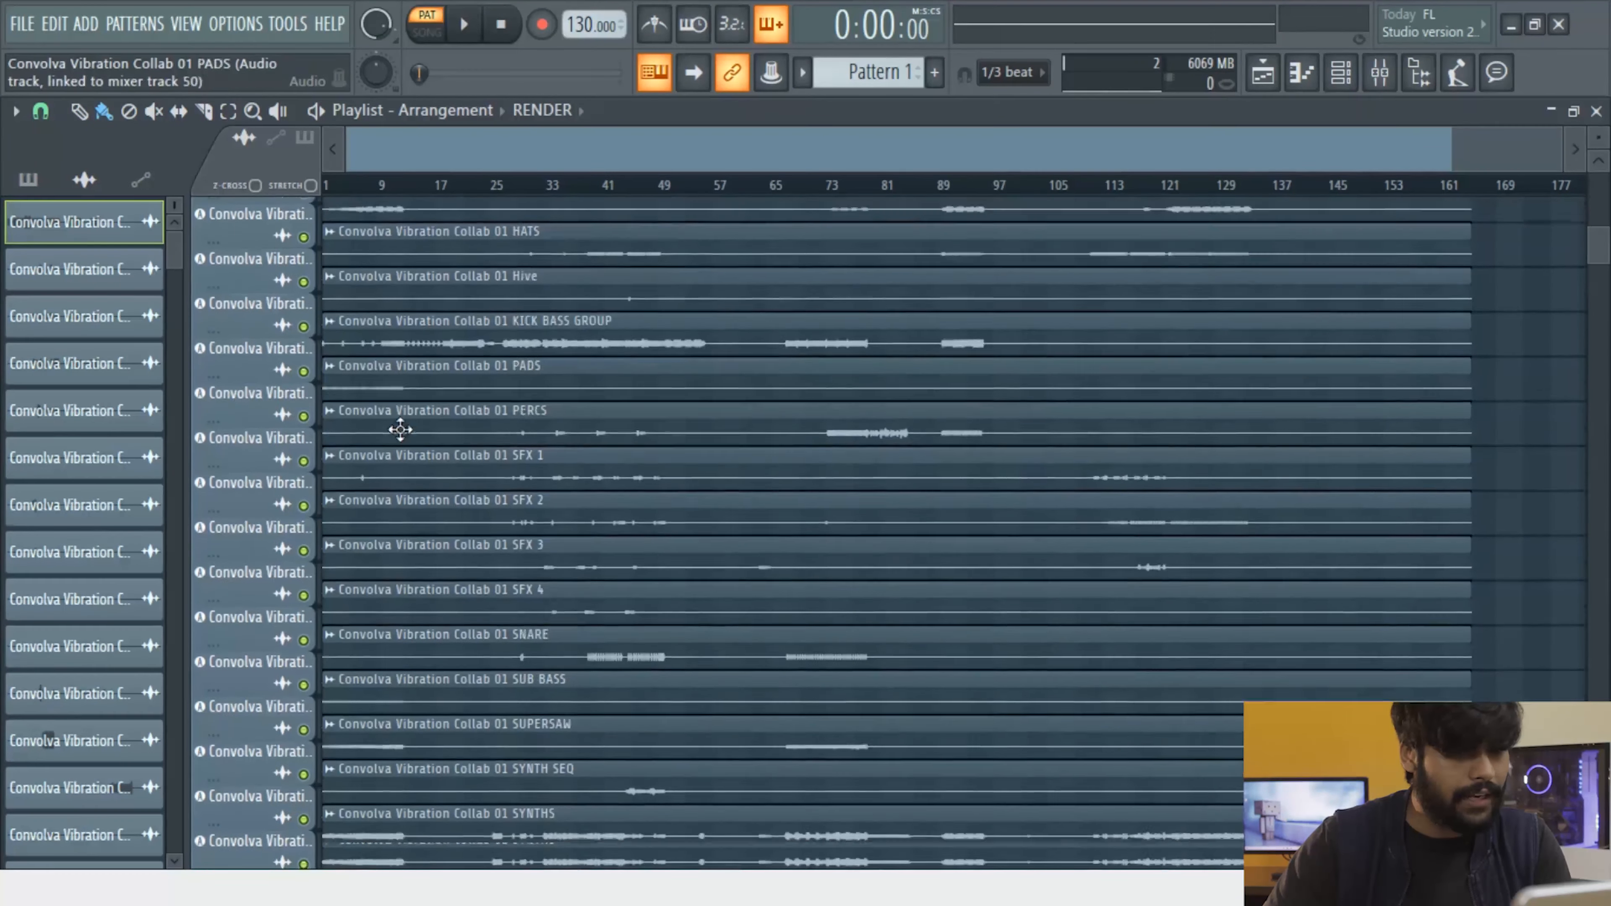
scroll(400, 431, "down", 4)
left_click_drag(1597, 271, 1543, 47)
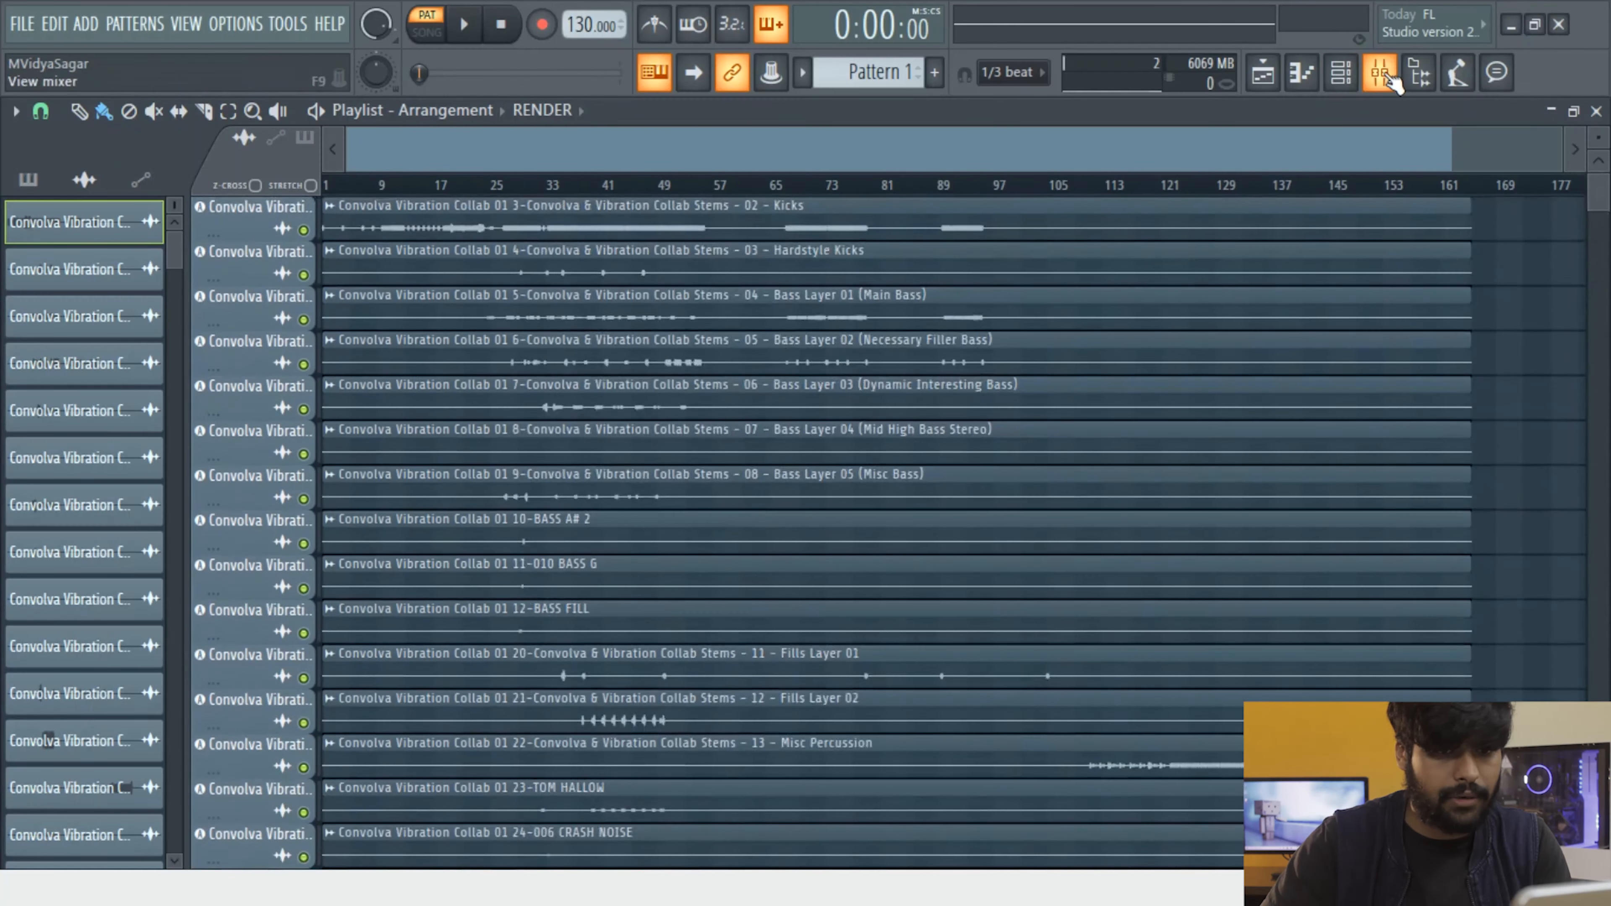
Open the mixer and examine the inserts linked to the stems, including the first Kicks insert and the RENDER insert
left_click(1382, 74)
left_click_drag(682, 252, 852, 227)
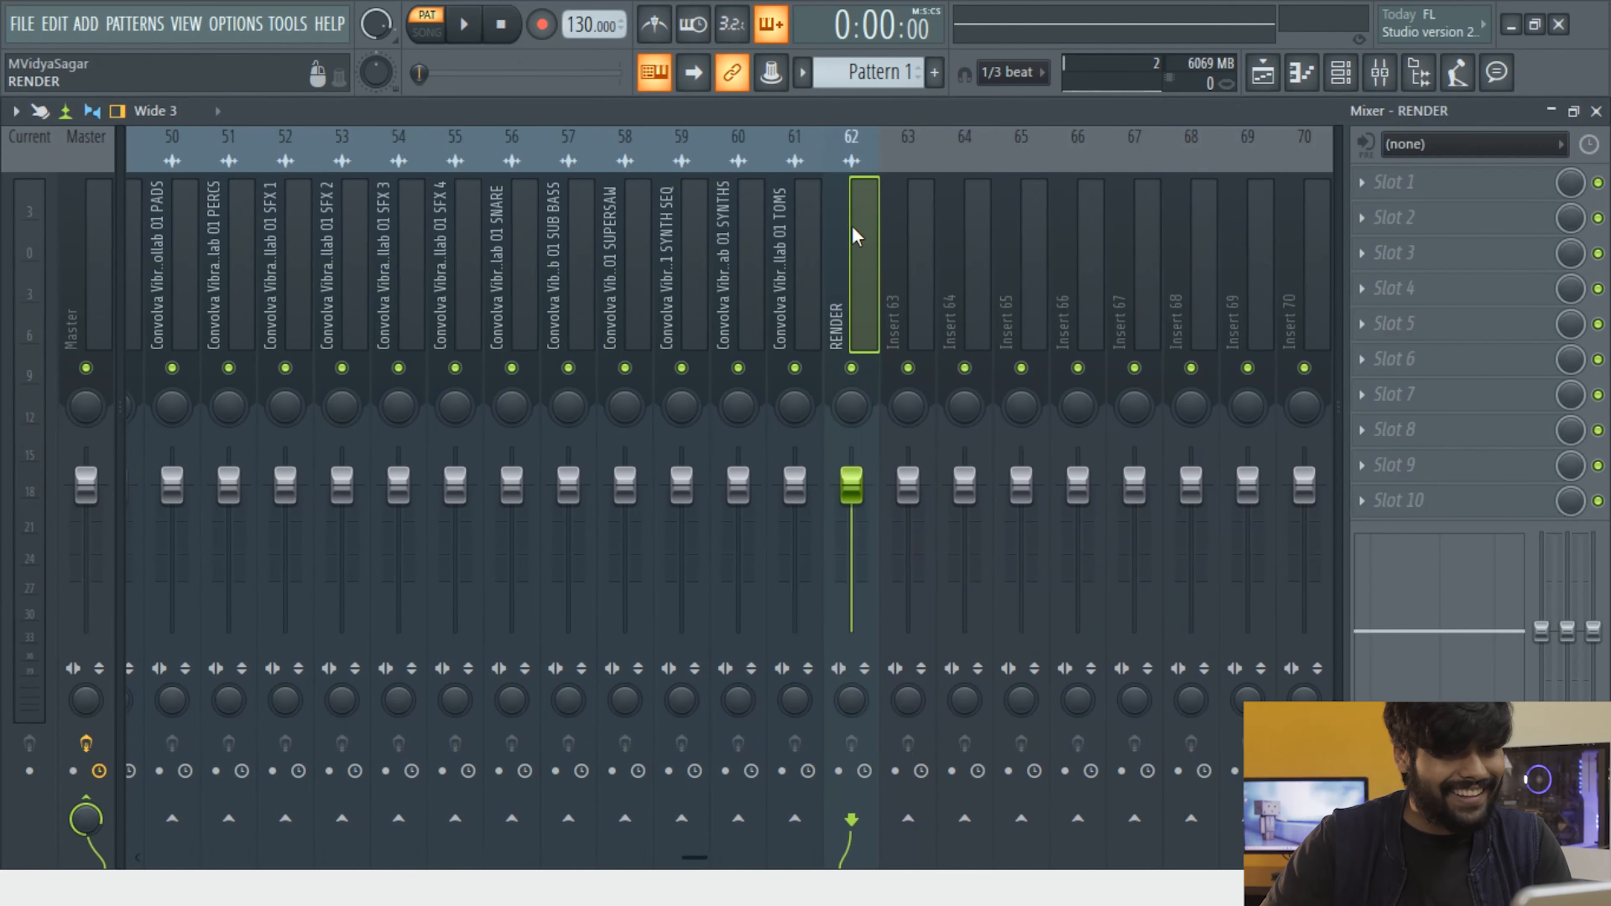
scroll(852, 227, "up", 5)
scroll(851, 226, "up", 6)
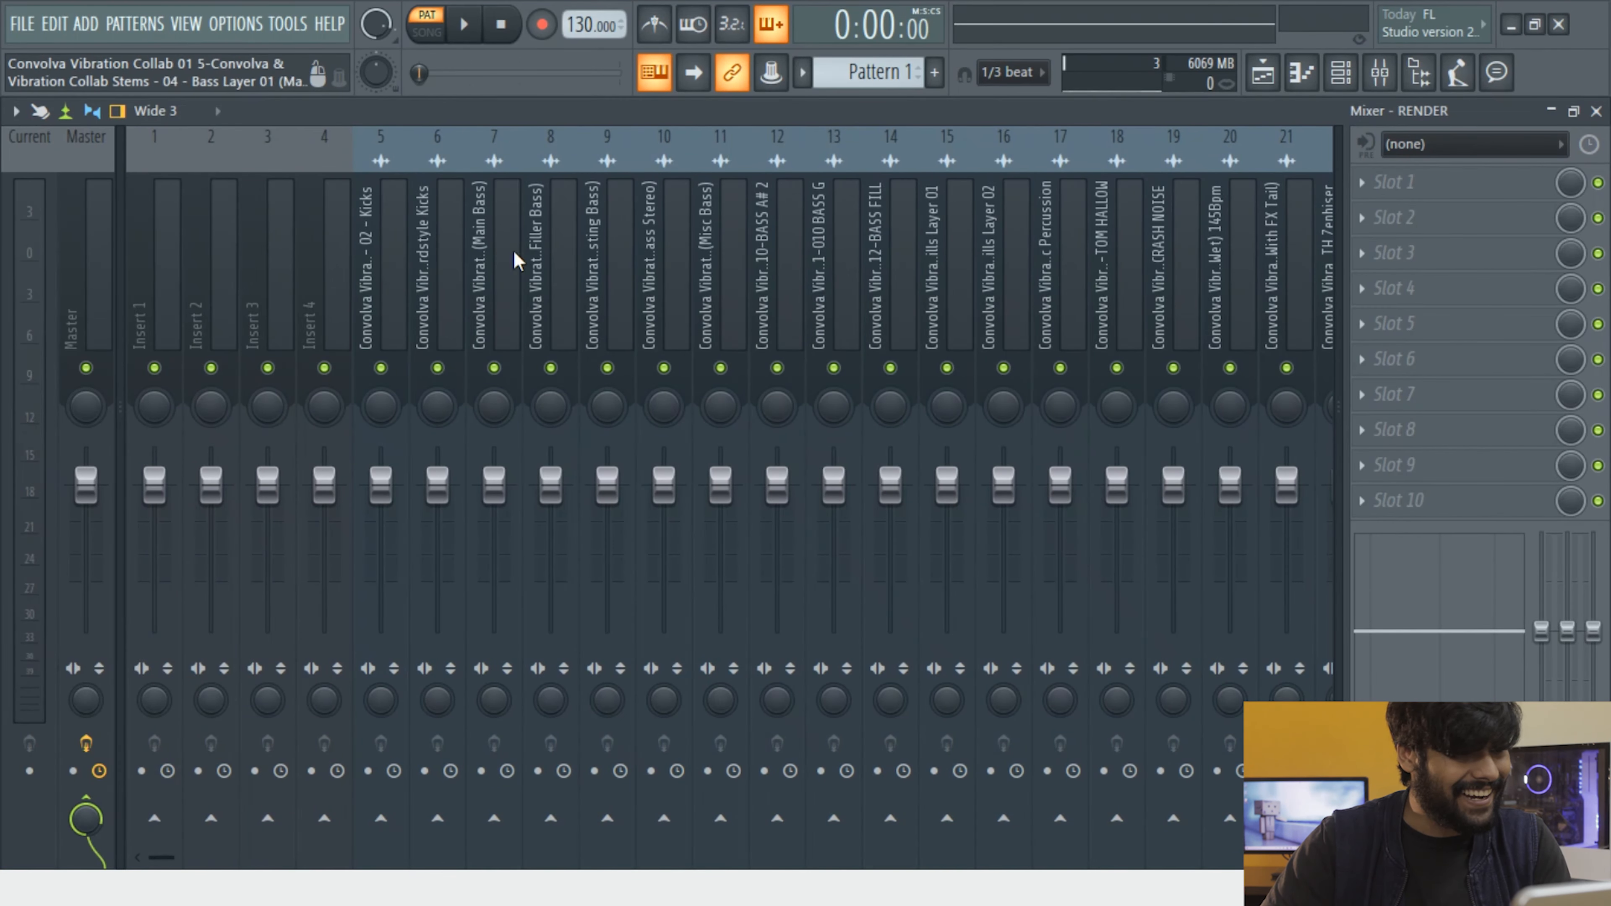
left_click_drag(326, 172, 330, 229)
left_click(390, 240)
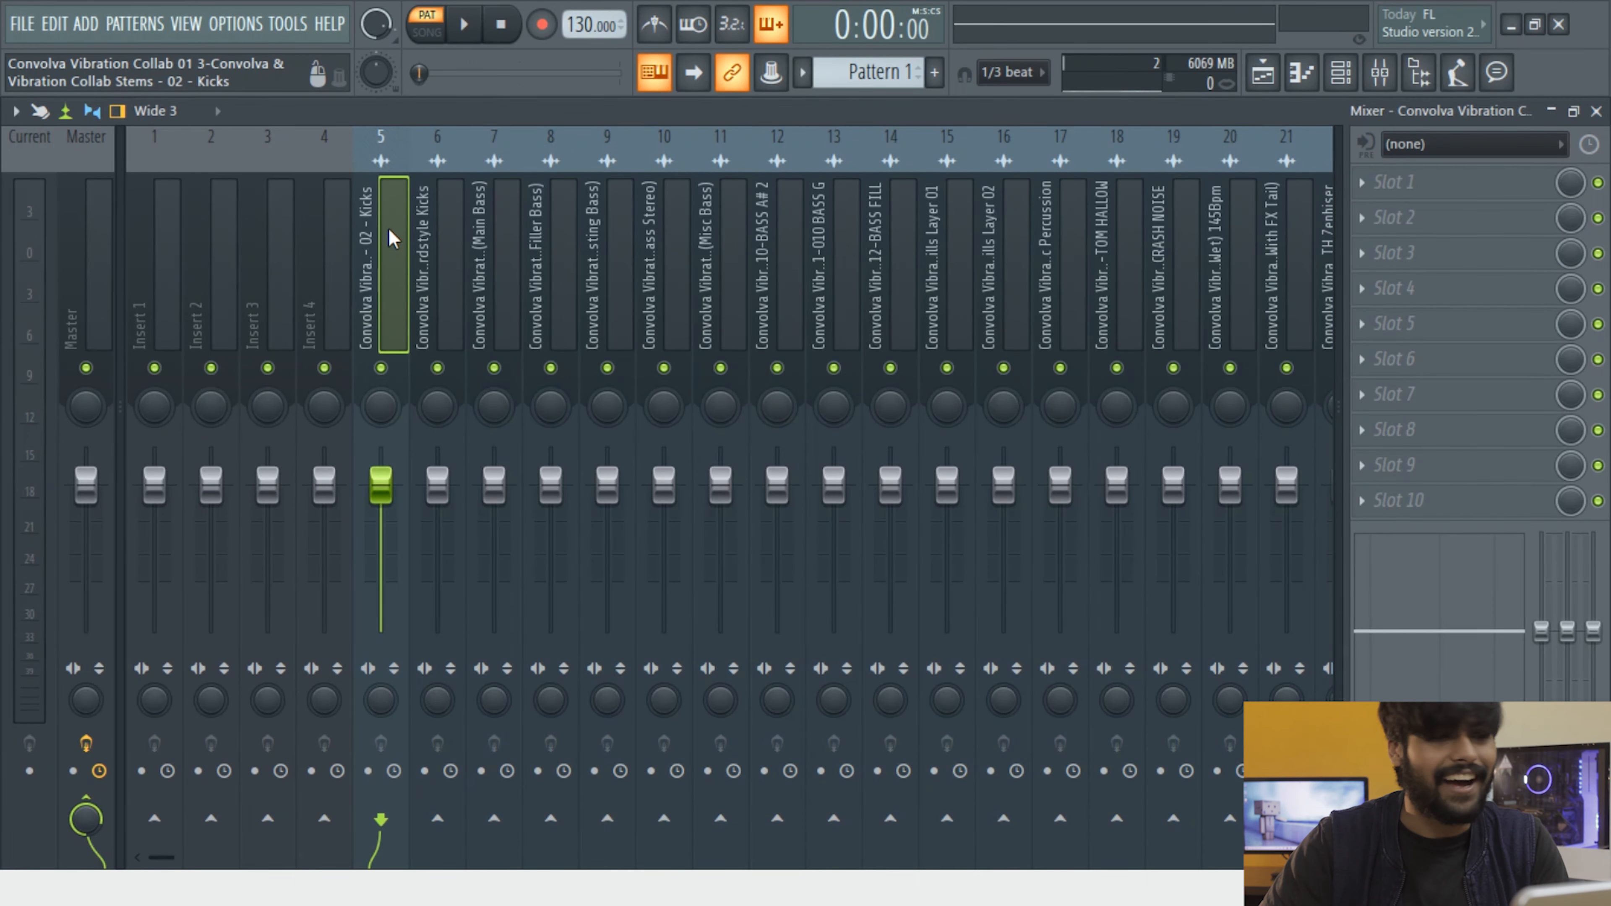
scroll(384, 221, "down", 10)
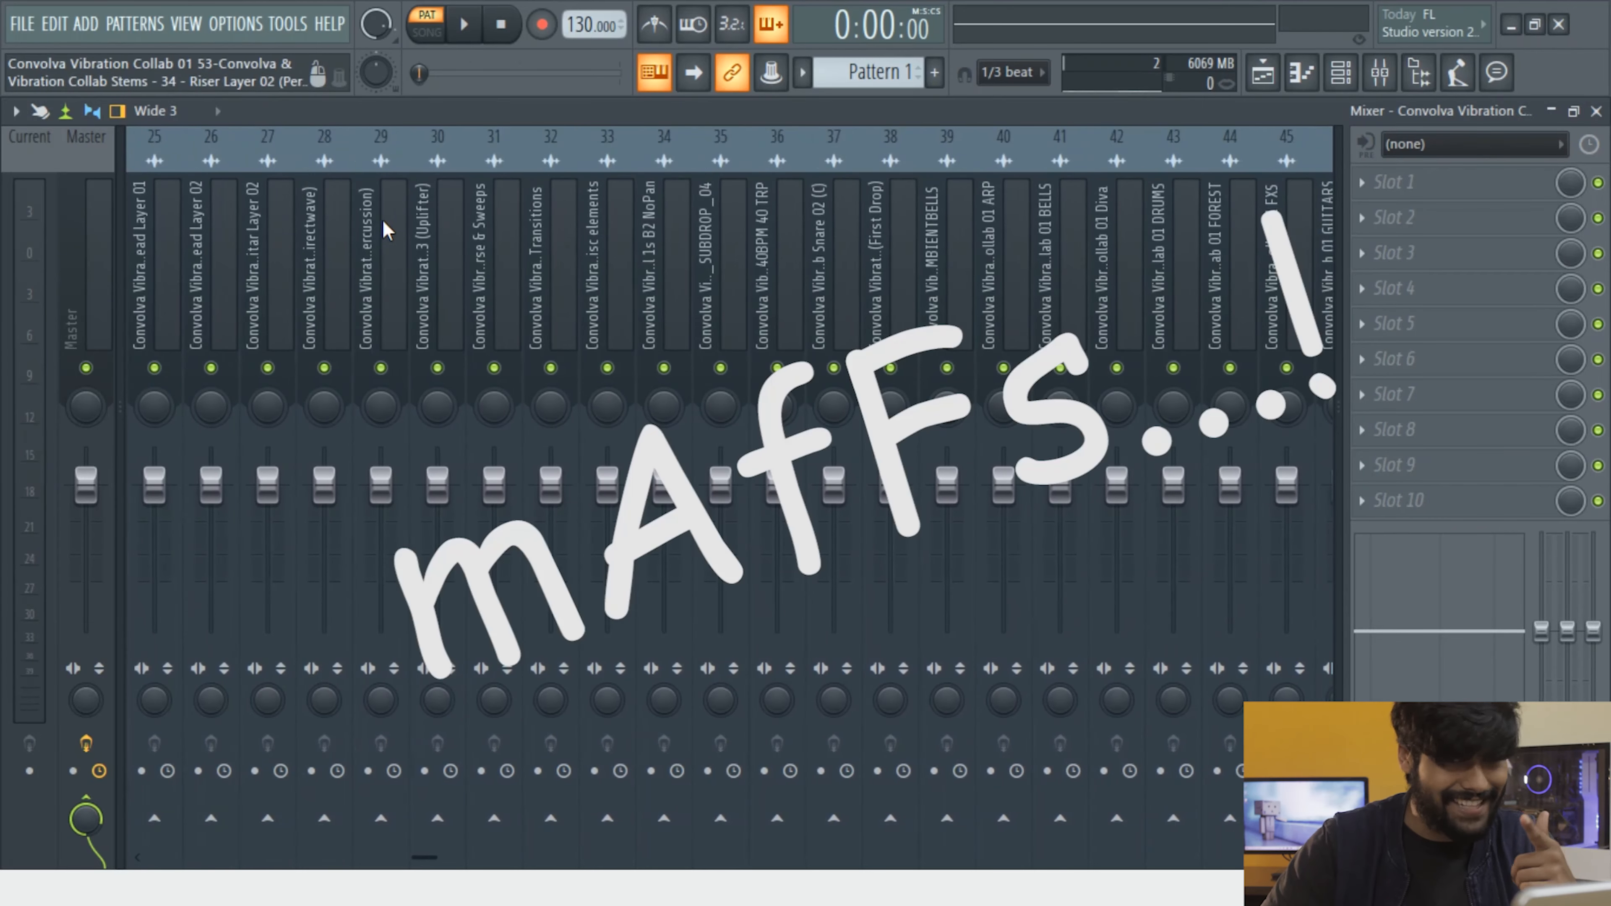
scroll(384, 222, "down", 10)
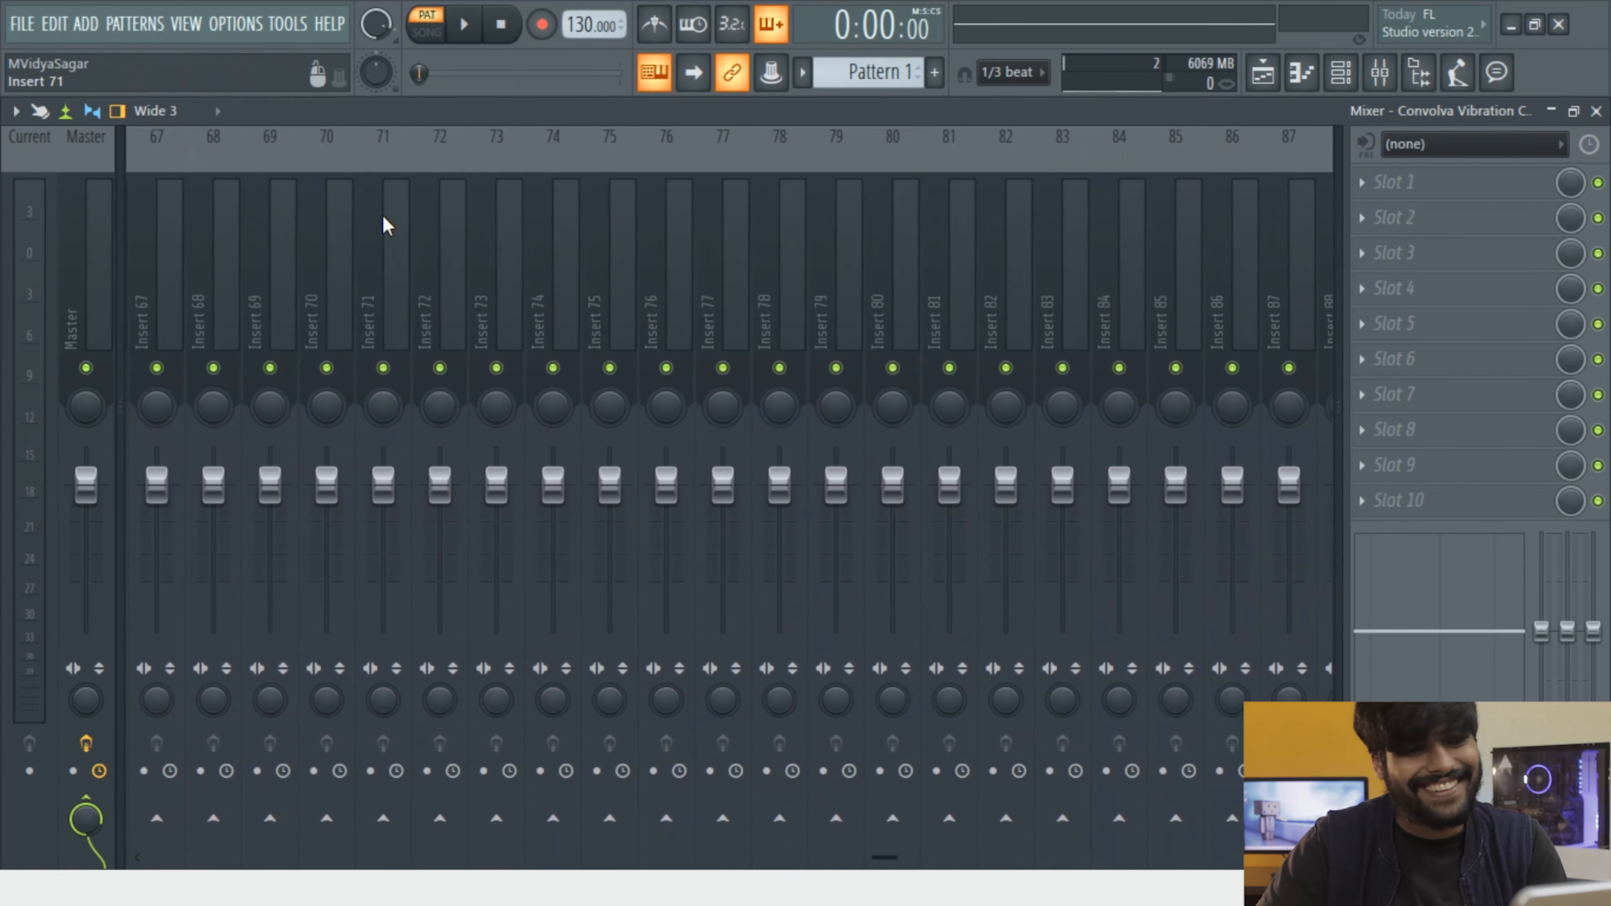
Return to the playlist and solo the RENDER track
key("F5")
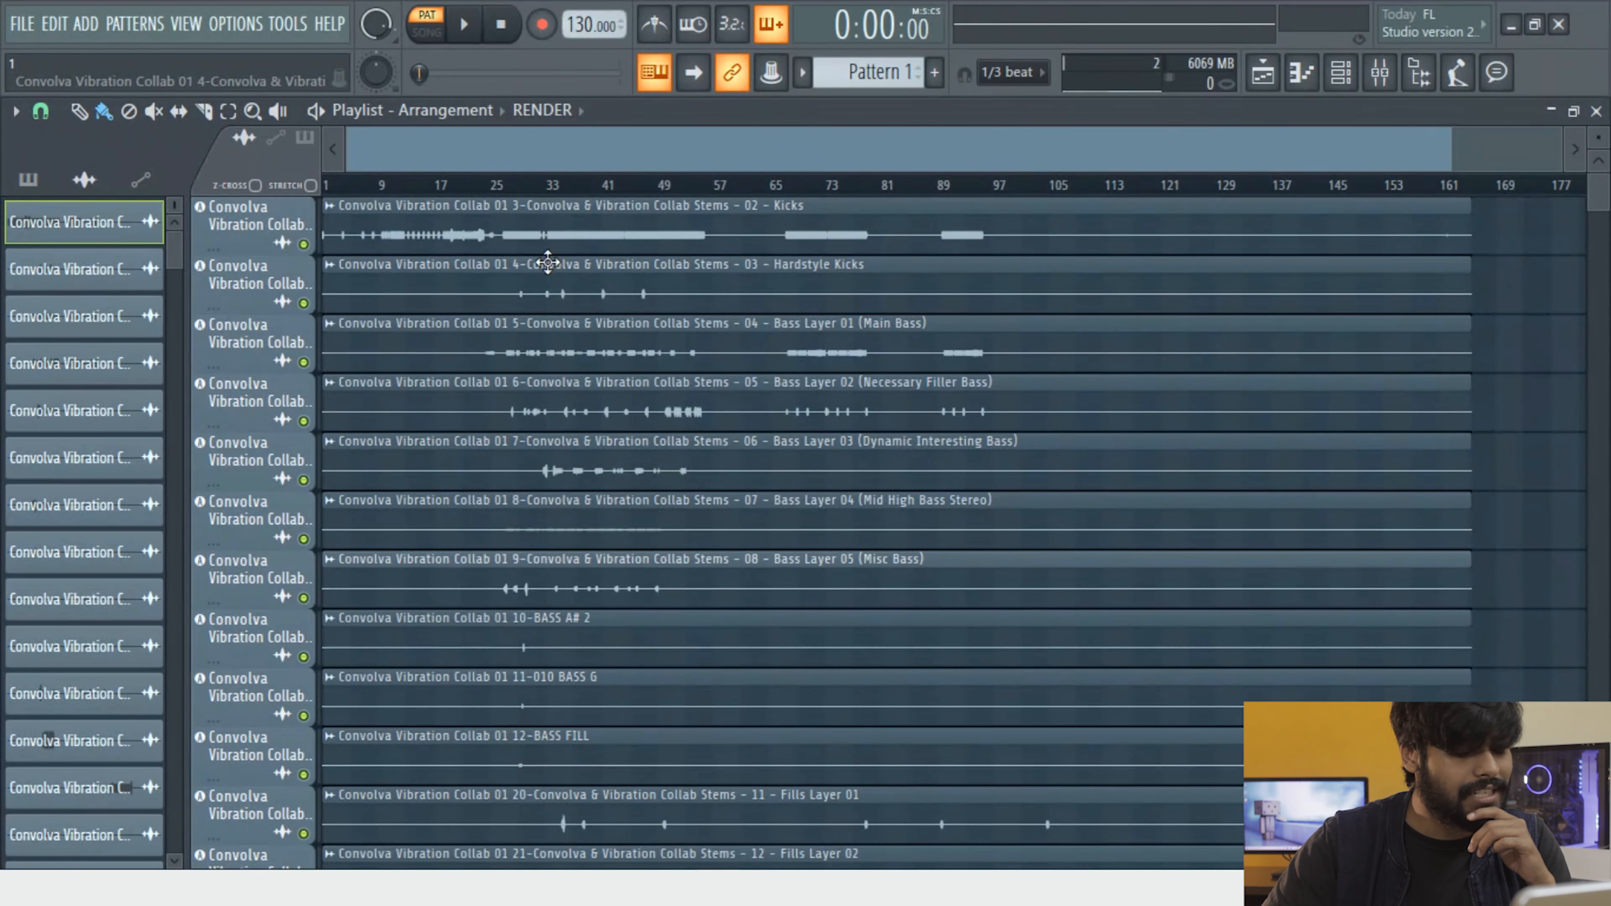
scroll(549, 267, "down", 10)
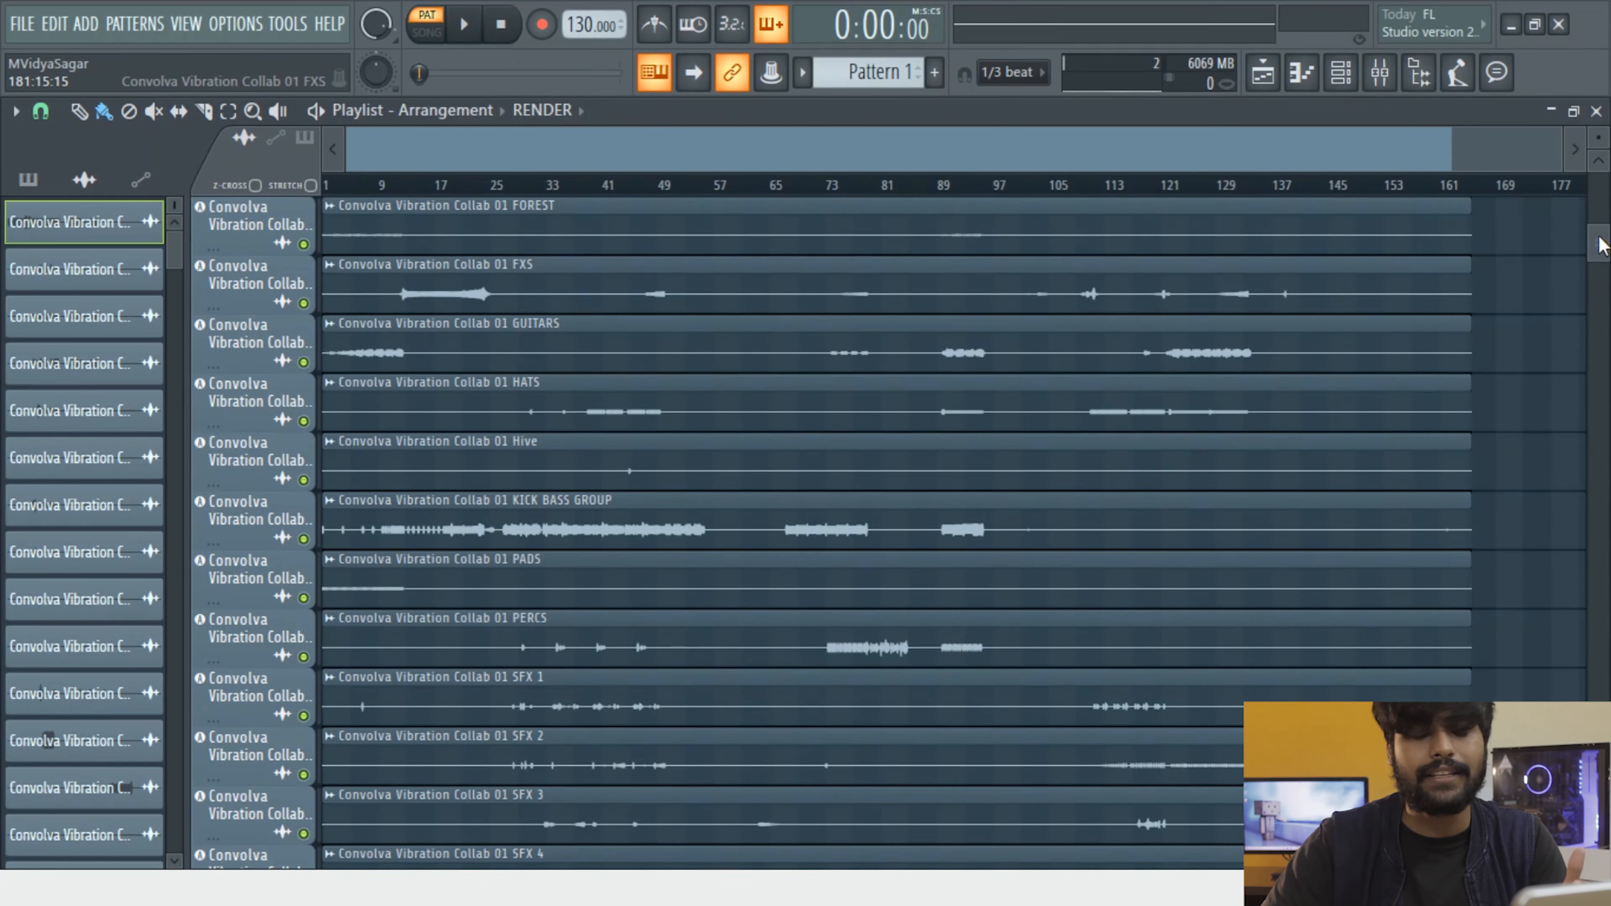
left_click_drag(1598, 244, 1599, 258)
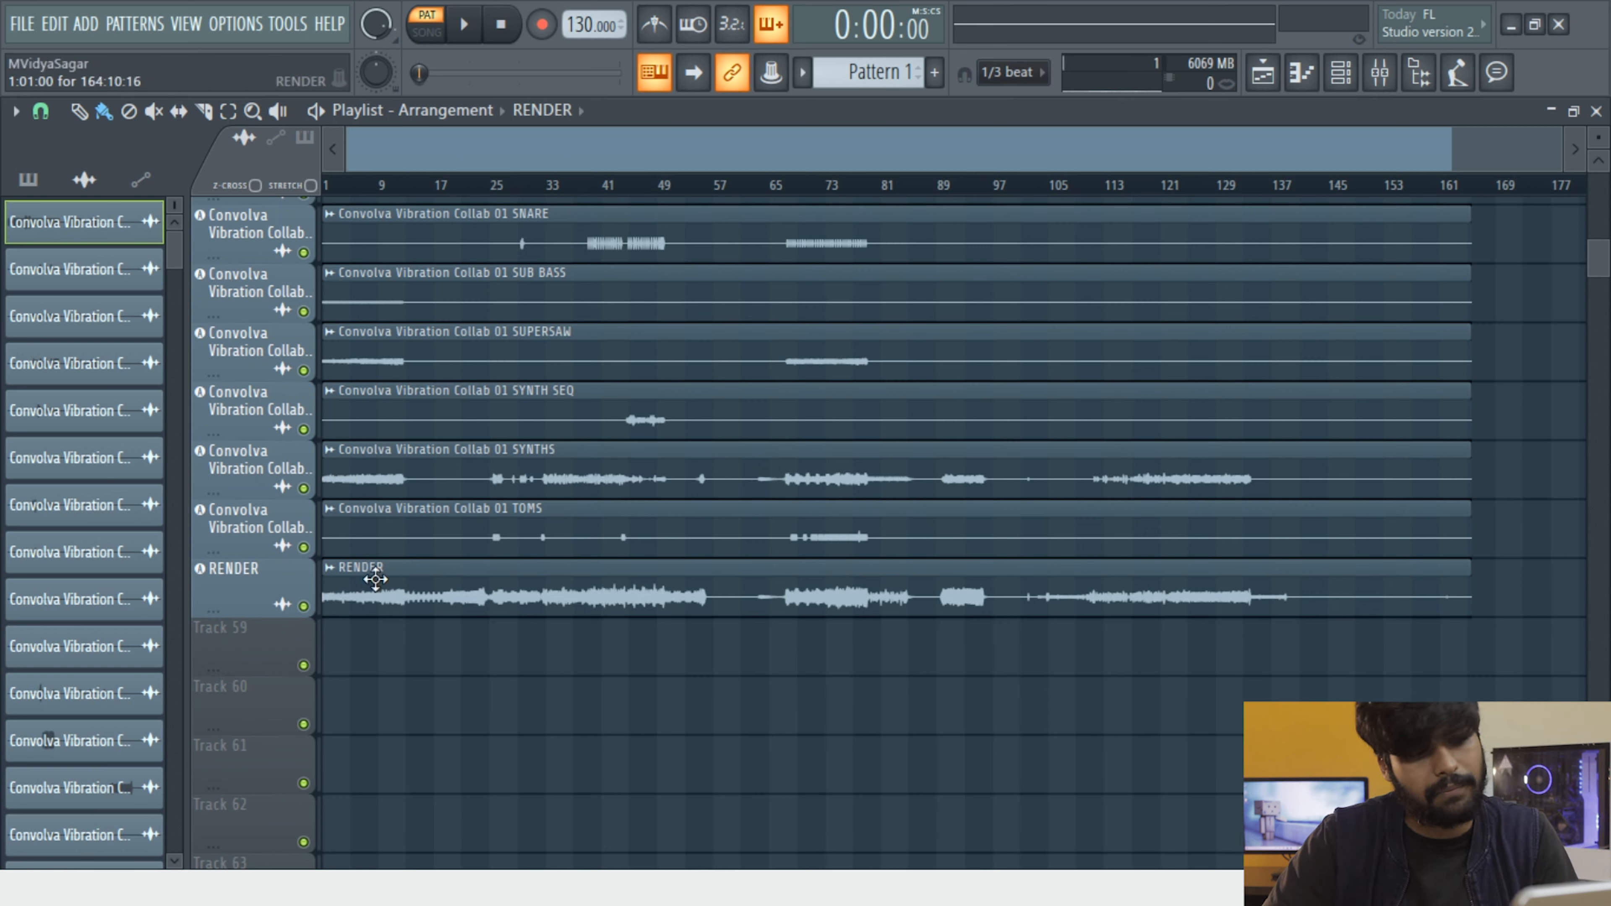
left_click(304, 606, "ctrl")
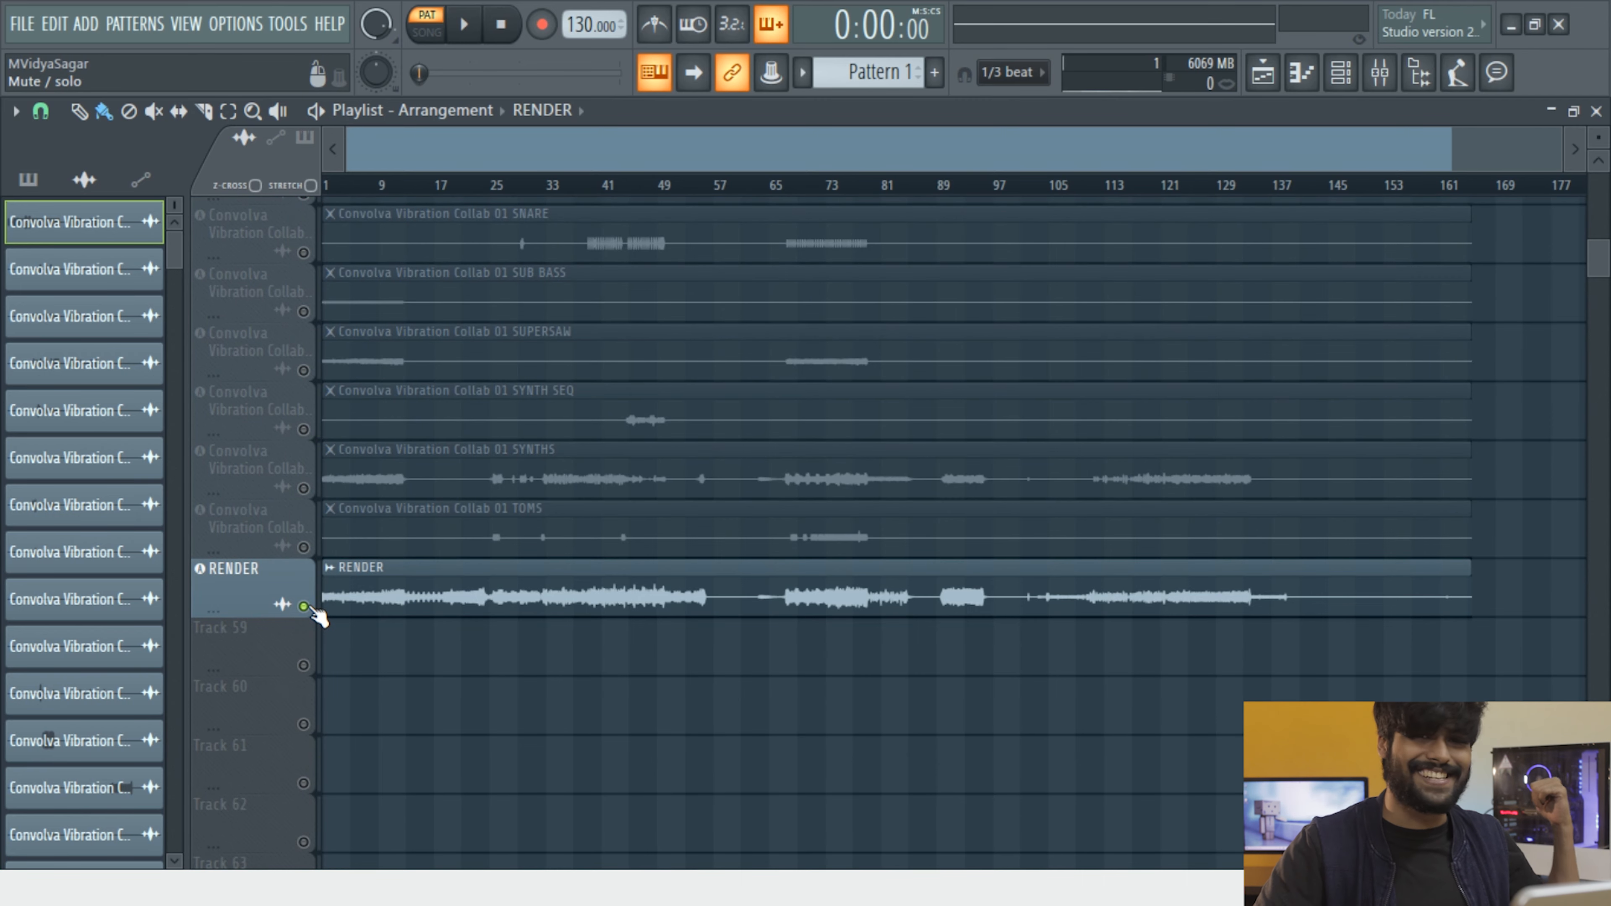
scroll(594, 385, "up", 4)
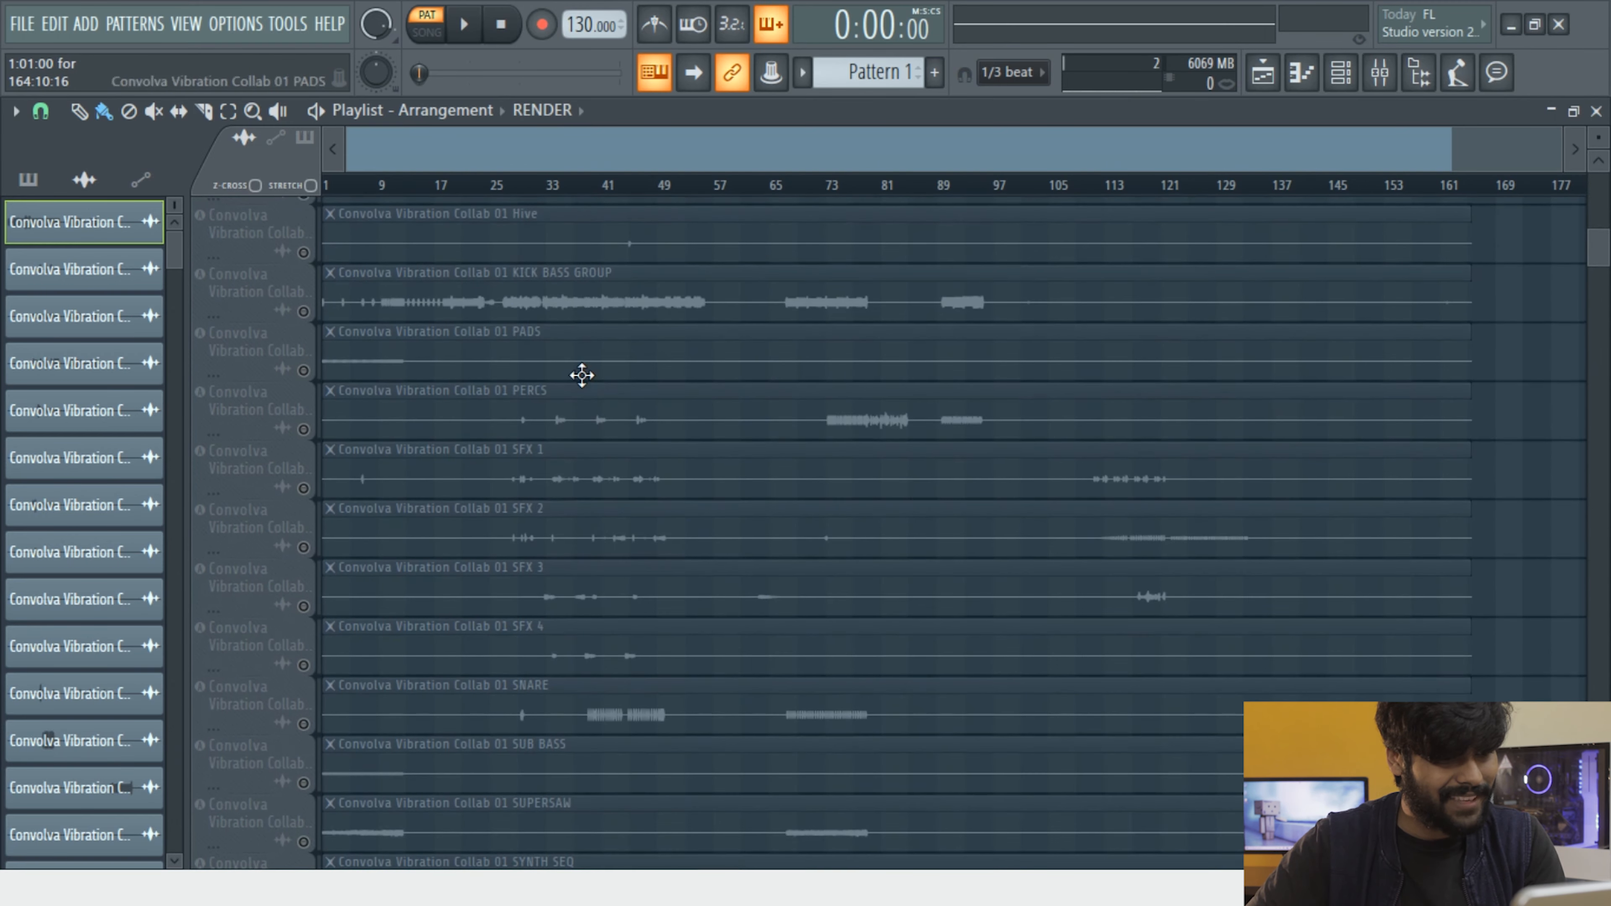
Play the soloed RENDER track from the start in song mode with playlist auto-scrolling turned on, and listen through it
scroll(590, 382, "down", 3)
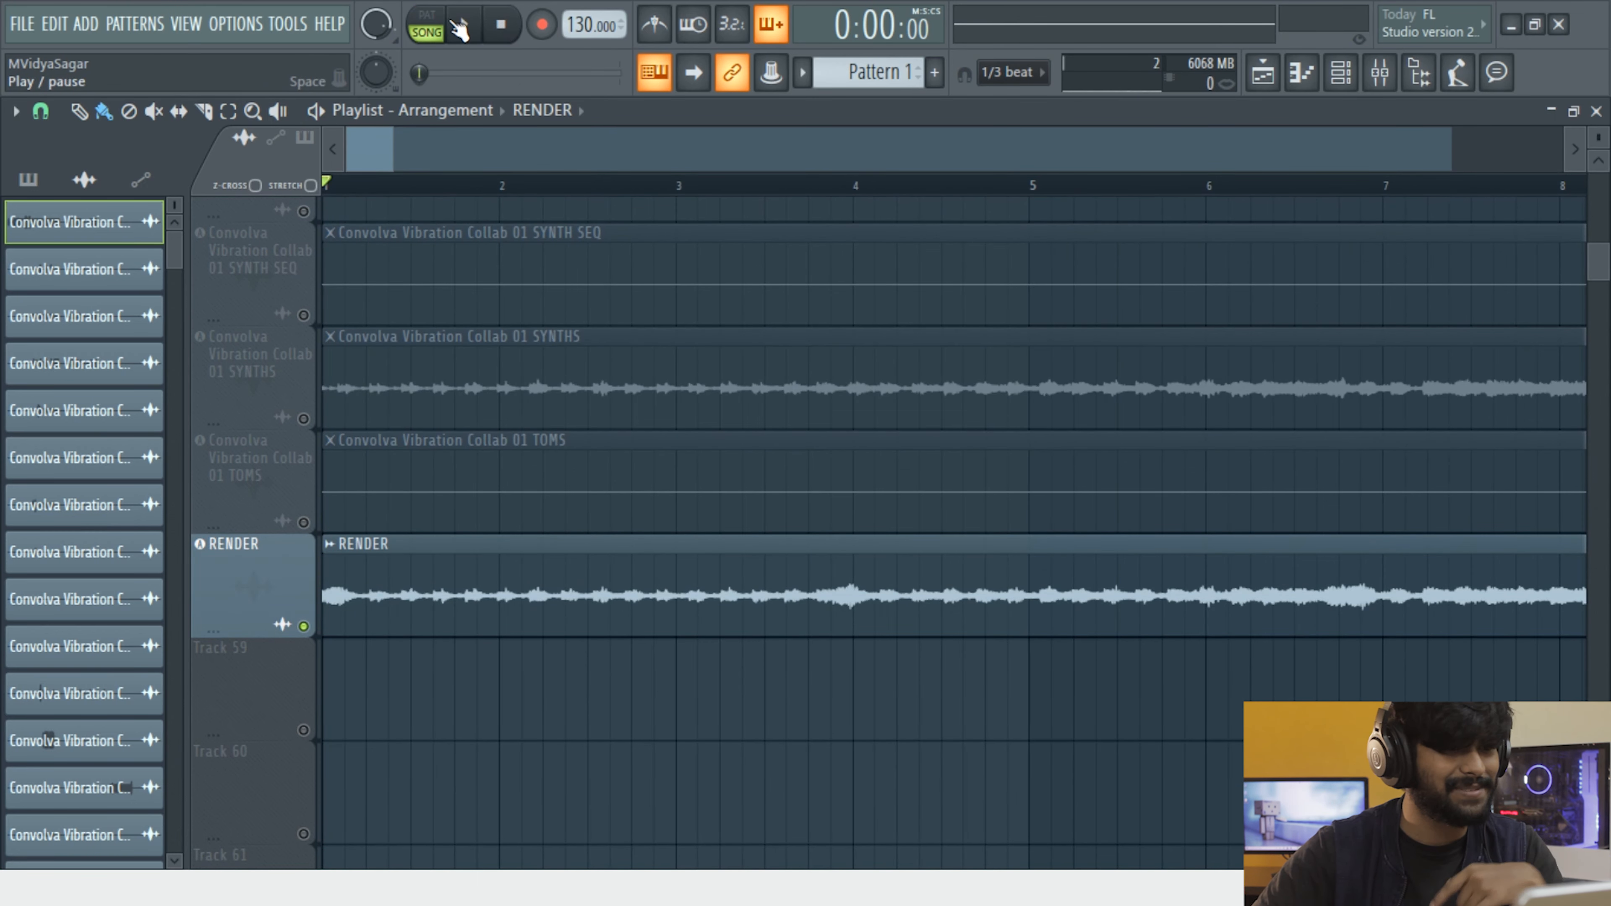
left_click(463, 27)
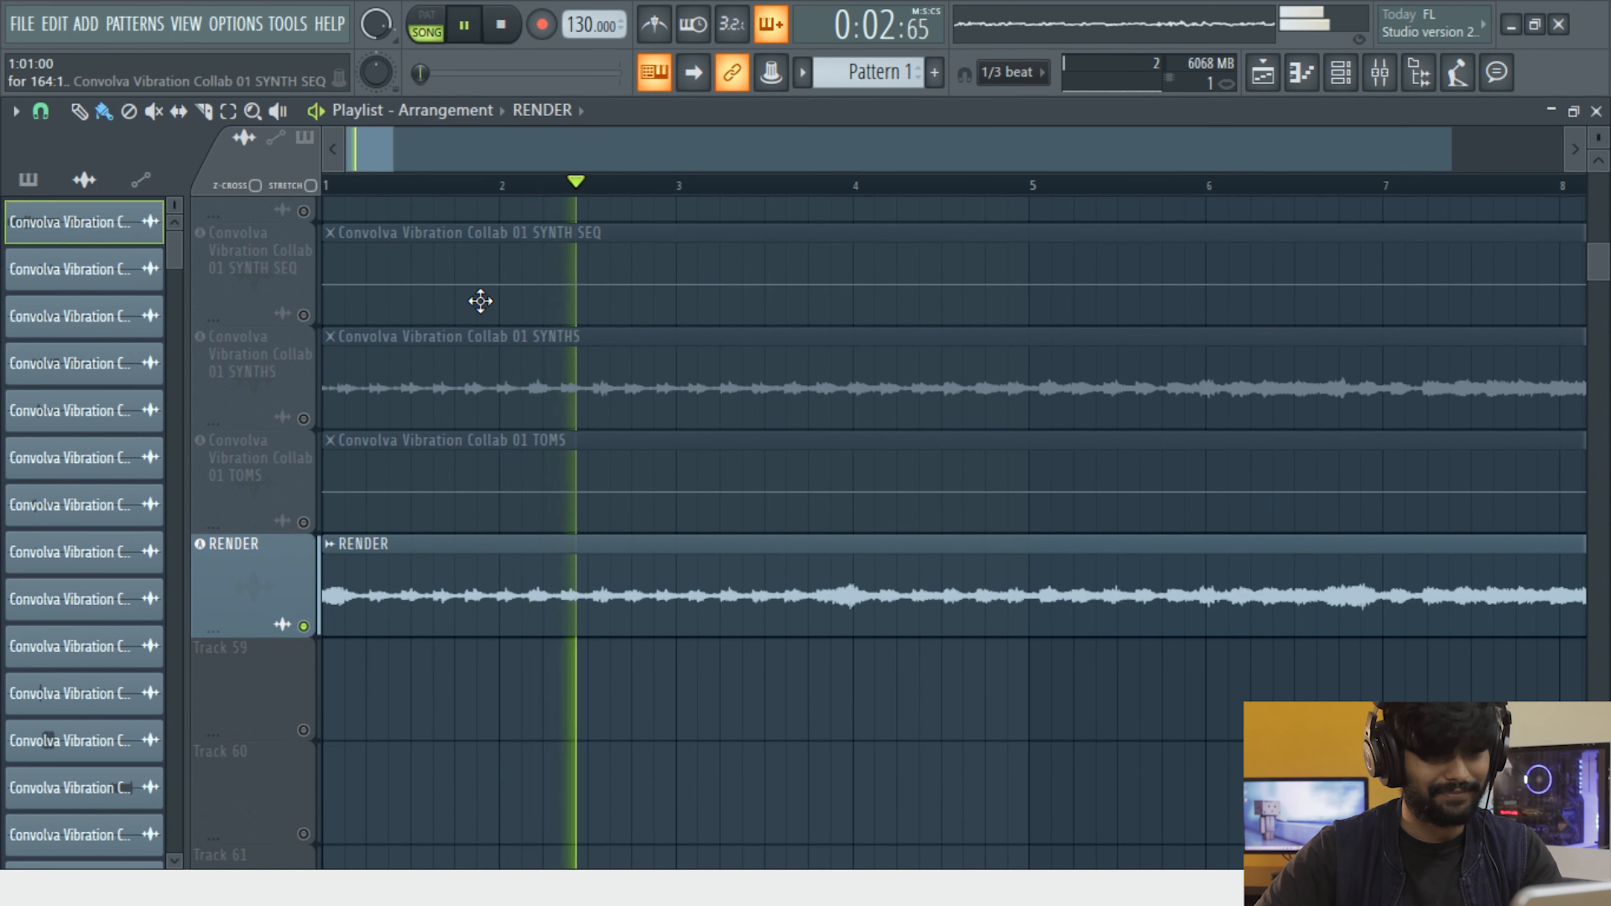
left_click(694, 74)
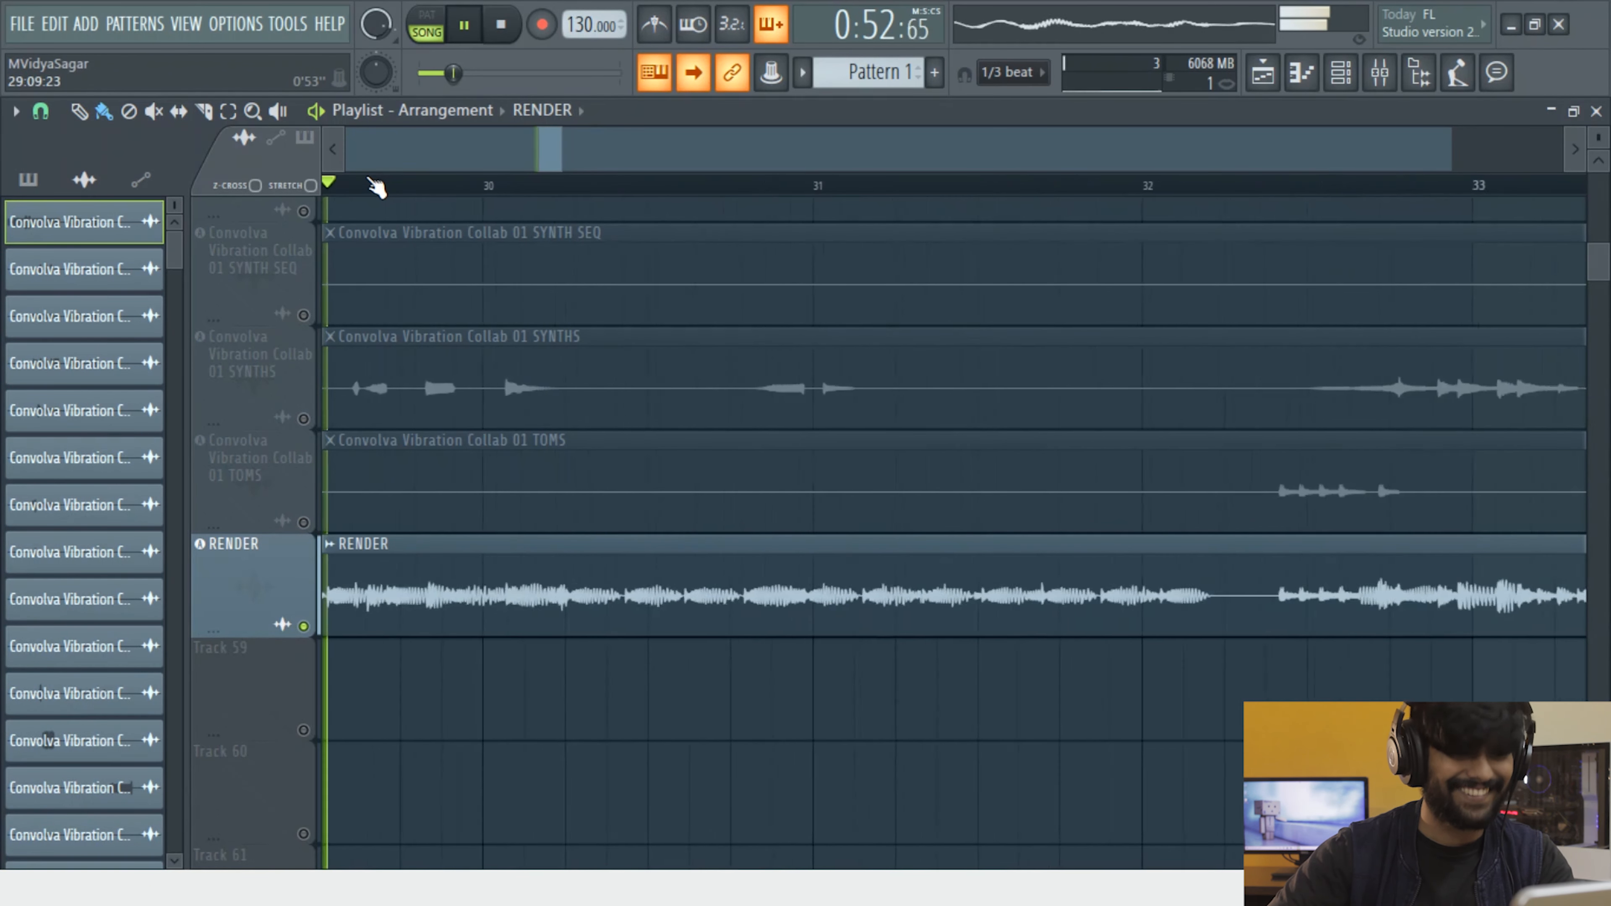
scroll(376, 185, "up", 5)
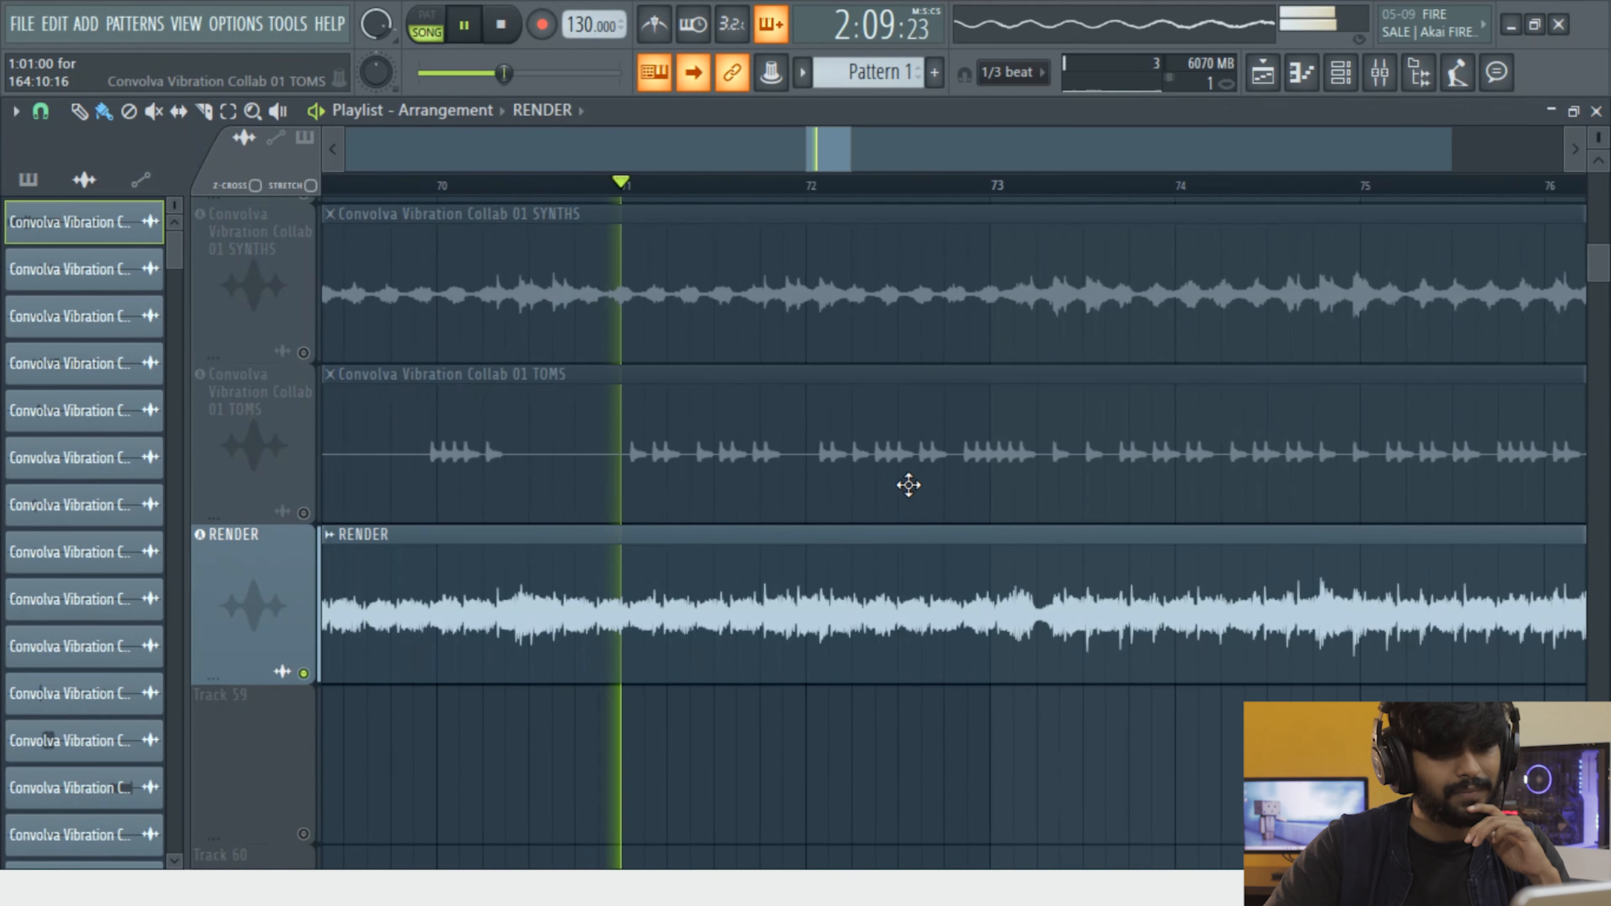
scroll(827, 647, "up", 3, "ctrl")
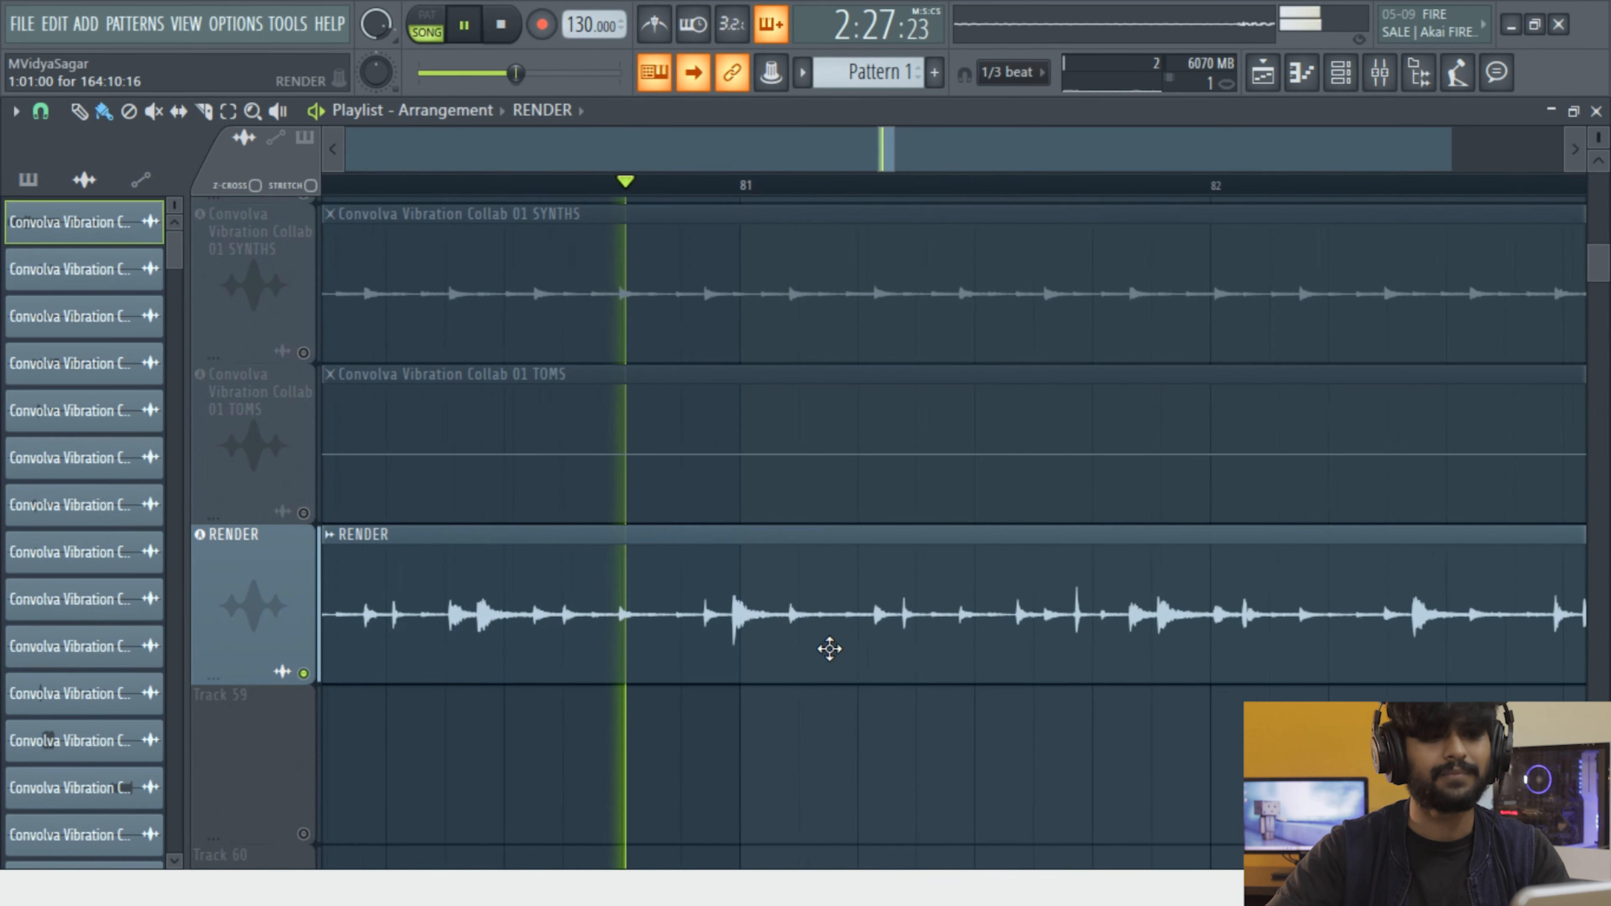
scroll(803, 591, "down", 10)
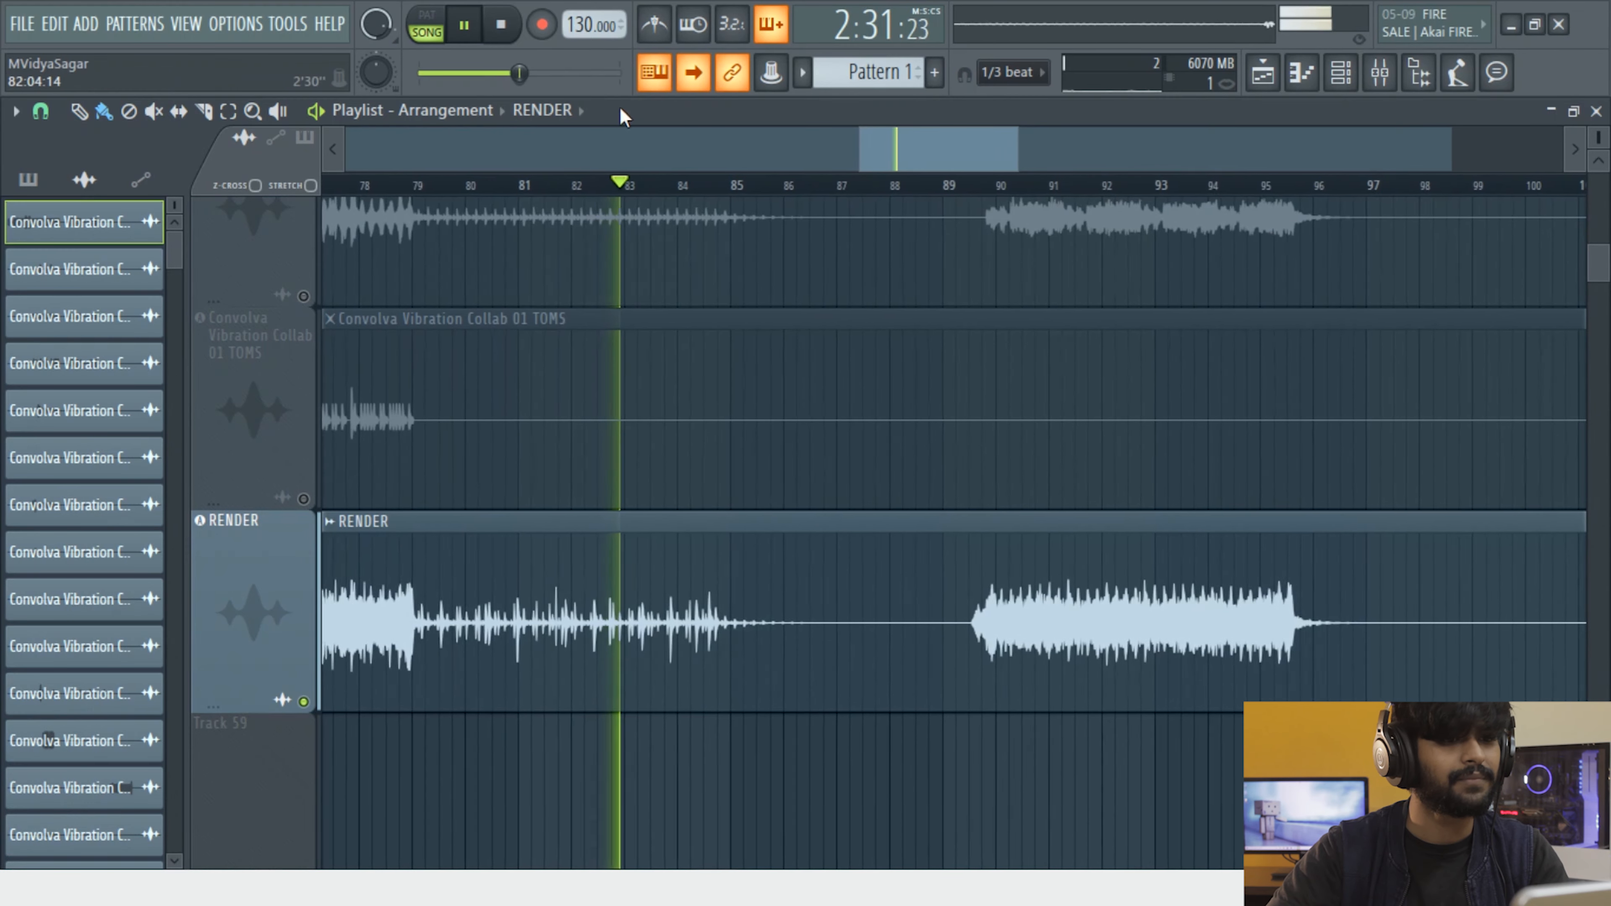
Turn off auto-scrolling and inspect the RENDER waveform around bars 85 to 89 during playback
left_click(693, 72)
scroll(1006, 584, "up", 5)
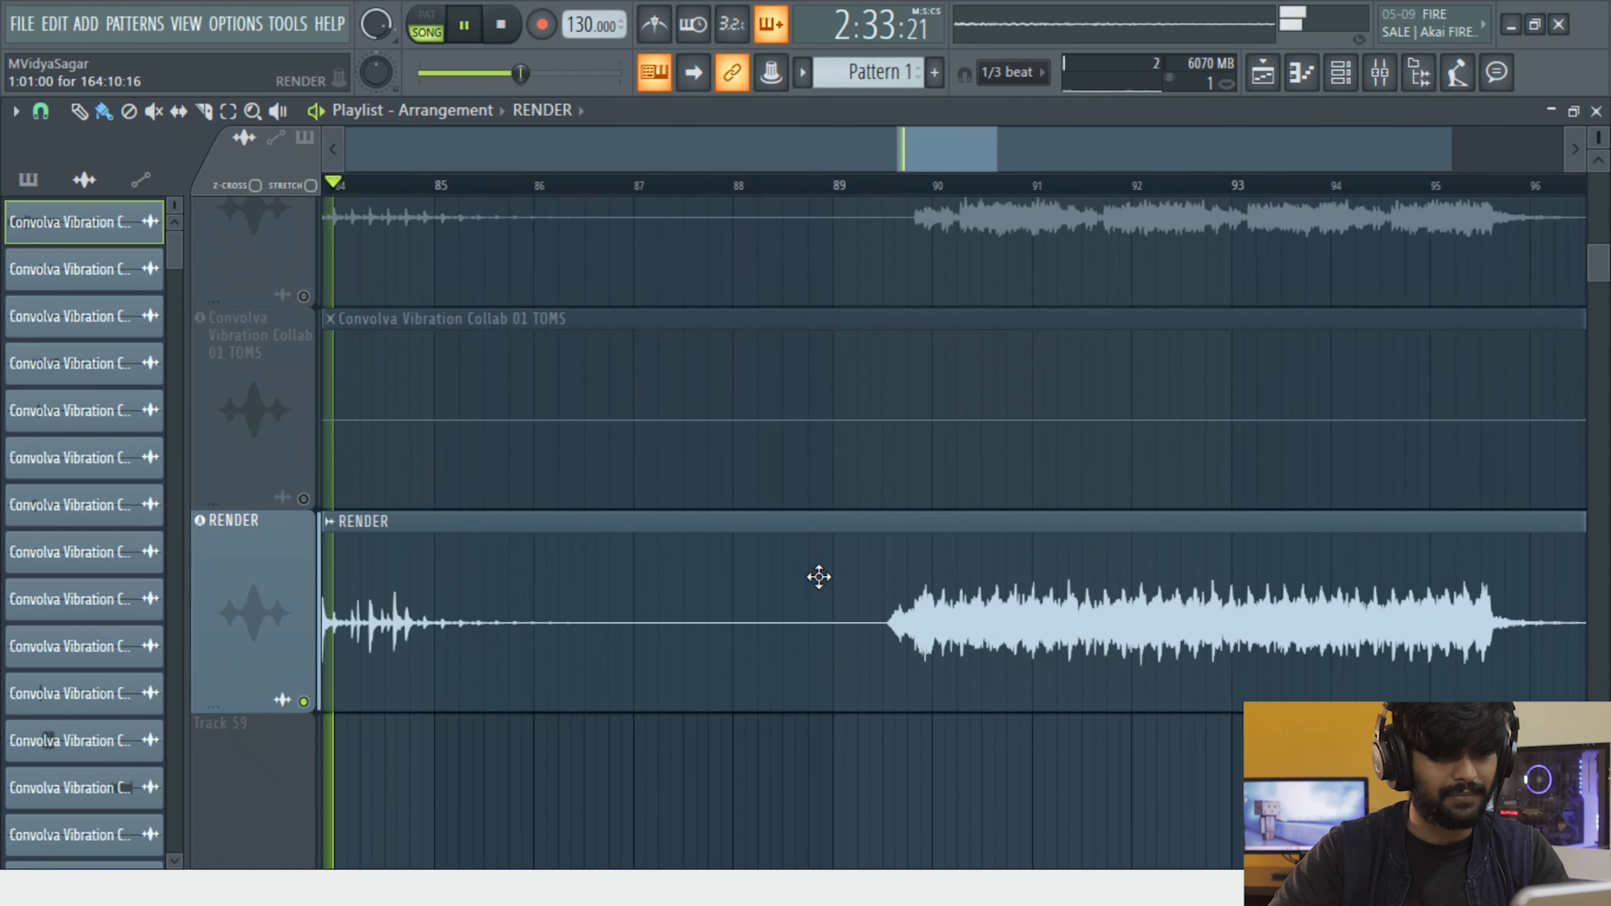
scroll(478, 629, "up", 4)
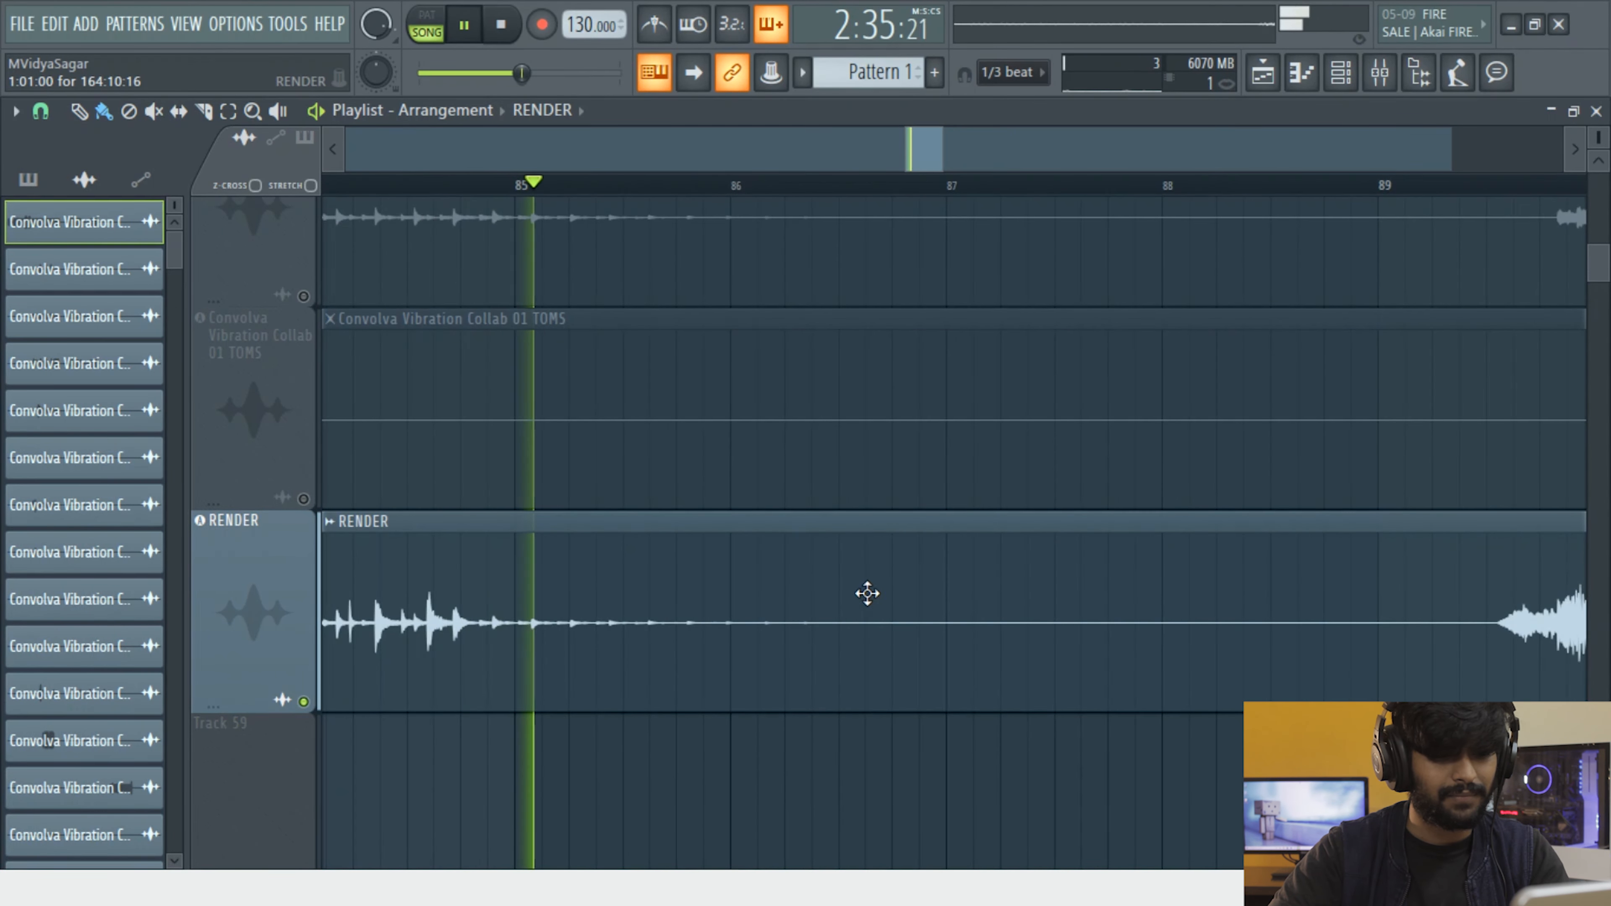
Switch to OBS to check its recording and audio meters, and return to the FL Studio playlist
scroll(870, 594, "down", 4)
scroll(1280, 442, "up", 4)
key("alt+Tab")
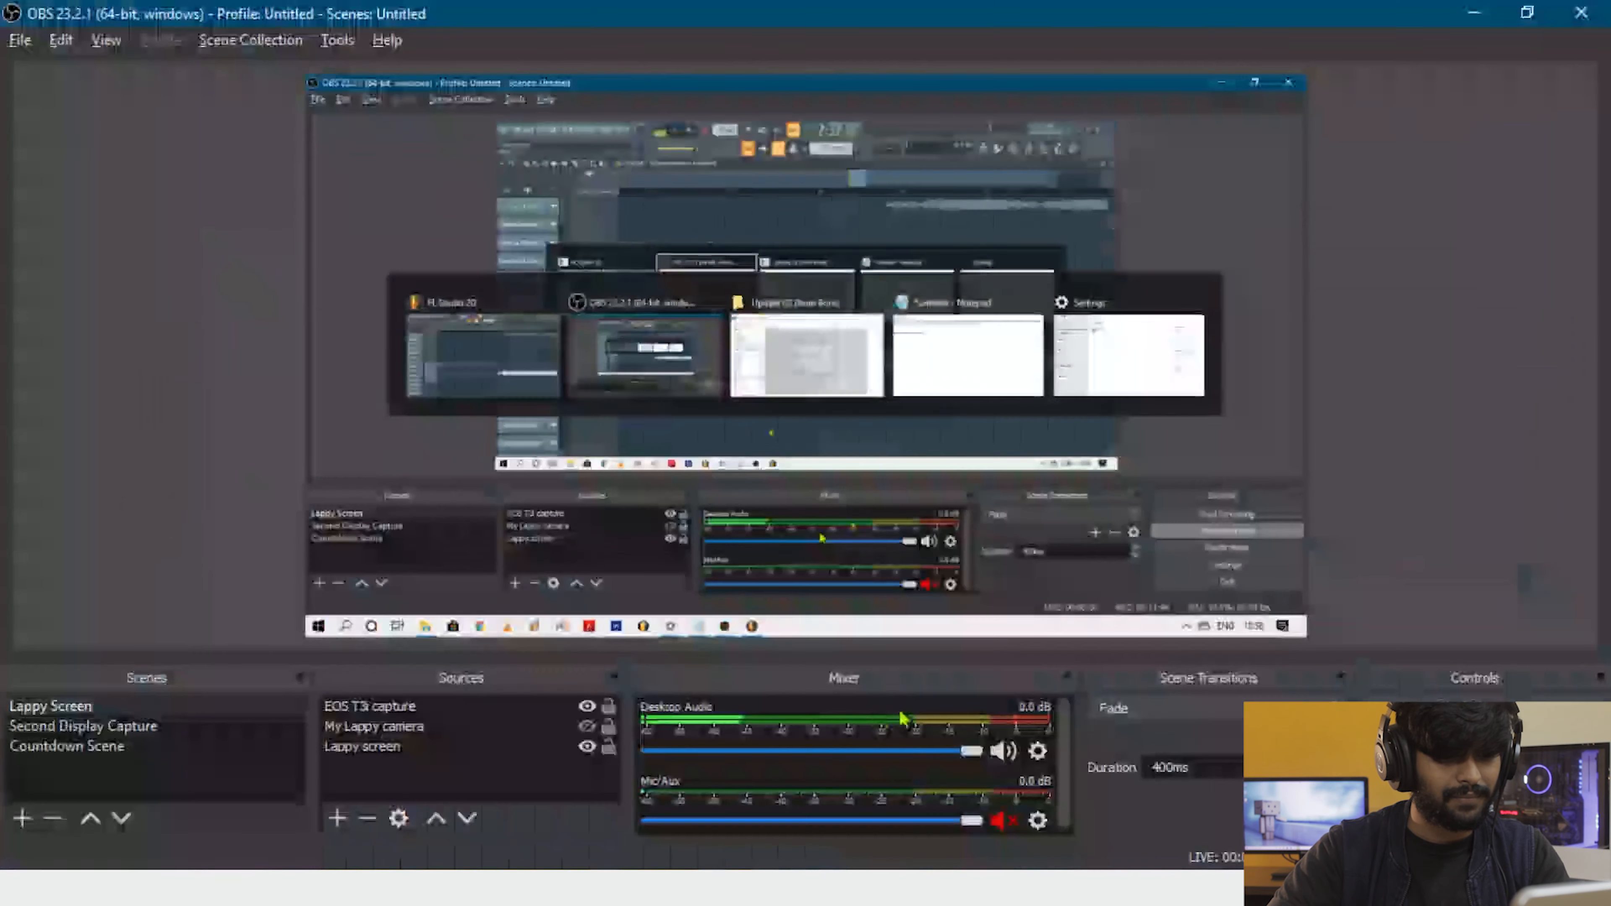
key("alt+Tab")
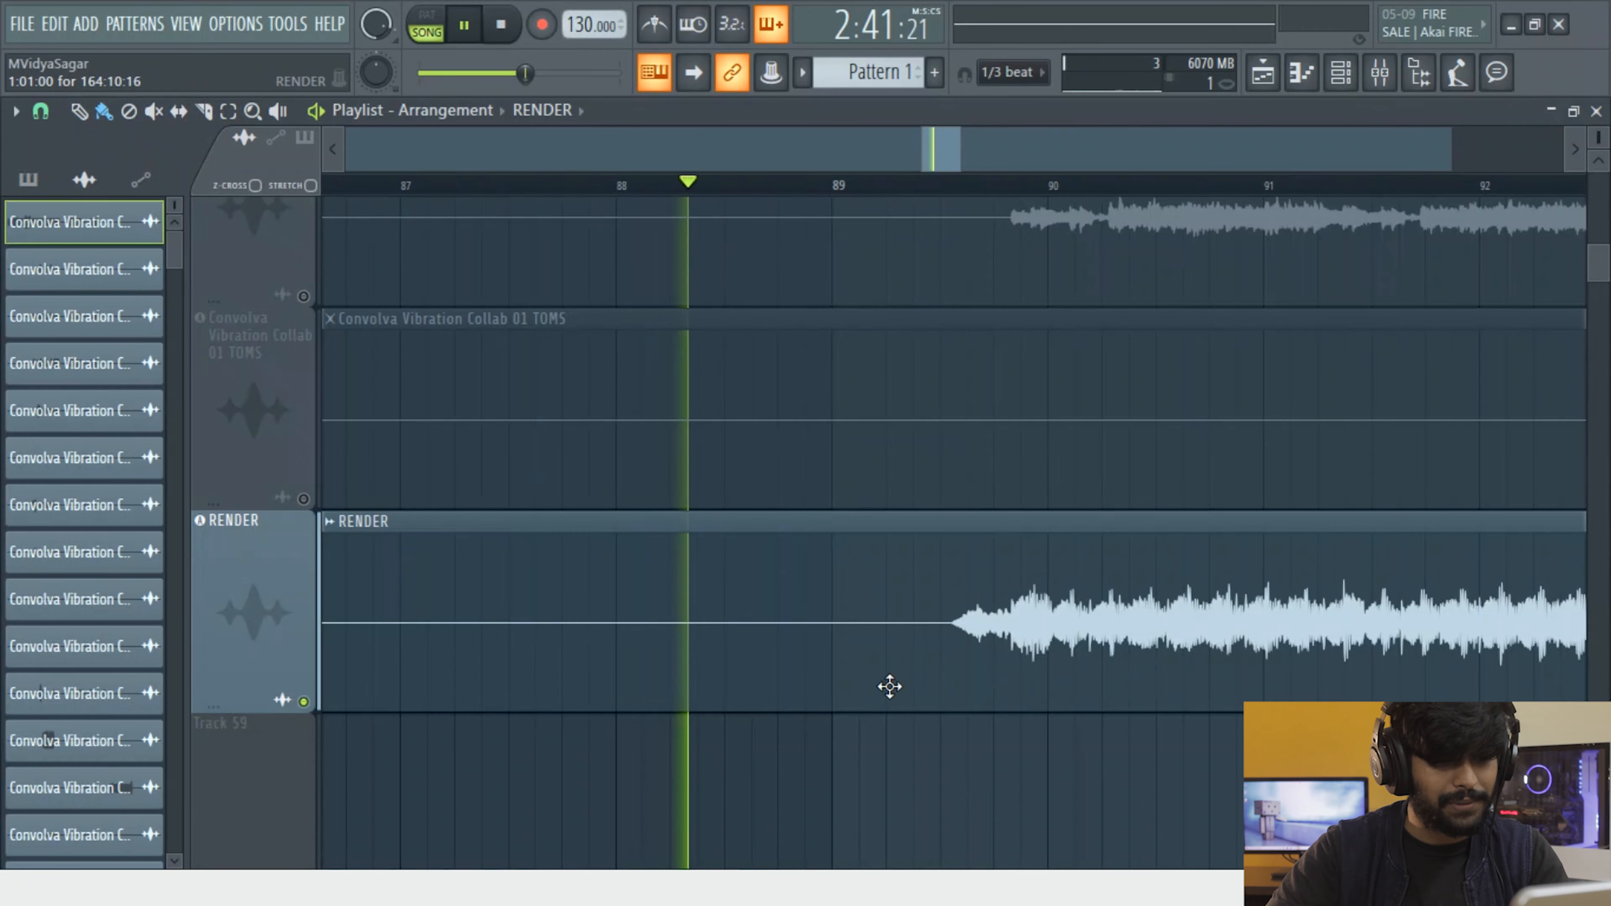
key("alt+Tab")
key("alt+Tab")
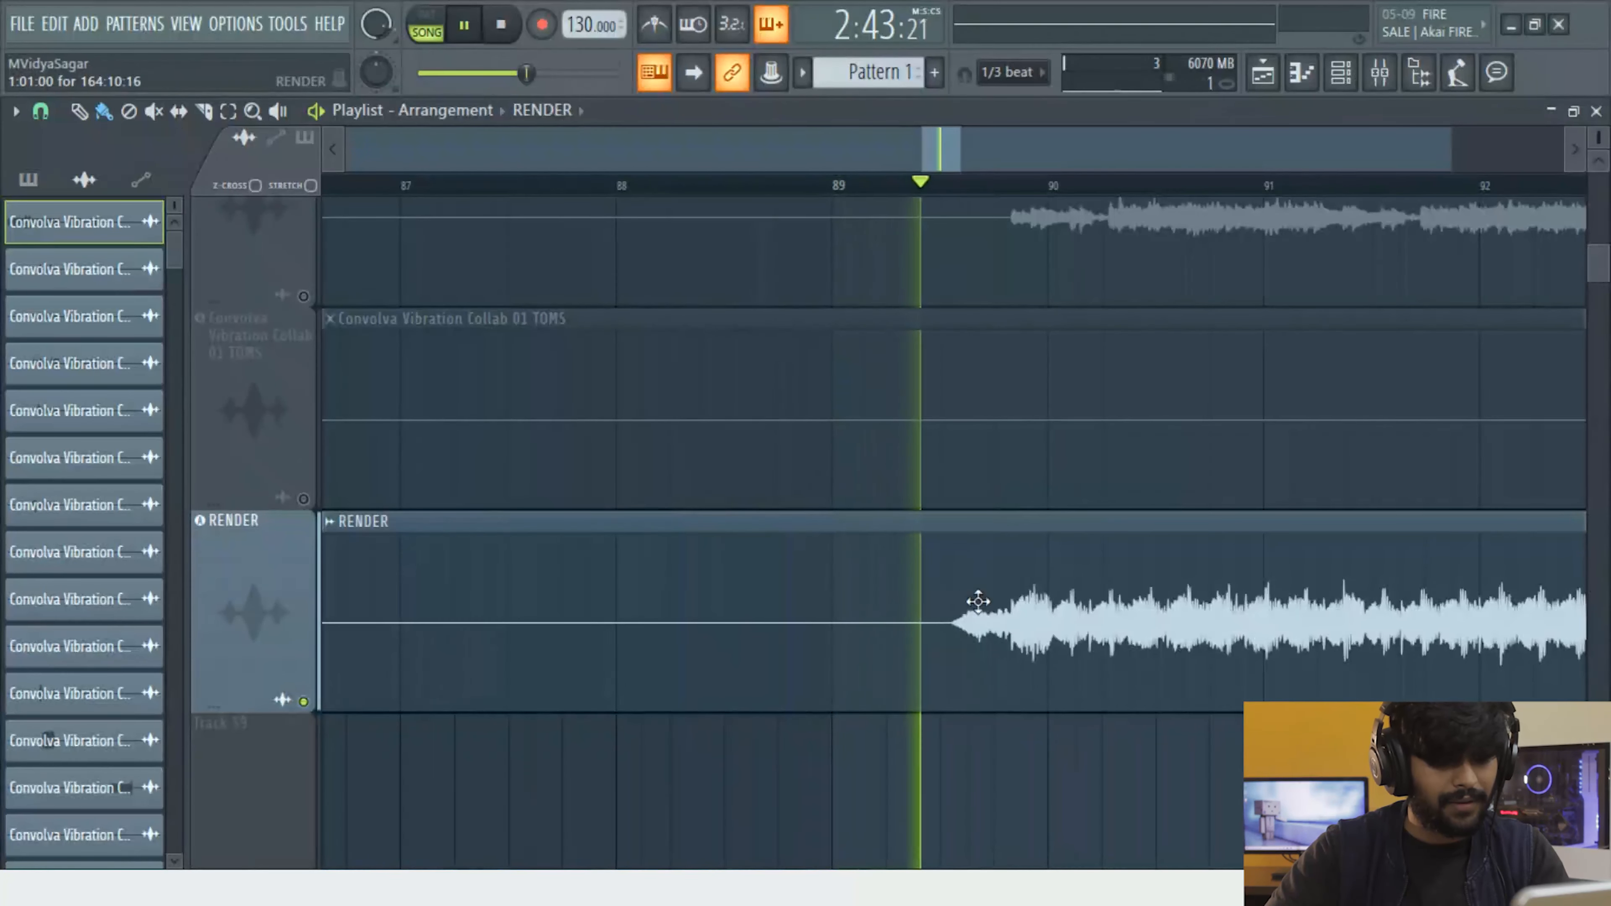
Examine the RENDER waveform during playback, from the loud section at bar 89 through the following part up to about bar 130
scroll(970, 598, "down", 5)
left_click_drag(936, 513, 1417, 691)
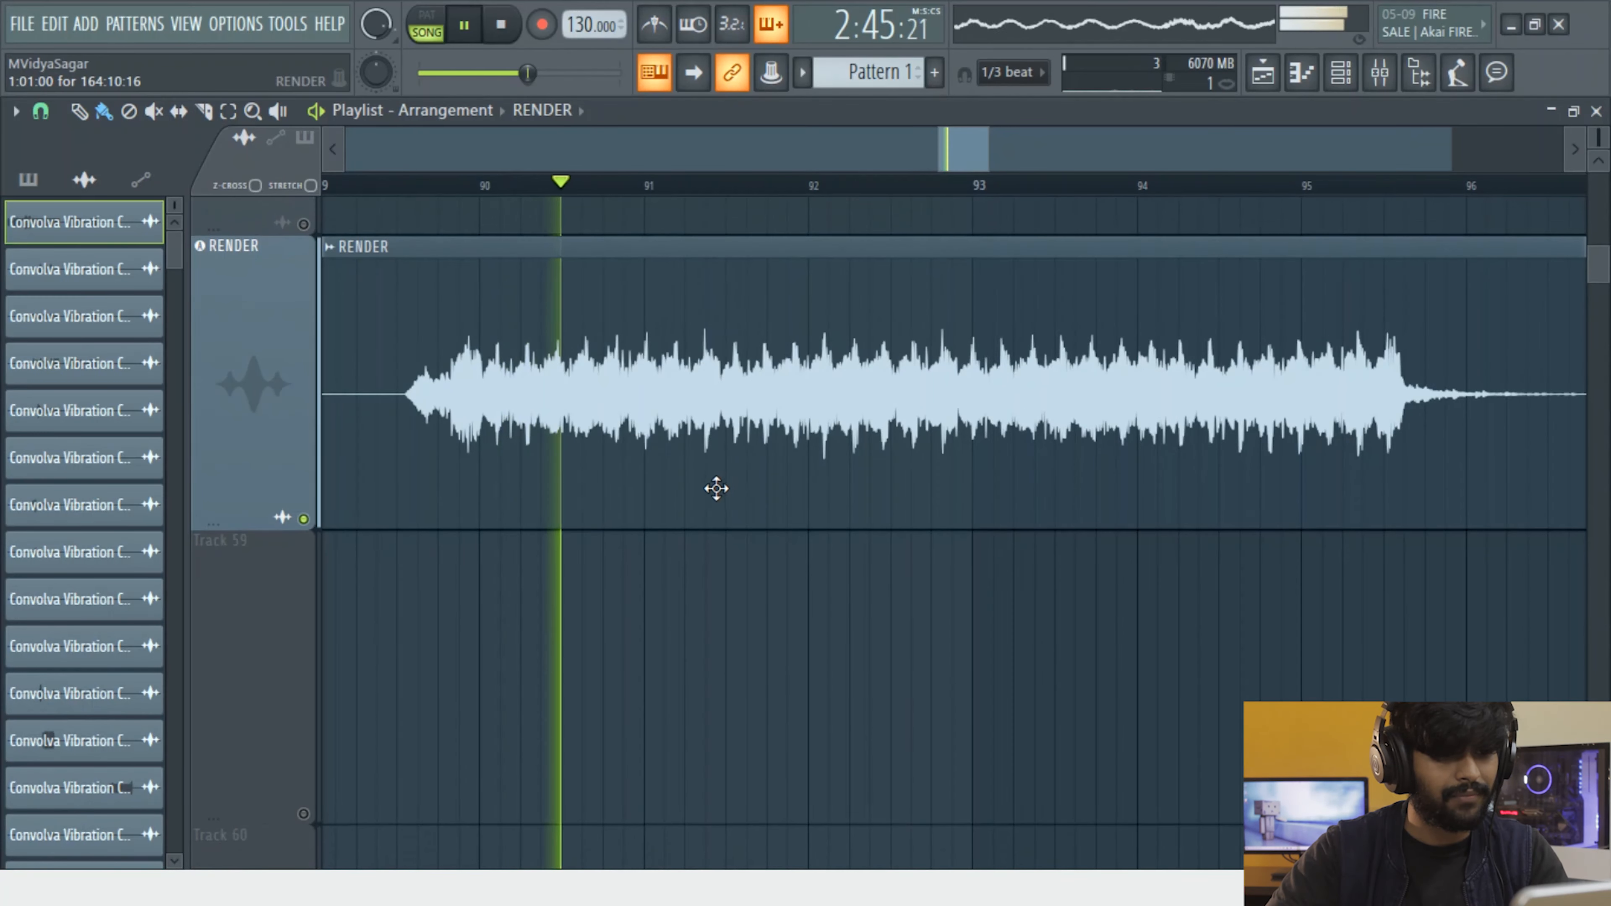
scroll(722, 460, "up", 2)
scroll(719, 450, "down", 5)
scroll(881, 566, "down", 2)
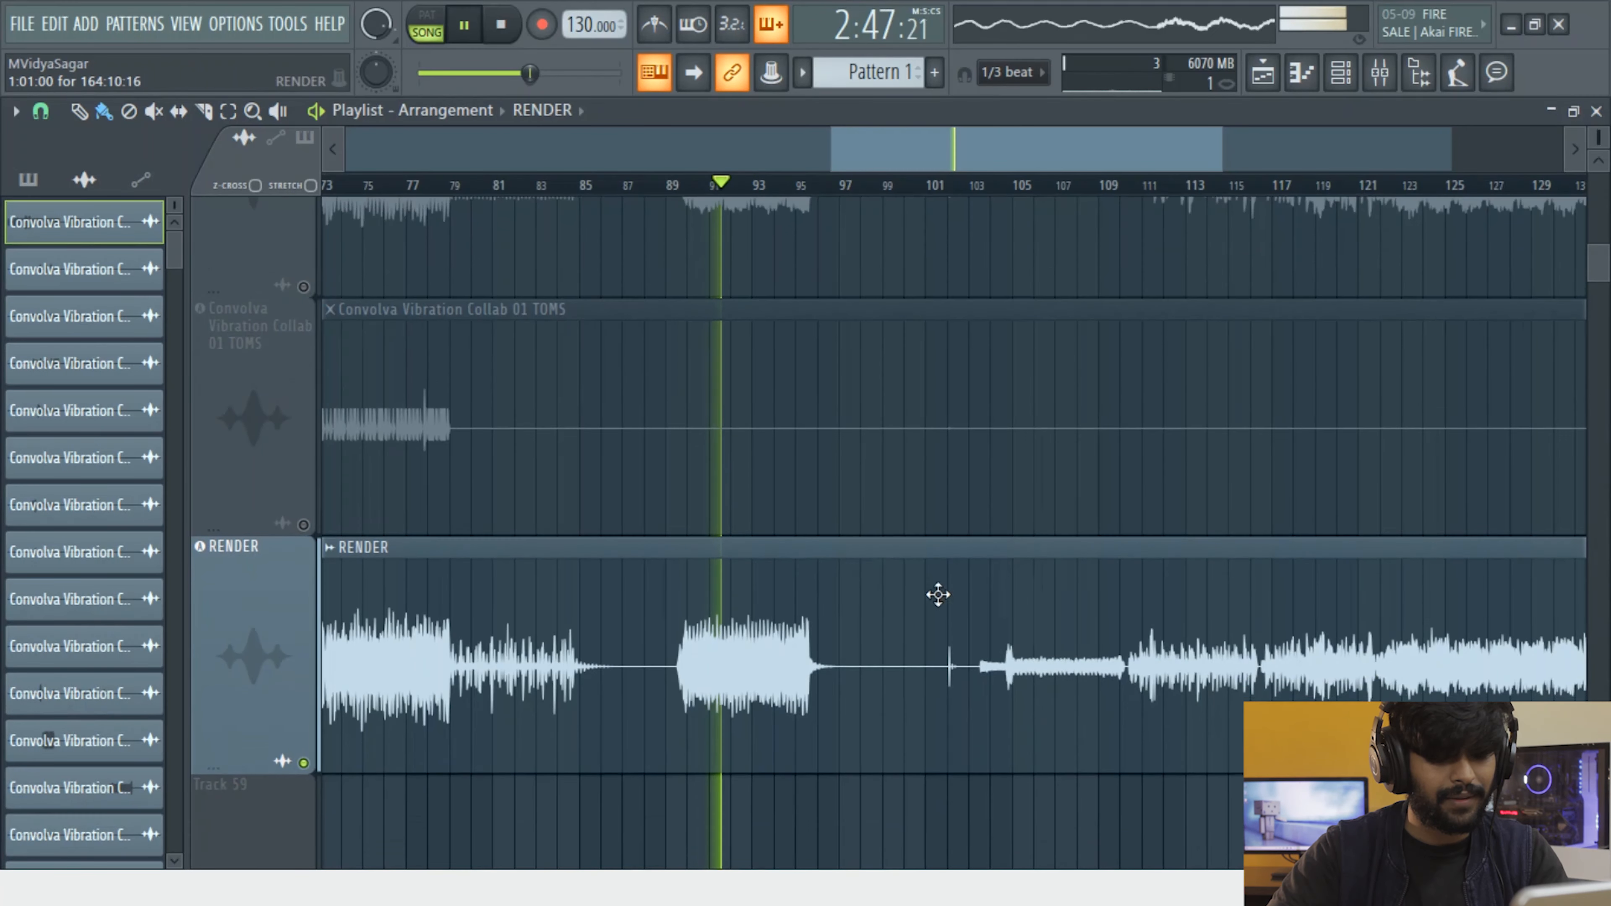
scroll(930, 594, "down", 4)
scroll(1192, 594, "up", 3)
scroll(747, 610, "up", 2)
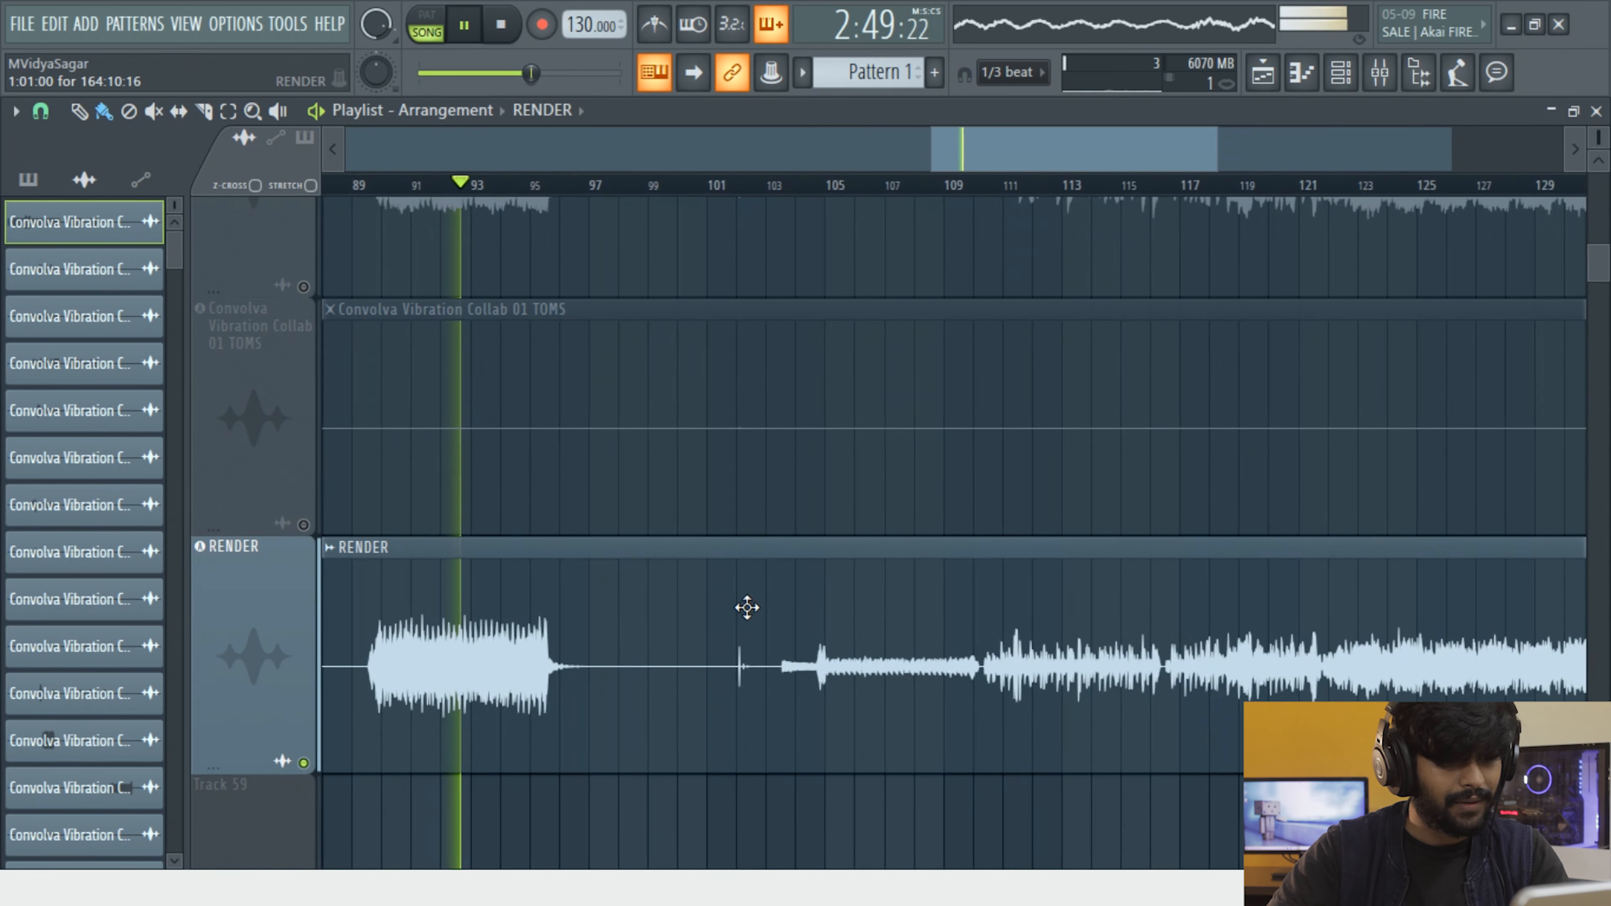
scroll(636, 642, "up", 1)
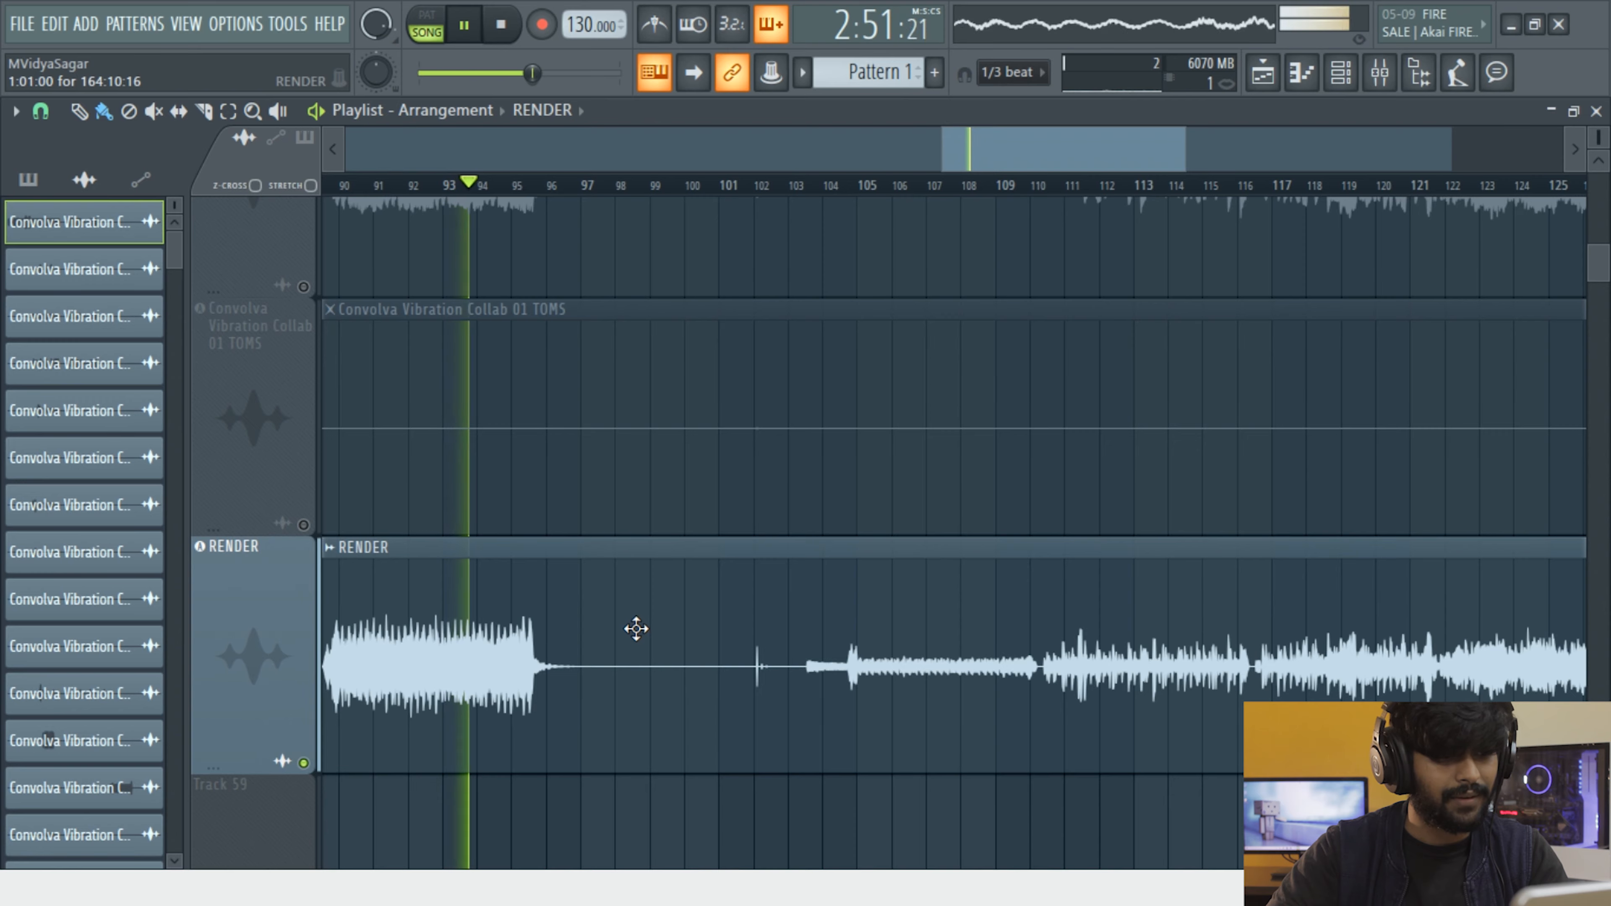
scroll(636, 631, "down", 3)
scroll(636, 627, "down", 4)
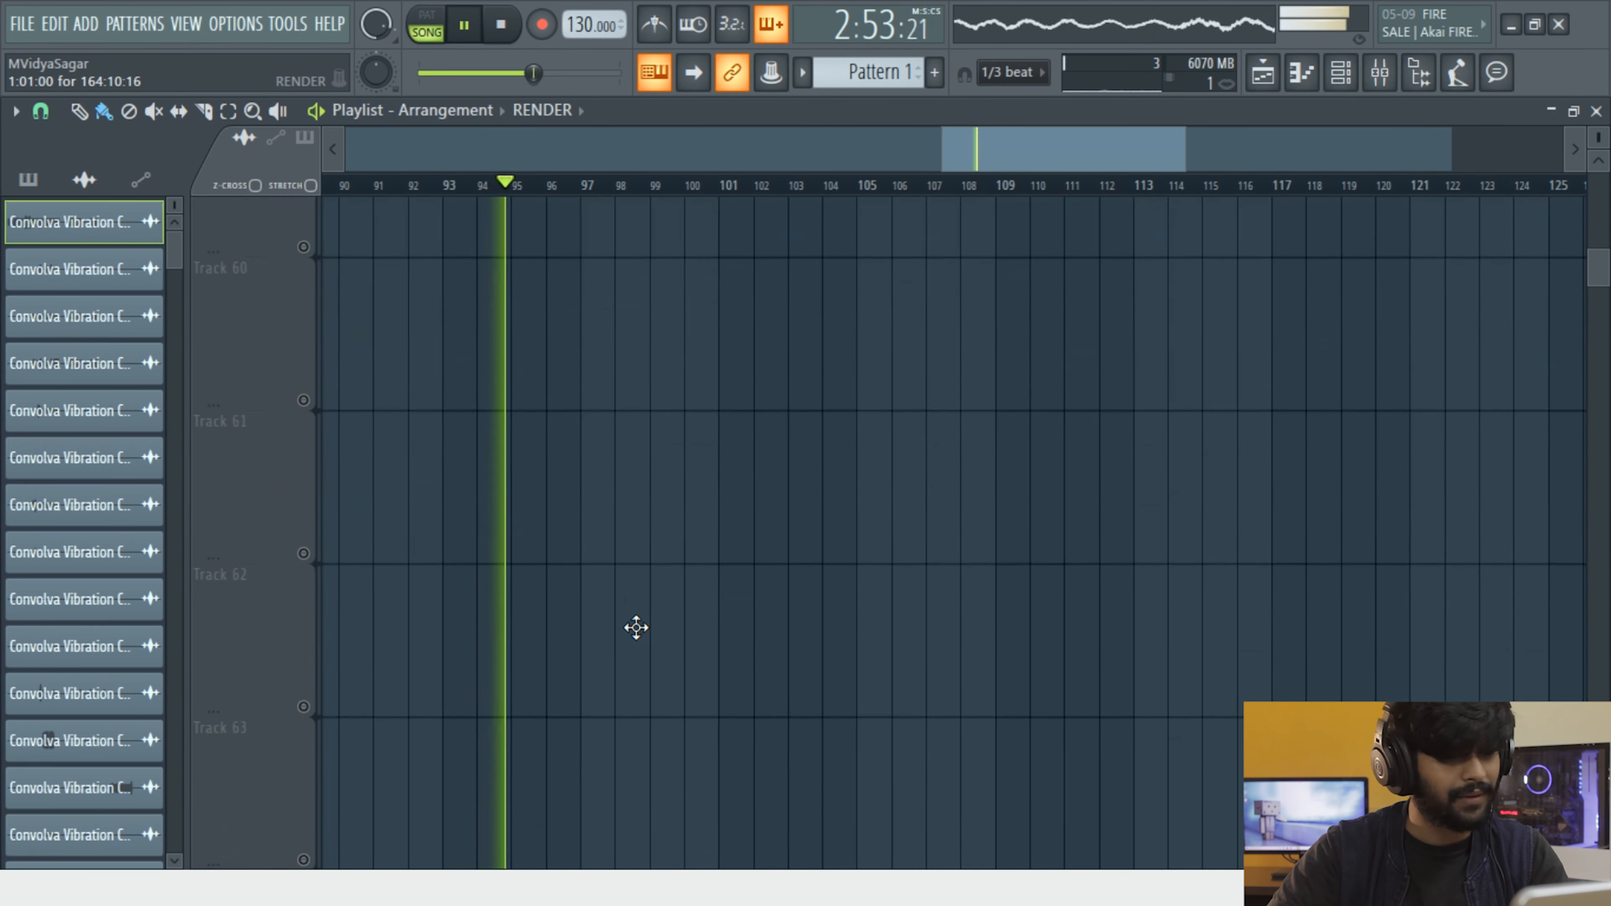
scroll(664, 507, "up", 3)
scroll(656, 503, "down", 2)
scroll(773, 353, "up", 3)
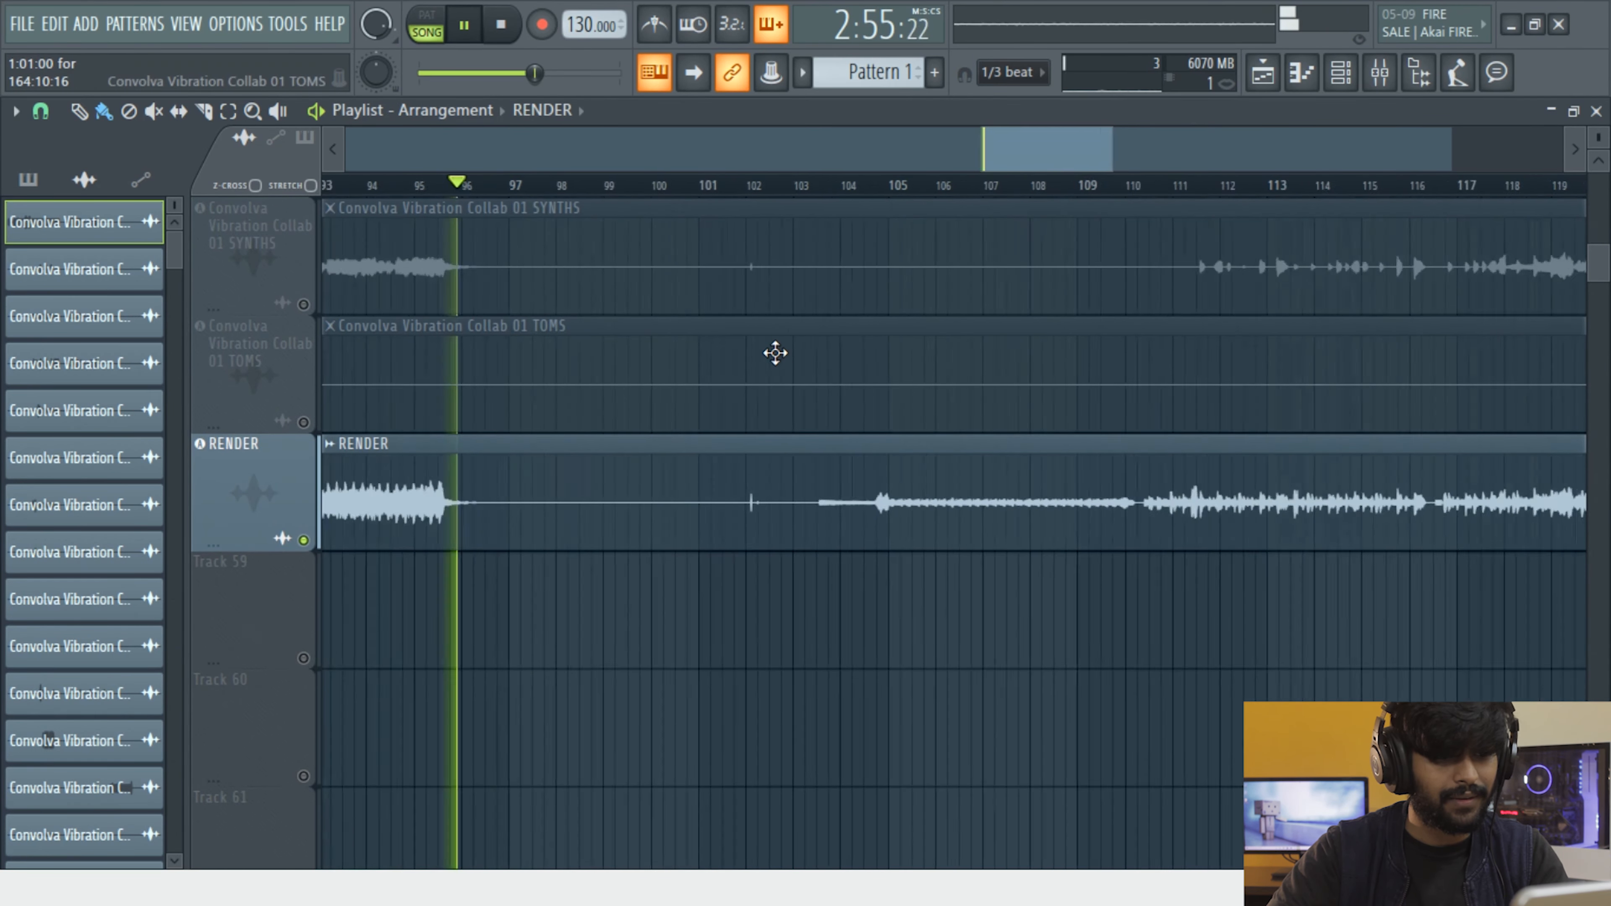
Skip playback ahead through the quiet gap to about bar 103, and on to just before bar 105
left_click(736, 187)
left_click(846, 187)
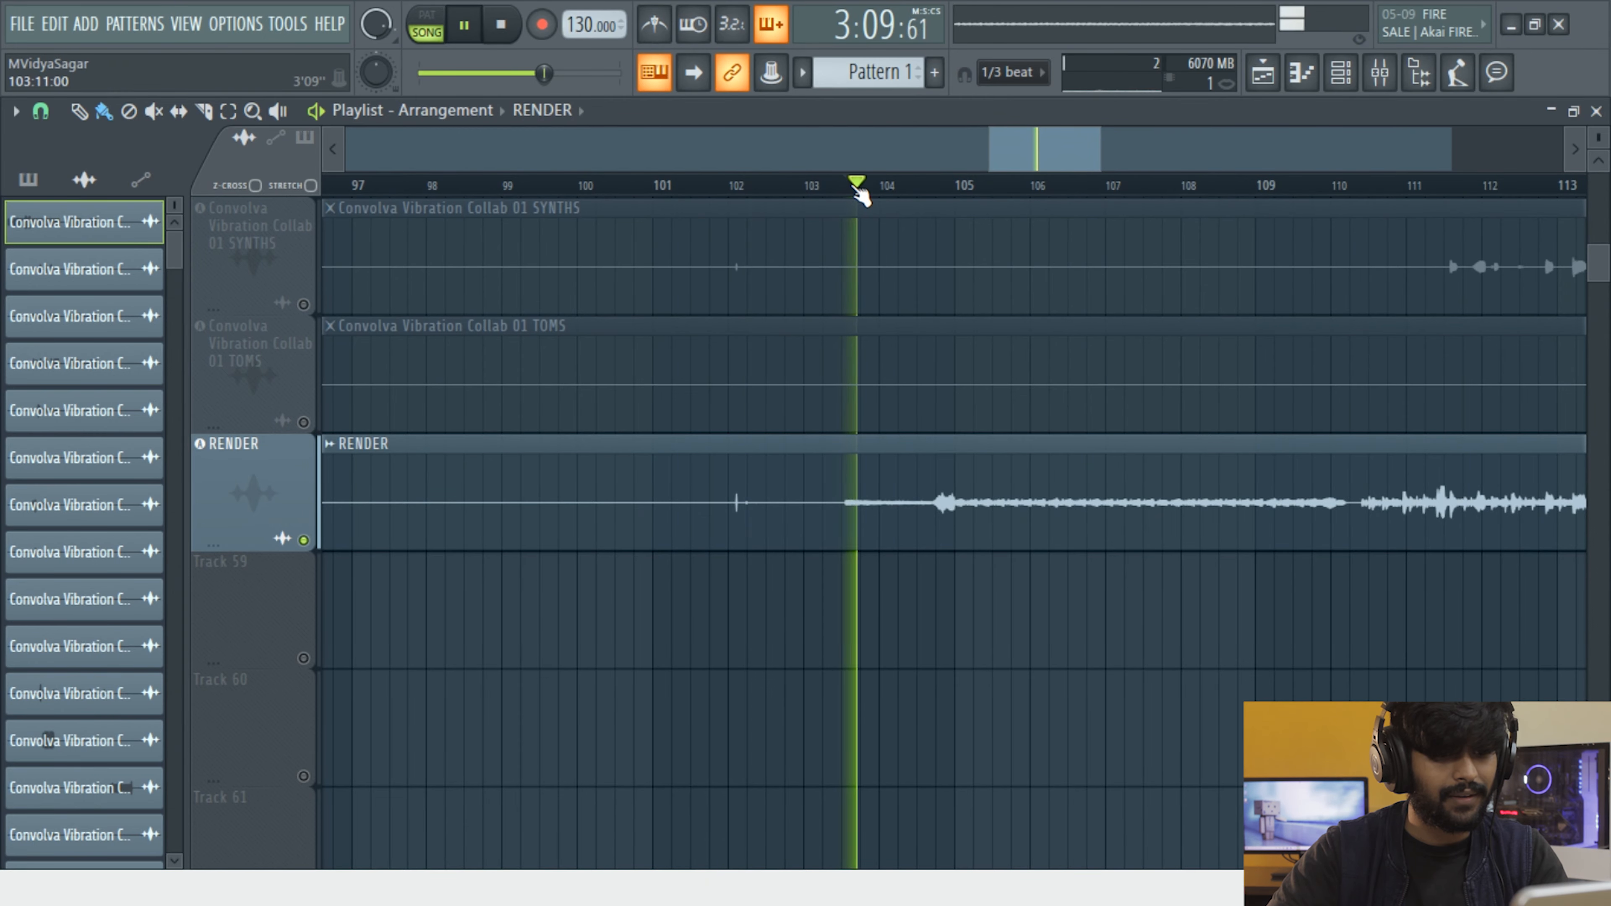
left_click(942, 189)
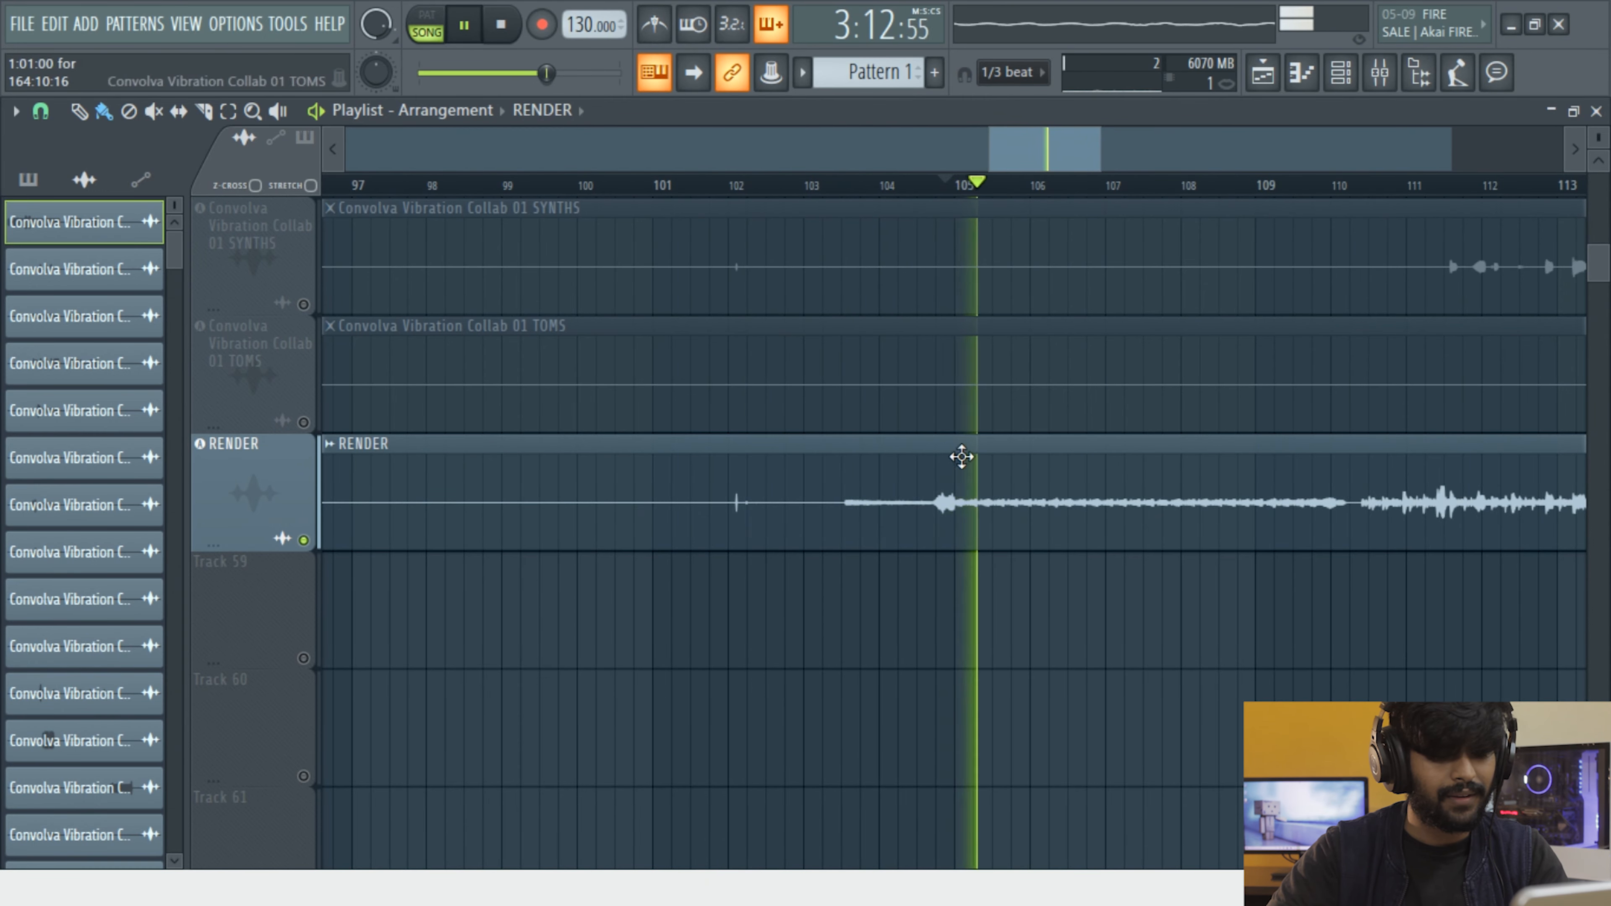
Follow the RENDER waveform during playback from bar 105 to about bar 121, including the section beginning after bar 110
scroll(955, 458, "down", 4)
left_click_drag(881, 318, 1512, 685)
scroll(725, 447, "down", 5)
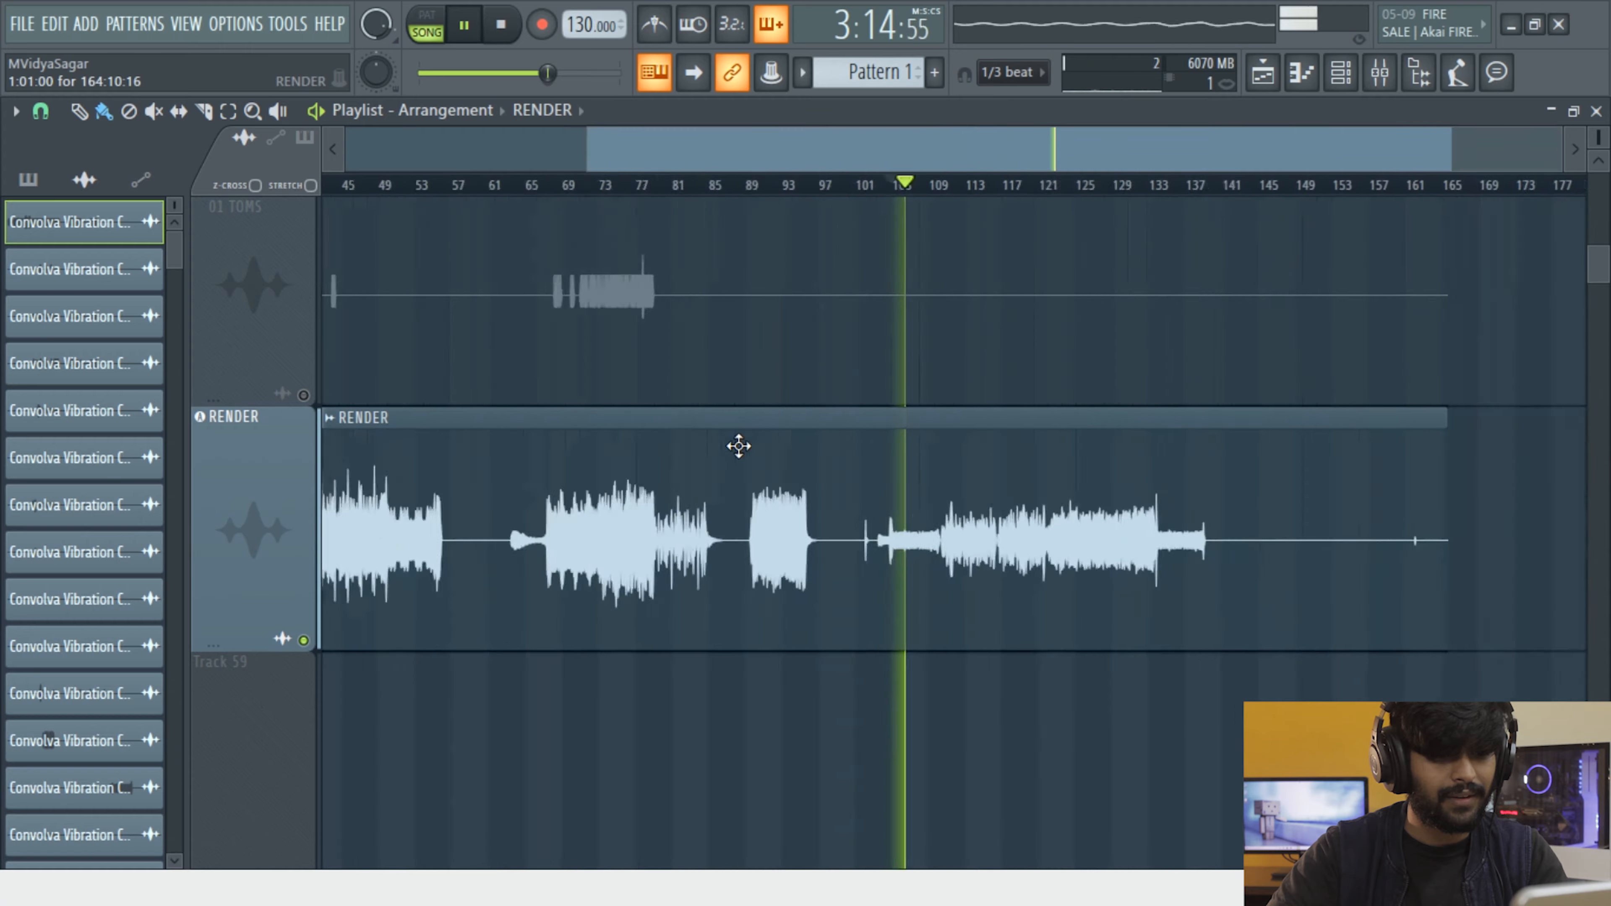
scroll(1169, 595, "up", 6)
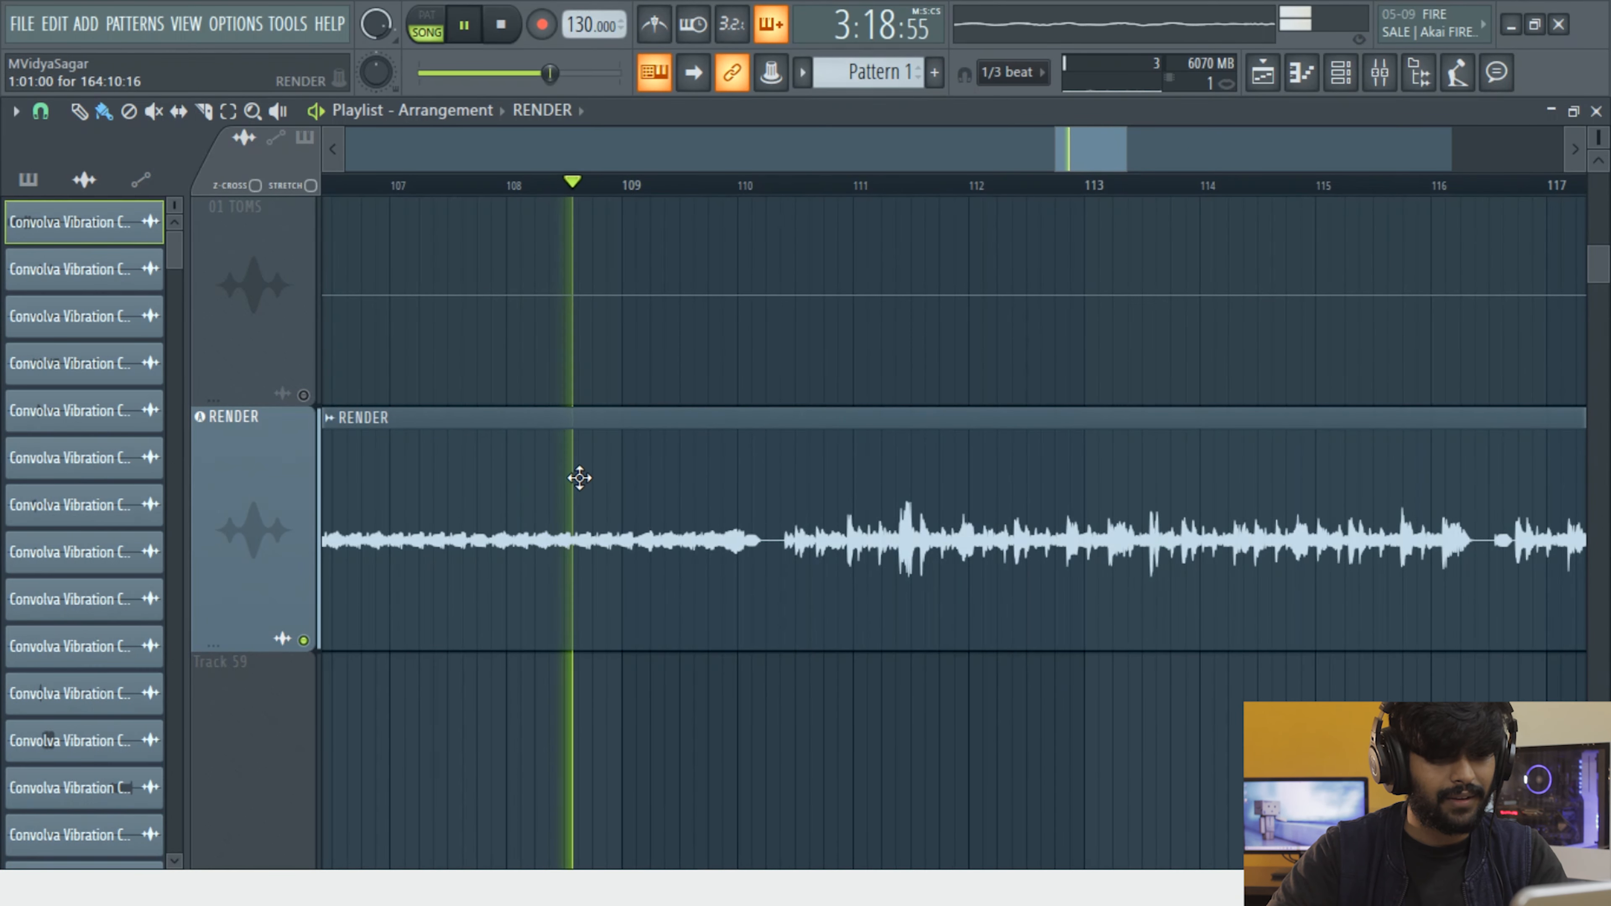
scroll(577, 476, "up", 2)
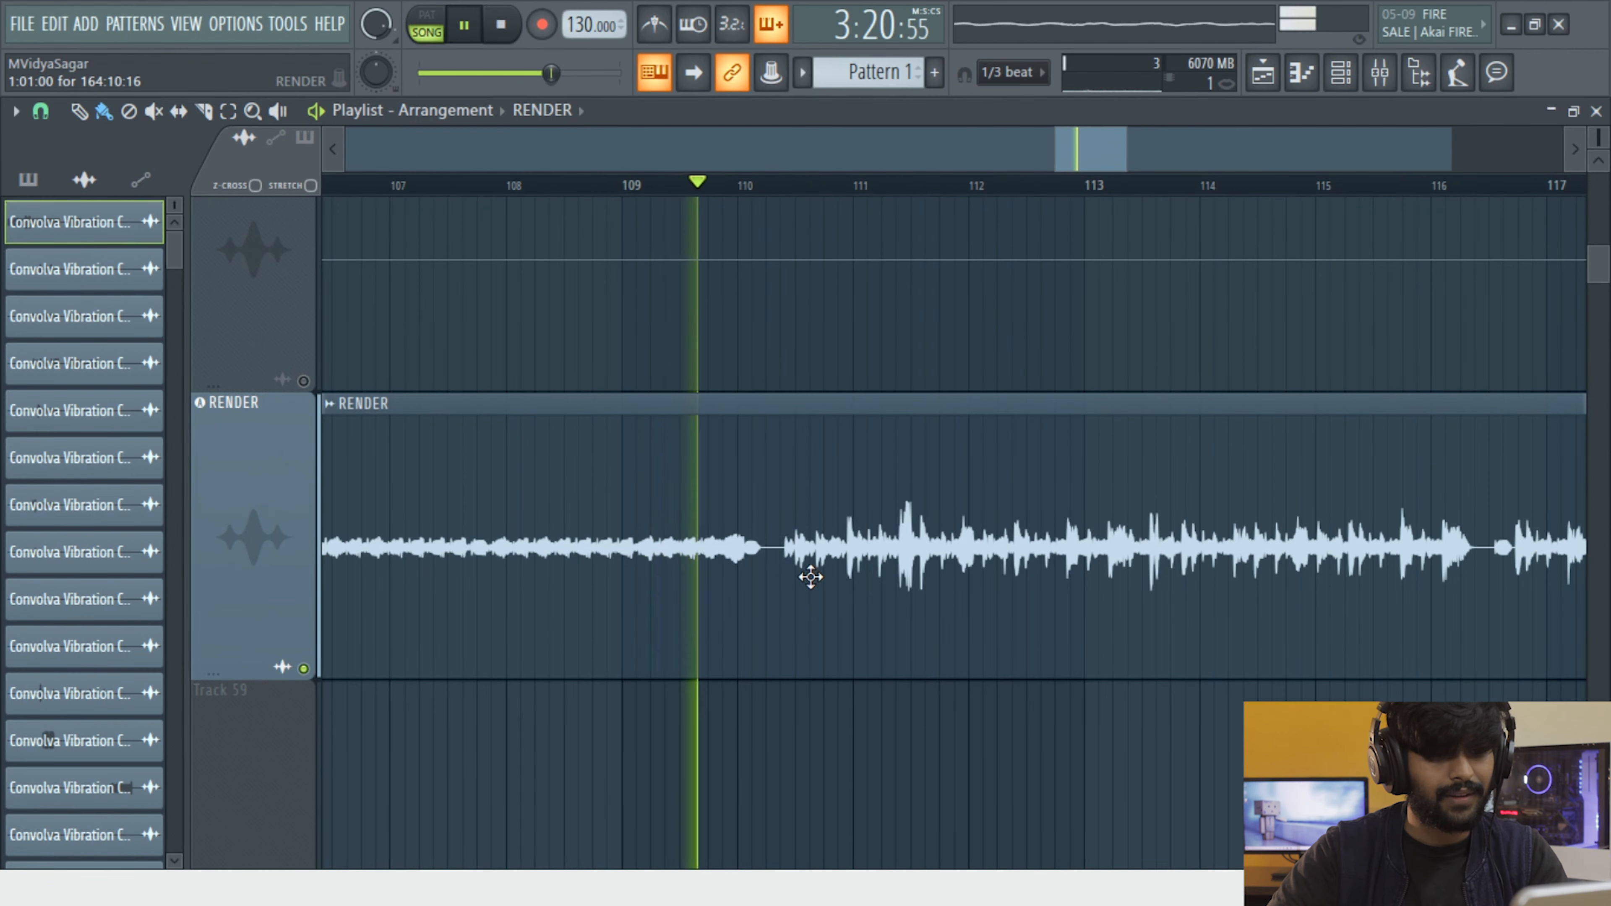
scroll(801, 603, "up", 1)
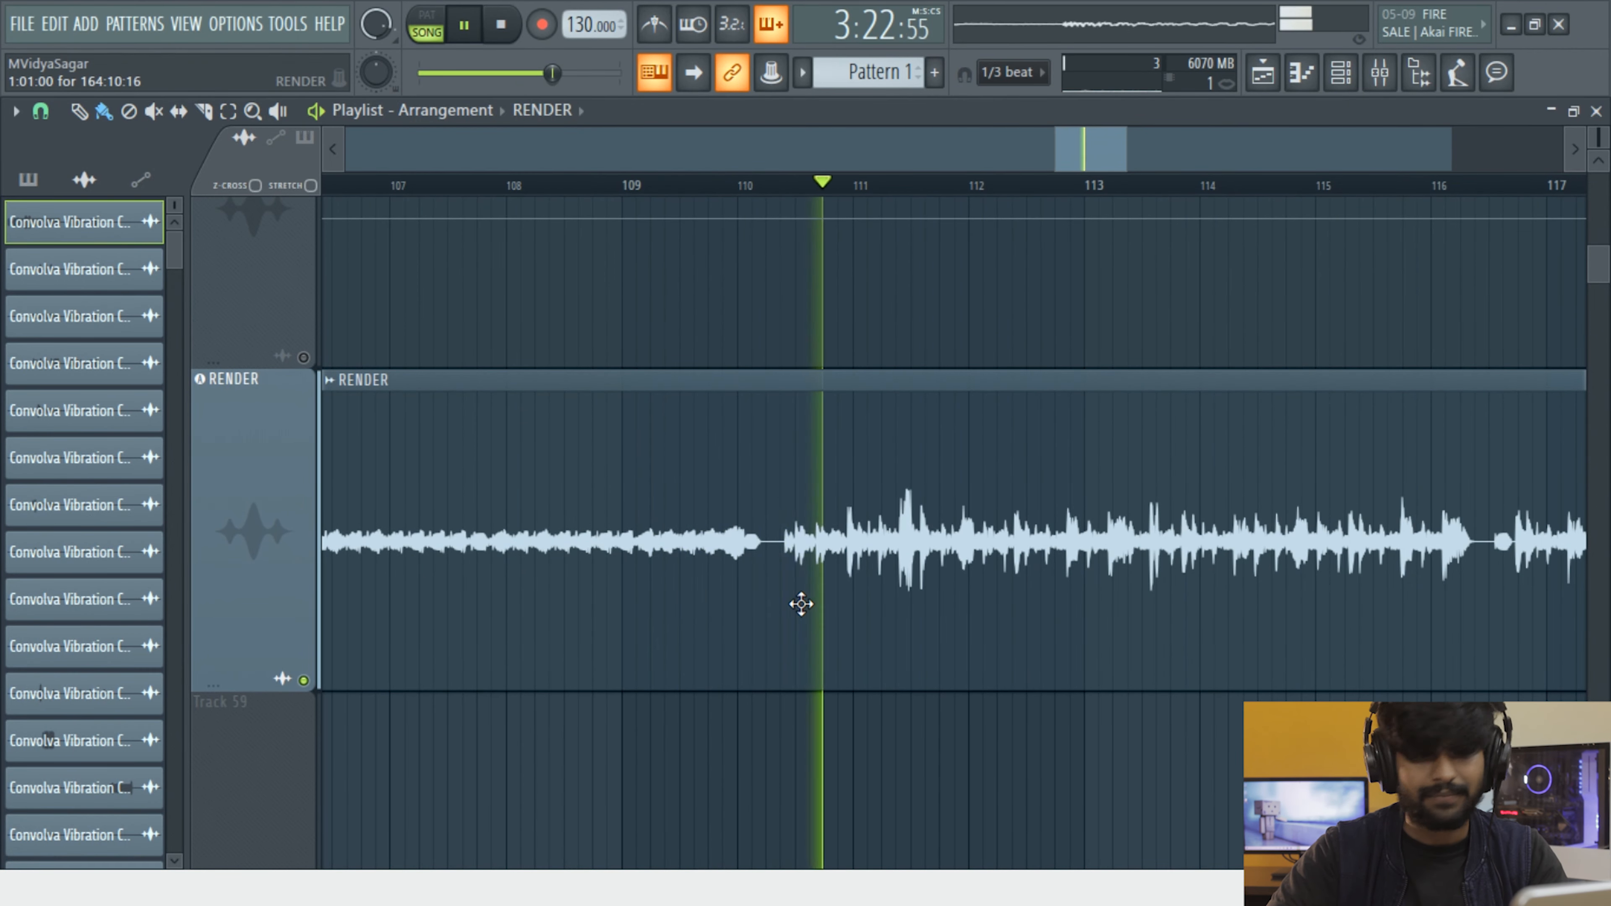
scroll(801, 604, "down", 3)
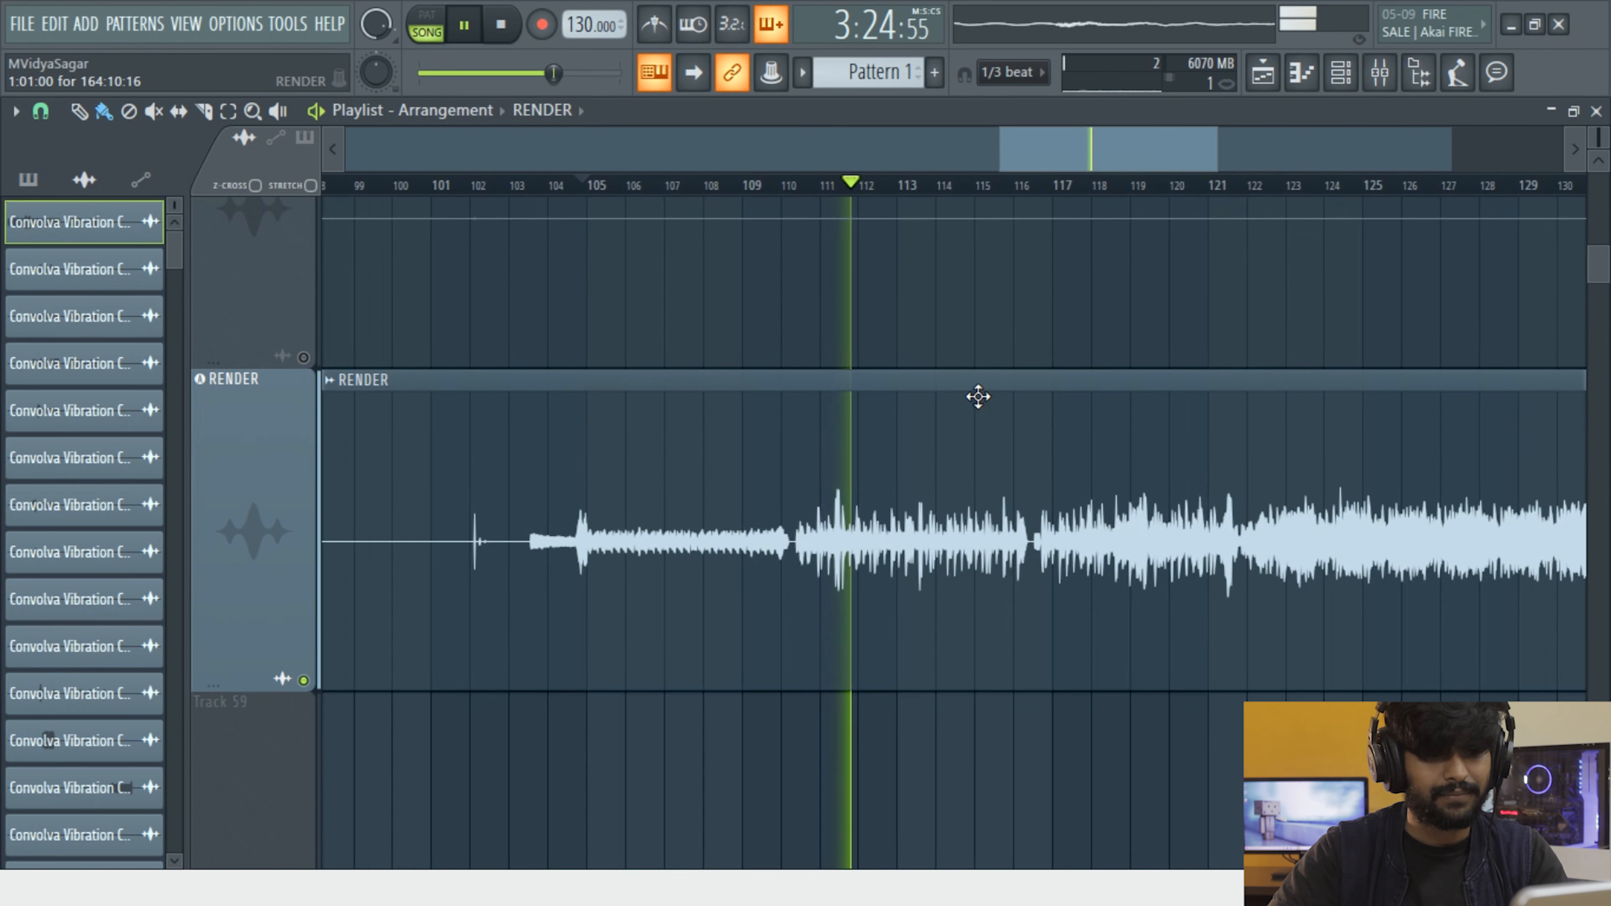
scroll(1014, 446, "up", 3)
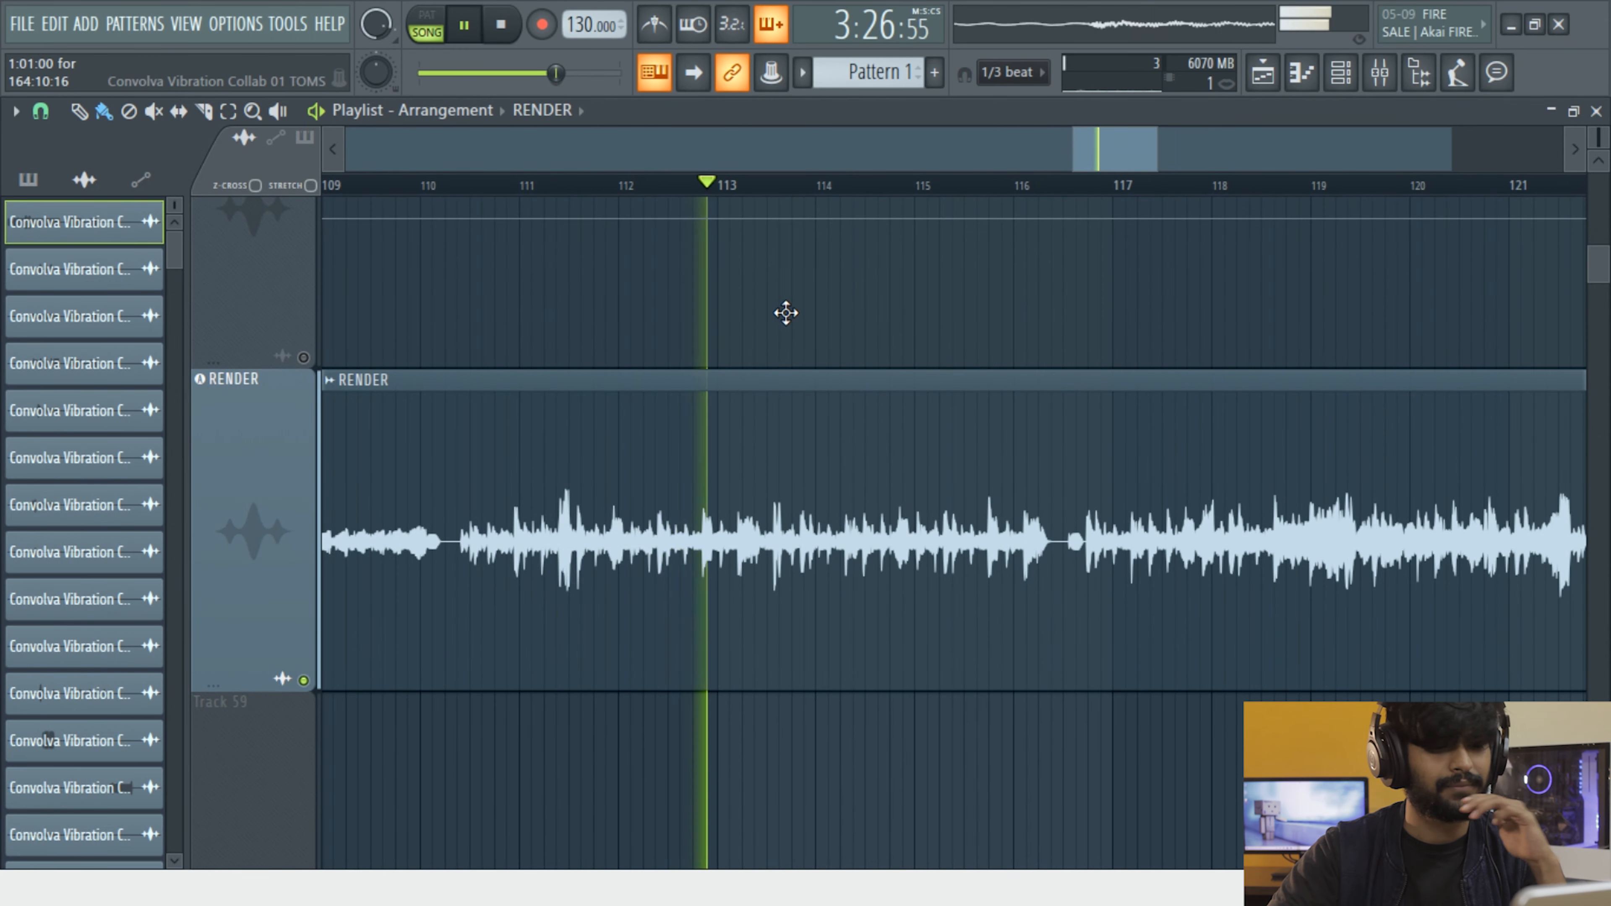
Turn on playlist auto-scrolling and listen to the RENDER track from bar 113 to about bar 135
left_click(693, 71)
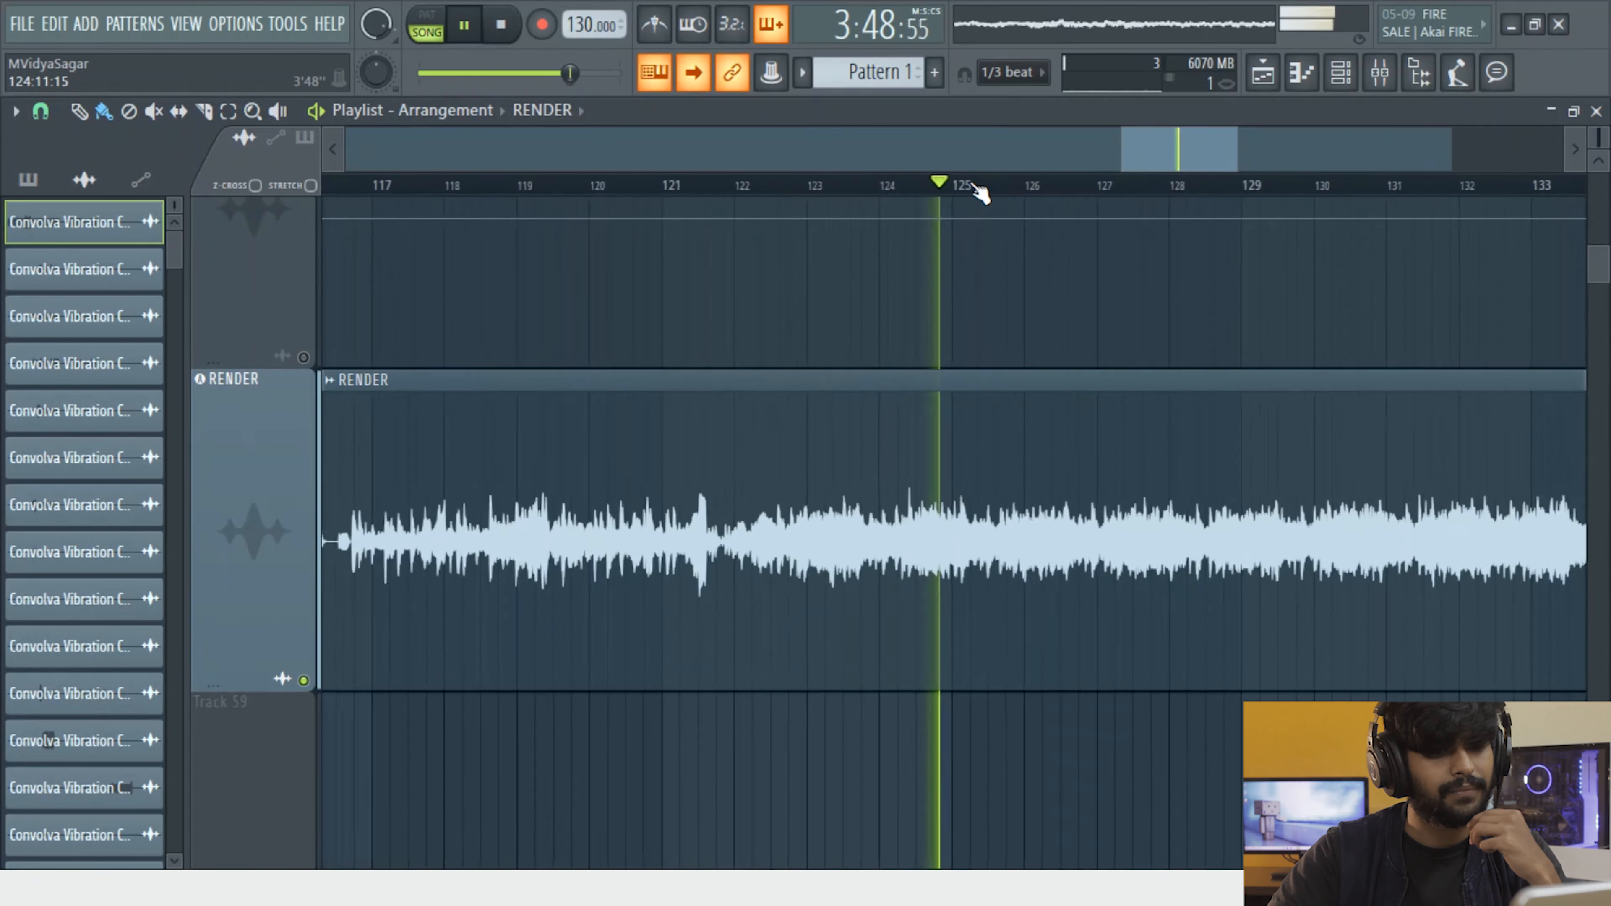
scroll(980, 194, "down", 3)
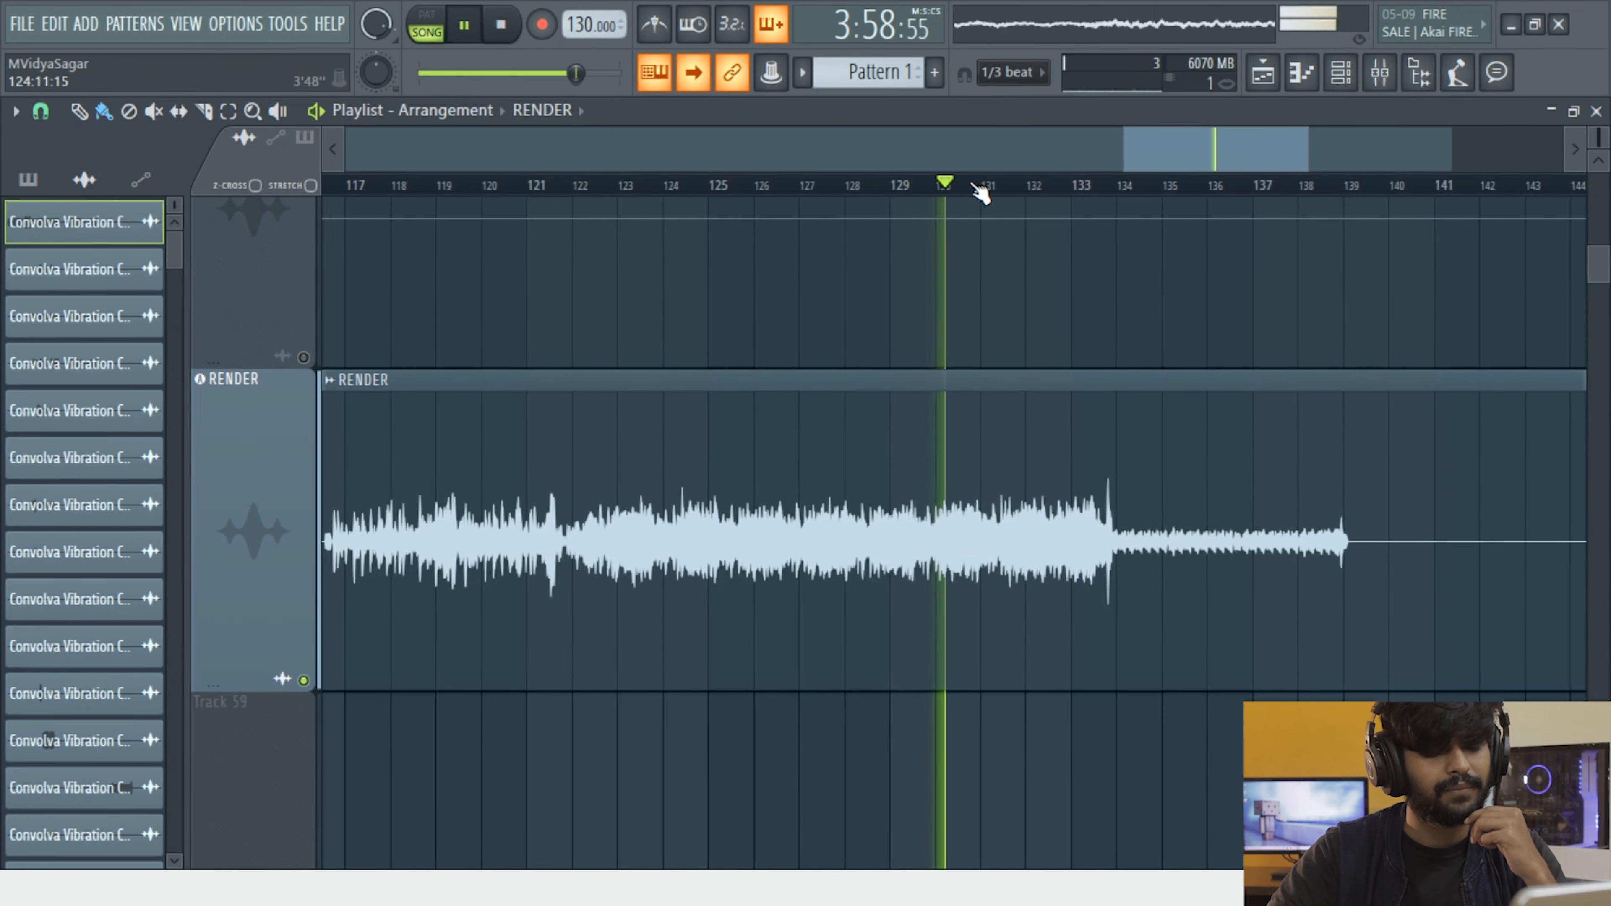
scroll(980, 193, "down", 5)
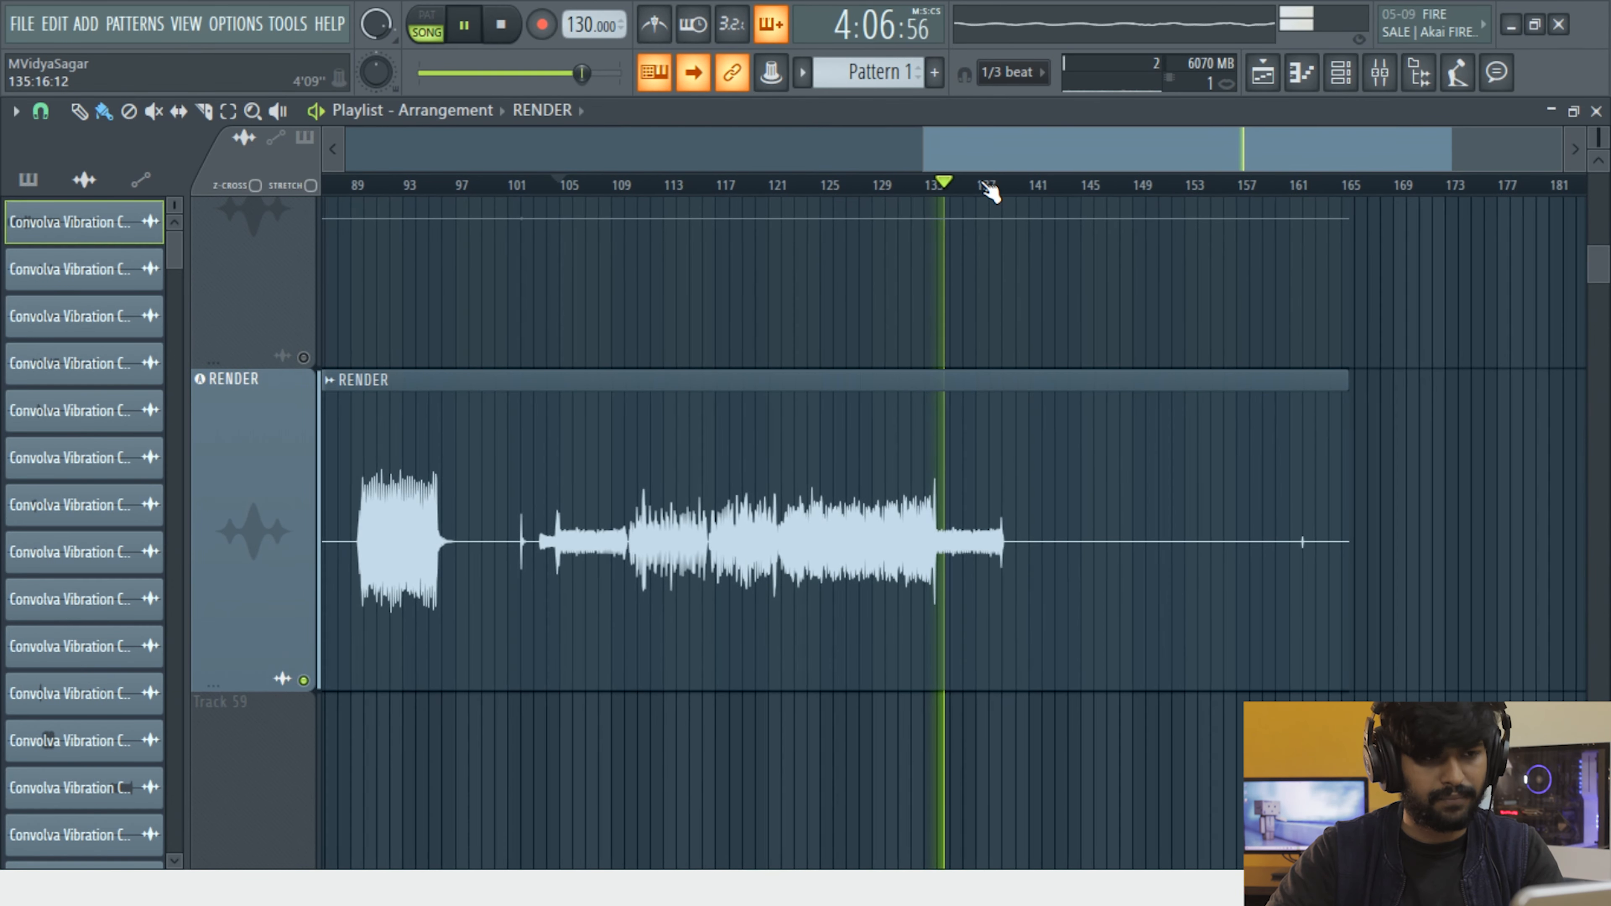
Switch to OBS to check its audio meters and minimize its window to return to FL Studio
key("alt+Tab")
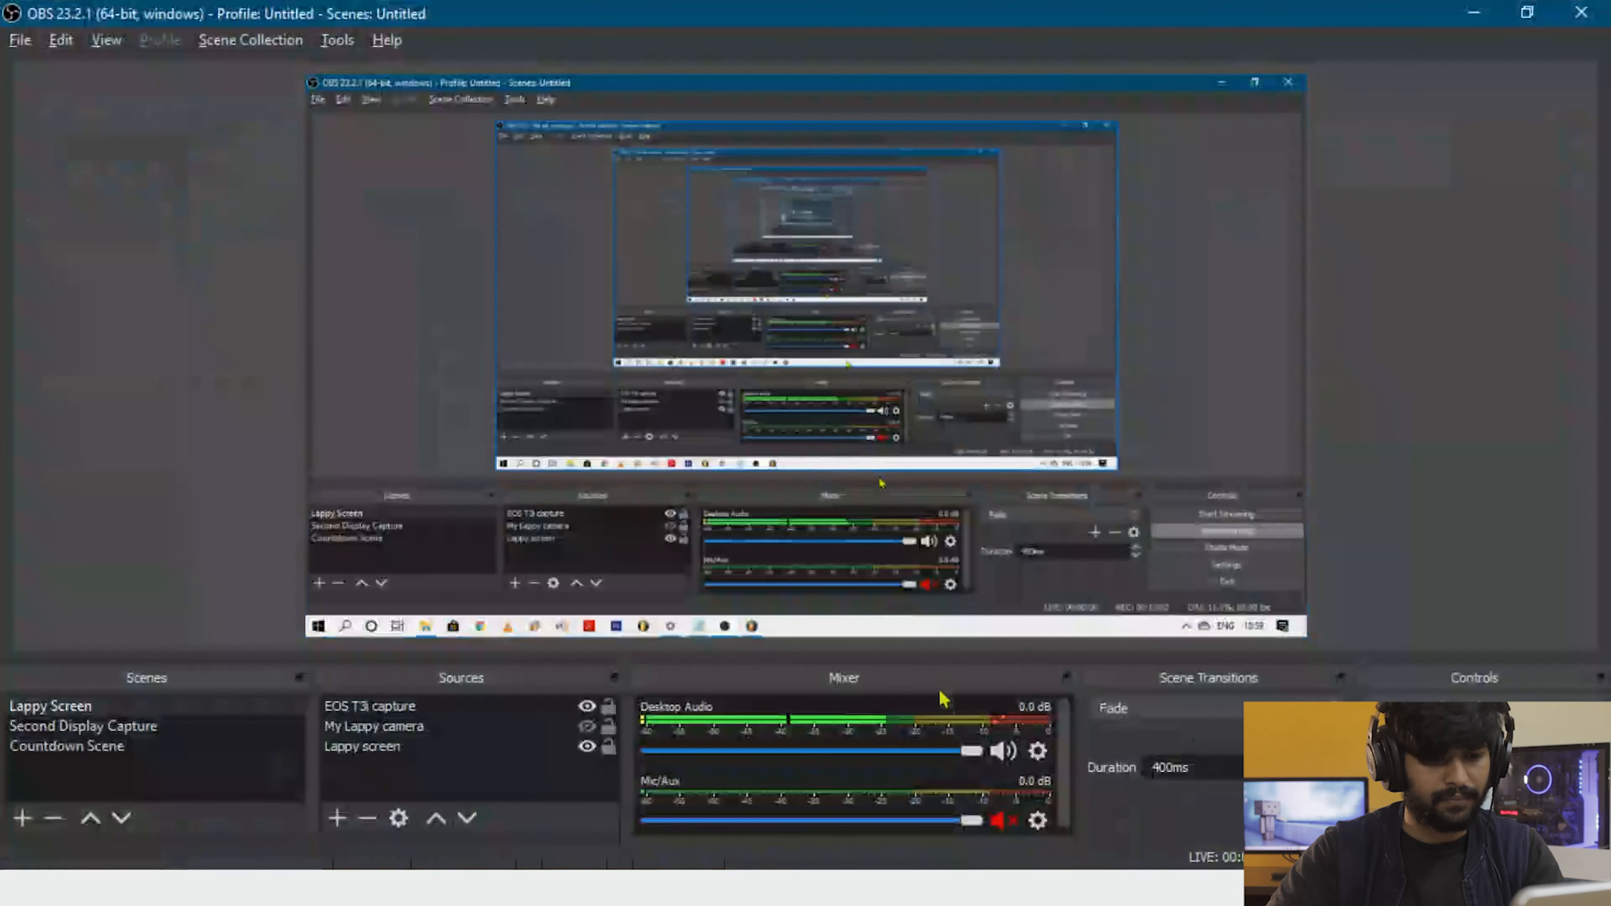
left_click(1473, 12)
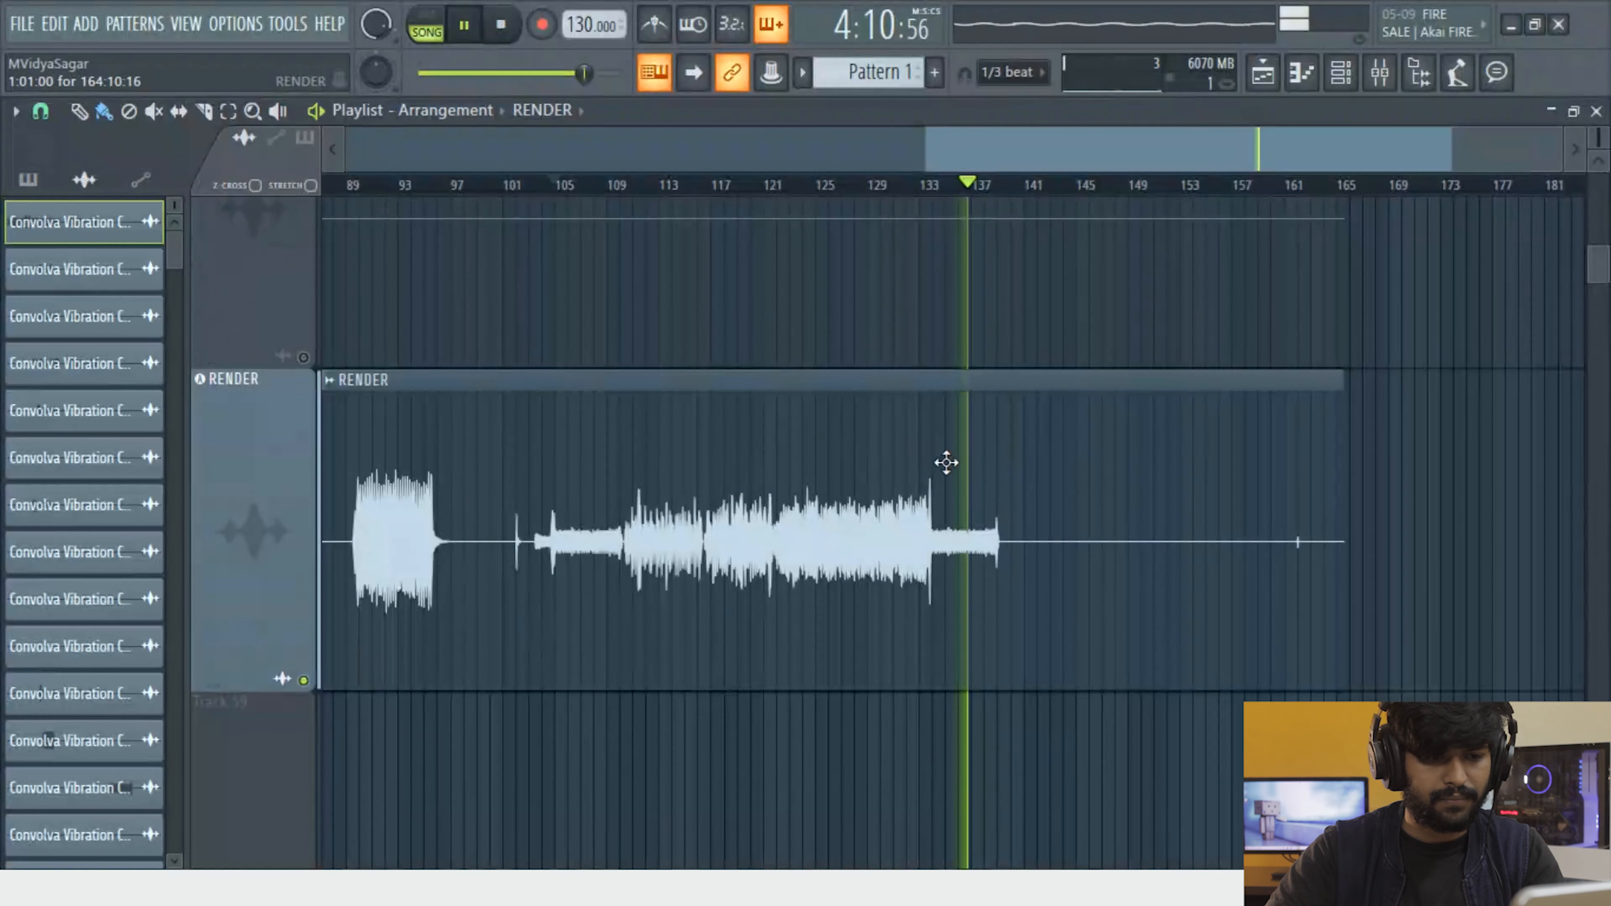
Follow the RENDER playback to the waveform's ending near bar 139 and stop it
scroll(625, 548, "up", 3)
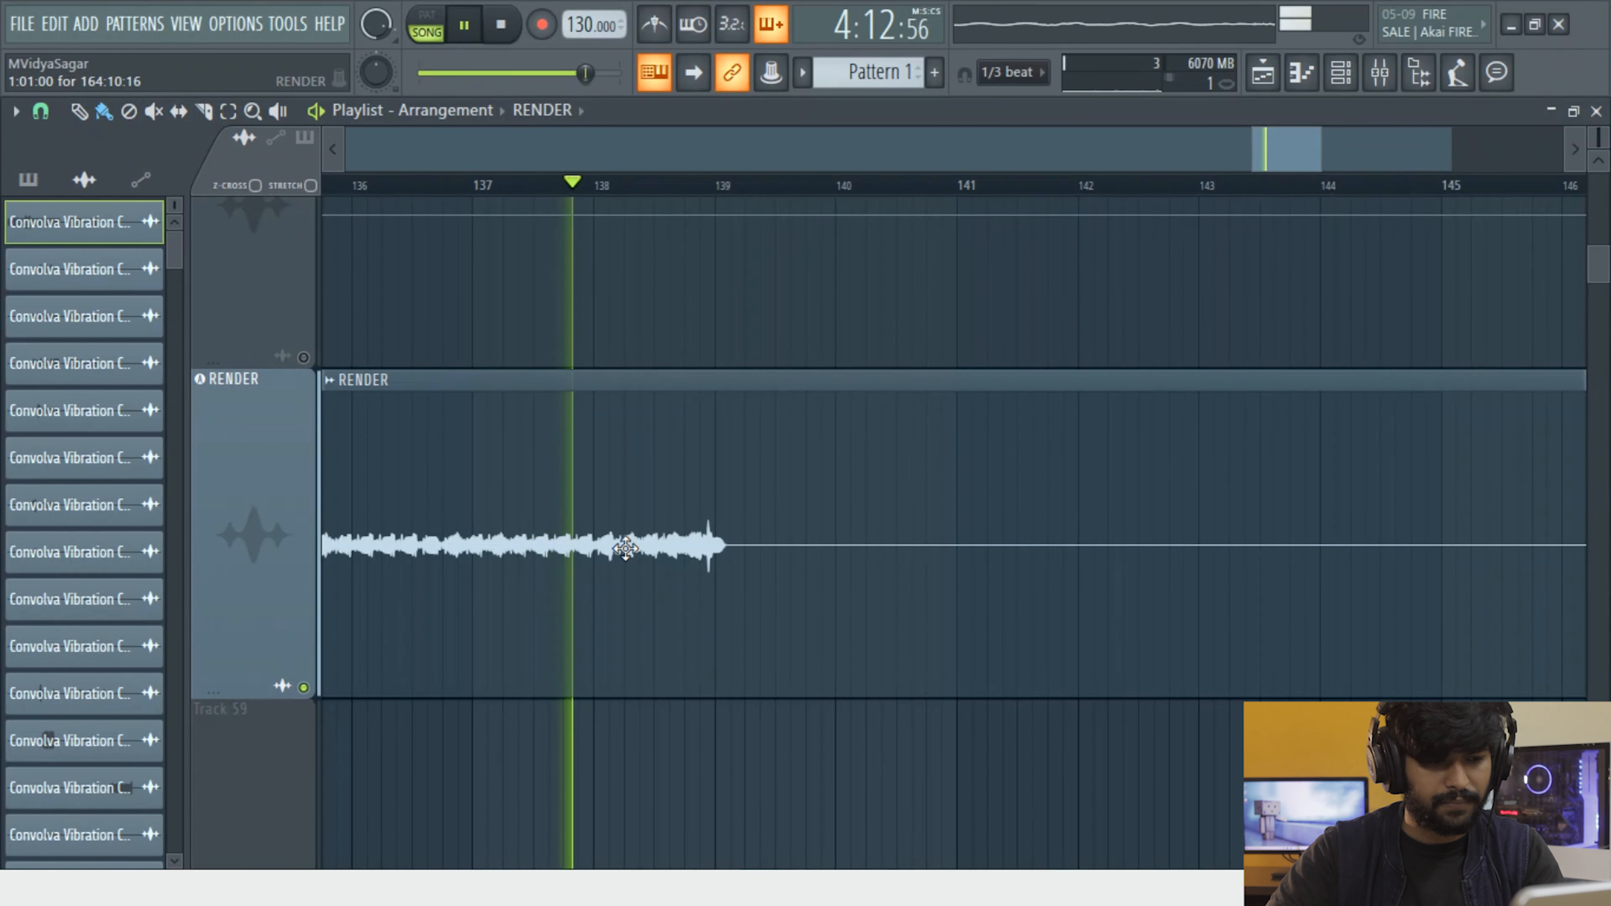
scroll(809, 535, "up", 3)
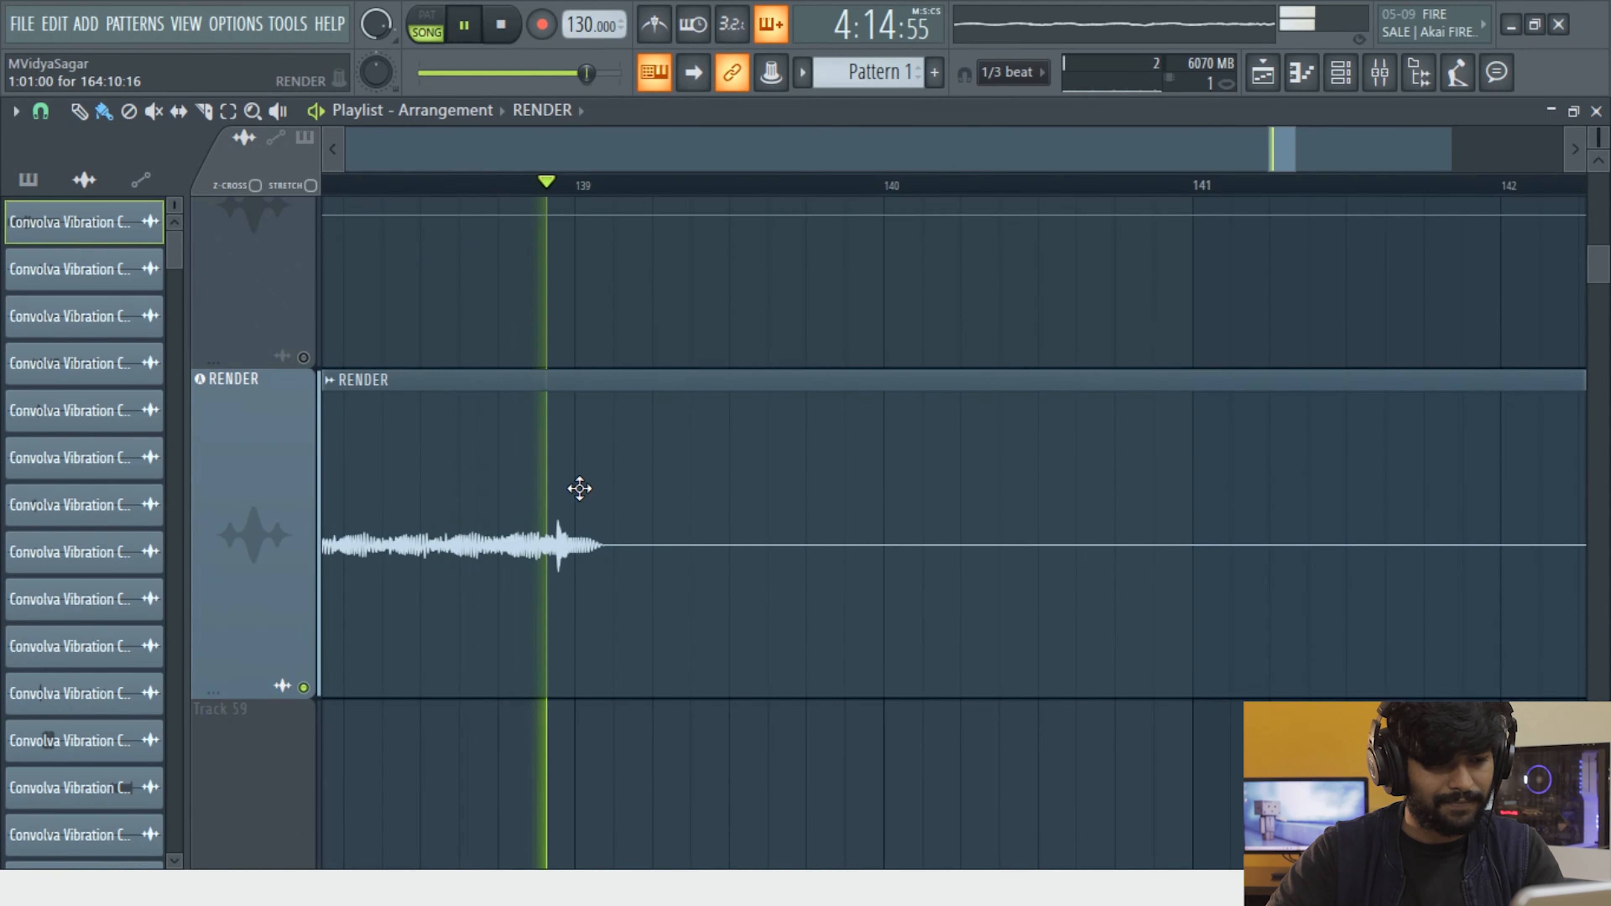
key("space")
Look over the stem tracks across the full arrangement and compare them with the complete RENDER waveform
right_click(683, 464, "ctrl")
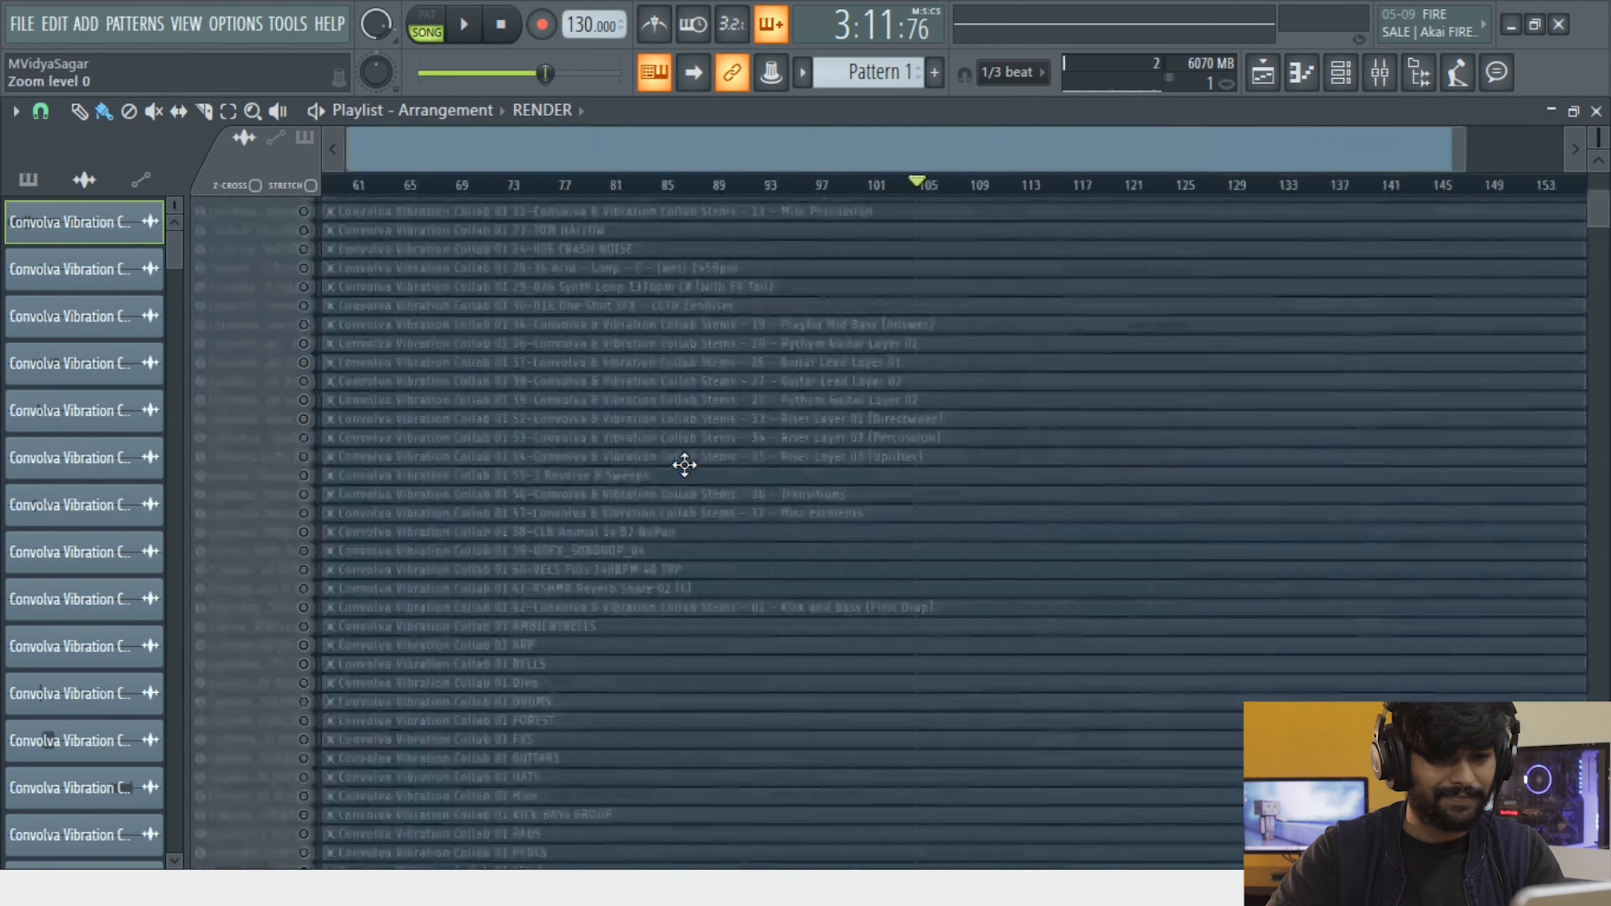
right_click(794, 489, "ctrl")
scroll(976, 507, "down", 5)
right_click(949, 471, "ctrl")
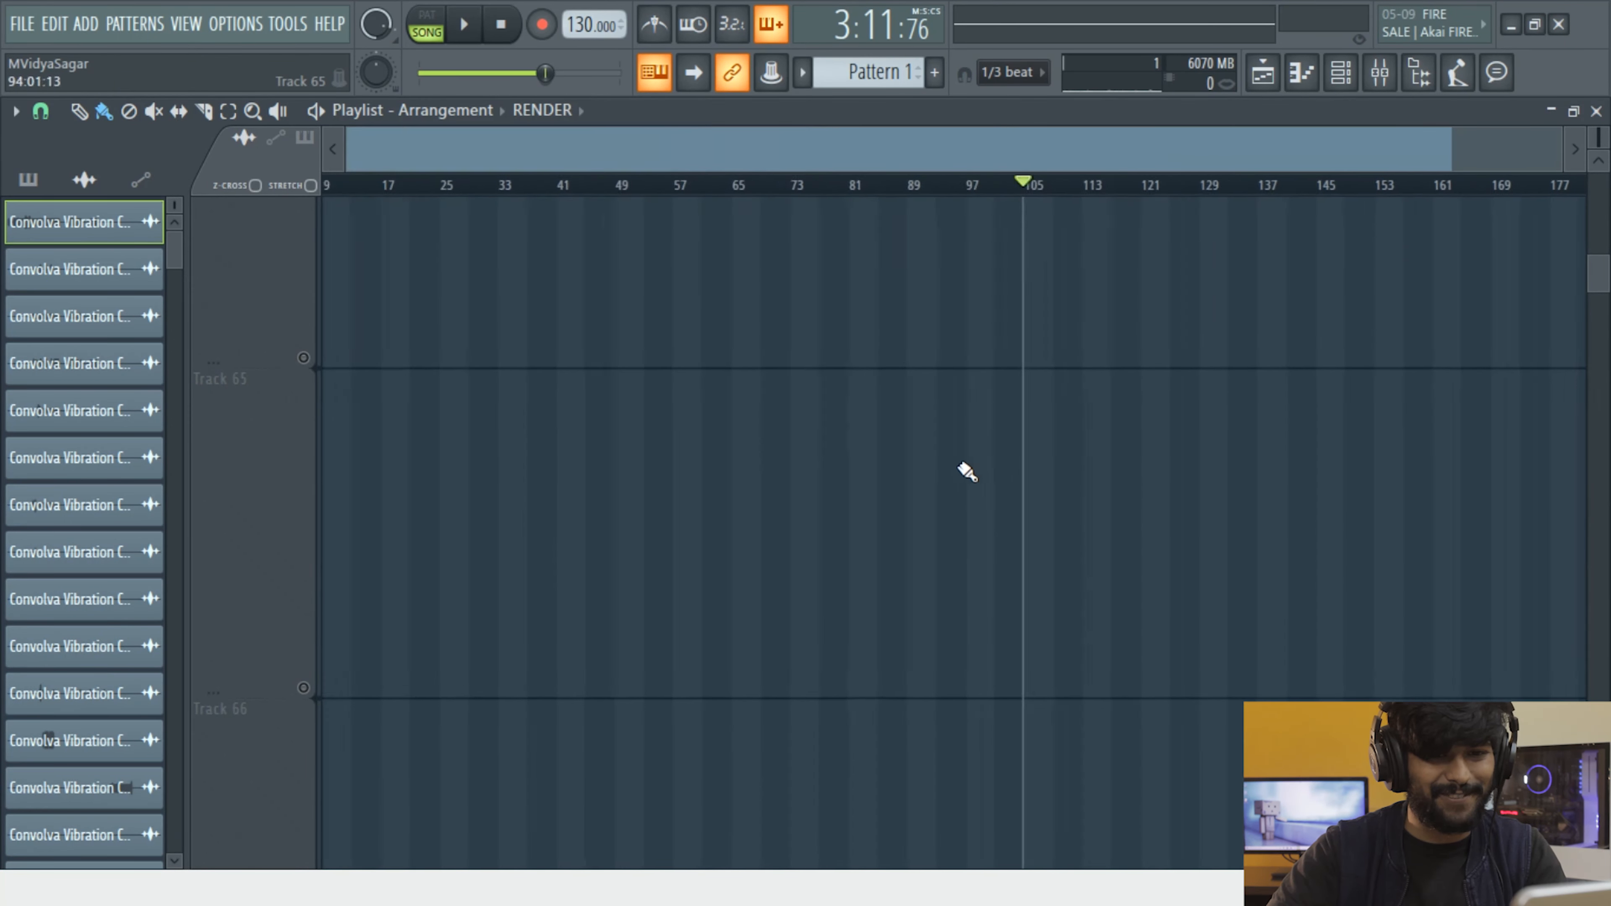
left_click_drag(1606, 200, 1589, 242)
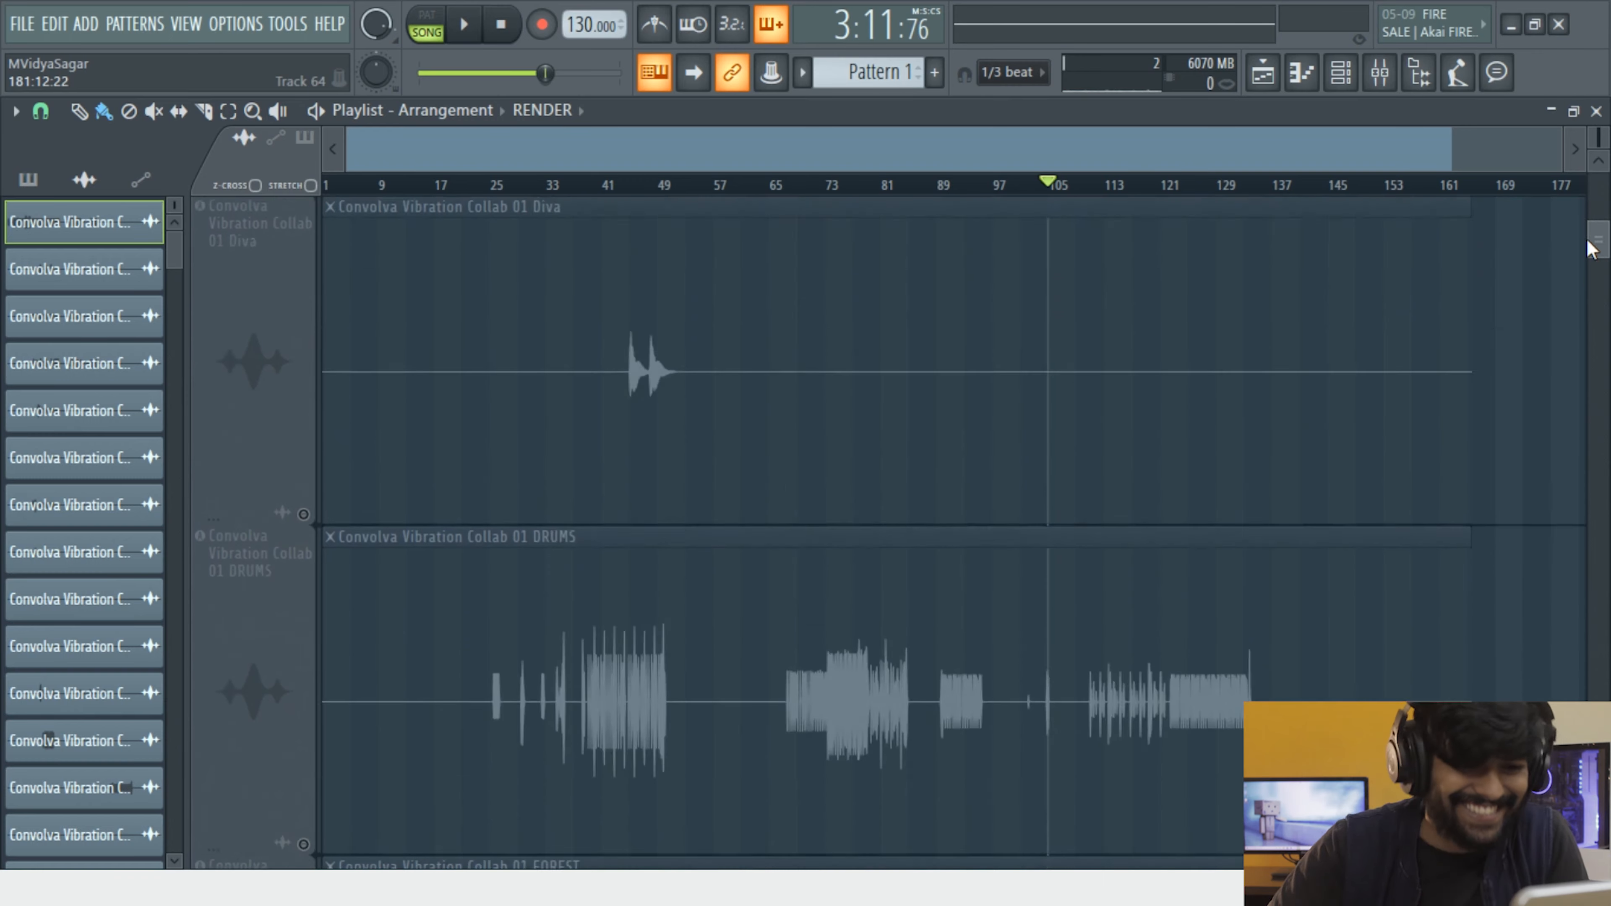
scroll(1077, 576, "down", 5)
scroll(1014, 566, "down", 5)
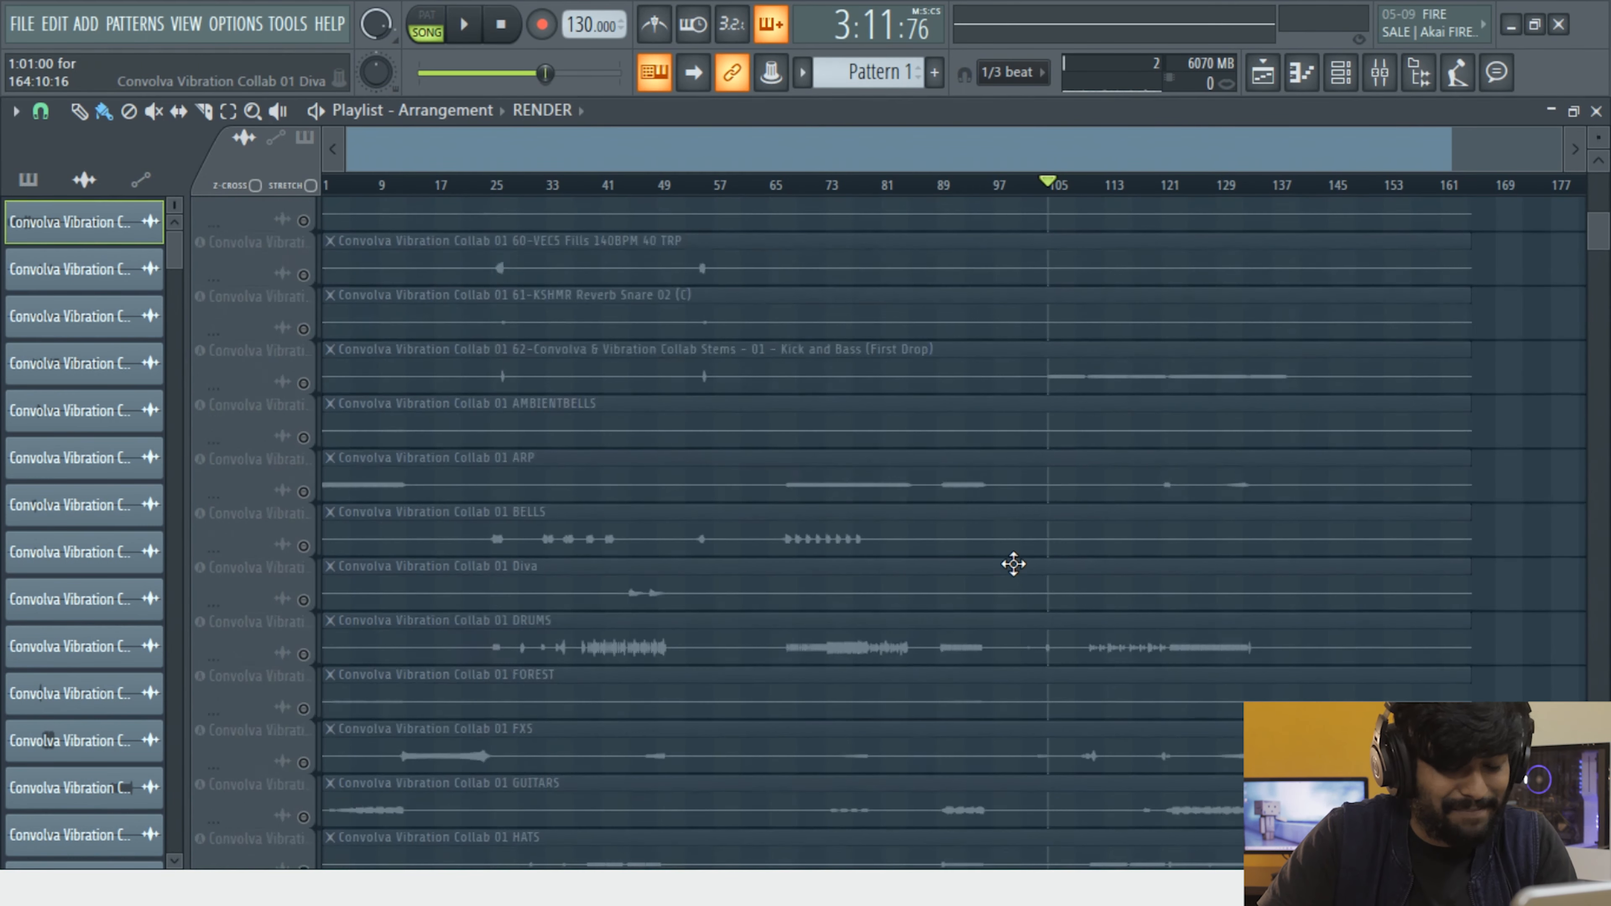
scroll(1010, 564, "down", 4)
left_click_drag(1596, 237, 1591, 255)
scroll(419, 602, "up", 3)
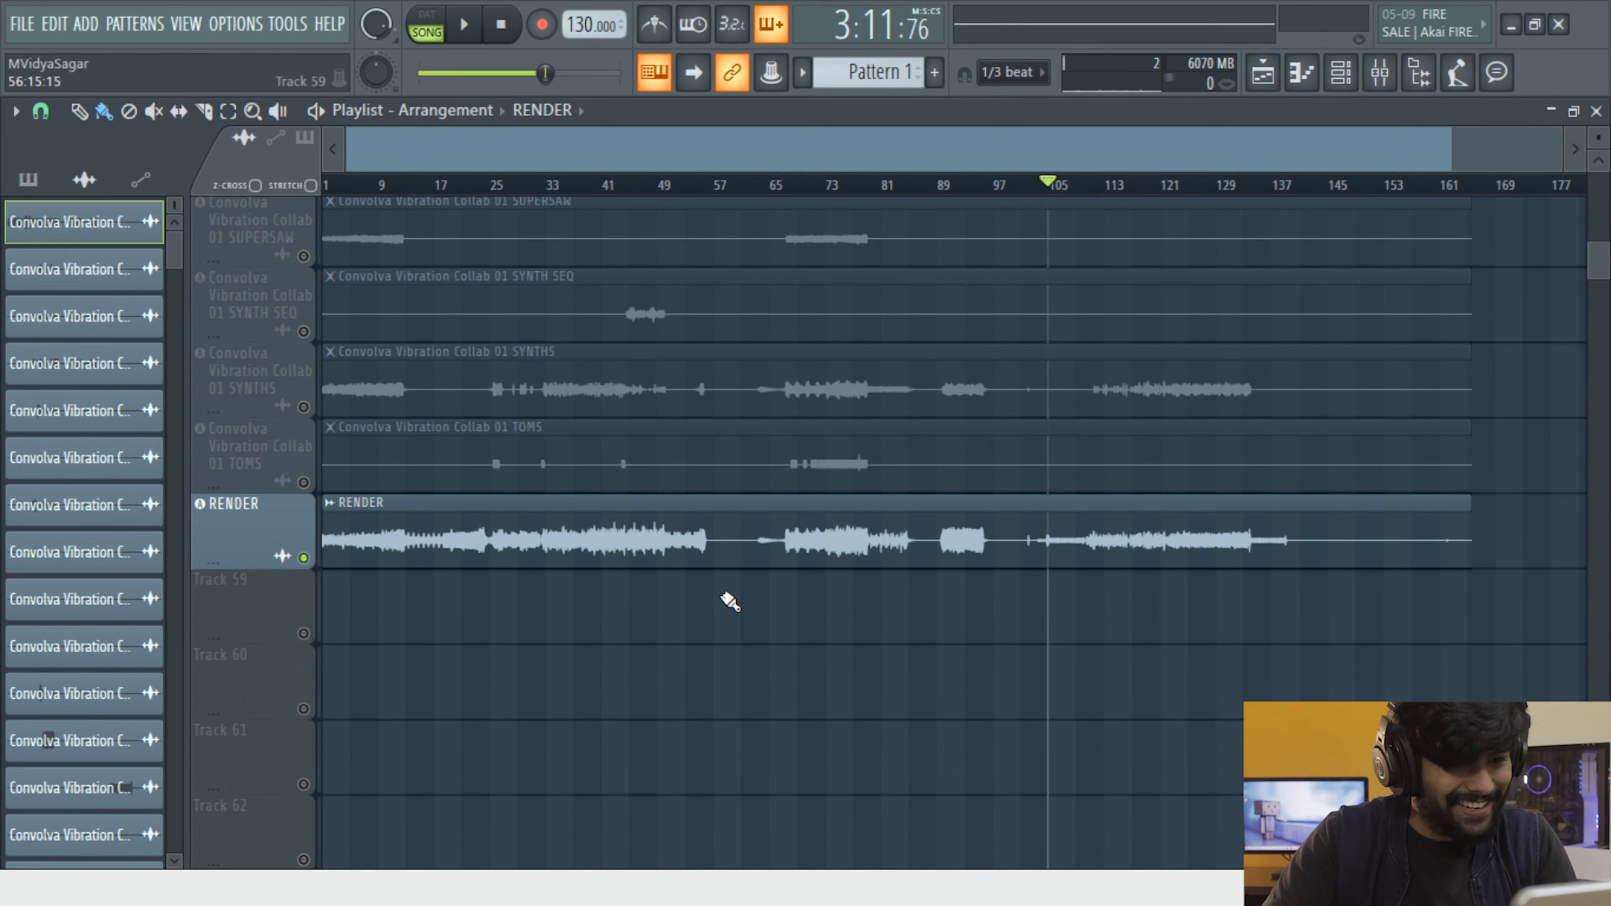
left_click_drag(726, 603, 295, 578)
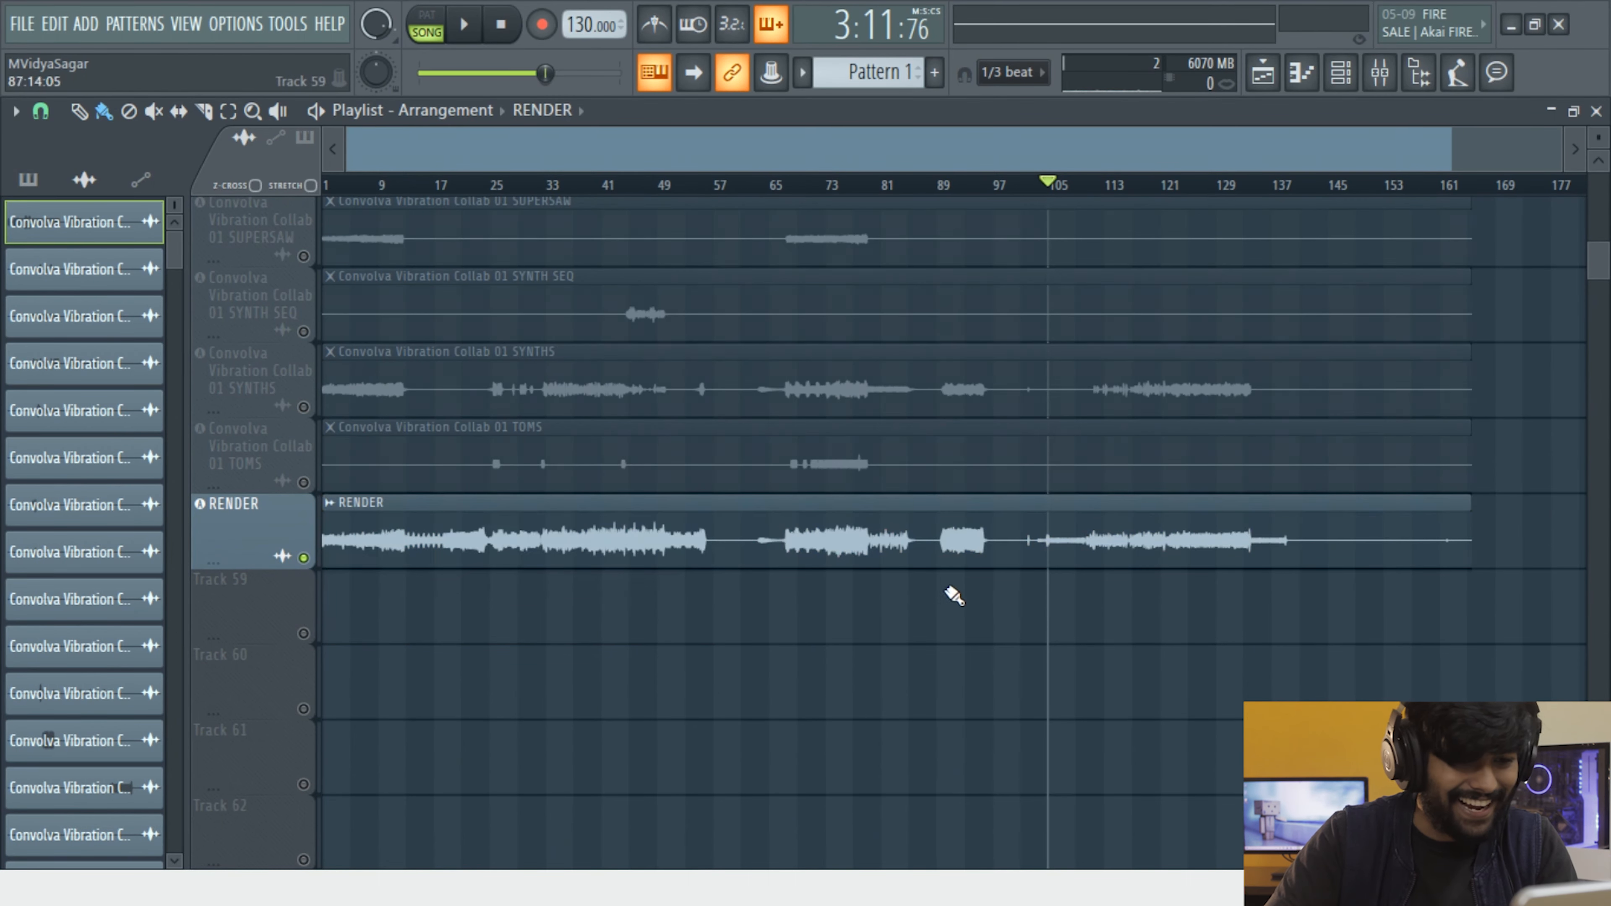
left_click_drag(915, 675, 146, 454)
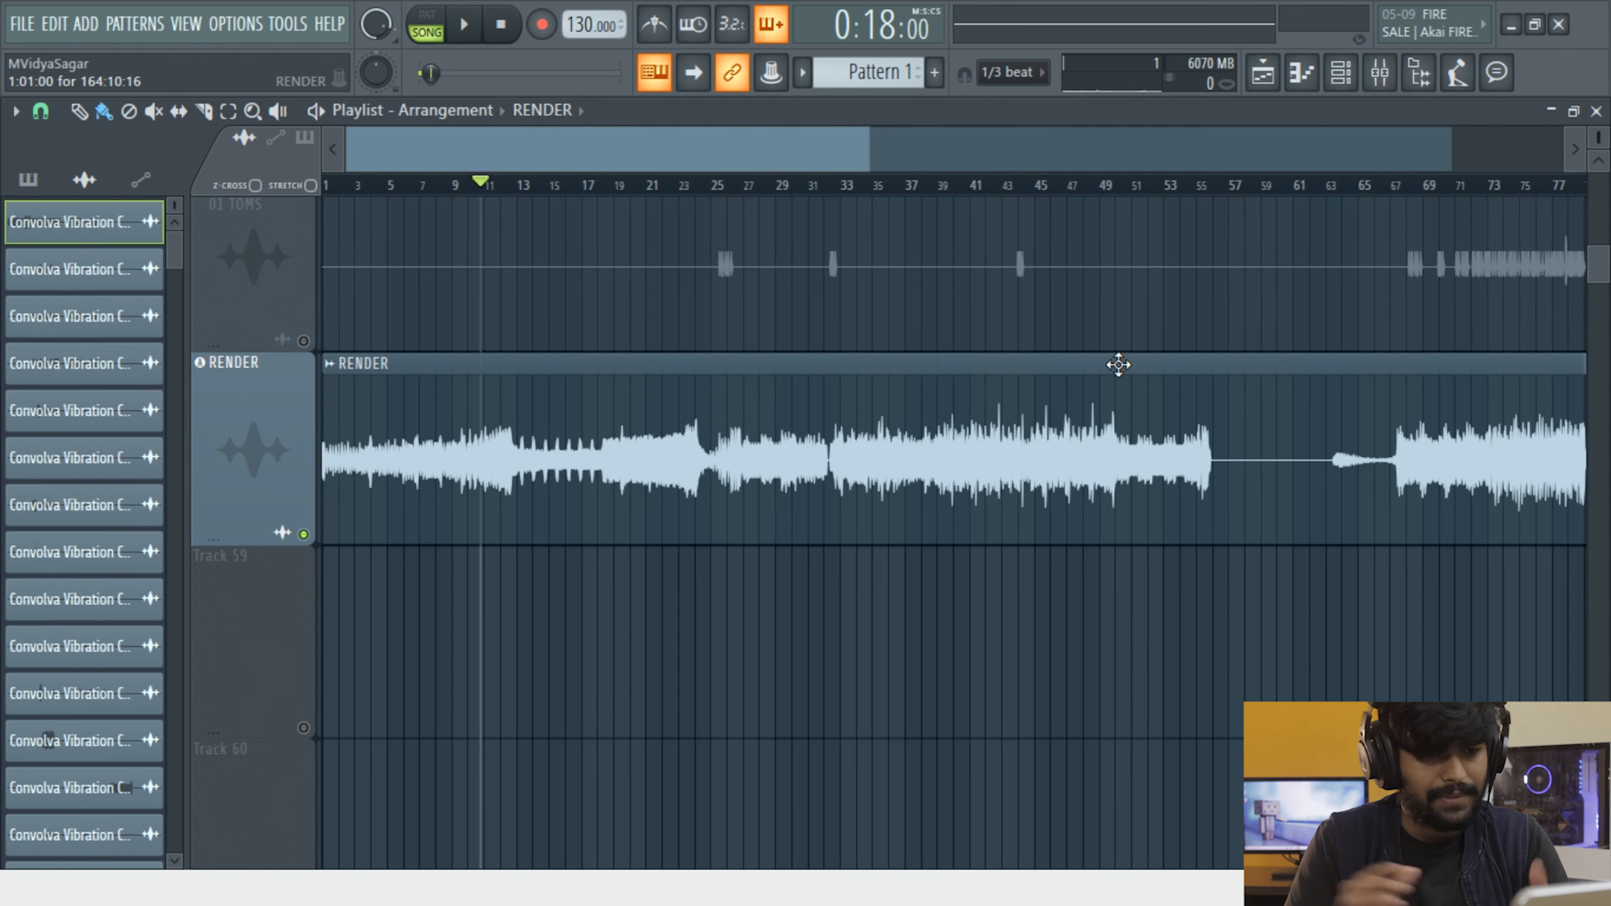
Place the playhead between bars 42 and 43, play a short passage of the RENDER track, and stop it
scroll(1006, 388, "up", 5)
left_click(957, 185)
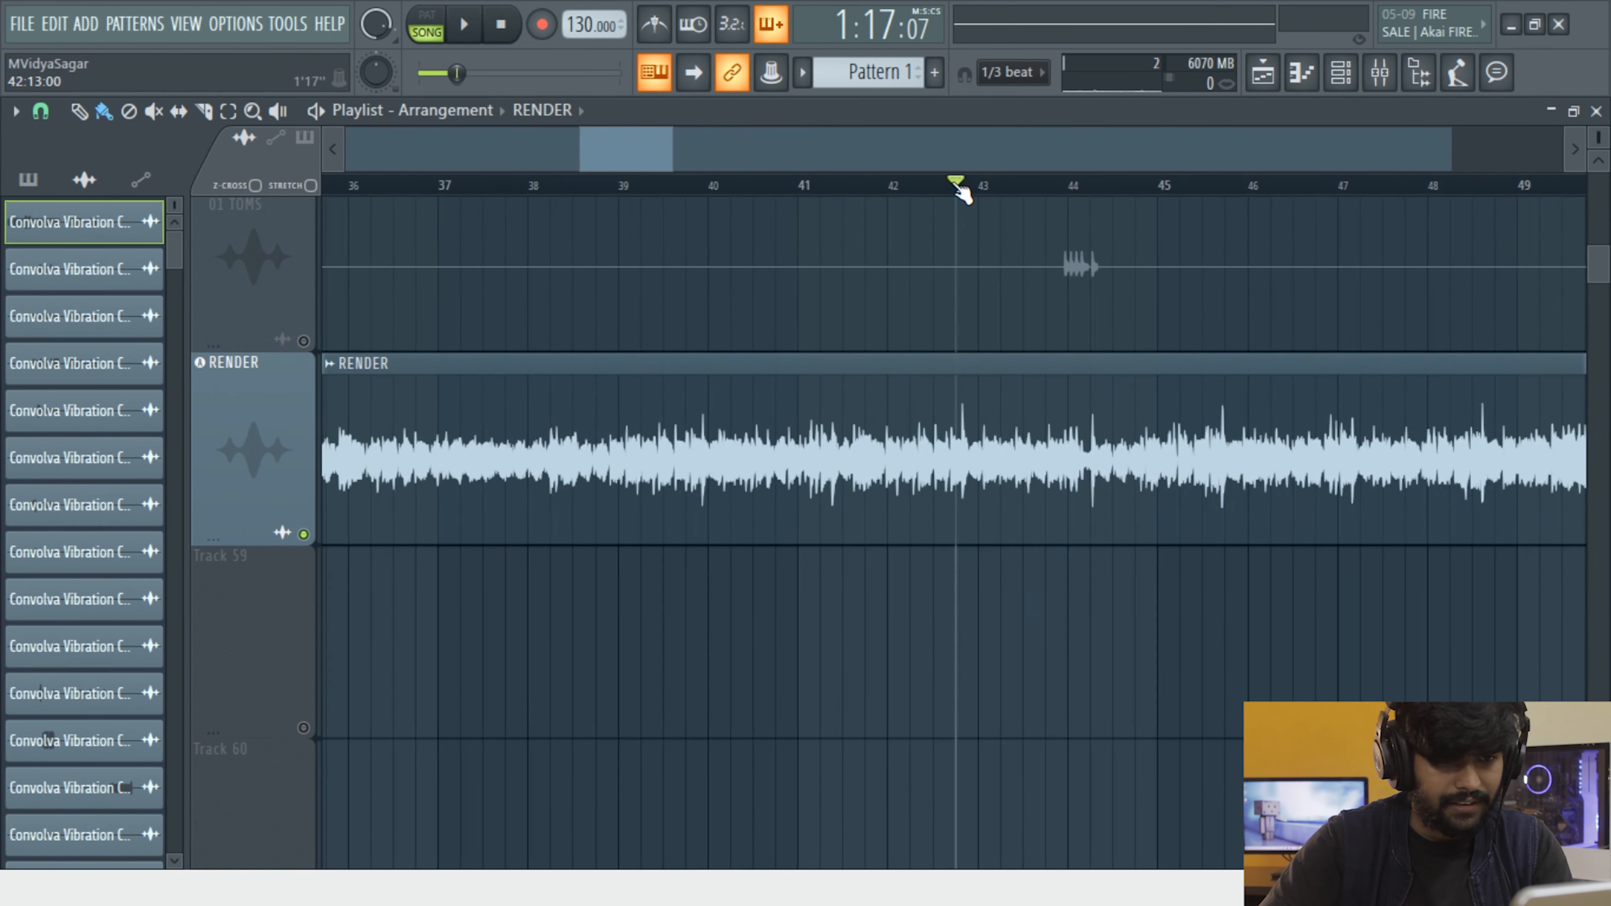
key("space")
key("space")
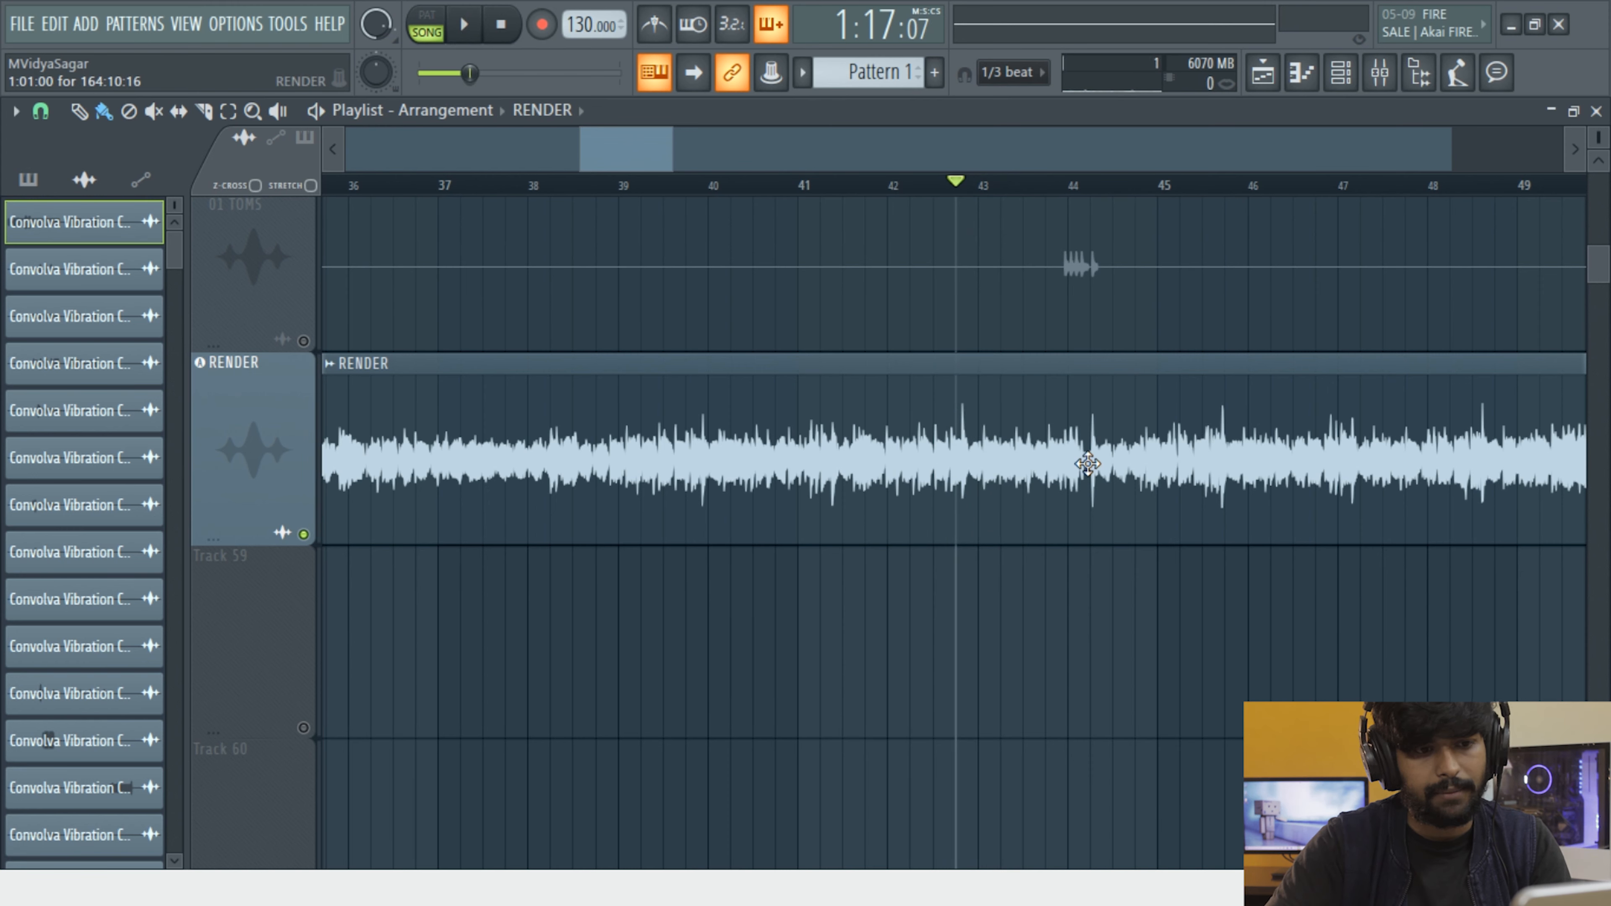
Inspect the RENDER waveform around bars 41 to 46 and compare it with the SYNTHS and TOMS stems
scroll(1086, 461, "up", 3)
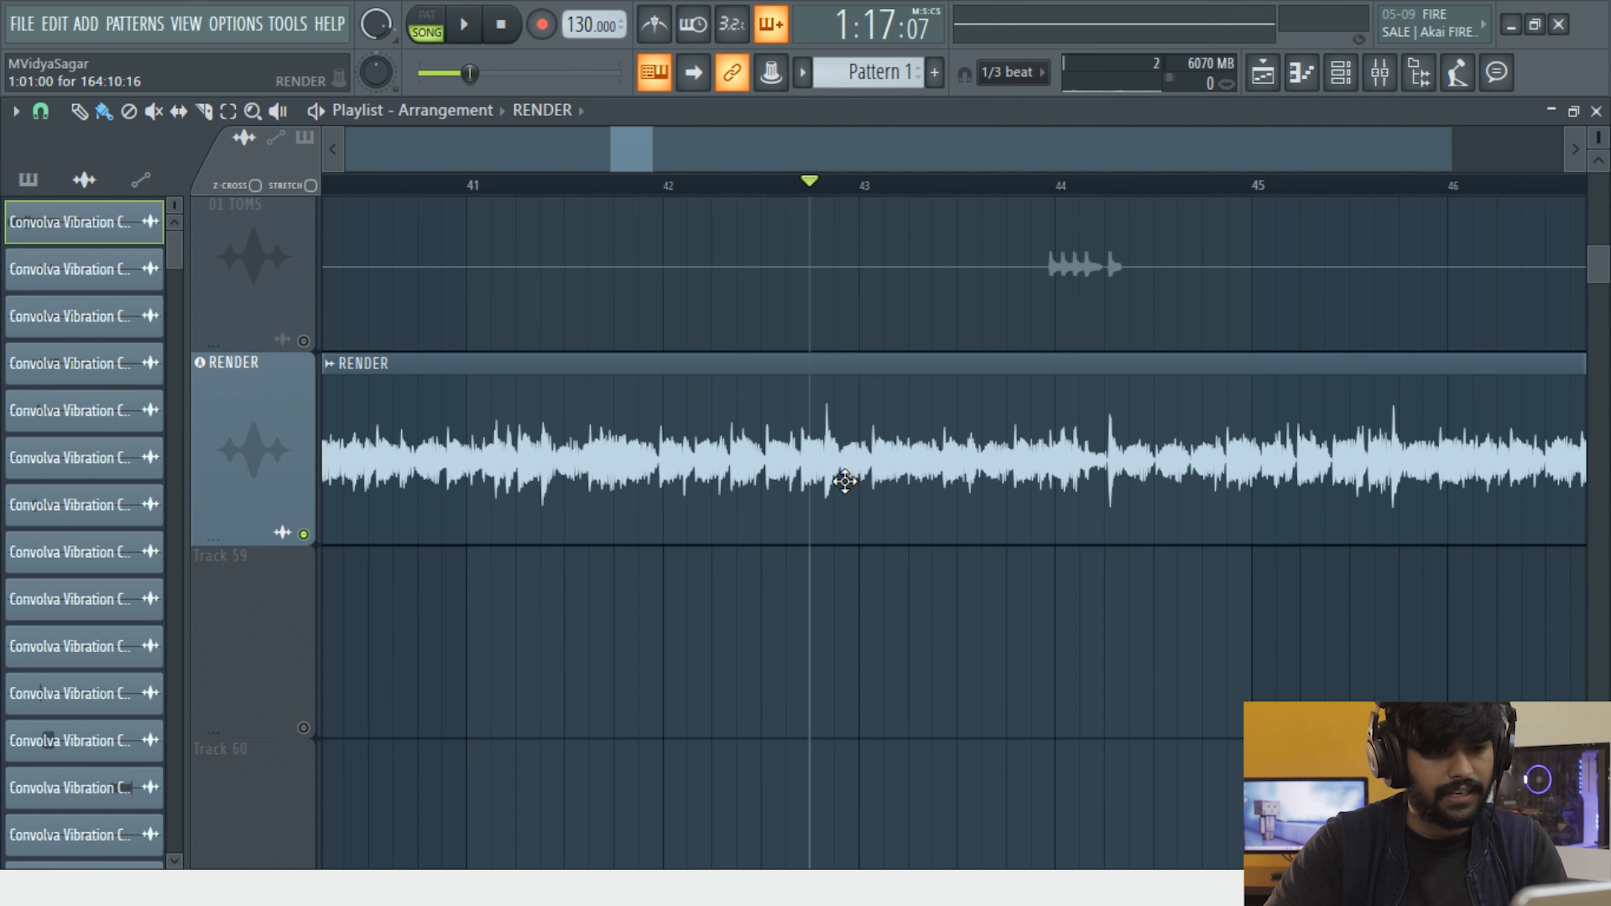
scroll(844, 481, "up", 5)
scroll(842, 485, "down", 8)
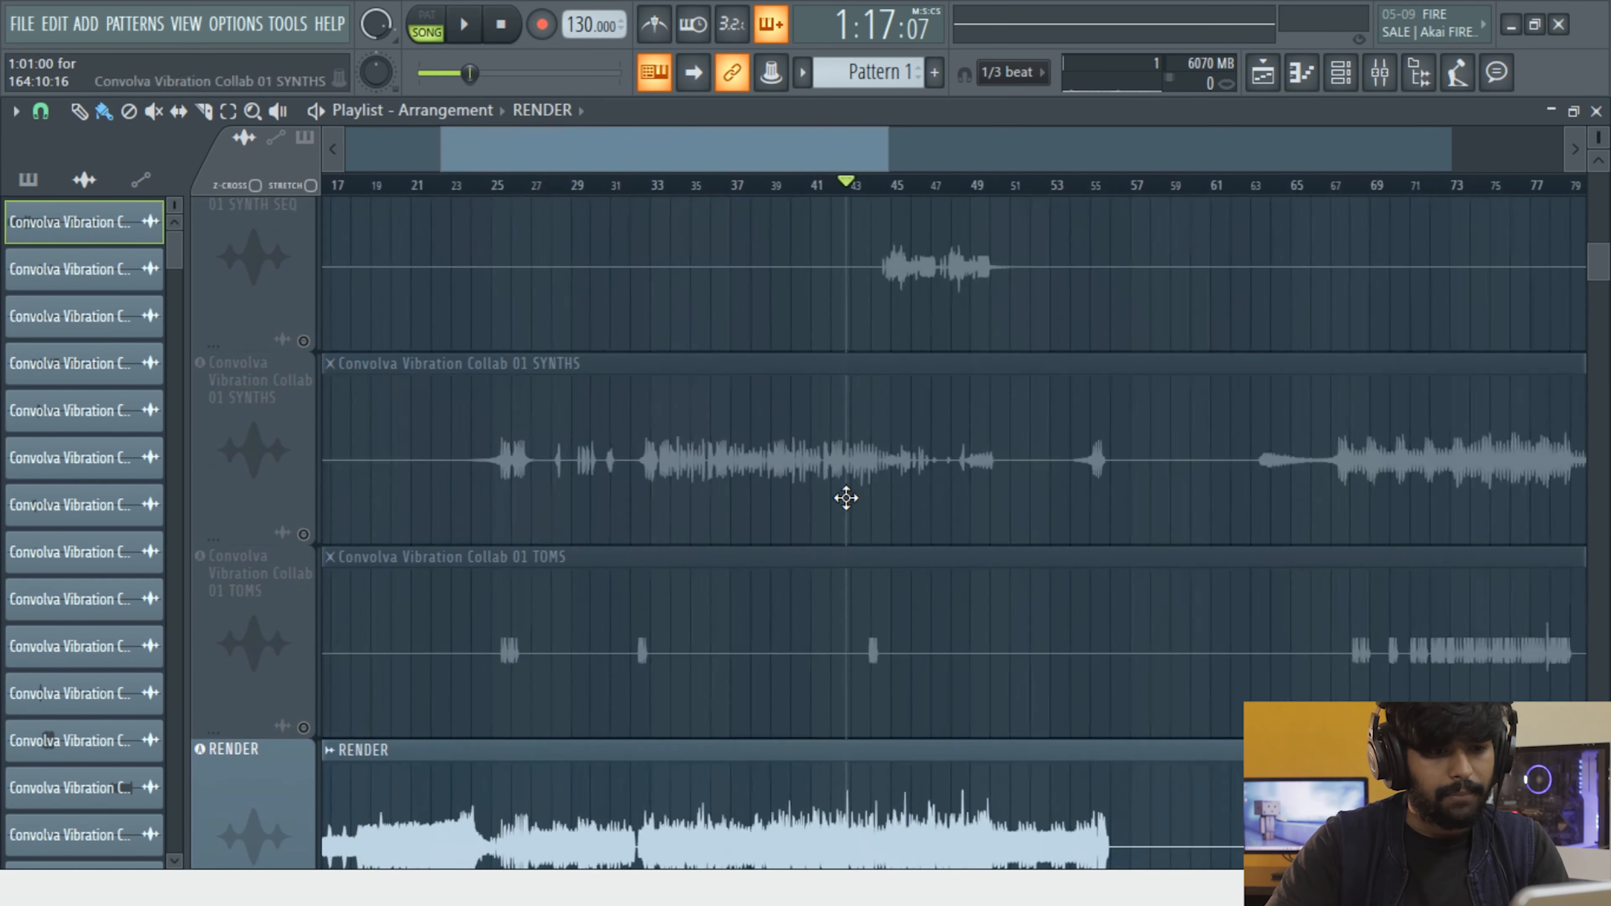
Play the RENDER track from just before bar 32, stop it, and inspect its waveform up close and across the full arrangement
scroll(589, 691, "down", 2)
scroll(575, 417, "up", 4)
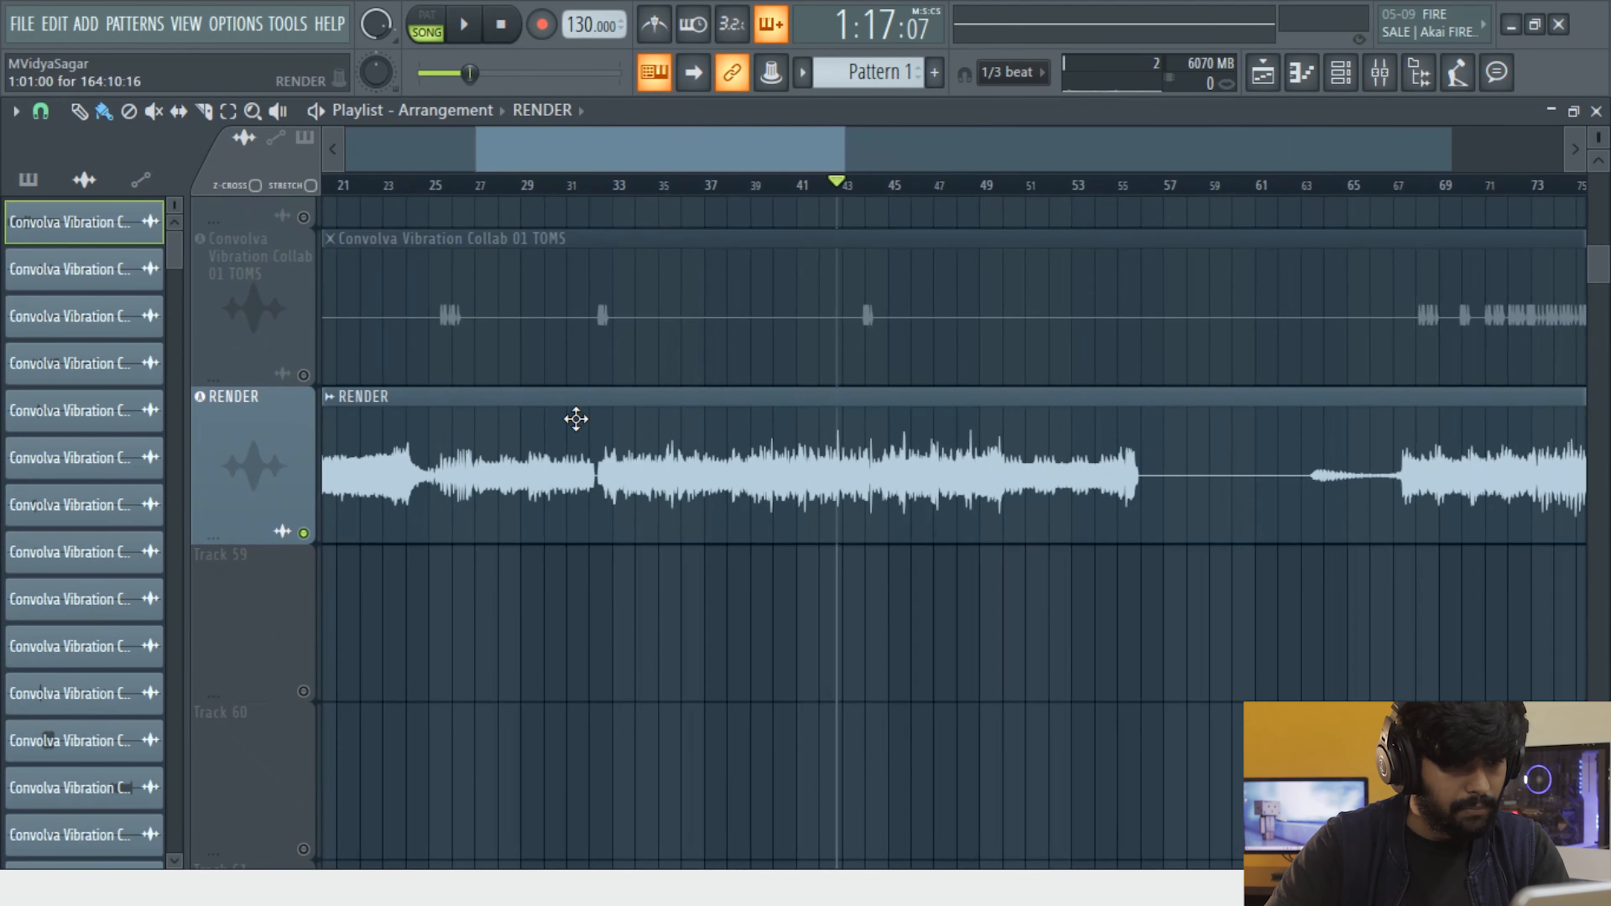
left_click(582, 188)
key("space")
scroll(591, 191, "up", 2)
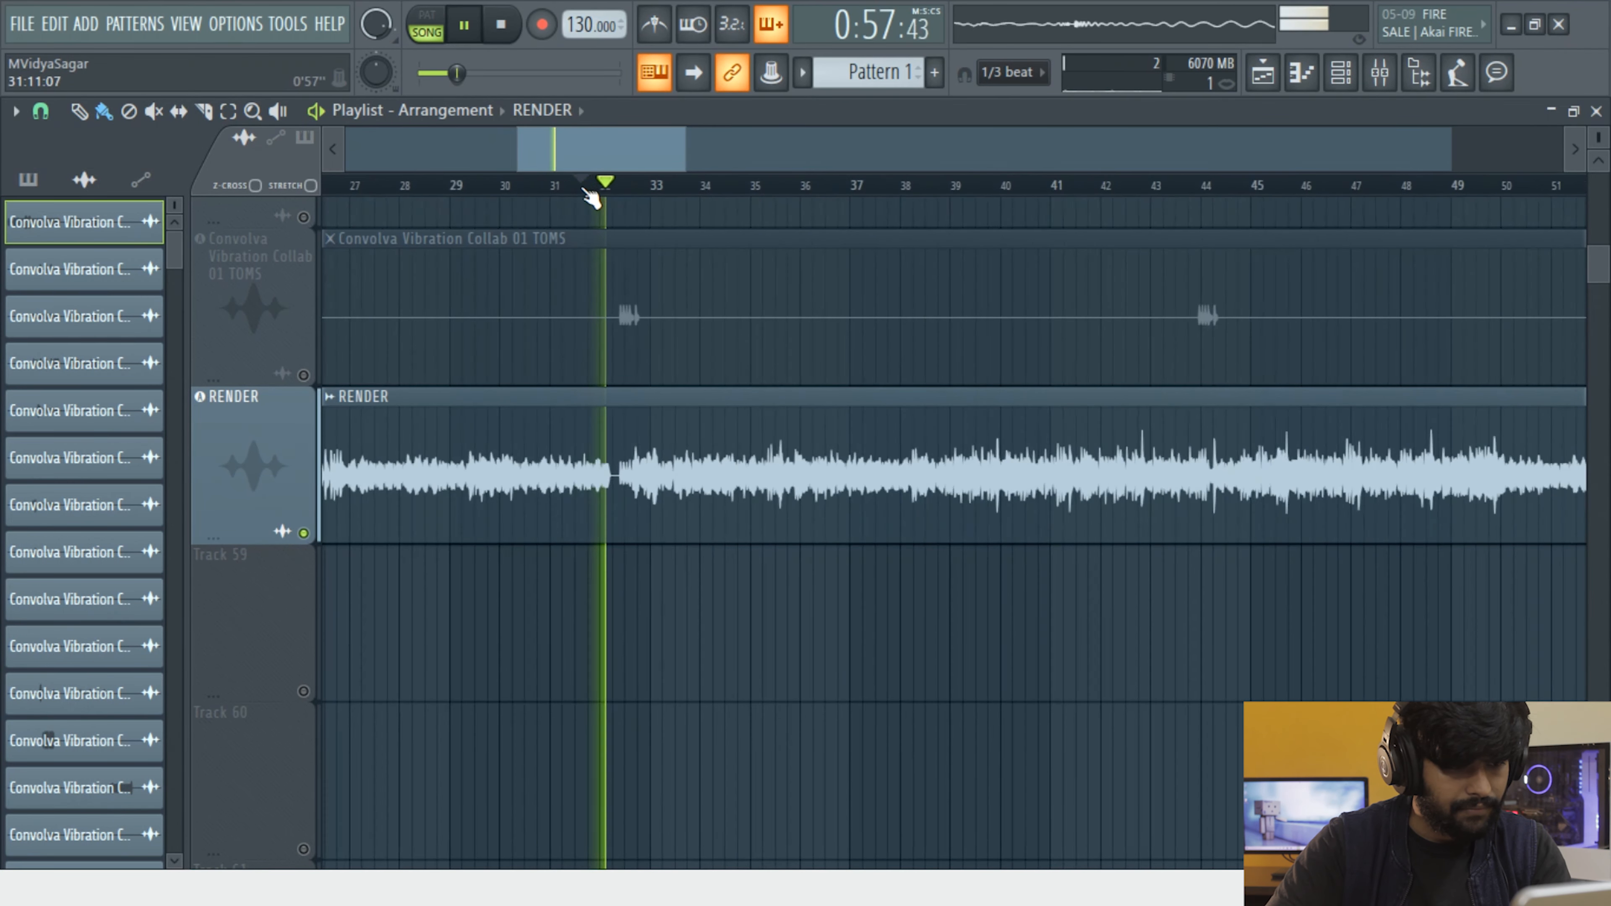
scroll(591, 191, "down", 3)
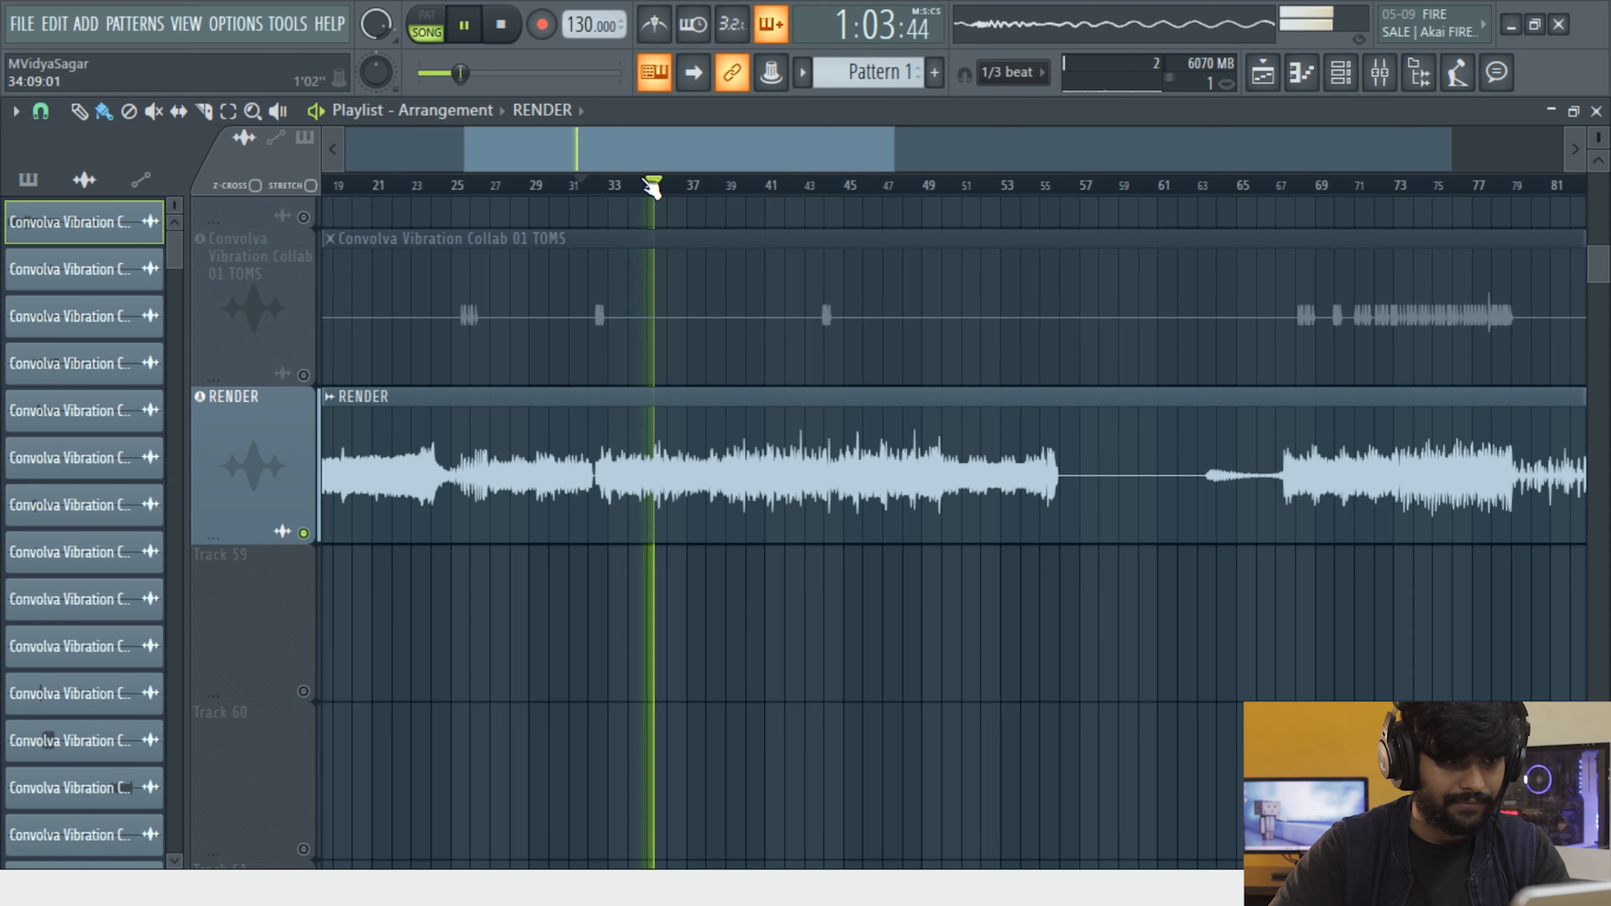
key("space")
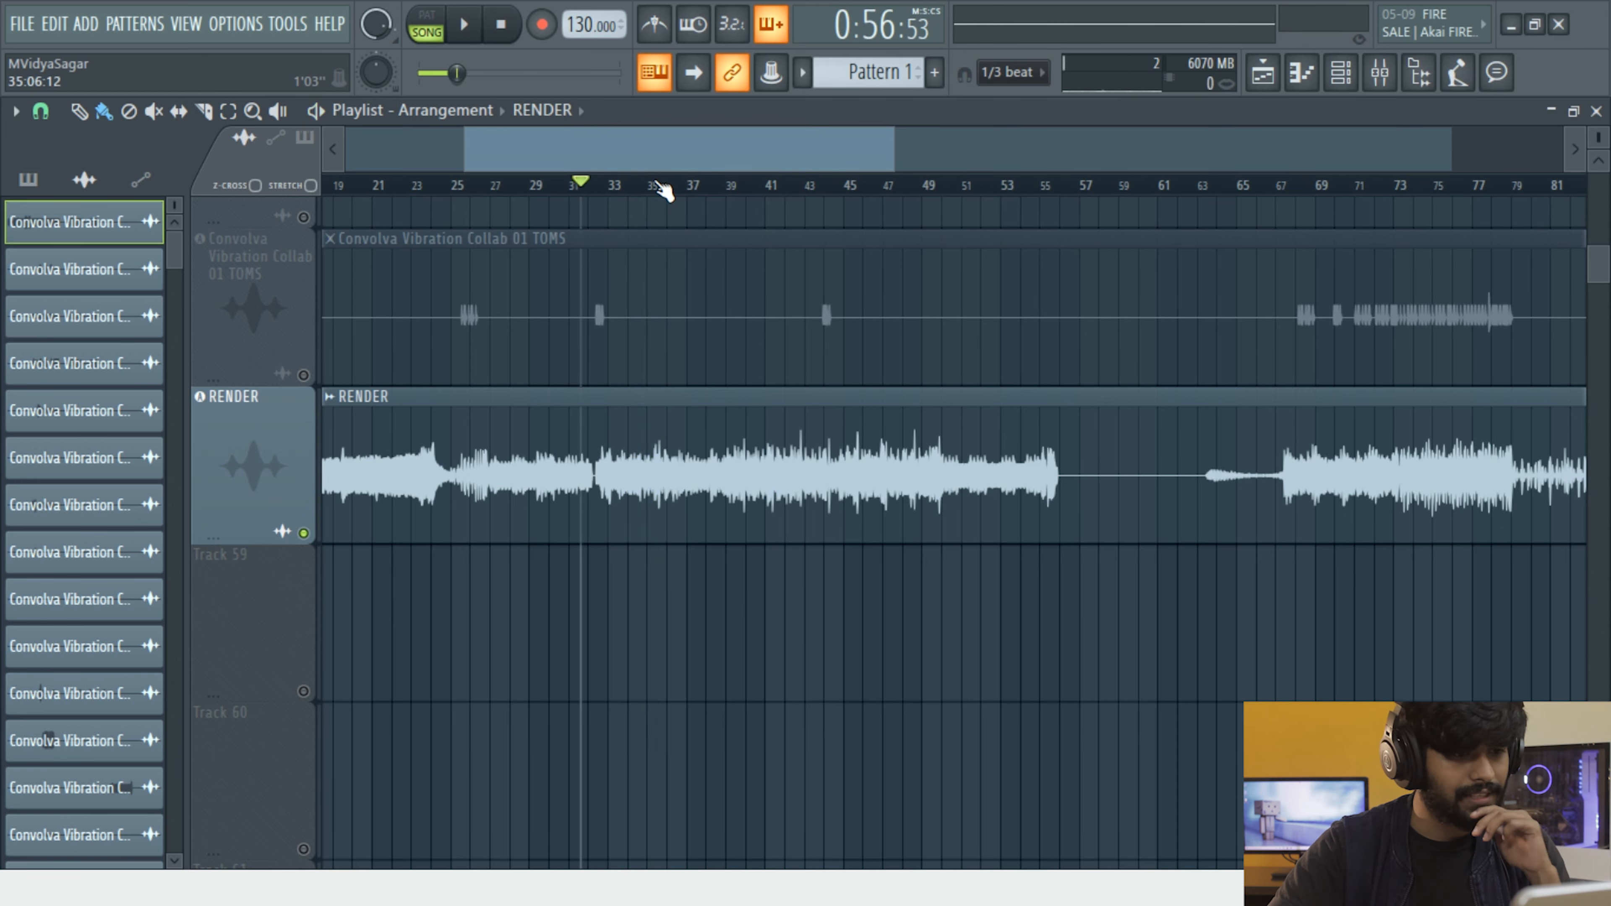
scroll(663, 191, "up", 4)
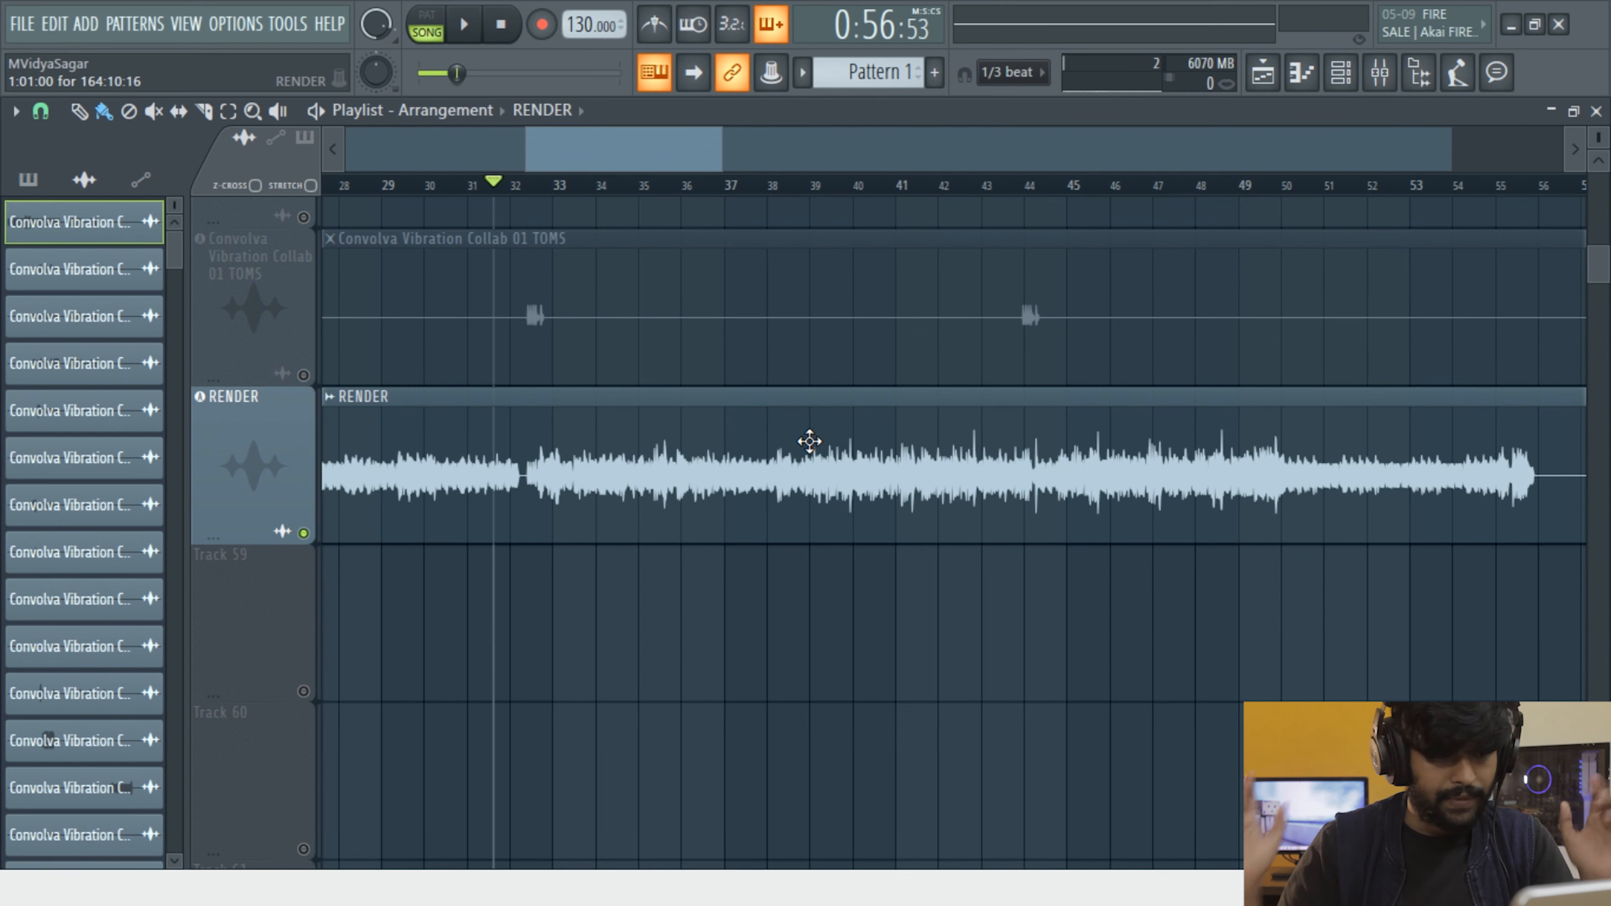
scroll(446, 441, "down", 6)
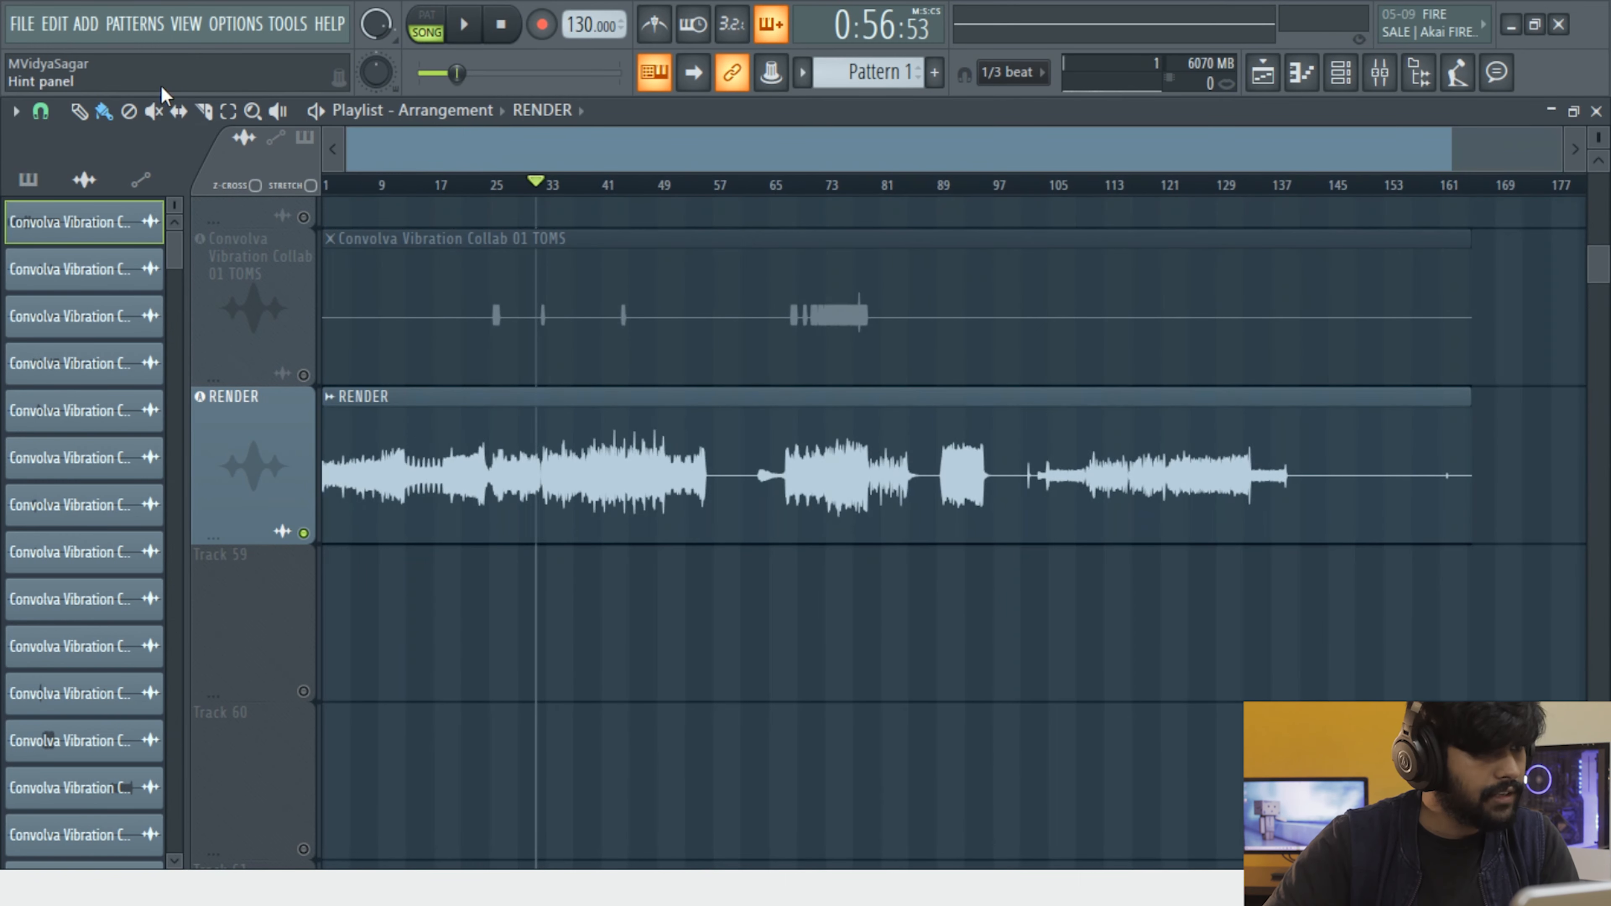
Start saving the project under a new name, creating and opening a folder named Update 03 inside the Vibration folder
left_click(22, 24)
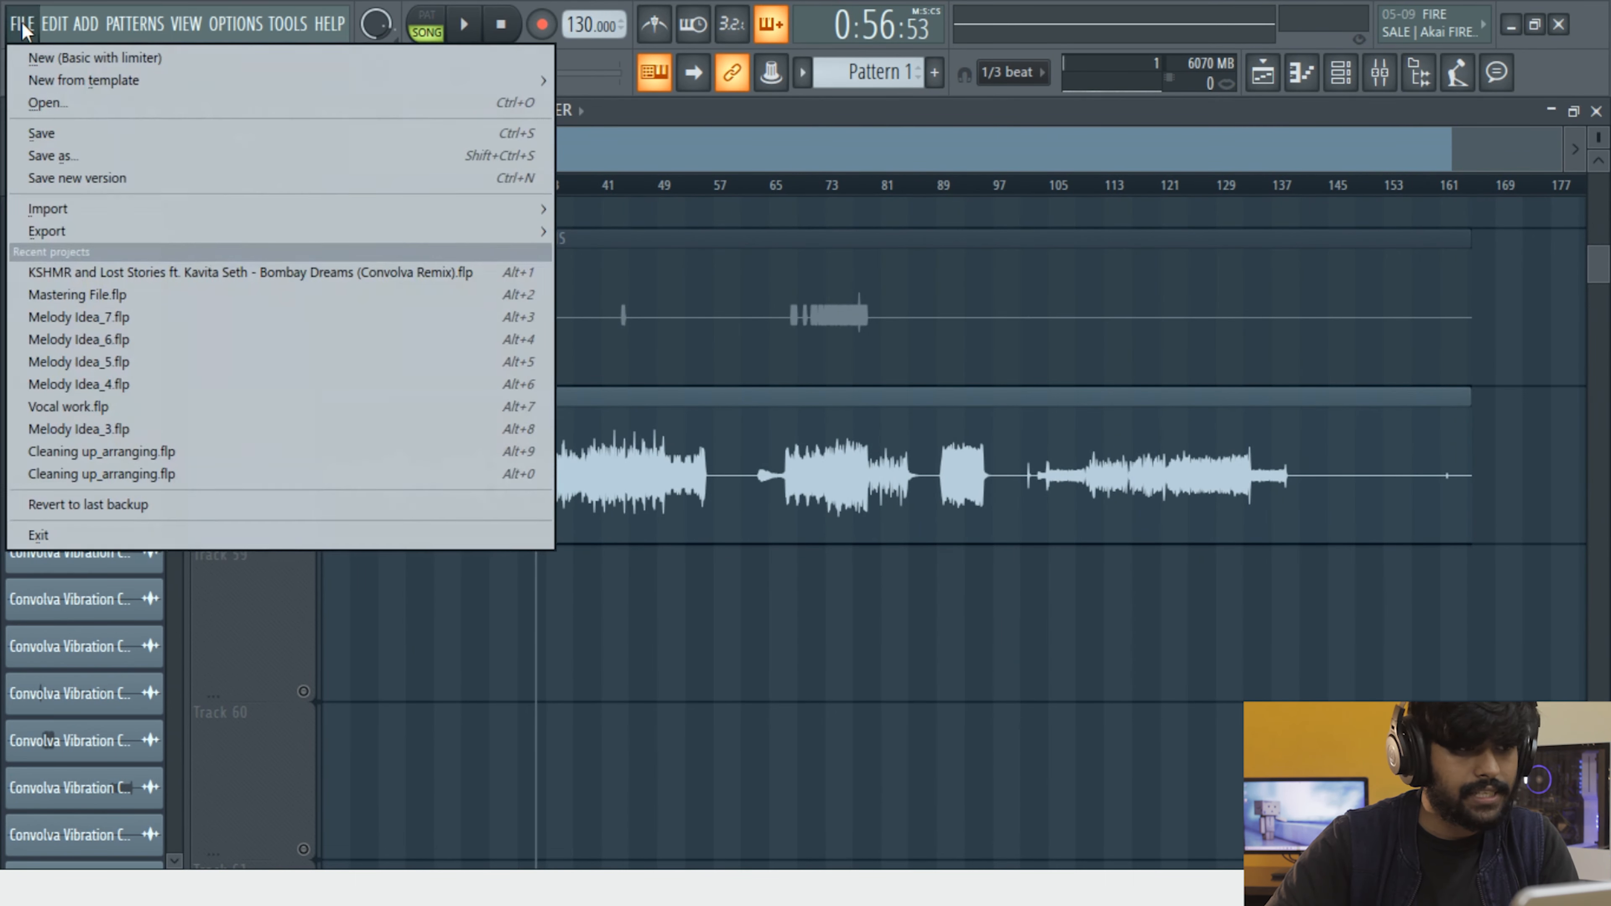
left_click(80, 154)
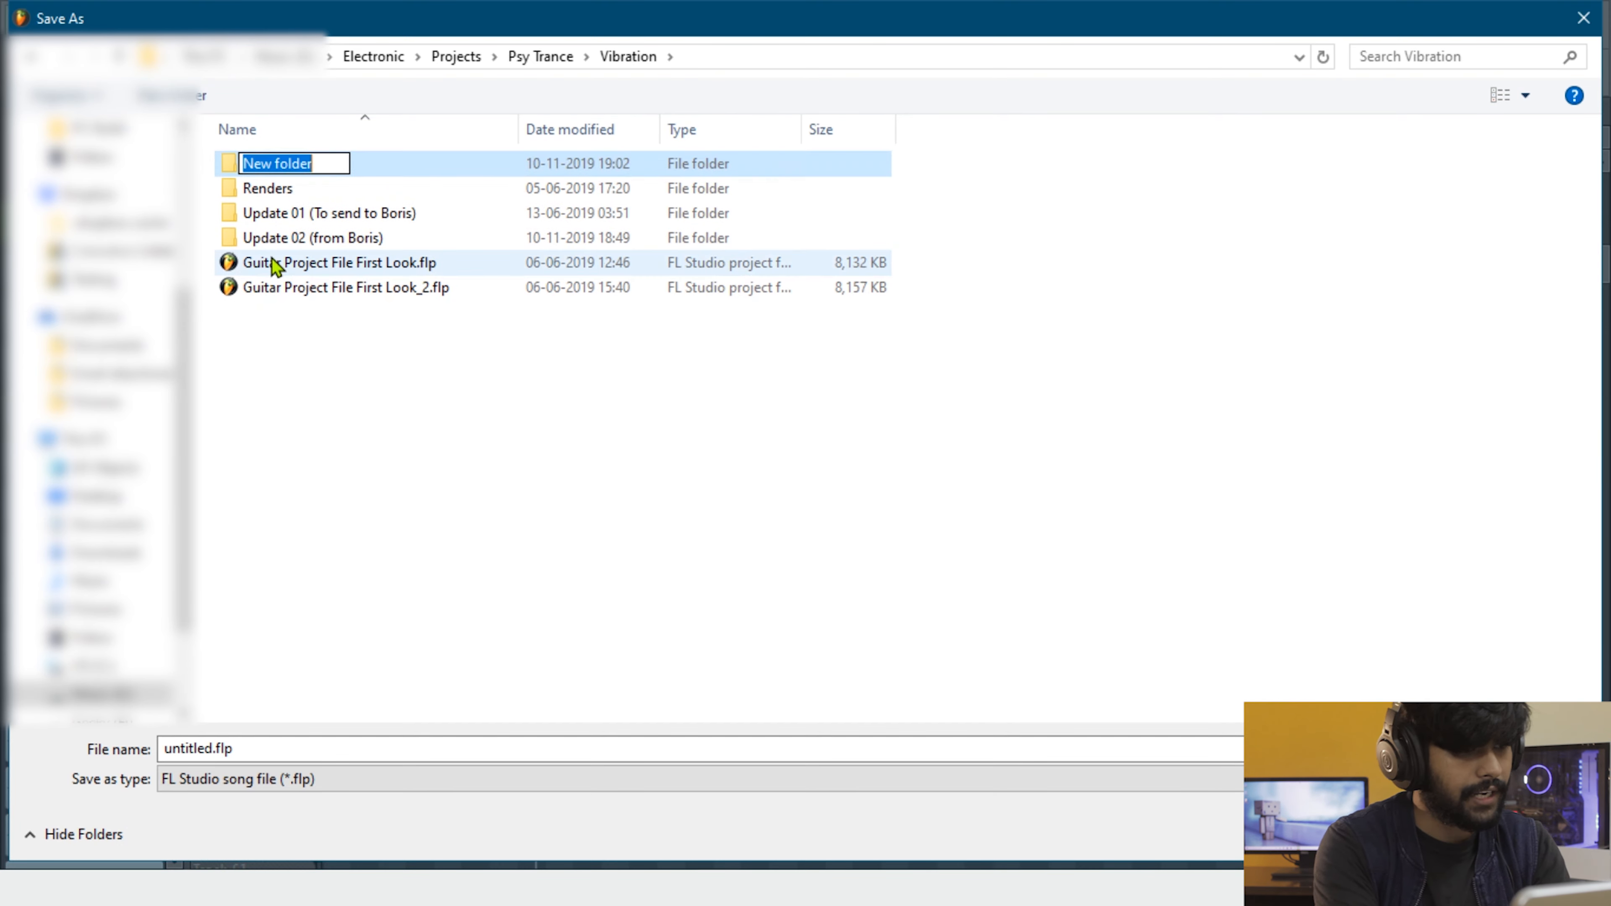
type("Updat")
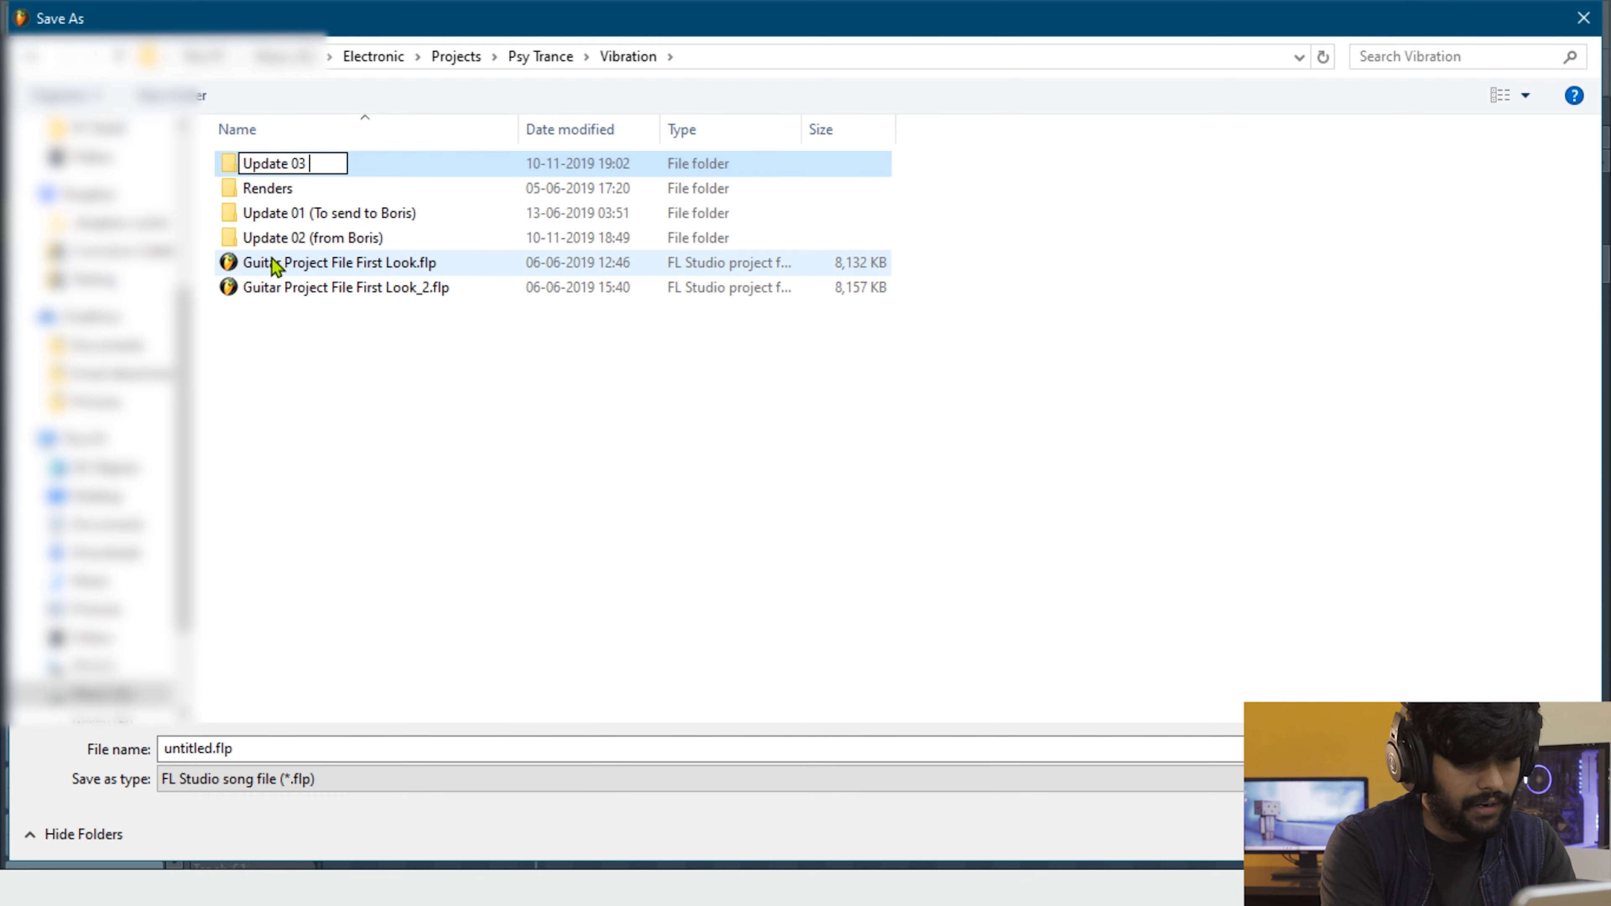
type("e 03")
key("Return")
key("Return")
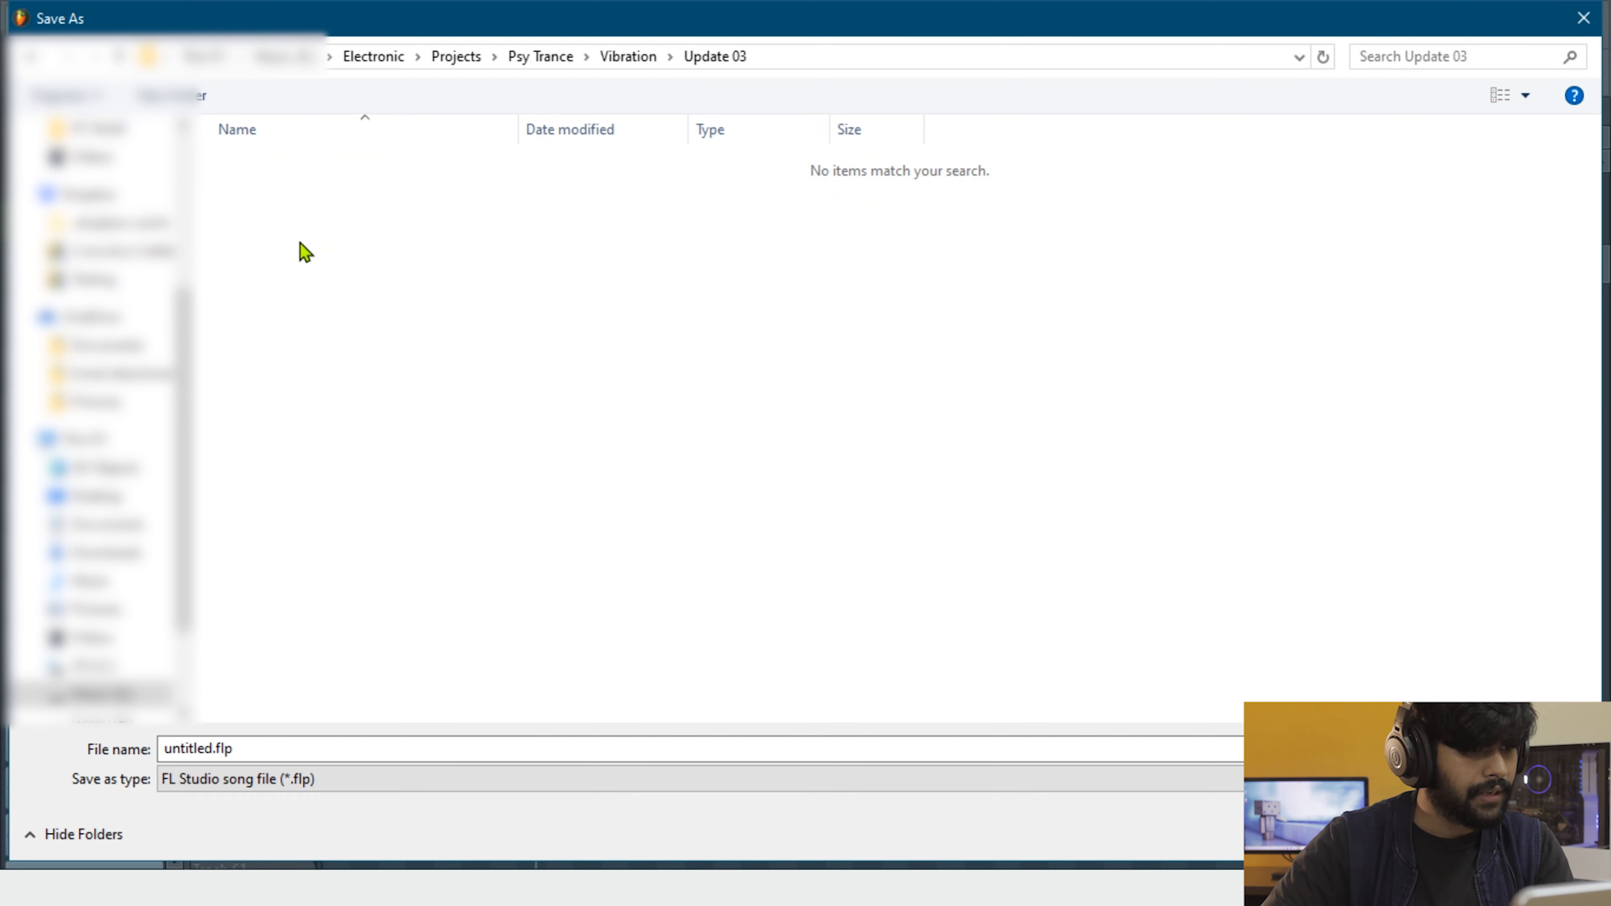
Save the project as "Convolva and Vibration Collab - Update 03" in the Update 03 folder
double_click(267, 749)
type("Update 03")
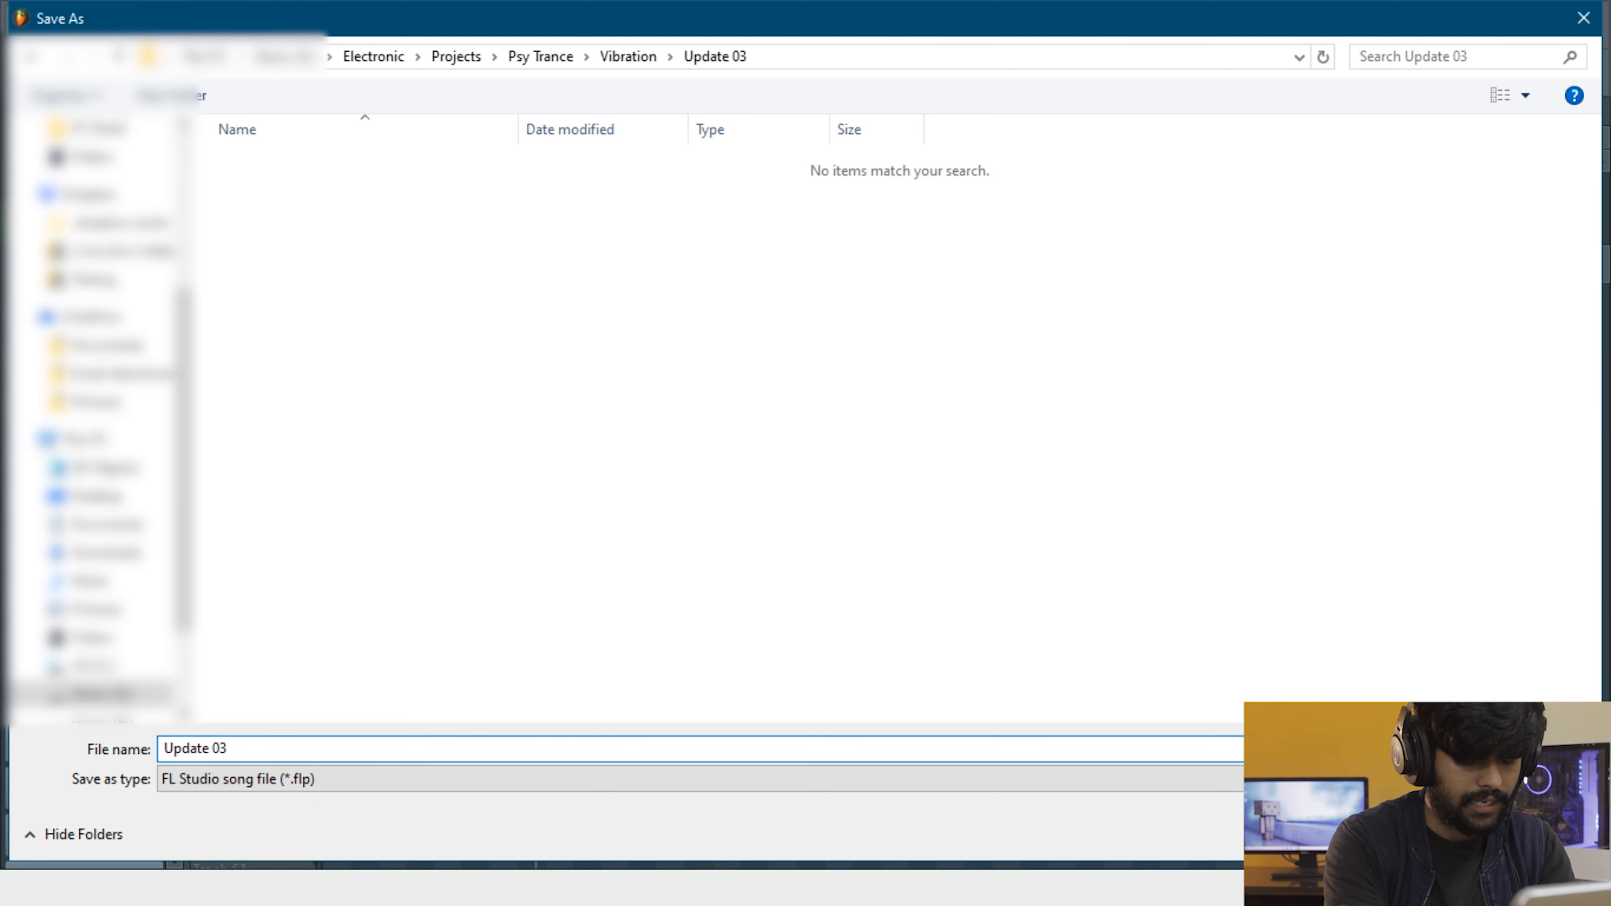
key("Home")
type("Convolva an")
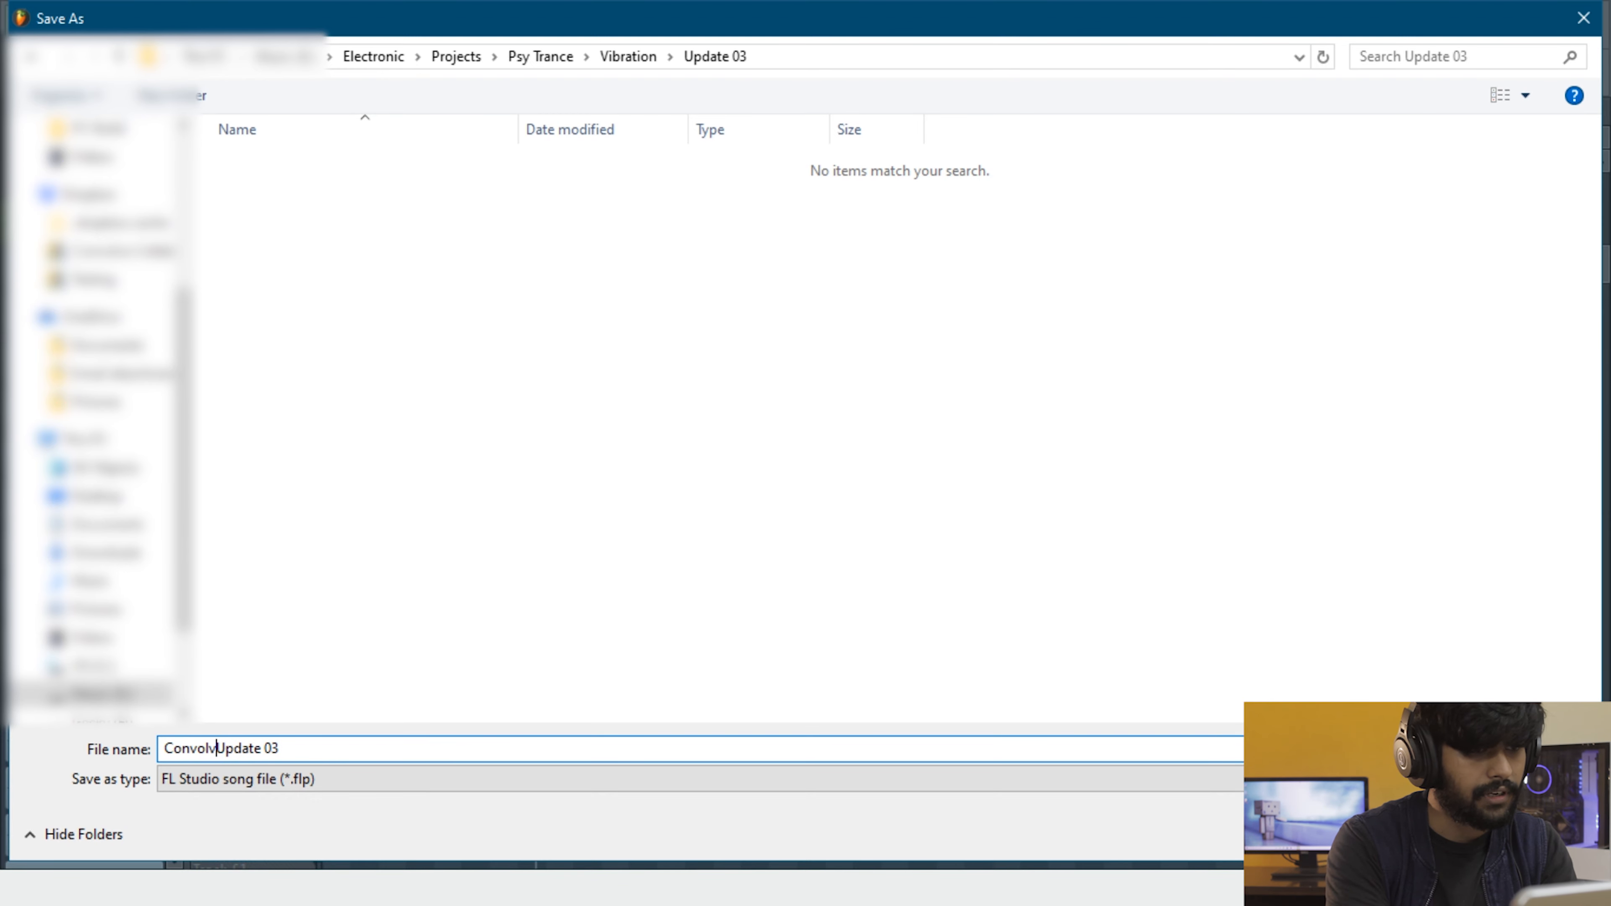
type("d Vibration Collab -")
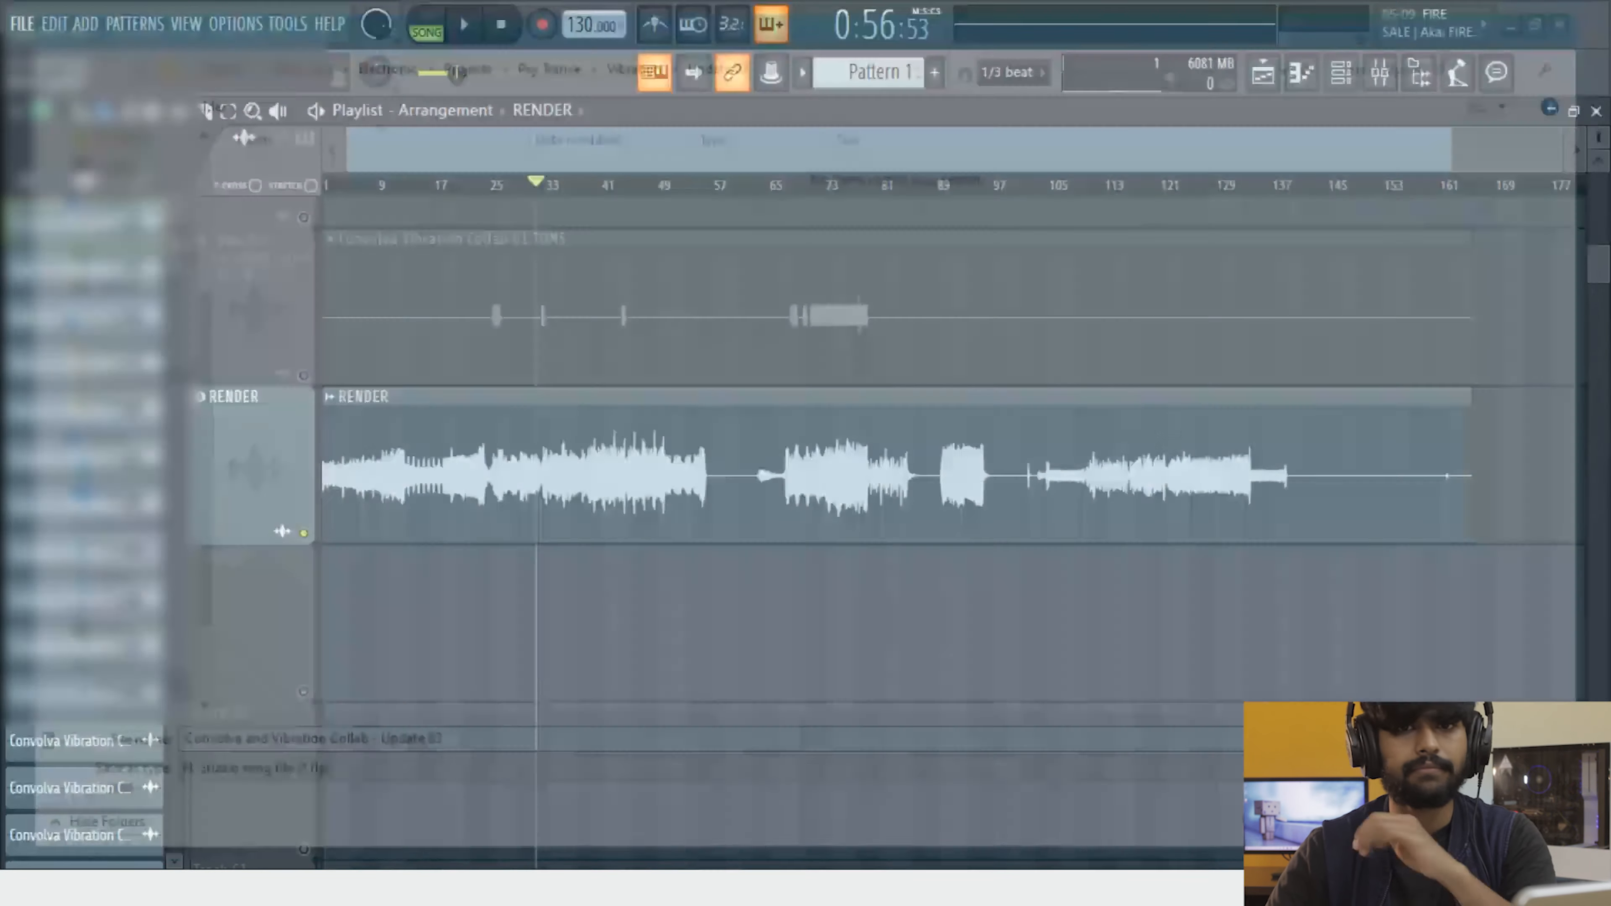
Delete the RENDER clip from its playlist track below the TOMS stem
scroll(435, 260, "up", 5)
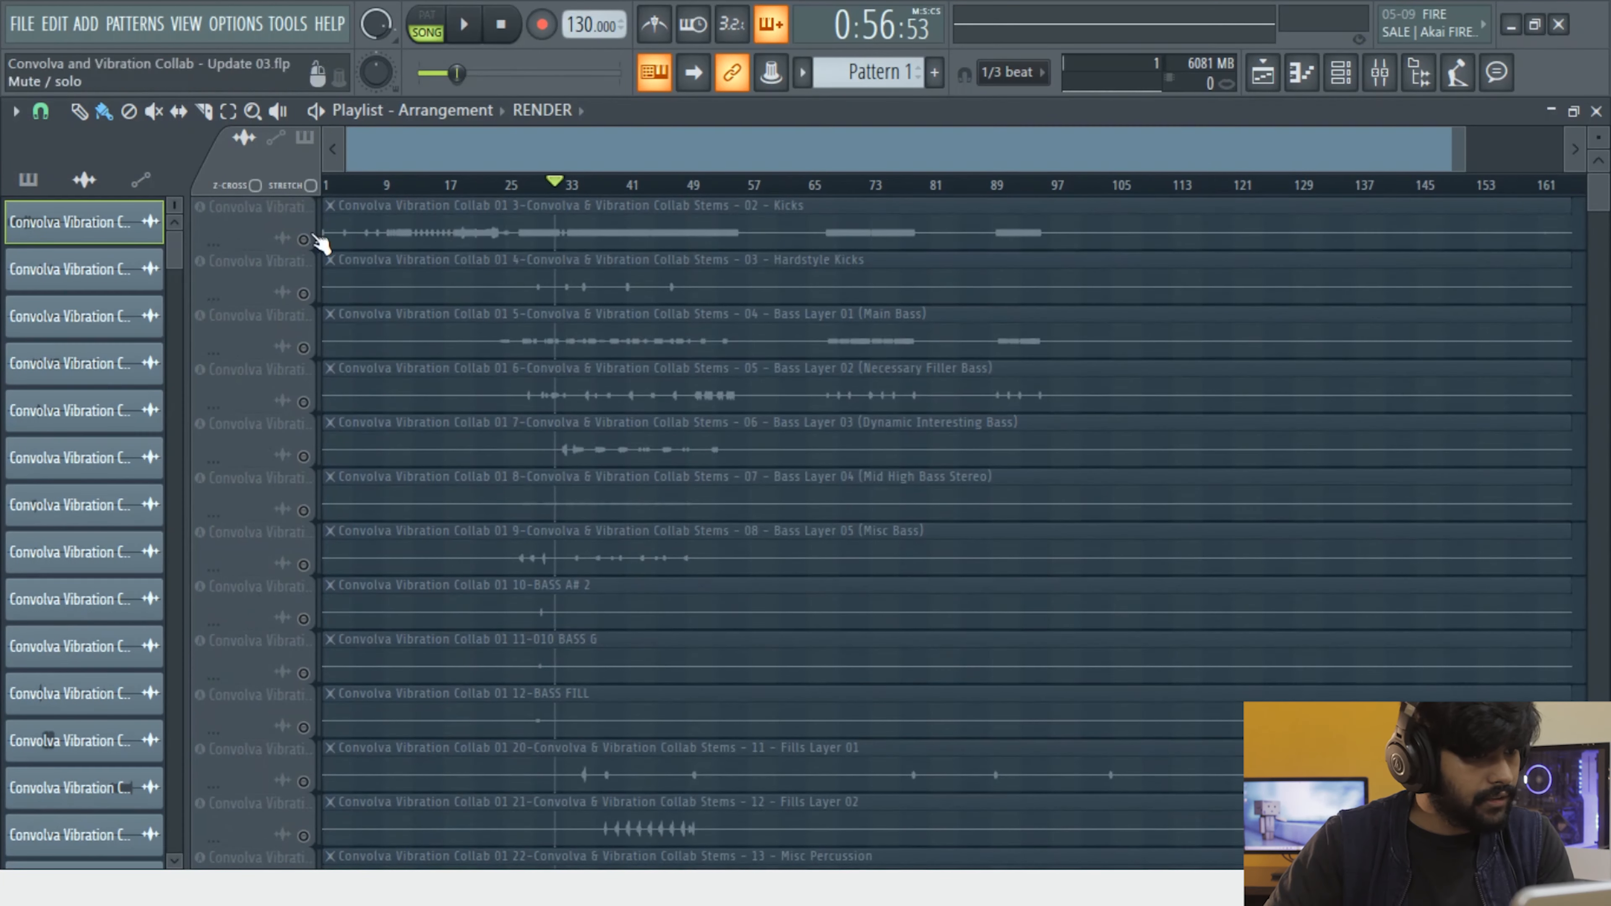
scroll(451, 293, "down", 3)
scroll(558, 436, "down", 6)
scroll(591, 401, "down", 6)
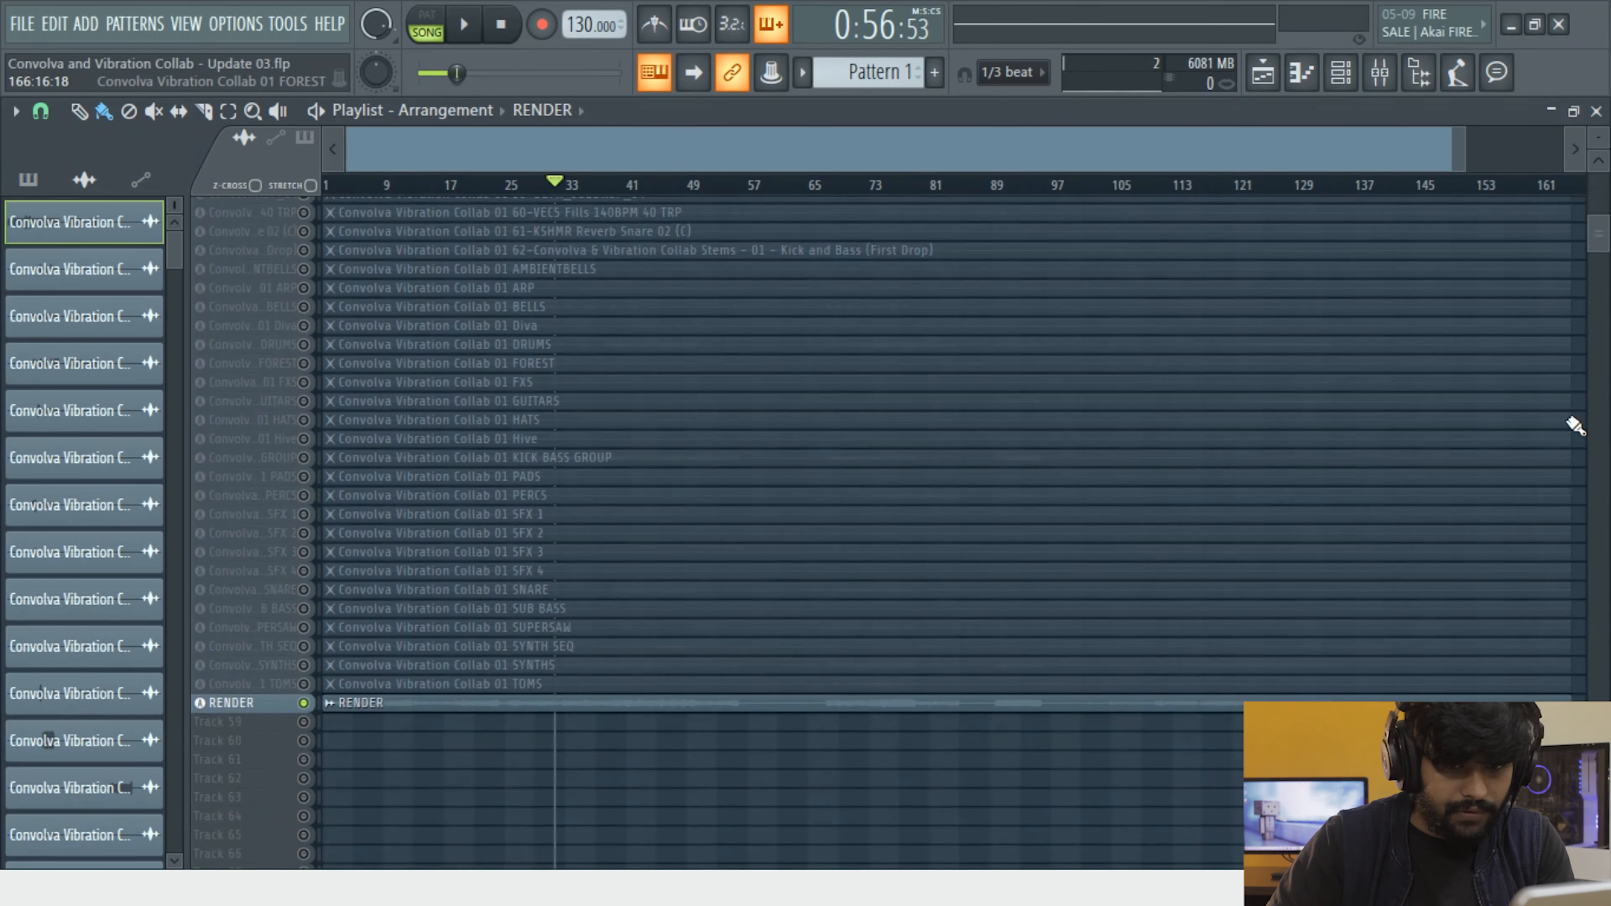
scroll(457, 748, "up", 4)
right_click(499, 618)
Unmute all playlist tracks and look over the stems from Kicks down to TOMS
scroll(608, 569, "up", 1)
scroll(607, 568, "up", 5)
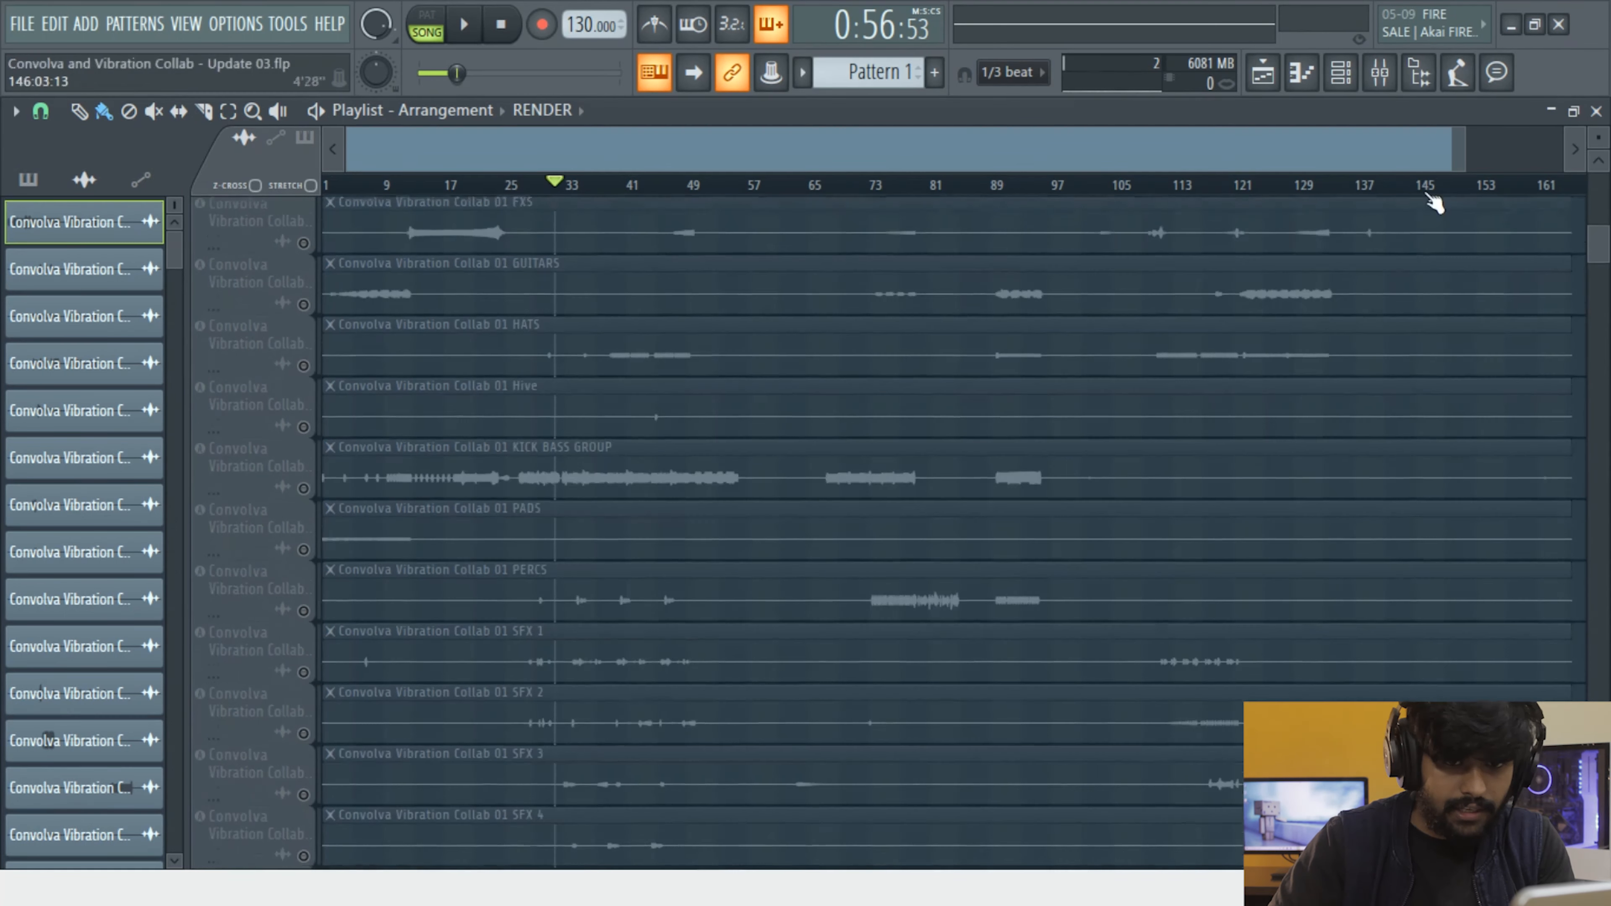
left_click_drag(1604, 255, 1598, 190)
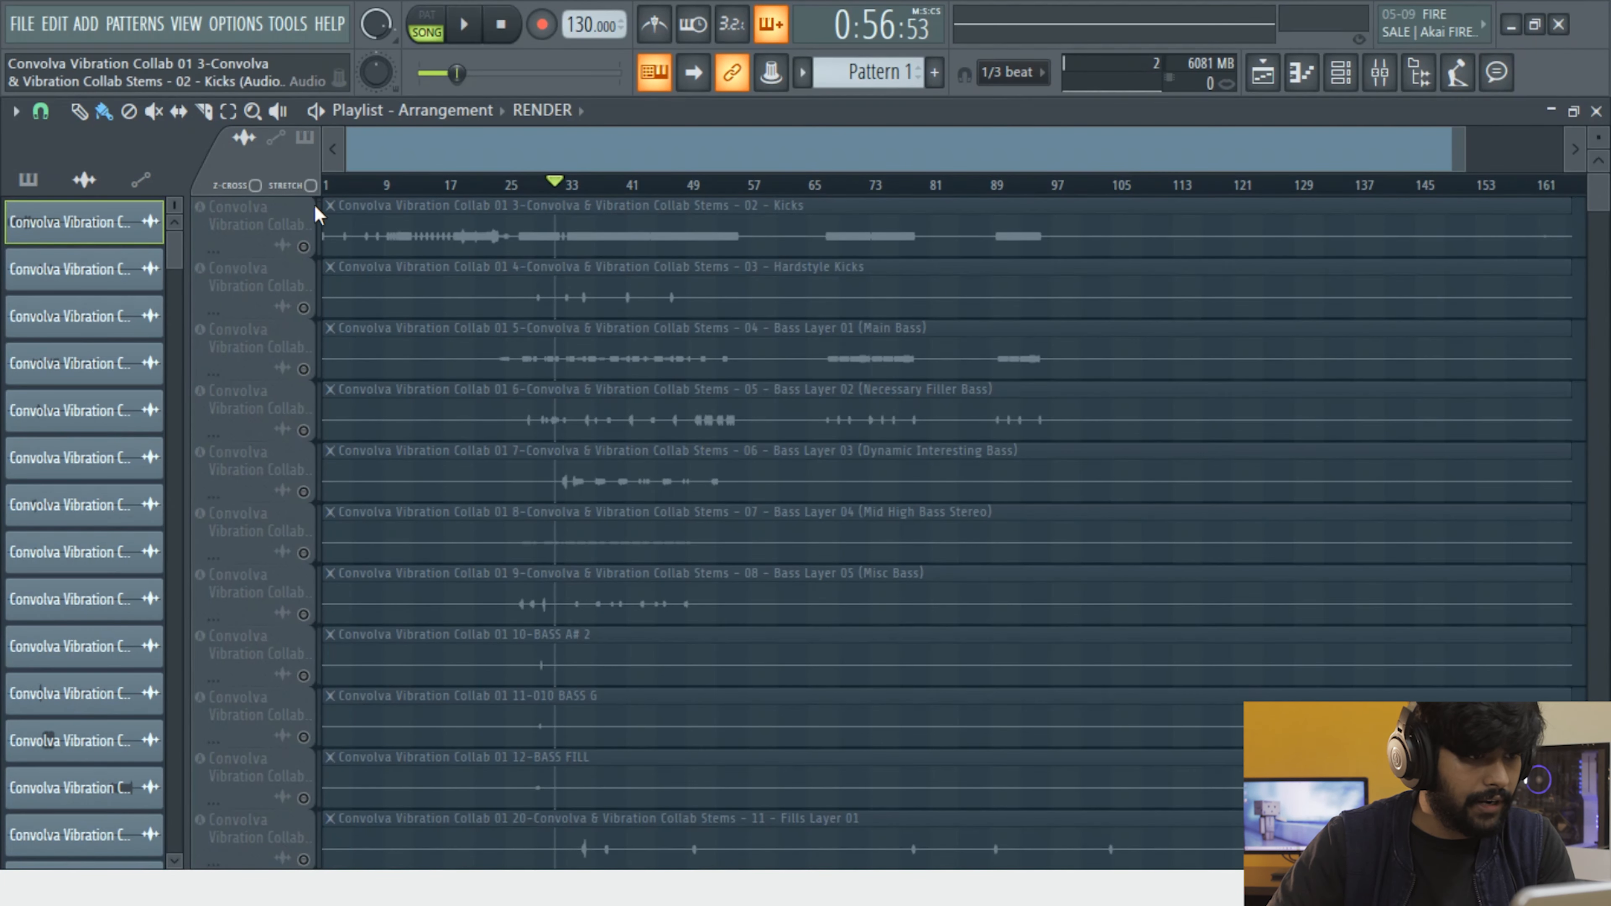
right_click(306, 251)
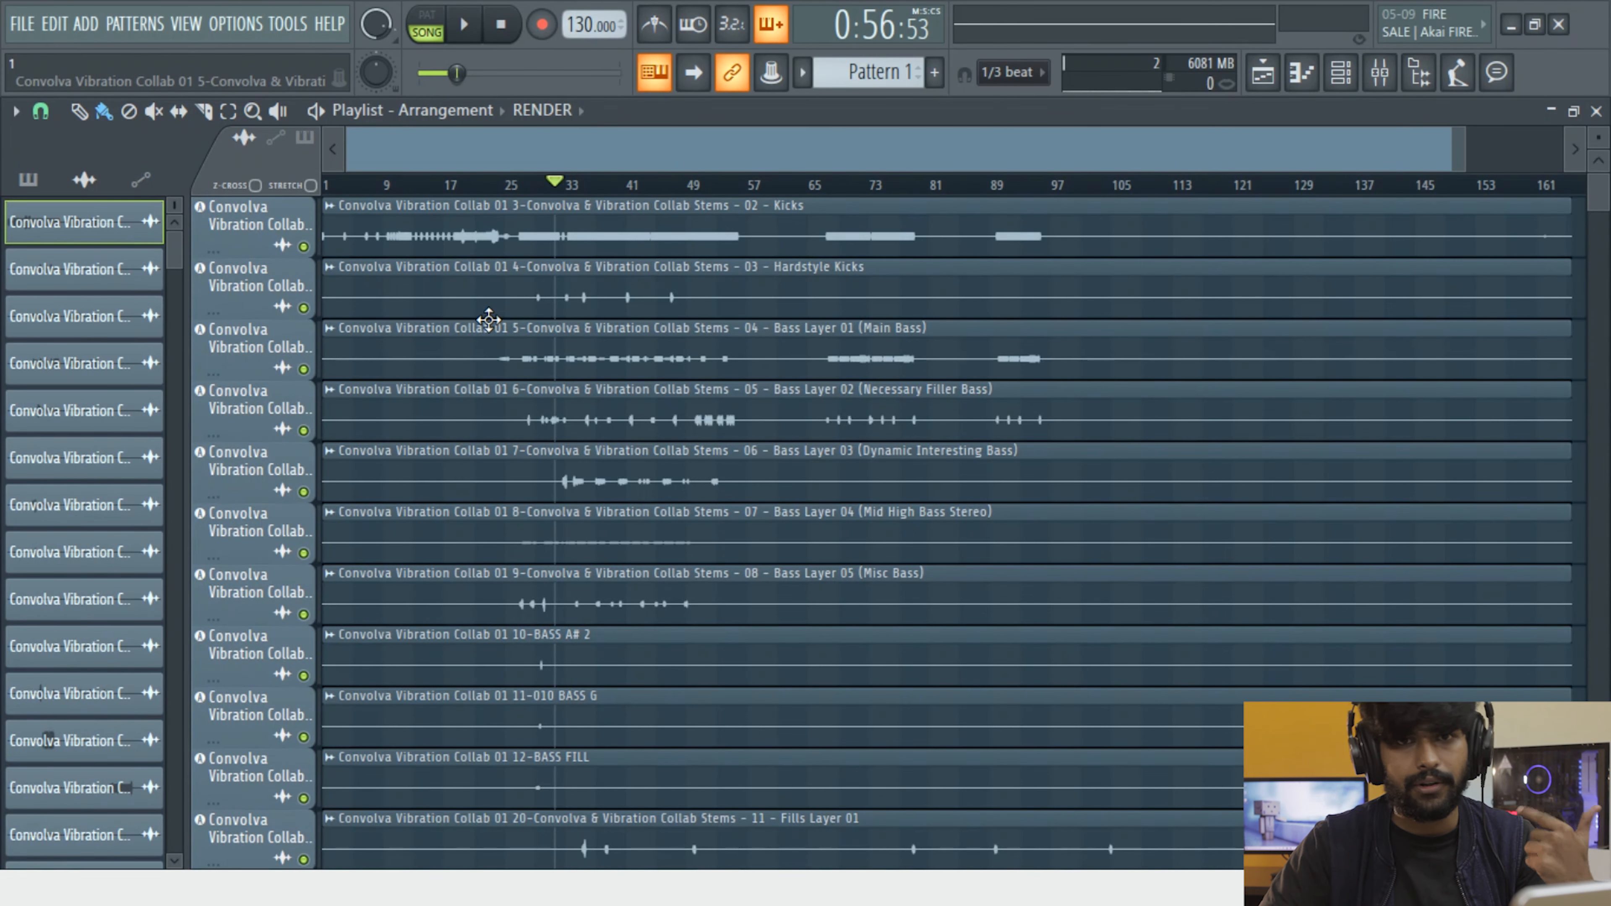
scroll(620, 224, "up", 5)
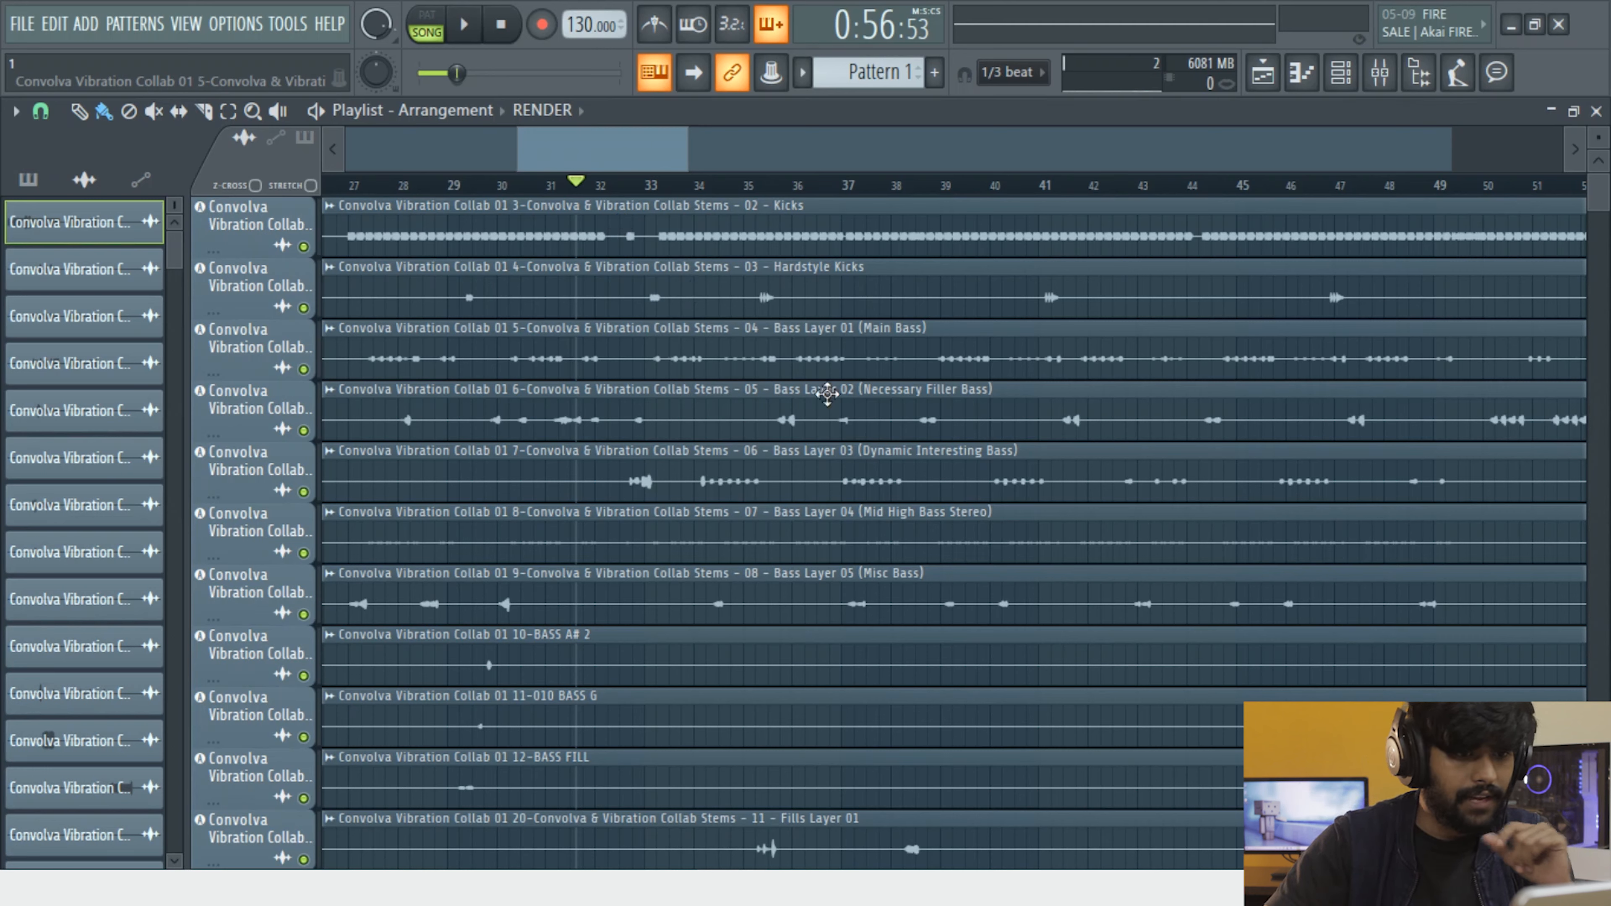
scroll(739, 341, "down", 15)
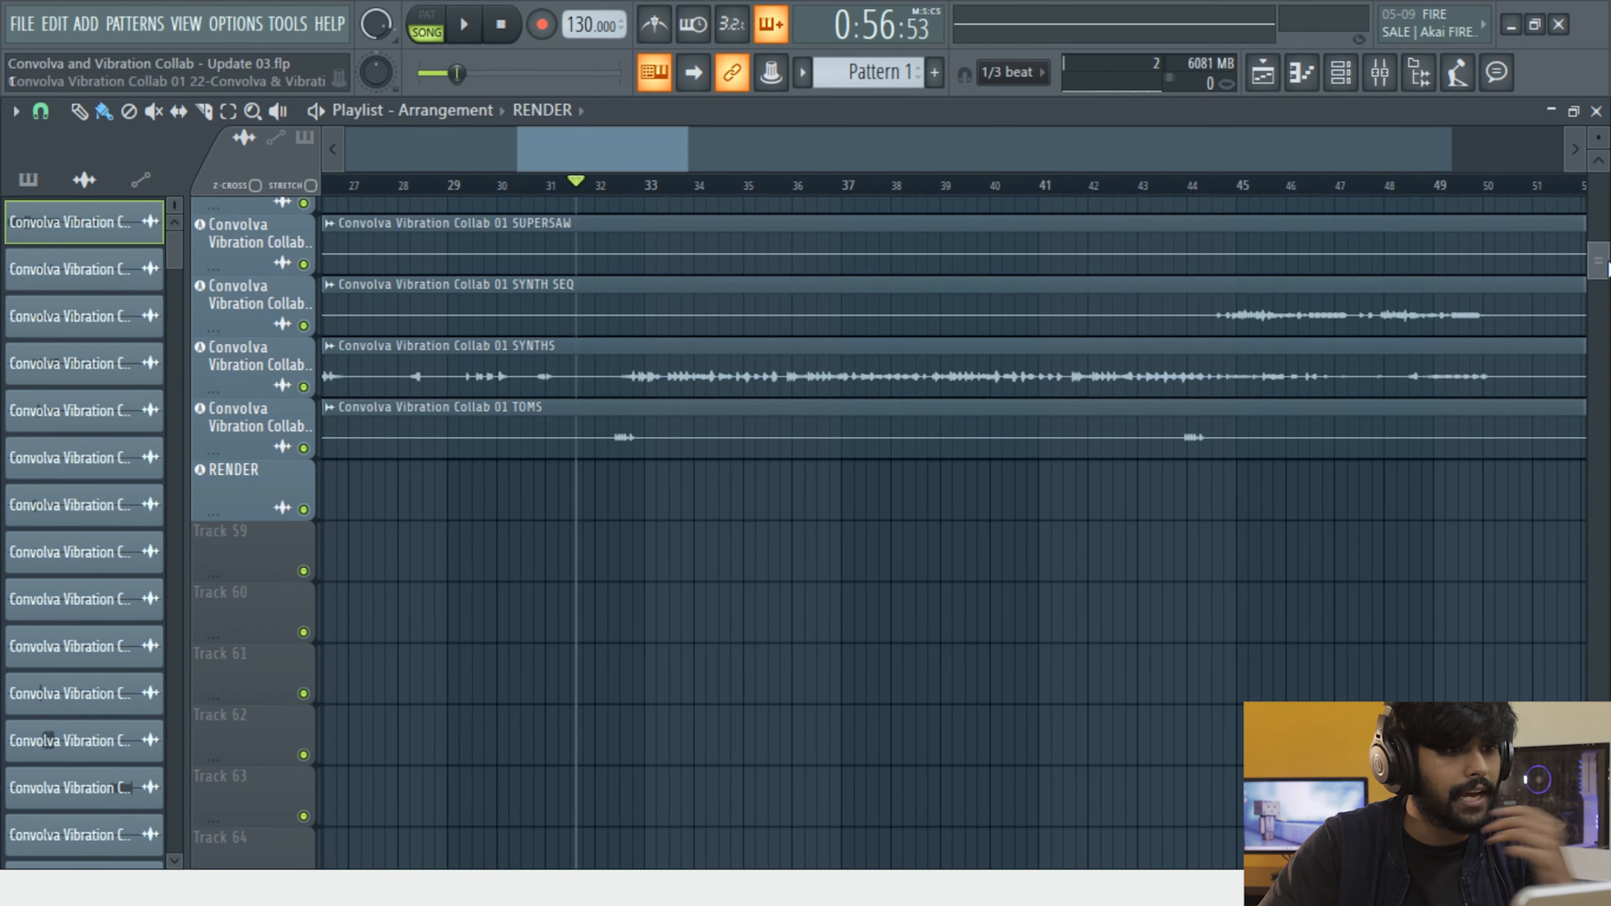
scroll(1607, 266, "up", 15)
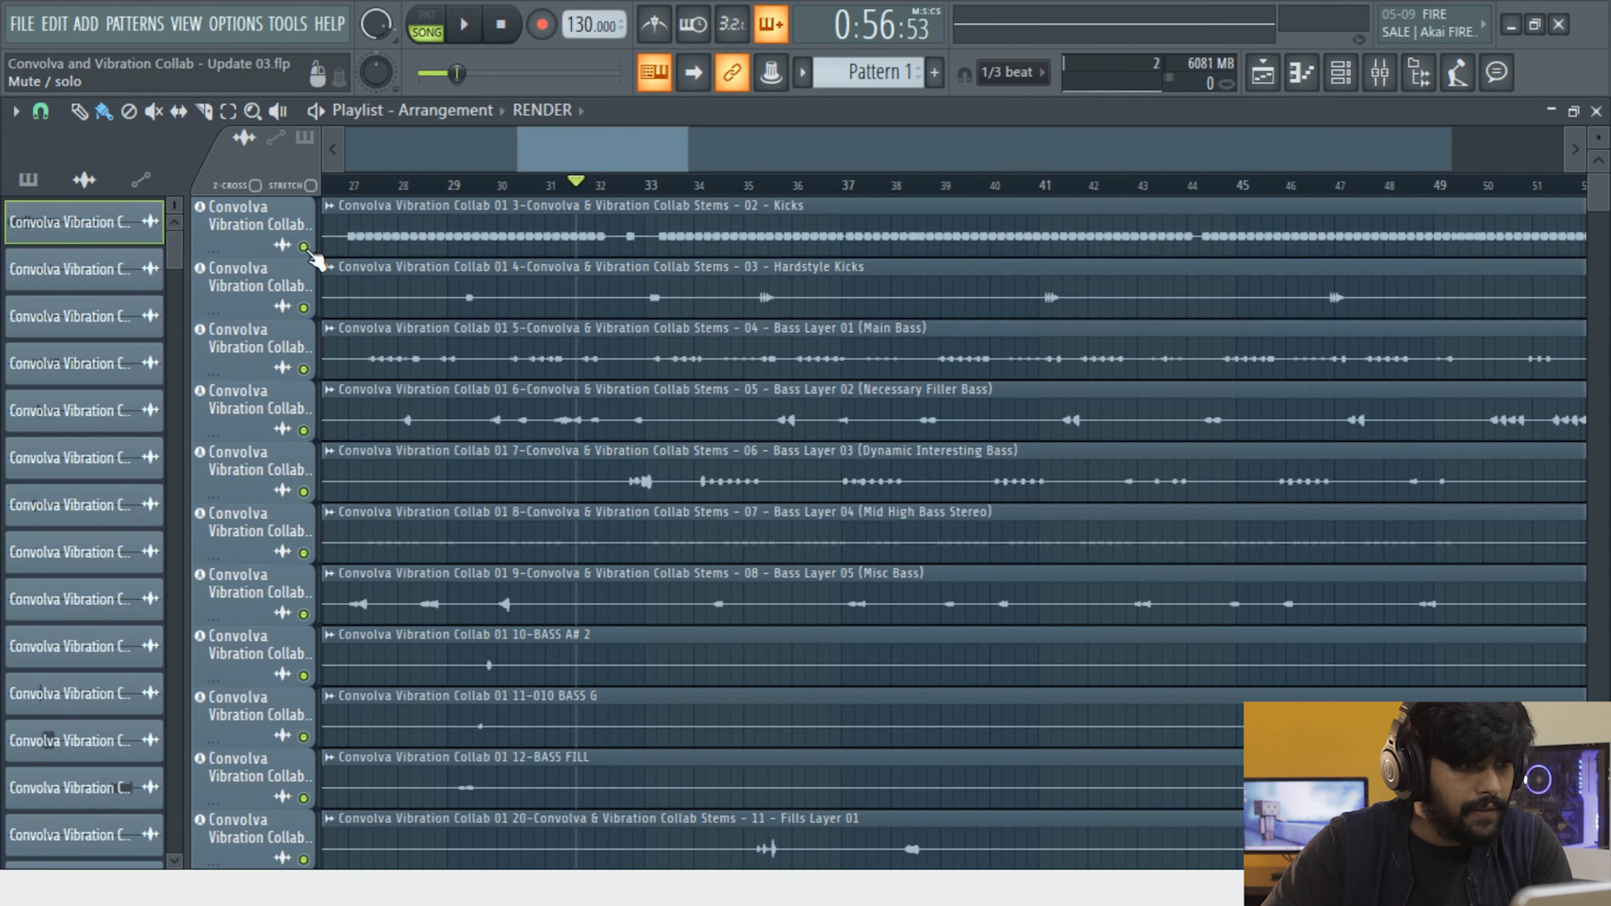
Solo the Kicks stem track and place the playhead between bars 29 and 30
right_click(304, 246)
scroll(472, 222, "up", 6)
left_click(489, 184)
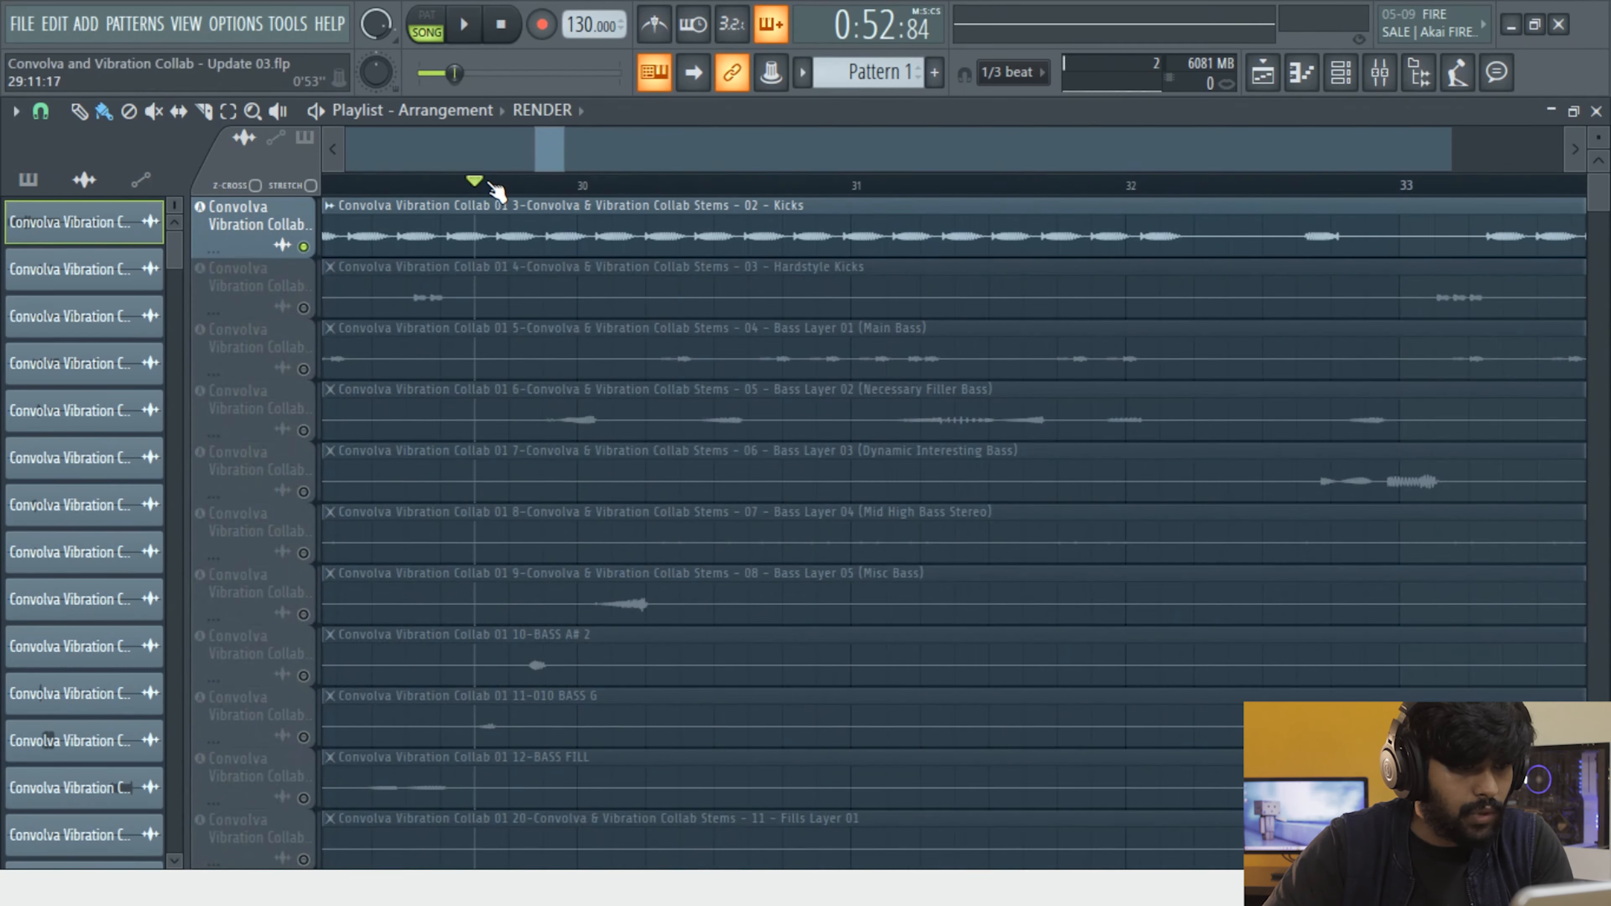
Rename the Kicks audio clip as Kick and colour it pinkish red
left_click(328, 207)
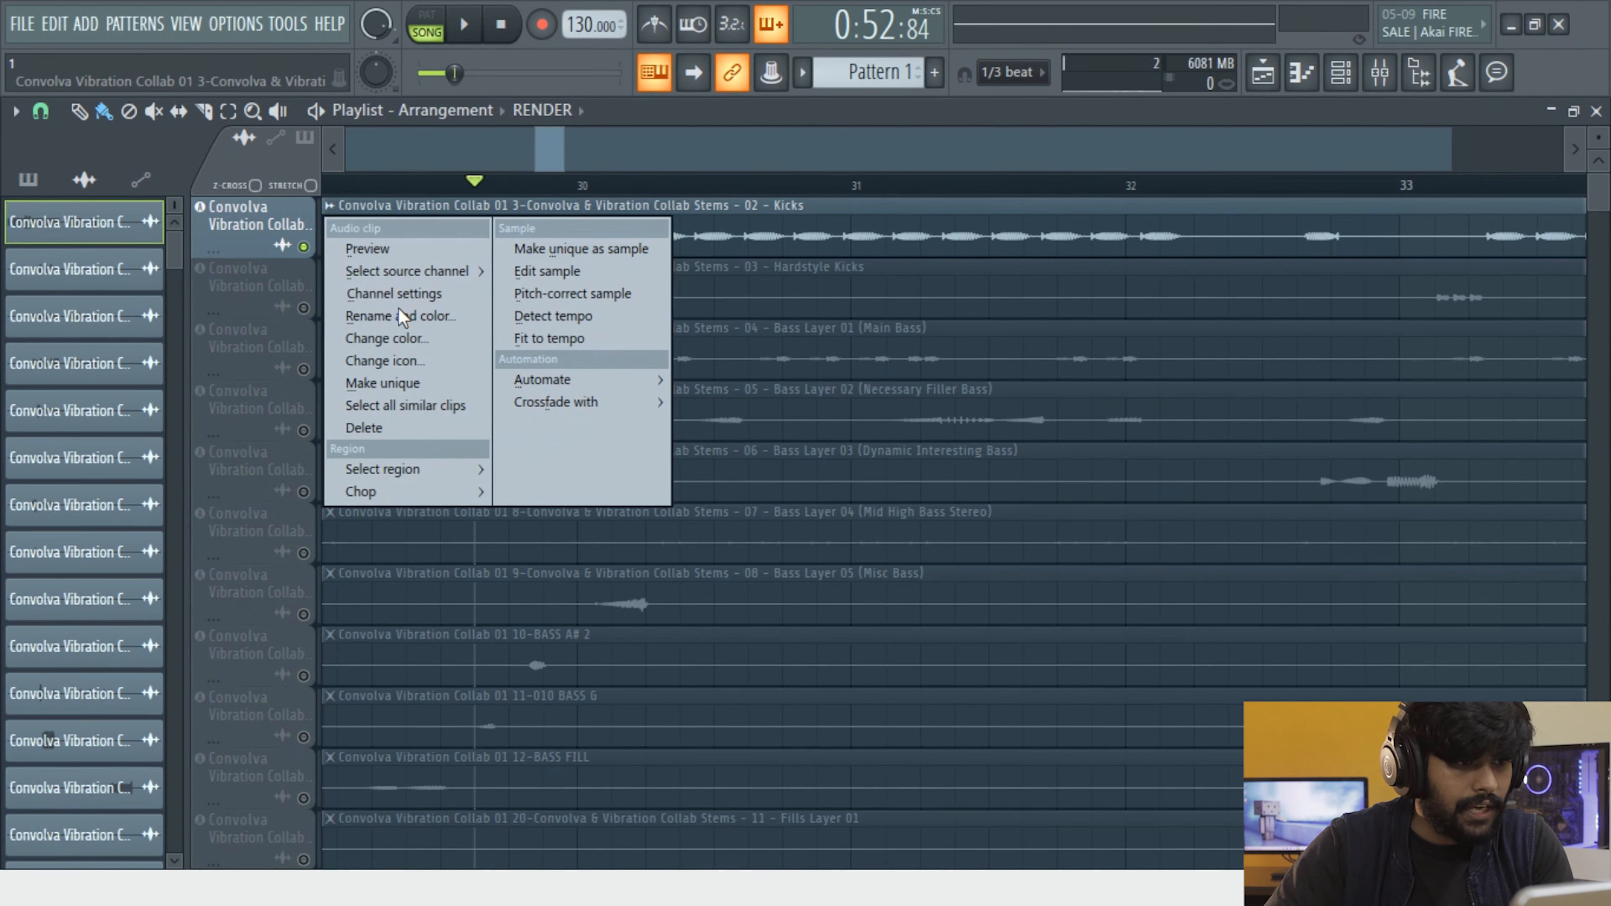
left_click(399, 311)
type("Kick")
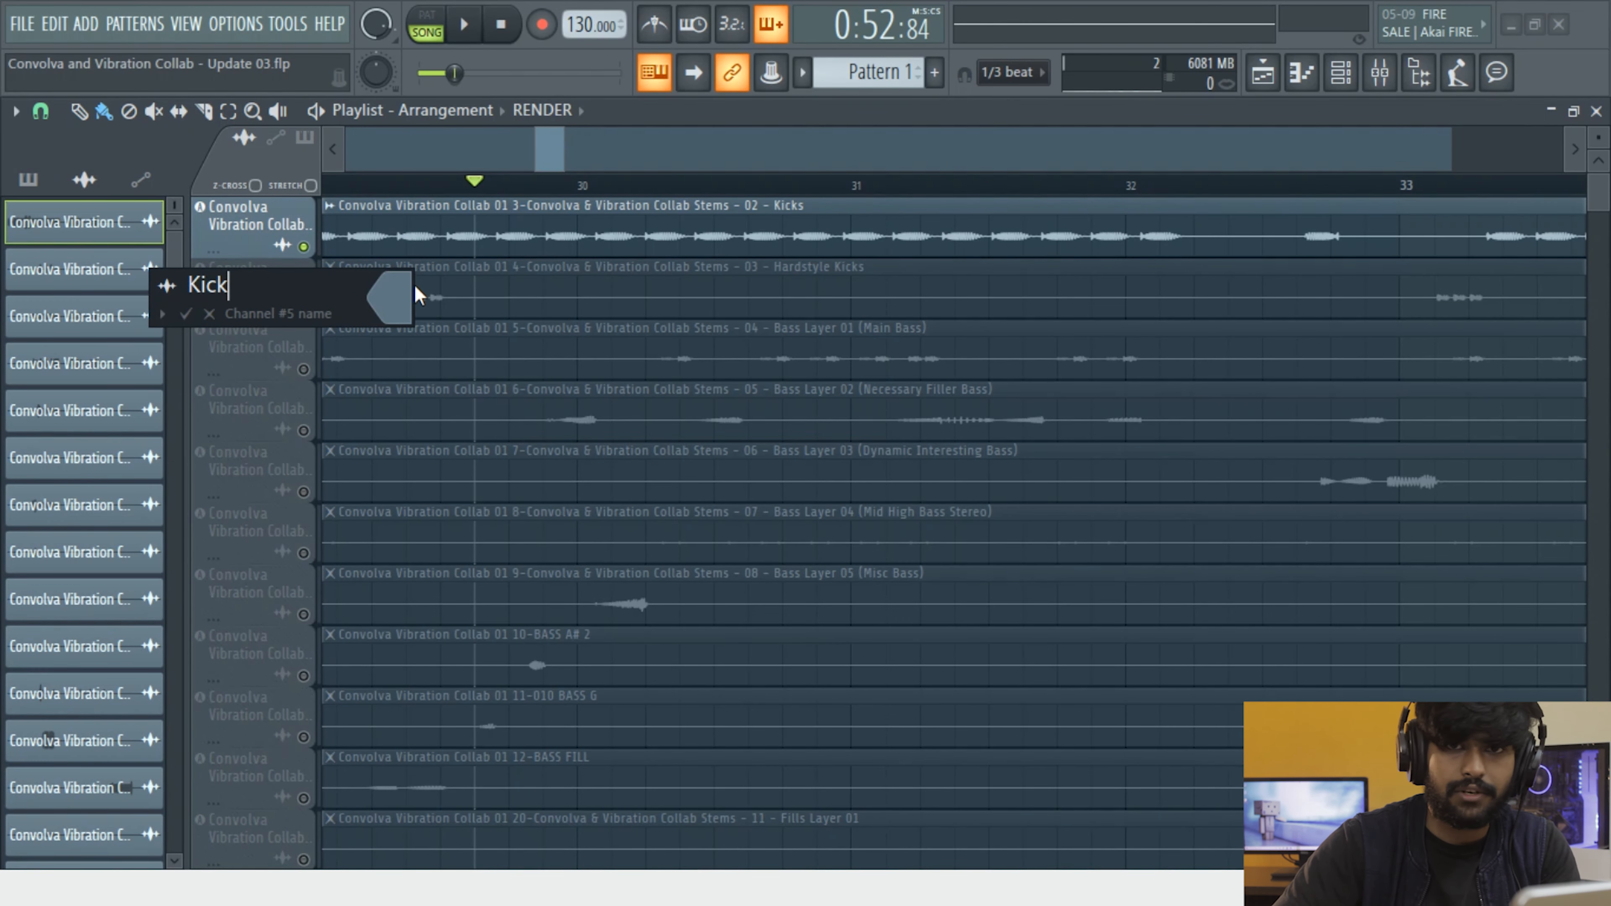
left_click(415, 298)
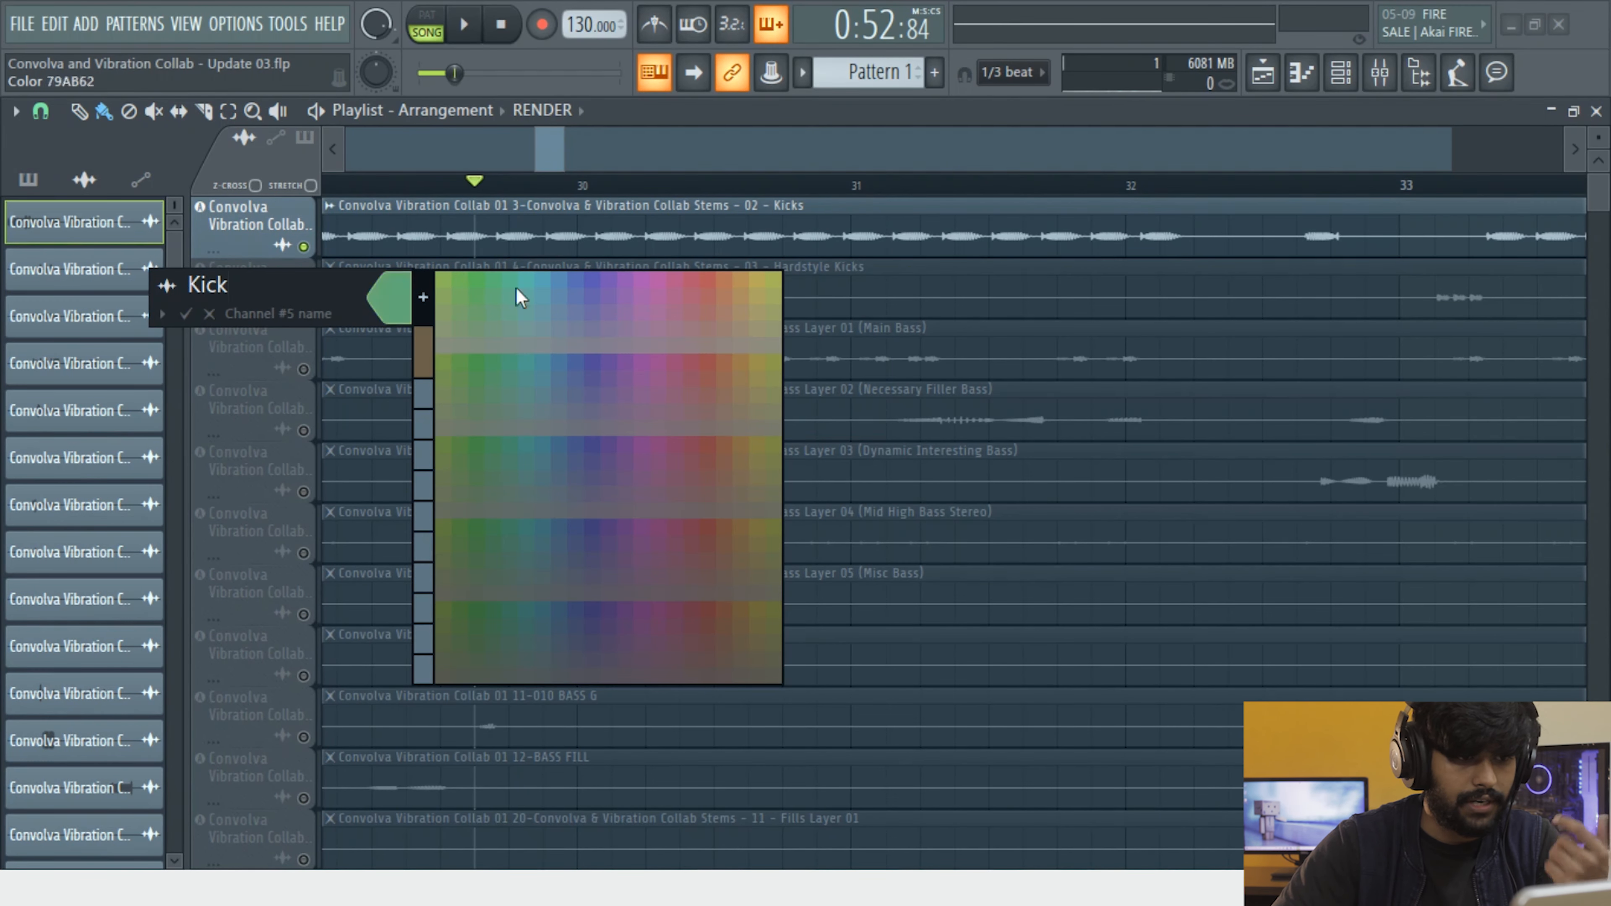
left_click(691, 280)
Give the first playlist track the same Kick name and red colour as its clip
right_click(278, 202)
left_click(355, 206)
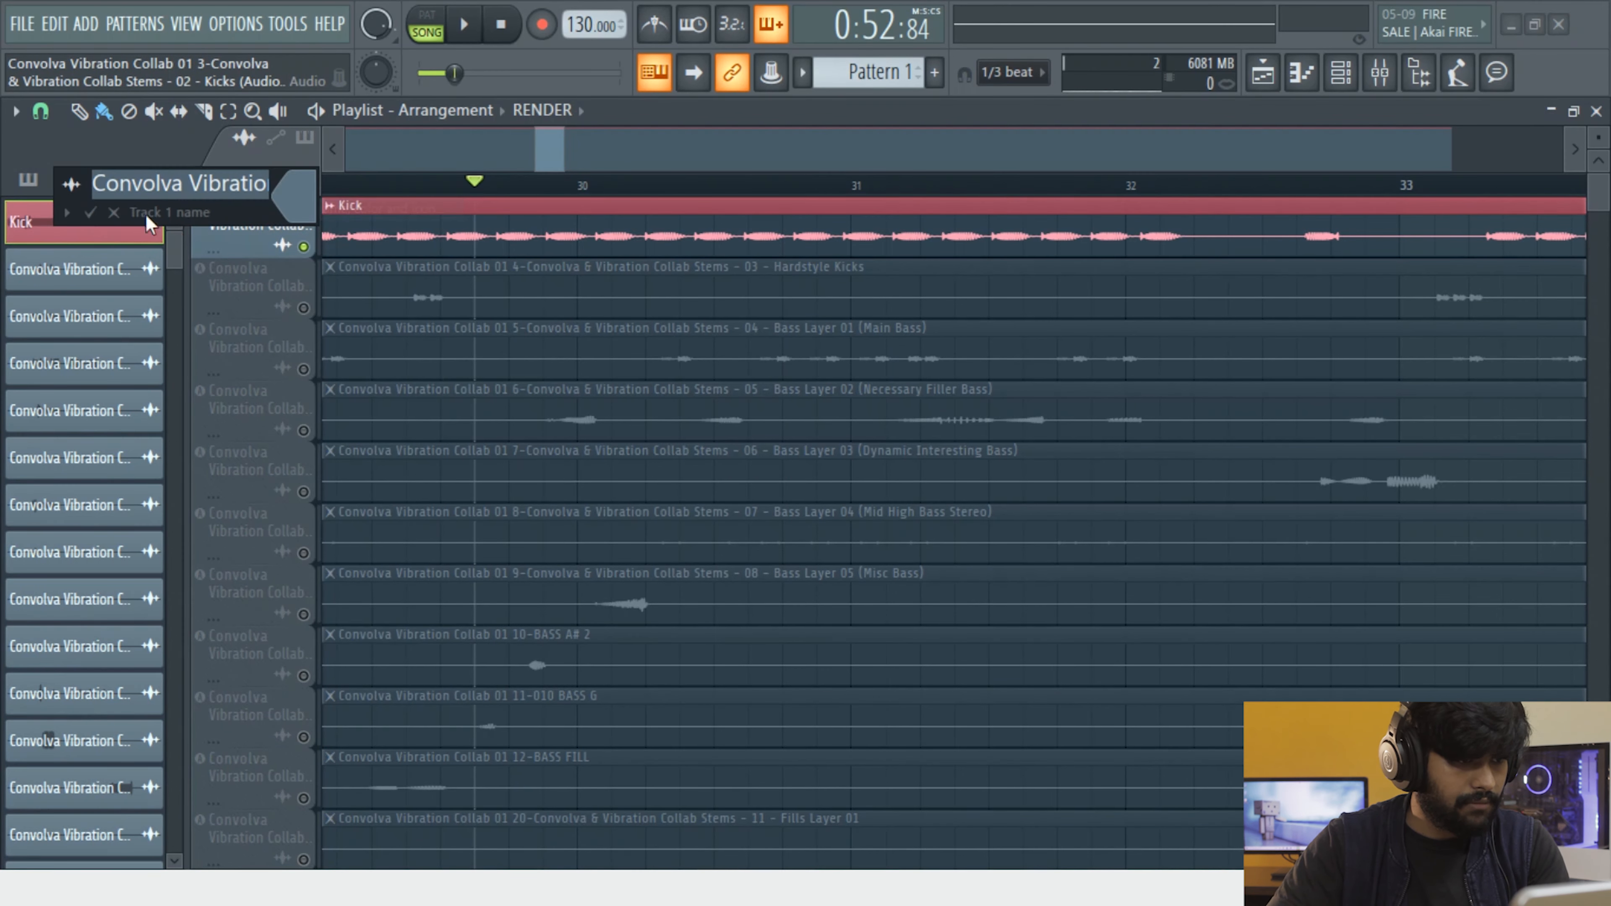
left_click(67, 214)
left_click(337, 269)
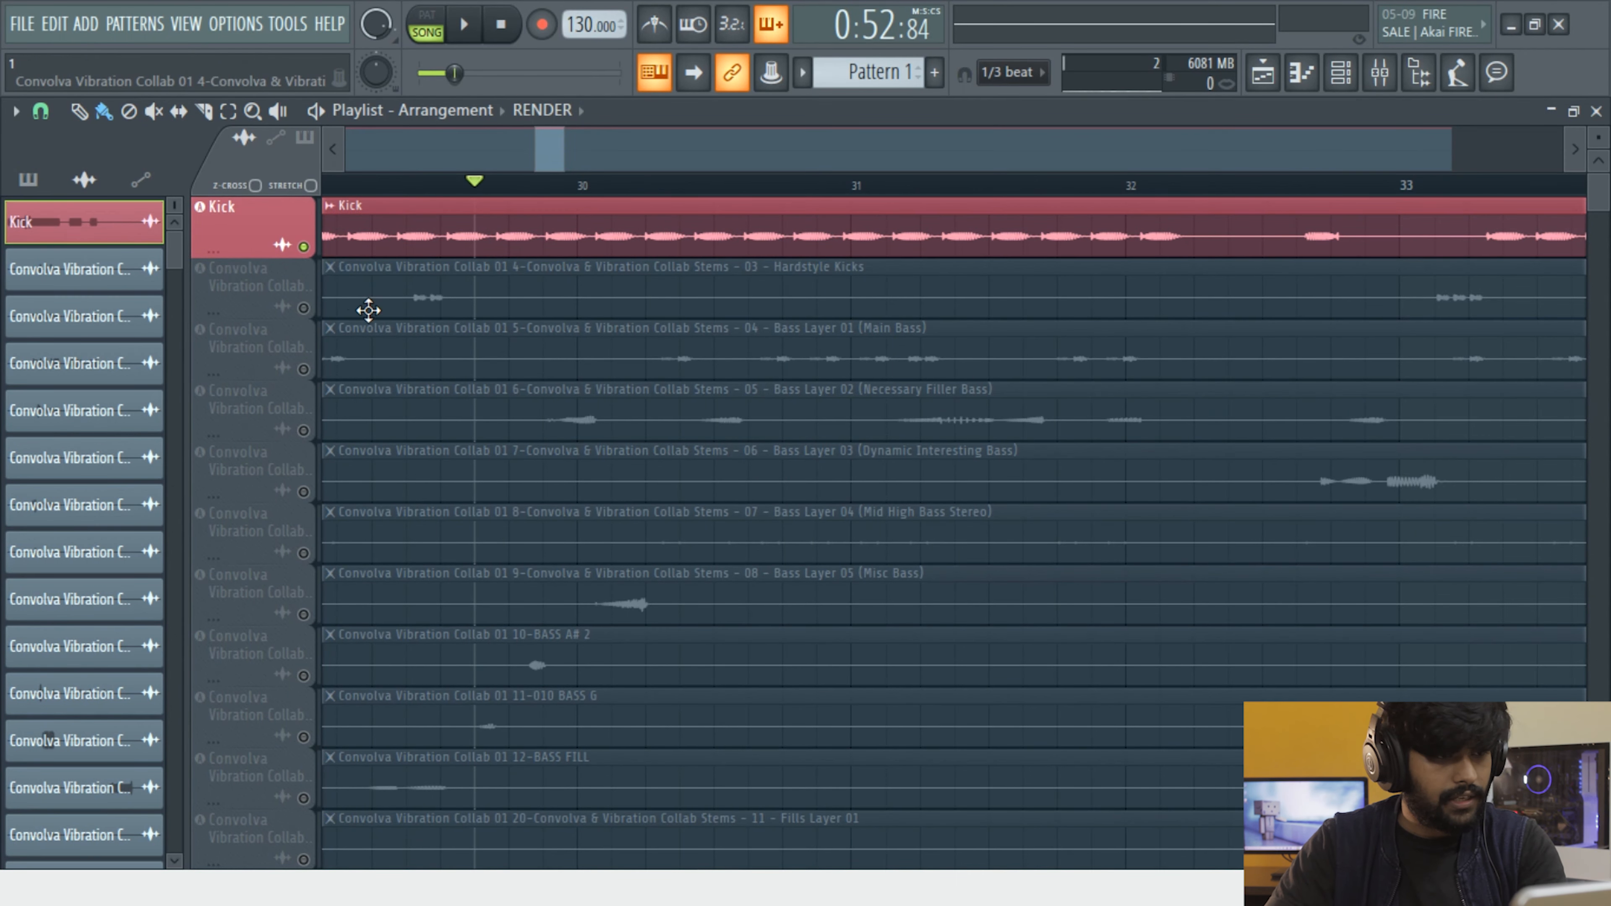
Look over the preset names offered when renaming the Kick clip, keeping its current name and colour
scroll(501, 295, "up", 2)
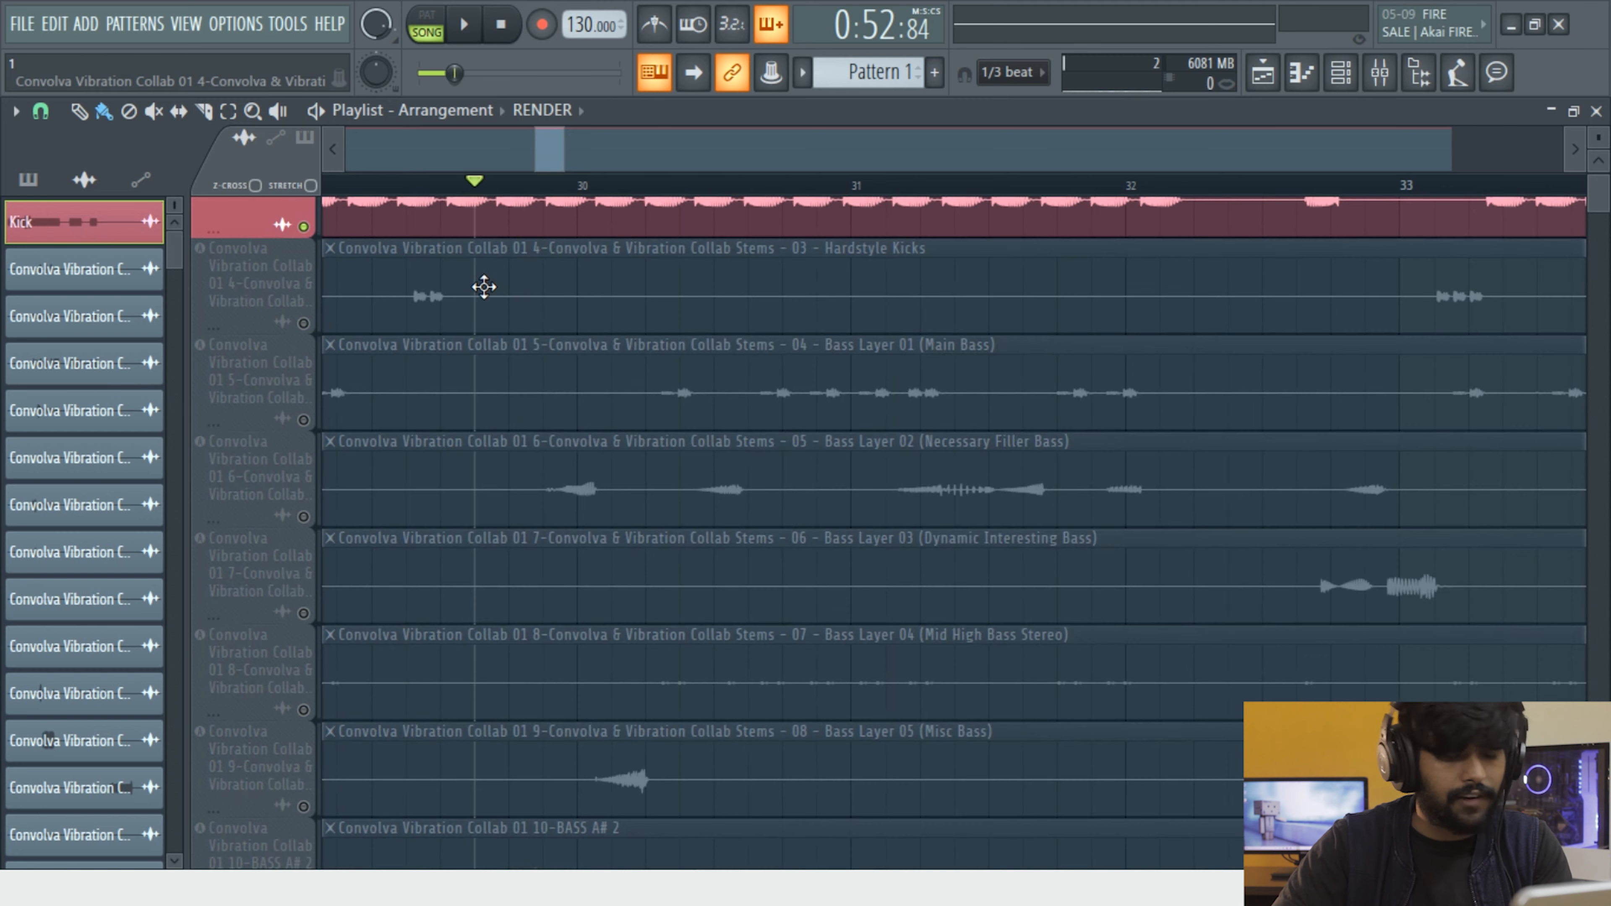
scroll(471, 274, "up", 1)
left_click(329, 207)
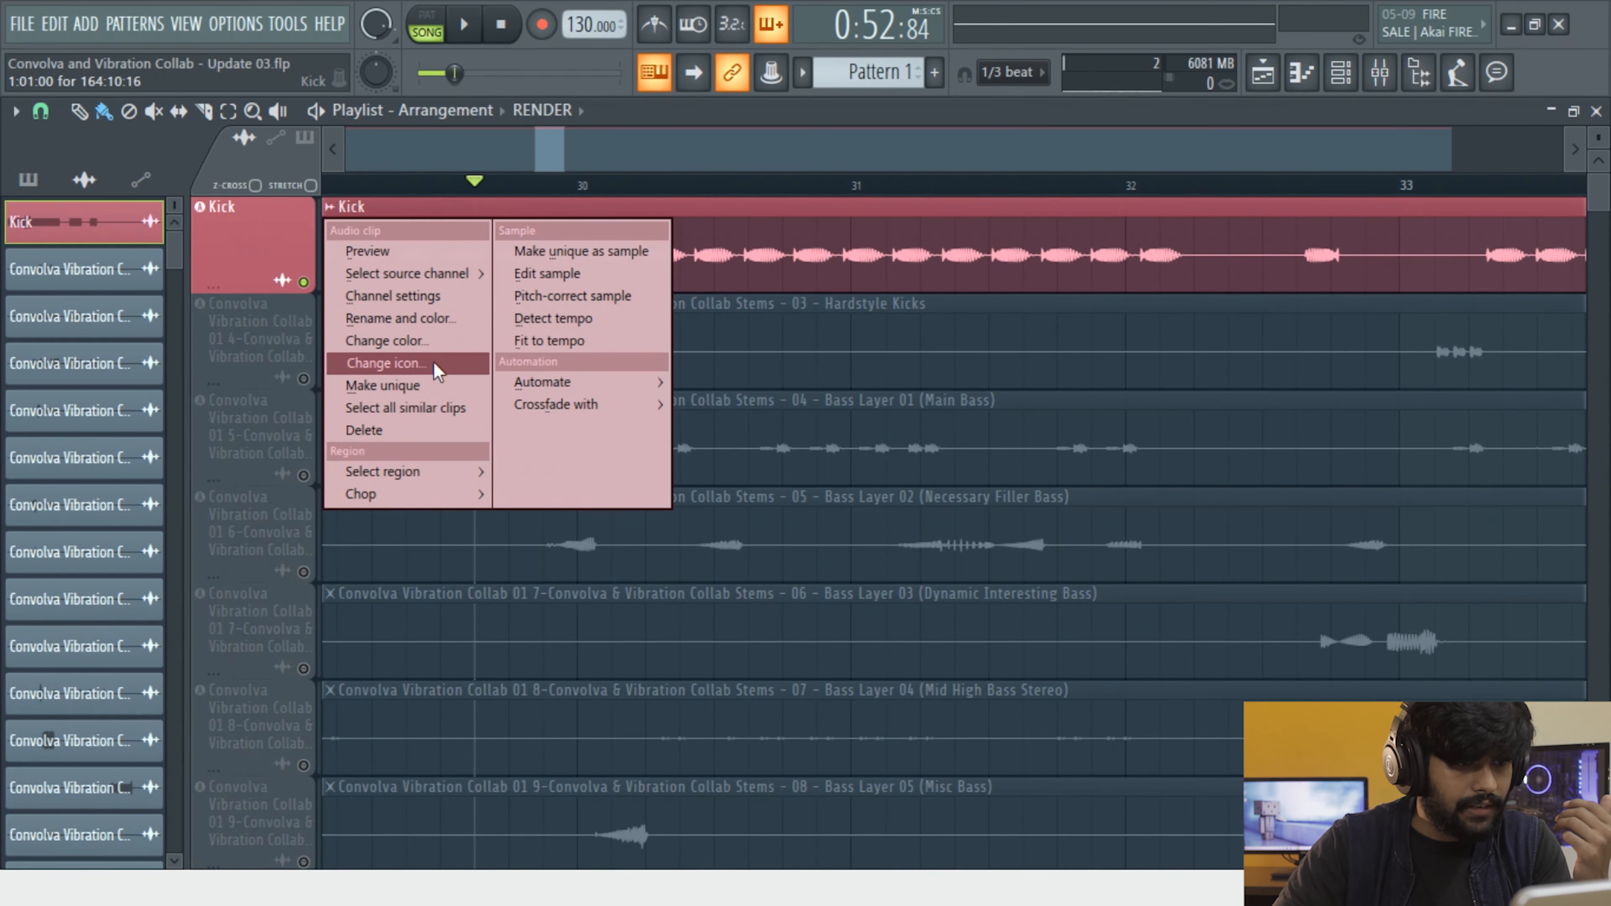
left_click(431, 317)
left_click(192, 311)
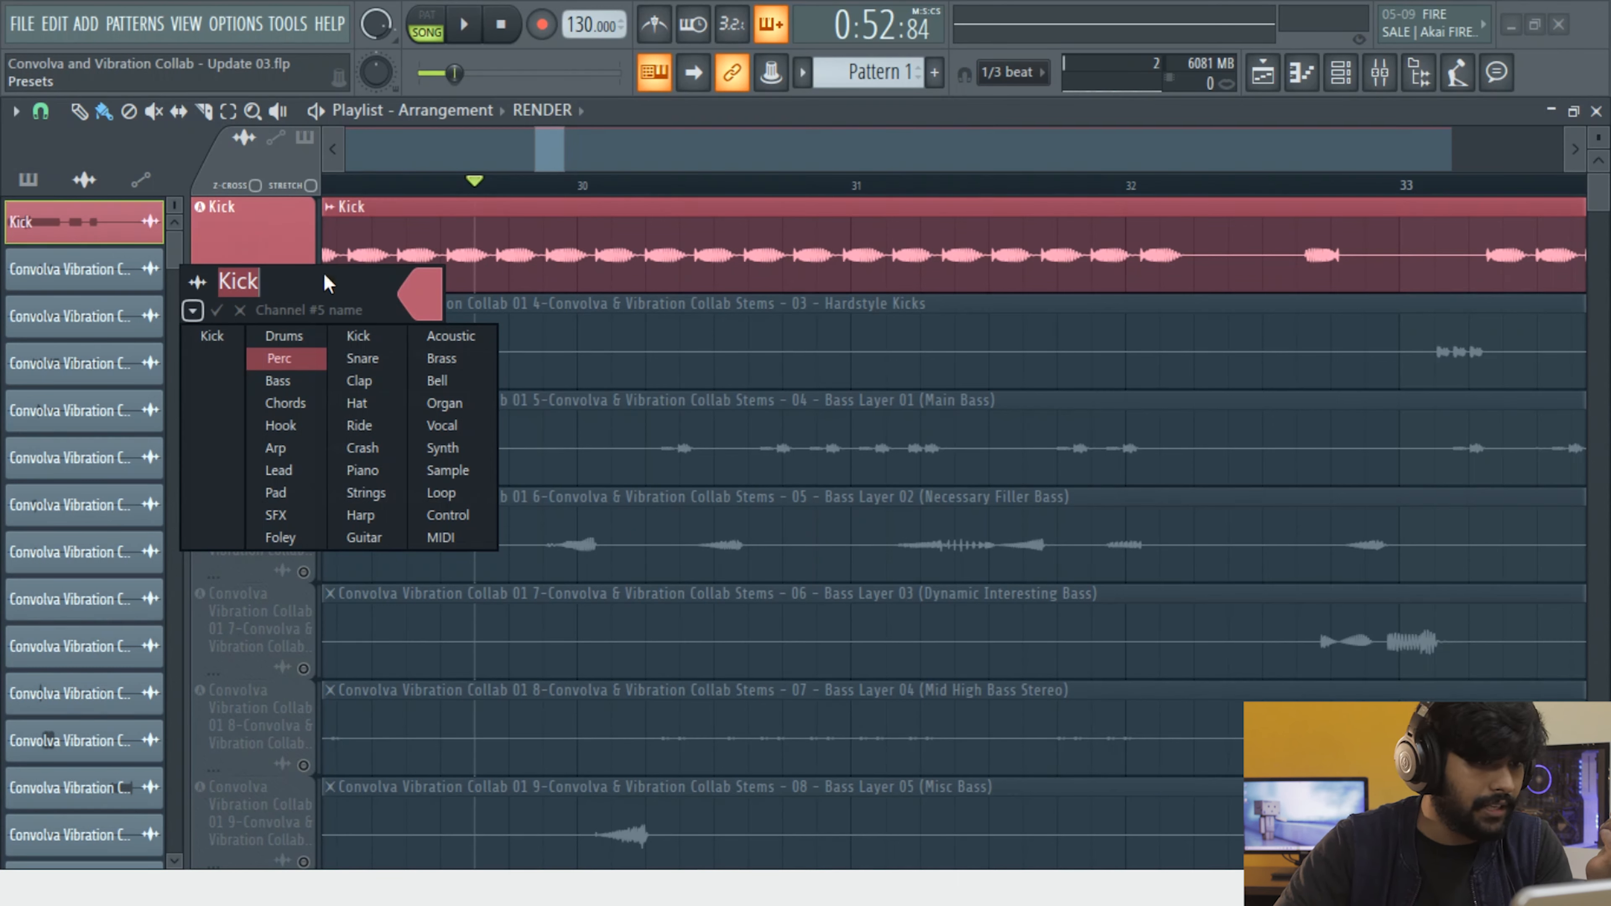
left_click(192, 311)
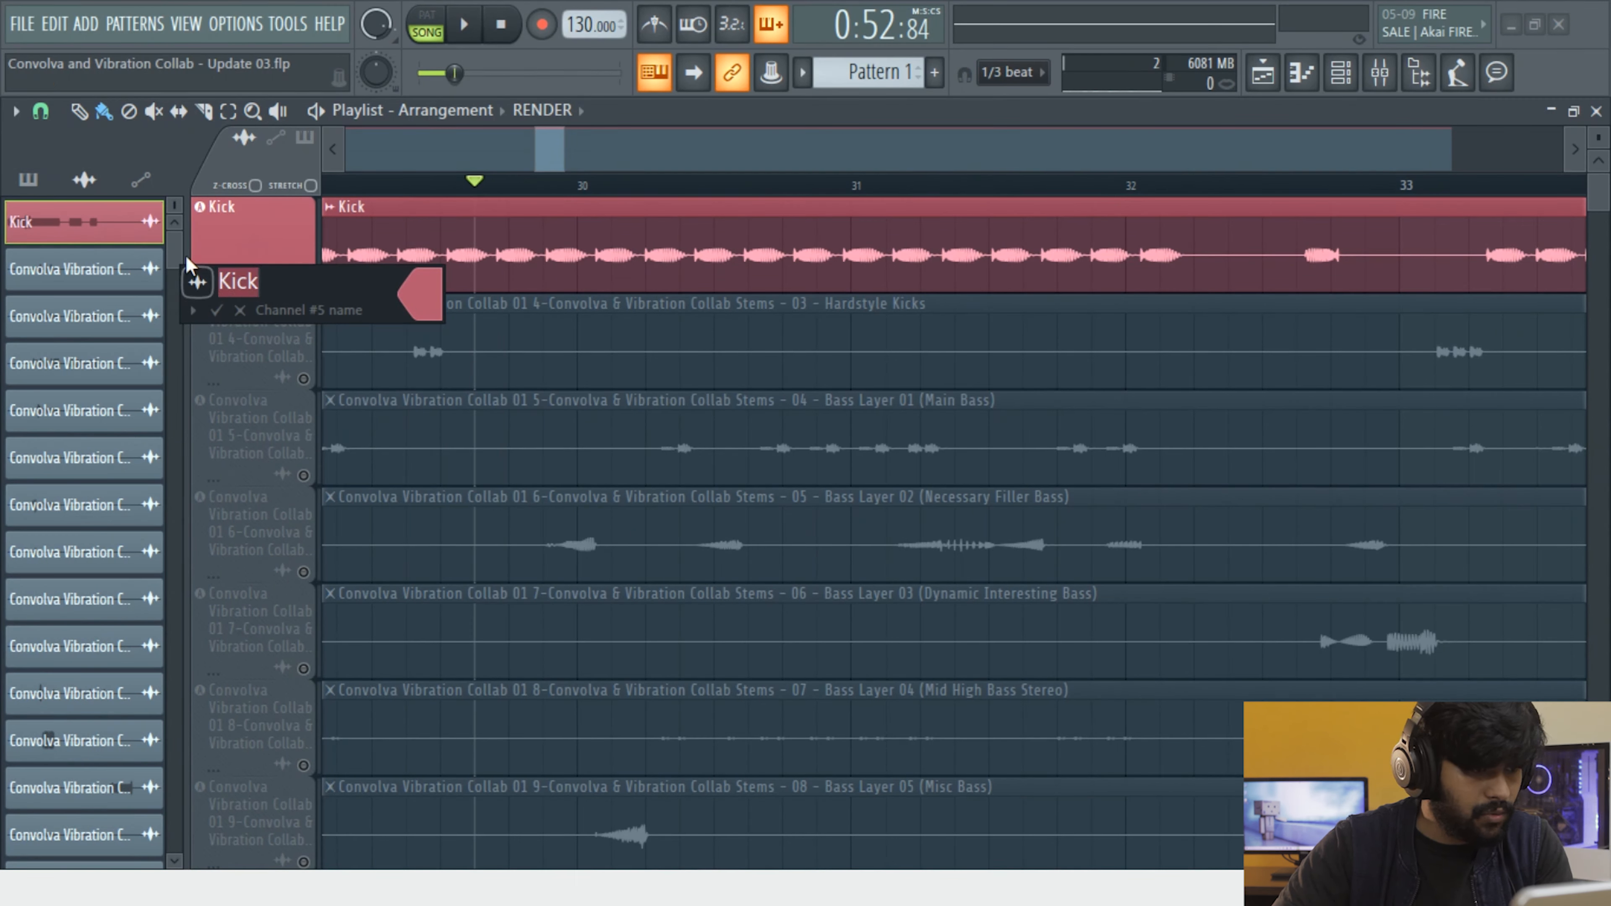
left_click_drag(371, 315, 663, 352)
key("Return")
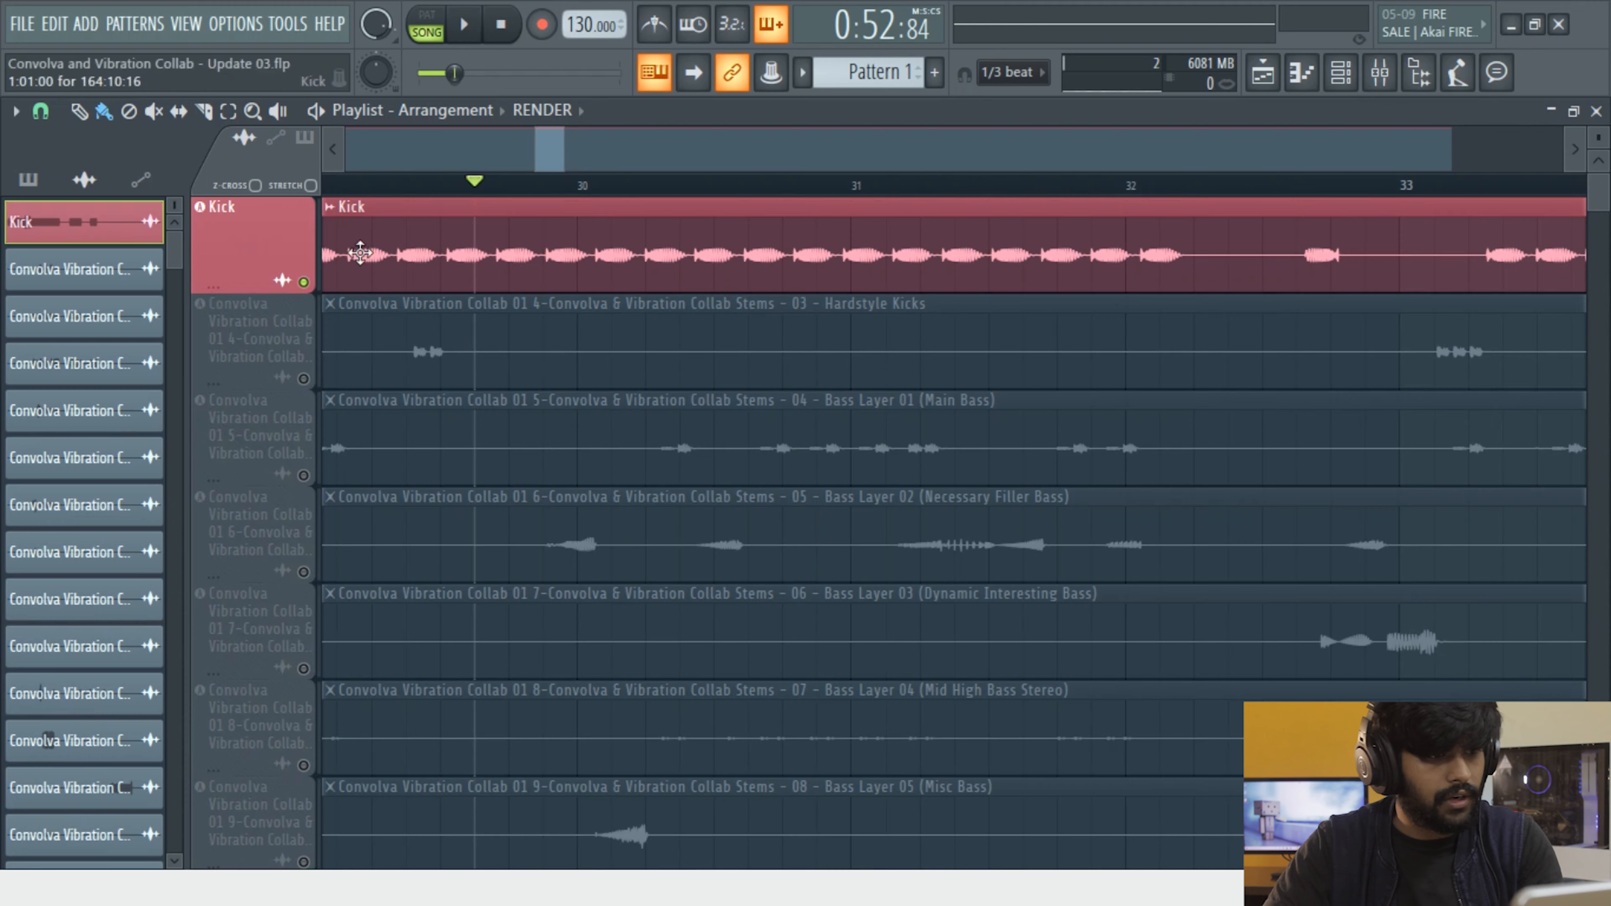
Solo the Hardstyle Kicks stem and play its hits after bar 29 and from bar 33
left_click(384, 189)
right_click(303, 379)
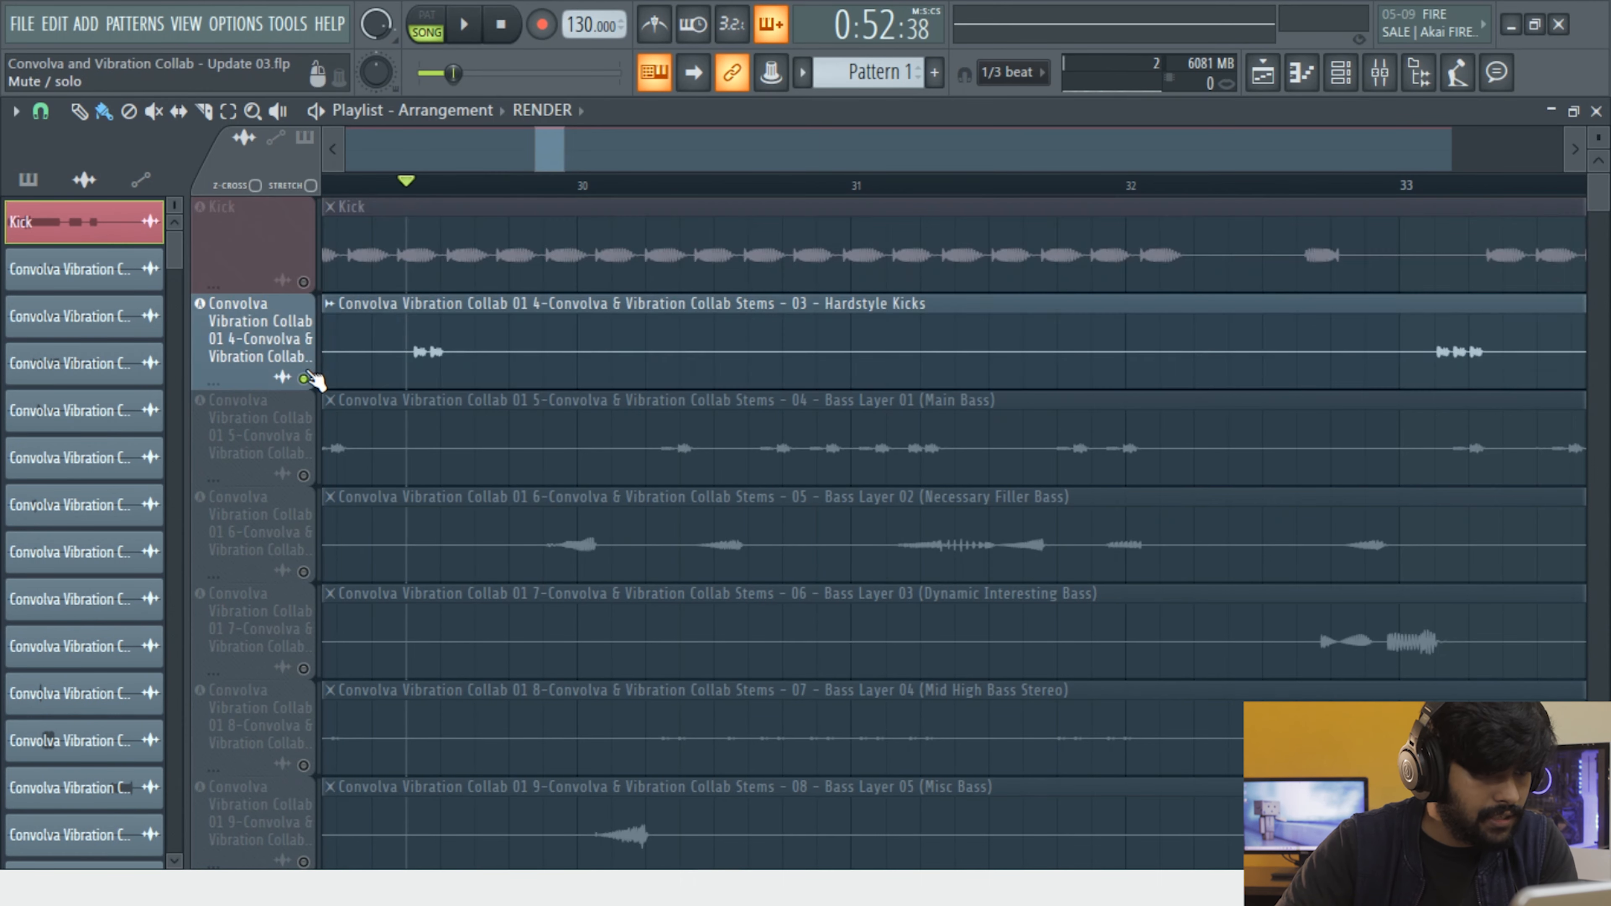
key("space")
scroll(451, 326, "down", 3)
key("space")
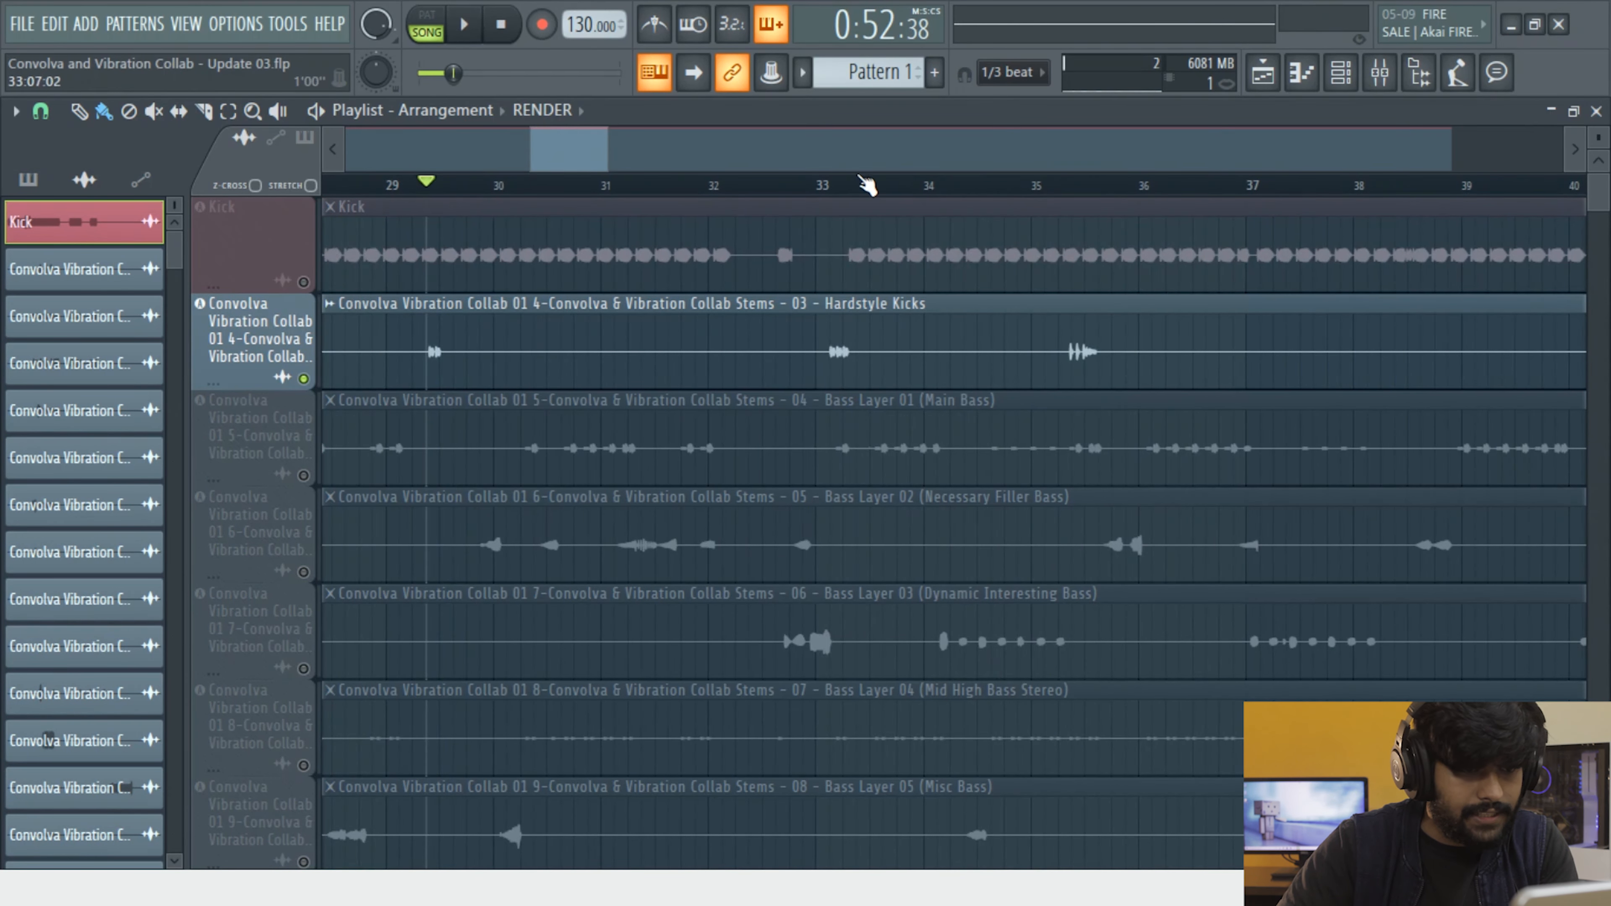
left_click(830, 187)
key("space")
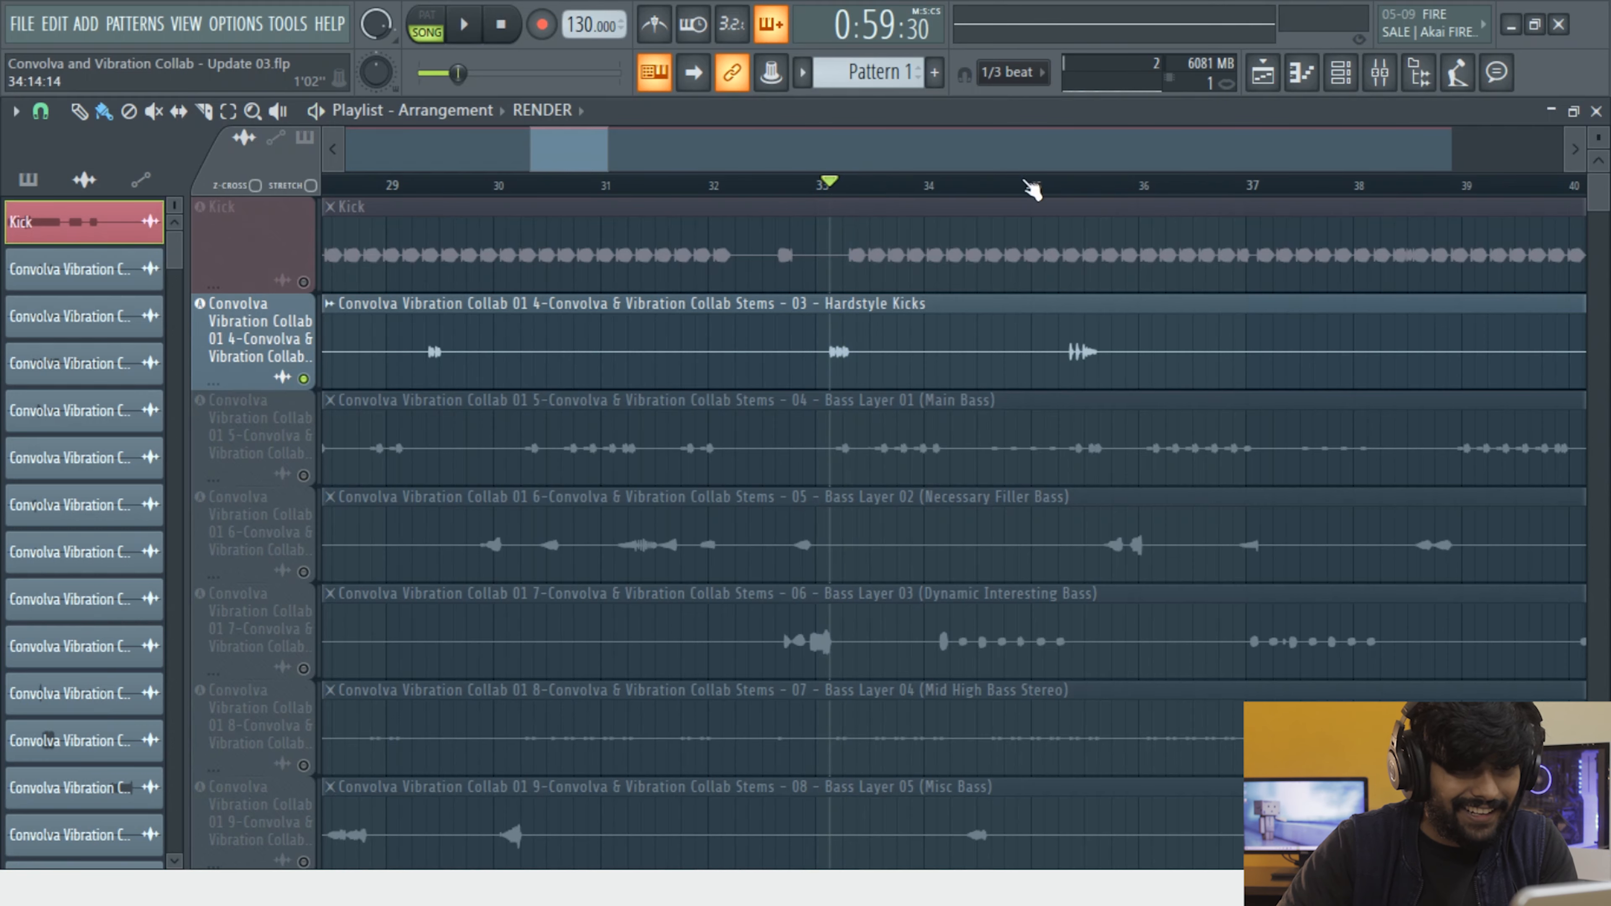
Play the soloed Hardstyle Kicks stem from its hits after bar 35
left_click(1072, 189)
scroll(1053, 295, "down", 4)
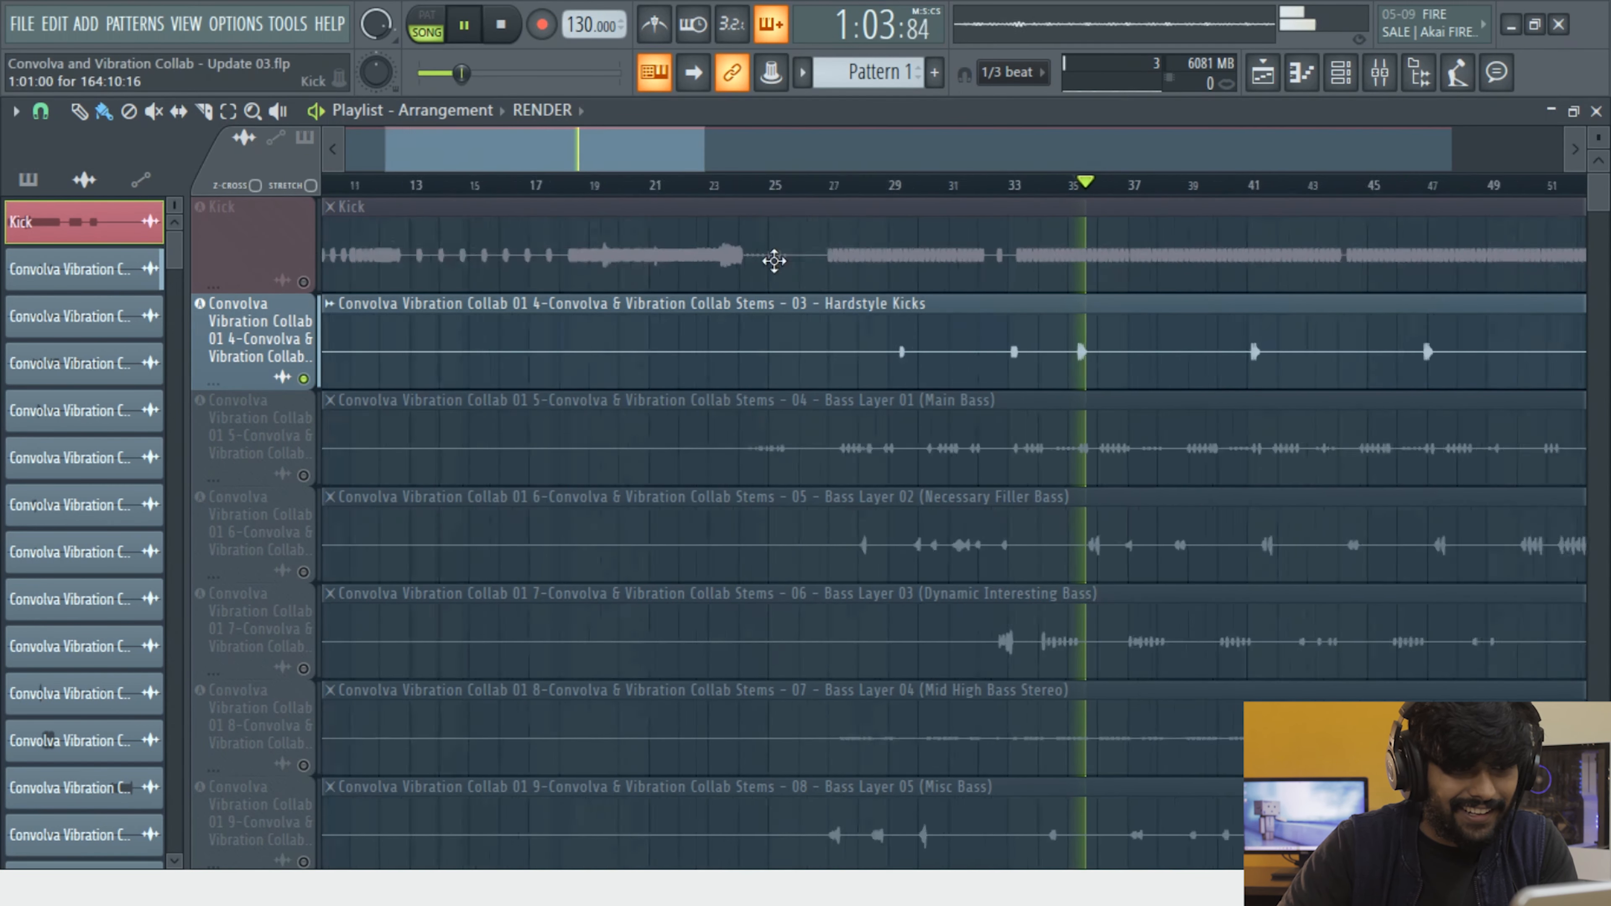
key("space")
Give the Hardstyle Kicks playlist track the same name and red colour as the Kick track above it
right_click(256, 199)
left_click(305, 213)
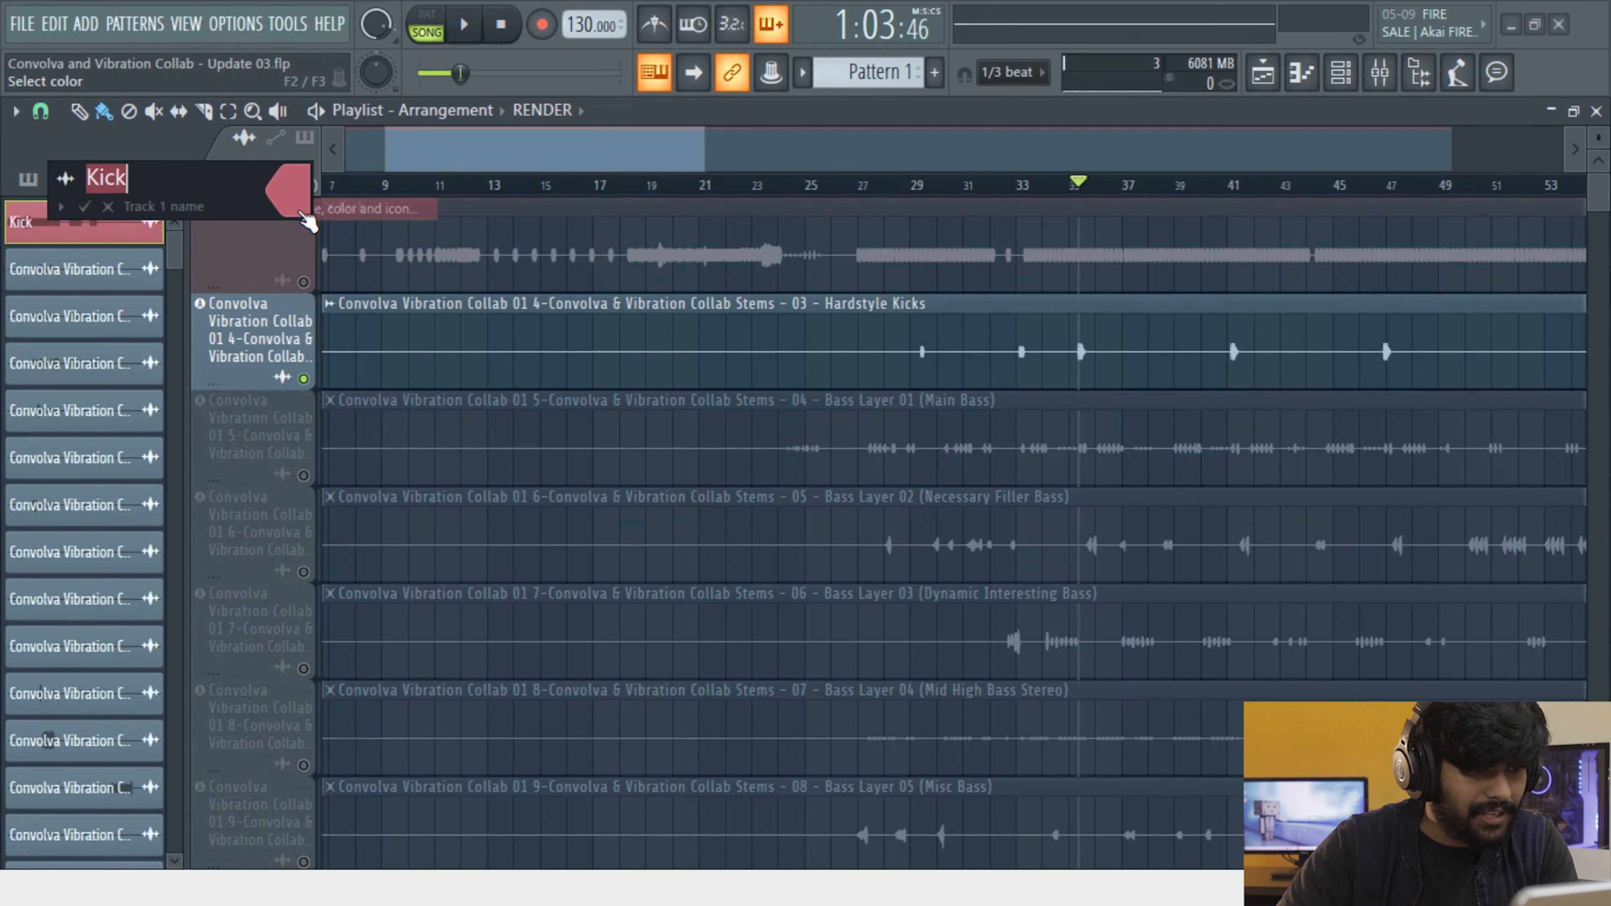
left_click(284, 239)
right_click(276, 320)
left_click(302, 309)
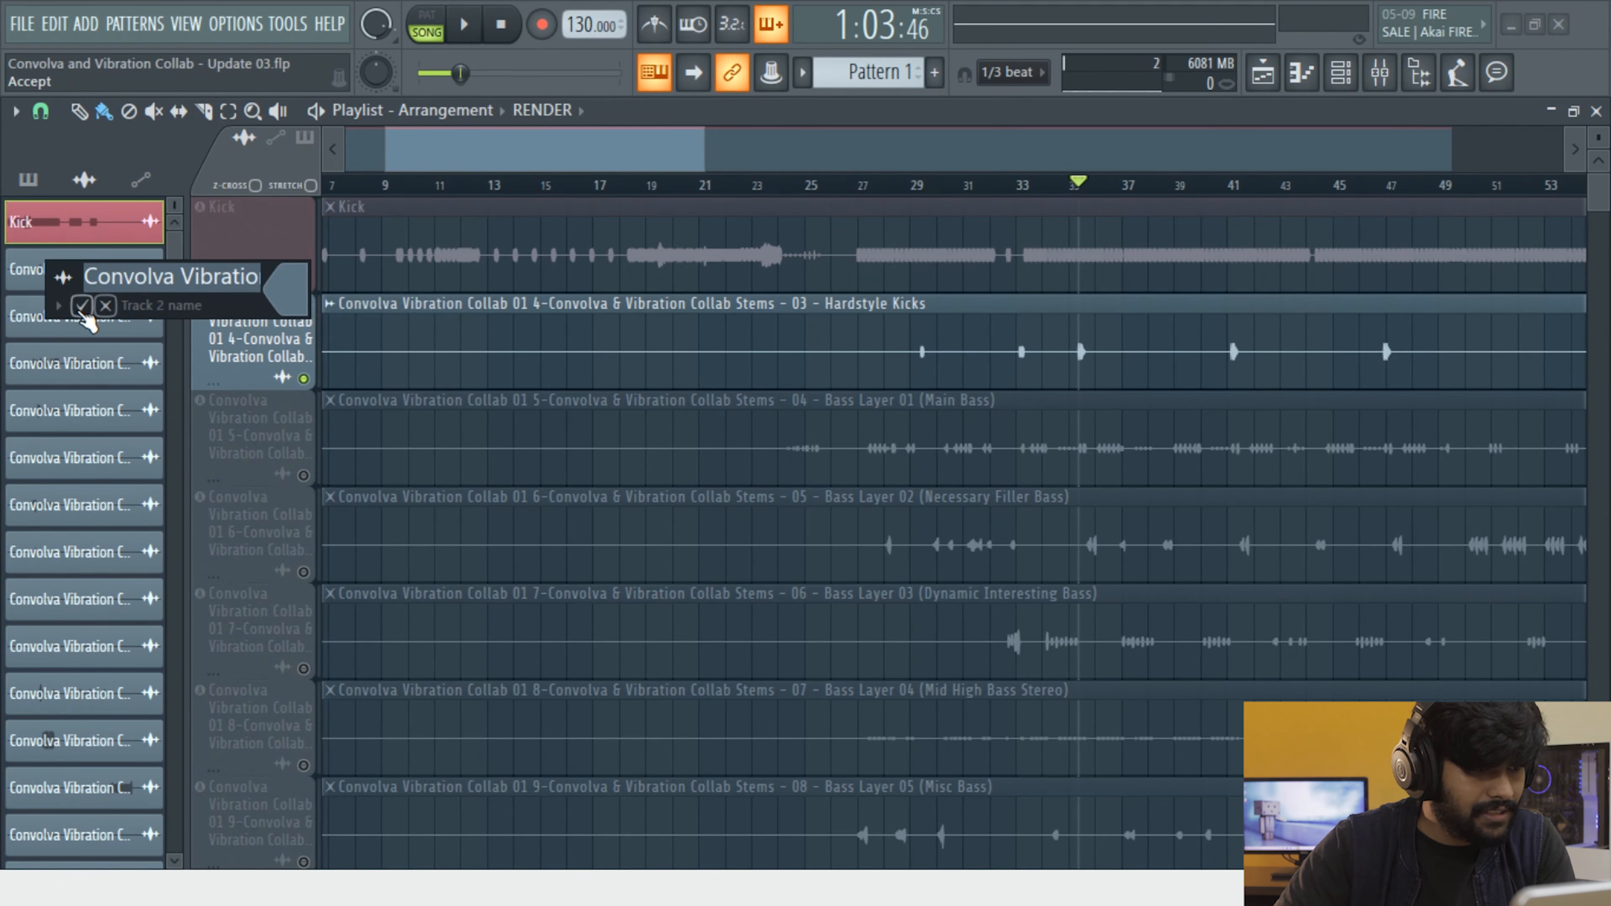
left_click(79, 306)
left_click(217, 347)
right_click(221, 298)
left_click(311, 306)
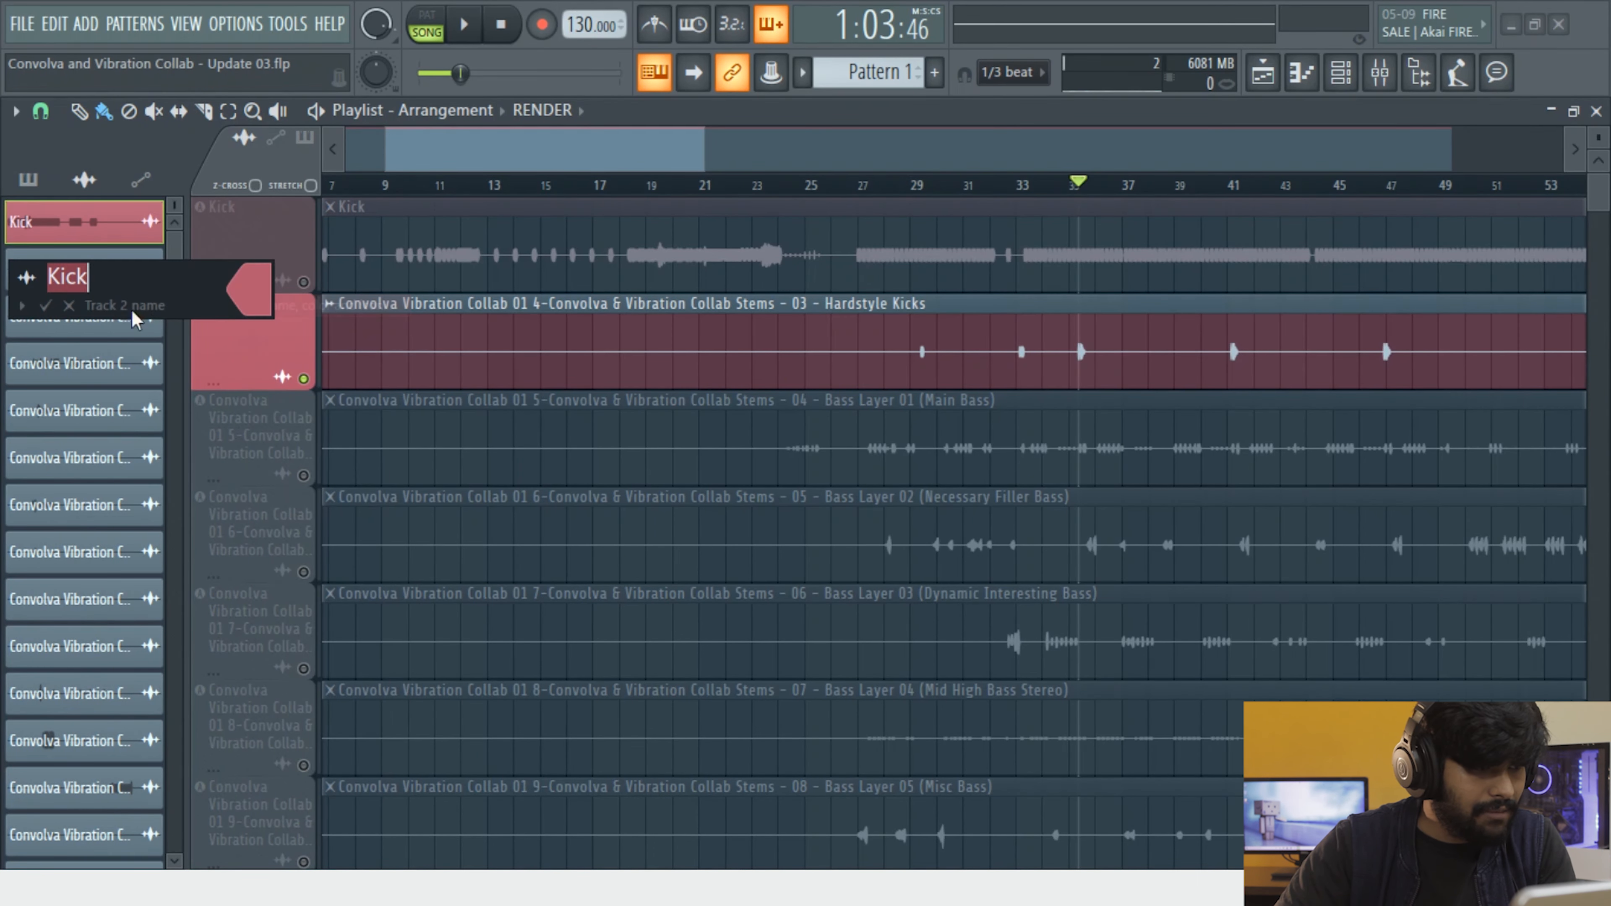
Rename the second playlist track as Hardstyle Kick
left_click(50, 278)
type("Hardstyle")
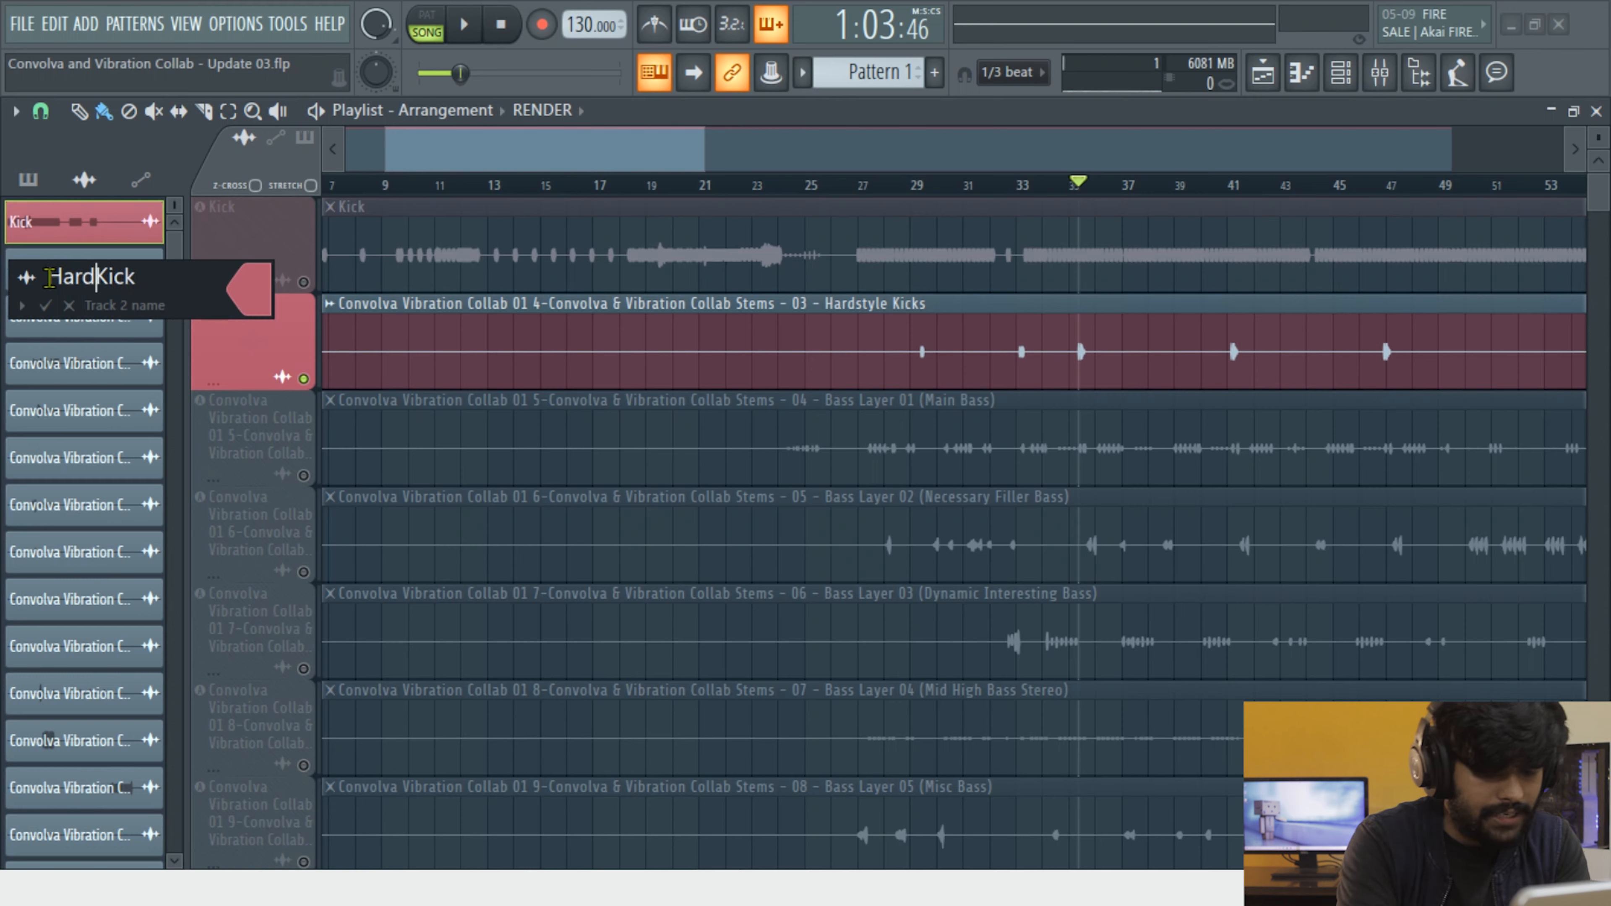
key("Return")
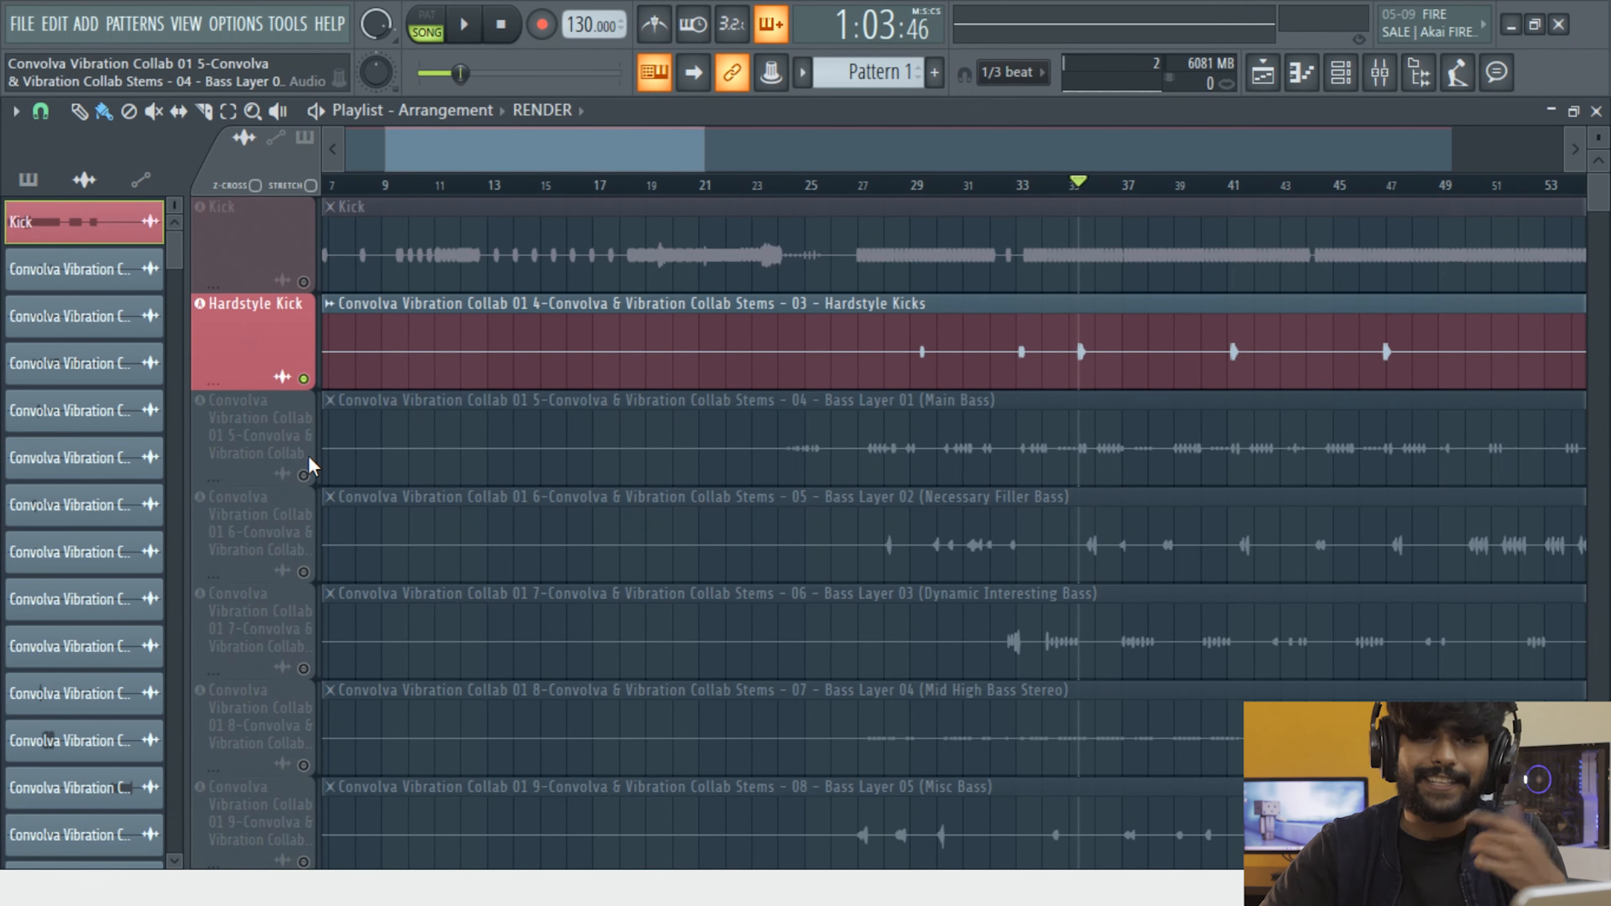
Open the name and colour editor of the Hardstyle Kicks audio clip along with its preset names
scroll(479, 366, "down", 1)
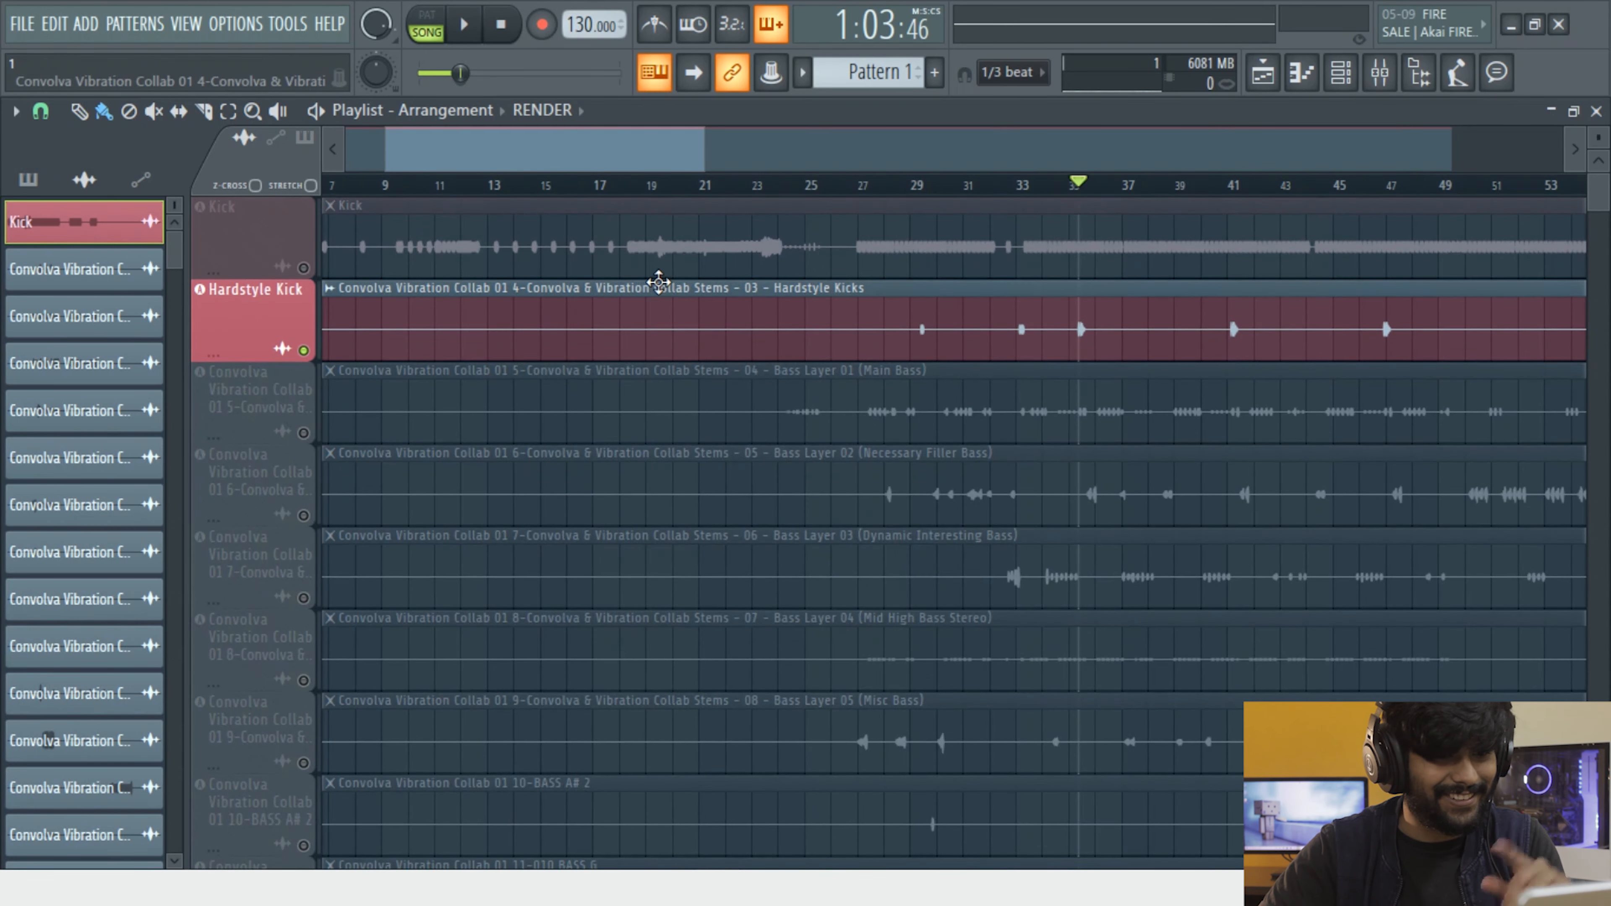
left_click(330, 287)
left_click(427, 398)
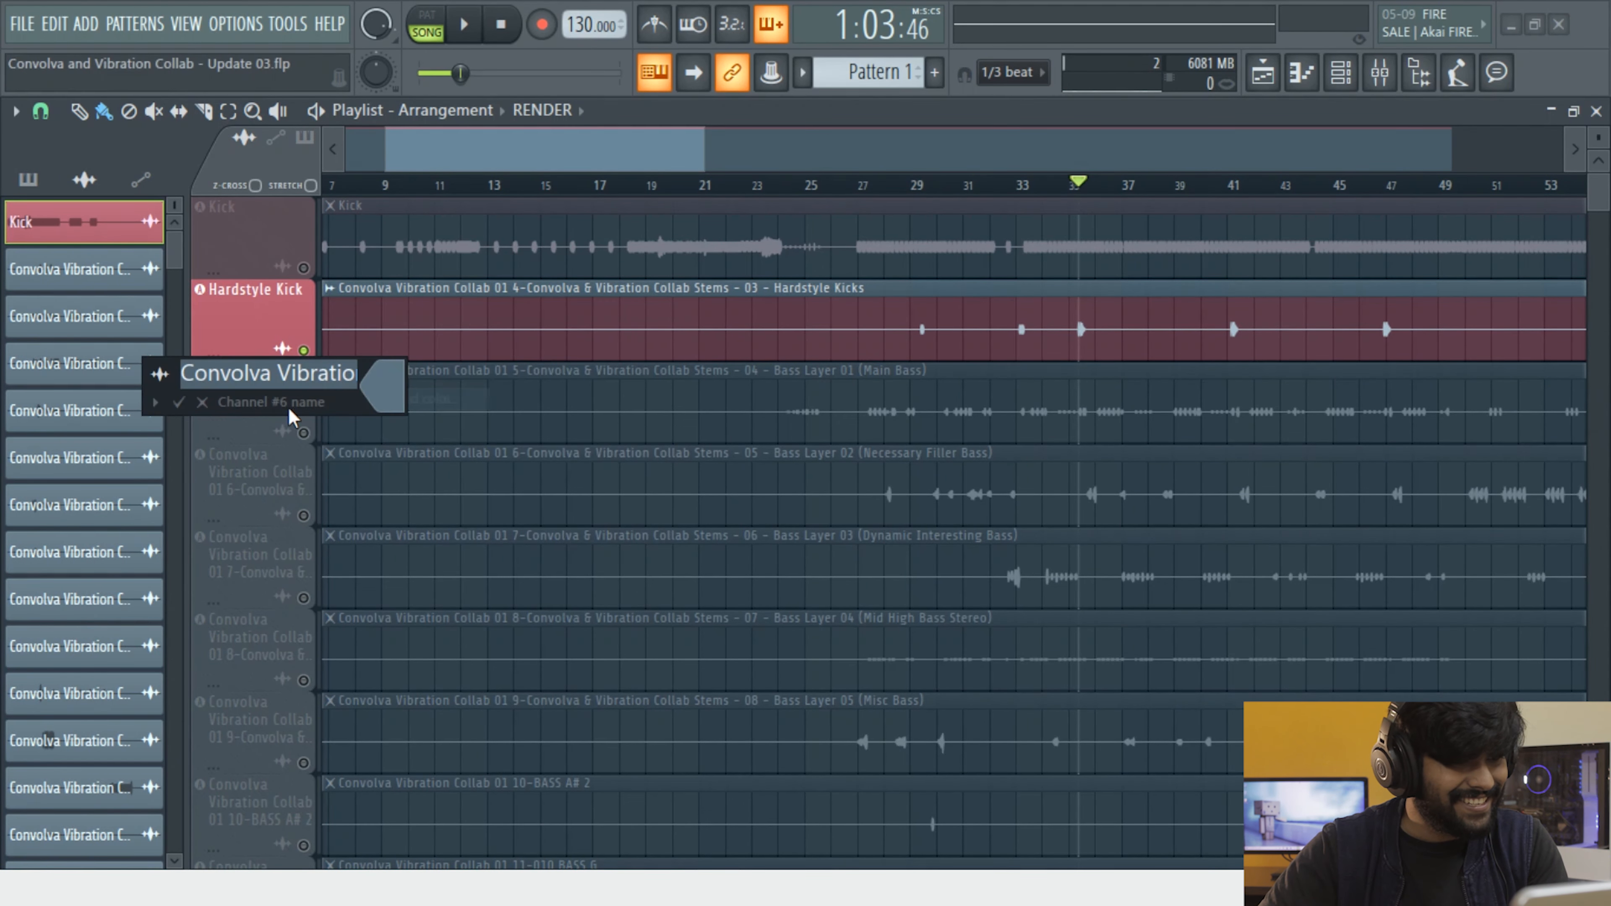
left_click(155, 401)
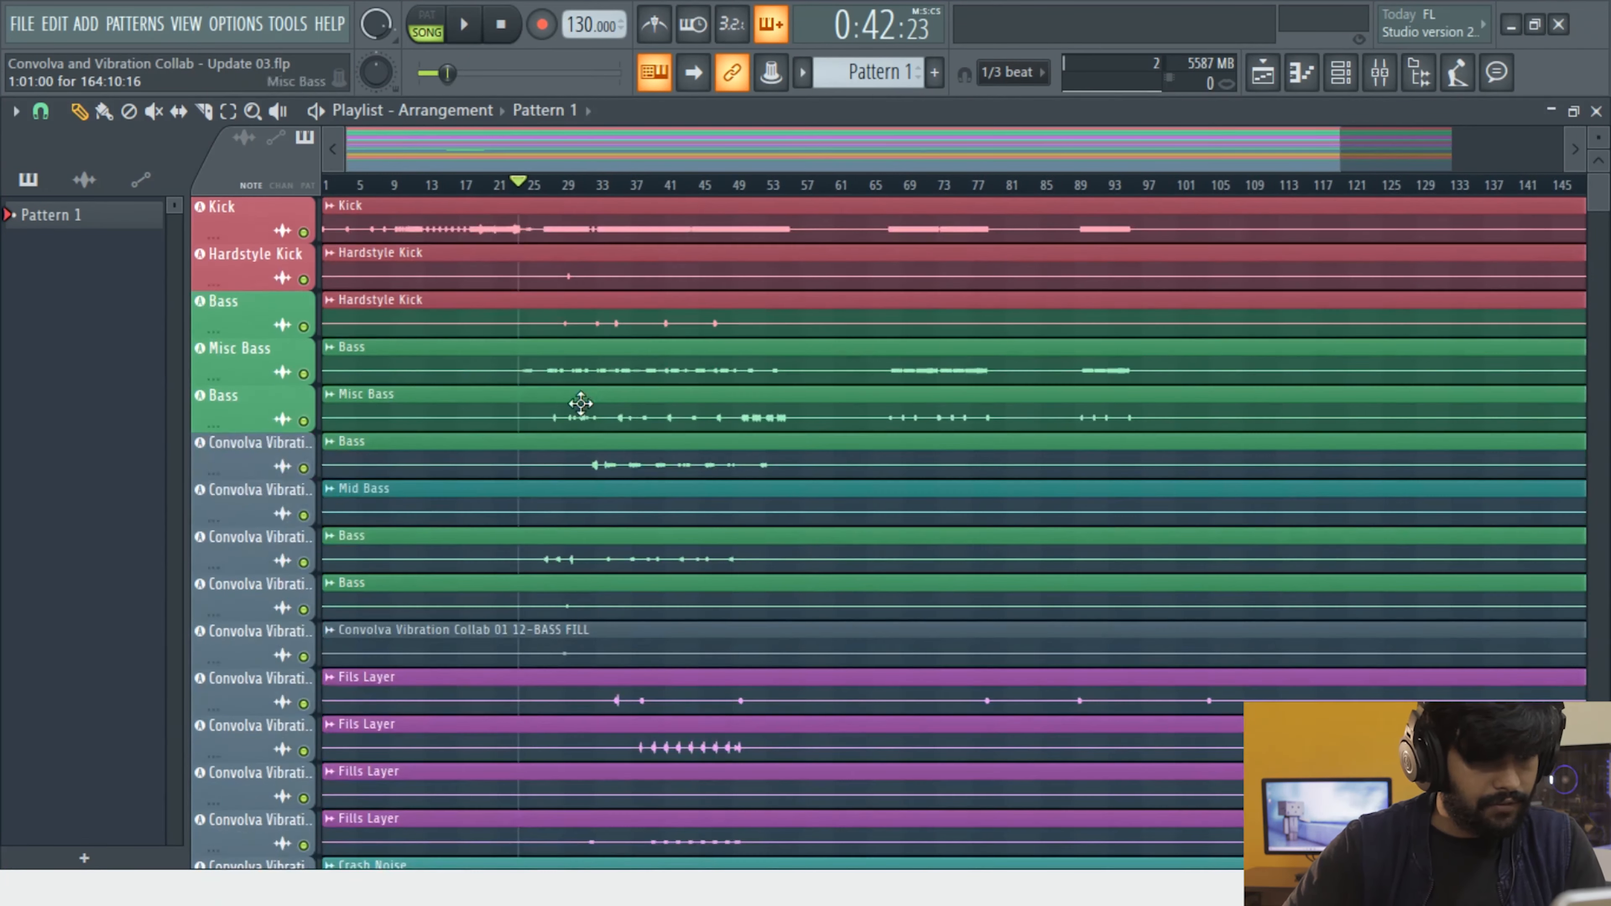
Look over the renamed and coloured clips and tracks throughout the playlist
scroll(918, 464, "down", 3)
scroll(381, 250, "down", 8)
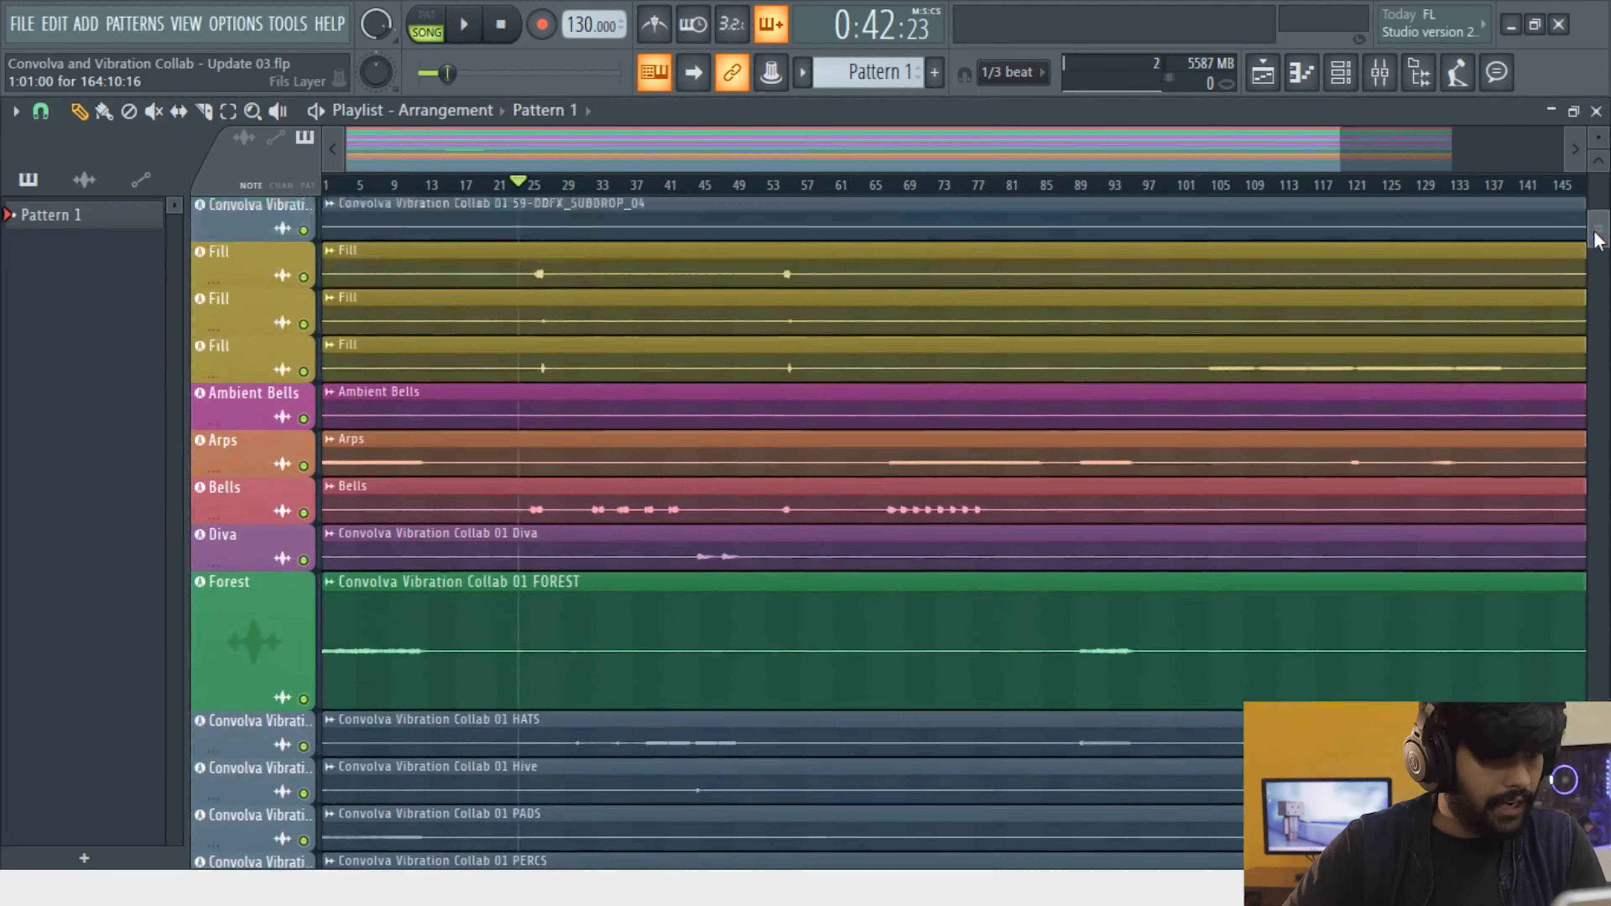
scroll(381, 250, "up", 15)
scroll(496, 295, "down", 8)
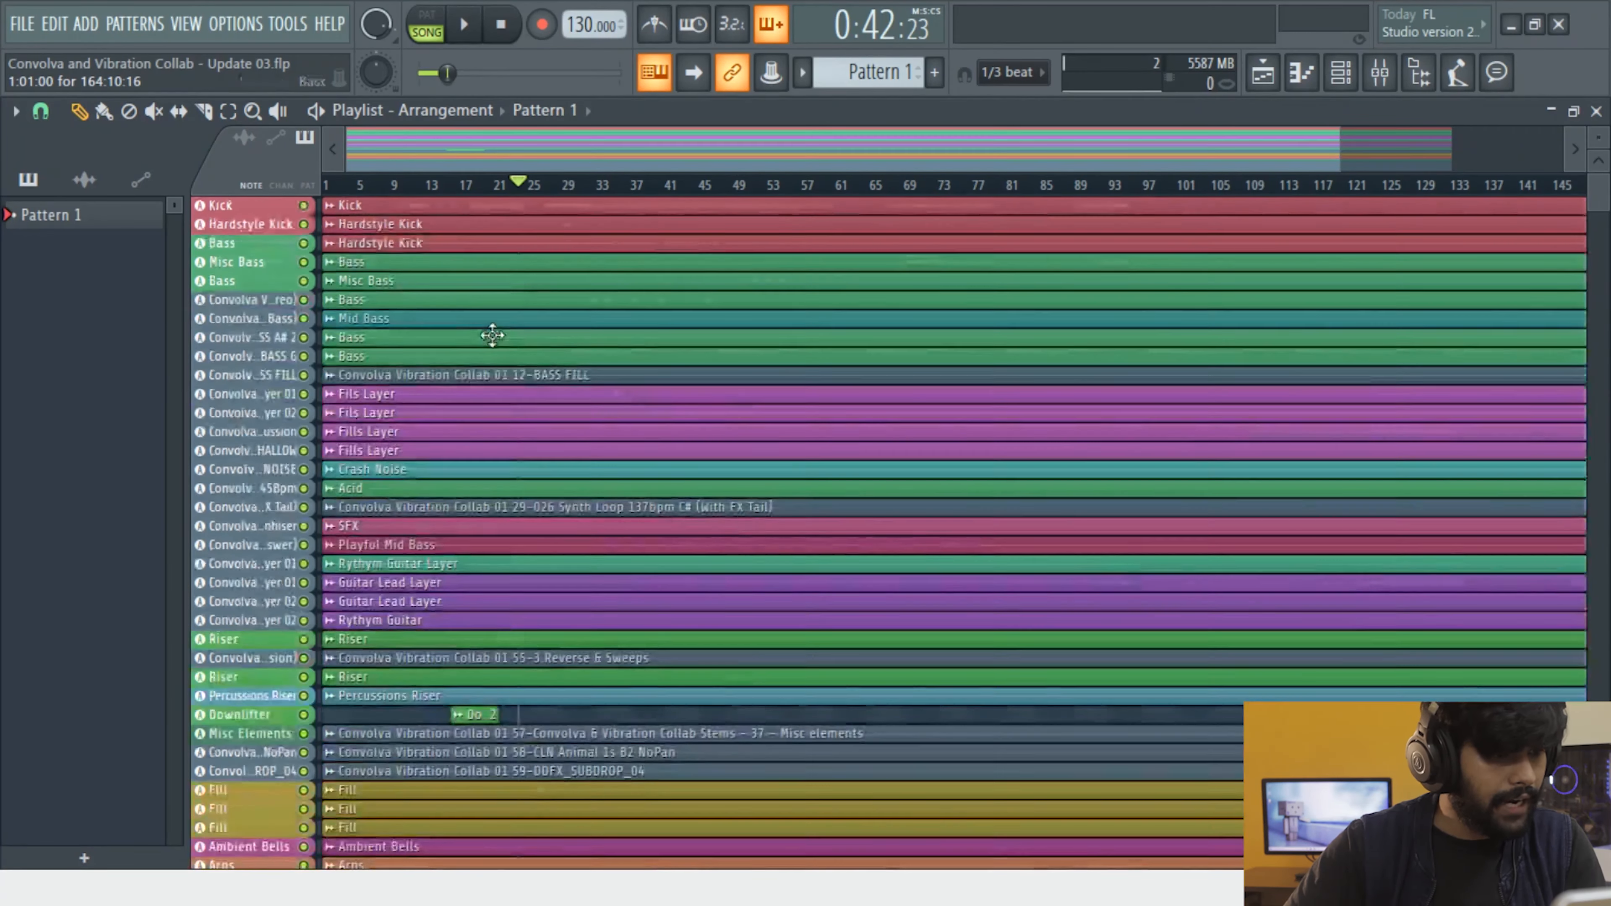
scroll(746, 466, "down", 2)
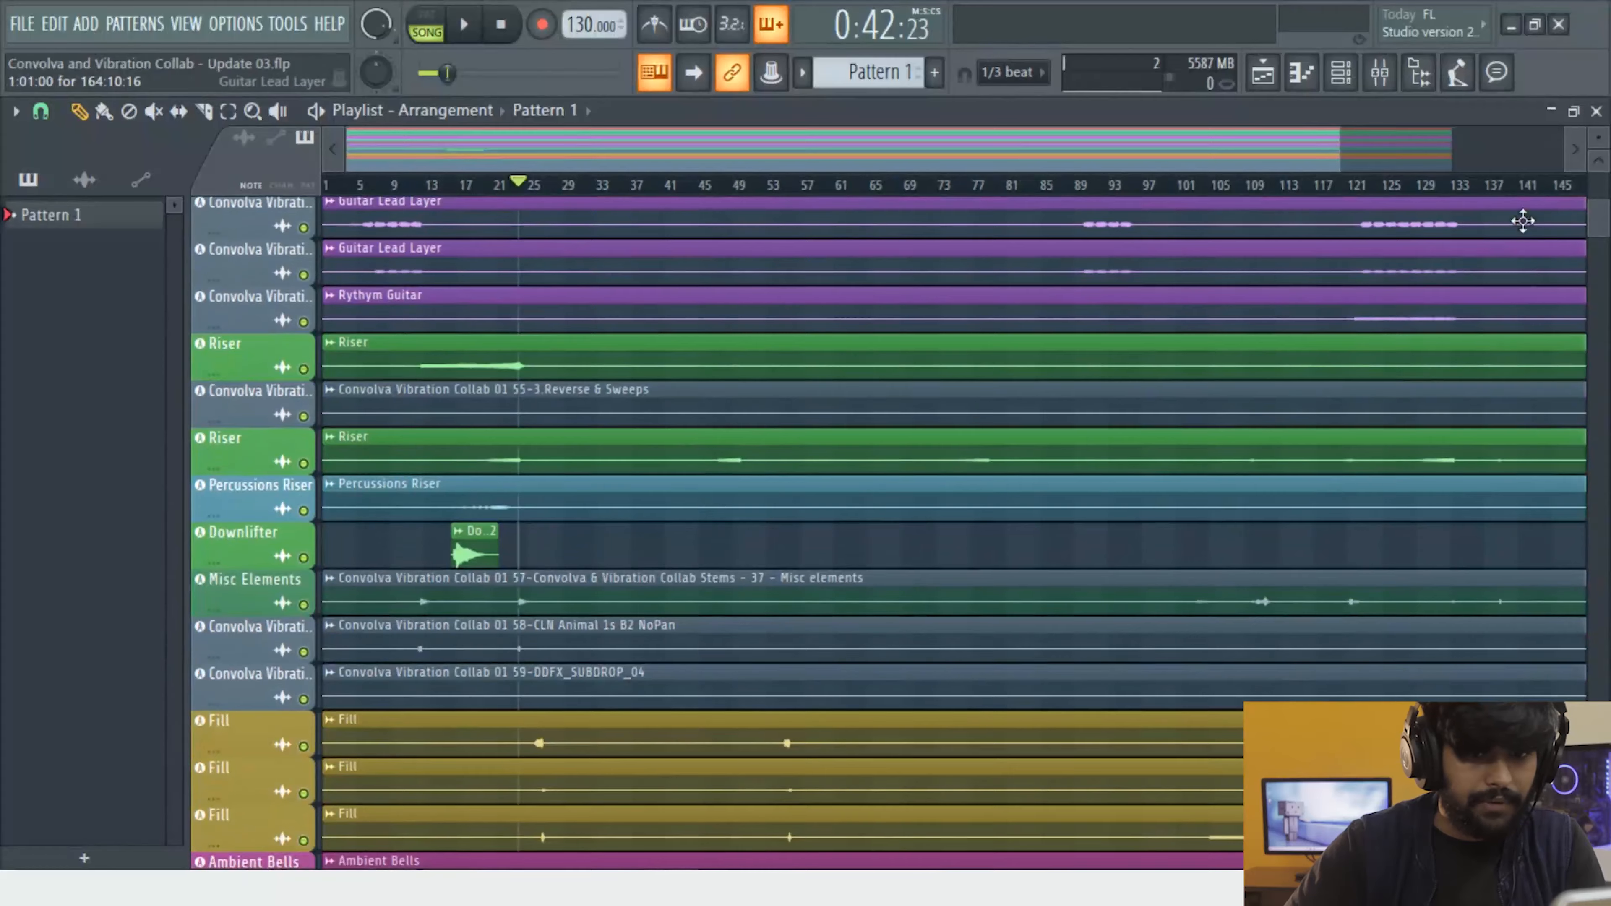
mouse_move(1602, 213)
left_mouse_down()
mouse_move(1604, 184)
mouse_move(1607, 249)
mouse_move(1608, 210)
mouse_move(1607, 226)
left_mouse_up()
Open the Downlifter #2 clip's channel settings and reset its quick fade out to zero
left_click_drag(664, 527, 373, 363)
scroll(672, 495, "up", 3)
double_click(833, 511)
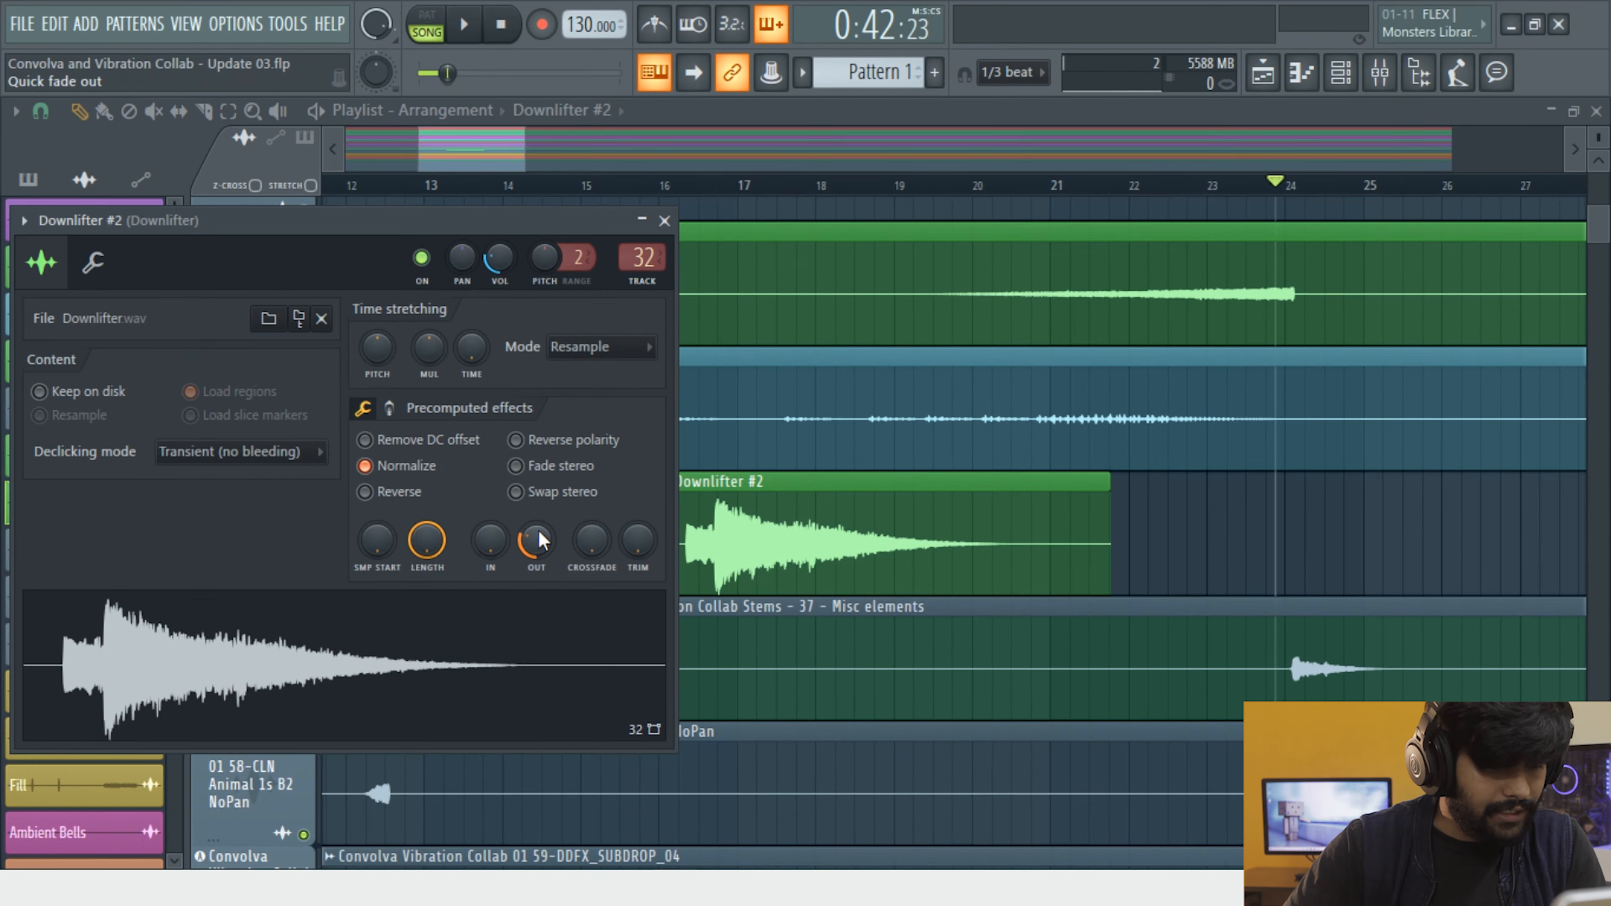
scroll(672, 575, "down", 3)
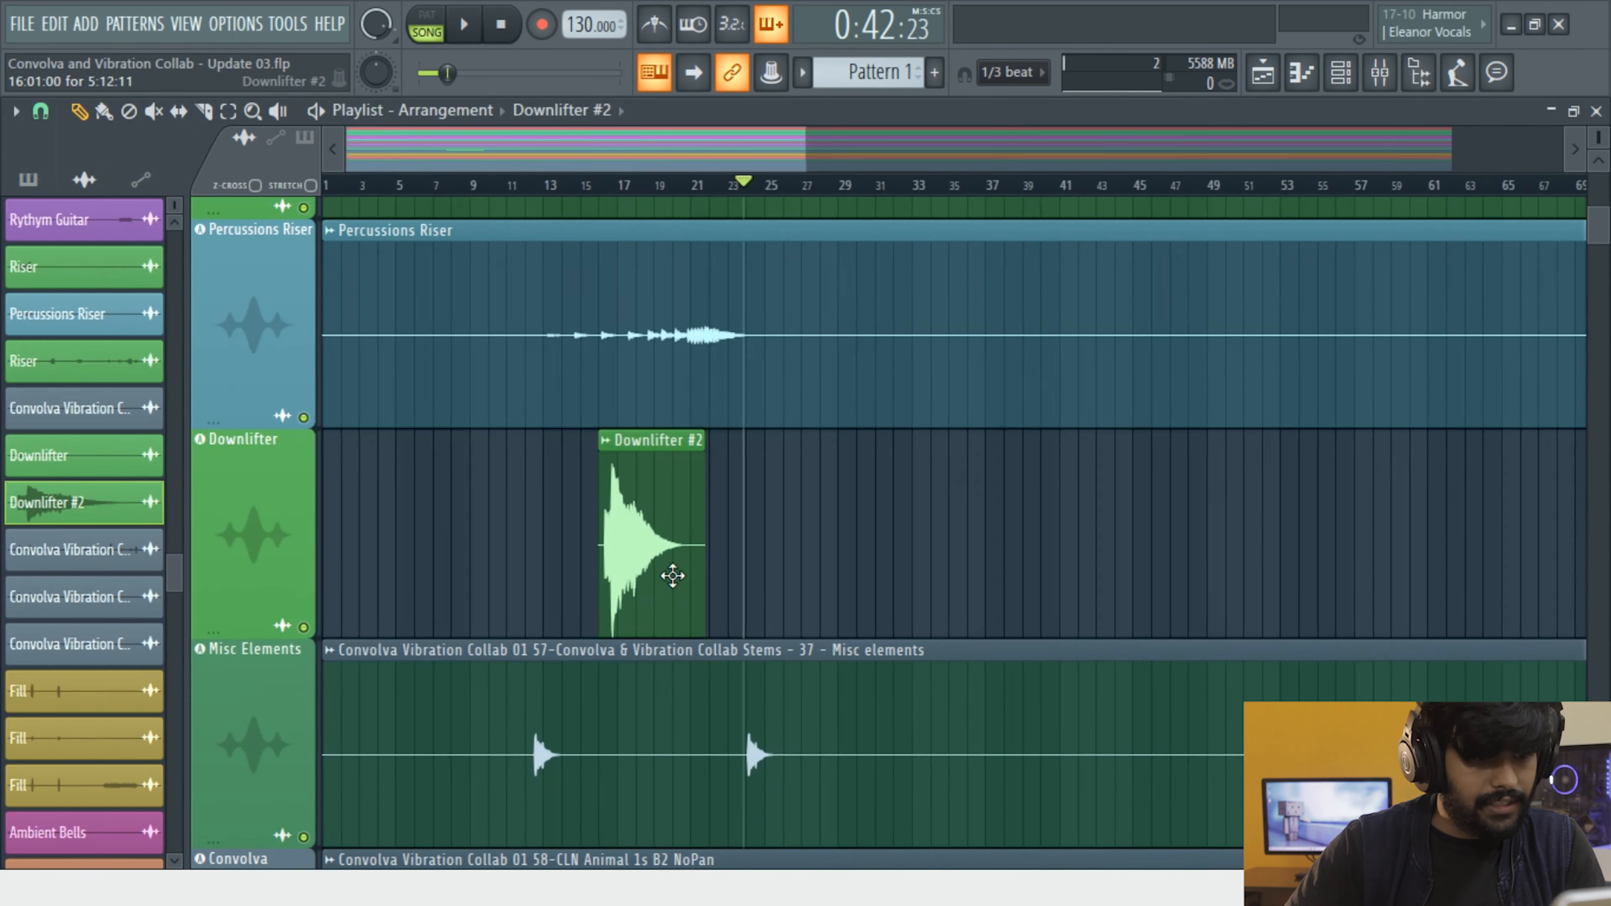
scroll(626, 540, "down", 3)
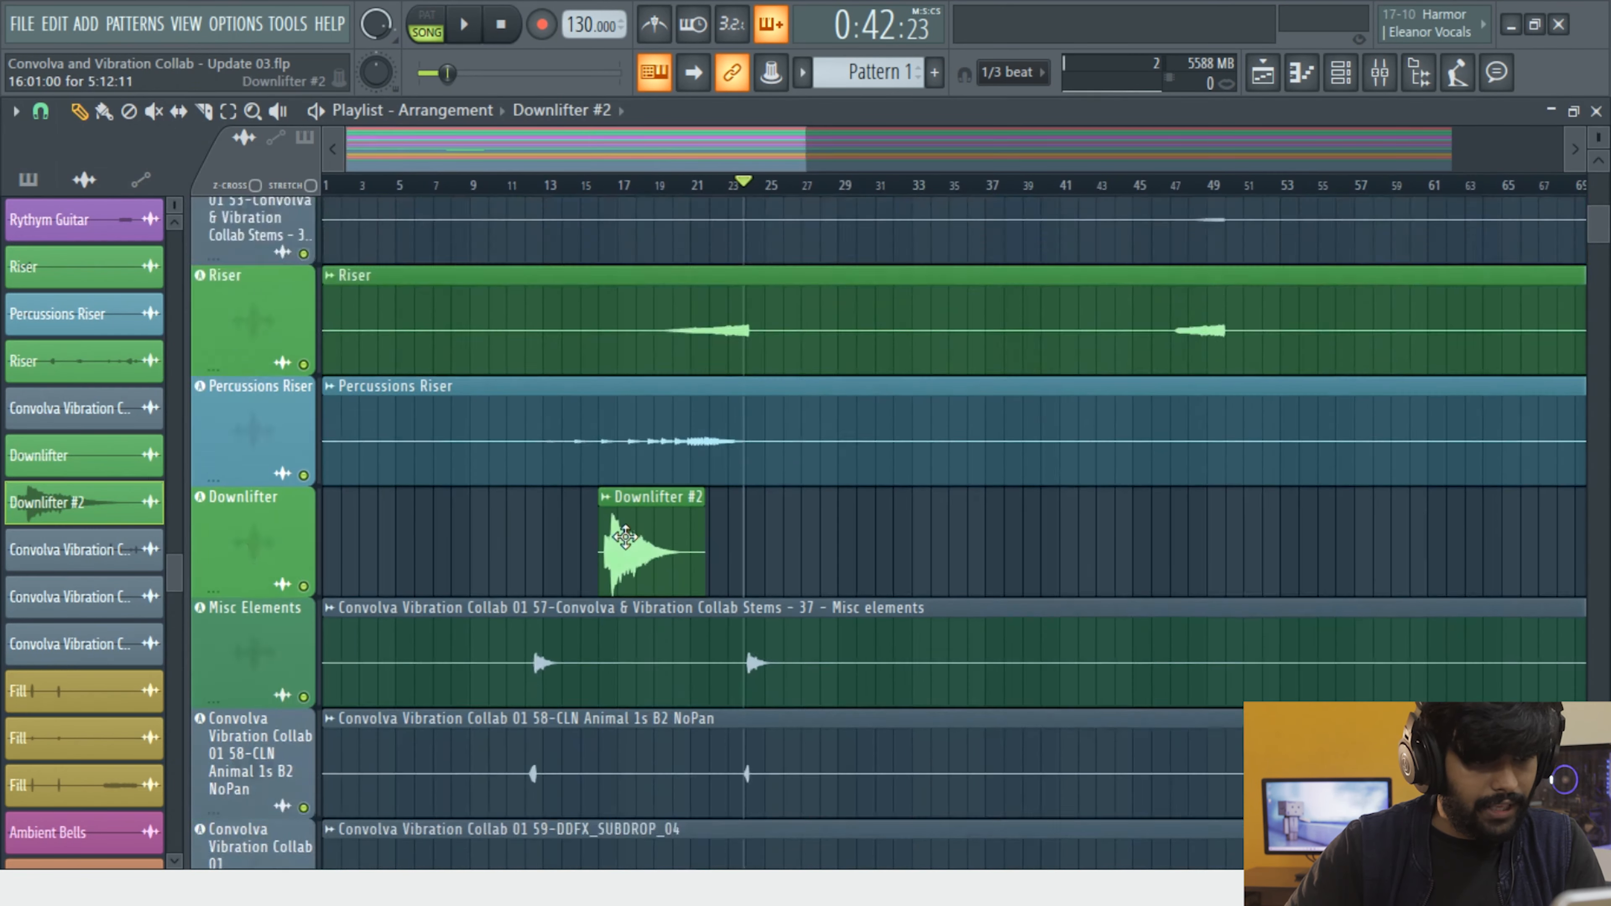
scroll(620, 518, "up", 6)
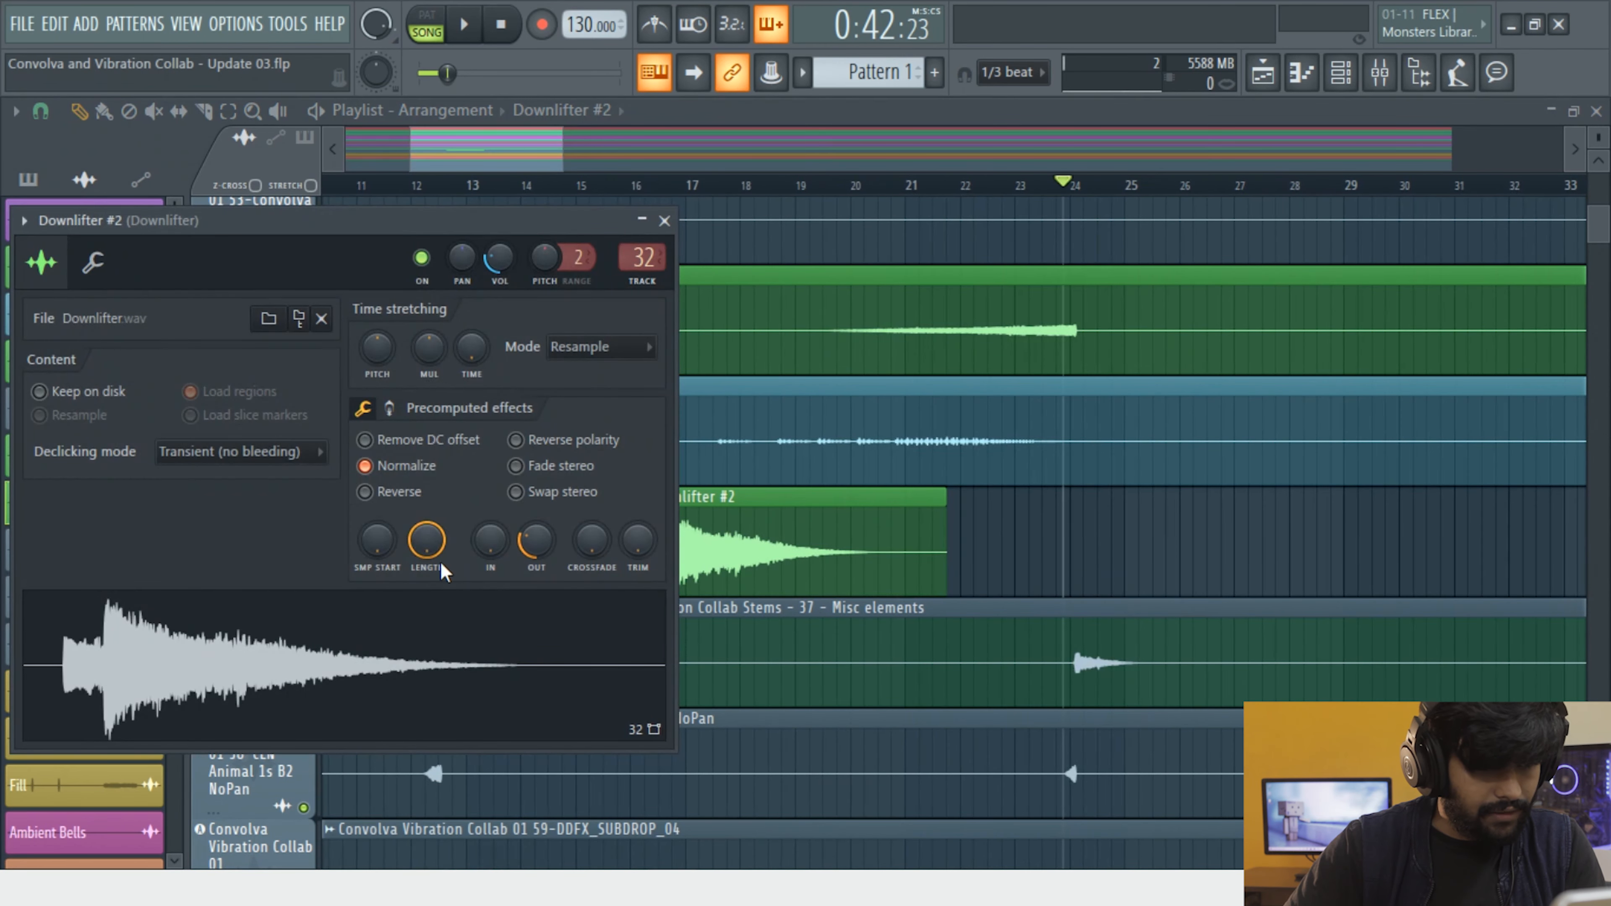
left_click_drag(536, 541, 529, 541)
Solo the Downlifter track and play the tail of the Downlifter #2 clip just before bar 21
scroll(868, 569, "up", 8)
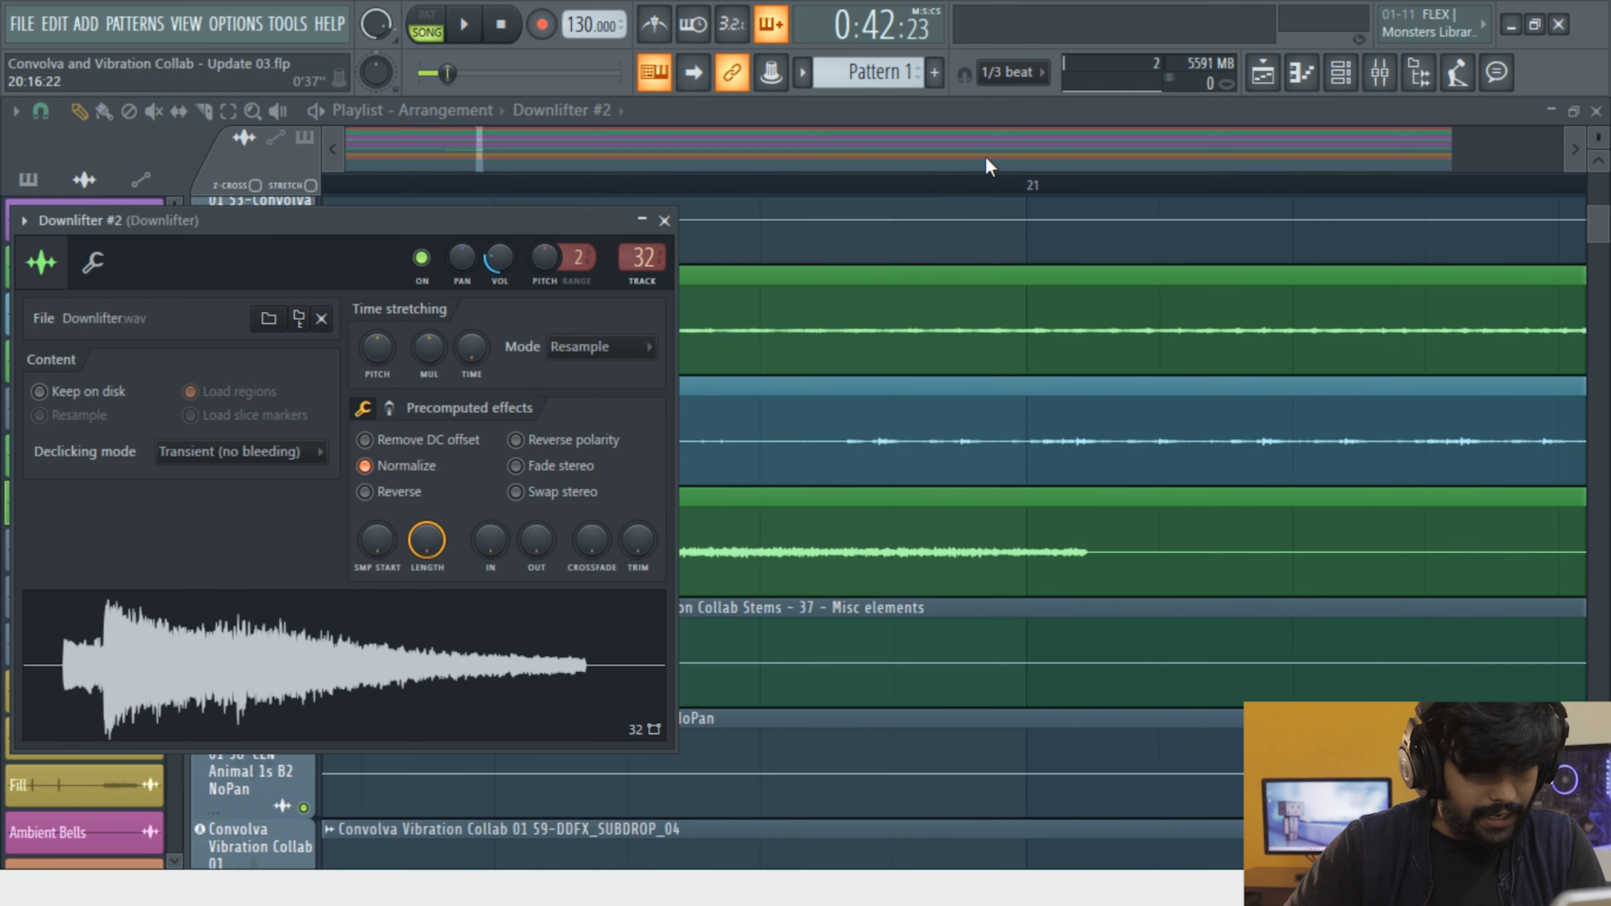
left_click(986, 185)
right_click(303, 587)
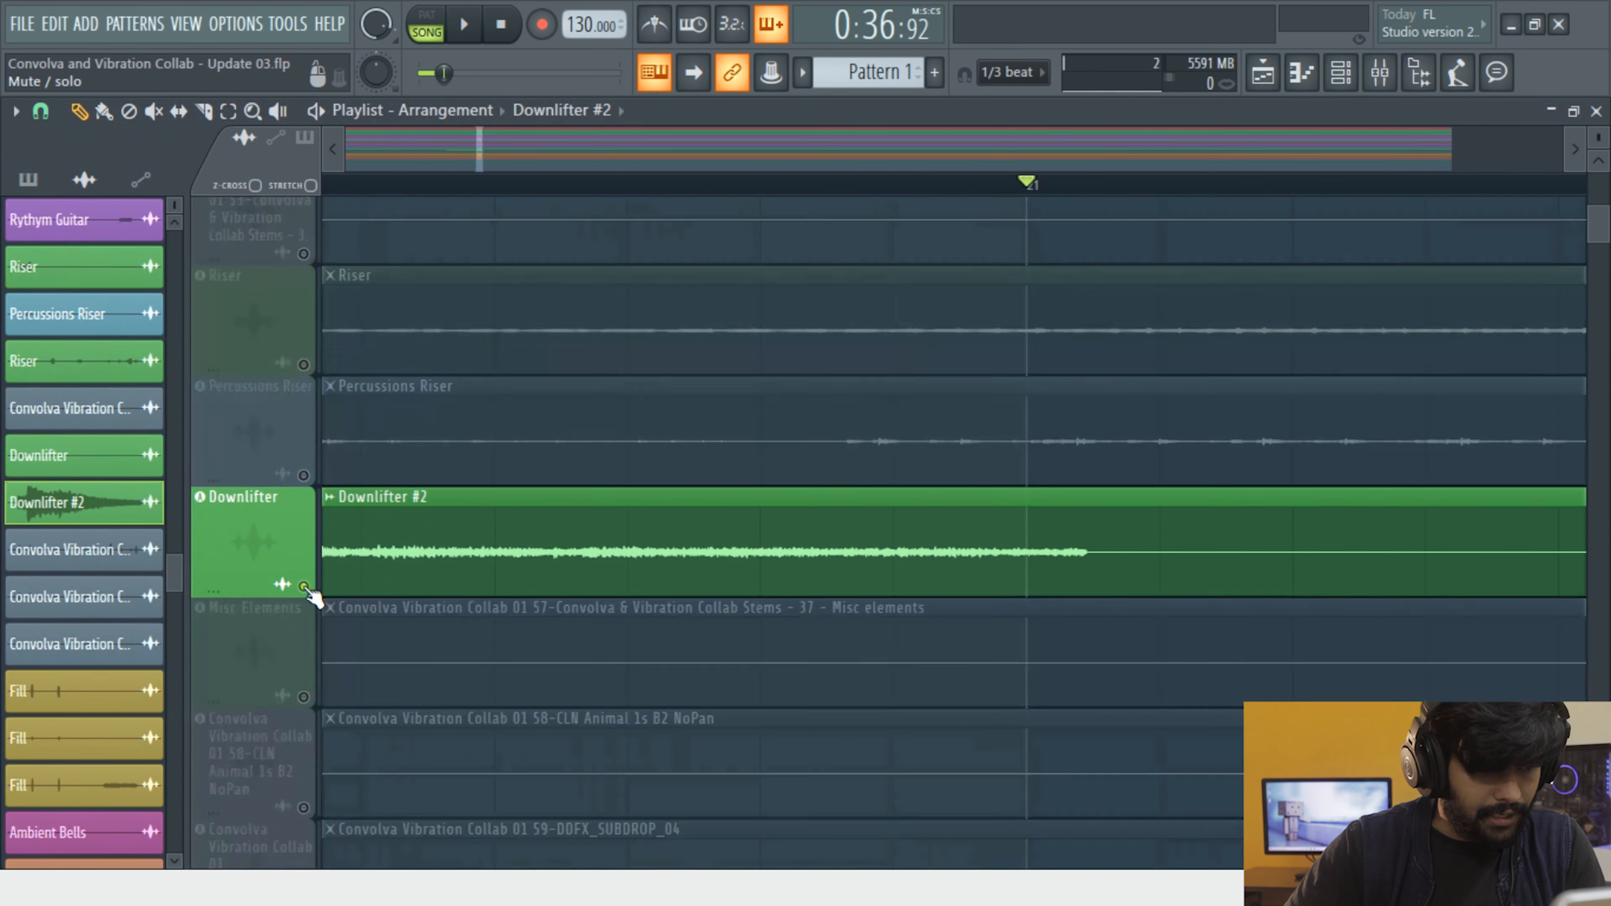
left_click(593, 185)
key("space")
key("space")
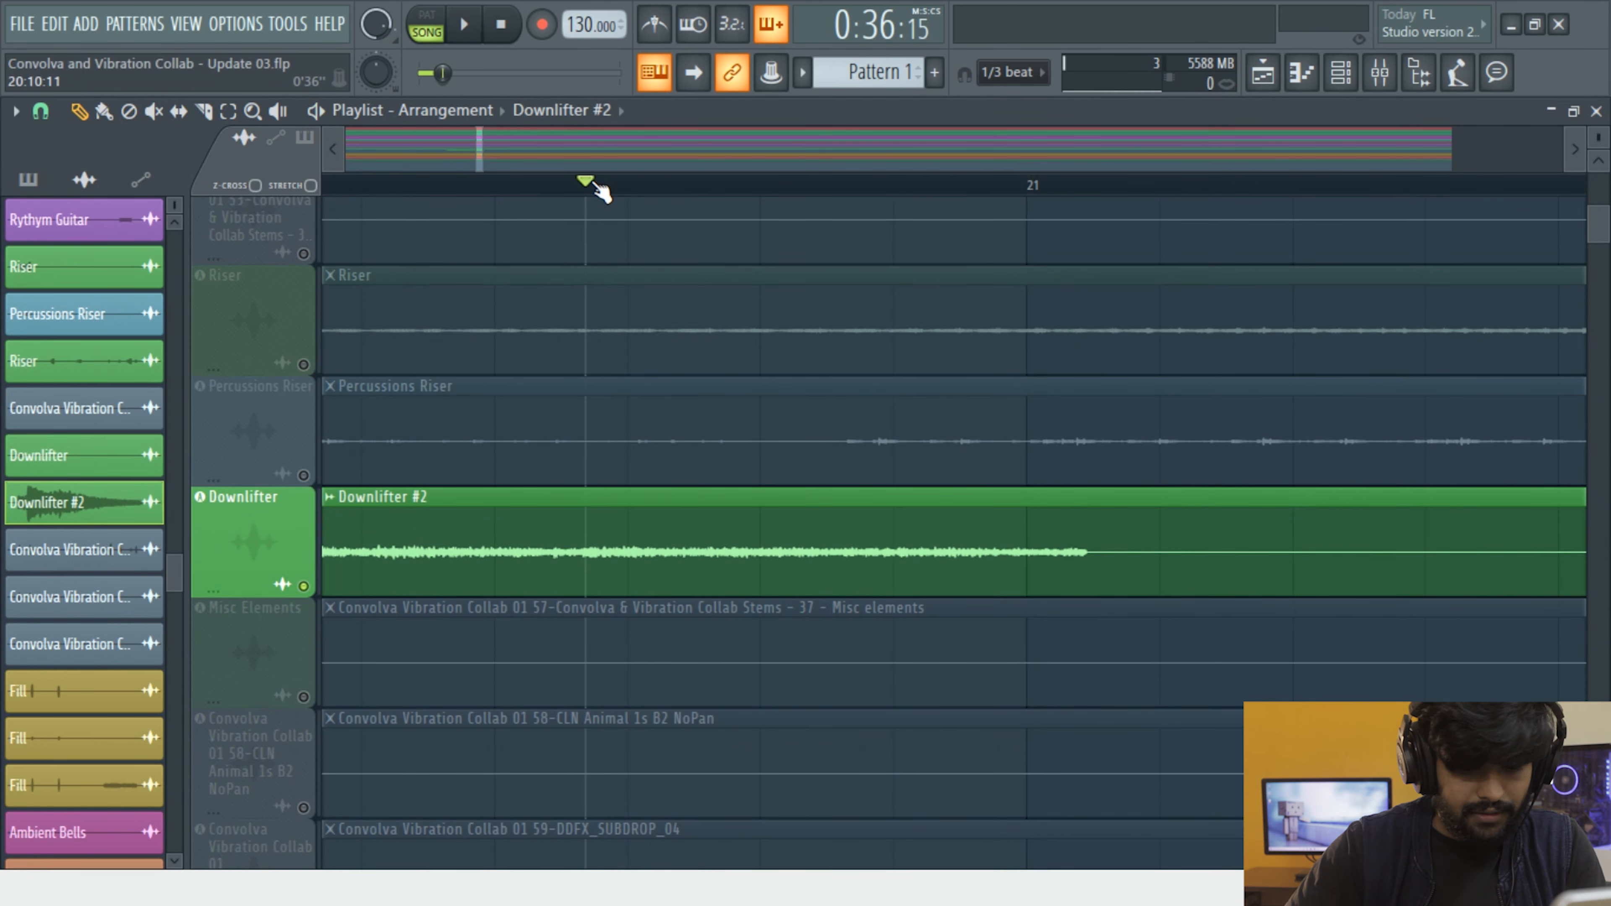
key("space")
key("space")
key("space")
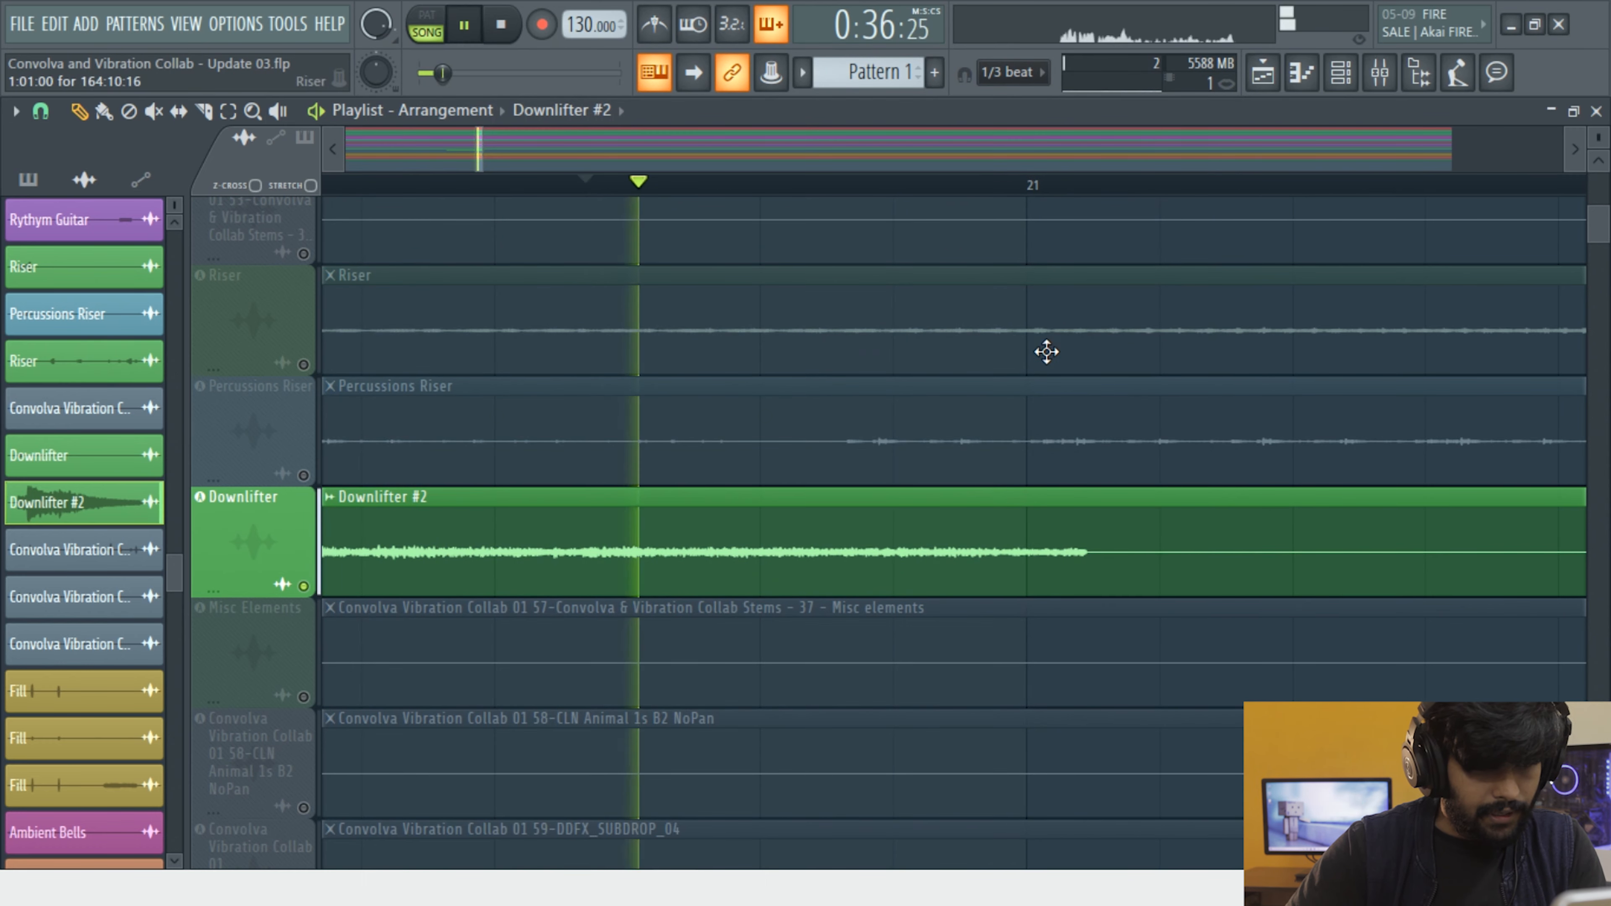
key("space")
Apply a quick fade out to the Downlifter #2 sample so its tail ends smoothly, and unsolo the Downlifter track
double_click(672, 543)
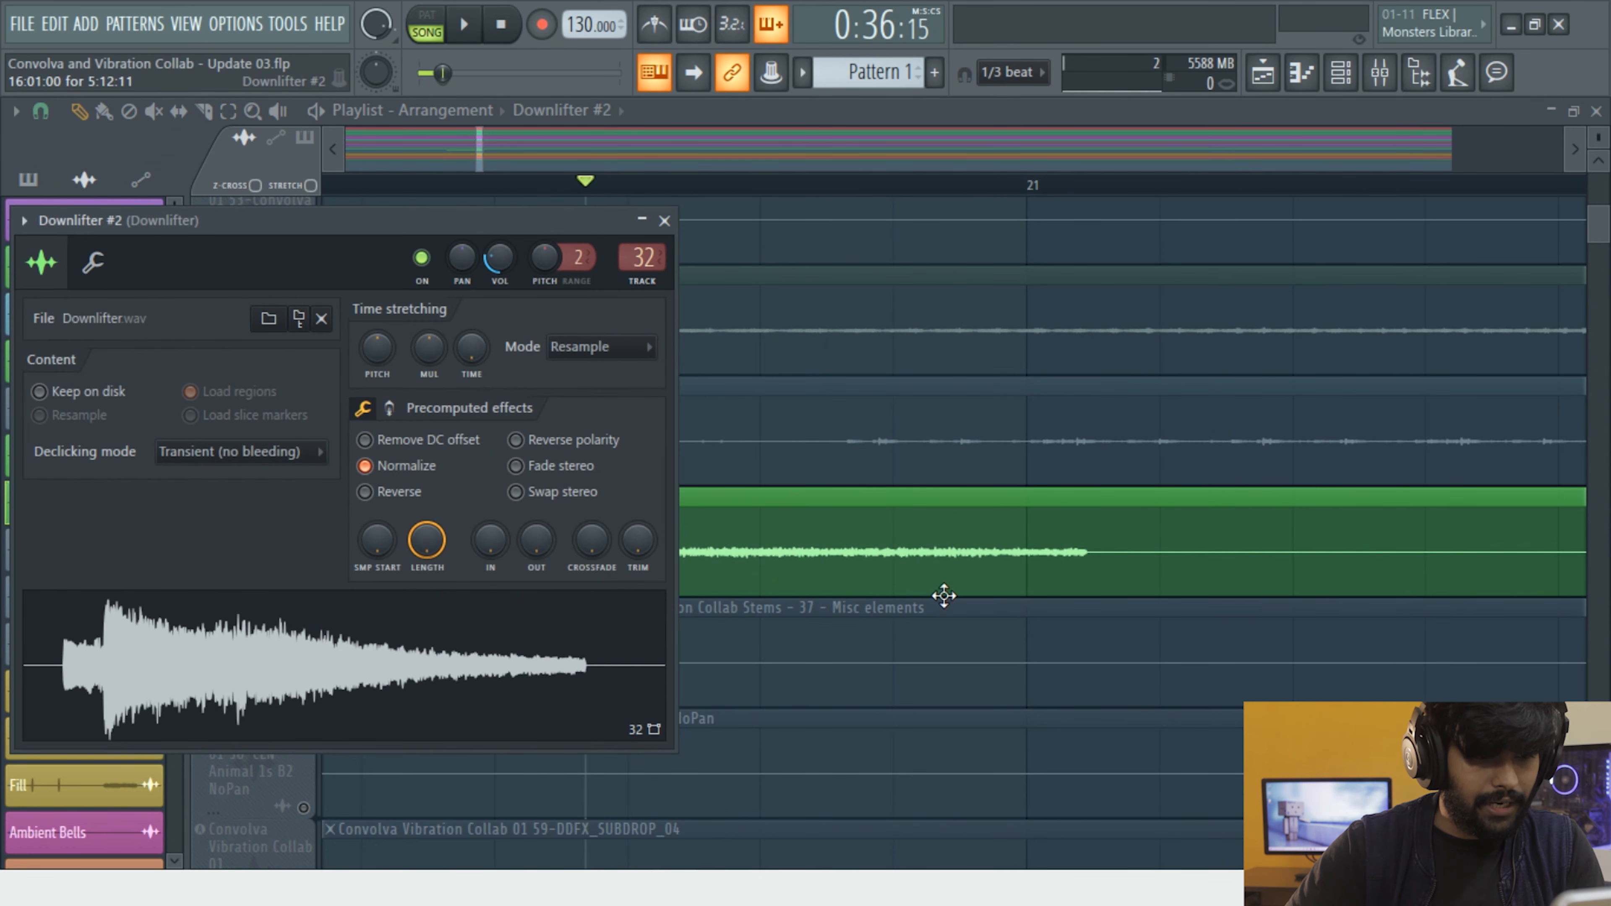
scroll(983, 552, "down", 8)
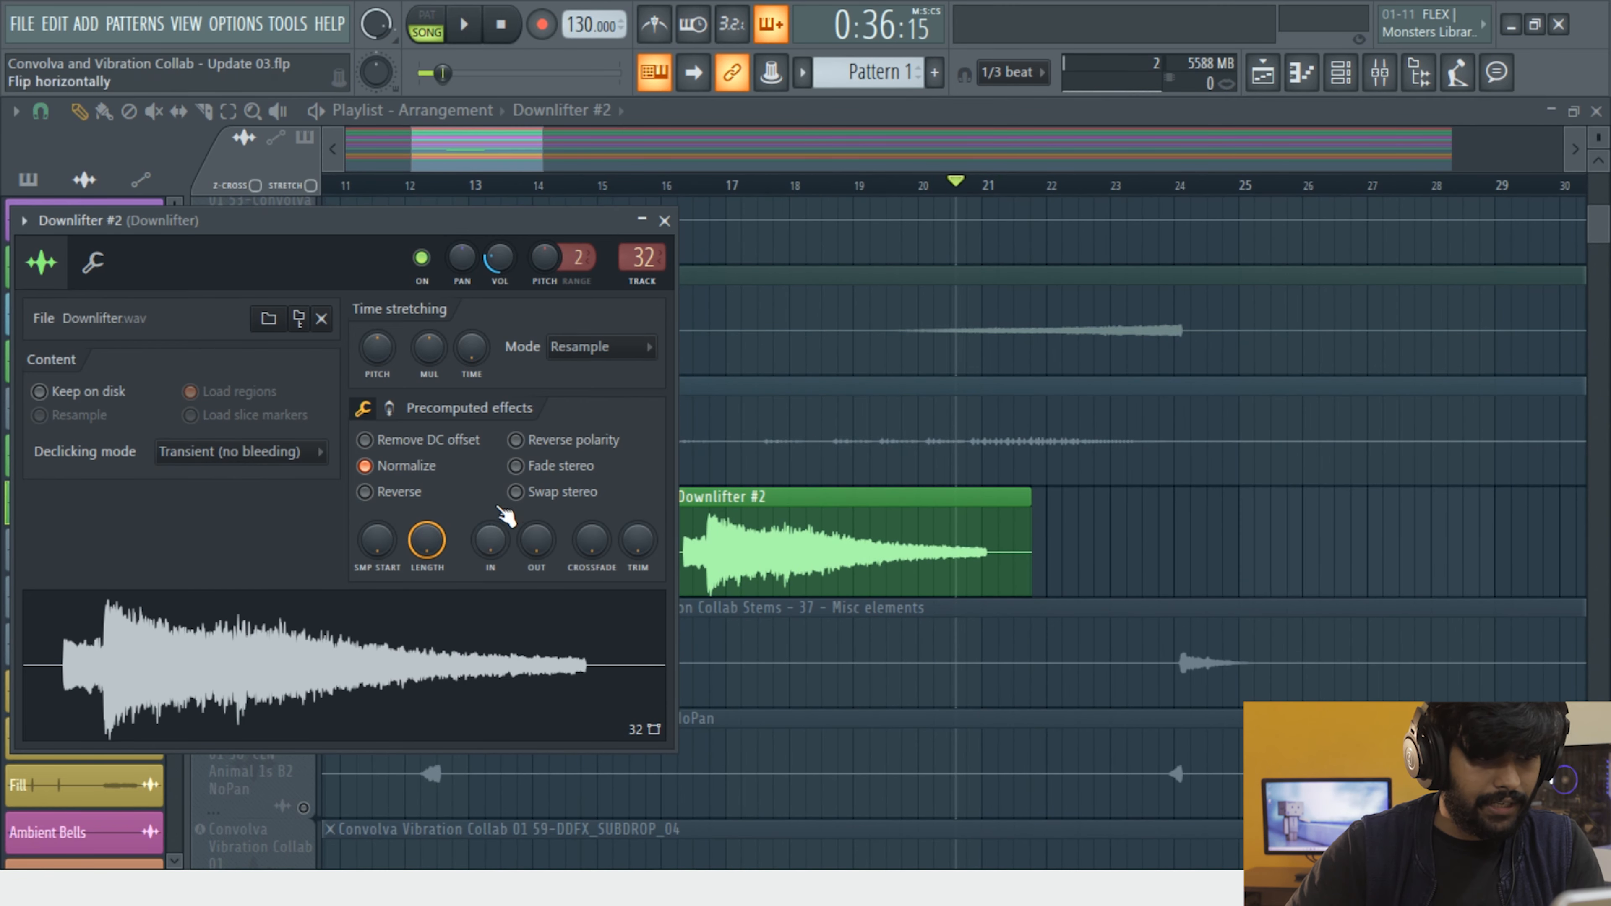
left_click_drag(536, 539, 537, 502)
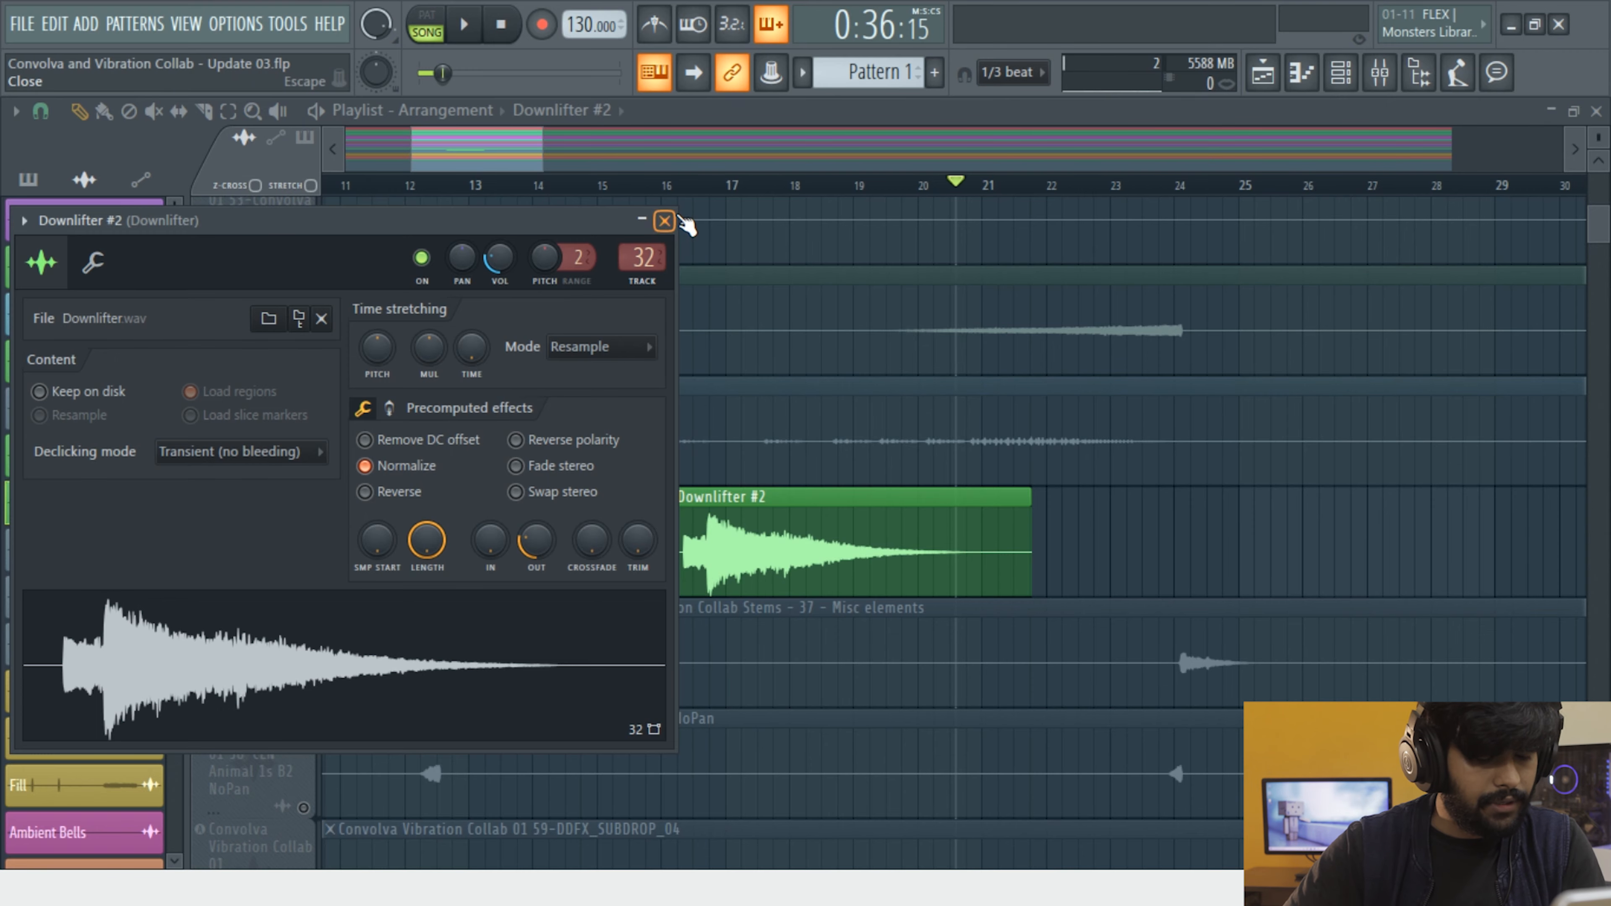
left_click(666, 220)
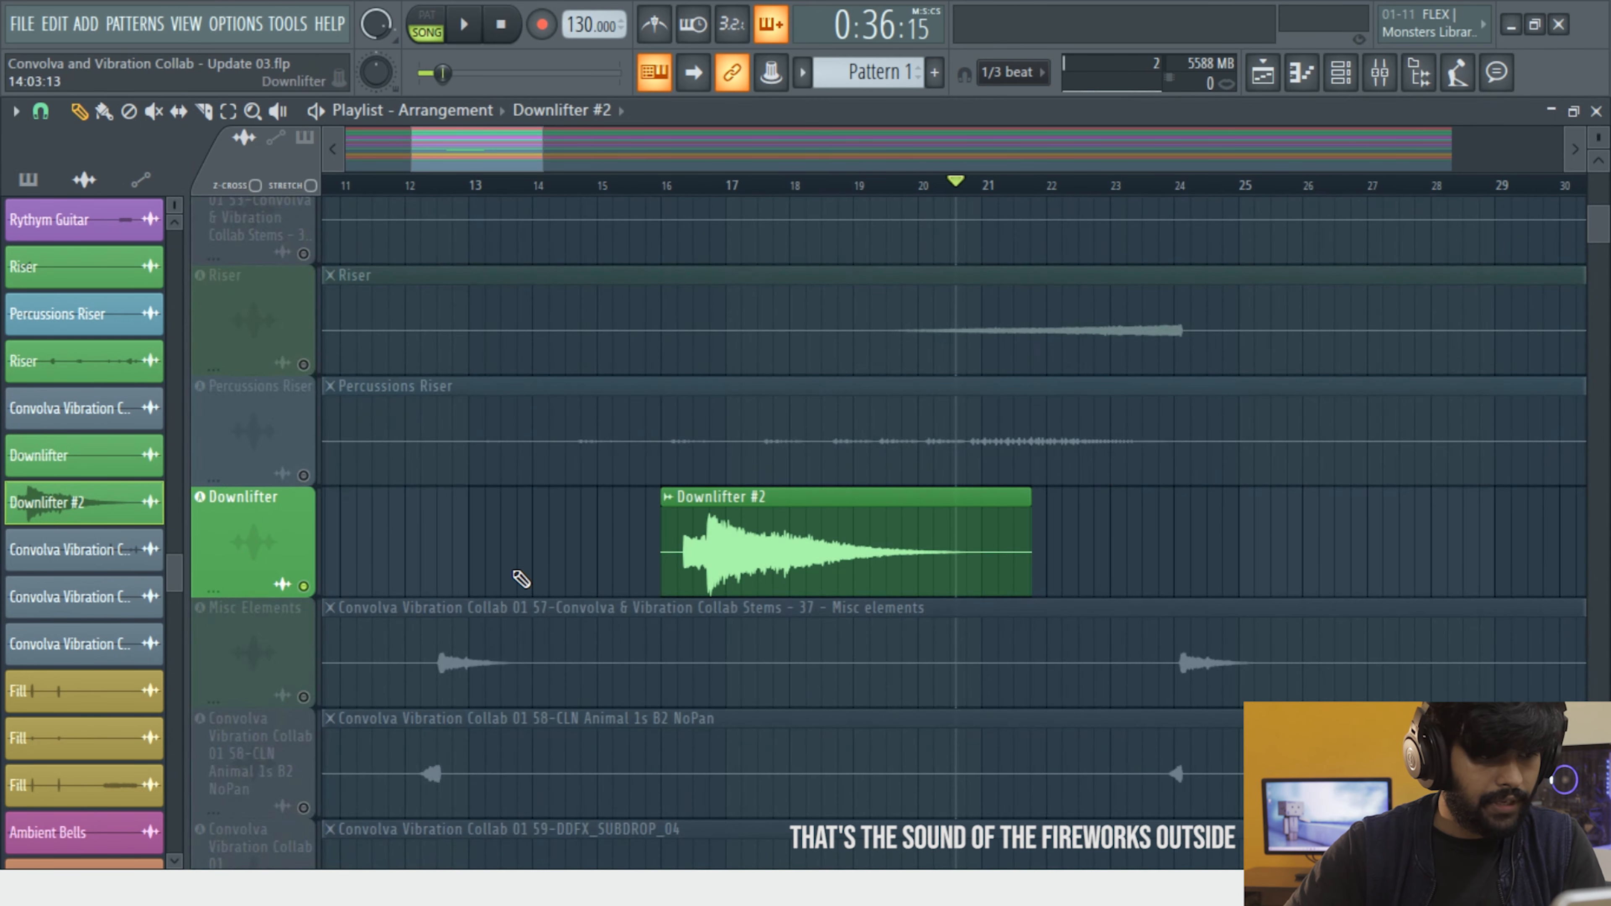
right_click(303, 585)
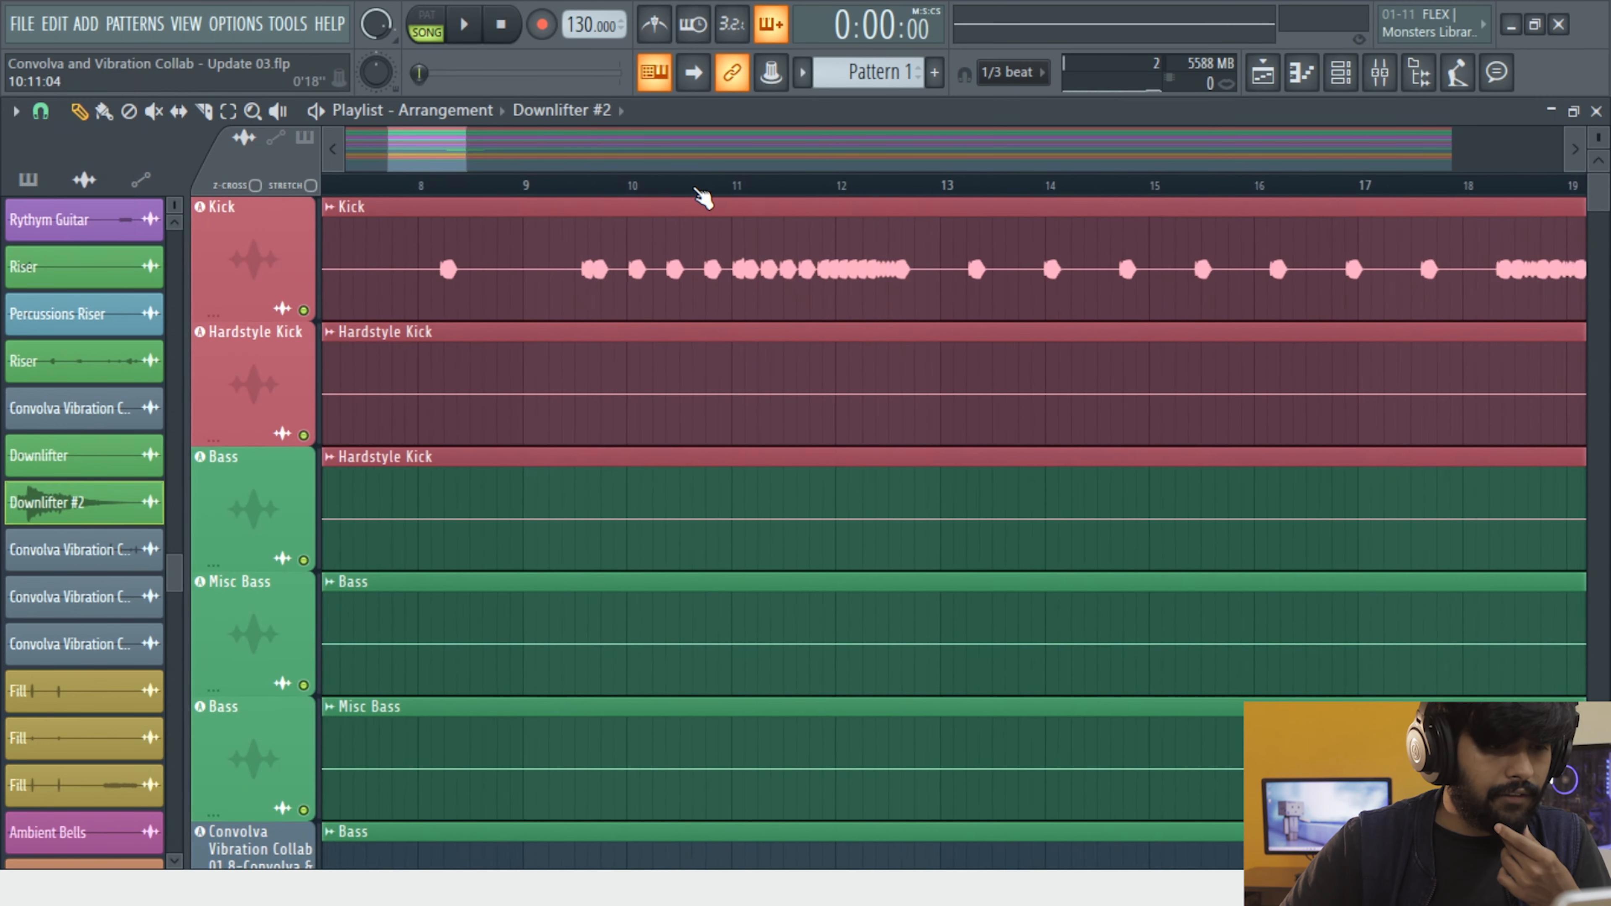
Detect the Kick clip's tempo within the 100 to 200 BPM range and set the project tempo to 180 BPM
scroll(703, 190, "up", 5)
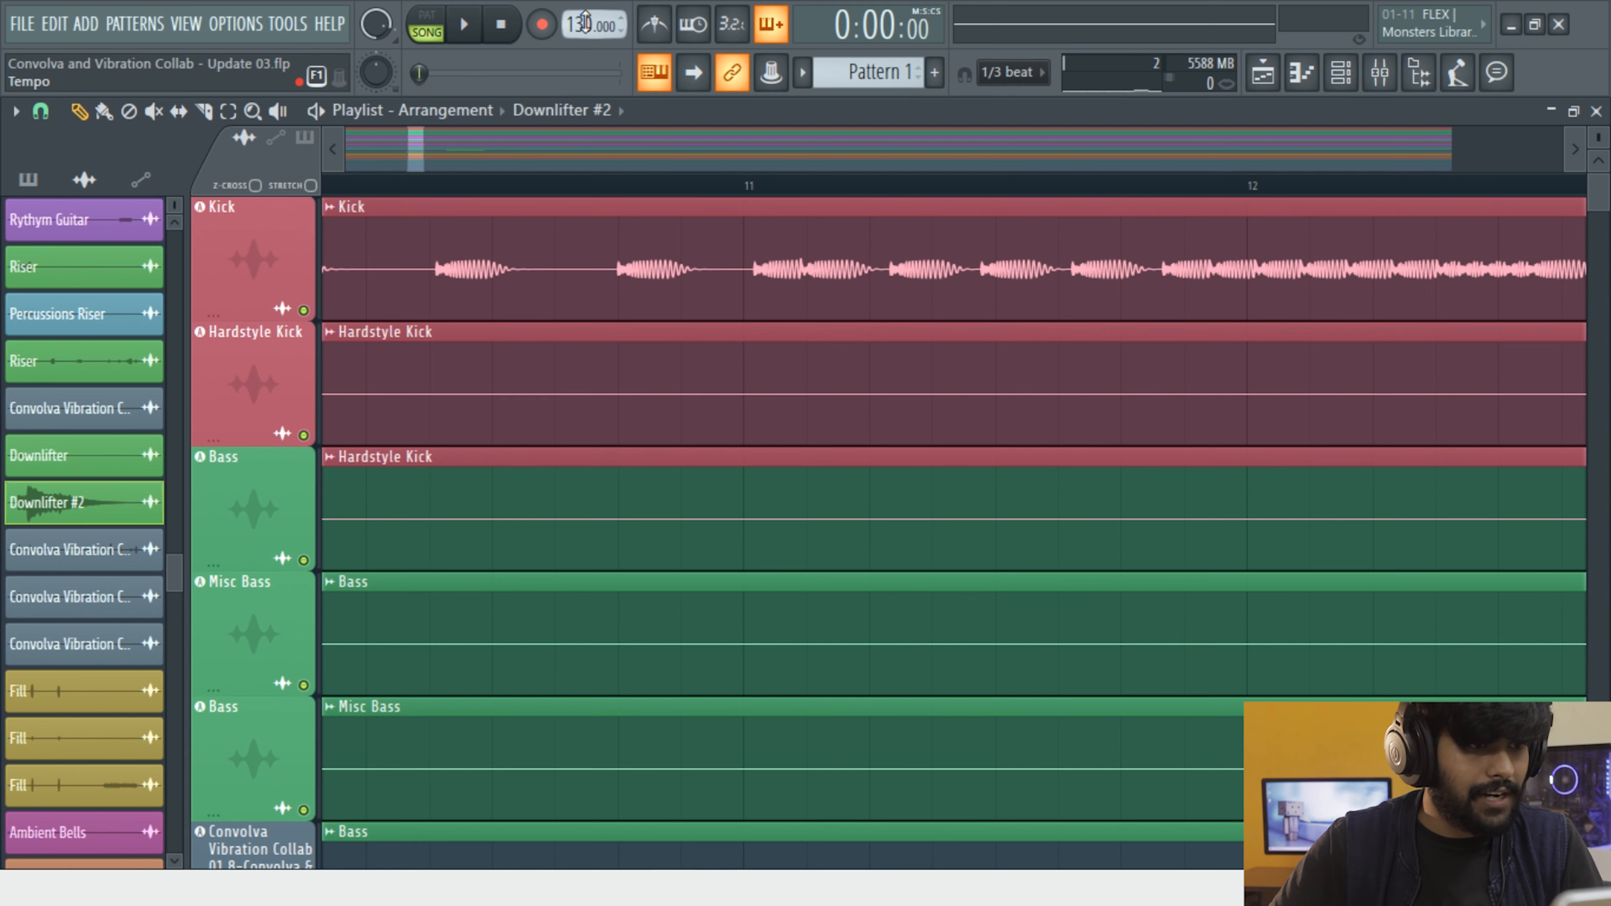
left_click(330, 207)
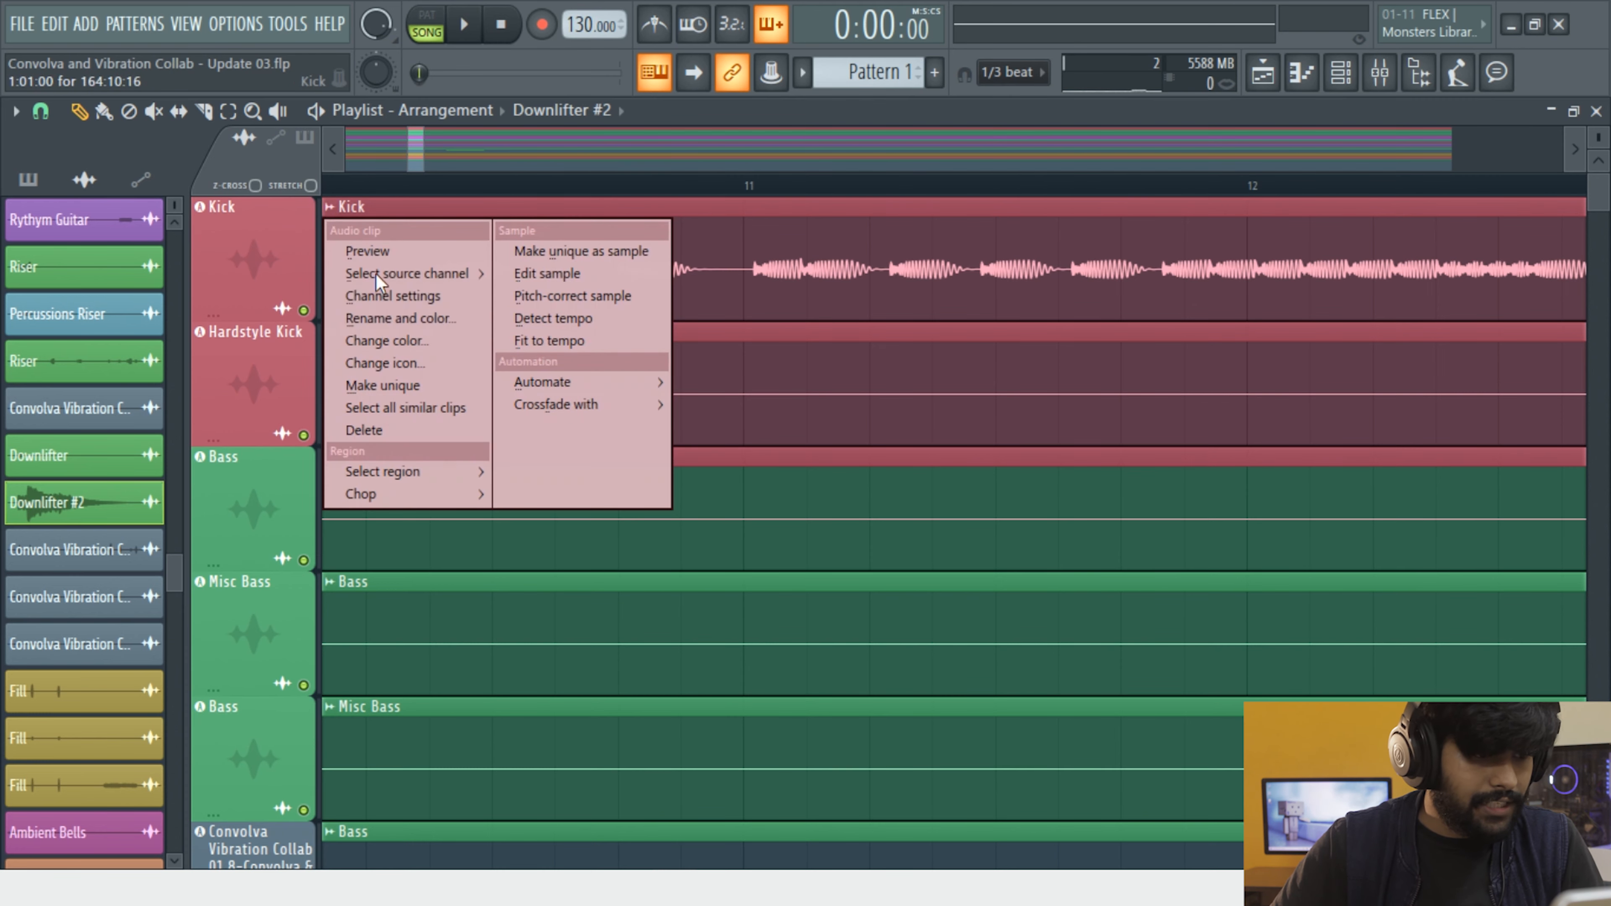
left_click(552, 318)
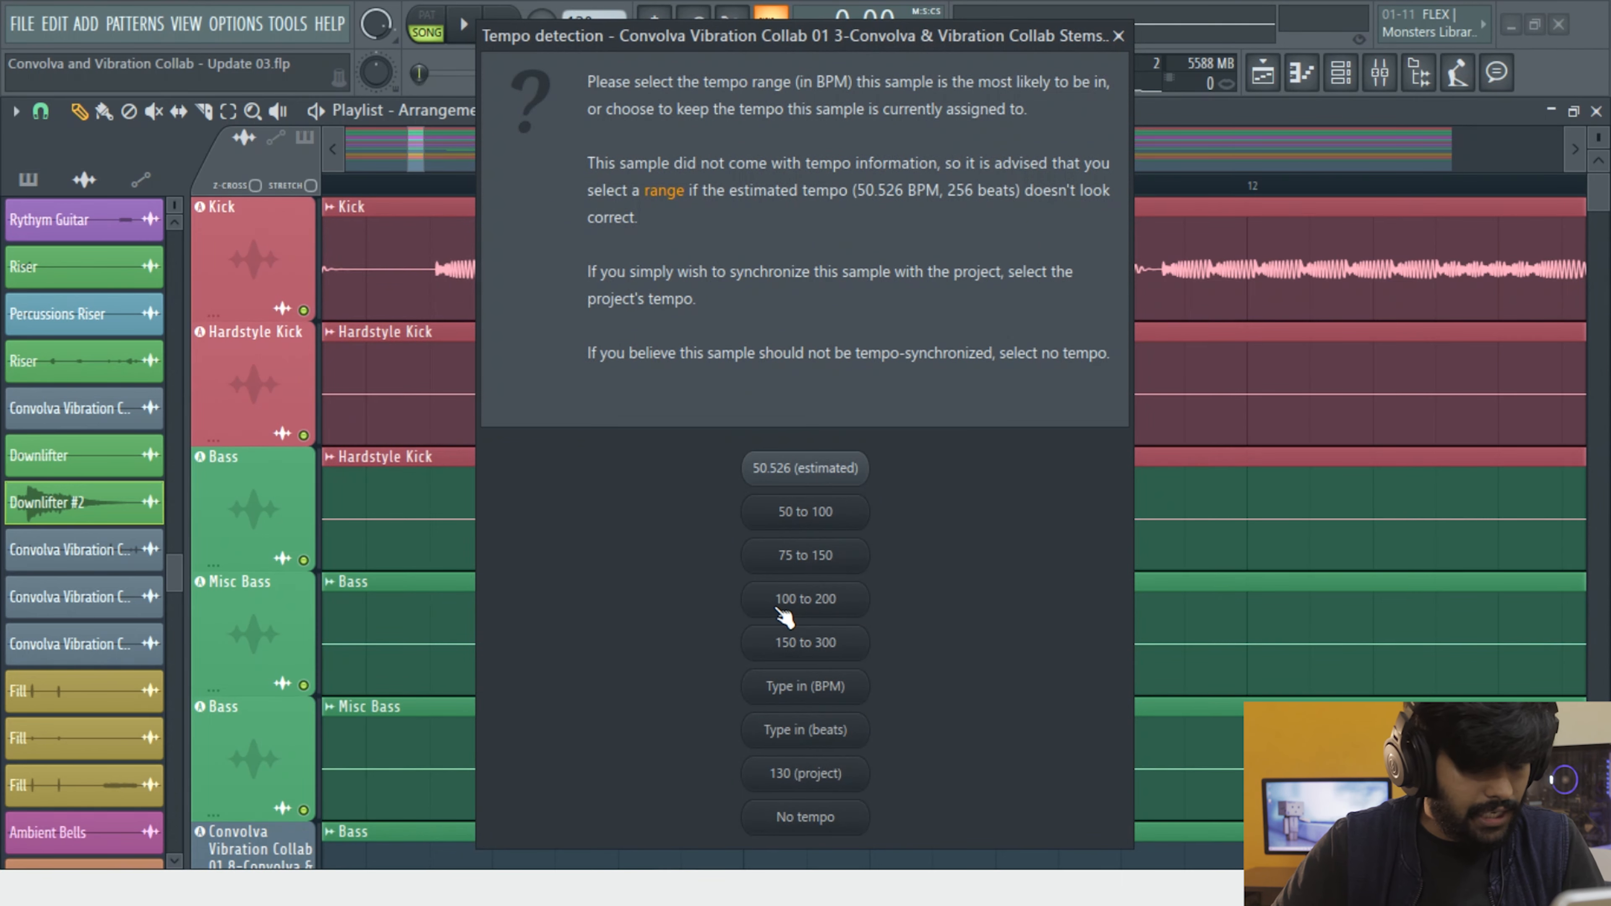
left_click(794, 607)
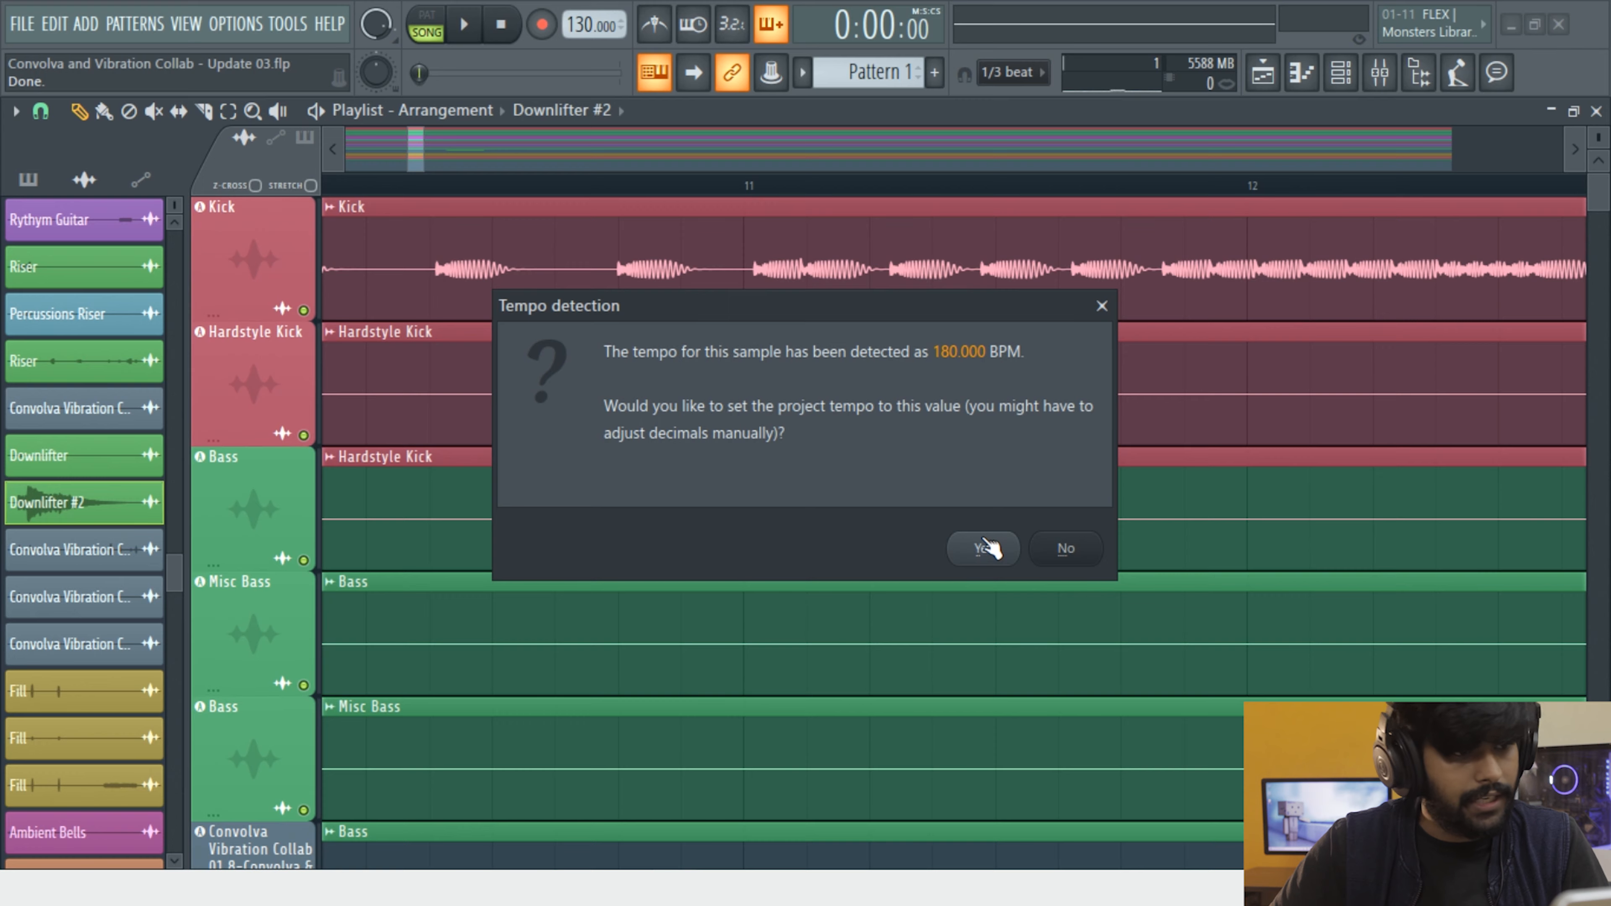
left_click(984, 548)
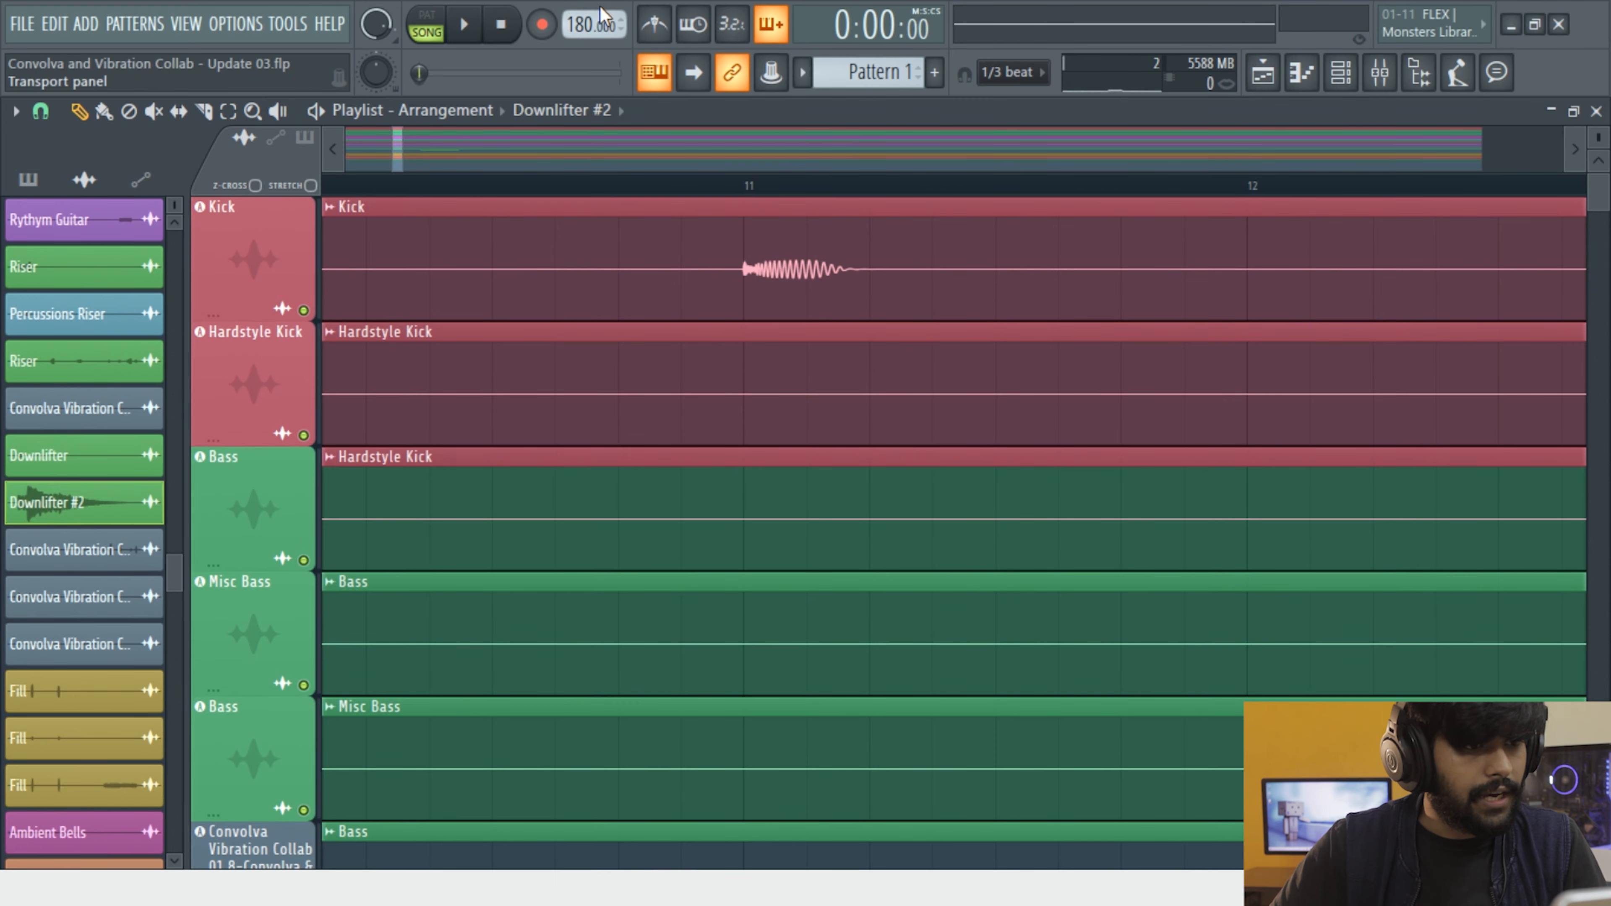
Add a time marker named Riser and place it at bar 17 of the playlist
left_click_drag(746, 188, 448, 211)
left_click(16, 111)
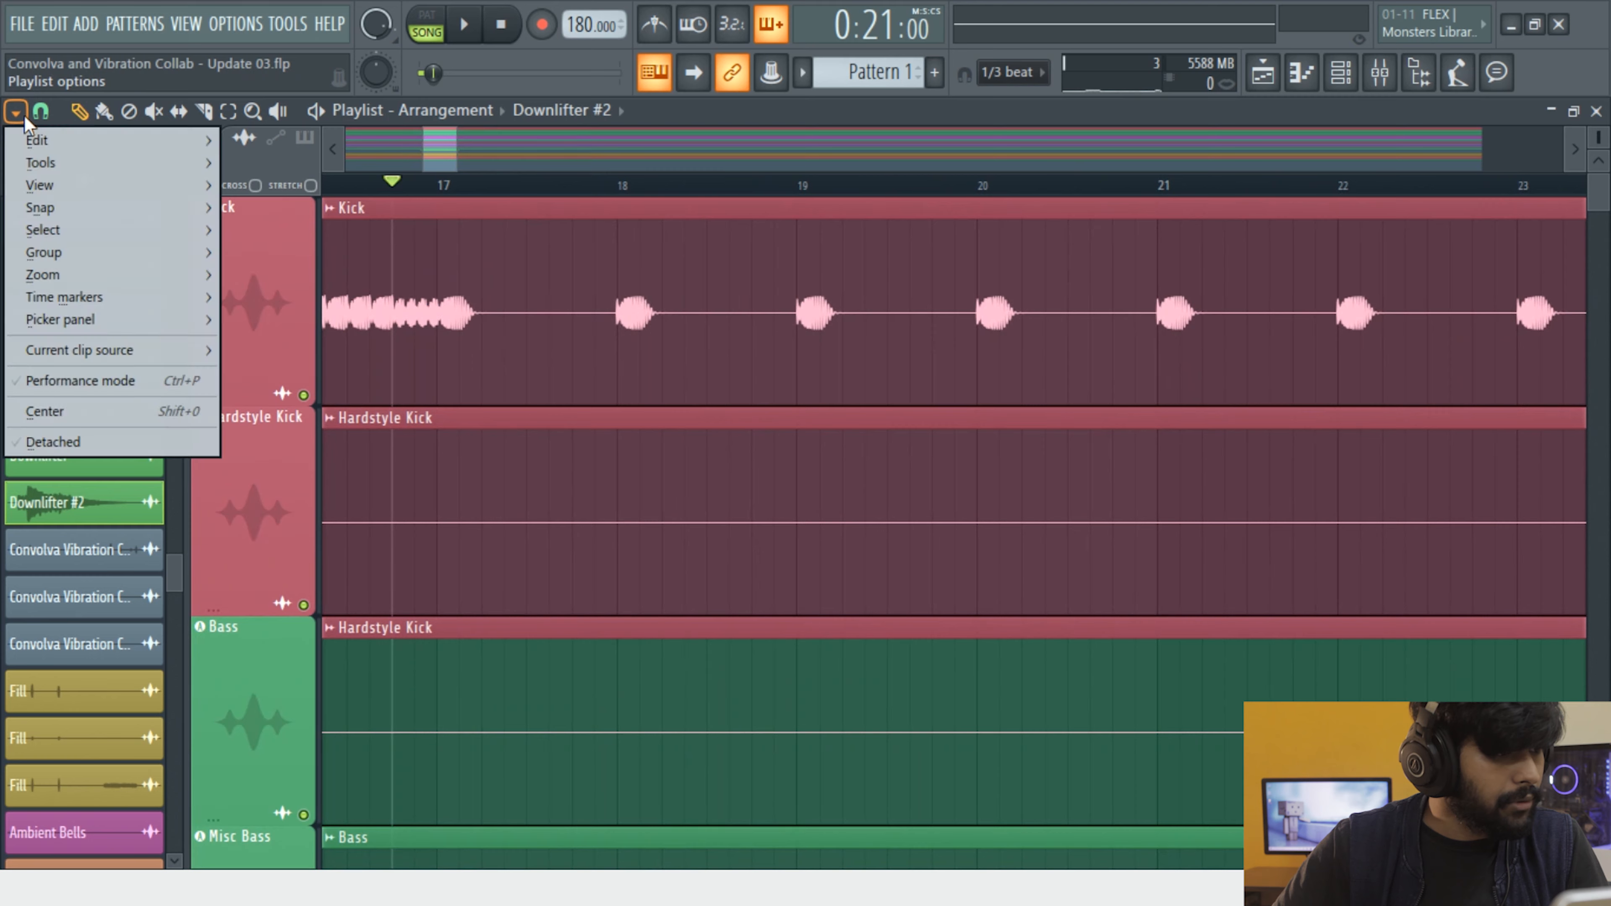
mouse_move(66, 297)
left_click(285, 297)
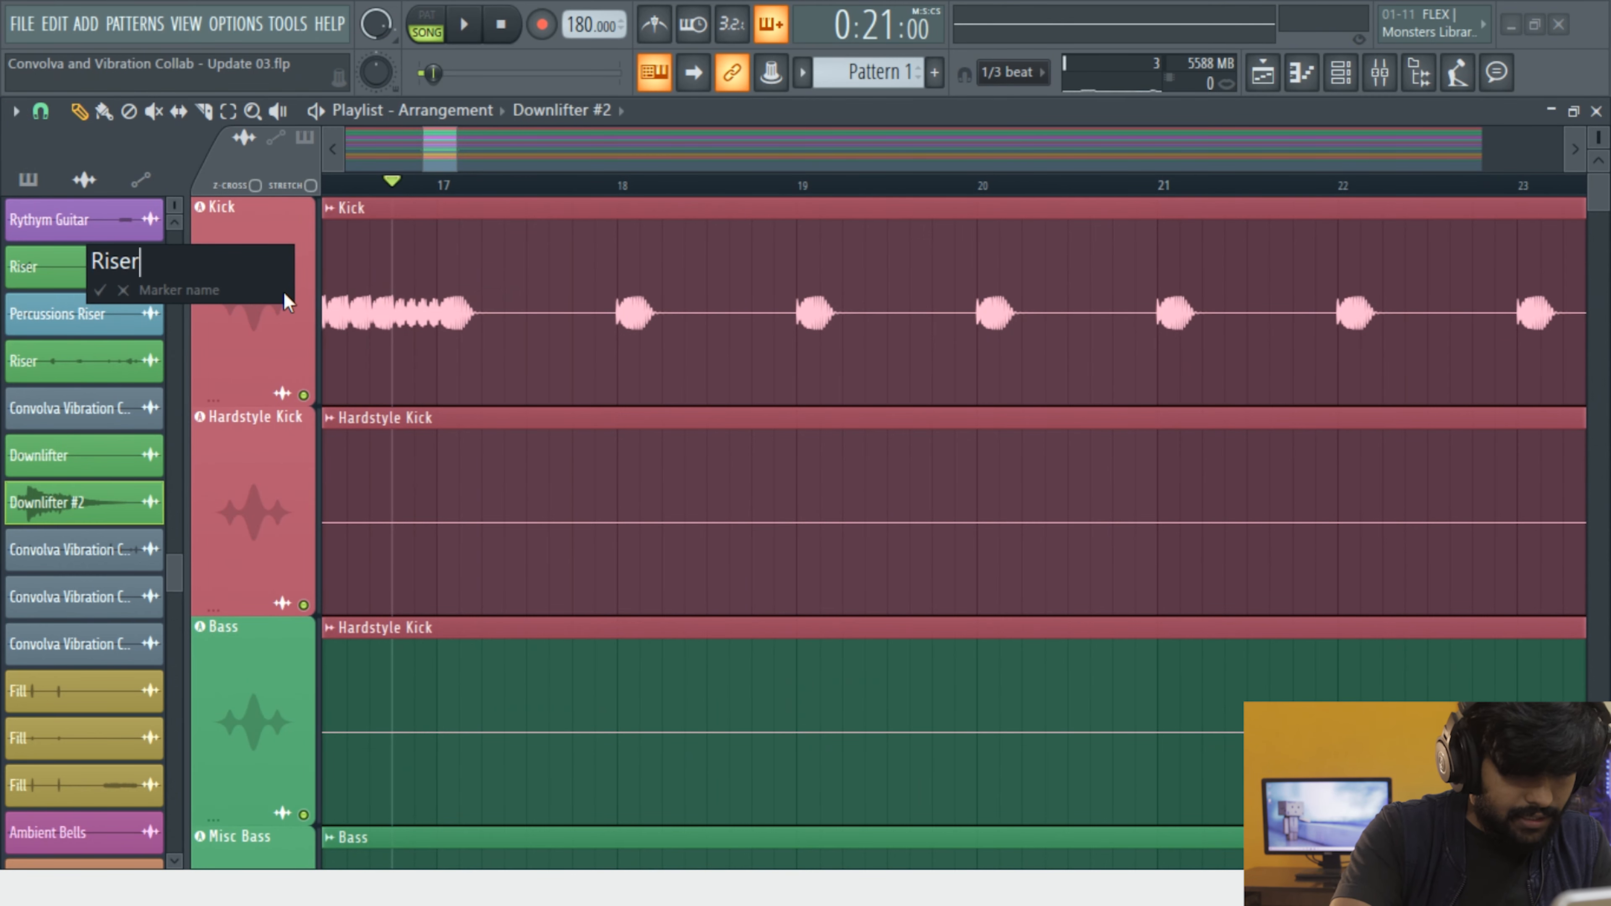
type("Riser")
key("Return")
scroll(521, 406, "down", 3)
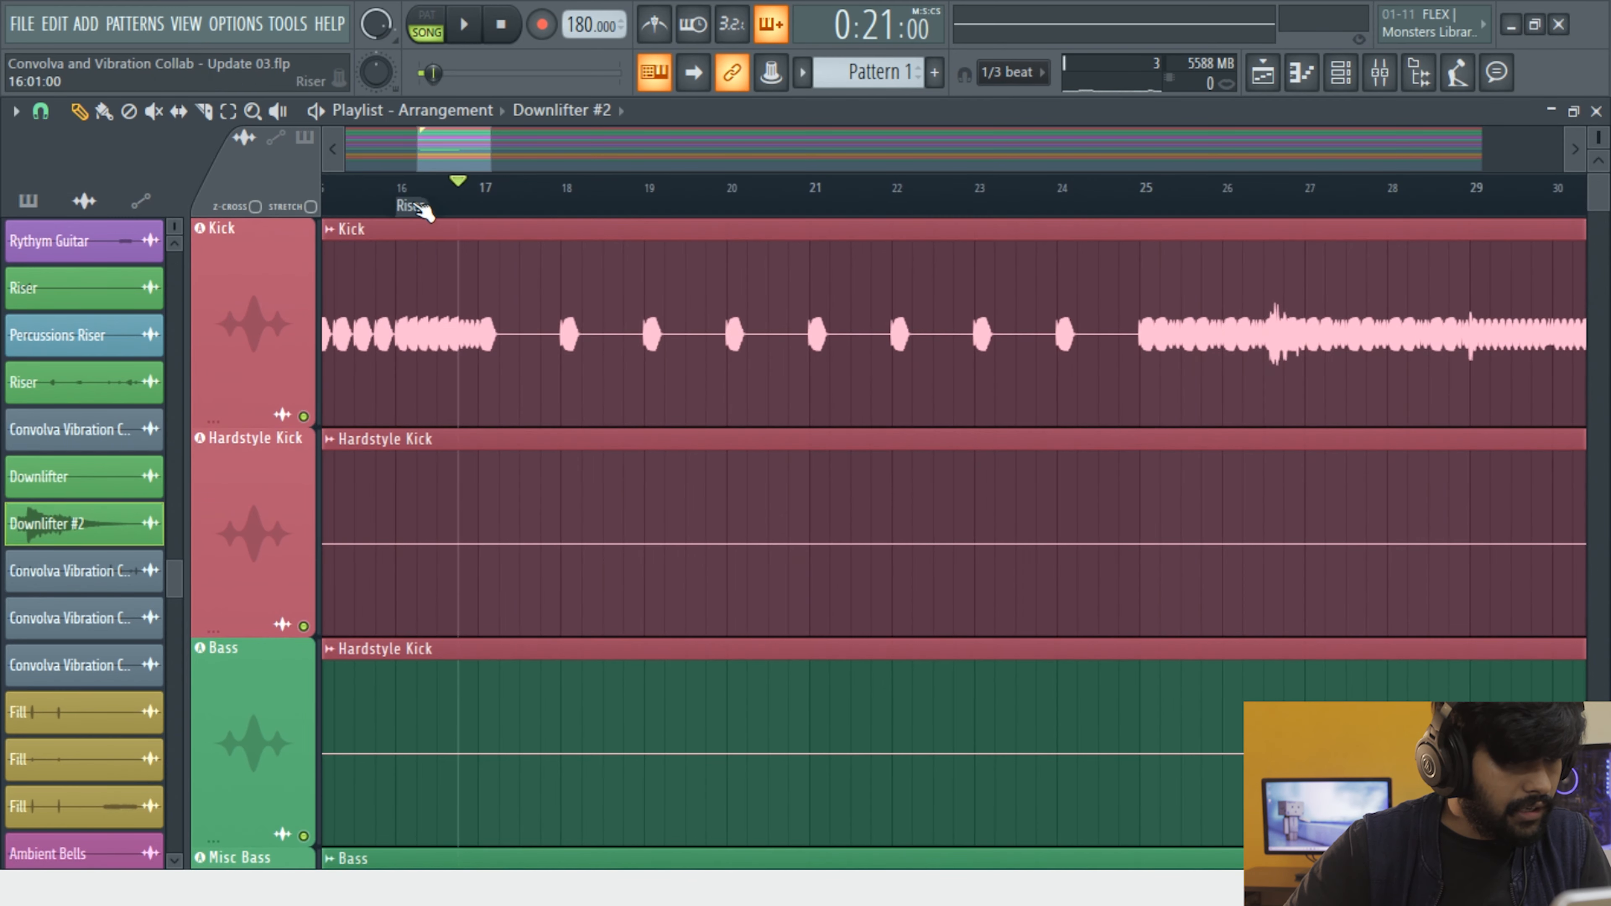
scroll(496, 378, "up", 3)
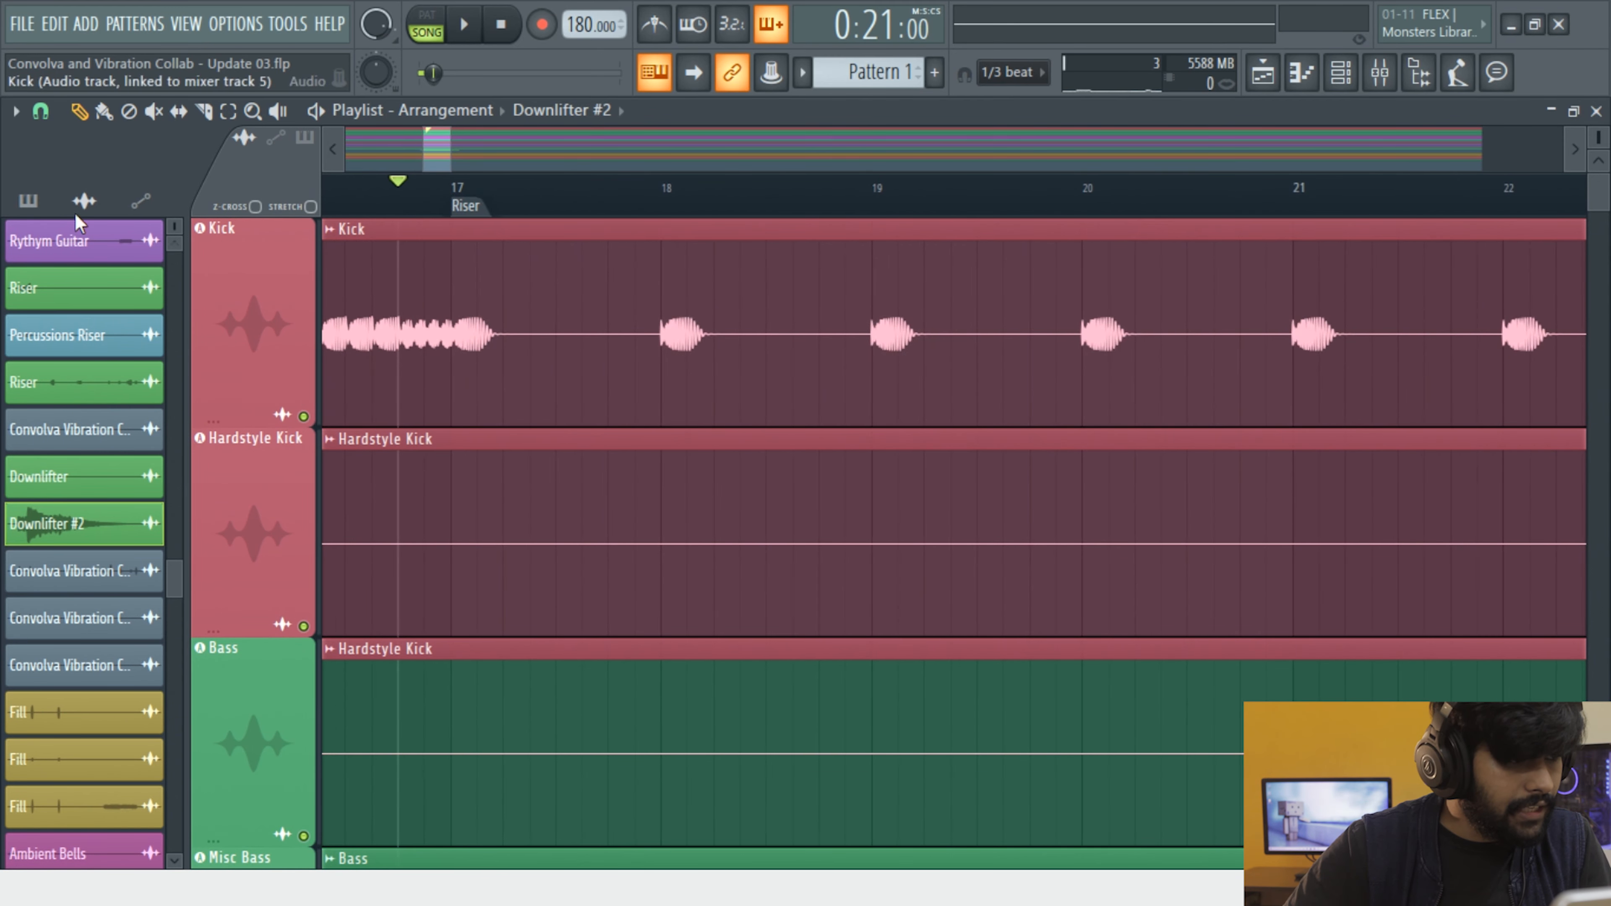
Set the playlist's snap to Beat
left_click(44, 116)
left_click(69, 453)
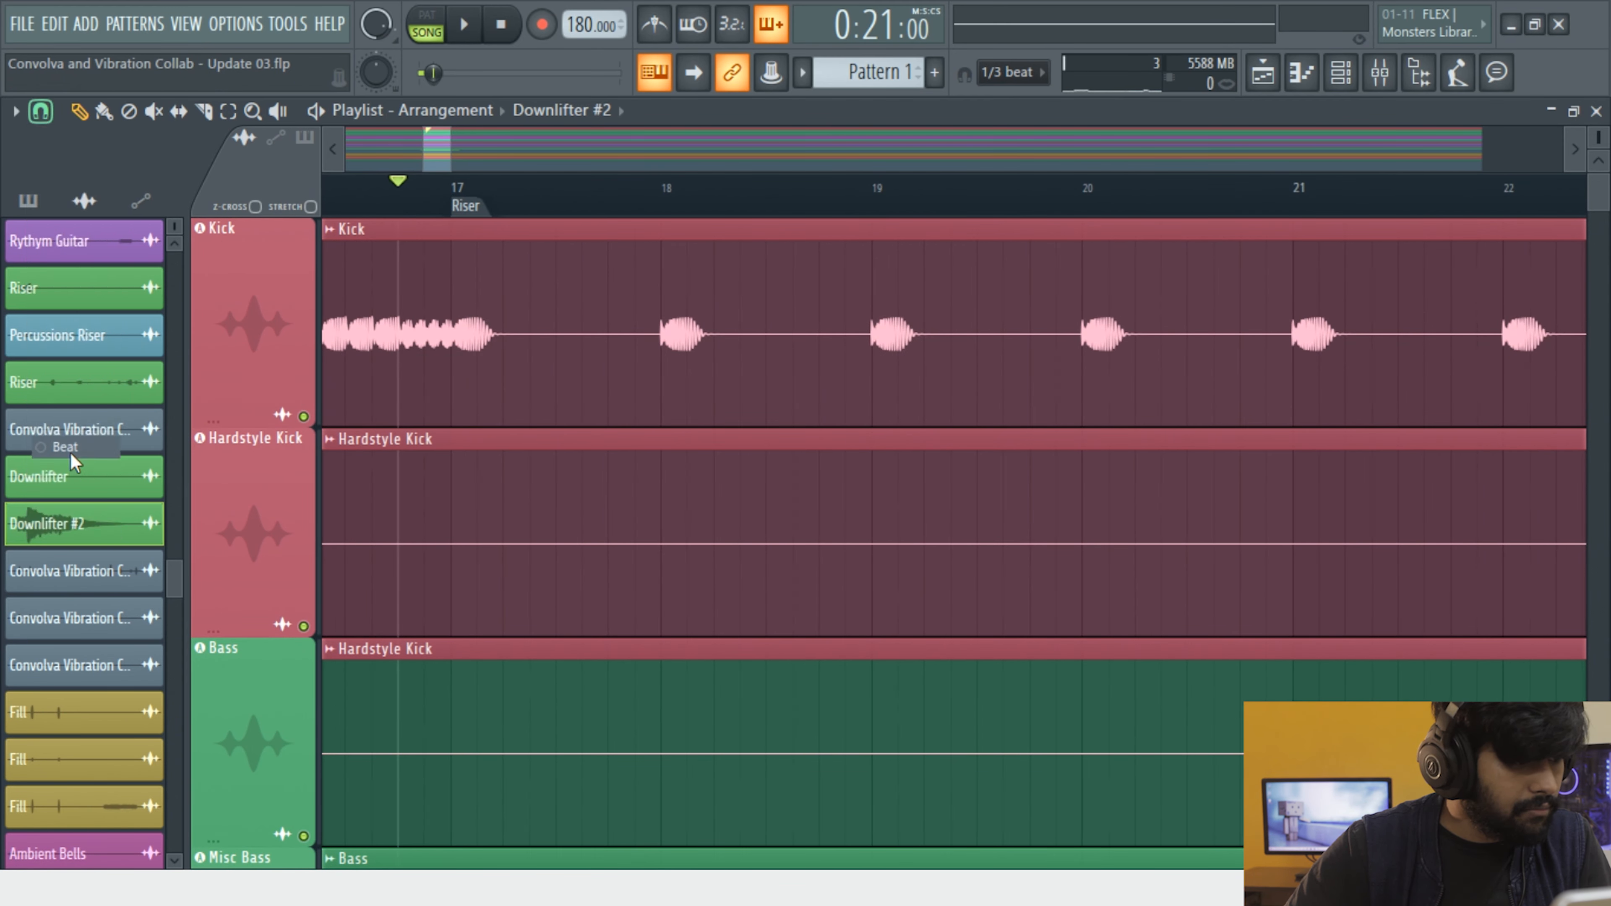
Play the arrangement from the Riser marker at bar 17 and listen through the build-up past bar 37
scroll(964, 367, "down", 10)
key("space")
left_click_drag(582, 414, 381, 156)
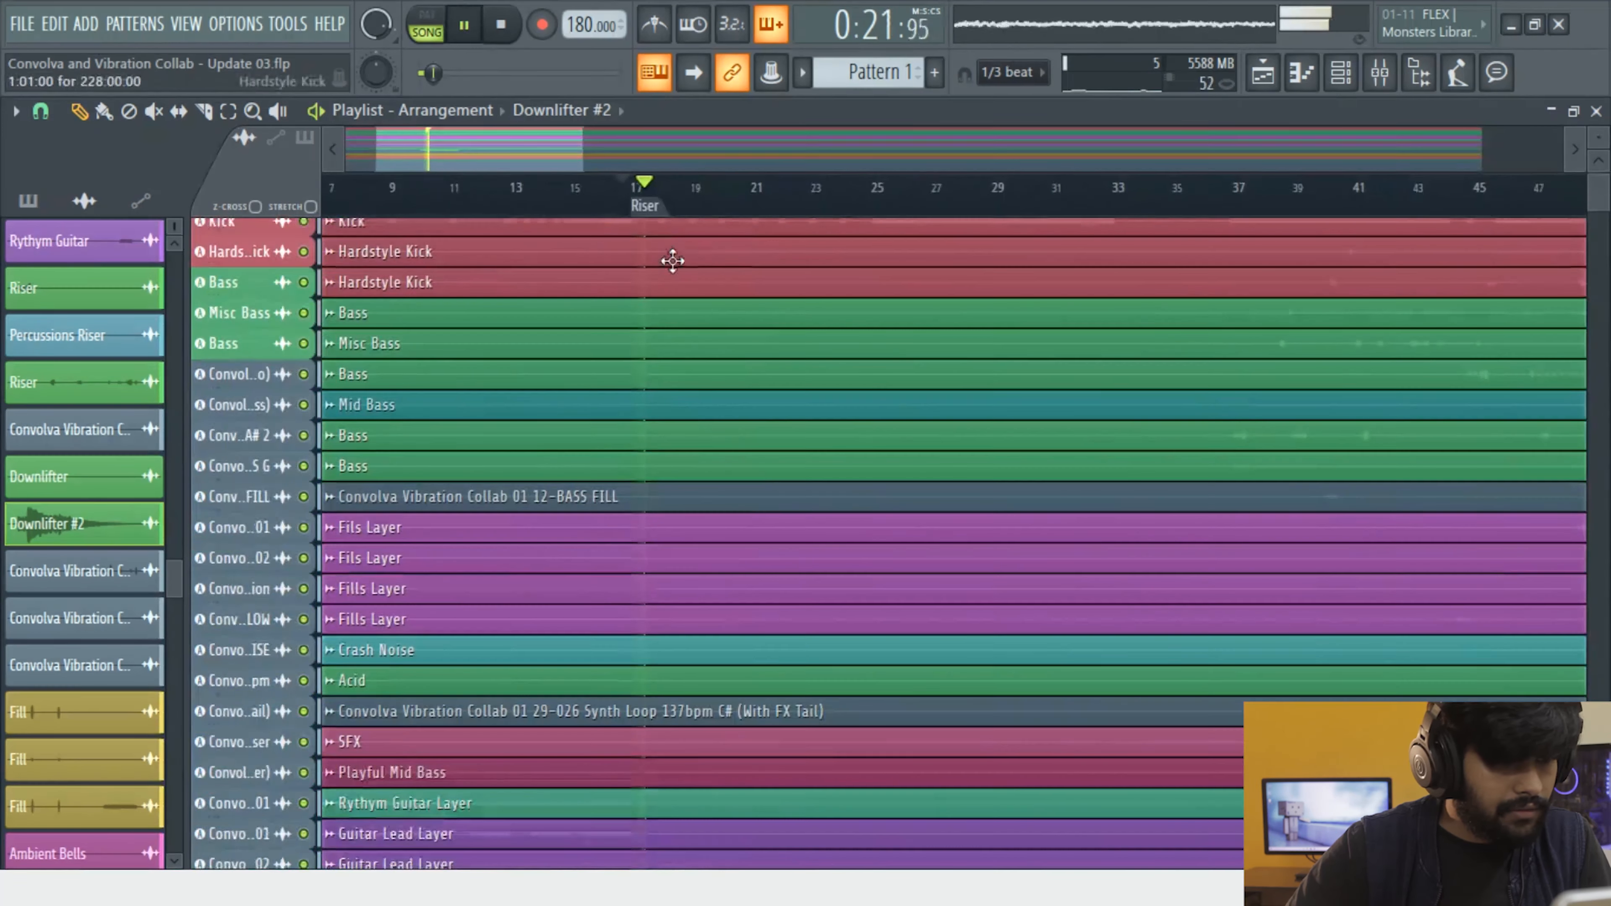
scroll(729, 343, "up", 4)
scroll(862, 328, "up", 3)
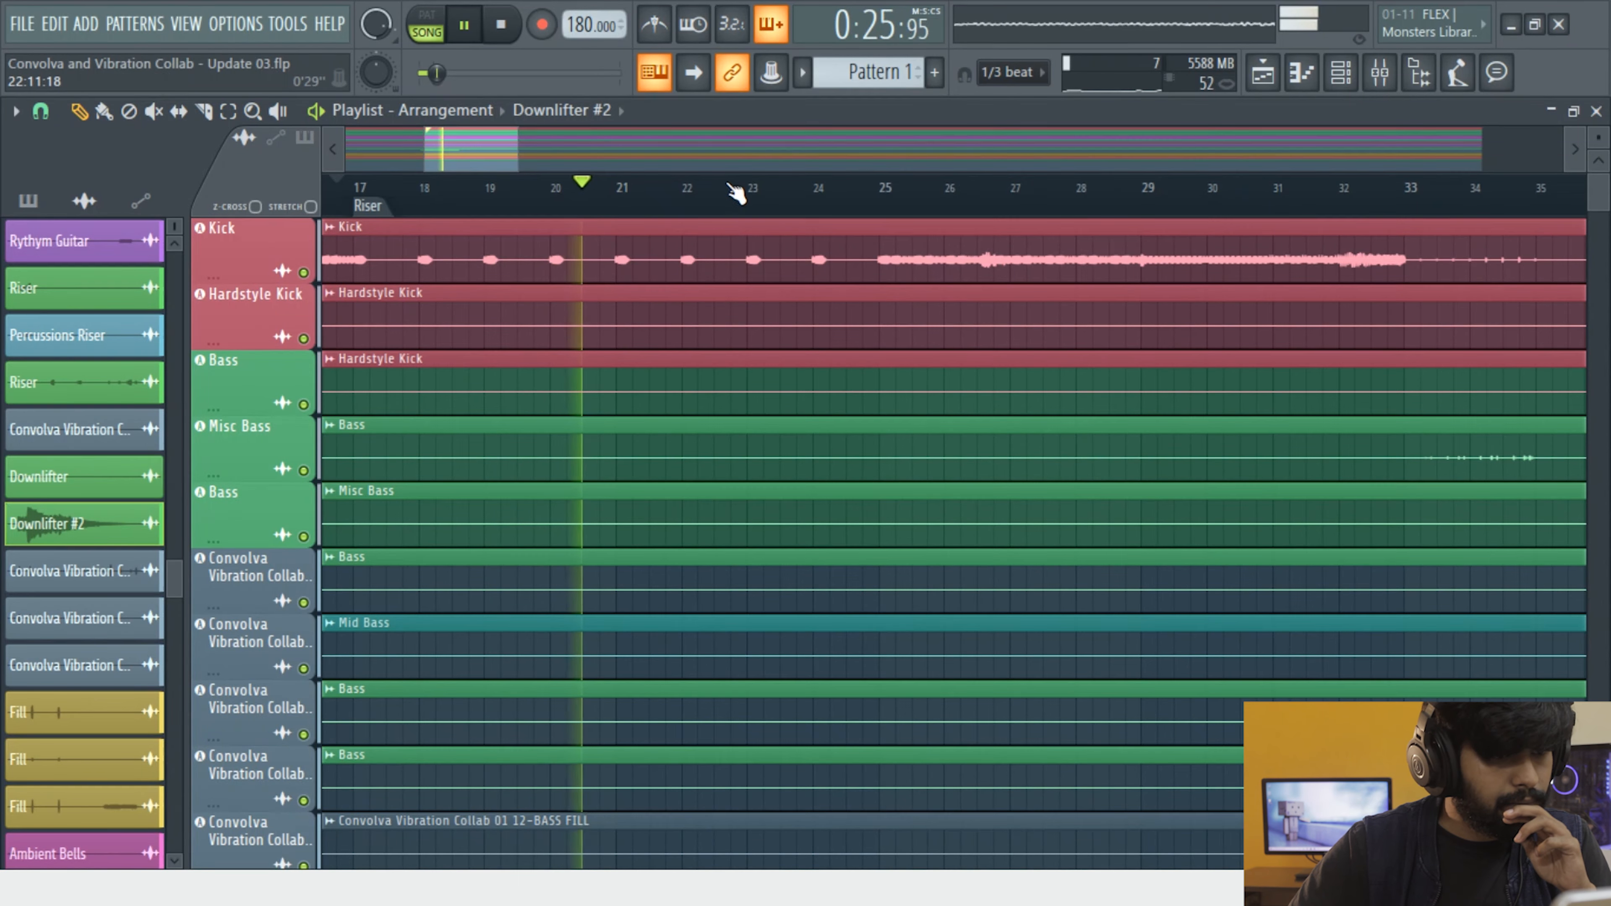
scroll(737, 194, "down", 2)
scroll(878, 193, "up", 1)
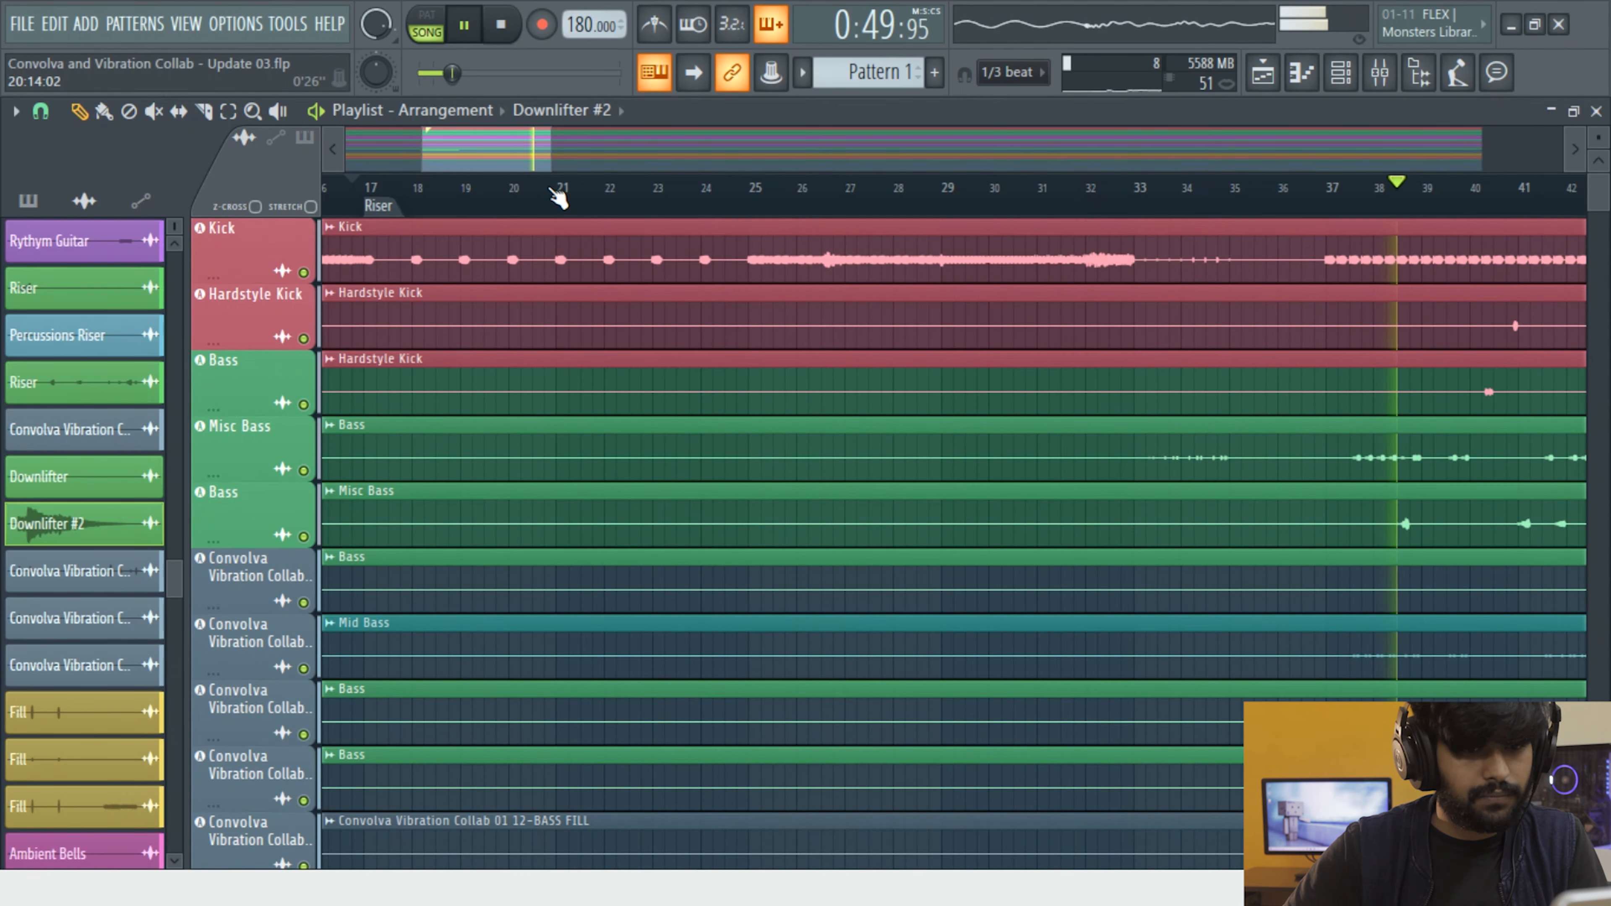
scroll(558, 198, "down", 4)
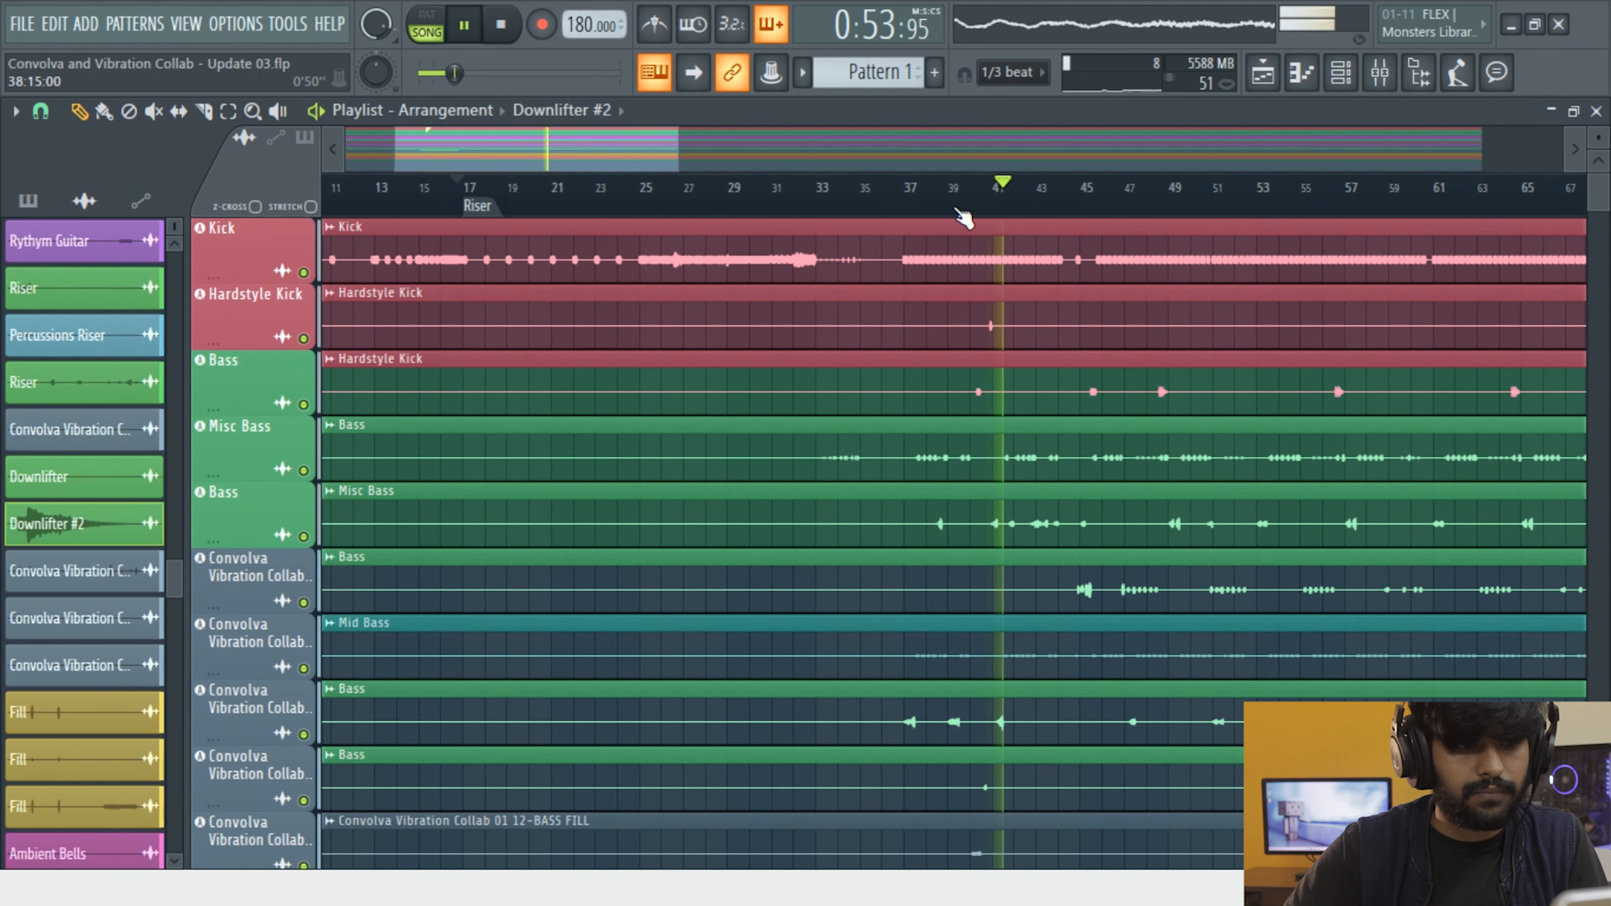
key("space")
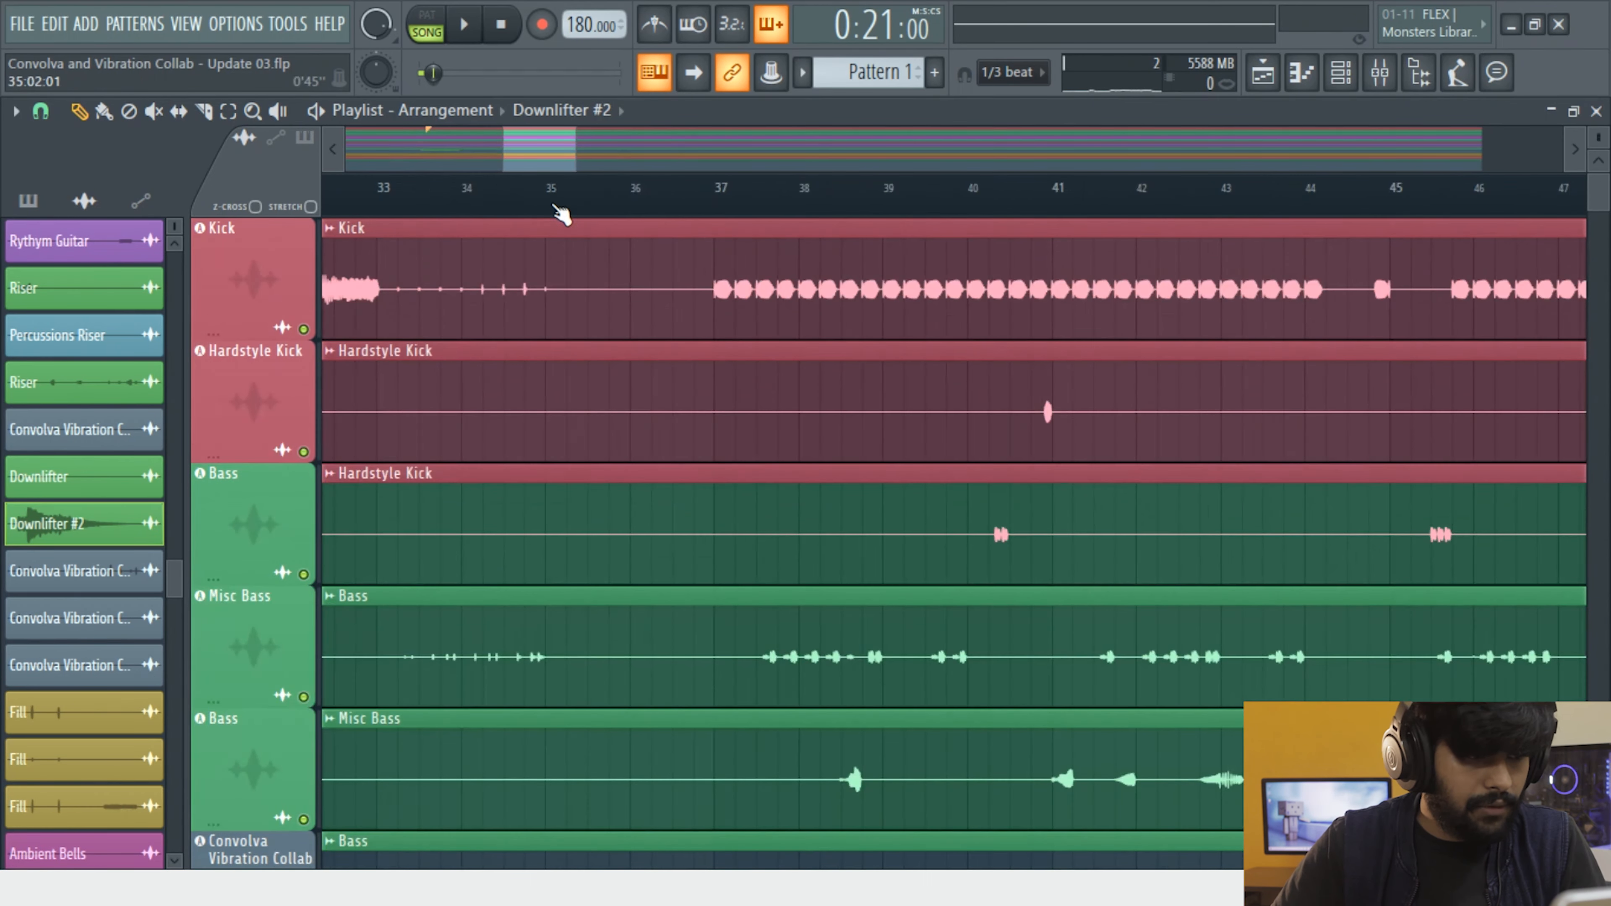
Play the lead-in from bar 35 to check where the drop starts, and return the playhead to bar 13 before the Riser marker
left_click(553, 203)
key("space")
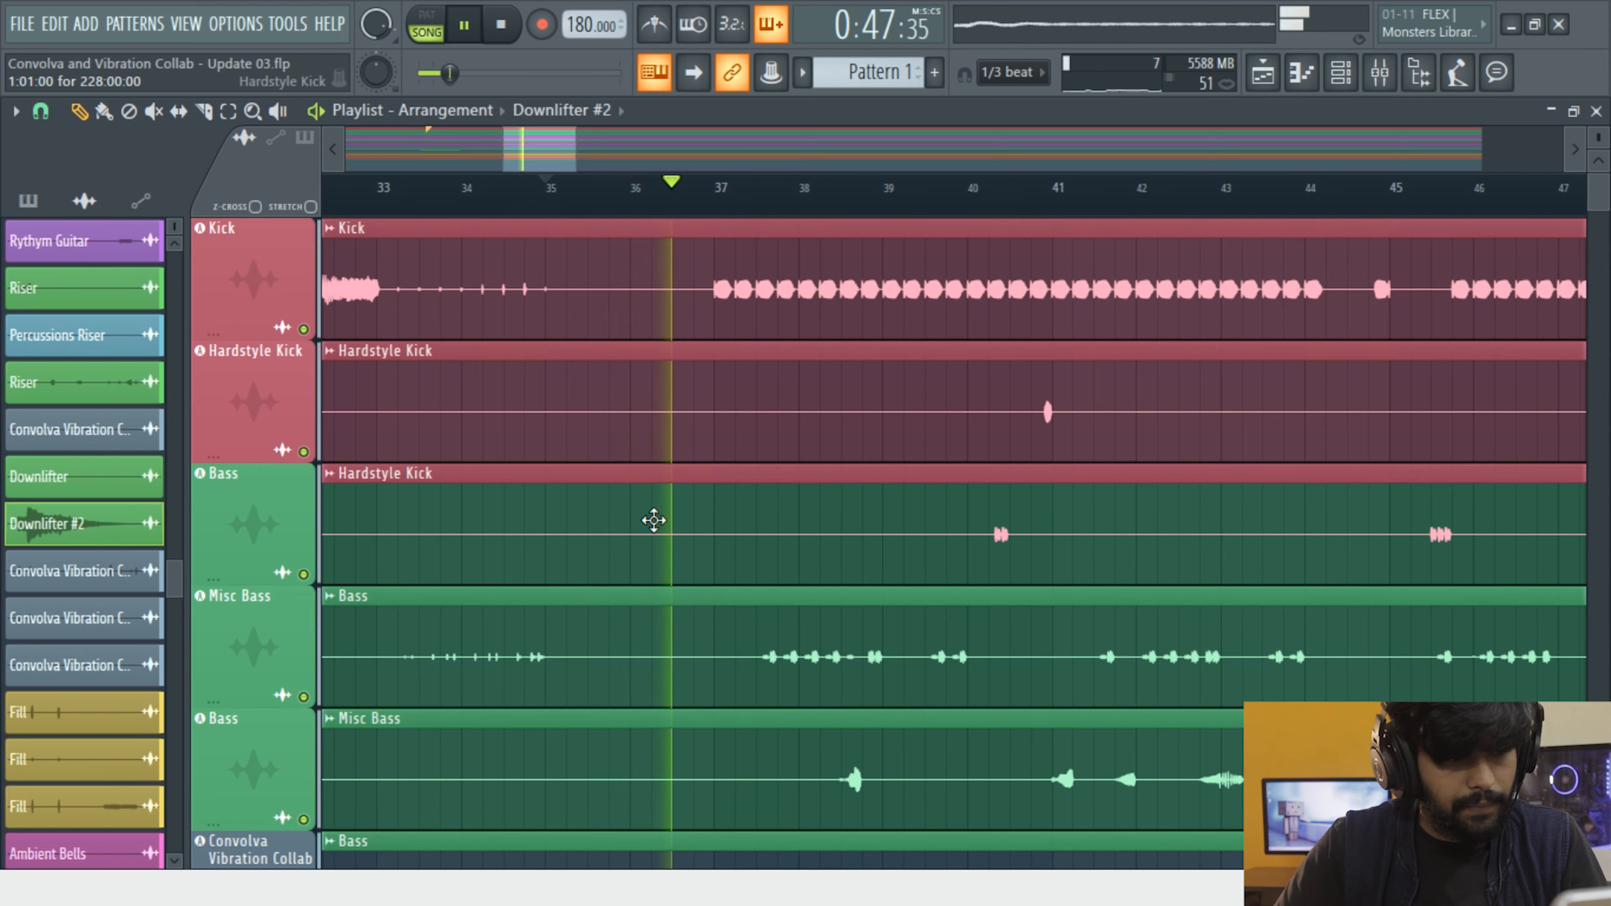
scroll(784, 295, "down", 8)
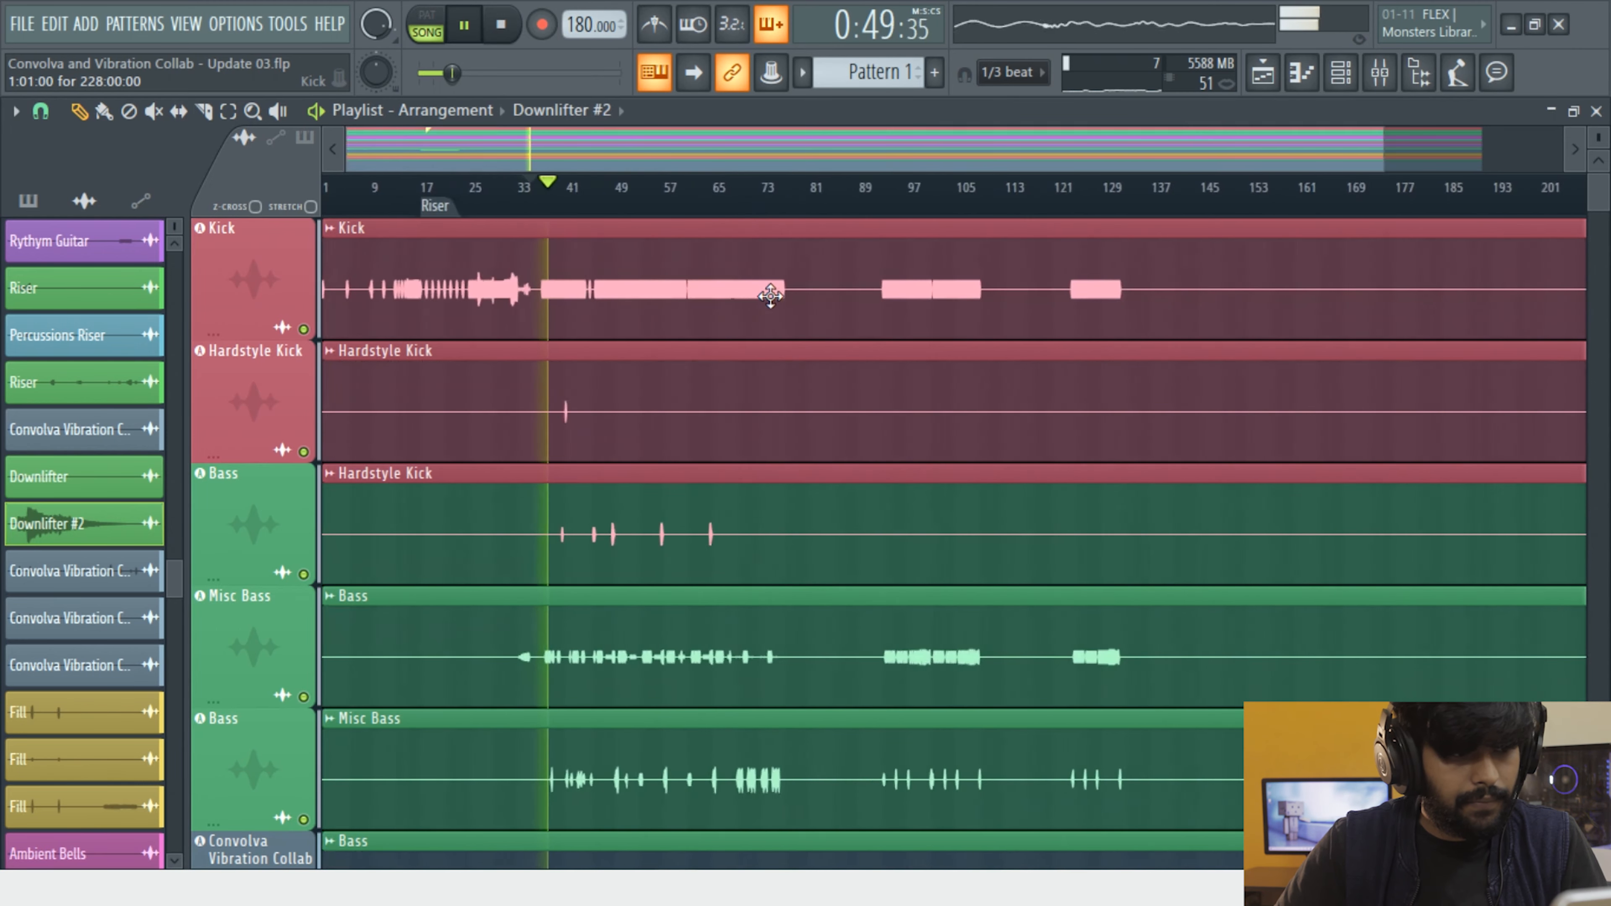
key("space")
scroll(615, 278, "up", 8)
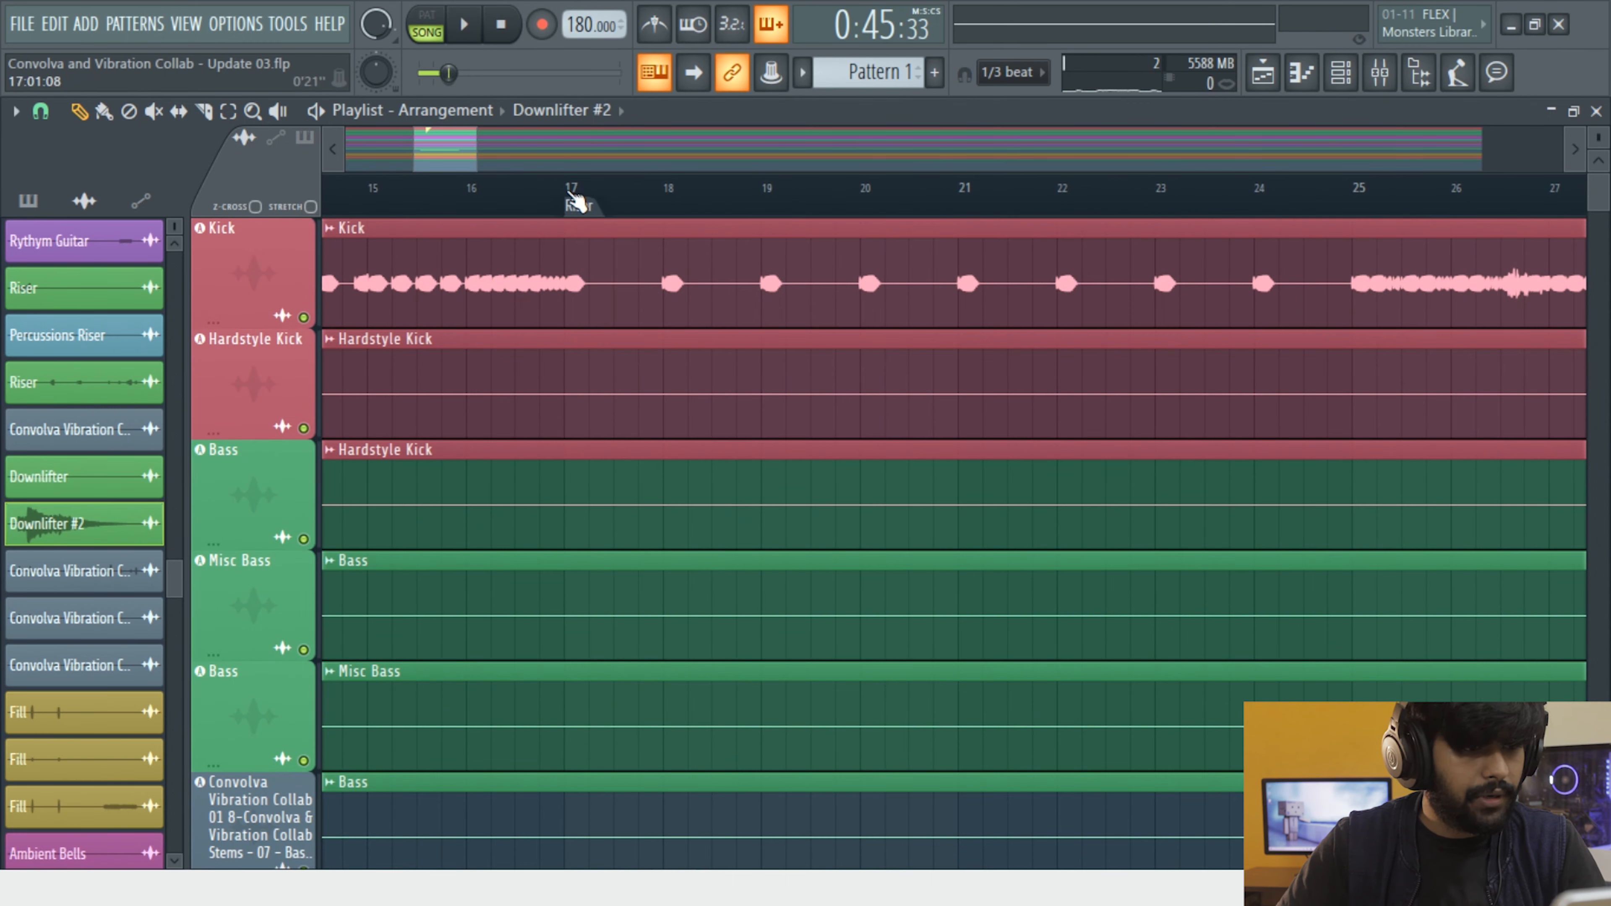
left_click(574, 200)
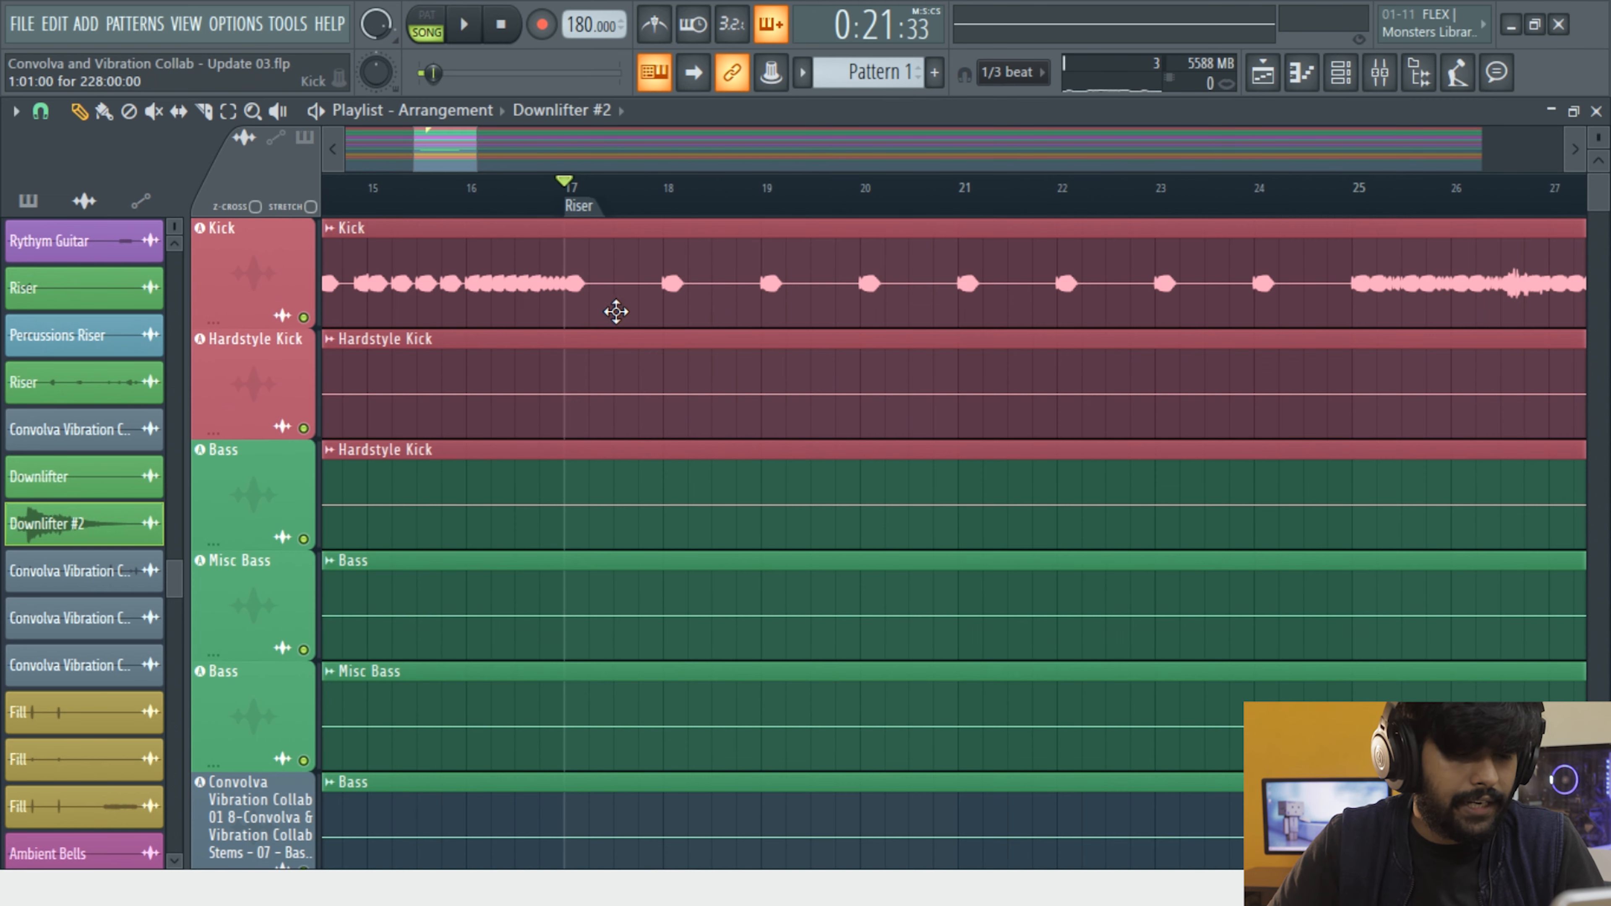
scroll(584, 198, "down", 3)
left_click(584, 198)
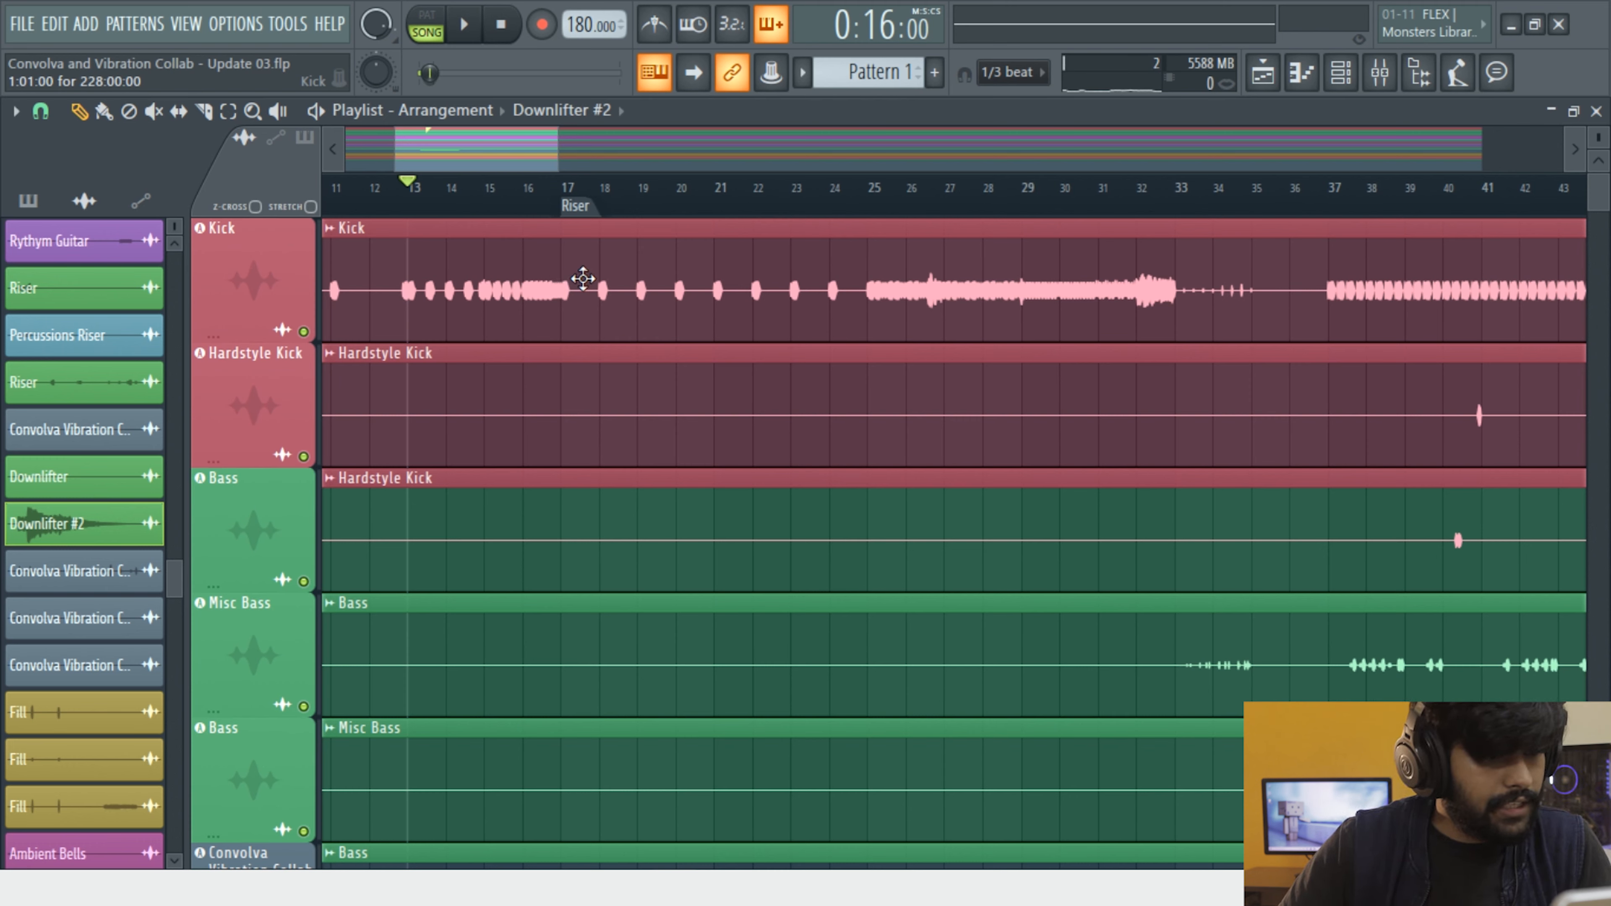
Insert one empty track above the Kick track
left_click_drag(579, 274, 1172, 299)
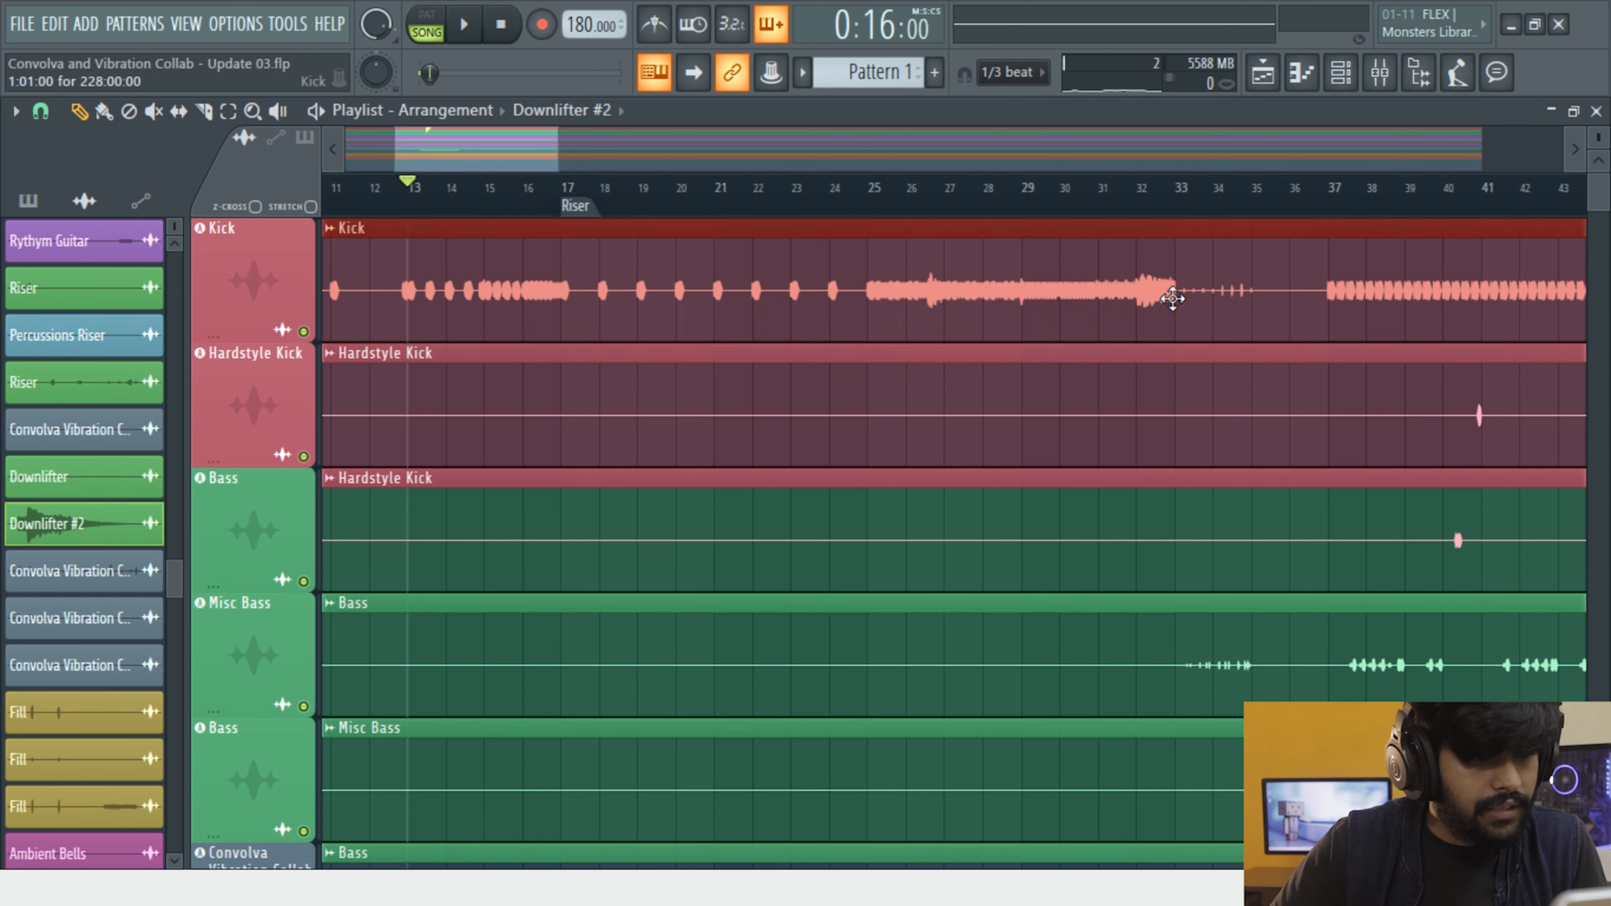
right_click(251, 278)
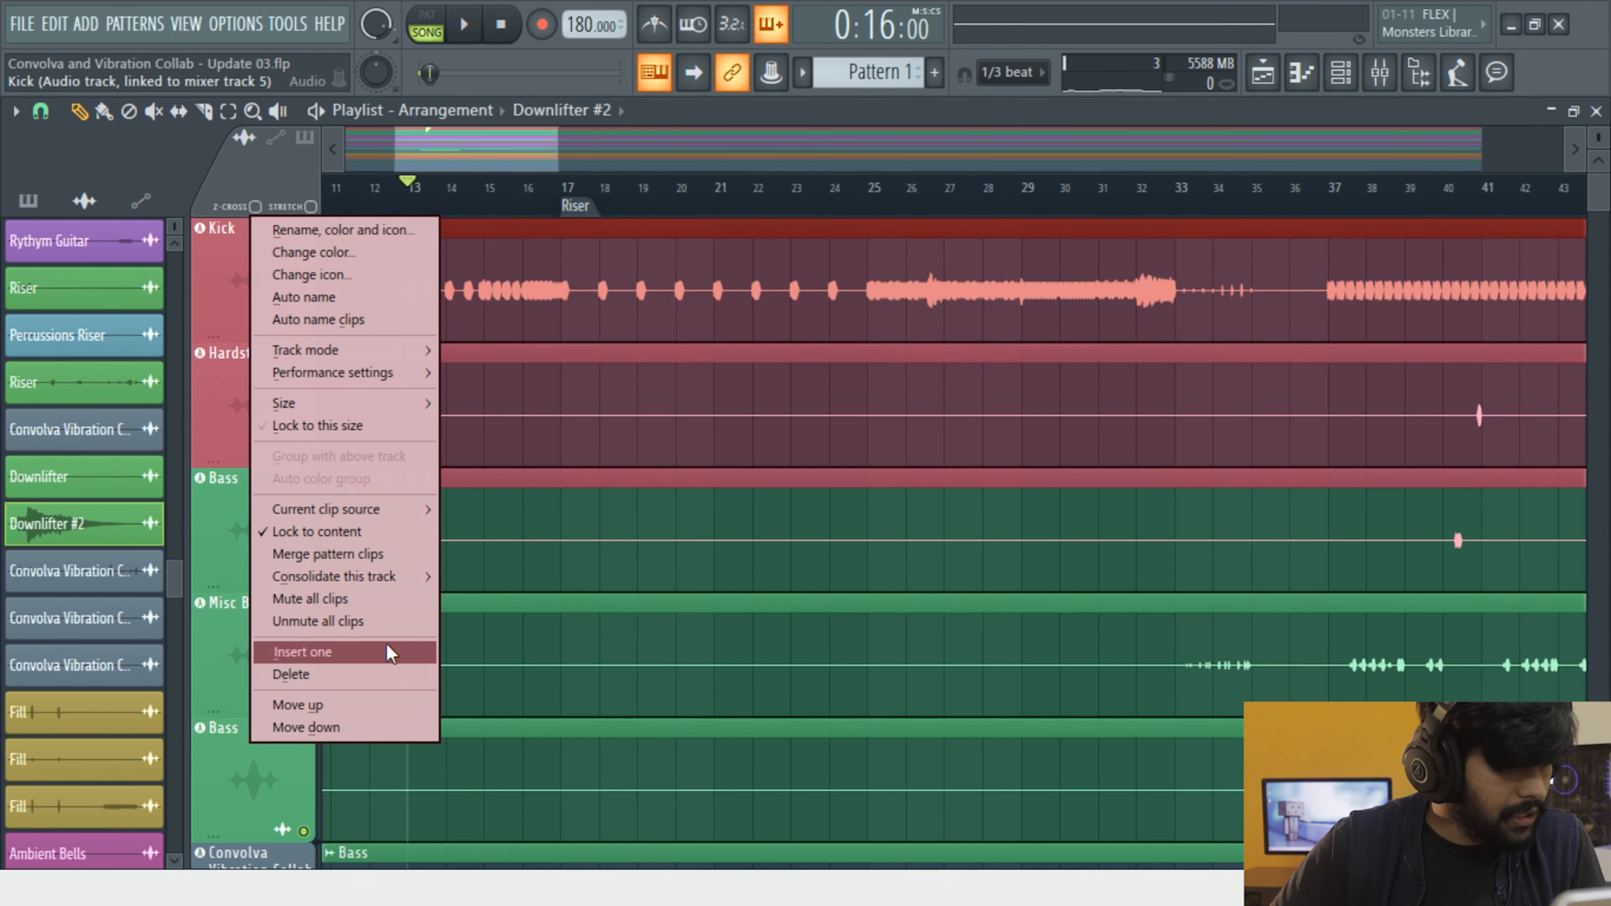
left_click(406, 652)
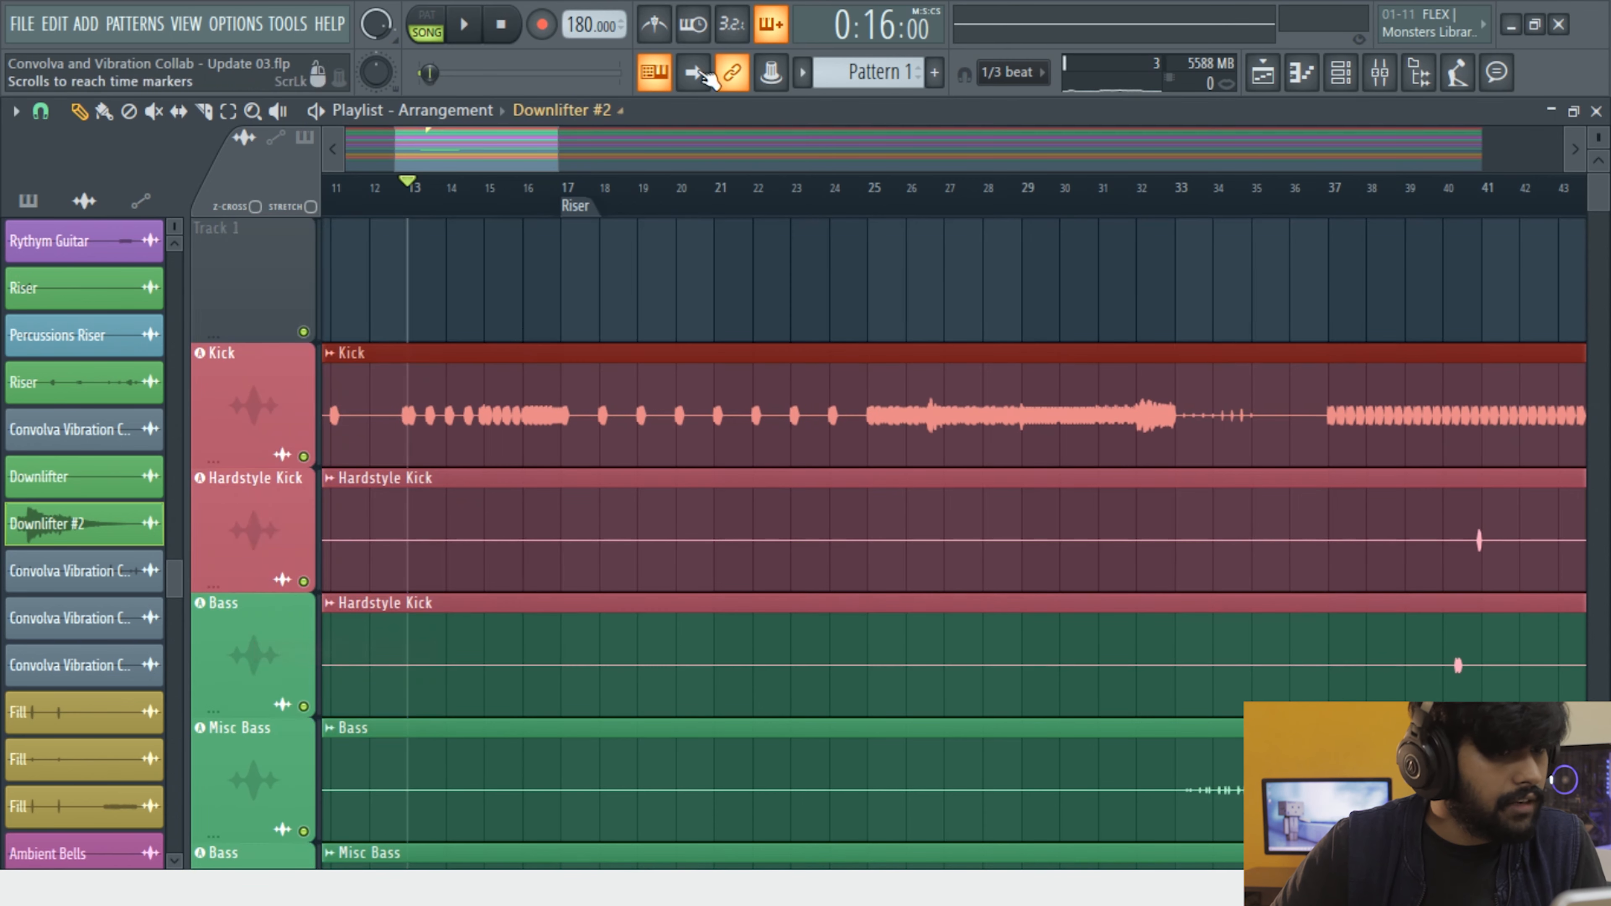
Fill Track 1 from bar 17 to bar 33 with one-bar Pattern 11 clips, and set the playhead at bar 33
left_click(562, 270)
mouse_move(576, 276)
left_mouse_down()
mouse_move(834, 267)
mouse_move(518, 260)
left_mouse_up()
key("ctrl+b")
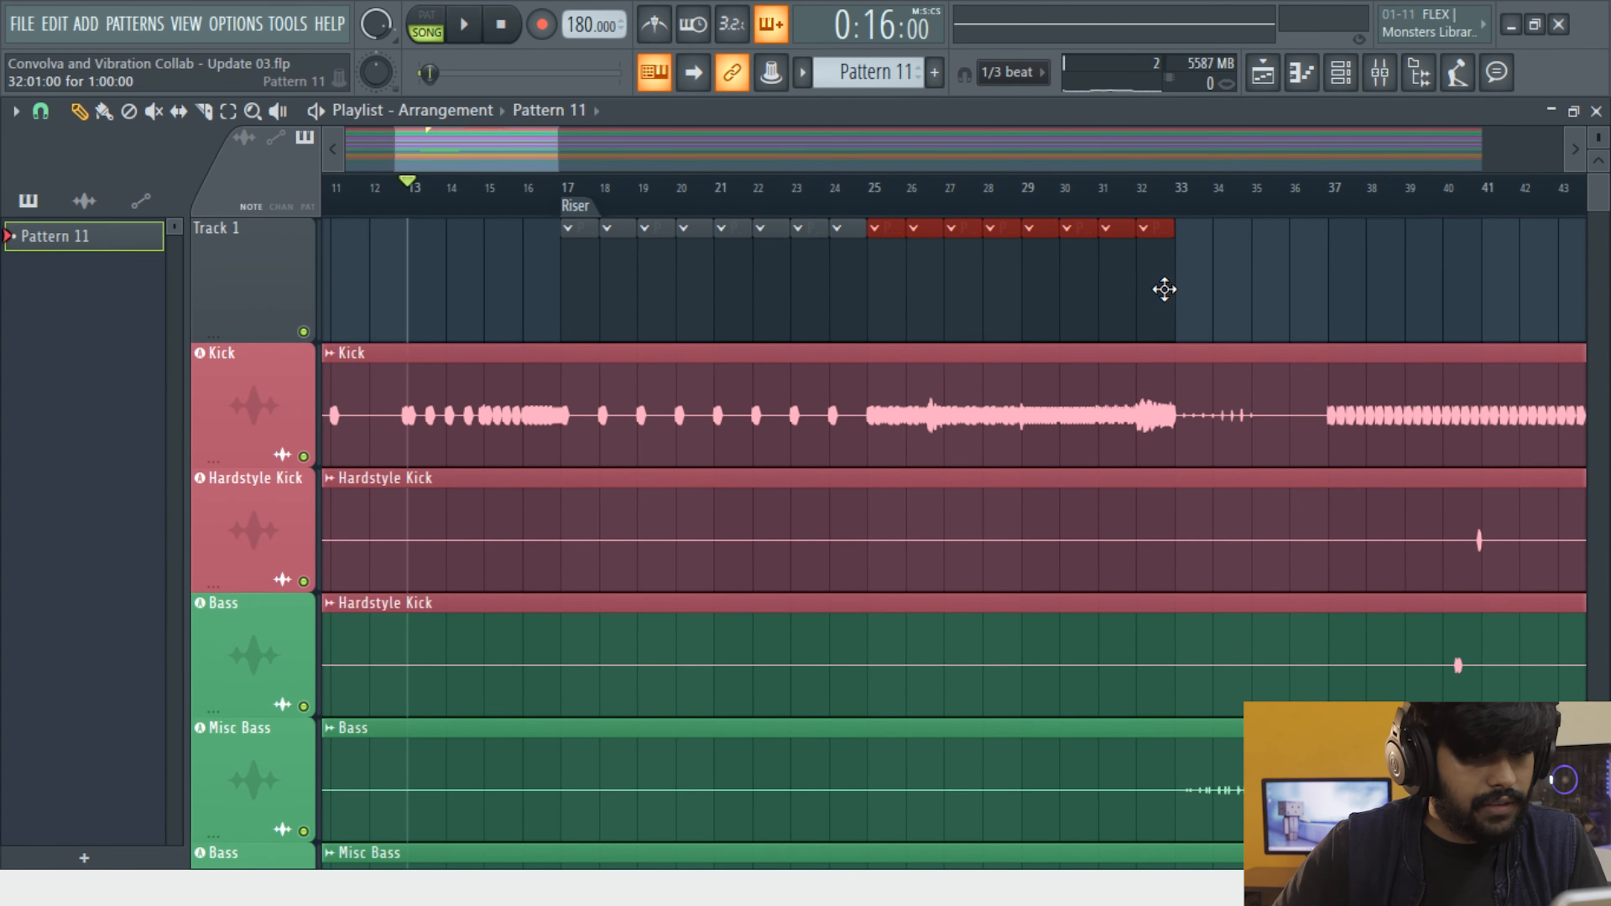
scroll(1174, 304, "down", 3)
left_click(1176, 189)
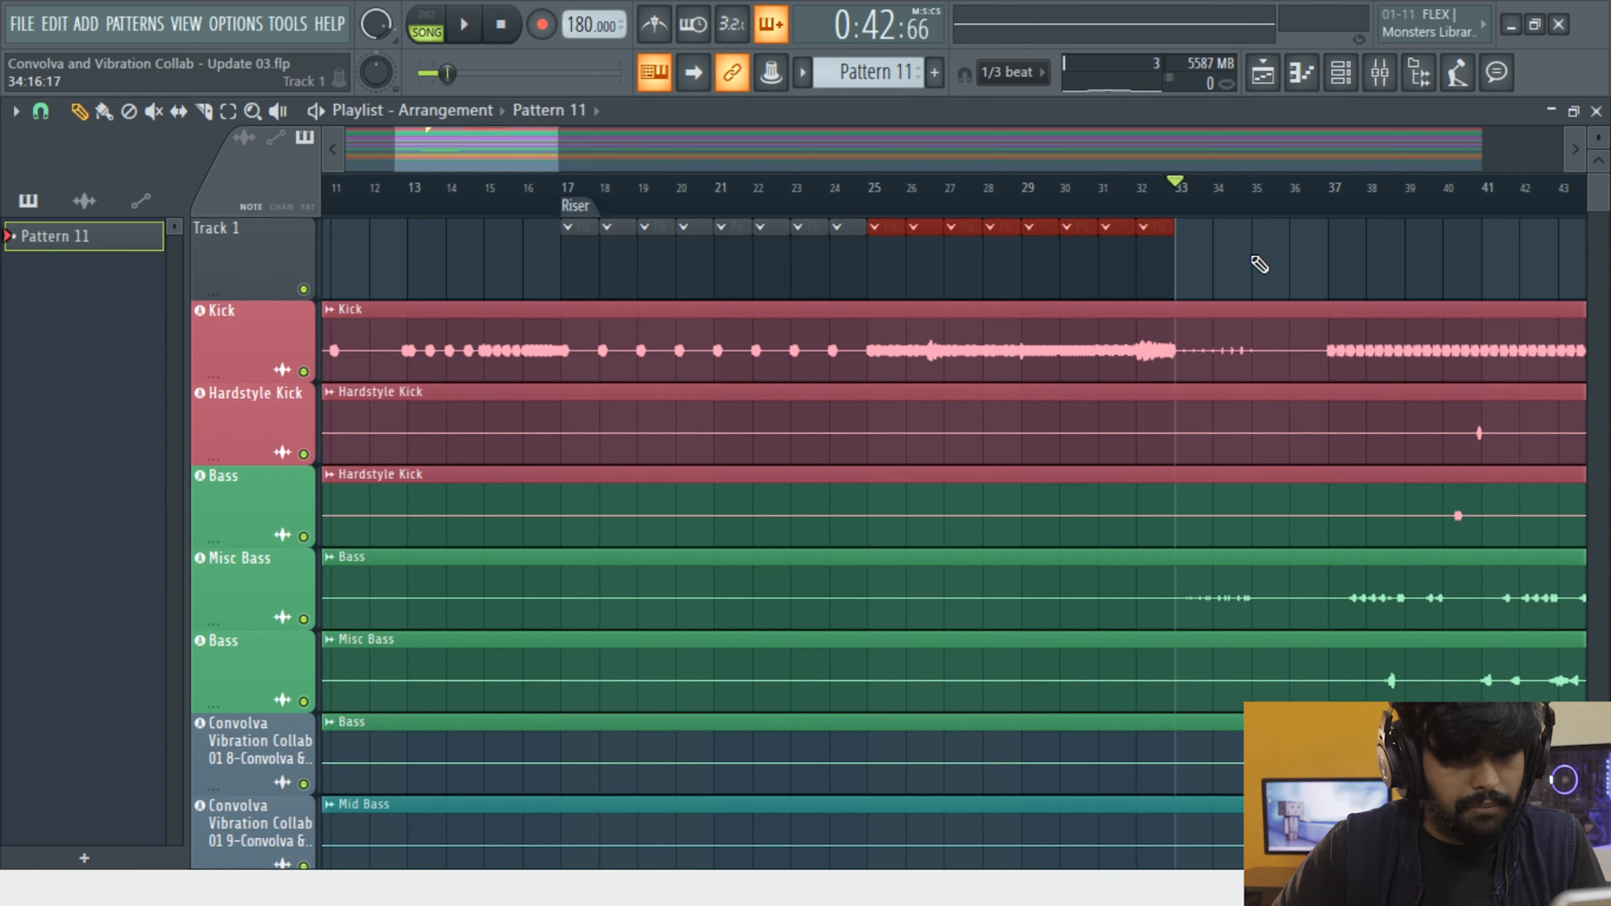
Duplicate the block of sixteen Pattern 11 clips and move the copy so it starts at bar 37
scroll(1262, 277, "up", 3)
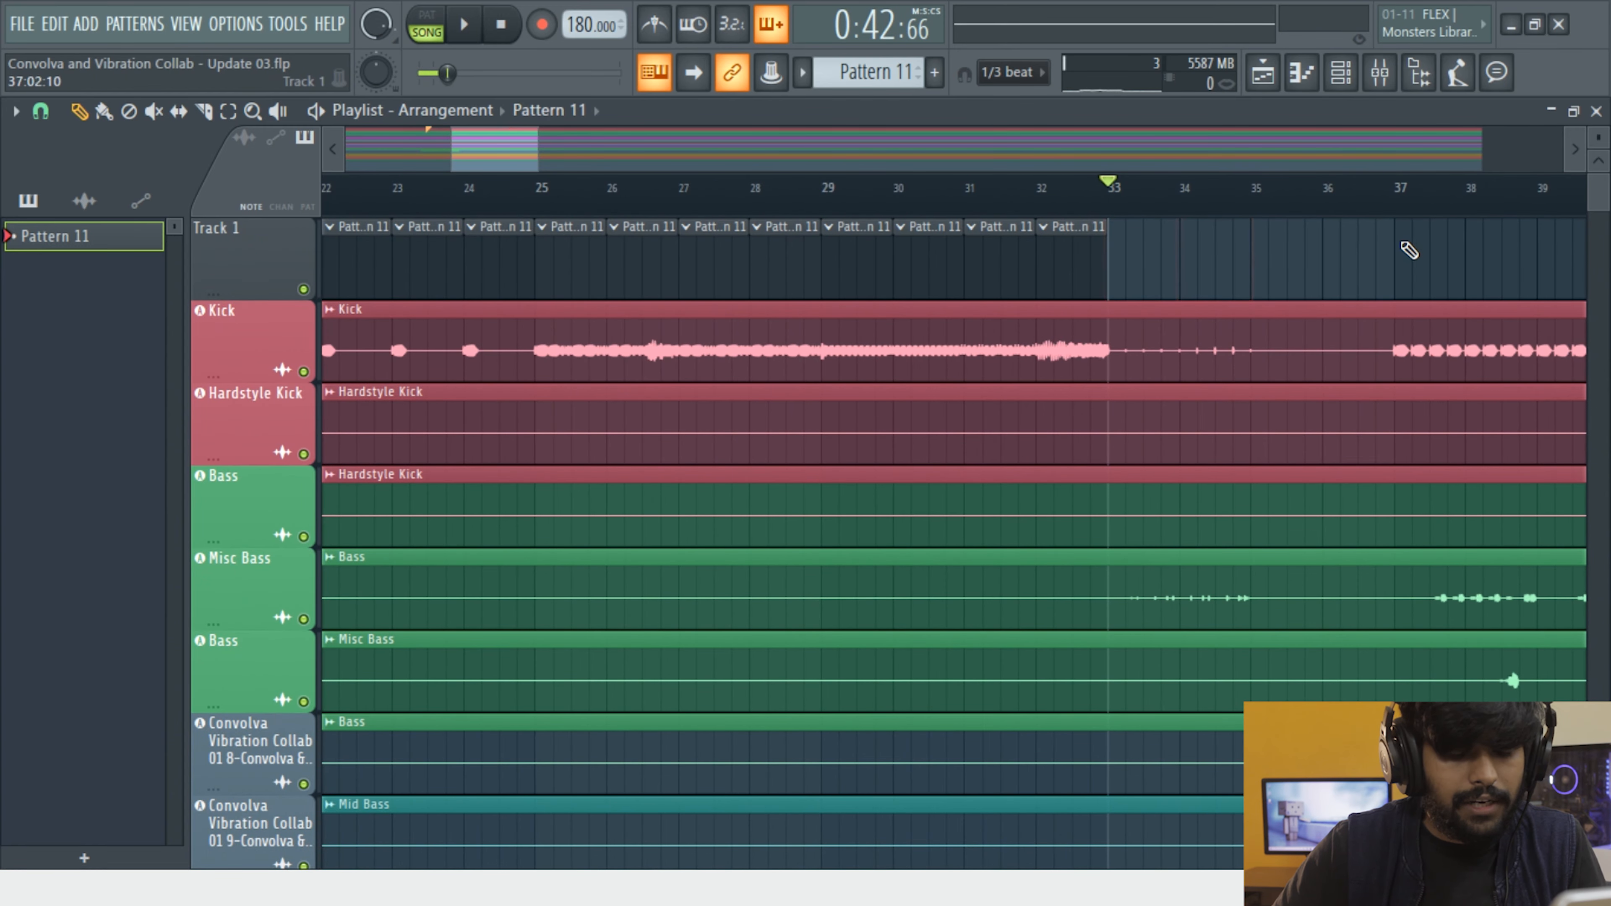
scroll(1264, 320, "down", 3)
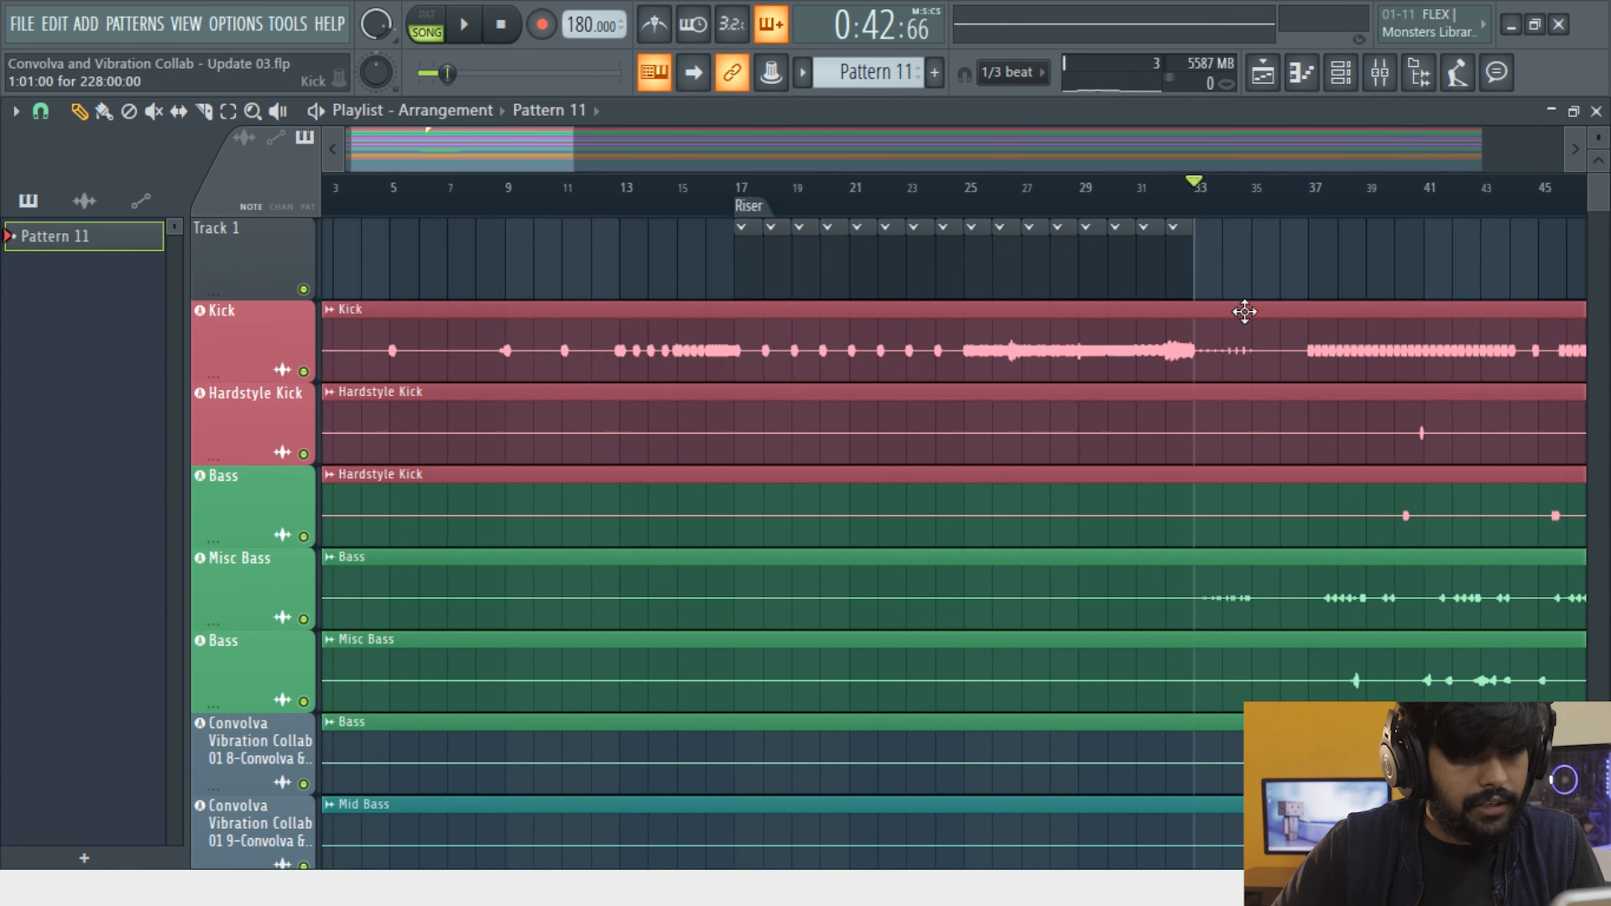
left_click_drag(1235, 272, 694, 255)
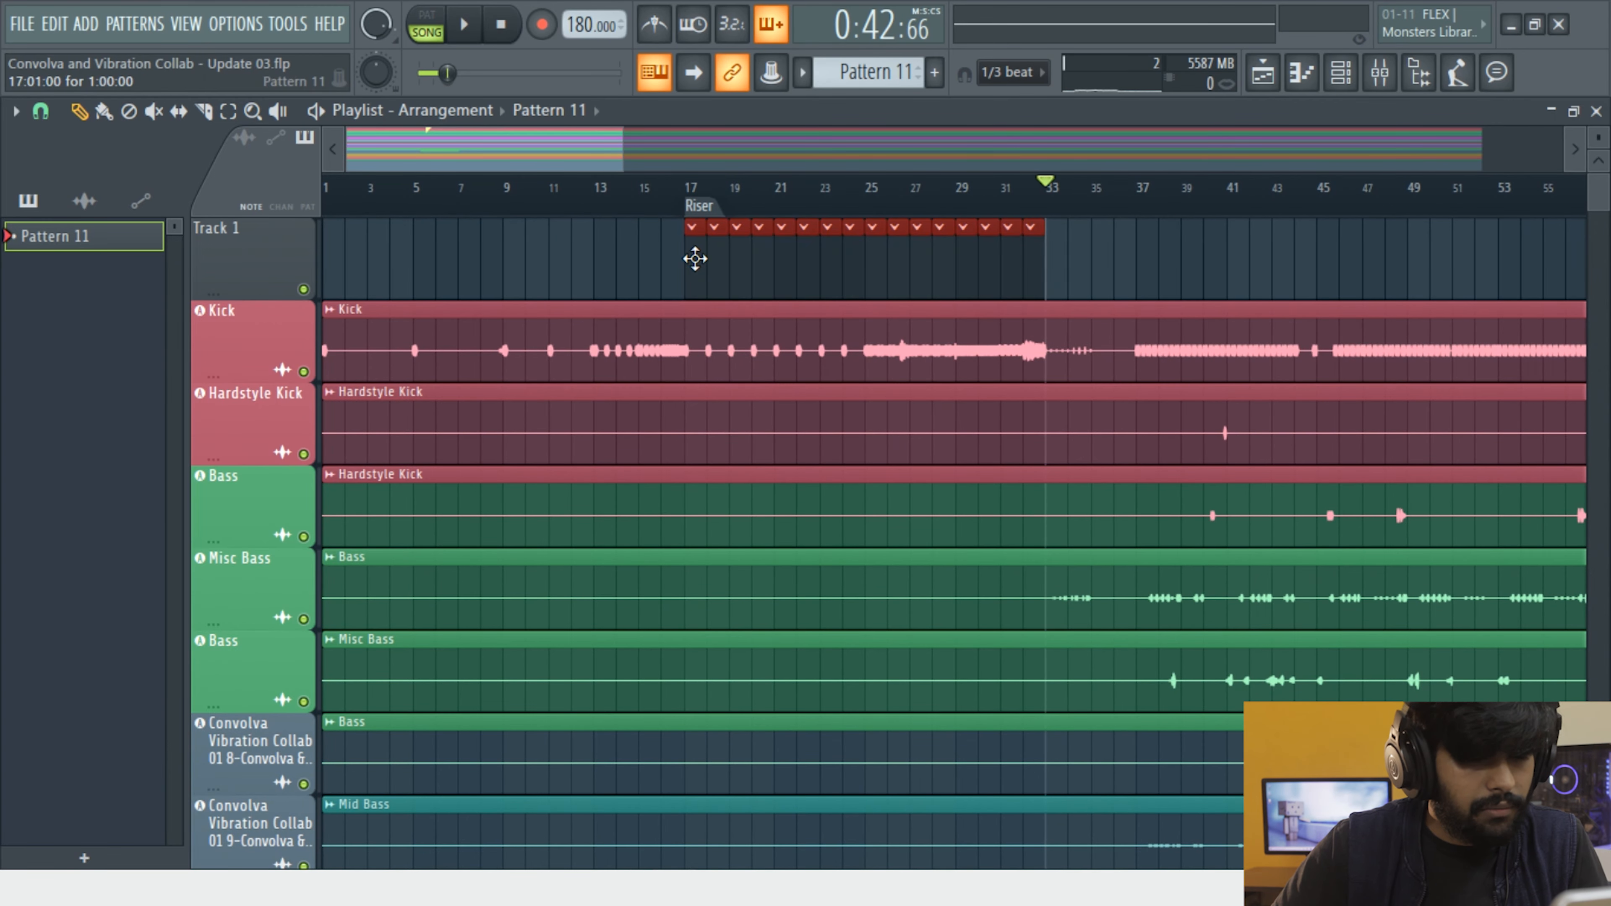
key("ctrl+b")
left_click_drag(1241, 273, 1140, 289)
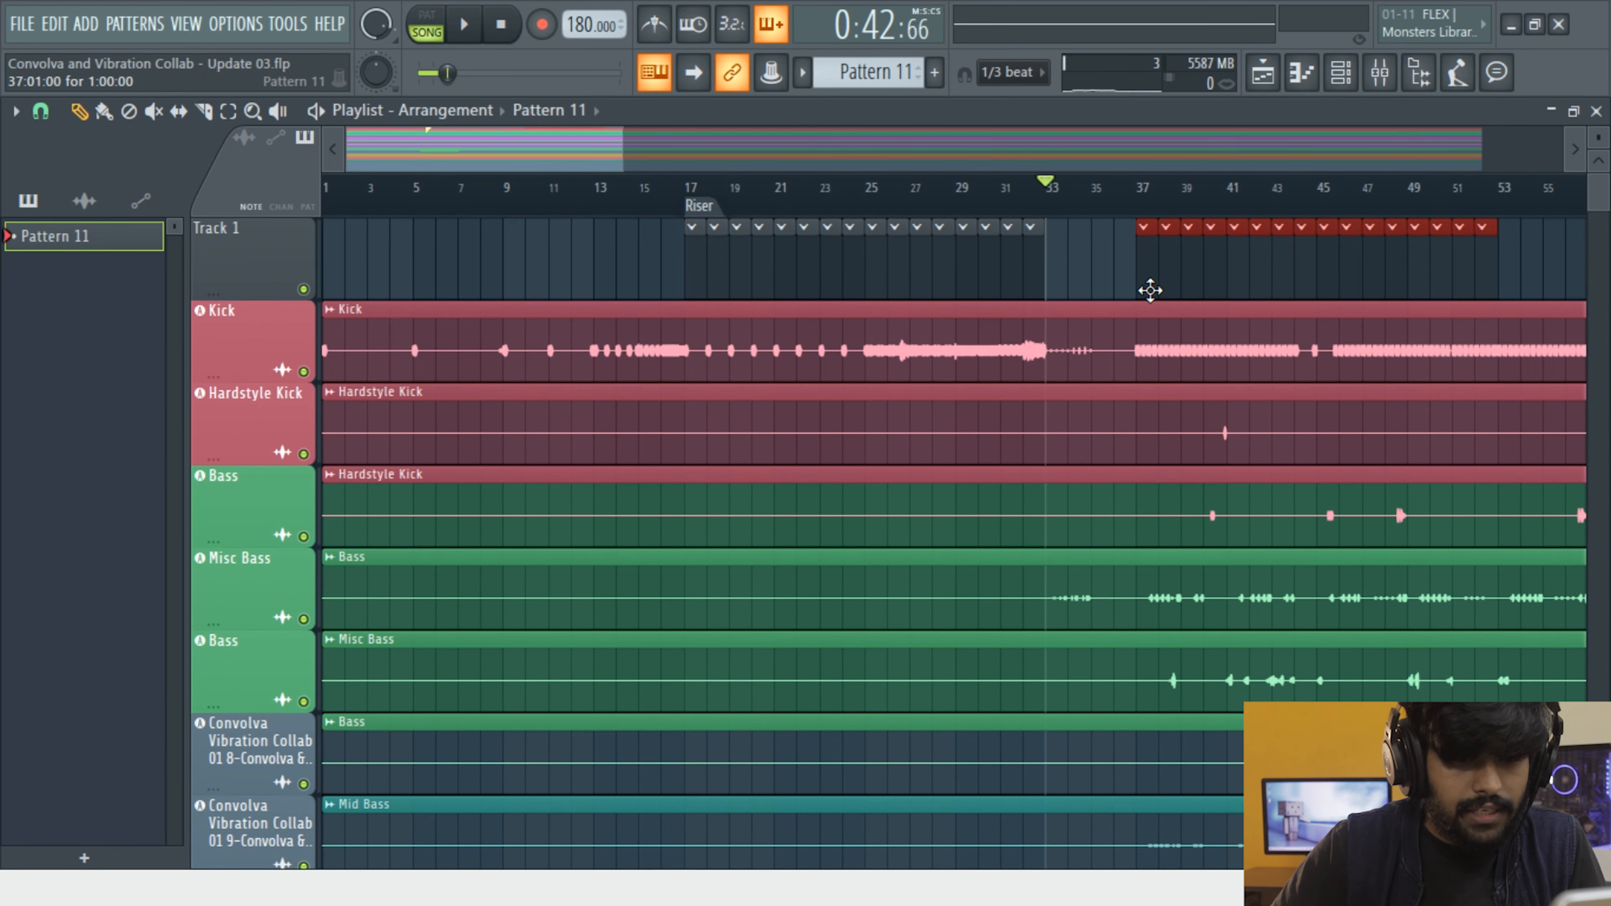
scroll(969, 416, "down", 2)
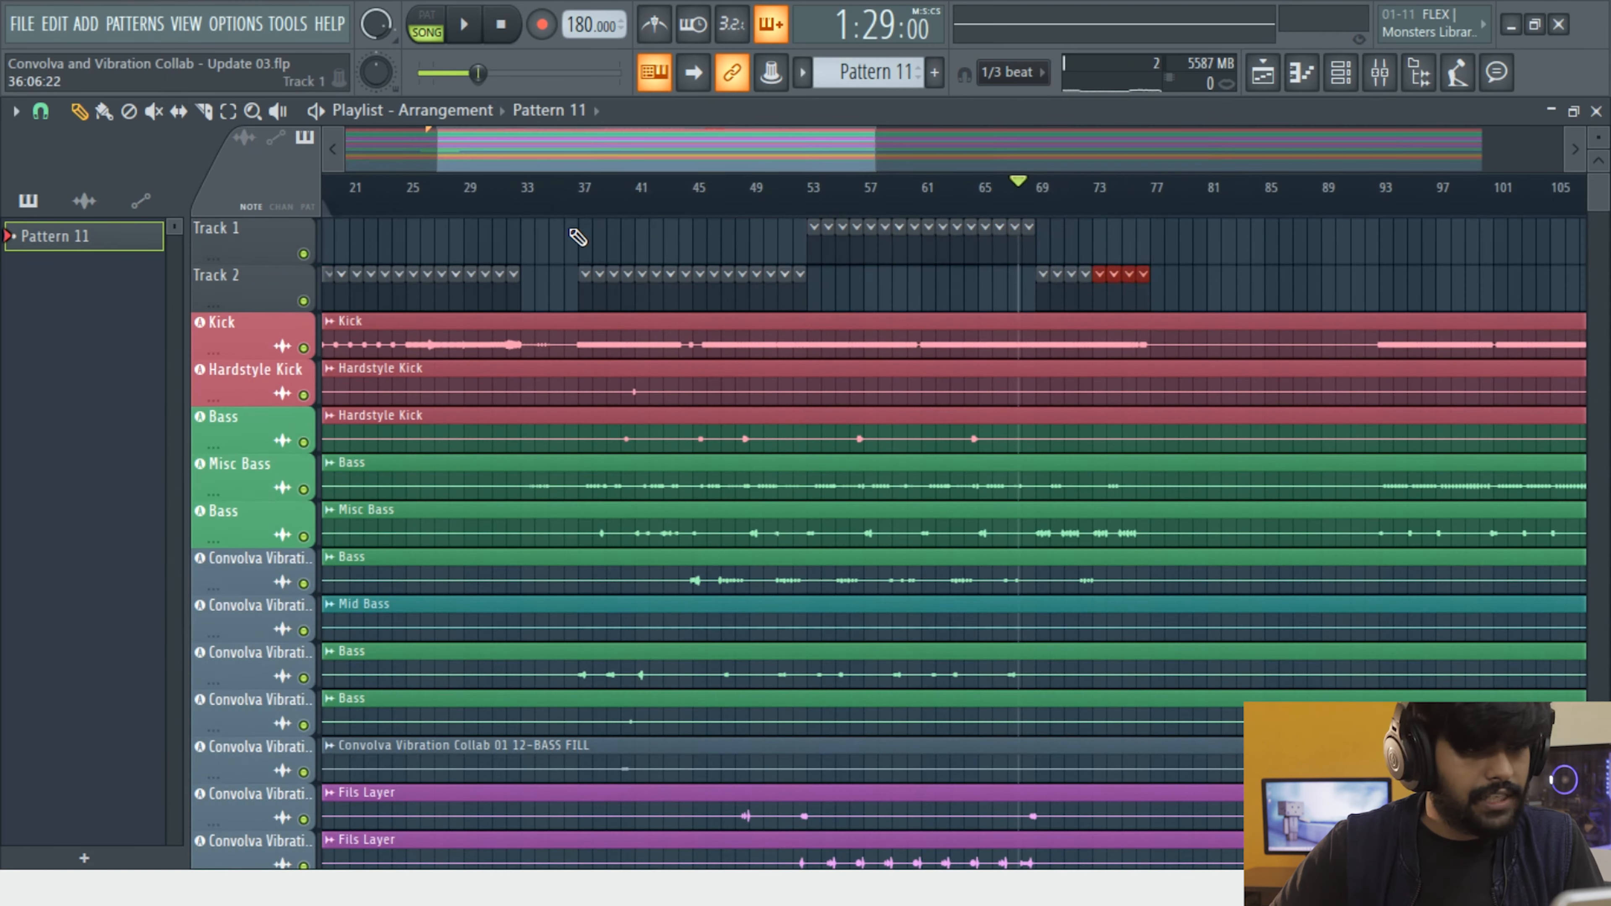
Select the Pattern 11 clips at bars 69 to 77 on Track 2 and compare the section blocks with the Kick and bass stems
left_click_drag(573, 235, 1026, 285)
left_click_drag(1014, 285, 1259, 276)
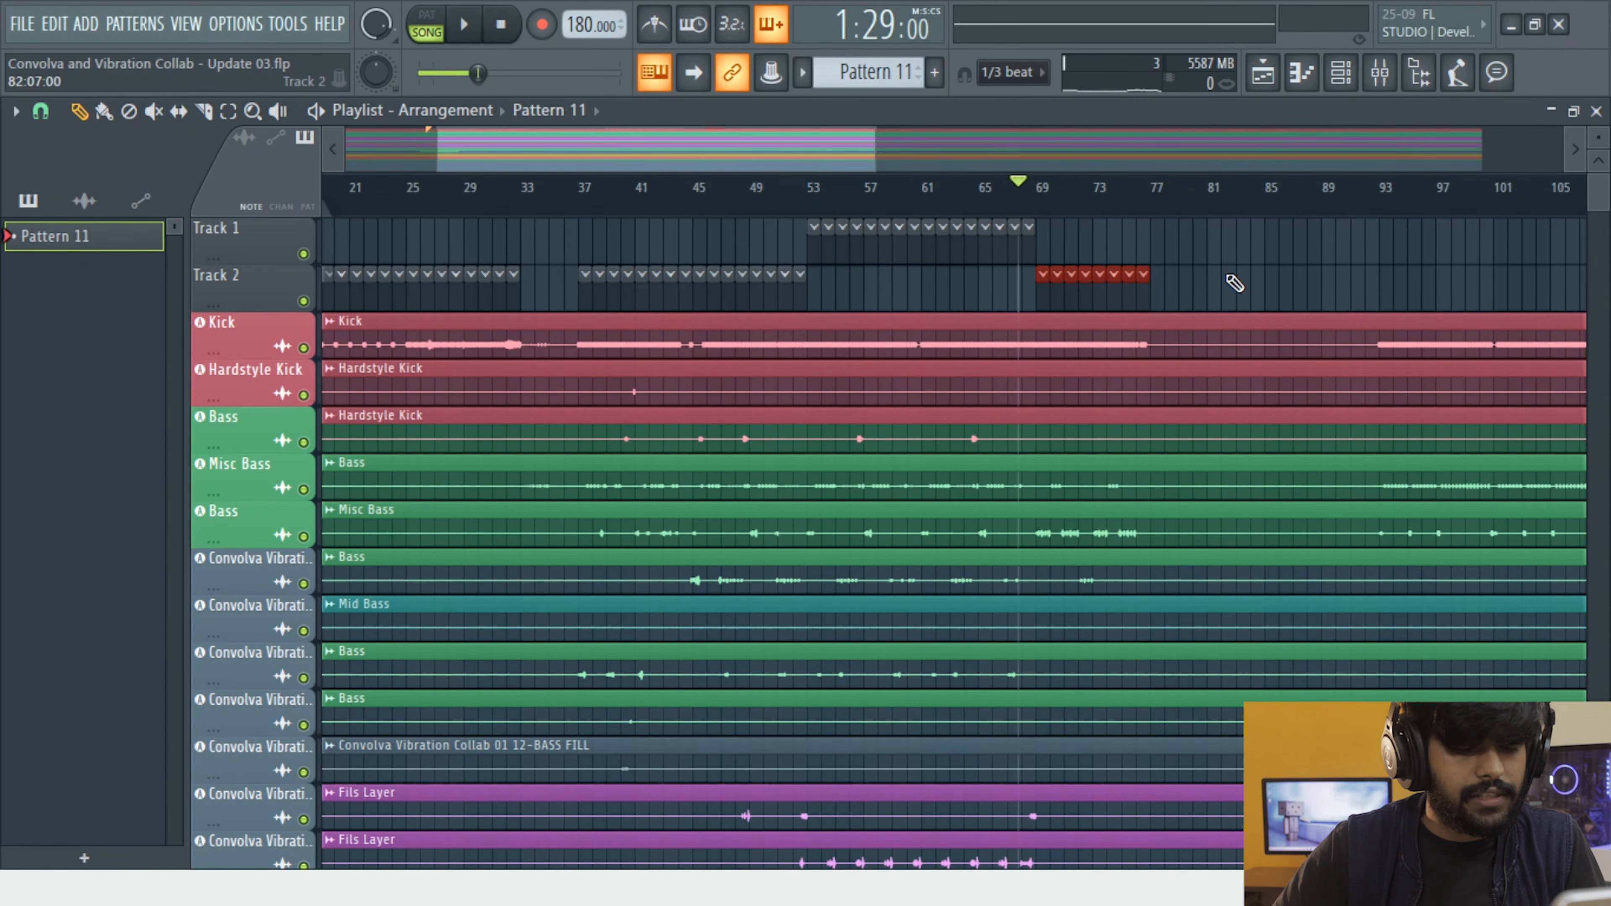
scroll(1032, 343, "up", 2)
scroll(1039, 342, "up", 4)
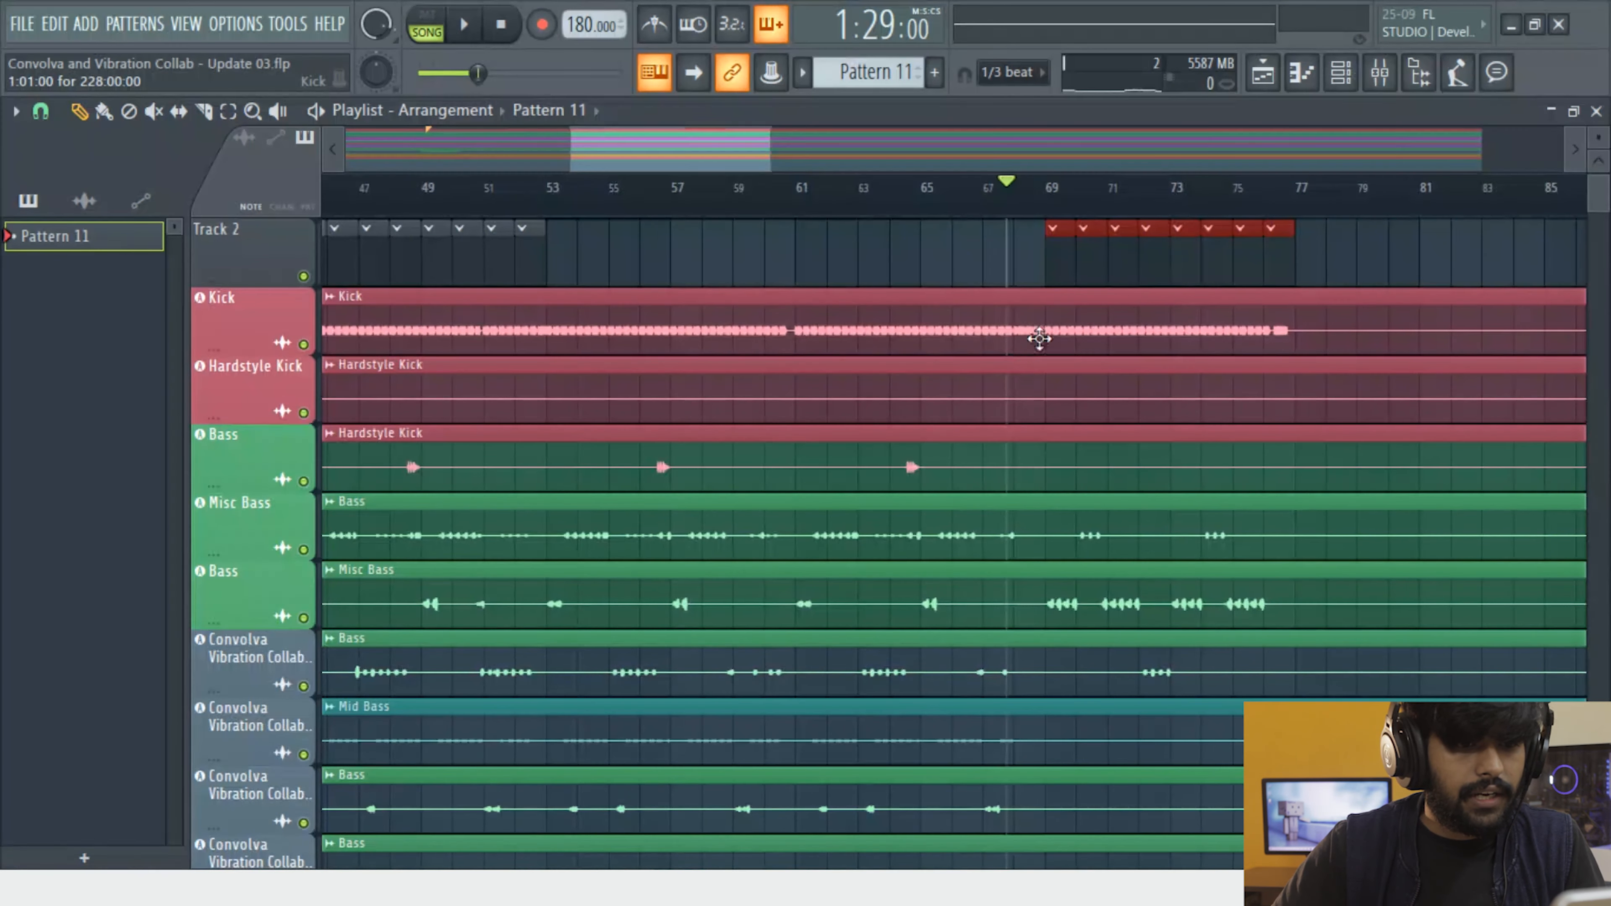
scroll(1097, 323, "down", 2)
scroll(1083, 313, "up", 1)
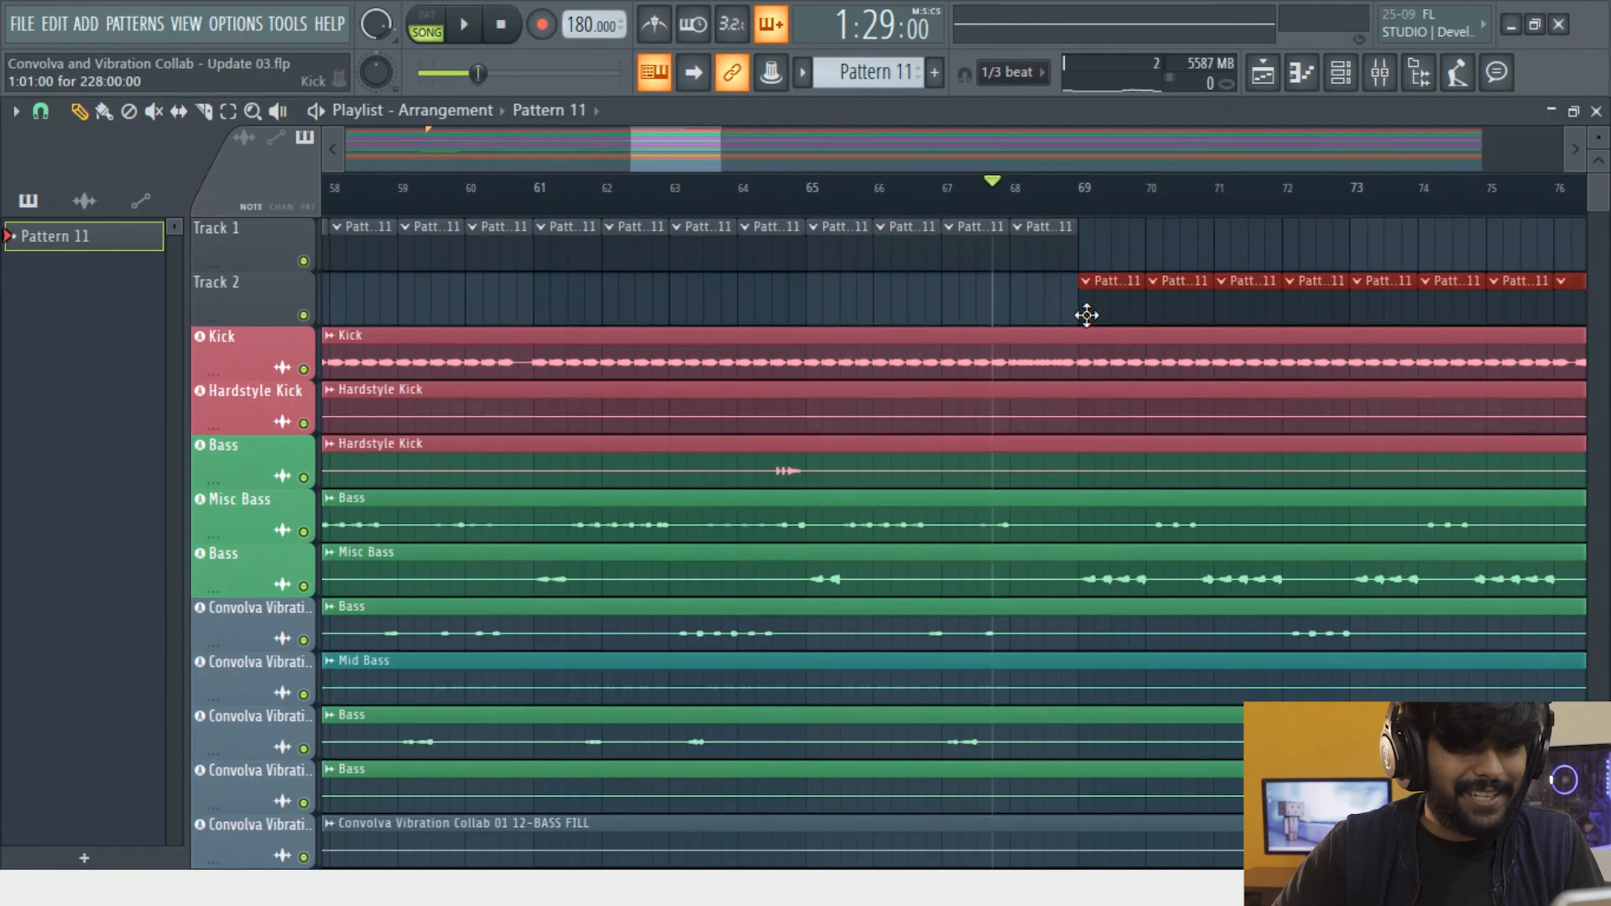
scroll(1109, 307, "down", 2)
scroll(1109, 307, "down", 1)
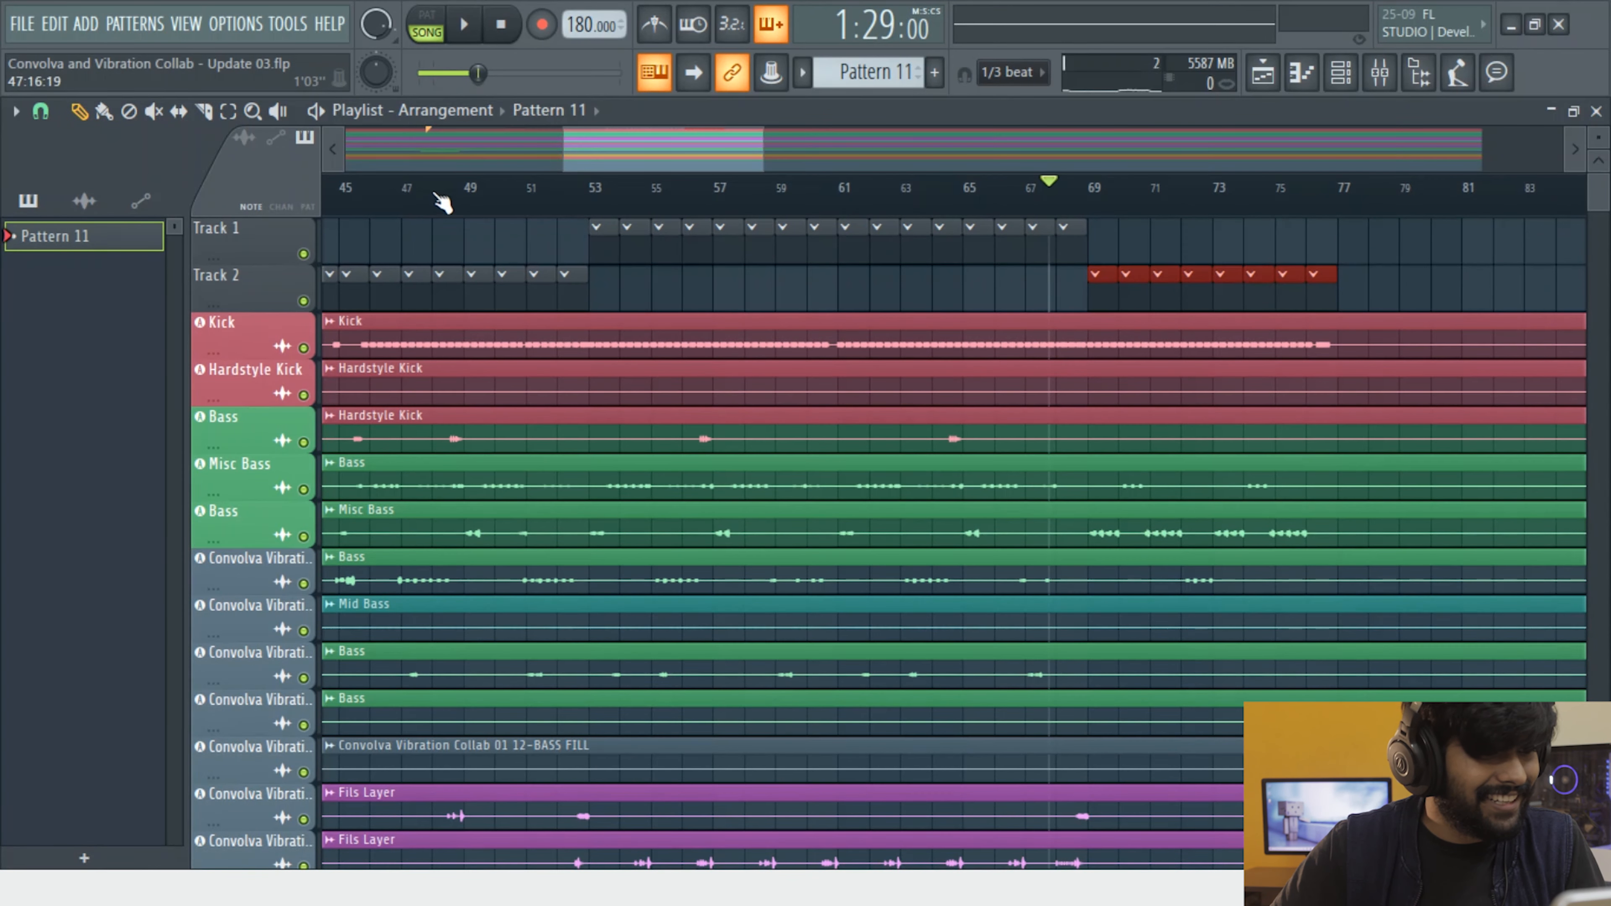
scroll(383, 213, "down", 3)
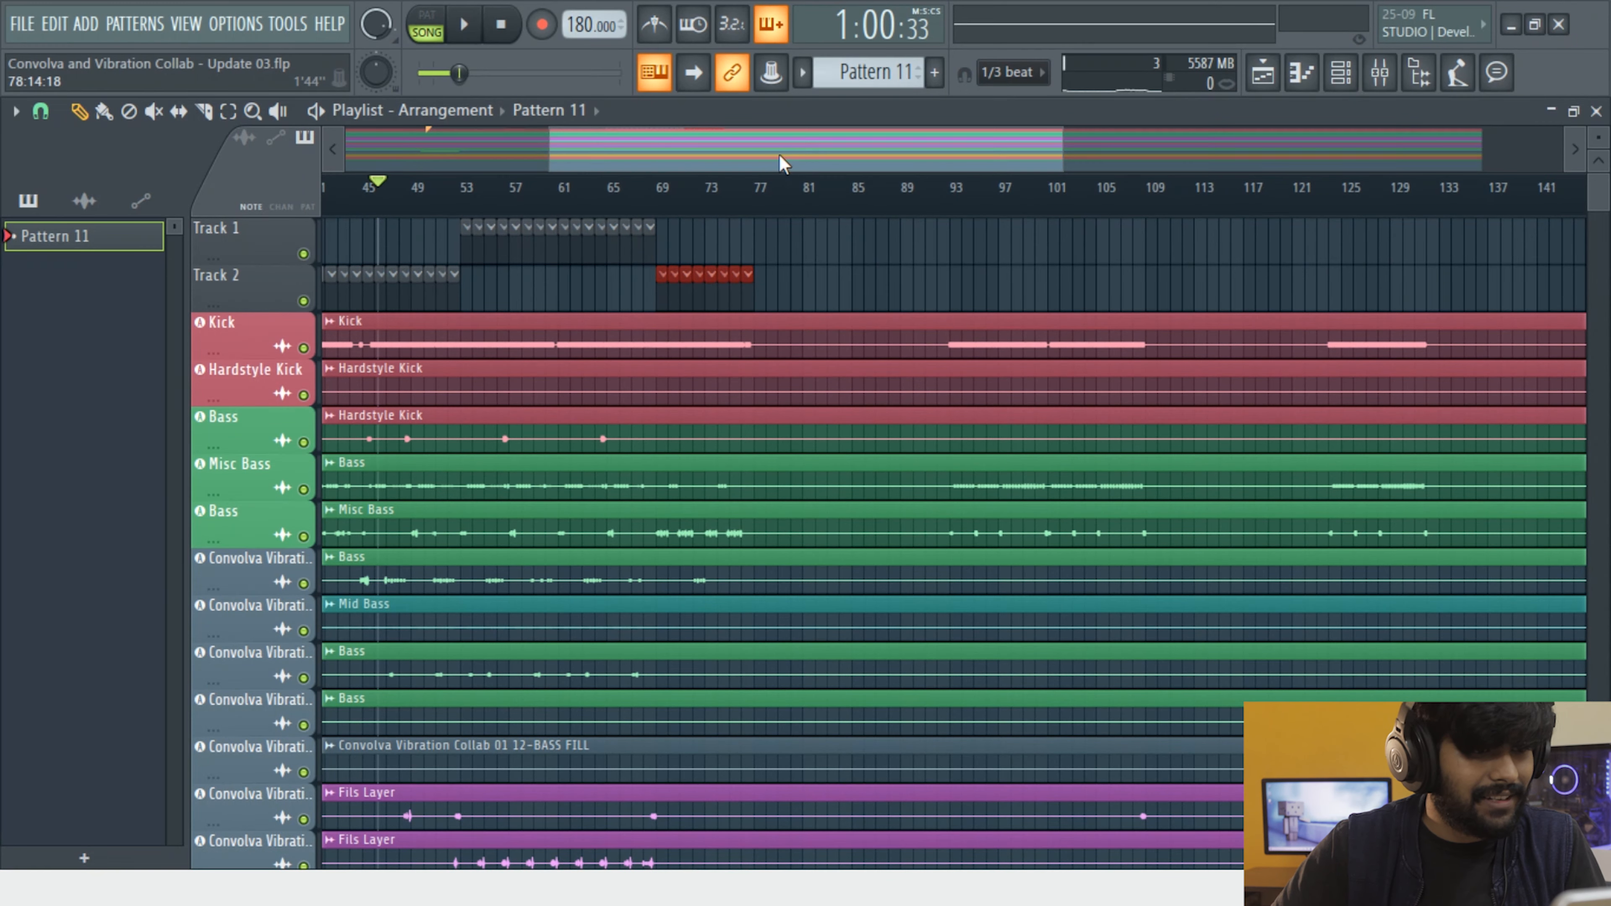
left_click_drag(780, 163, 732, 166)
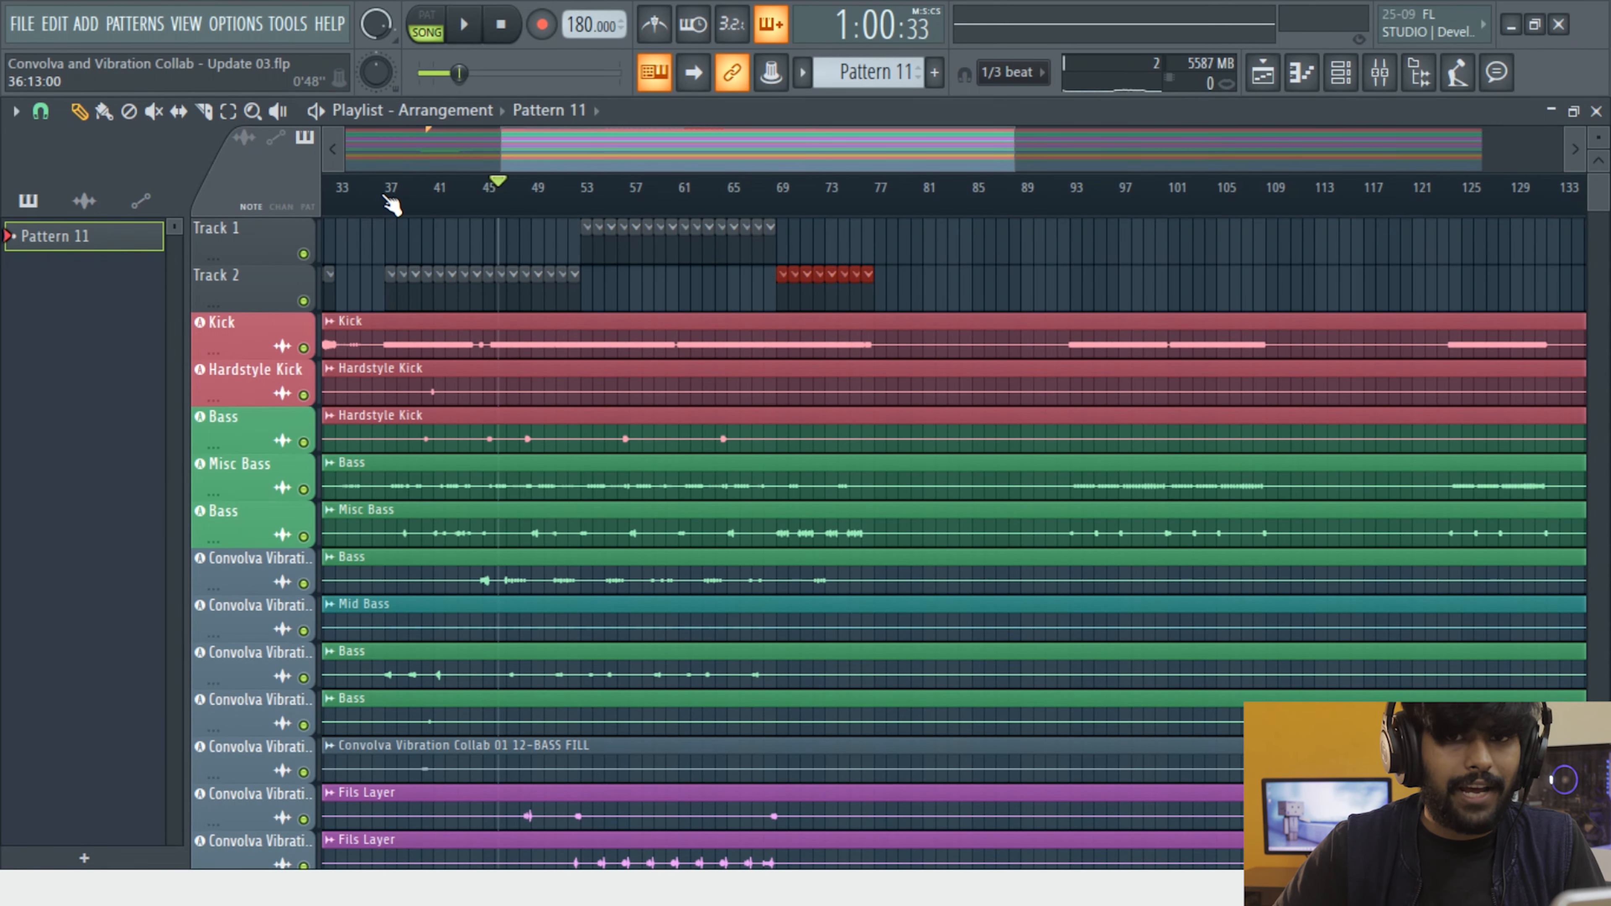
Play from bars 37 and 53 to check the section starts, and clear the clip selection
key("space")
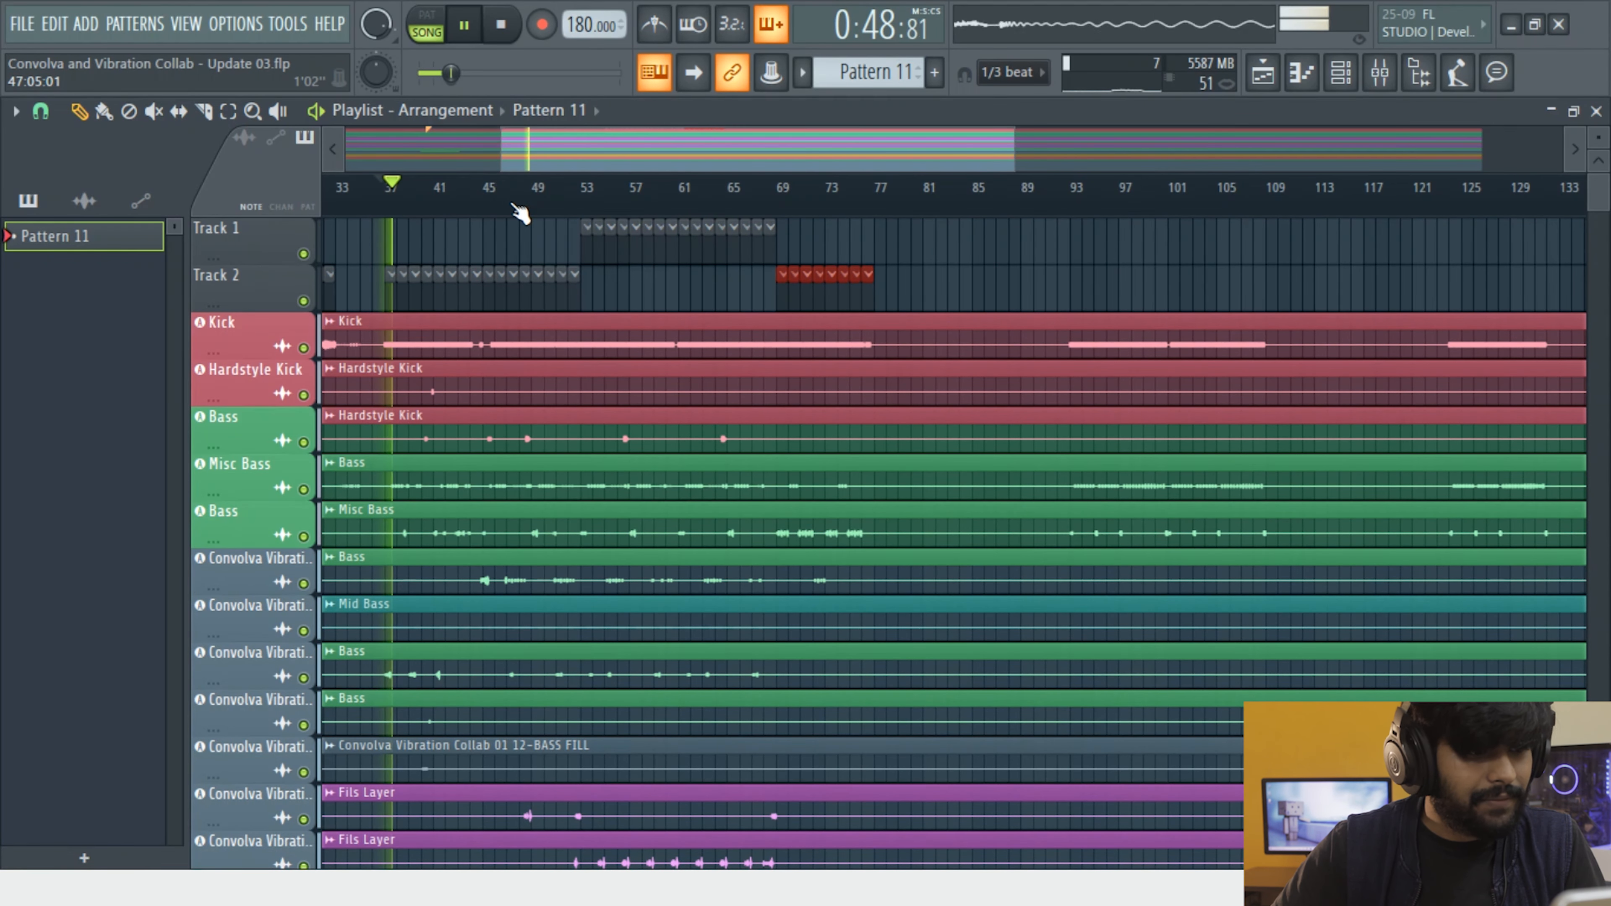
left_click(582, 205)
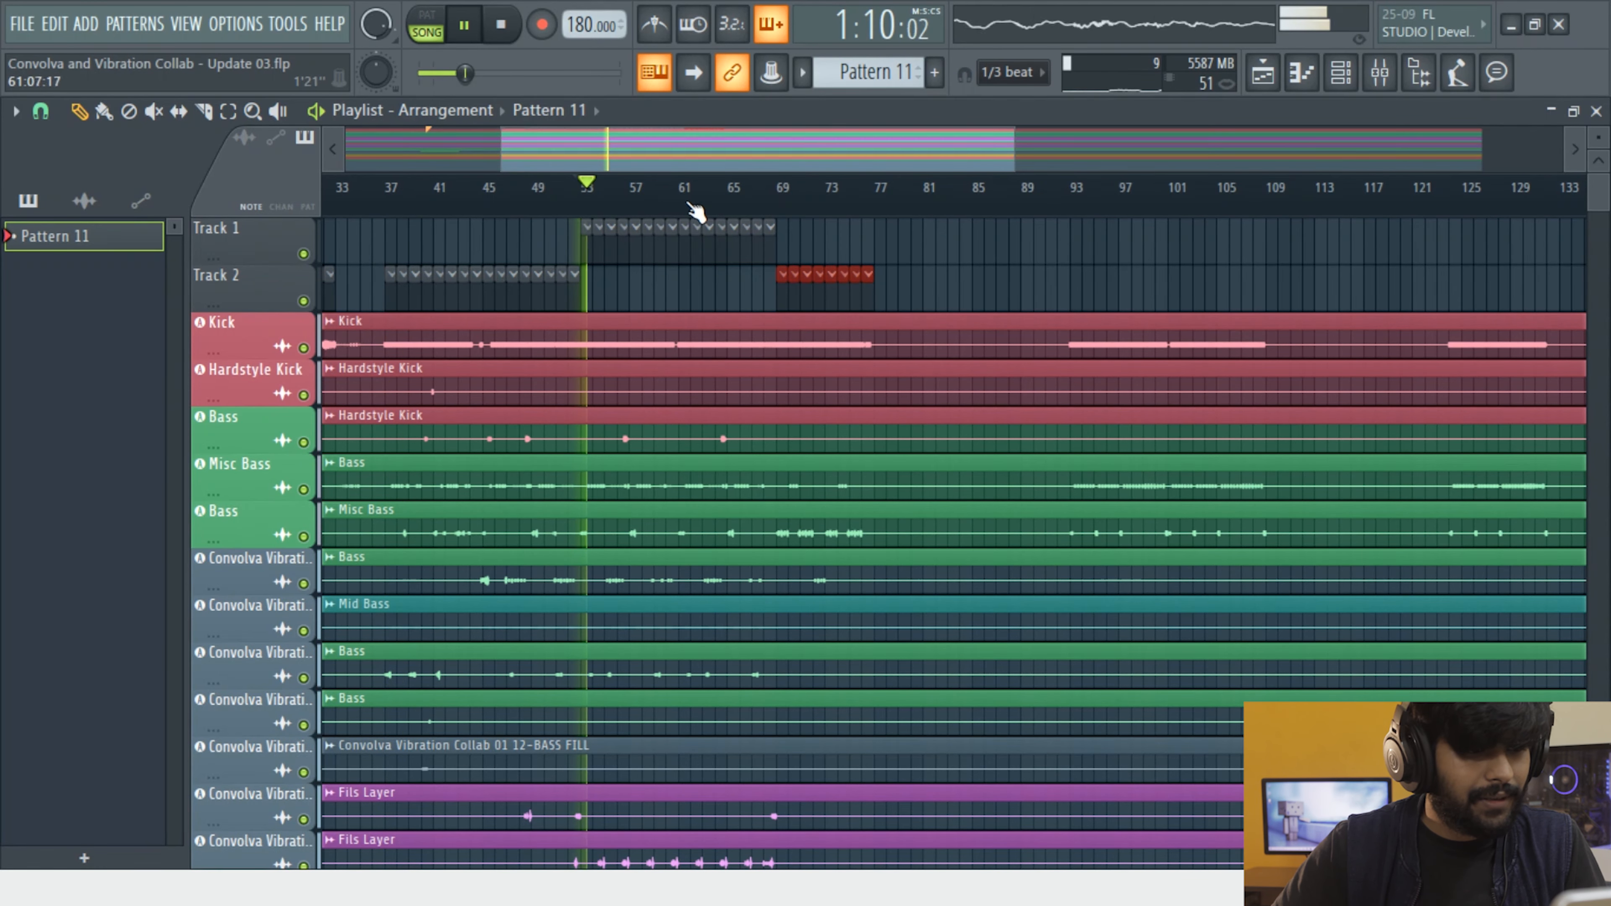
key("space")
scroll(568, 266, "up", 4)
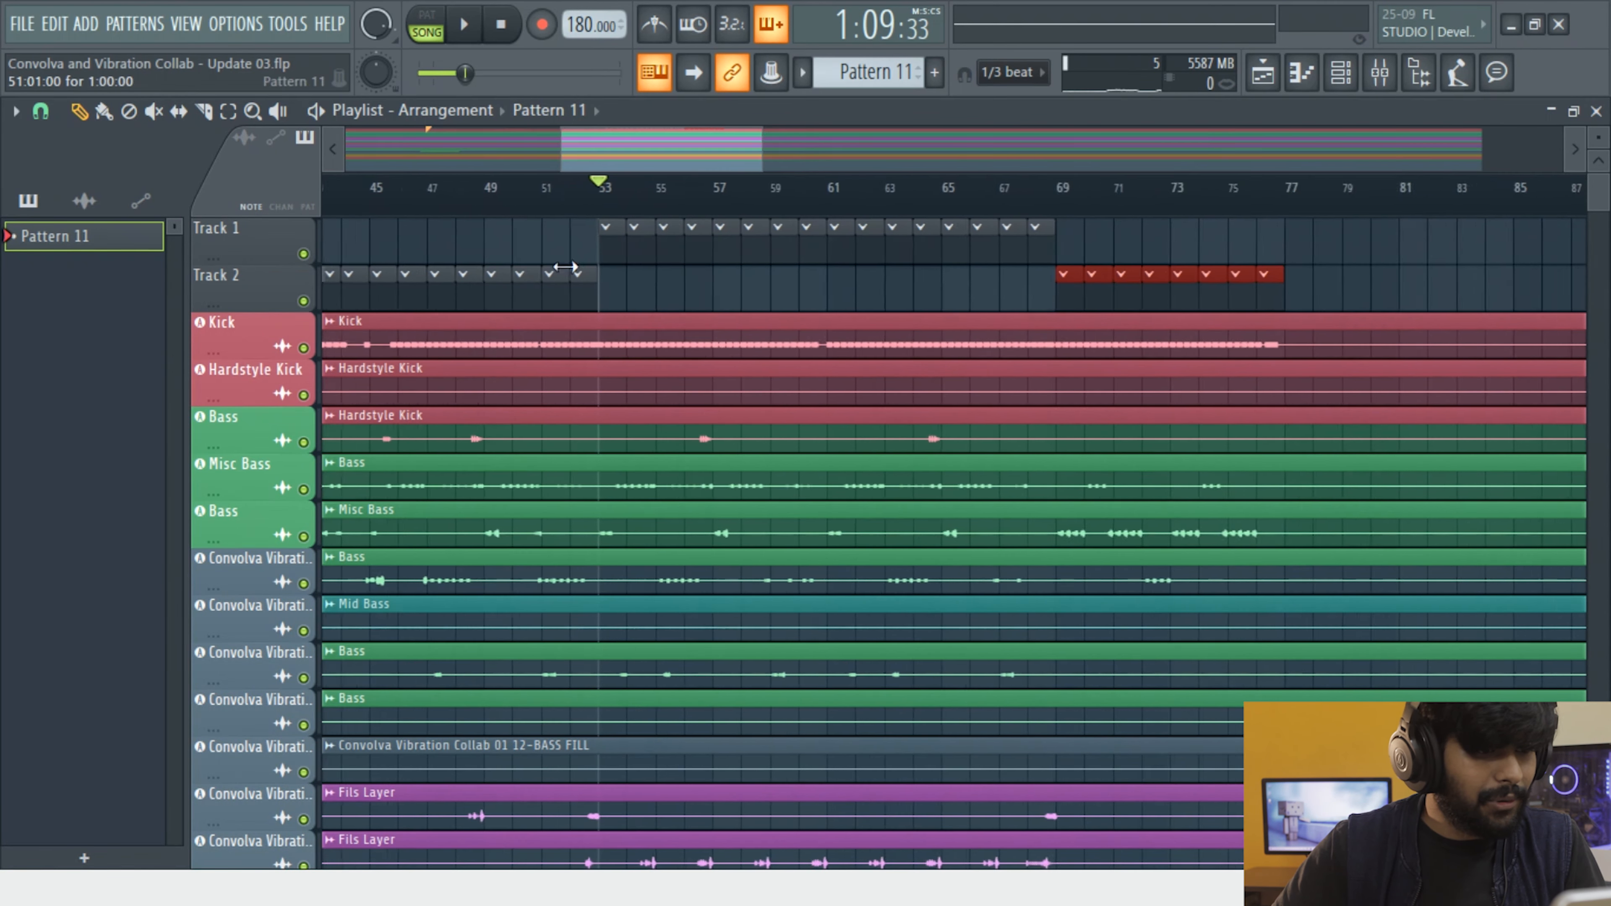
left_click_drag(570, 207, 641, 217)
double_click(600, 214)
key("ctrl+d")
Play the lead-in from bar 52 to check the section change at bar 53
scroll(587, 211, "up", 5)
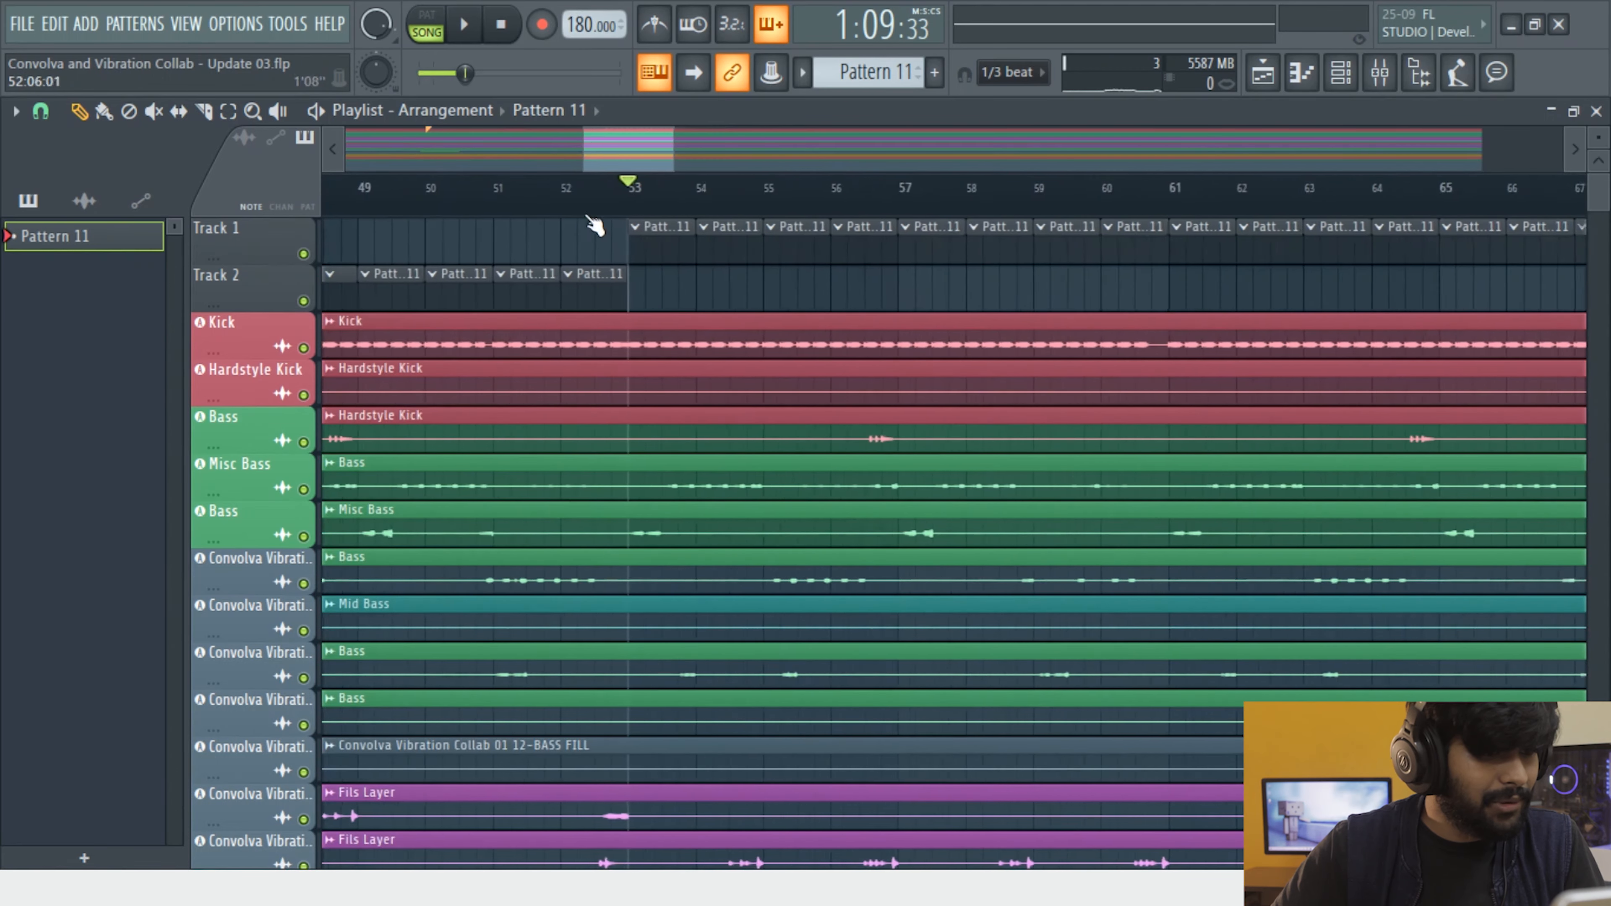
left_click(503, 199)
key("space")
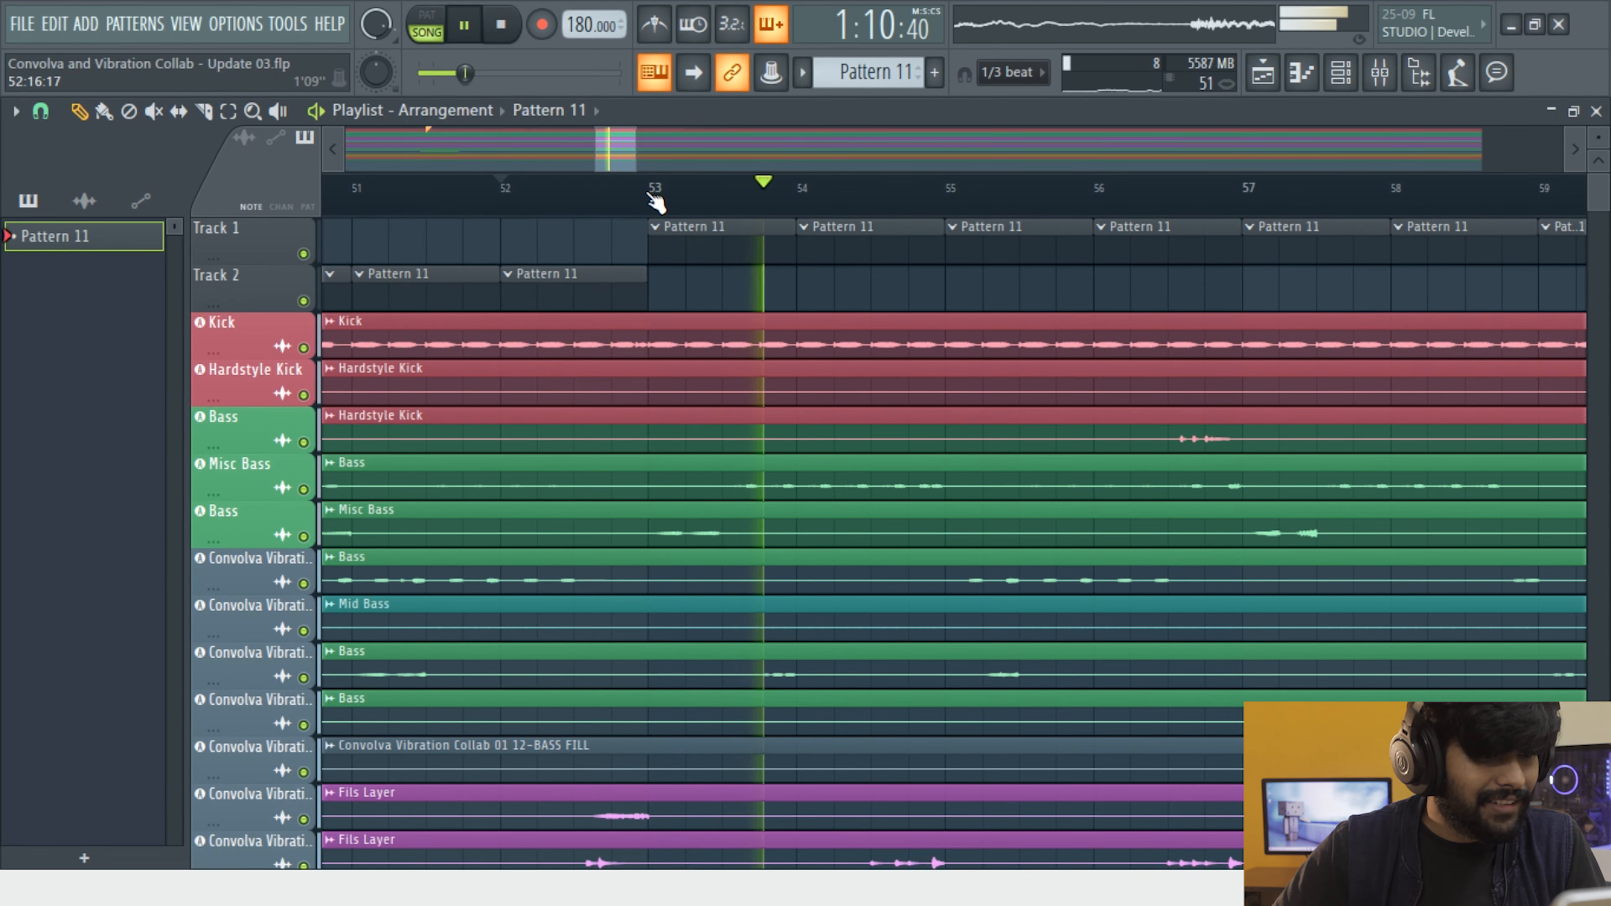
key("space")
scroll(654, 198, "down", 4)
Select the eight Pattern 11 clips starting at bar 69 on Track 2 and play from bar 68 to check that section
left_click(900, 194)
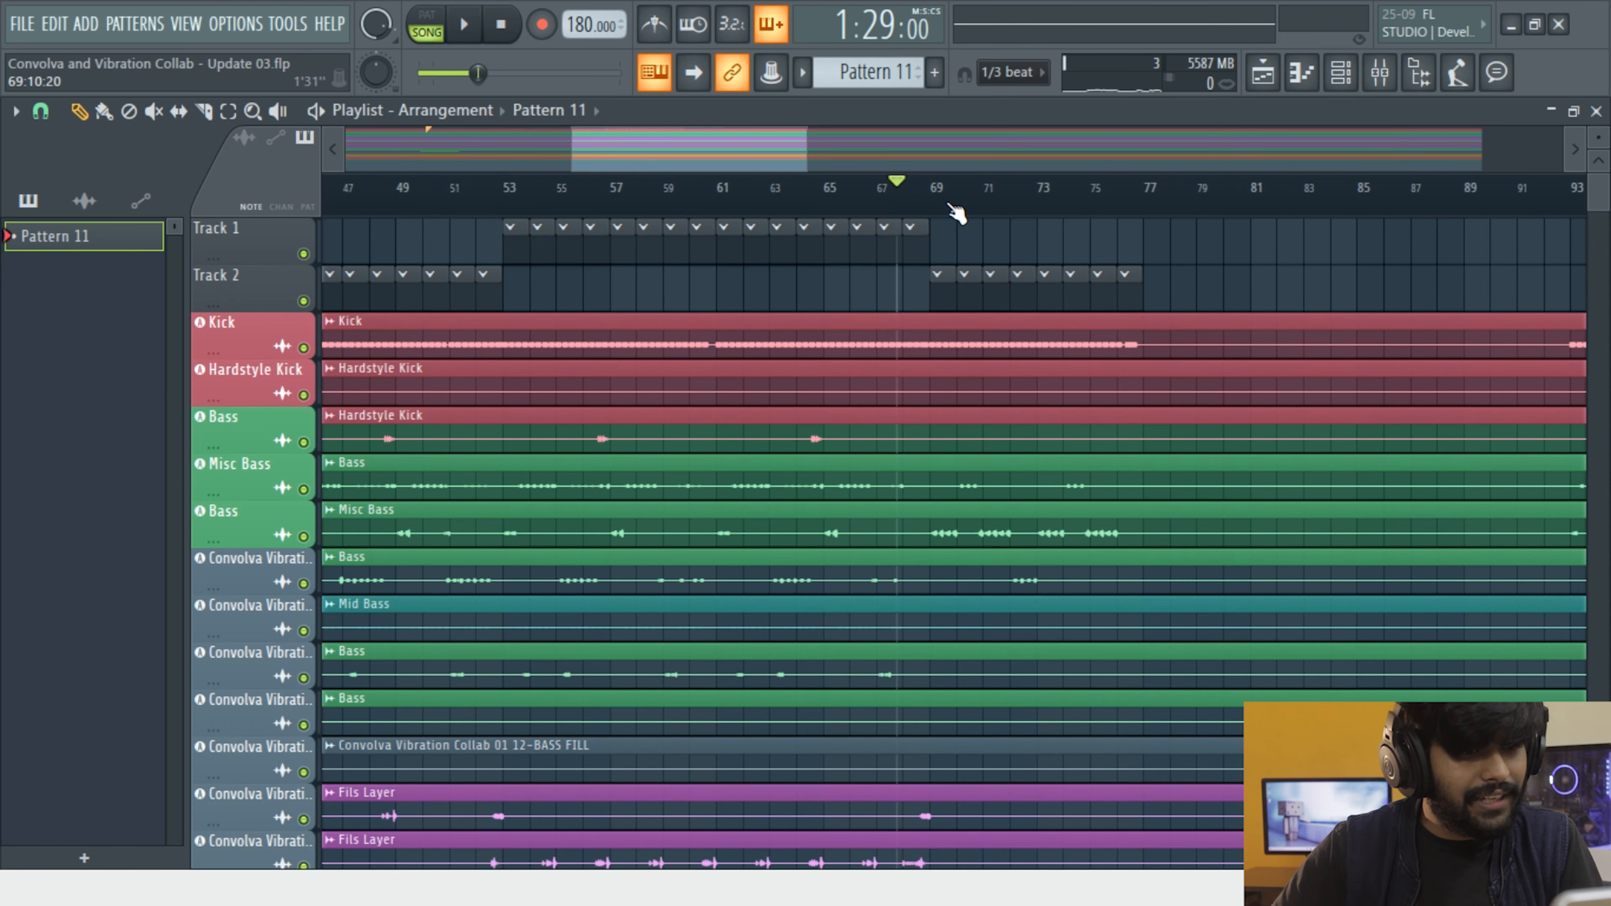
scroll(1192, 213, "up", 3)
left_click_drag(726, 287, 1136, 297)
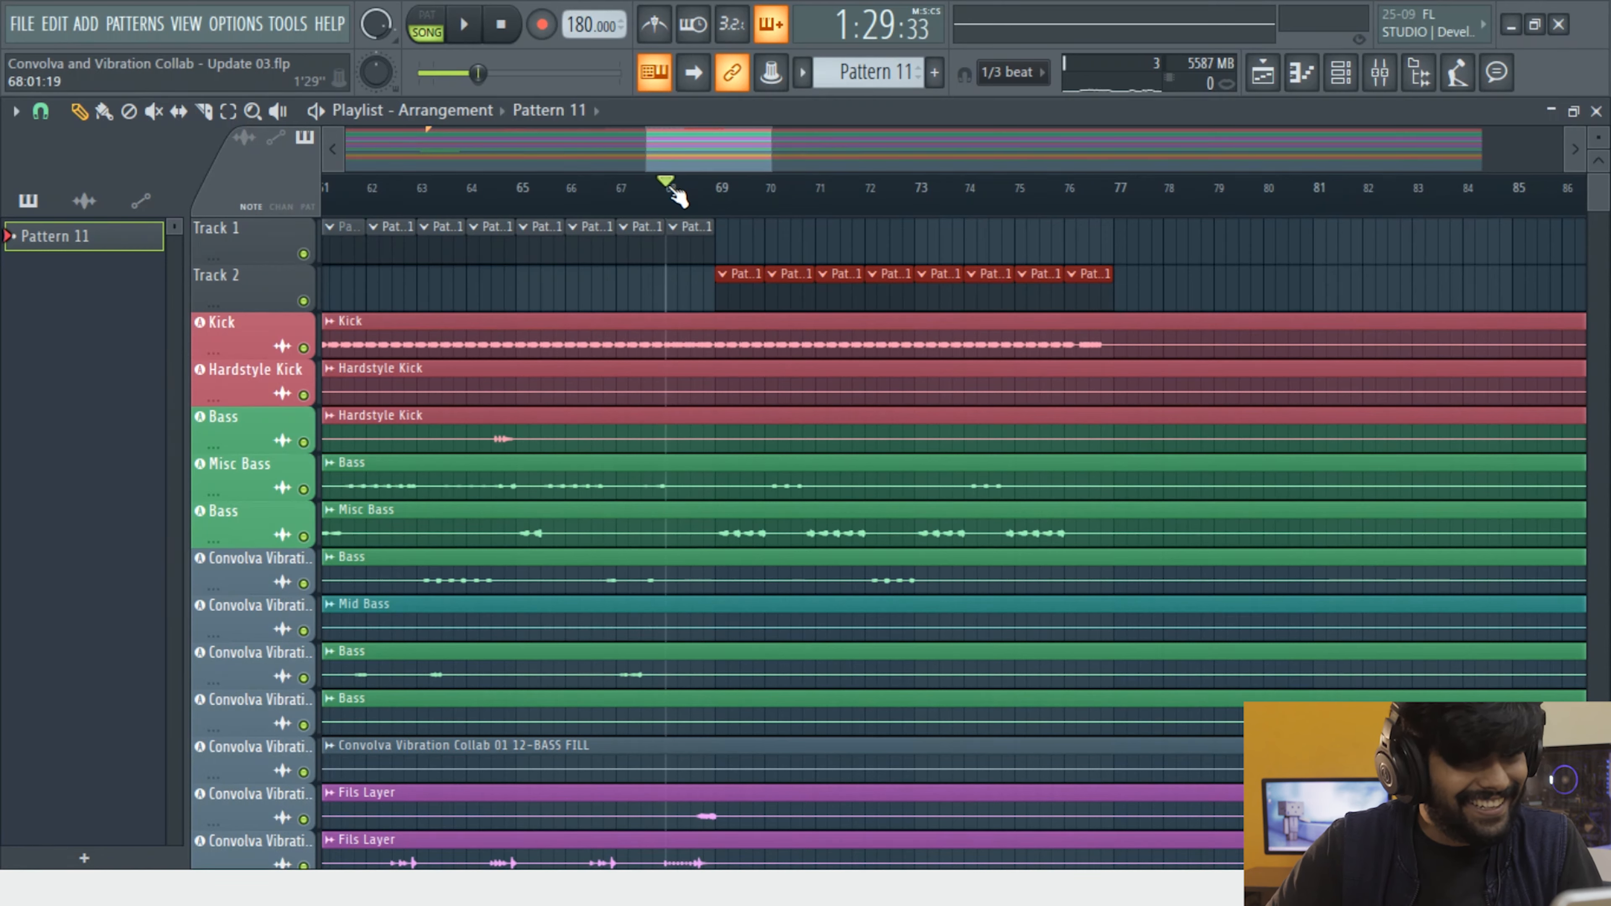
key("space")
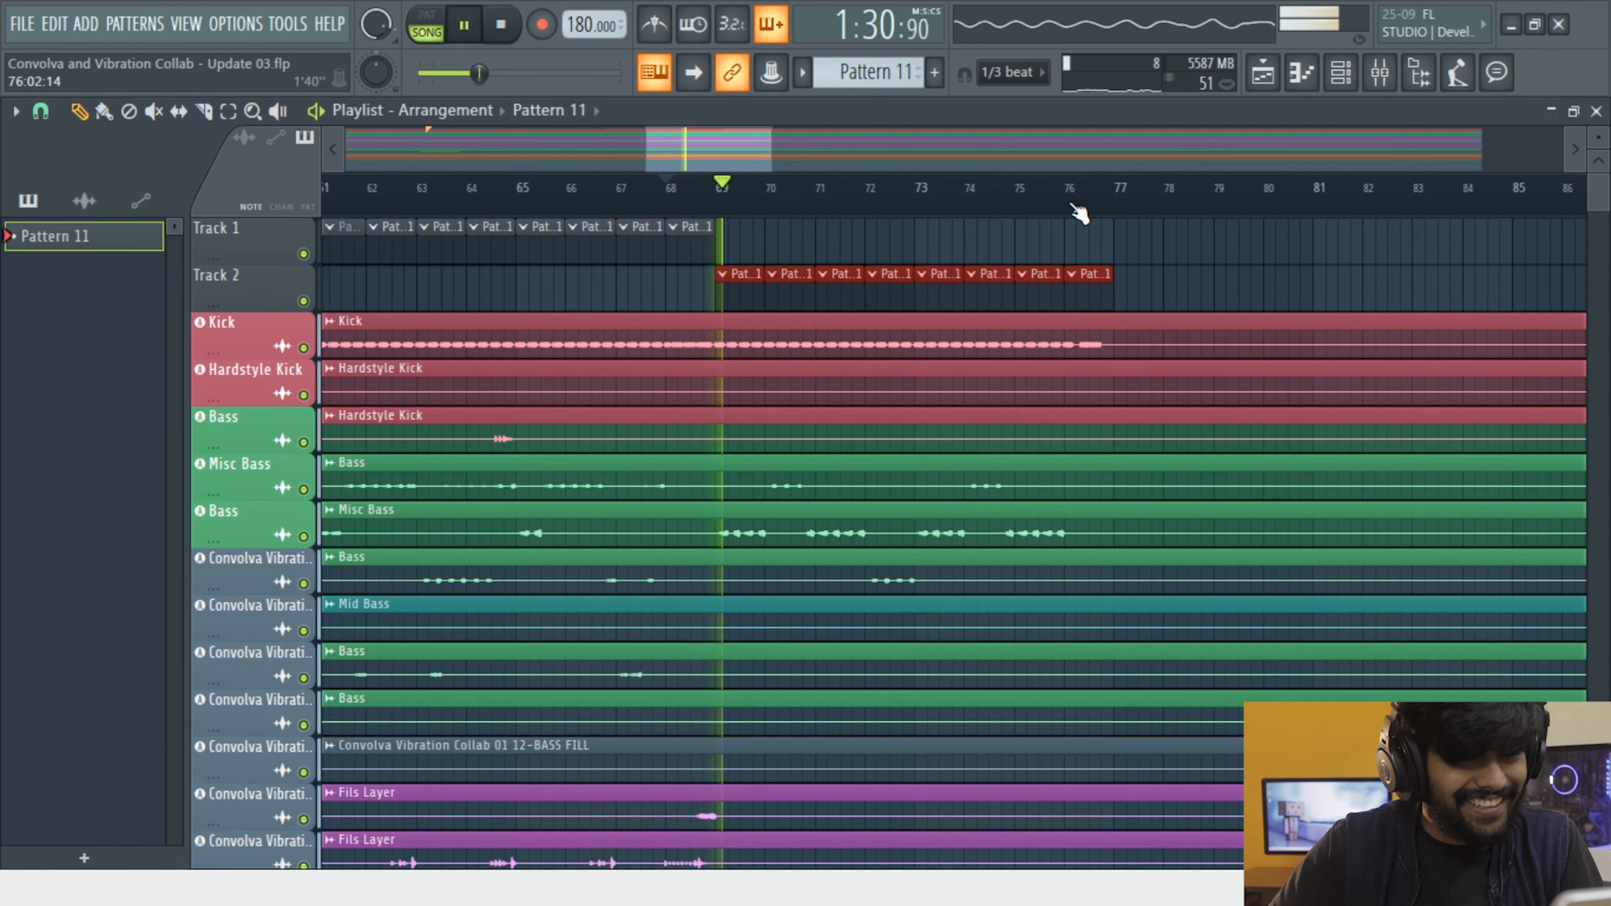
scroll(1078, 213, "up", 2)
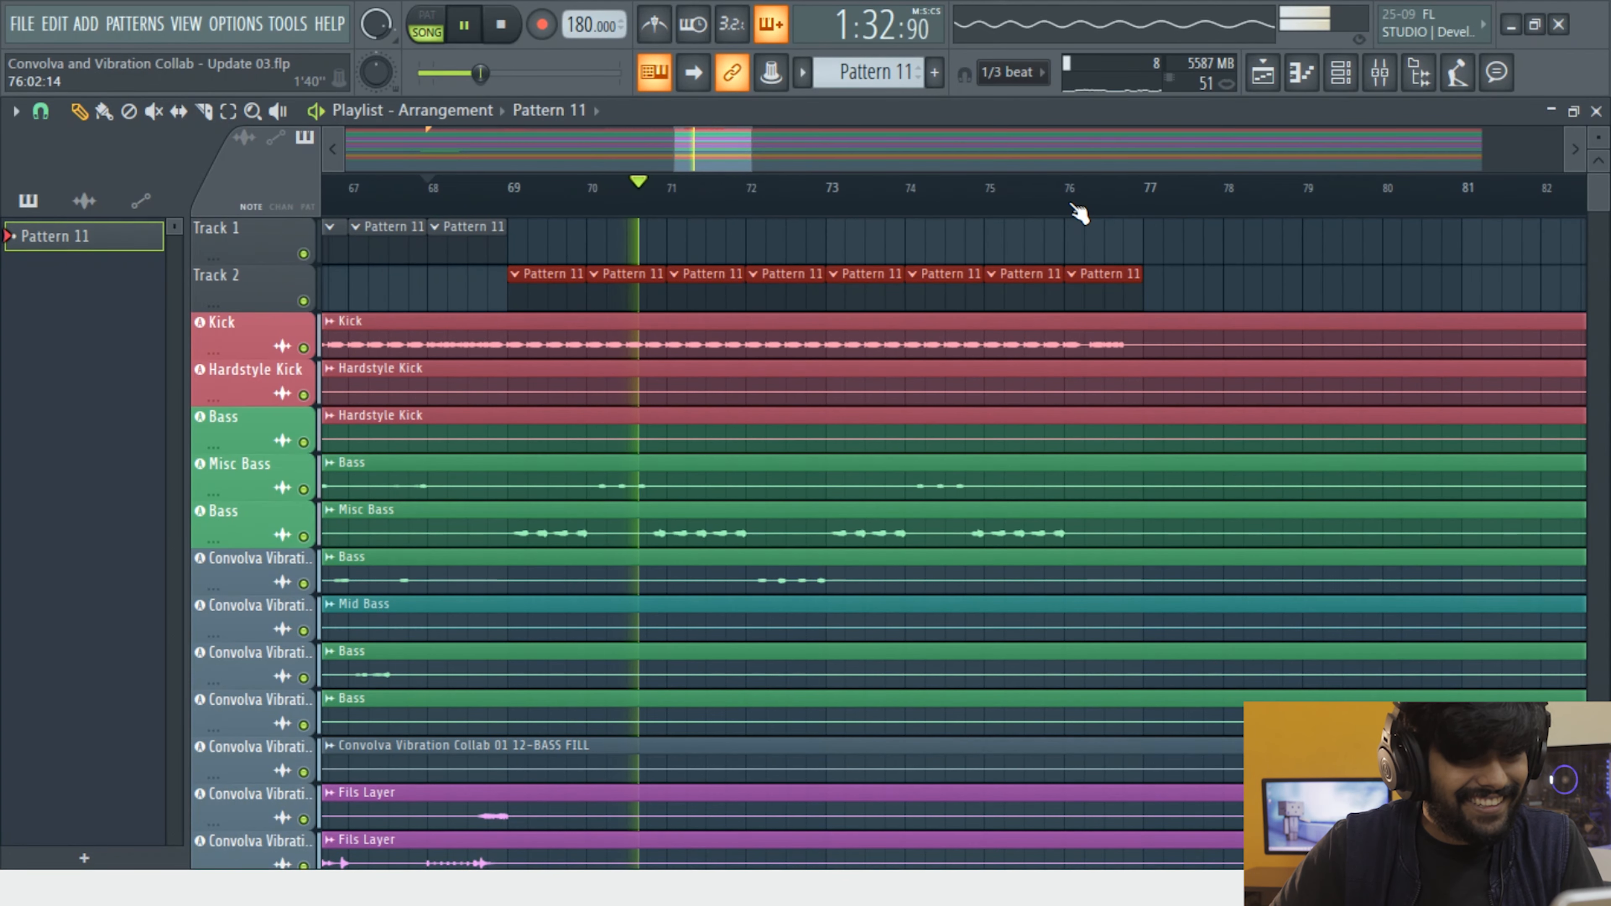
Play through bars 70 to 77 and compare the end of the Pattern 11 clips with the Kick and bass stems
scroll(793, 193, "down", 3)
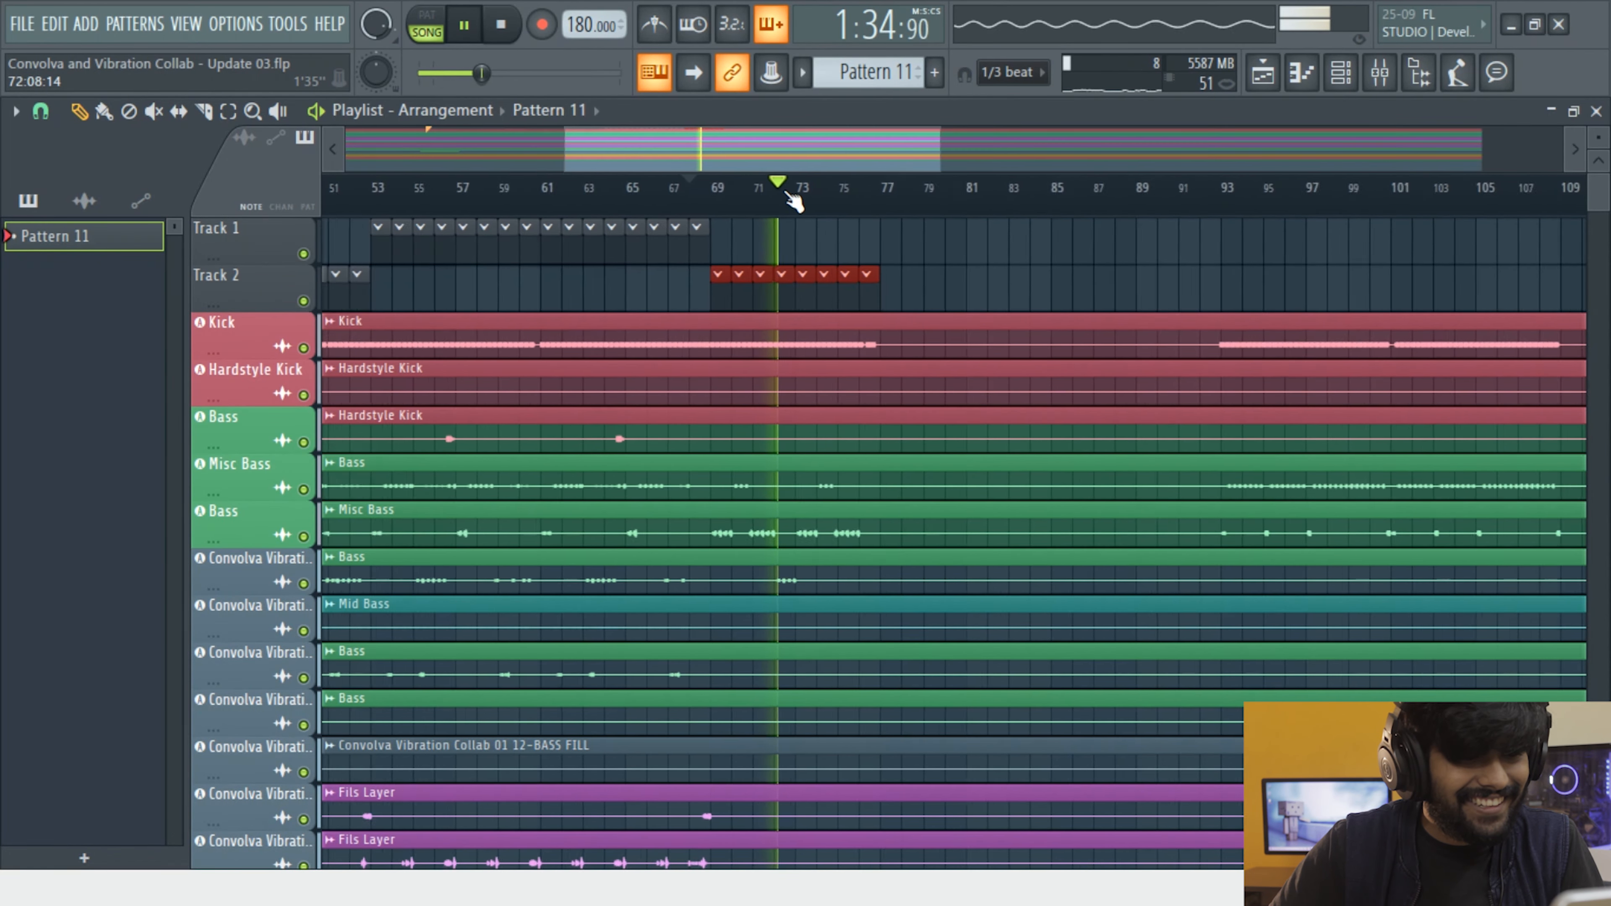
scroll(794, 203, "down", 1)
scroll(820, 515, "down", 3)
left_click_drag(620, 499, 1066, 220)
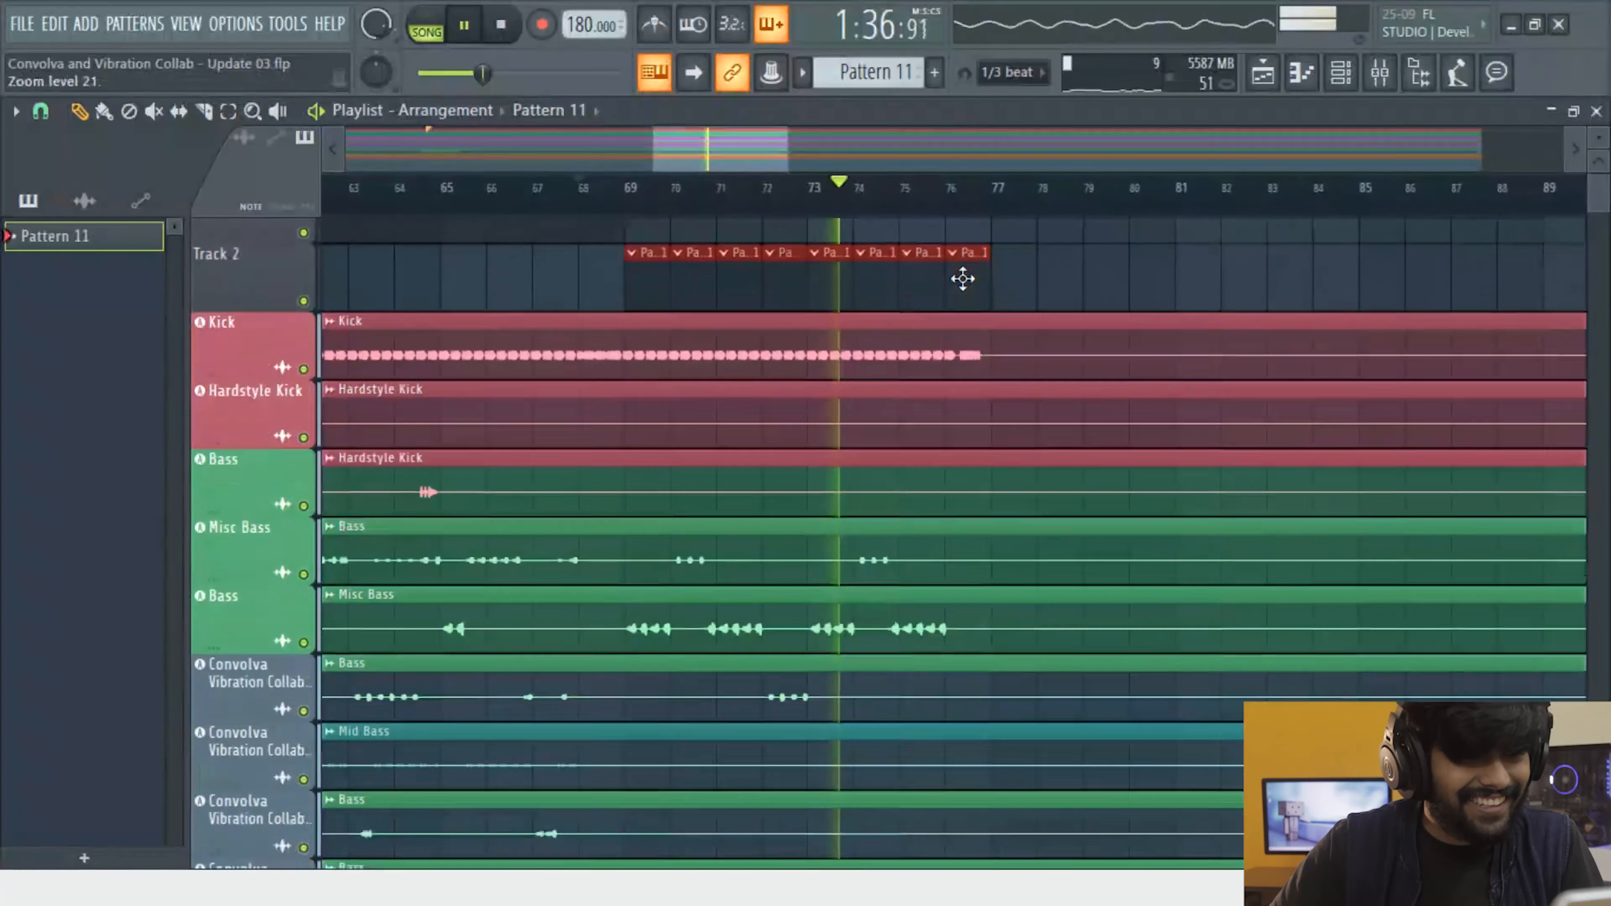
scroll(965, 278, "up", 1)
scroll(970, 277, "down", 4)
scroll(917, 277, "up", 3)
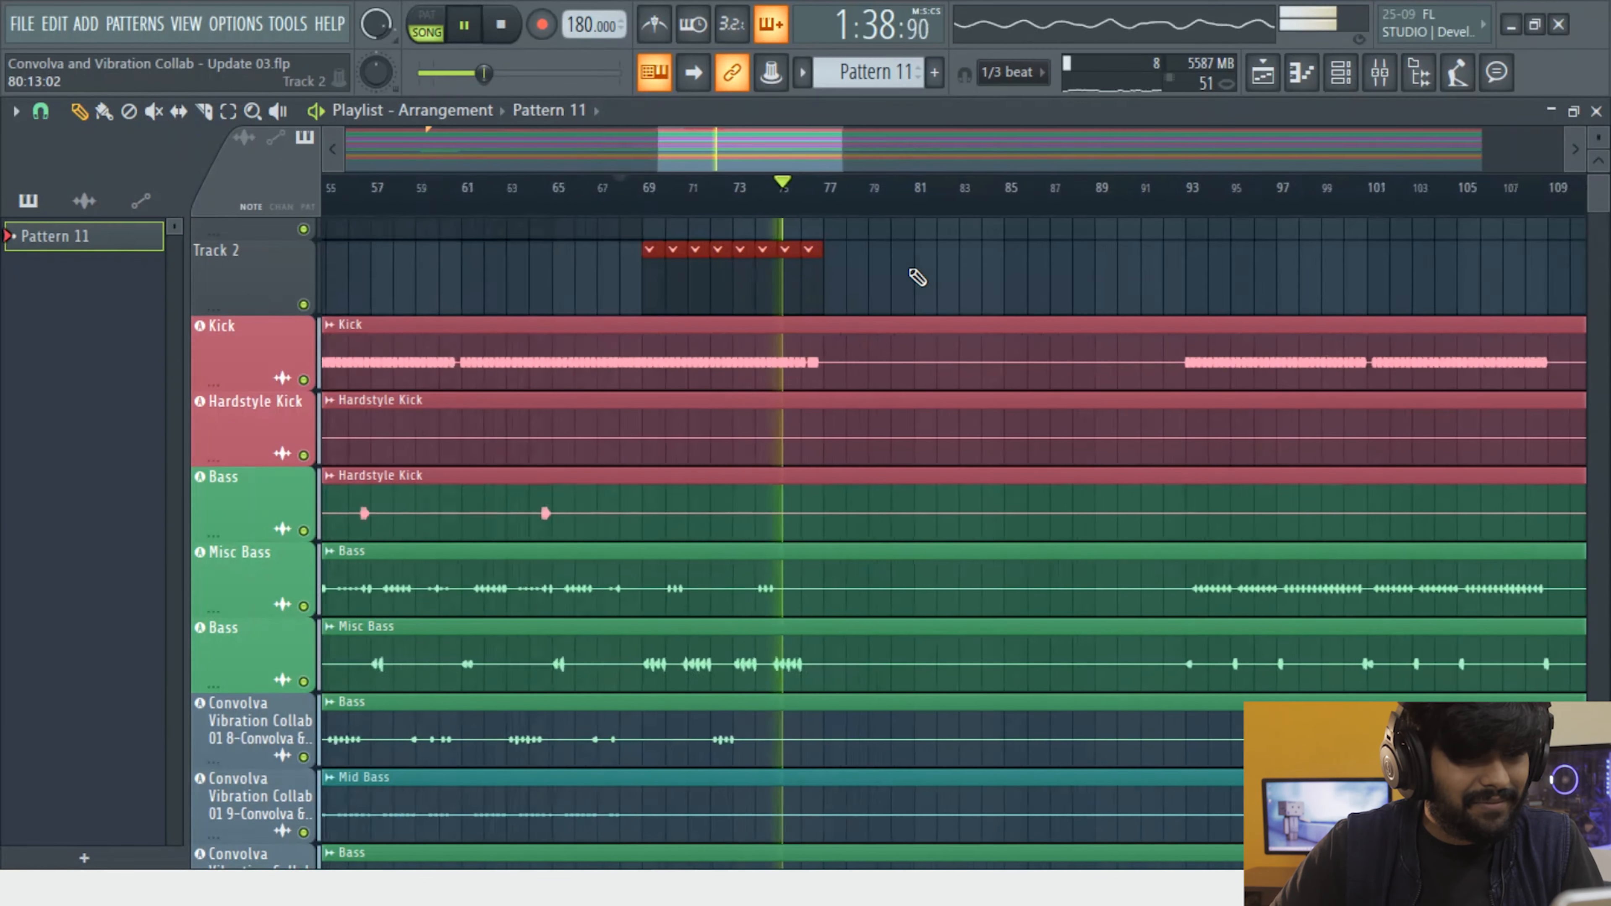
scroll(752, 298, "up", 3)
scroll(735, 270, "down", 1)
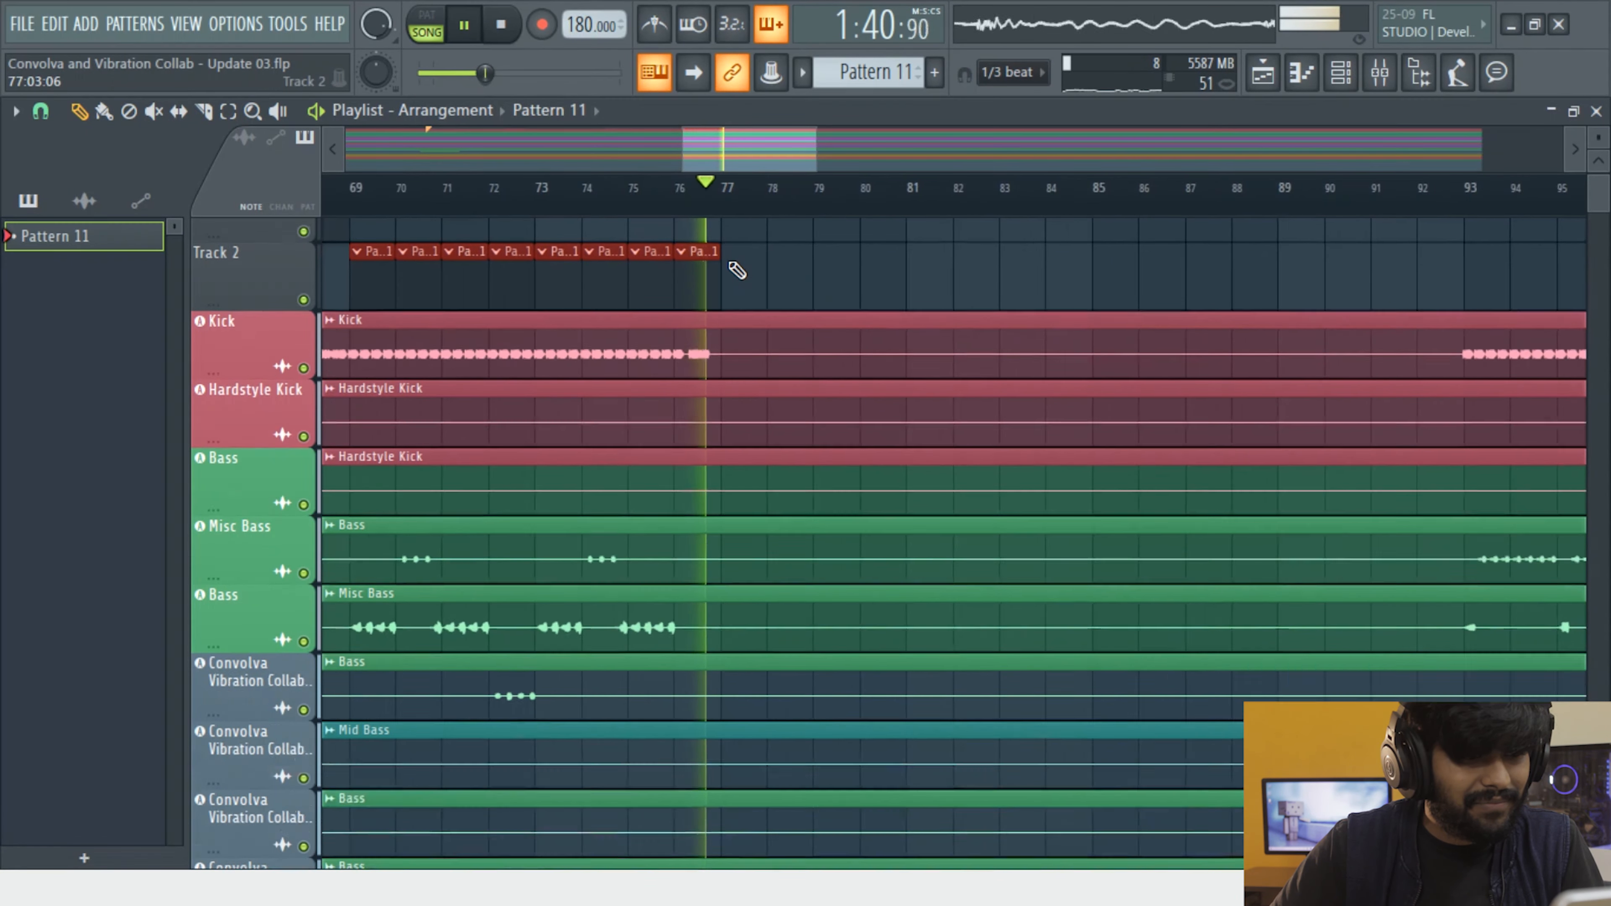
scroll(736, 270, "down", 1)
Replay the section from bar 72 and check the bass, fills, SFX and guitar stems, then stop playback
left_click(512, 188)
left_click_drag(1068, 525, 339, 219)
scroll(602, 334, "down", 1)
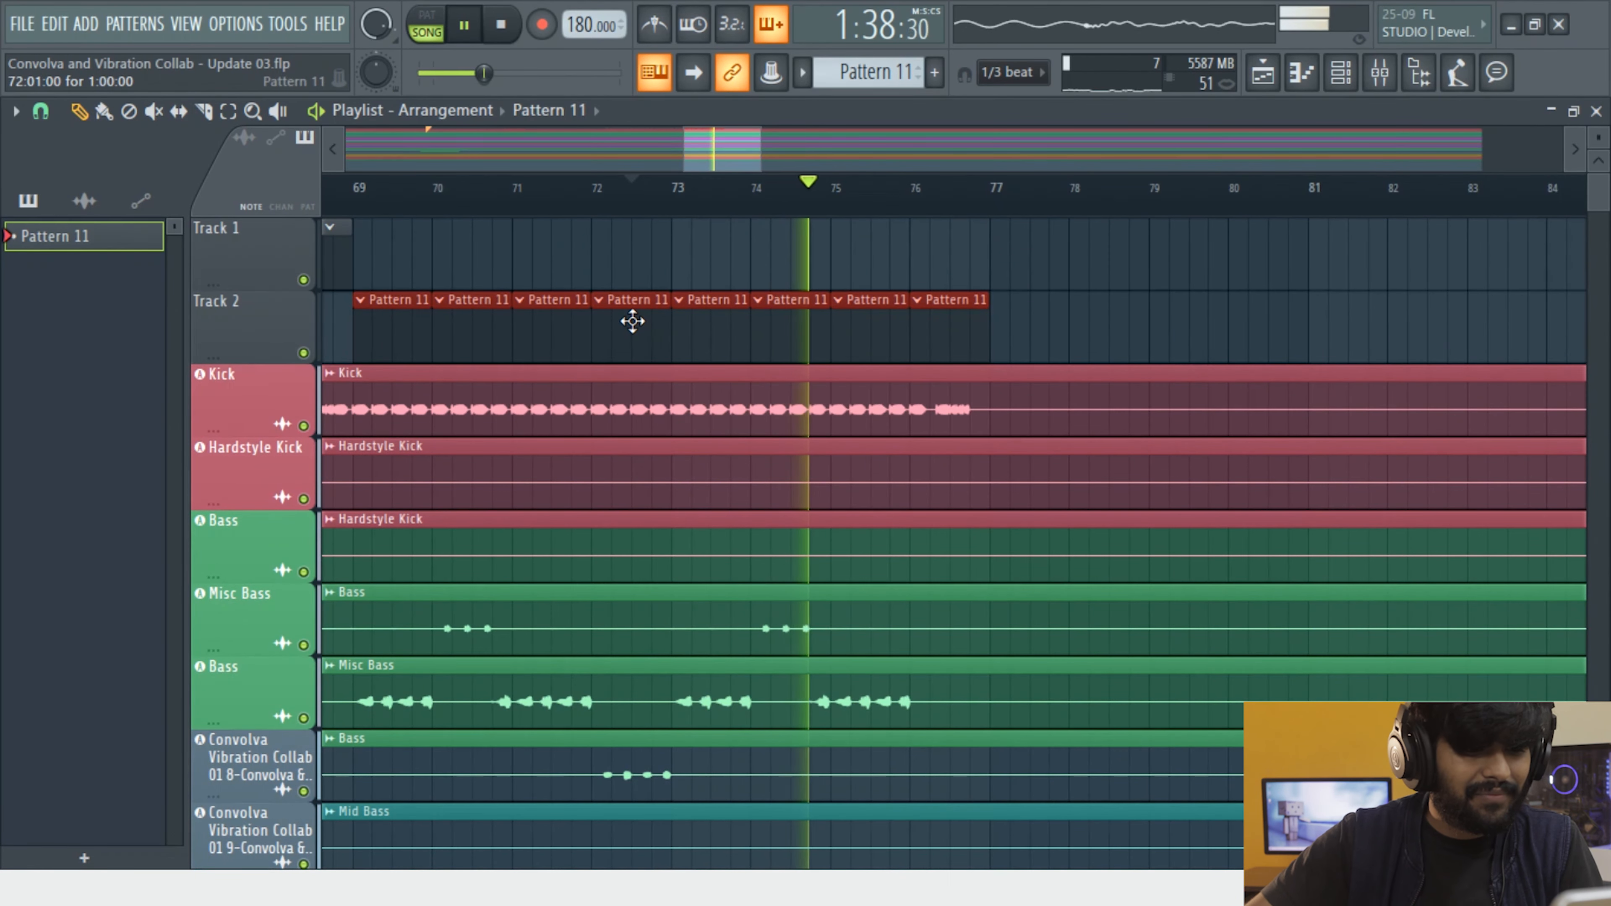
scroll(722, 381, "down", 15)
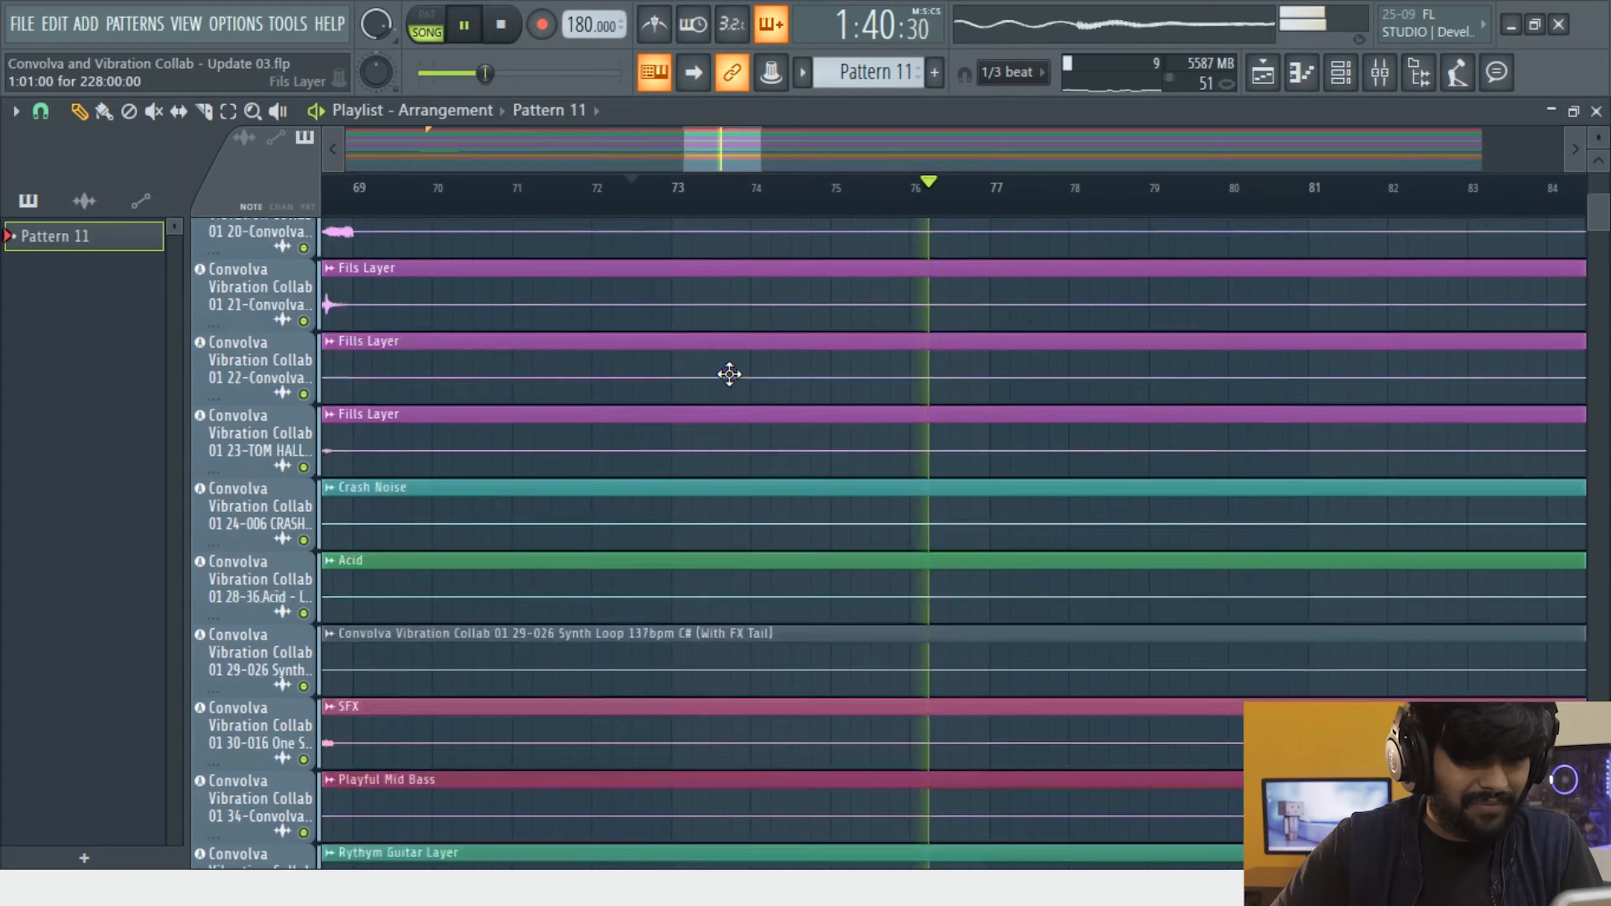
key("space")
Examine the Fill, Arps, Bells, Diva, Forest and HATS stems for activity around bar 77
scroll(931, 525, "up", 12)
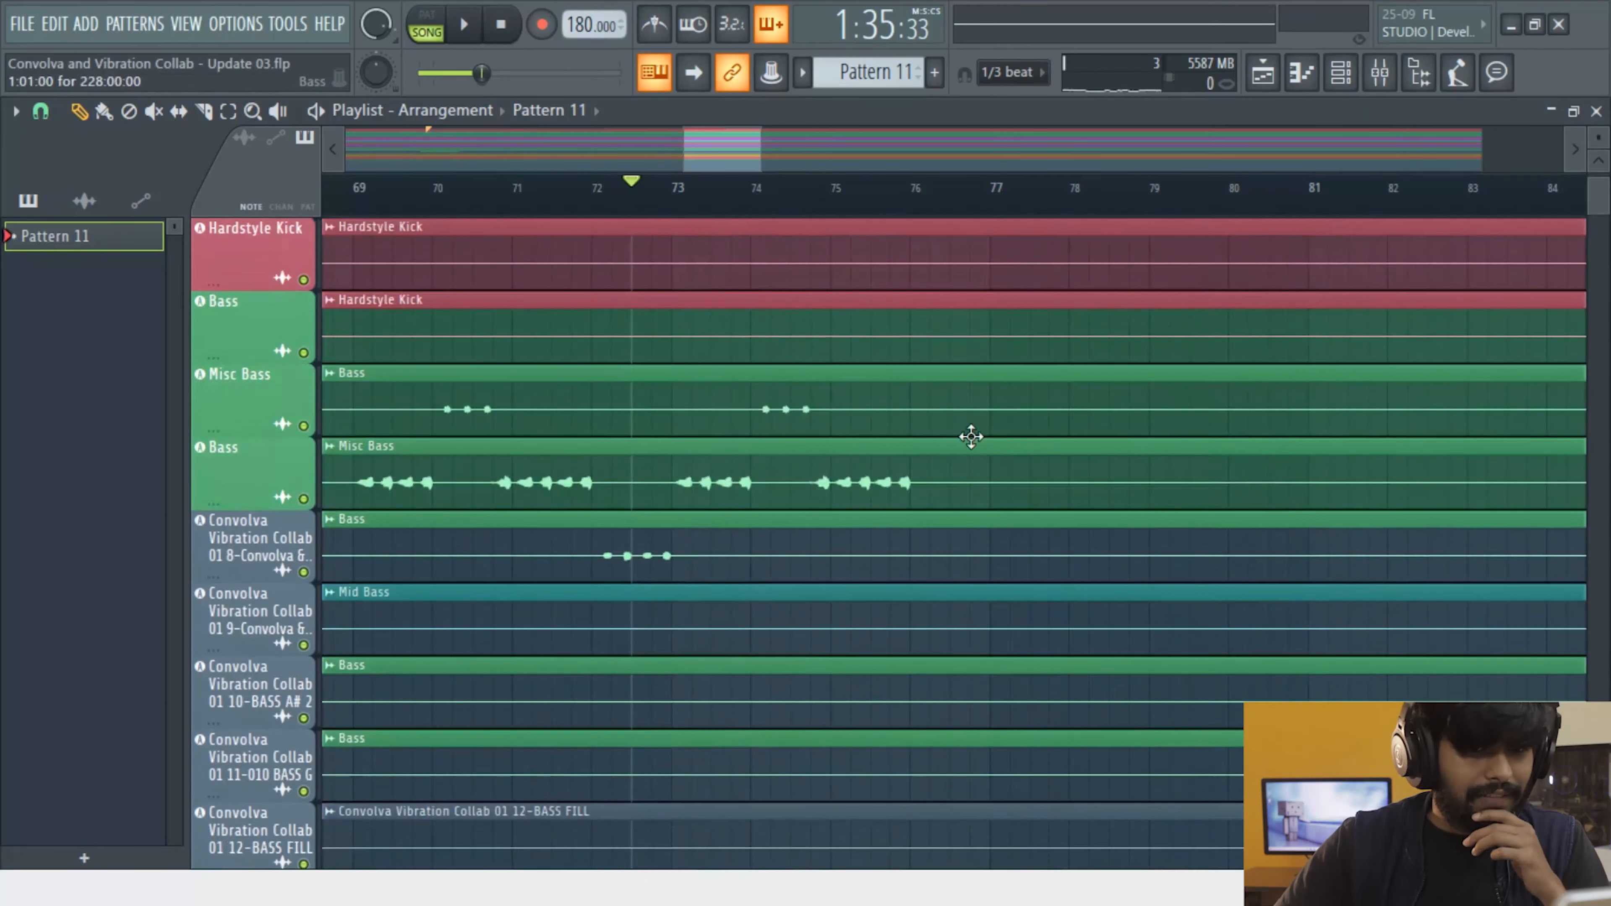
scroll(971, 437, "down", 7)
left_click_drag(1597, 212, 1597, 248)
scroll(1154, 479, "down", 8)
scroll(1128, 543, "down", 4)
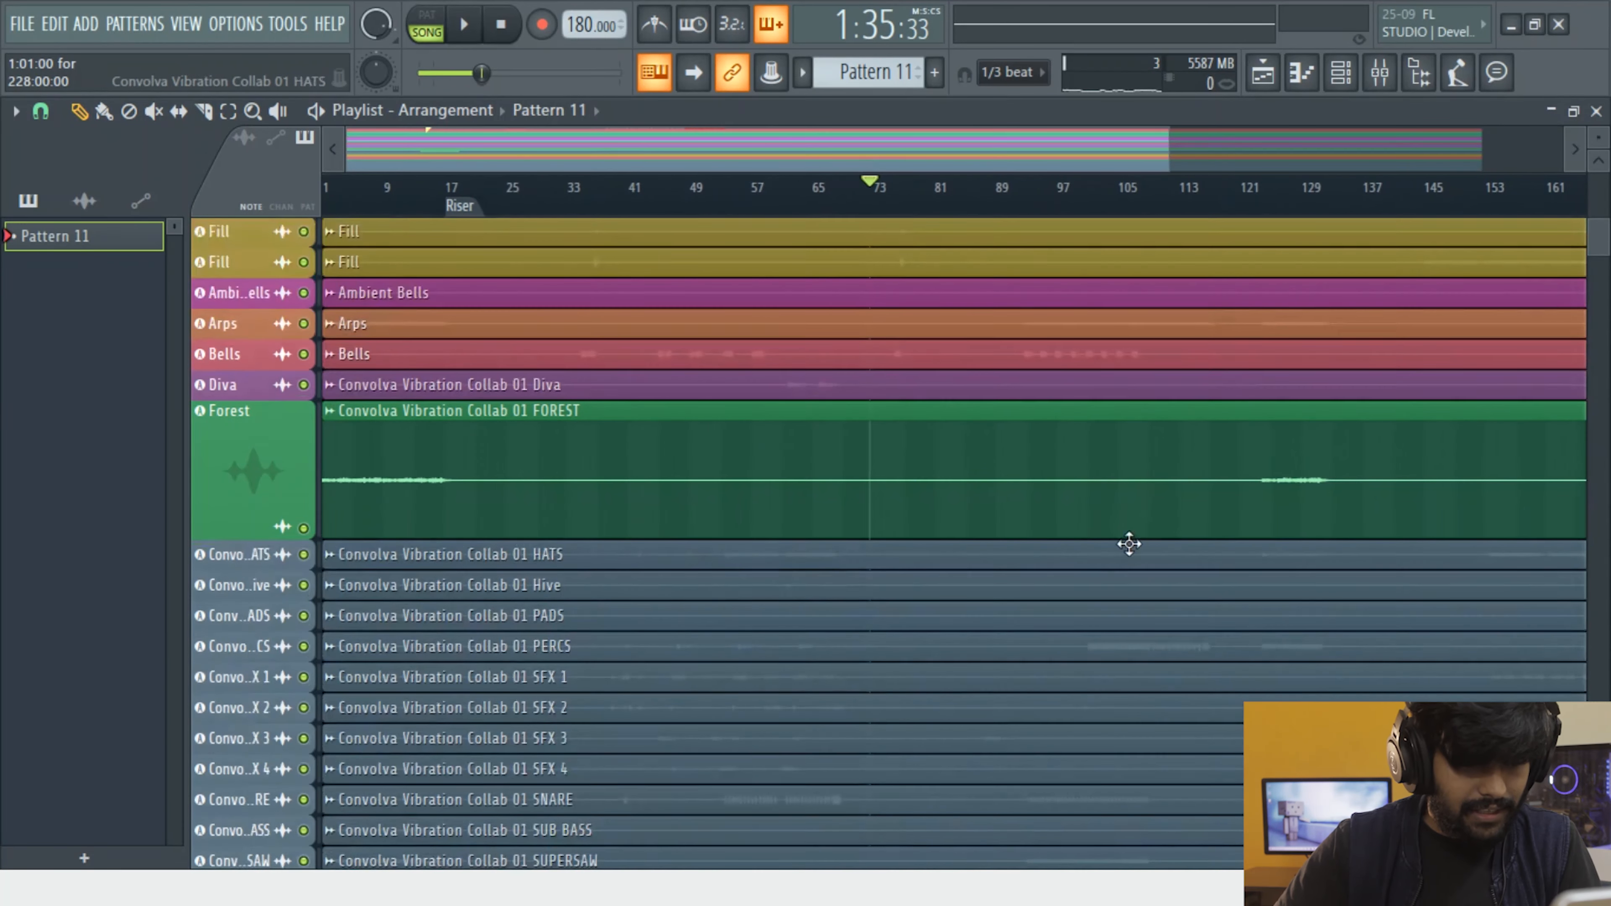
scroll(999, 370, "up", 4)
scroll(793, 189, "up", 6)
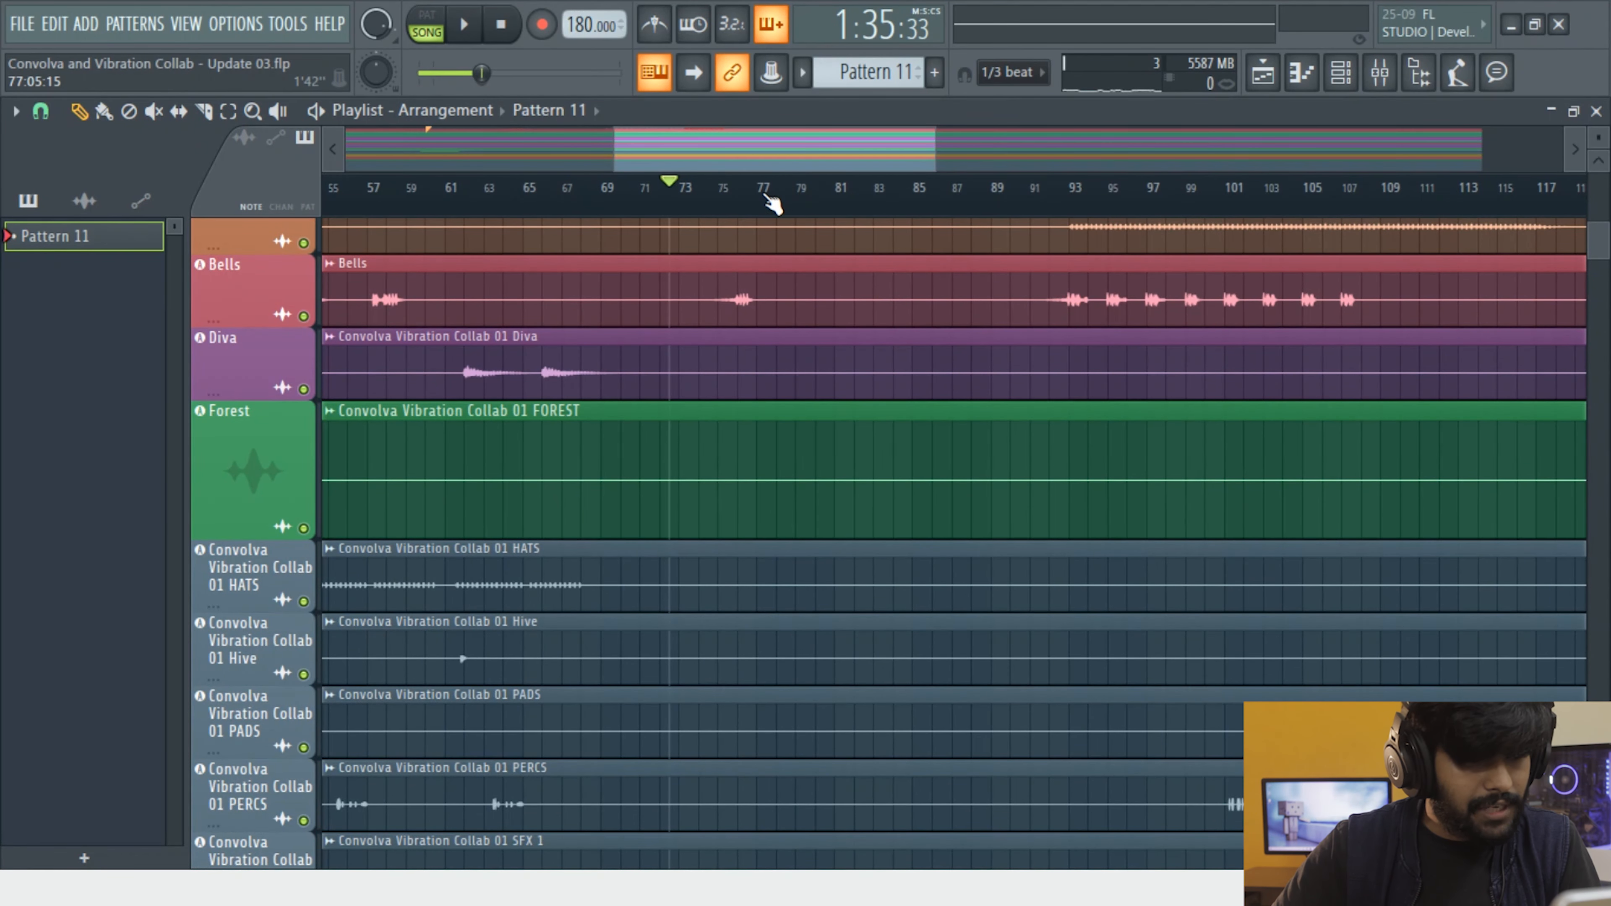
Play from bar 77 and across the section change at bar 93, checking the Arps and Bells stems
left_click(772, 203)
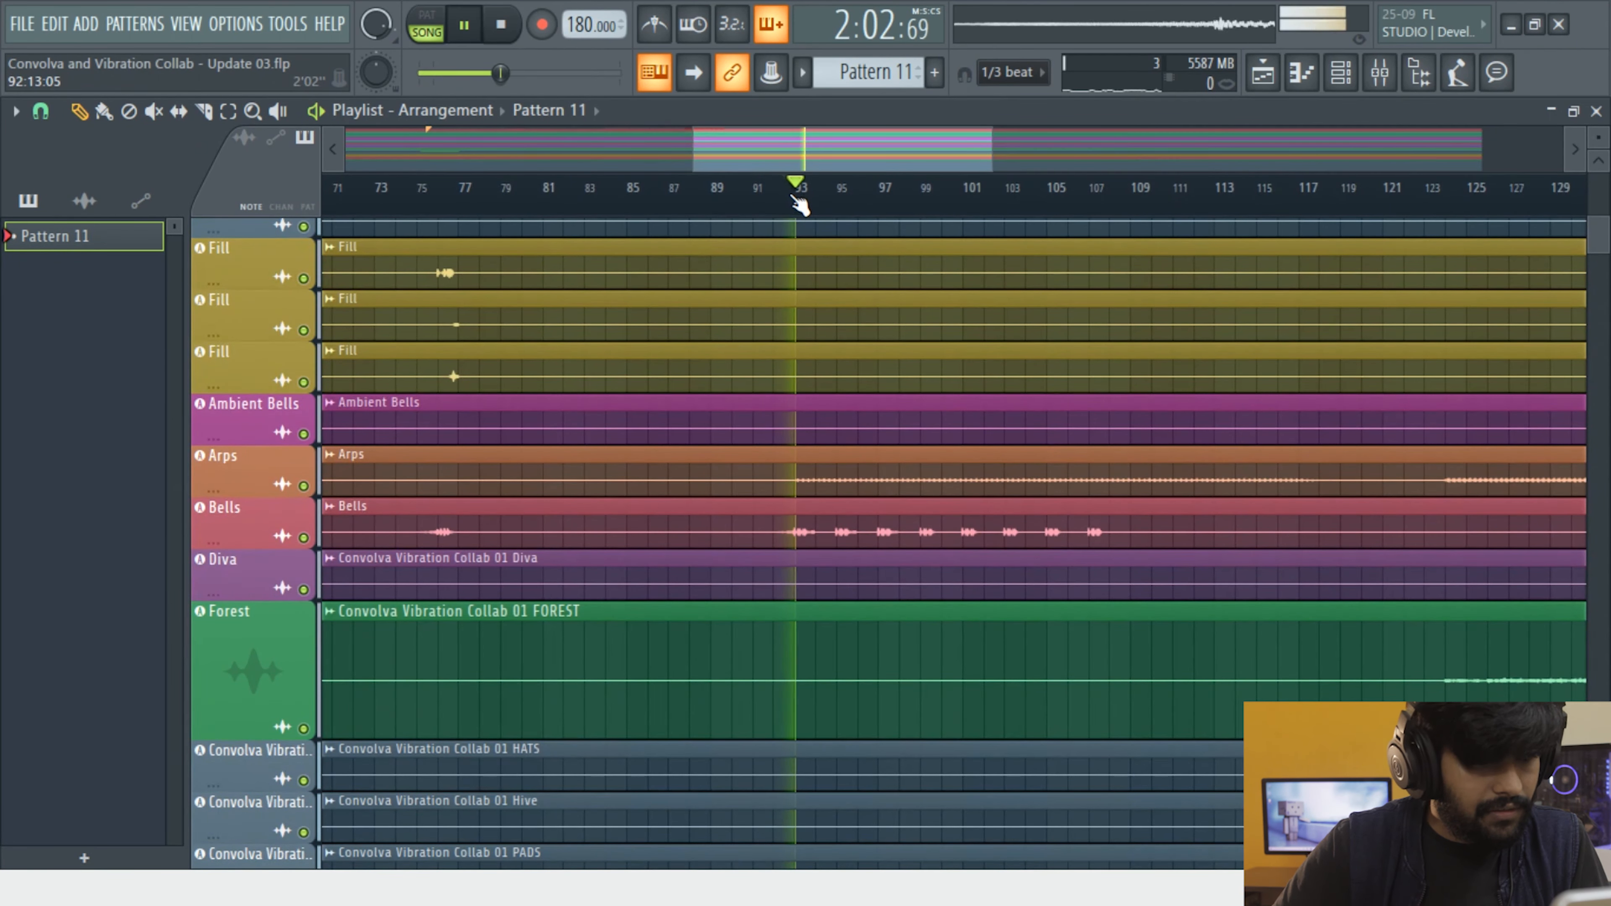
scroll(741, 414, "down", 1)
scroll(755, 413, "down", 3)
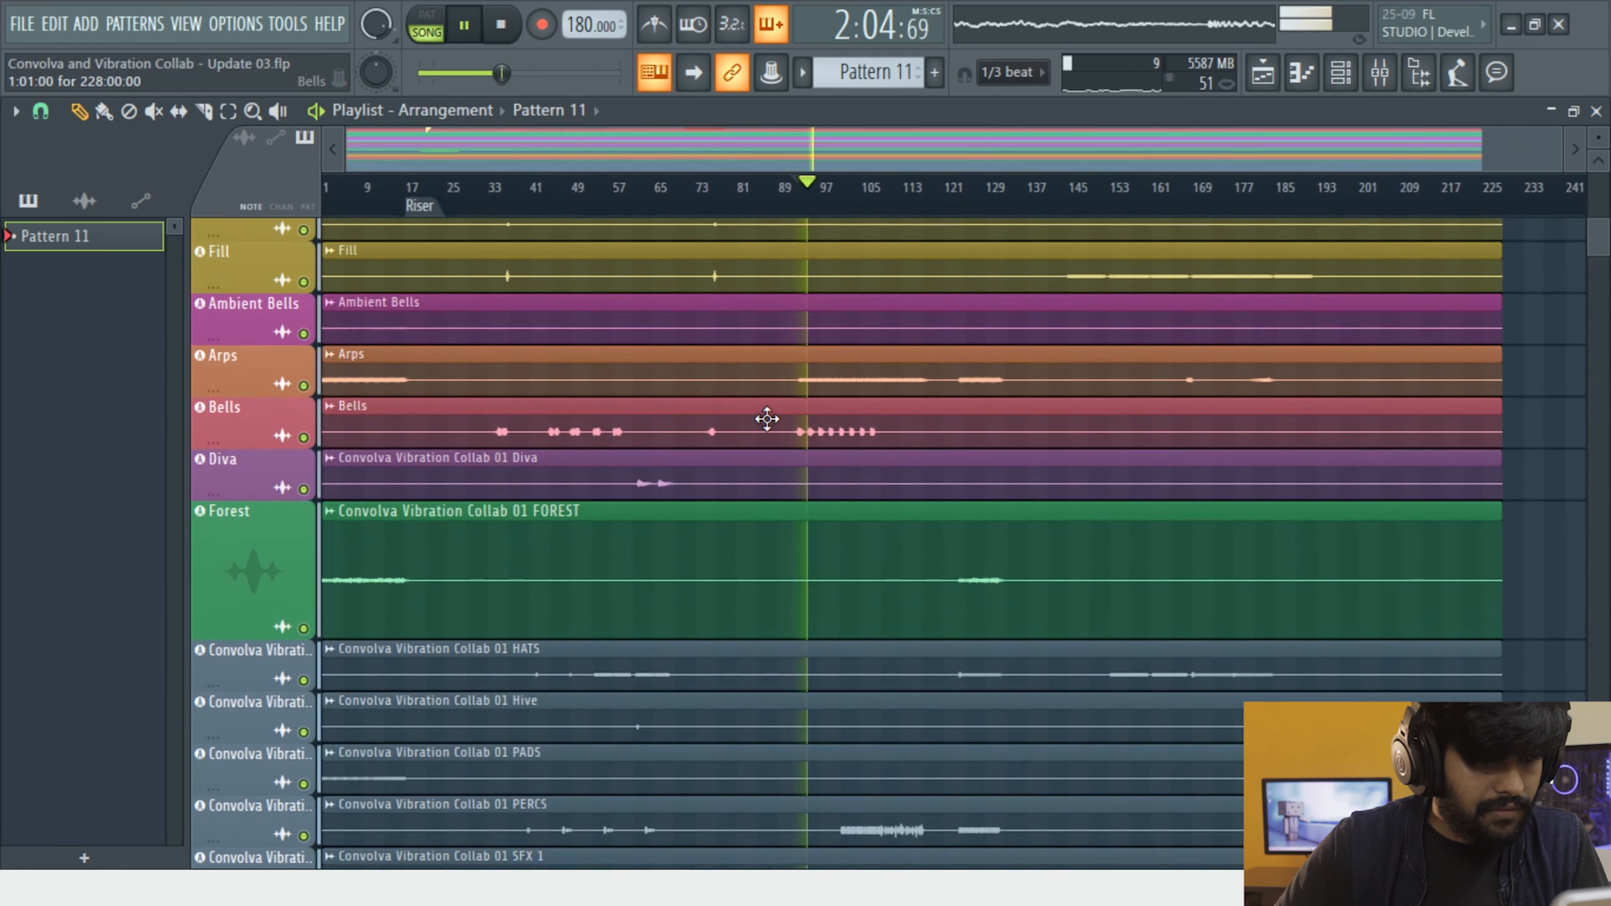
scroll(767, 414, "down", 3)
scroll(773, 457, "up", 3)
scroll(787, 452, "up", 5)
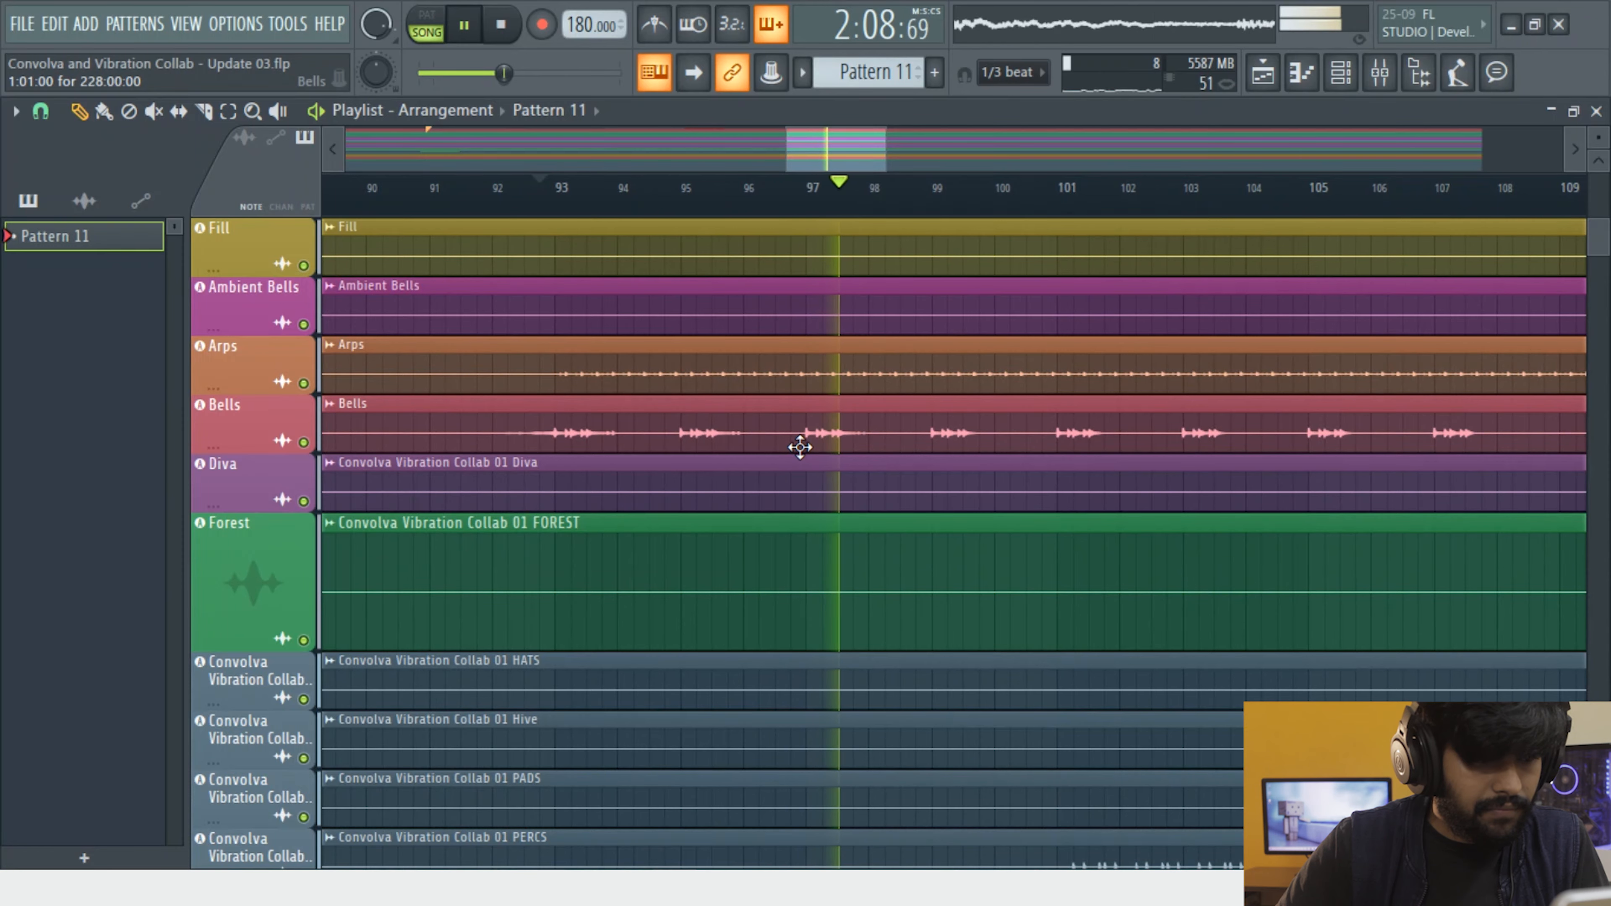
Listen through bars 97 to 107 and compare the Arps, Bells and PERCS stems with the playback
scroll(799, 447, "down", 2)
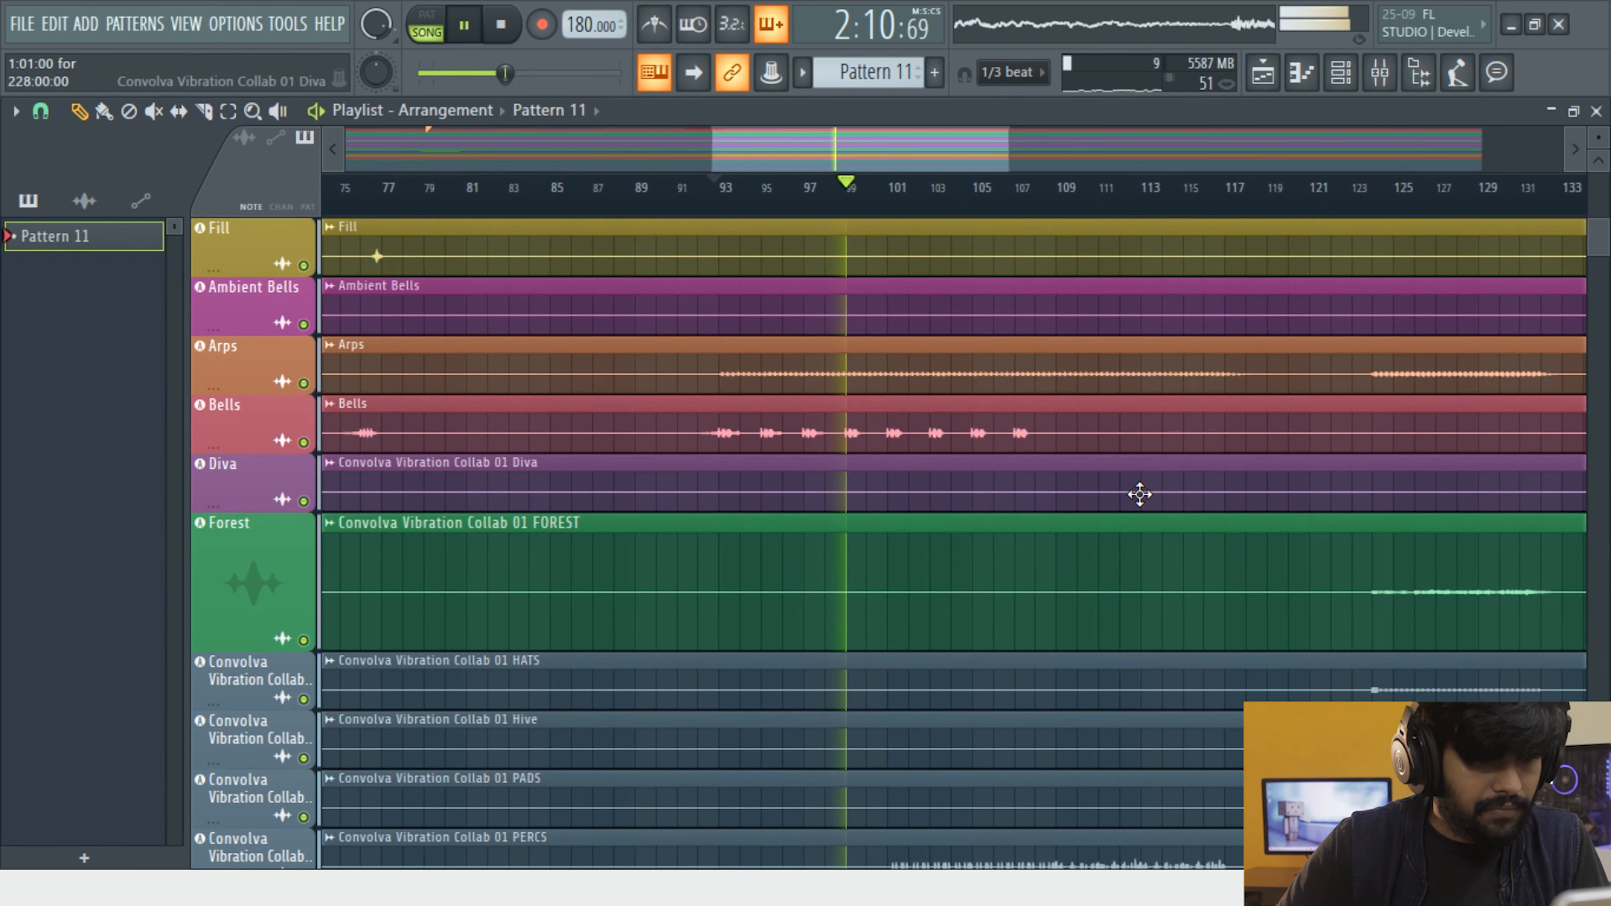
scroll(974, 457, "up", 2)
scroll(975, 459, "up", 3)
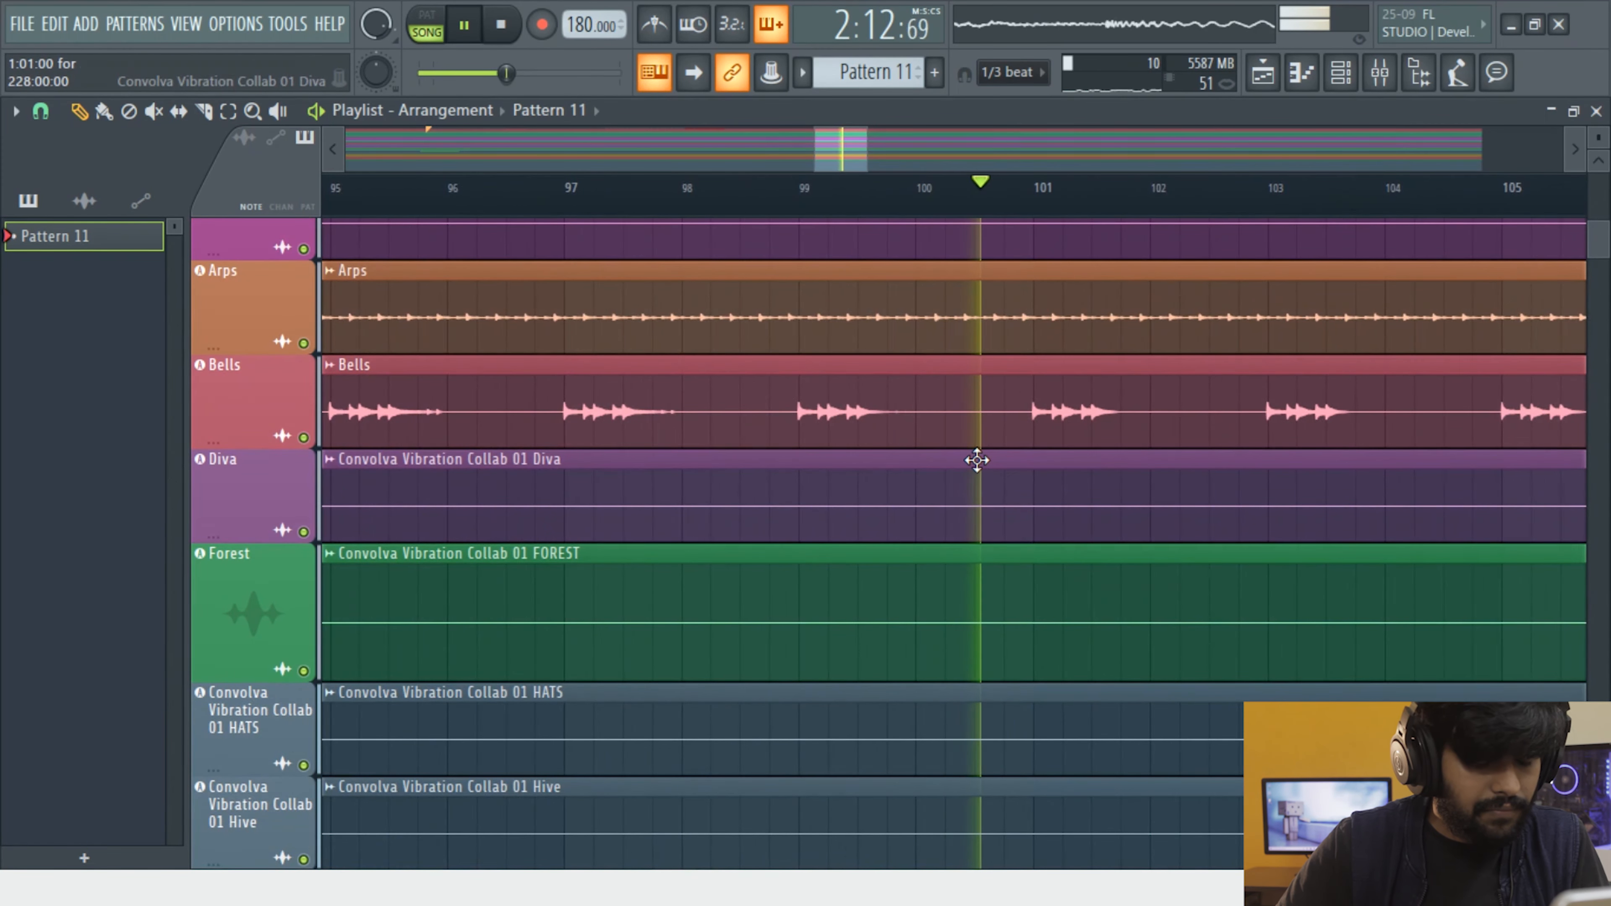
scroll(977, 460, "down", 7)
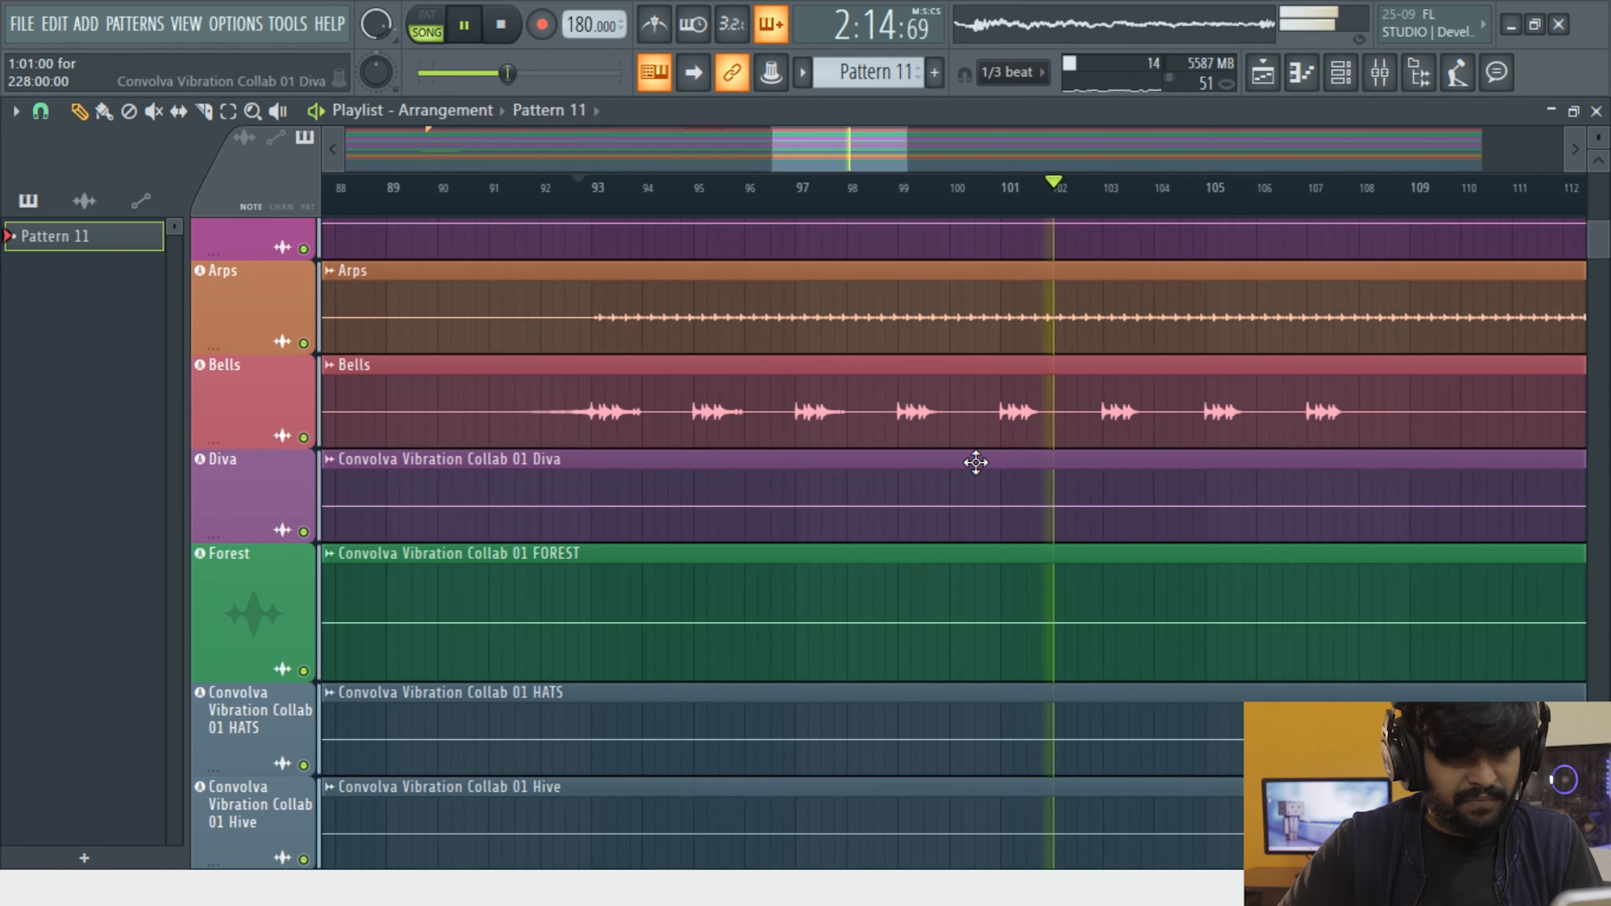
scroll(987, 457, "down", 3)
scroll(1201, 472, "down", 3)
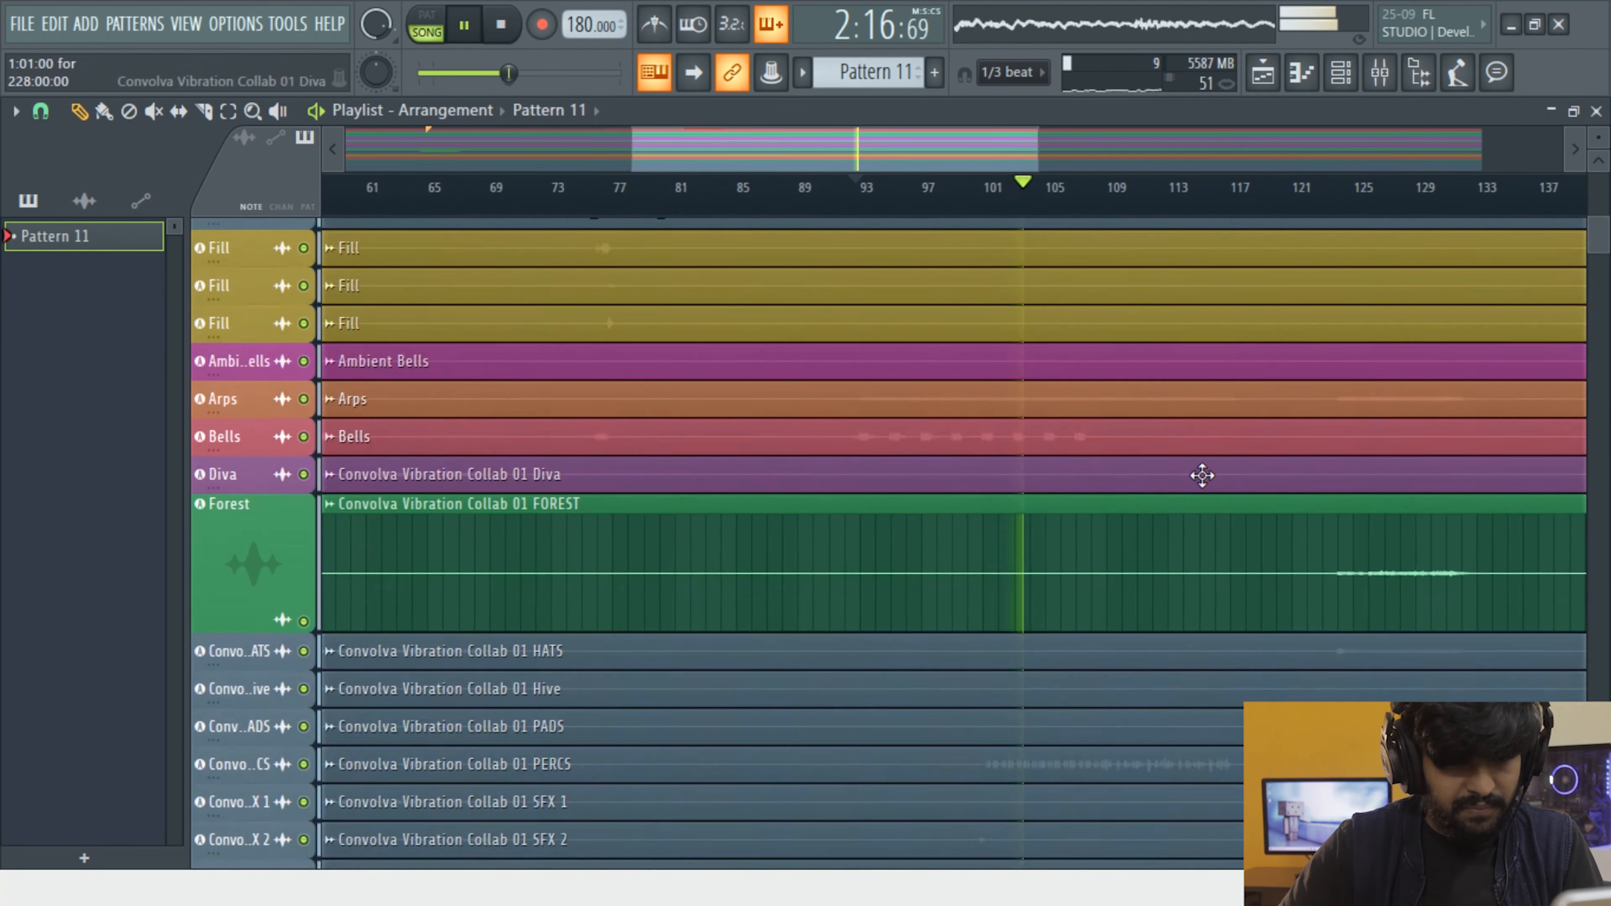
scroll(1287, 521, "up", 3)
scroll(1172, 550, "up", 2)
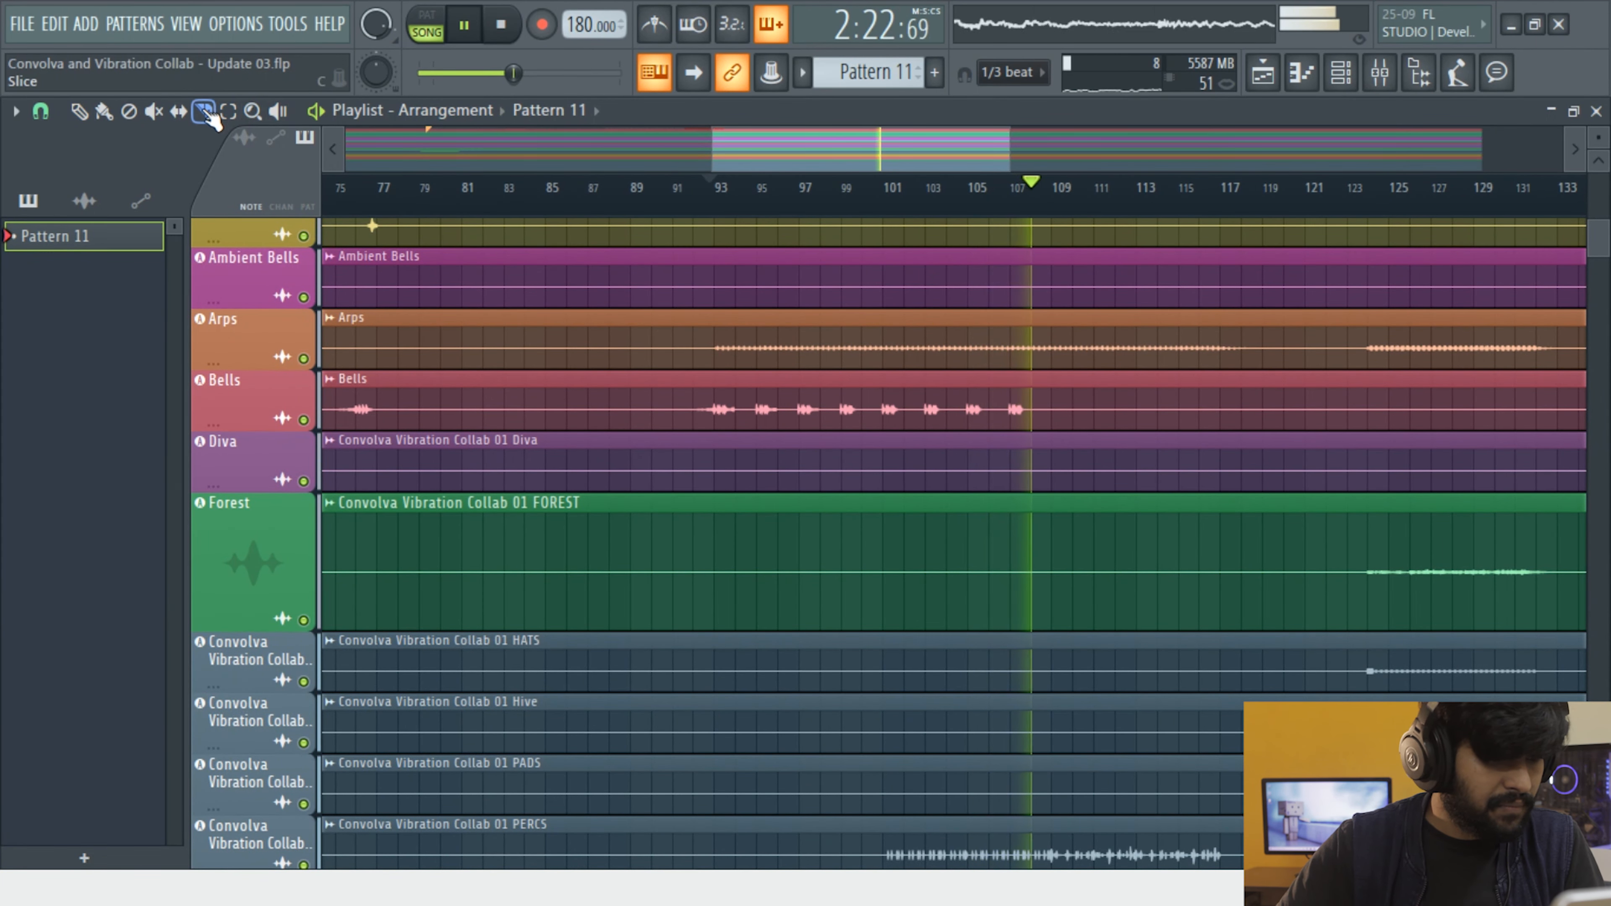
Activate the Slice tool, stop playback and examine the stems around bars 77 and 93 for section boundaries
left_click(205, 111)
scroll(683, 521, "down", 3)
scroll(694, 503, "up", 2)
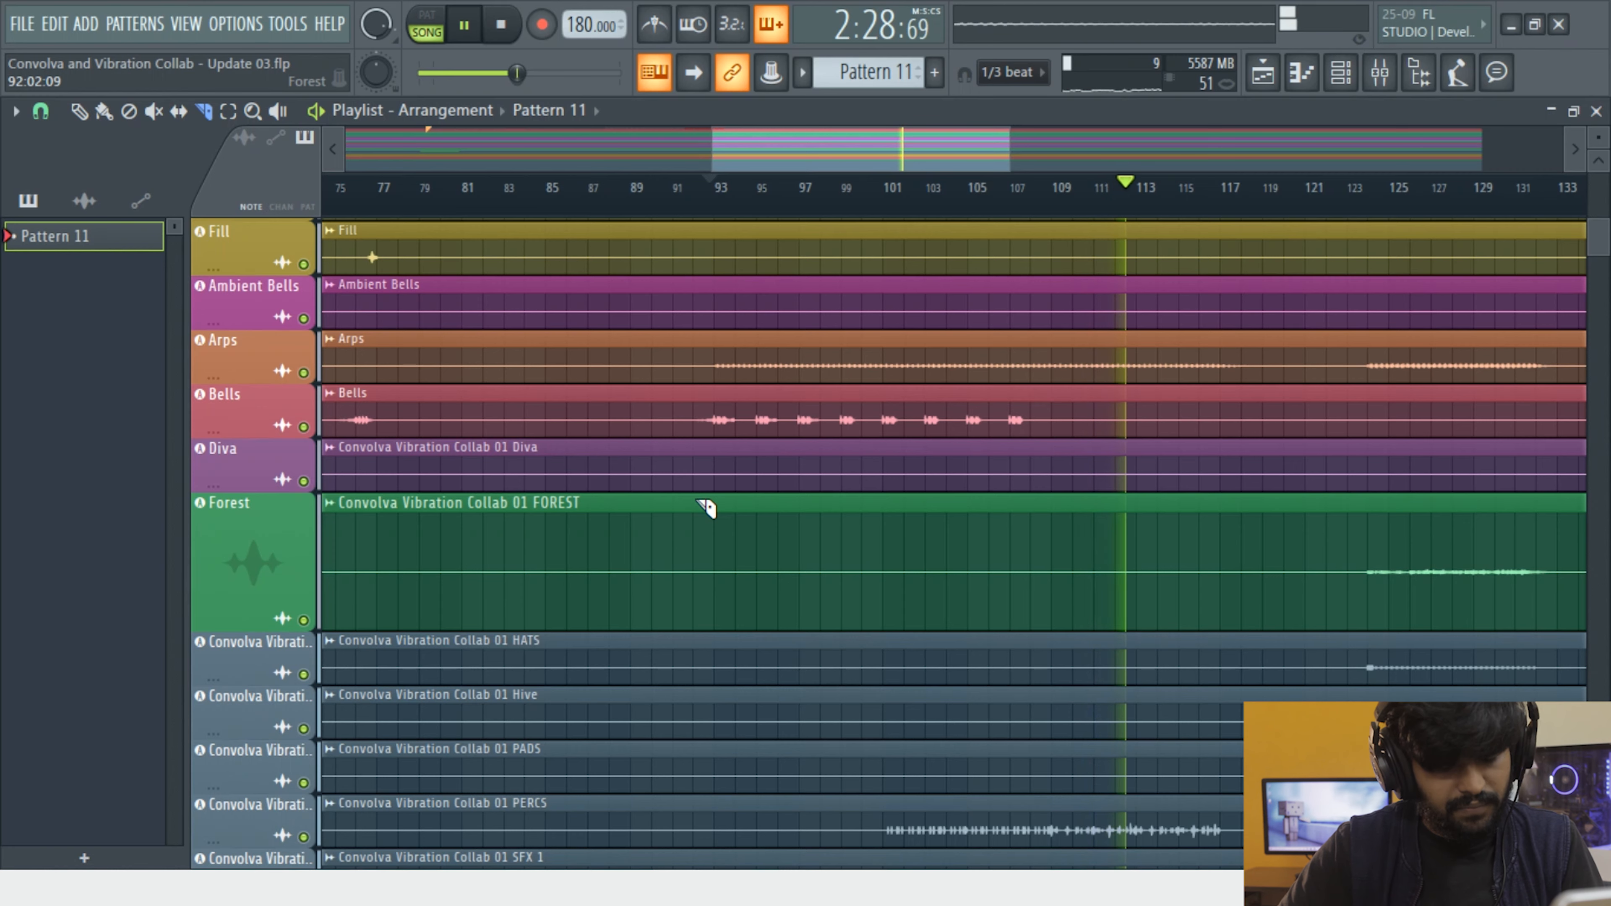
key("space")
scroll(989, 195, "down", 3)
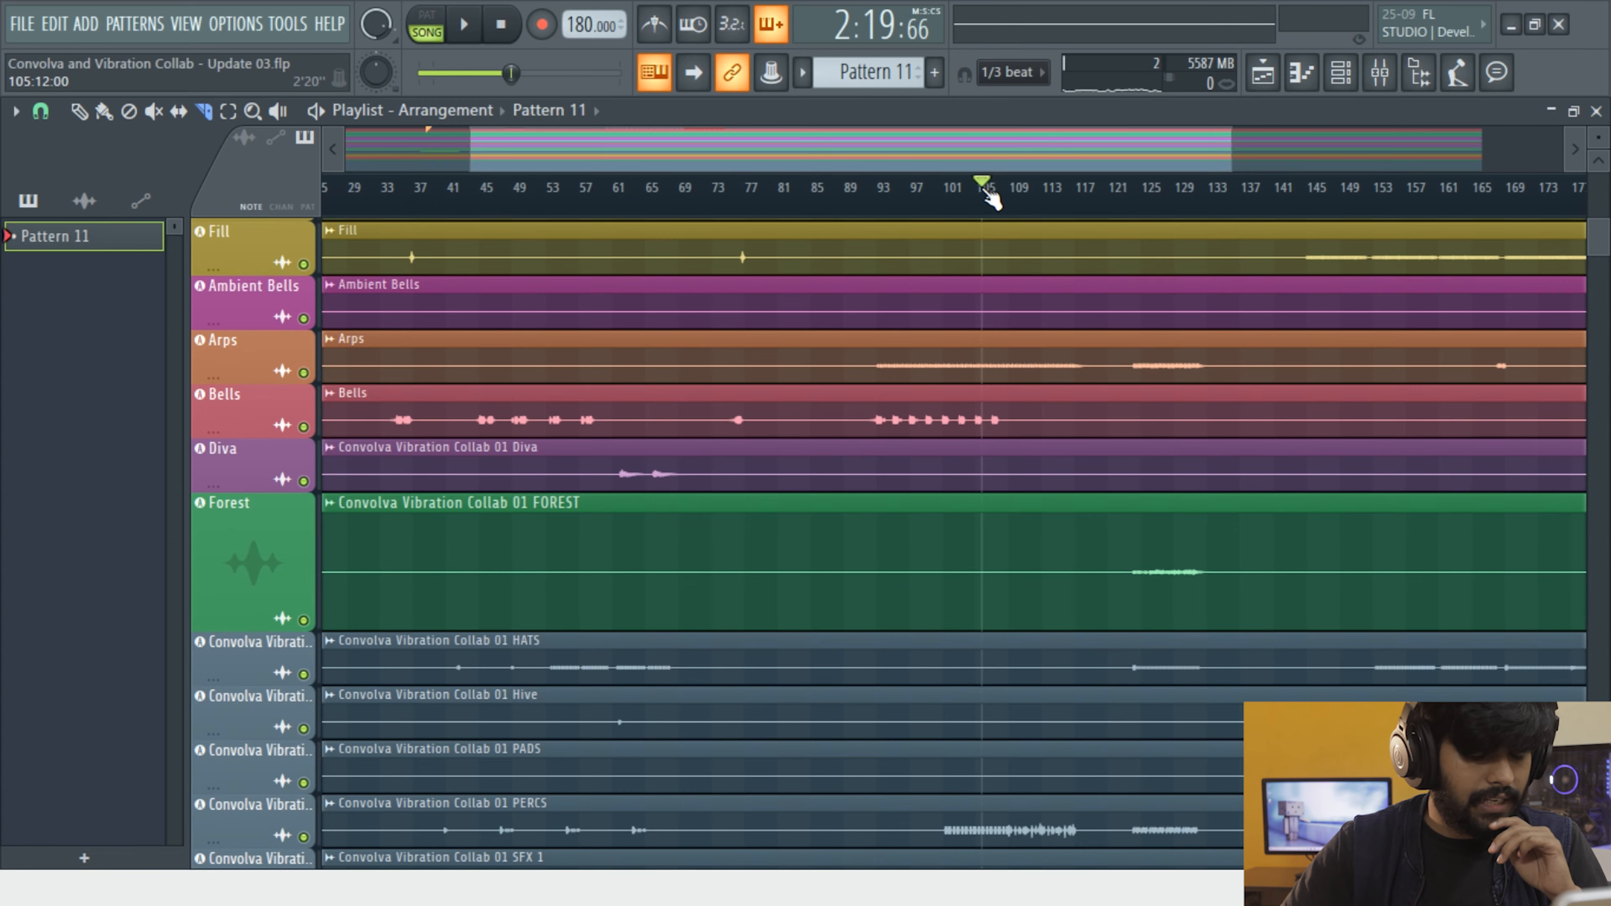
scroll(969, 532, "down", 3)
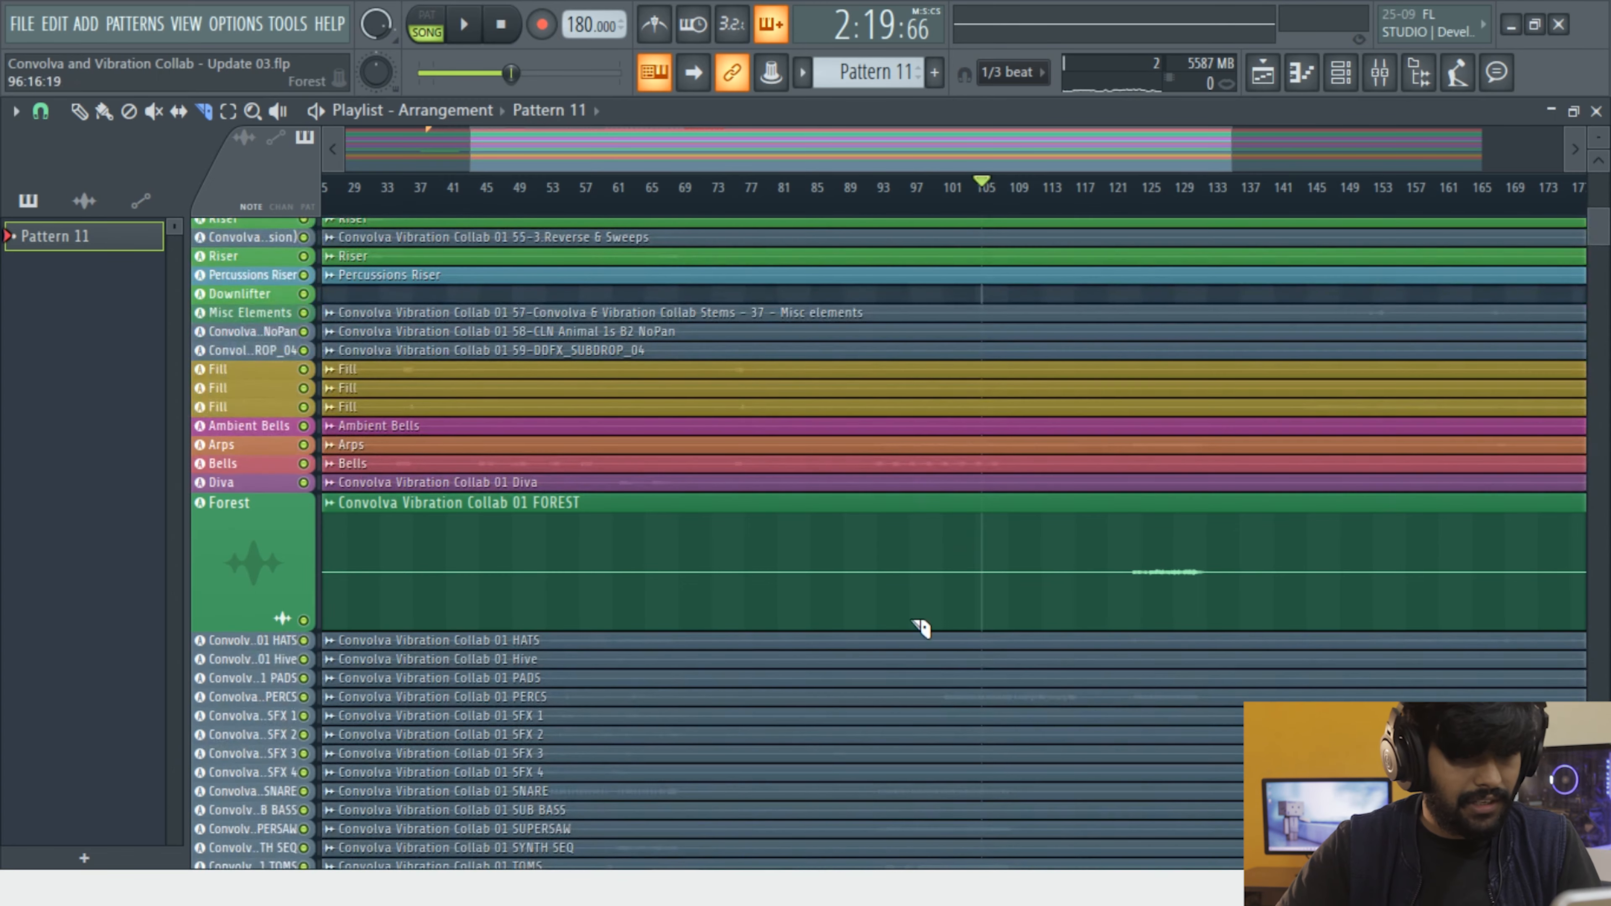
scroll(885, 670, "up", 2)
scroll(730, 306, "up", 3)
scroll(634, 286, "up", 1)
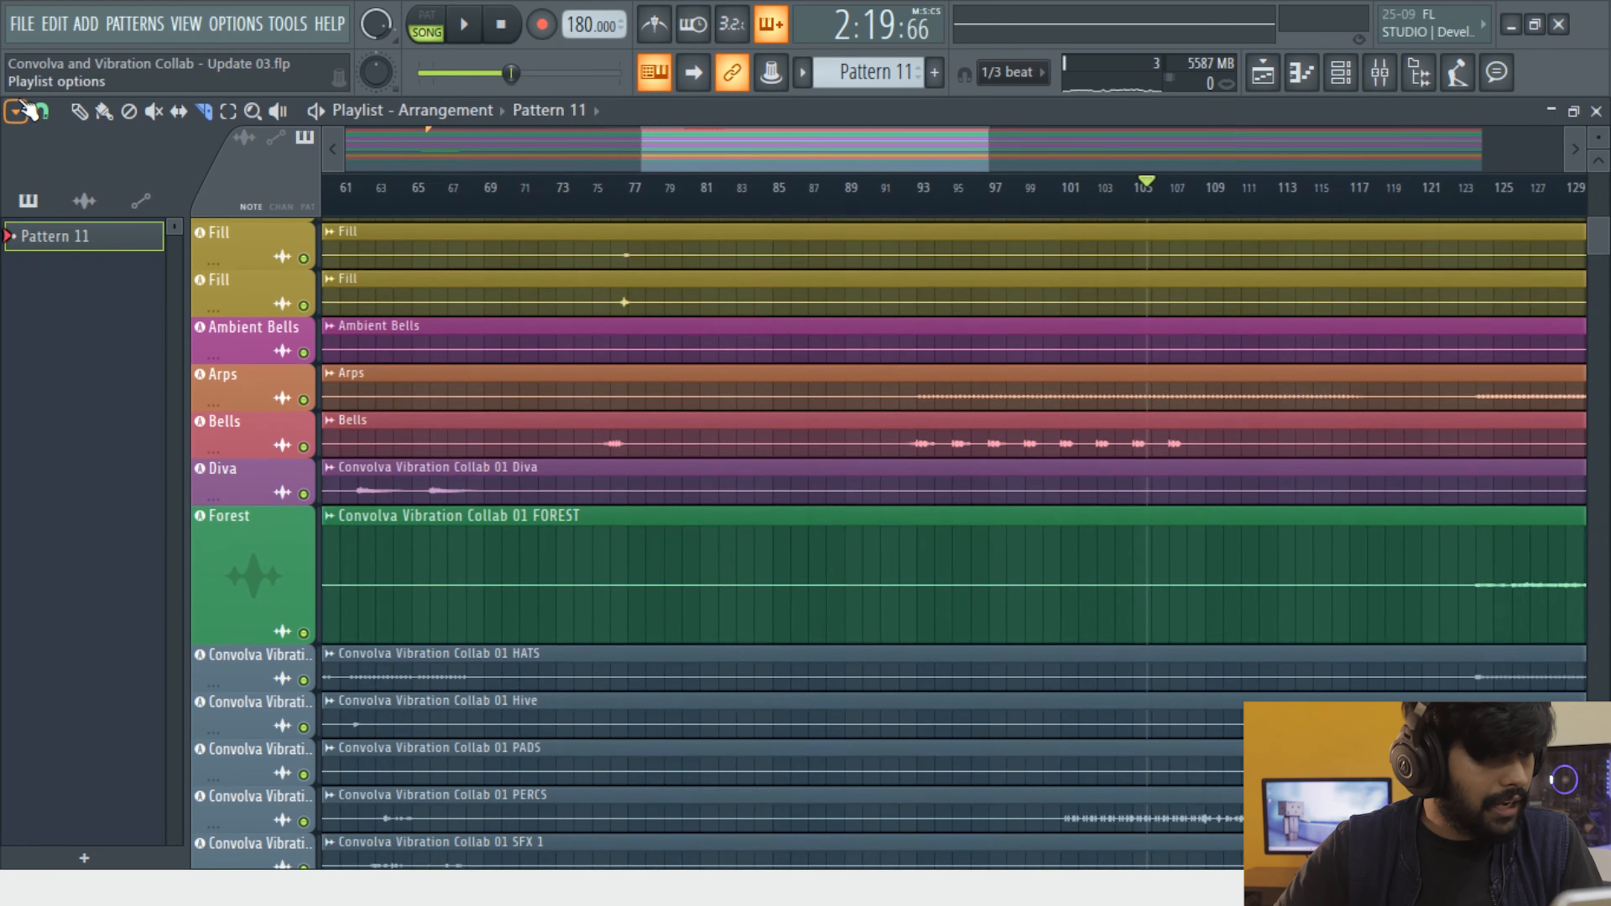
left_click(40, 111)
left_click(81, 471)
scroll(867, 603, "down", 1)
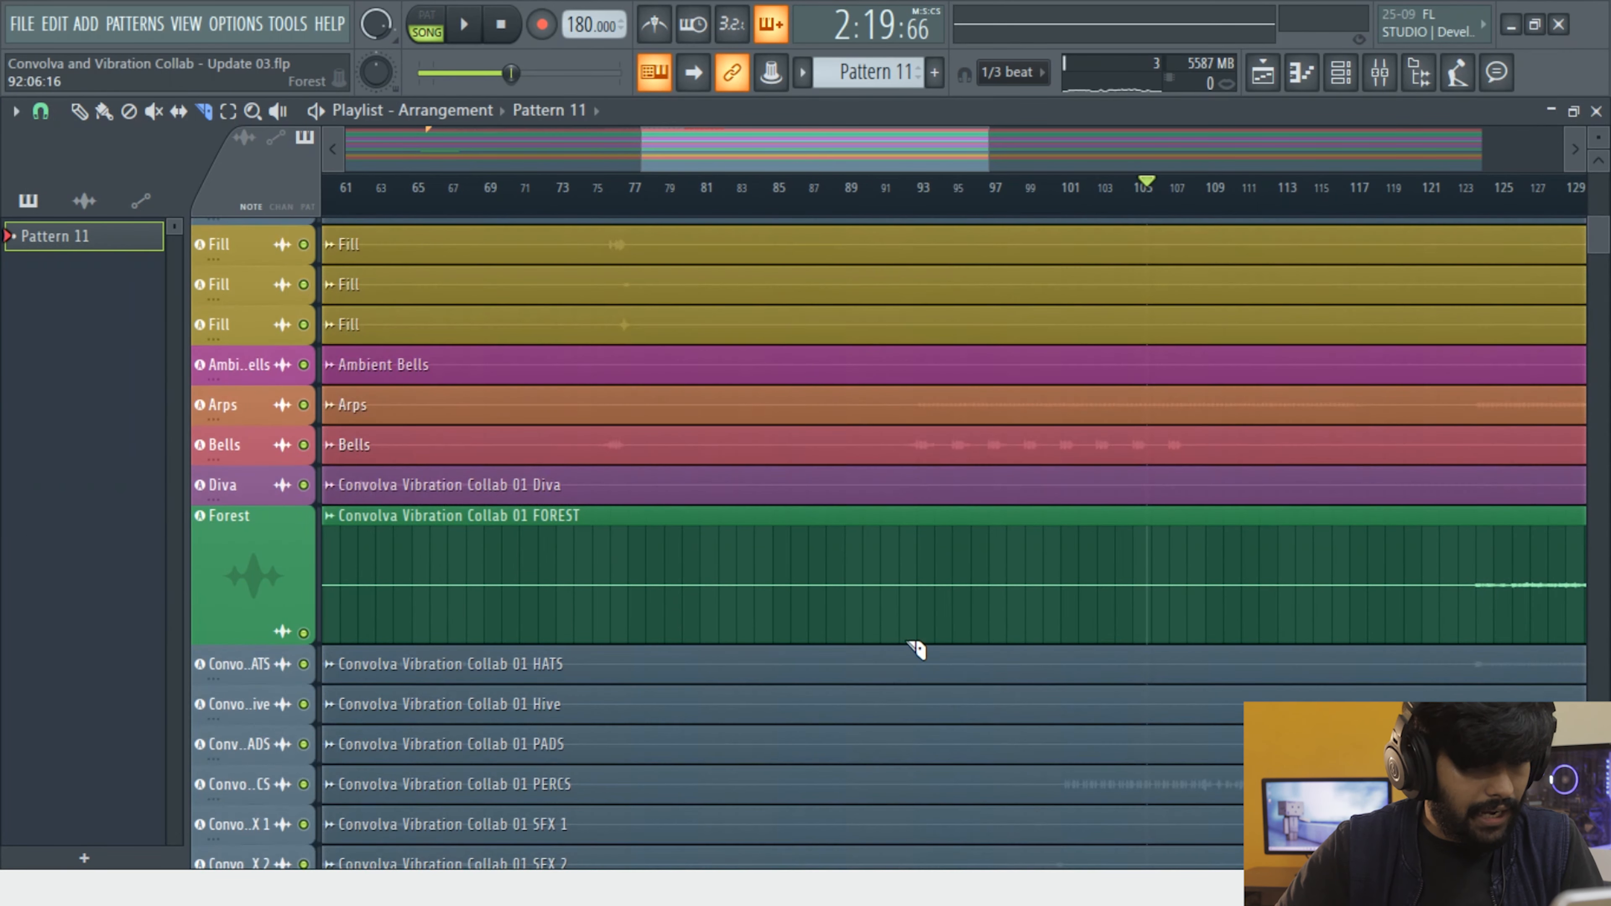
Slice all the stem clips at bar 78, from the Kick track down through the remaining stems
scroll(888, 612, "up", 3)
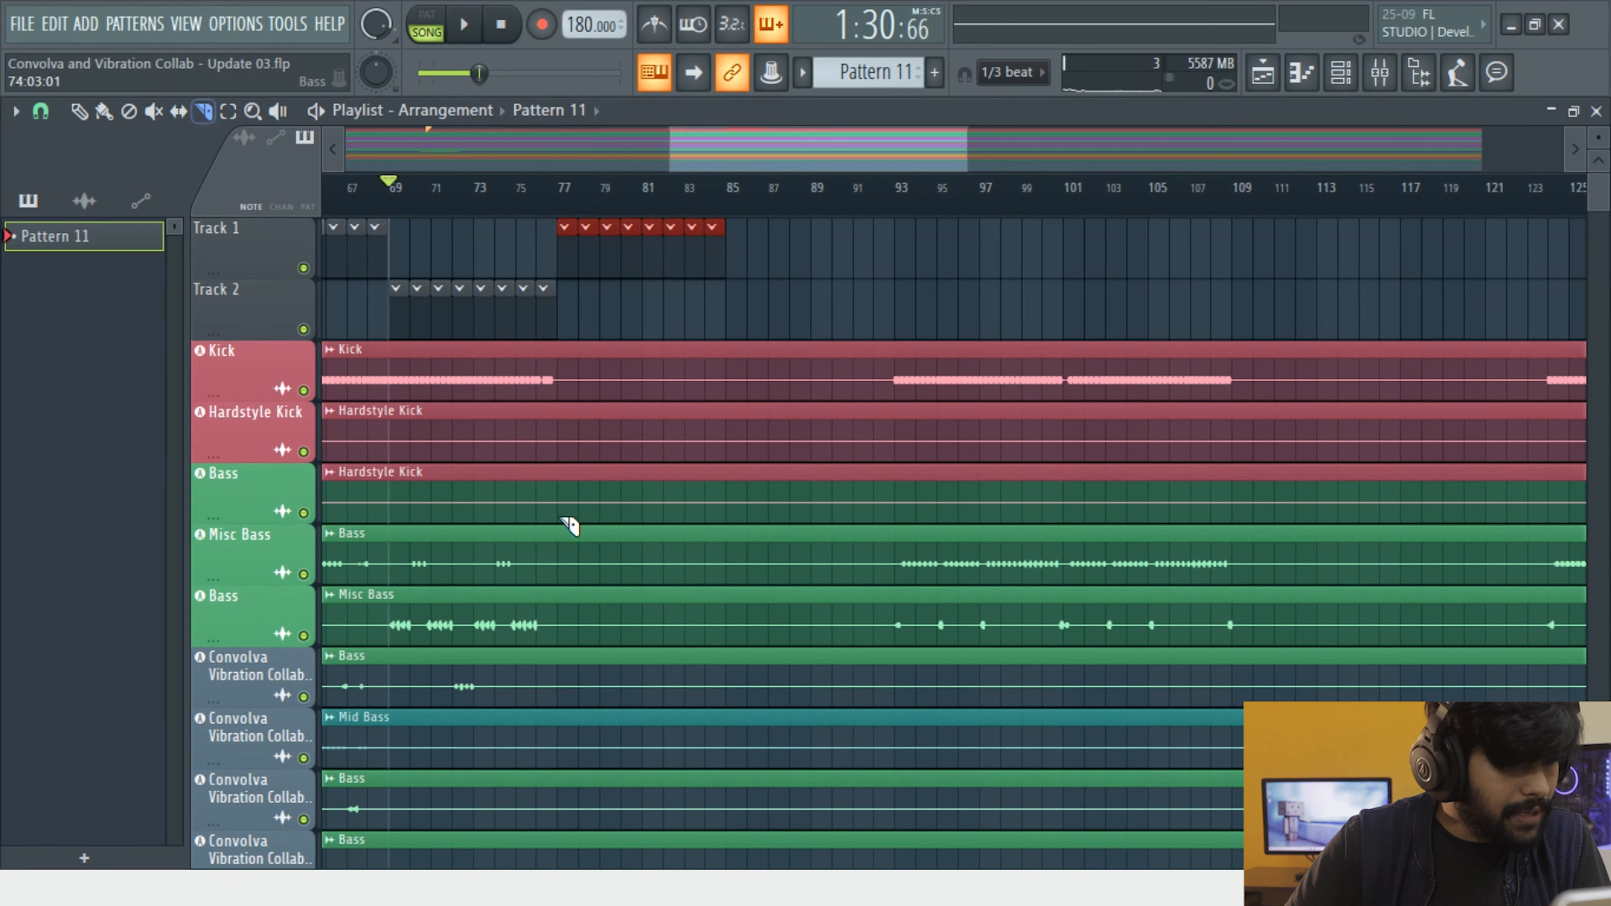
scroll(565, 828, "down", 4)
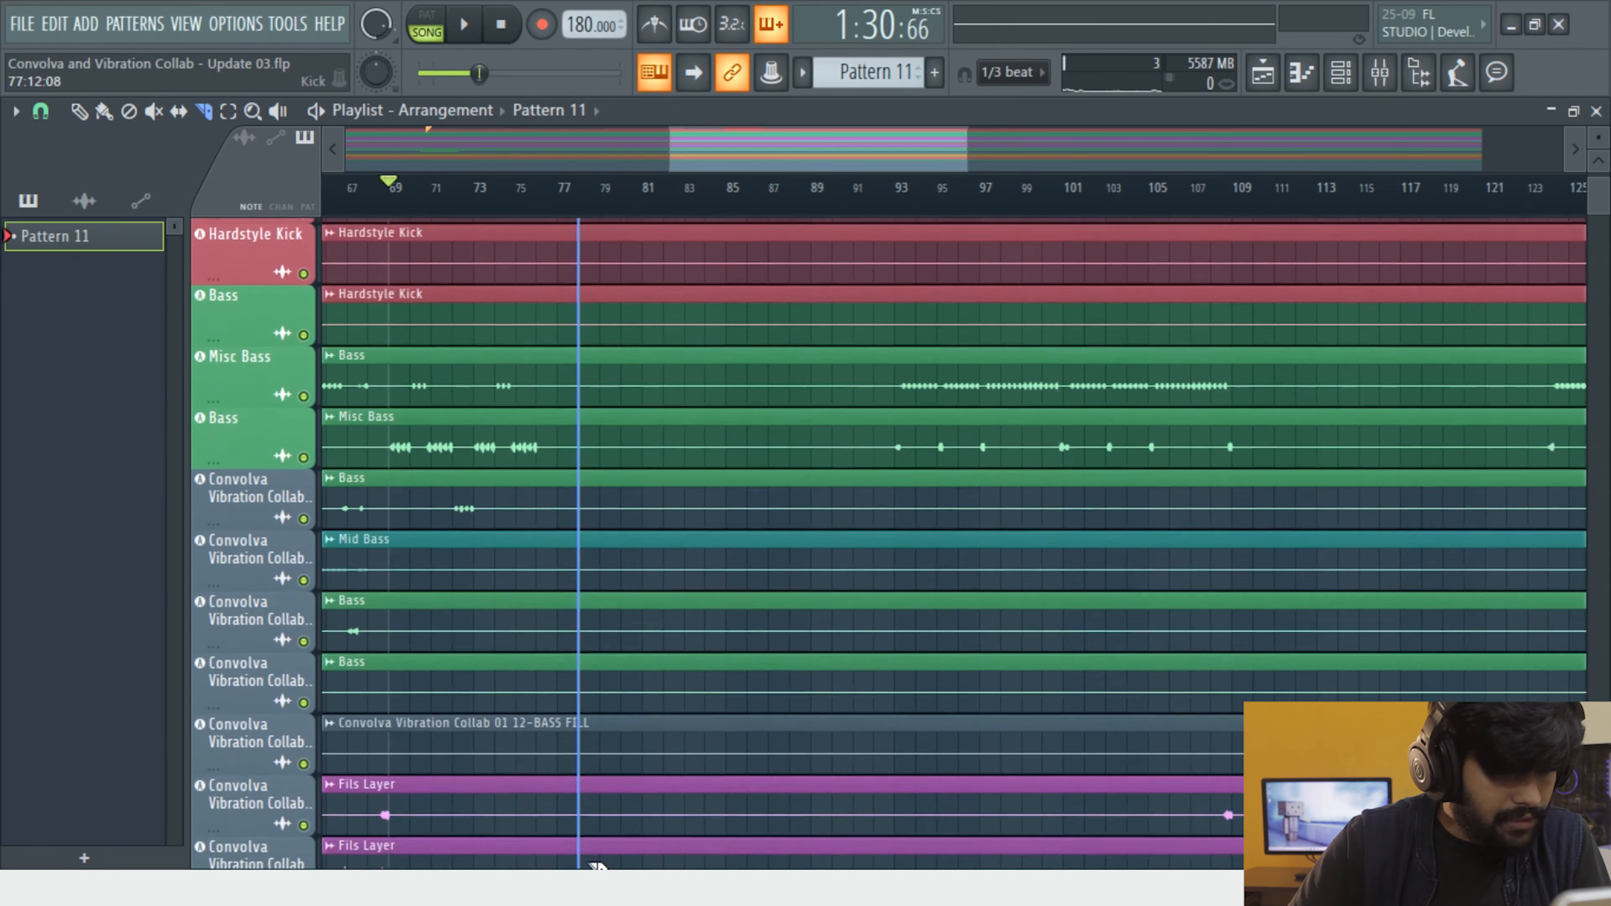
scroll(891, 546, "down", 12)
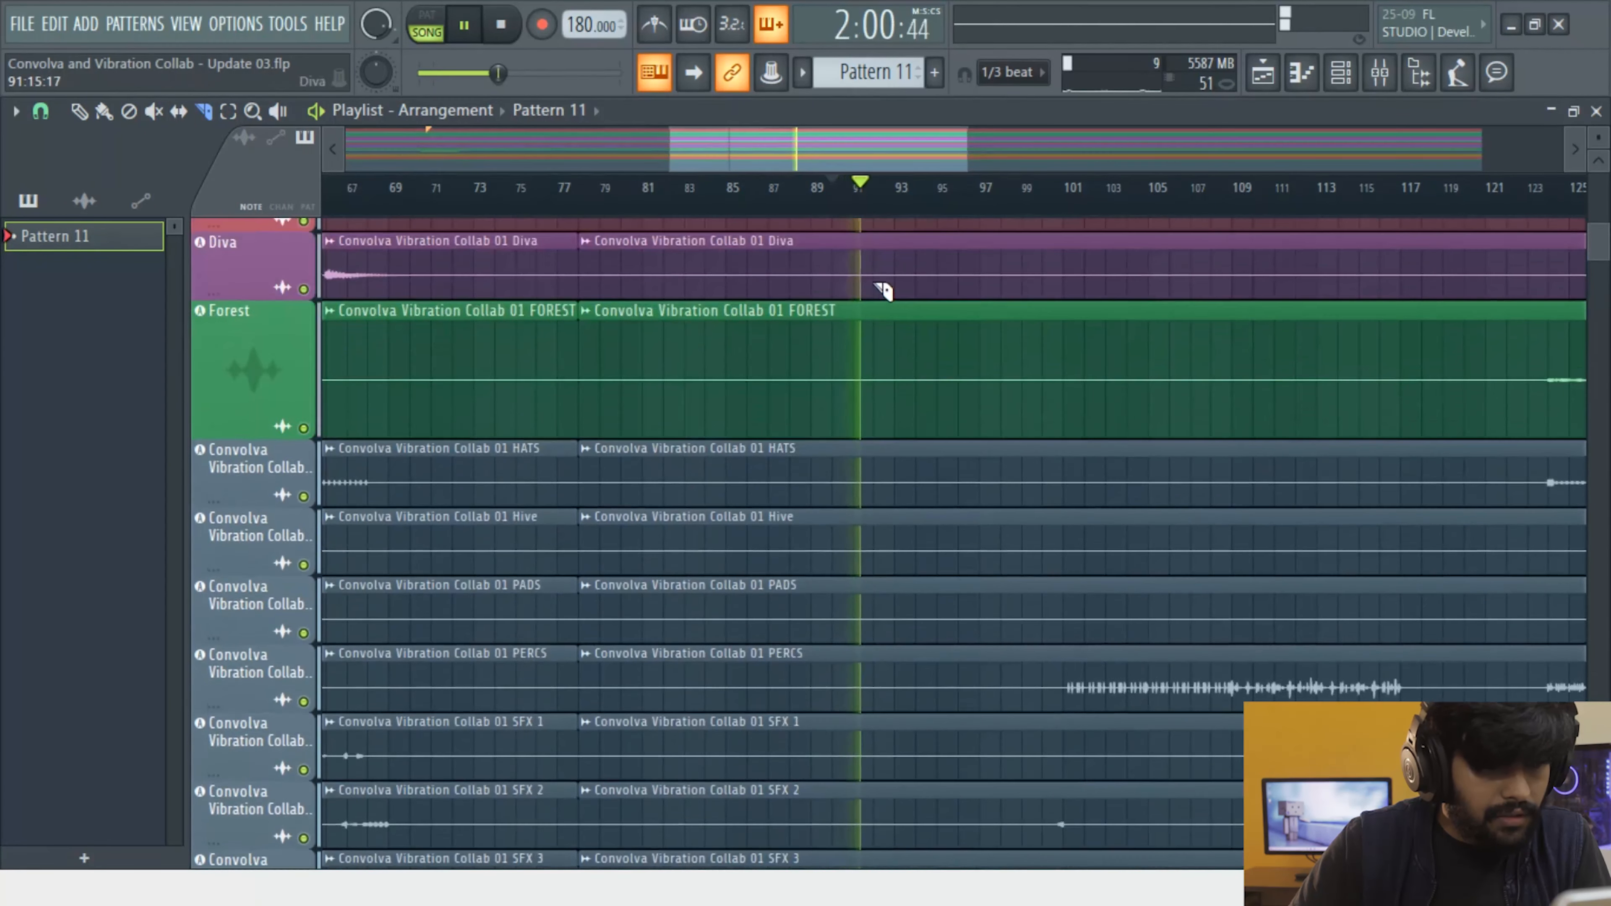
Play the lead-in to bar 93, stop playback and slice all the stem clips at bar 93
scroll(895, 205, "up", 3)
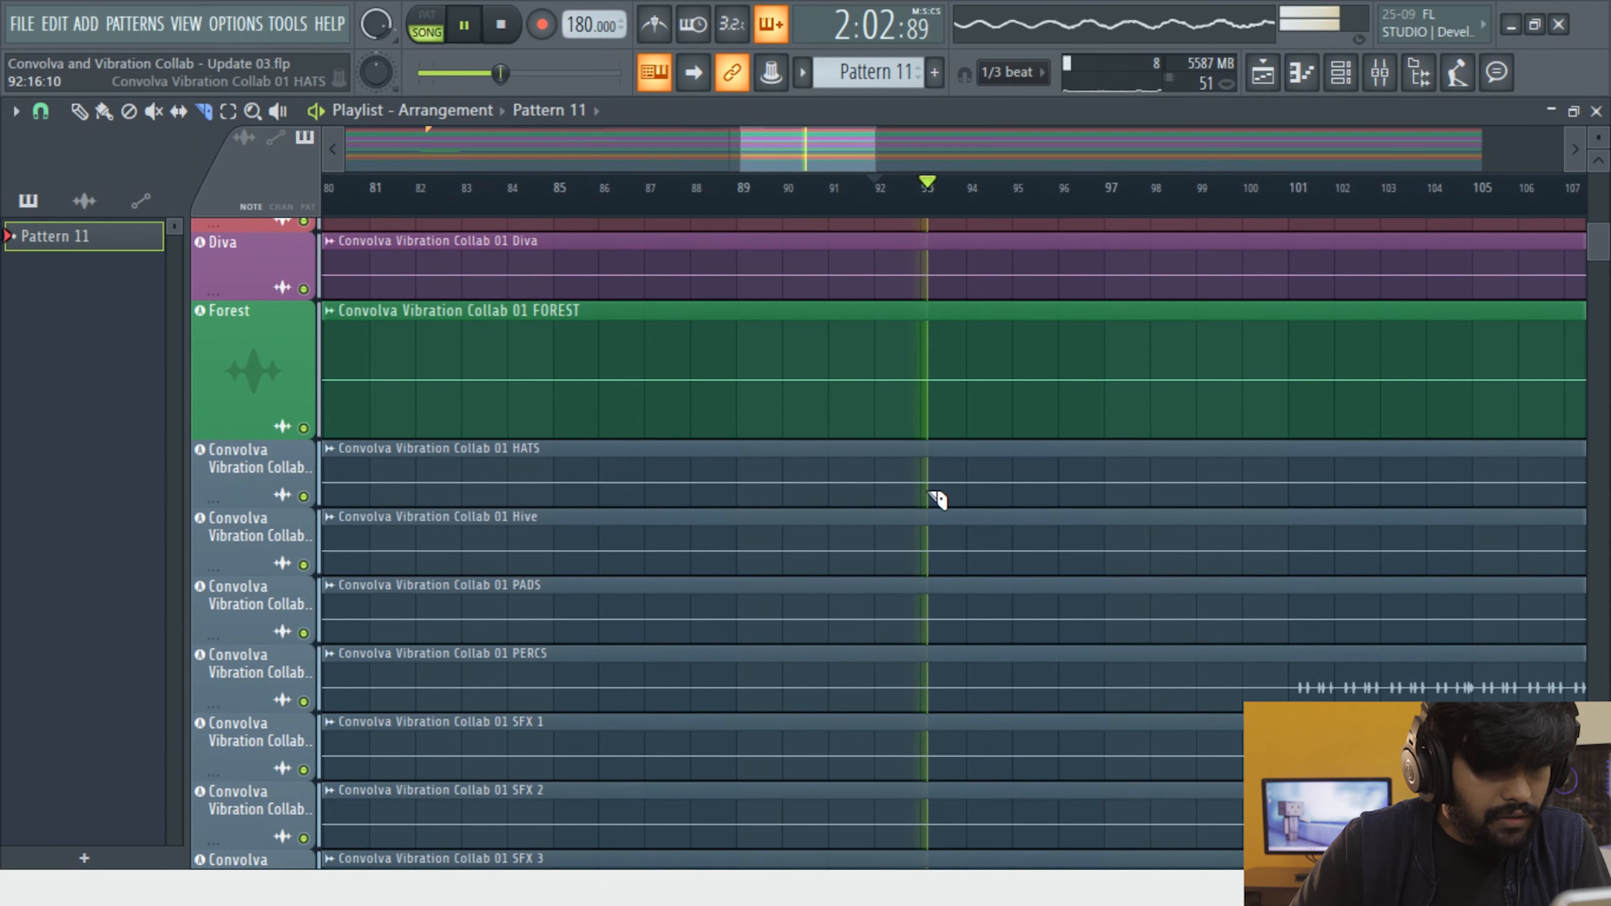
key("space")
scroll(908, 728, "up", 1)
scroll(922, 730, "up", 2, "alt")
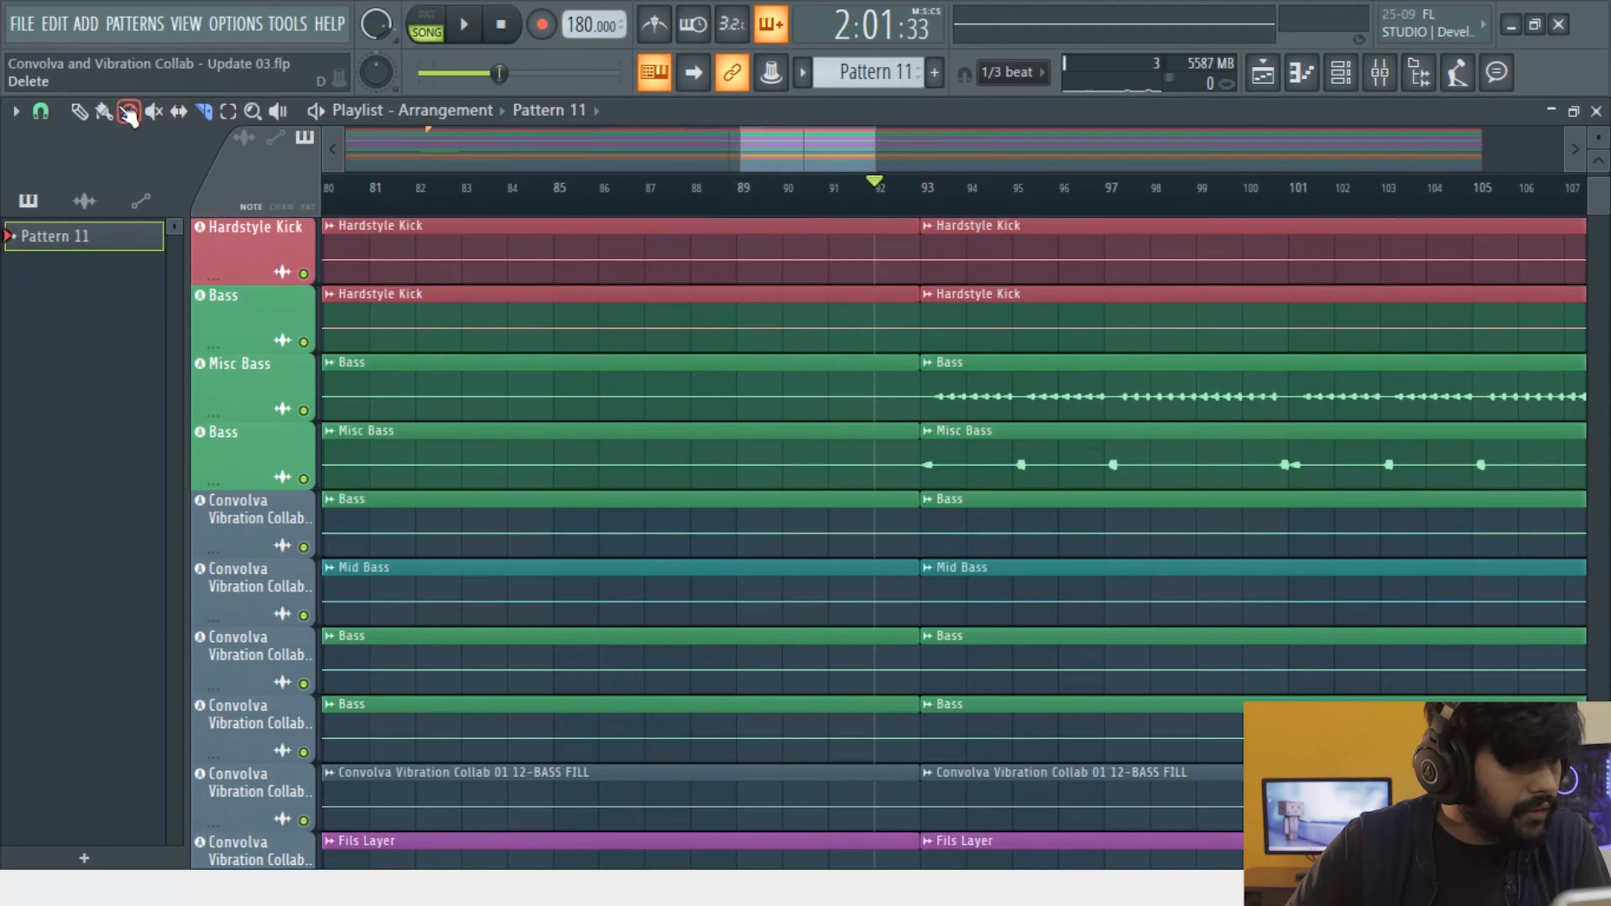
Delete the sliced SFX 3 clip between bars 78 and 93
scroll(784, 558, "down", 9)
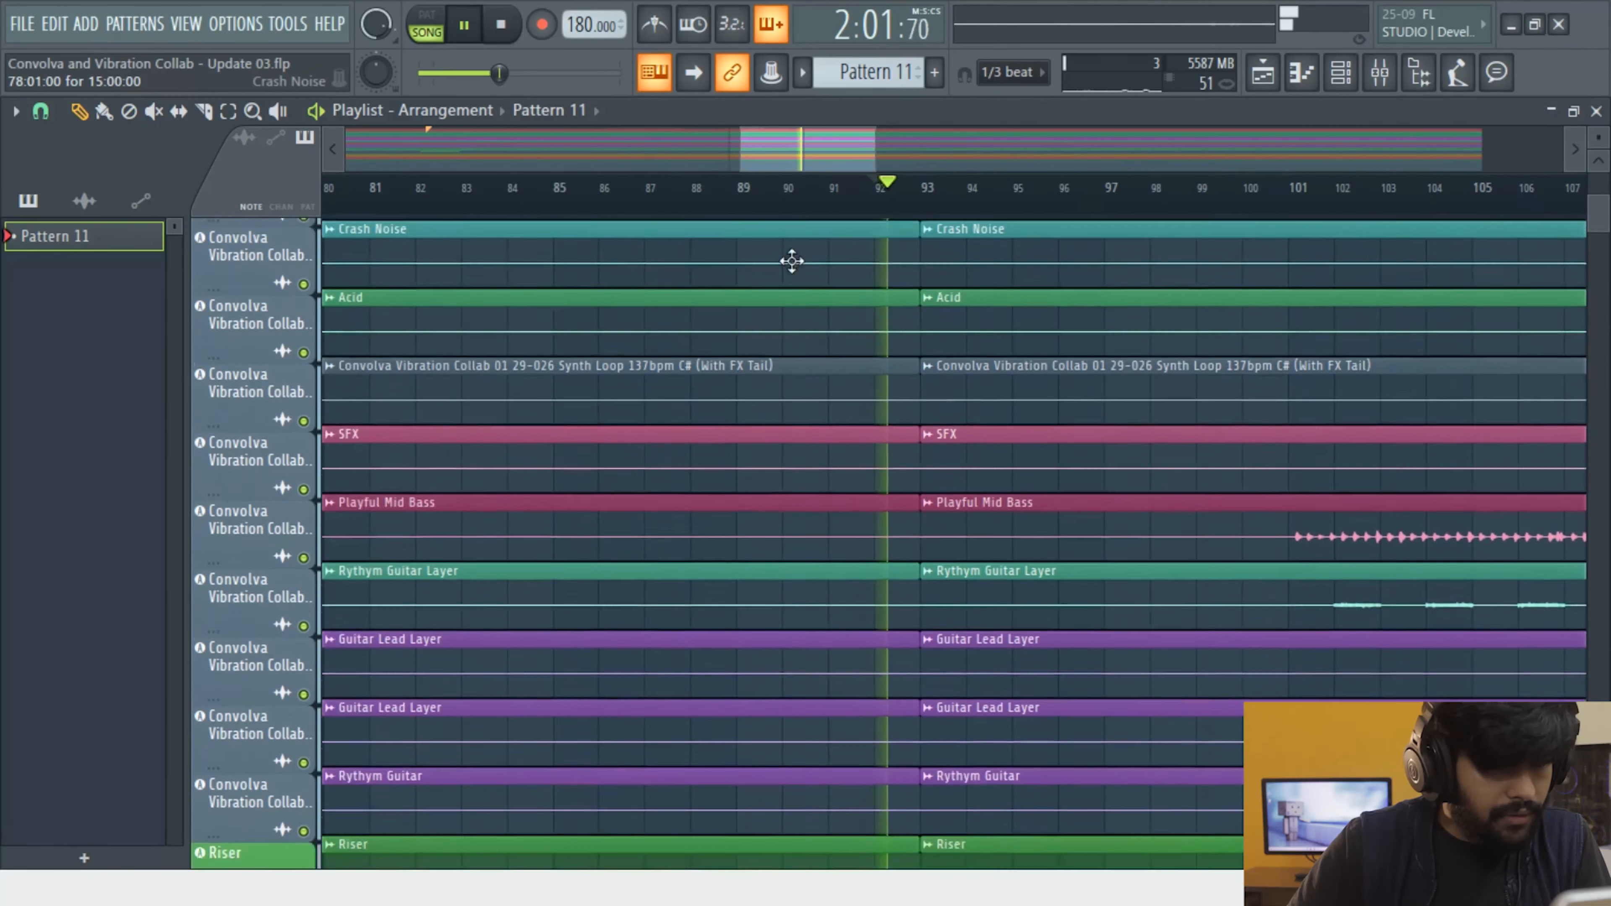
scroll(798, 569, "down", 5)
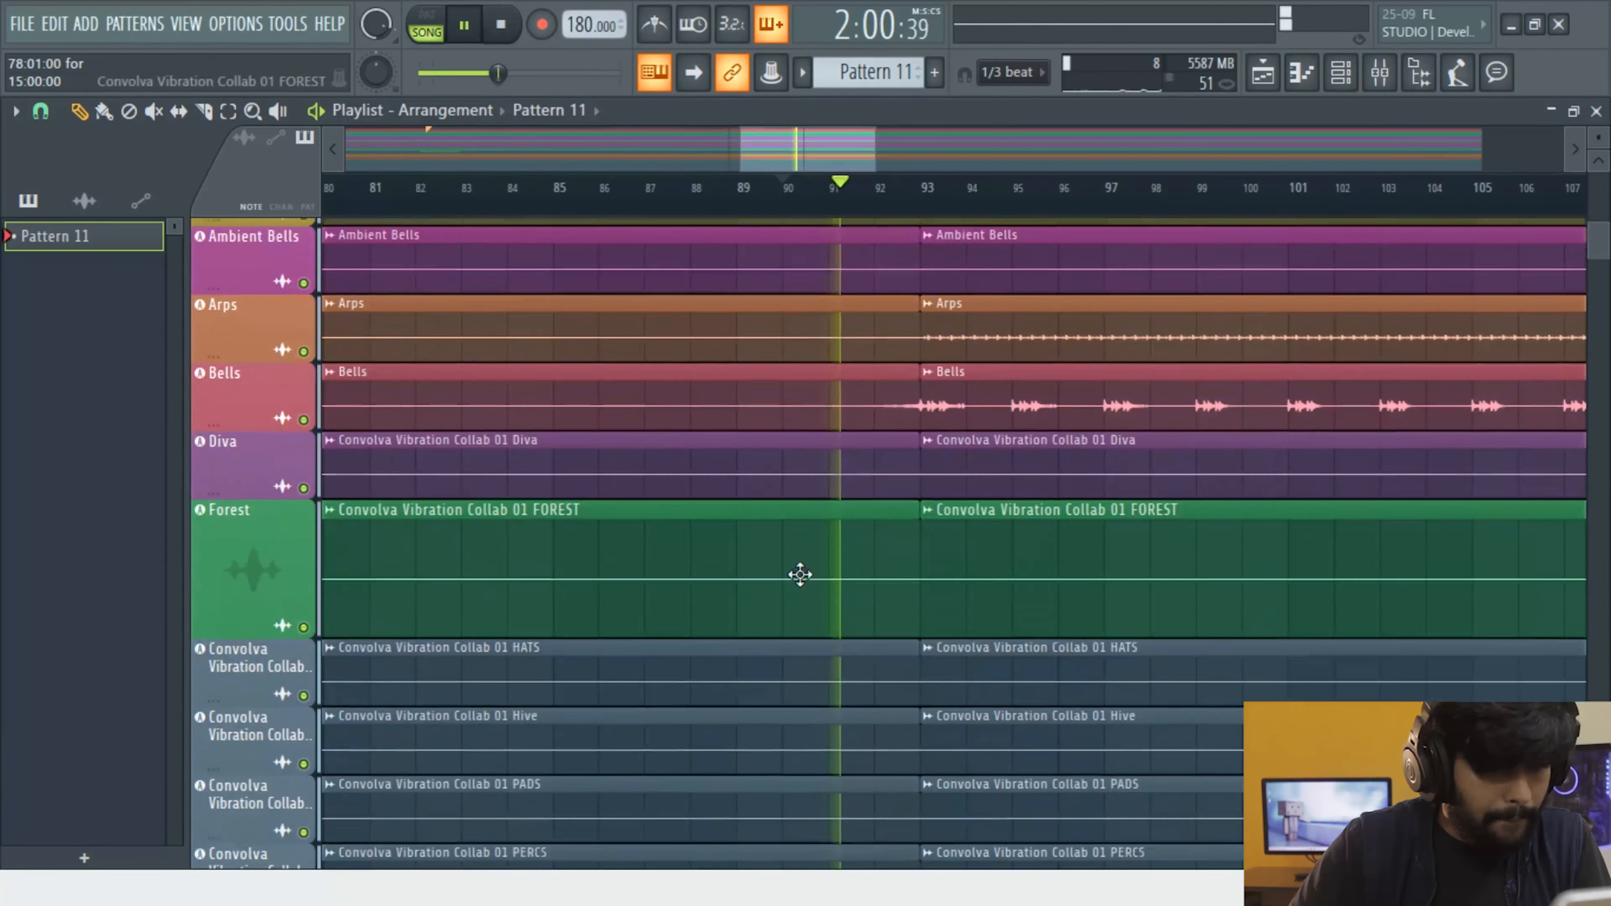
scroll(810, 581, "down", 2)
key("space")
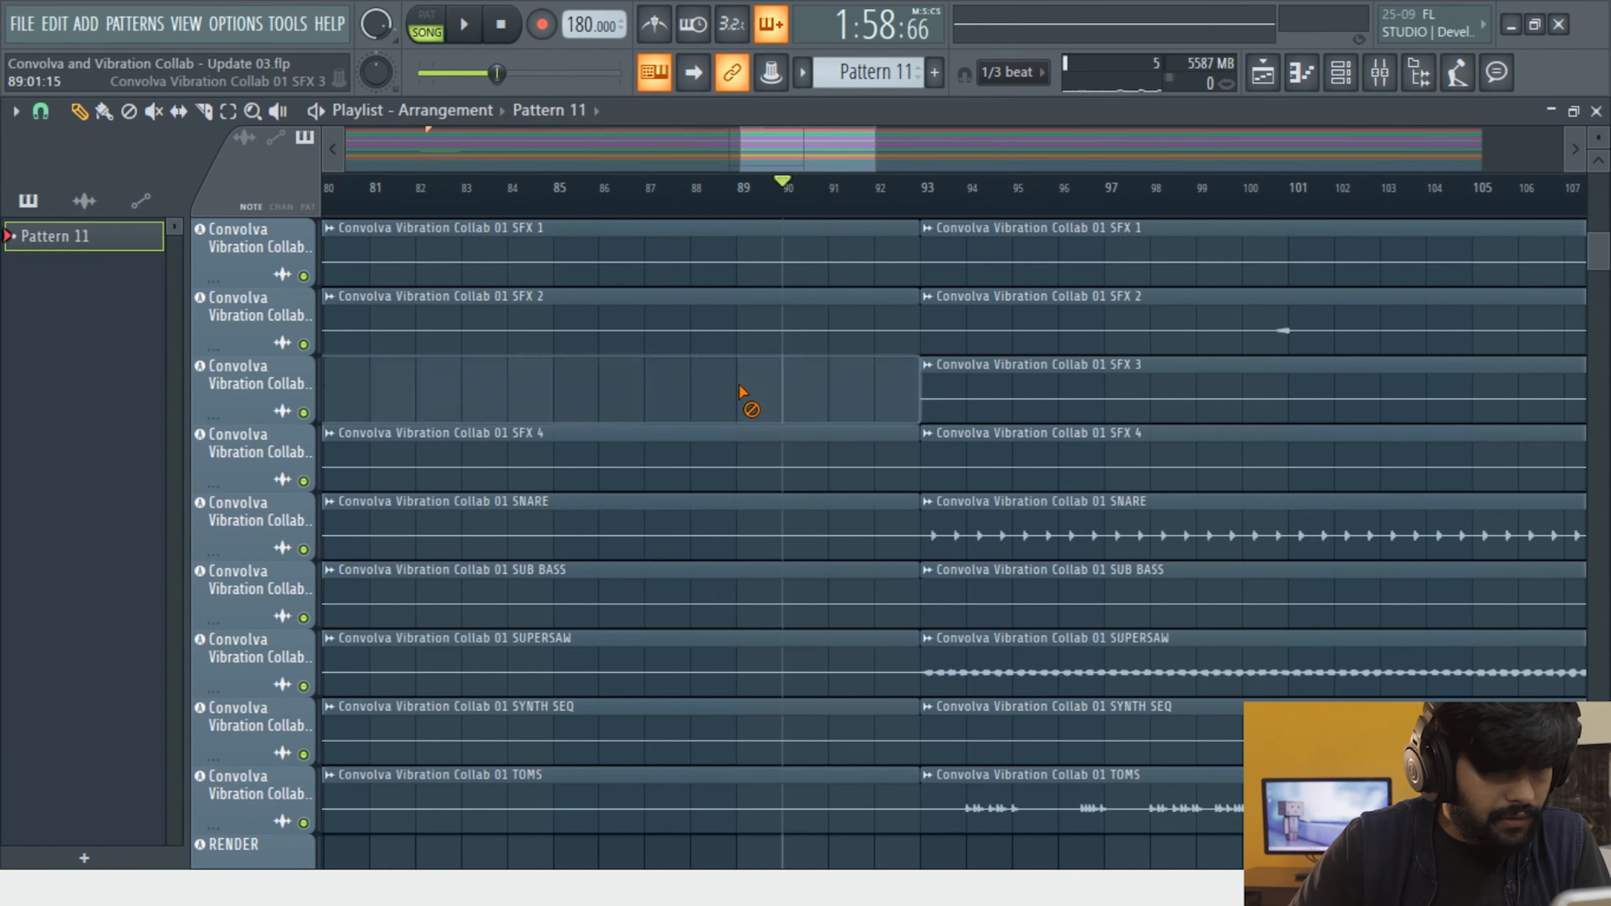
scroll(852, 645, "down", 5)
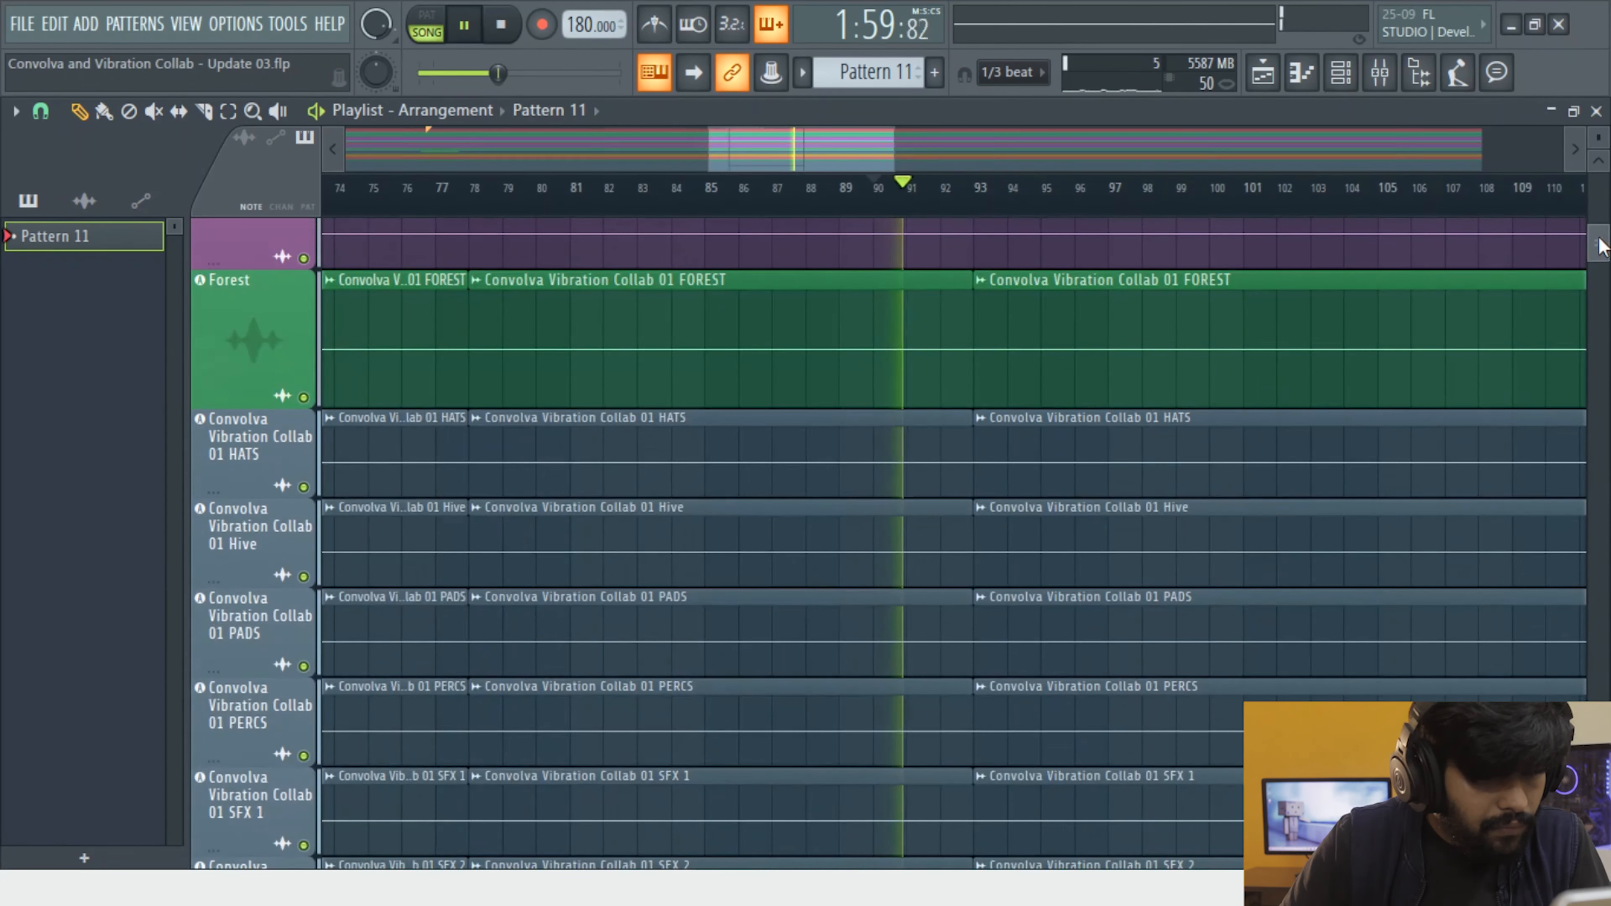
Select the sliced clips between bars 78 and 93 on the stem tracks from Bells up to Kick
left_click_drag(1600, 241, 1599, 235)
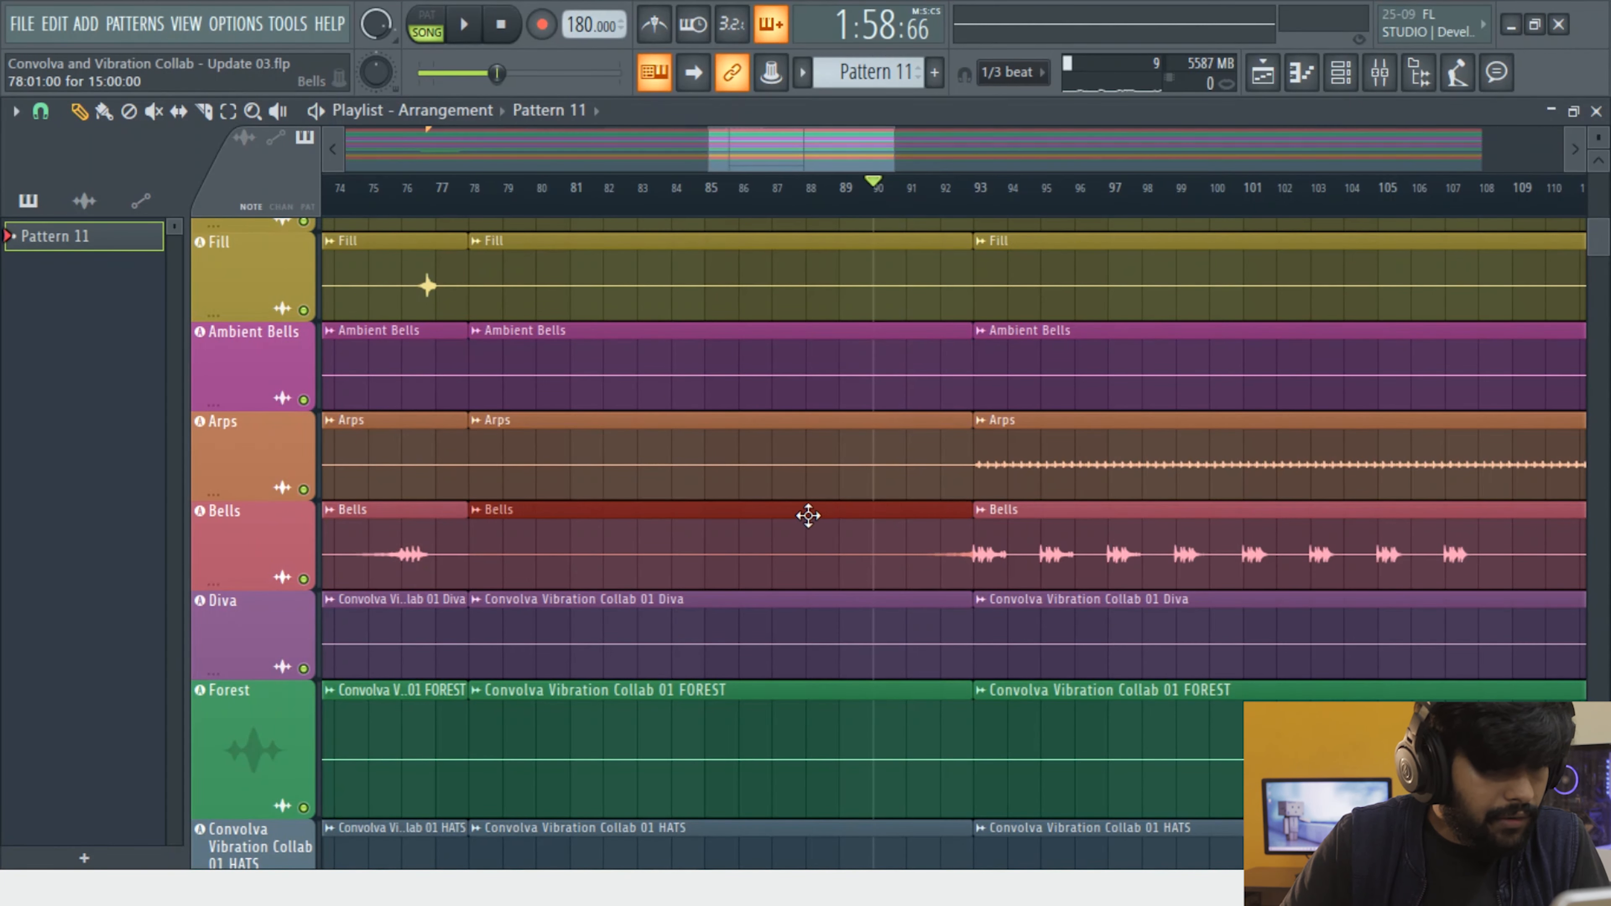
scroll(749, 506, "down", 3)
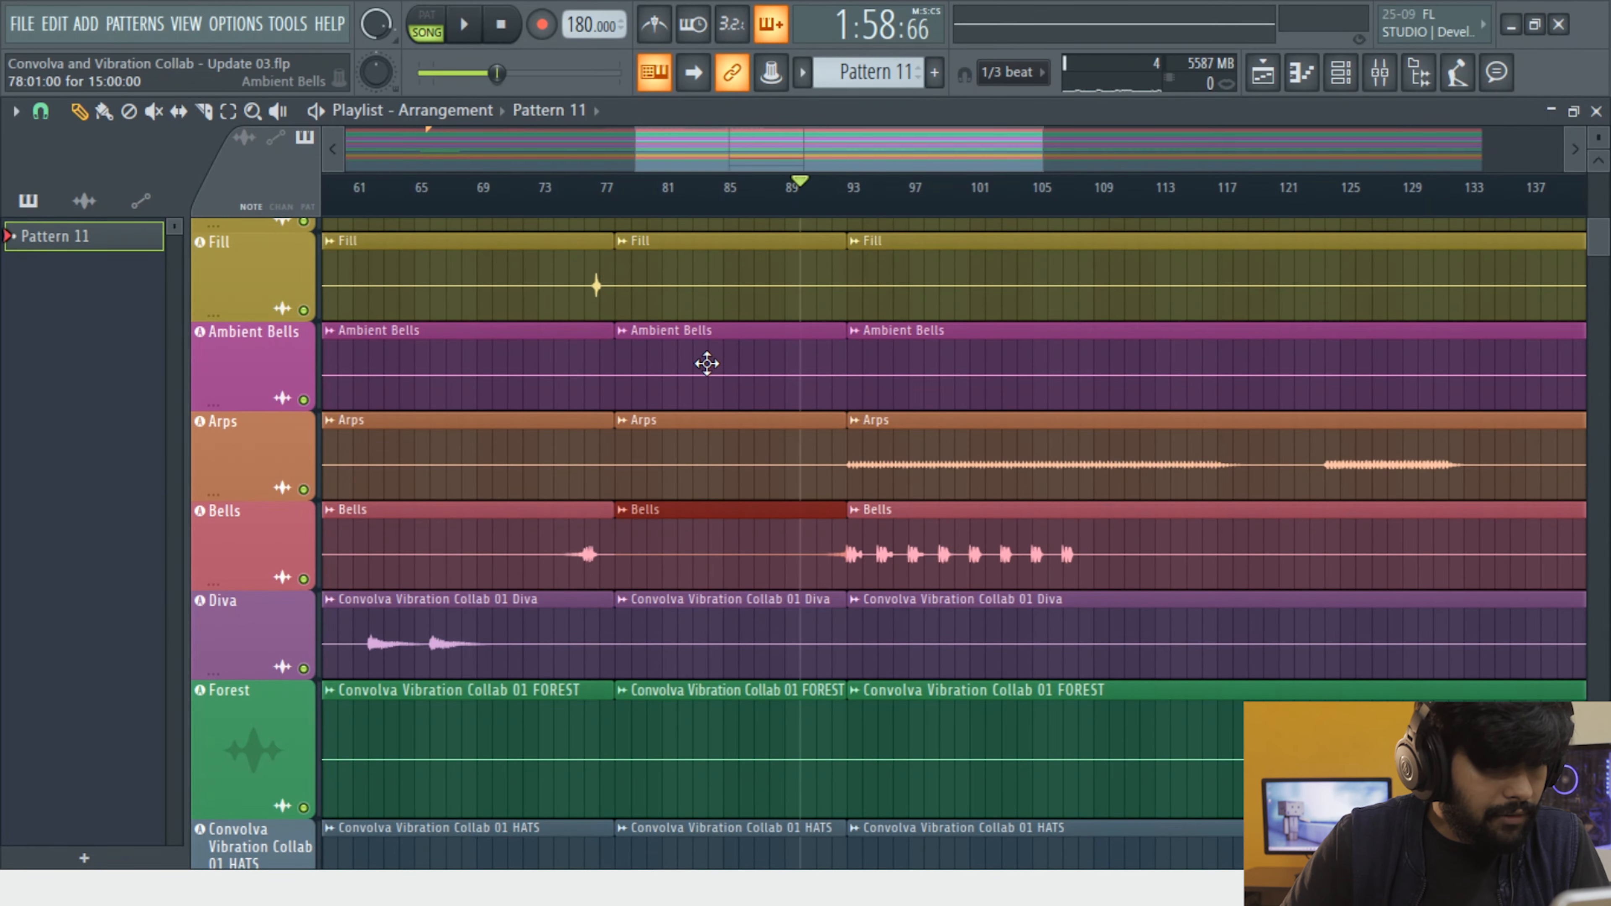
scroll(692, 515, "down", 1)
left_click_drag(728, 468, 742, 114)
scroll(1406, 443, "down", 3)
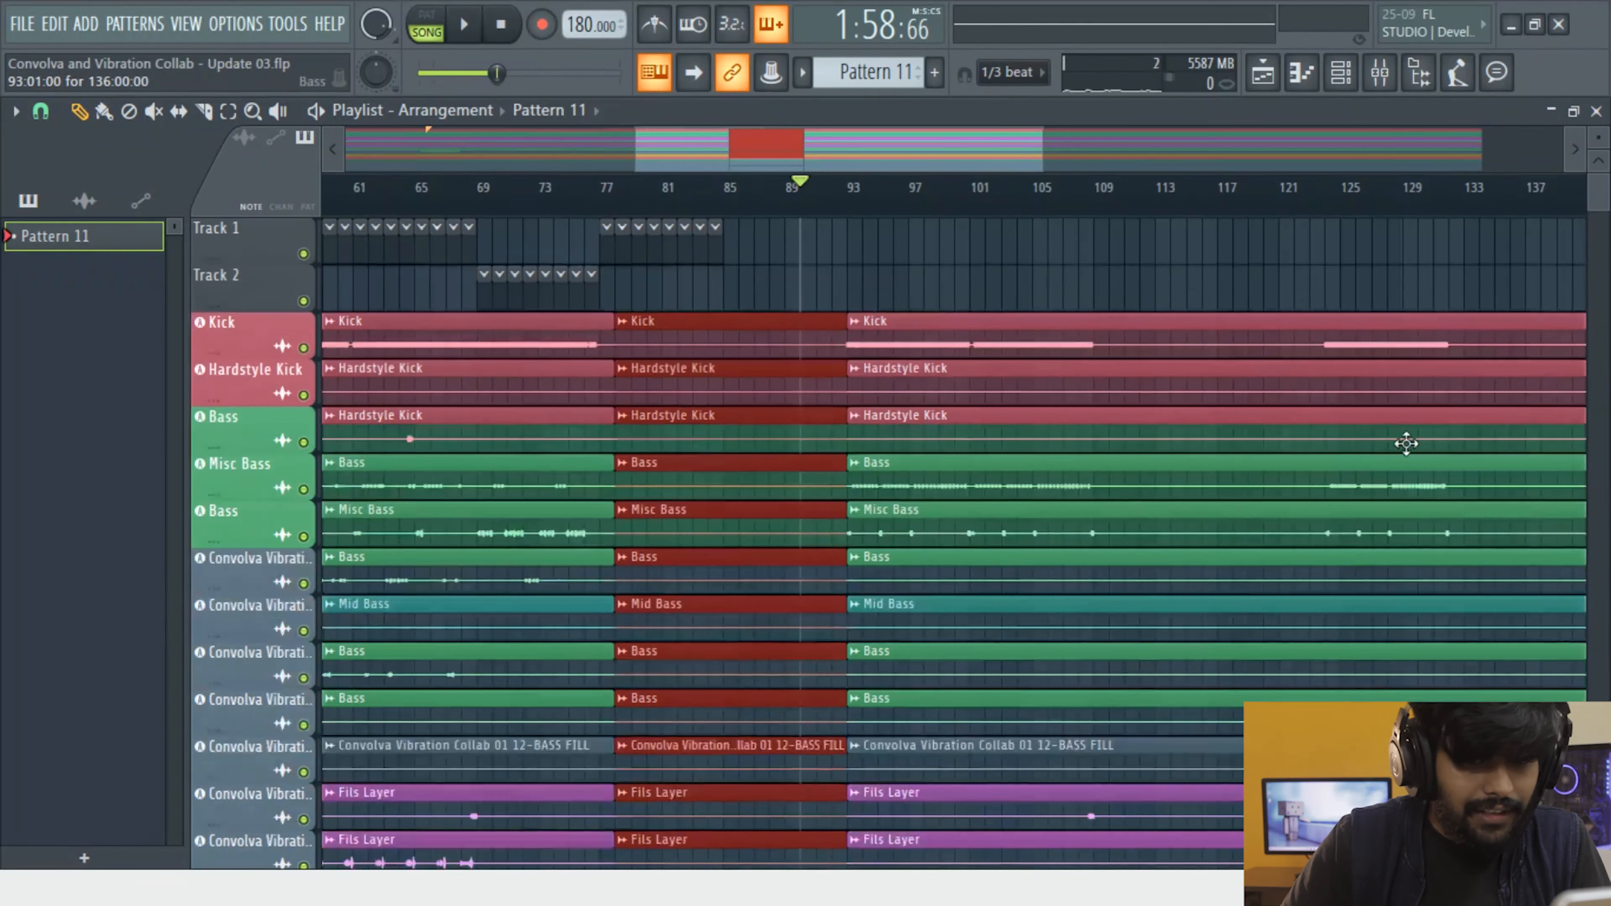
left_click_drag(1601, 190, 1574, 248)
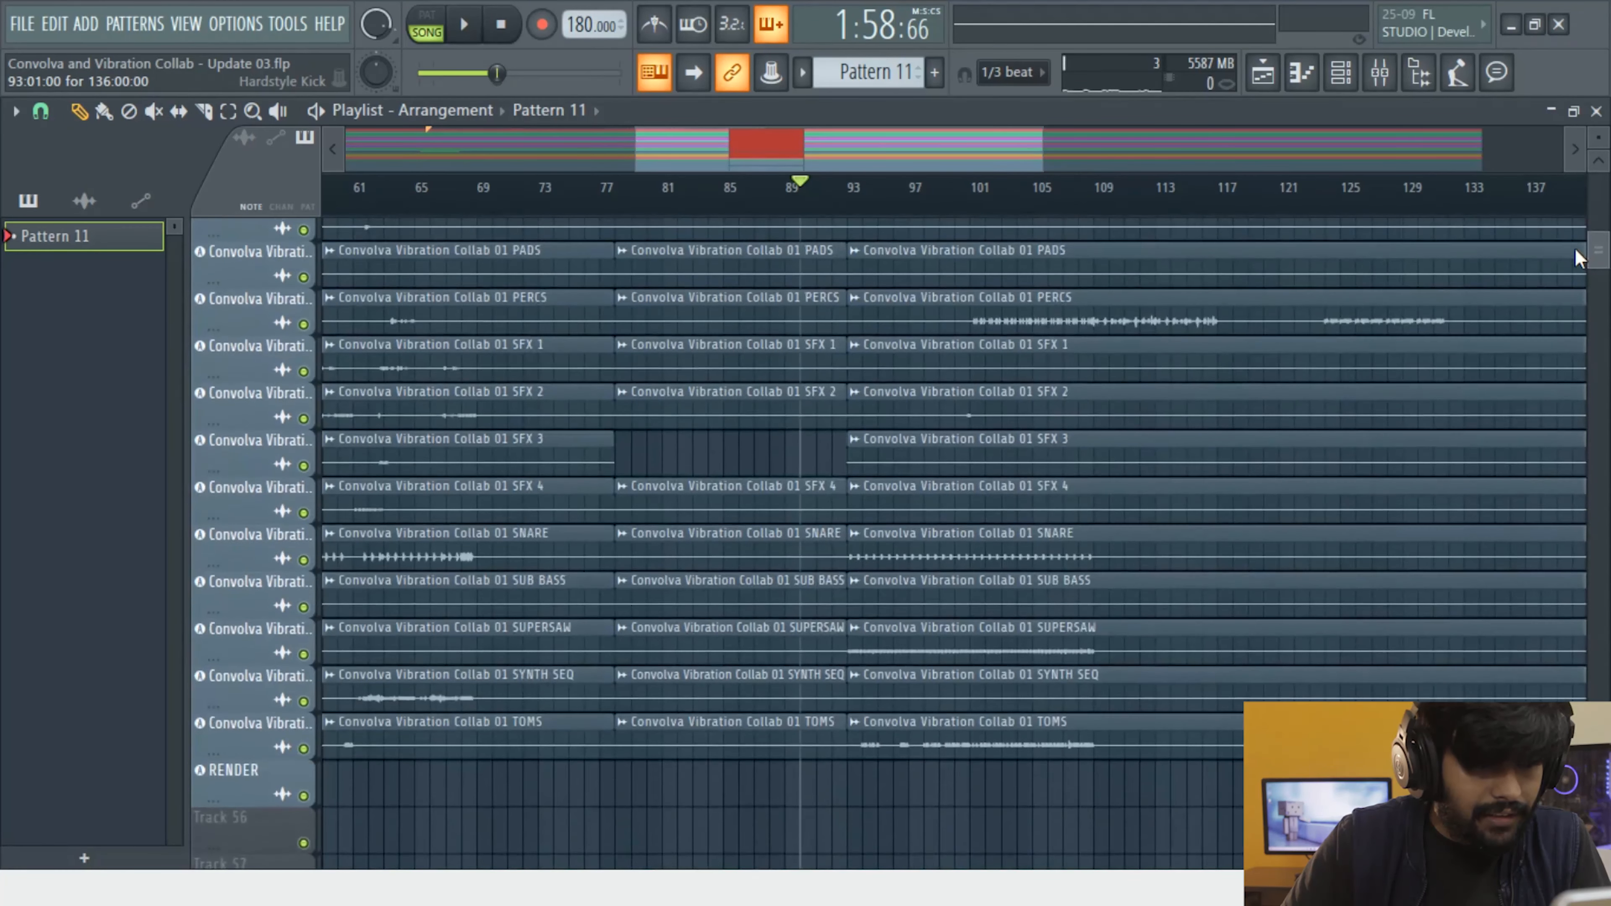
Select the remaining sliced stem clips between bars 78 and 93 and delete them all, keeping the Bells clip
left_click_drag(753, 837, 746, 267)
scroll(748, 482, "up", 3)
left_click_drag(744, 397, 750, 463)
scroll(747, 476, "up", 2)
scroll(740, 406, "down", 1)
scroll(736, 324, "up", 1)
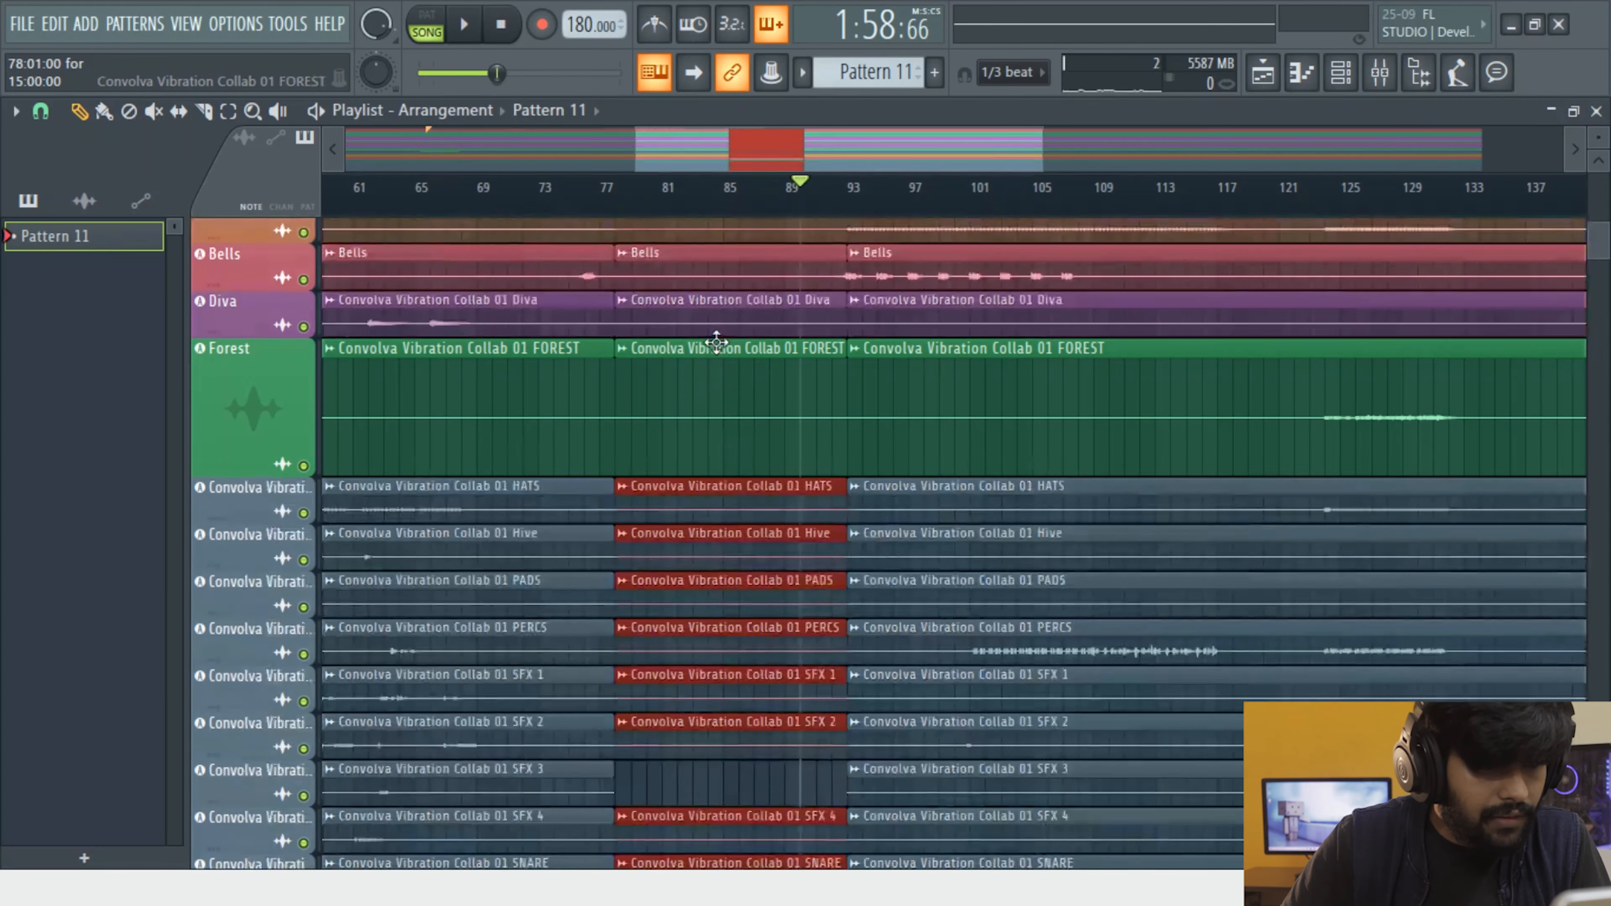
left_click_drag(734, 323, 744, 381, "ctrl+shift")
scroll(730, 438, "up", 2)
Play through the gap and trim the start of the leftover Bells clip to bar 87
key("space")
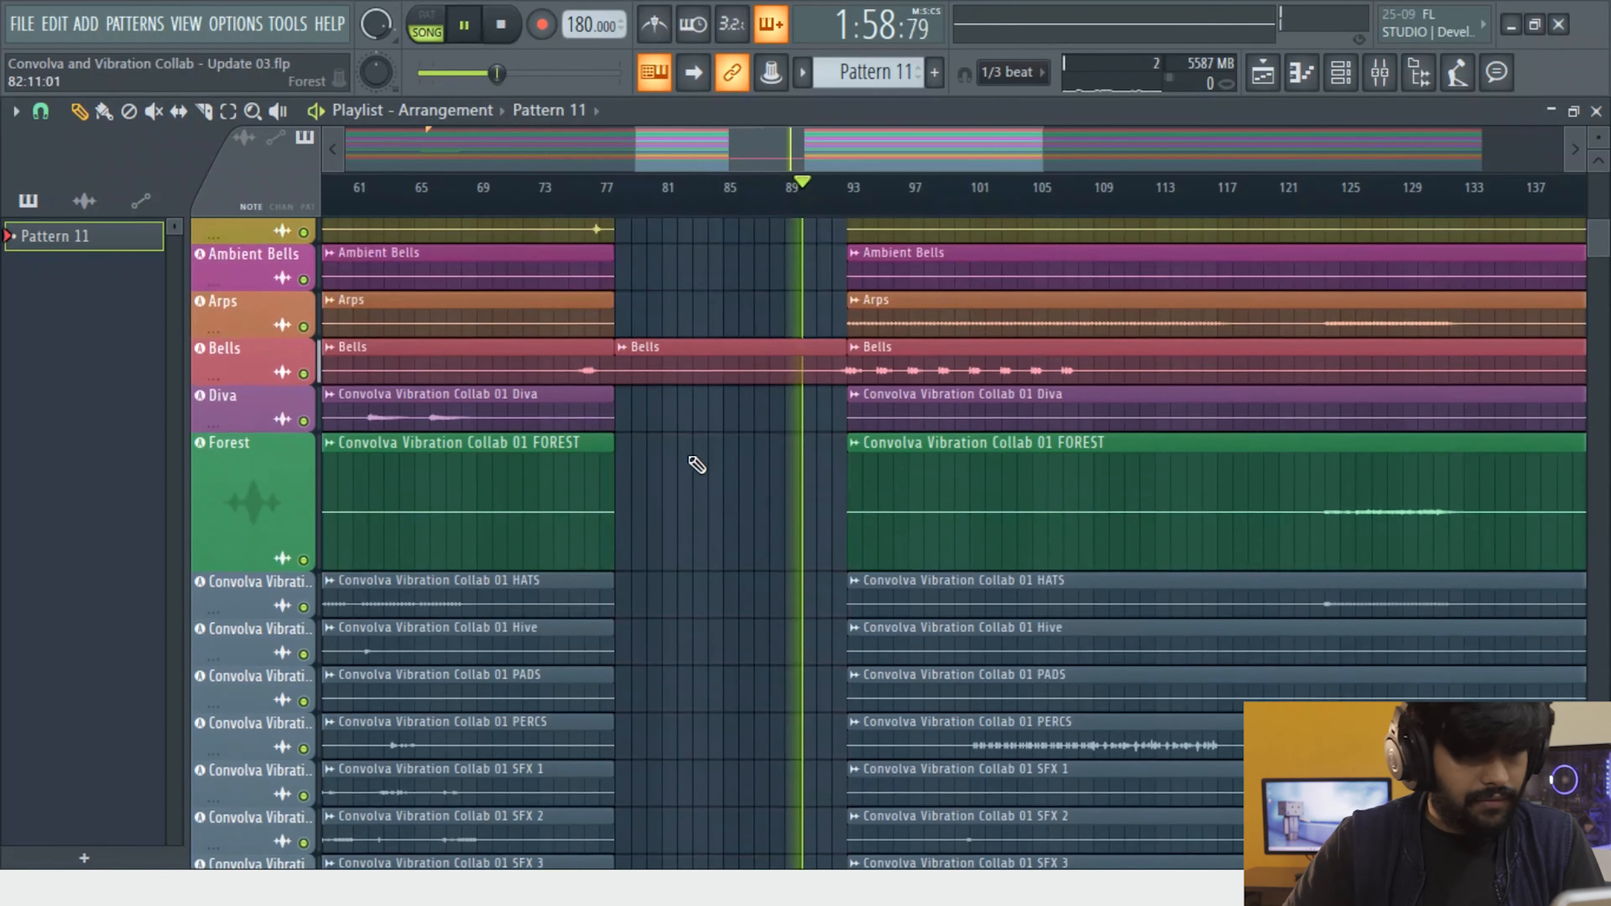
scroll(686, 346, "down", 2)
scroll(685, 343, "down", 1)
left_click(603, 188)
scroll(689, 365, "up", 1)
scroll(644, 329, "up", 4)
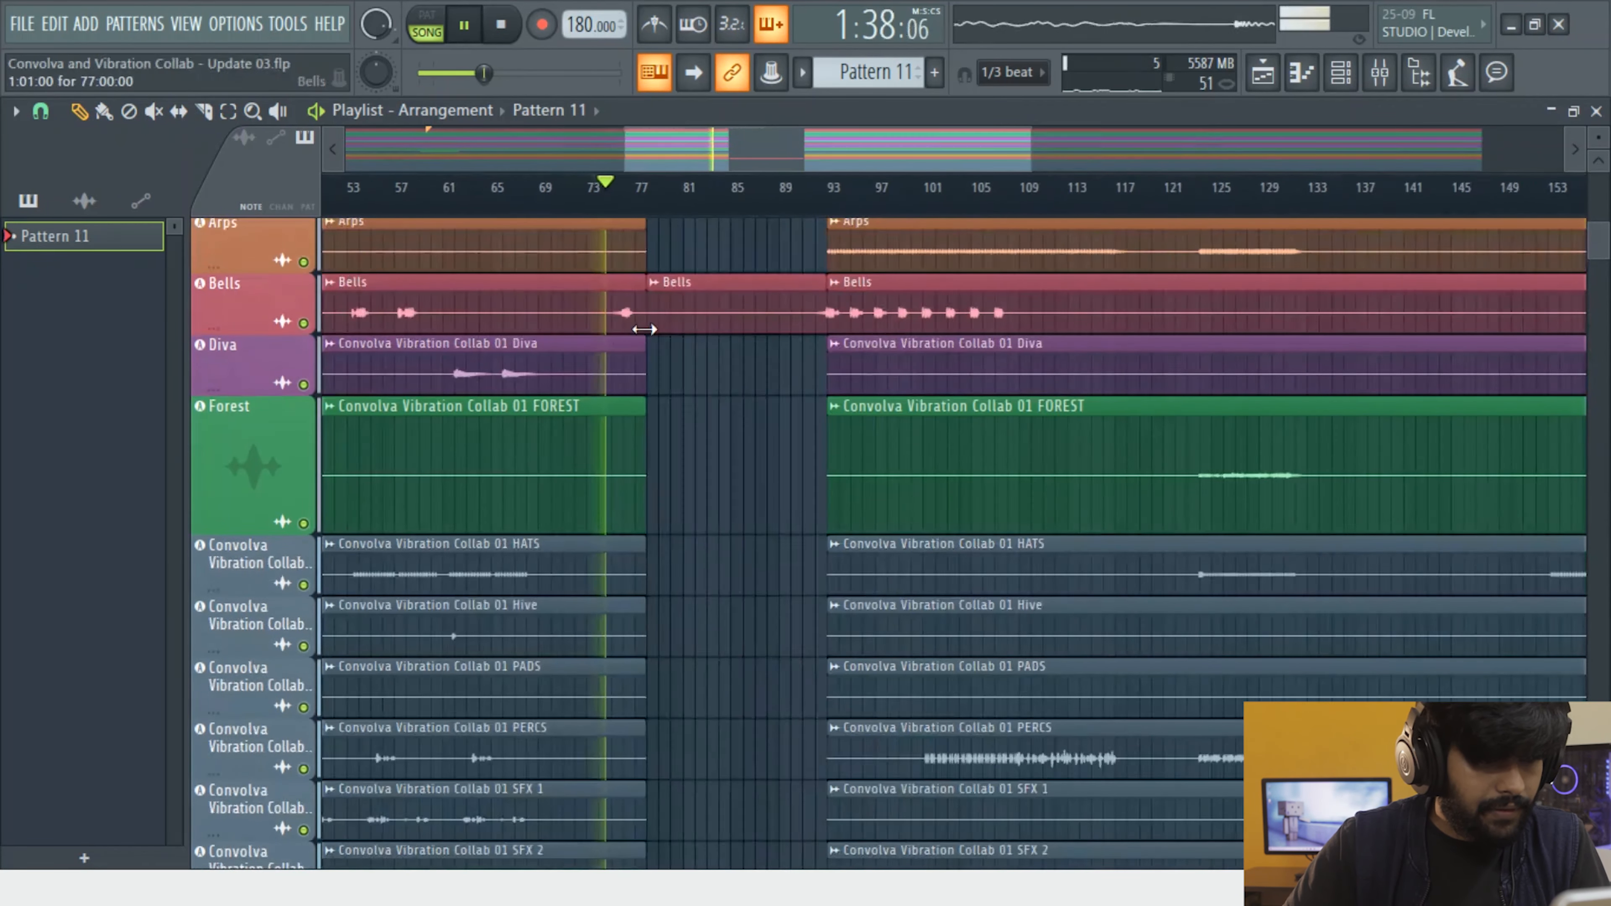
scroll(1049, 180, "right", 1)
left_click(982, 188)
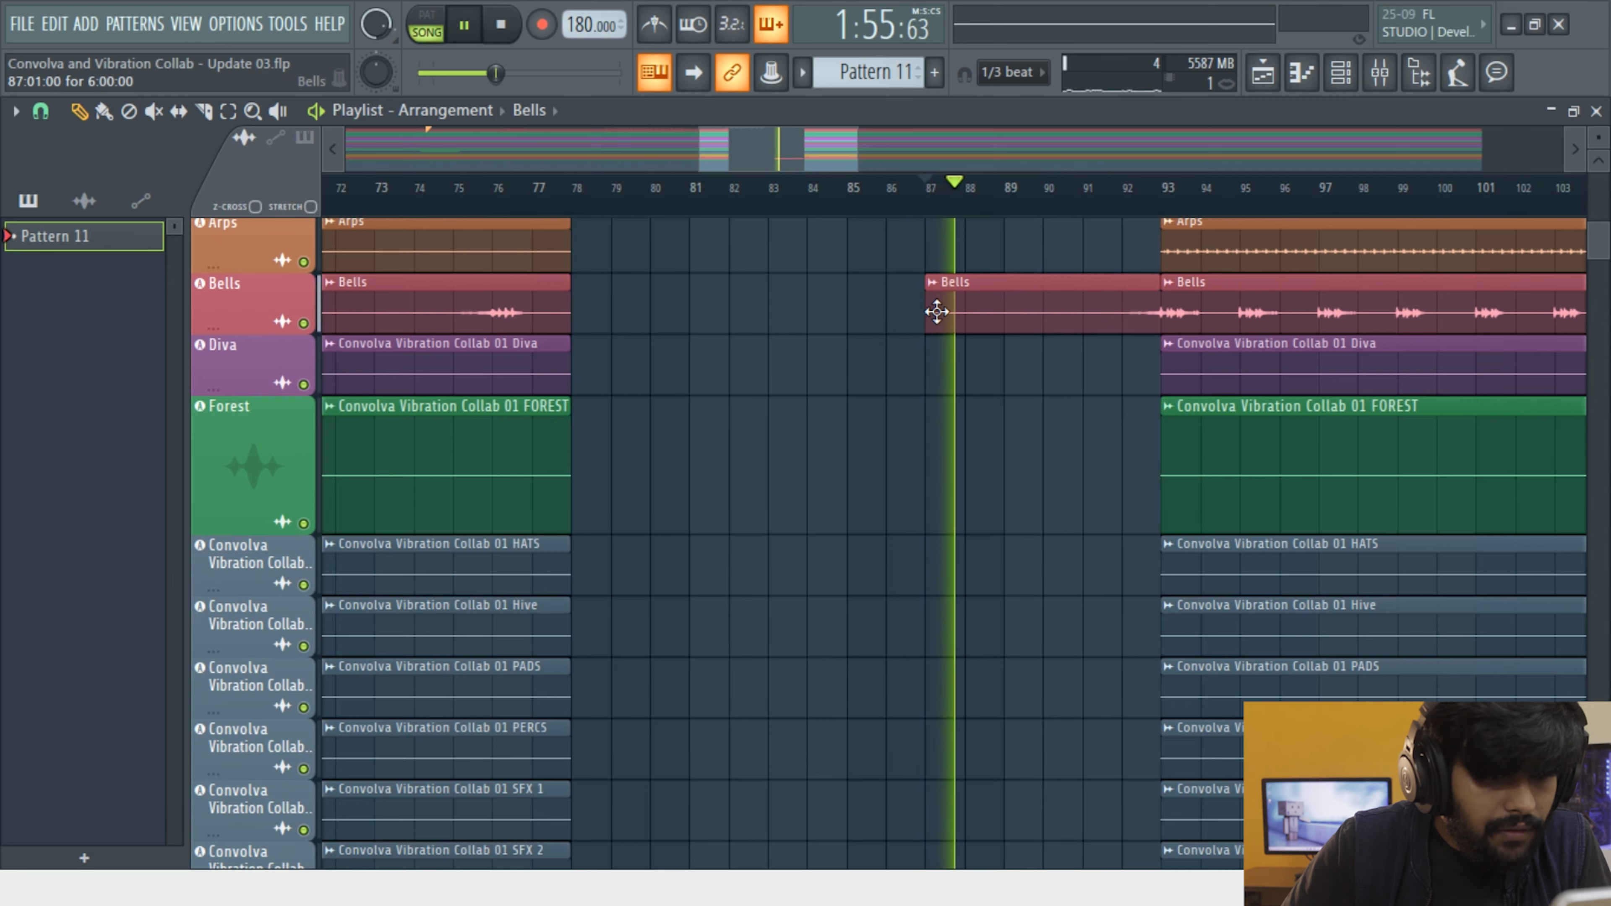
Select all the clips from bar 93 onward along with the short Bells clip, and move them earlier so the section starts at bar 77
scroll(985, 349, "down", 5)
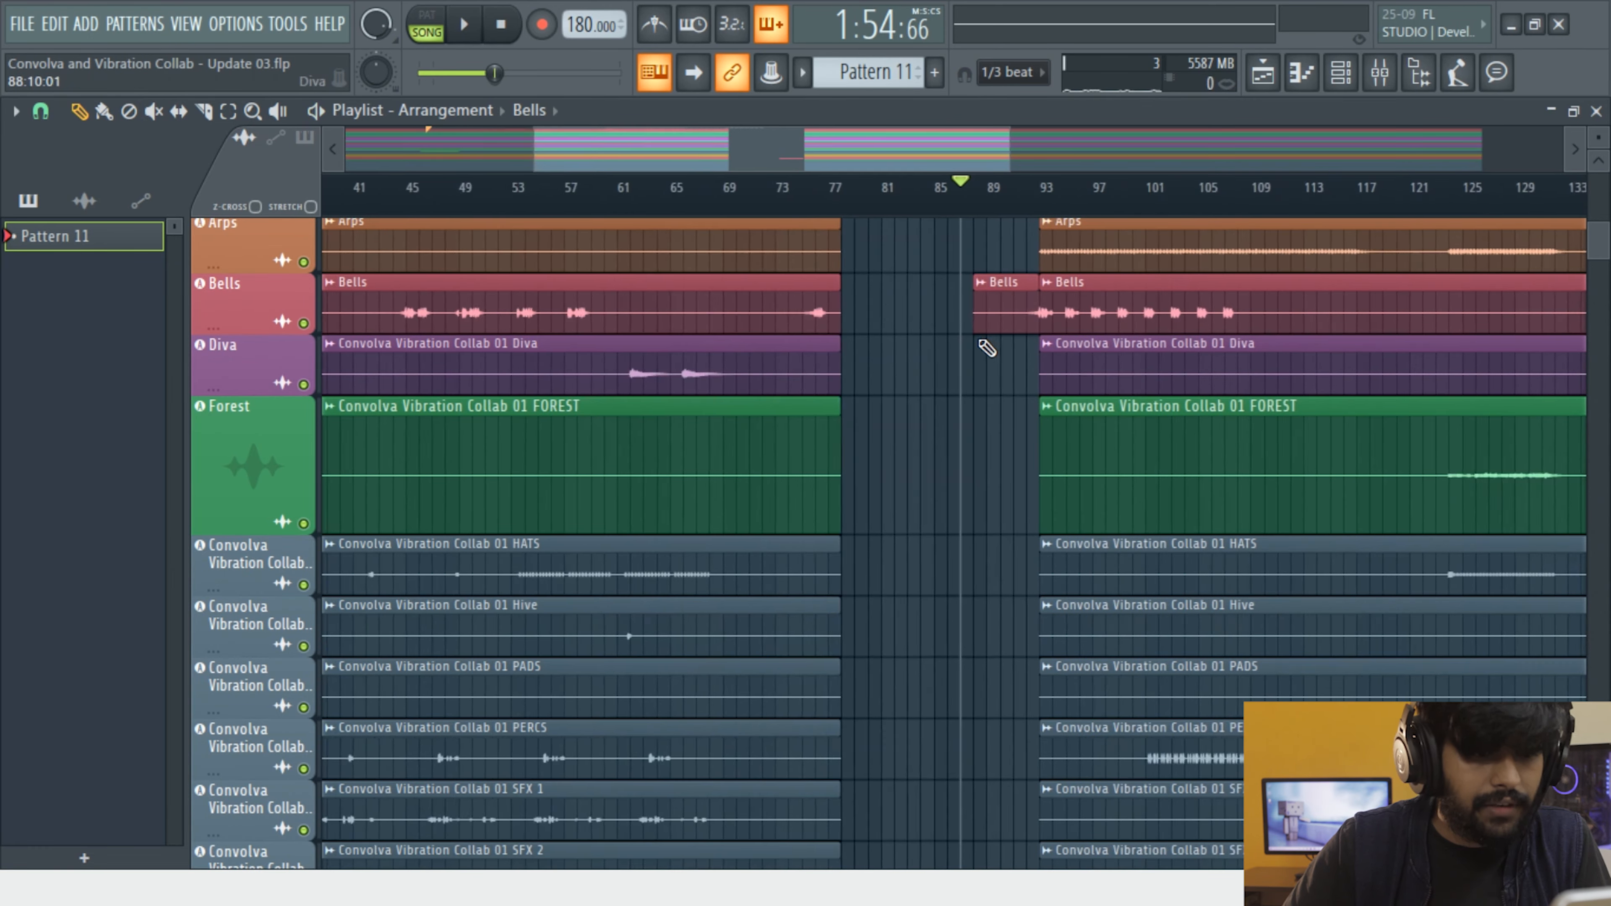
scroll(939, 360, "down", 1)
left_click(633, 188)
key("space")
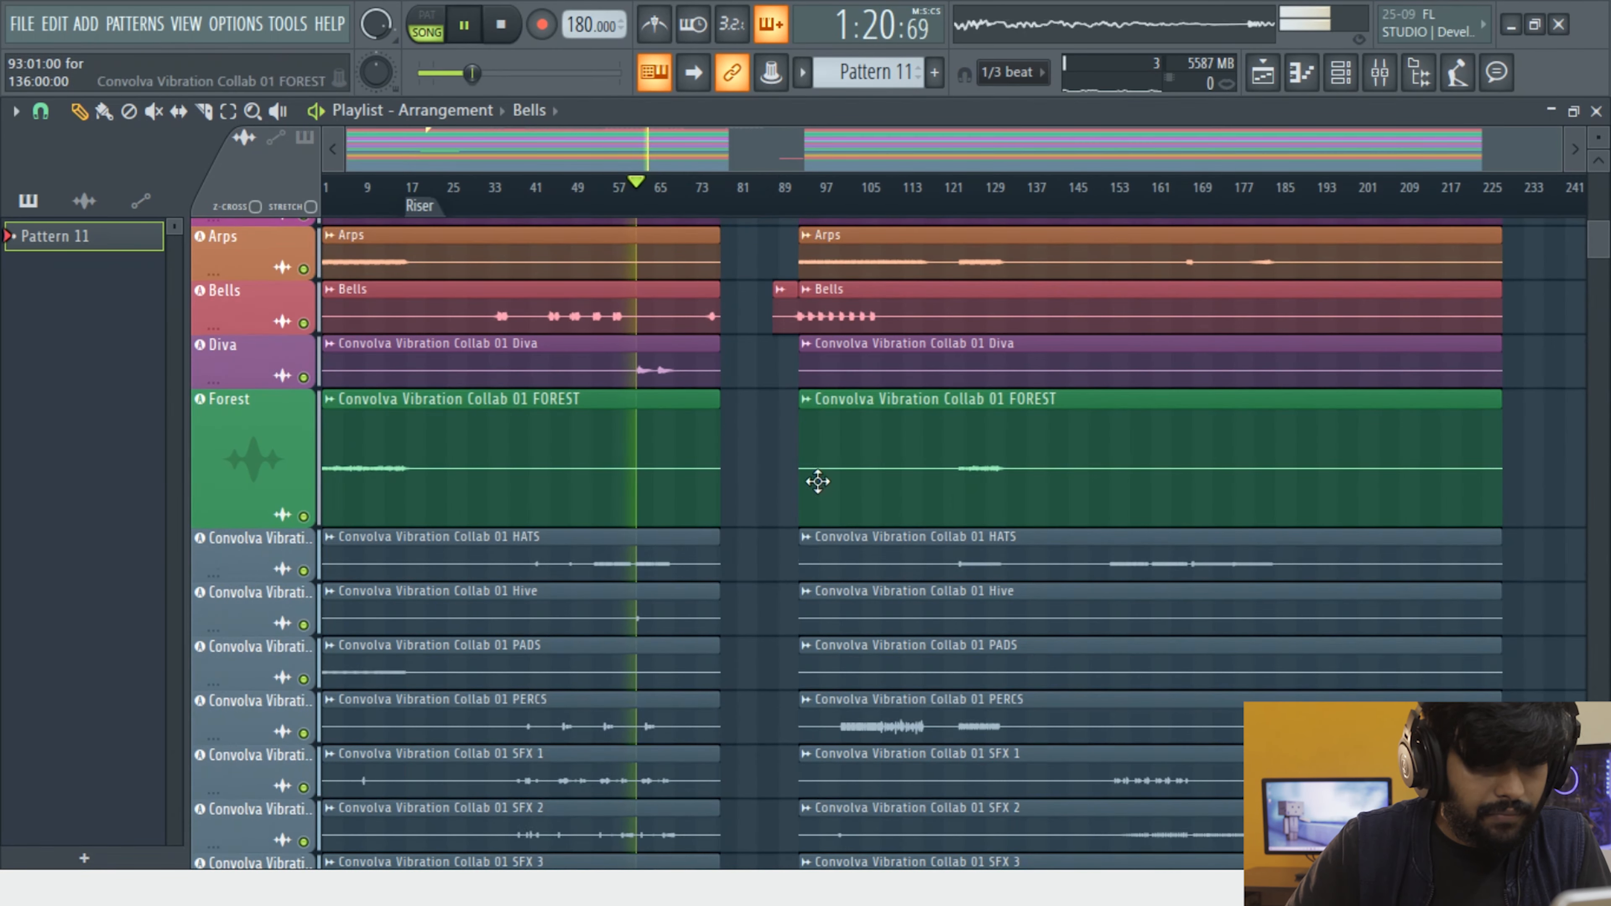
scroll(843, 507, "down", 2)
scroll(1027, 682, "down", 3)
left_click_drag(1486, 774, 758, 68)
scroll(696, 378, "up", 5)
scroll(1063, 414, "up", 2)
scroll(1337, 311, "up", 2)
scroll(1364, 321, "down", 2)
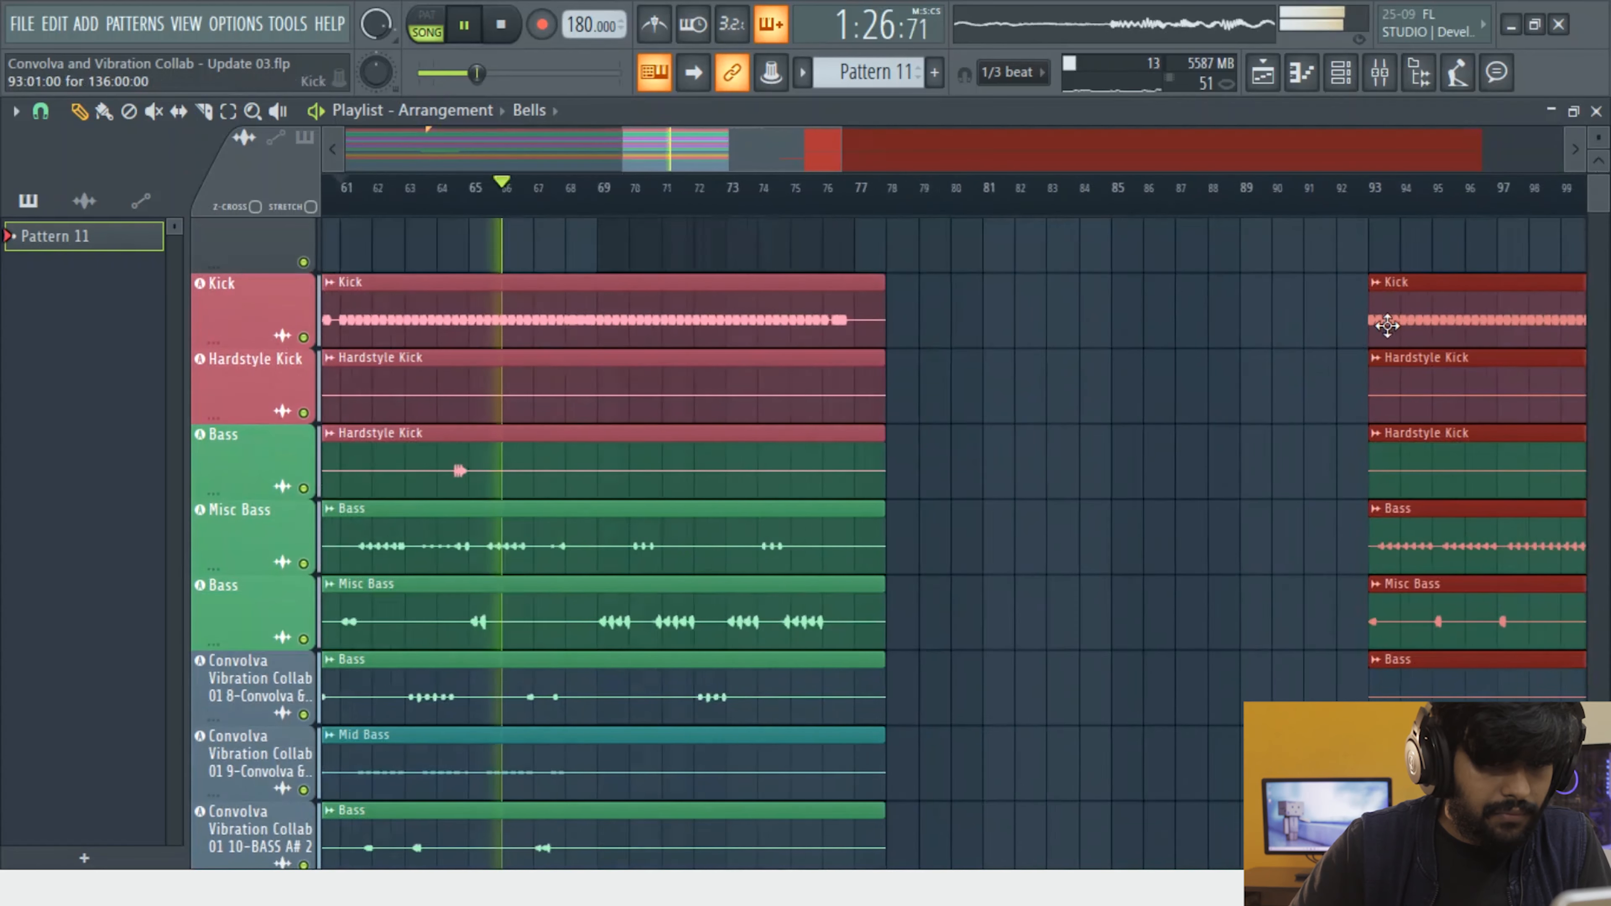
left_click_drag(1385, 323, 938, 324)
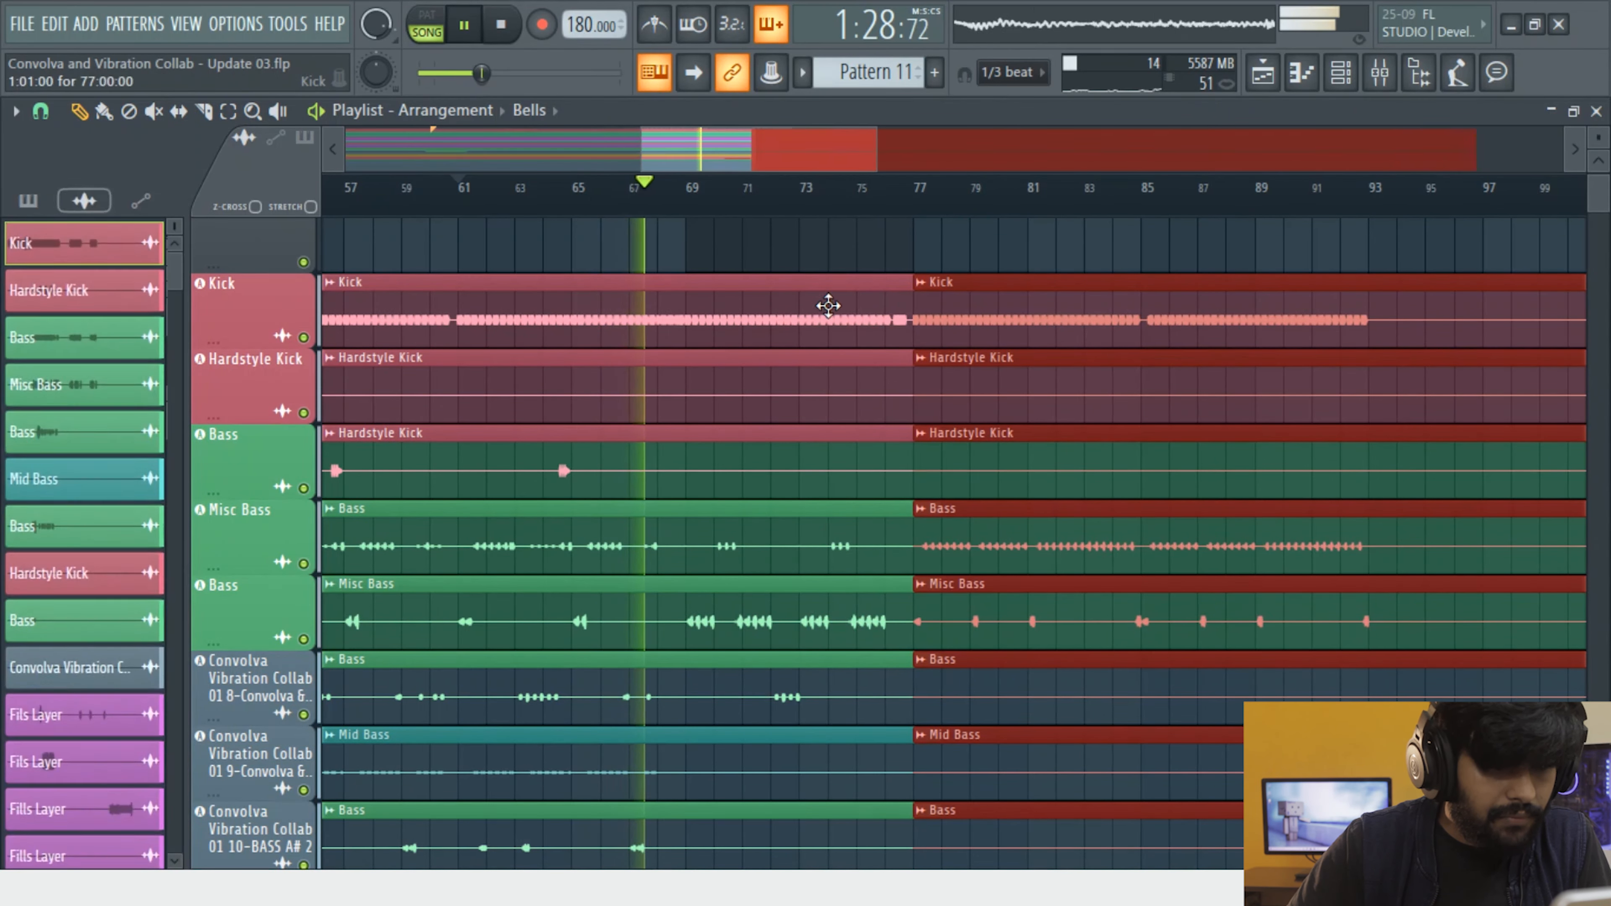
Play the transition into bar 77 and examine how the moved stem clips line up across the tracks
scroll(874, 317, "up", 3)
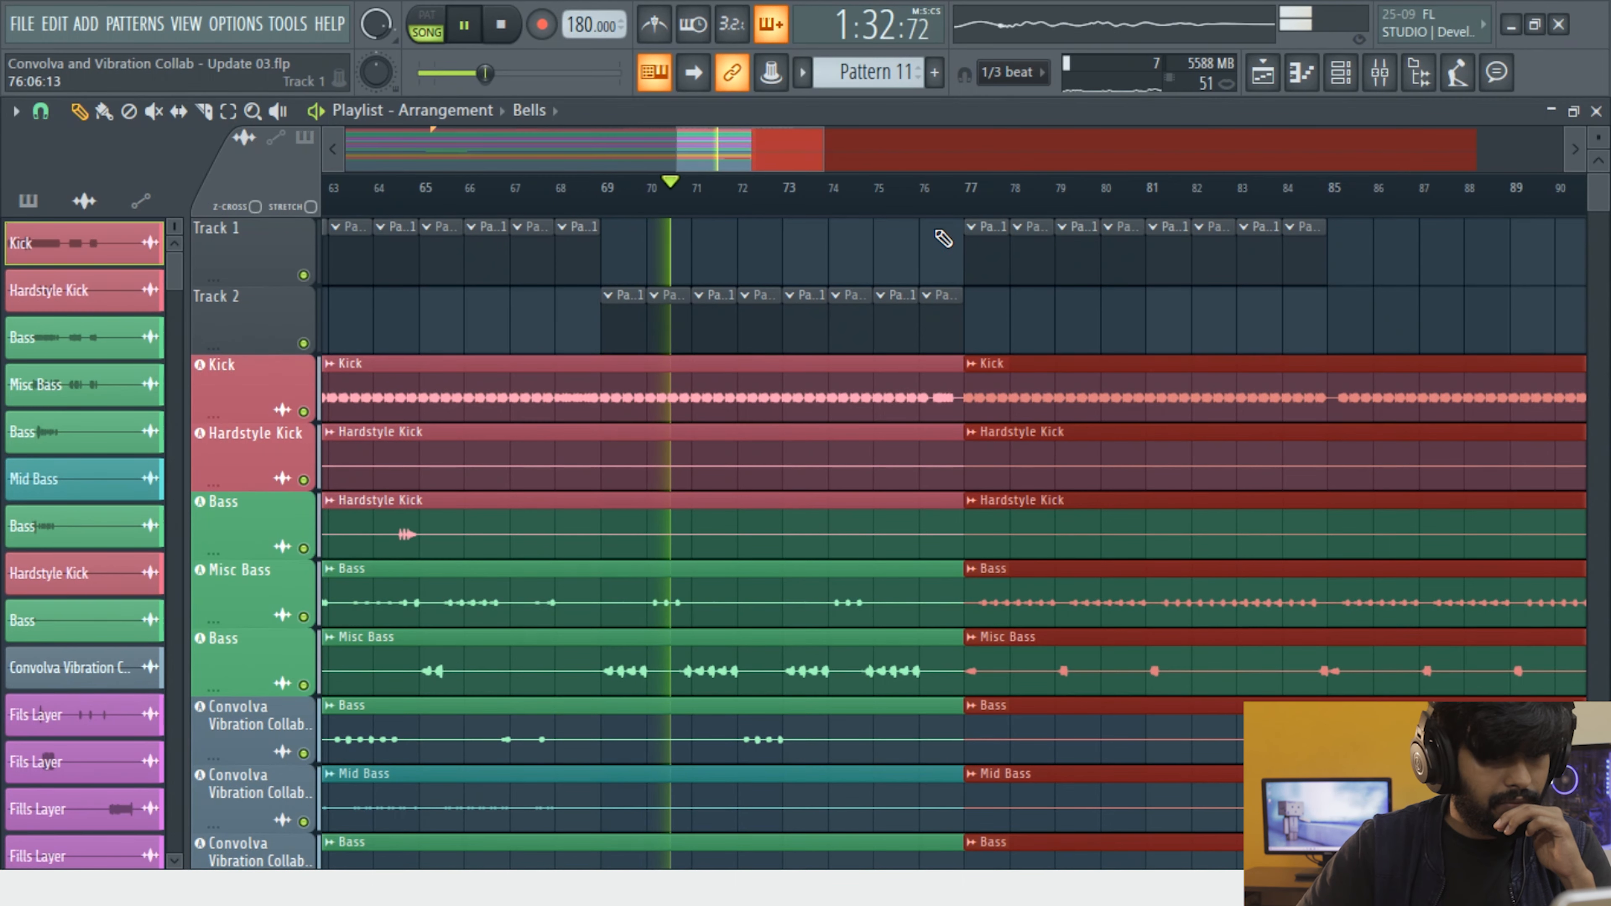
scroll(938, 204, "up", 2)
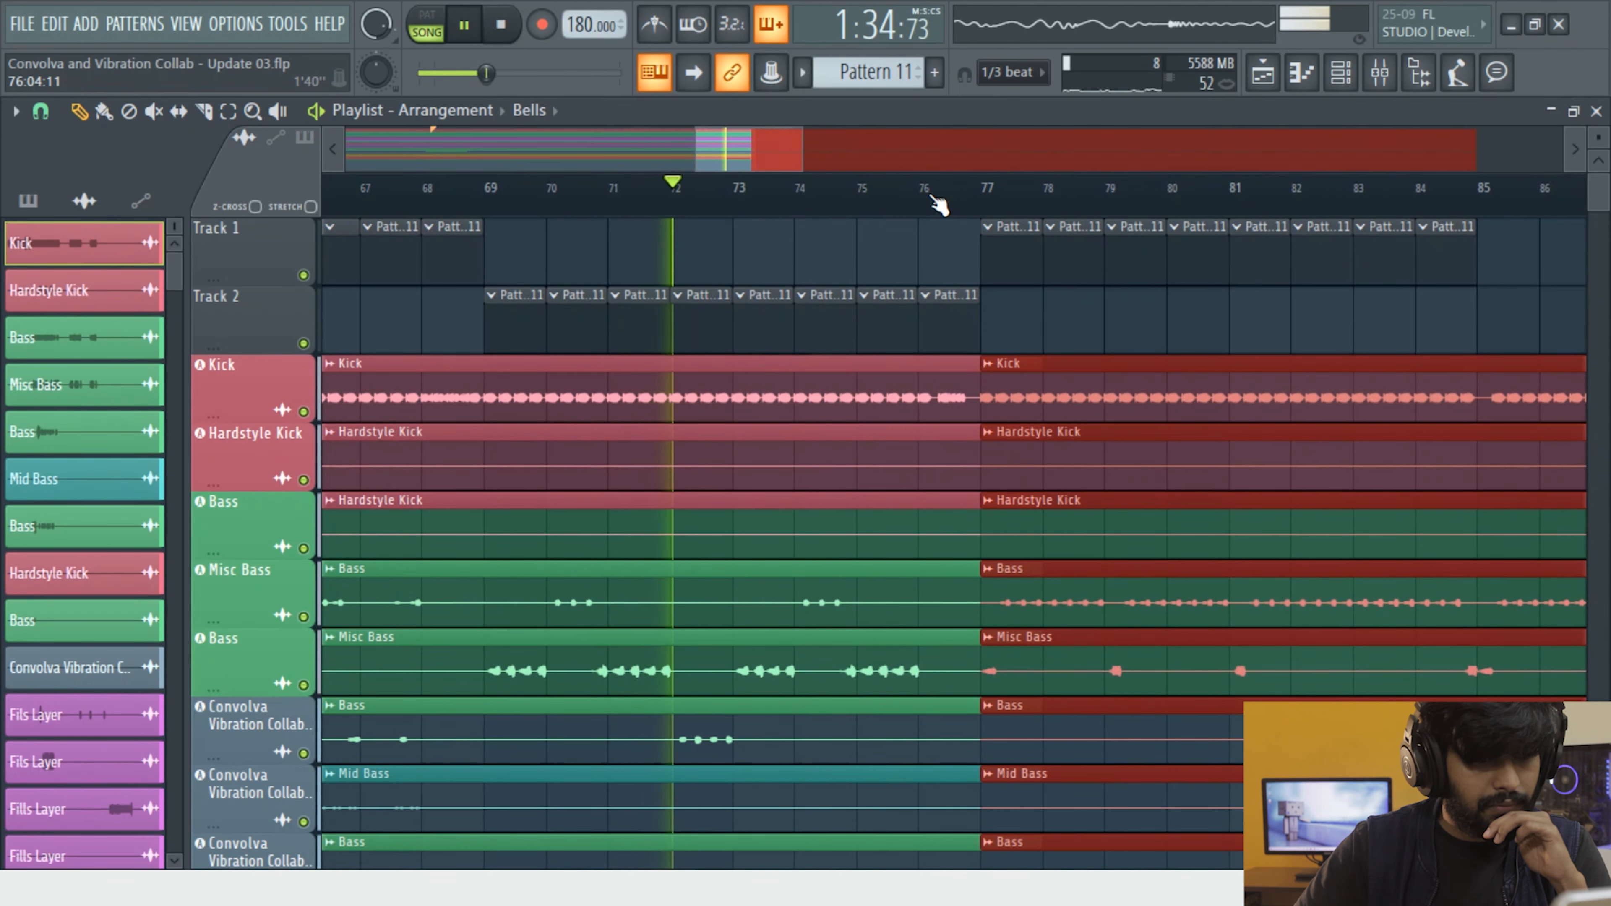
scroll(1017, 324, "down", 12)
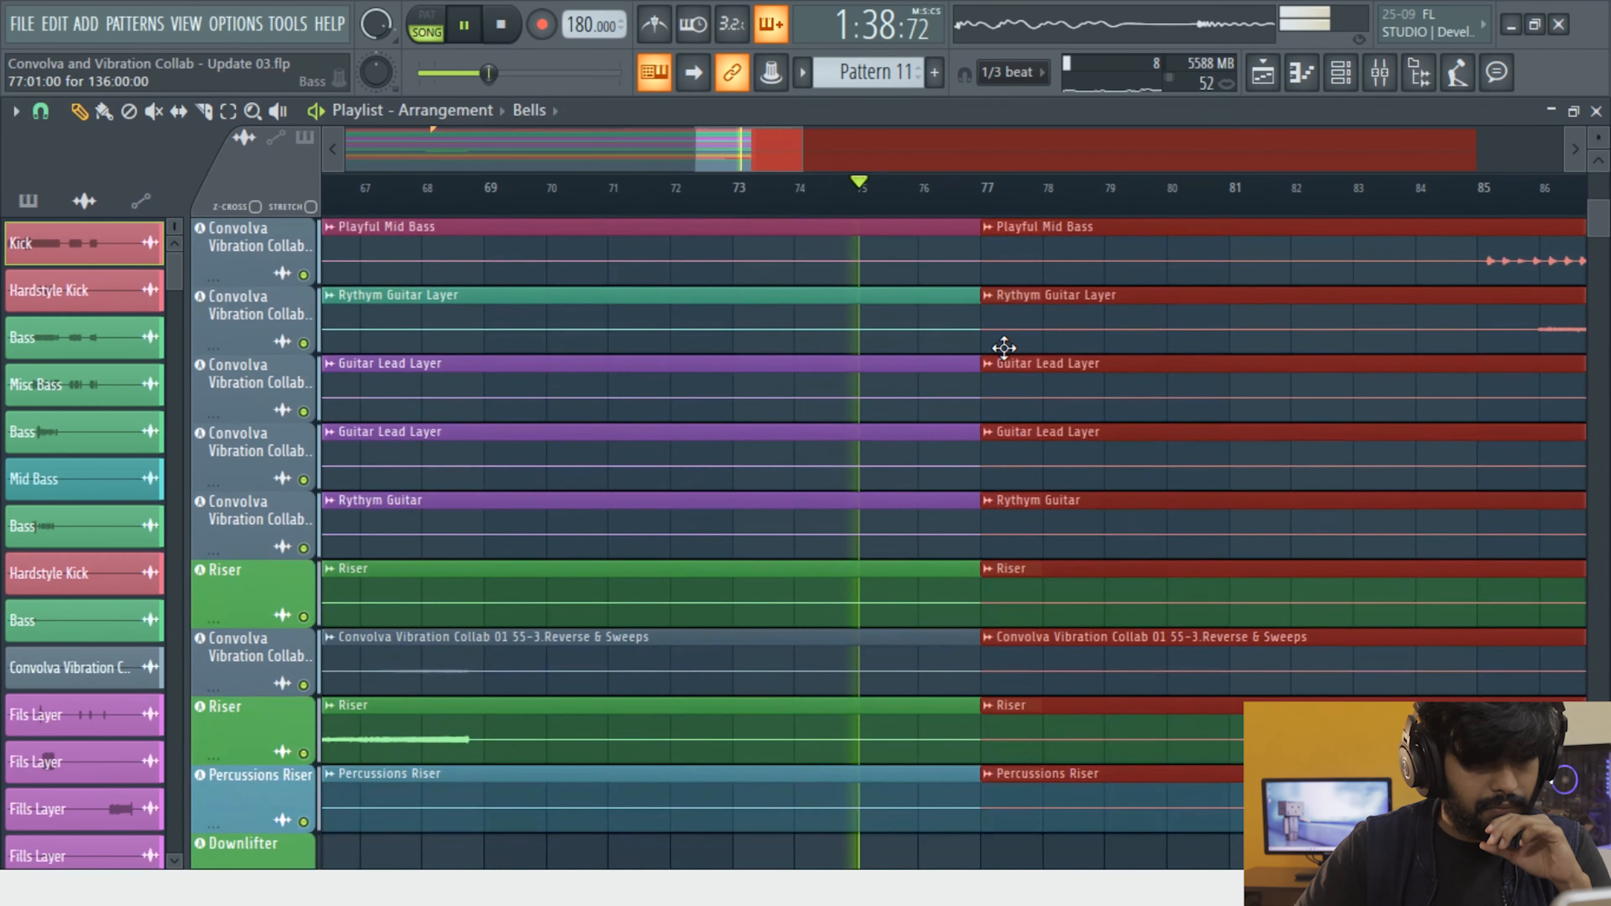
scroll(1003, 347, "up", 6)
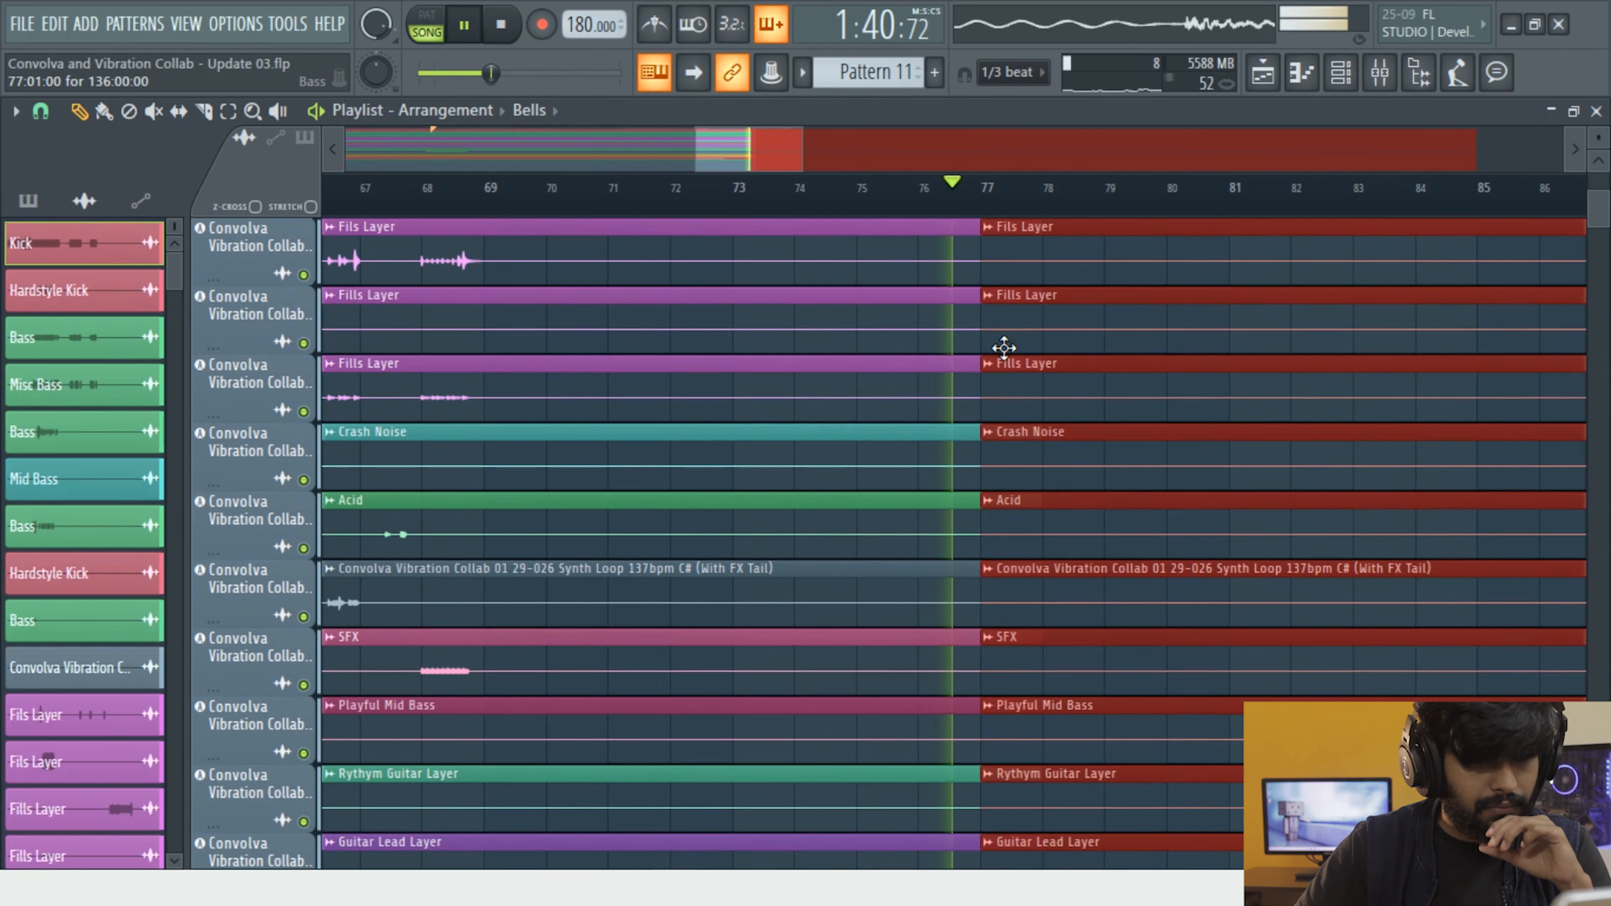
scroll(1003, 347, "up", 12)
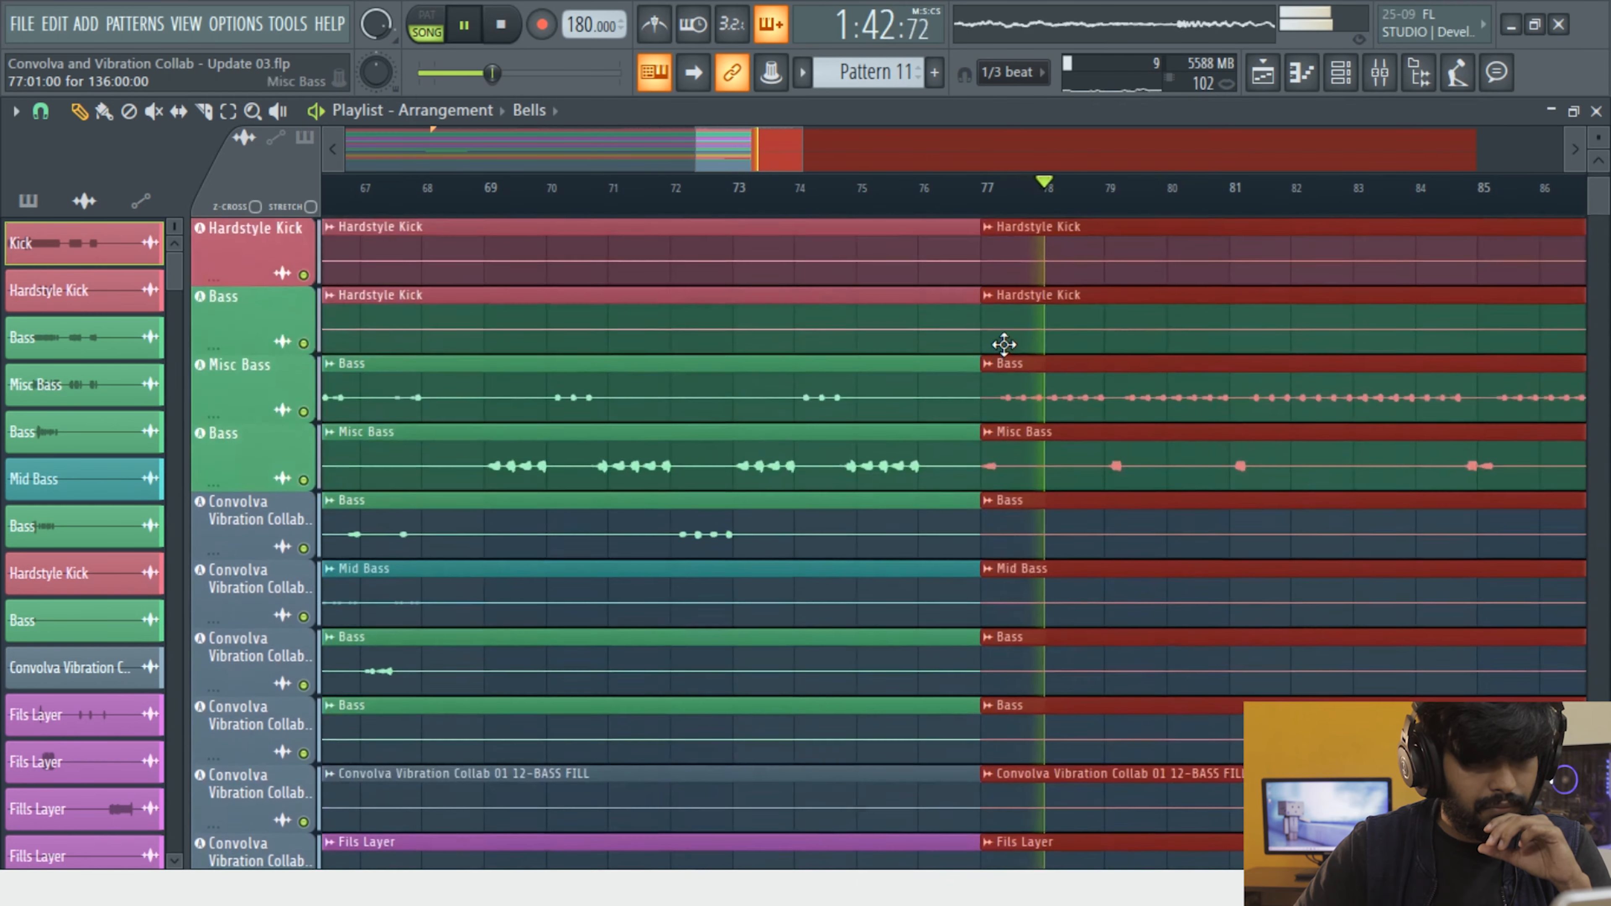
scroll(962, 206, "down", 6)
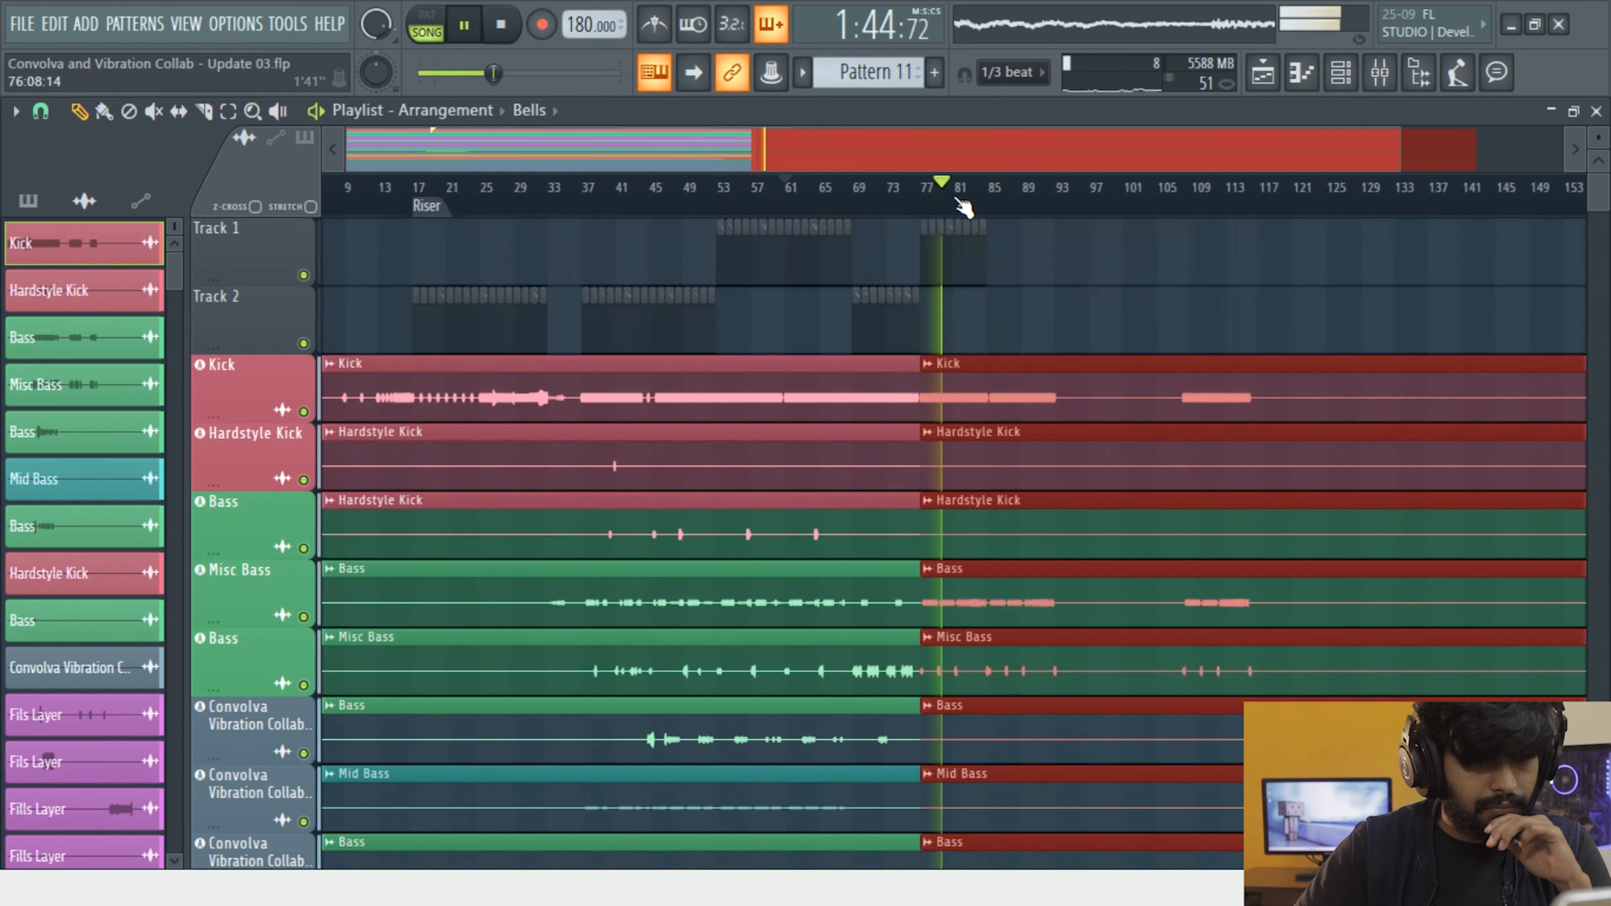
scroll(780, 213, "up", 1)
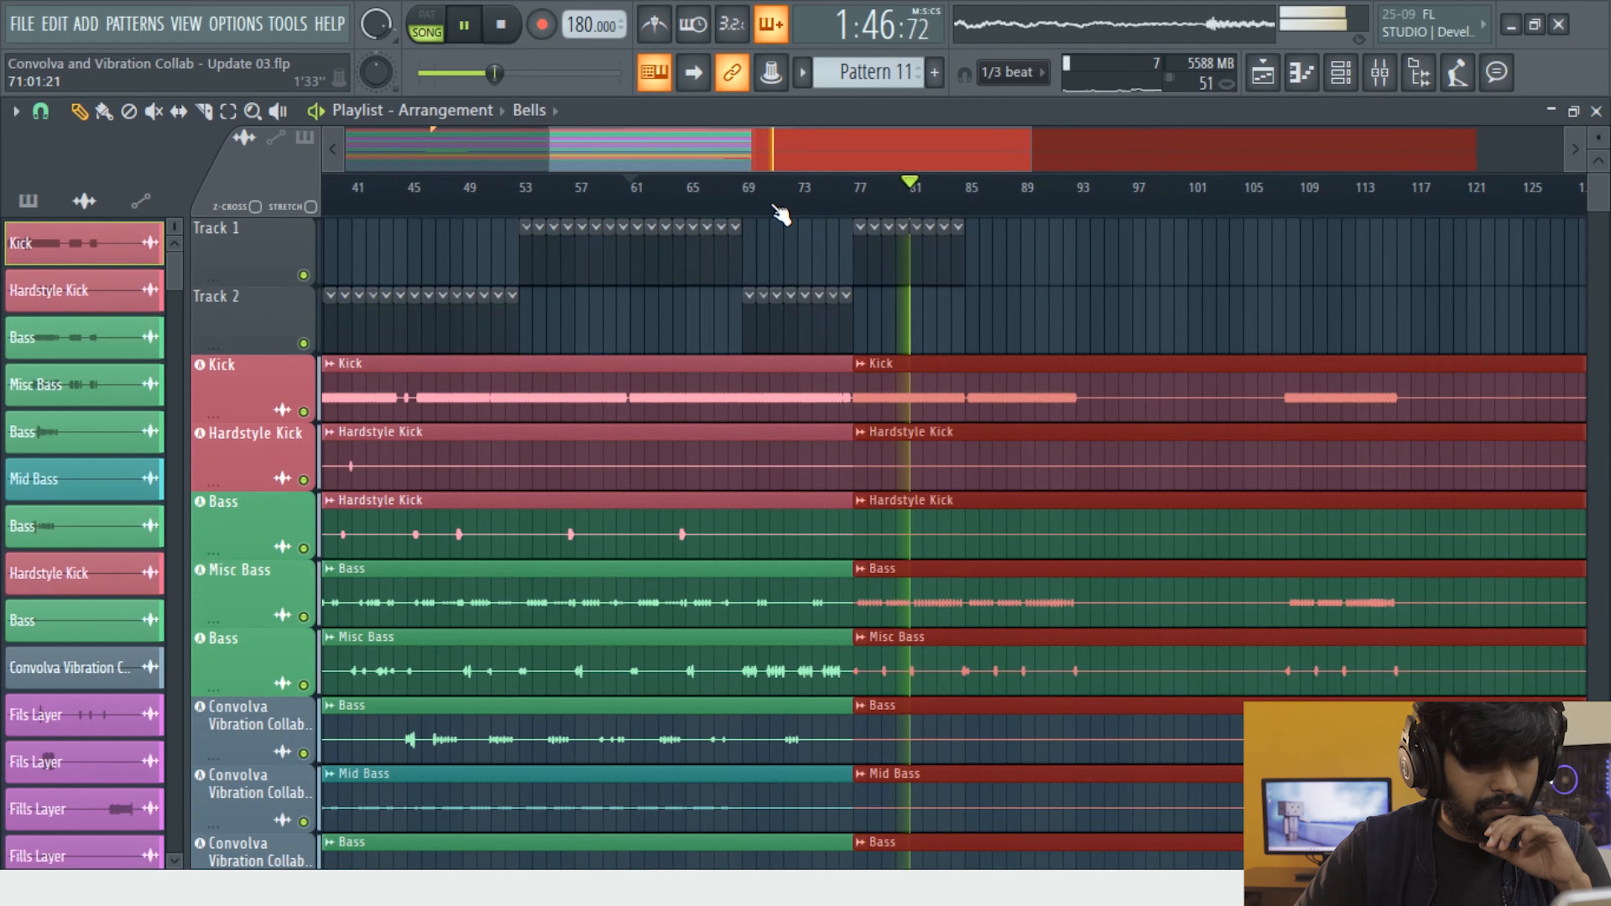
scroll(765, 317, "down", 8)
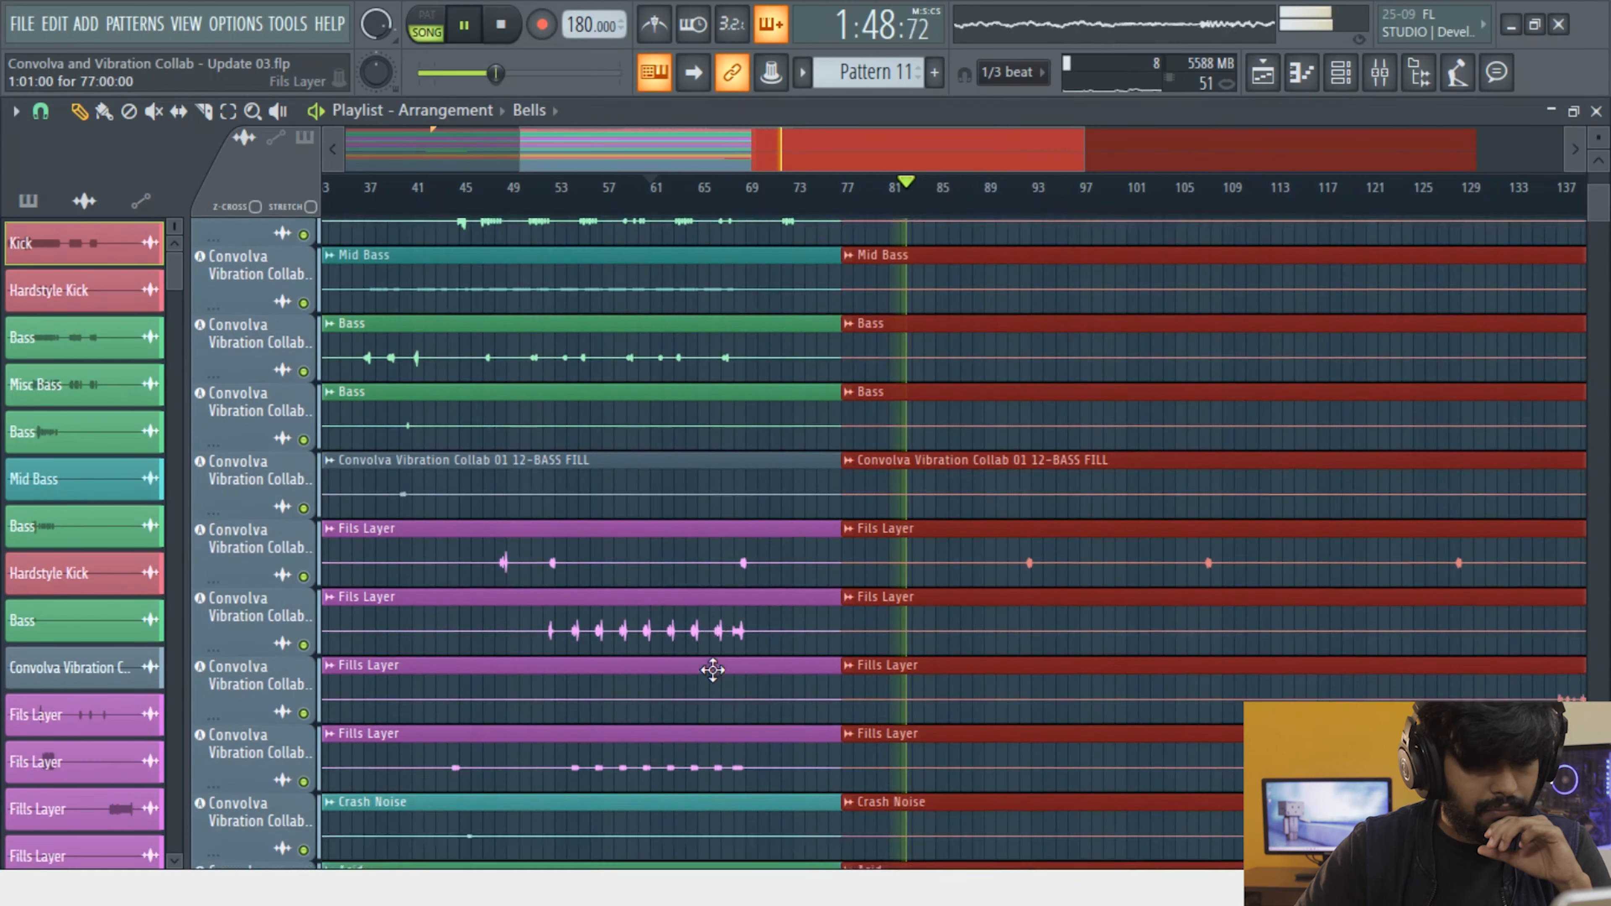
scroll(712, 669, "down", 5)
left_click(840, 202)
scroll(804, 511, "down", 6)
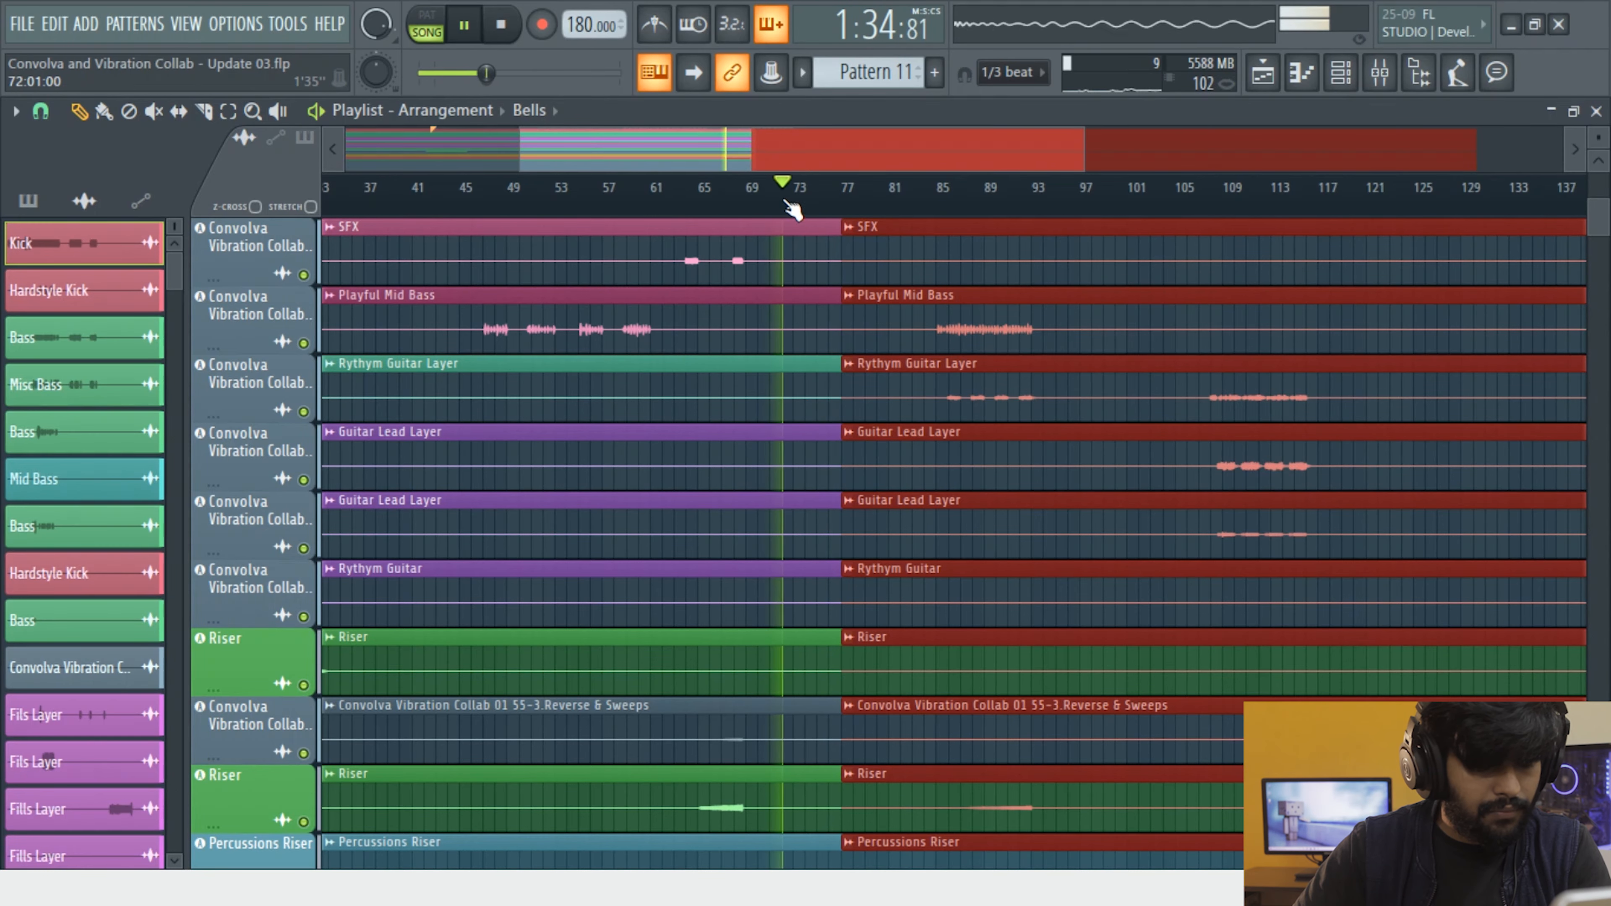
scroll(836, 446, "up", 18)
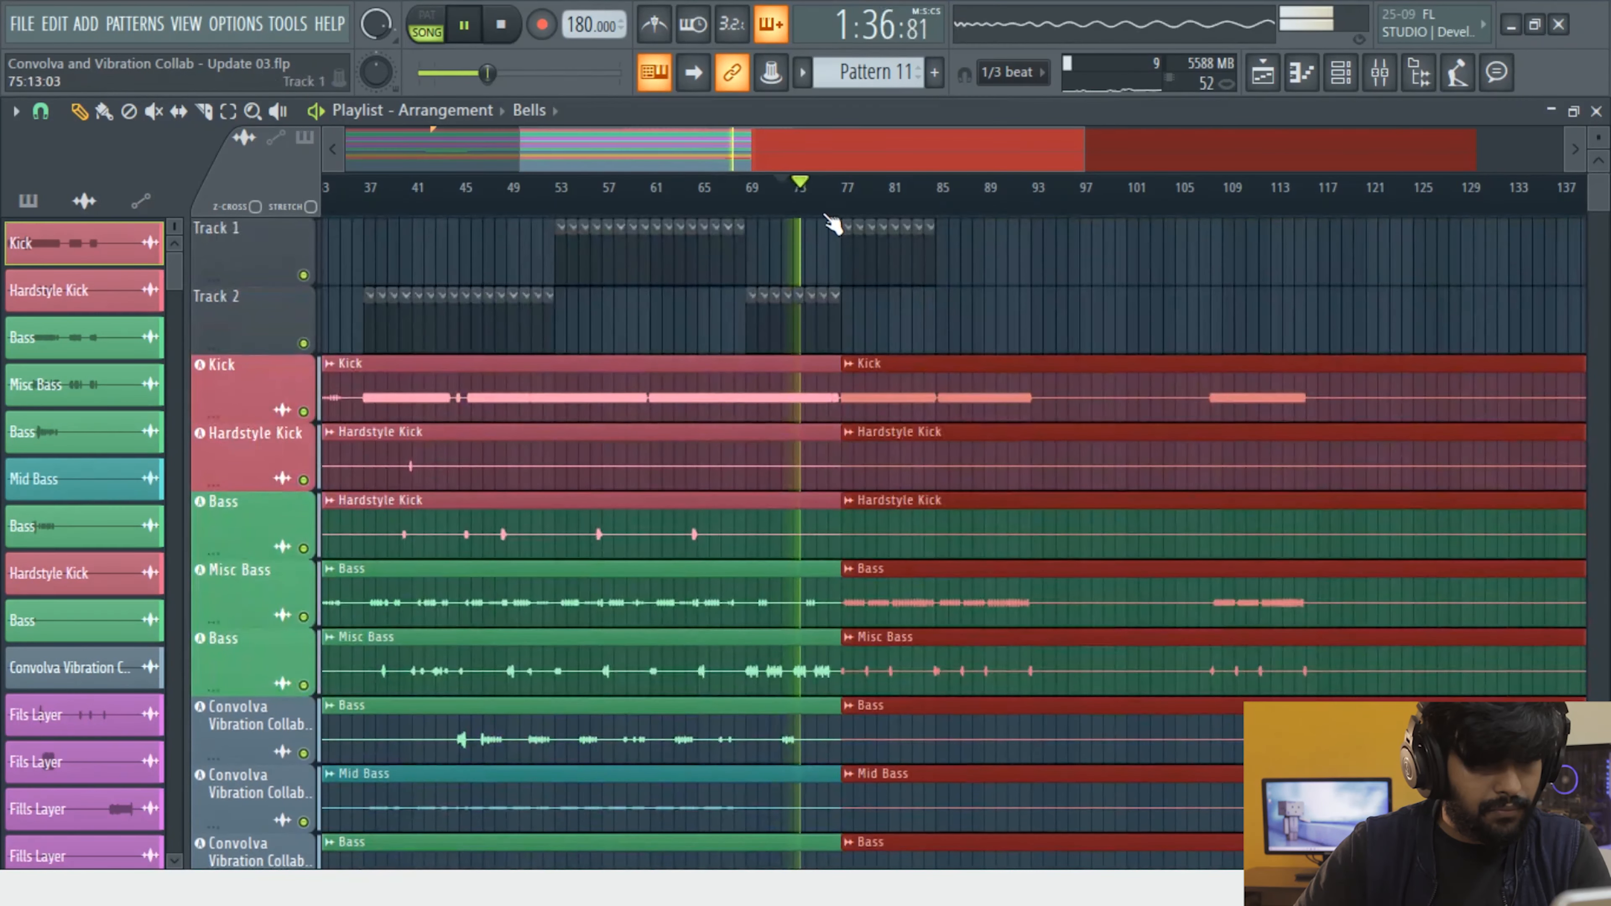
scroll(828, 213, "up", 8)
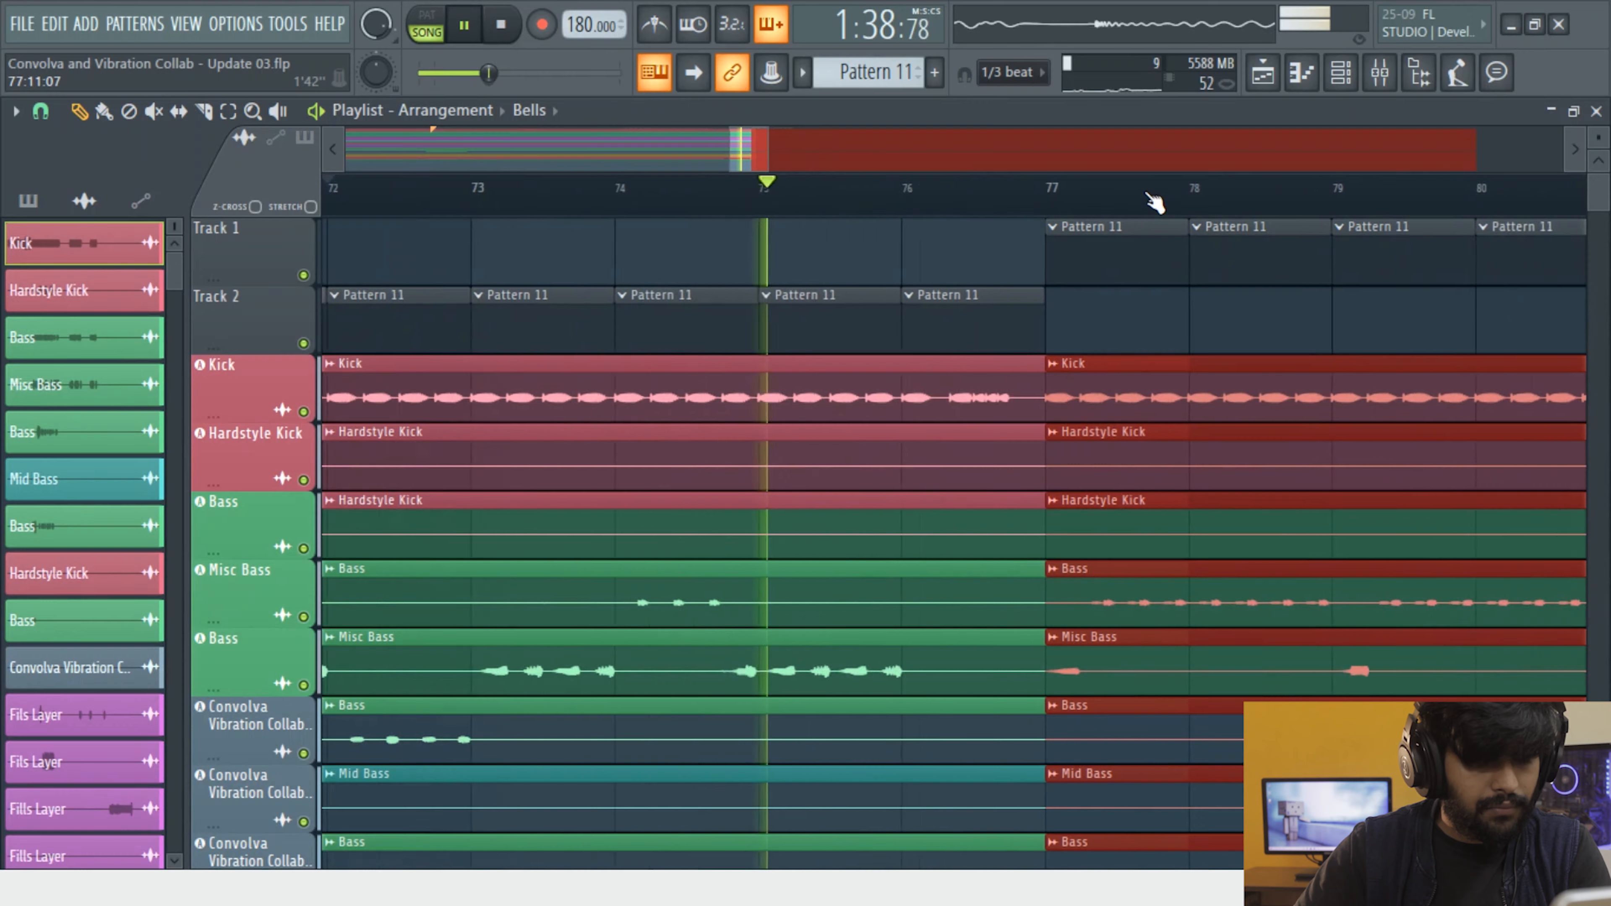
Mute and unmute the Kick track during playback, and replay the fill from bar 76
scroll(1154, 202, "up", 2)
left_click(304, 412)
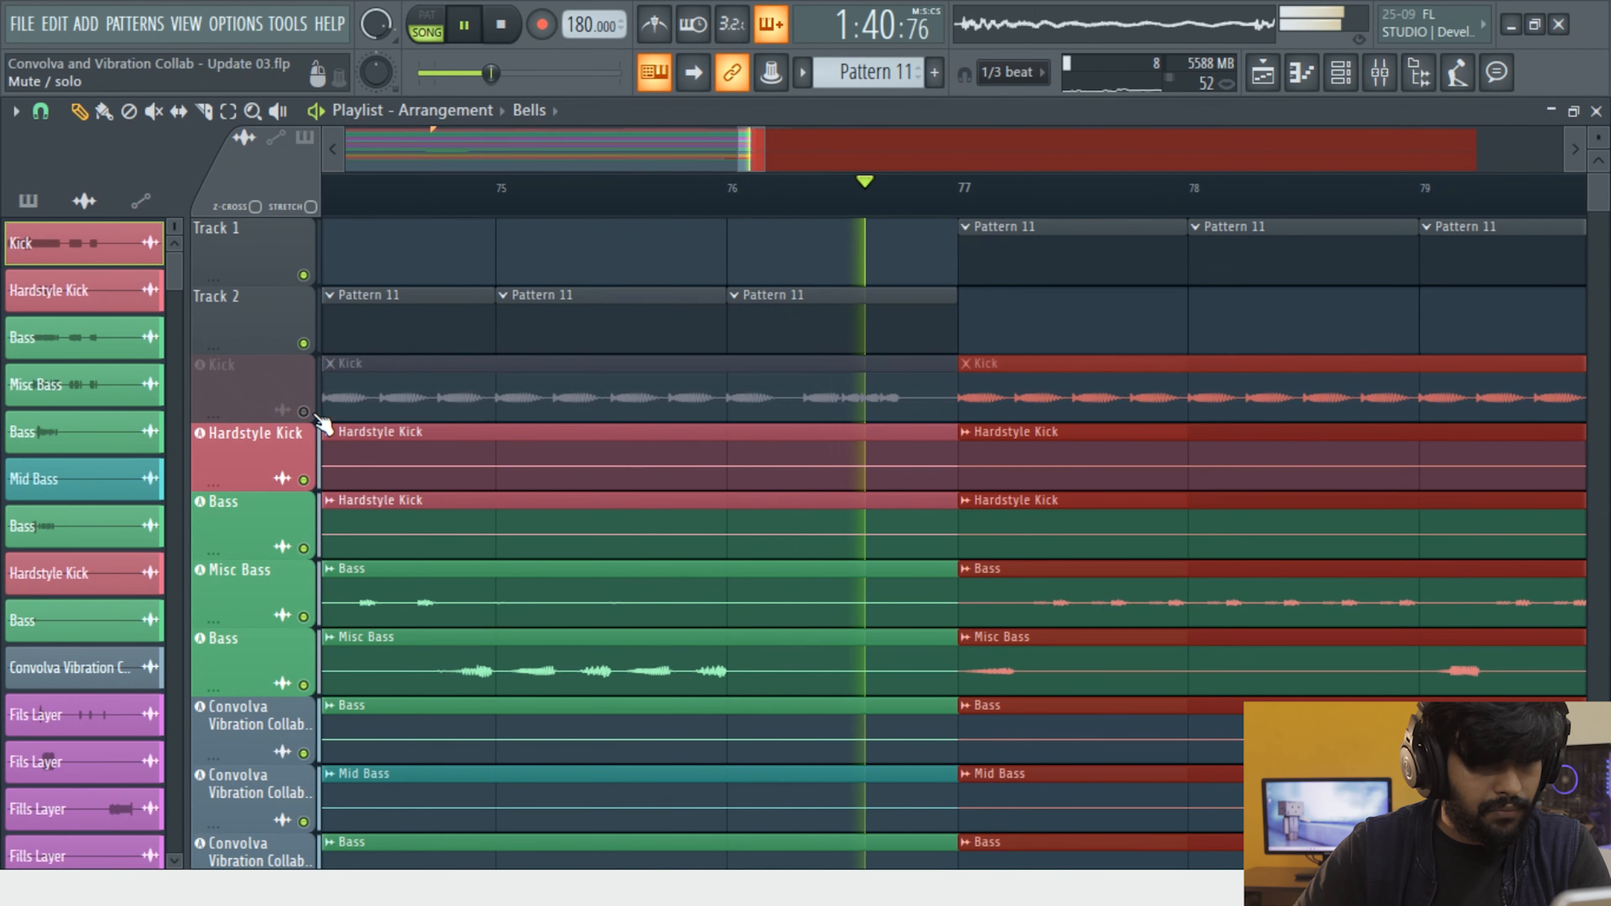
left_click(304, 412)
left_click(729, 198)
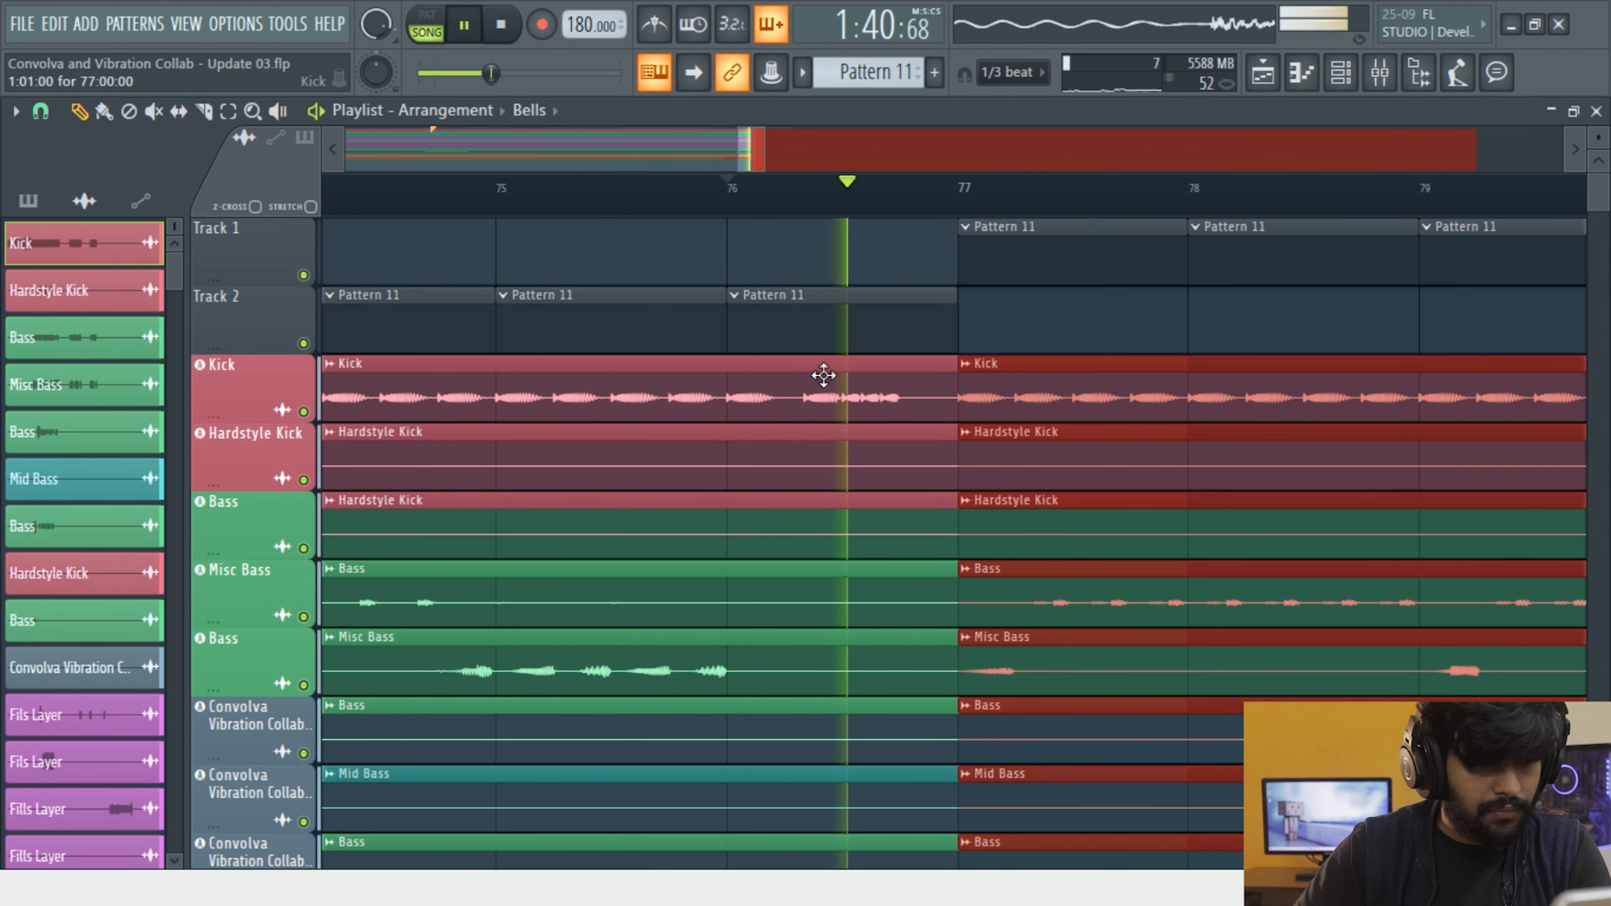
Play from bar 72 and mute the three Fill tracks
scroll(845, 489, "down", 10)
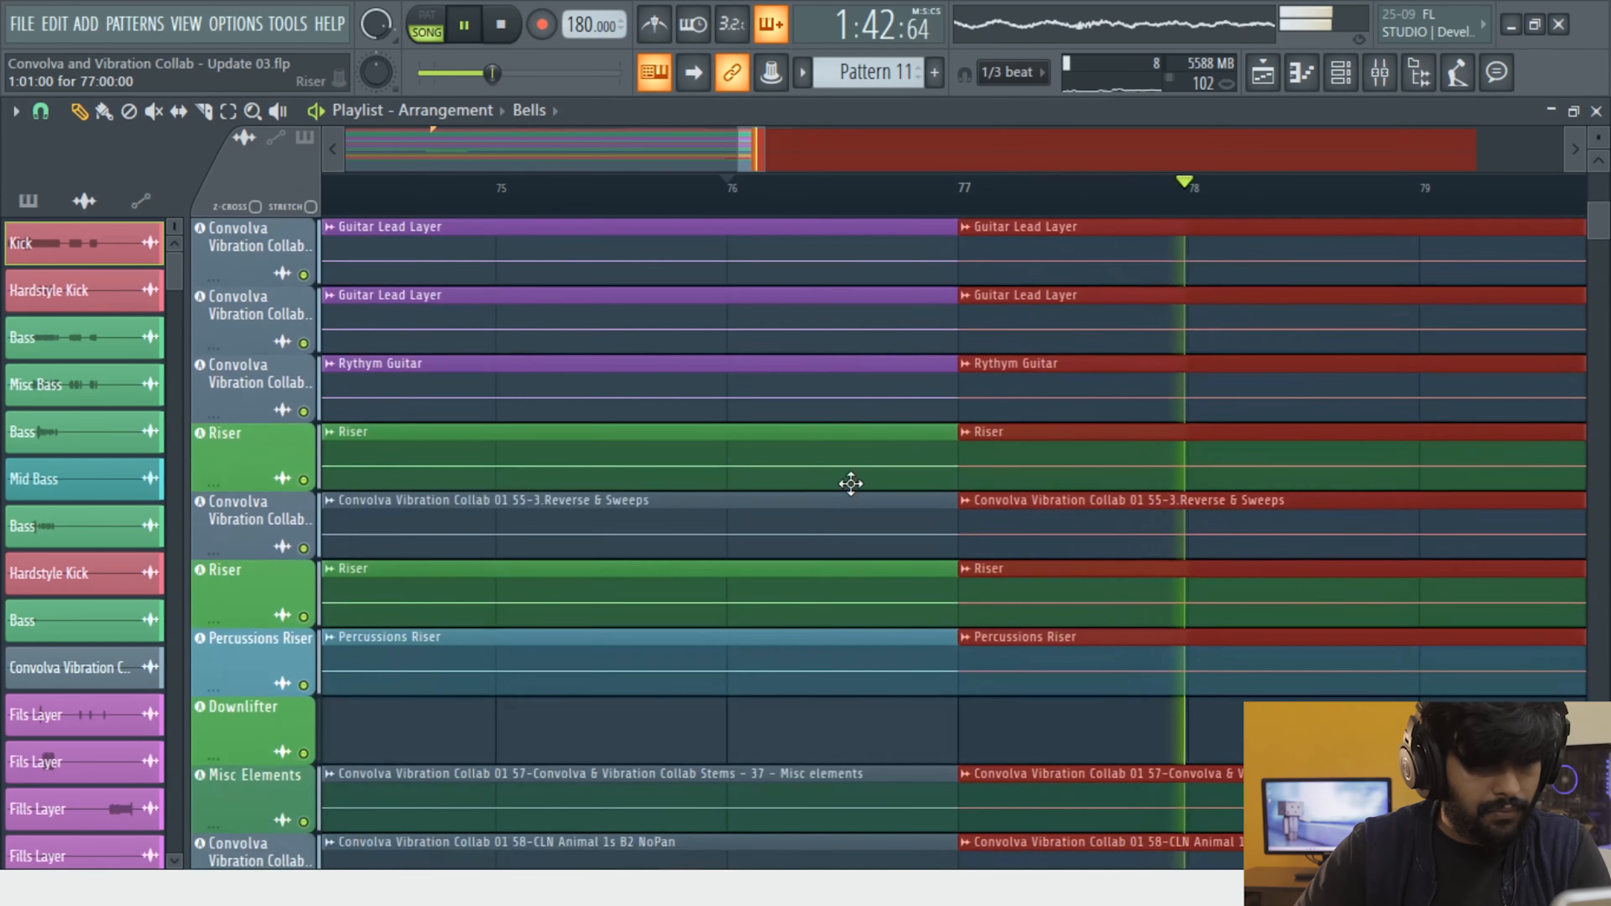
scroll(781, 190, "down", 4)
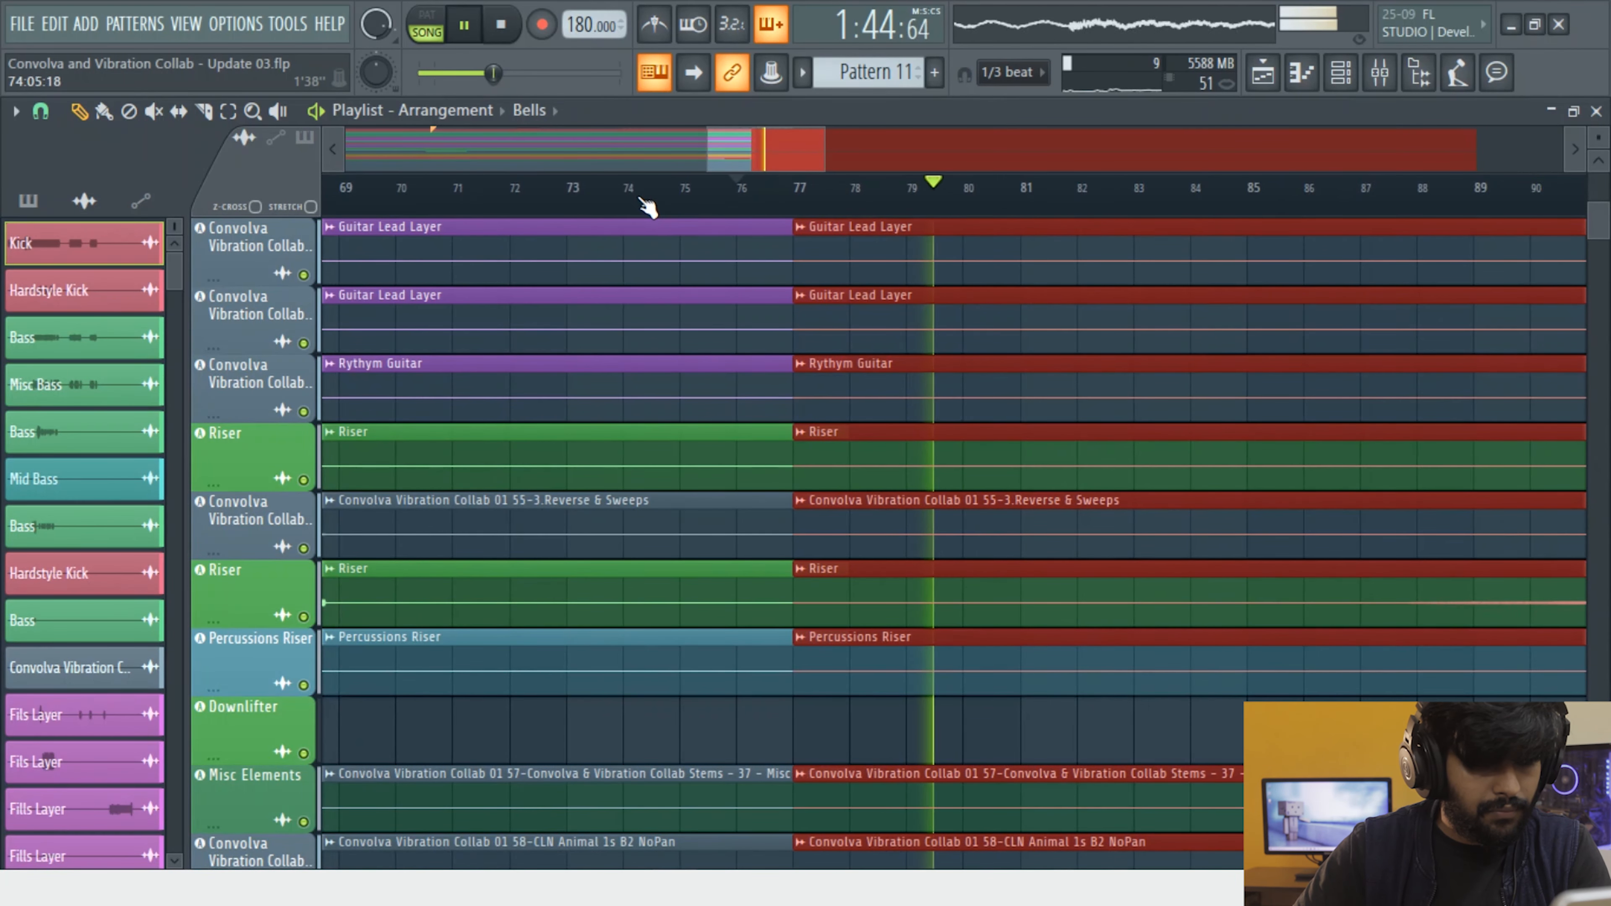
left_click(512, 198)
scroll(805, 600, "down", 11)
scroll(626, 425, "up", 2)
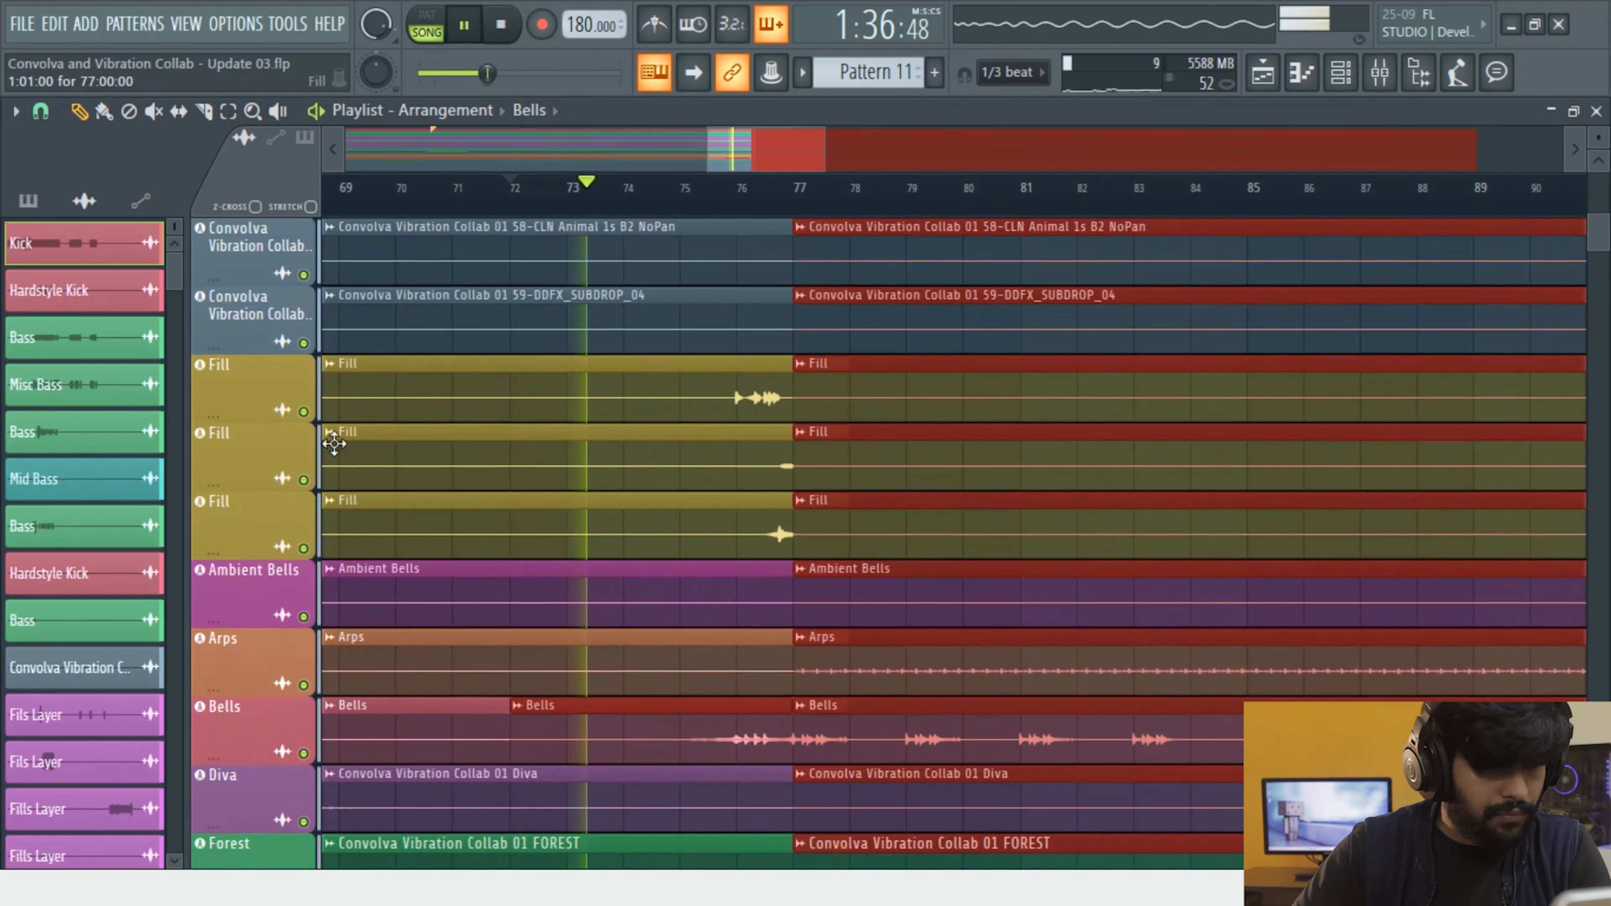
left_click(303, 411)
left_click(303, 480)
left_click(304, 547)
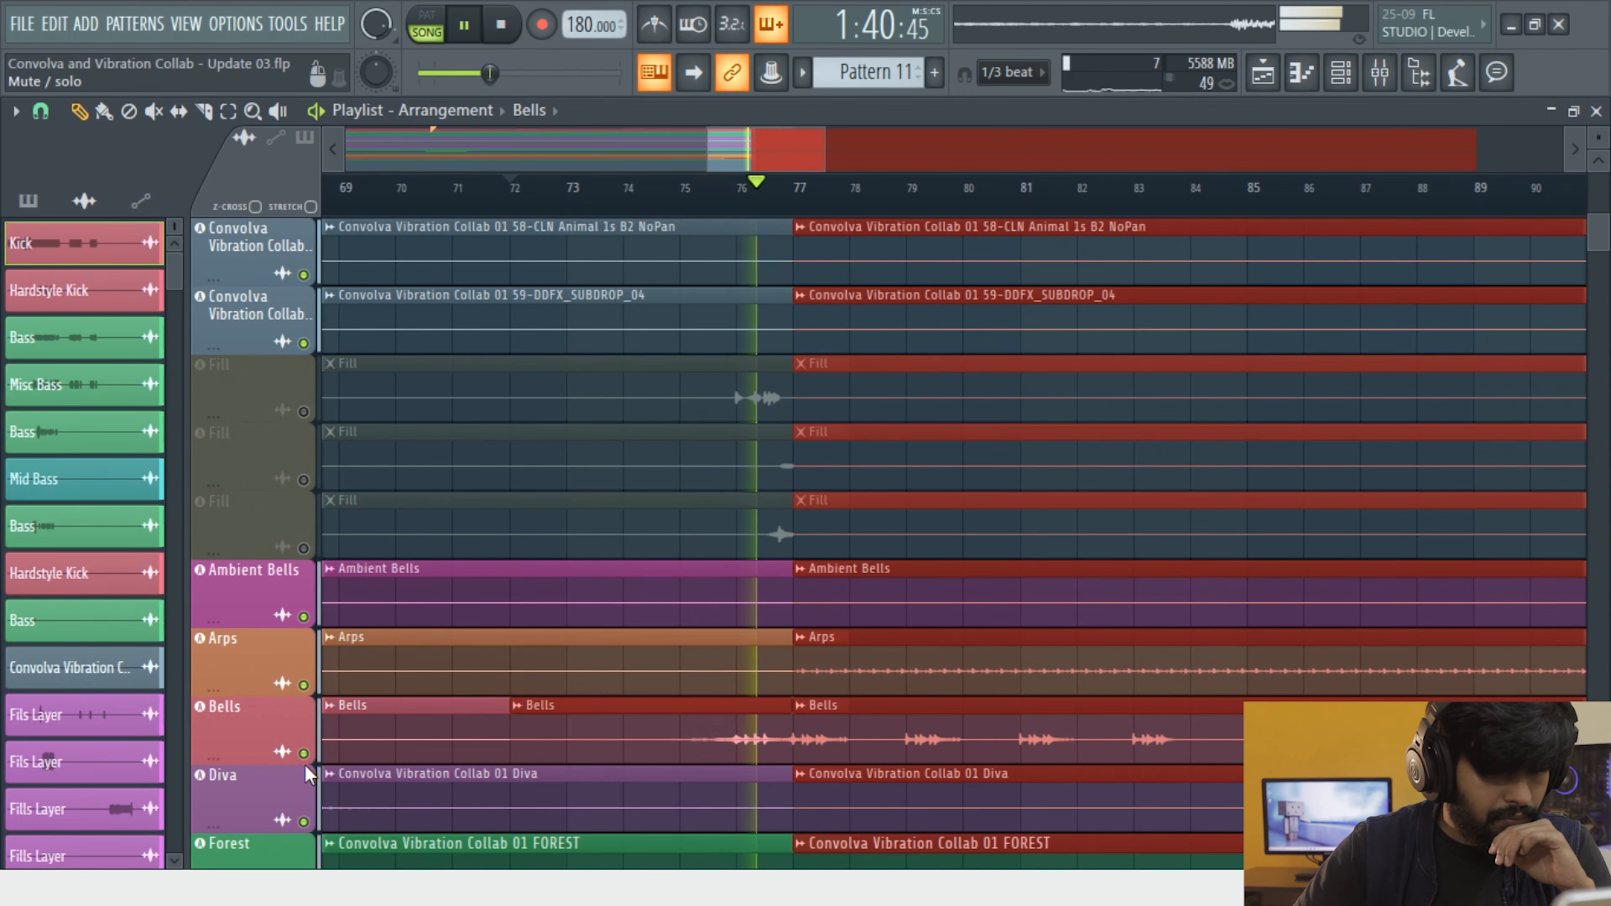
Replay the transition, slice the Kick clip a quarter bar after bar 76 and remove the piece up to bar 77
left_click(677, 195)
scroll(795, 538, "up", 4)
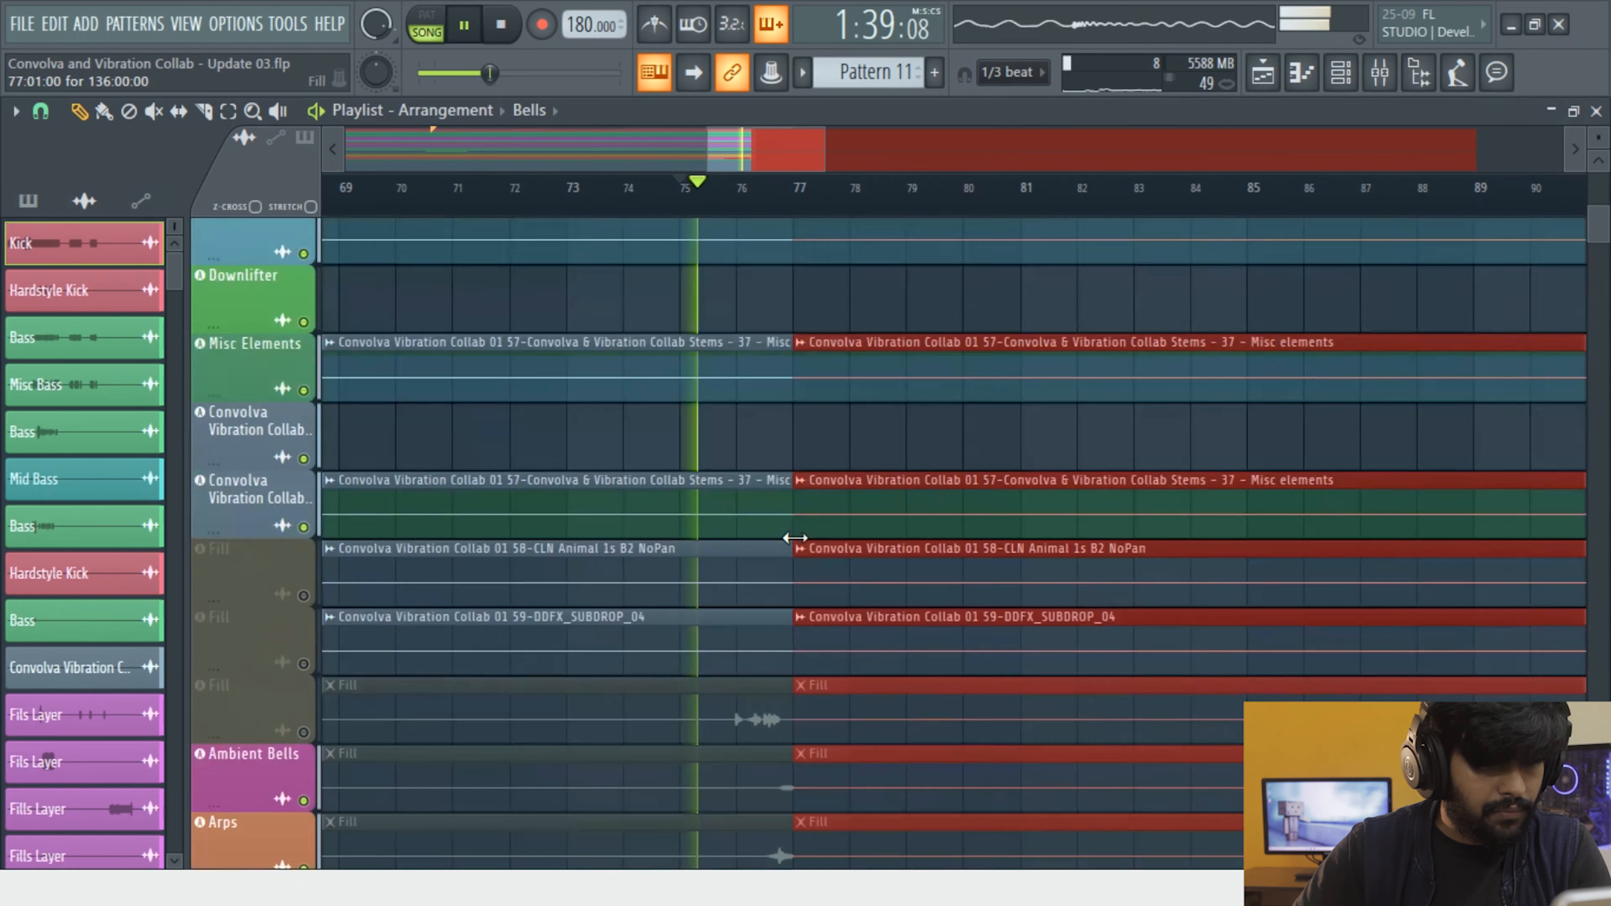
scroll(795, 538, "up", 15)
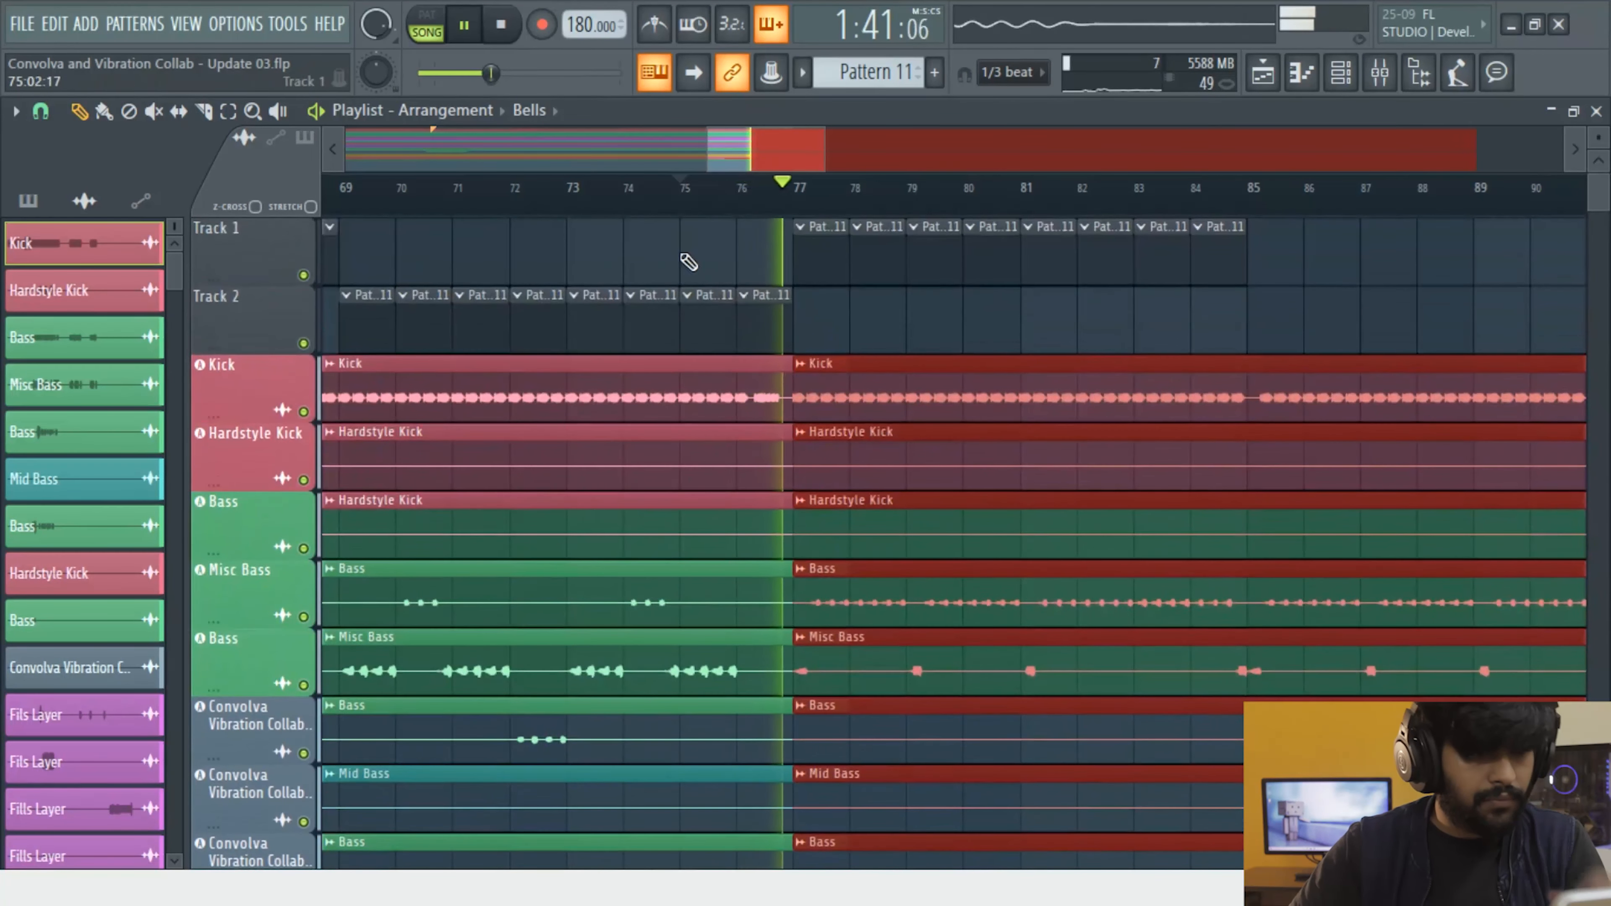
scroll(766, 414, "up", 4)
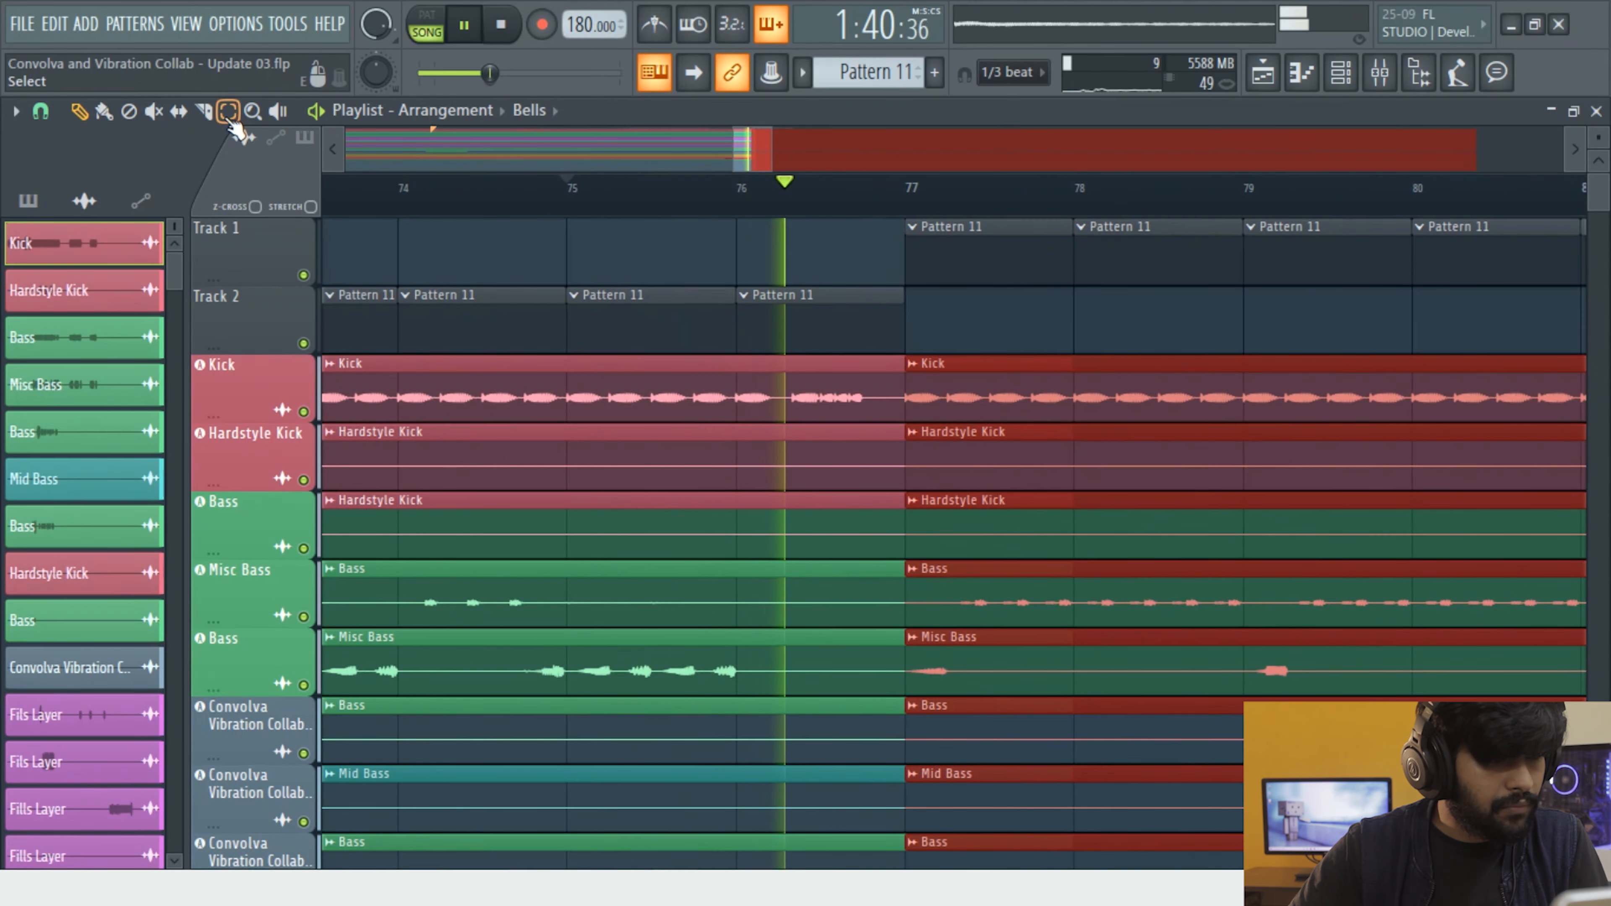
left_click(204, 113)
key("space")
key("space")
right_click(780, 404)
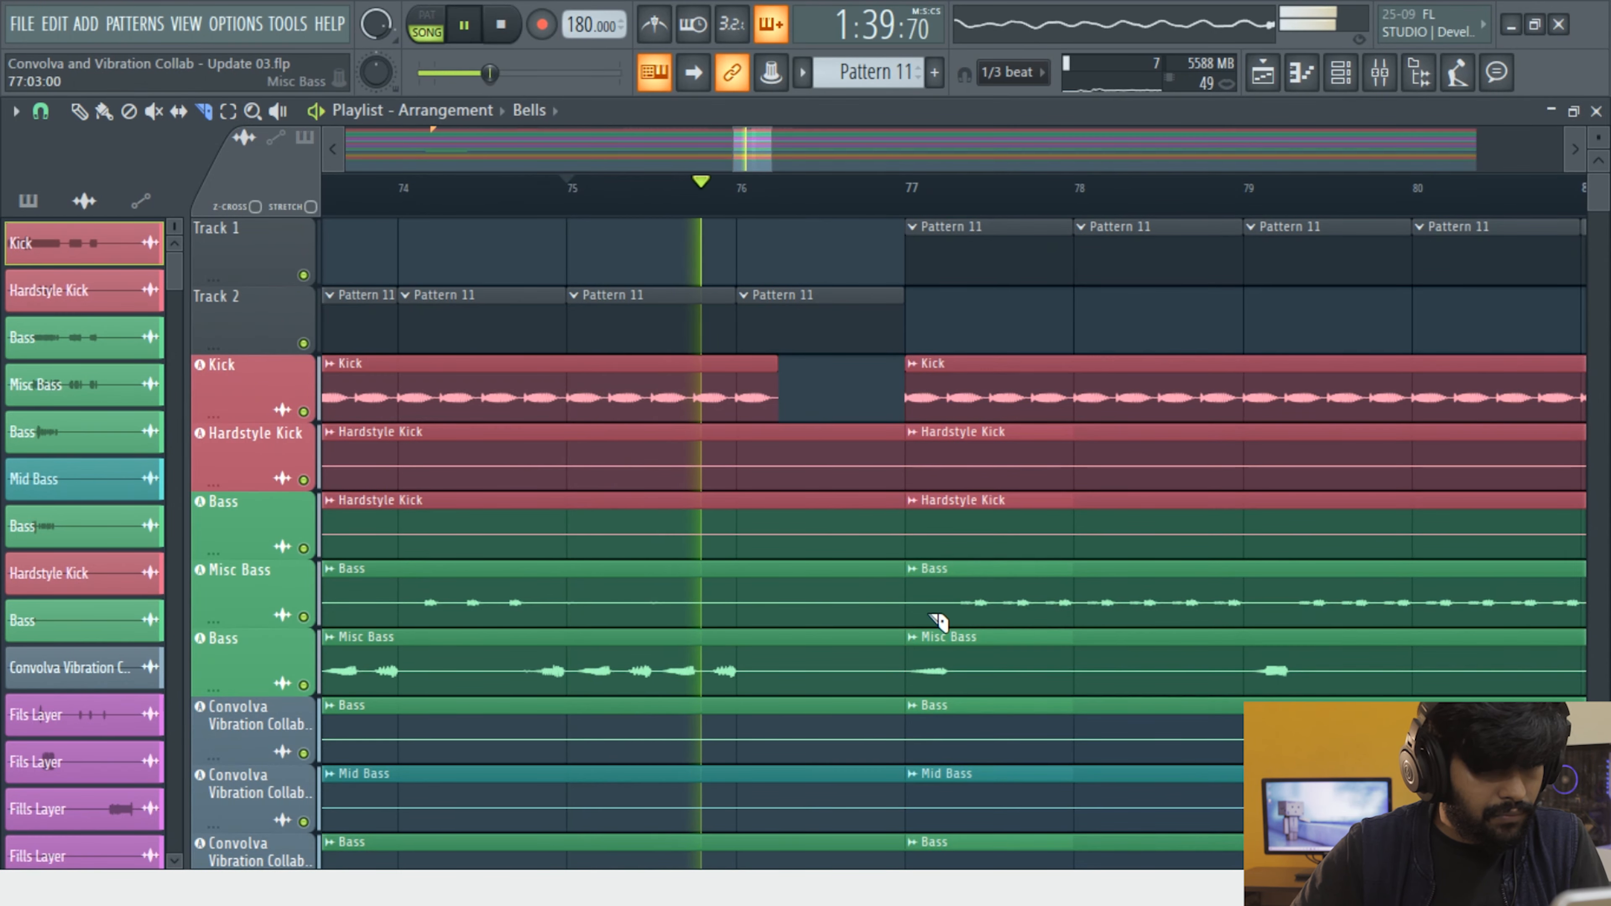
Replay the lead-in to bar 77 with the shortened Kick clip, going back to bar 74, and check the stems below
scroll(938, 634, "down", 6)
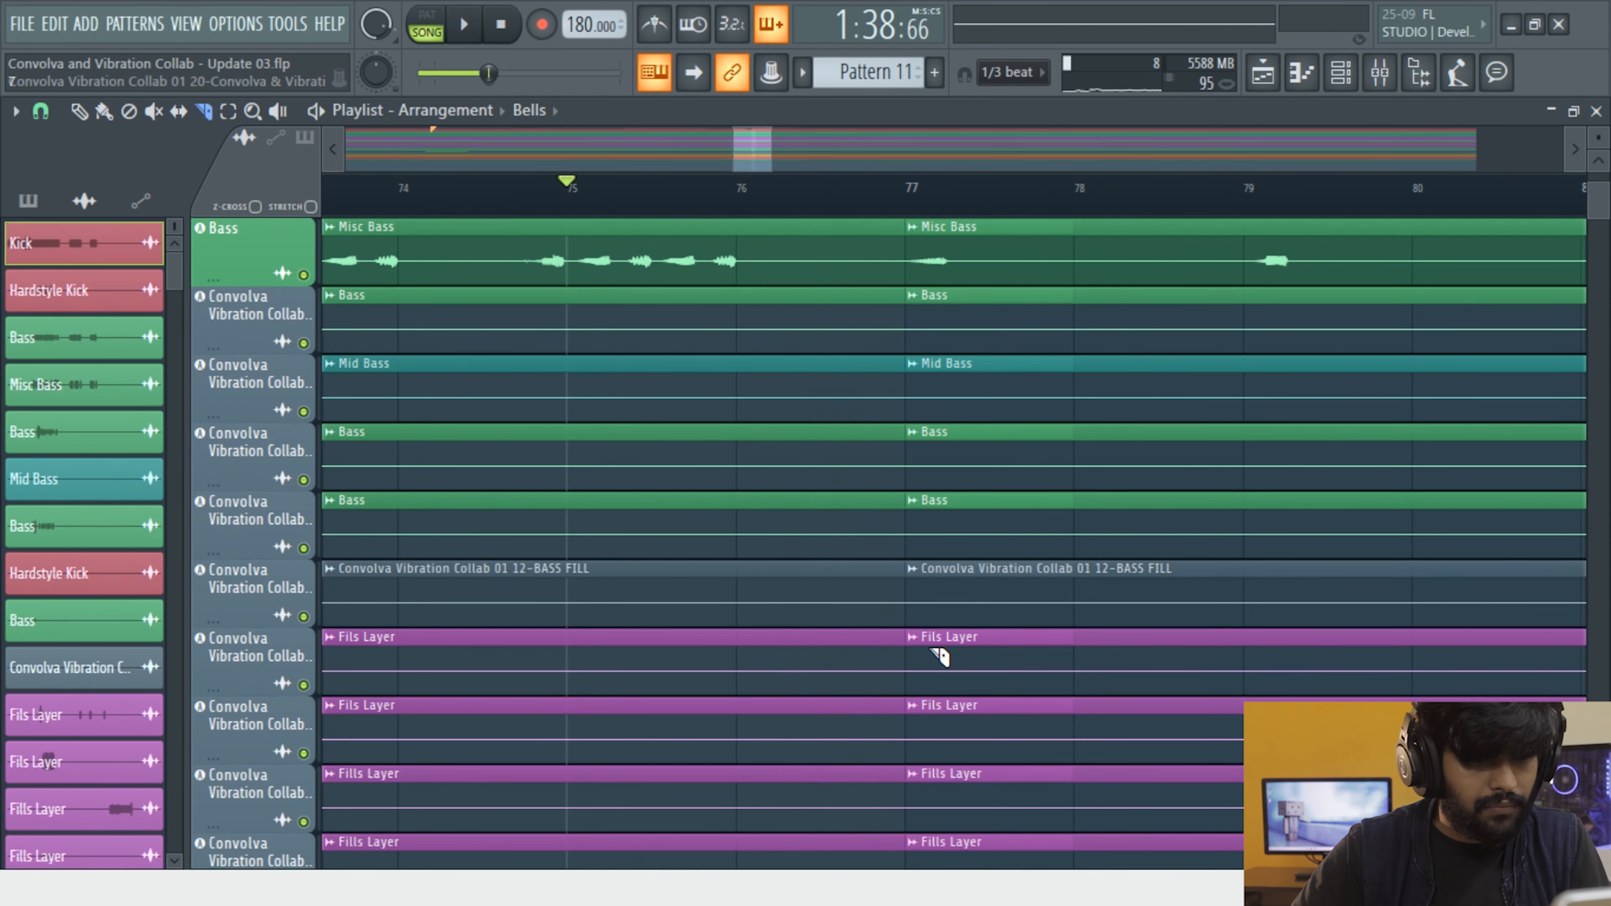
scroll(940, 657, "up", 6)
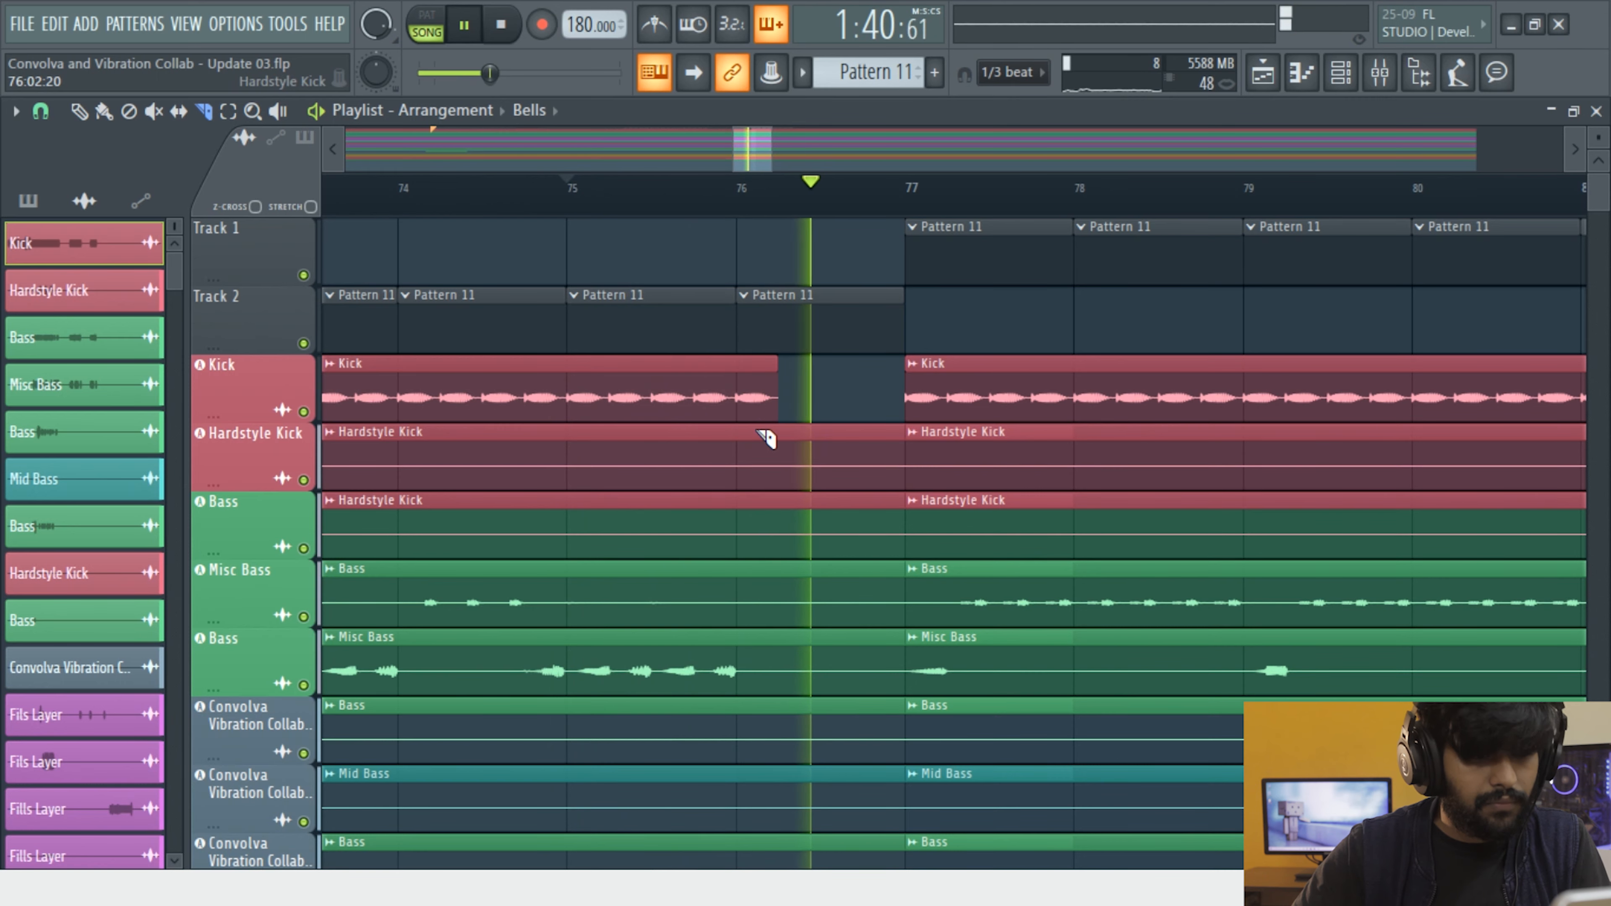
left_click(742, 207)
left_click(413, 190)
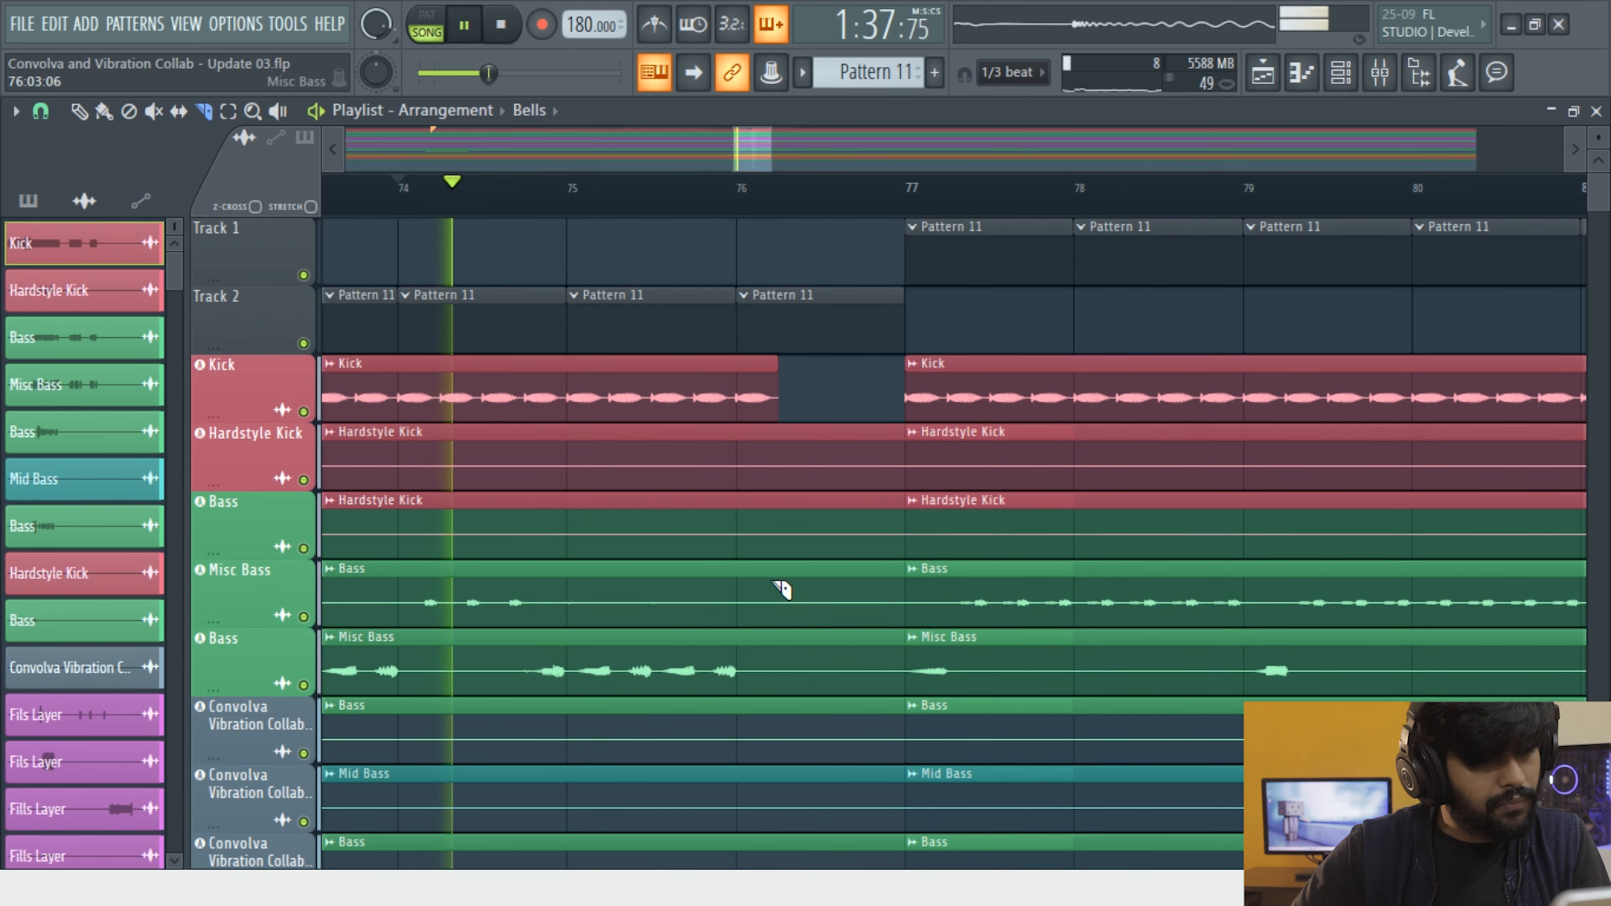
scroll(780, 508, "down", 8)
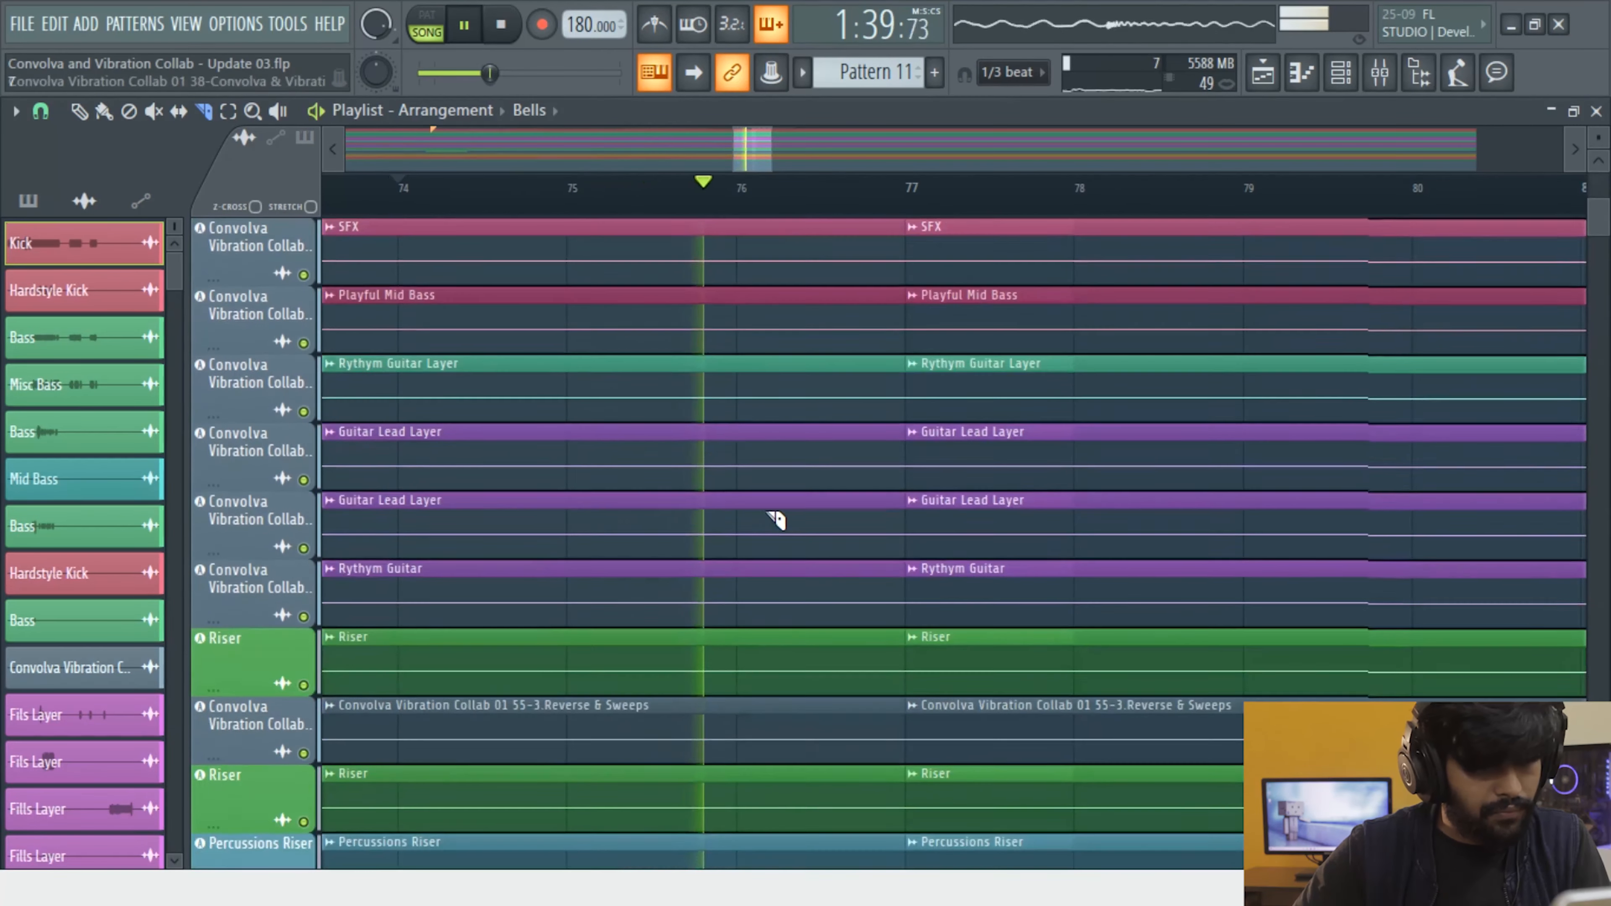
scroll(777, 550, "down", 10)
Slice the three muted Fill clips at bar 76, remove the pieces up to bar 77 and replay from bar 74
key("space")
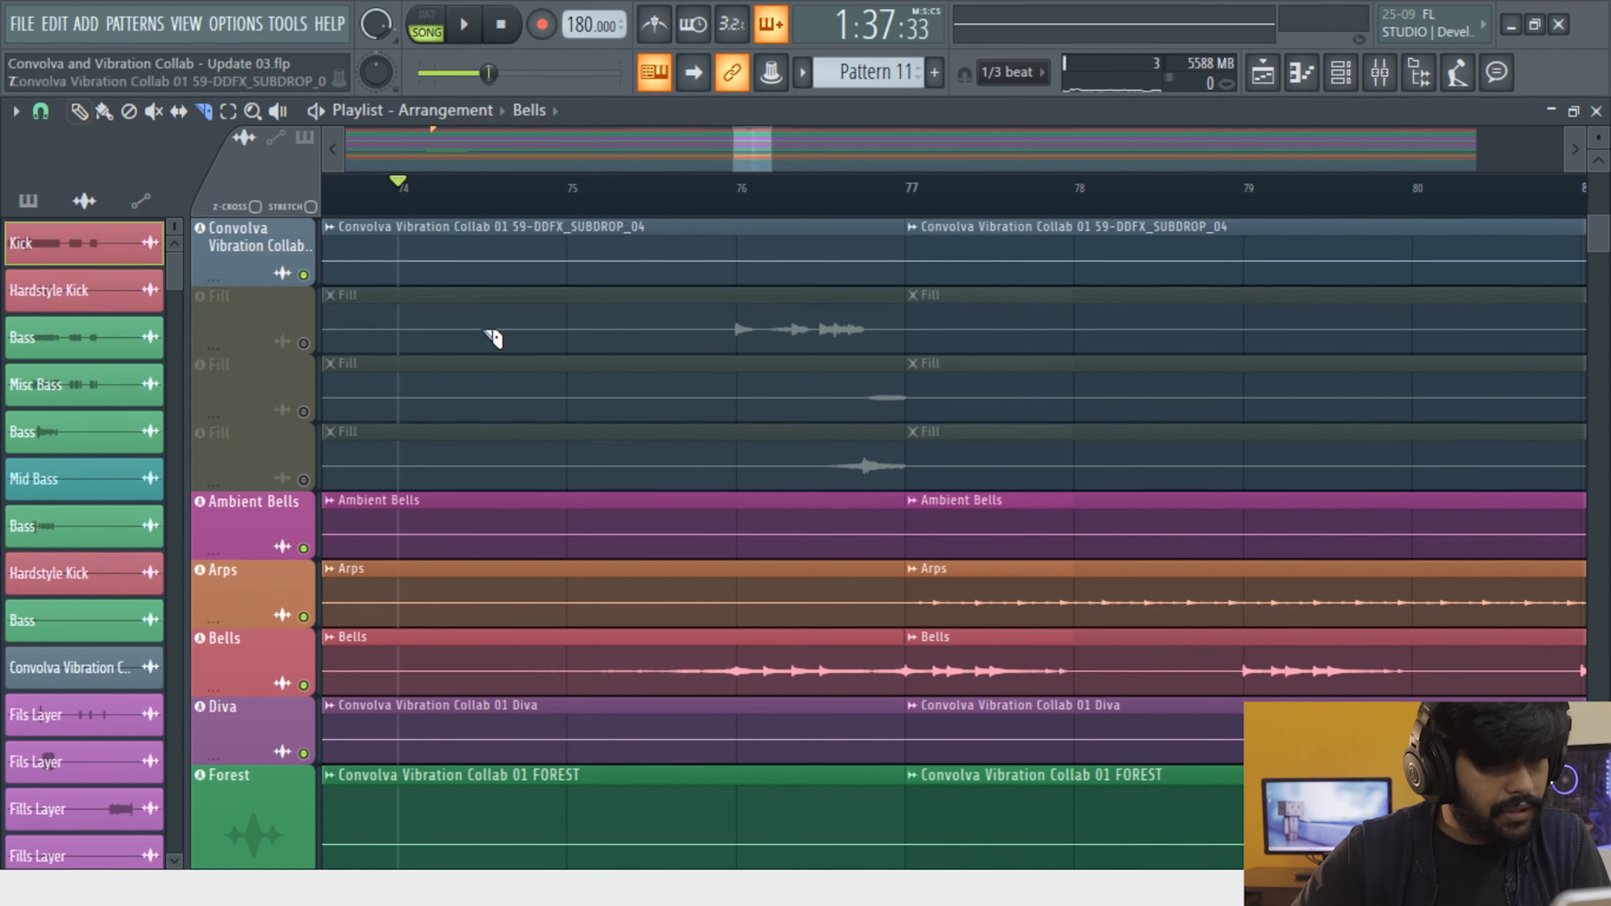
scroll(762, 339, "down", 3)
scroll(719, 355, "down", 3)
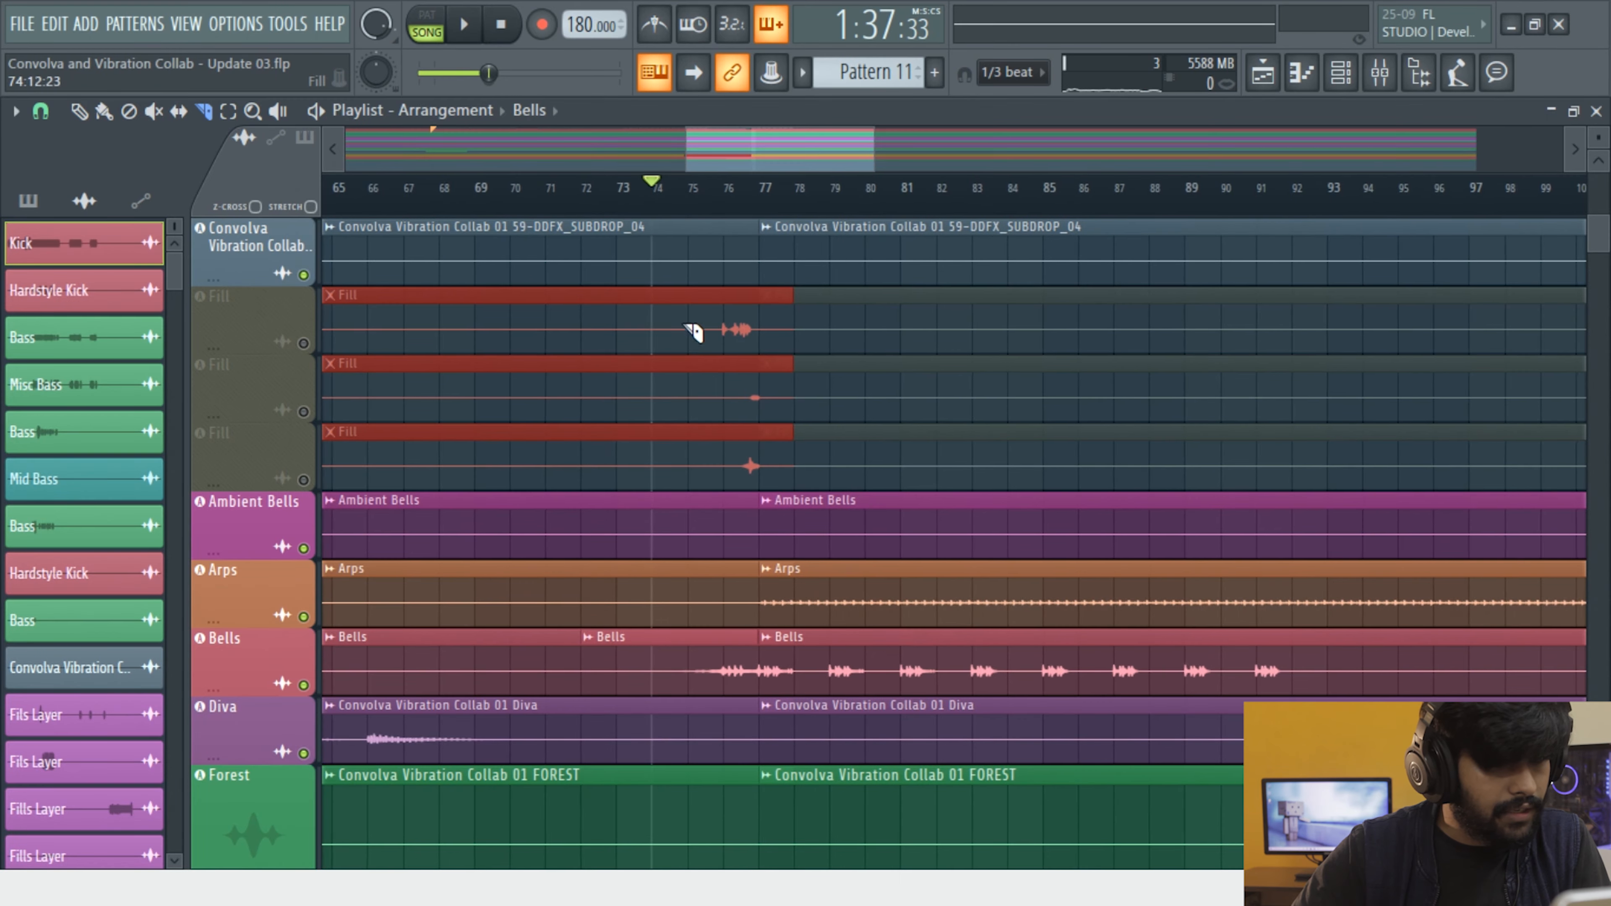
scroll(692, 433, "up", 3)
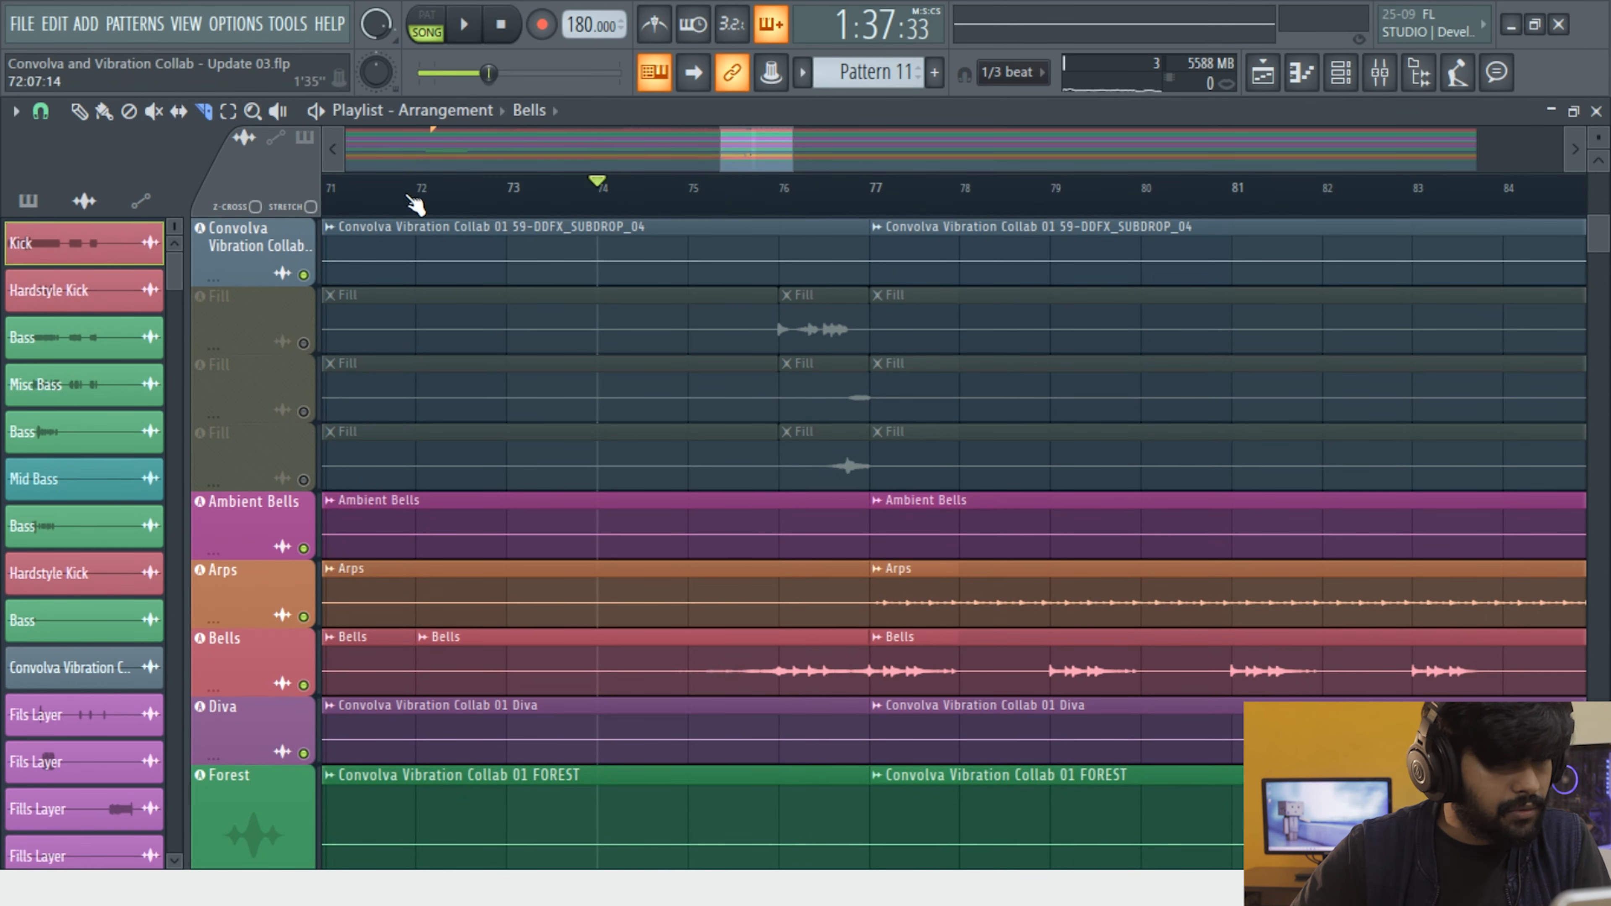
right_click(837, 464)
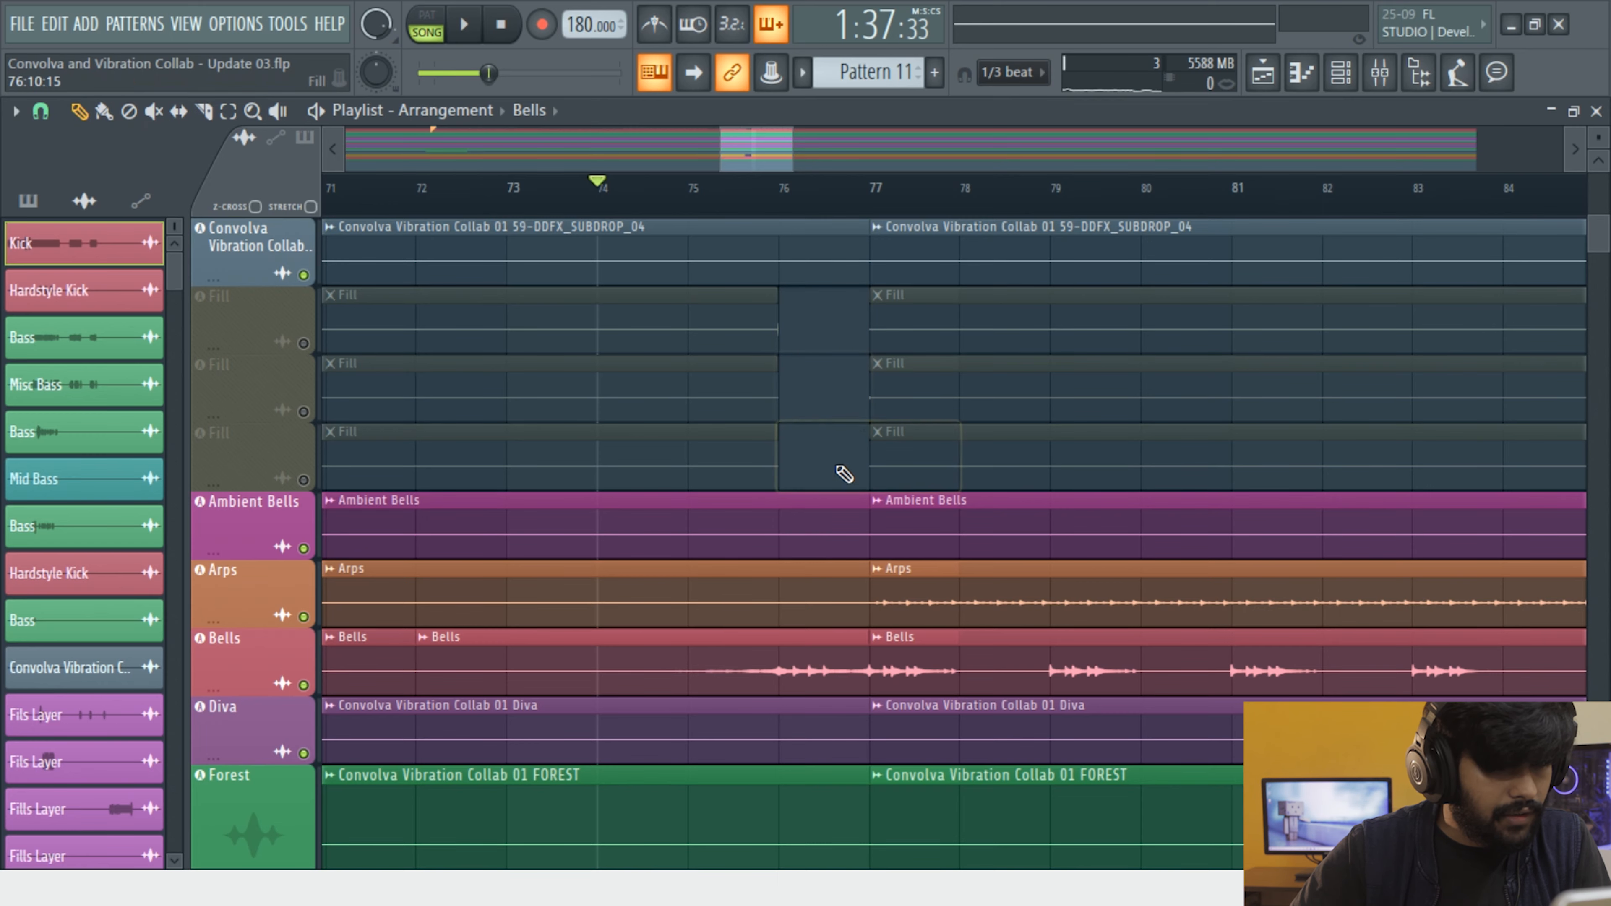
key("space")
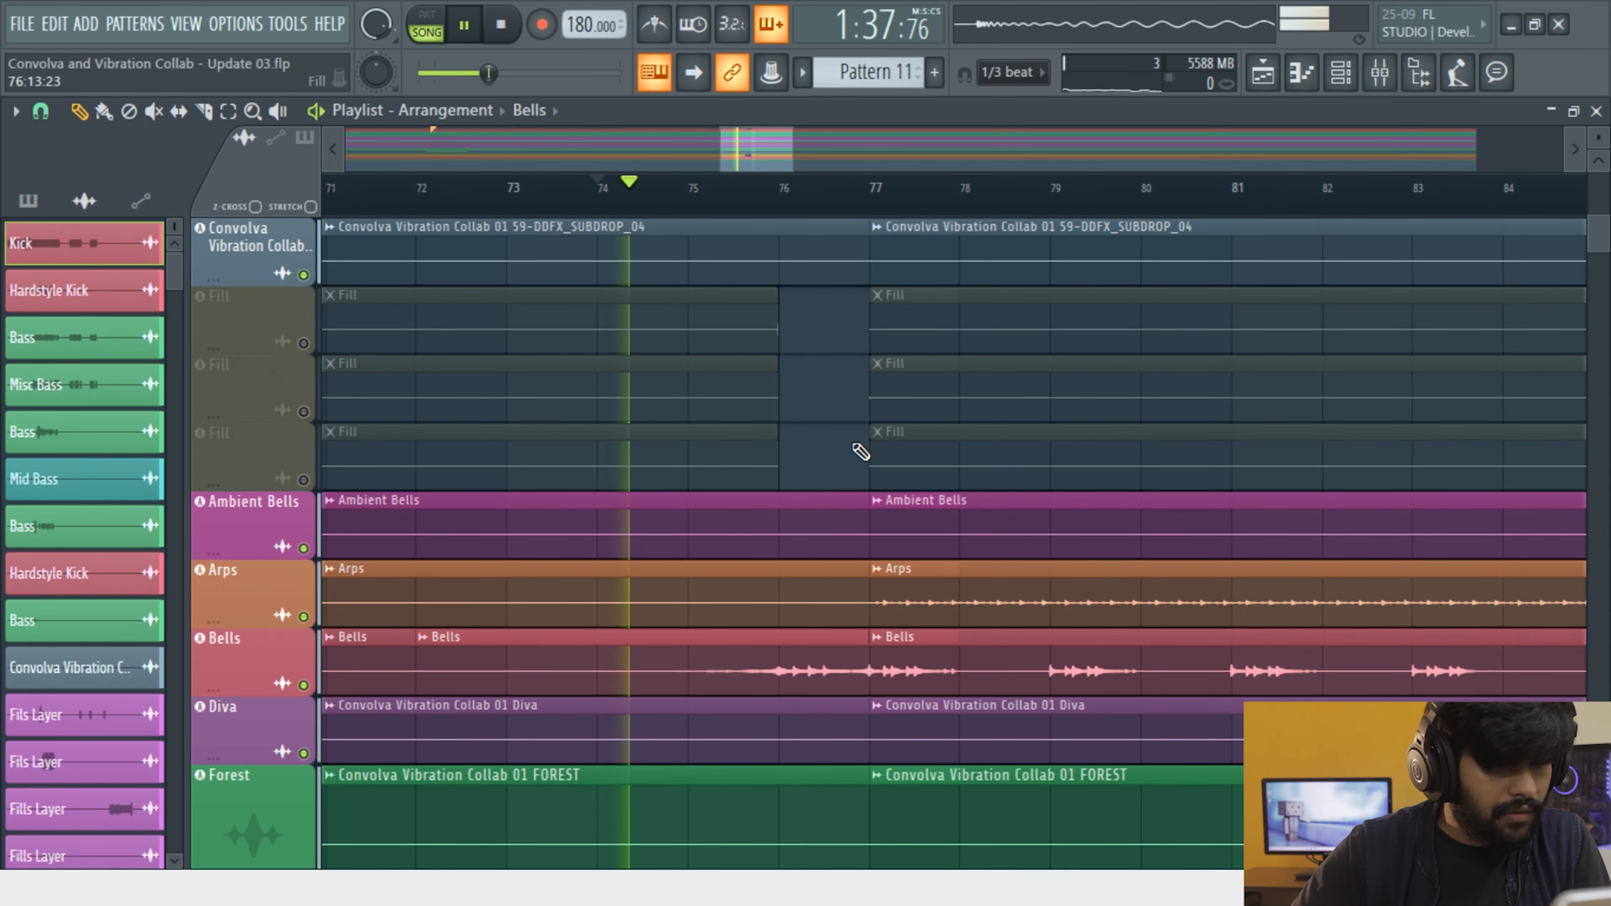
Unmute the three Fill tracks
scroll(664, 375, "down", 5)
left_click(304, 342)
left_click(304, 411)
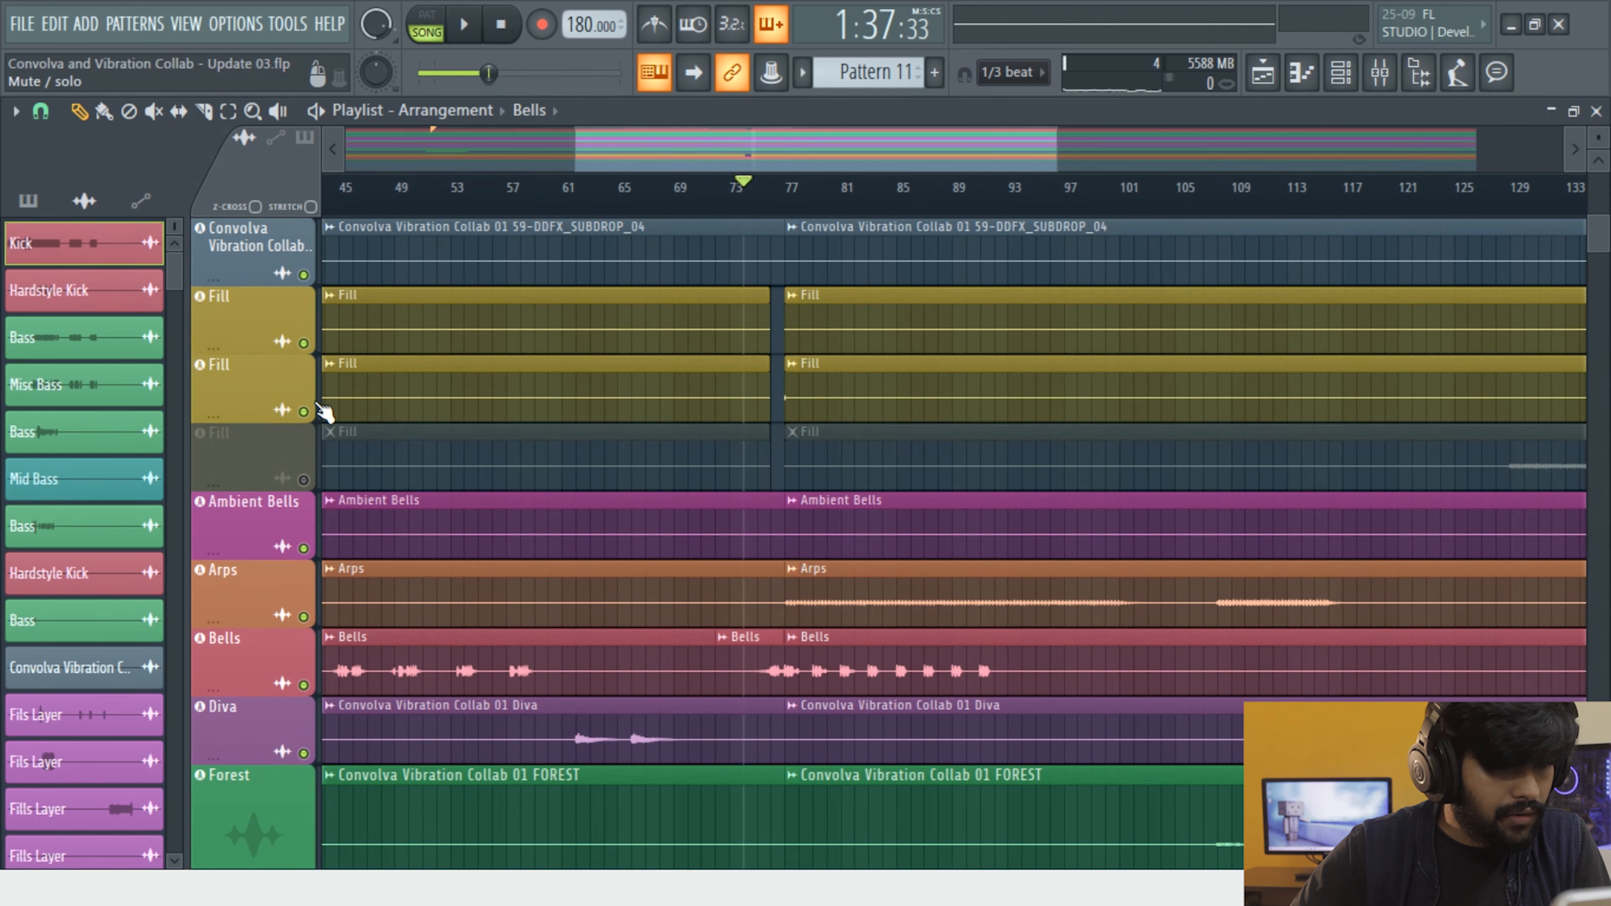
left_click(303, 480)
Select the first clip on each of the three Fill tracks and shorten them together to end at about bar 38
scroll(719, 435, "down", 3)
left_click_drag(1020, 601, 325, 254)
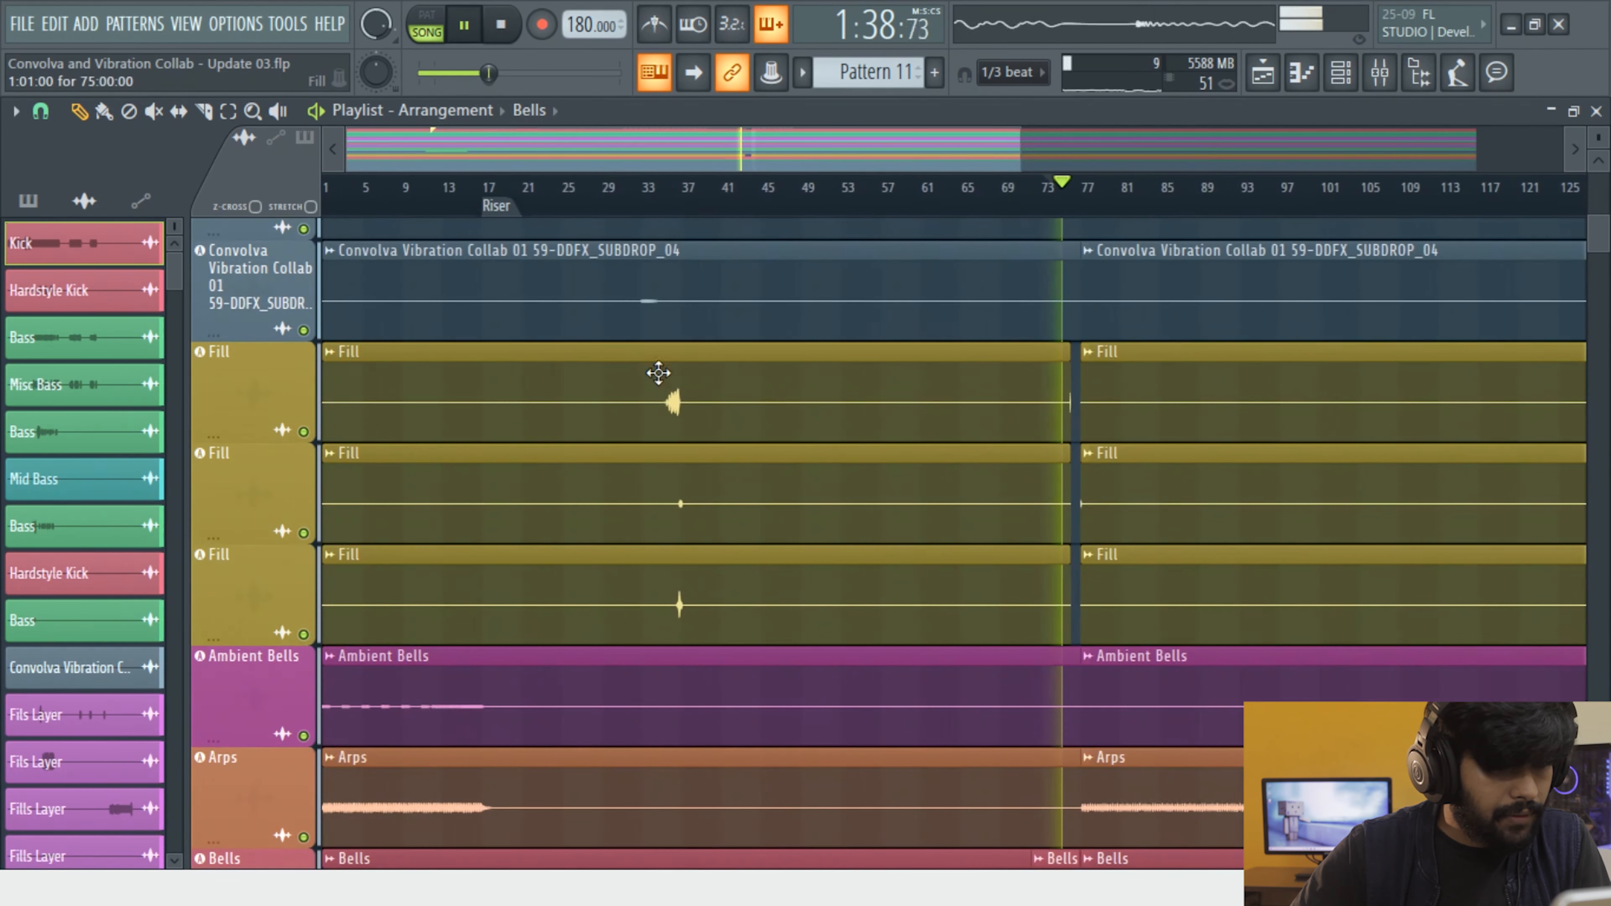
left_click_drag(658, 373, 869, 564)
left_click_drag(1067, 599, 690, 593)
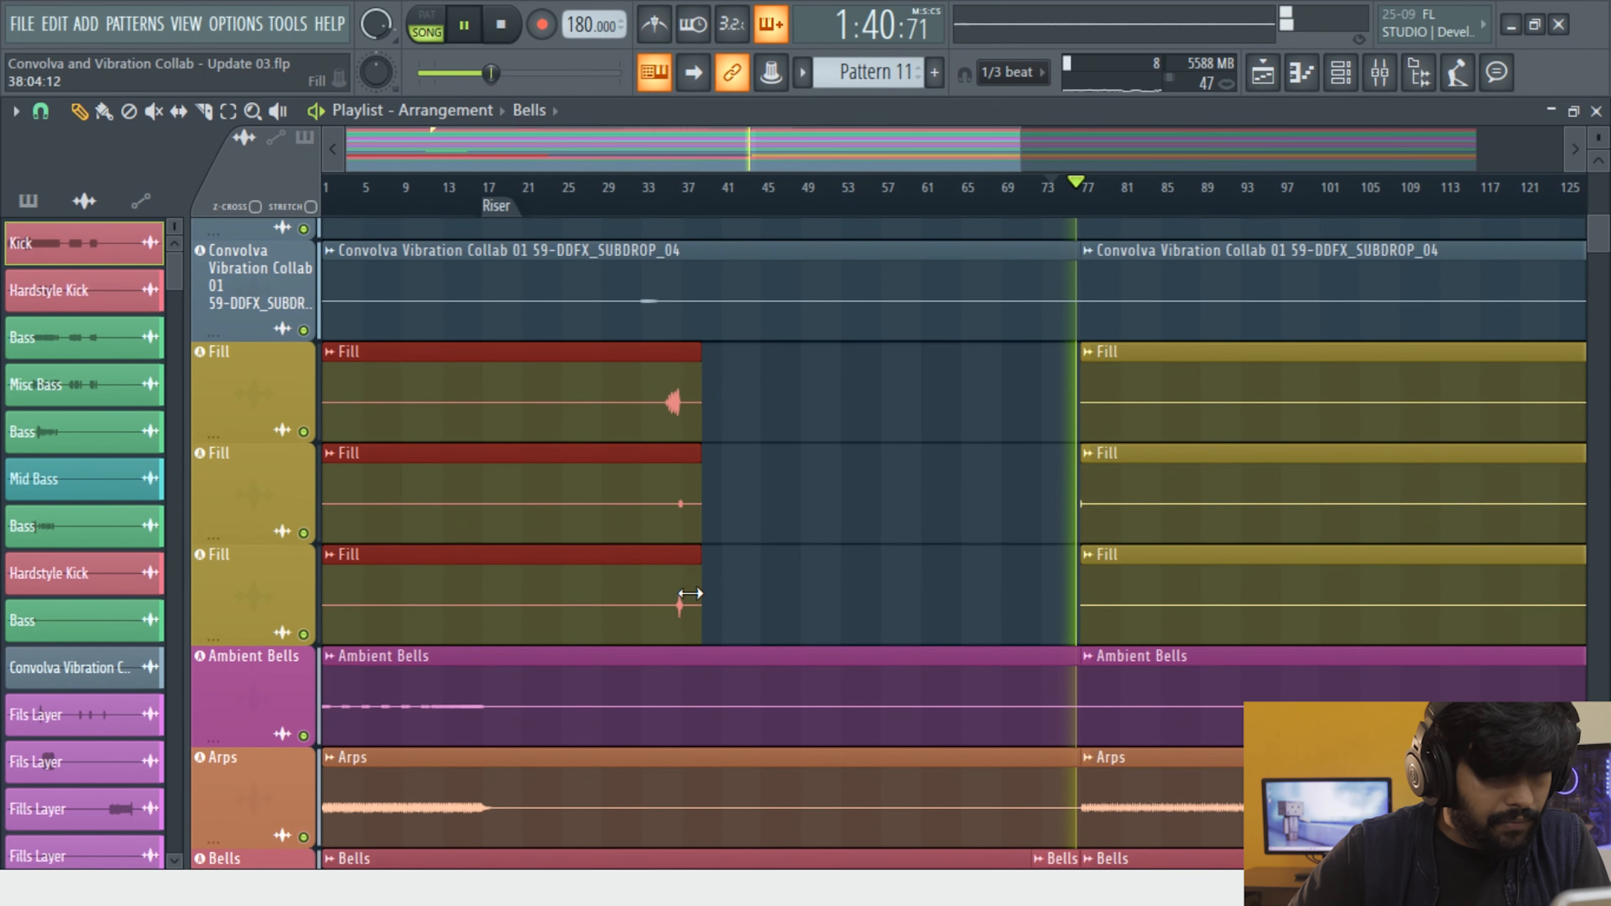
Select the three Fill clips that begin at bar 77 and try trimming their start edges together
scroll(1040, 463, "up", 5)
left_click_drag(755, 387, 763, 593)
scroll(760, 595, "down", 1)
scroll(751, 603, "down", 2)
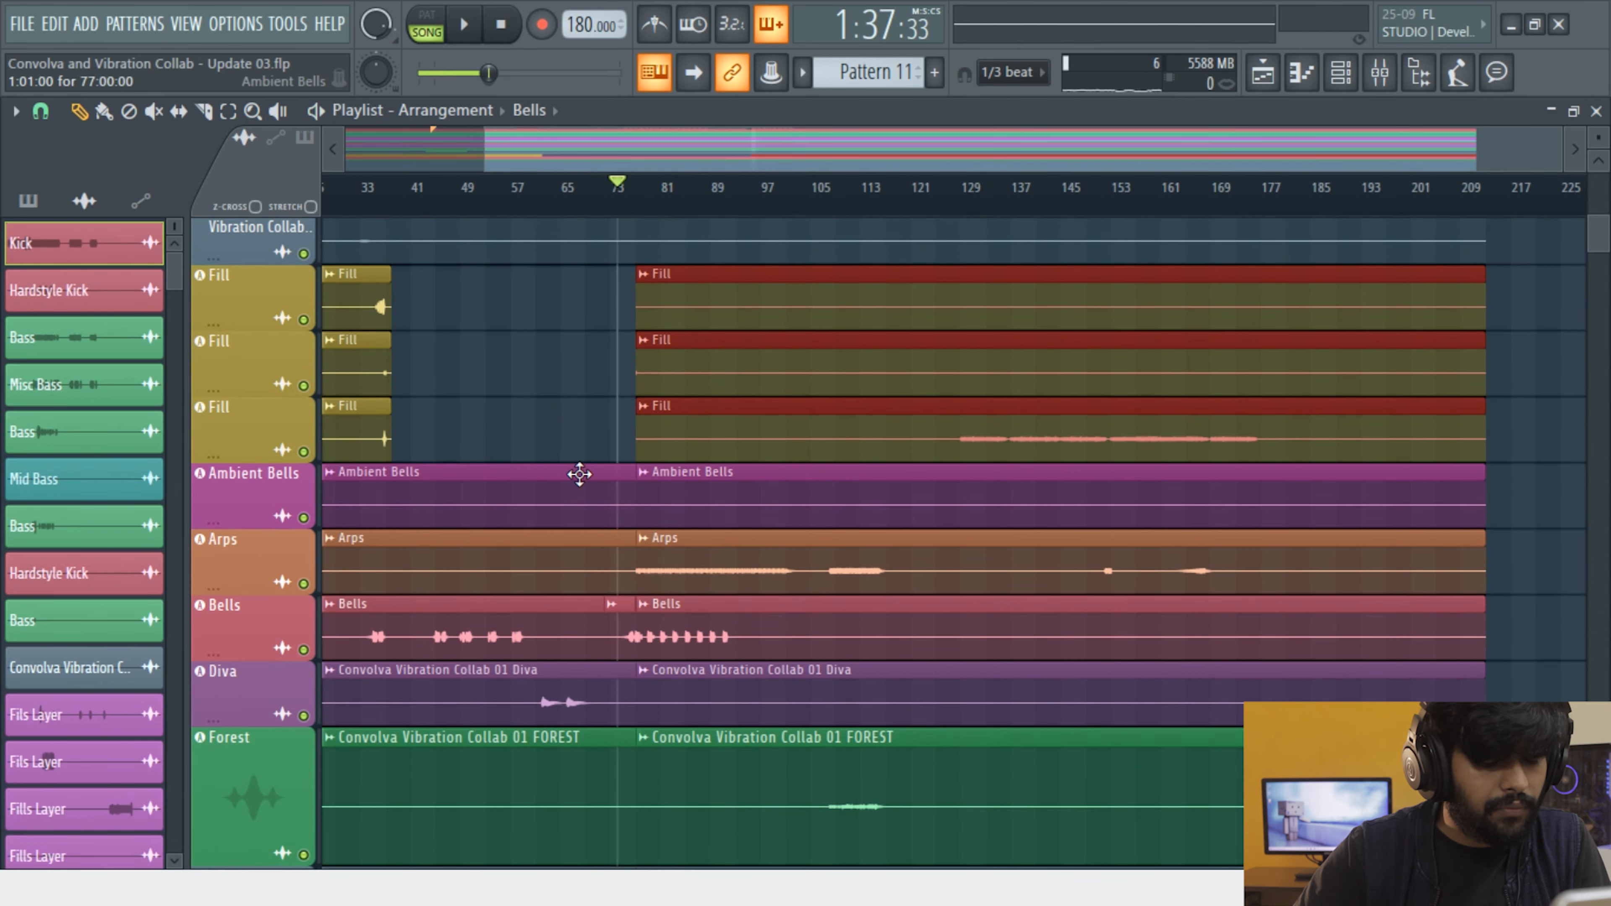
key("alt+Tab")
key("alt+Tab")
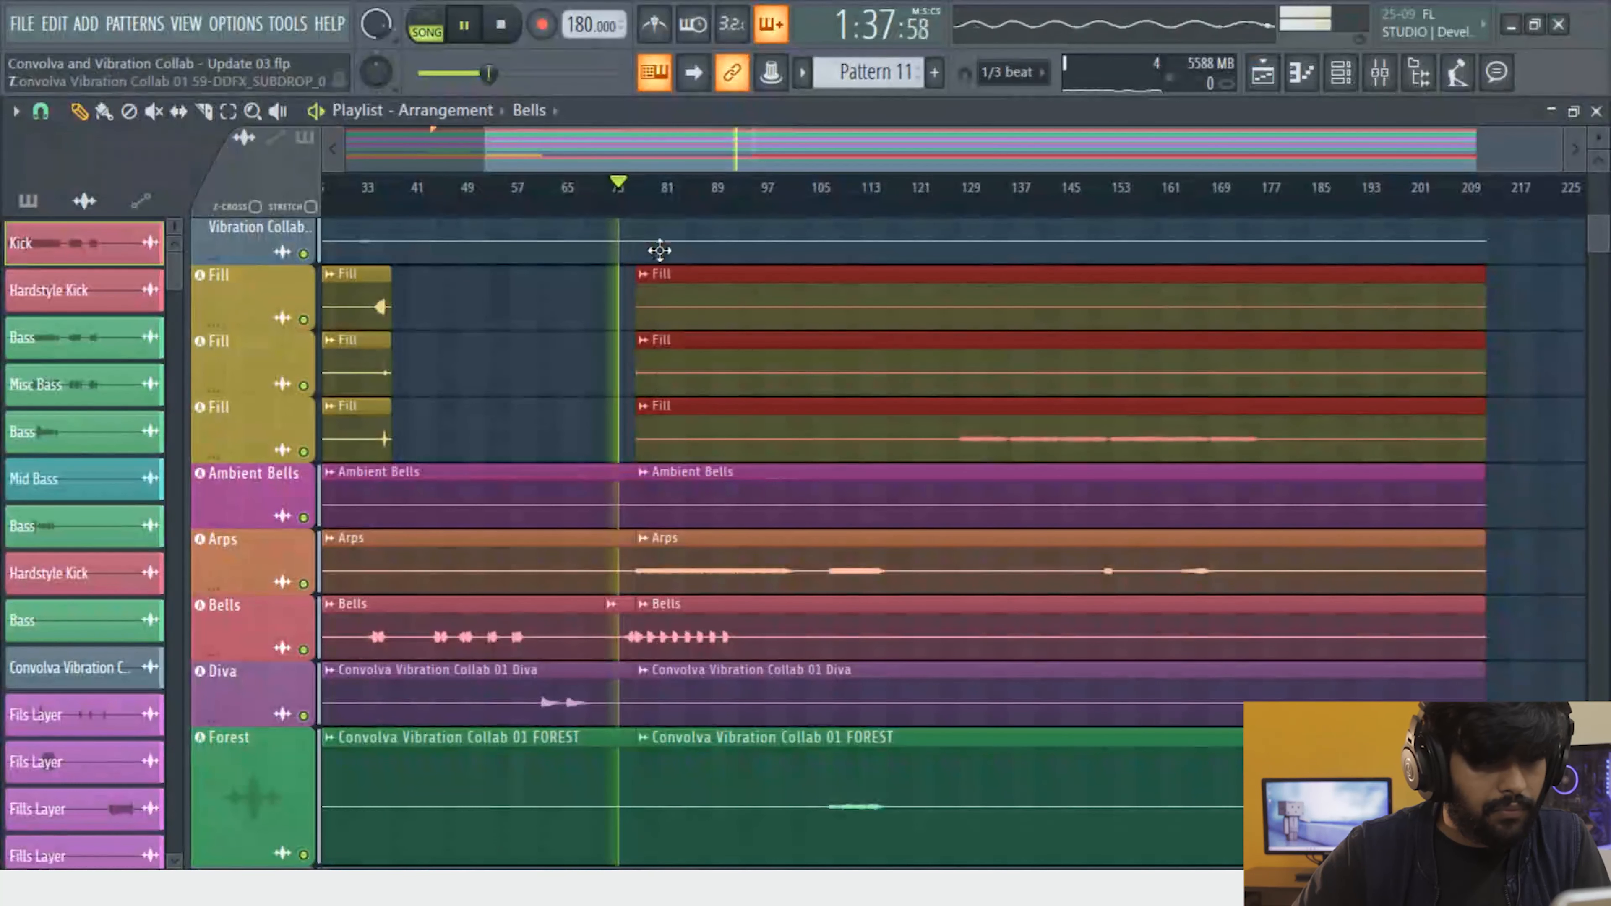
scroll(653, 391, "up", 2)
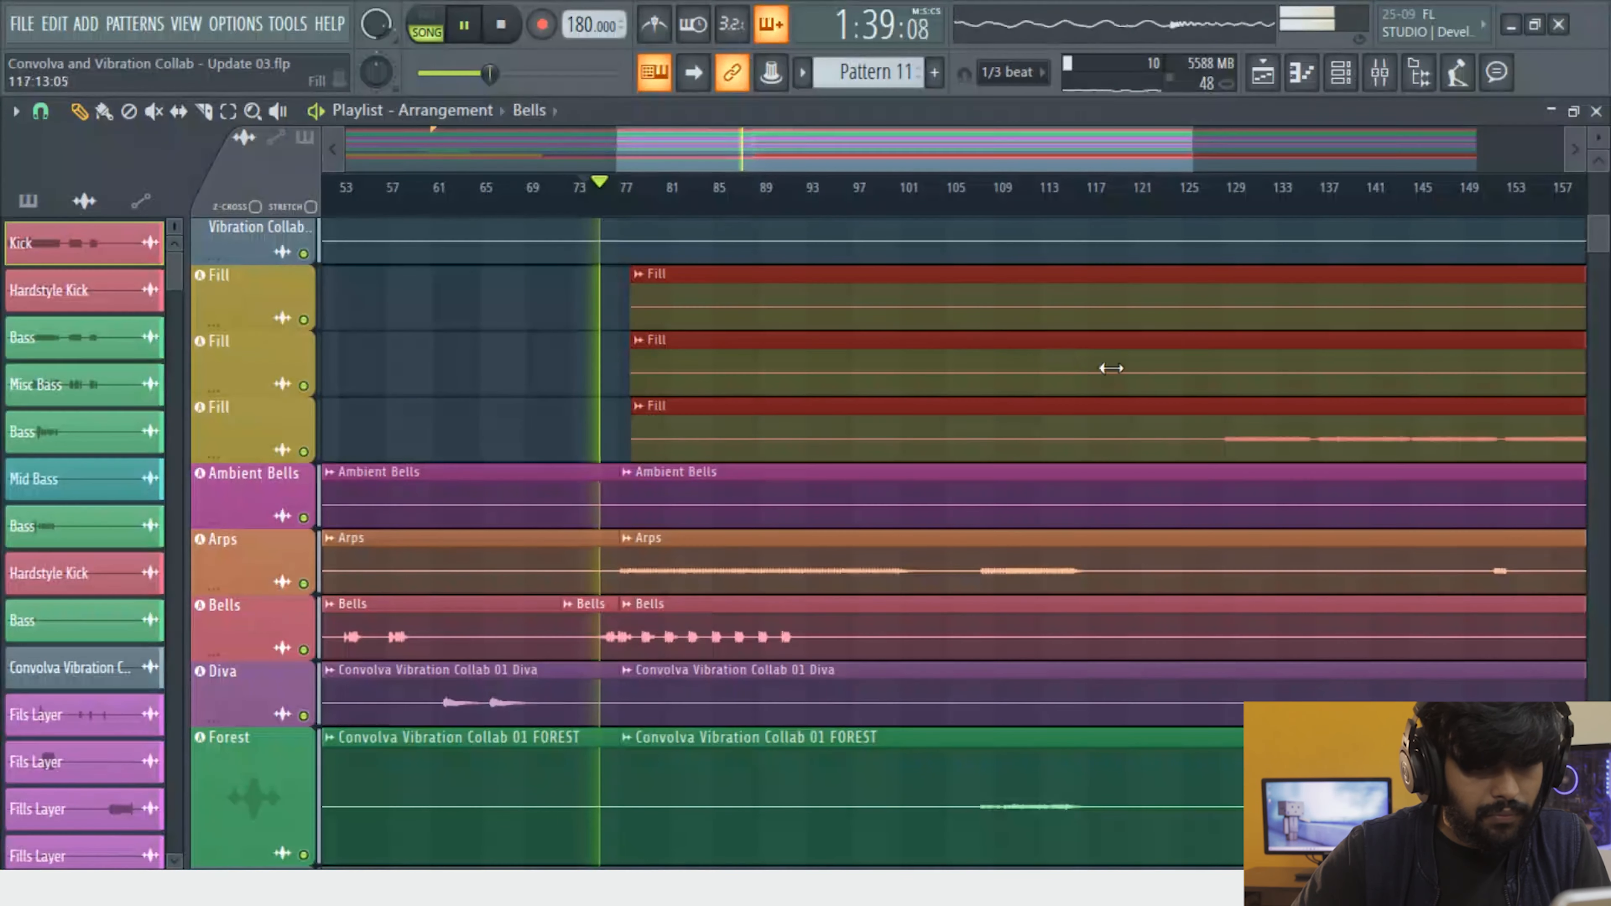
left_click_drag(633, 346, 659, 365)
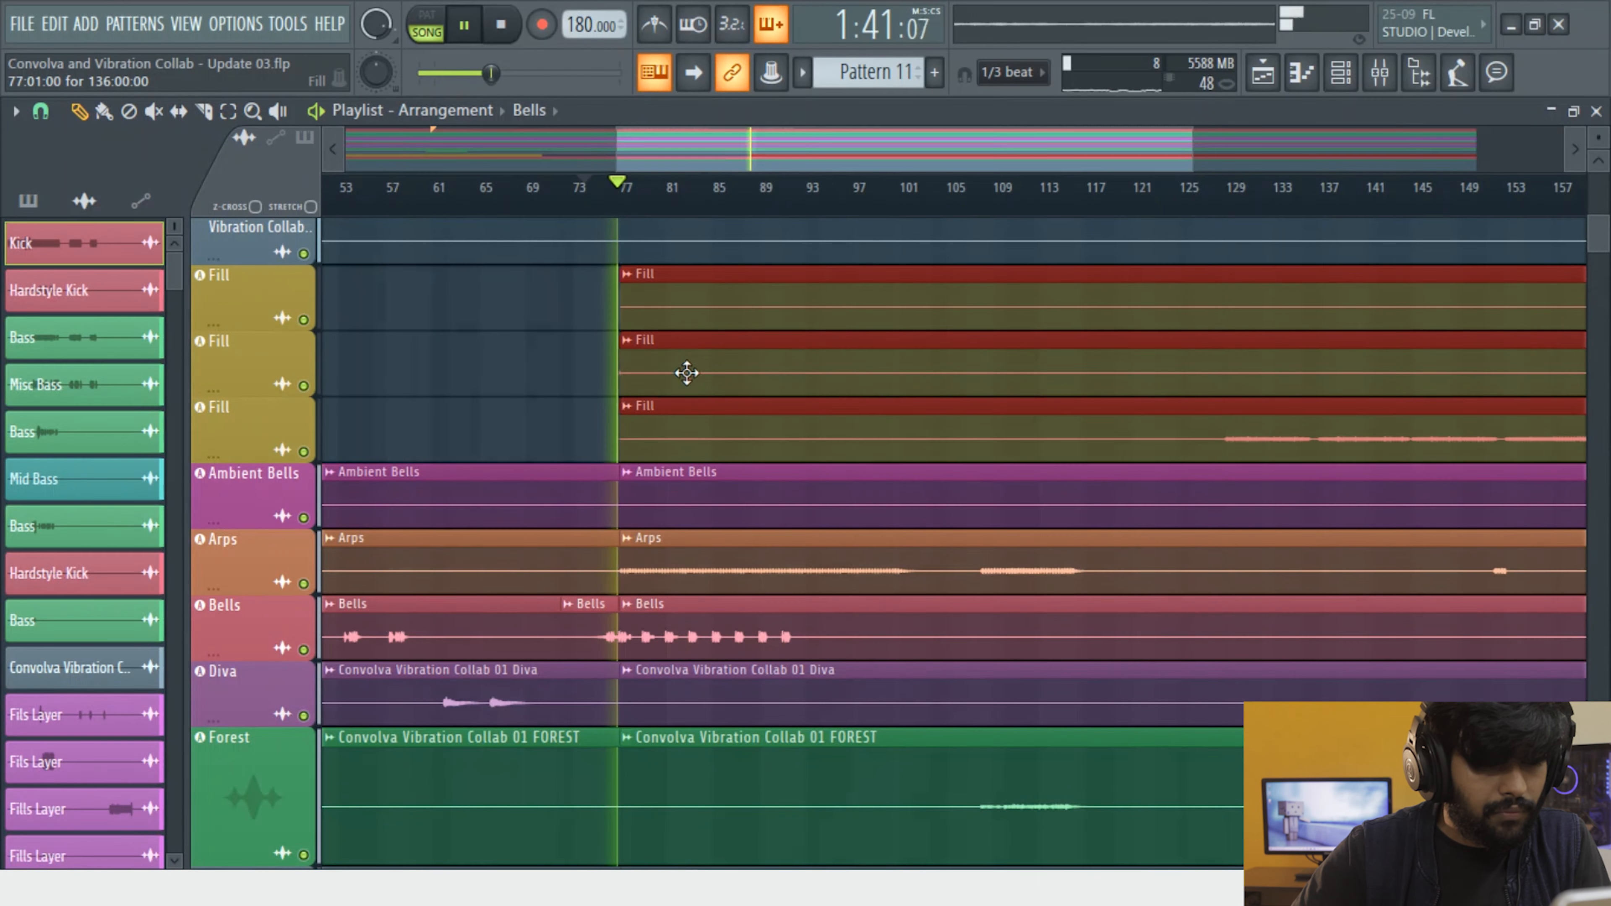
scroll(688, 375, "down", 3)
left_click(672, 337)
left_click_drag(753, 310, 912, 418, "ctrl")
right_click(851, 424)
key("space")
key("ctrl+z")
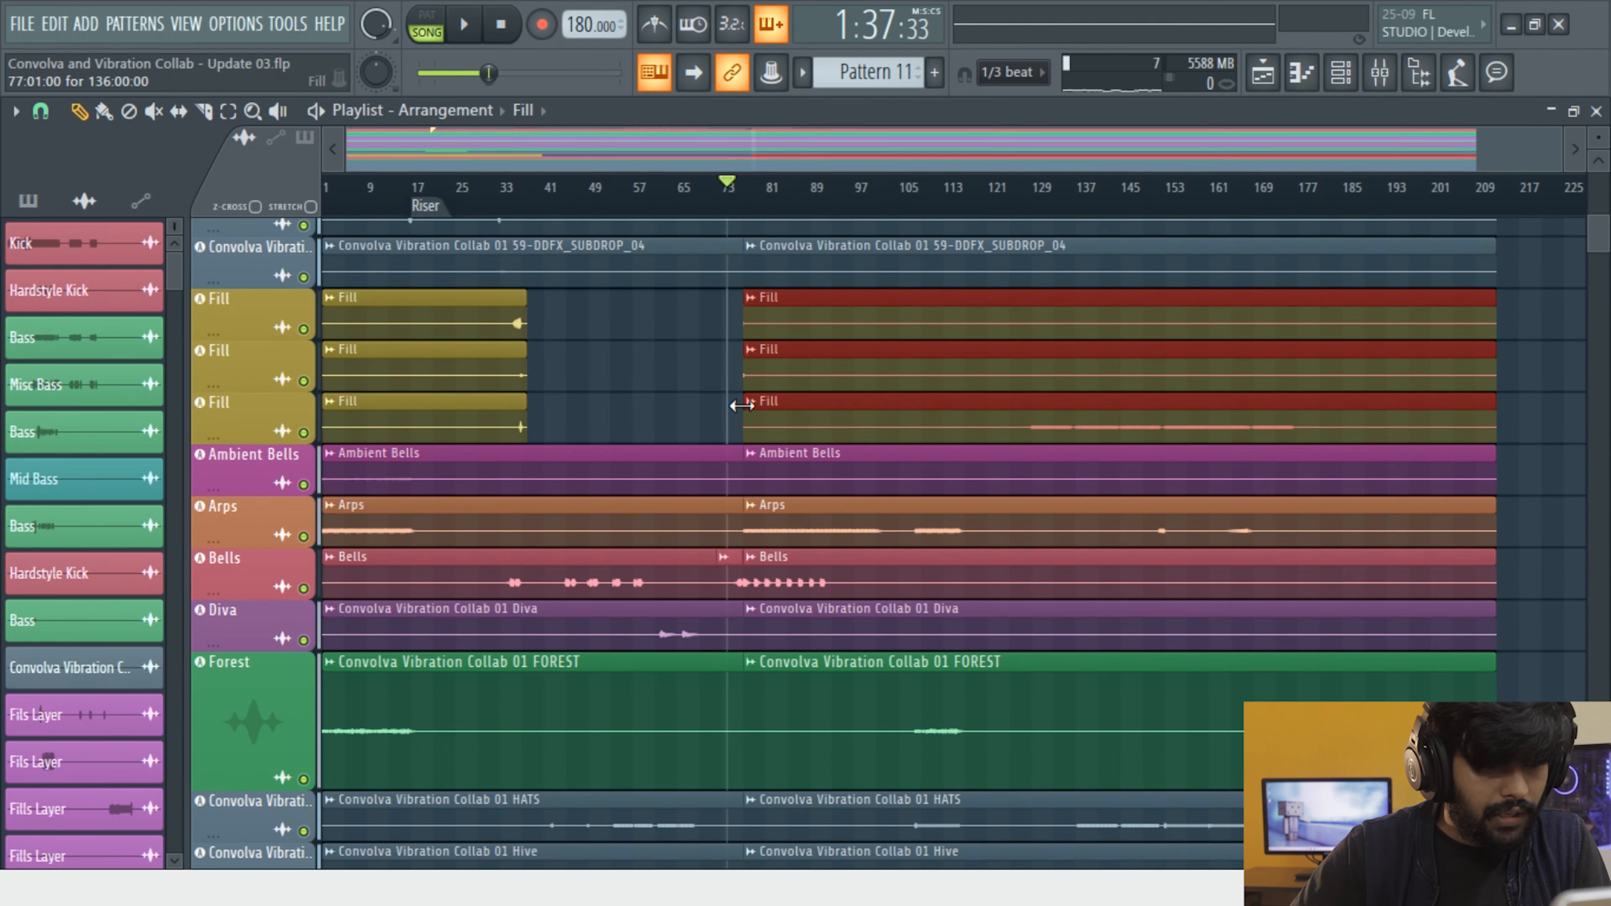
Reselect the three Fill clips after bar 77 and trim away their empty beginnings so they start at about bar 128
scroll(742, 404, "up", 8)
left_click(738, 415, "ctrl")
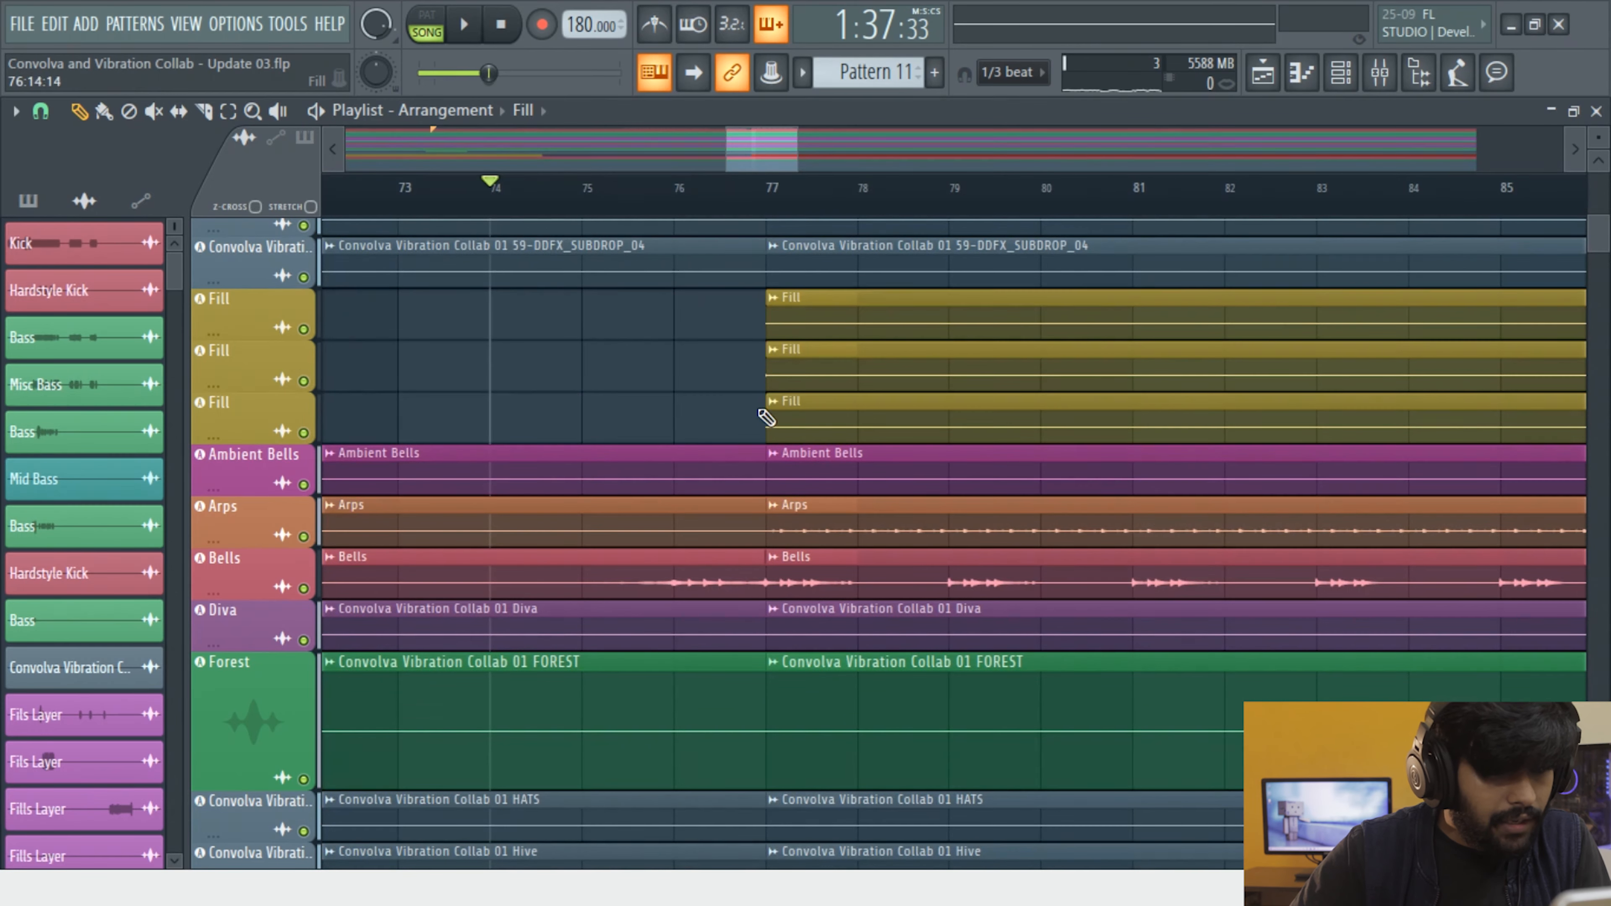
left_click_drag(929, 293, 927, 419, "ctrl")
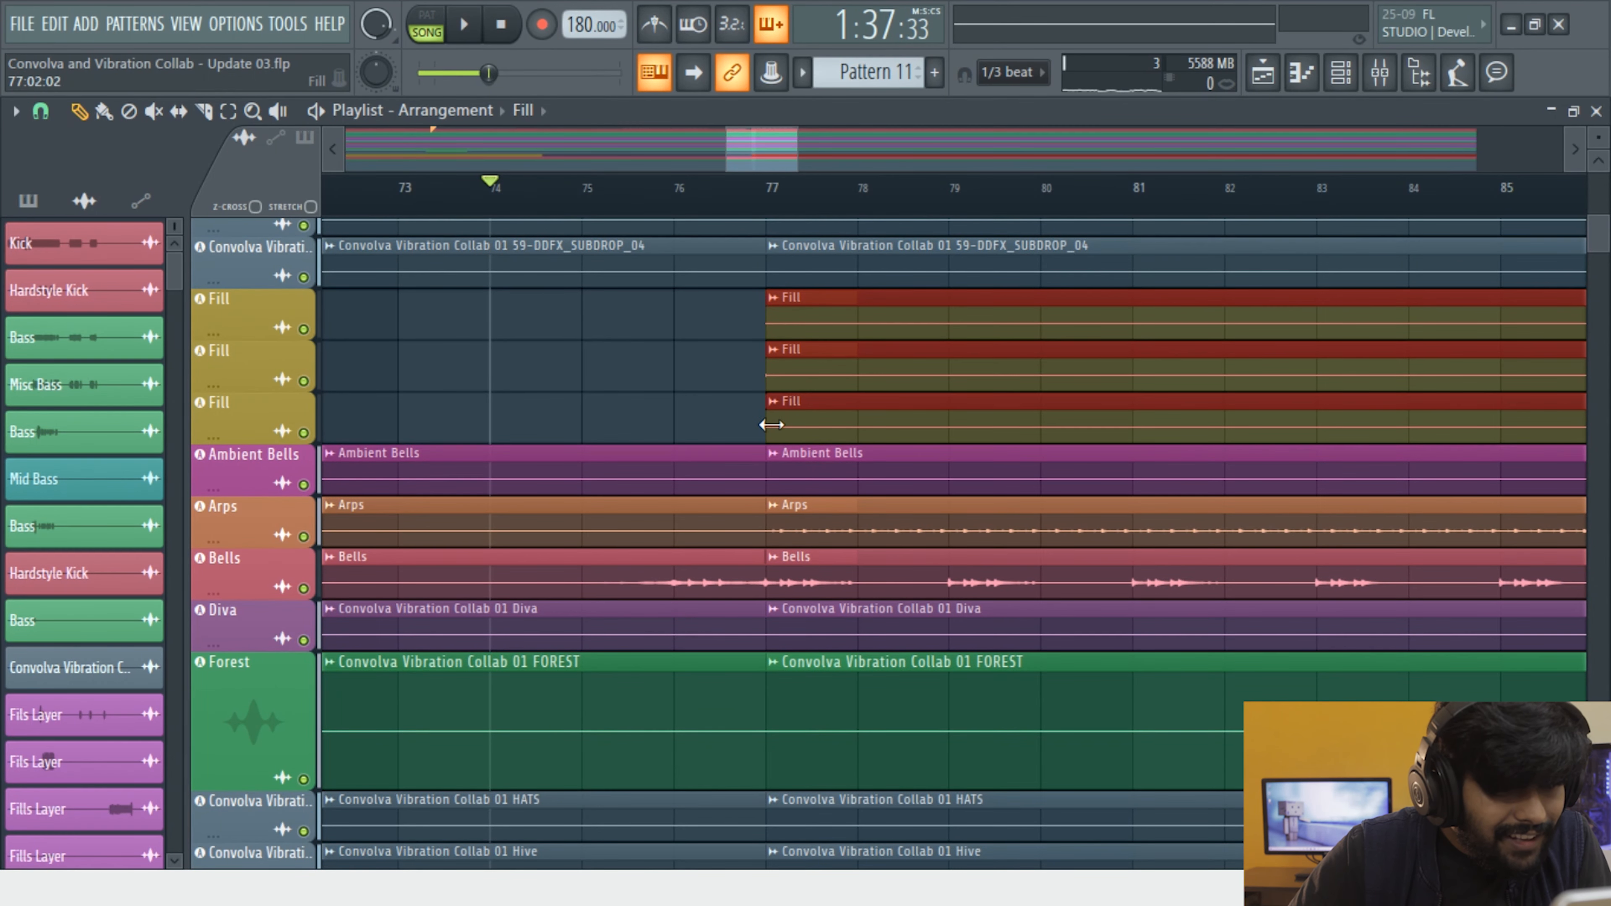
left_click_drag(770, 425, 937, 426)
scroll(818, 342, "down", 8)
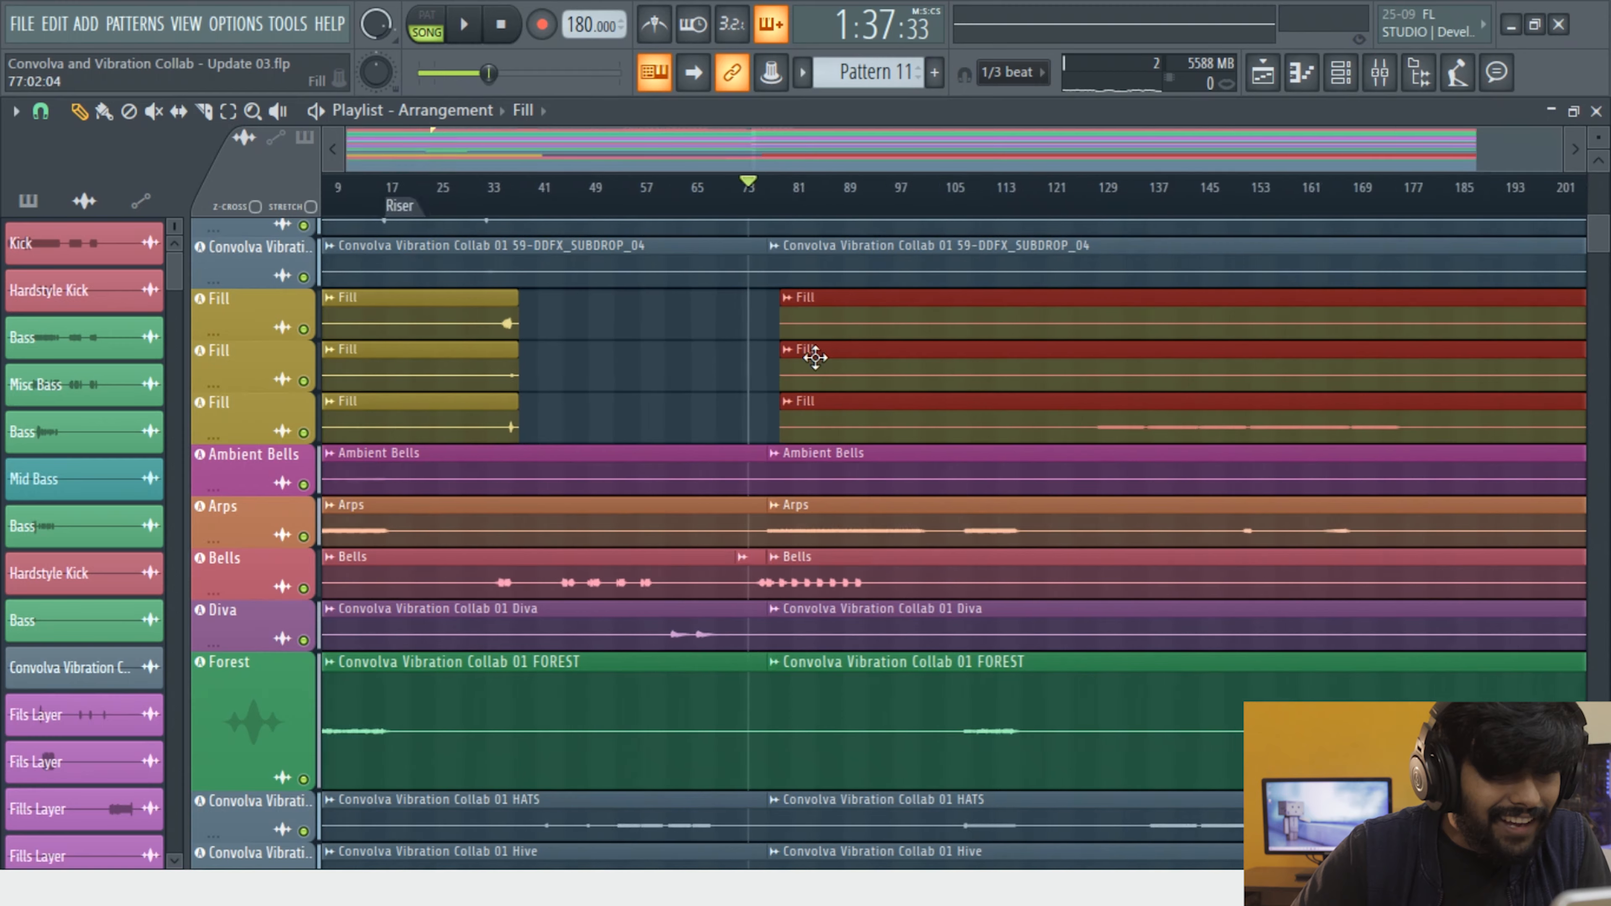
key("space")
left_click_drag(786, 328, 1001, 363)
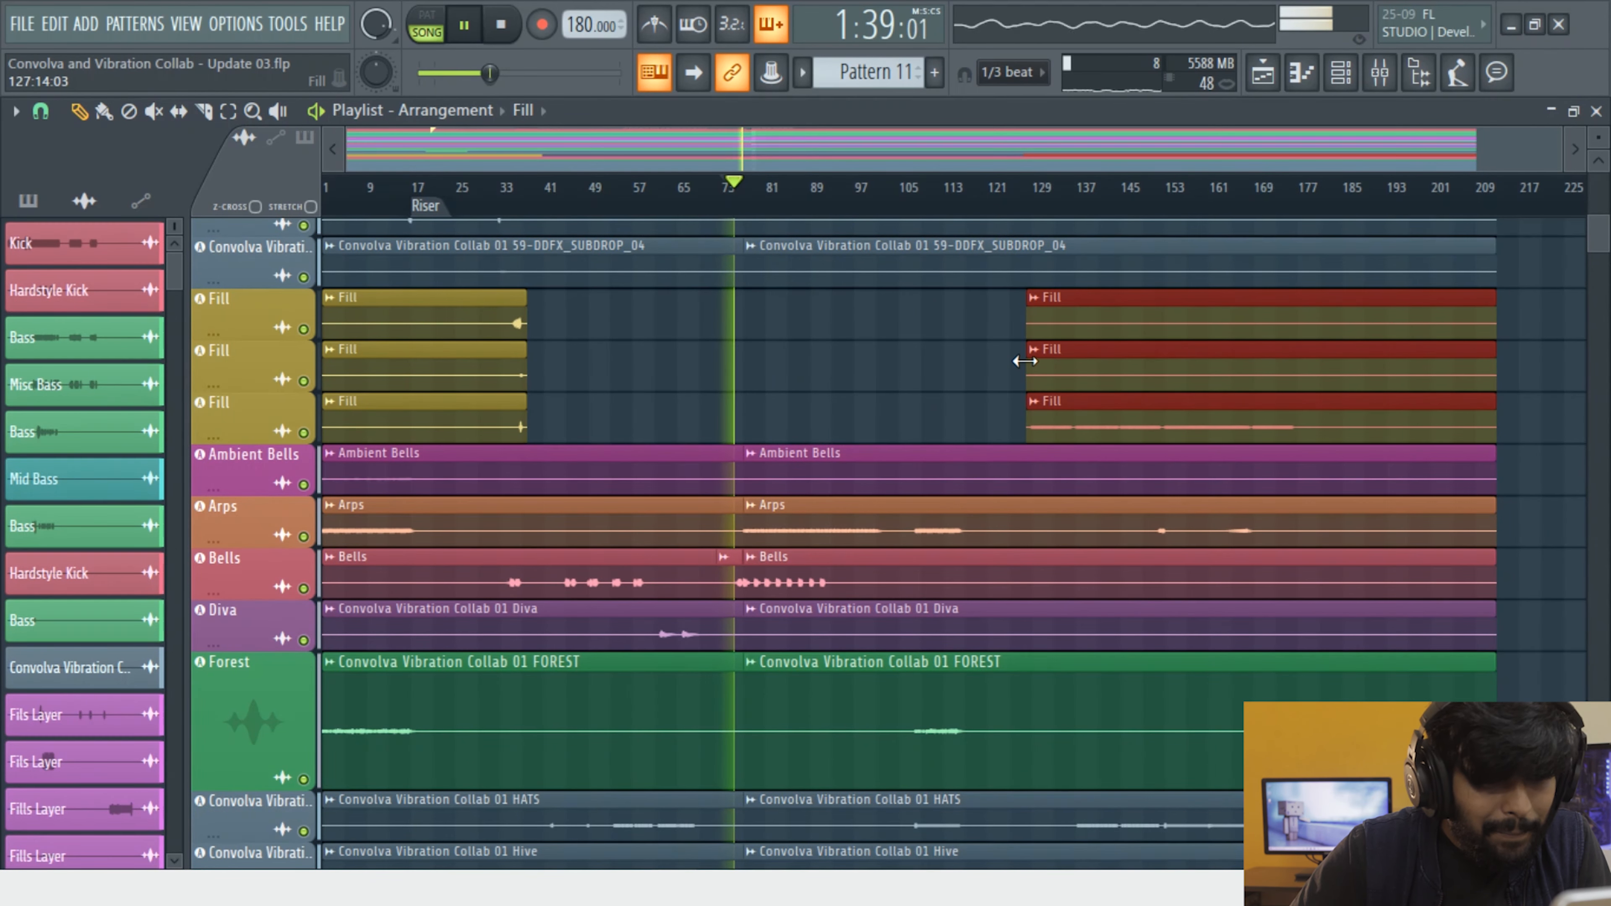
Deselect the Fill clips, play from just before their new start, and go back to replay the transition into bar 77
left_click(1035, 198)
key("ctrl+a")
key("ctrl+d")
left_click(1016, 199)
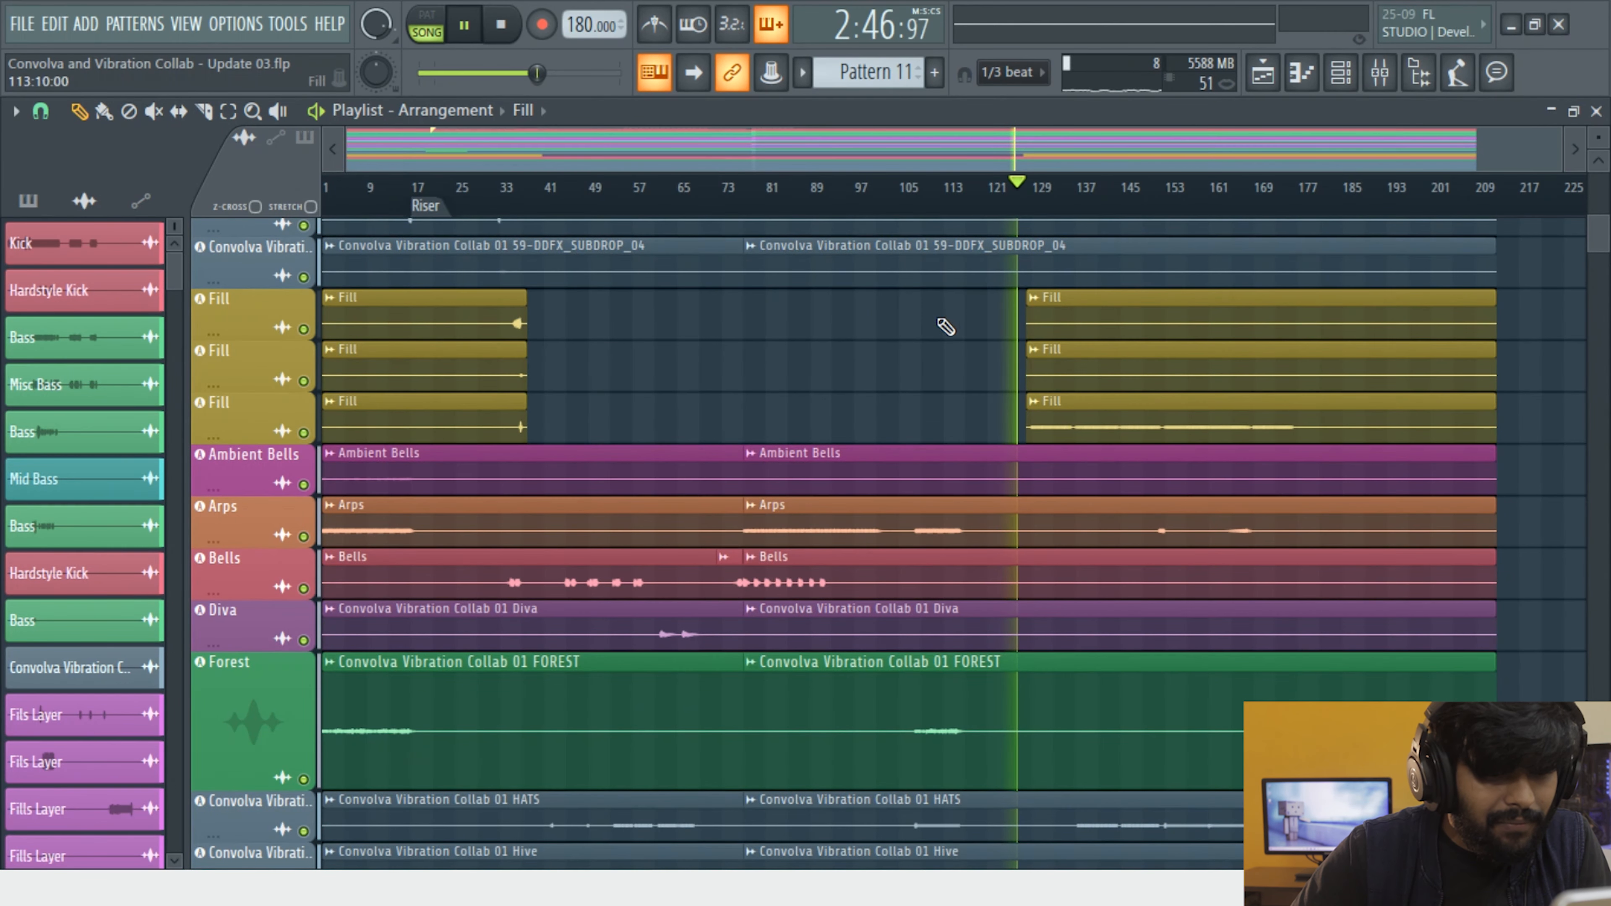
left_click(1046, 208)
scroll(963, 230, "up", 3)
left_click(737, 209)
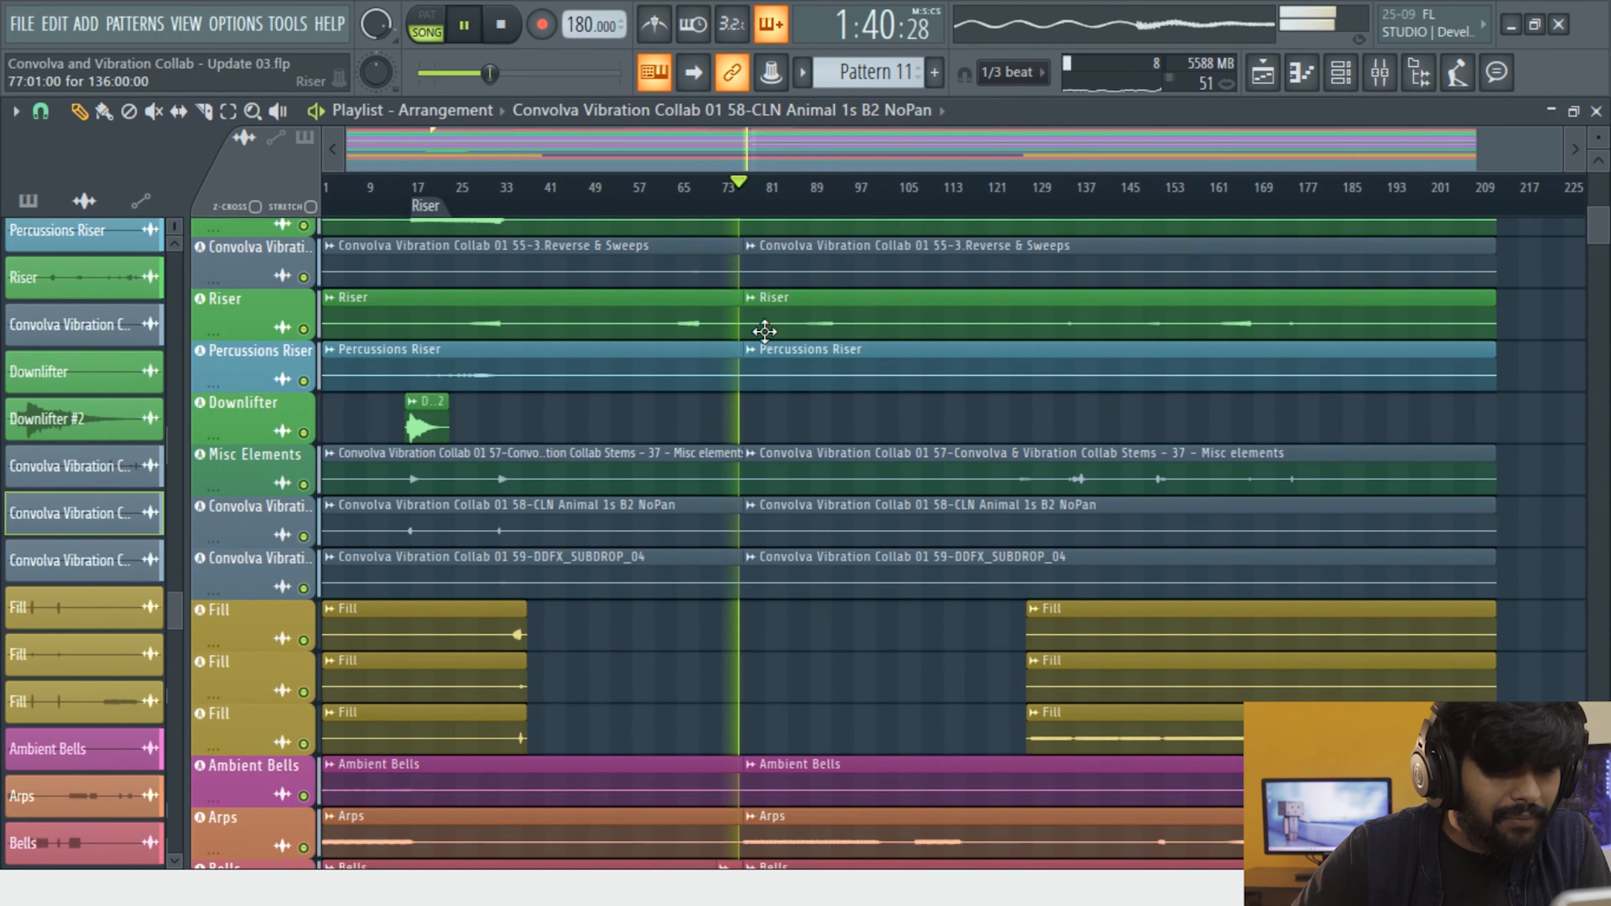
Play back the arrangement around bar 77 from bar 73, checking the gap between the two Kick clips, and stop playback
scroll(830, 408, "down", 3)
scroll(761, 326, "up", 4)
scroll(751, 311, "up", 4)
scroll(744, 305, "up", 4)
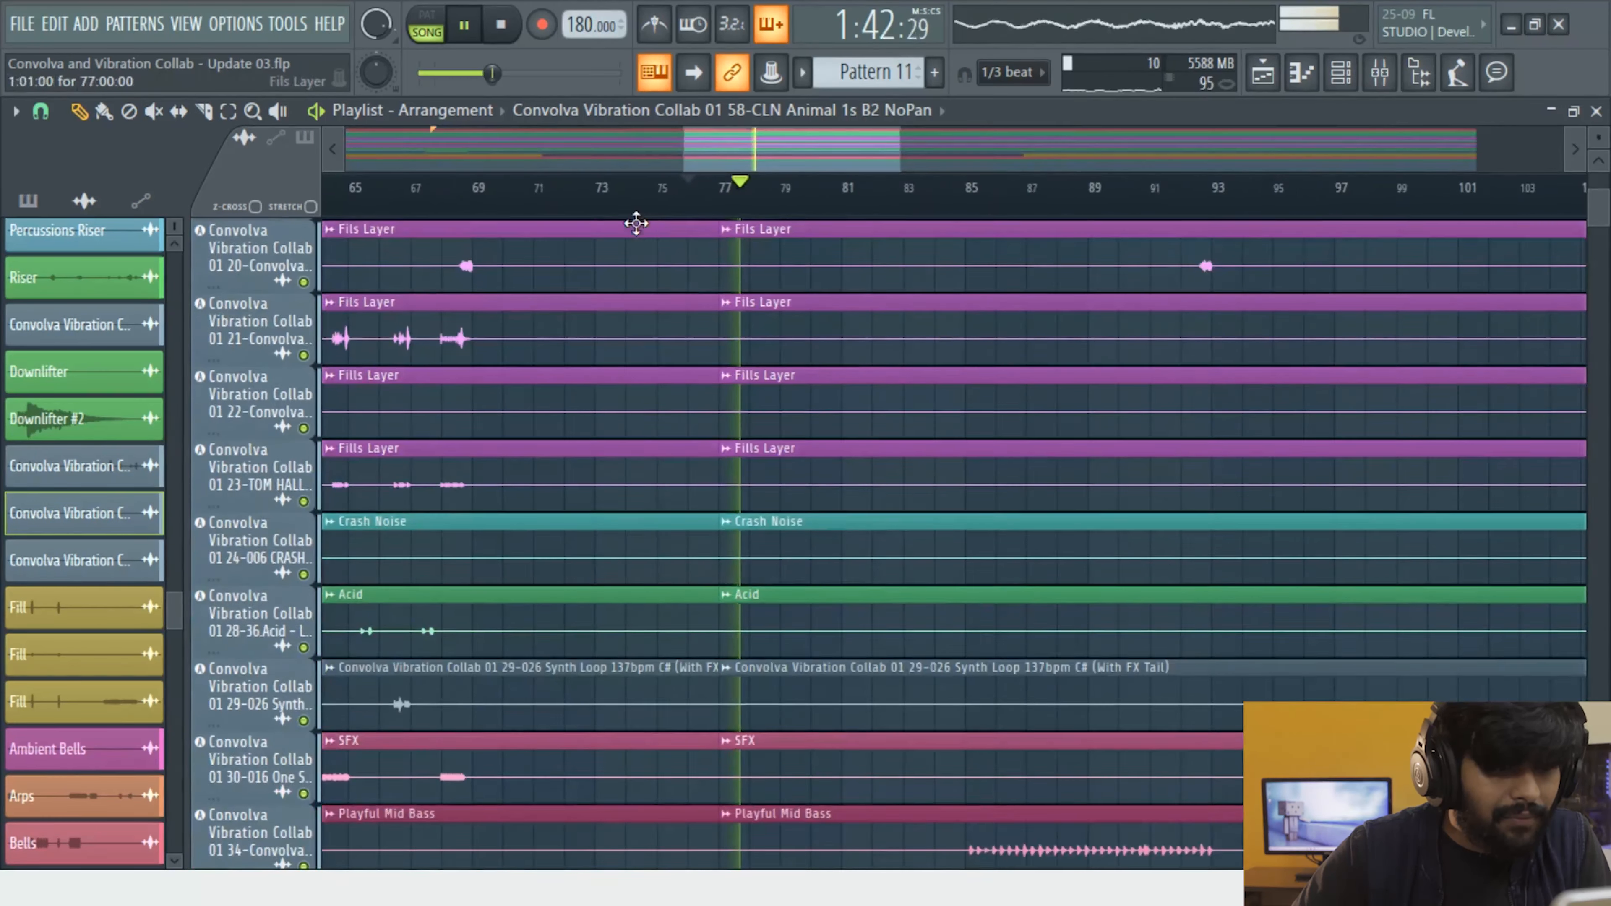
left_click(597, 202)
scroll(571, 389, "up", 8)
scroll(609, 378, "down", 3)
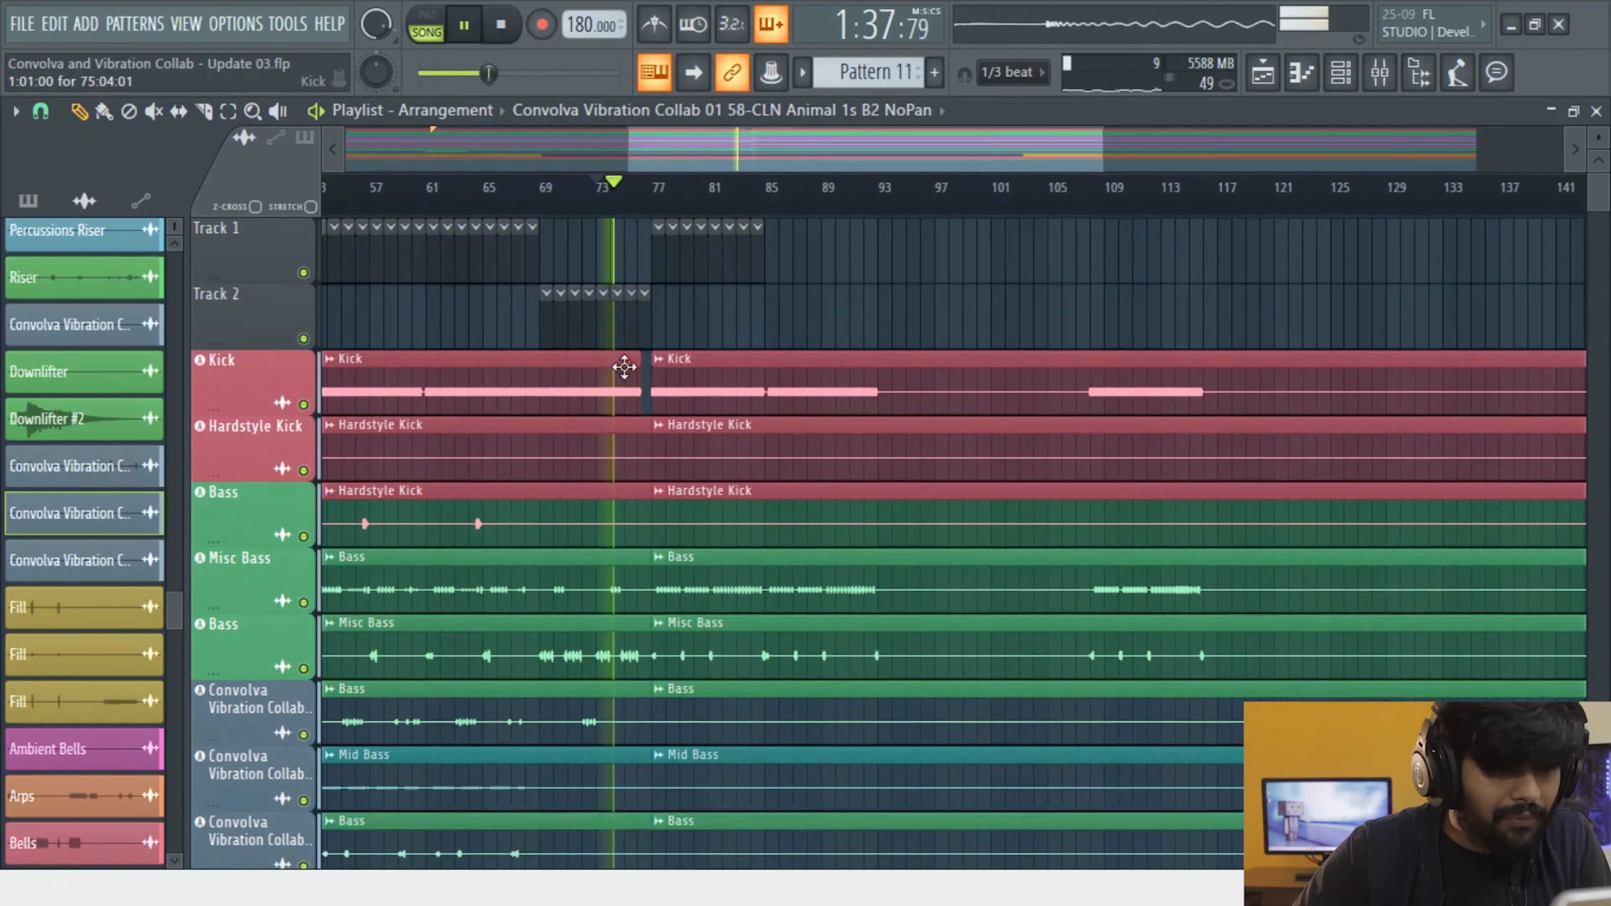
scroll(647, 377, "up", 2)
scroll(653, 378, "up", 3)
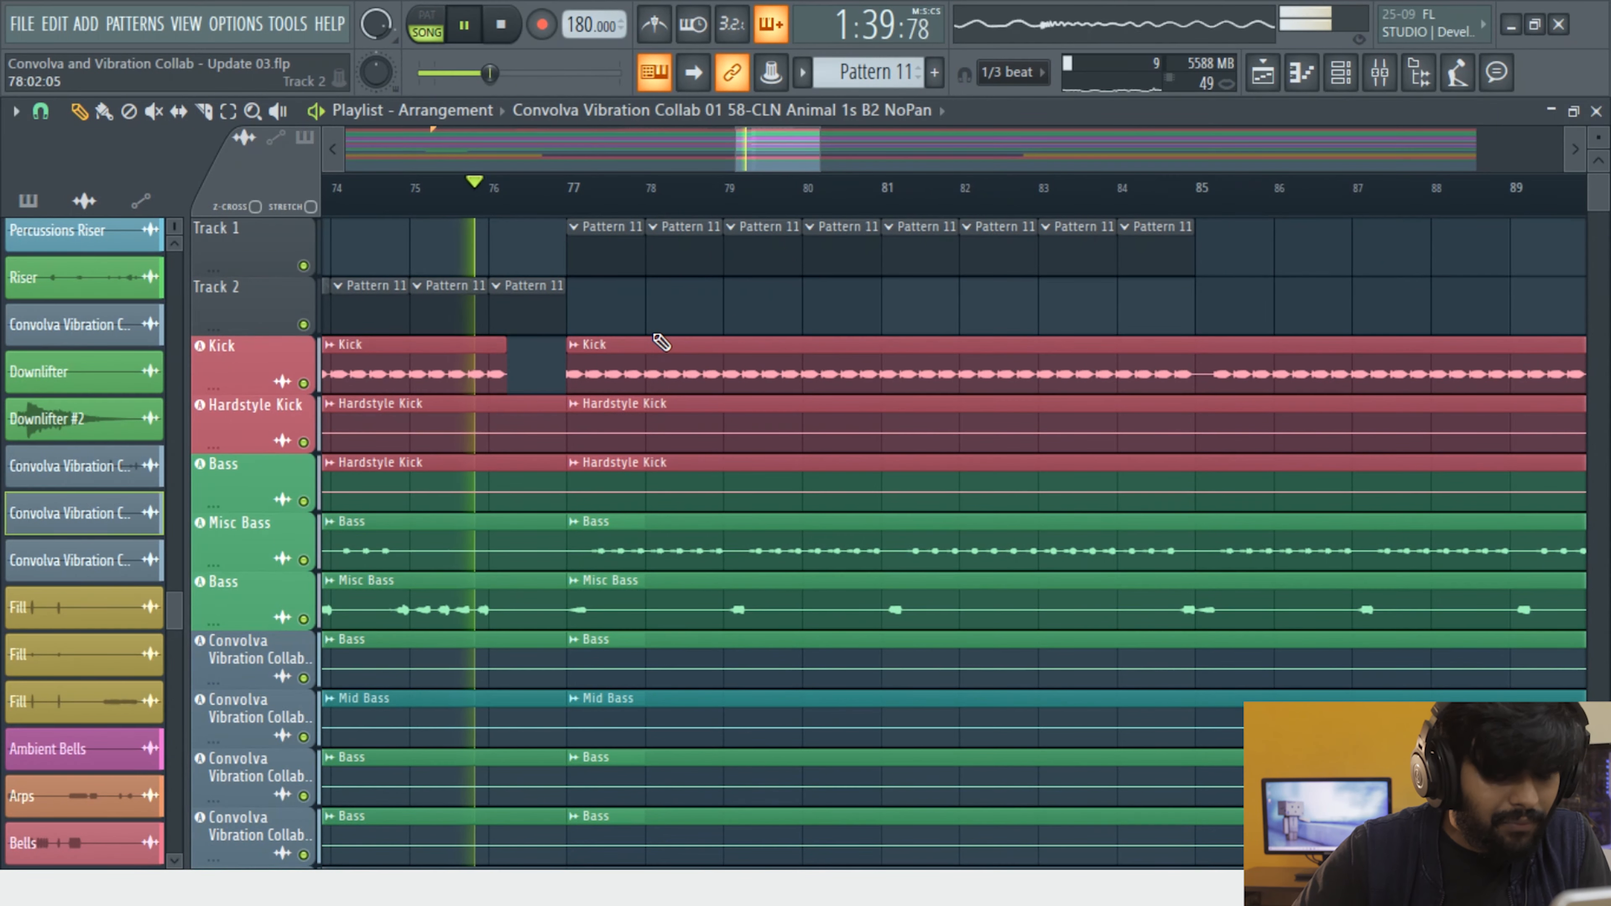
key("space")
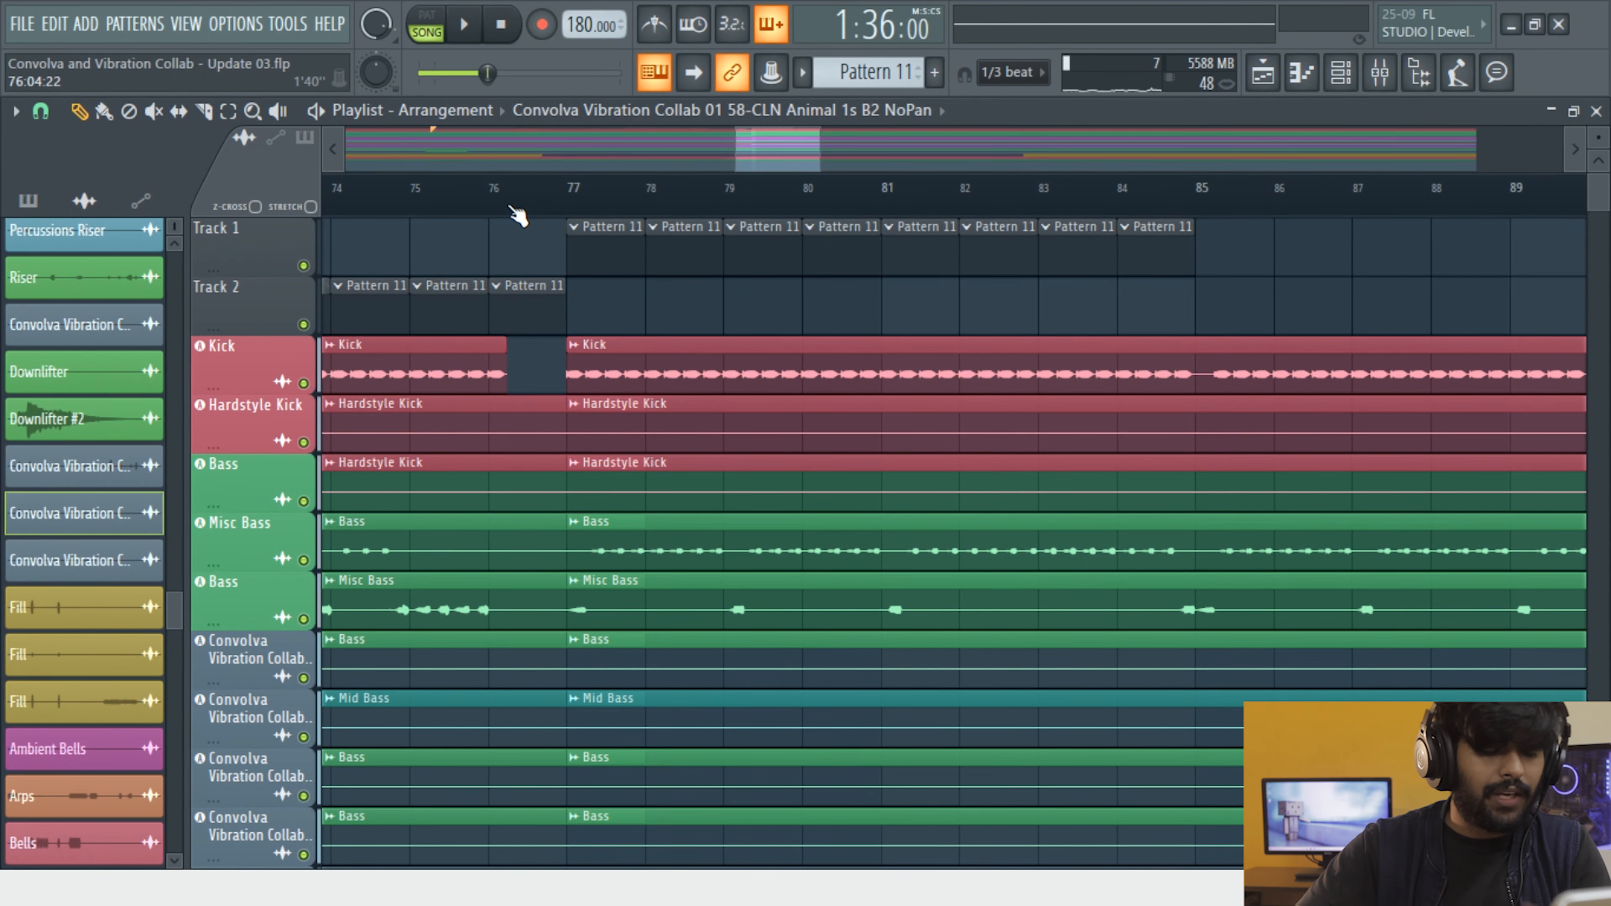
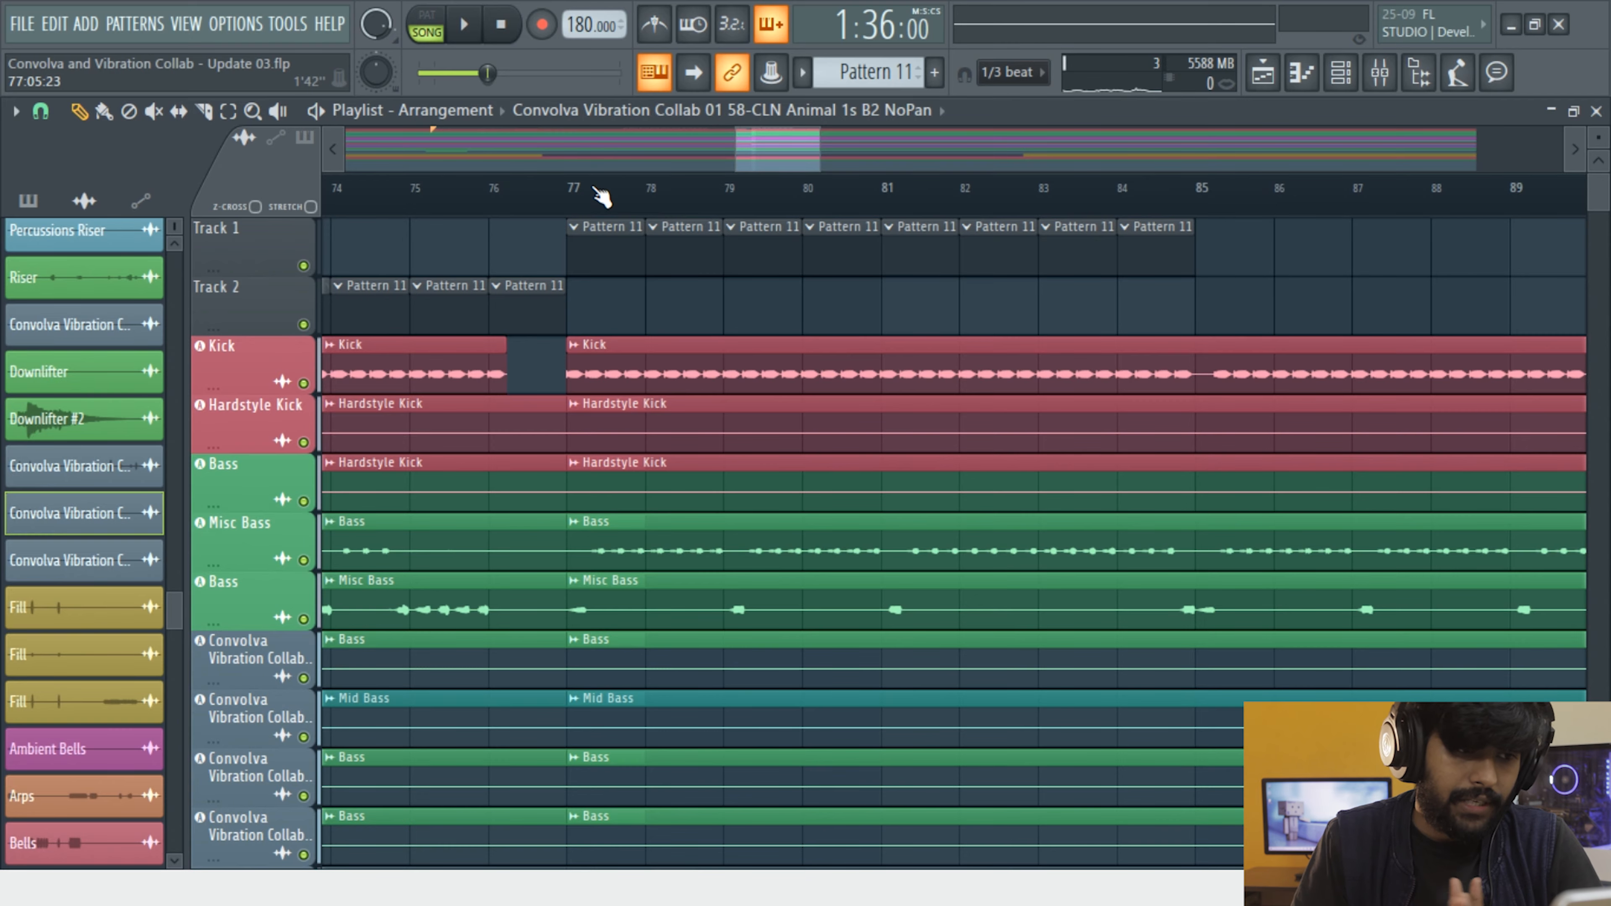
Listen to the transition again from bar 67 past bar 77, following the Kick, bass and Pattern 11 clips, and stop playback
scroll(599, 197, "down", 6)
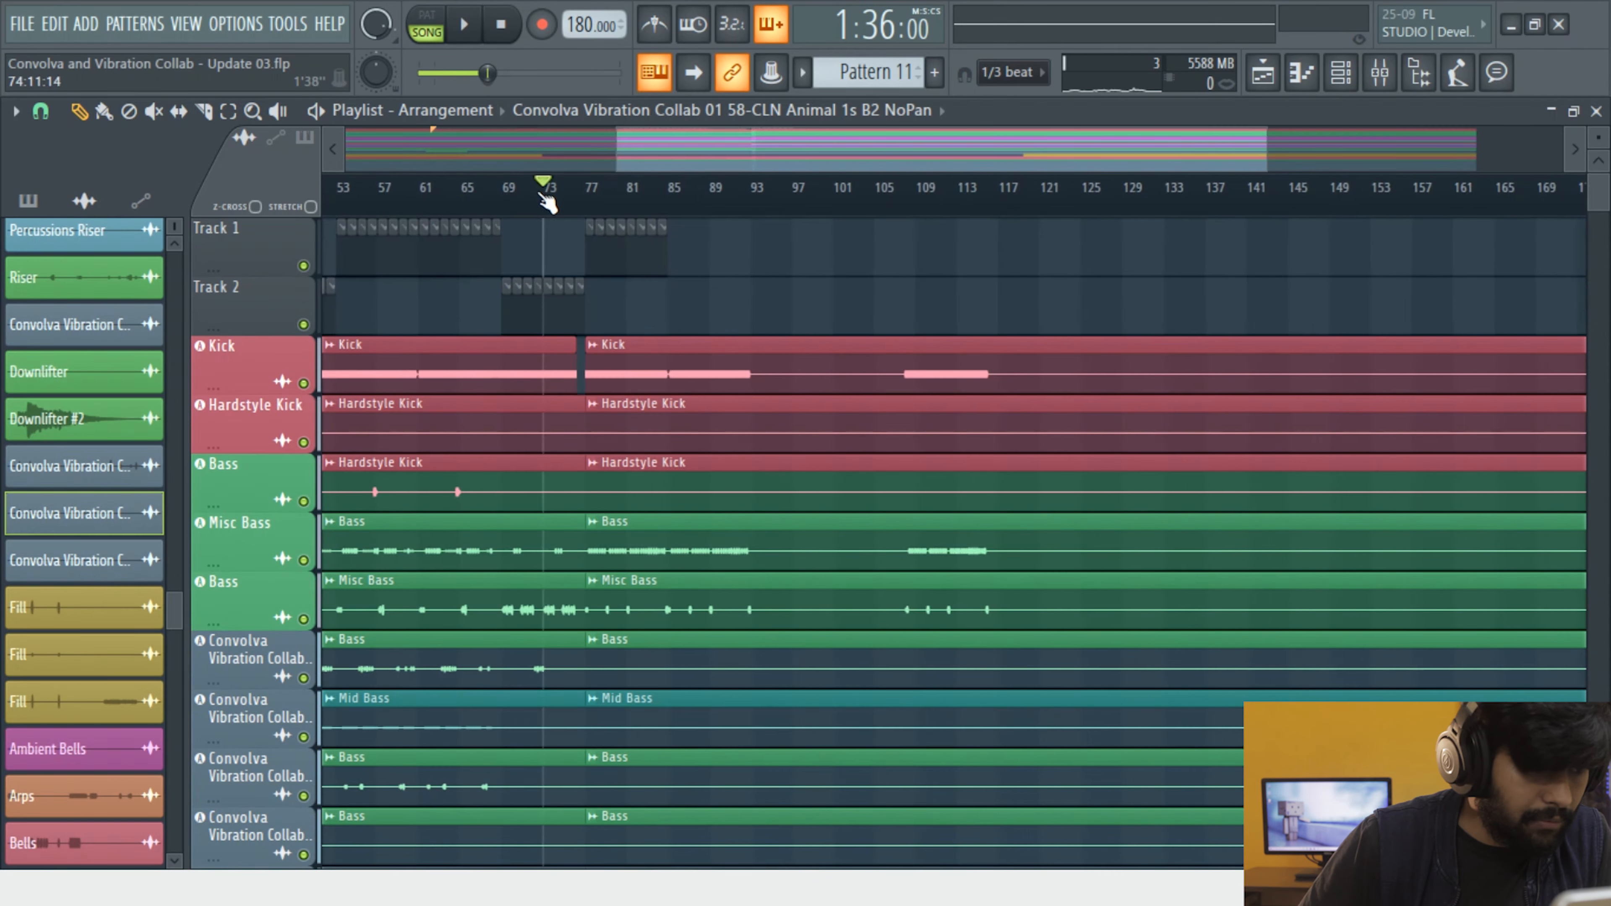
key("space")
left_click_drag(457, 236, 1040, 793)
scroll(458, 361, "down", 1)
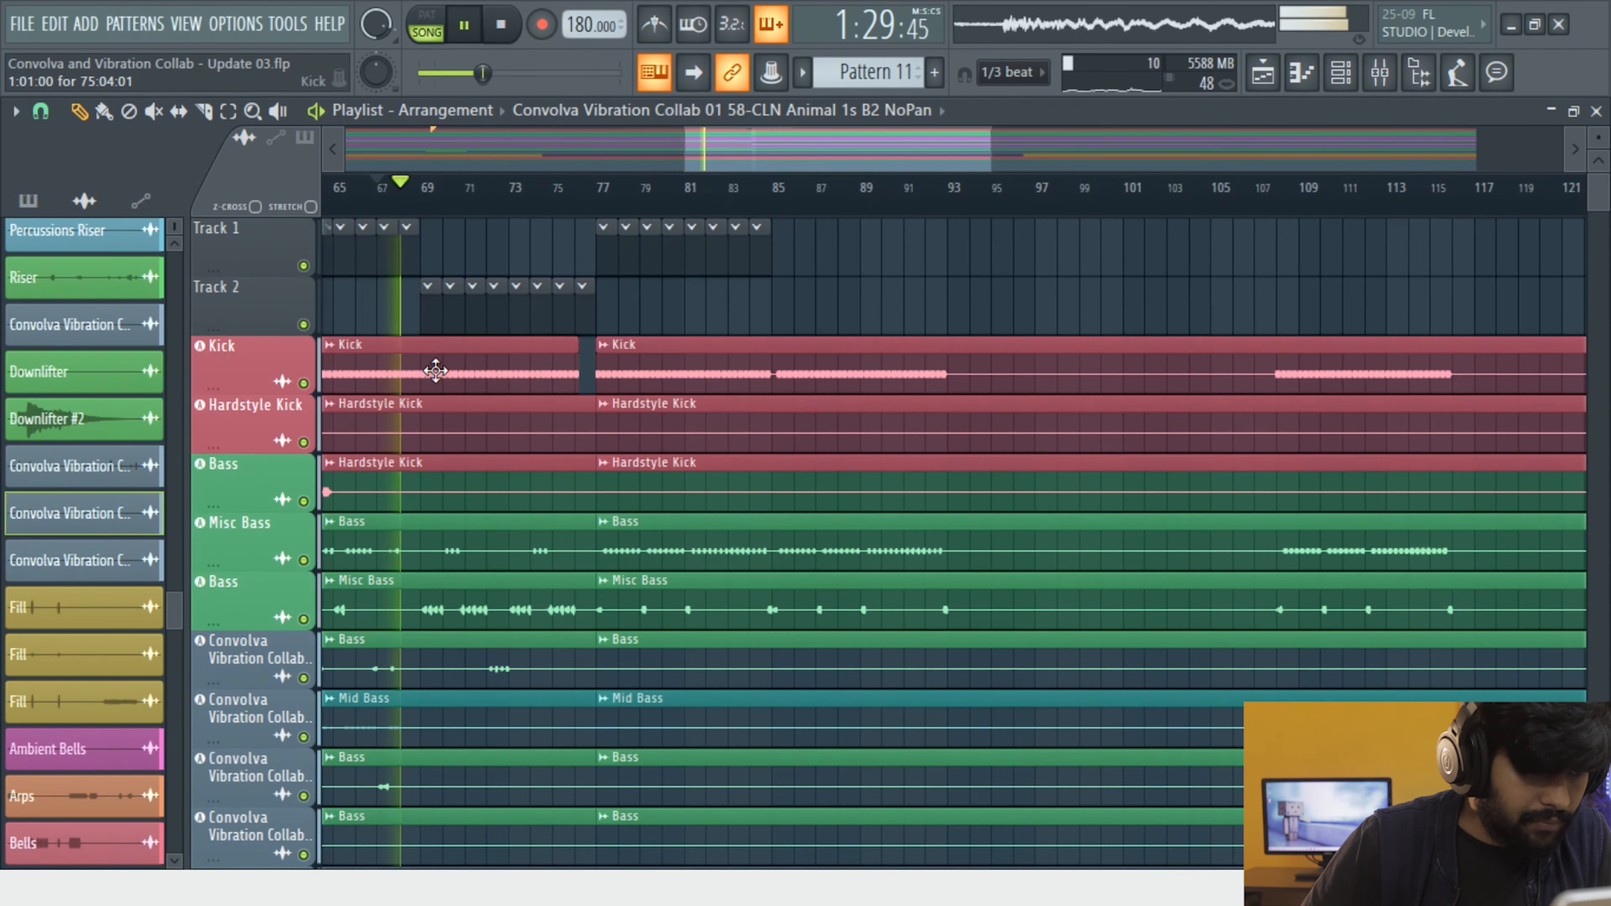
scroll(437, 366, "up", 2)
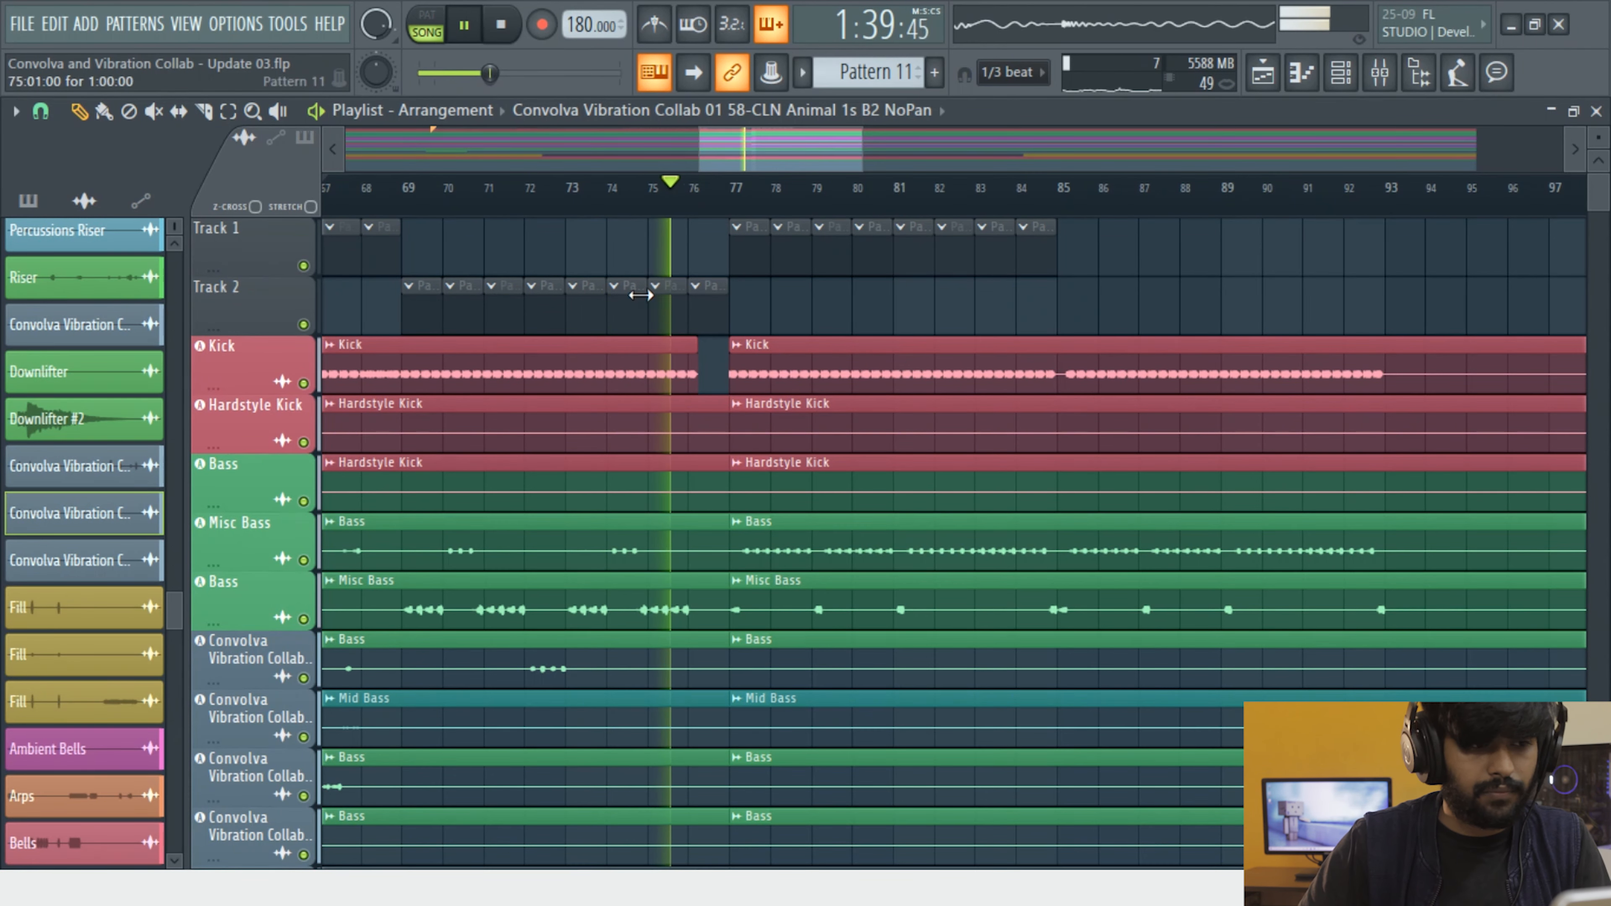
left_click(104, 111)
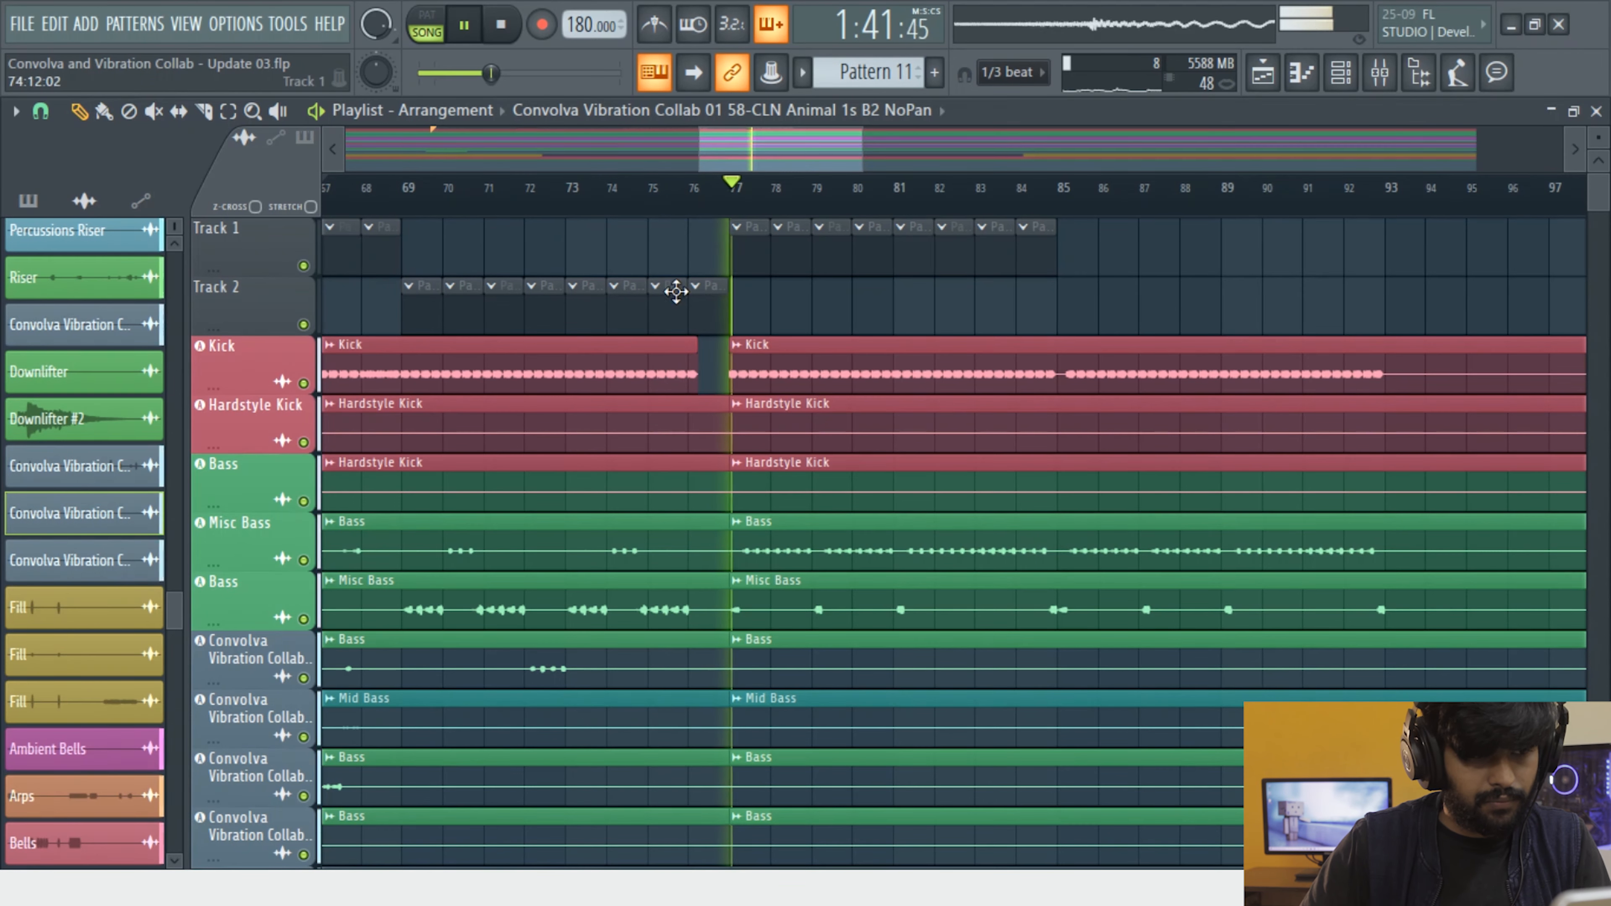
scroll(639, 209, "down", 5)
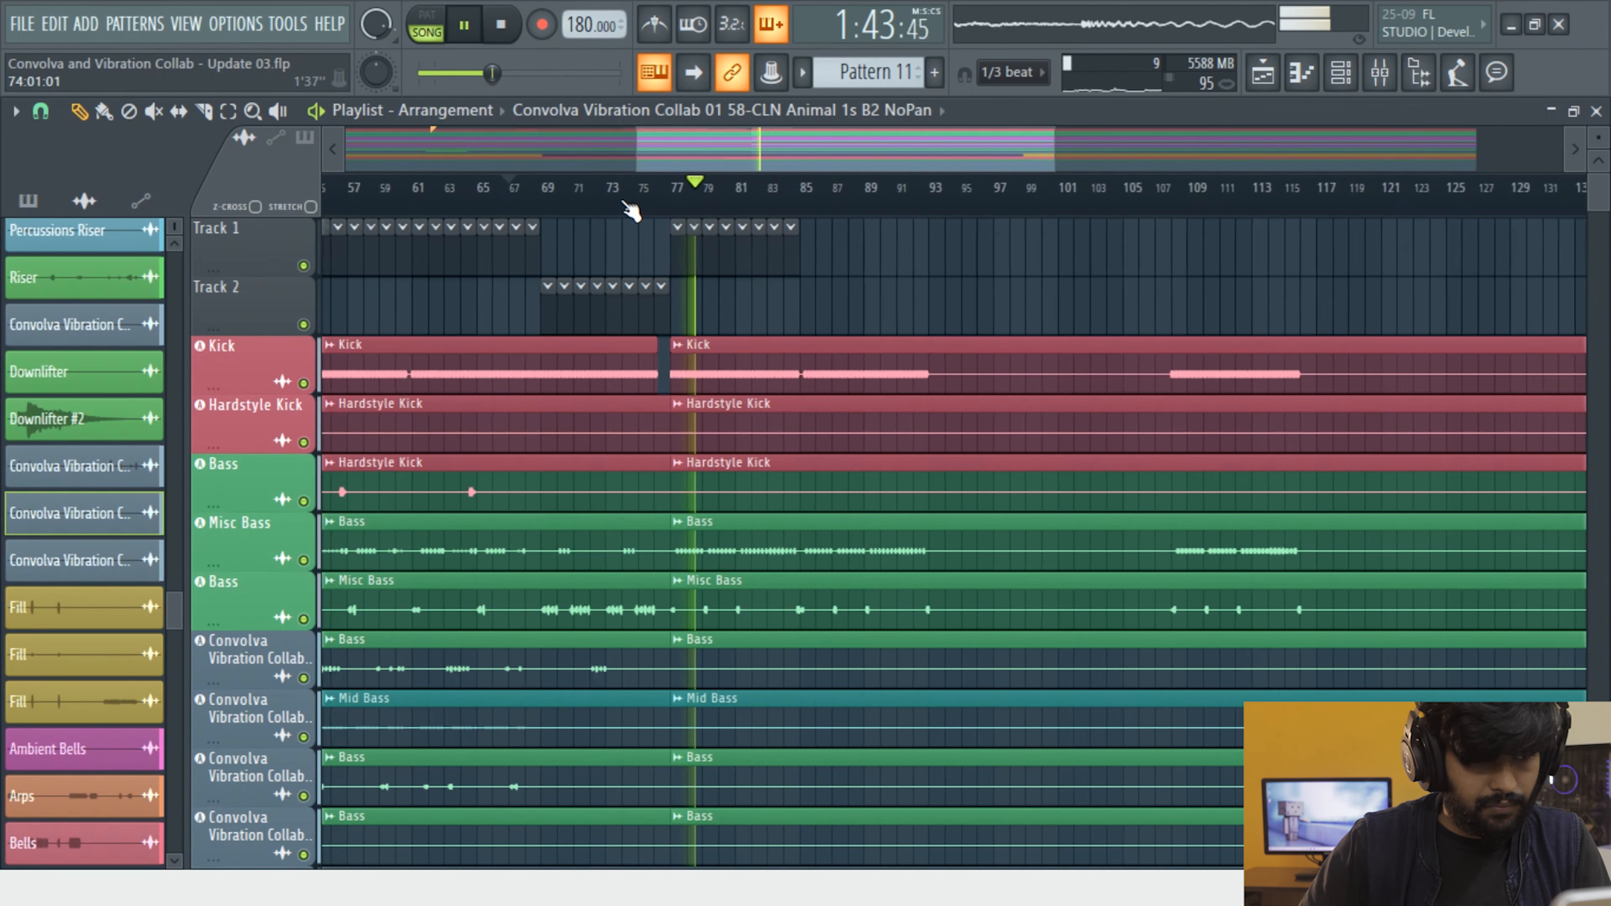
key("space")
Look over the tracks after bar 77 and audition the section from bar 93 to about bar 104
scroll(640, 219, "up", 5)
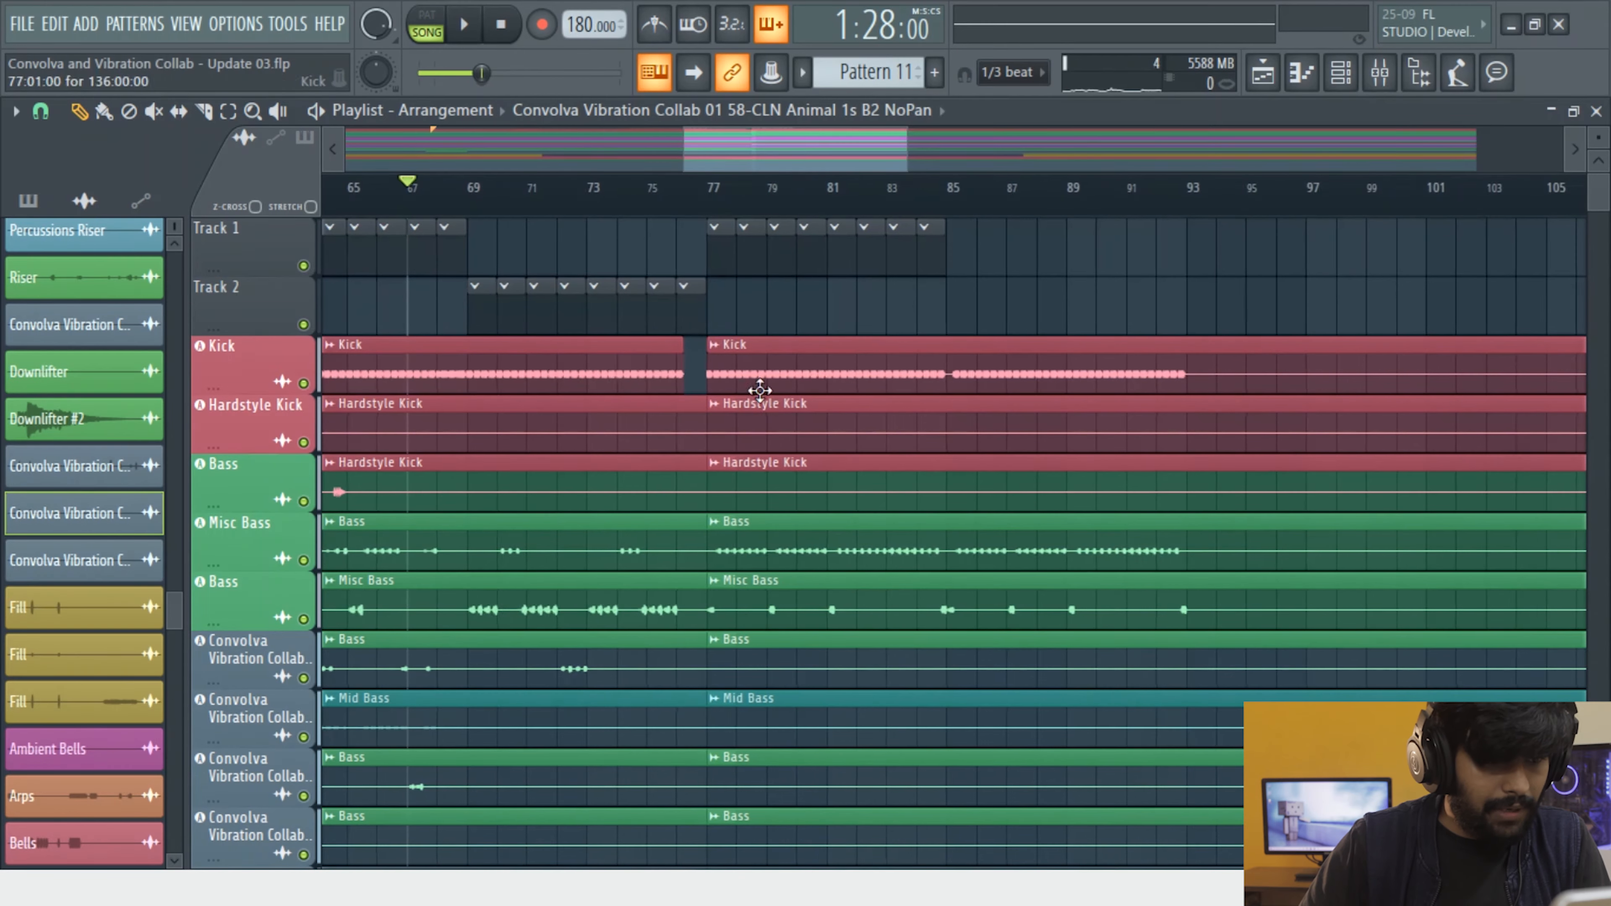
scroll(765, 479, "down", 3)
scroll(1039, 601, "down", 3)
scroll(1053, 500, "up", 4)
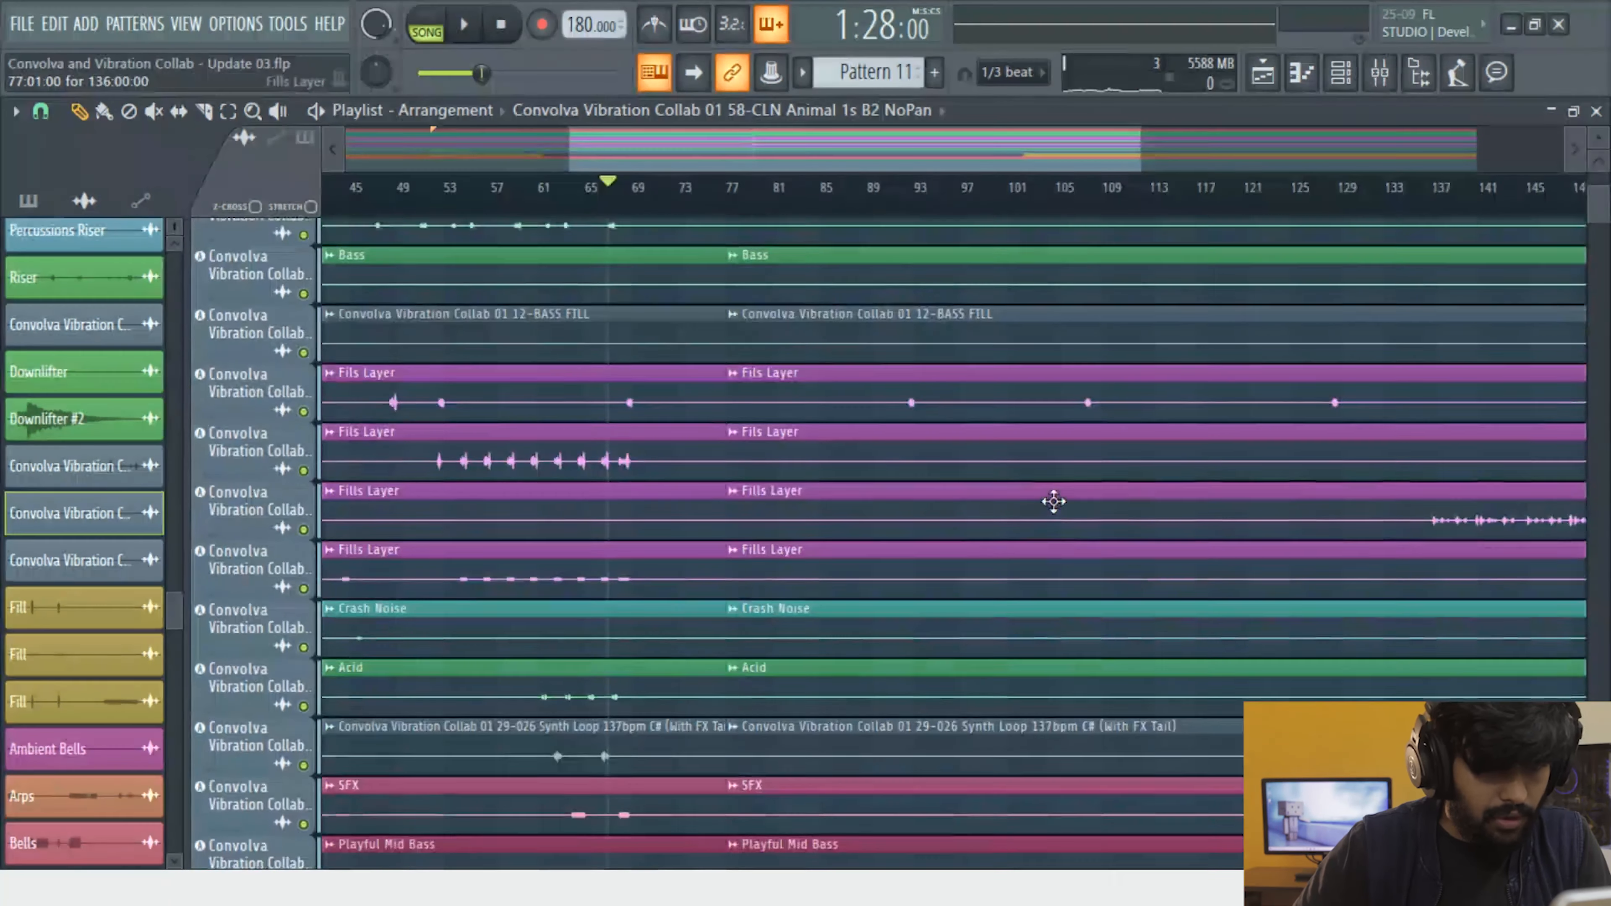
scroll(918, 289, "up", 6)
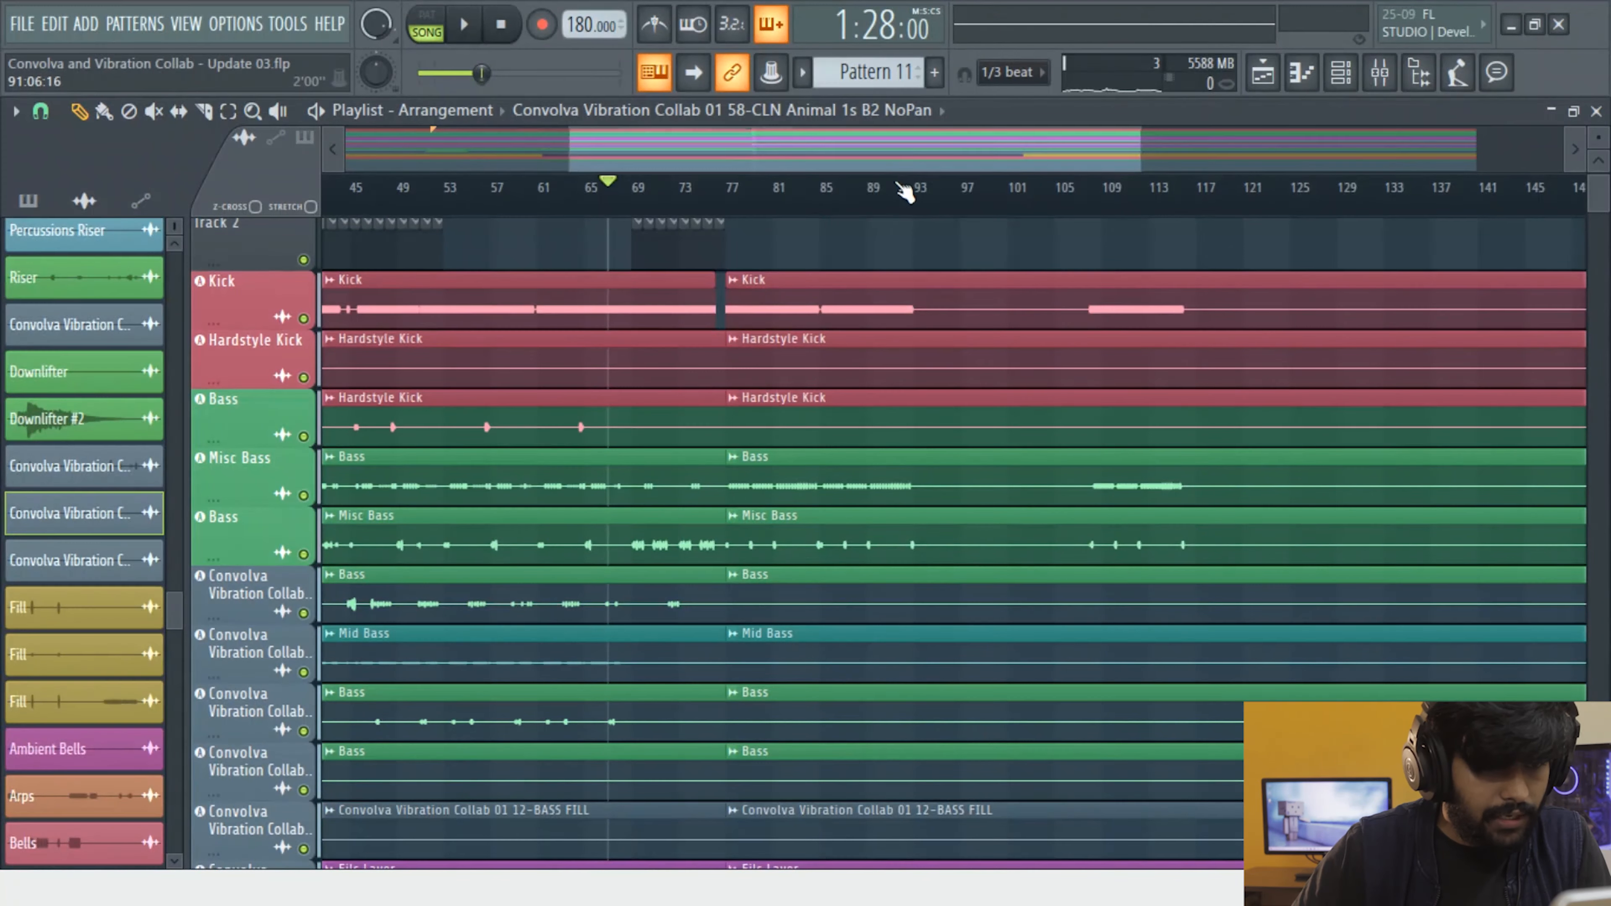
left_click_drag(690, 332, 1398, 876)
scroll(1028, 418, "down", 3)
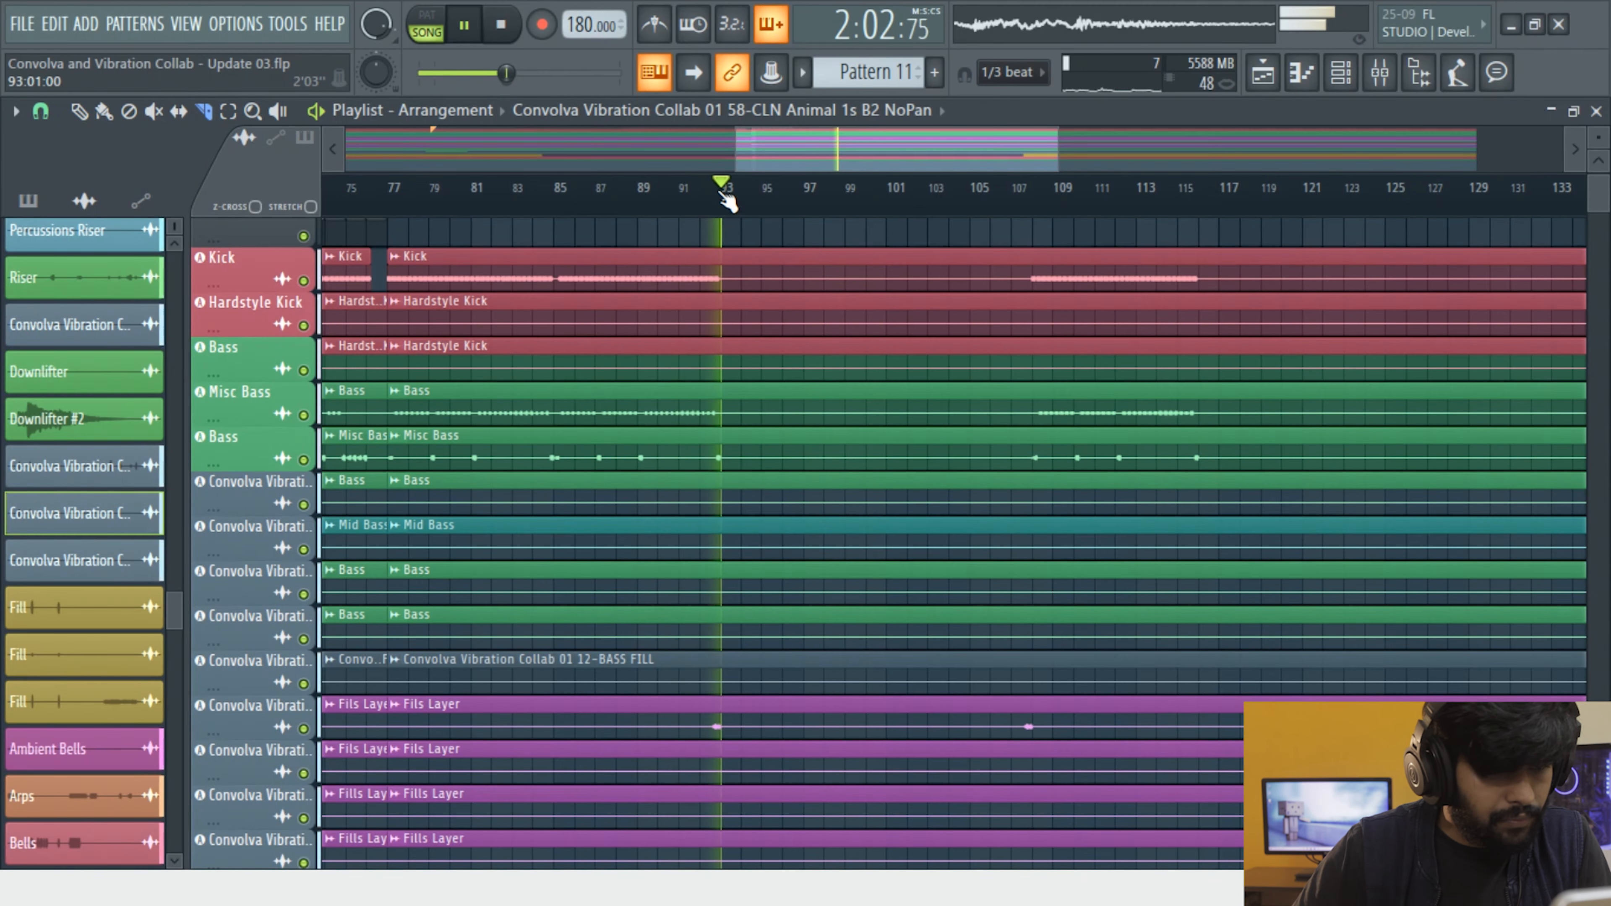
left_click_drag(824, 193, 967, 197)
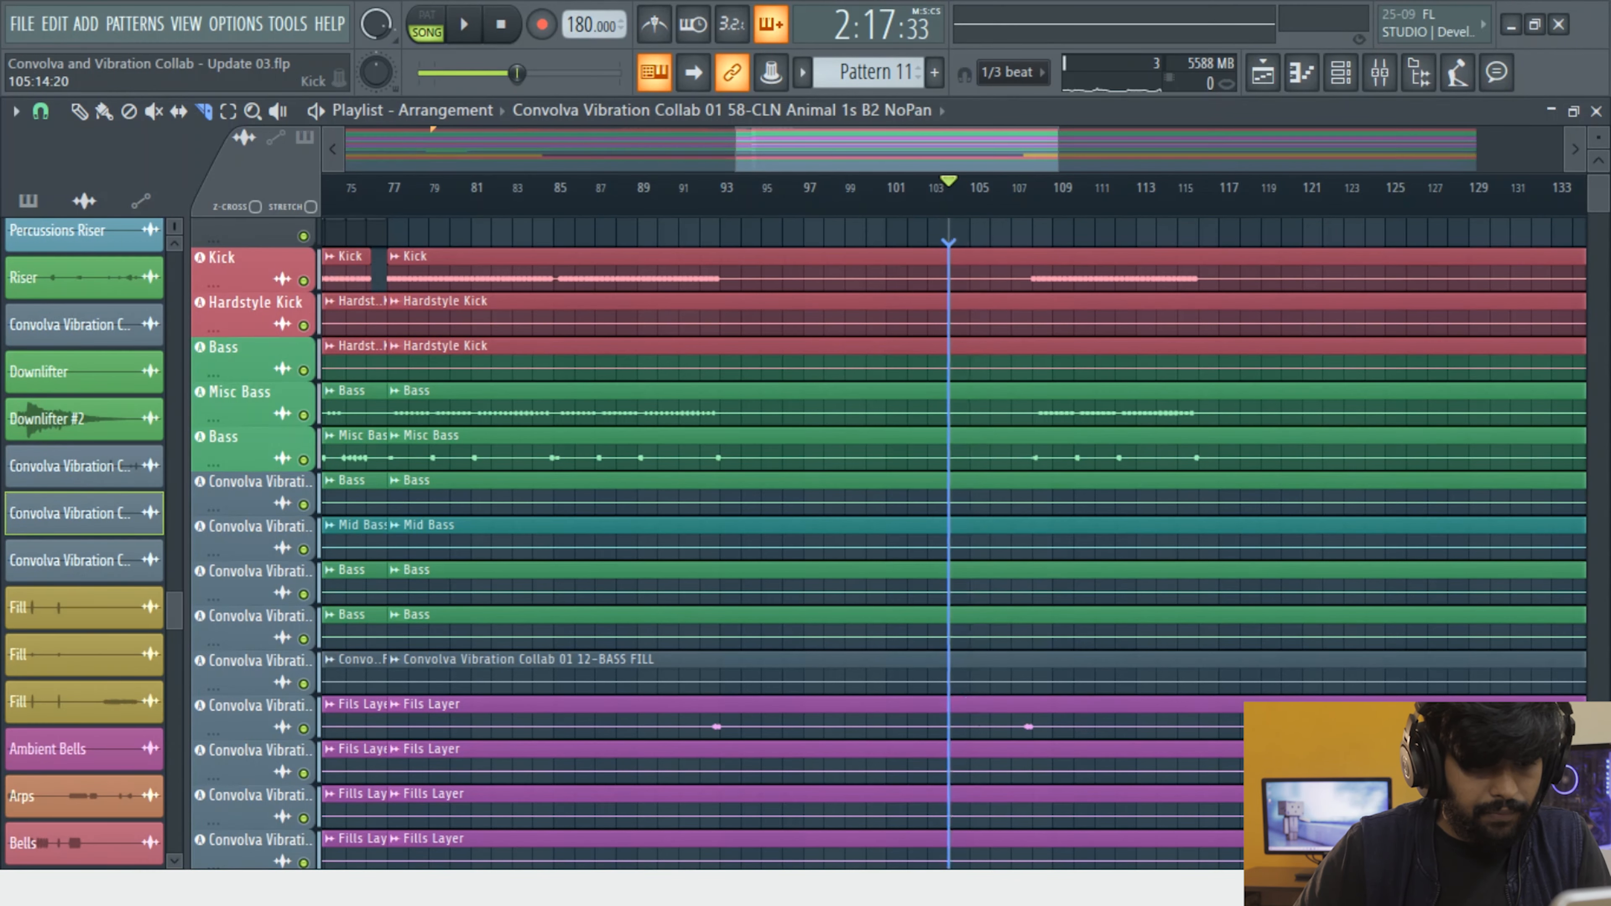
Slice the audio clips on all tracks at bar 106, from Kick down to TOMS
scroll(989, 546, "down", 12)
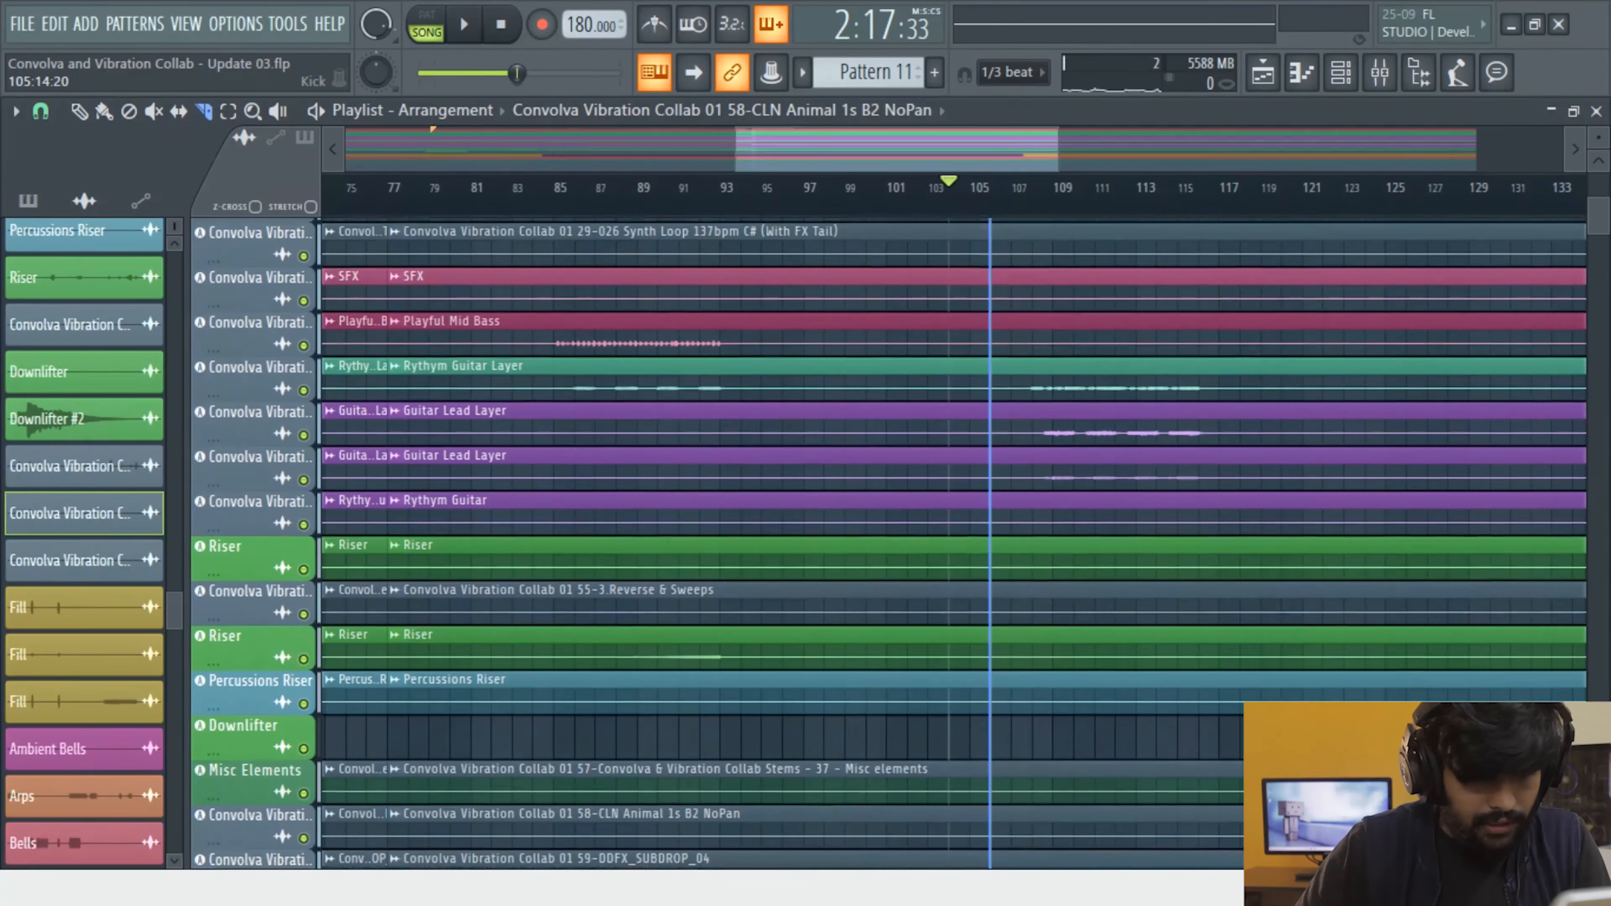
scroll(989, 545, "down", 12)
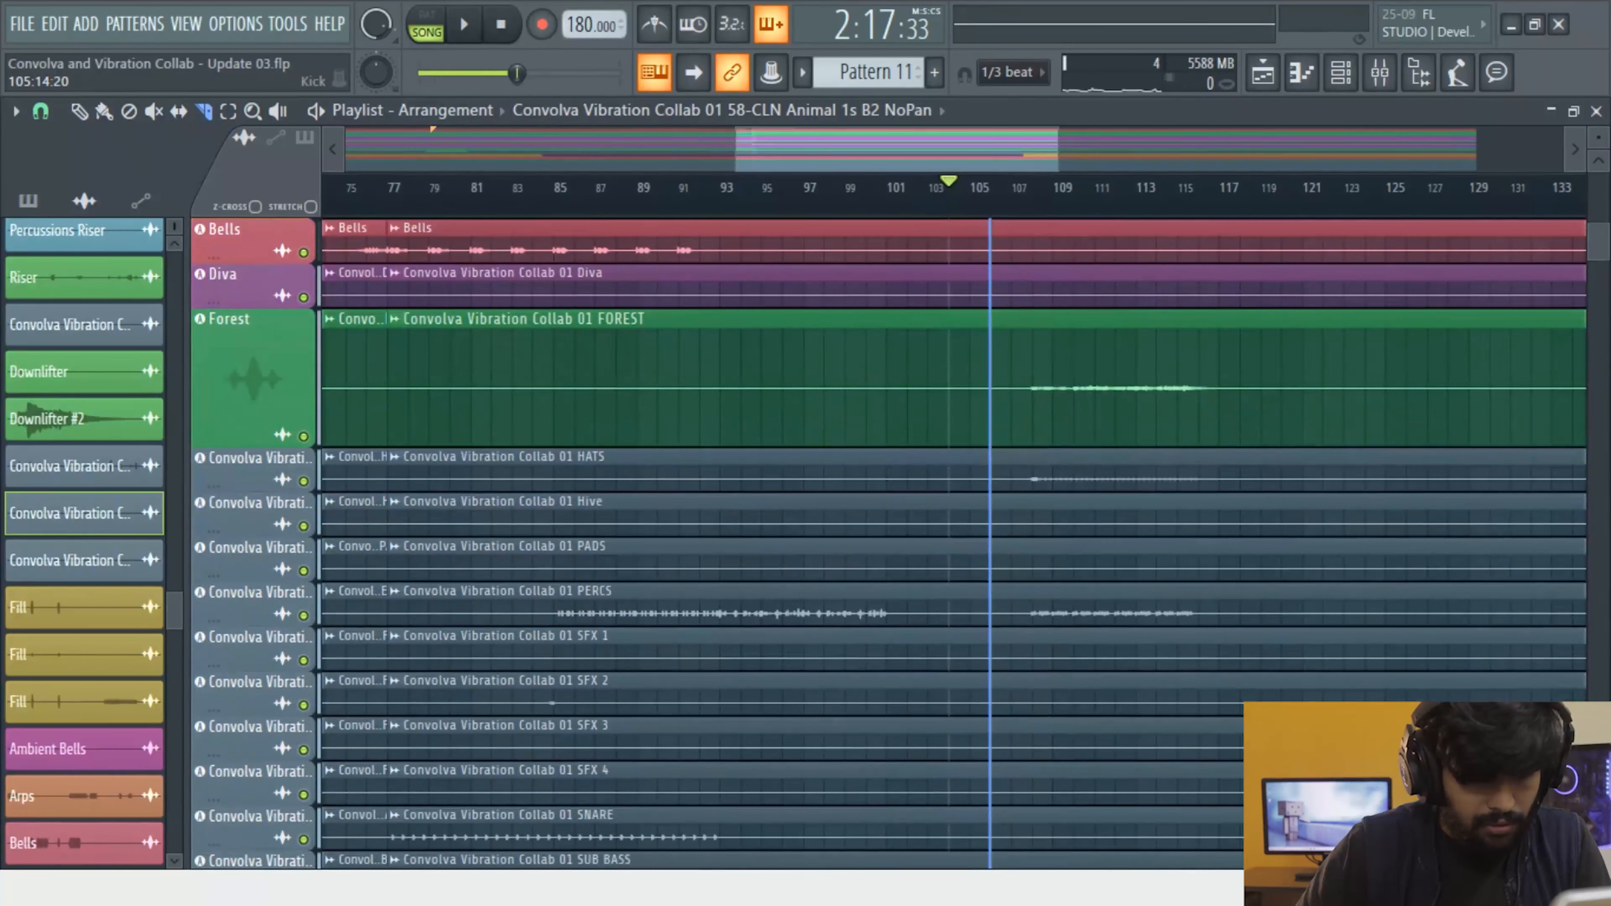
scroll(1068, 711, "down", 12)
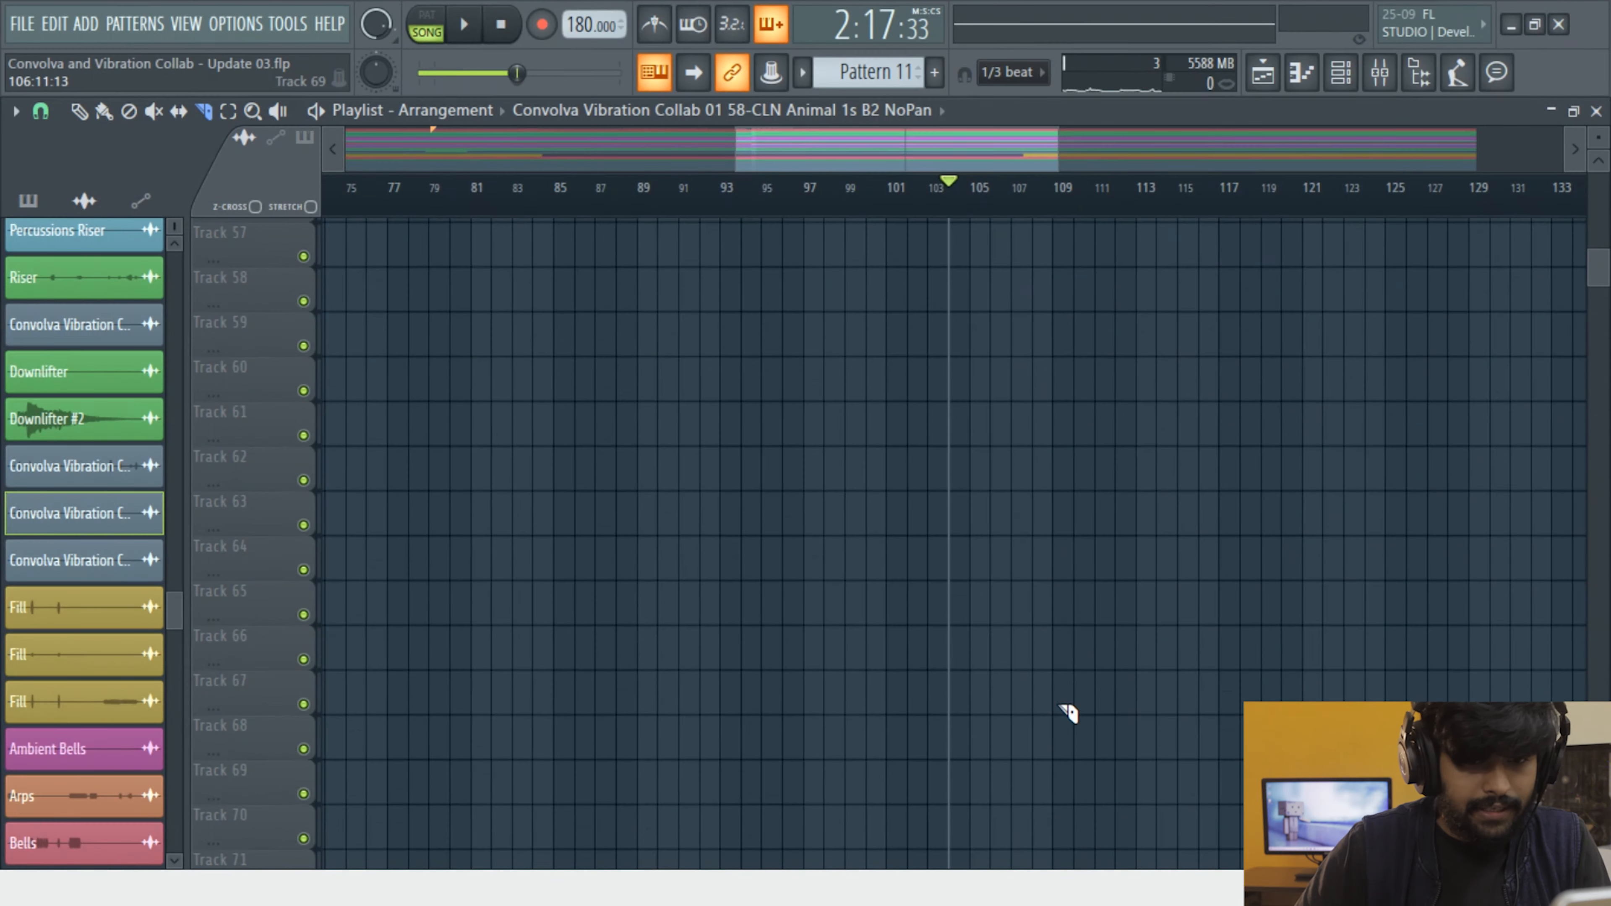
left_click_drag(1598, 274, 1586, 152)
scroll(888, 488, "down", 3)
scroll(894, 487, "down", 3)
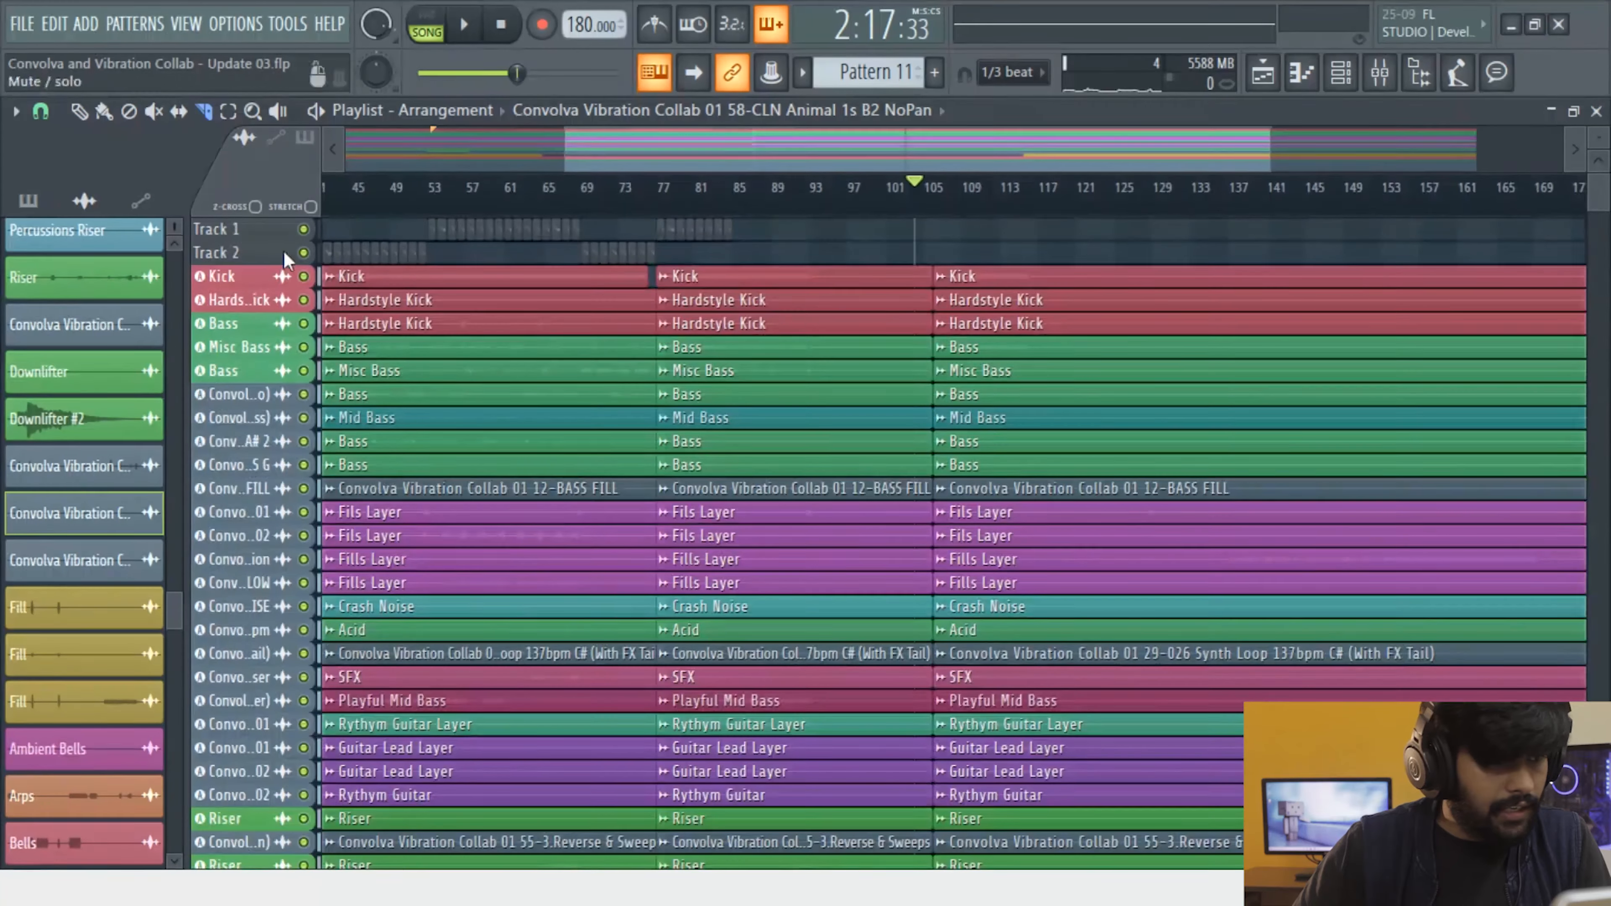
scroll(798, 374, "down", 2)
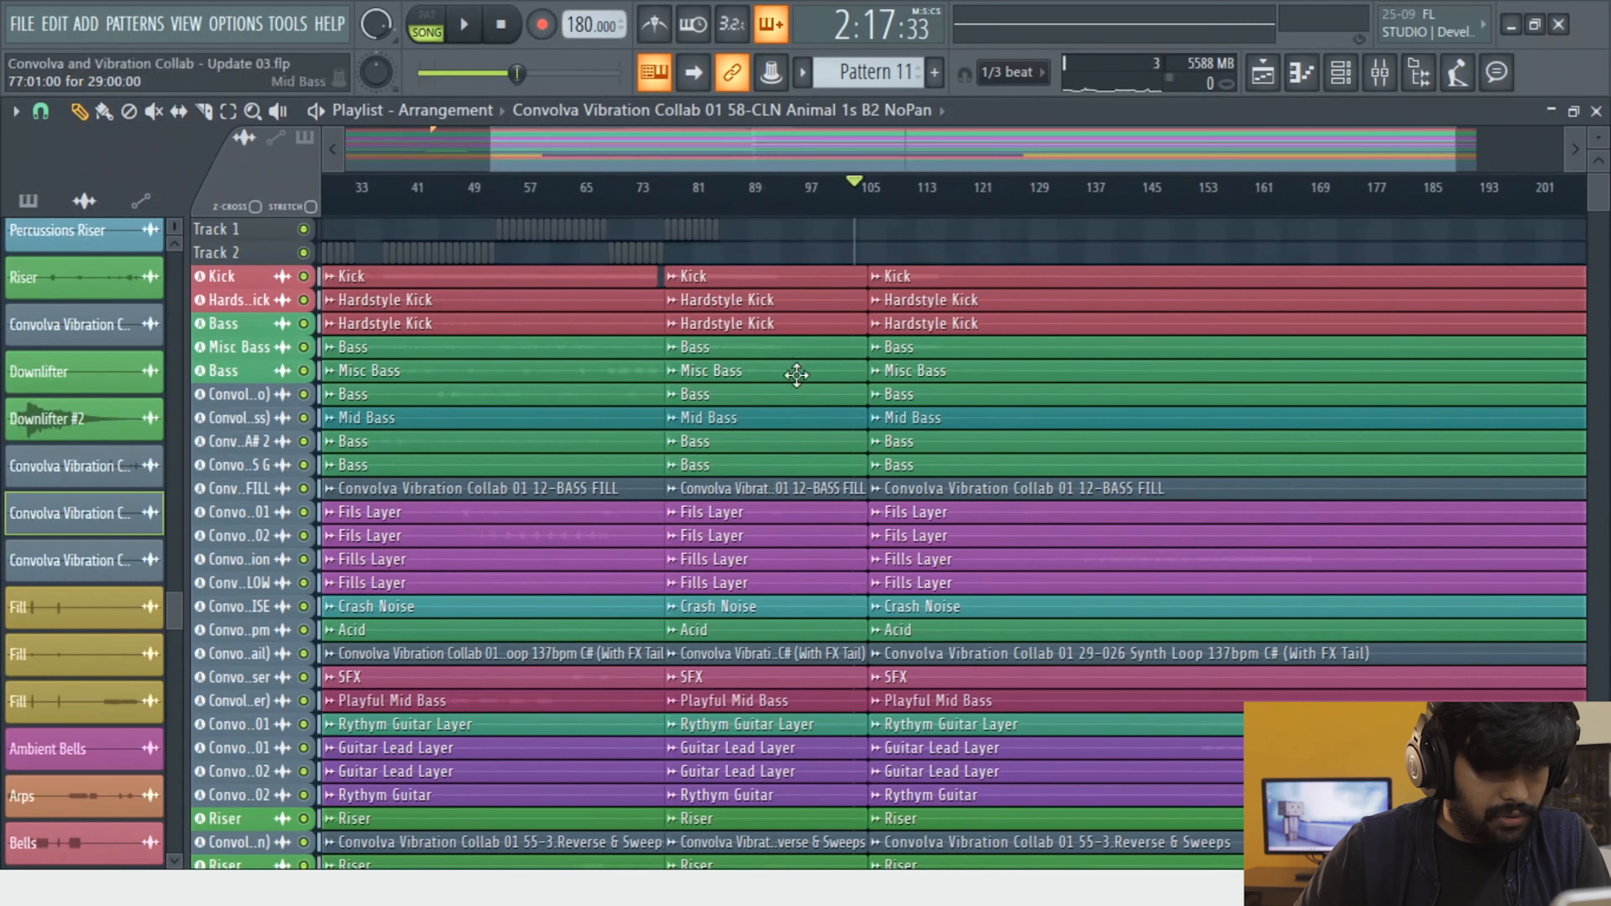
Select the clips between bars 77 and 106 on all tracks and move them past the arrangement's end to bar 285
scroll(781, 355, "down", 1)
left_click_drag(766, 253, 780, 850)
scroll(816, 661, "up", 3)
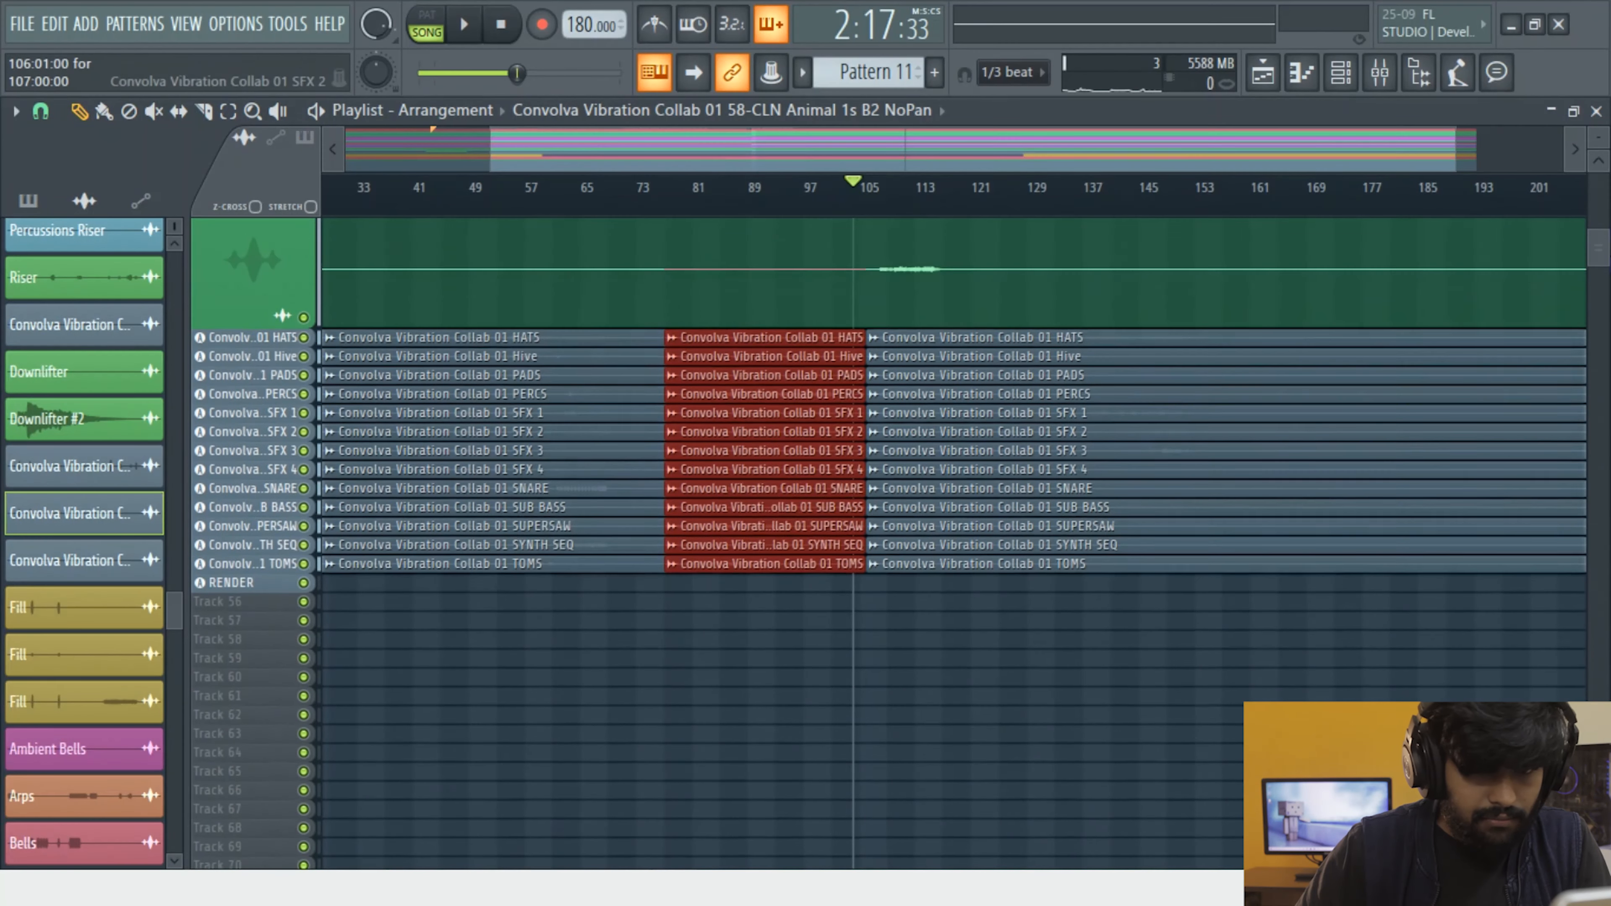
left_click_drag(1596, 244, 1595, 22)
scroll(794, 331, "down", 2, "ctrl")
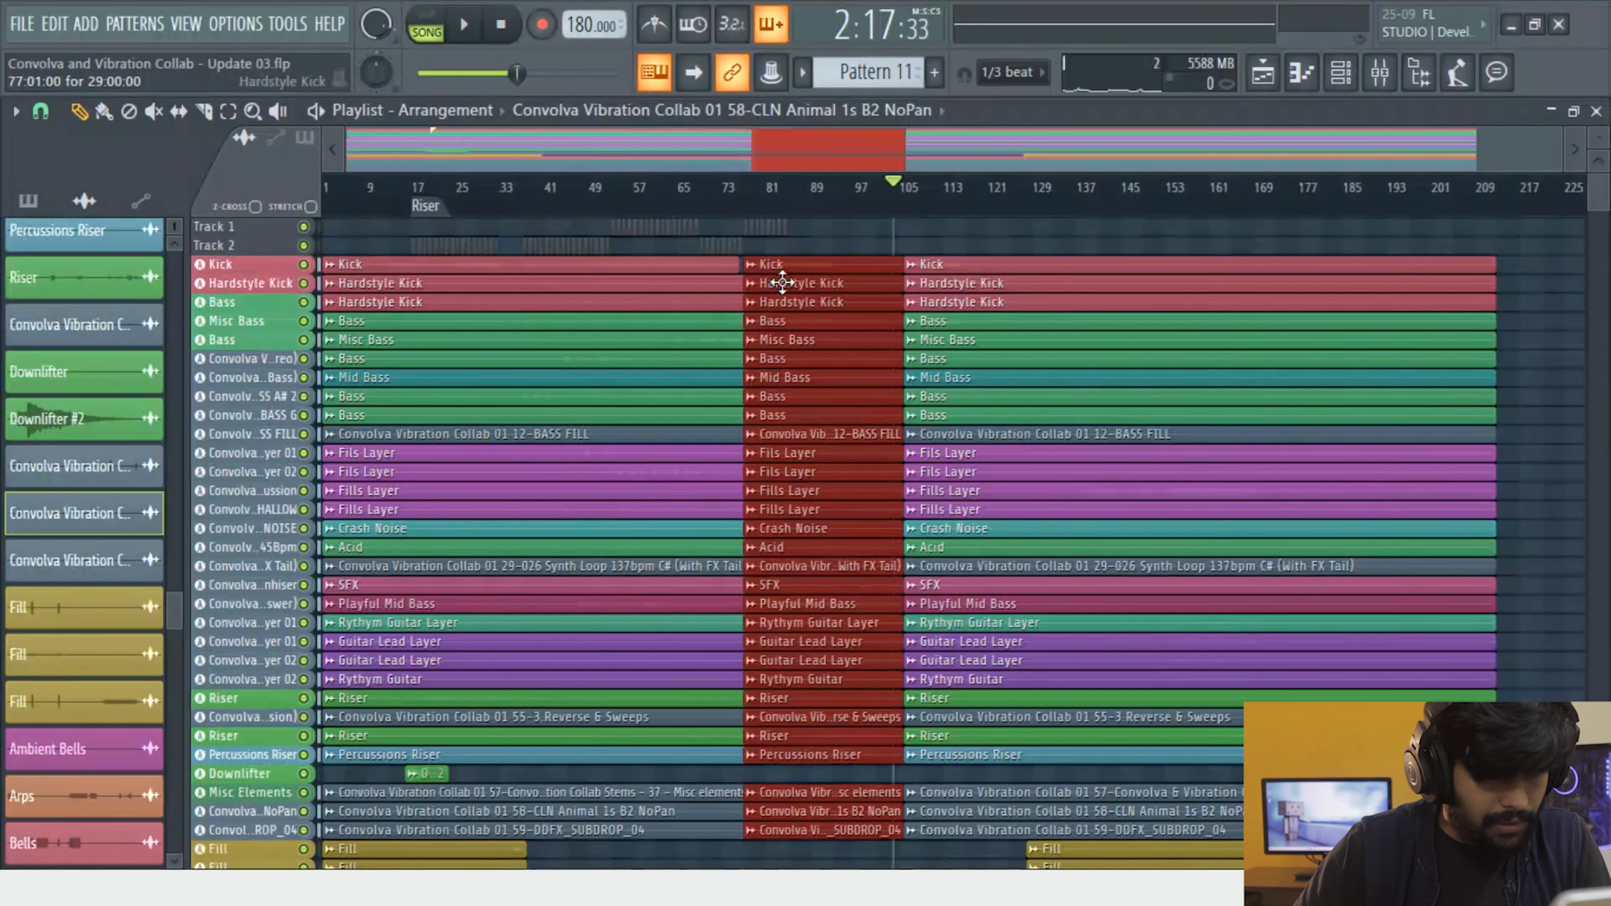
left_click_drag(808, 265, 1534, 282)
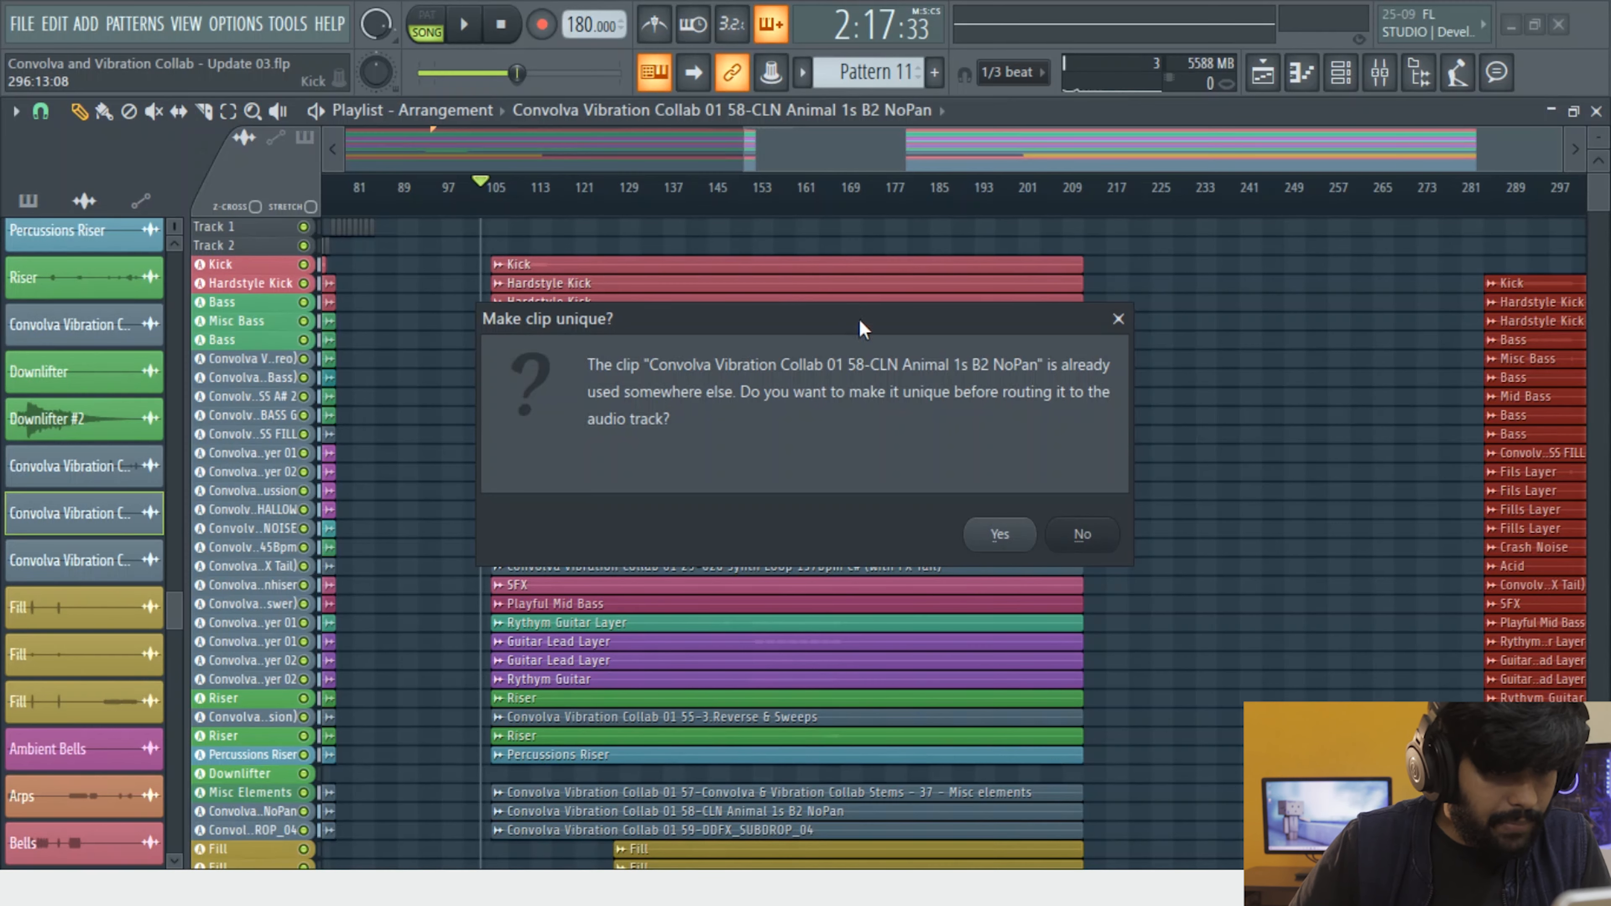
Agree to make the moved clips unique before routing them to their audio tracks, and dismiss the remaining prompts
left_click(1032, 521)
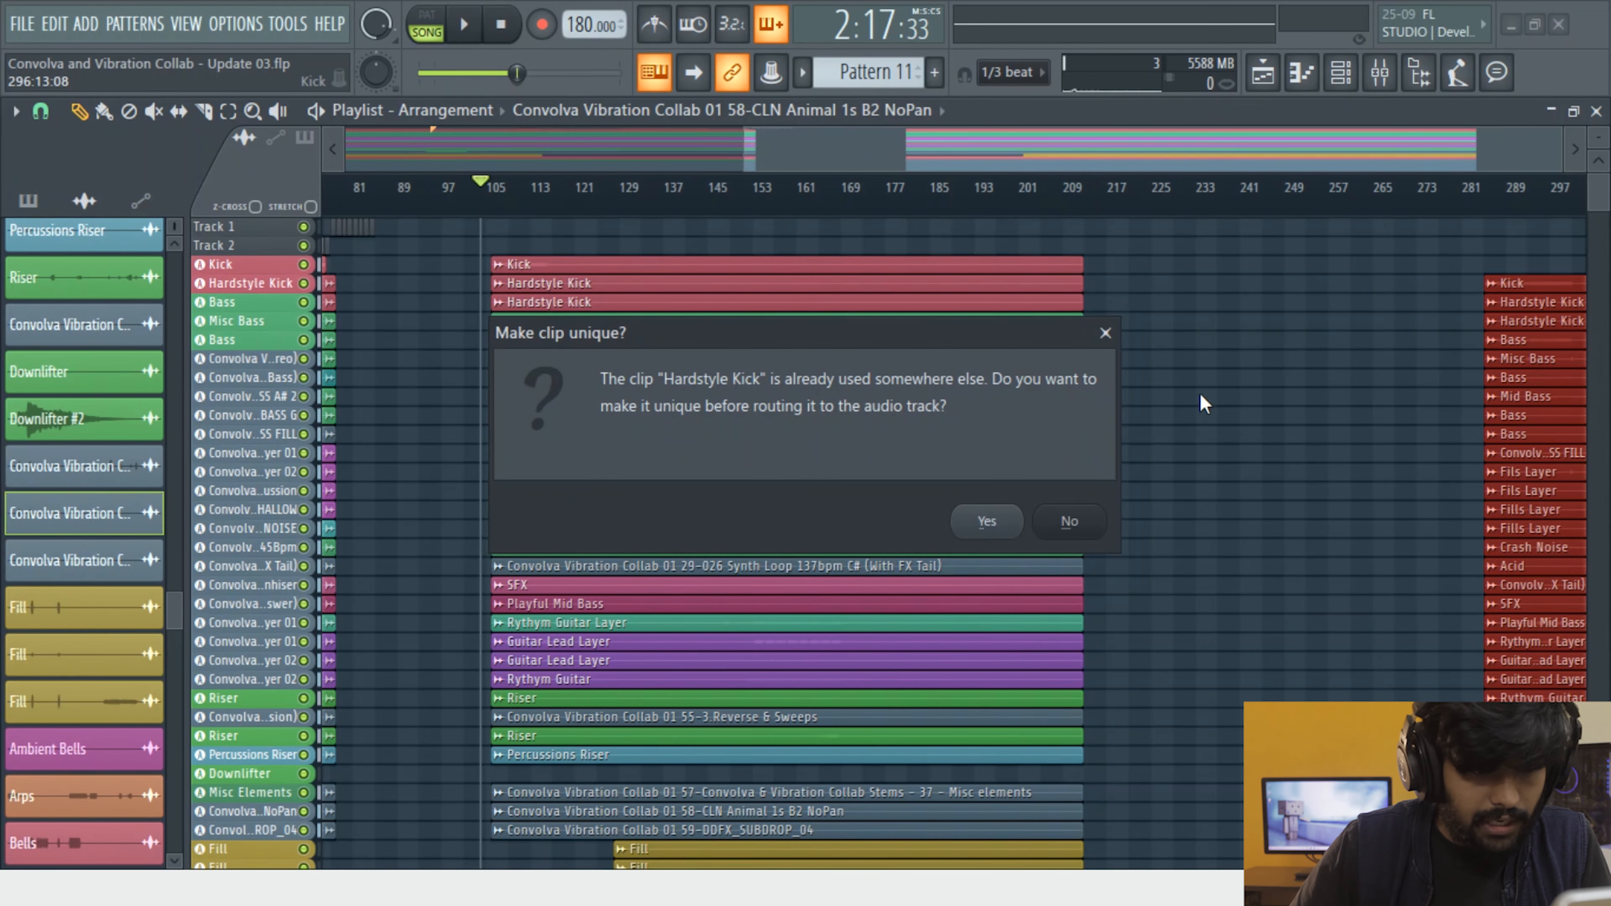
key("Return")
key("Return")
key("Return")
key("Return")
key("Return")
key("Return")
key("Return")
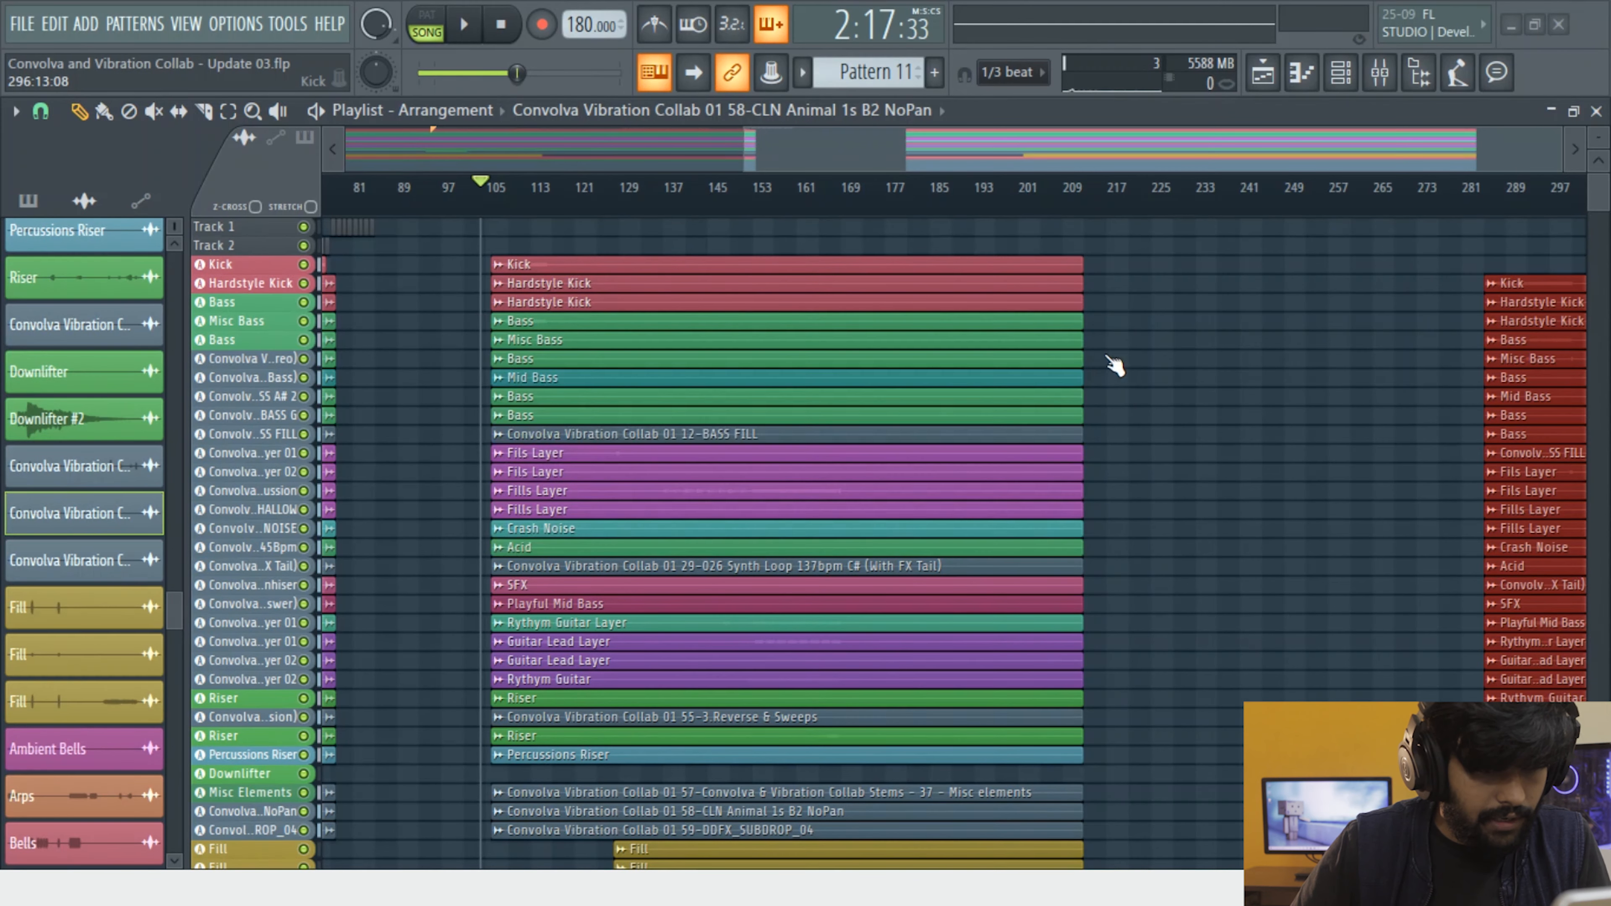
key("Return")
key("Return")
key("Return")
key("Return")
key("Return")
key("Return")
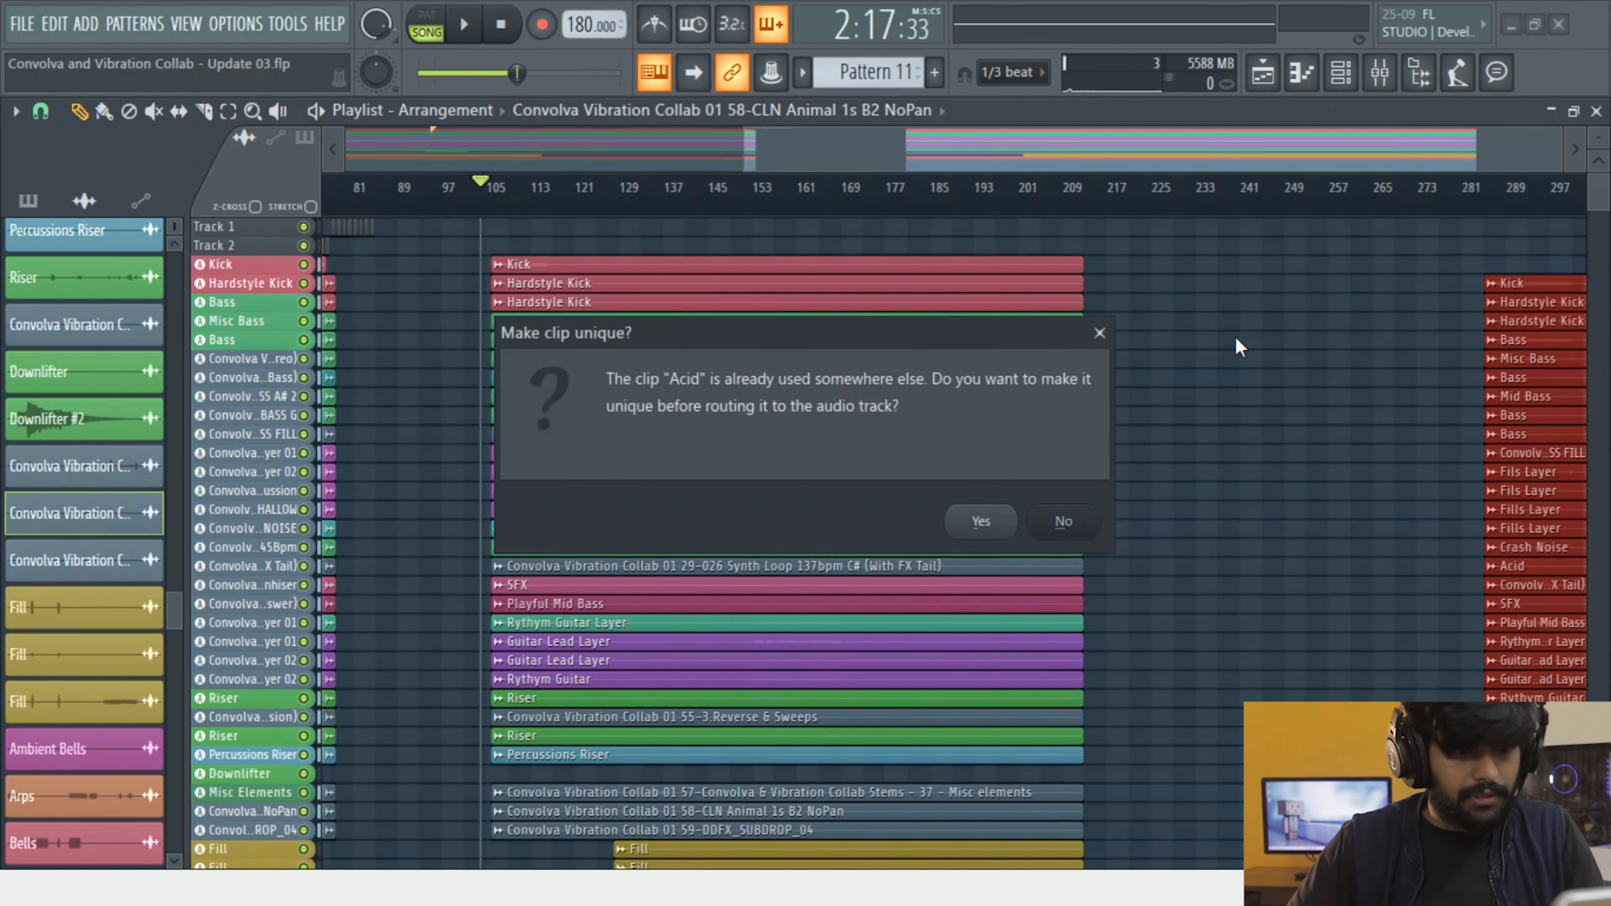
key("Return")
key("Return")
key("Return")
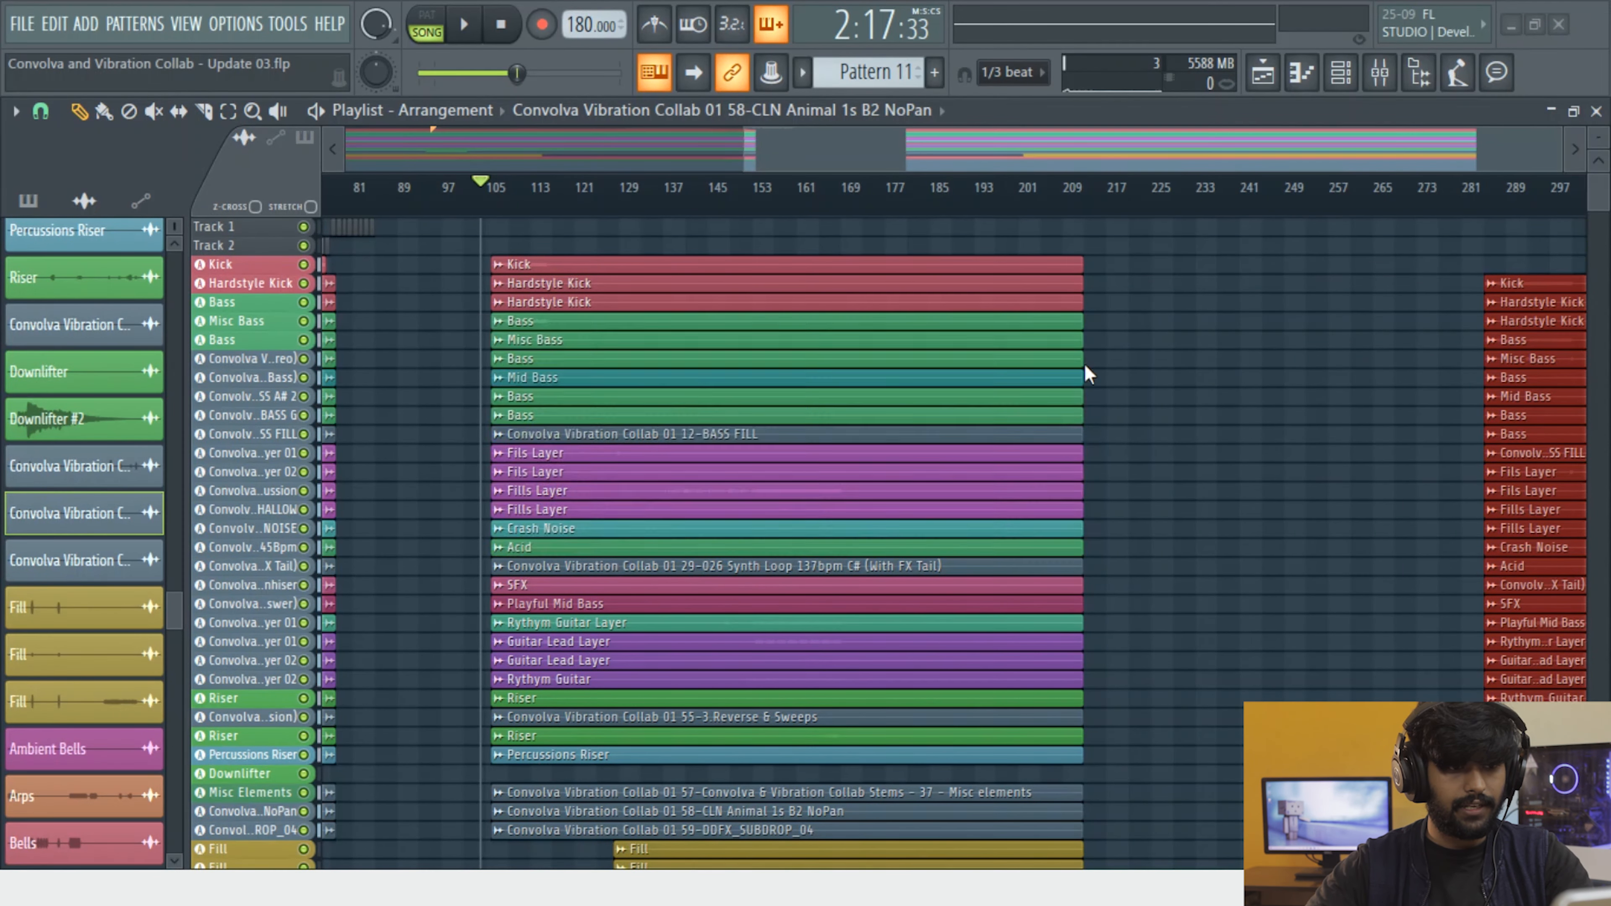
key("Return")
key("Return")
key("Return")
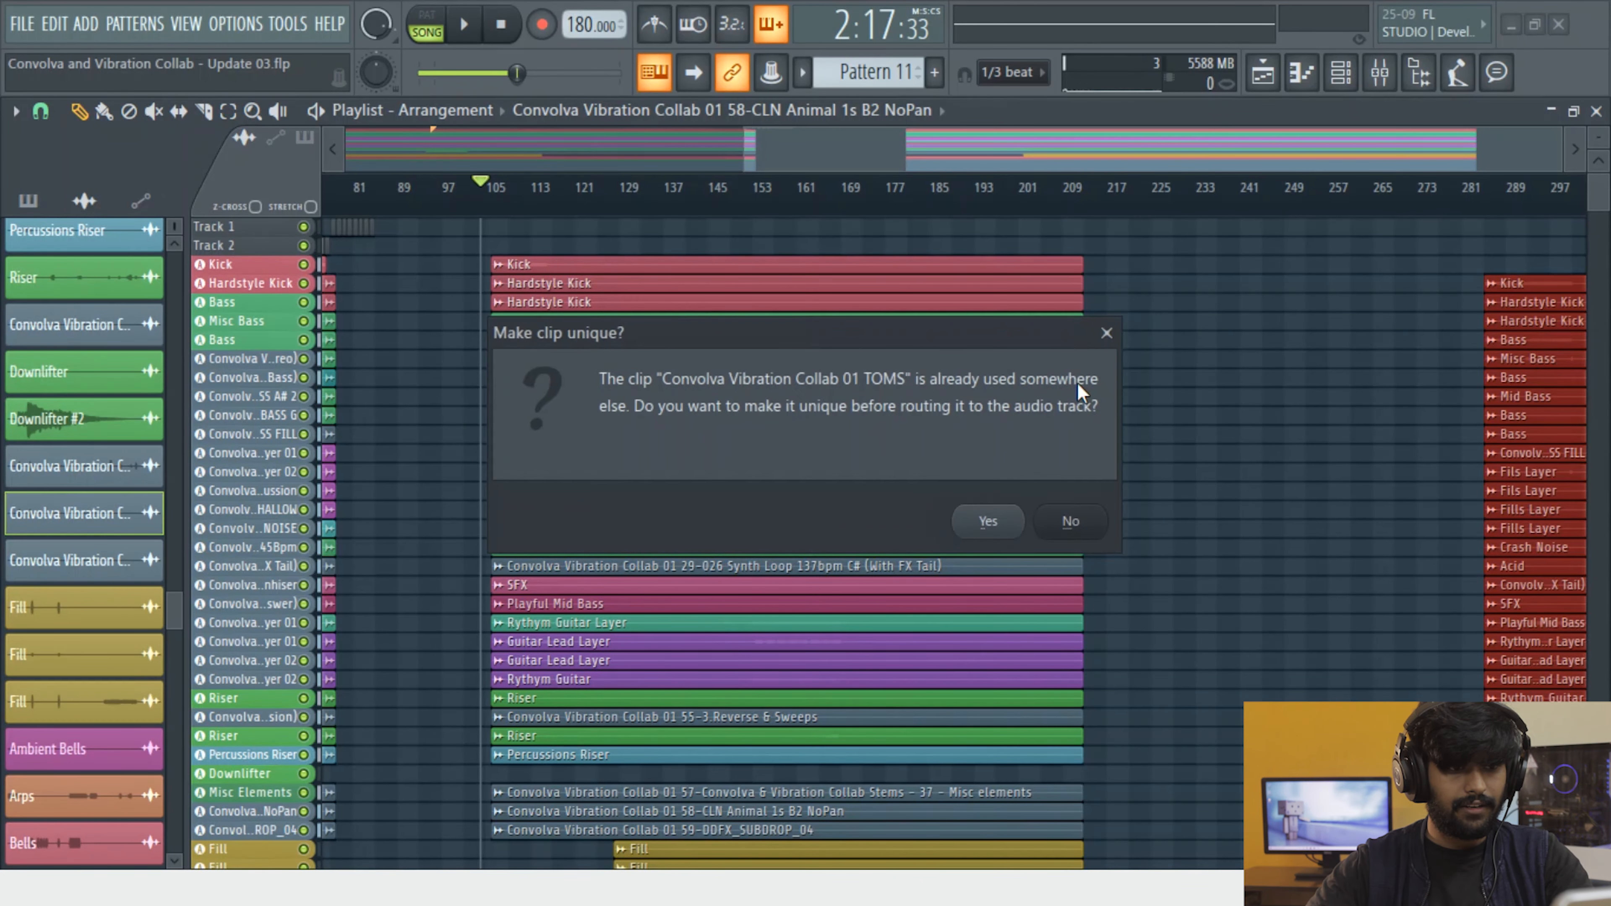
key("Return")
key("Return")
key("Return")
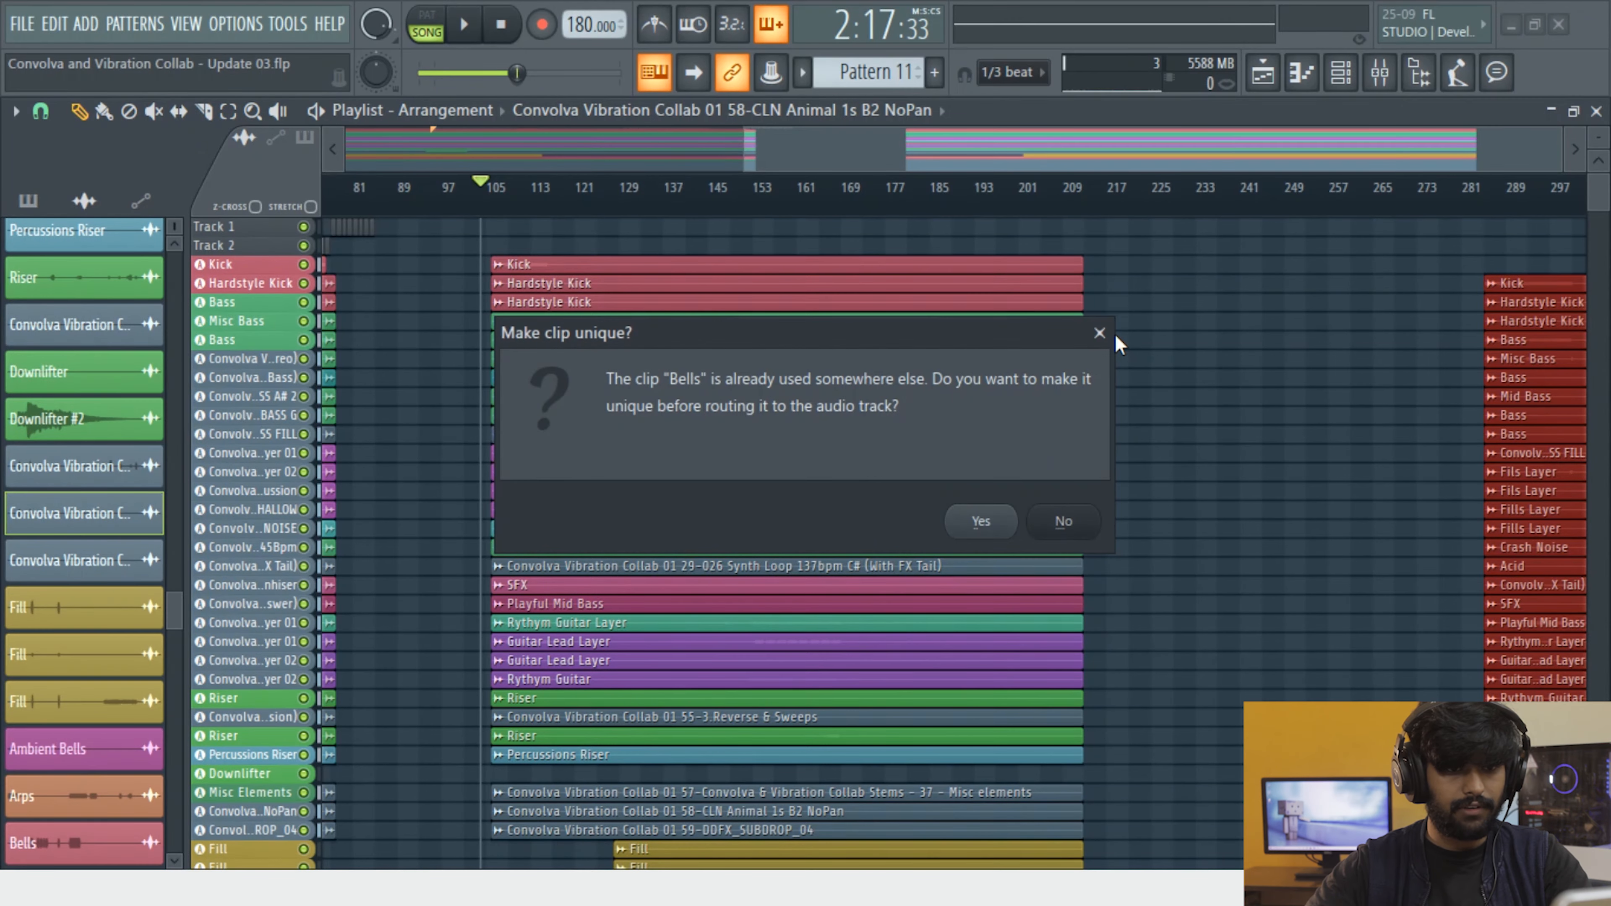
key("Escape")
key("Escape")
key("Escape")
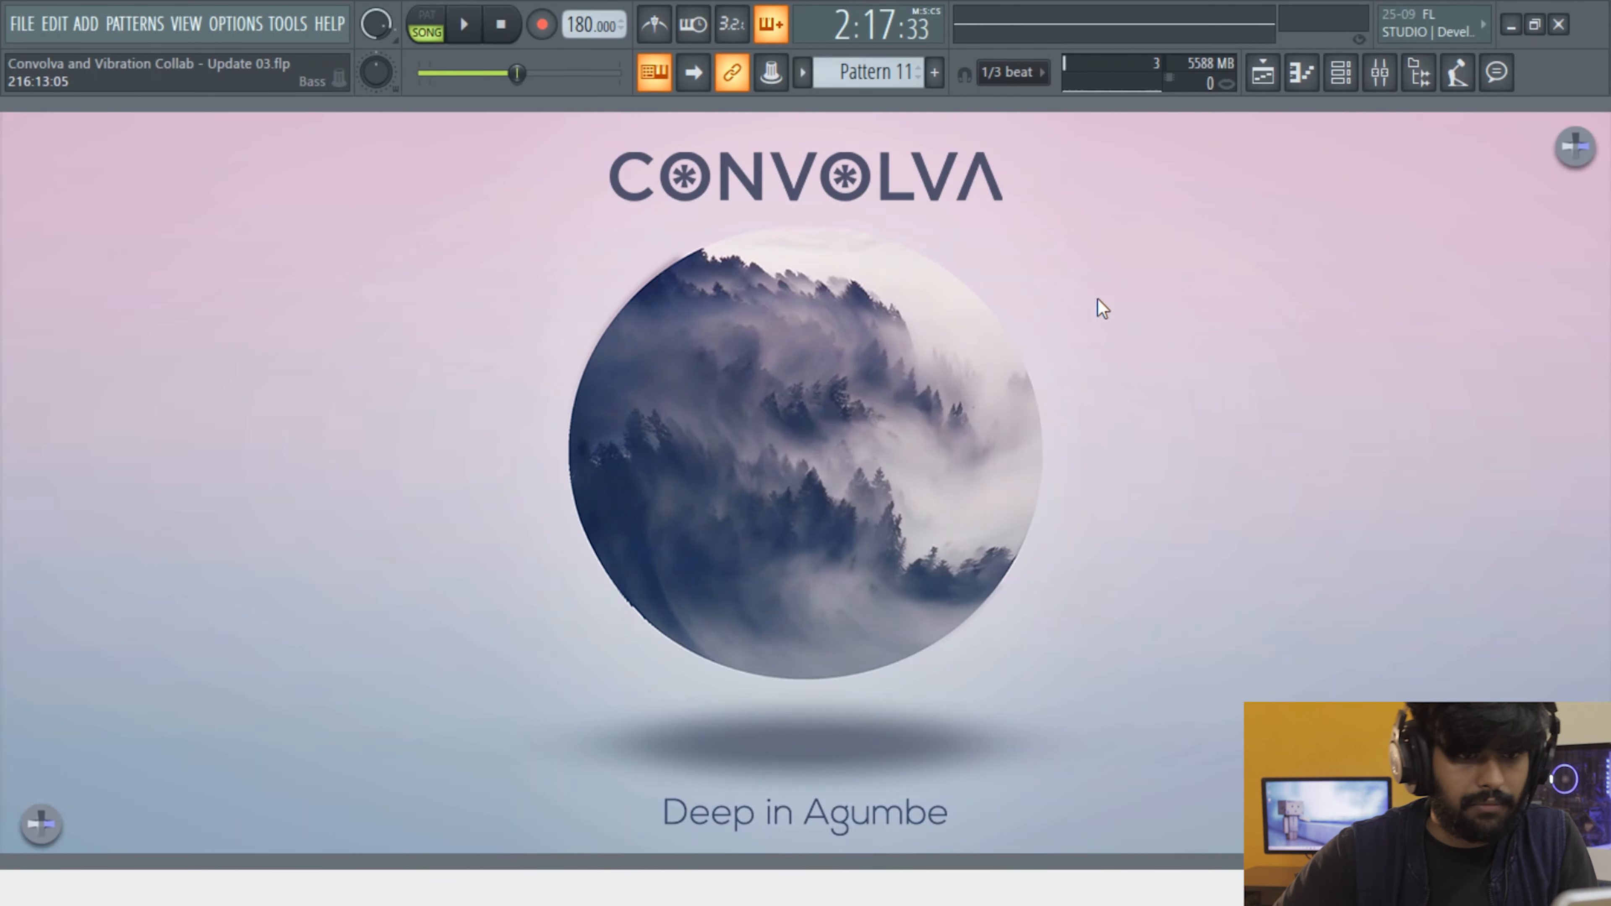
Reopen the Playlist and shift the selected clips up one track and back to bar 284, with Kick on the Kick track
left_click(1262, 72)
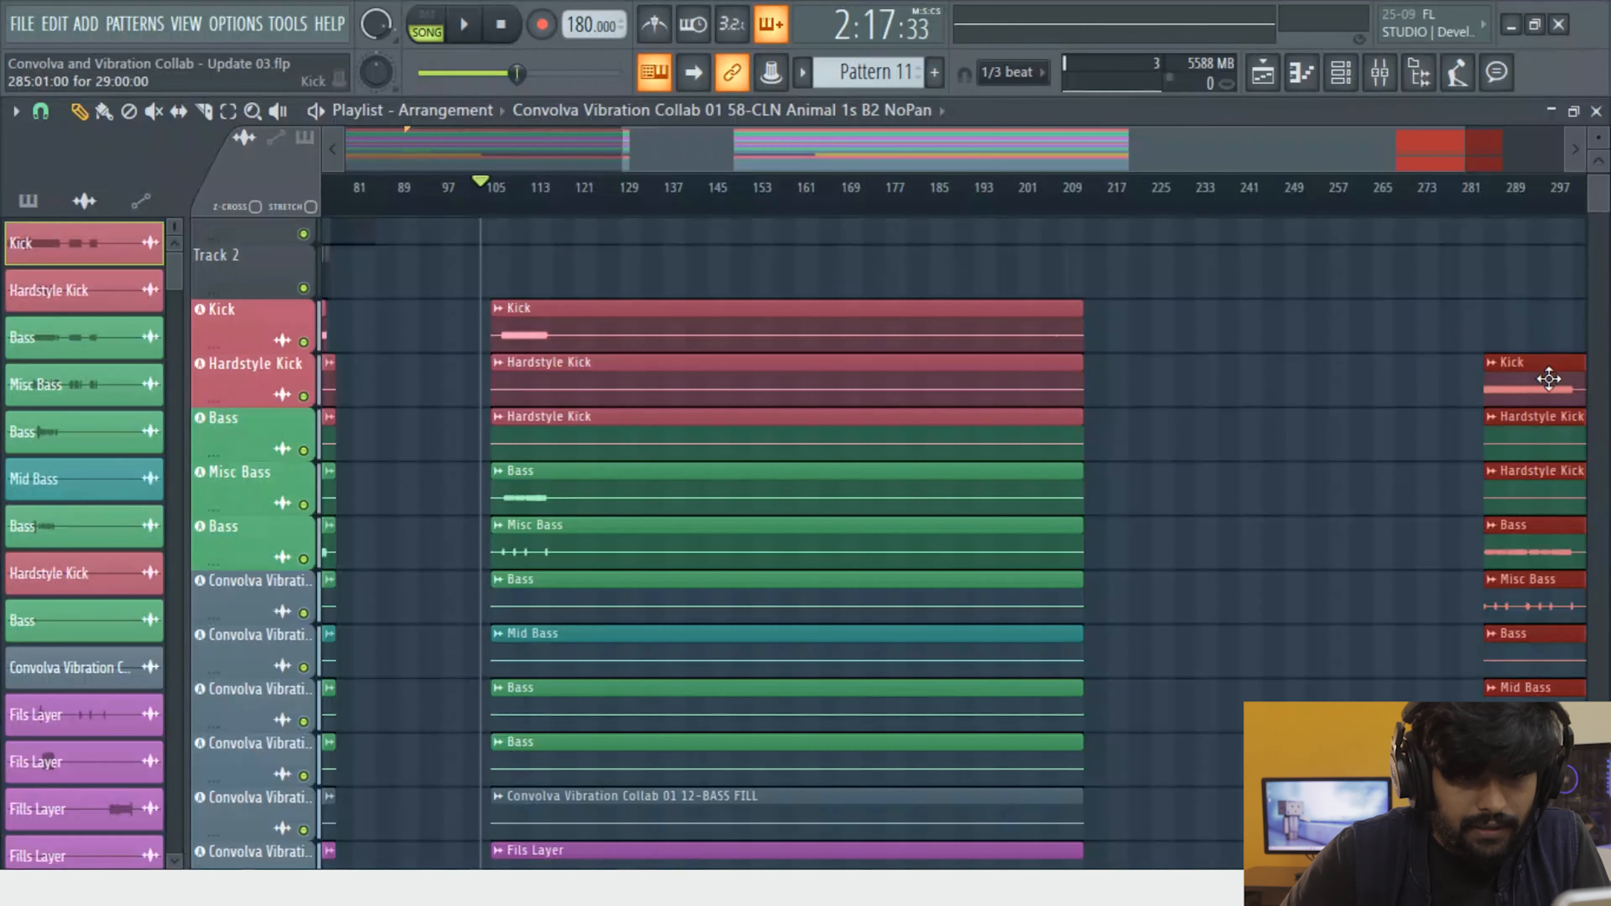
left_click_drag(1546, 376, 1540, 320)
Play the arrangement leading into the gap after bar 77 and show the sample browser beside the Playlist
scroll(1506, 331, "up", 6)
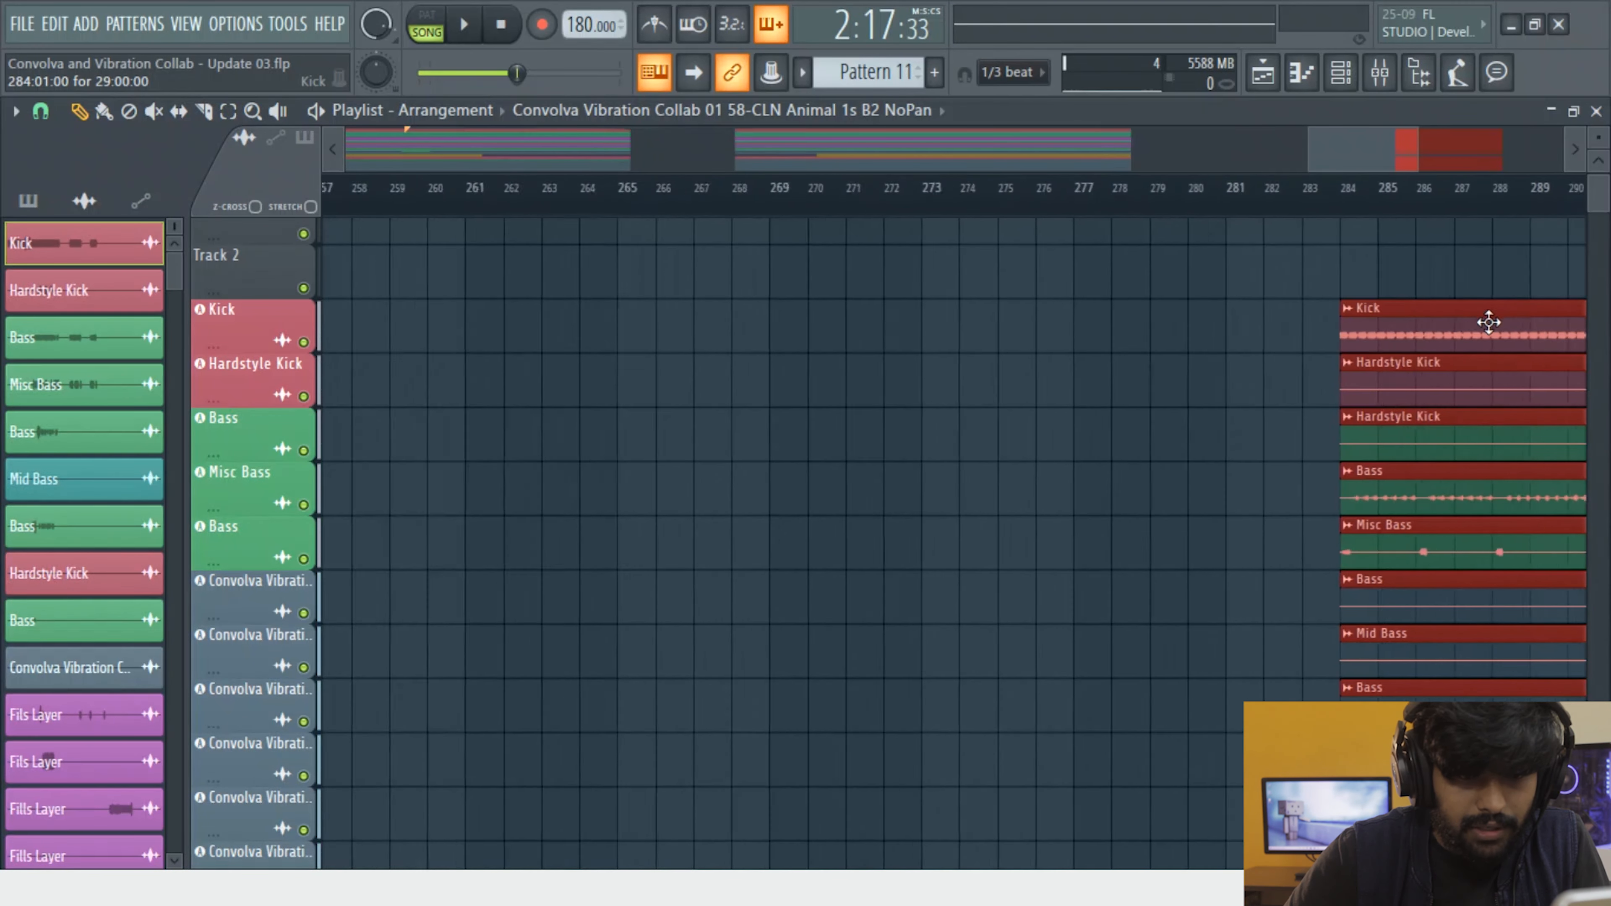
scroll(1363, 336, "down", 2)
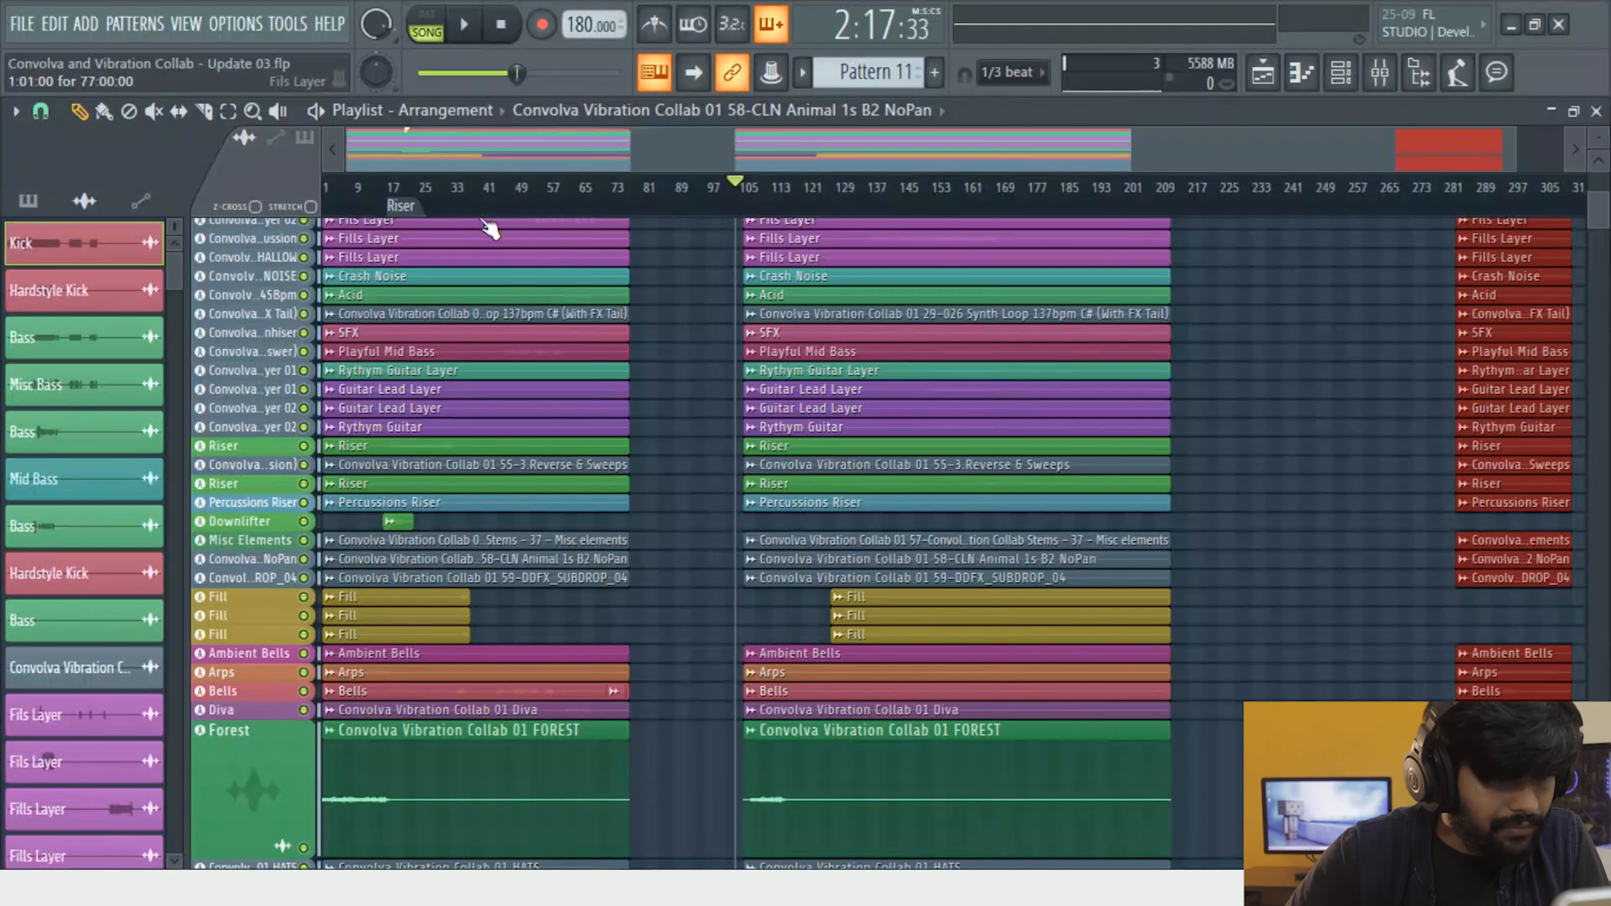
scroll(1224, 323, "up", 3)
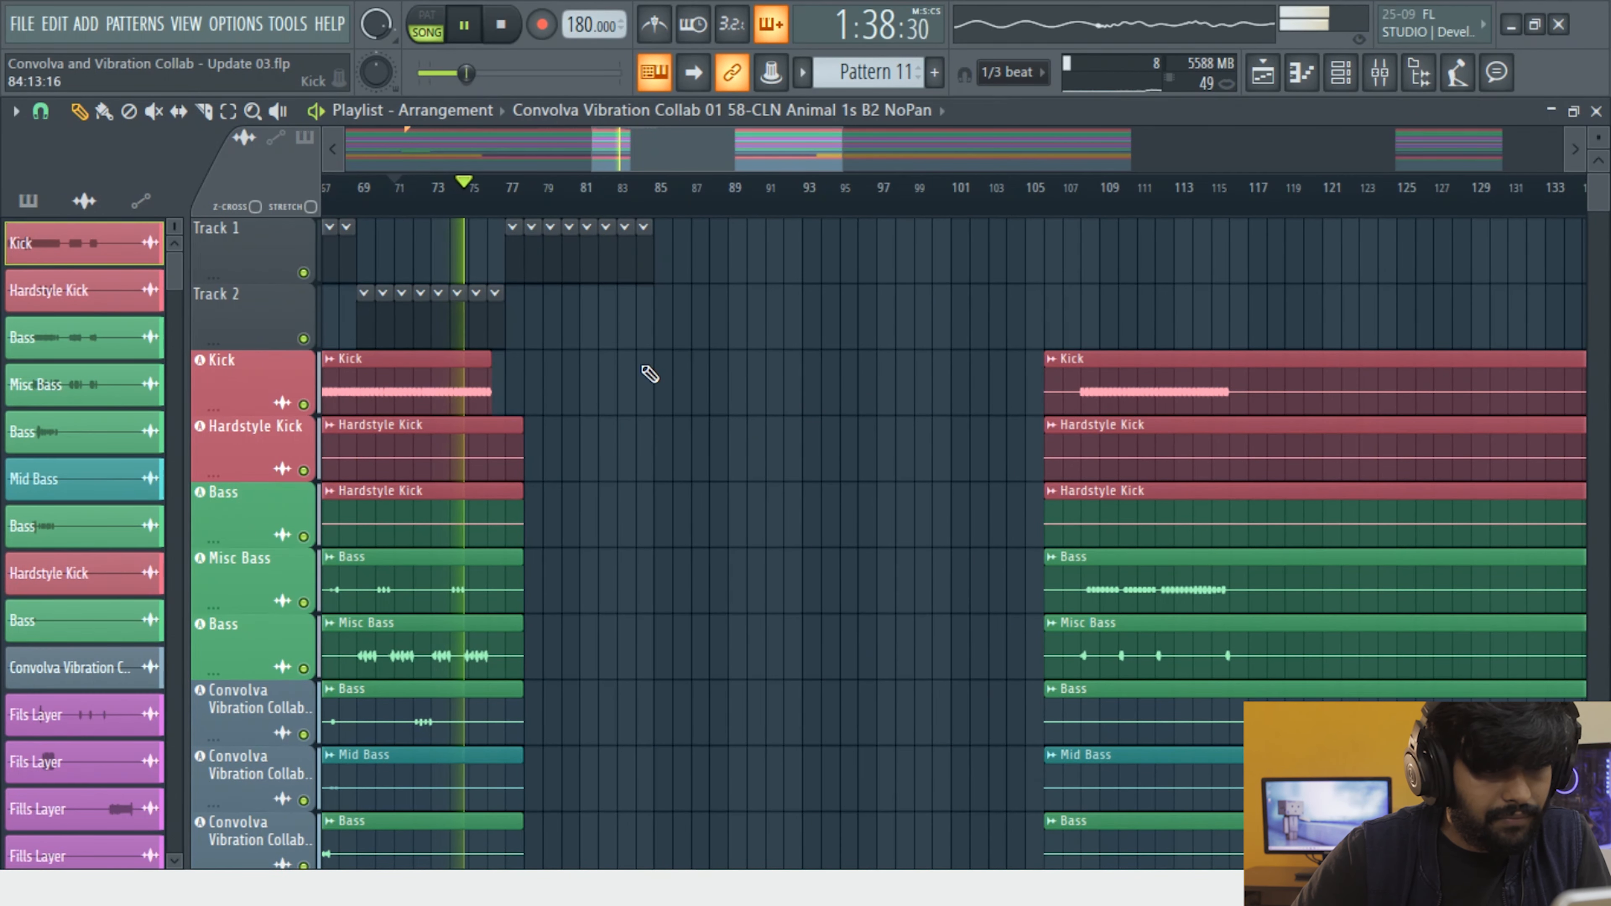
scroll(479, 196, "up", 4)
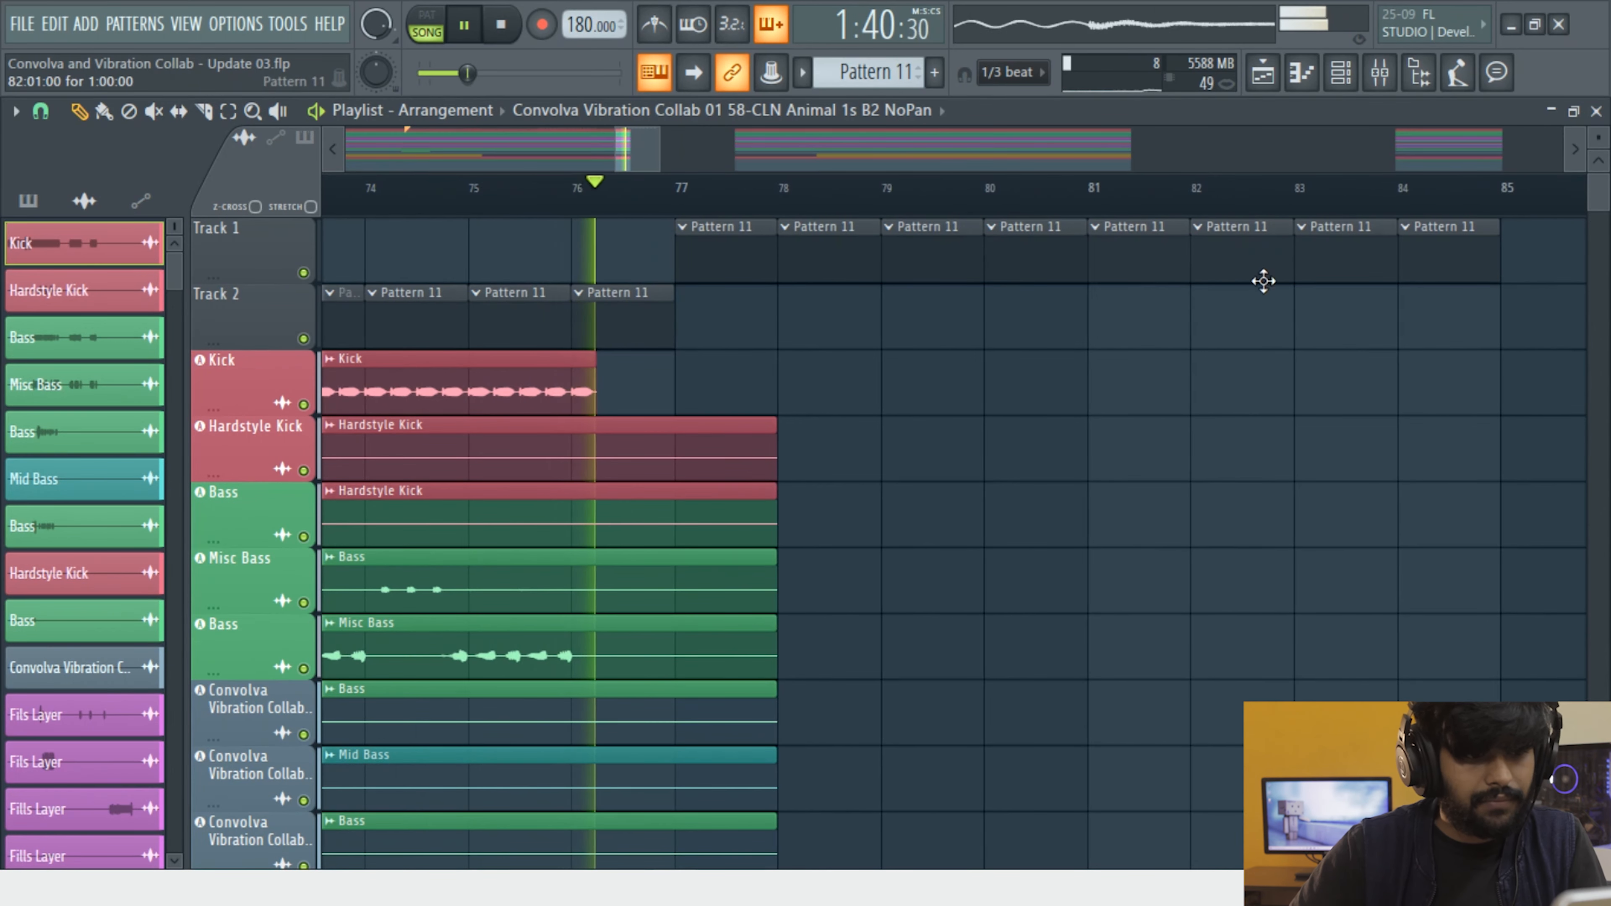
left_click(1419, 72)
key("space")
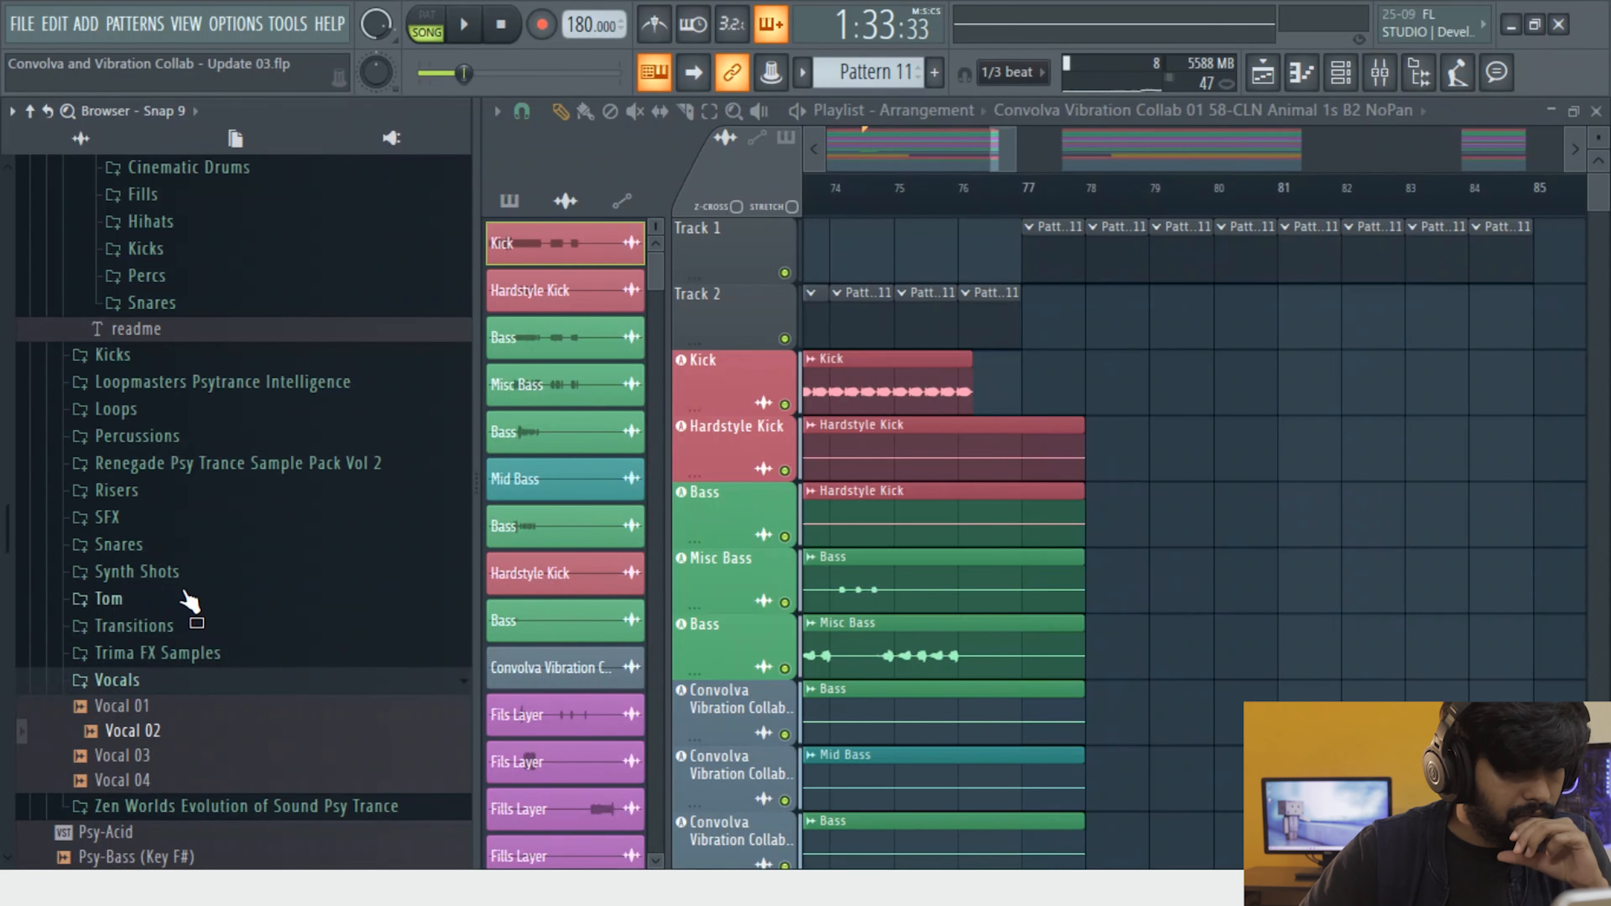
Play repeatedly from bar 77 and inspect the clip ends on all tracks from Kick down to the Fill tracks
left_click(1015, 205)
scroll(1046, 457, "down", 2)
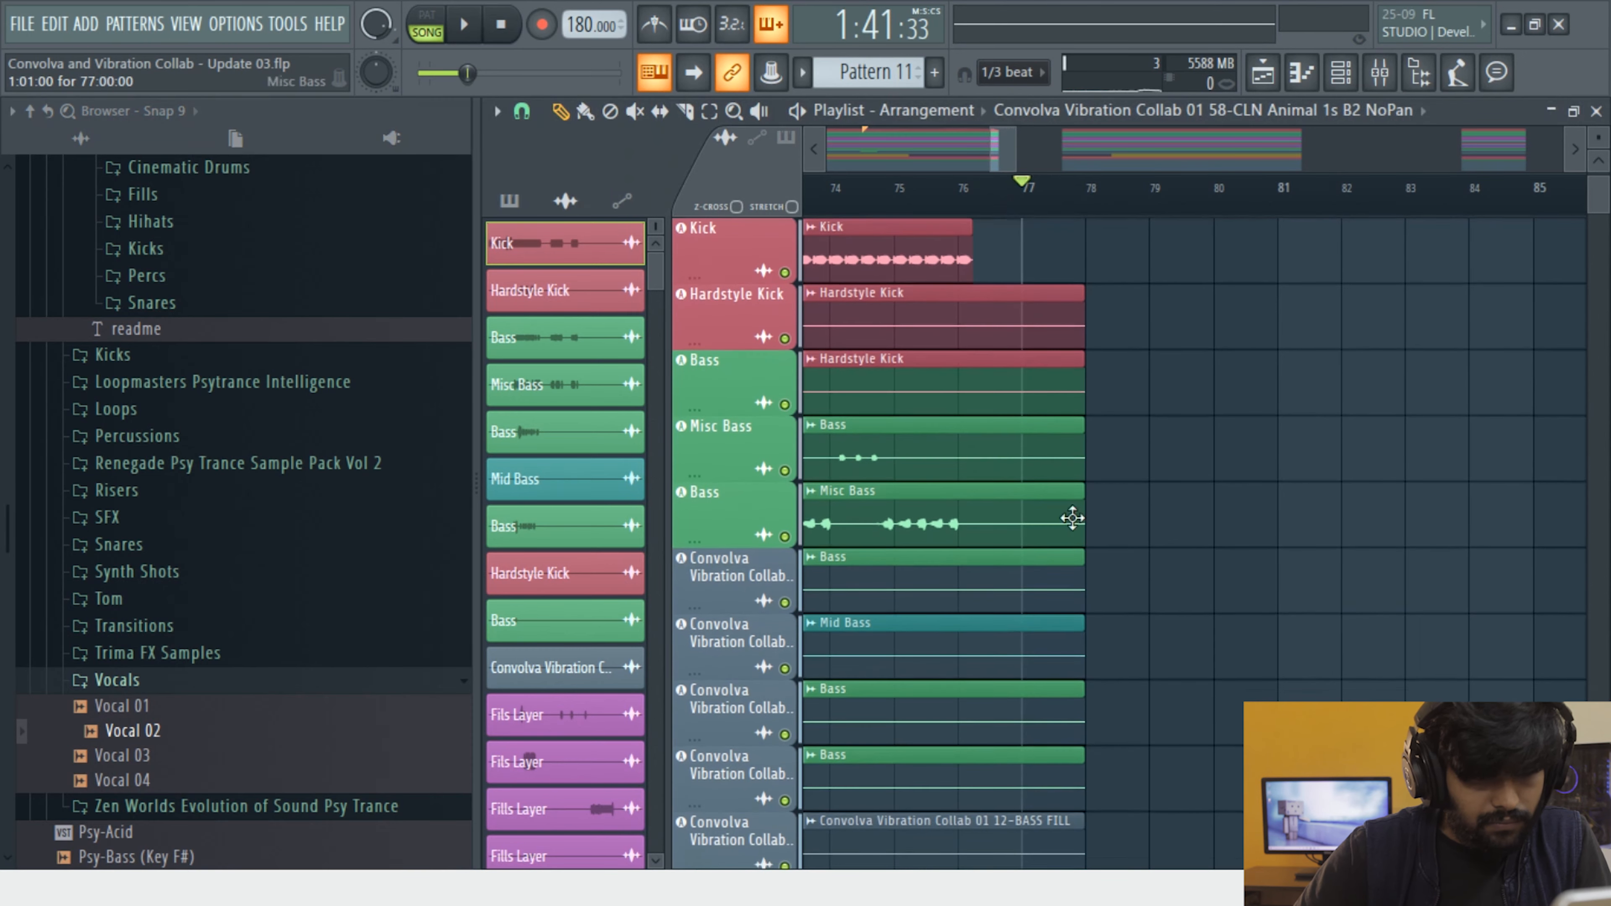
scroll(1065, 552, "up", 4)
scroll(1109, 698, "down", 2)
key("space")
scroll(1127, 704, "down", 6)
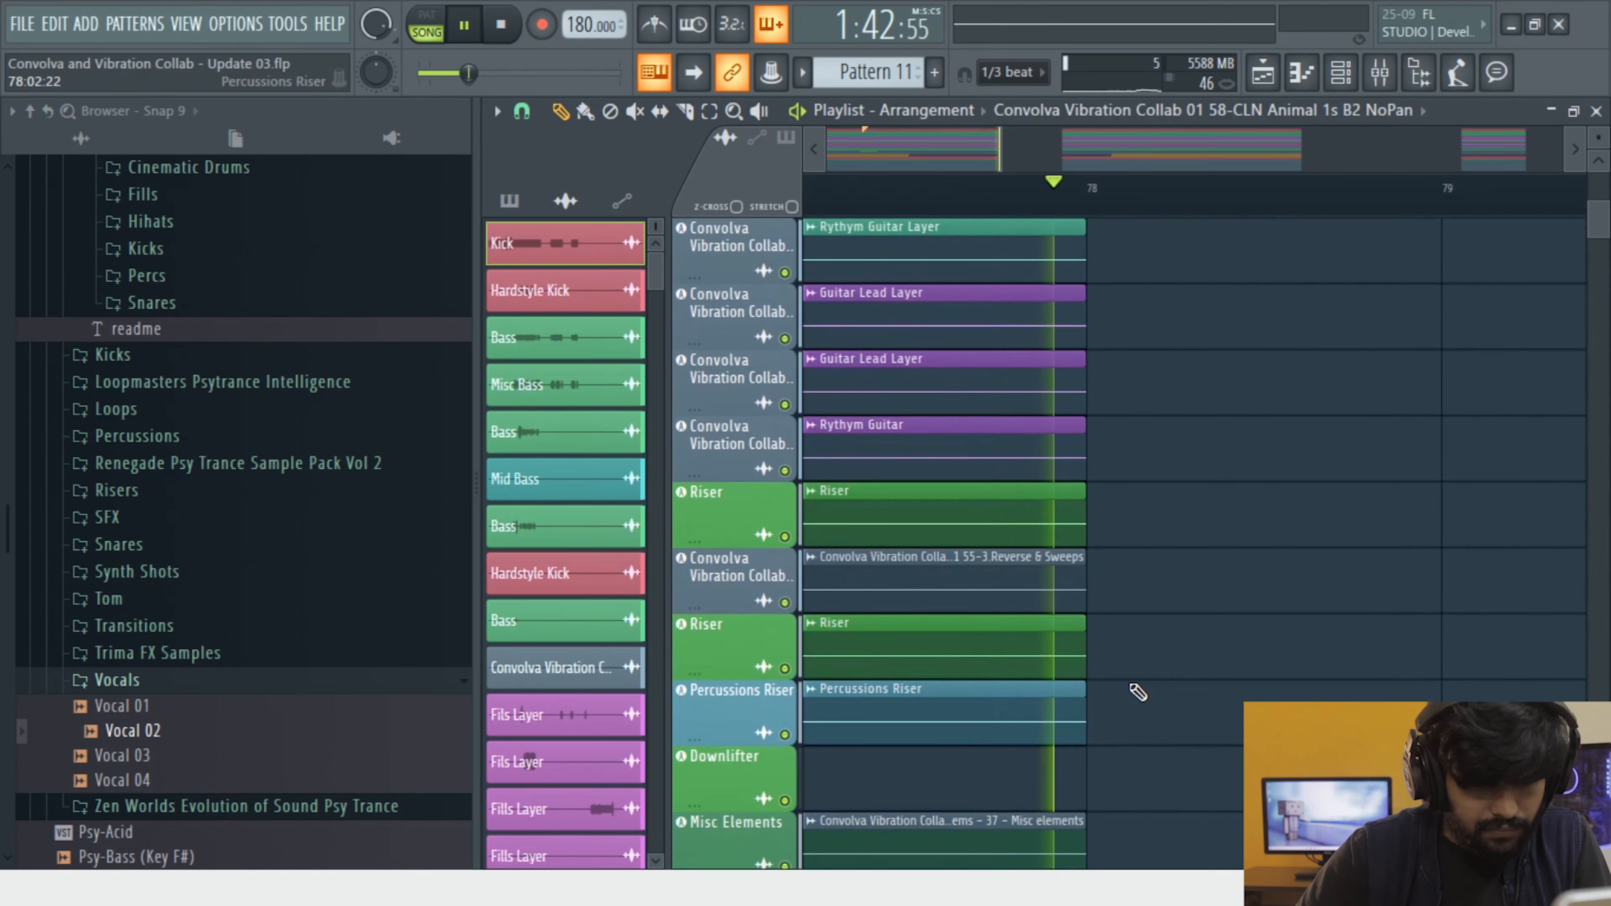
key("space")
scroll(1134, 696, "down", 2)
key("space")
scroll(1134, 697, "down", 3)
key("space")
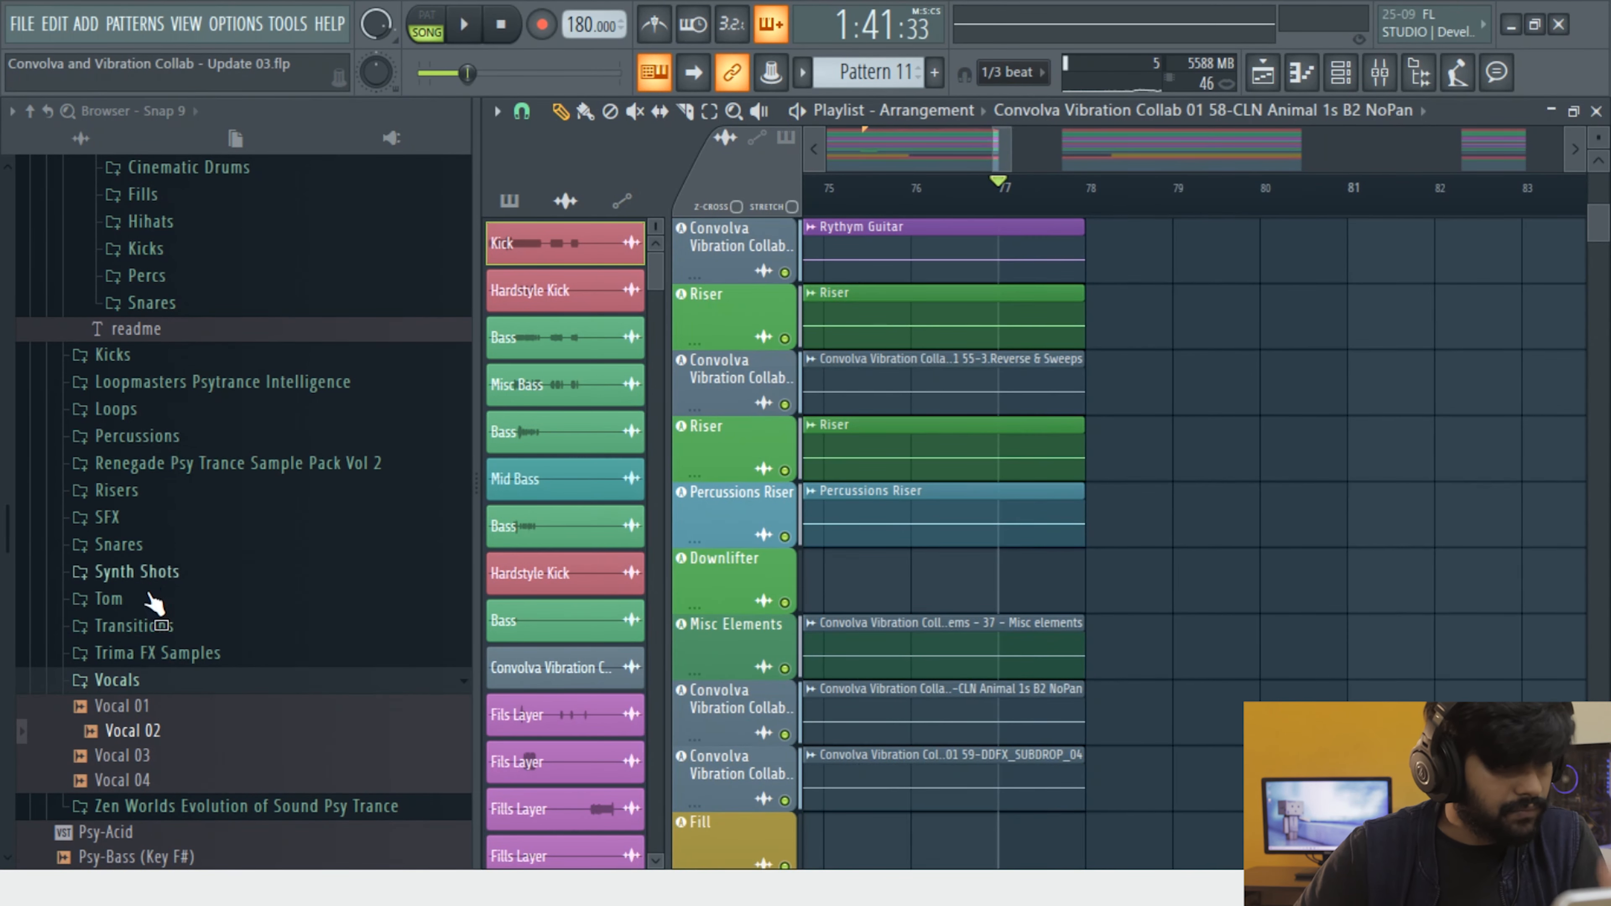
Replay the passage from bar 75 and examine the guitar, riser, effects and bells tracks around bar 77
scroll(120, 399, "up", 4)
left_click(823, 187)
key("space")
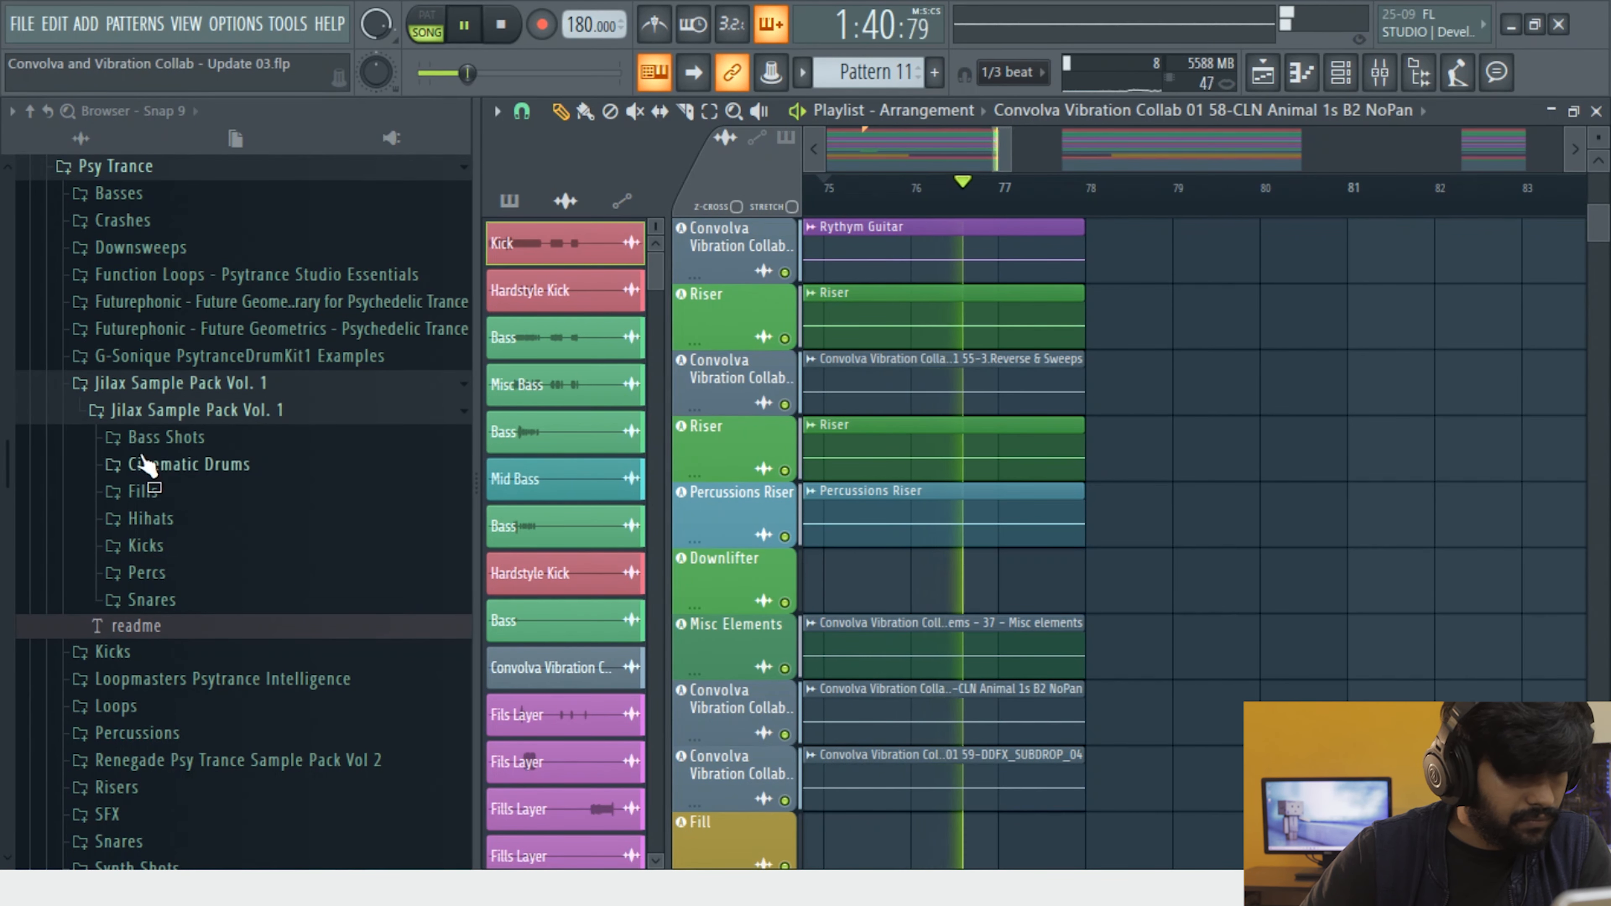
scroll(1135, 545, "up", 4)
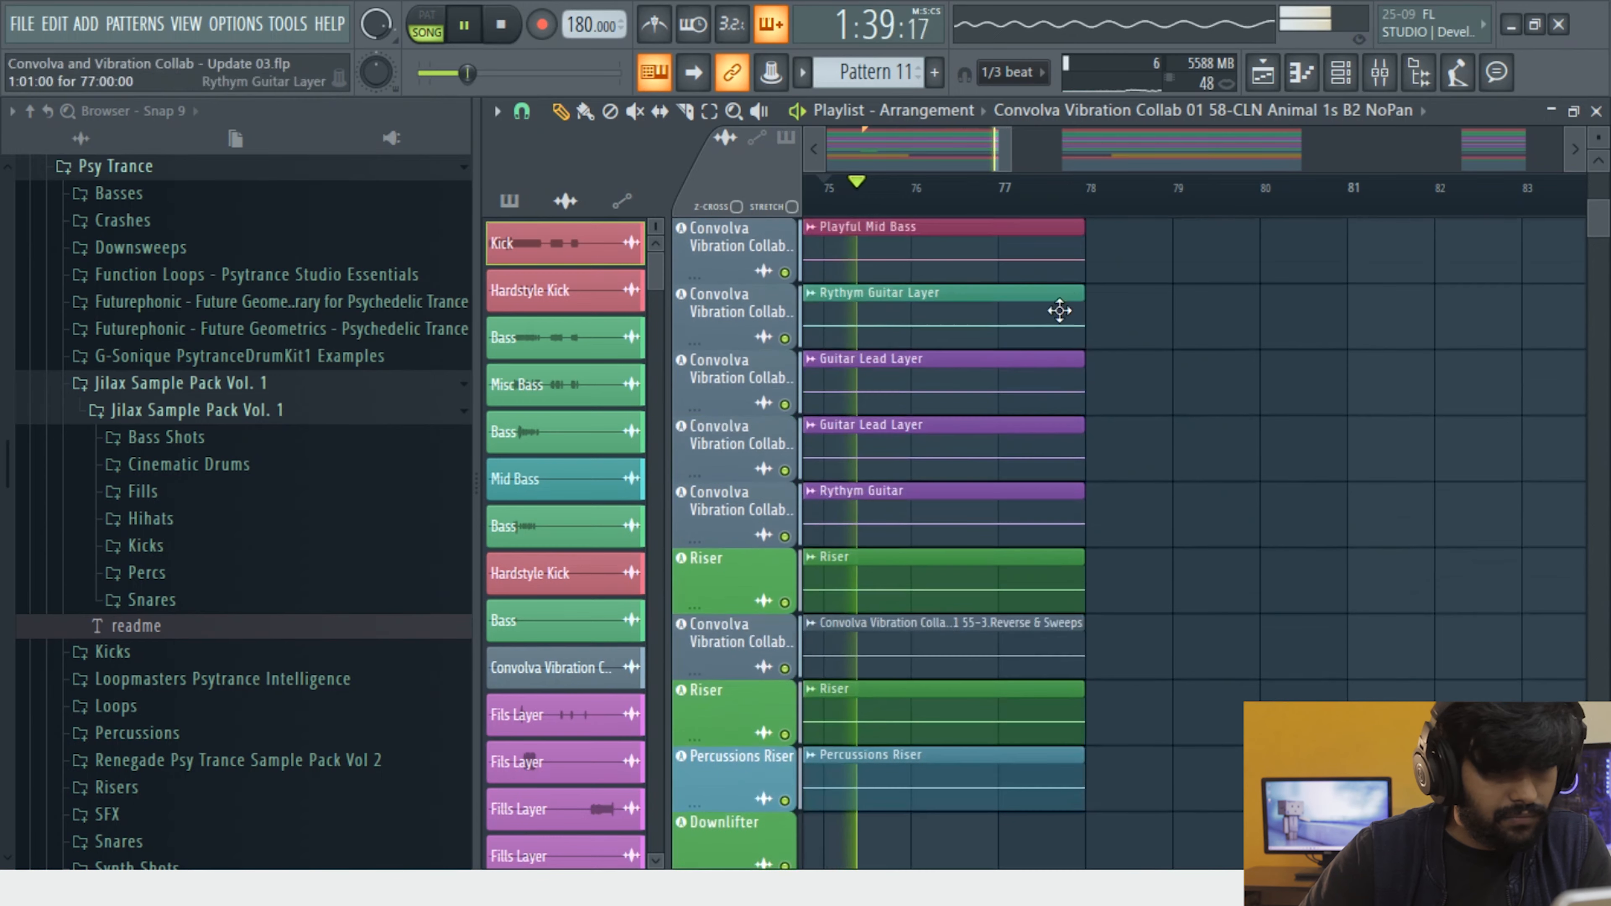
scroll(1100, 422, "down", 3)
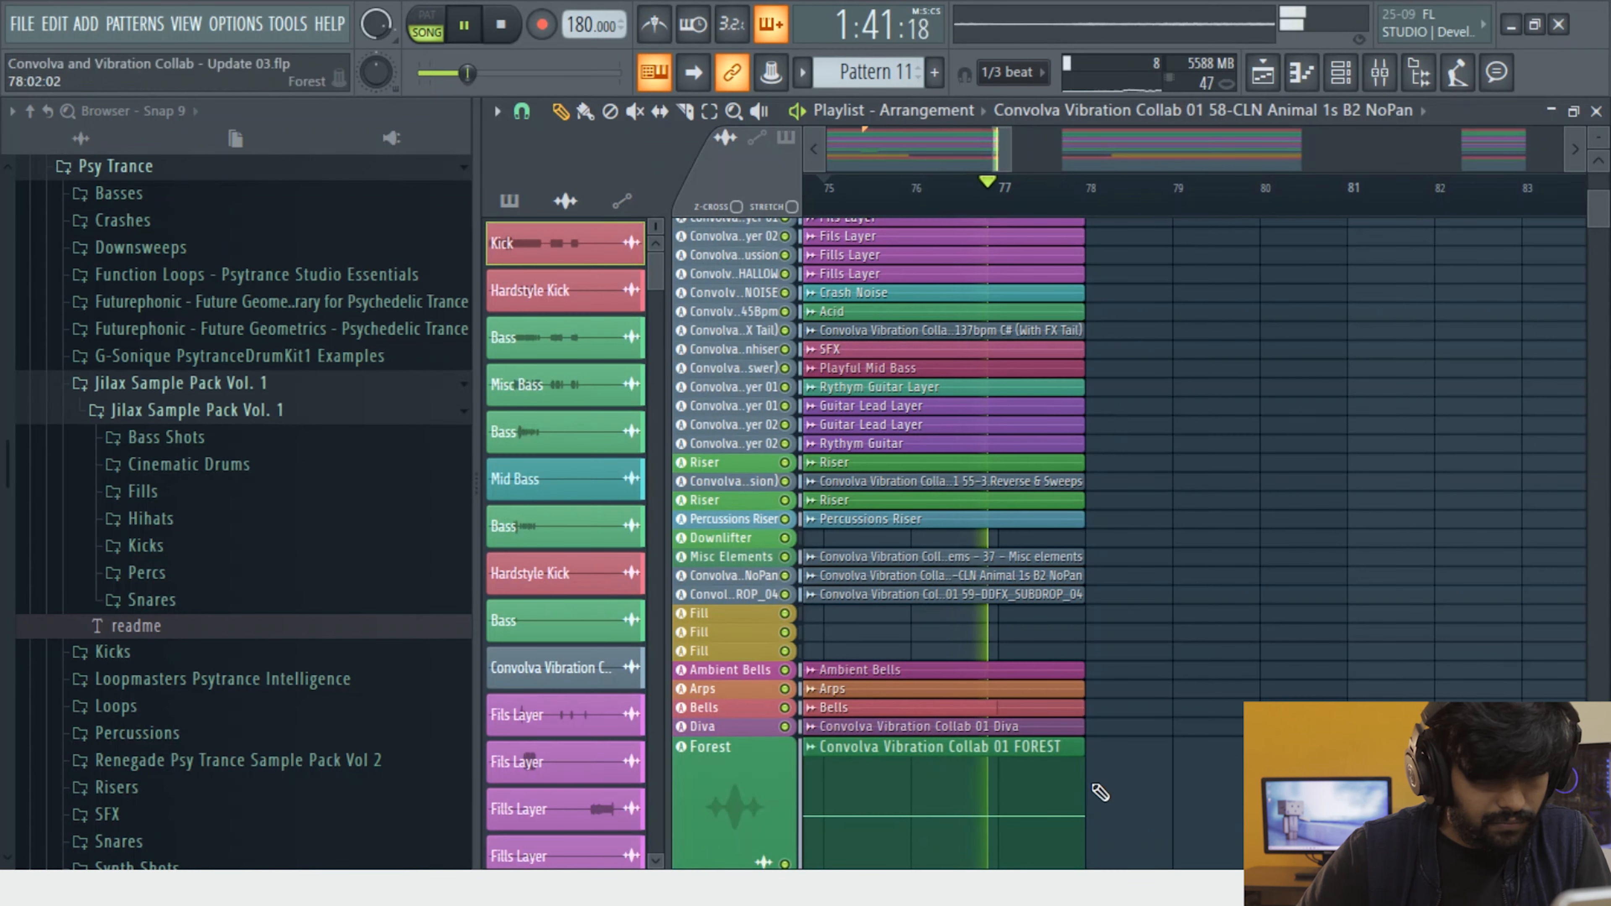
key("space")
scroll(957, 685, "up", 4)
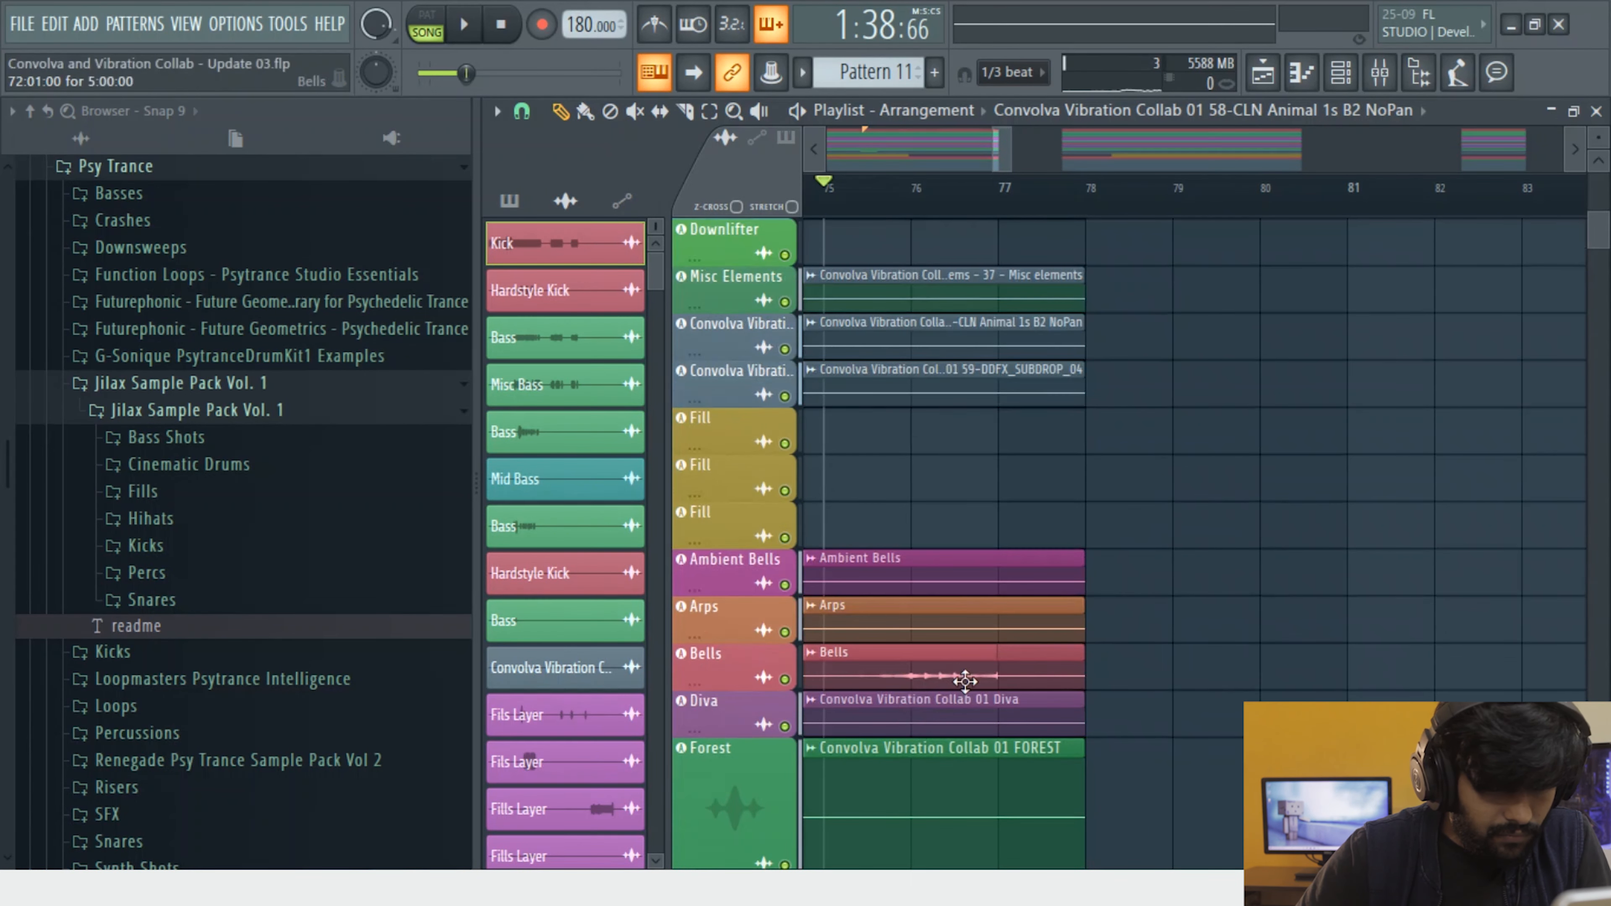
Copy the Bells clip onto the middle Fill track at bar 73 without making it unique, and mute the copy
left_click_drag(963, 666, 1057, 392)
key("space")
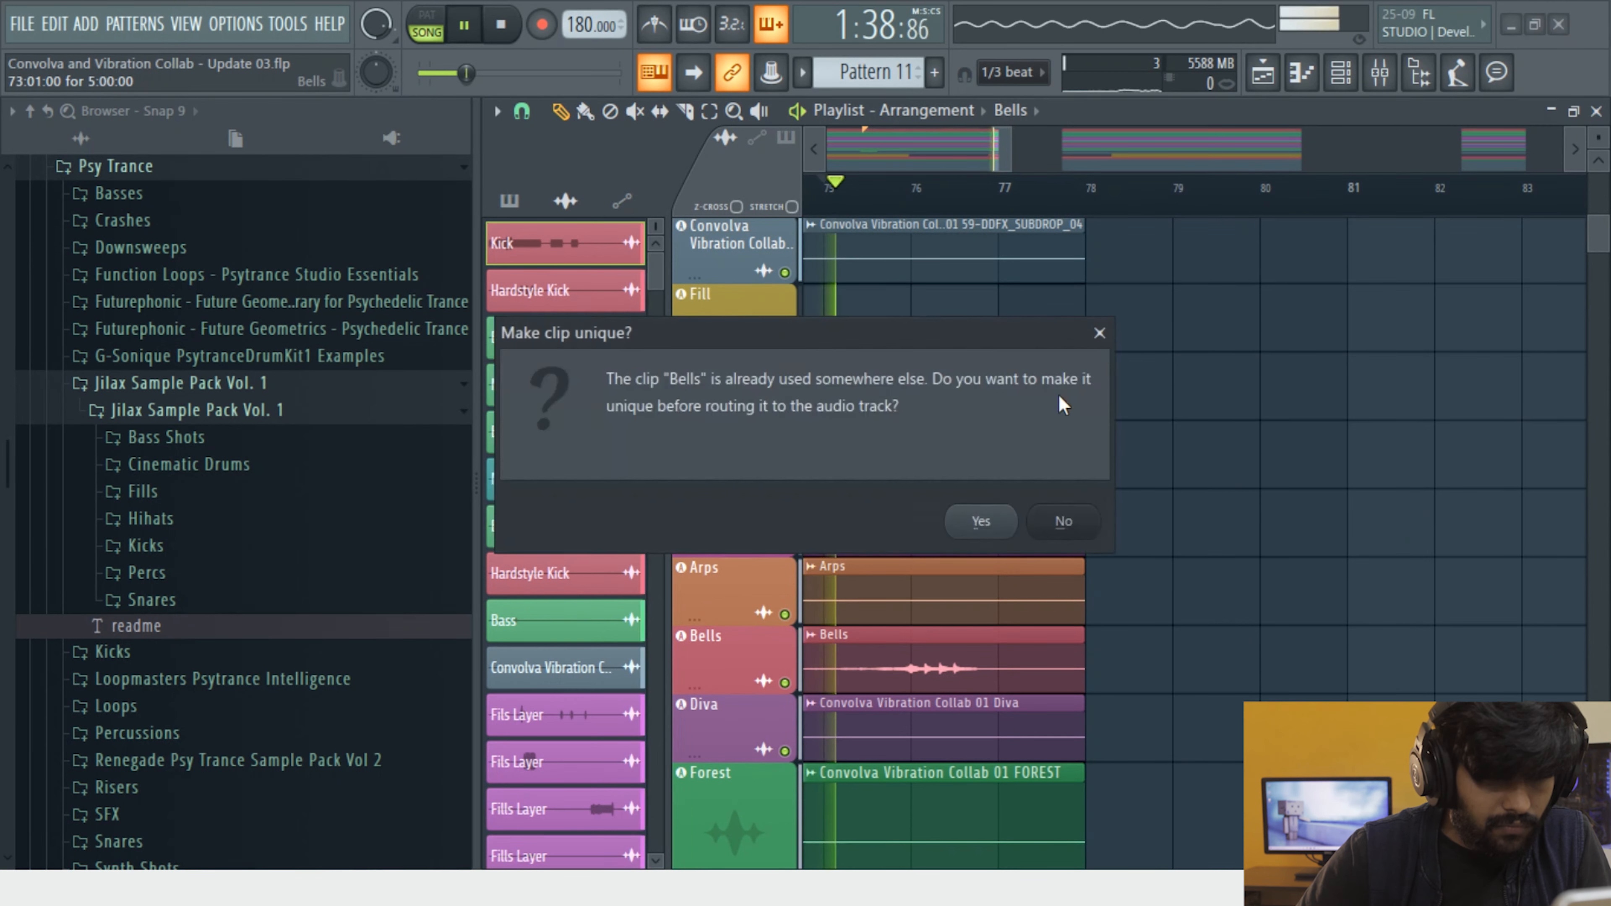
left_click(1065, 521)
key("space")
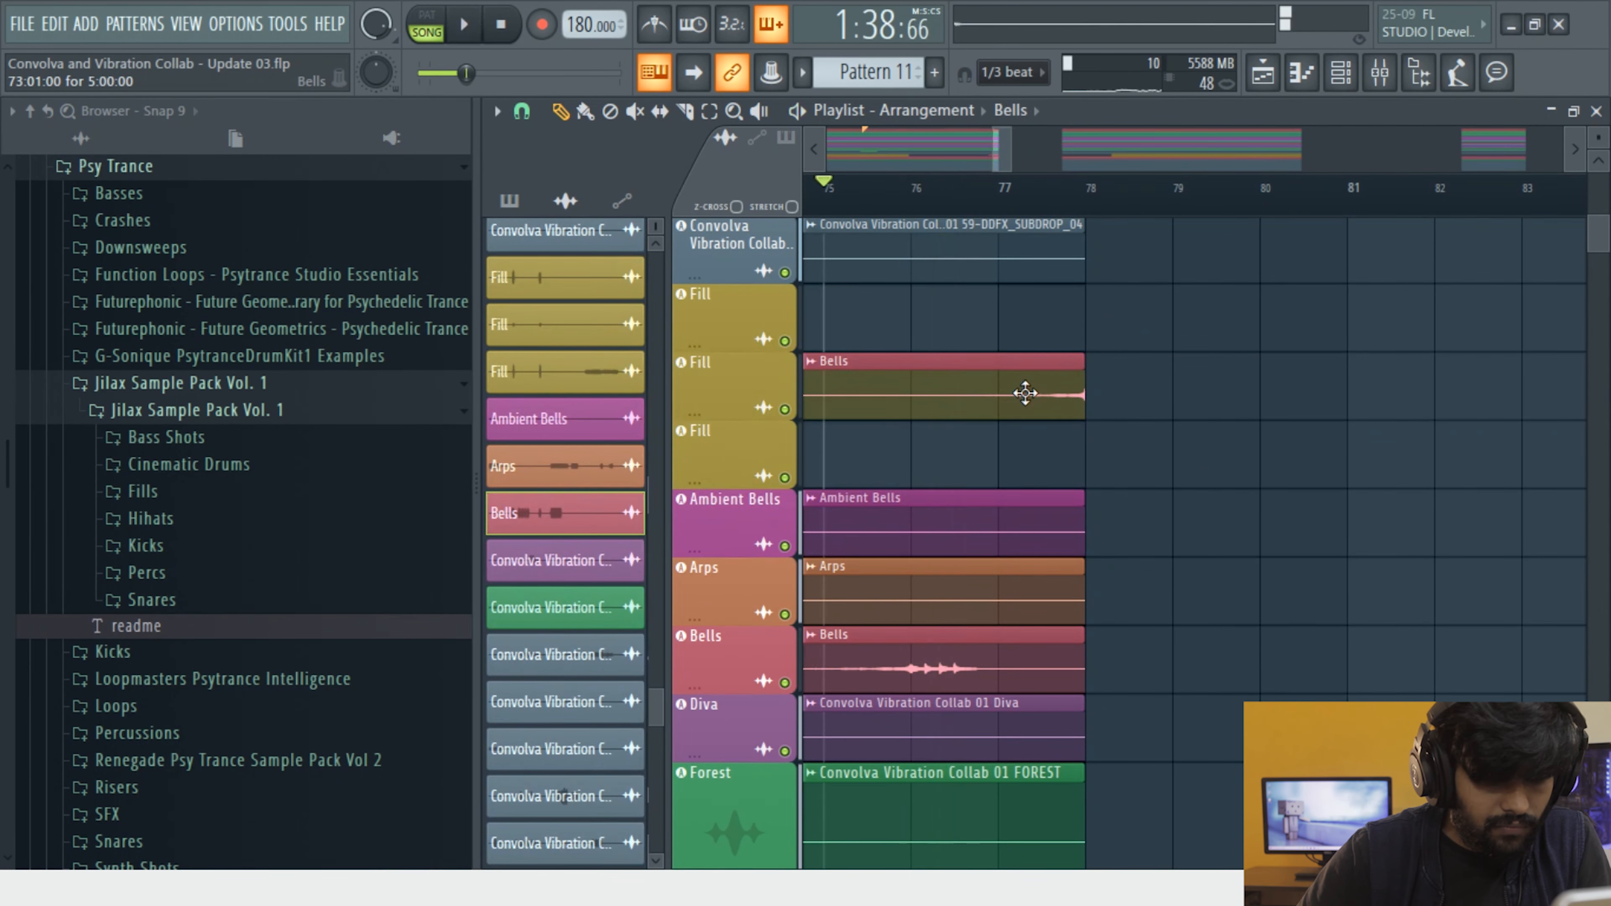
key("space")
right_click(1029, 389, "alt")
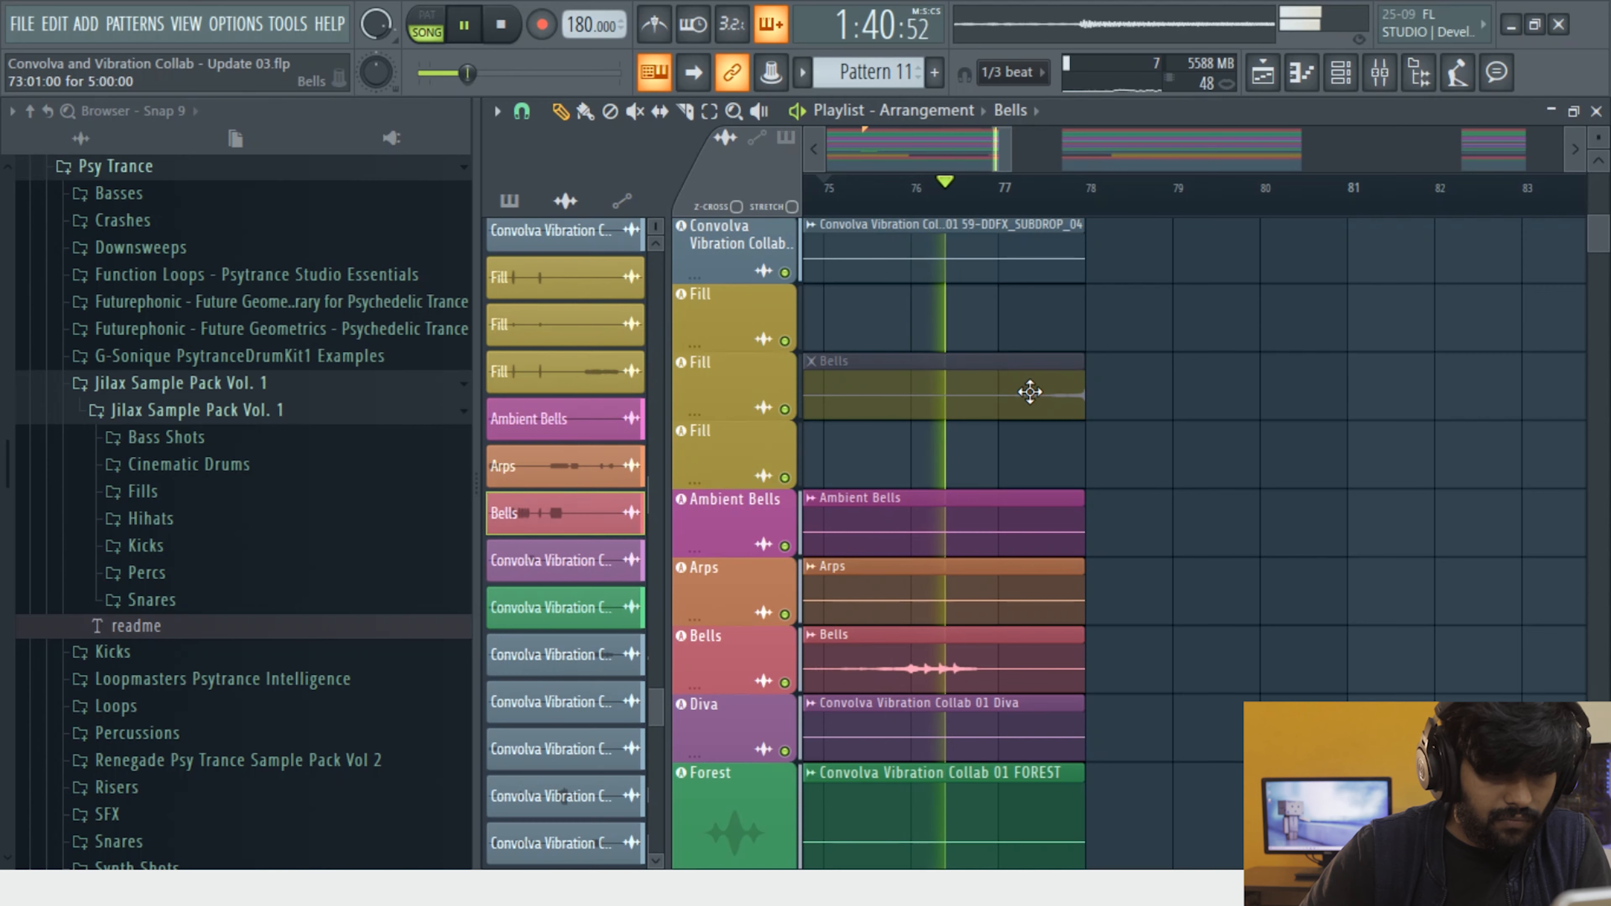
Move the muted Bells copy onto the Bells track at bar 72 without making it unique
left_click_drag(1030, 391, 955, 670)
left_click(1054, 519)
key("space")
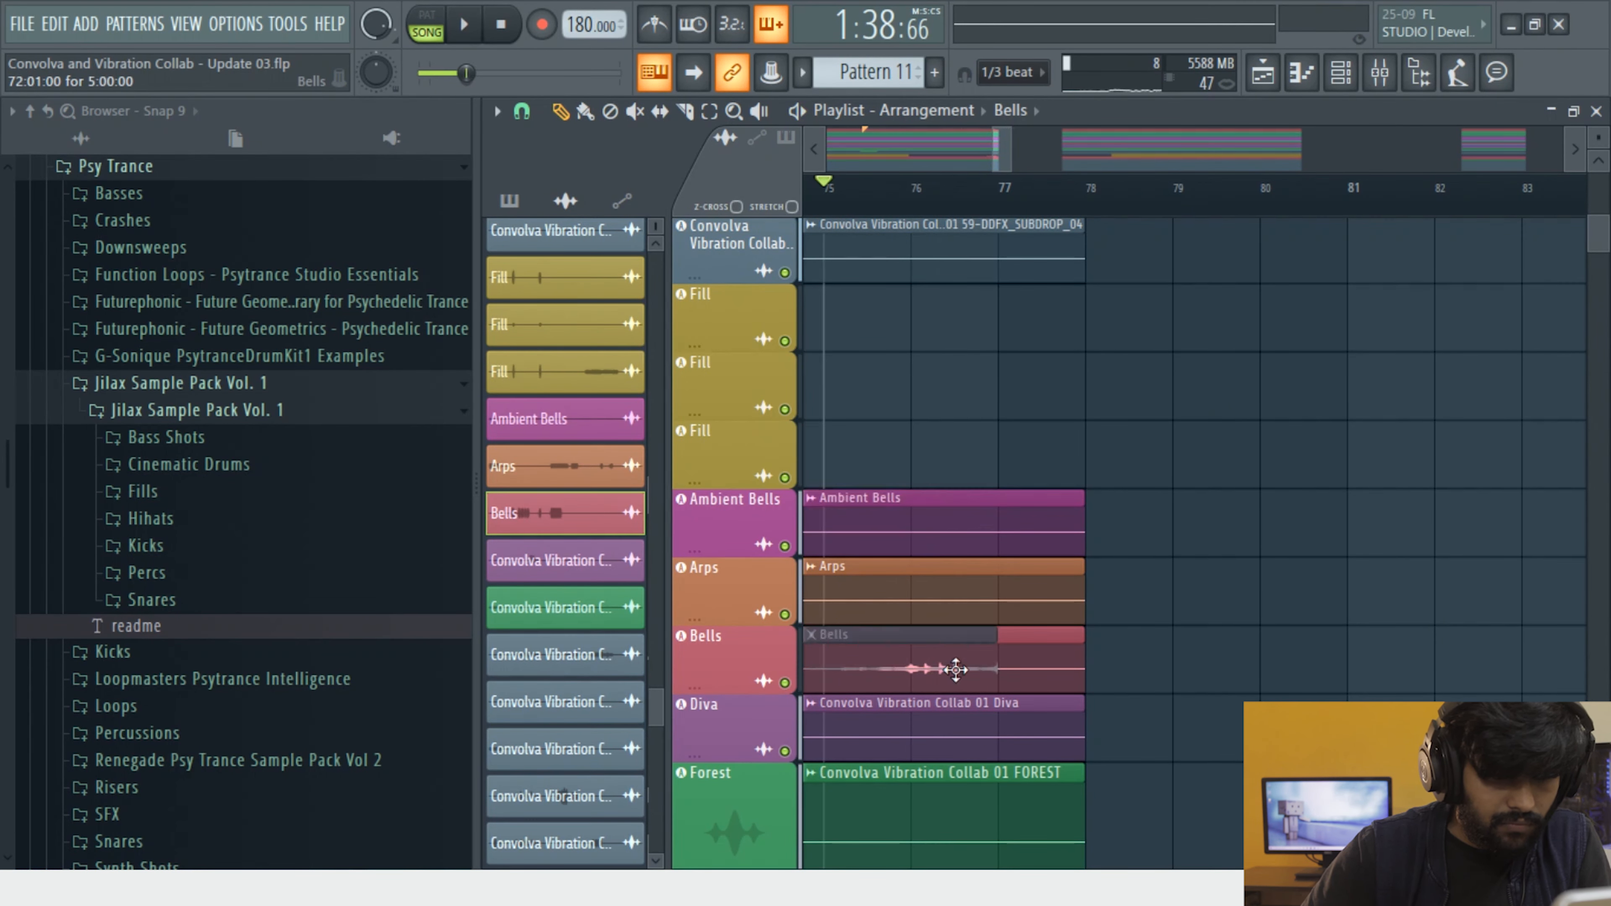
Insert a track below Bells, move the Bells copy onto it ending at bar 77, and unmute it
right_click(749, 720)
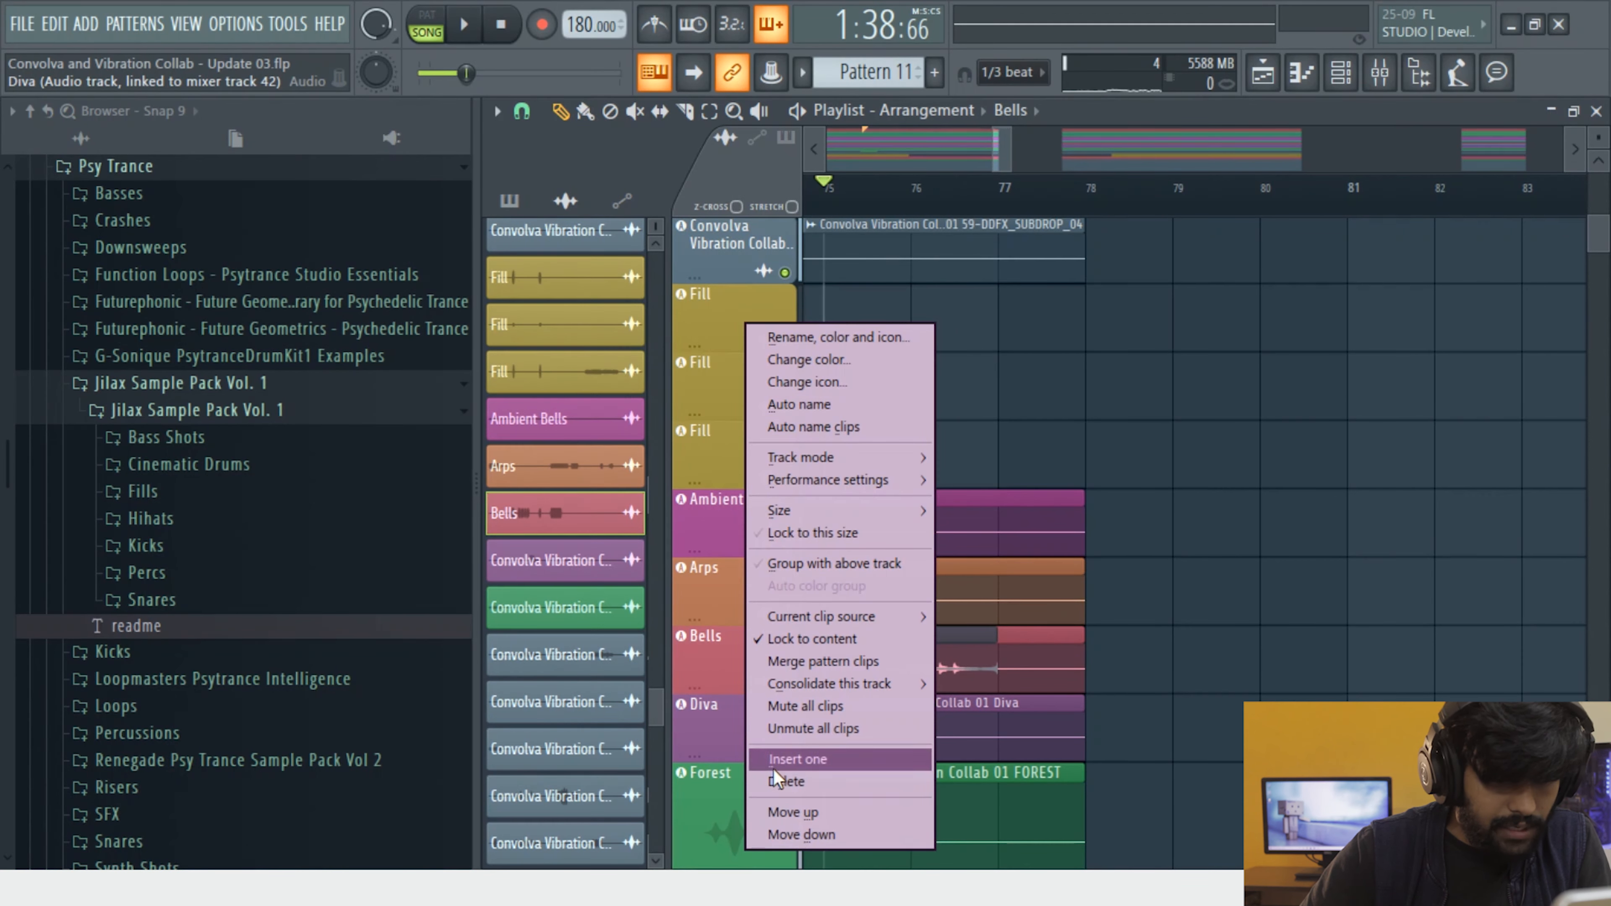
left_click(786, 759)
left_click_drag(941, 679, 997, 707)
right_click(959, 727, "alt")
key("space")
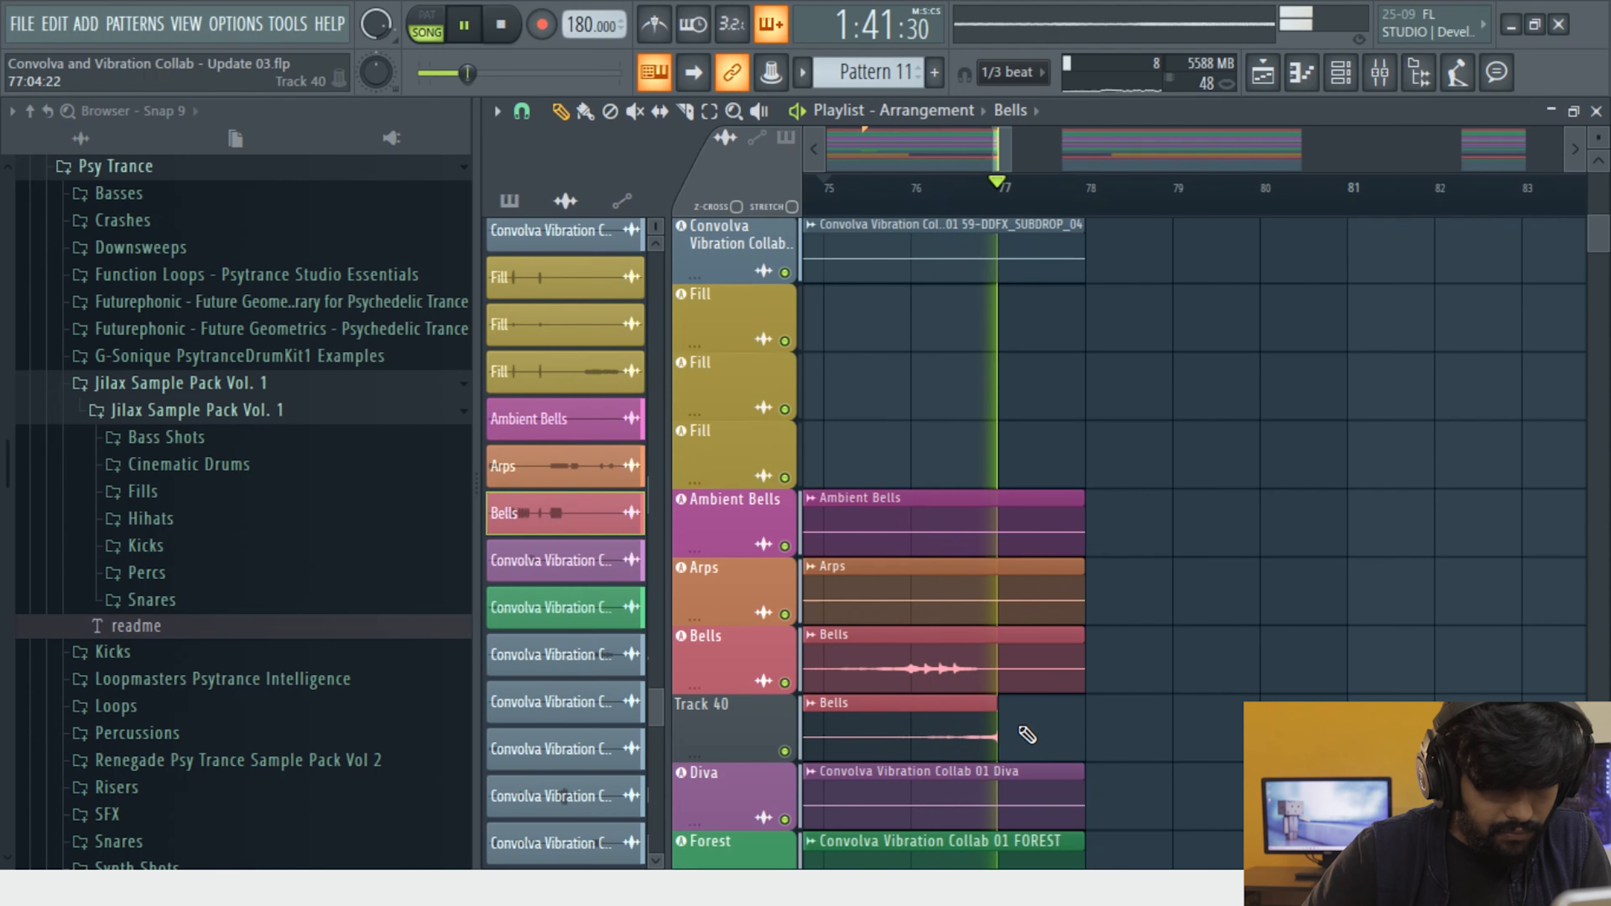
Replay from bar 76 and set the declicking mode of the Bells clip on Track 40 to Generic (bleeding)
key("space")
left_click(913, 191)
key("space")
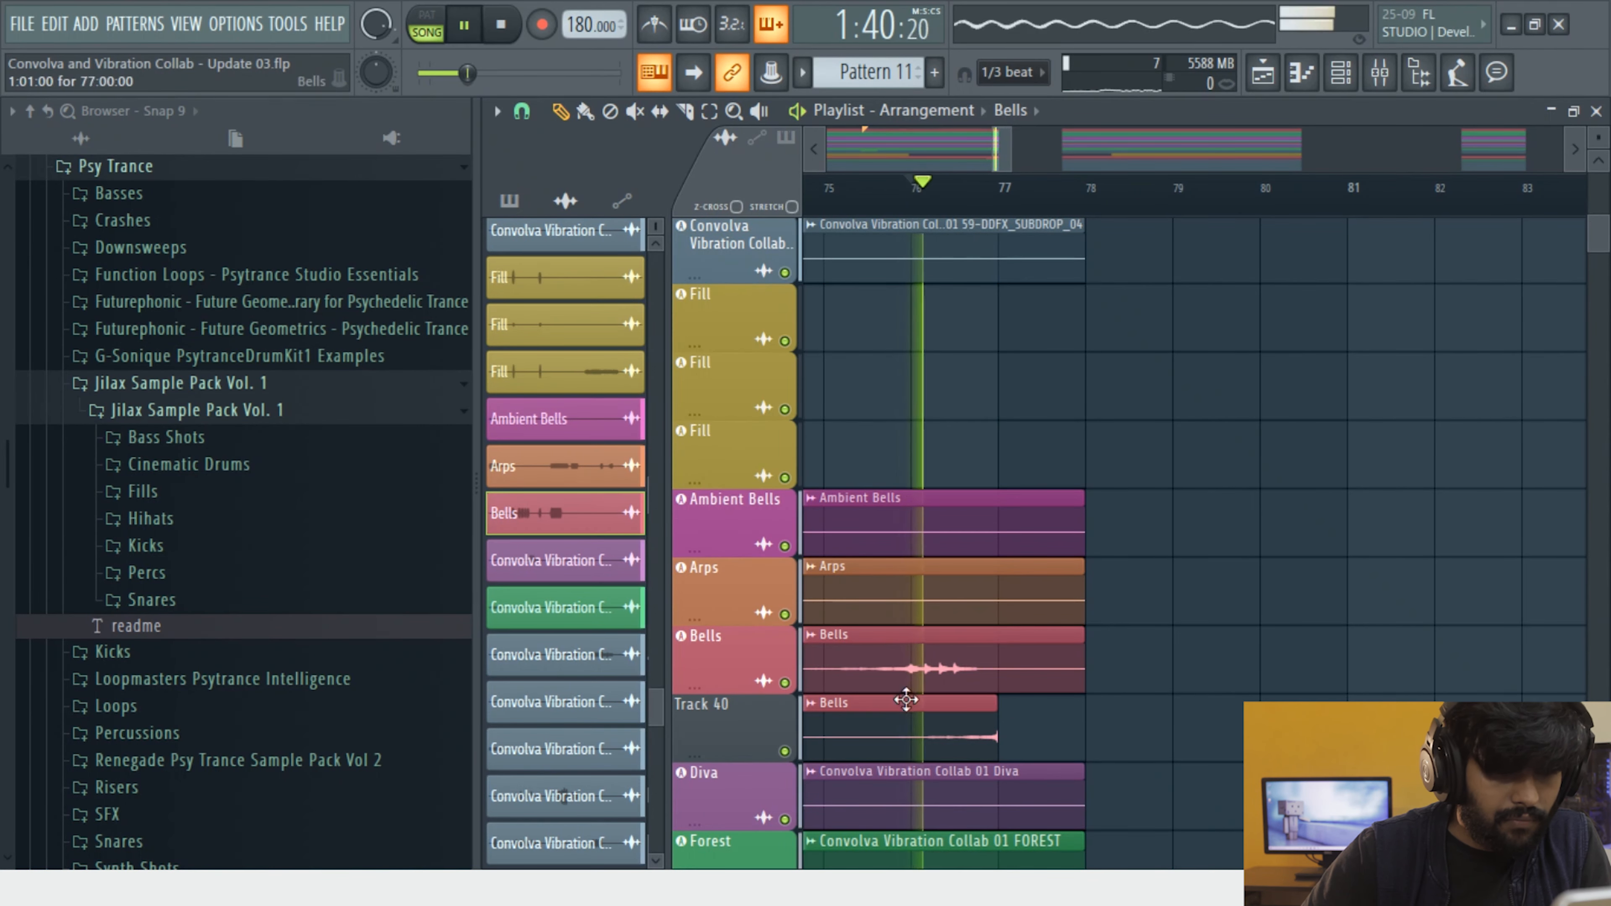
key("space")
double_click(902, 733)
left_click(723, 512)
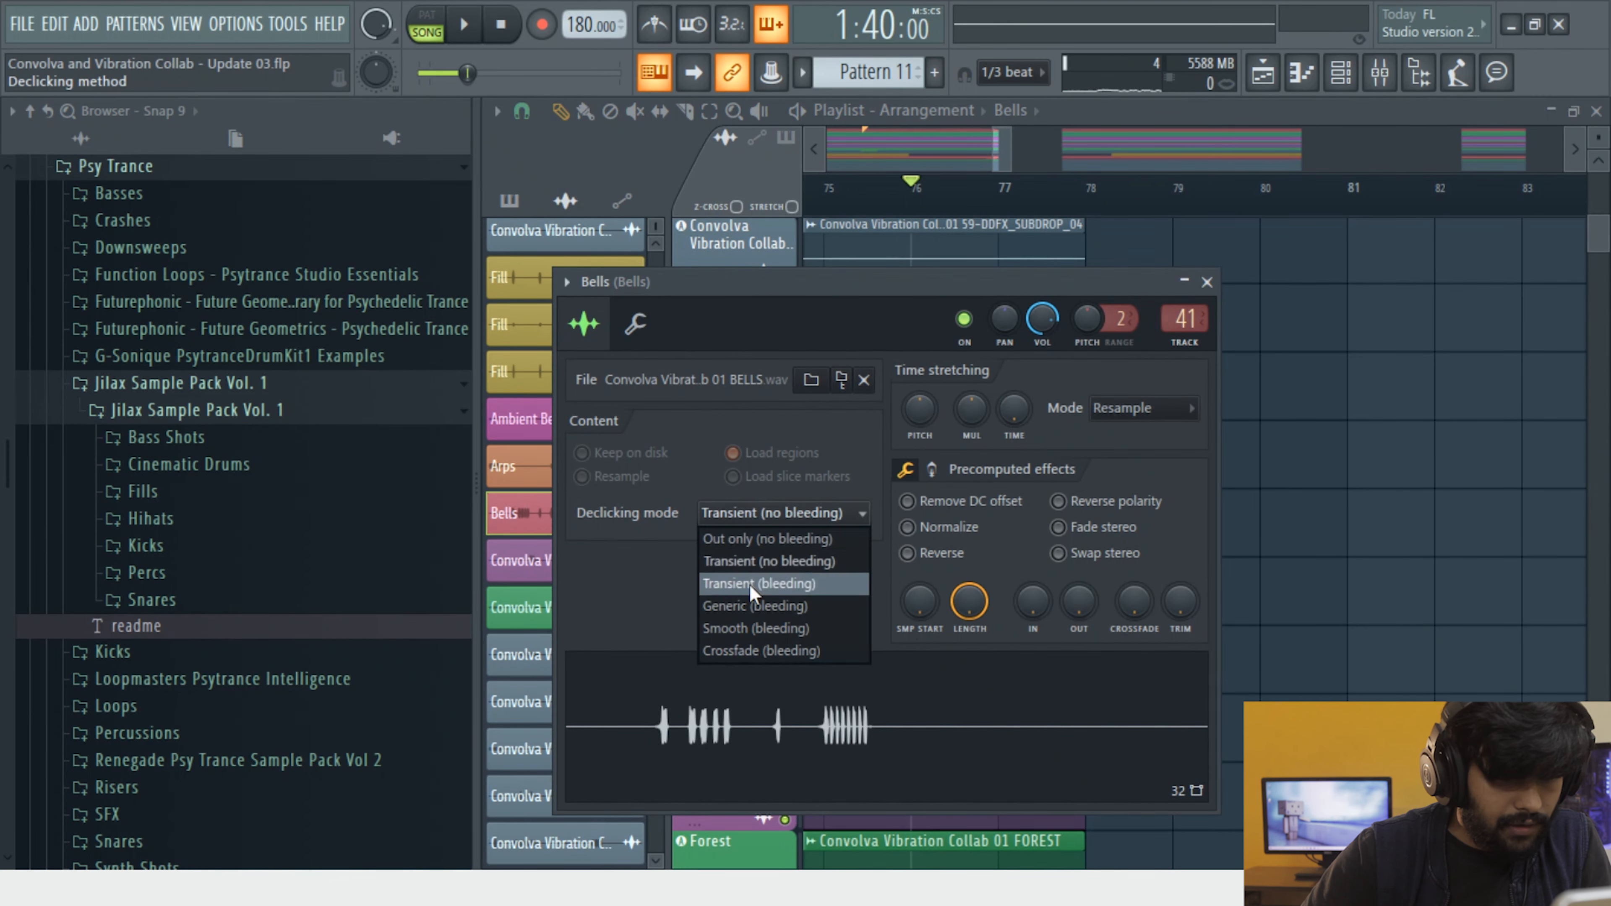
left_click(761, 606)
key("Escape")
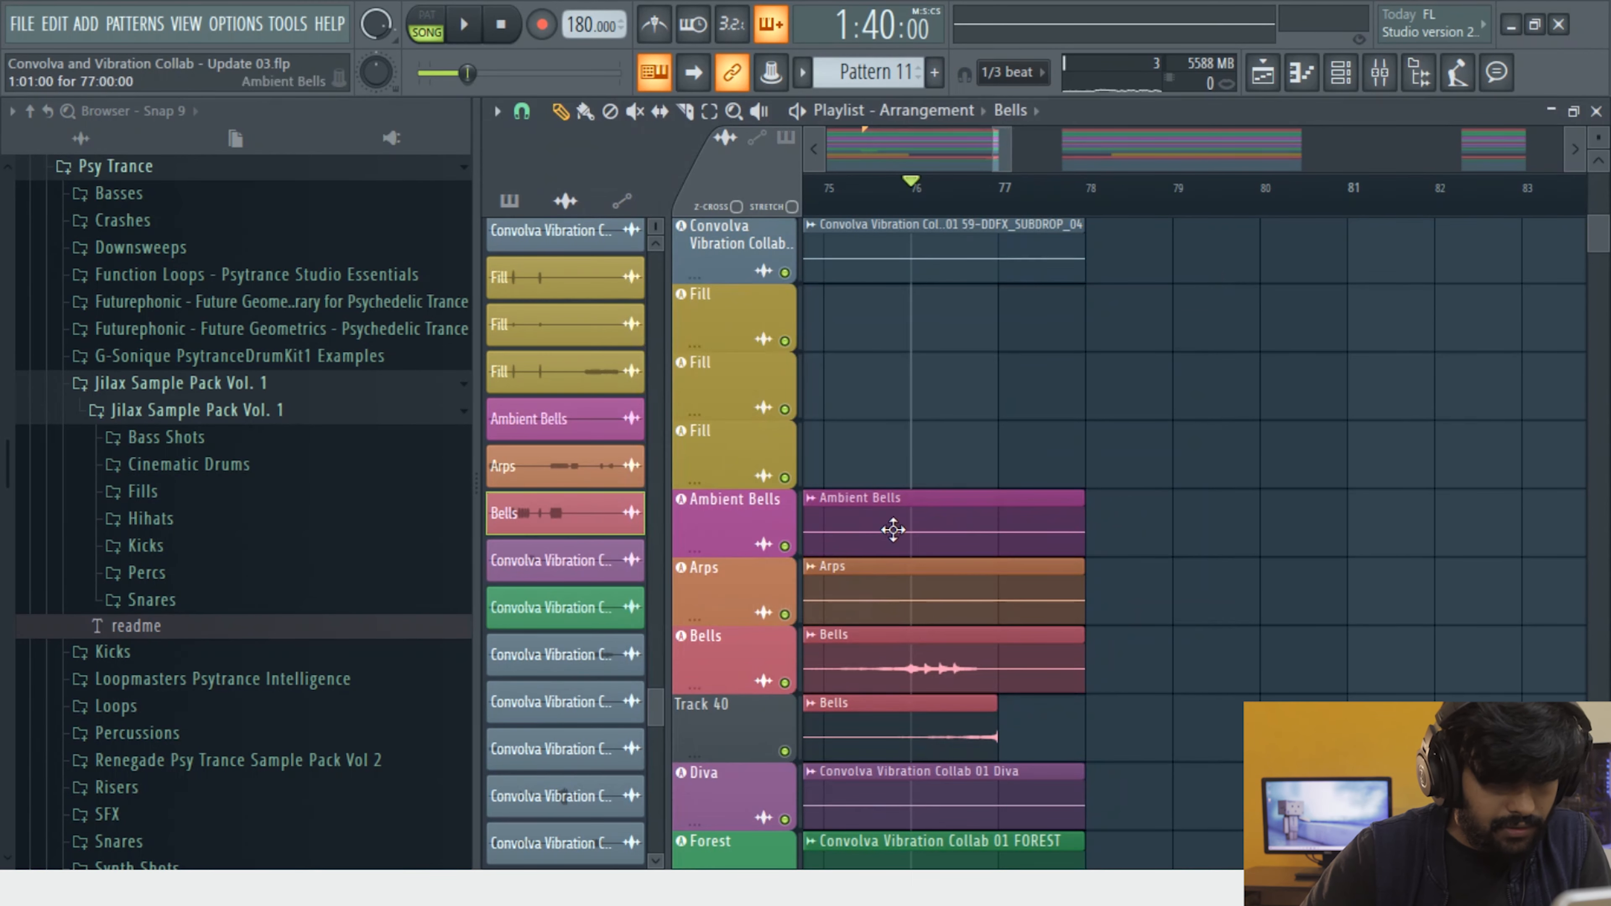
Fine-tune the end of the Bells clip on Track 40 to just before bar 77, listening to the tail
left_click_drag(924, 557, 1168, 832)
scroll(1040, 638, "up", 4)
key("space")
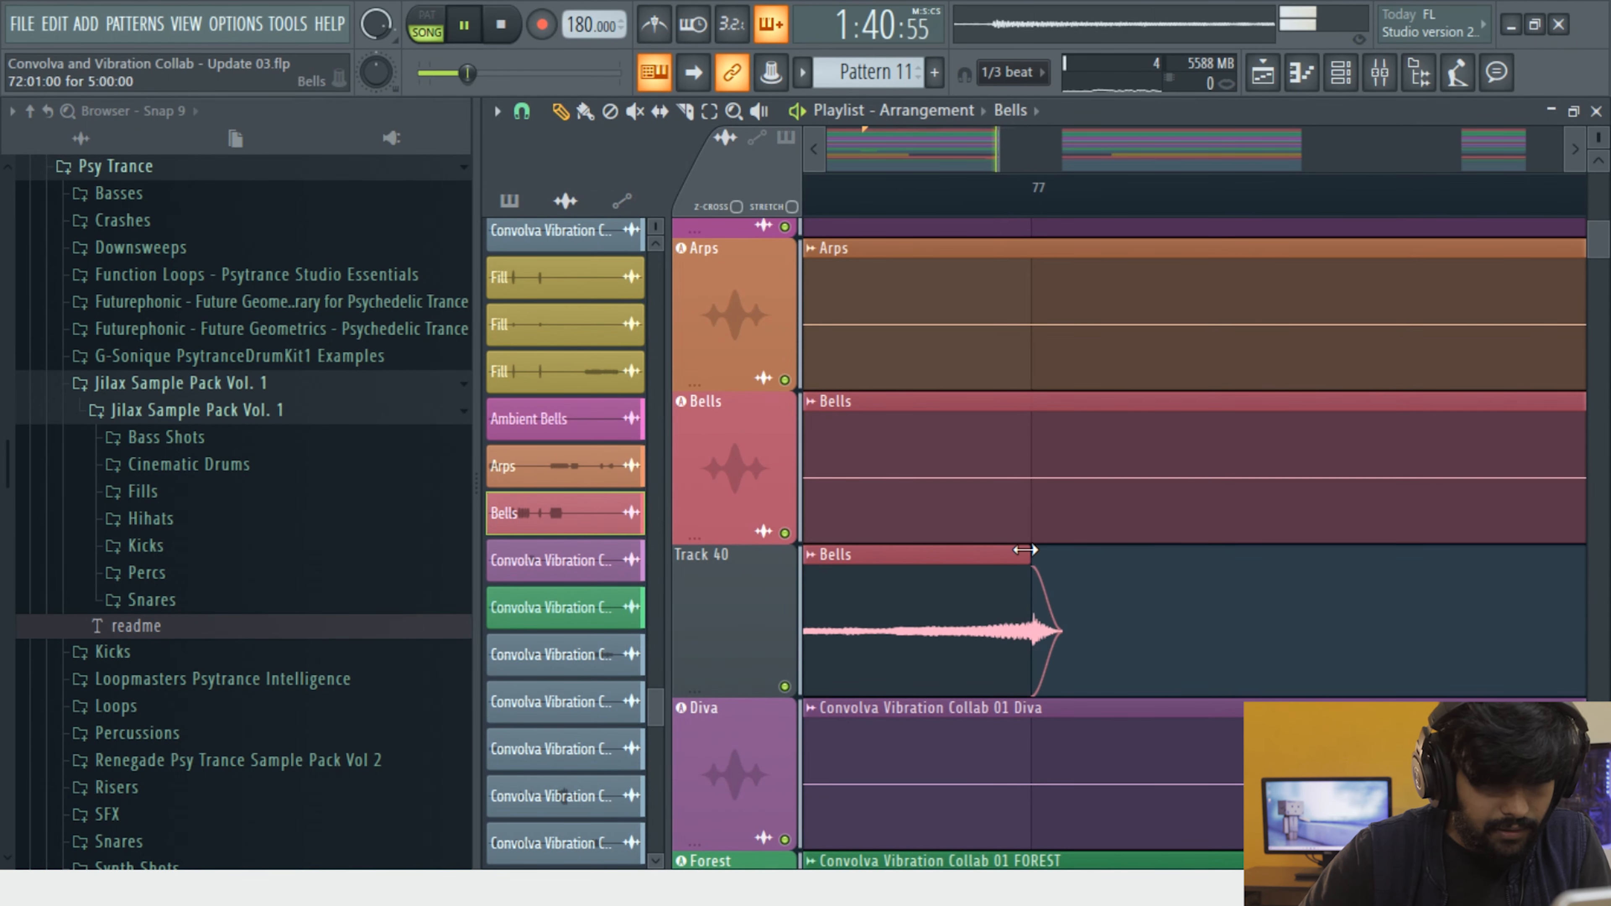
mouse_move(1028, 554)
left_mouse_down()
mouse_move(1009, 554)
mouse_move(1050, 559)
mouse_move(1036, 561)
left_mouse_up()
key("space")
key("space")
key("space")
key("space")
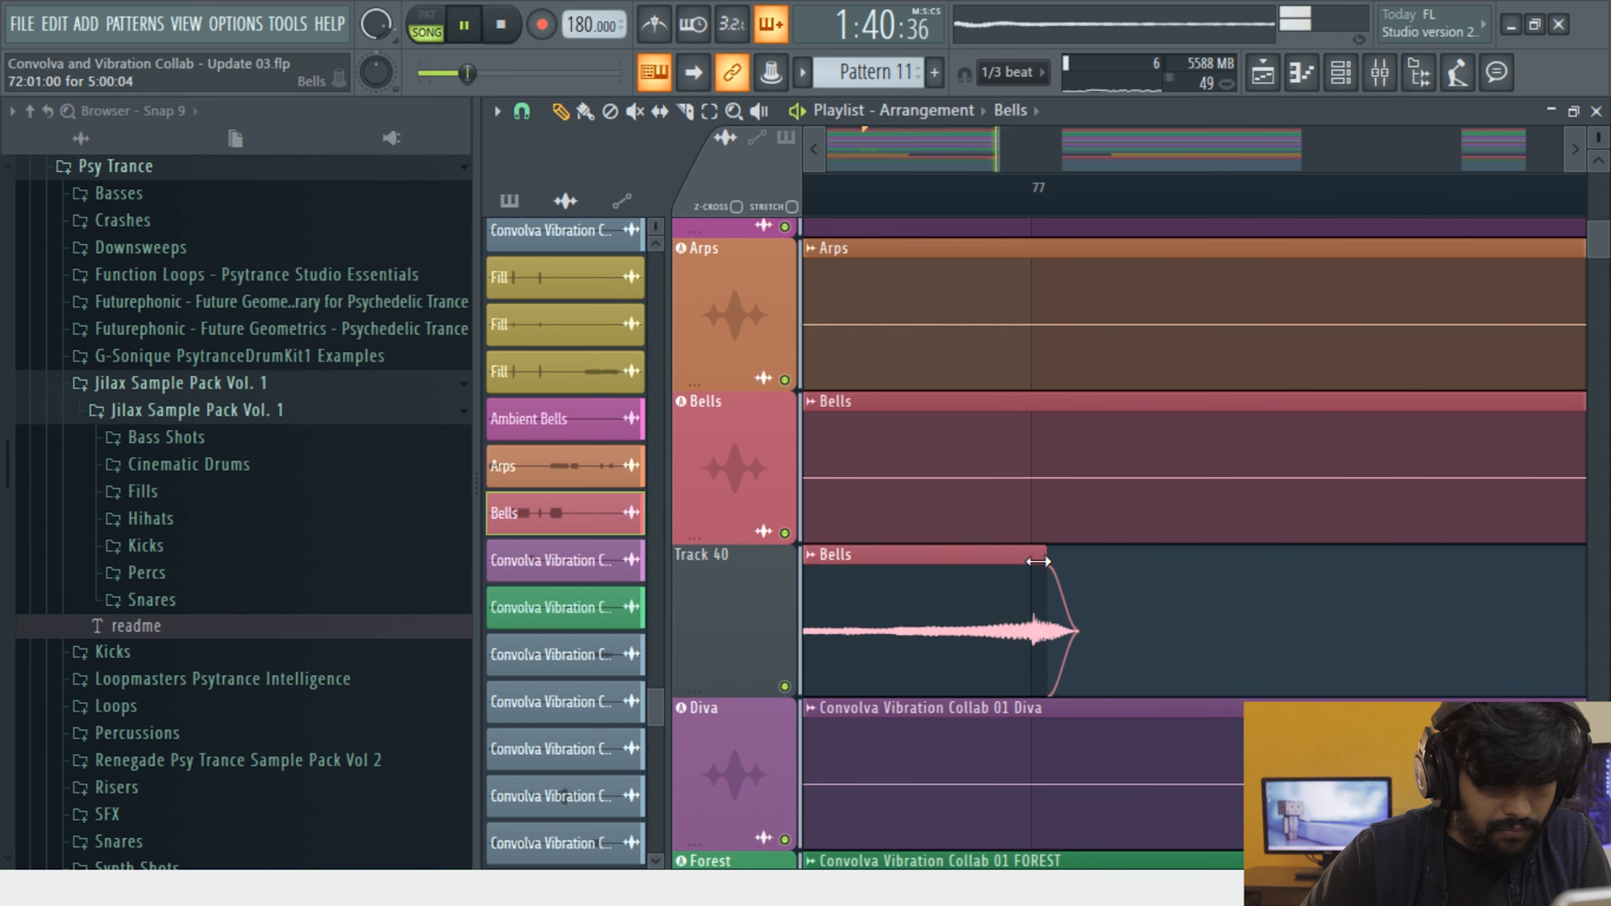
left_click_drag(918, 609, 1097, 653)
key("space")
left_click_drag(1178, 544, 1176, 544)
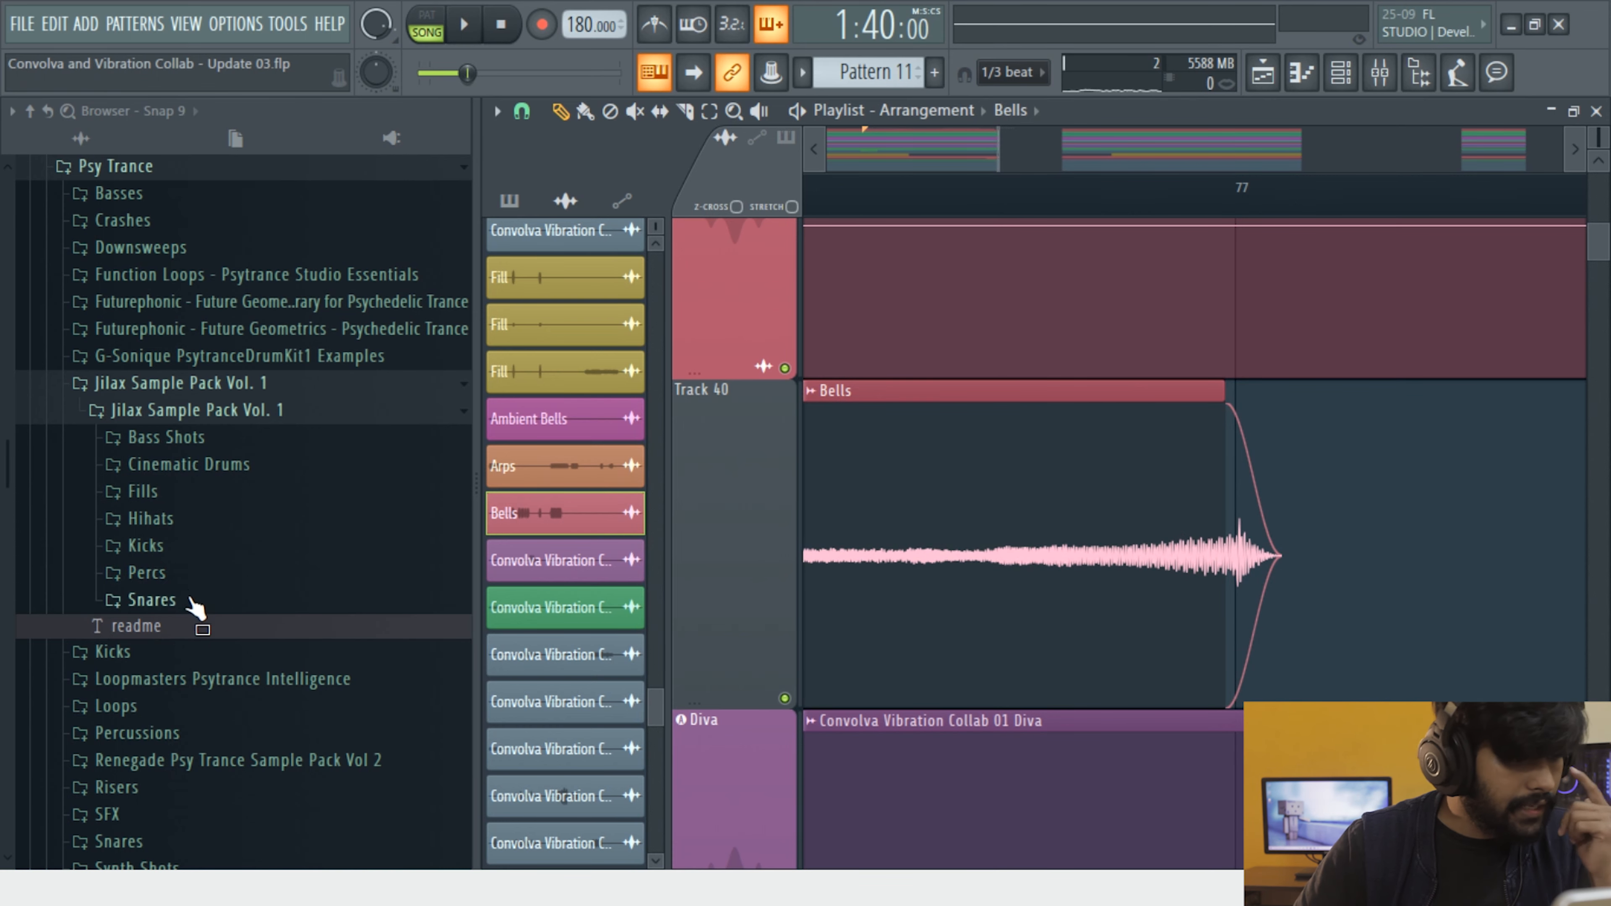
Collapse Jilax Sample Pack Vol. 1 and search the Function Loops Psytrance Studio Essentials folder for "dow"
left_click(166, 387)
scroll(166, 488, "up", 4)
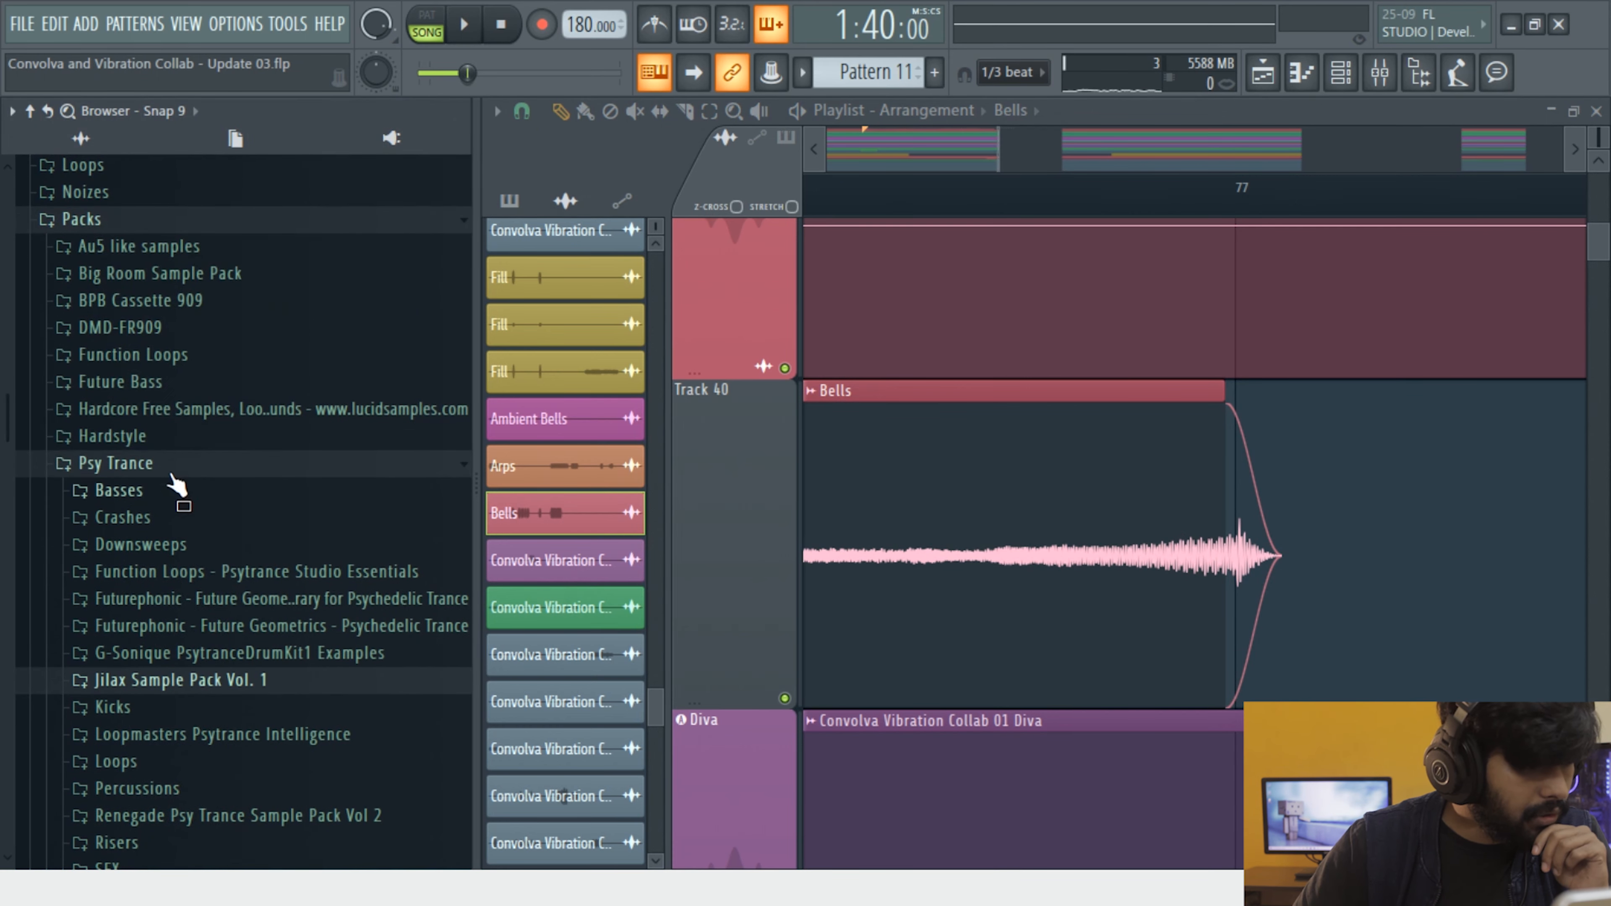
right_click(234, 580)
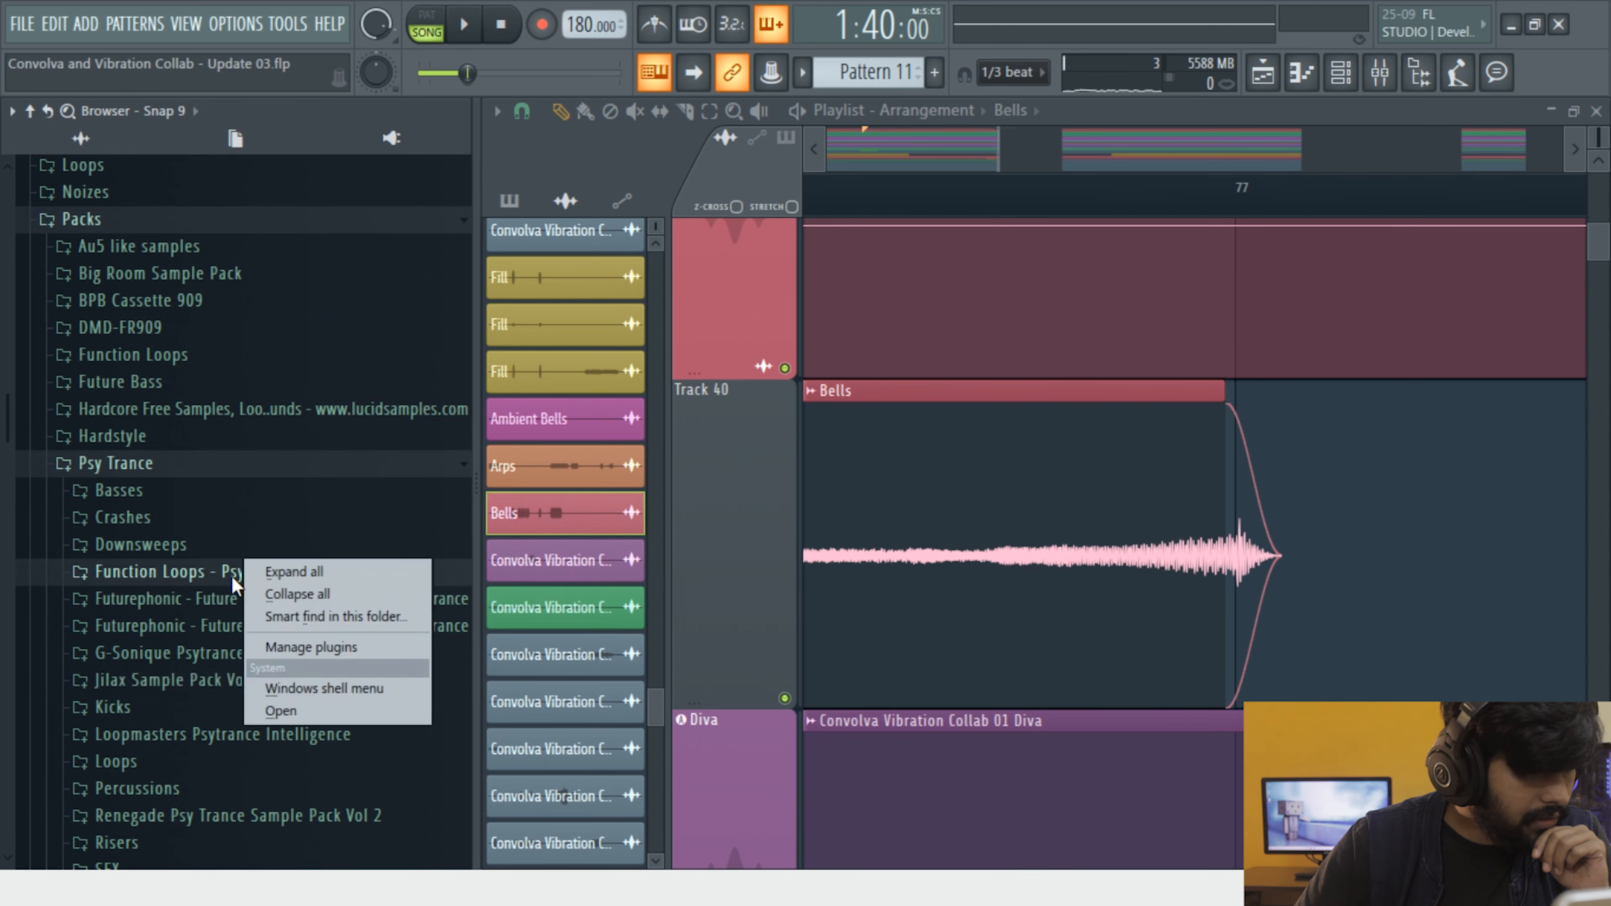
left_click(284, 618)
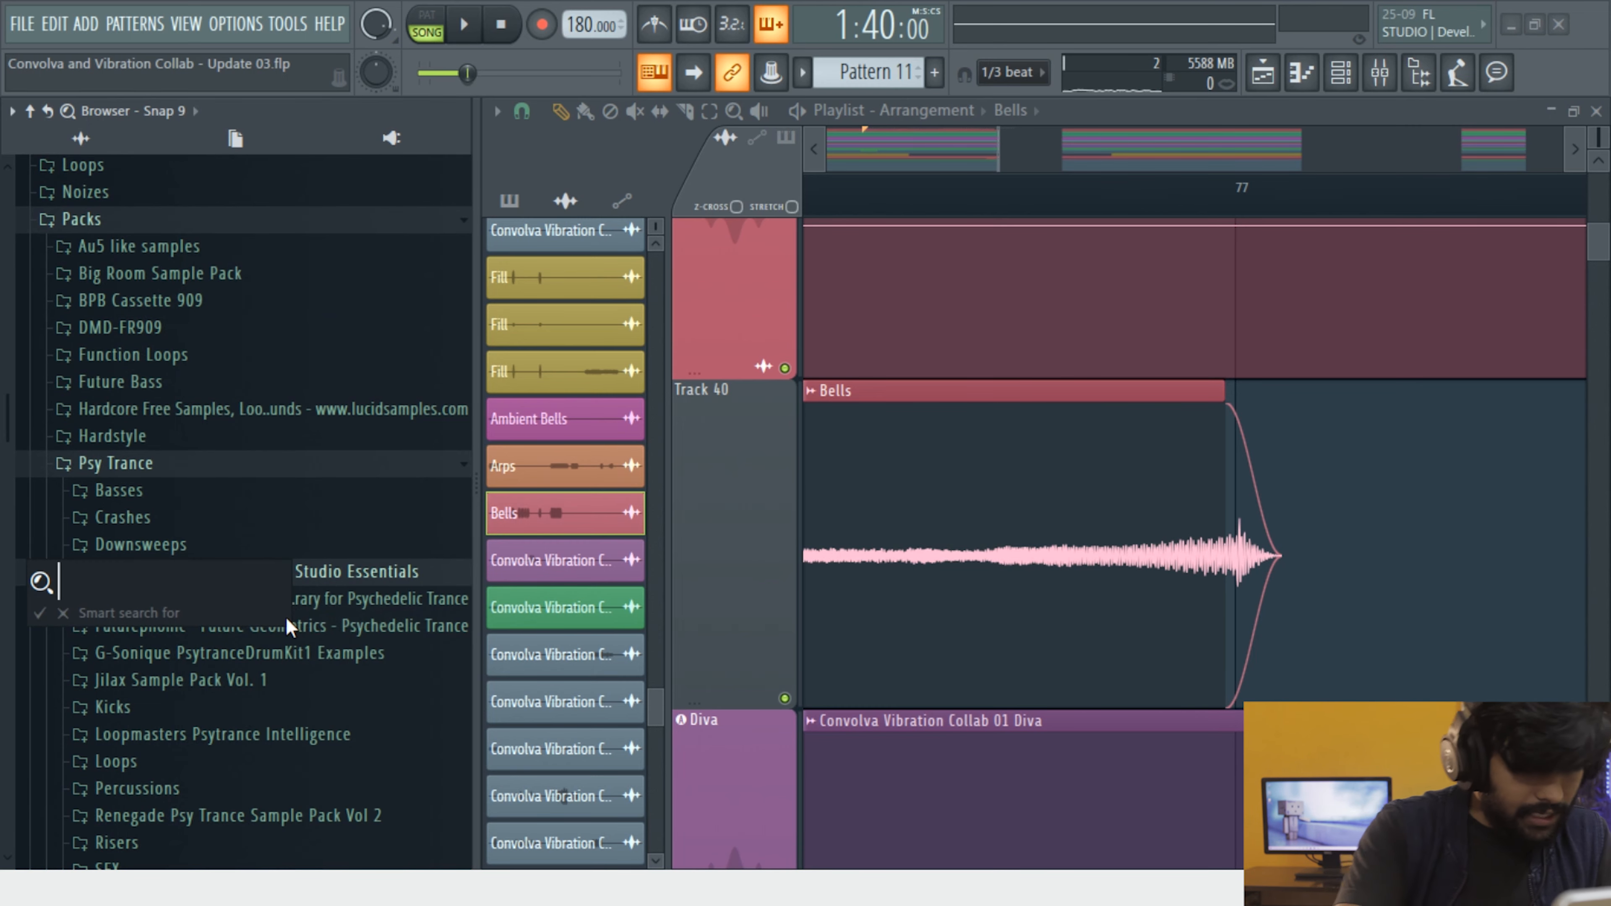
type("dow")
key("Return")
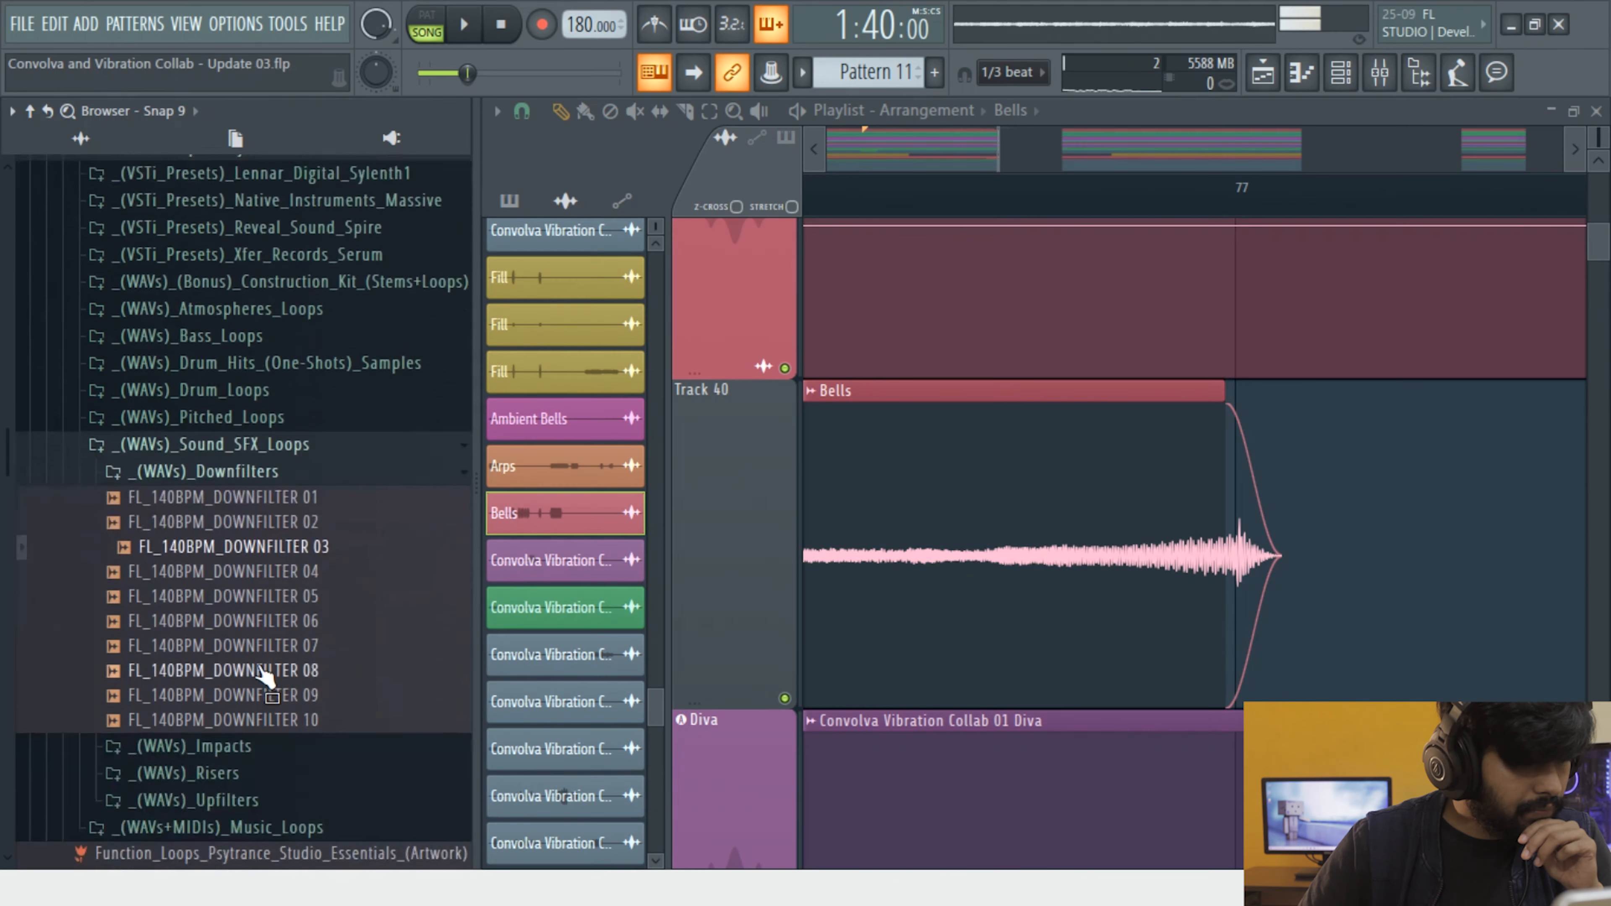
Audition and compare the FL_140BPM_DOWNFILTER samples in the Downfilters folder
key("Down")
key("Down")
left_click(267, 635)
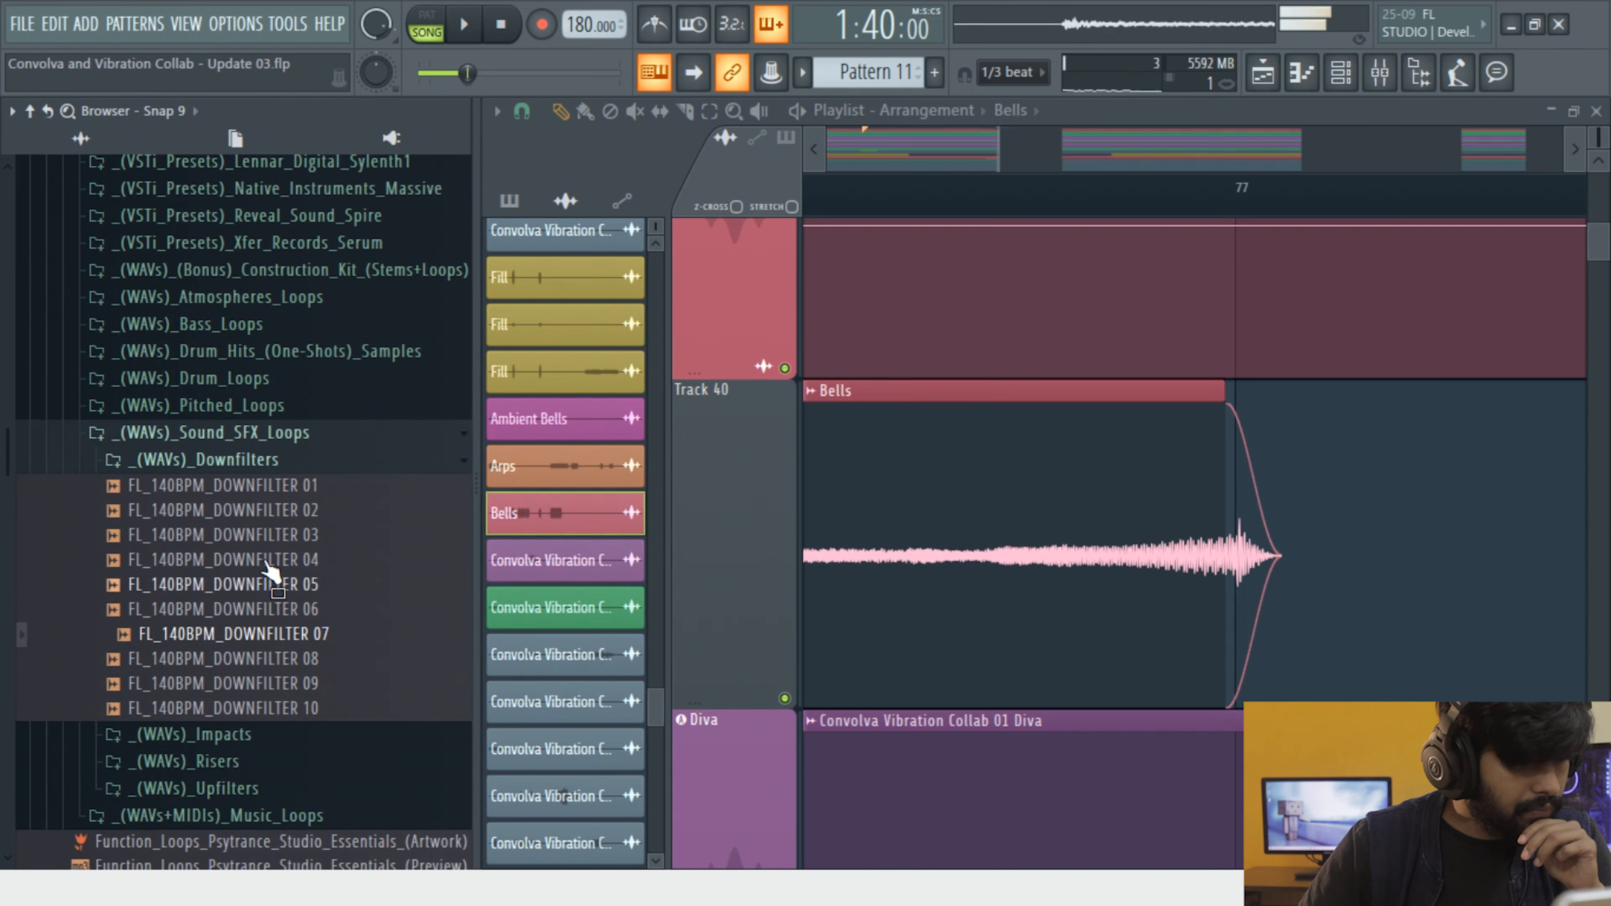
left_click(277, 512)
left_click(276, 494)
left_click(256, 706)
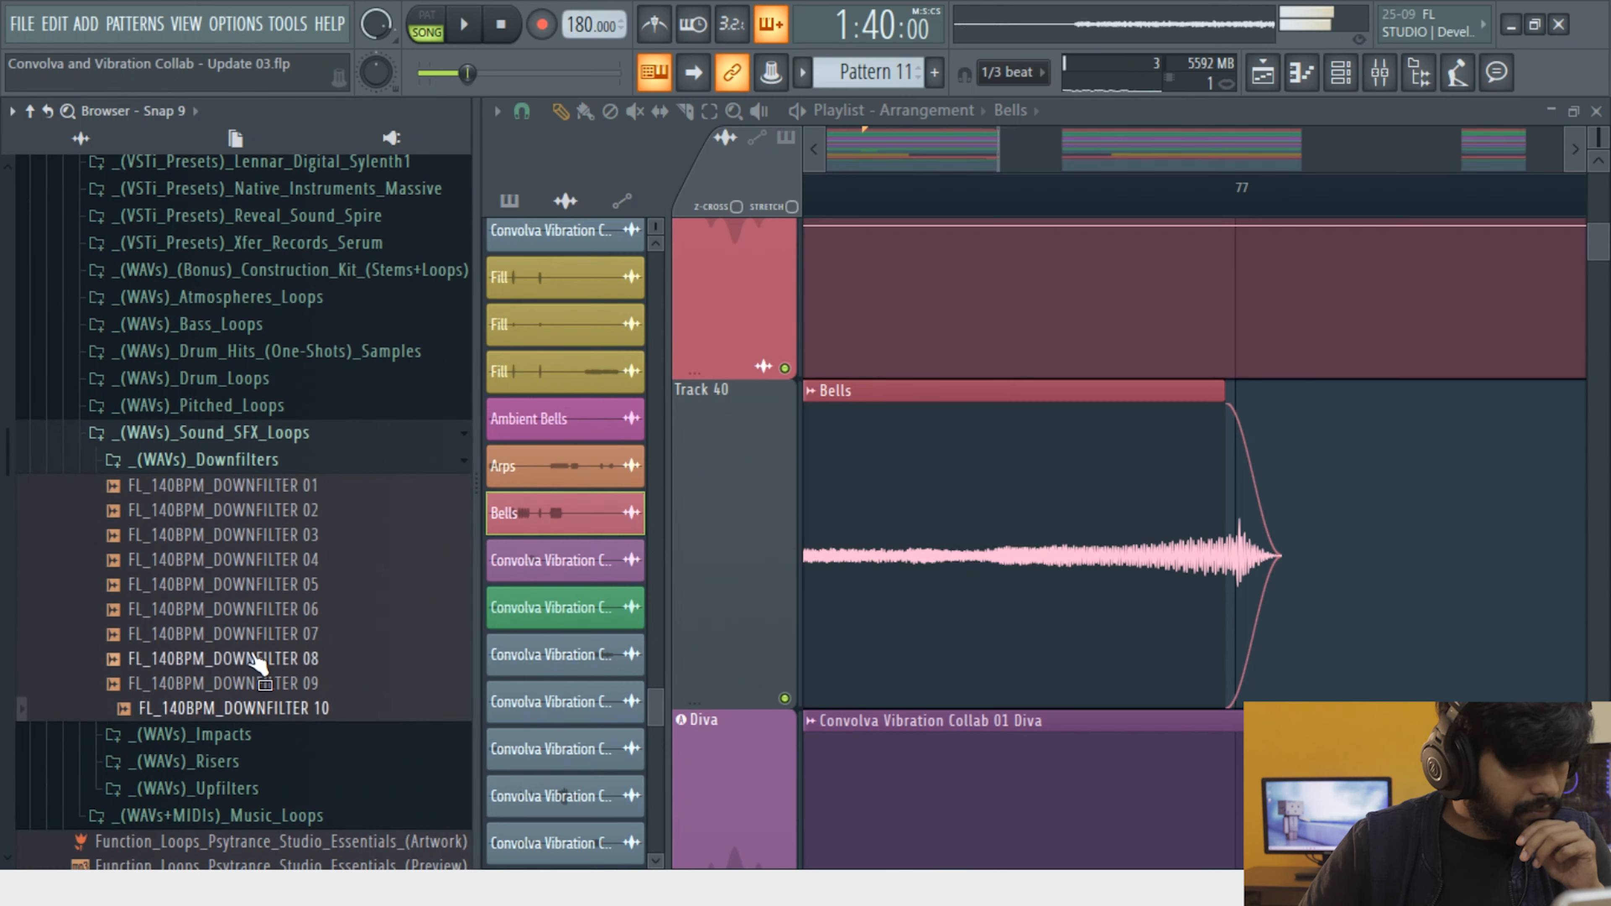
left_click(260, 562)
left_click(251, 516)
left_click(258, 541)
left_click(260, 660)
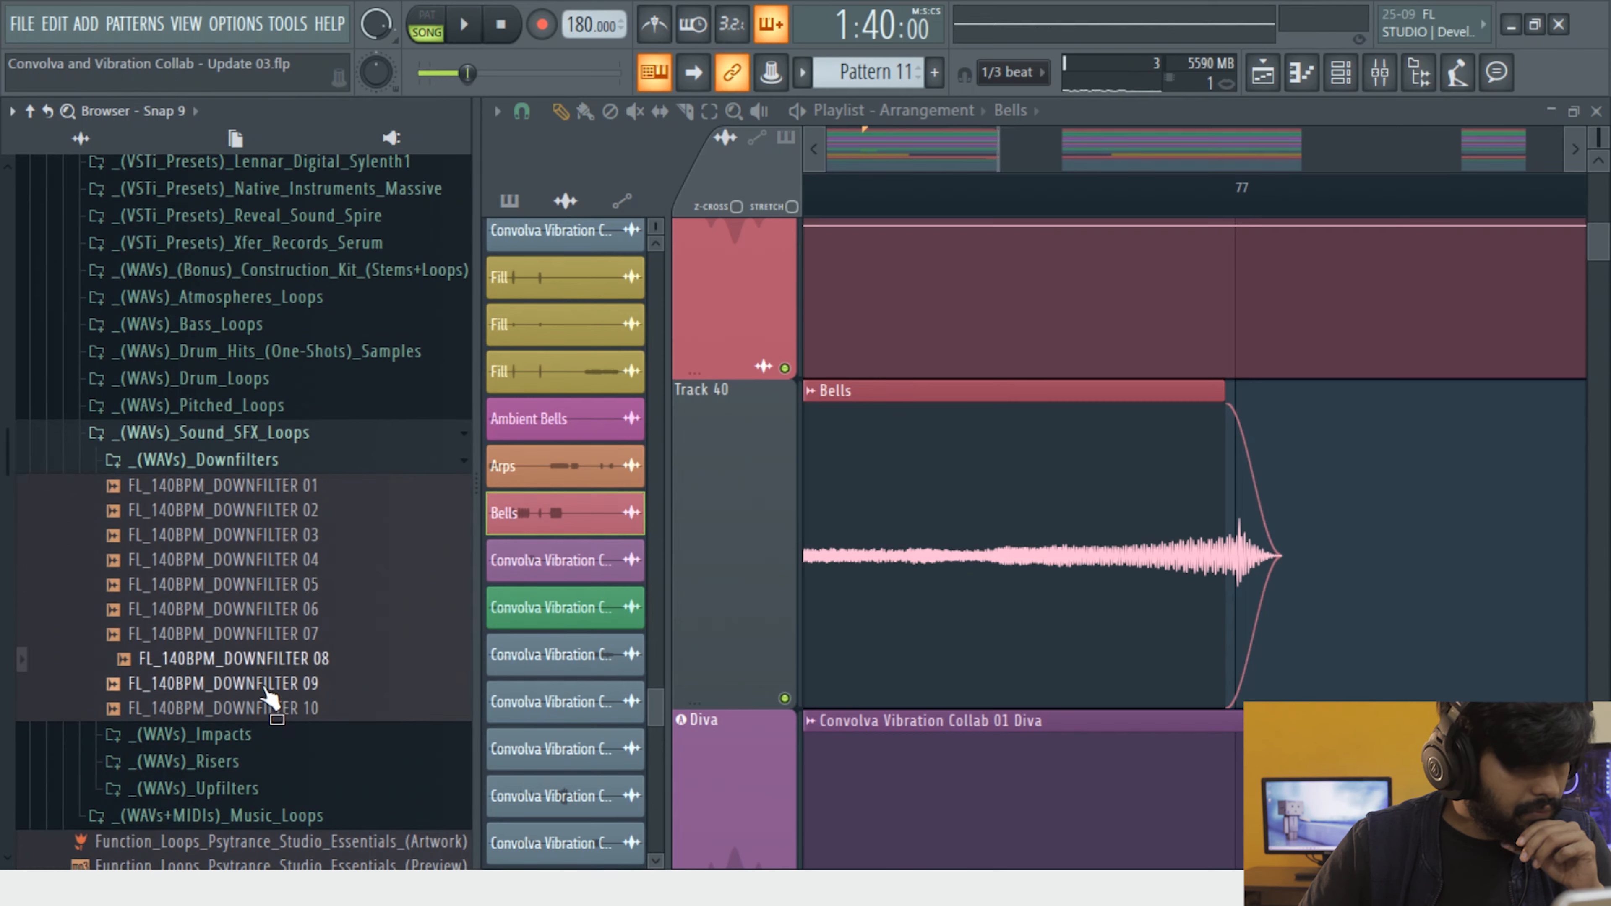
left_click(260, 684)
left_click(253, 536)
left_click(238, 490)
left_click(242, 514)
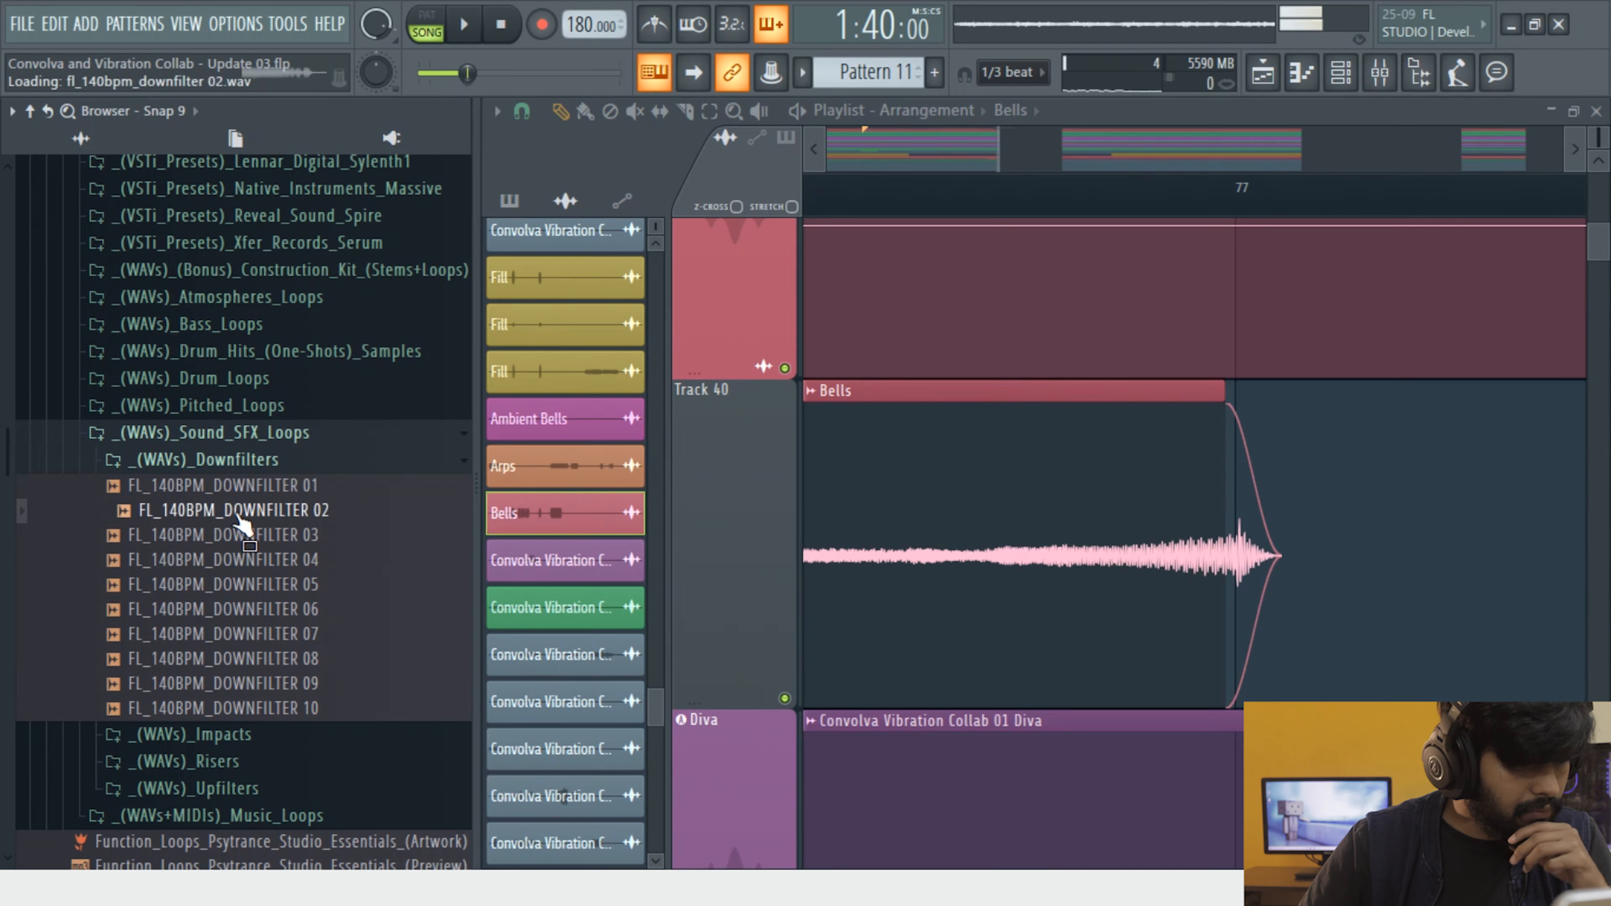
Place FL_140BPM_DOWNFILTER 02 on Track 40 at bar 77, listen to it in context and open its sample settings
left_click_drag(602, 607, 1395, 489)
key("space")
double_click(1406, 478)
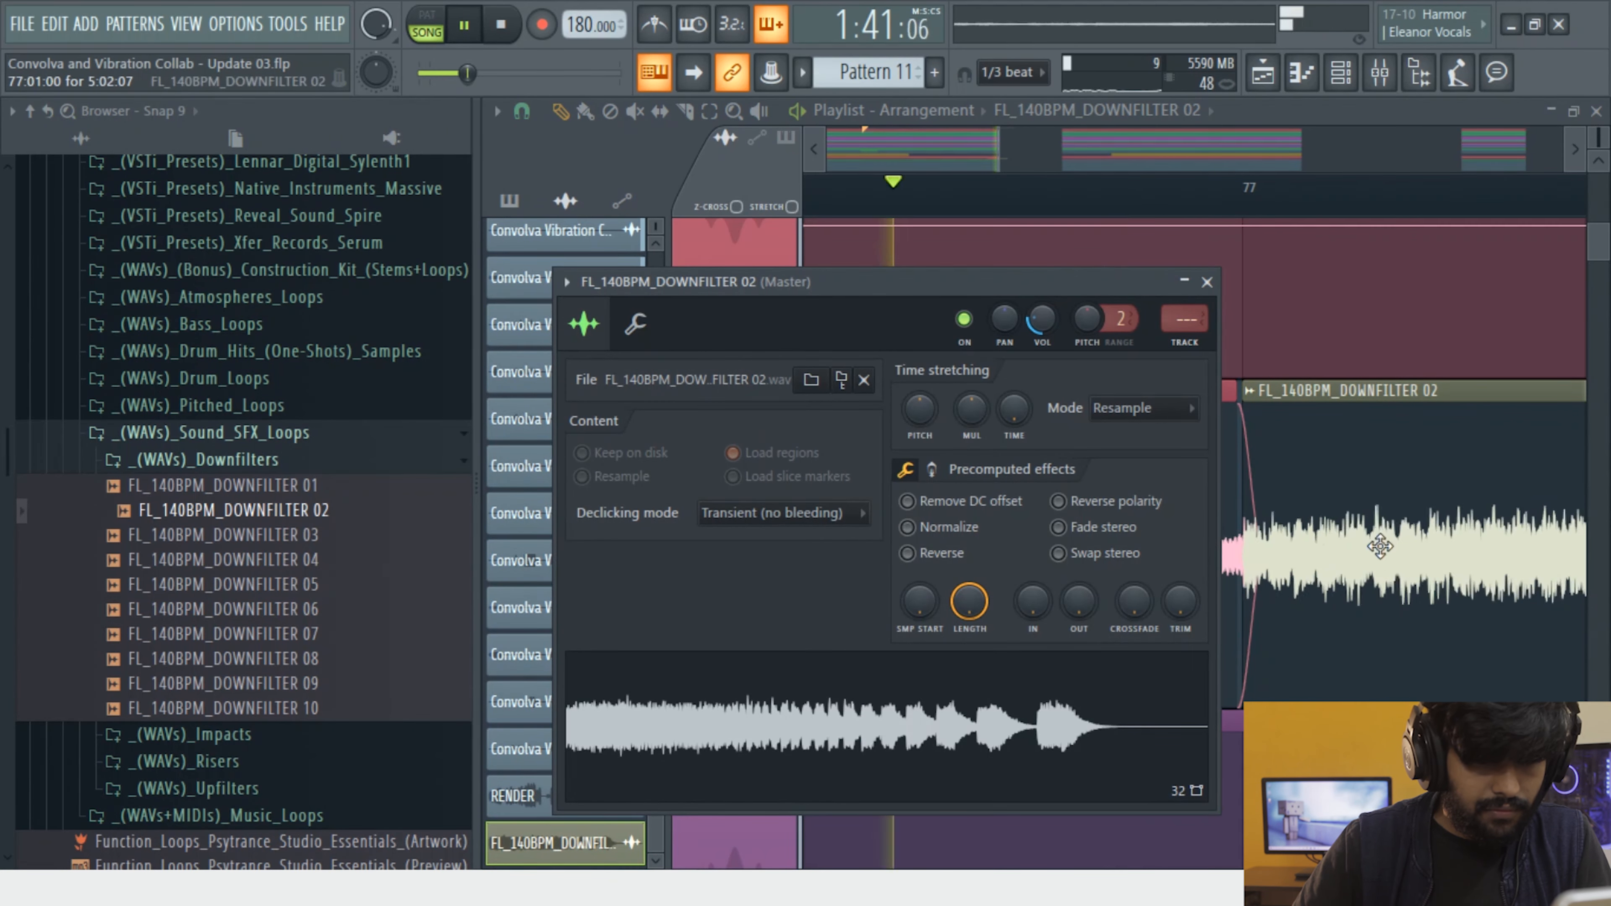
key("space")
Audition FL_140BPM_DOWNFILTER 07 through 10 as alternatives for the transition
left_click(236, 634)
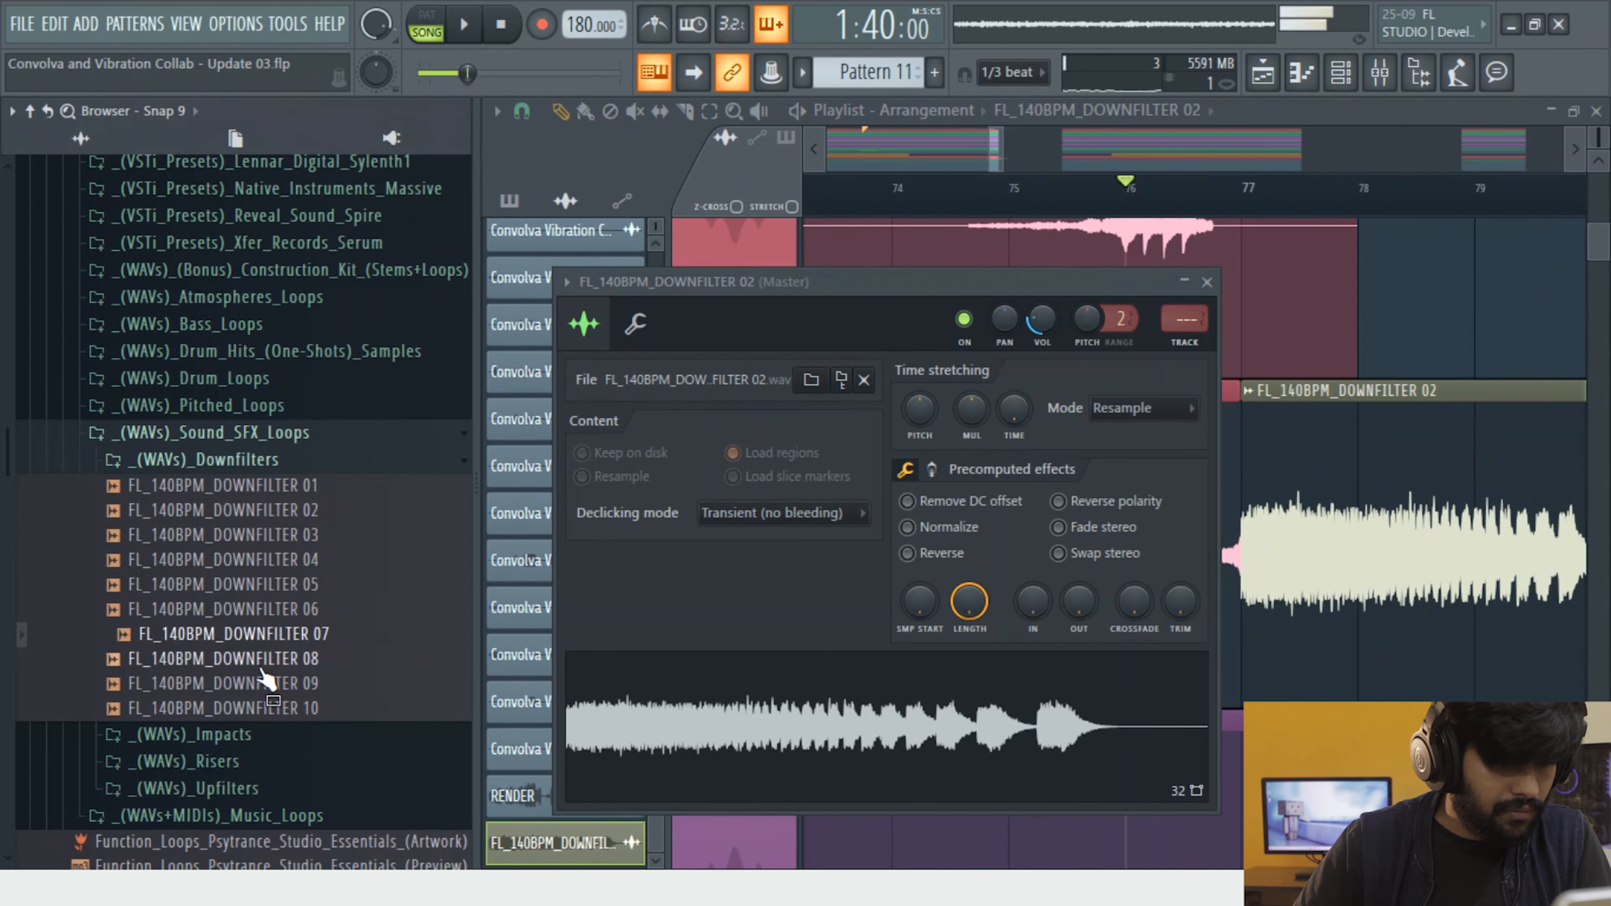
left_click(254, 660)
left_click(272, 685)
left_click(289, 709)
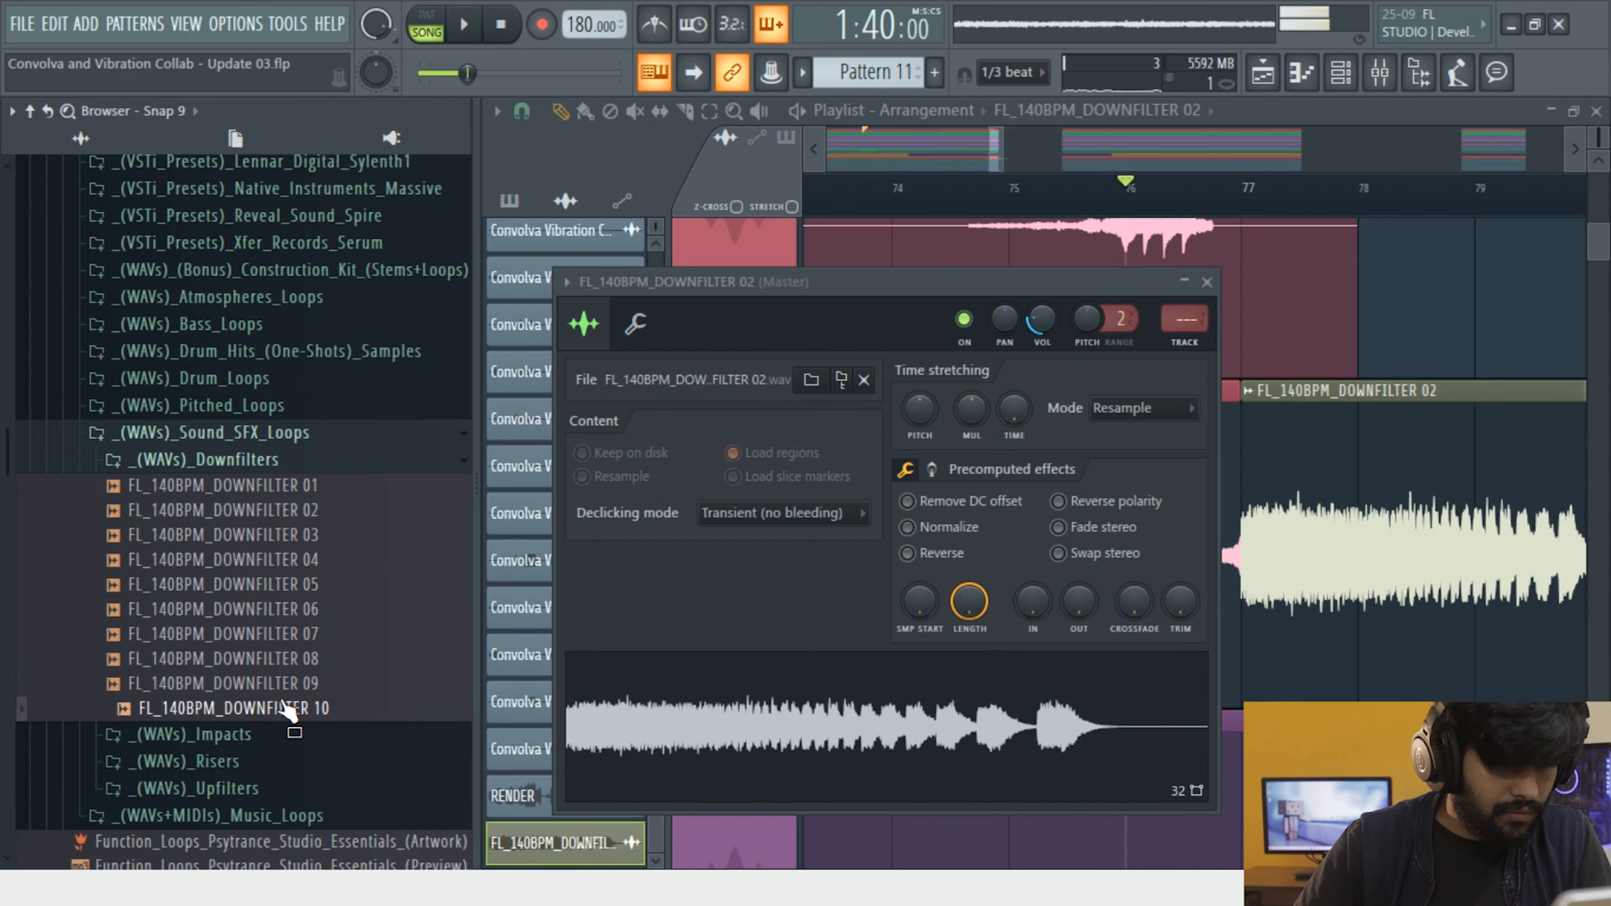
Audition FL_140BPM_DOWNFILTER 09 and play the transition from bar 74 with FL_140BPM_DOWNFILTER 02 in place
left_click(279, 684)
left_click_drag(291, 689, 95, 619)
key("space")
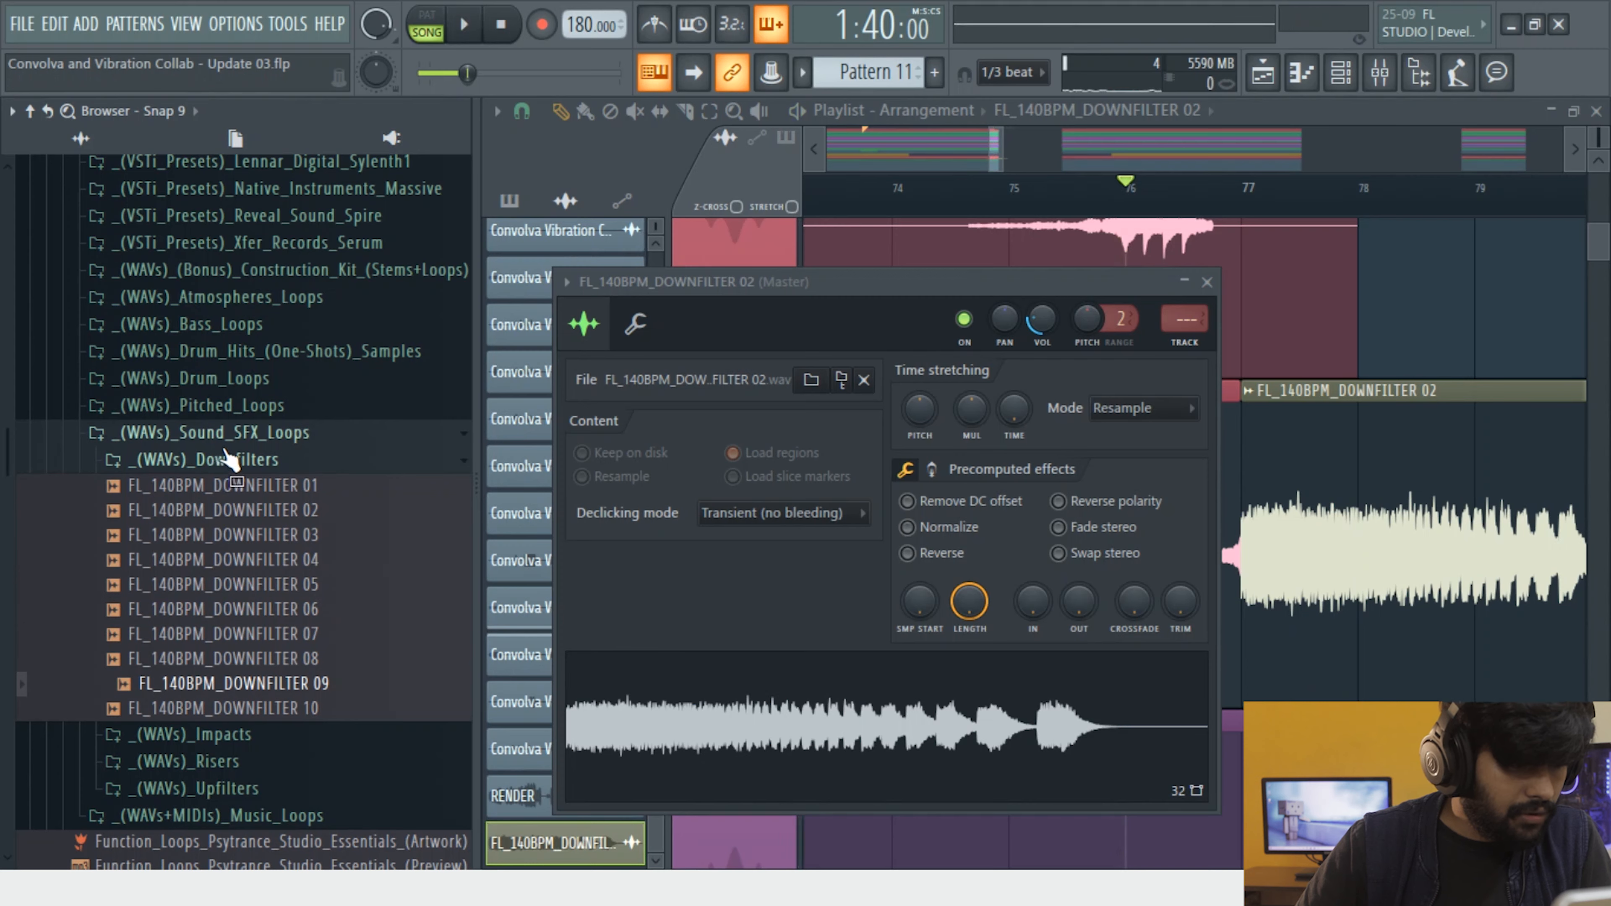
left_click(229, 439)
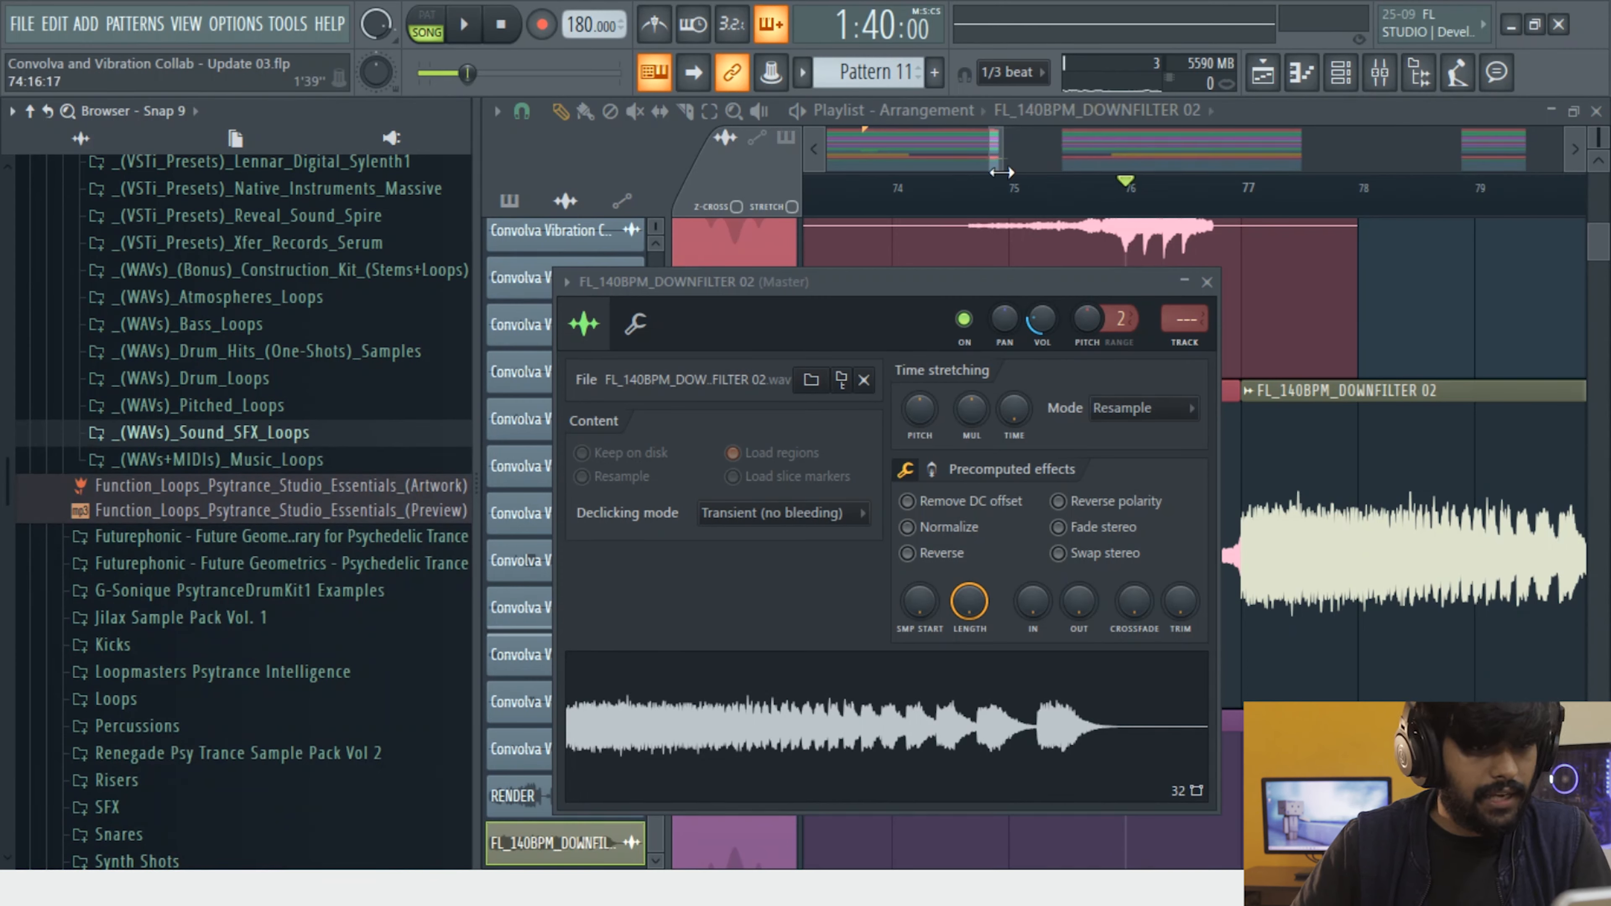
left_click(932, 199)
key("space")
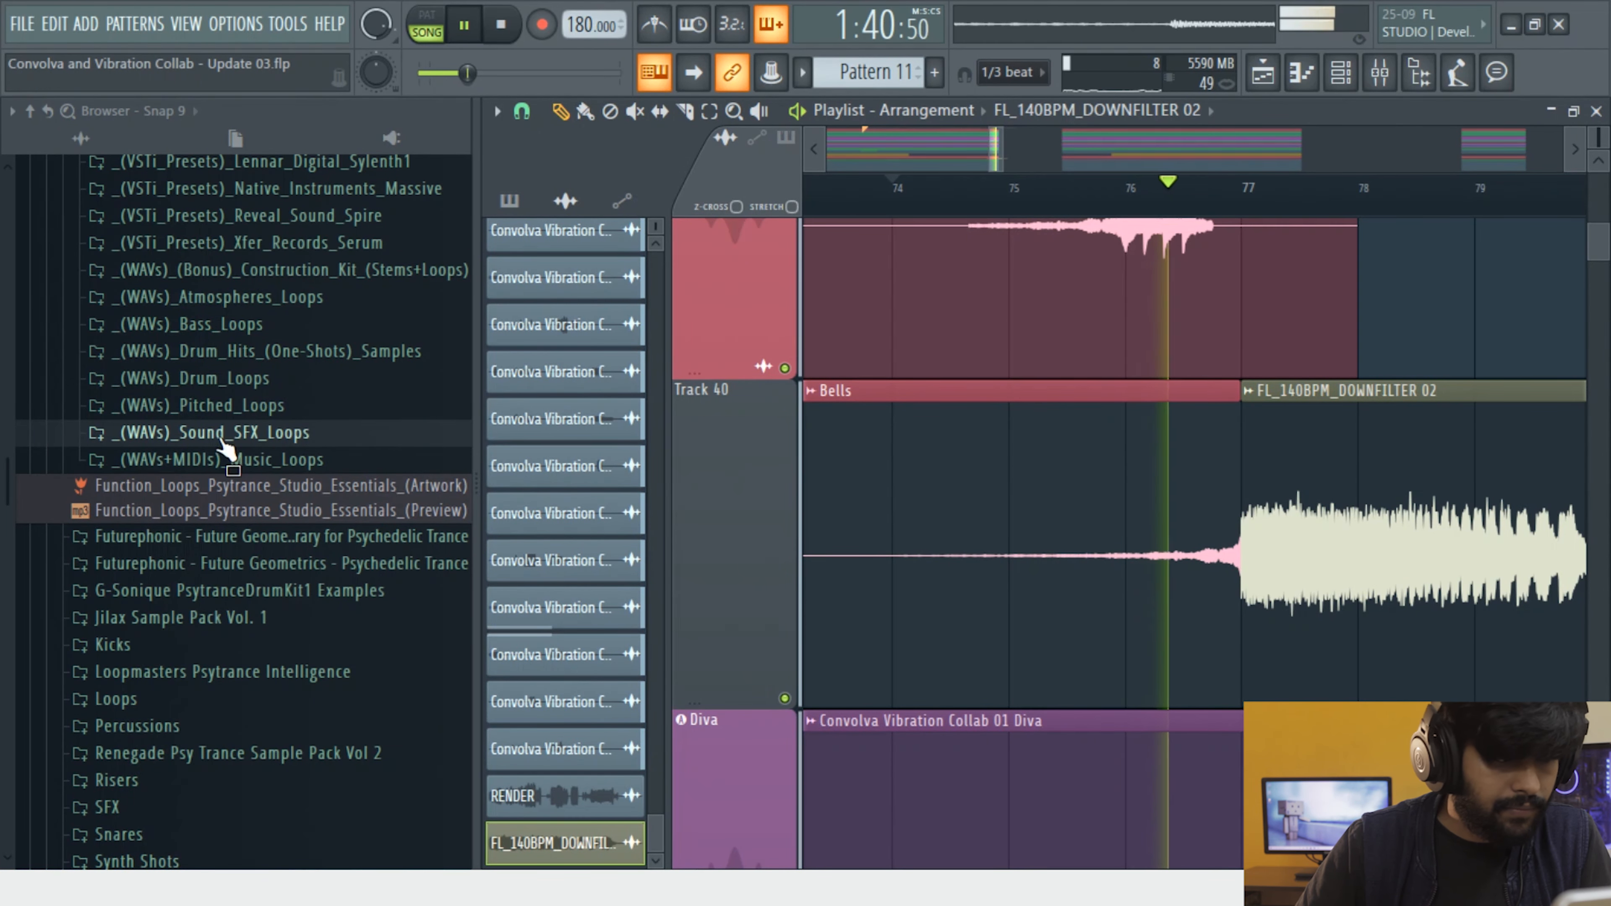
key("space")
Audition FL_140BPM_DOWNFILTER 04 and 06 from the Sound_SFX_Loops folder
left_click(198, 438)
left_click(272, 598)
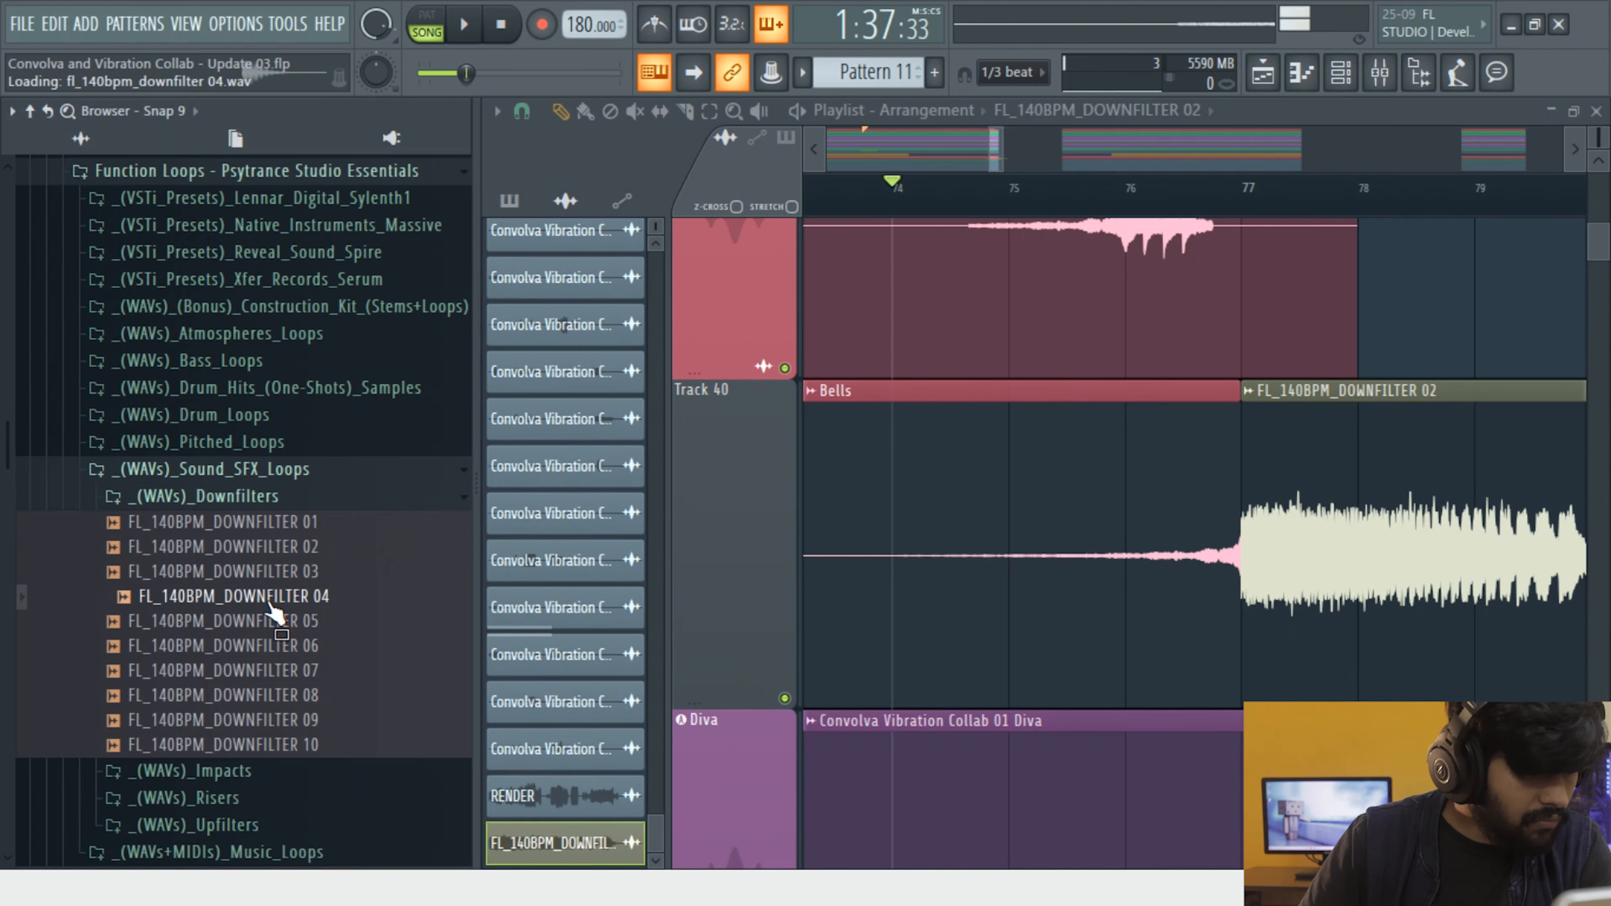
left_click(266, 647)
Replace the downfilter at bar 77 on Track 40 with FL_140BPM_IMPACT 02 from the Impacts folder and listen to it in context
left_click(236, 507)
left_click(254, 524)
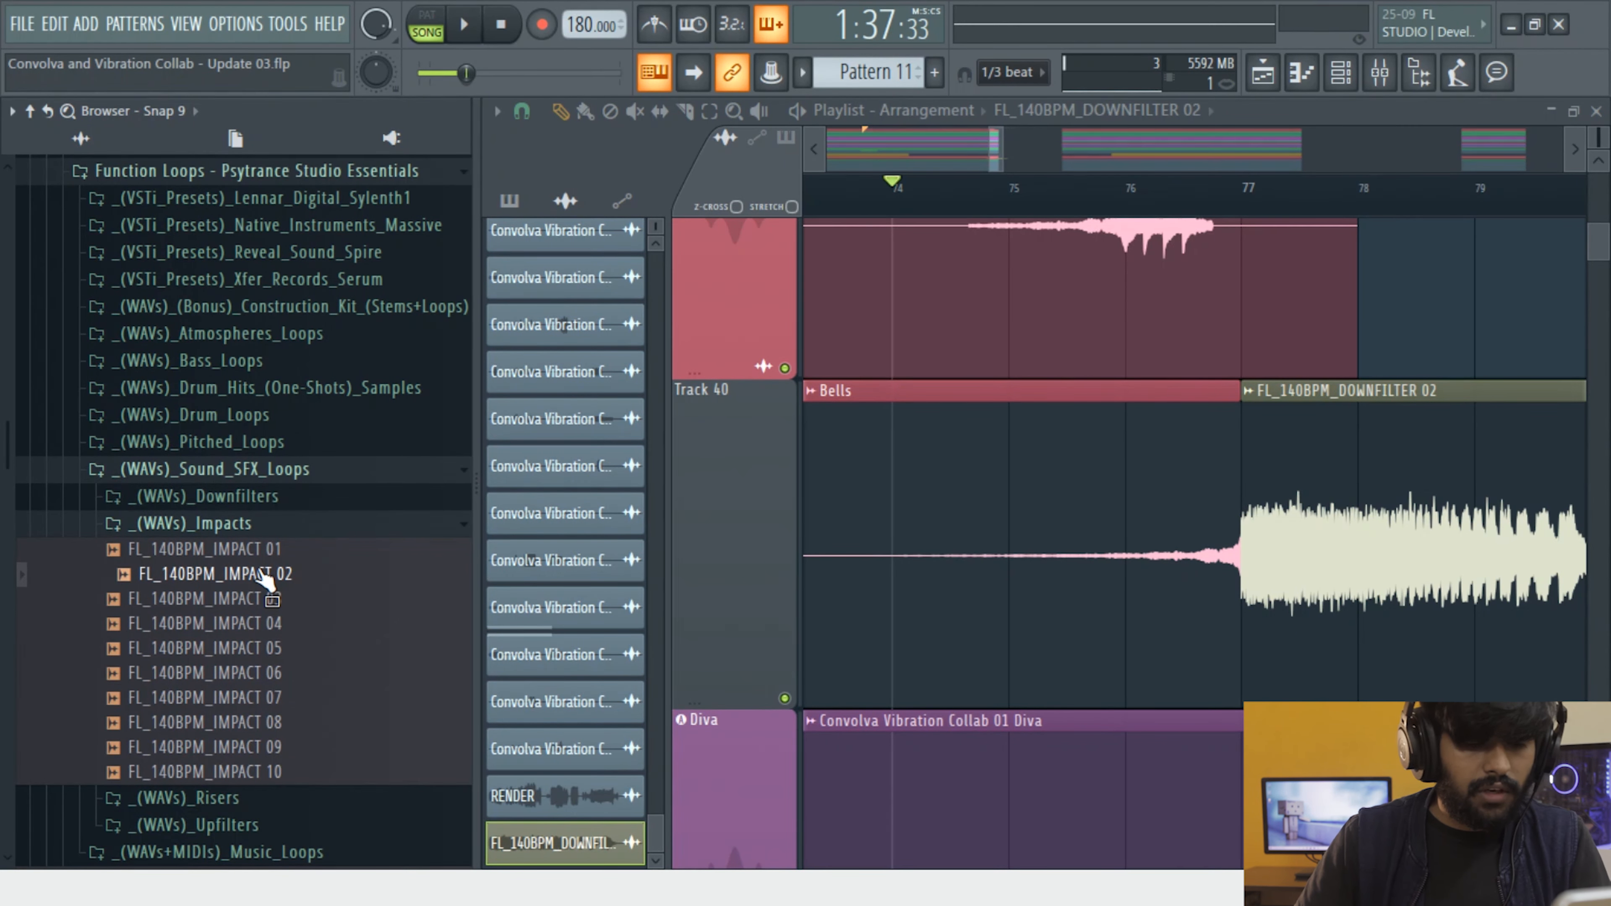
left_click_drag(277, 576, 1295, 489)
key("space")
double_click(1229, 431)
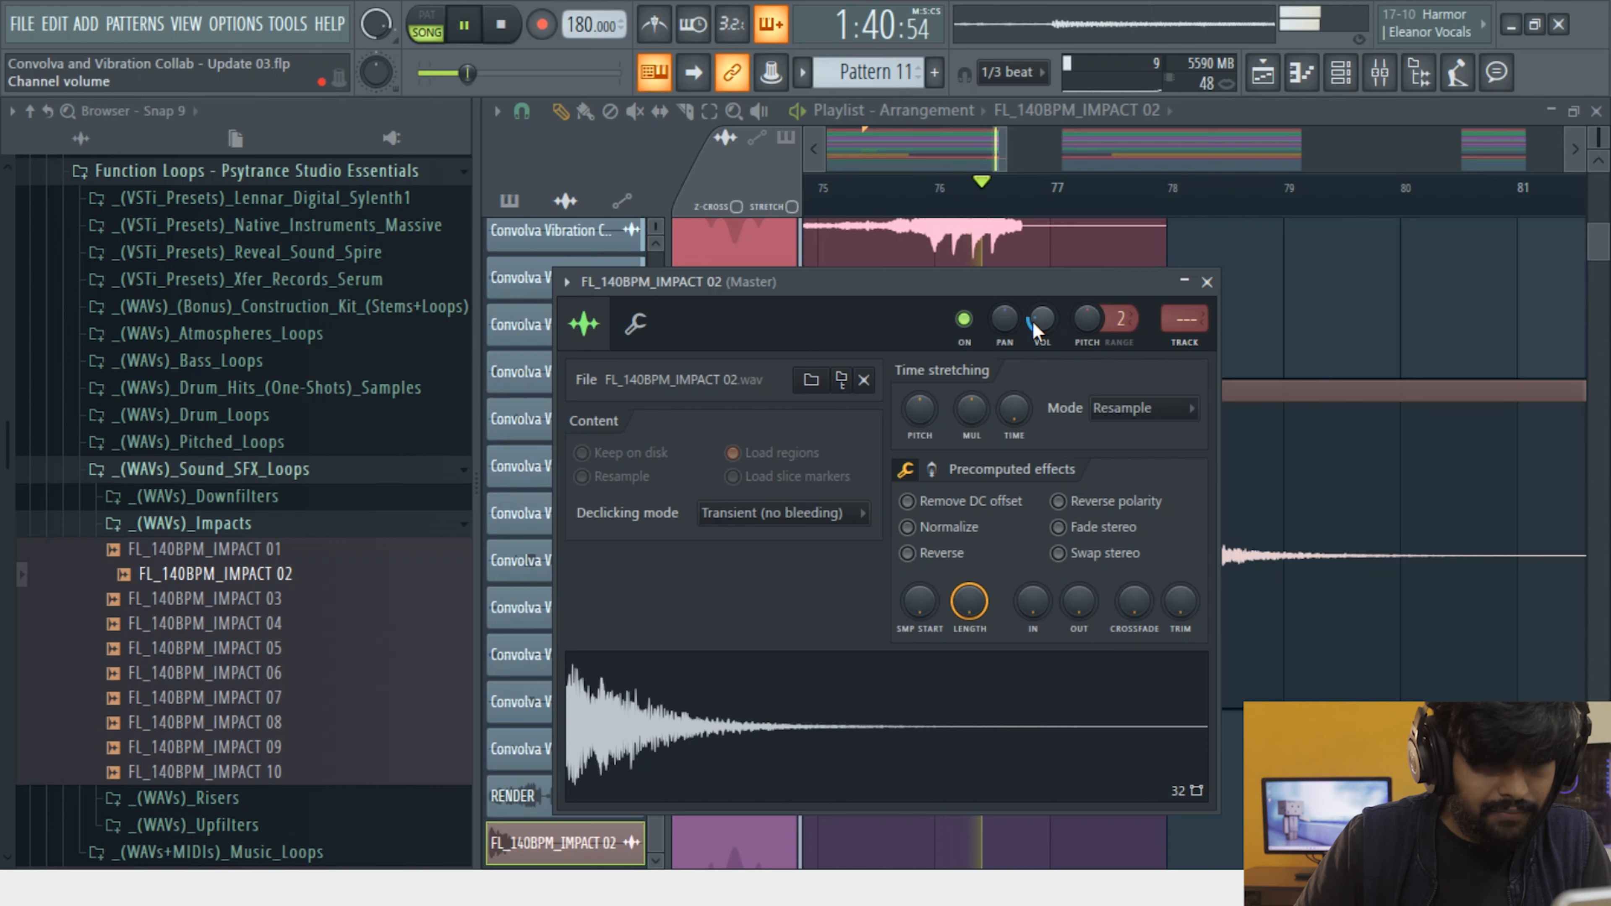
left_click(999, 192)
scroll(1147, 410, "down", 5)
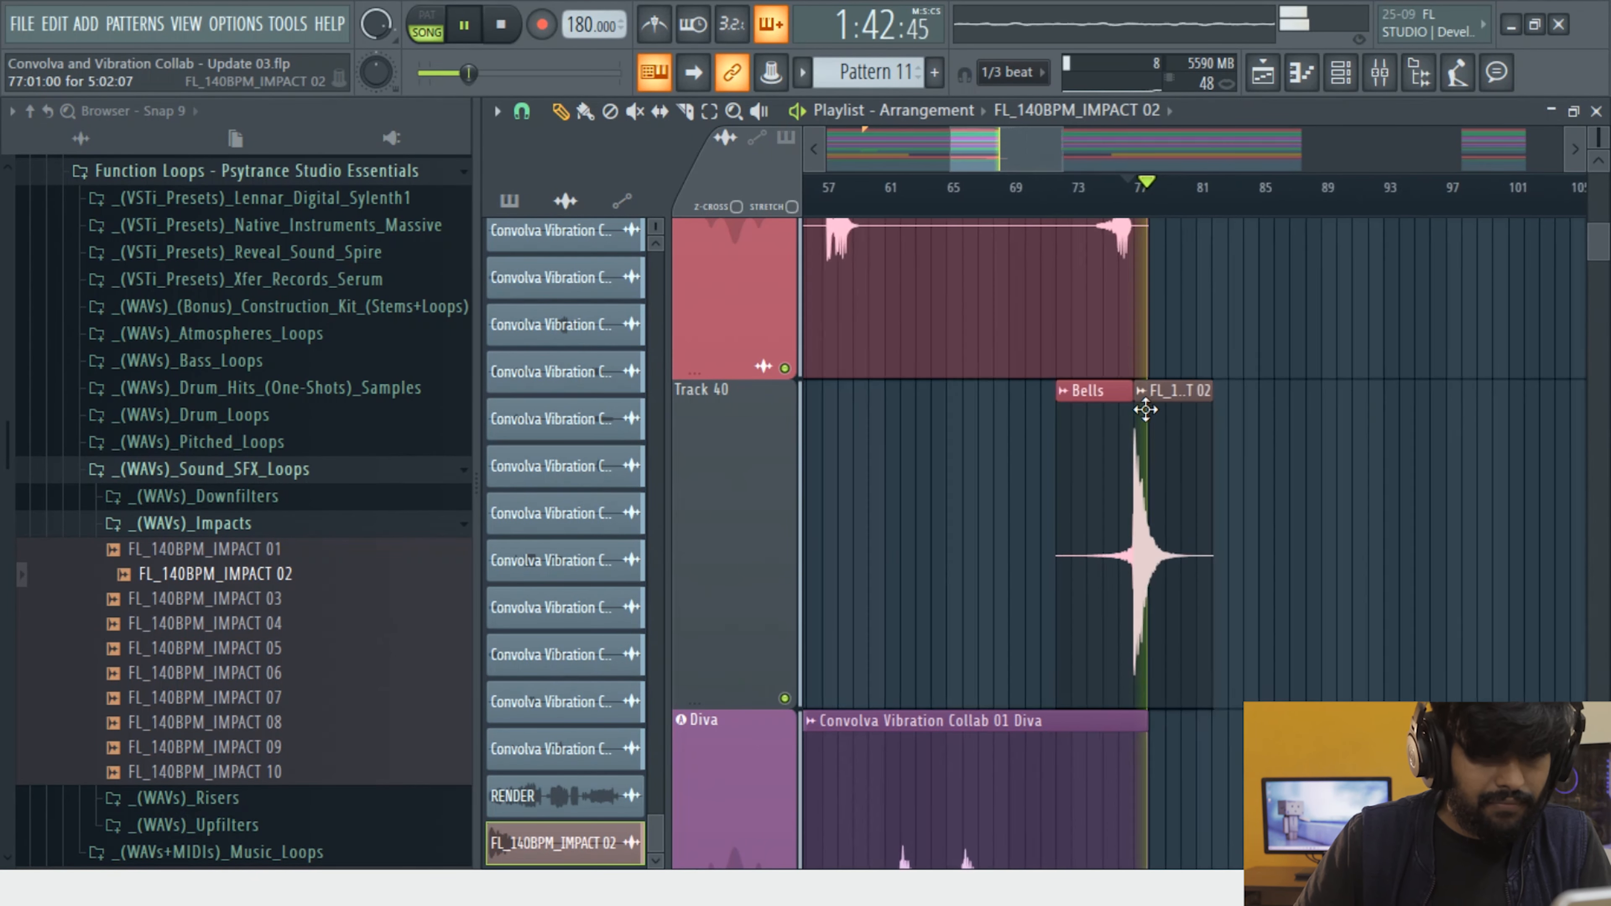
scroll(1145, 410, "down", 3)
key("space")
Audition further FL_140BPM_IMPACT samples and try FL_140BPM_IMPACT 09 at bar 77 on Track 40 in context
left_click(208, 625)
left_click(254, 675)
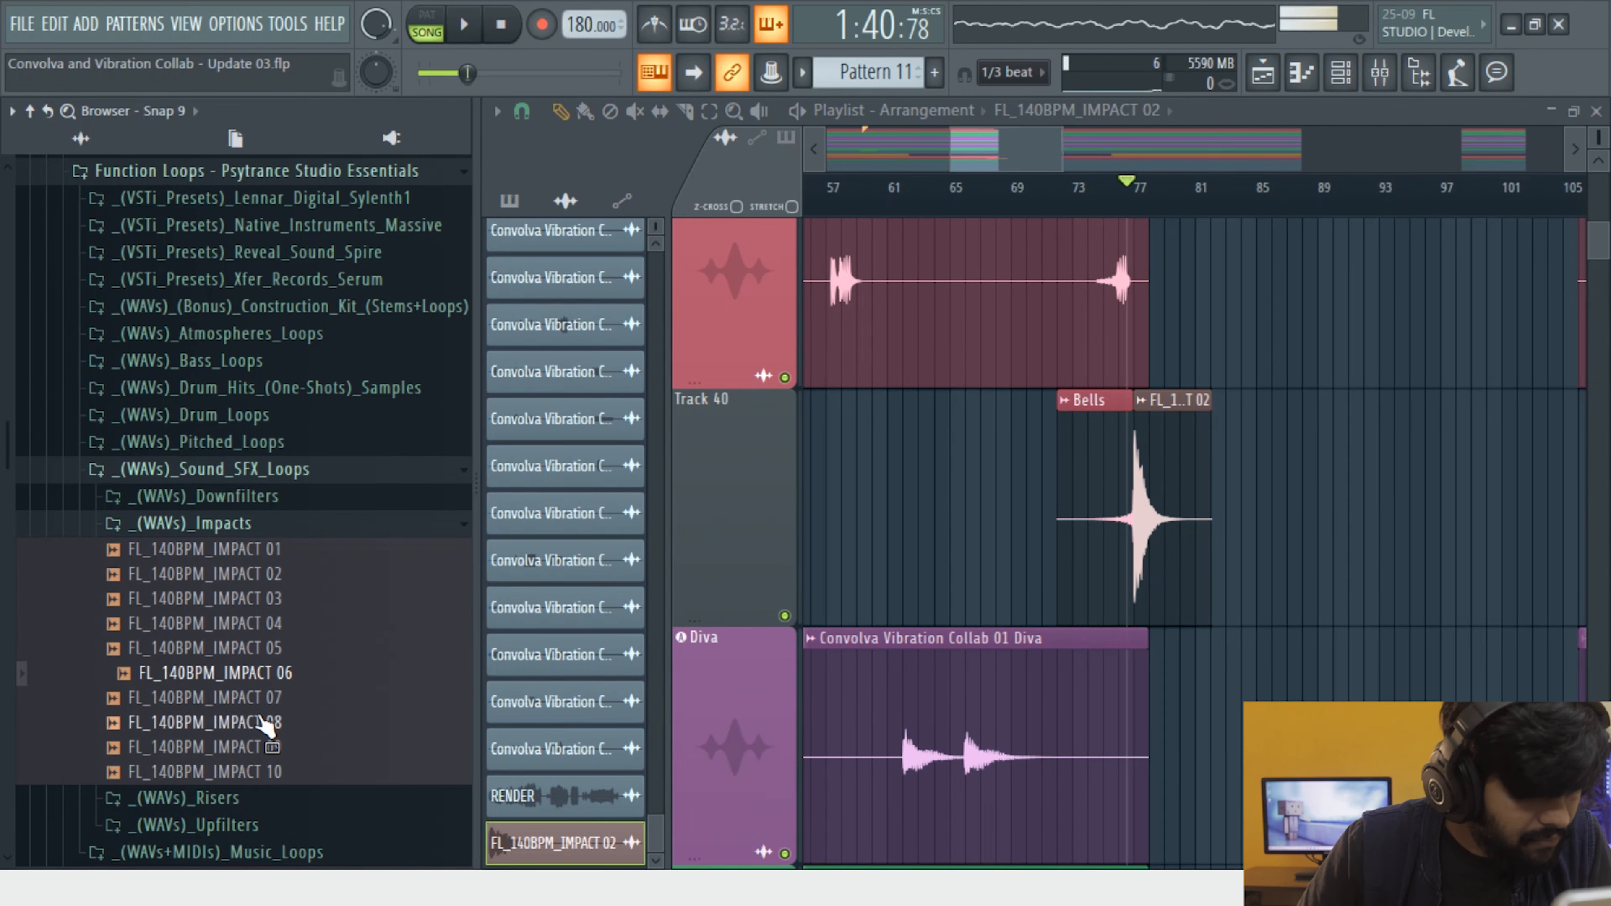
left_click(262, 706)
left_click(273, 738)
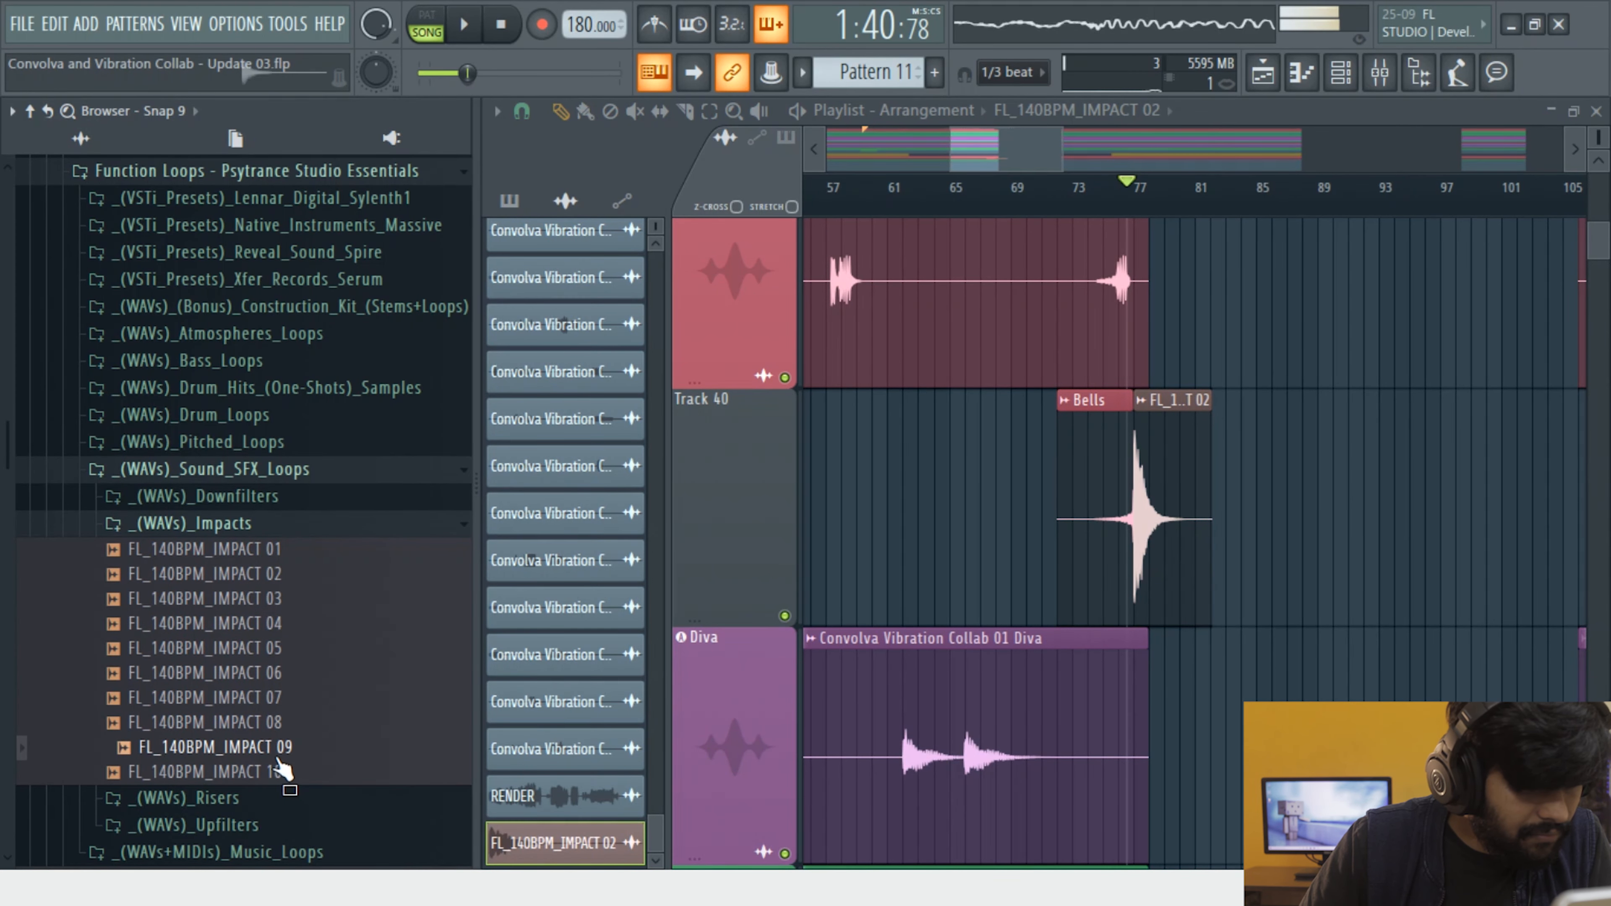
left_click_drag(276, 751, 1139, 508)
key("space")
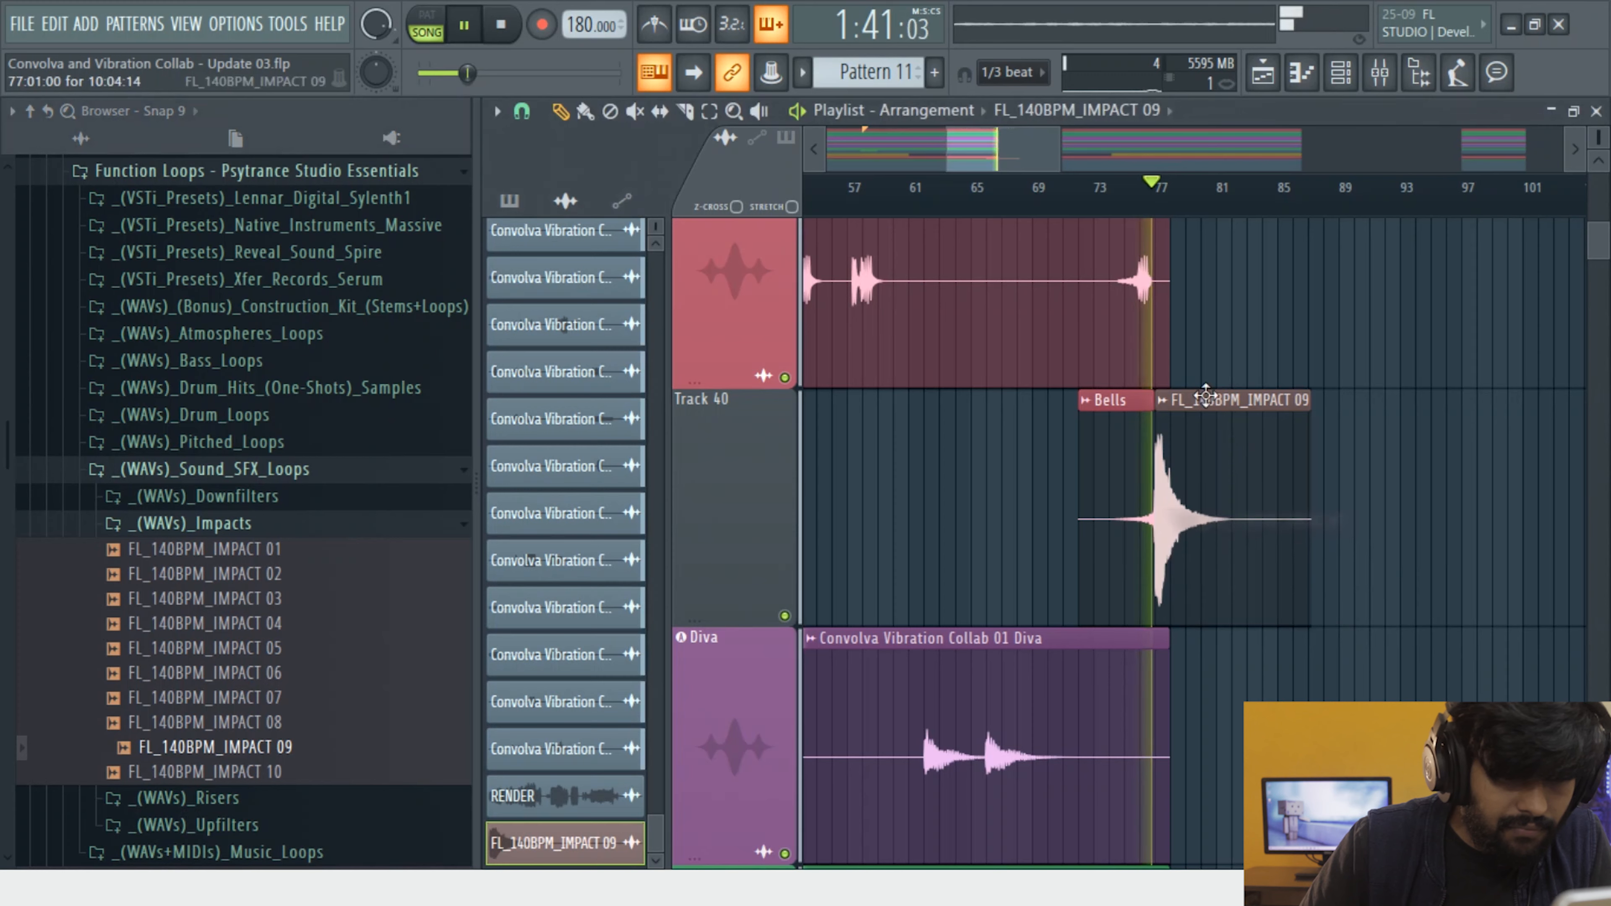
scroll(1356, 488, "up", 4)
key("space")
Compare FL_140BPM_IMPACT 04 and 03, put FL_140BPM_IMPACT 02 back at bar 77 on Track 40 and check its sample settings
left_click(127, 623)
left_click(136, 598)
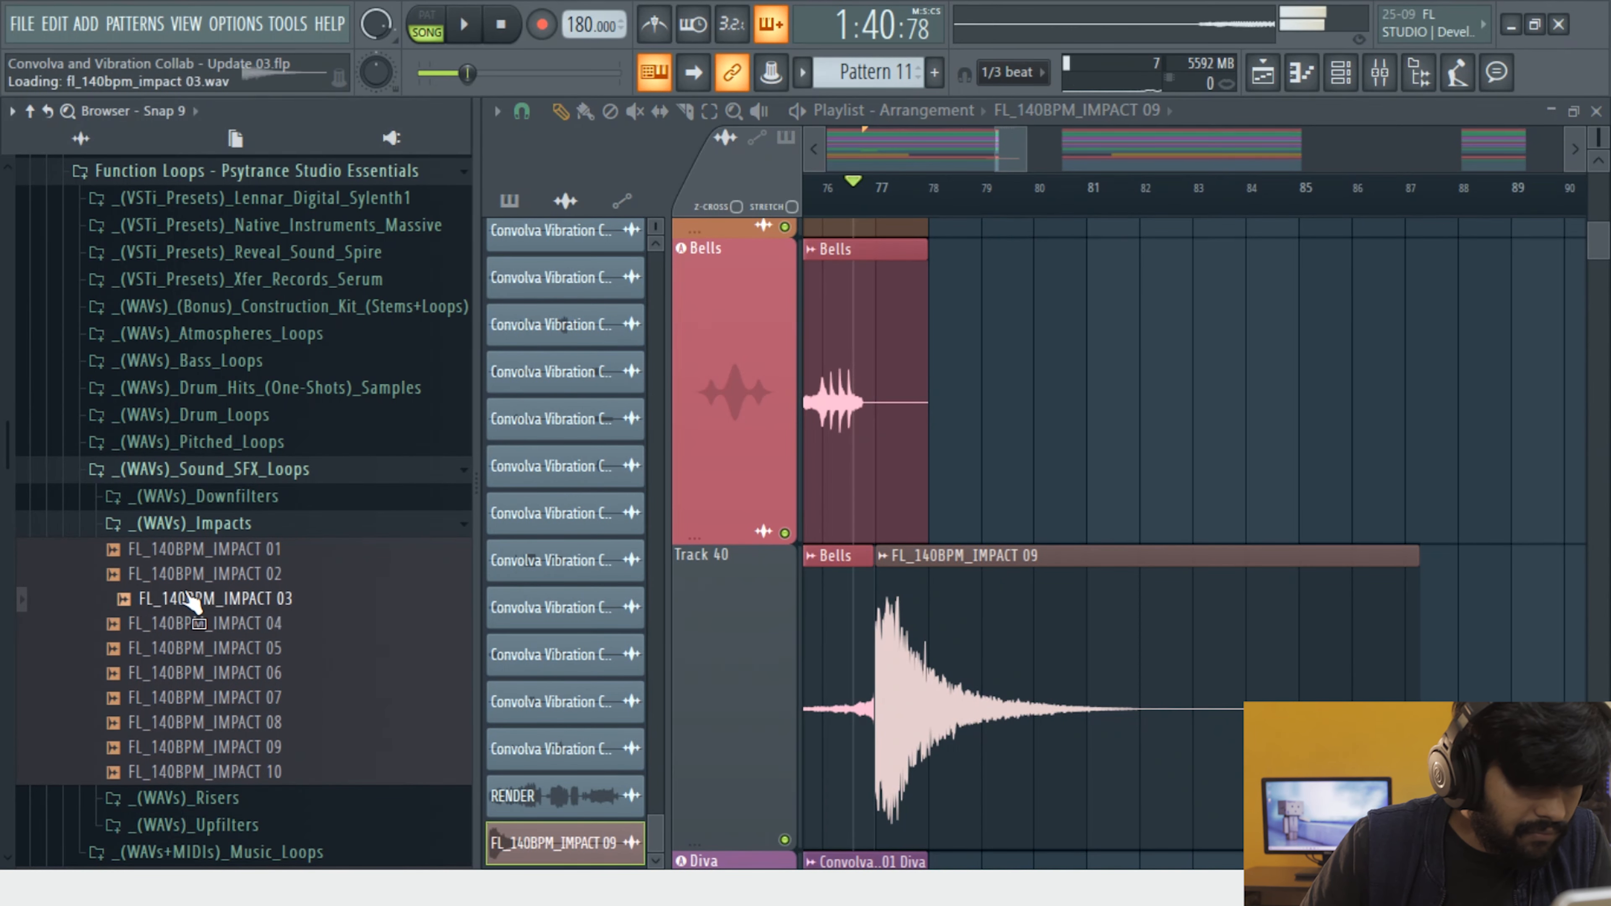
left_click_drag(165, 573, 971, 558)
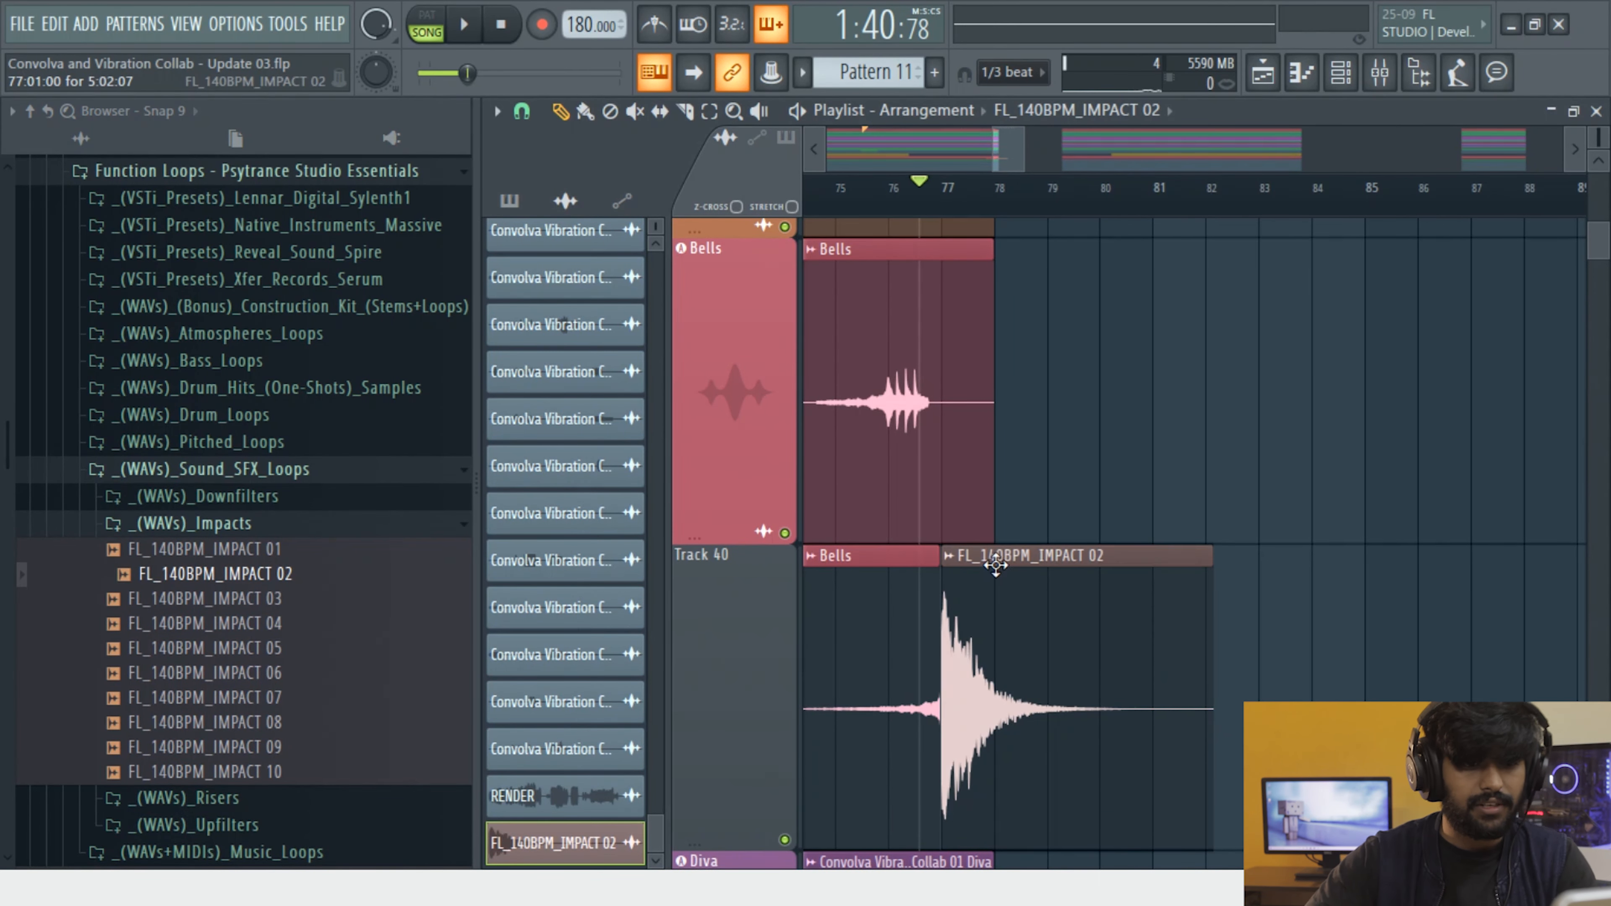
double_click(1027, 689)
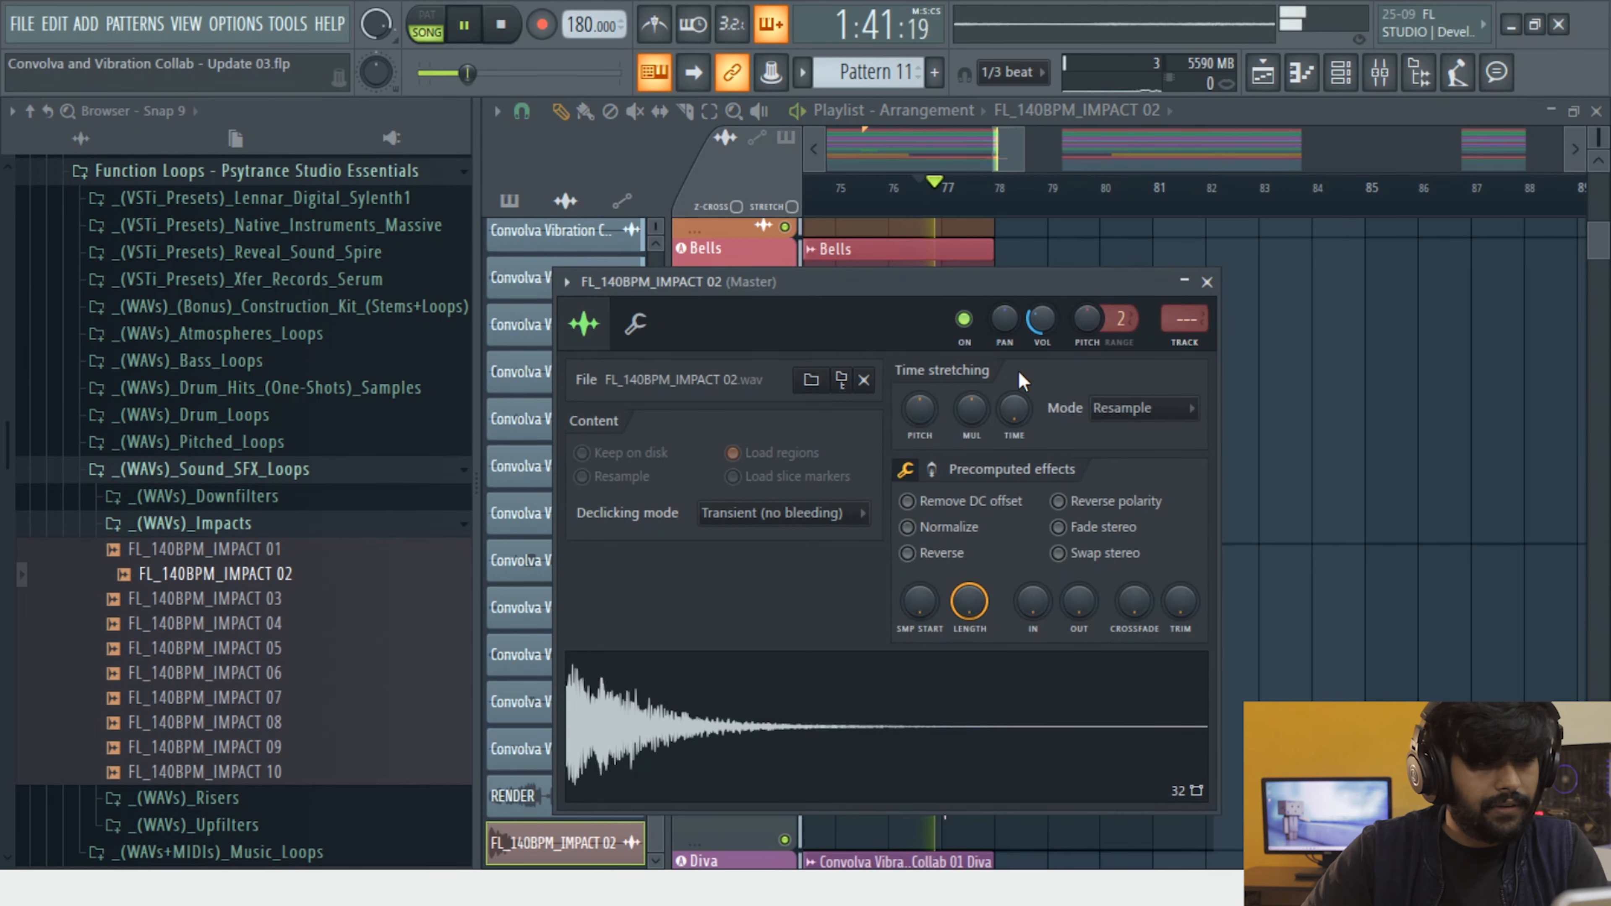
left_click(1206, 281)
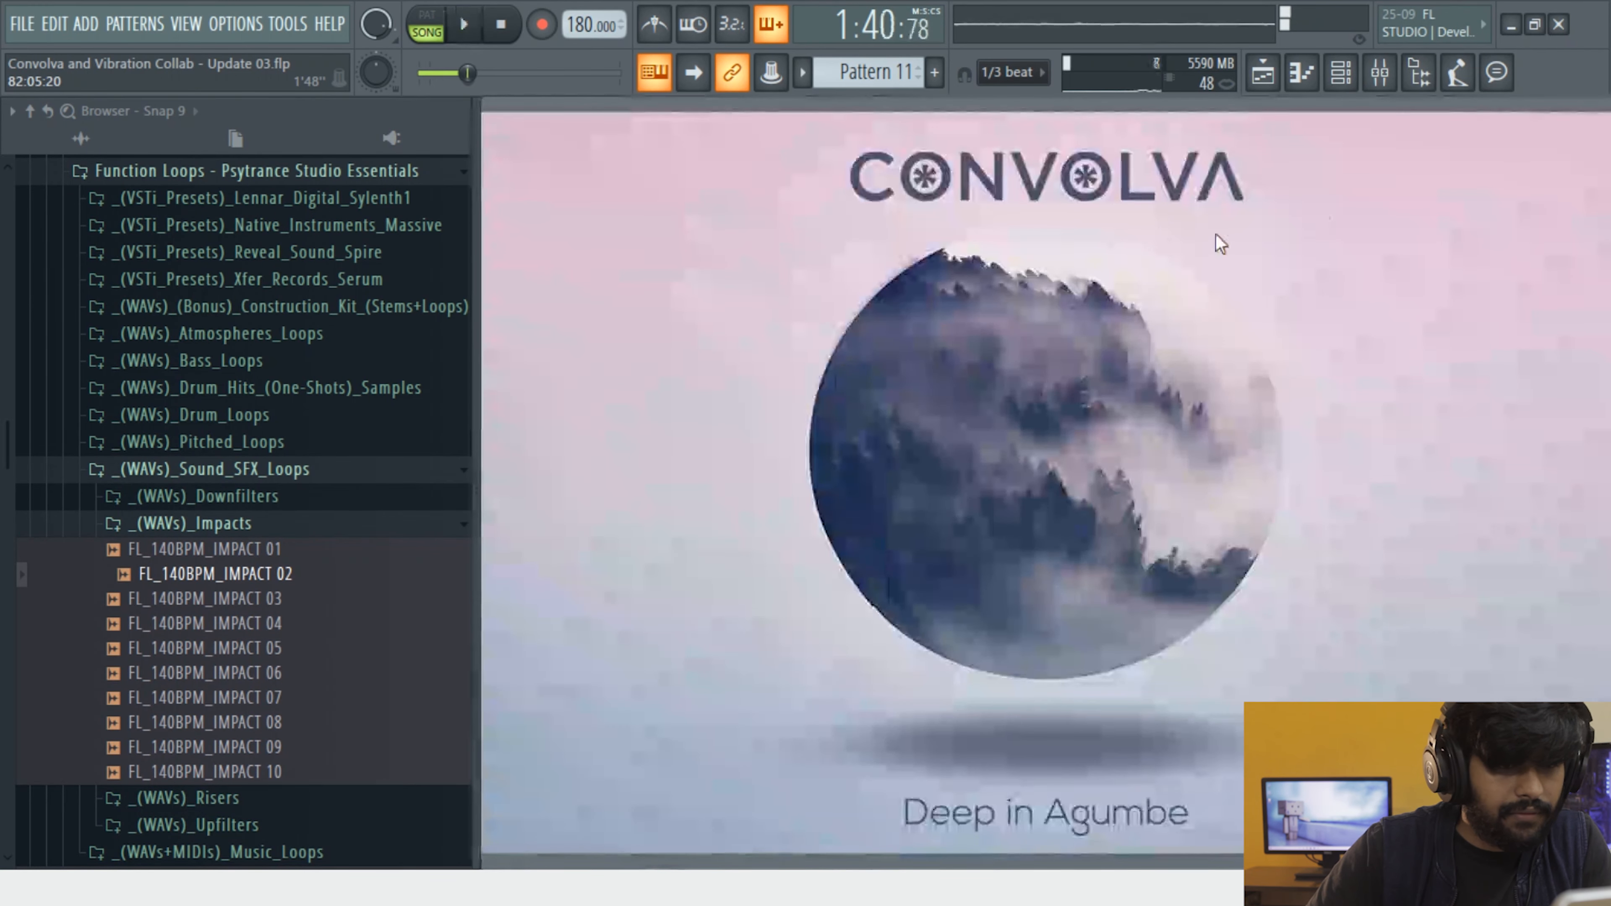
Insert a Patcher instrument channel at the Kick channel in the channel rack
key("F6")
right_click(327, 166)
mouse_move(387, 350)
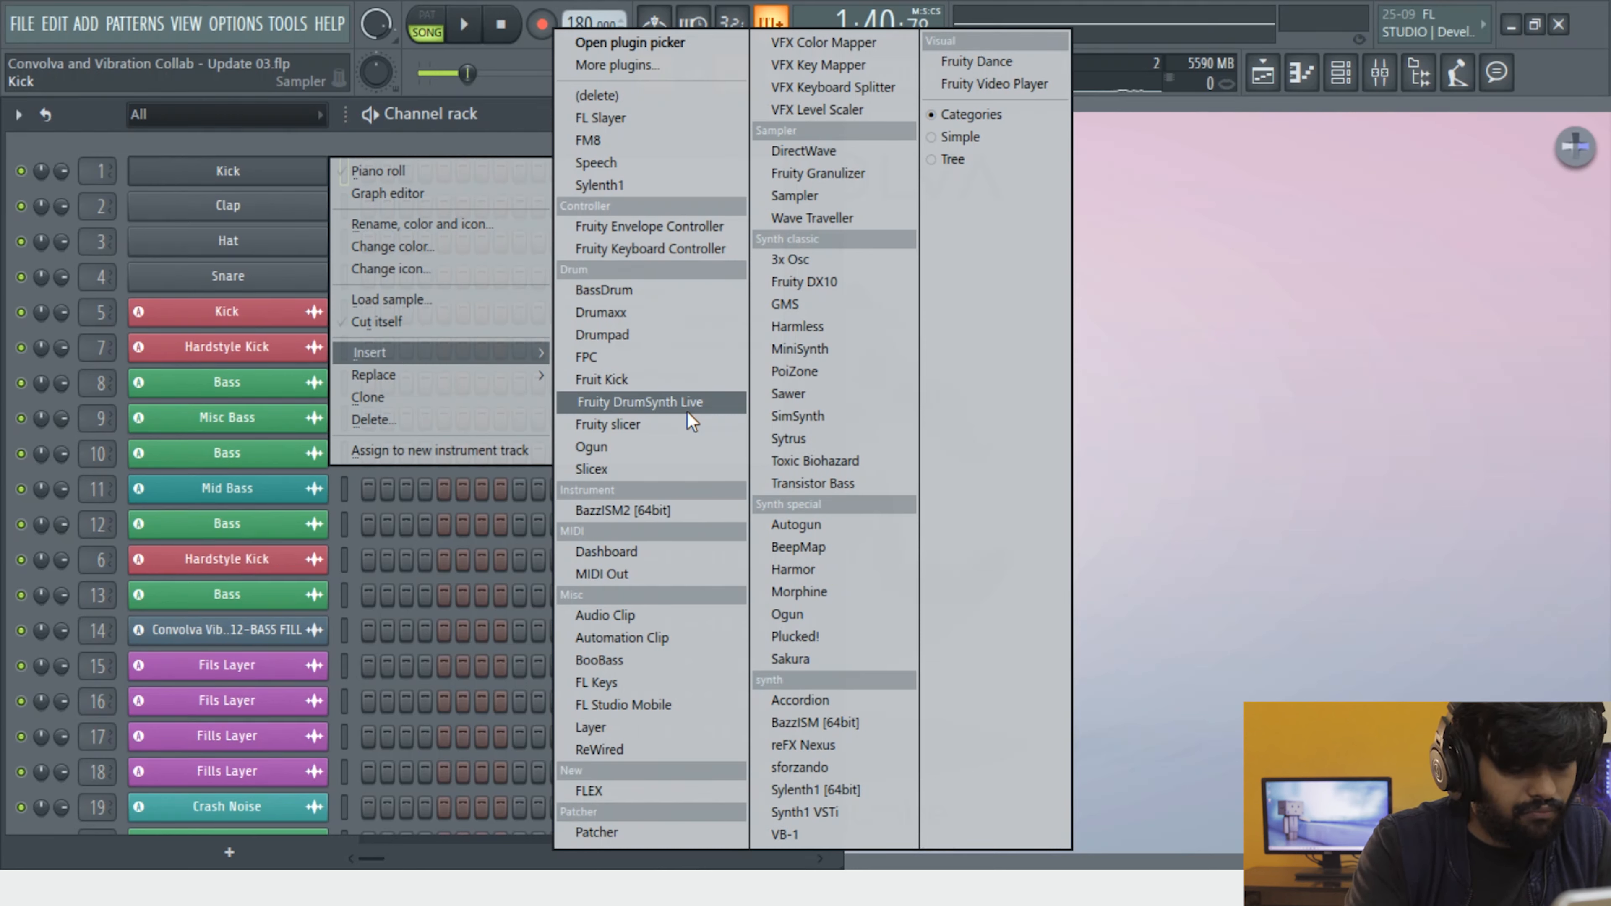
key("p")
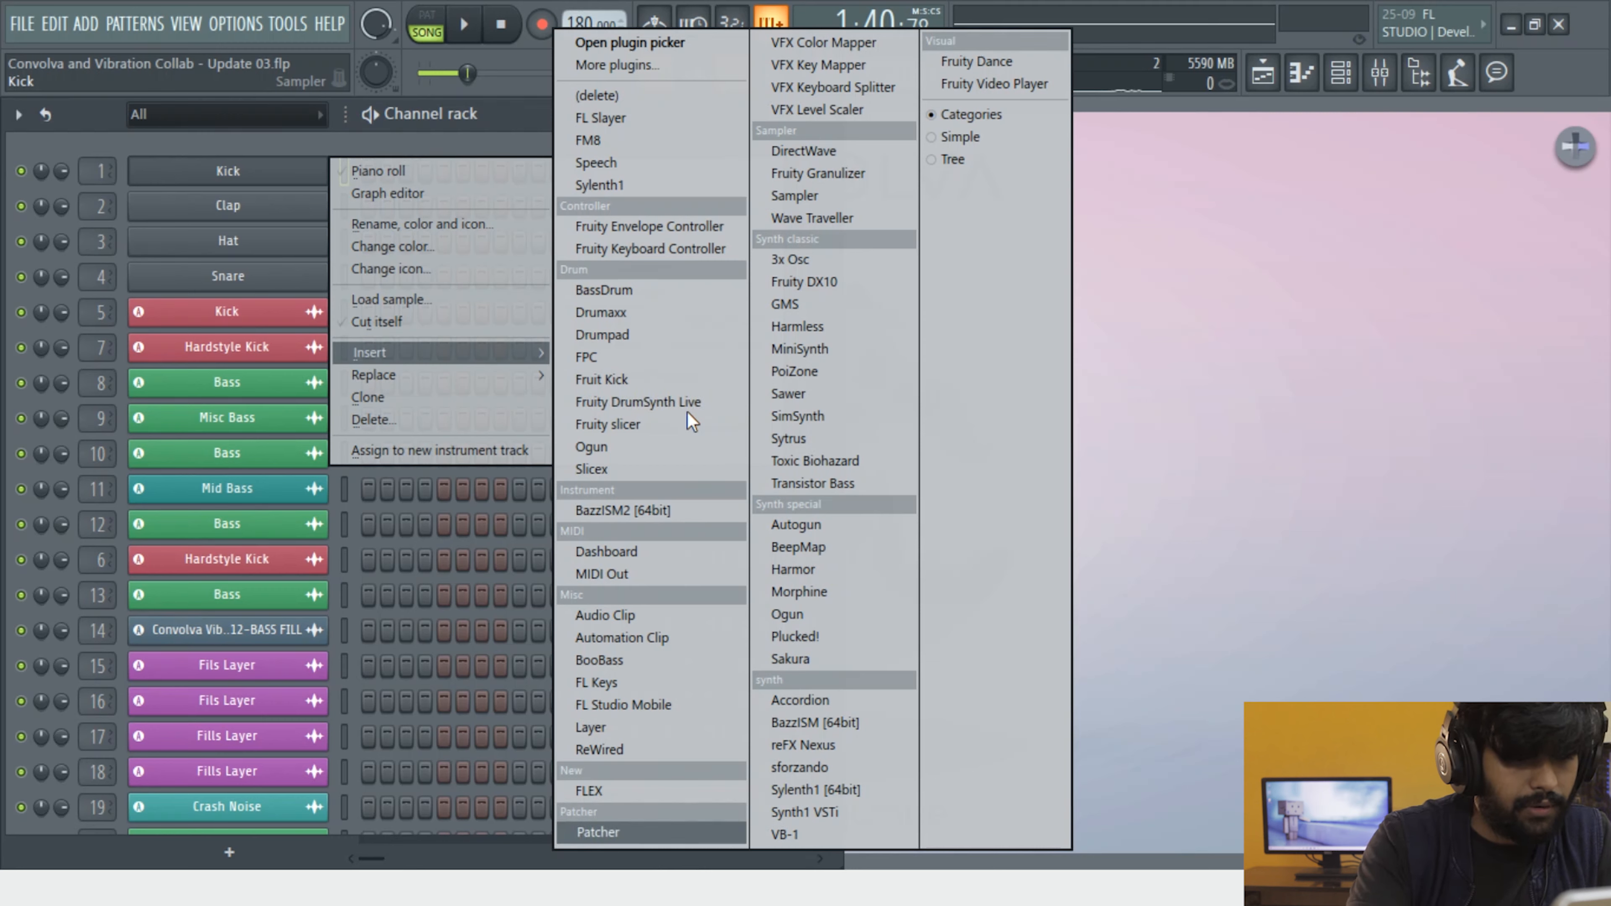
key("Return")
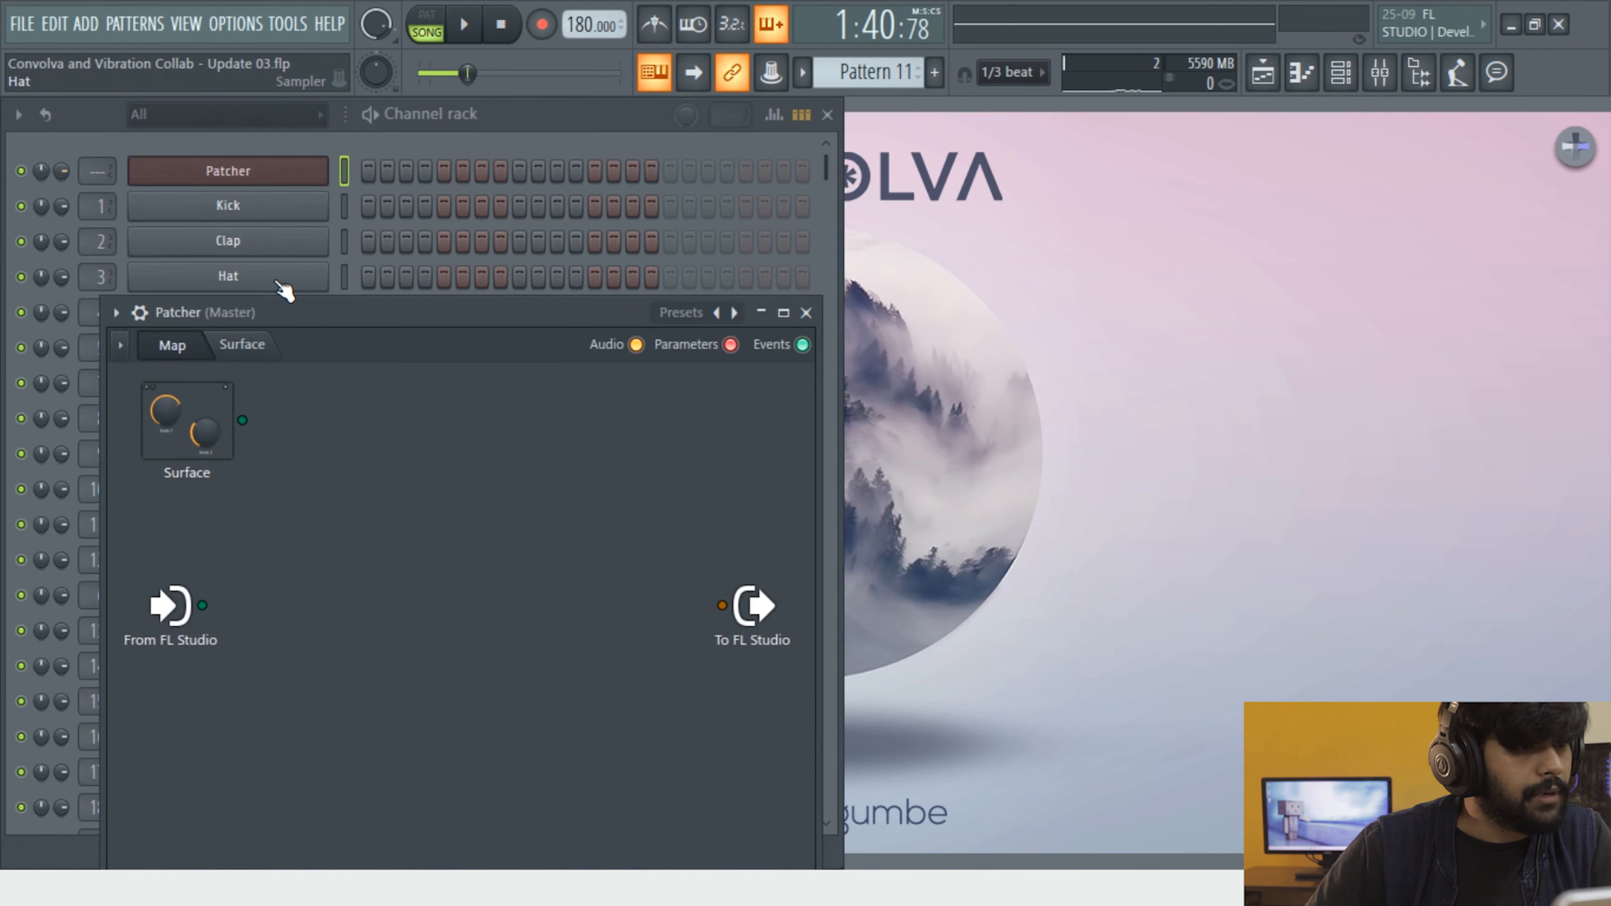
right_click(309, 500)
left_click(344, 536)
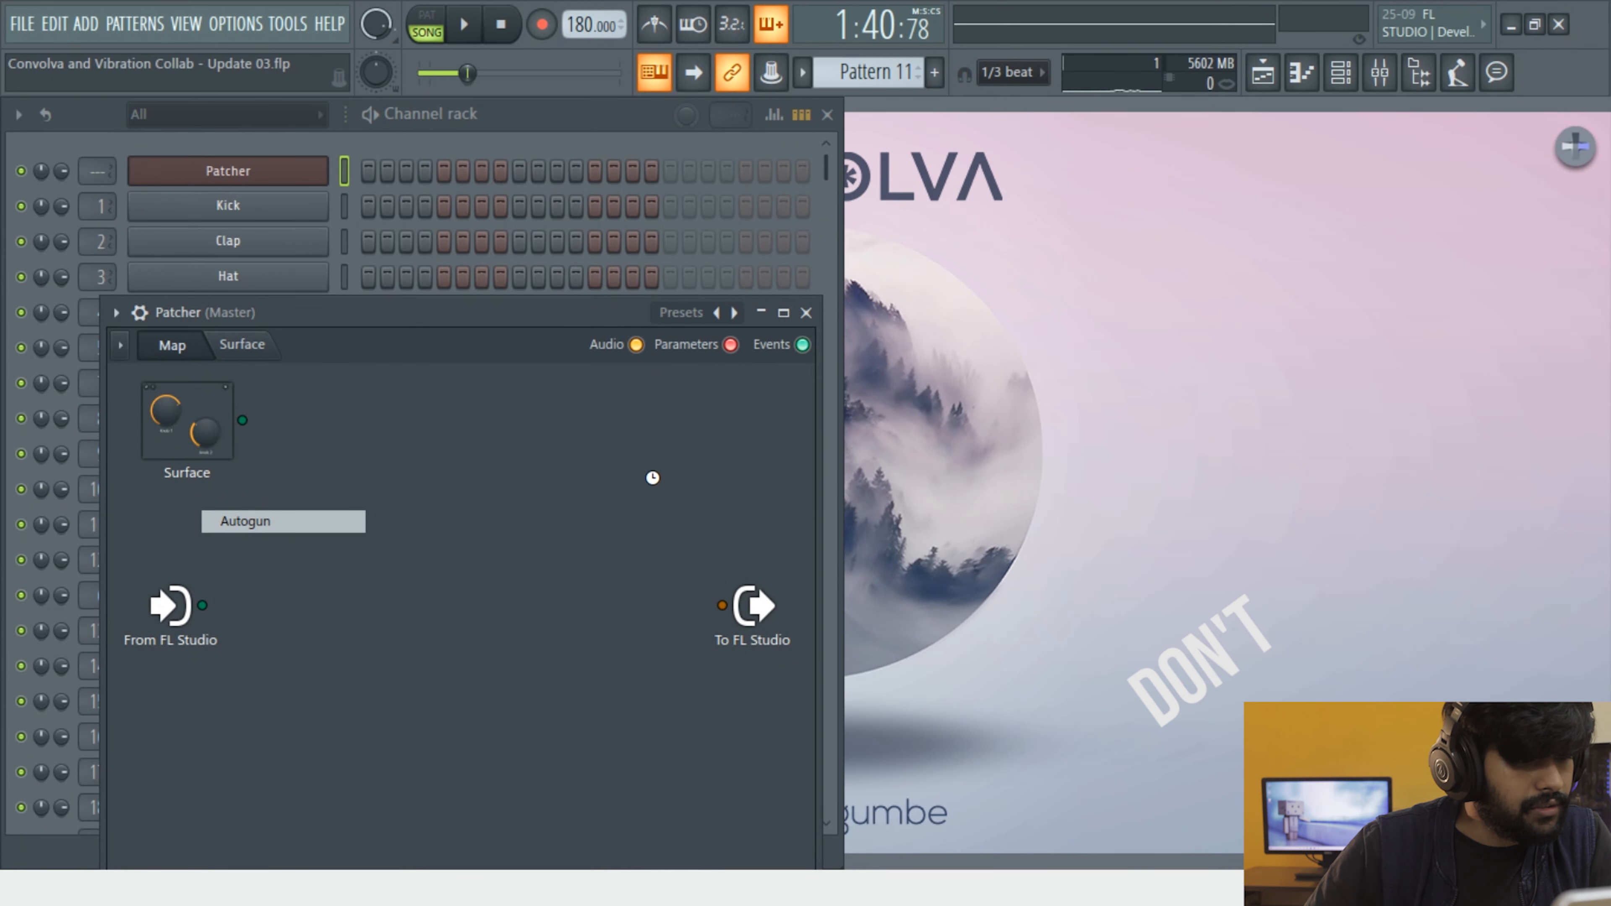
right_click(409, 587)
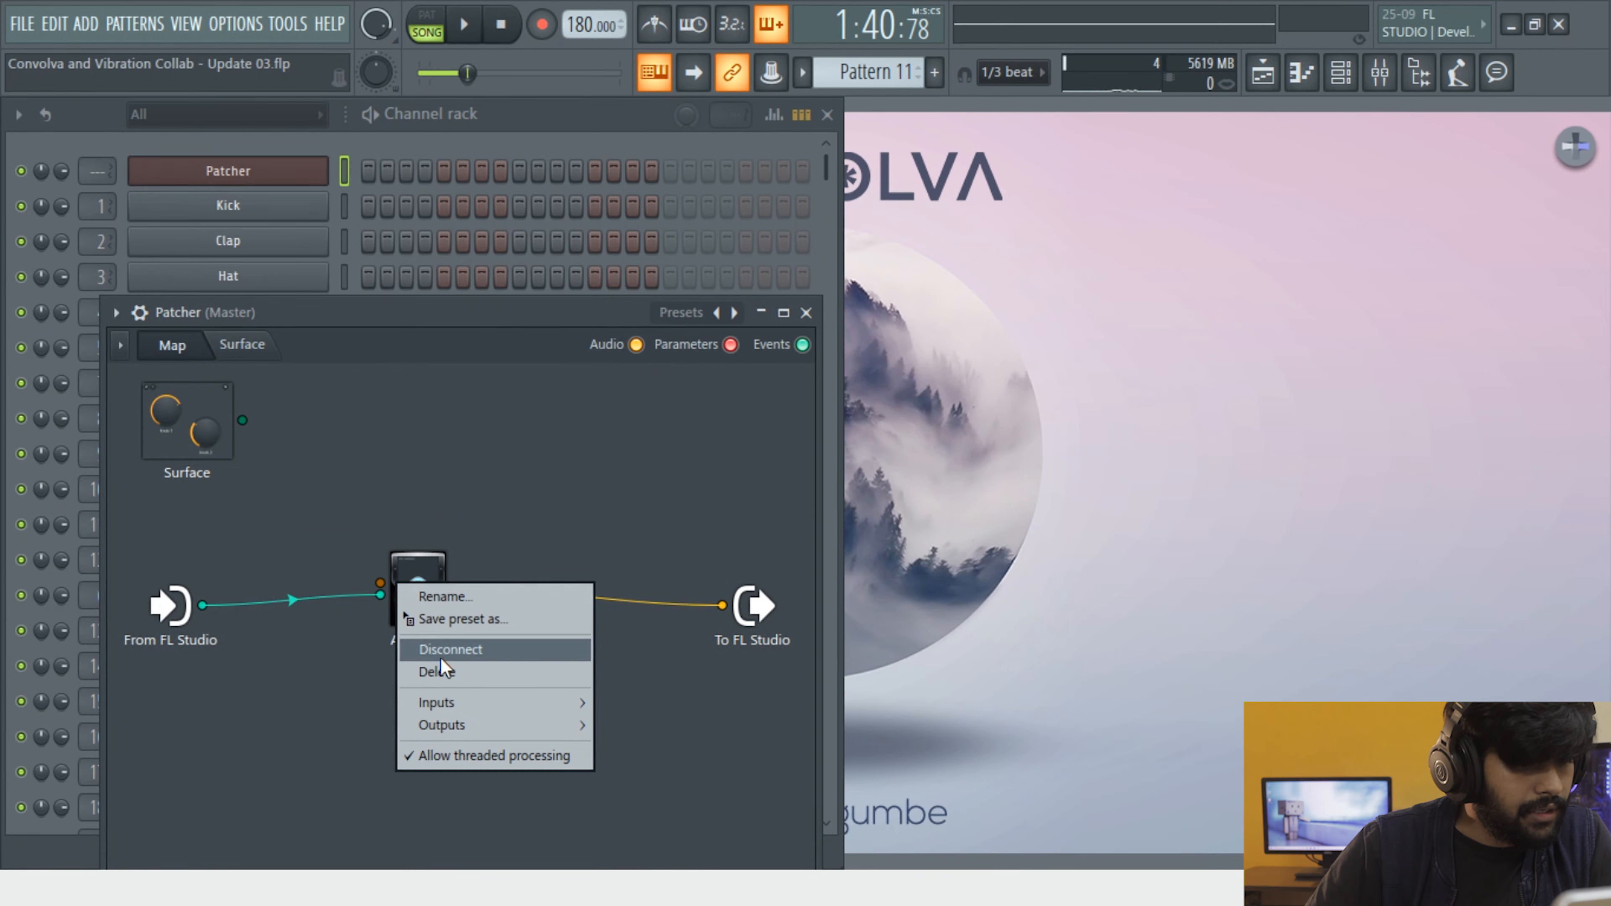
left_click(451, 648)
right_click(309, 564)
left_click(431, 572)
right_click(431, 573)
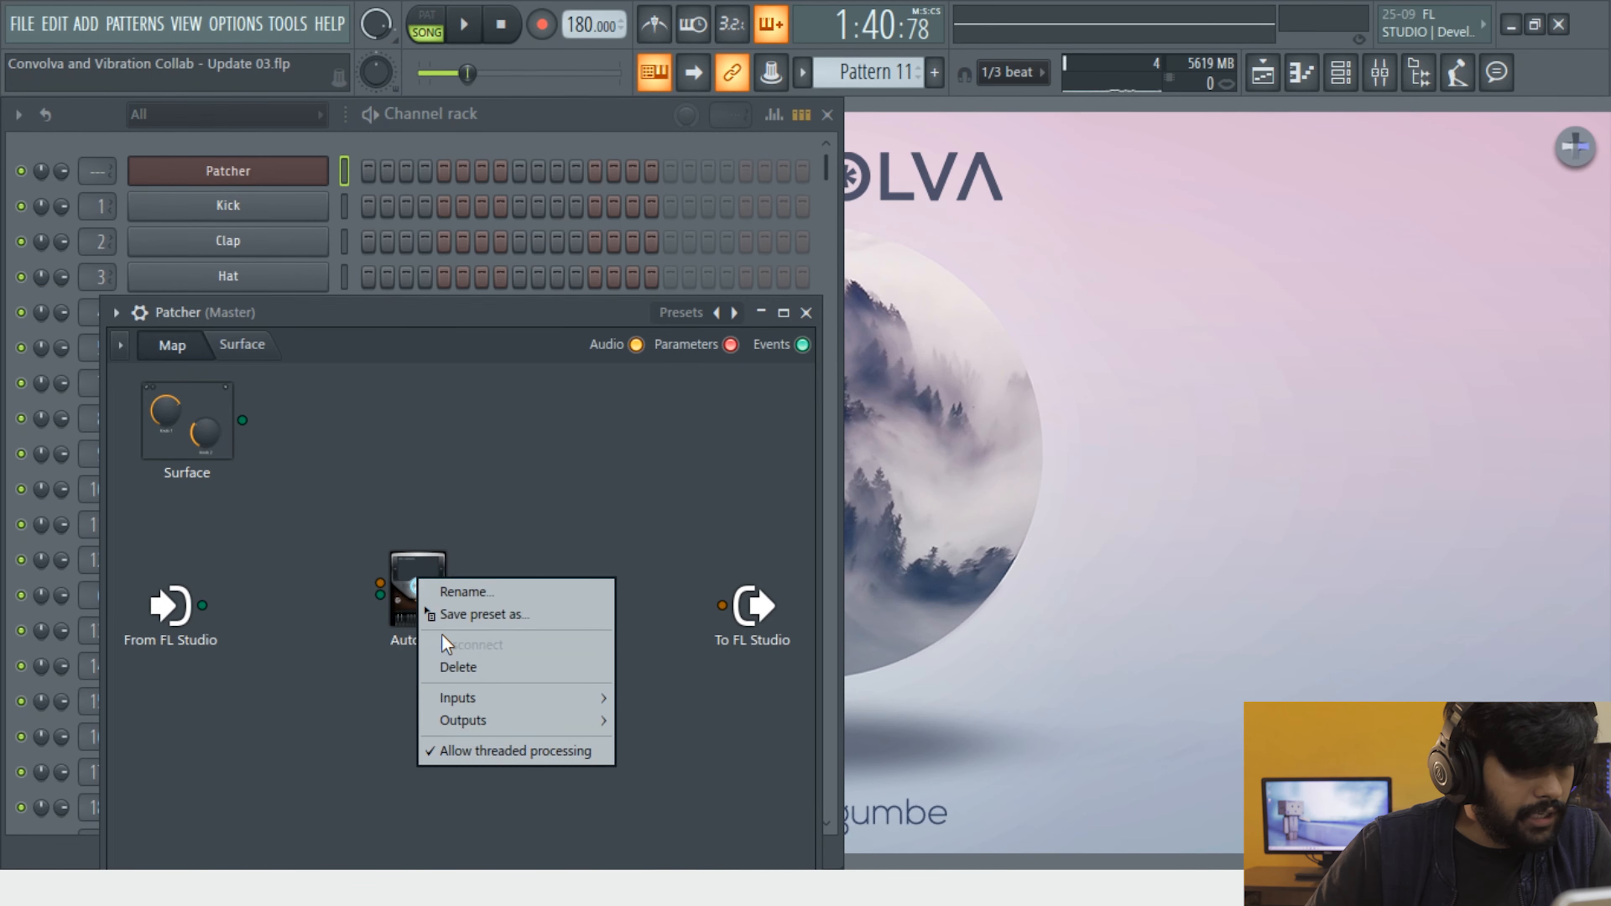
left_click(457, 666)
Add Sylenth1 [64bit] to the Patcher map by searching the plugin picker for "sylen"
right_click(285, 545)
left_click(346, 576)
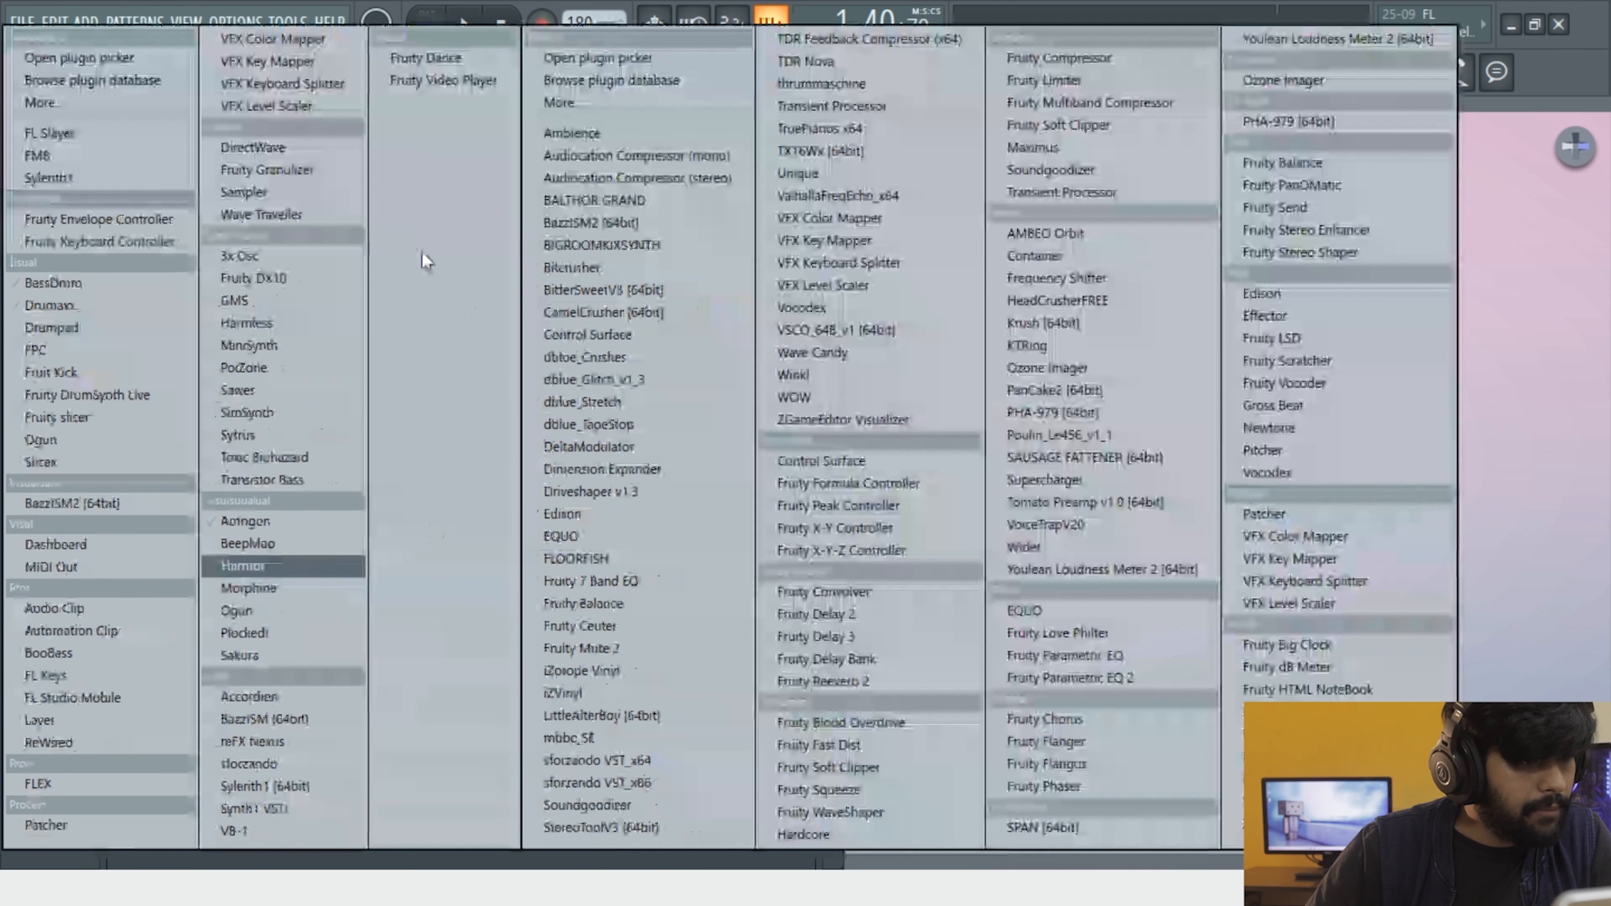
left_click(160, 60)
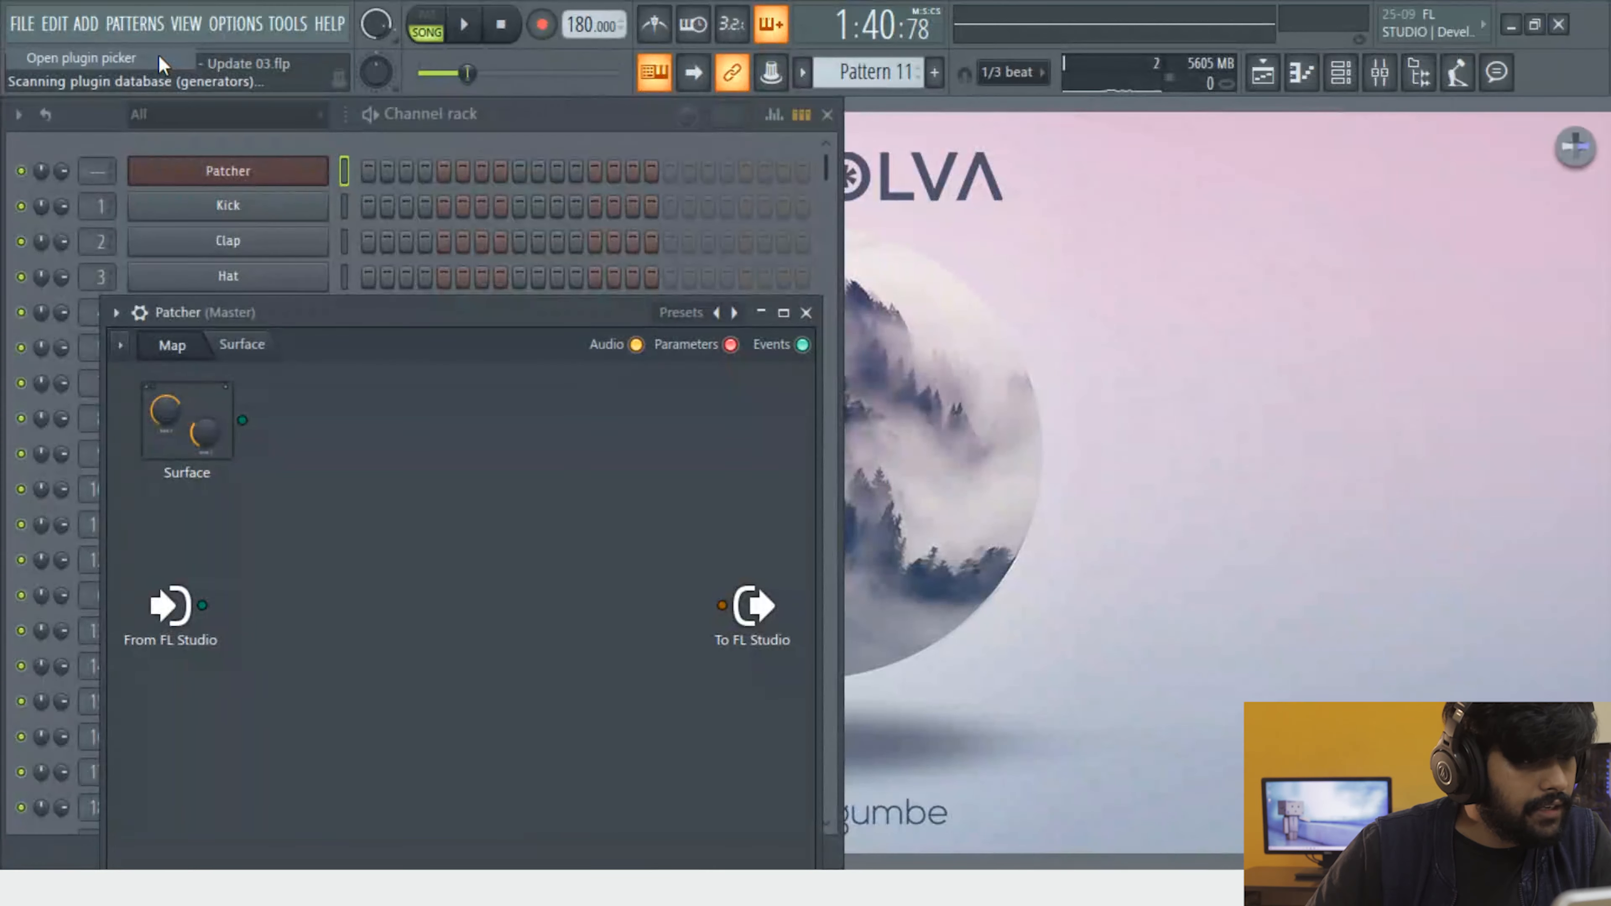
type("sylen")
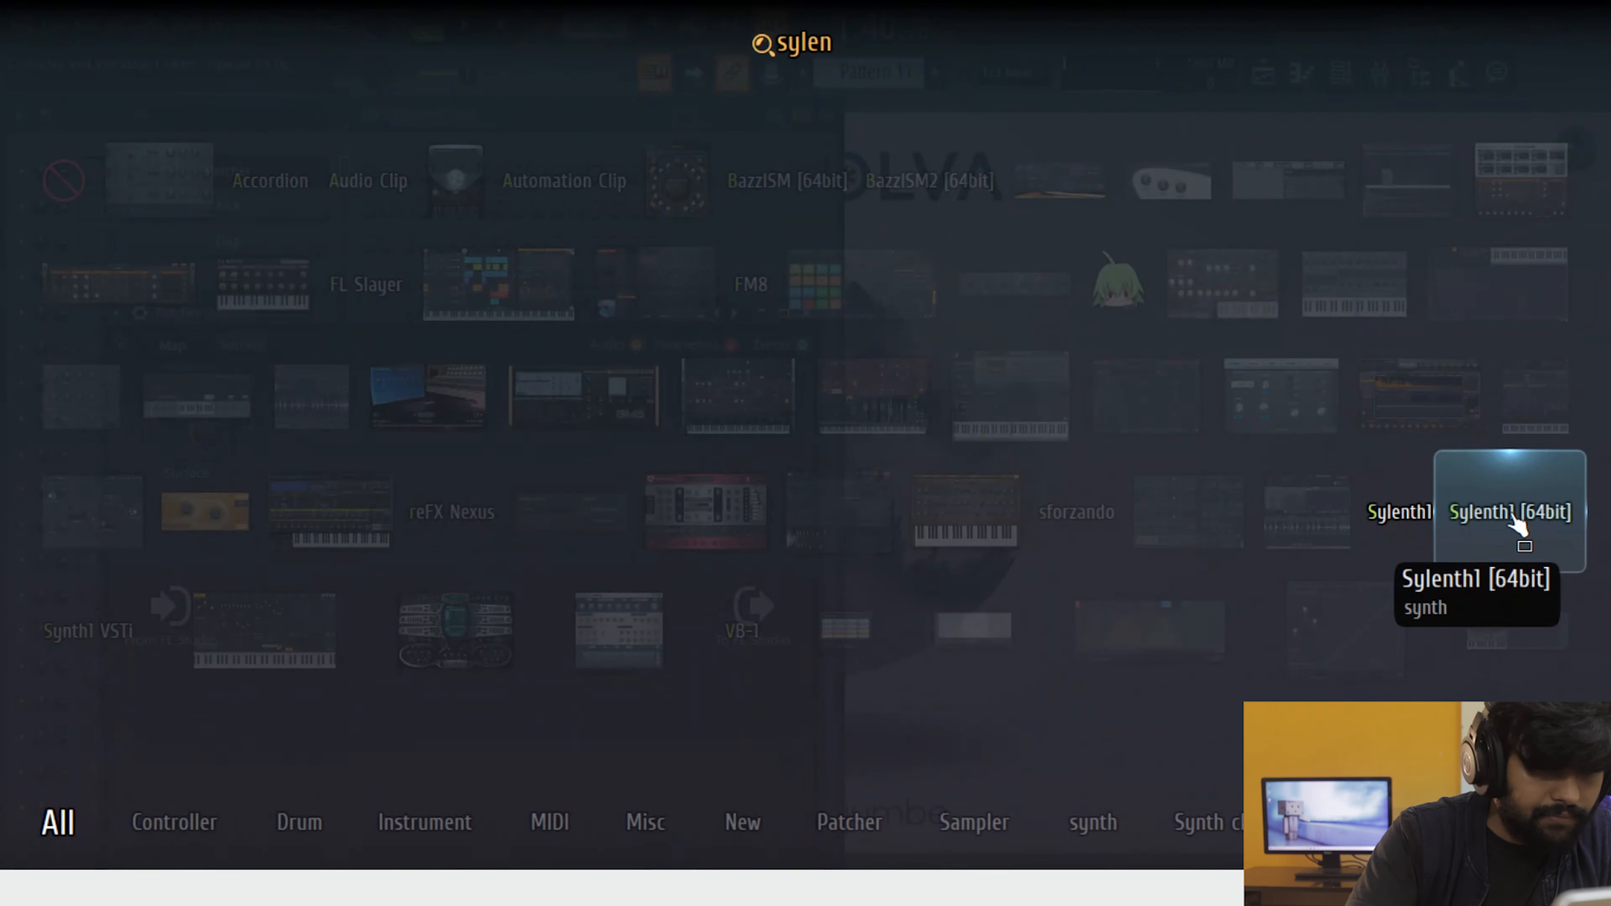
left_click(1518, 523)
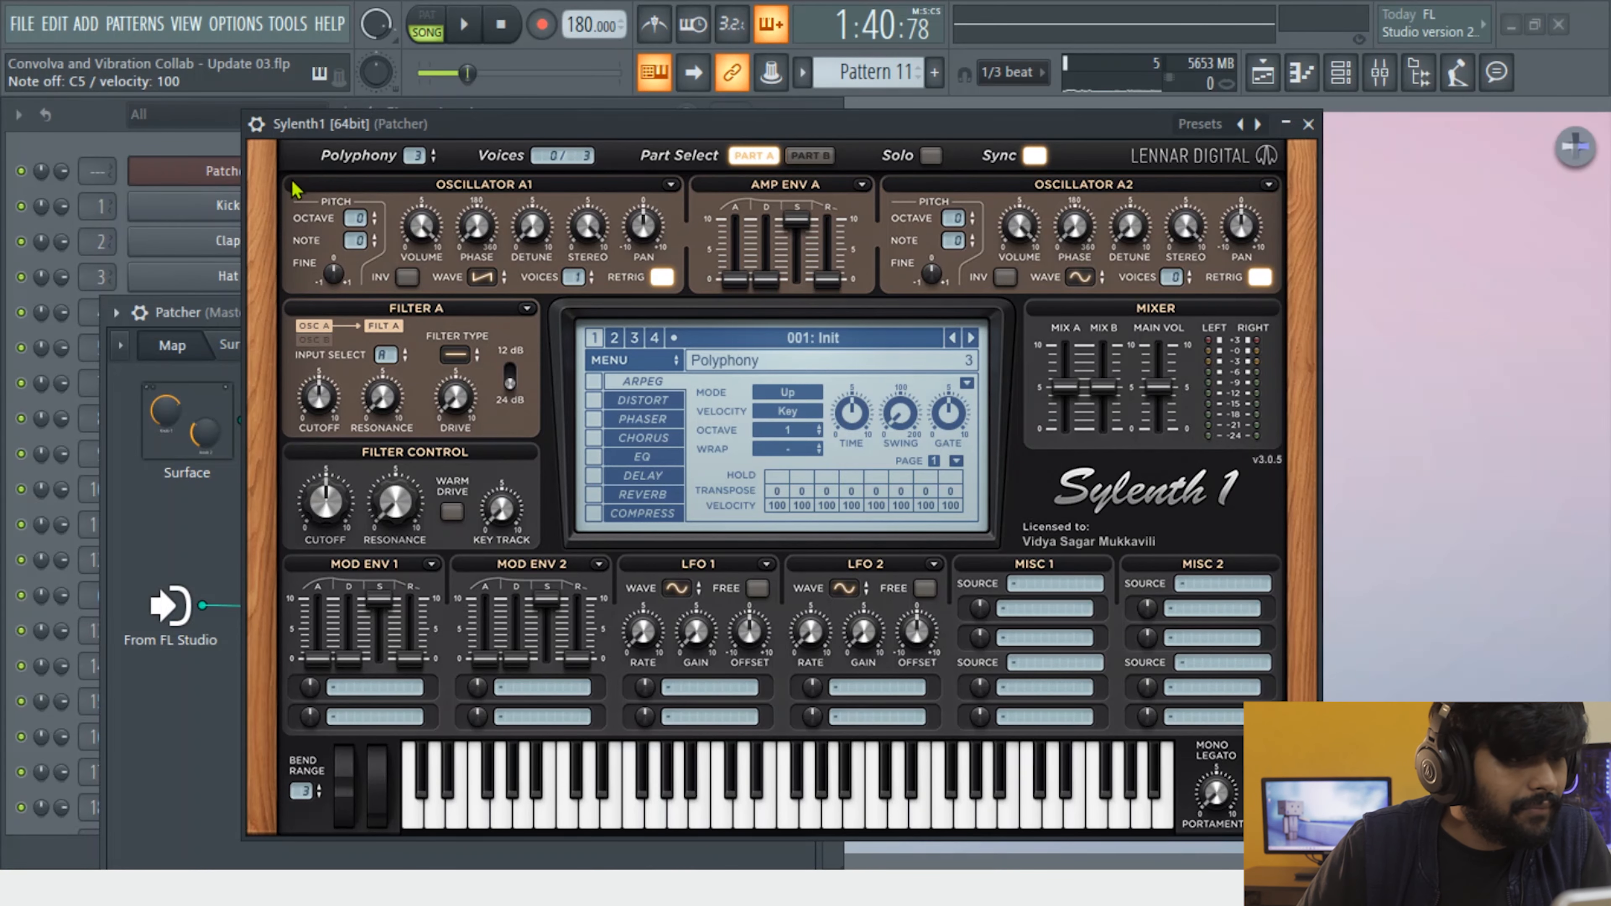
Open the Patcher channel's piano roll in Pattern 11 and draw a short chord of C6, D#6 and G6 at bar 1
right_click(233, 176)
left_click(375, 169)
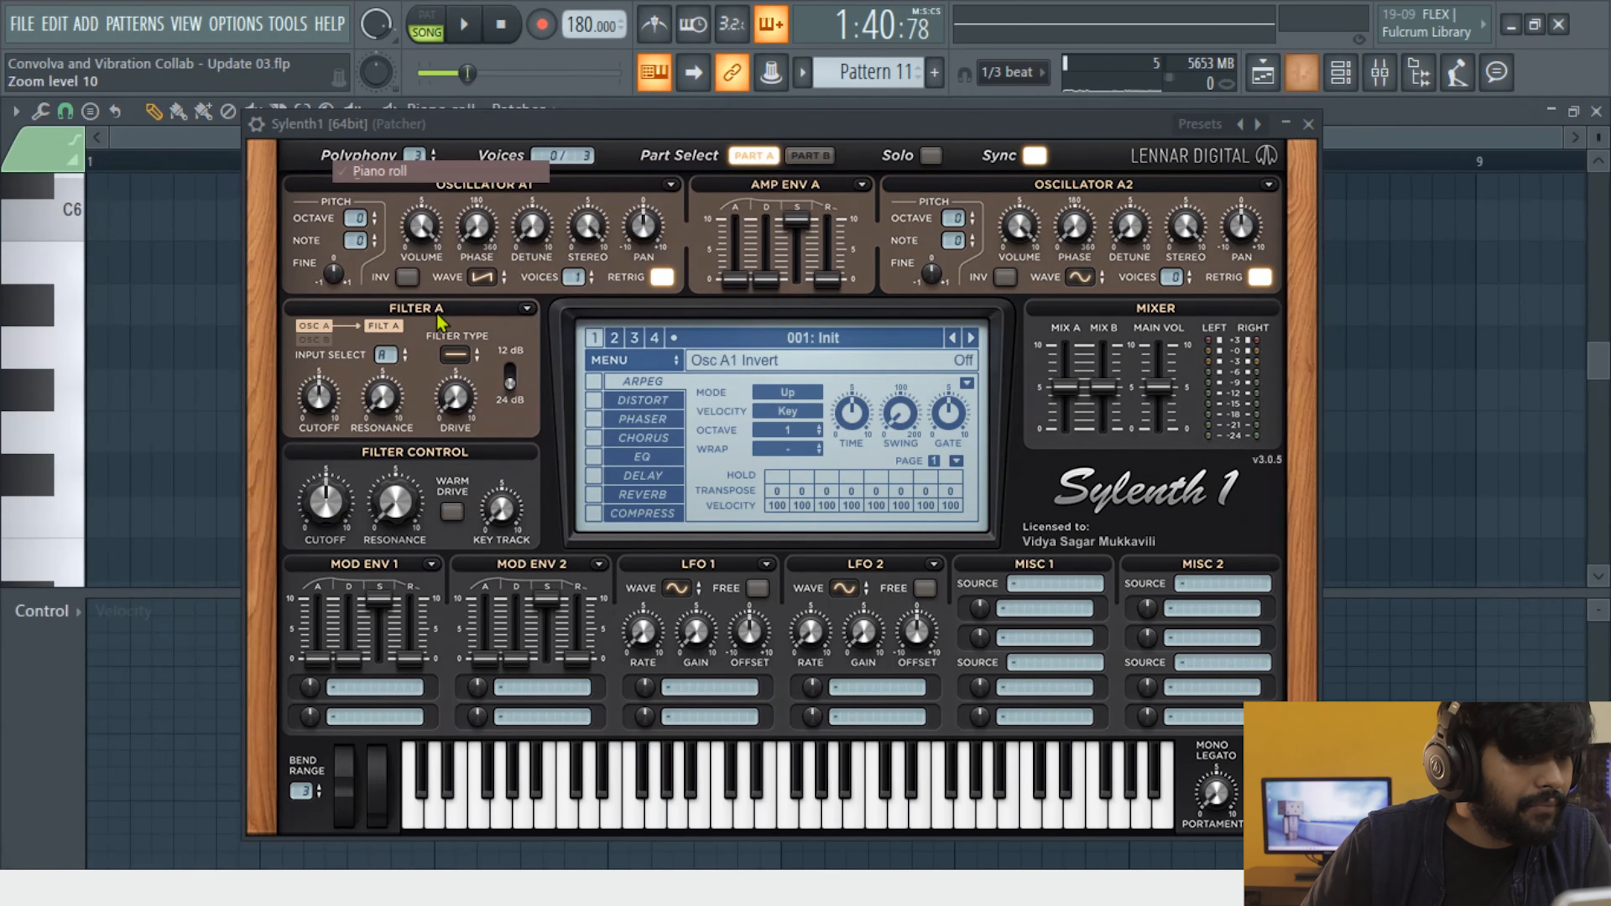
left_click(1307, 123)
left_click(103, 467)
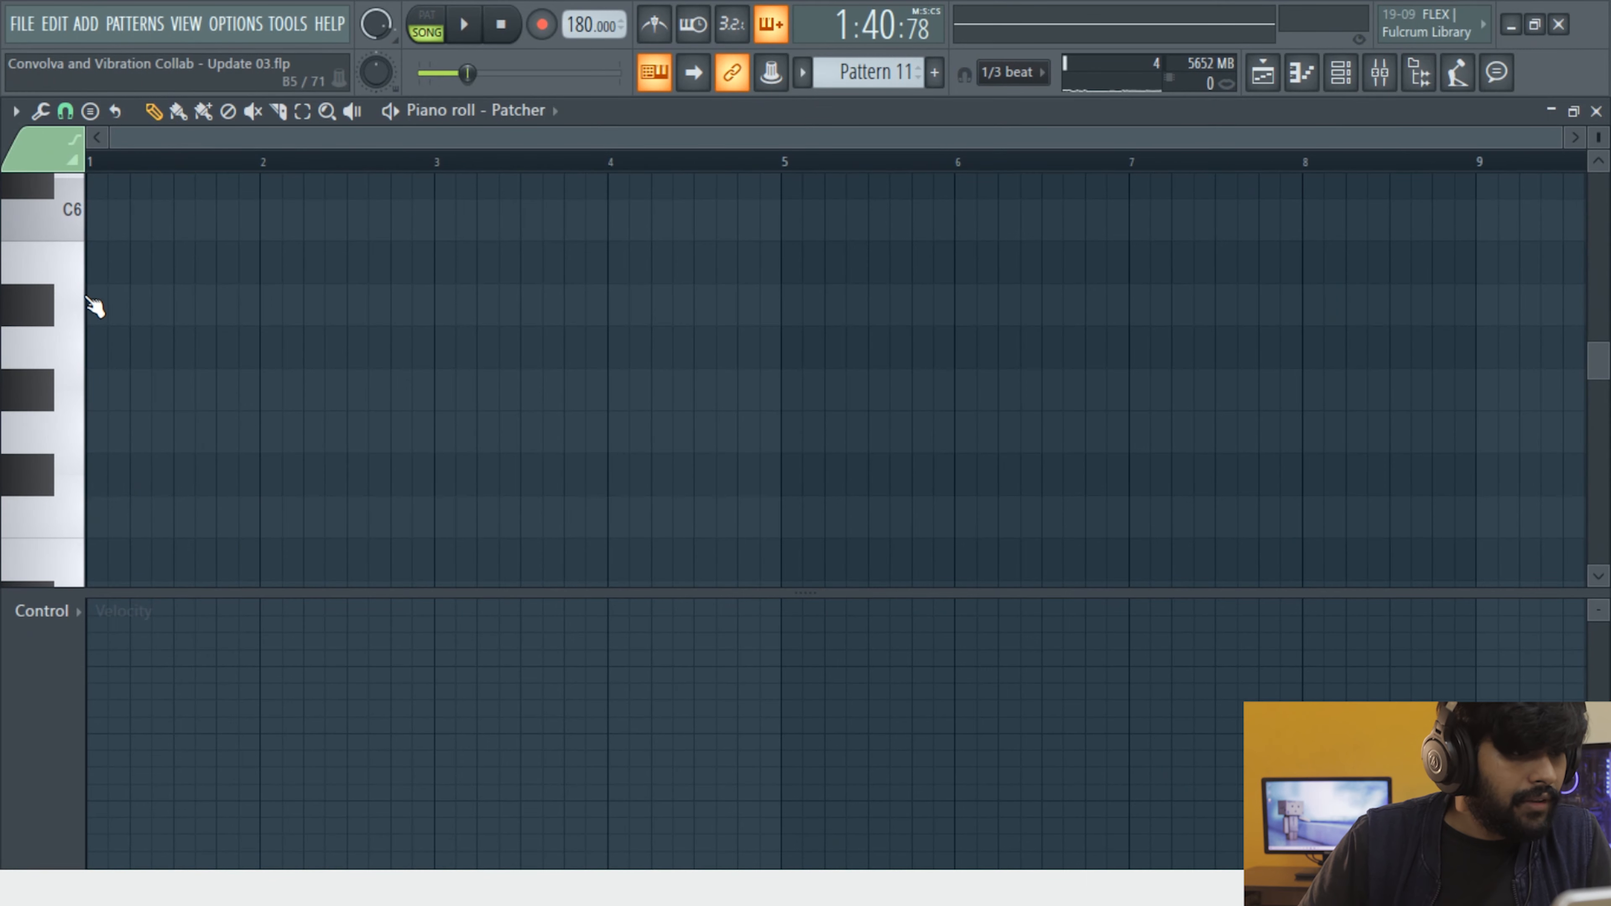
left_click(95, 211)
scroll(117, 283, "up", 4)
left_click(96, 347)
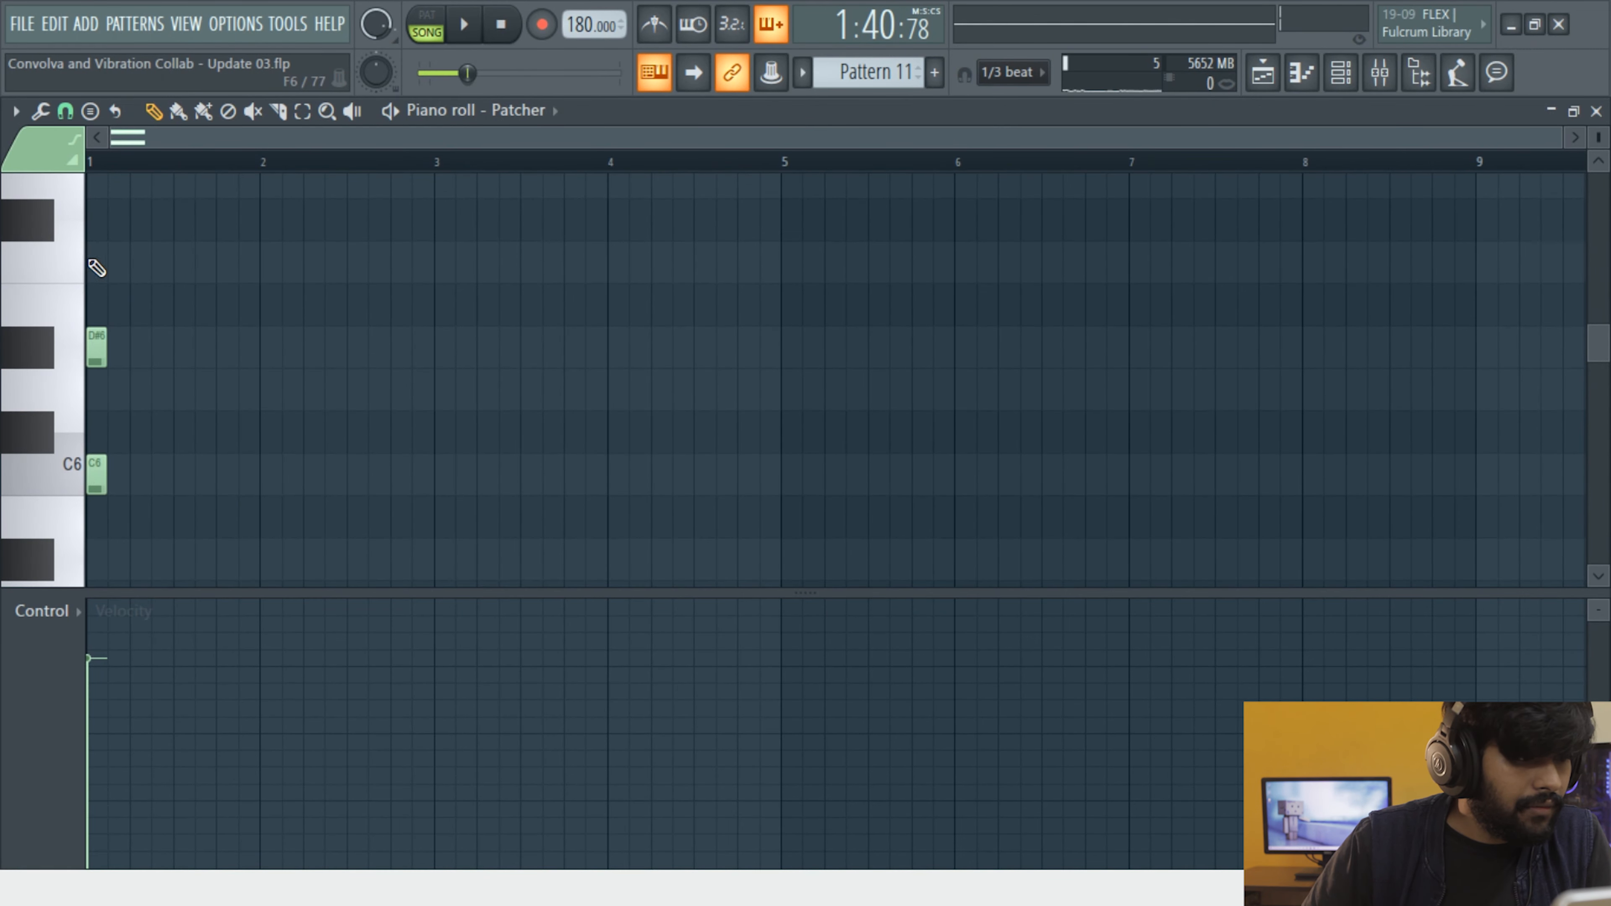
left_click(97, 189)
Play the new chord, switching playback from song to pattern mode
key("space")
key("space")
key("space")
key("space")
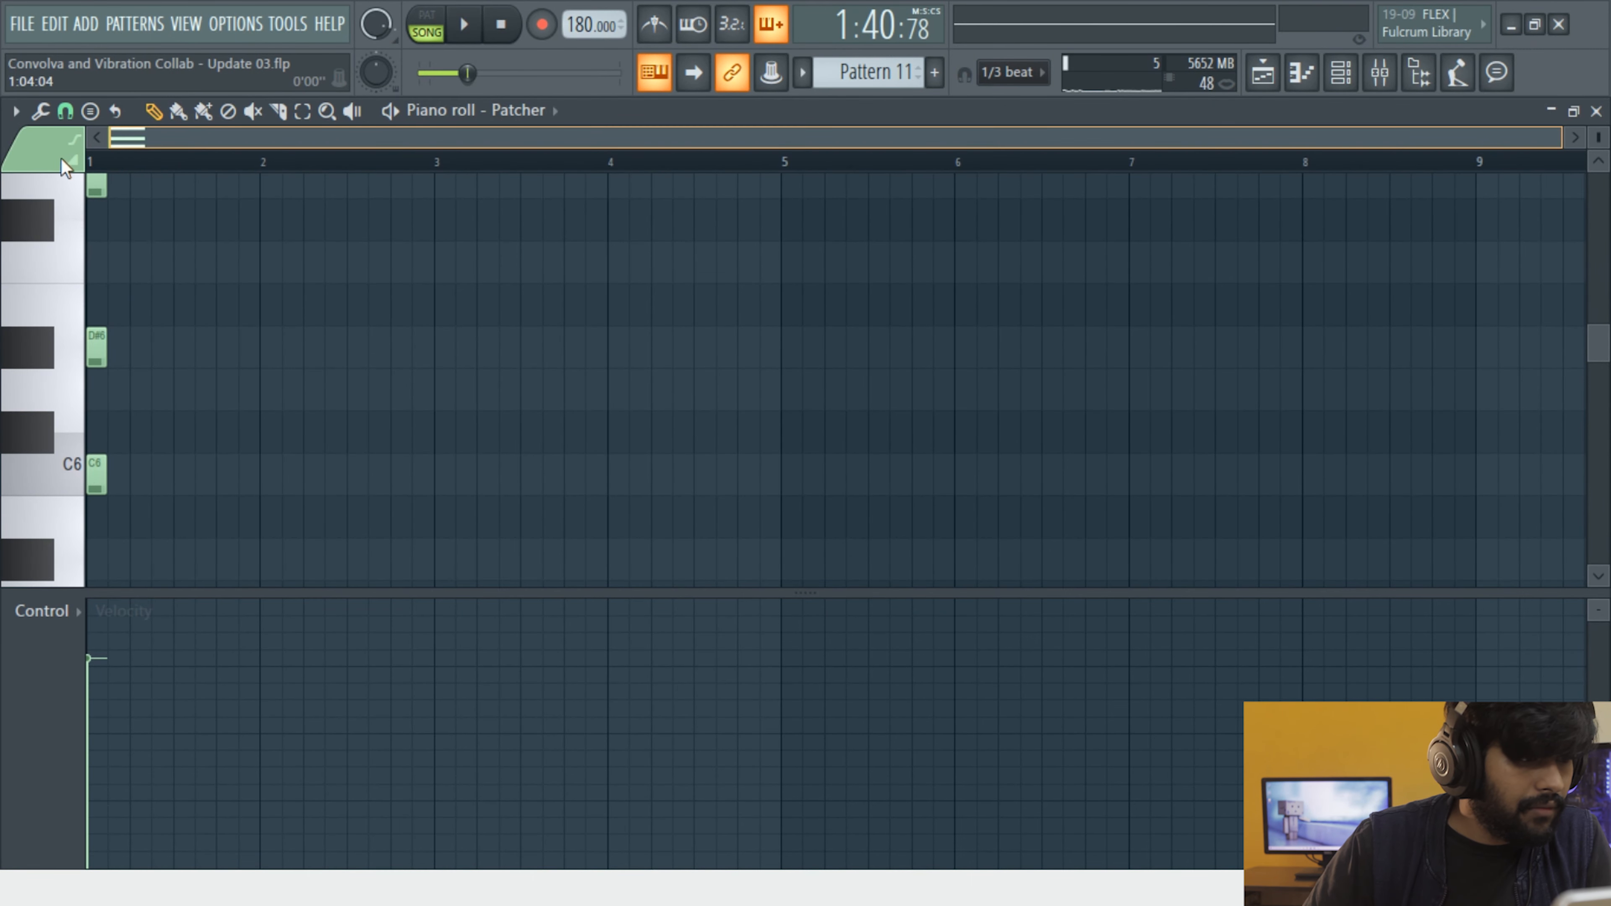
key("space")
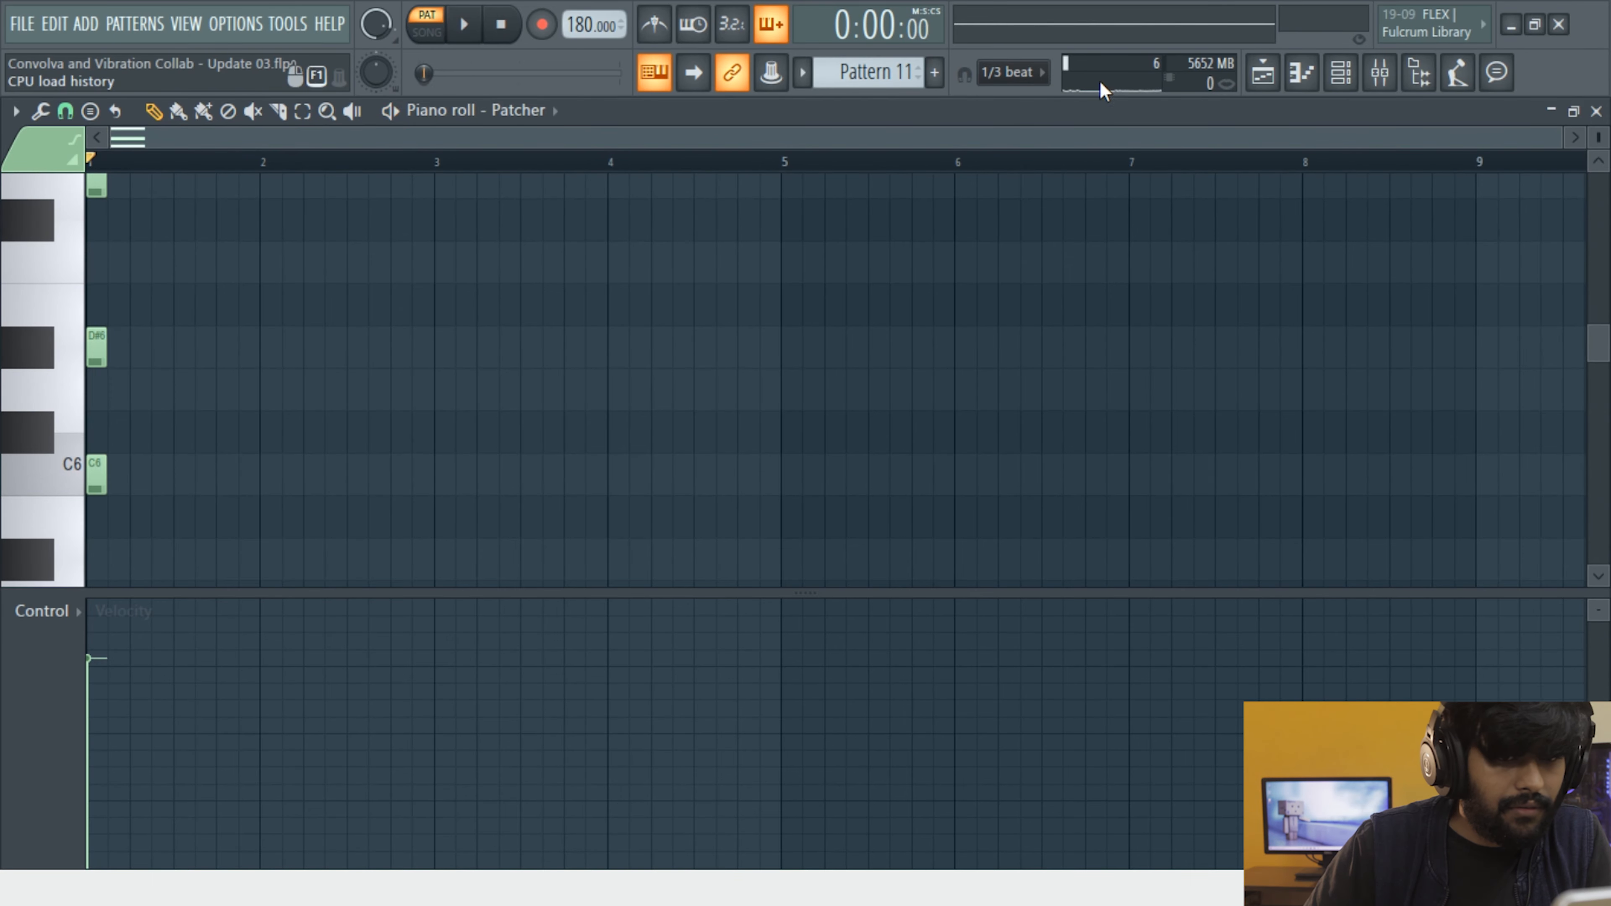
Return to the playlist, play the song up to the transition and insert one empty track above Track 40
left_click(1264, 72)
key("space")
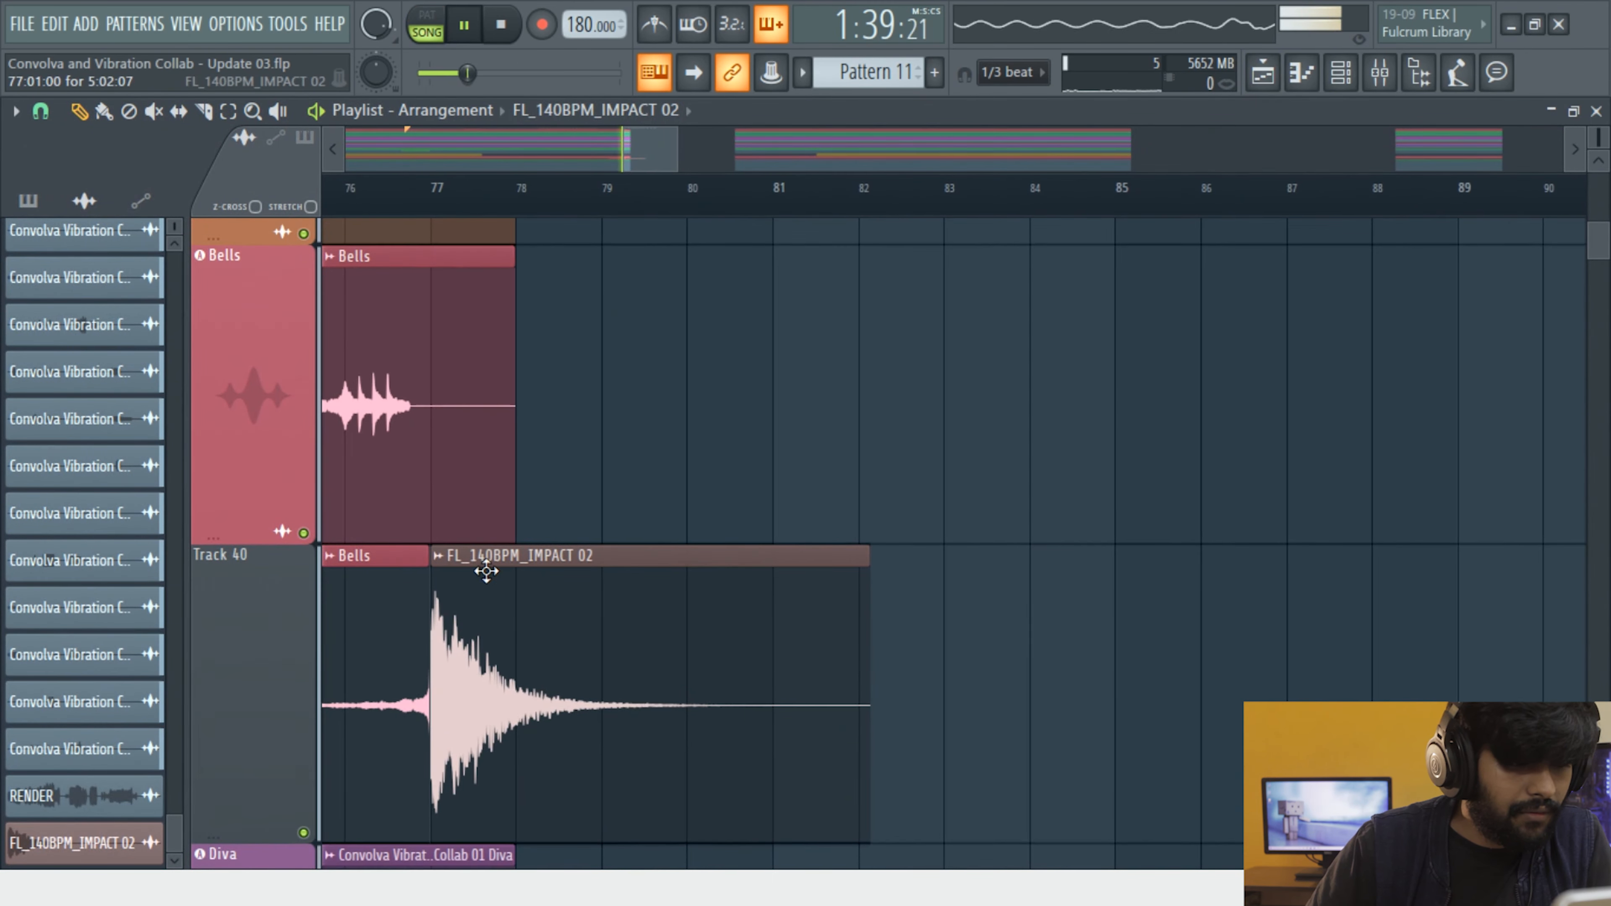
scroll(470, 576, "down", 3)
right_click(273, 654)
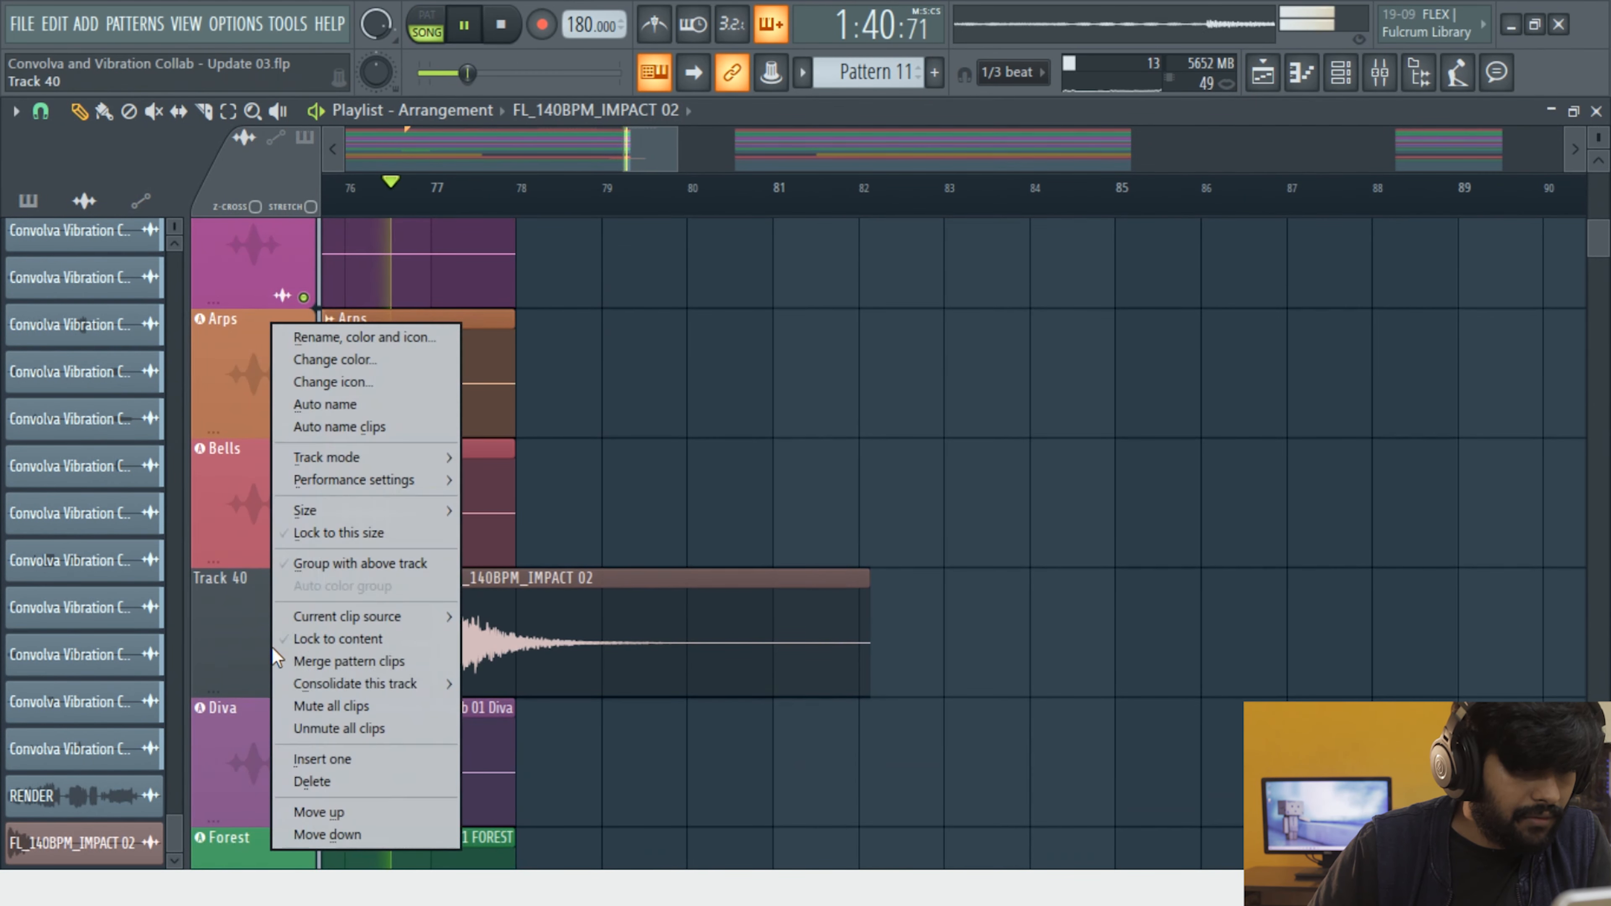
left_click(330, 759)
key("space")
Play the passage leading into bar 77 and examine the tracks around the transition, from the bells and risers up to the kick and basses
scroll(490, 633, "down", 6)
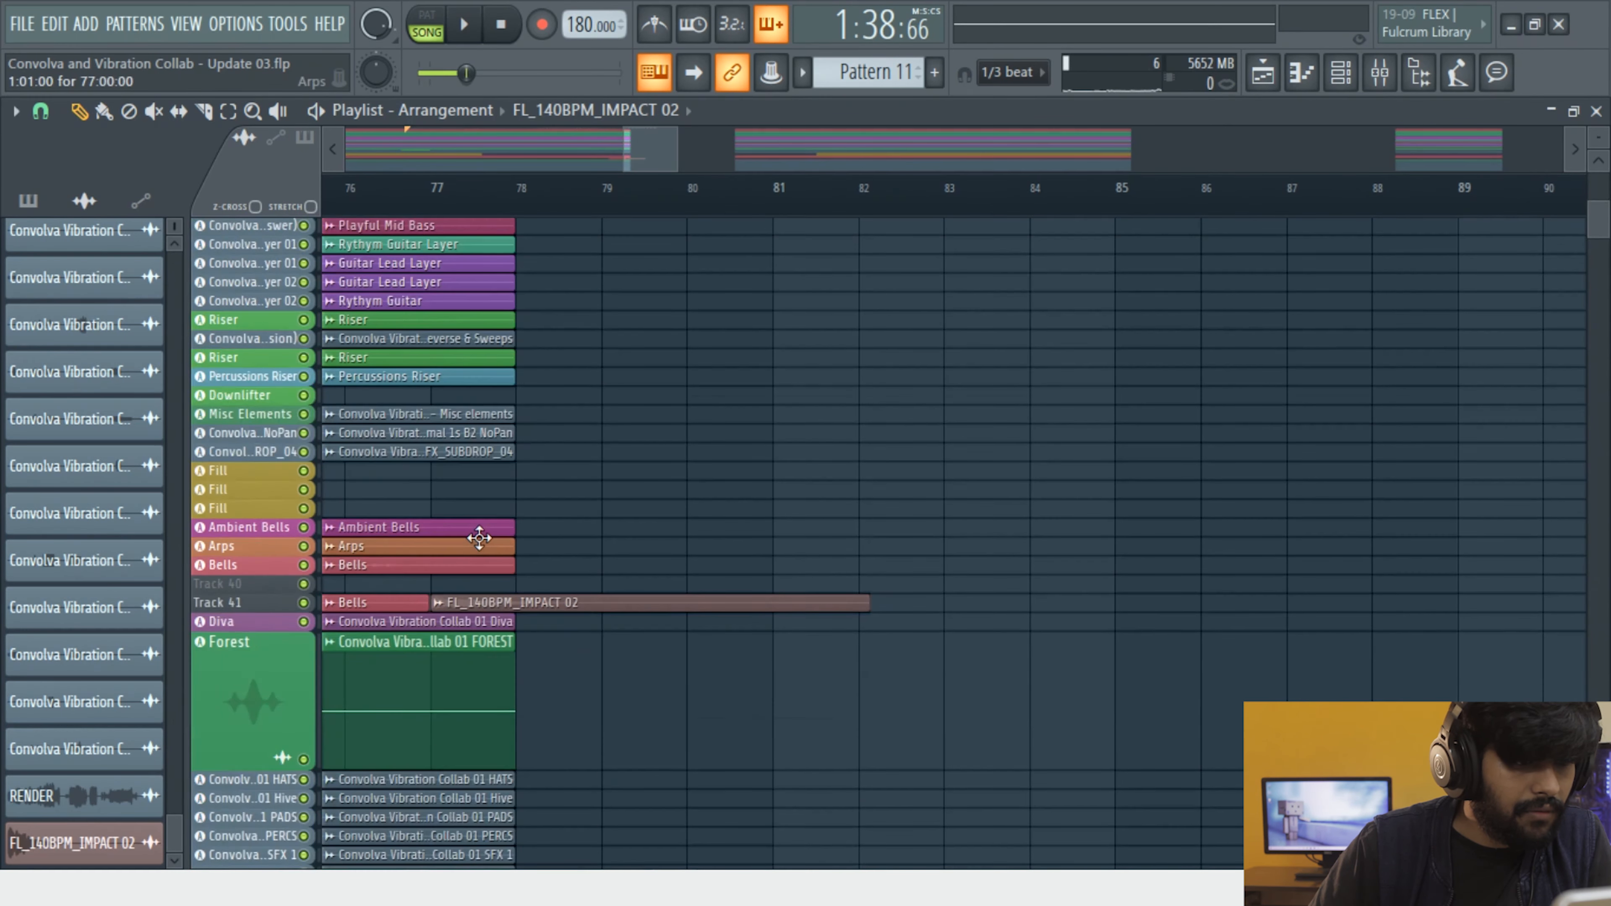
key("space")
scroll(454, 429, "up", 2)
scroll(466, 424, "down", 3)
scroll(477, 412, "up", 3)
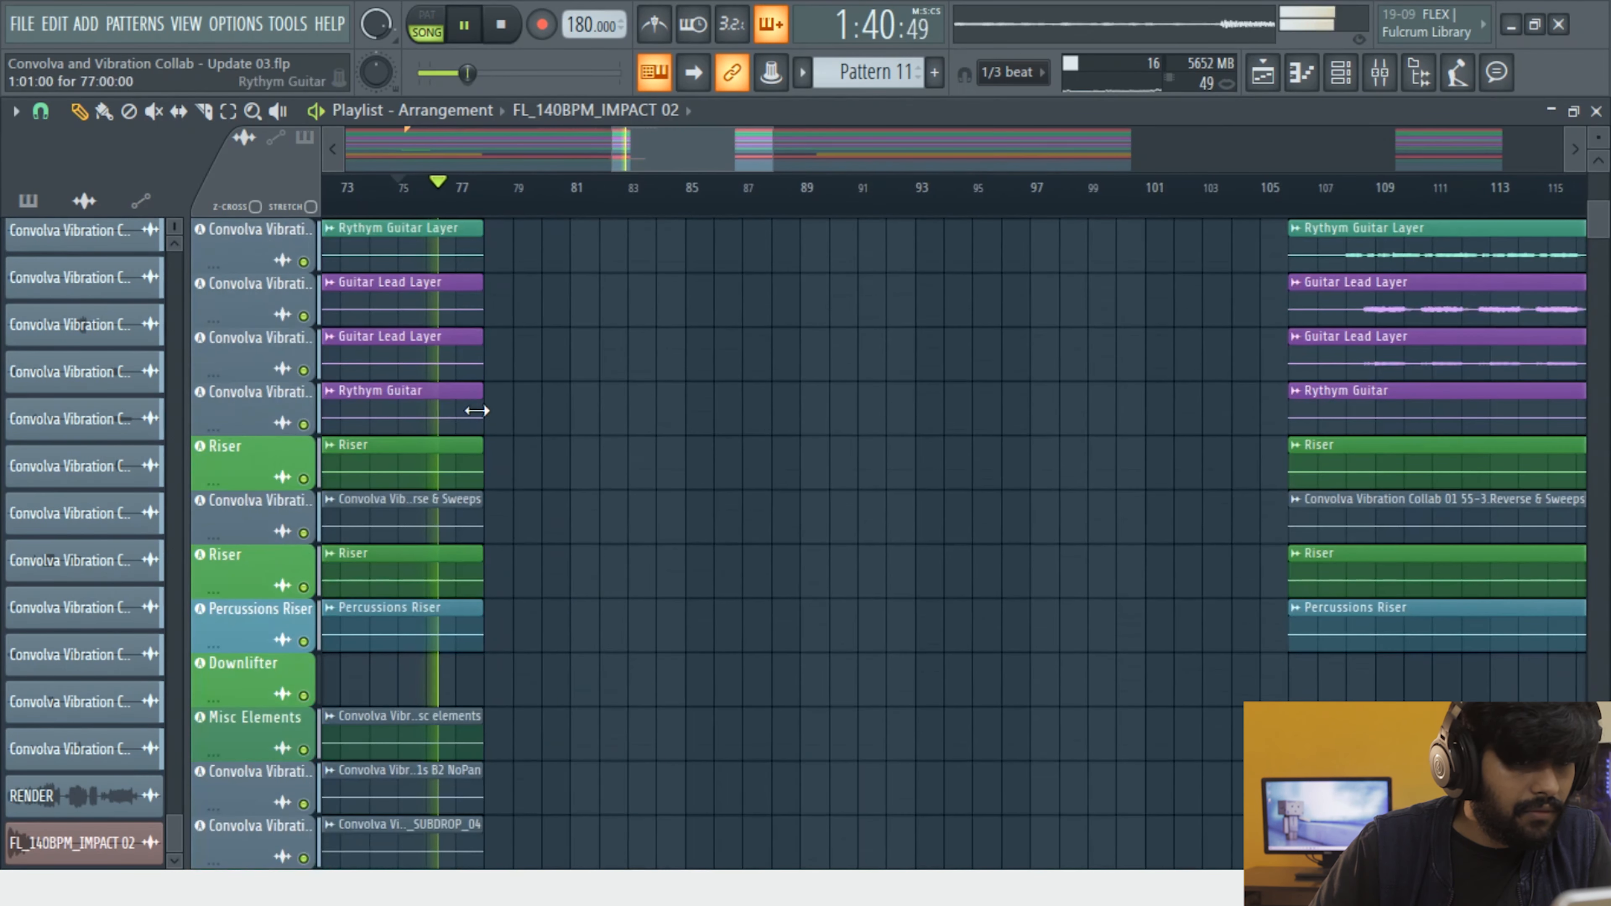
key("space")
scroll(427, 484, "up", 3)
scroll(426, 483, "up", 6)
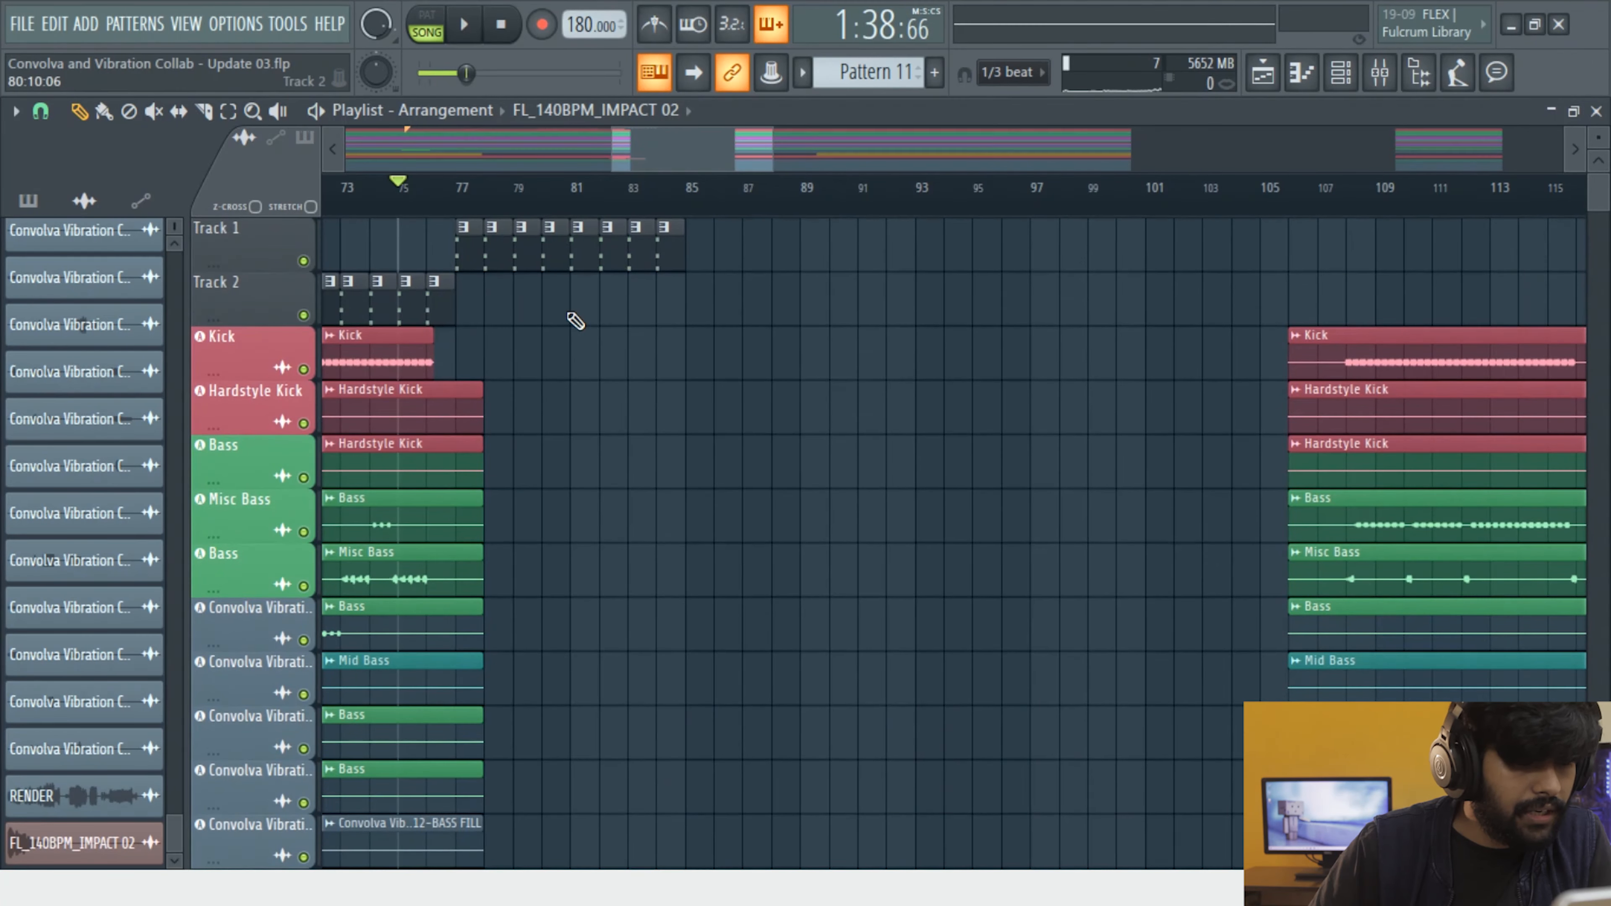
scroll(396, 316, "down", 2)
scroll(395, 316, "down", 4)
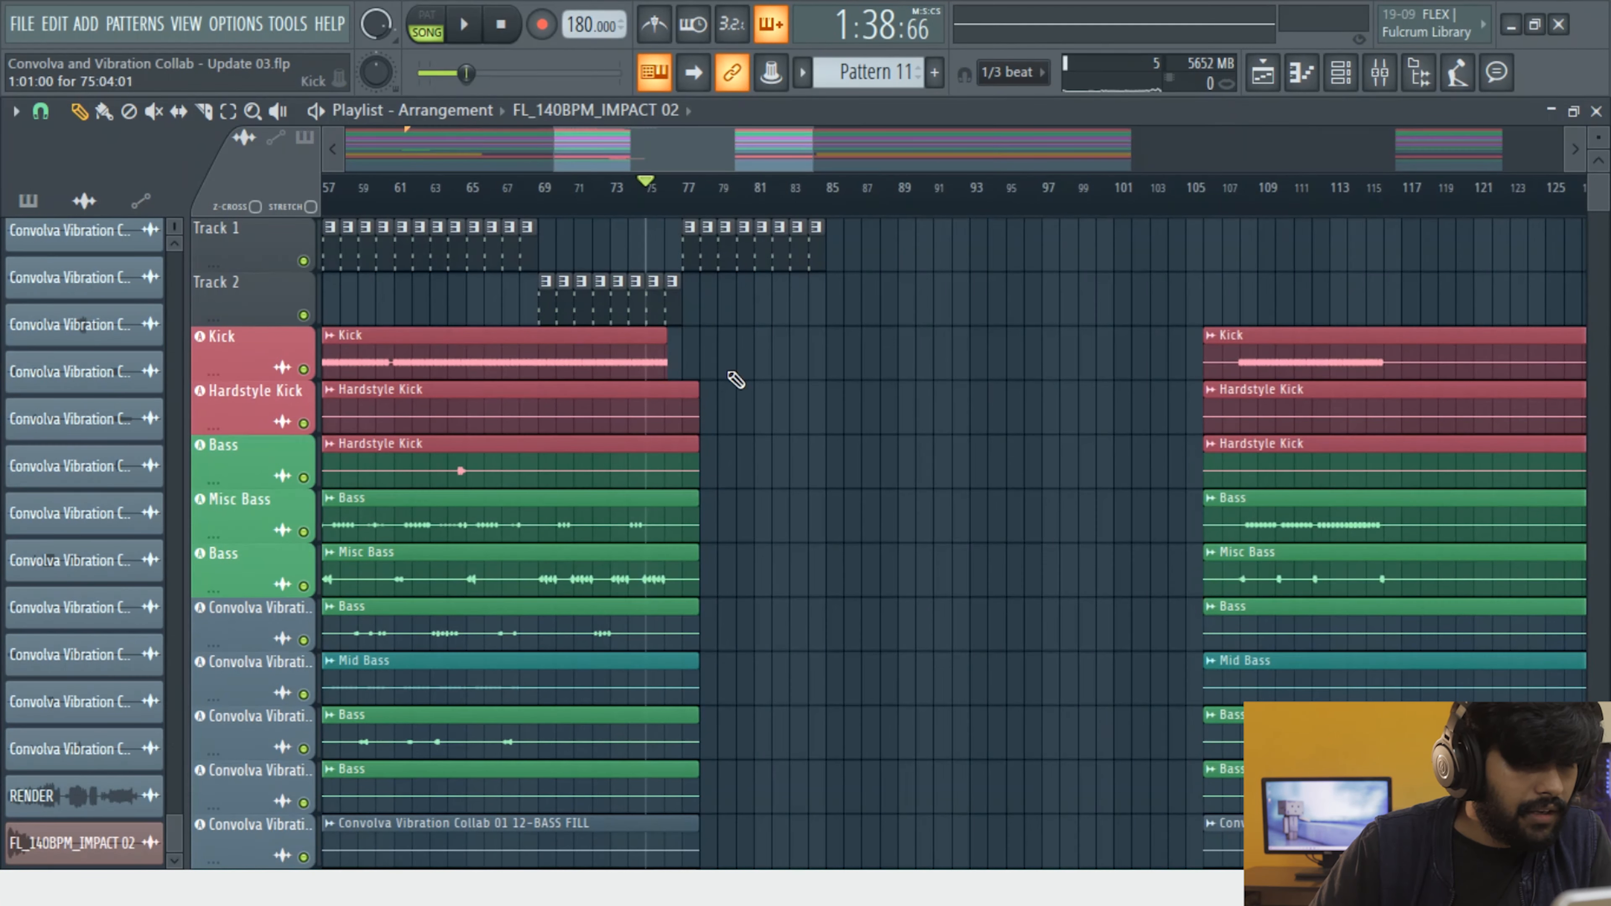
Cut the whole Patcher chord out of Pattern 11
left_click_drag(444, 284, 336, 249)
key("F7")
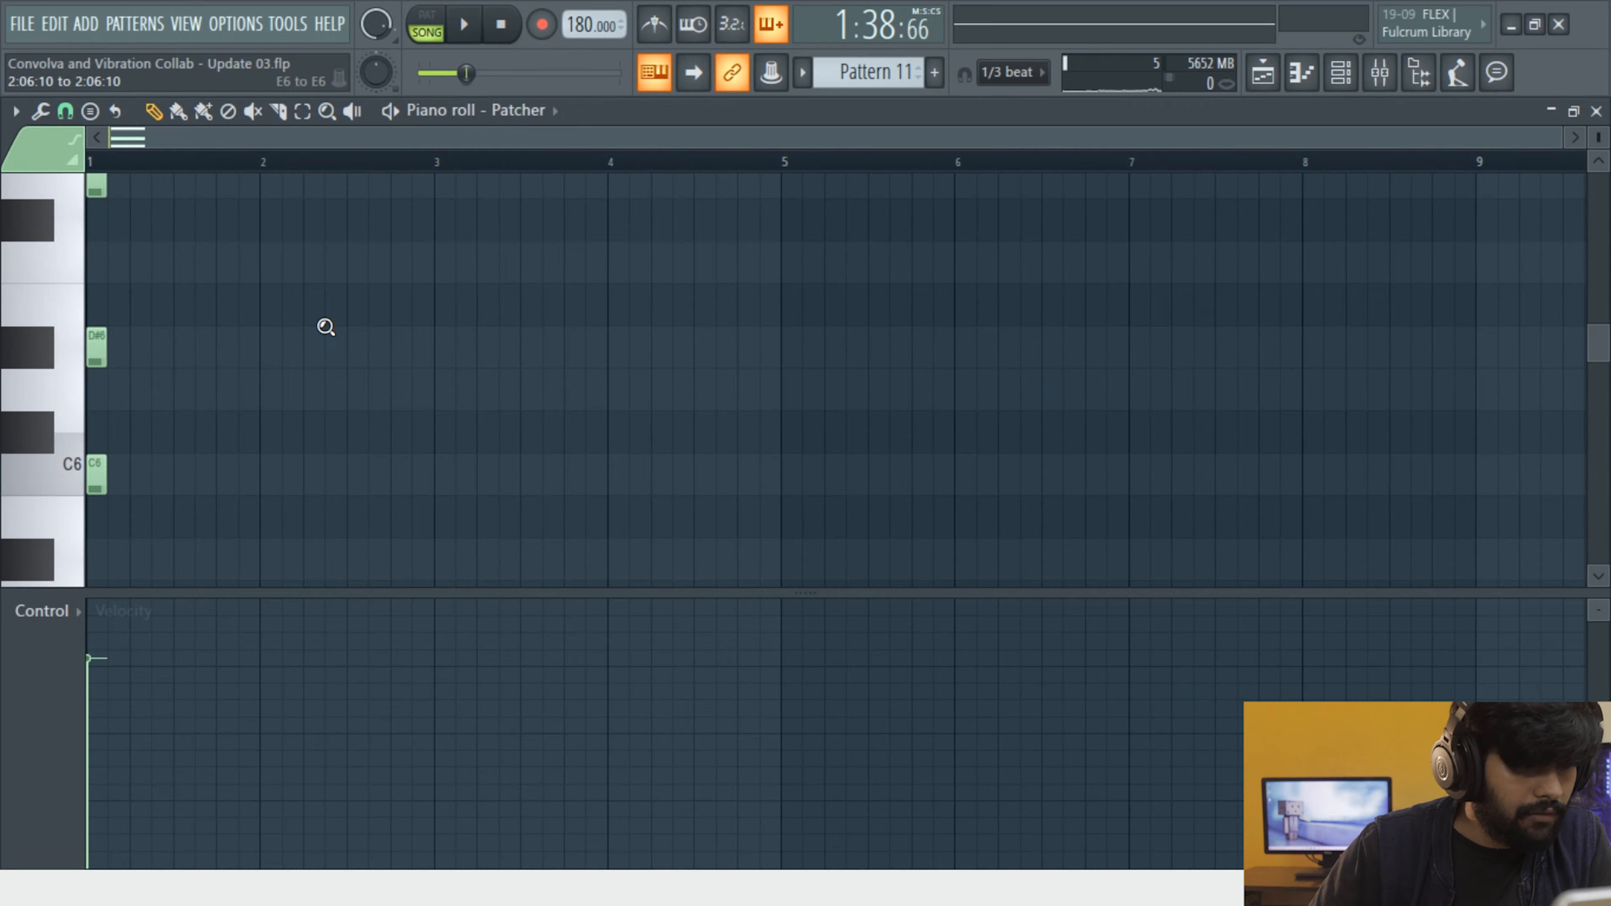
right_click(325, 328, "ctrl")
key("ctrl+a")
key("Delete")
key("F7")
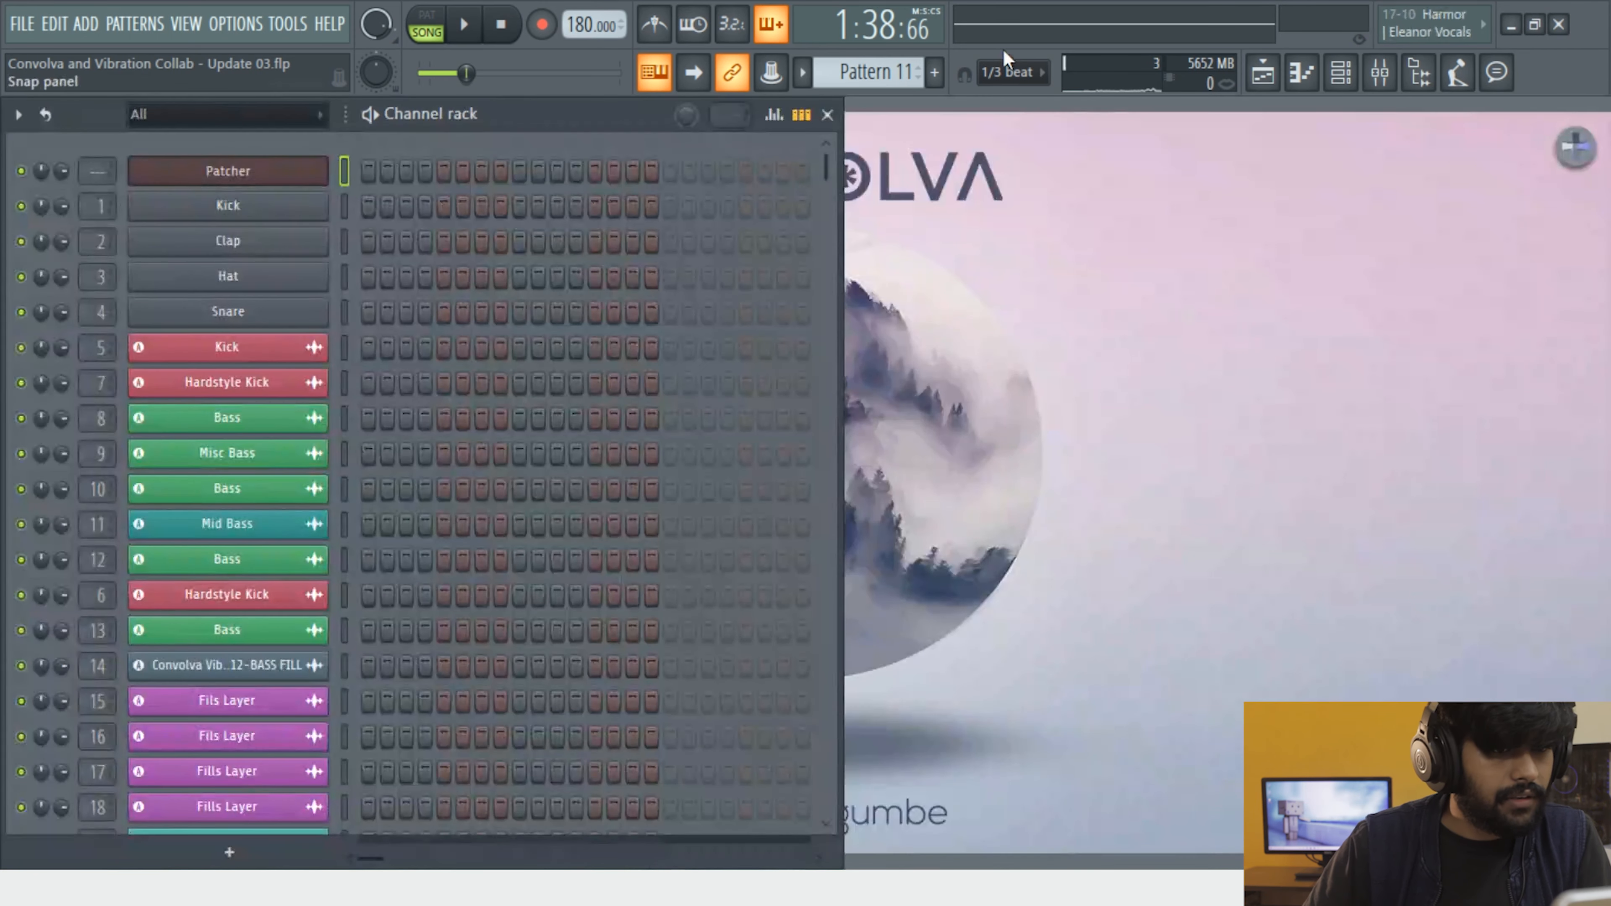
Add a new pattern named "Experimentsal synth" and paste the chord into its Patcher piano roll at bar 1
left_click(937, 72)
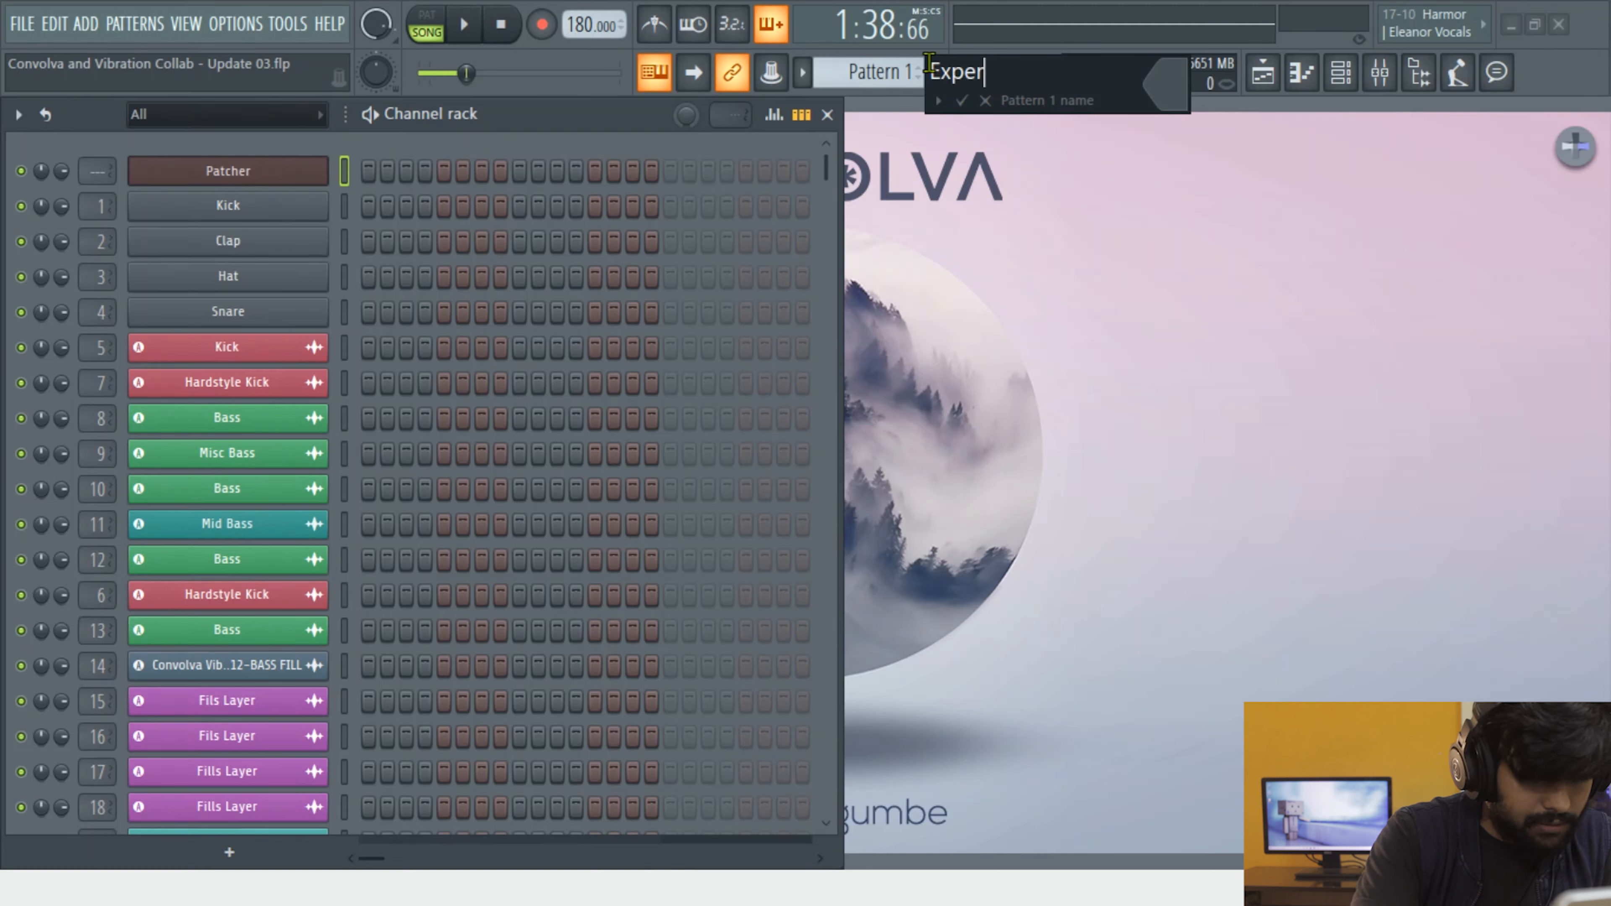
type("Experimentsal sy")
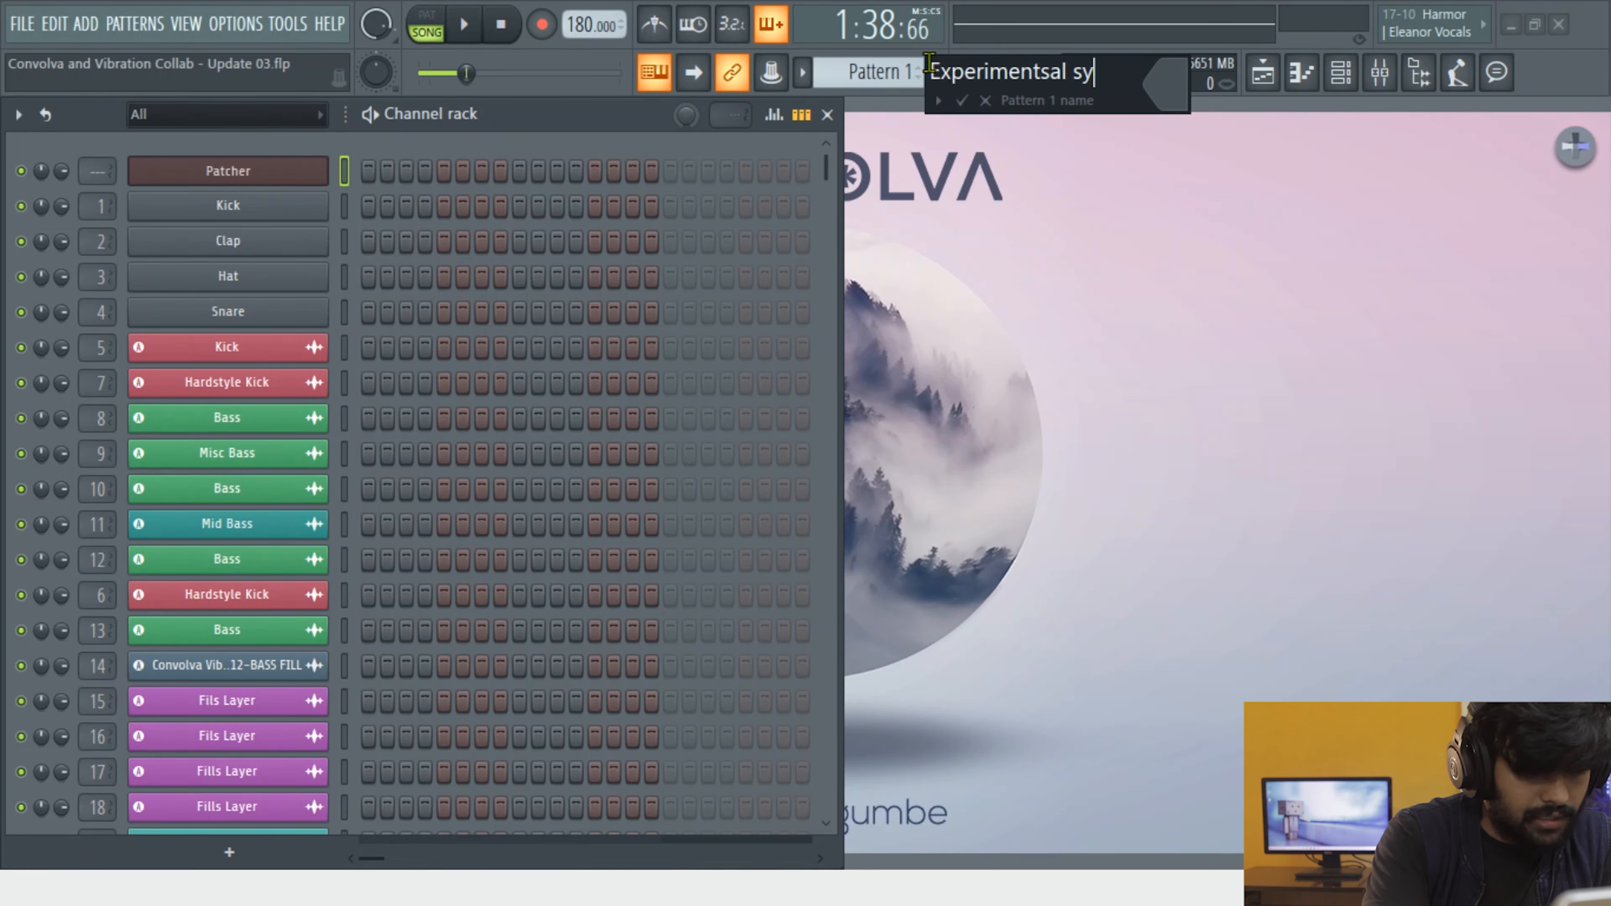
type("nth")
key("Return")
right_click(288, 170)
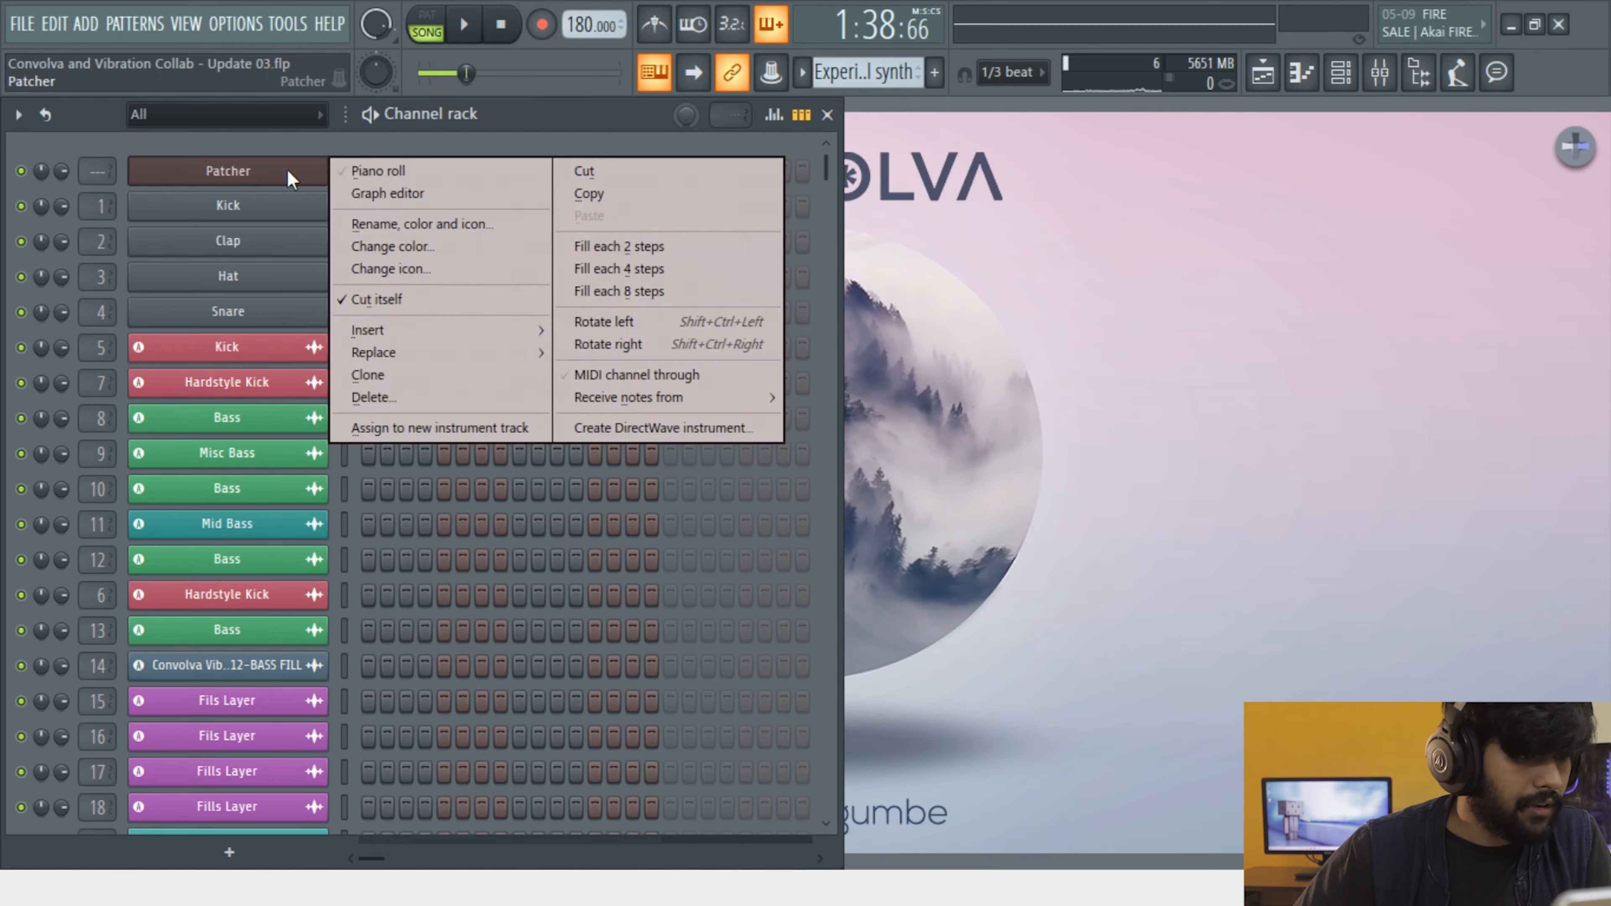
left_click(356, 168)
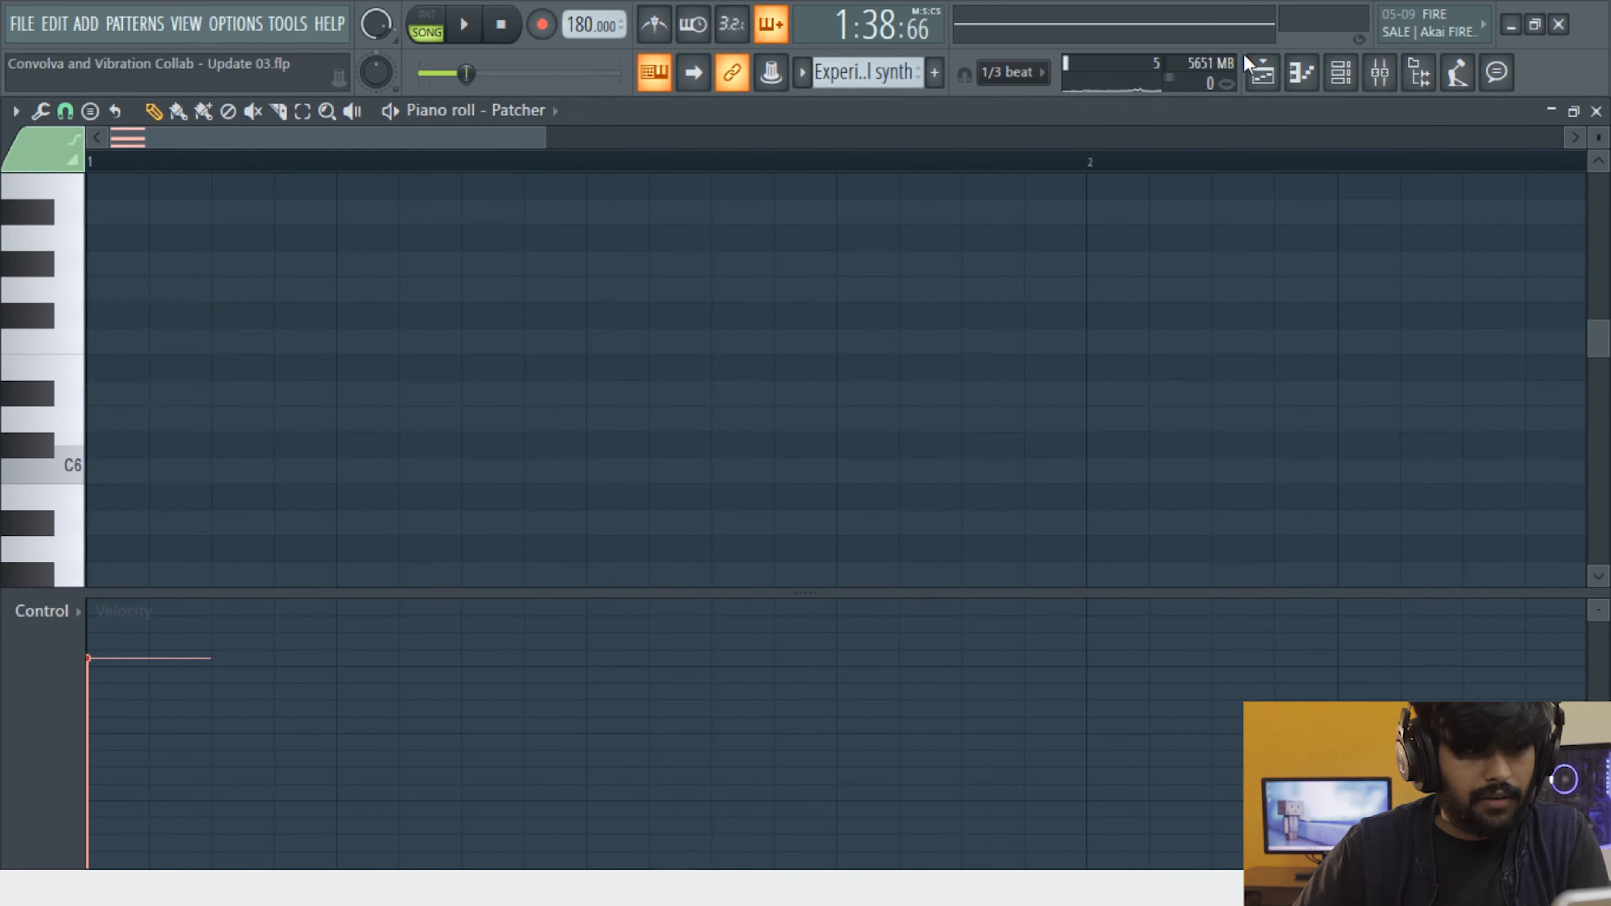
Return to the playlist and play the song from bar 74 towards the transition at bar 77
left_click(1261, 70)
key("space")
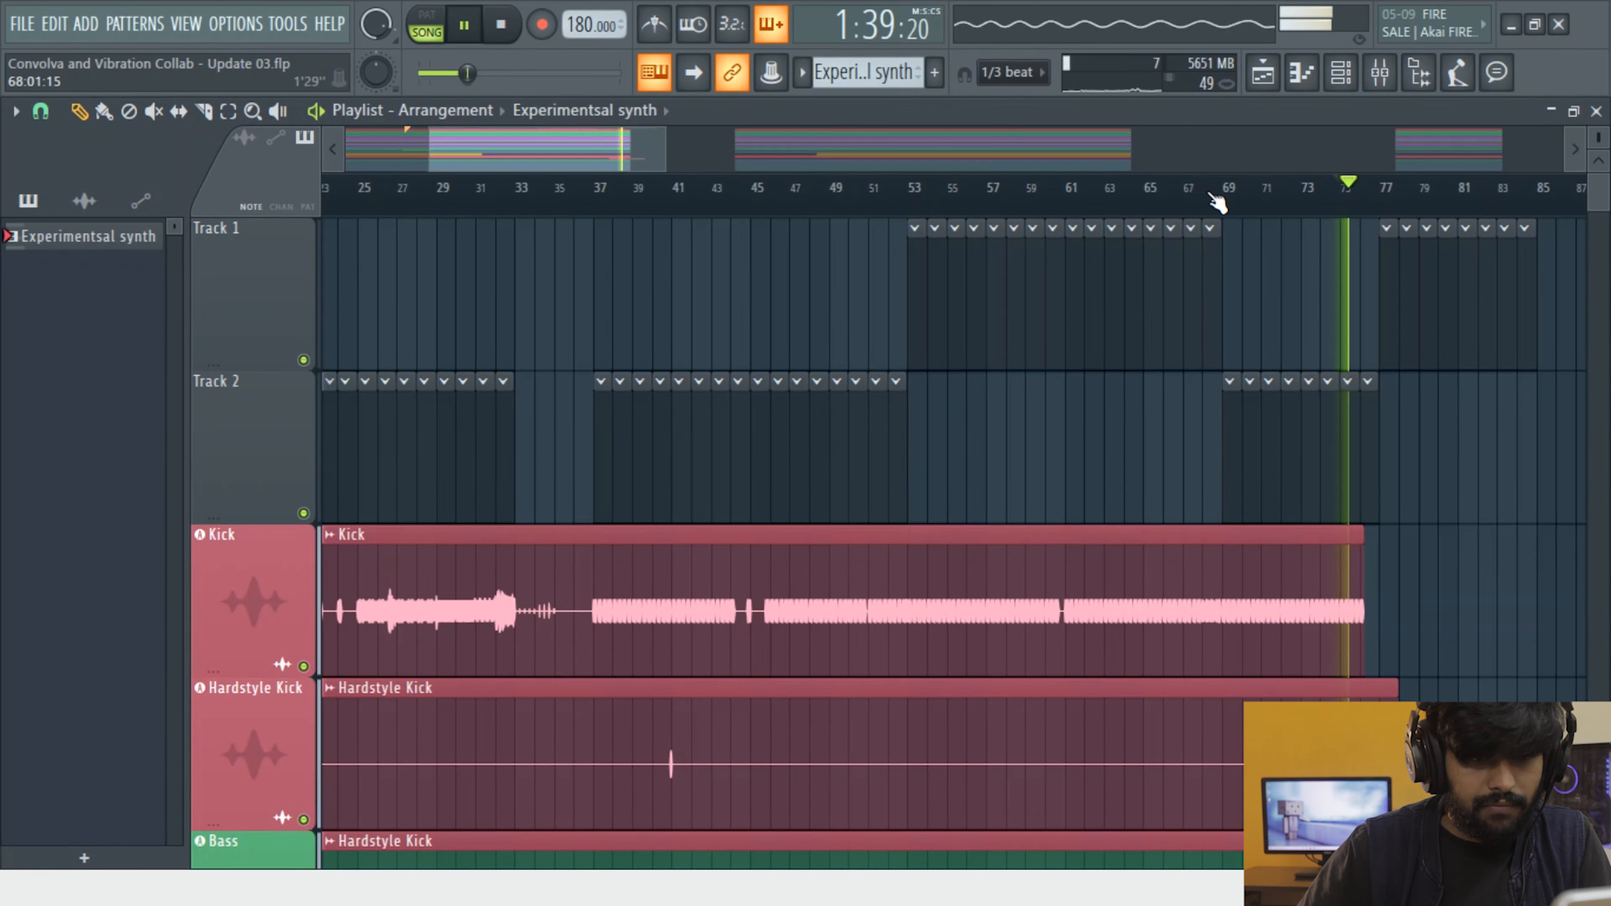
left_click(1215, 199)
left_click_drag(1198, 230, 1598, 816)
left_click(689, 200)
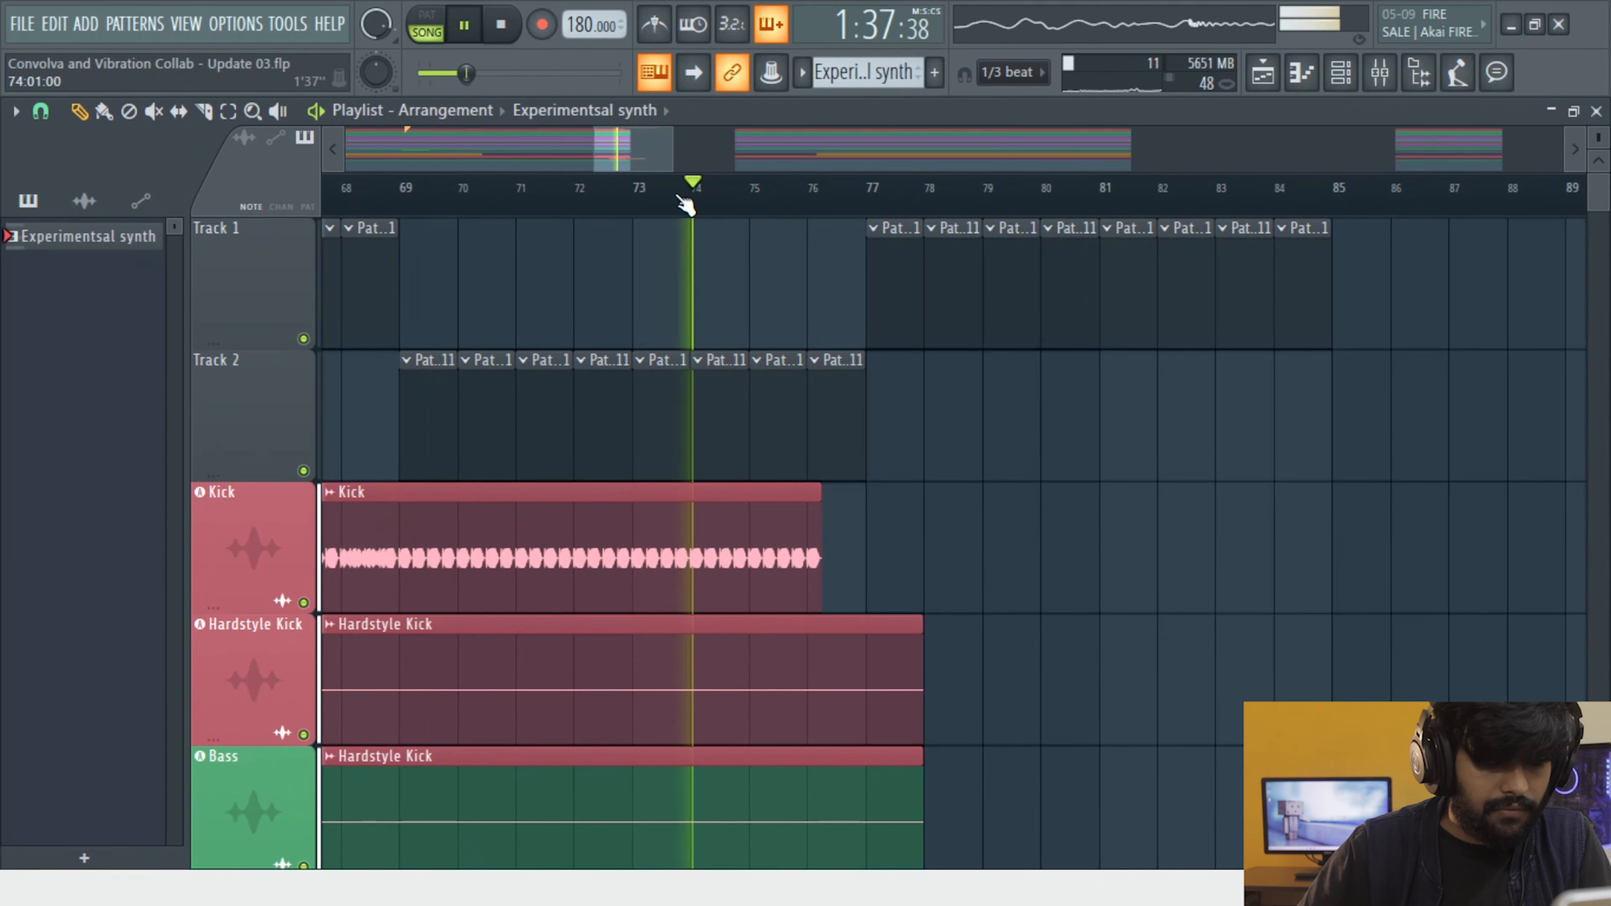
scroll(869, 533, "up", 4)
left_click(867, 533)
right_click(913, 541)
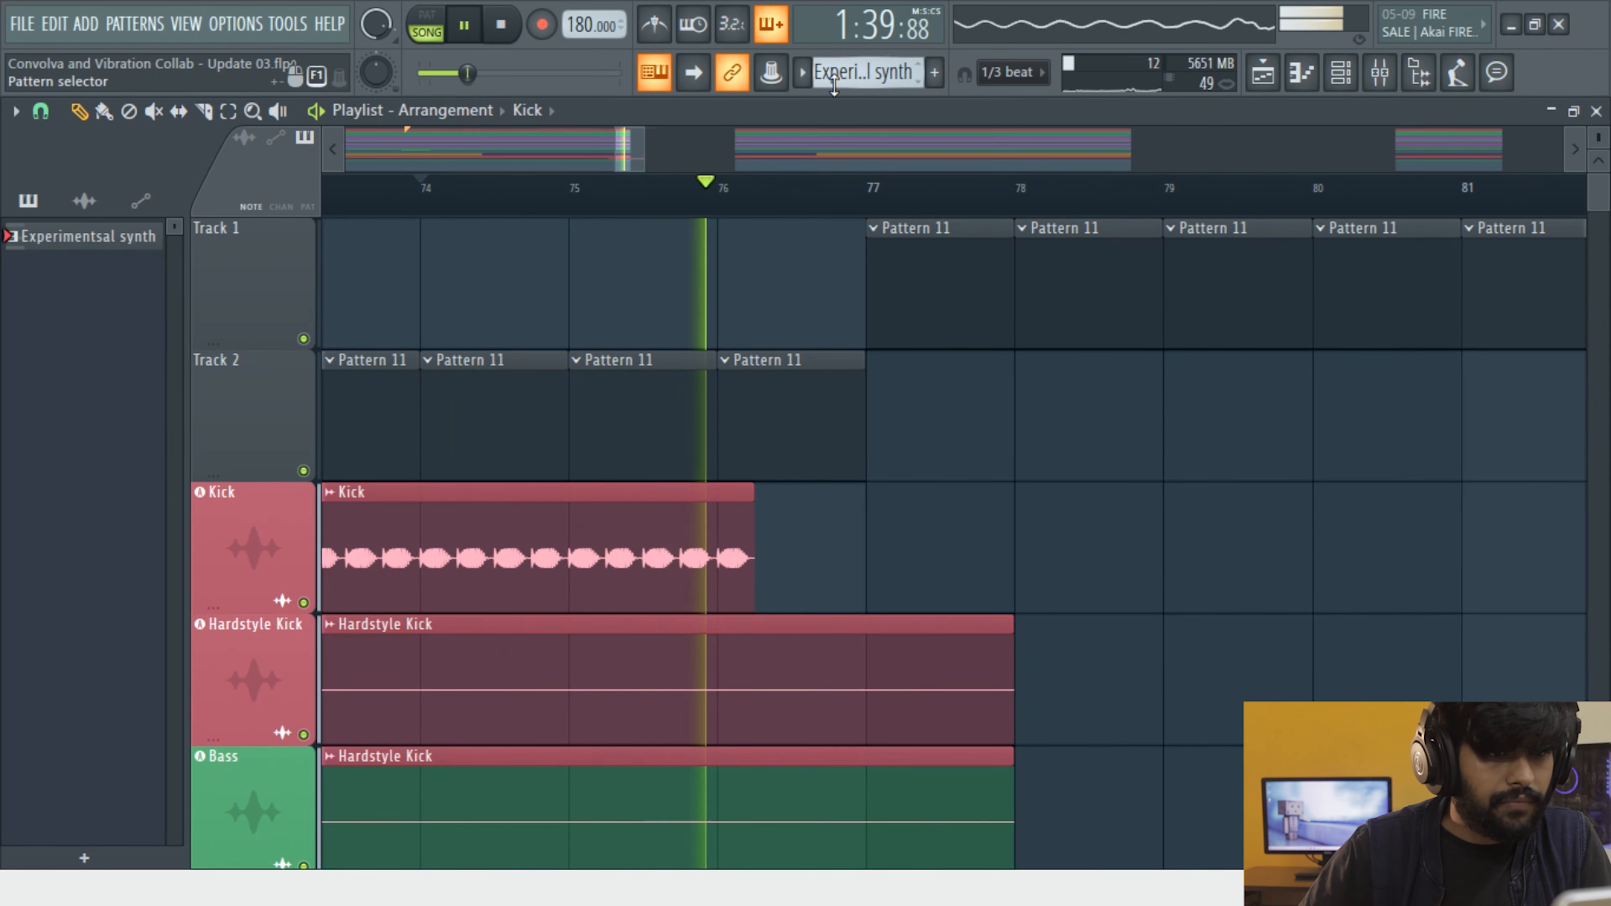
key("space")
Insert four empty playlist tracks between Track 2 and the Kick track
right_click(260, 538)
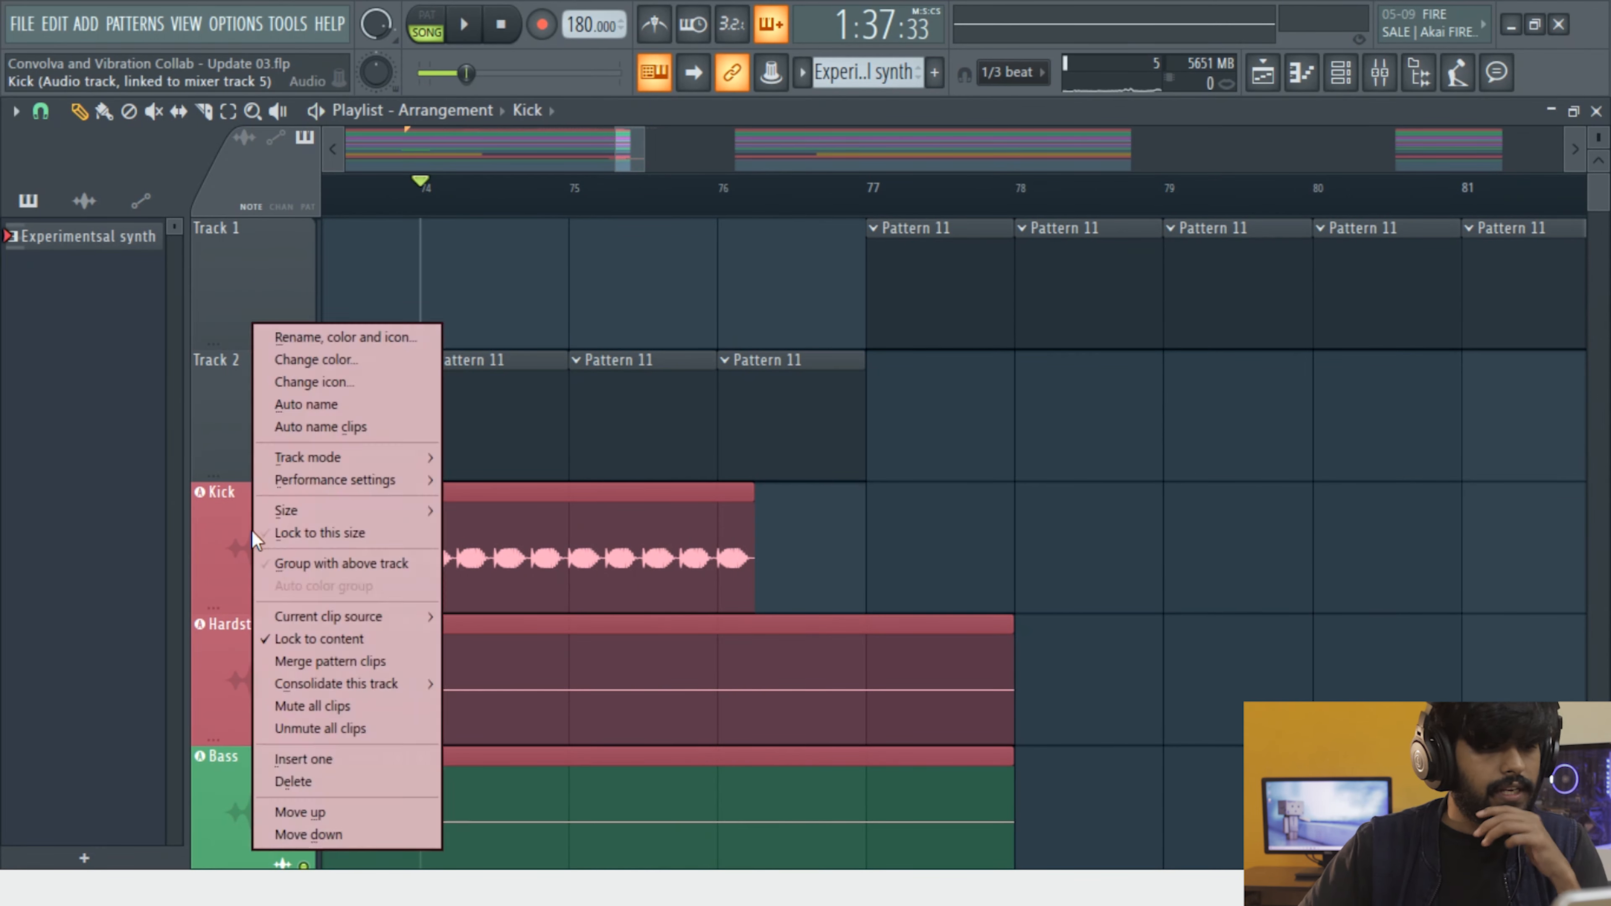
left_click(324, 761)
right_click(263, 614)
left_click(317, 756)
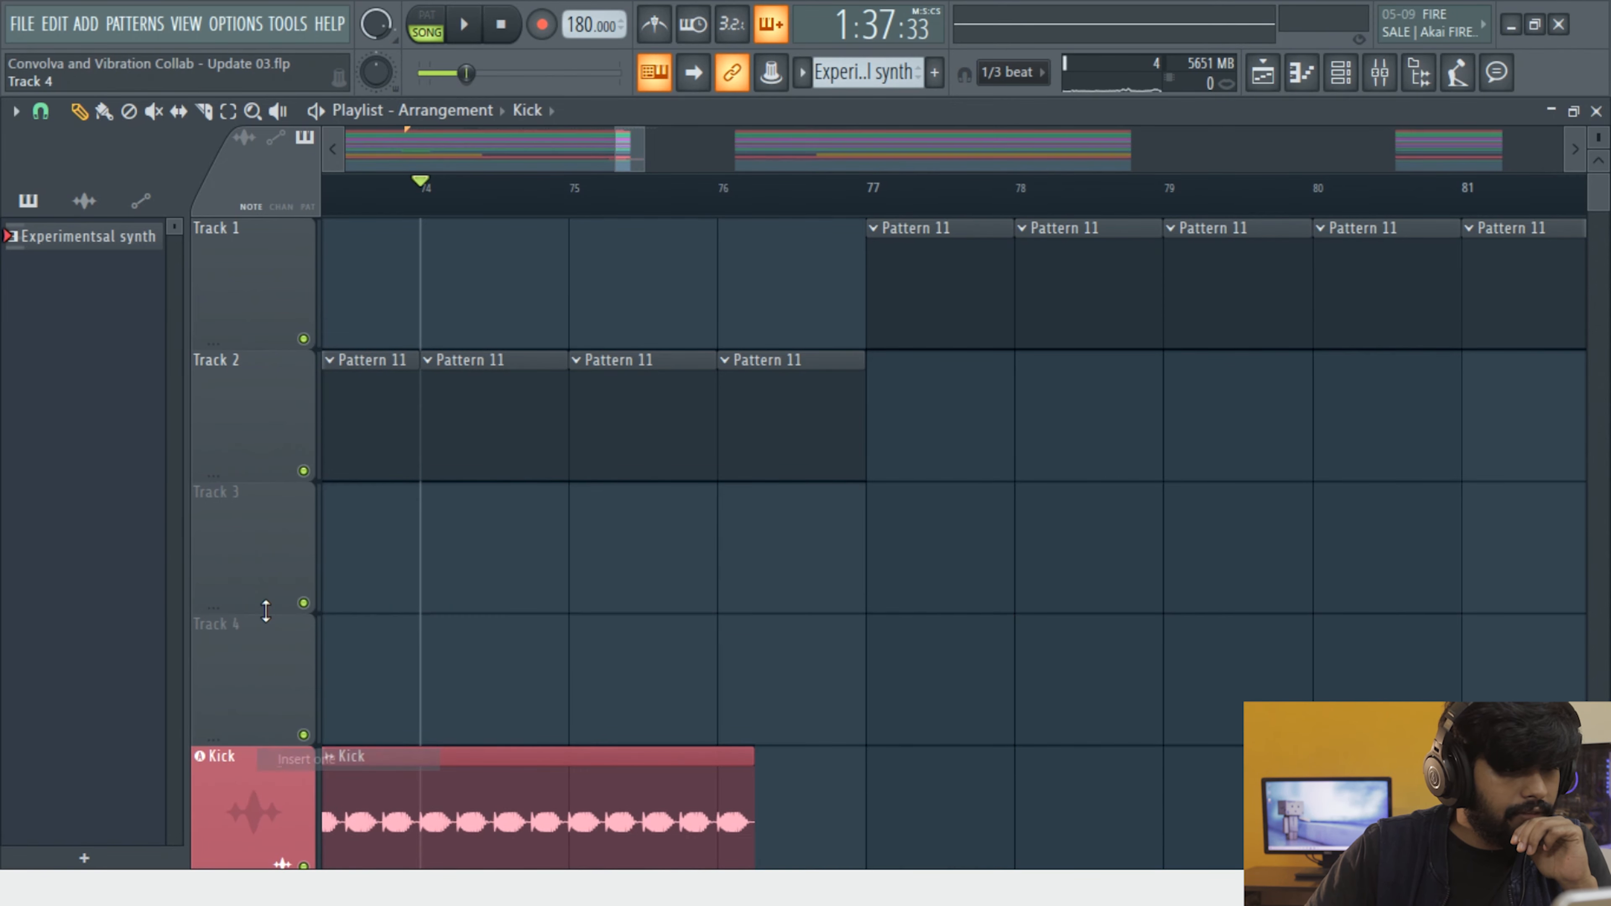
right_click(276, 771)
left_click(318, 759)
right_click(289, 632)
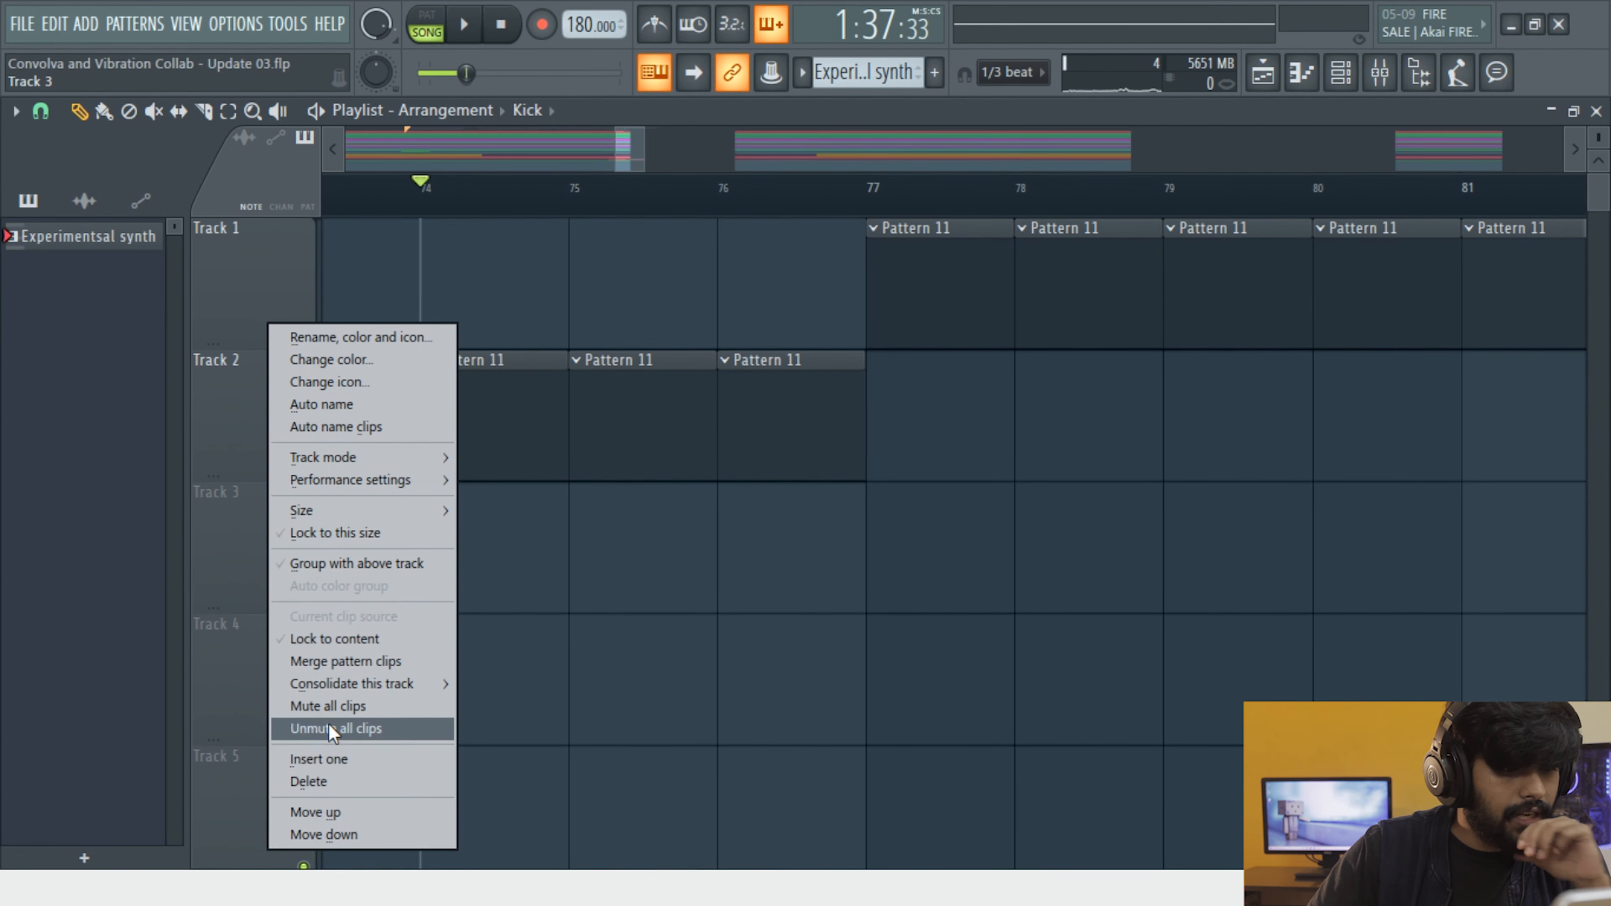
left_click(339, 757)
Examine the playlist tracks from the new empty ones down through the basses and fills to the risers
scroll(554, 684, "down", 3)
scroll(556, 646, "down", 5)
scroll(566, 612, "down", 6)
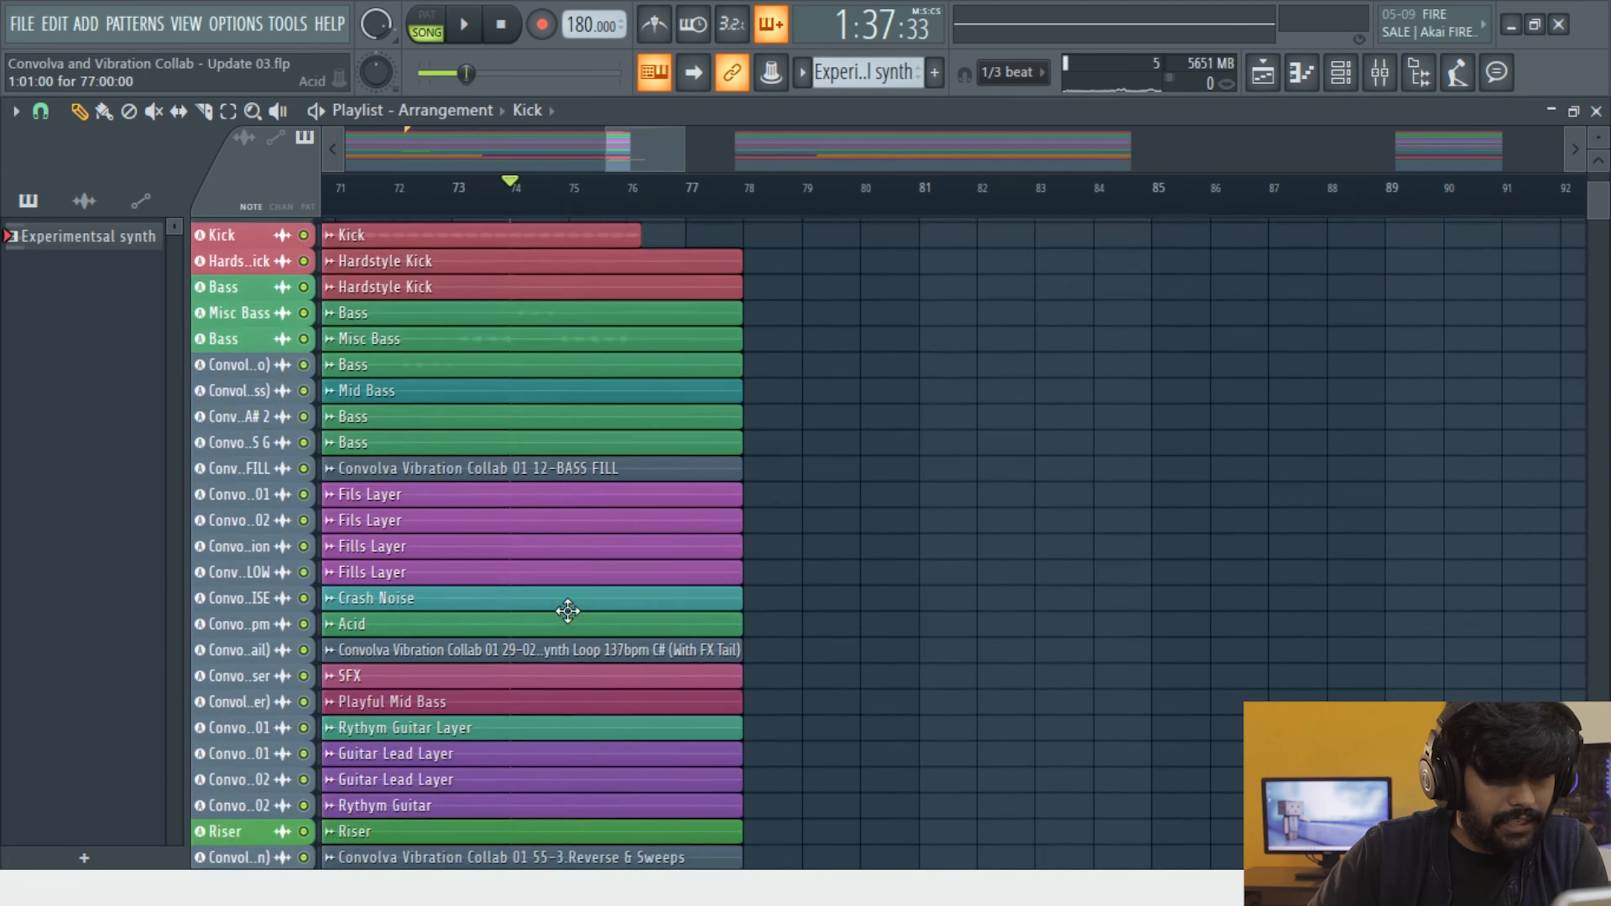
scroll(1423, 341, "down", 3)
scroll(832, 367, "up", 10)
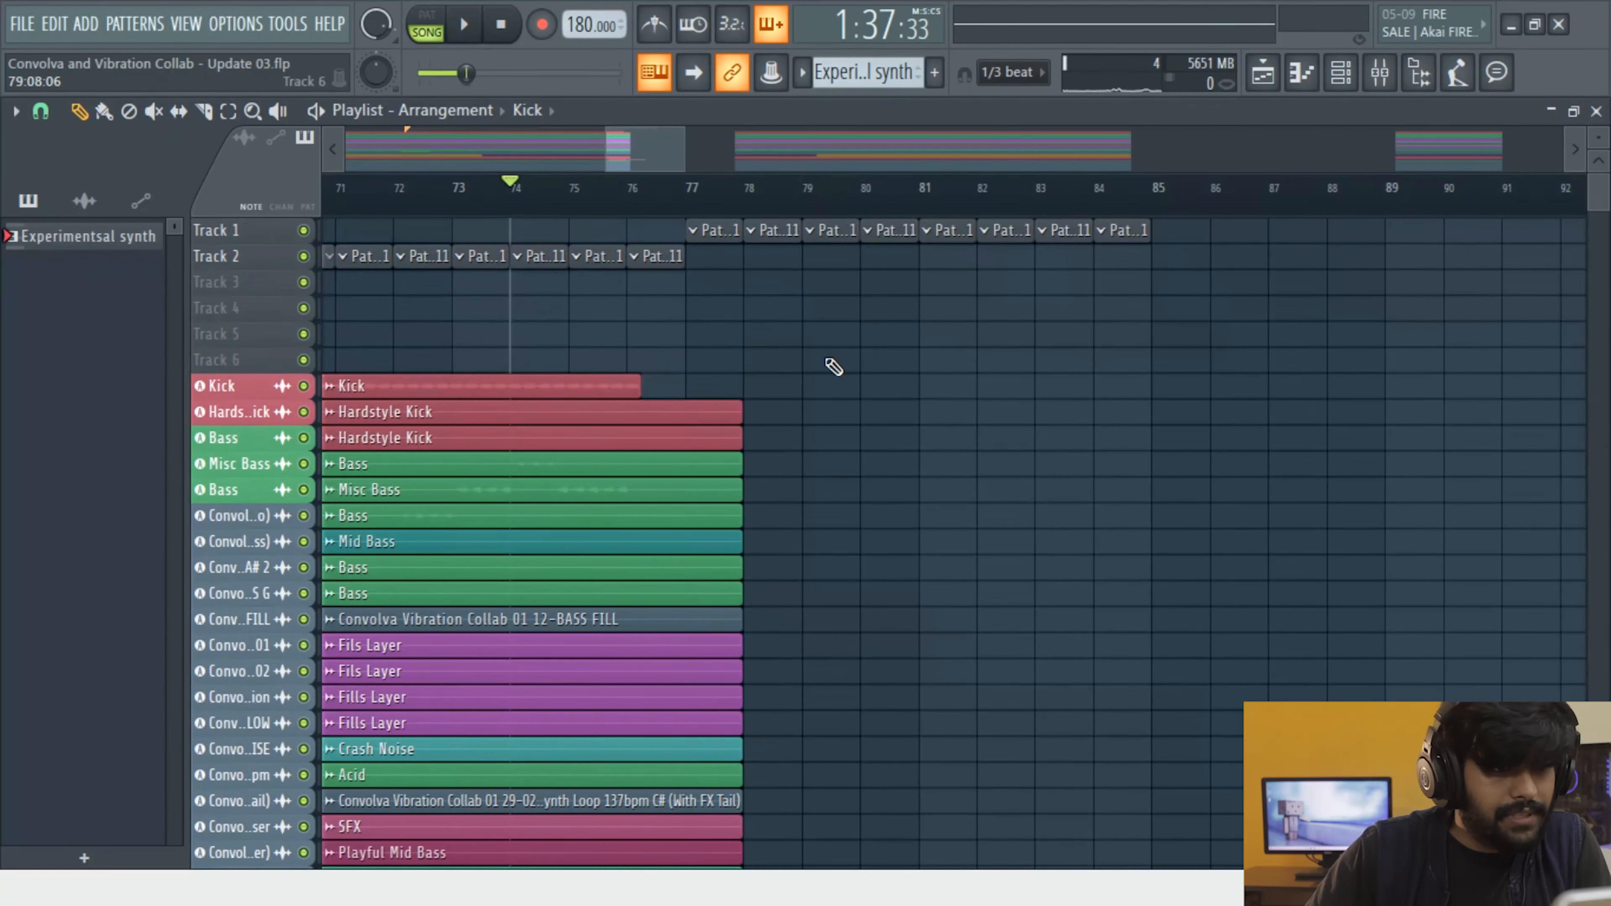
scroll(775, 456, "down", 6)
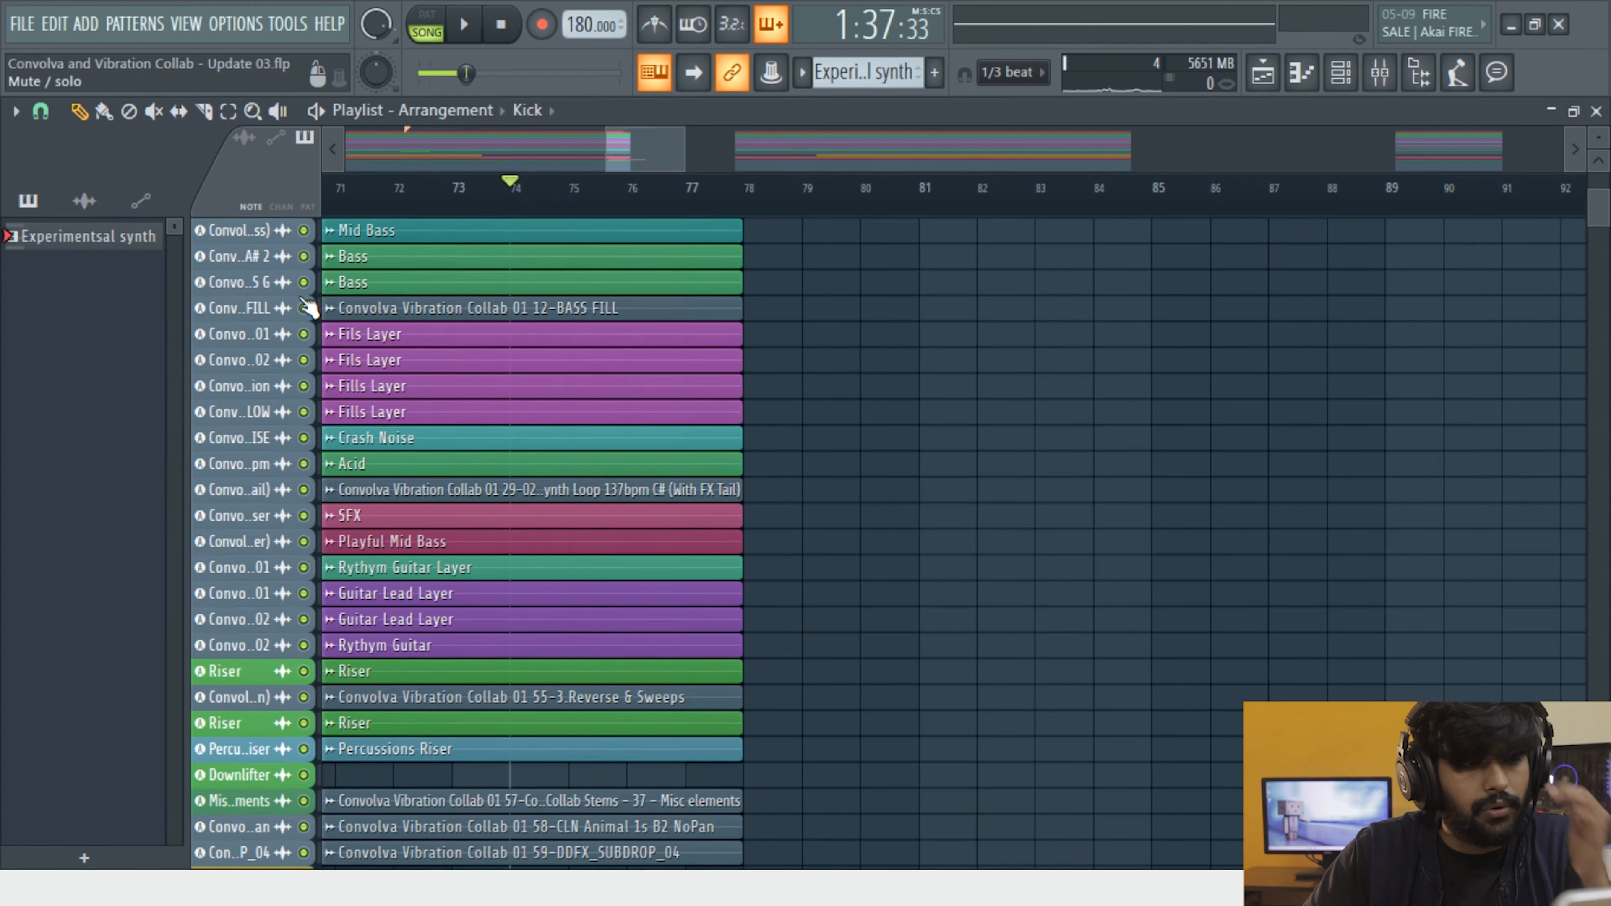
scroll(800, 423, "up", 6)
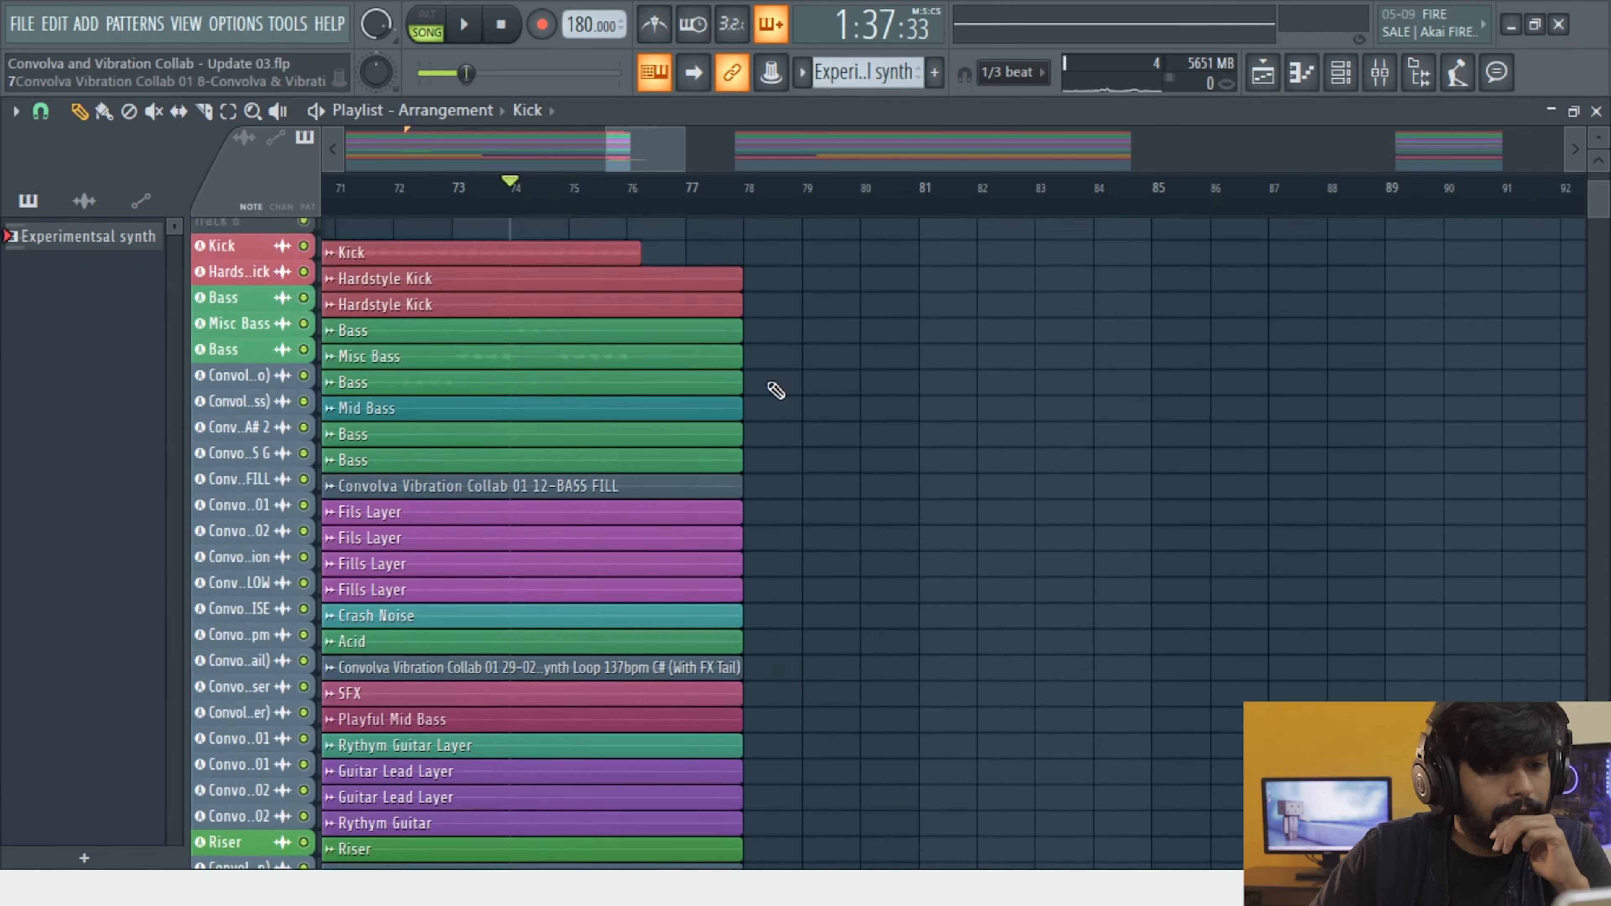
scroll(736, 333, "up", 4)
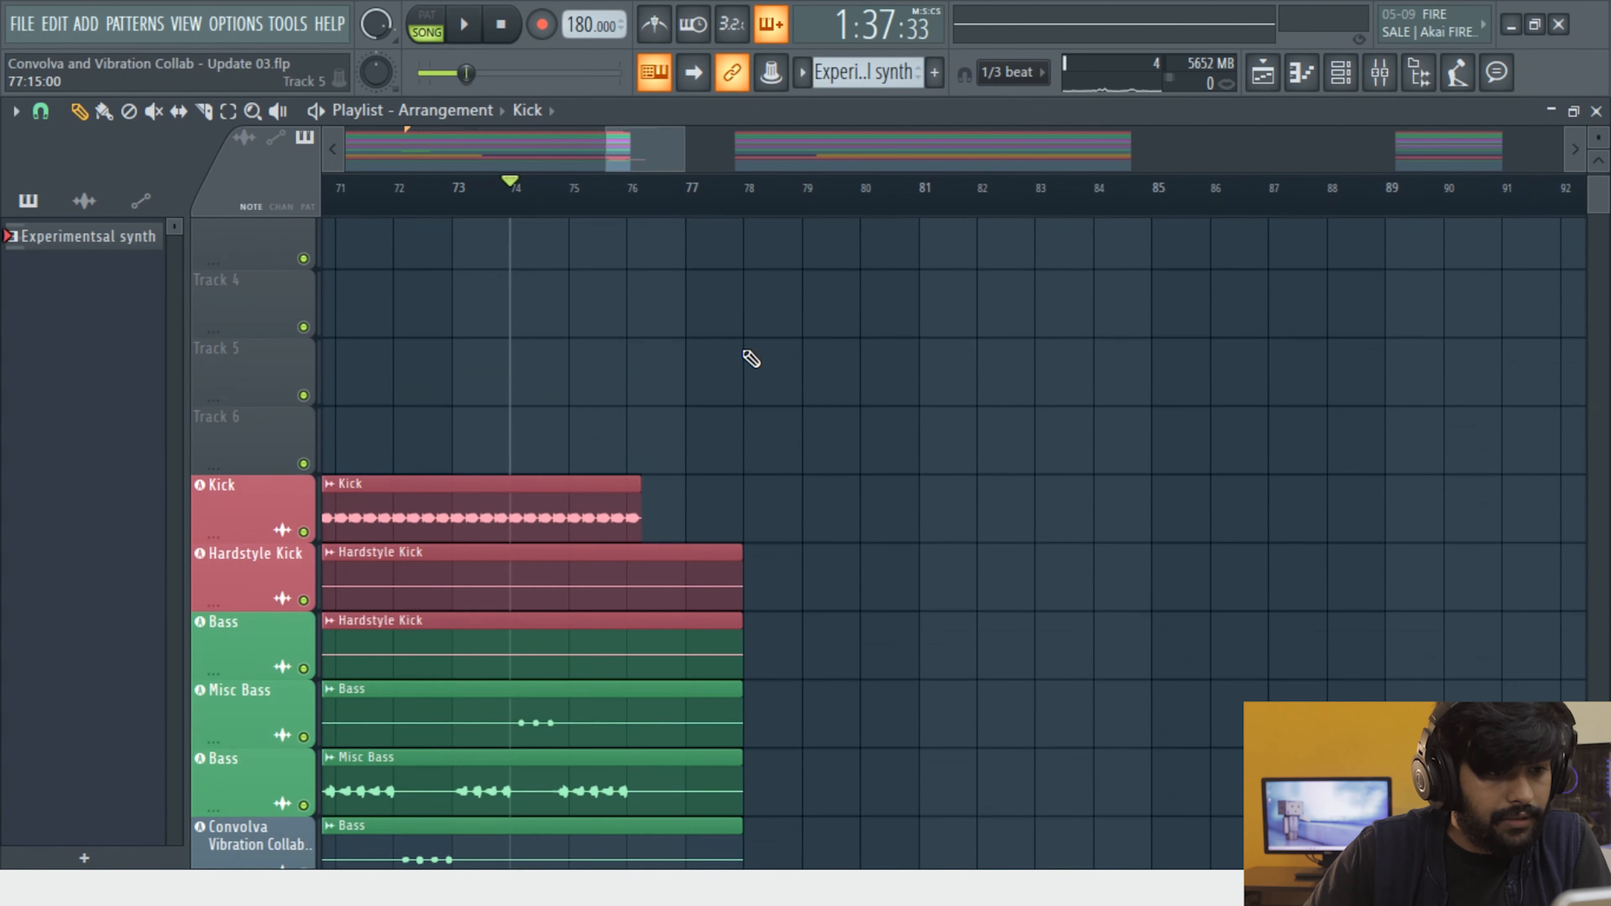
Place an Experimentsal synth clip on Track 4, play the lead-in and move the clip to start at bar 77
scroll(745, 353, "up", 2)
left_click(746, 353)
right_click(837, 320)
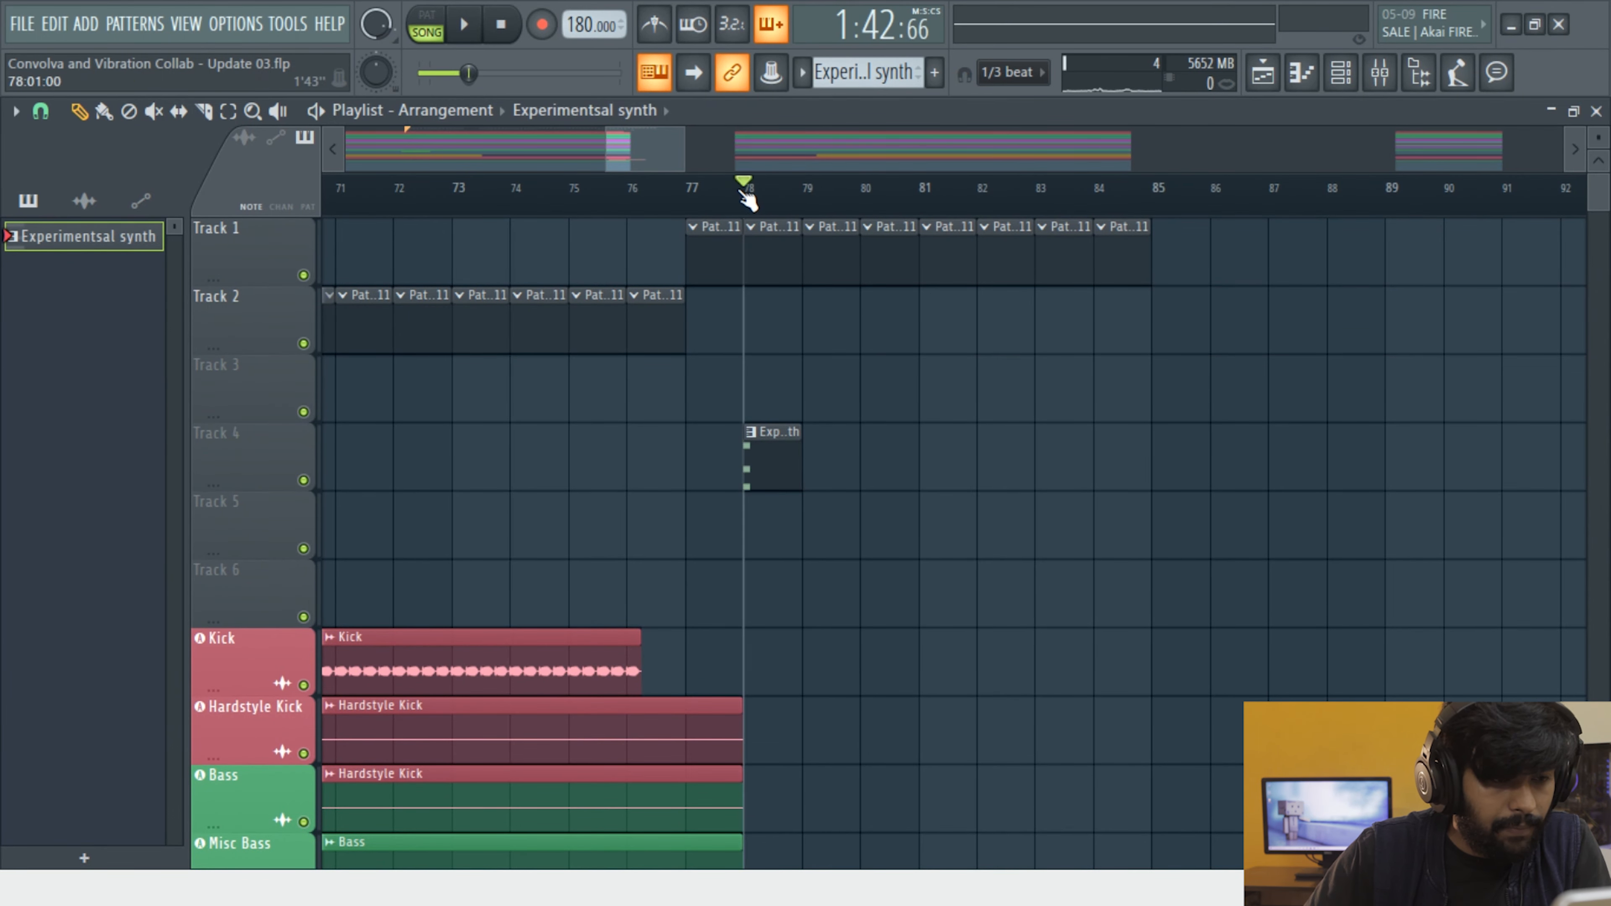
key("space")
key("space")
left_click_drag(642, 191, 511, 192)
scroll(682, 508, "up", 4)
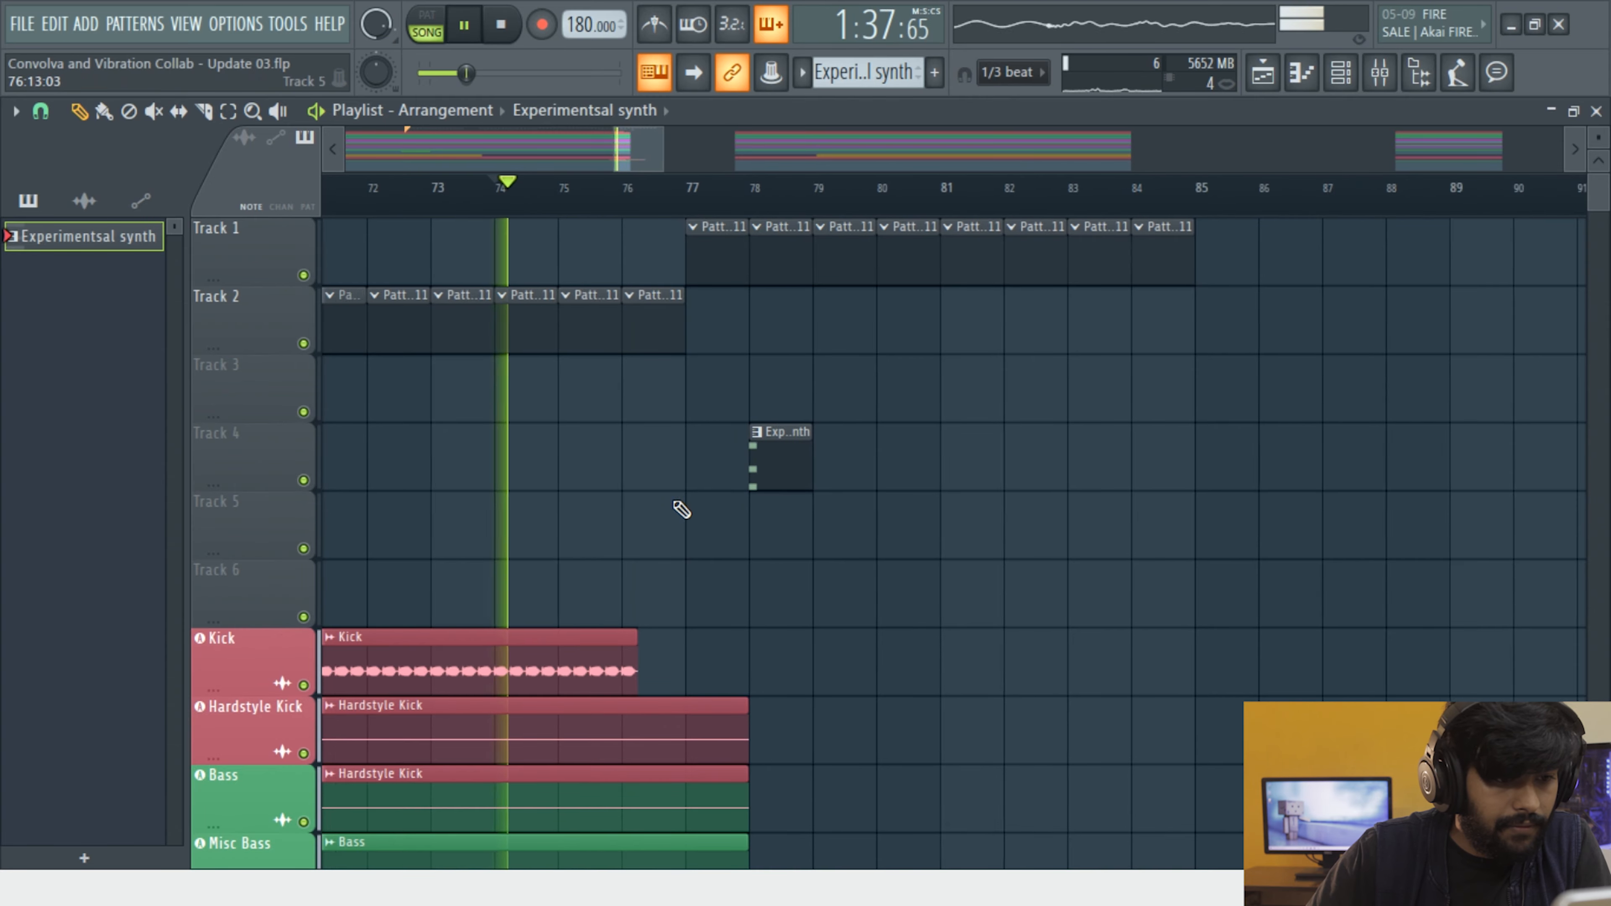
left_click_drag(864, 467, 740, 467)
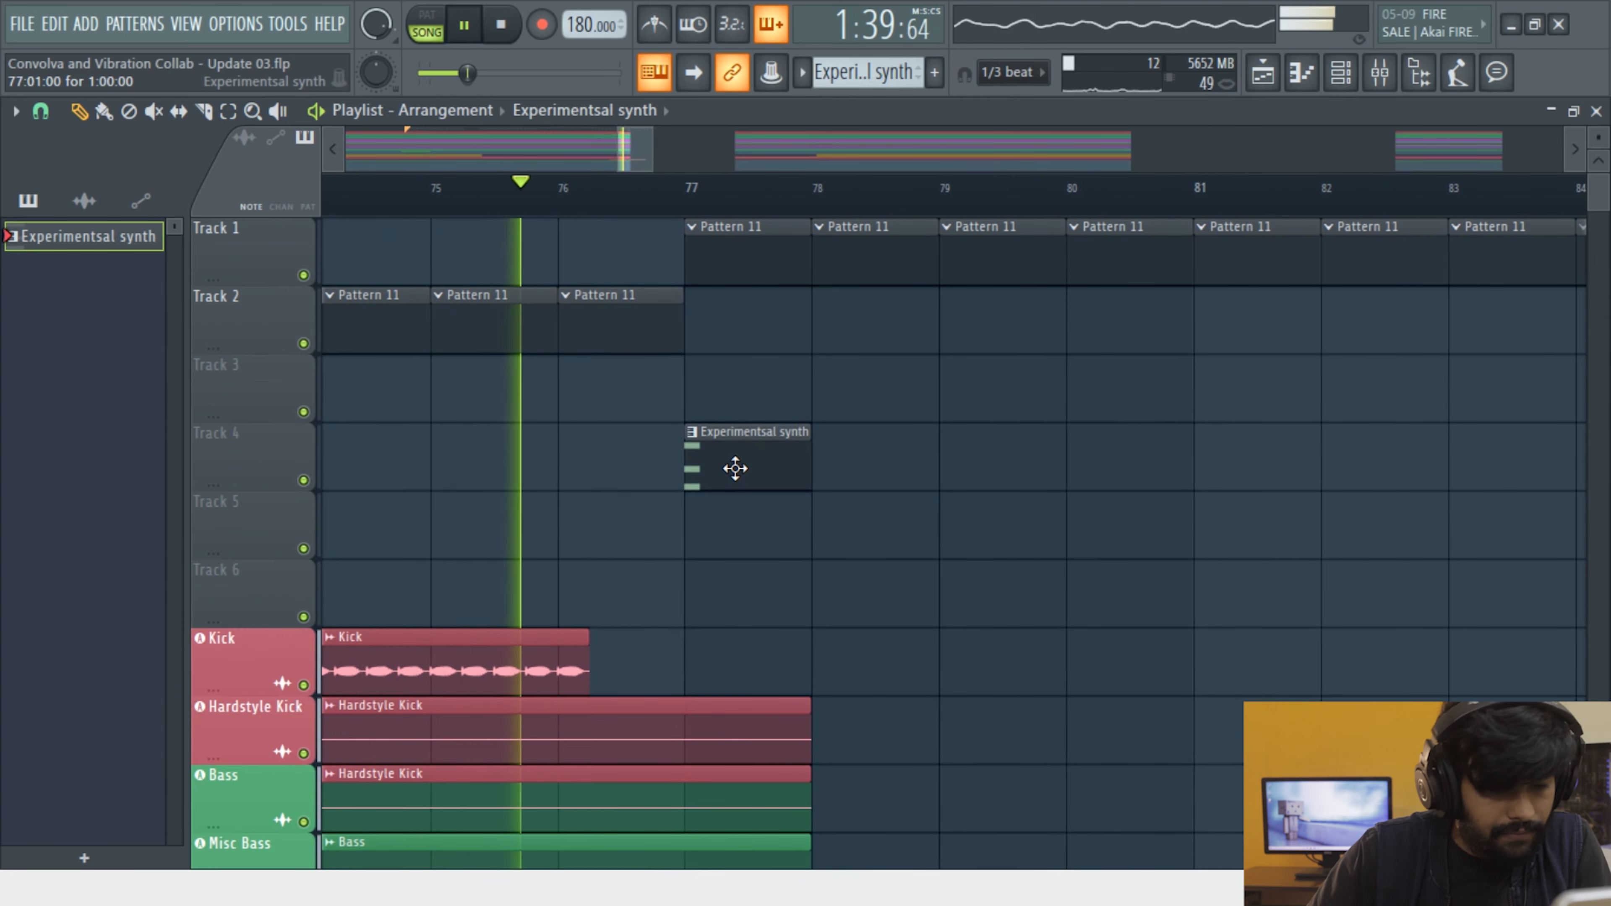
Open the clip's piano roll in pattern mode and build a chord of C5, D#5, G5, A#5 and D6 at bar 1
double_click(740, 466)
left_click(464, 181)
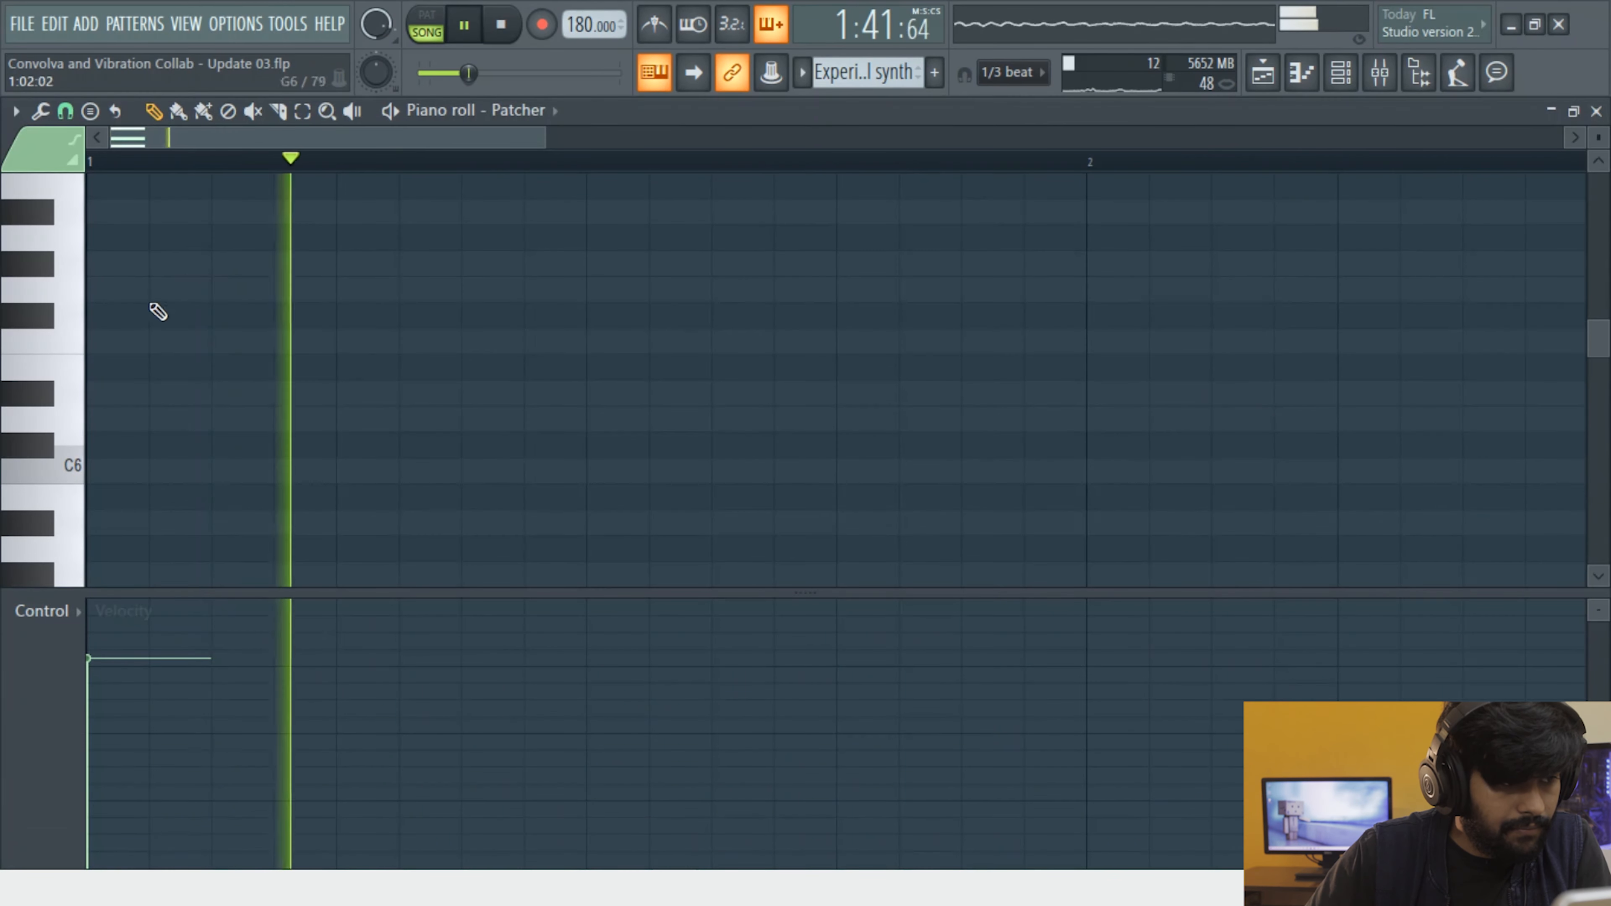
key("space")
left_click(426, 15)
left_click(92, 215)
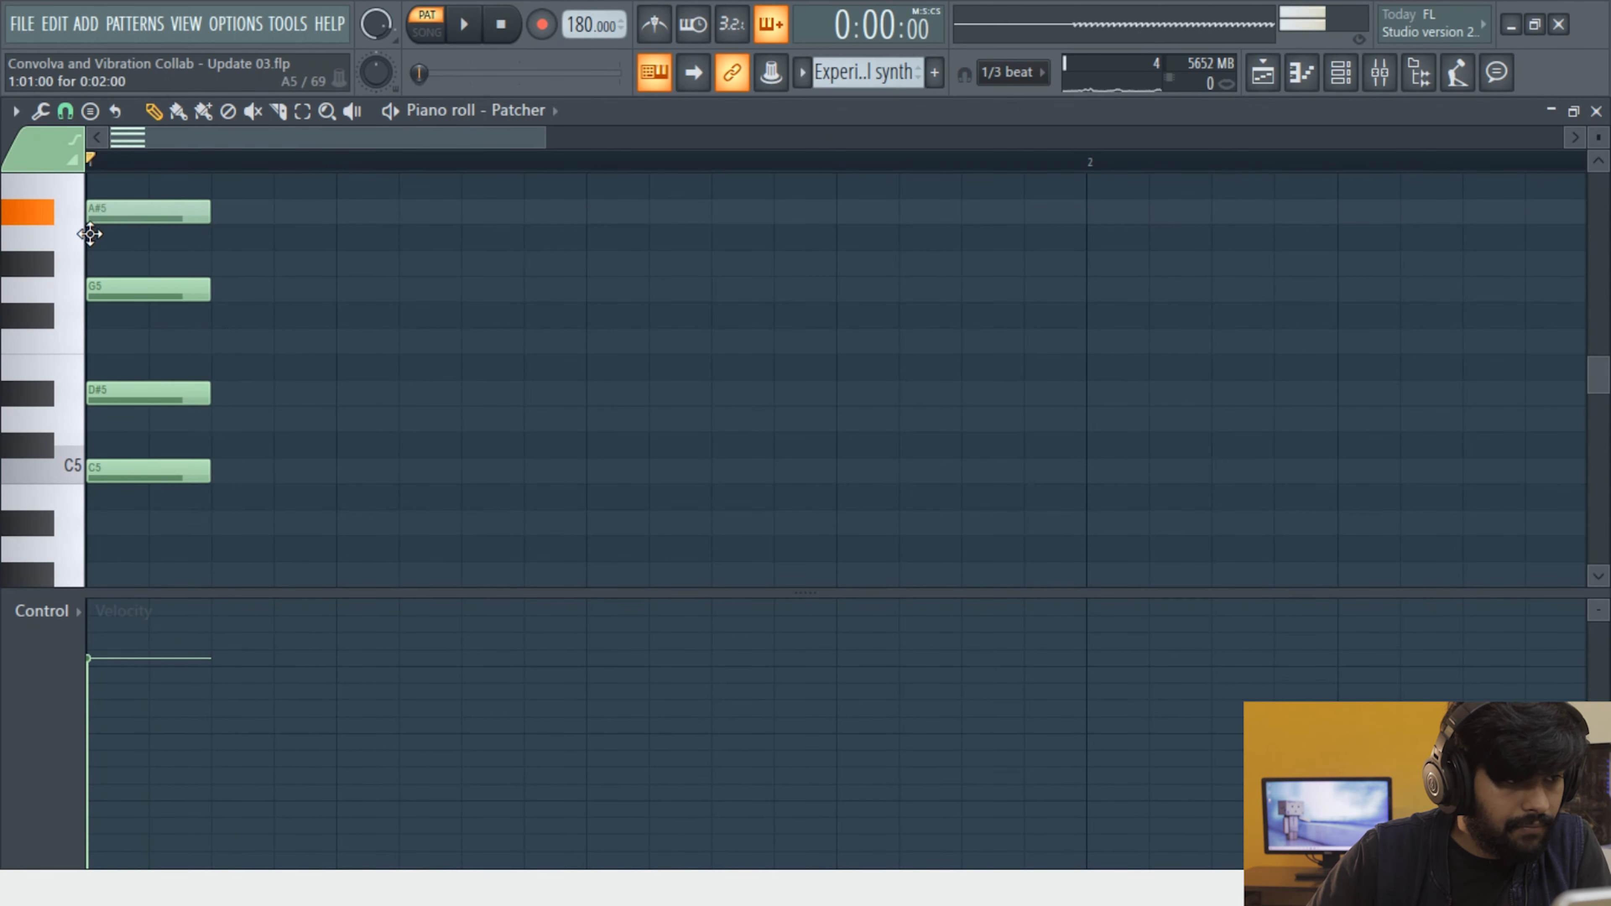
scroll(158, 245, "up", 1)
Open the Sylenth1 synth inside the Patcher channel, look over its settings and close it
key("F6")
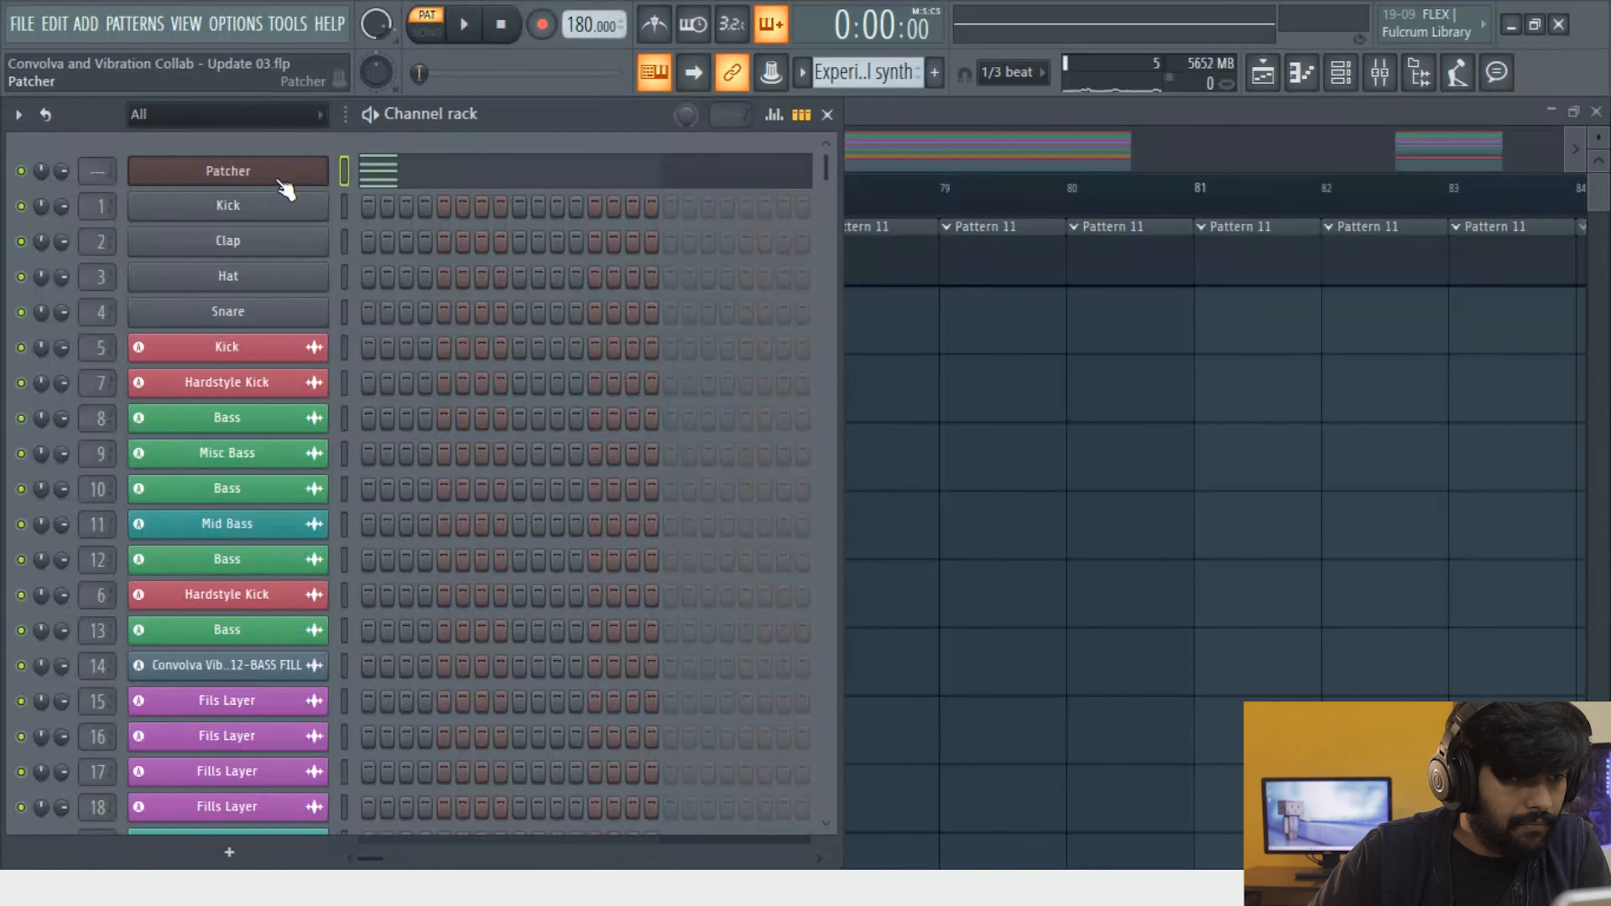
left_click(288, 174)
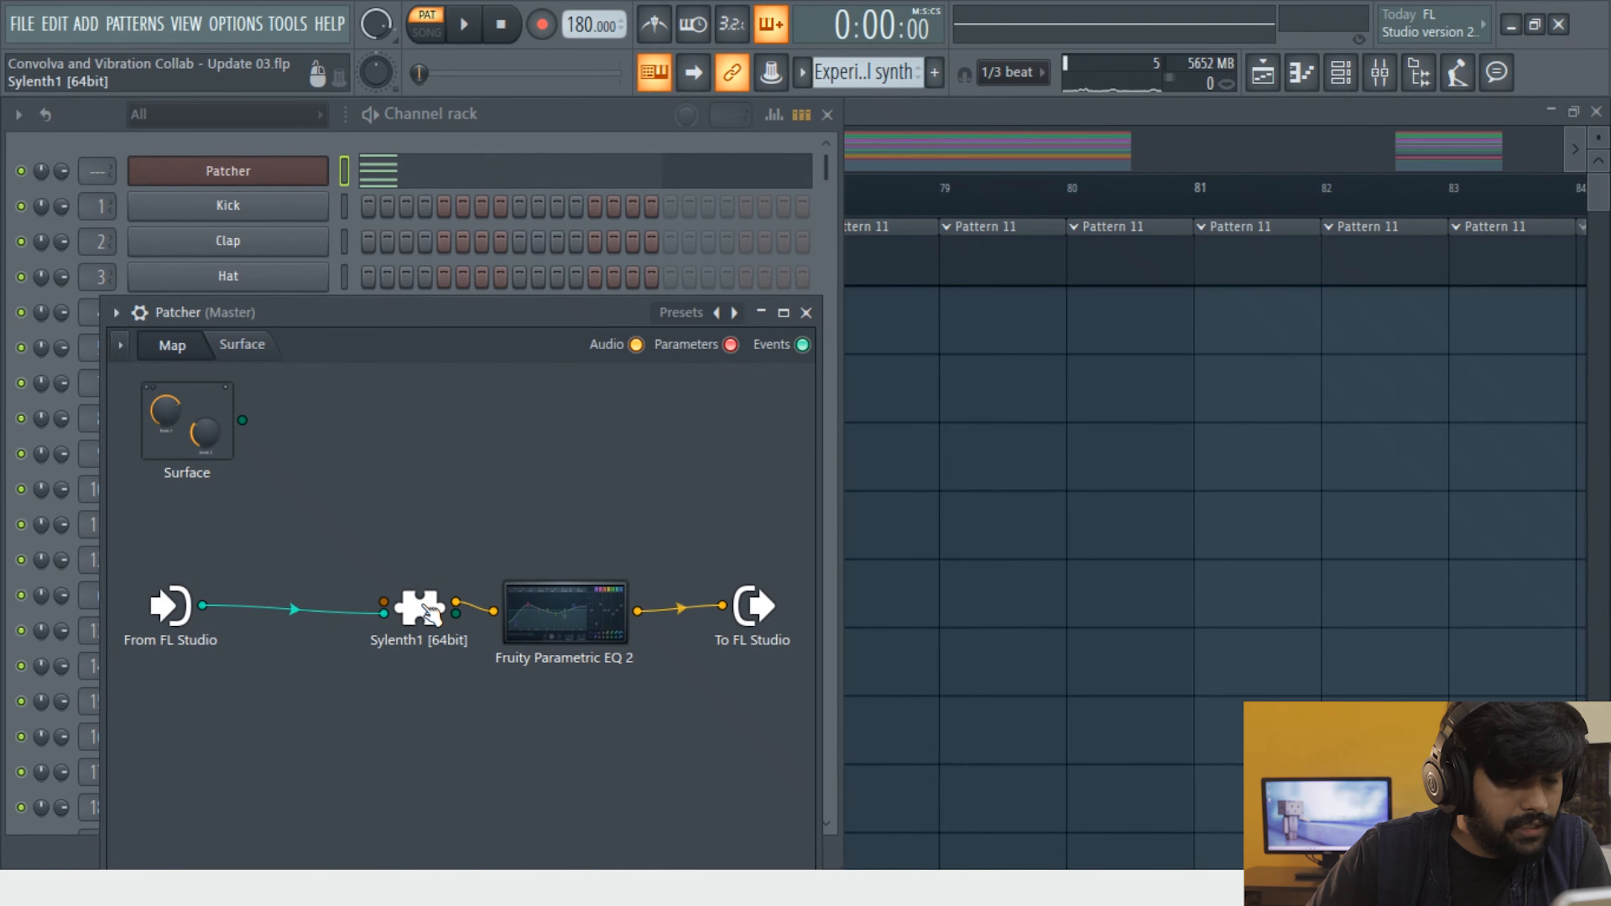
left_click(418, 606)
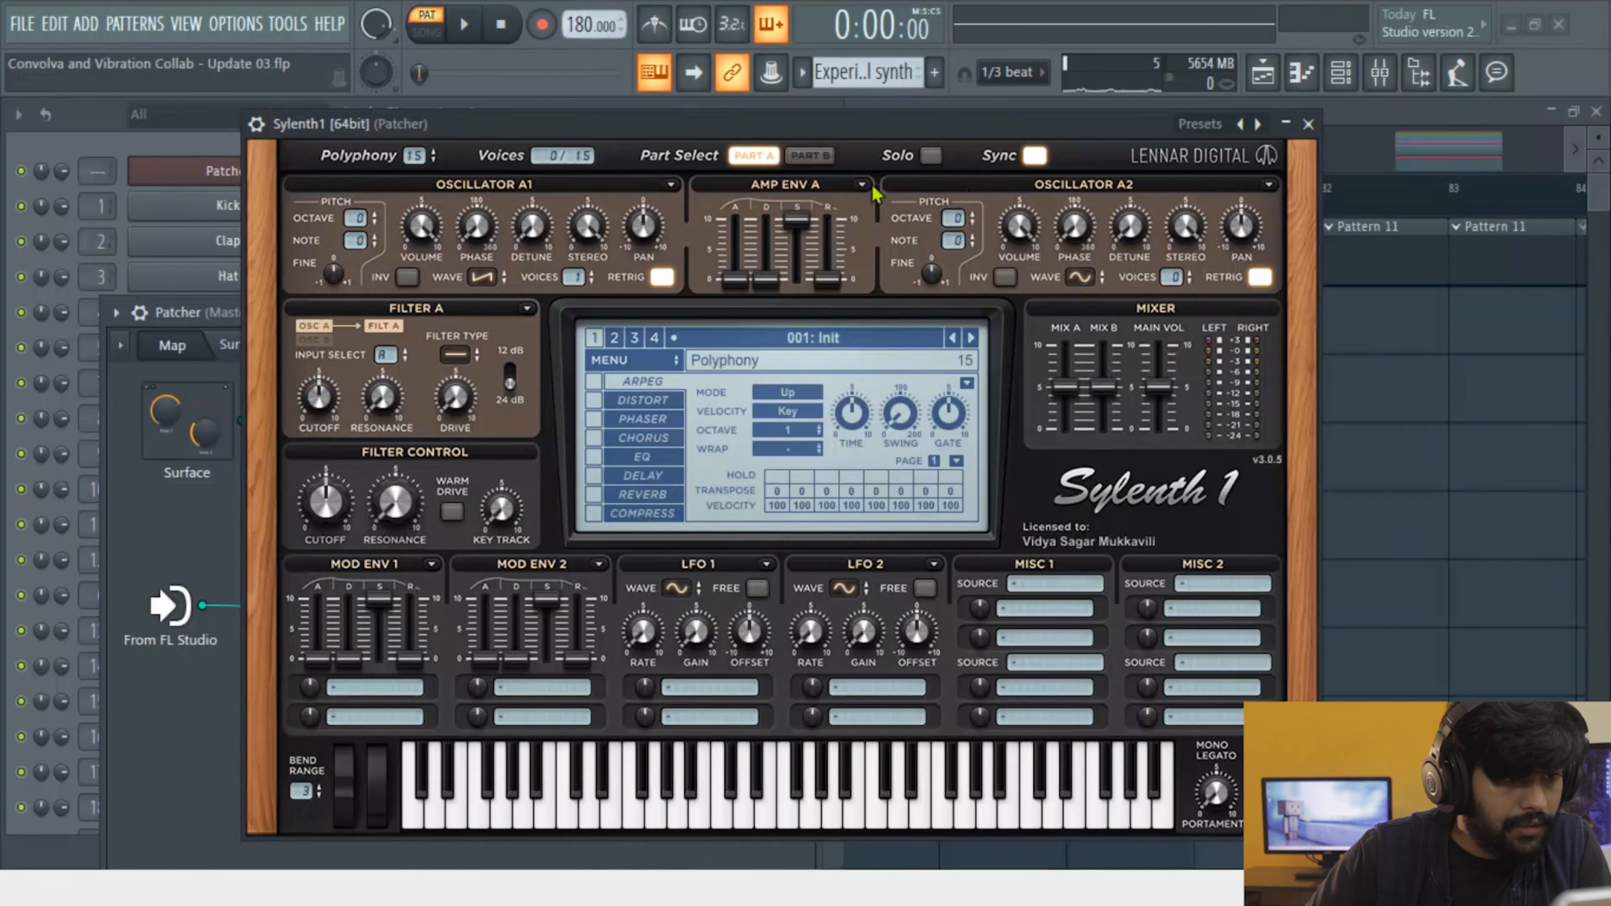
left_click(1309, 124)
Play the stacked chord in the piano roll and try G6 as its top note
left_click(460, 181)
key("space")
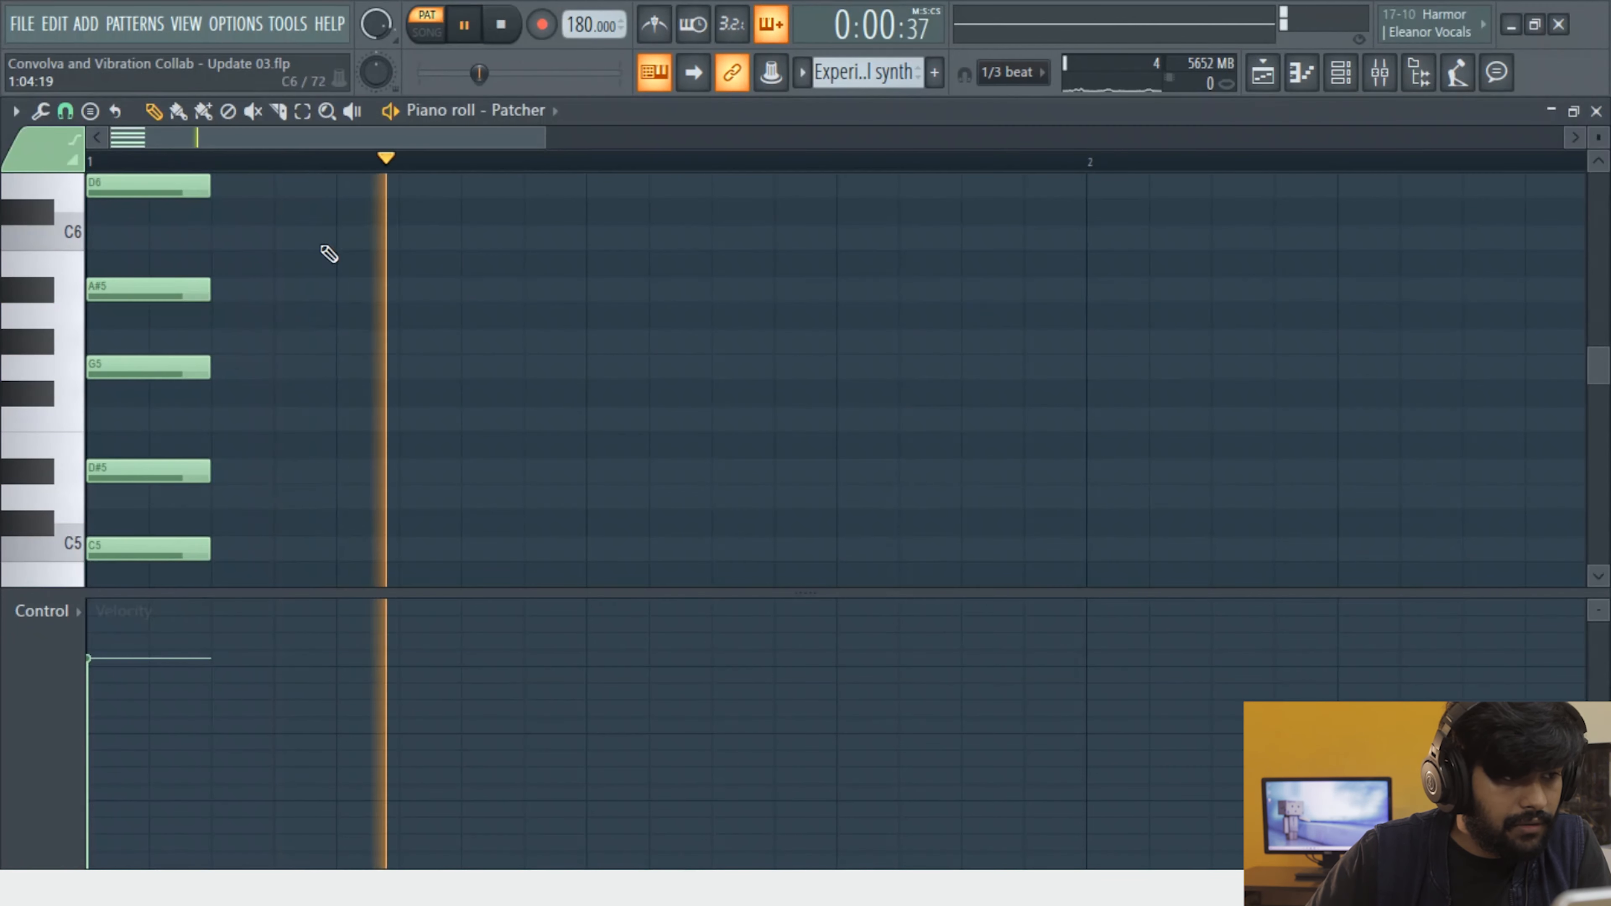
scroll(164, 273, "up", 3)
key("space")
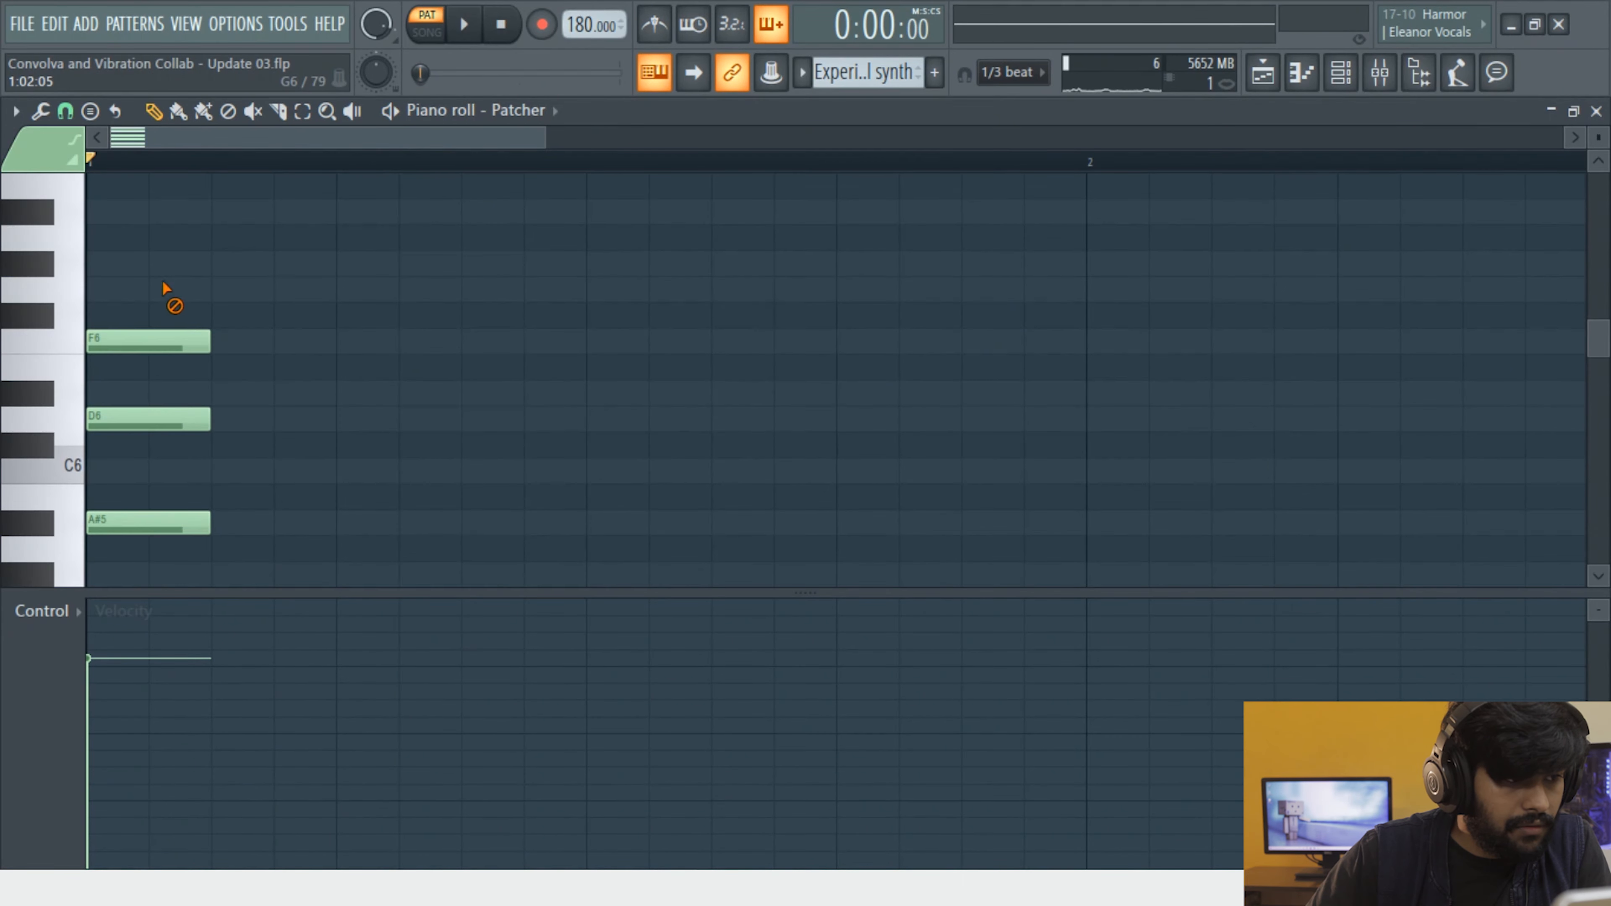
left_click(120, 290)
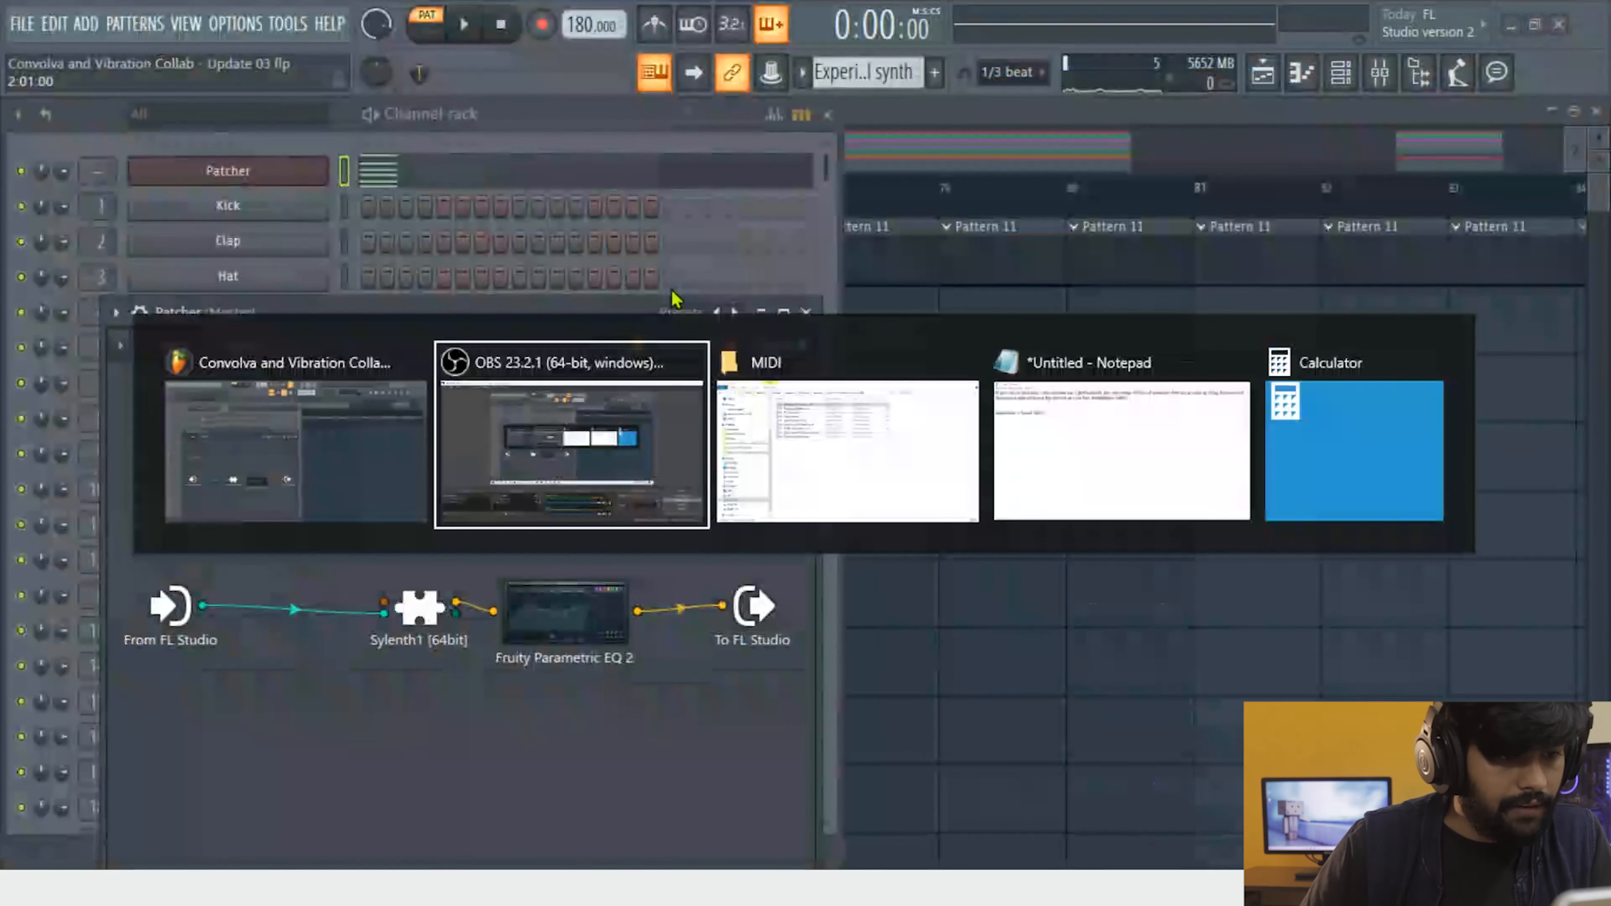
Switch to the MIDI folder in File Explorer and import "04 - Supersaws.mid" into the Patcher channel
key("alt+Tab")
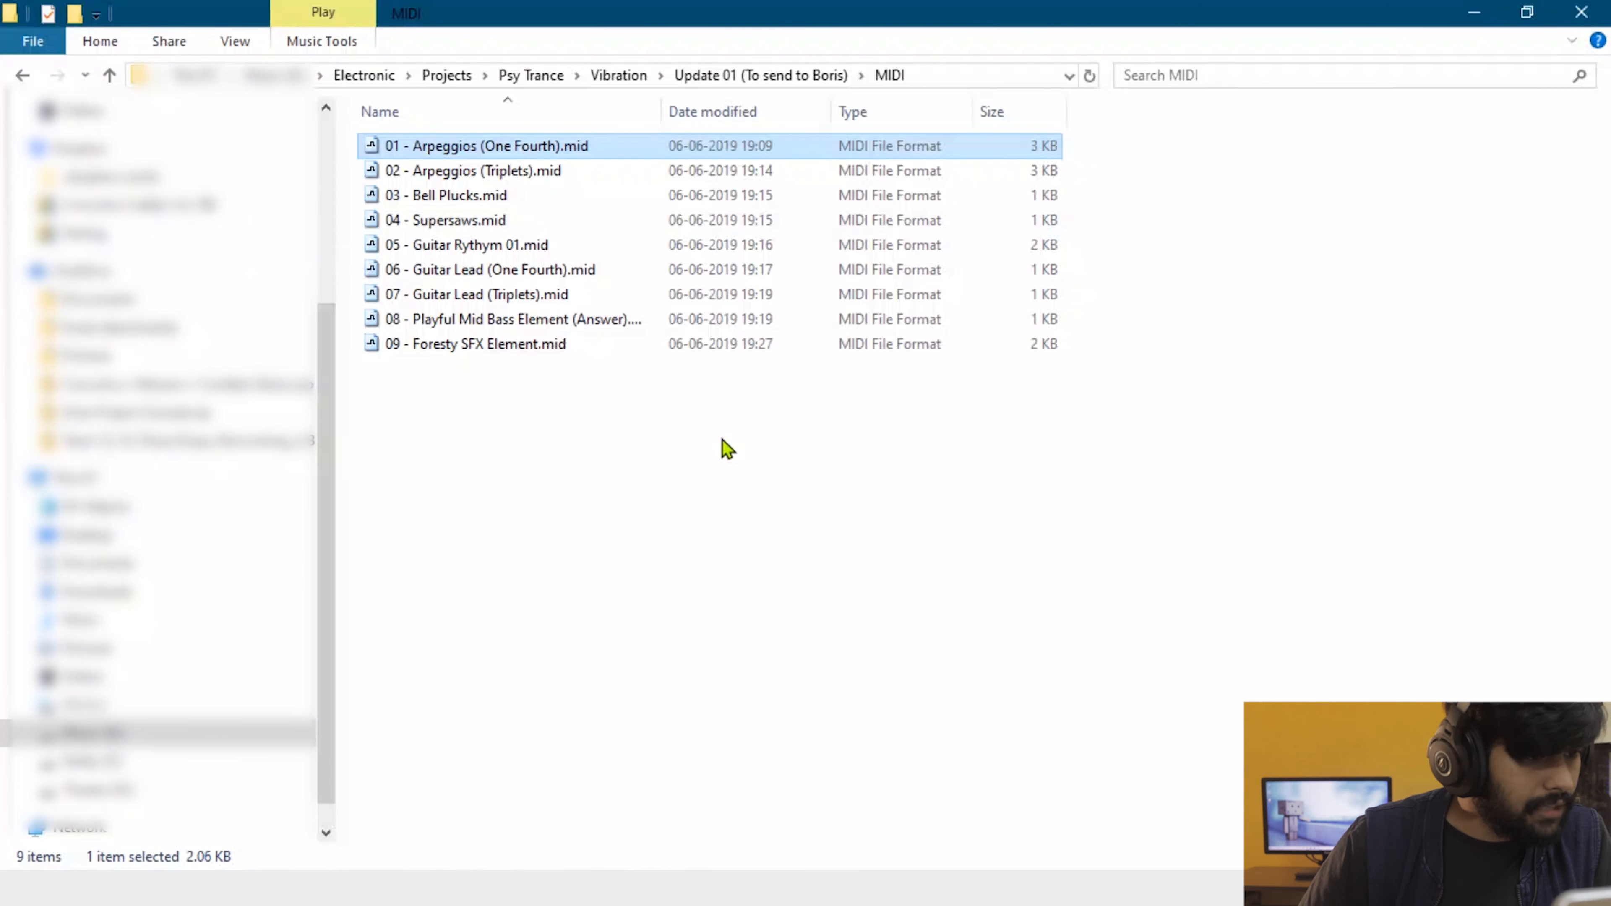
left_click(712, 431)
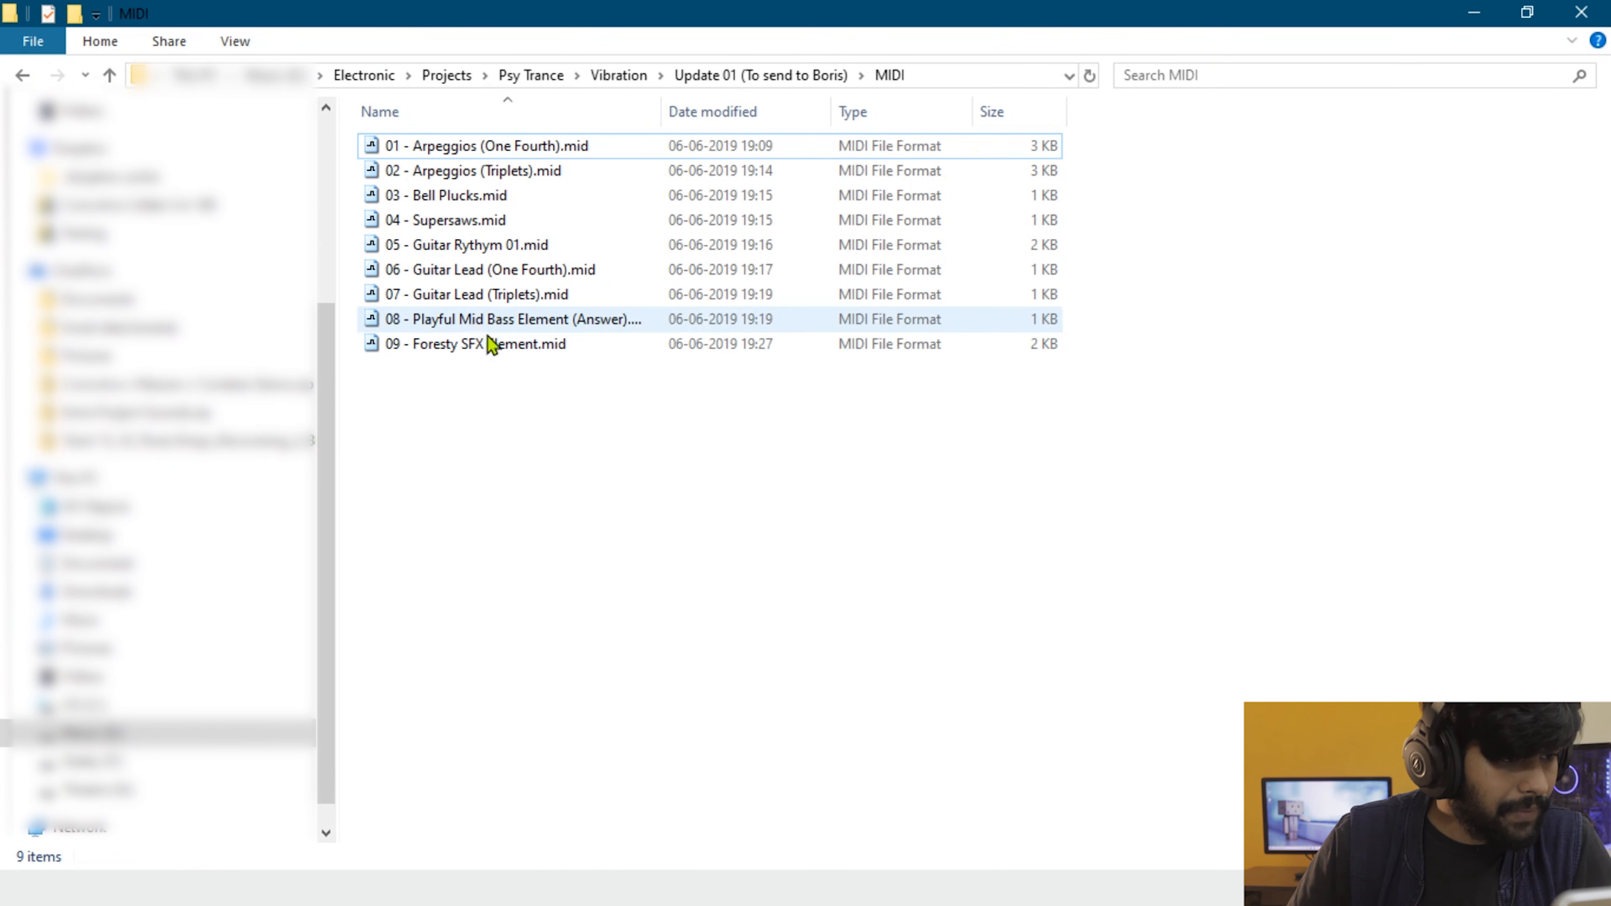
left_click_drag(560, 509, 532, 526)
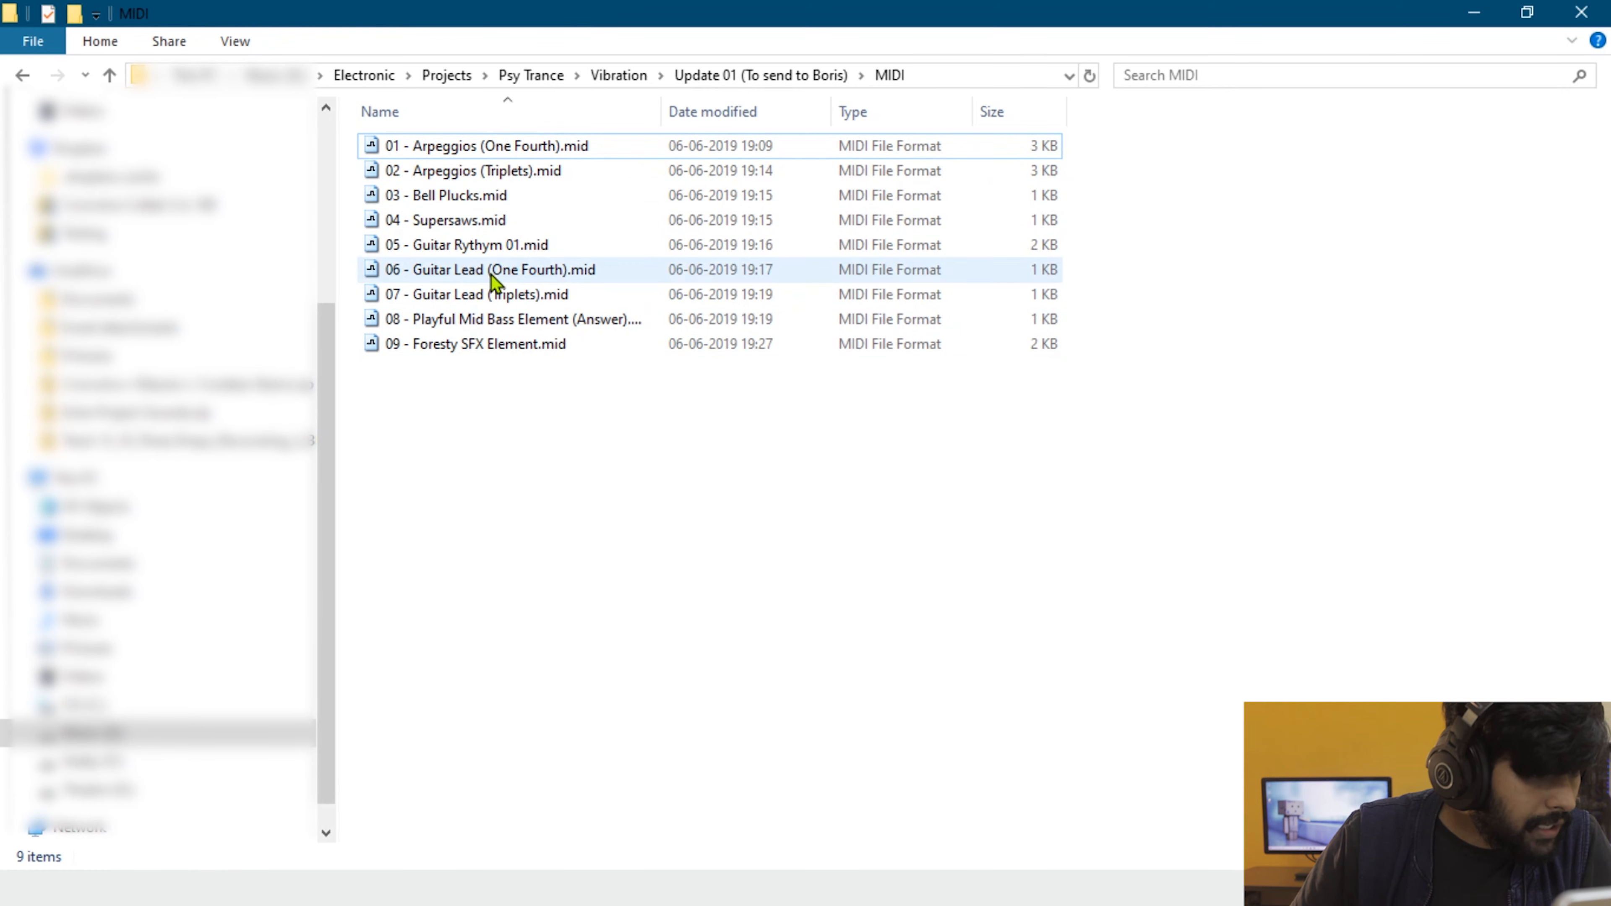
left_click_drag(450, 218, 428, 178)
key("alt+Tab")
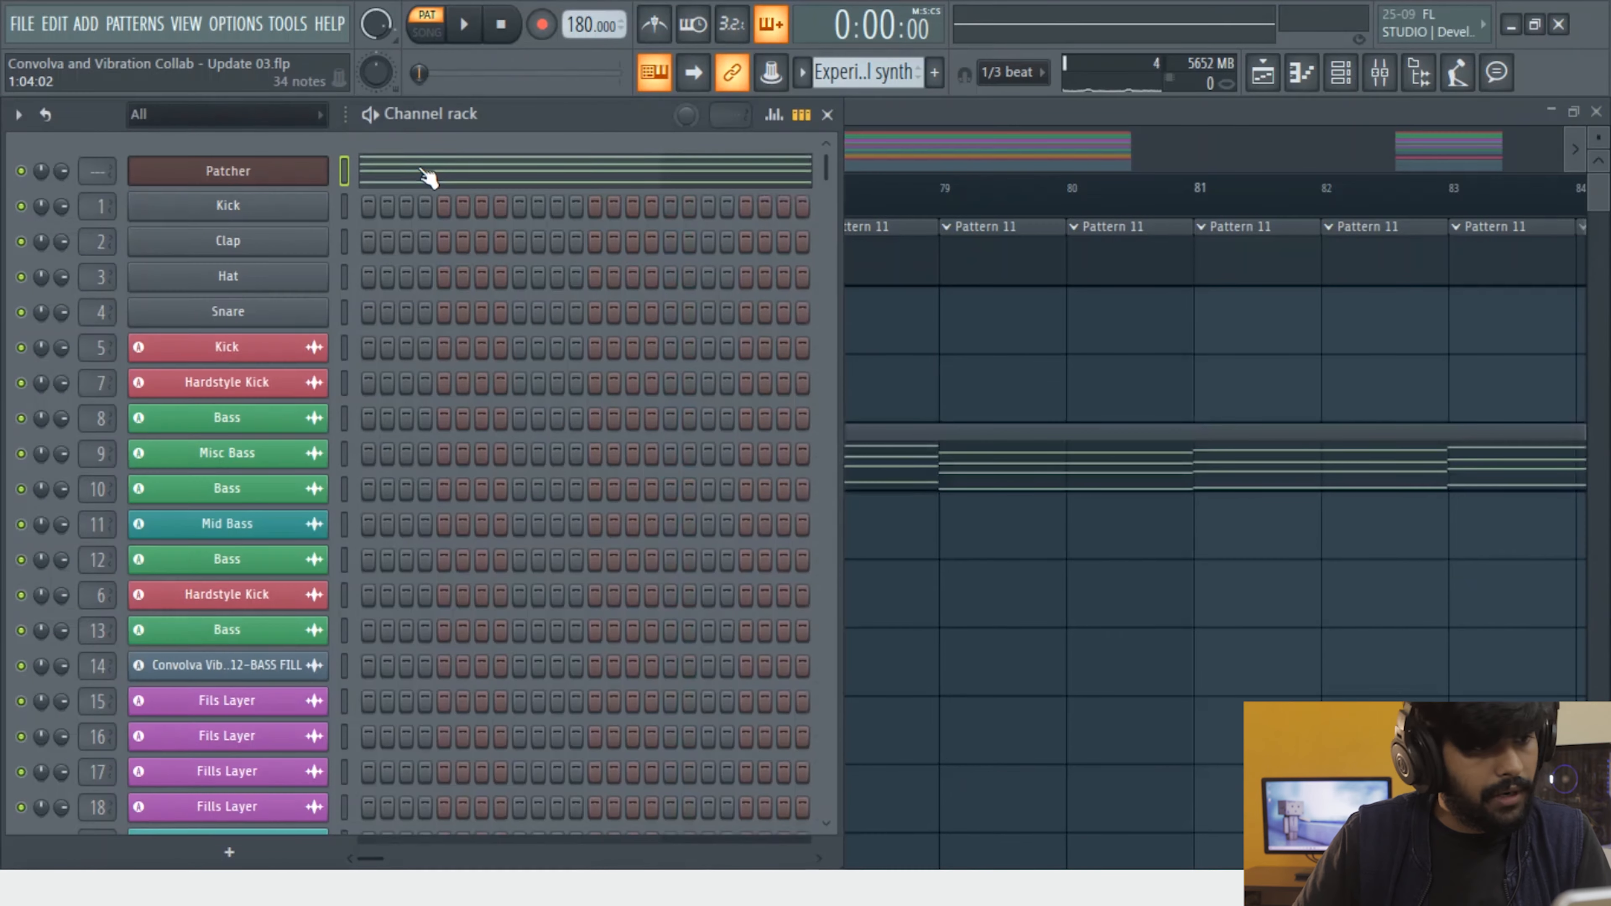
Open the imported chord progression in the Patcher's piano roll and play the pattern through
left_click(447, 181)
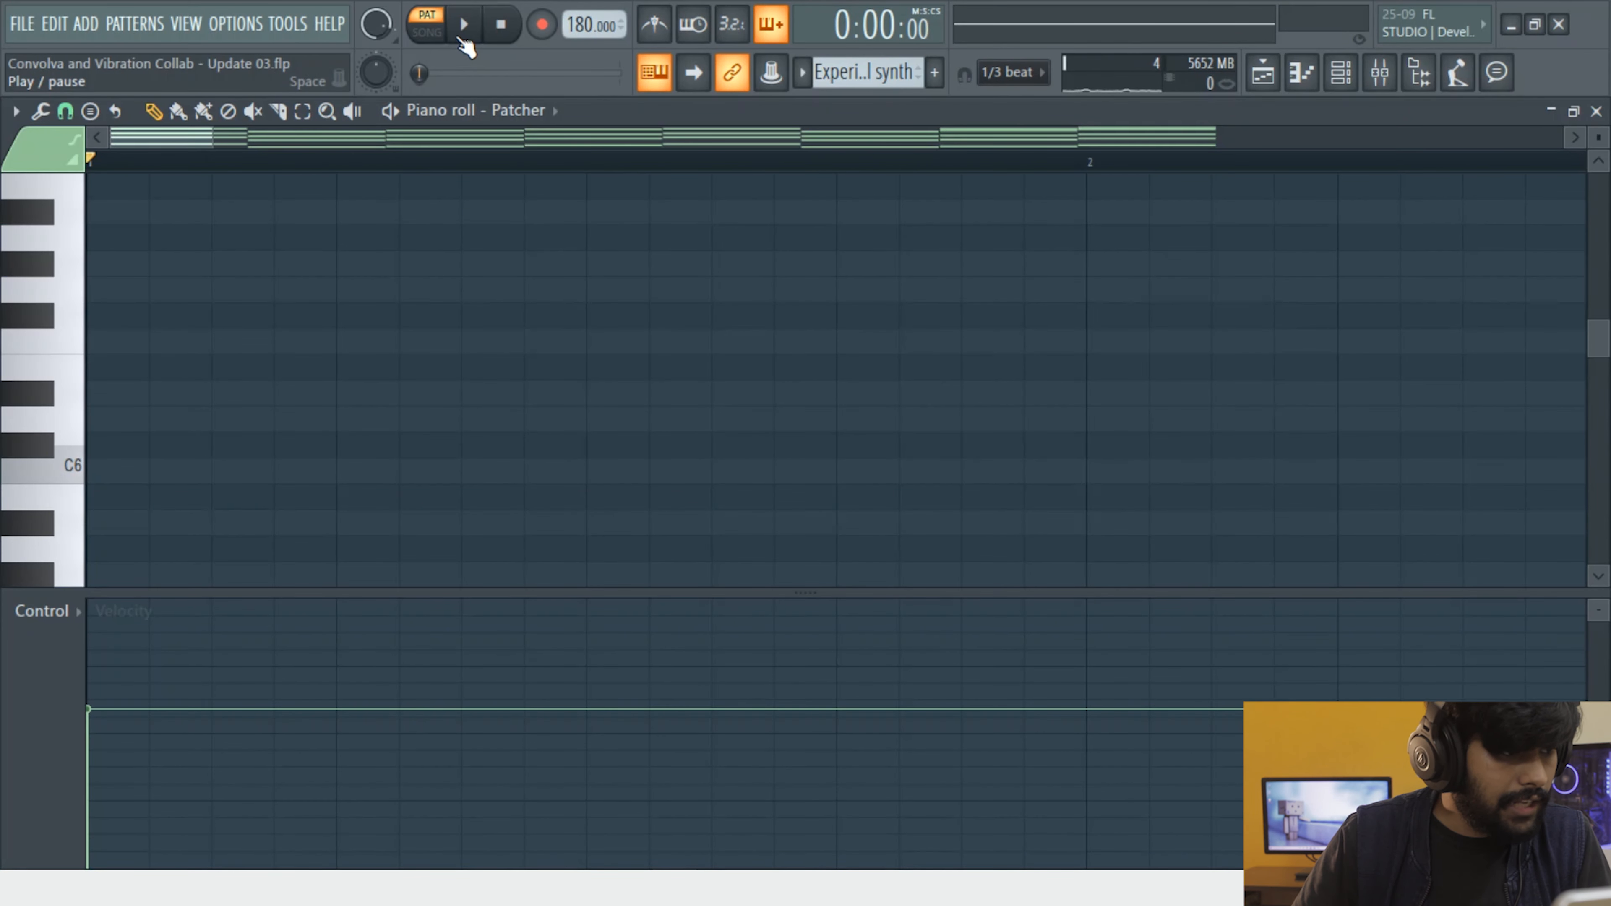
left_click(462, 28)
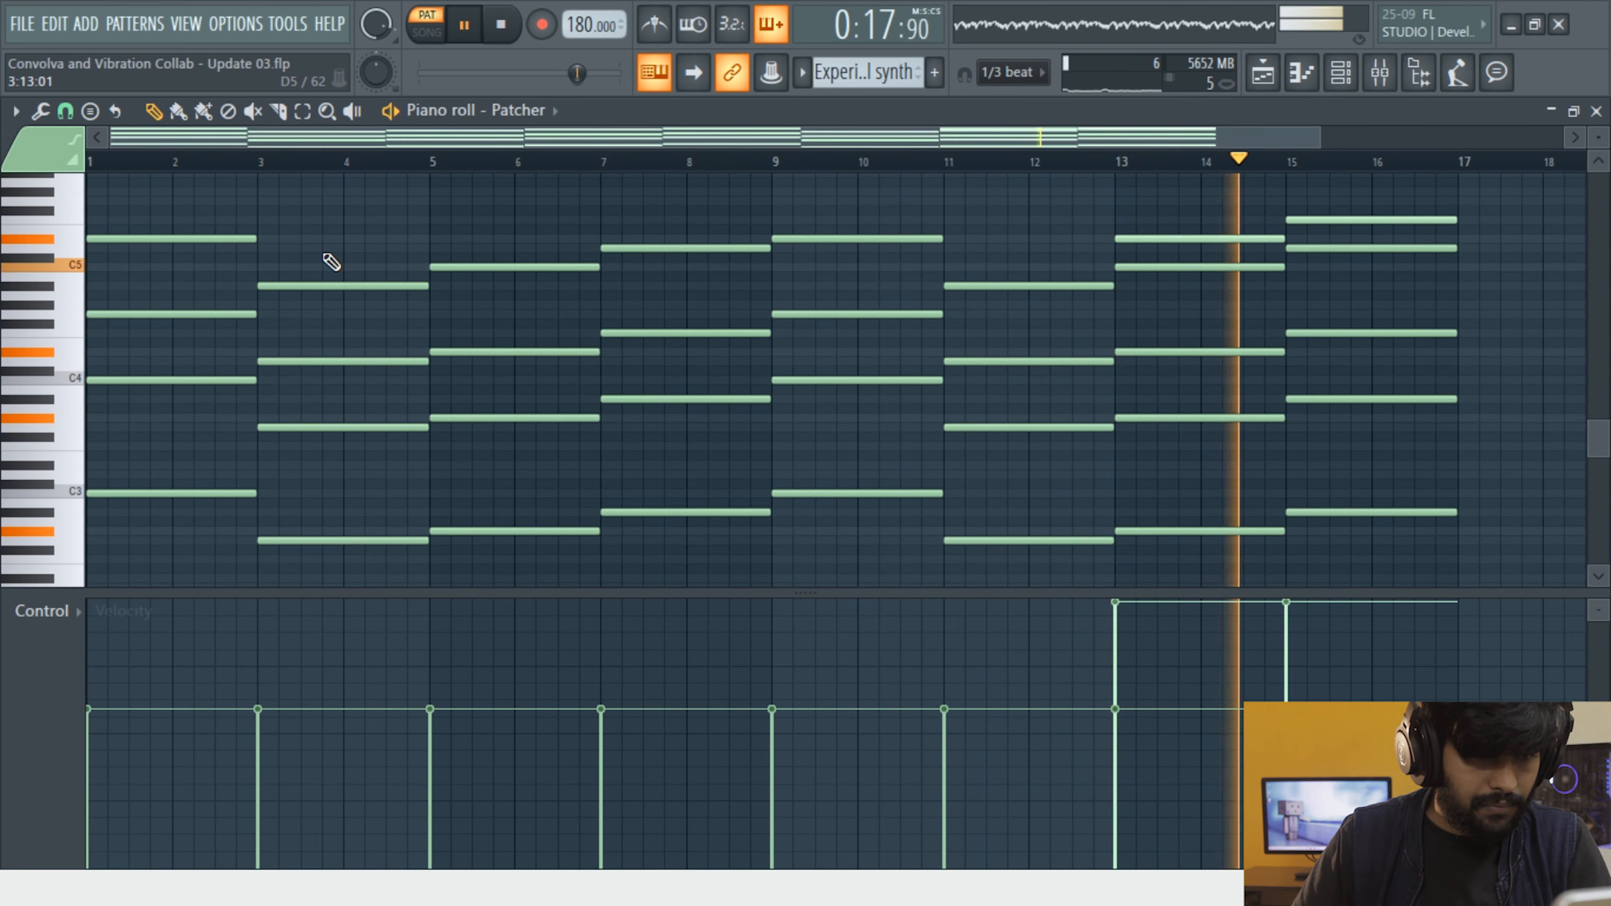
key("space")
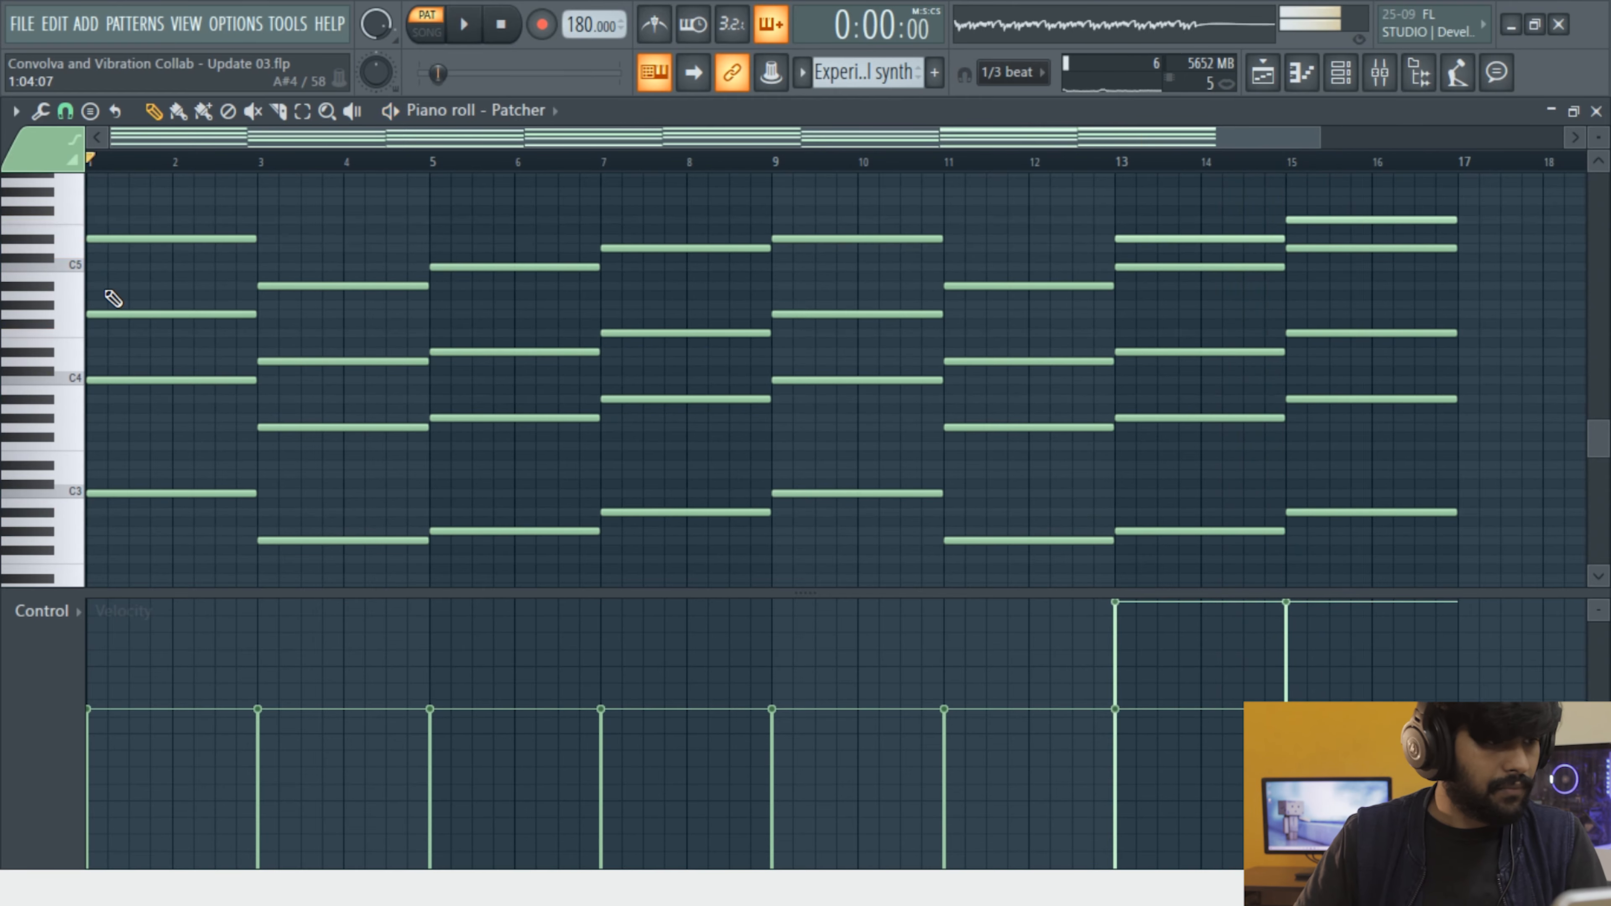
Raise the whole chord progression by one octave and add an A#5 note to the chord at bar 1
left_click_drag(357, 438, 64, 191, "ctrl")
right_click(166, 399, "ctrl")
left_click_drag(227, 395, 39, 222, "ctrl")
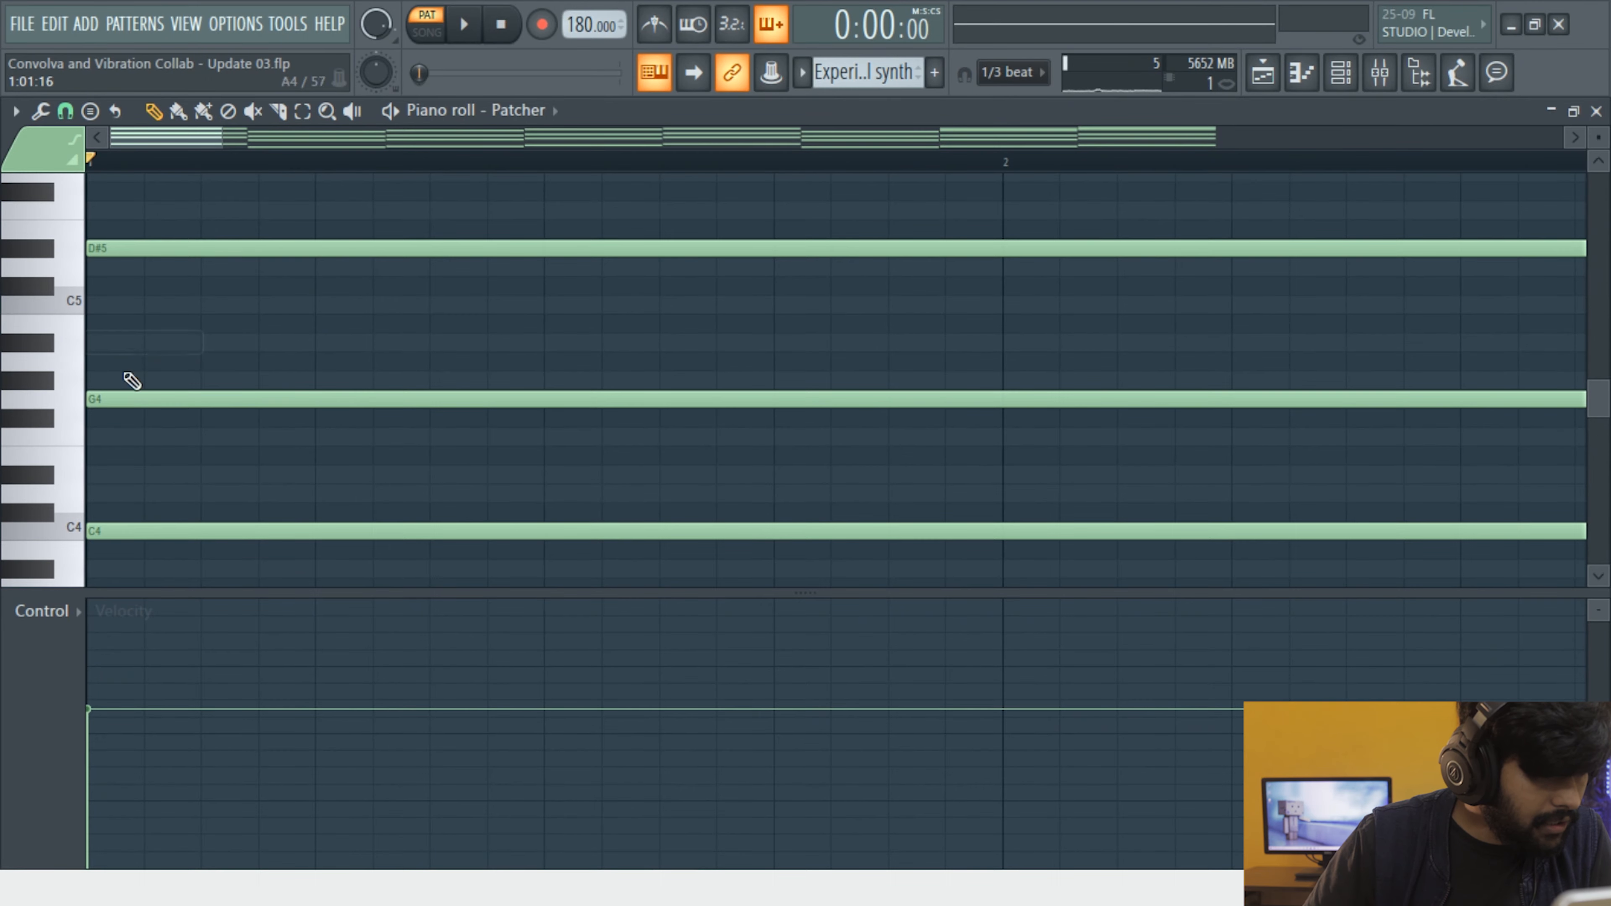
left_click(121, 350)
key("space")
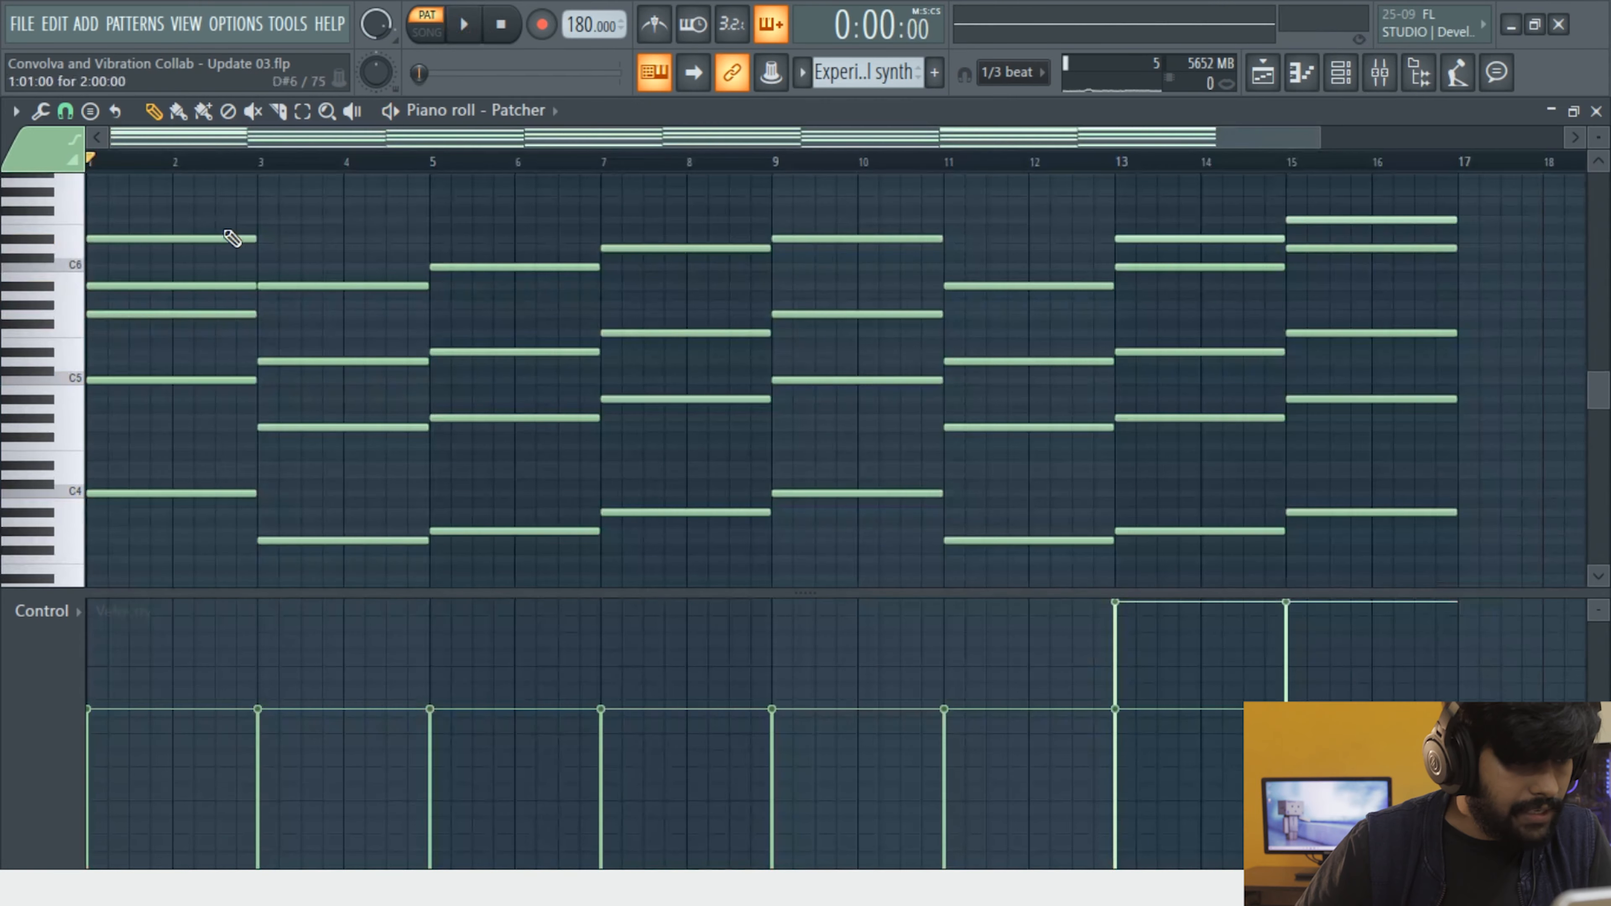
Play the pattern and try an F5 note in the chord at bar 3
left_click_drag(216, 216, 277, 375, "ctrl")
key("space")
scroll(500, 464, "down", 5)
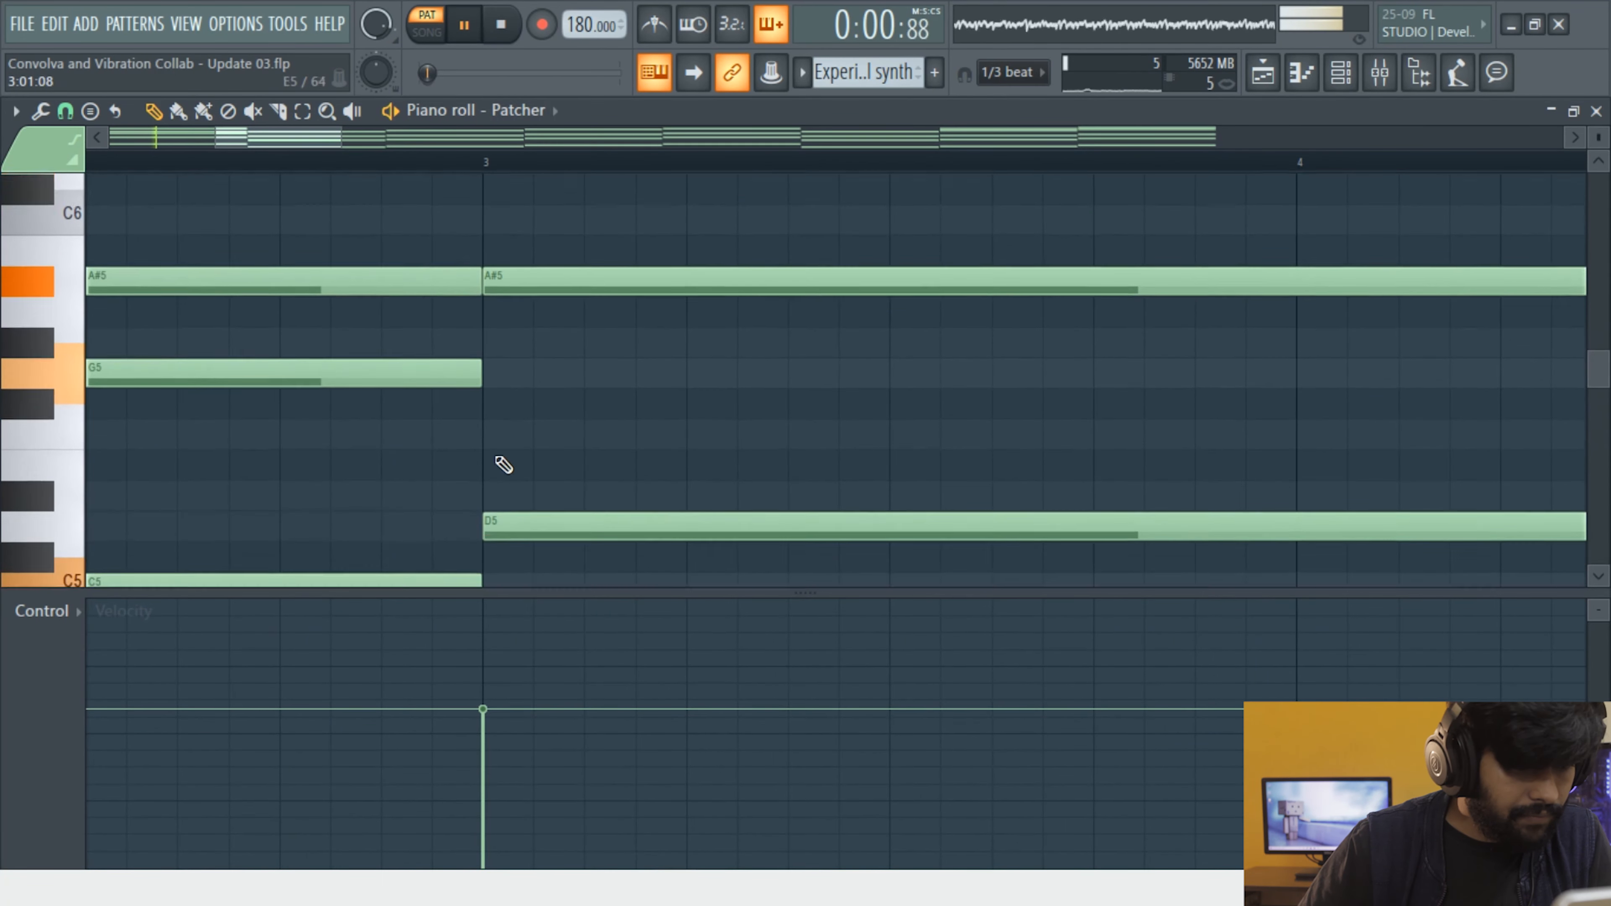
left_click(514, 384)
right_click(513, 369, "ctrl")
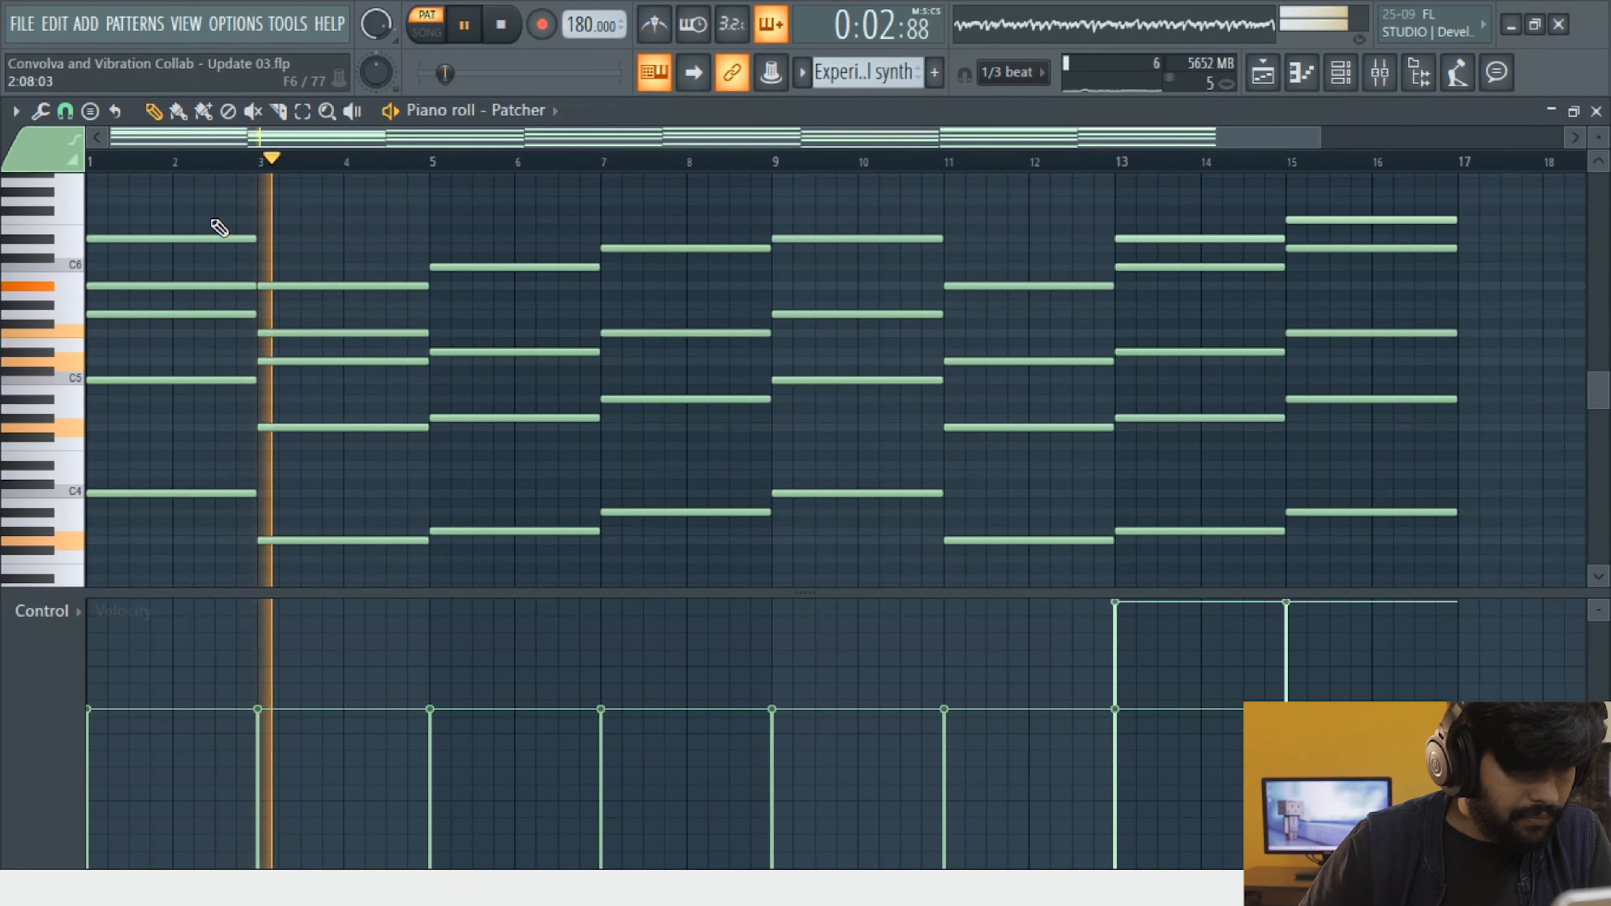
Try a G5 note in the chord at bar 5 and delete the added F5 from the bar 3 chord
left_click_drag(213, 213, 543, 419, "ctrl")
left_click(1158, 408)
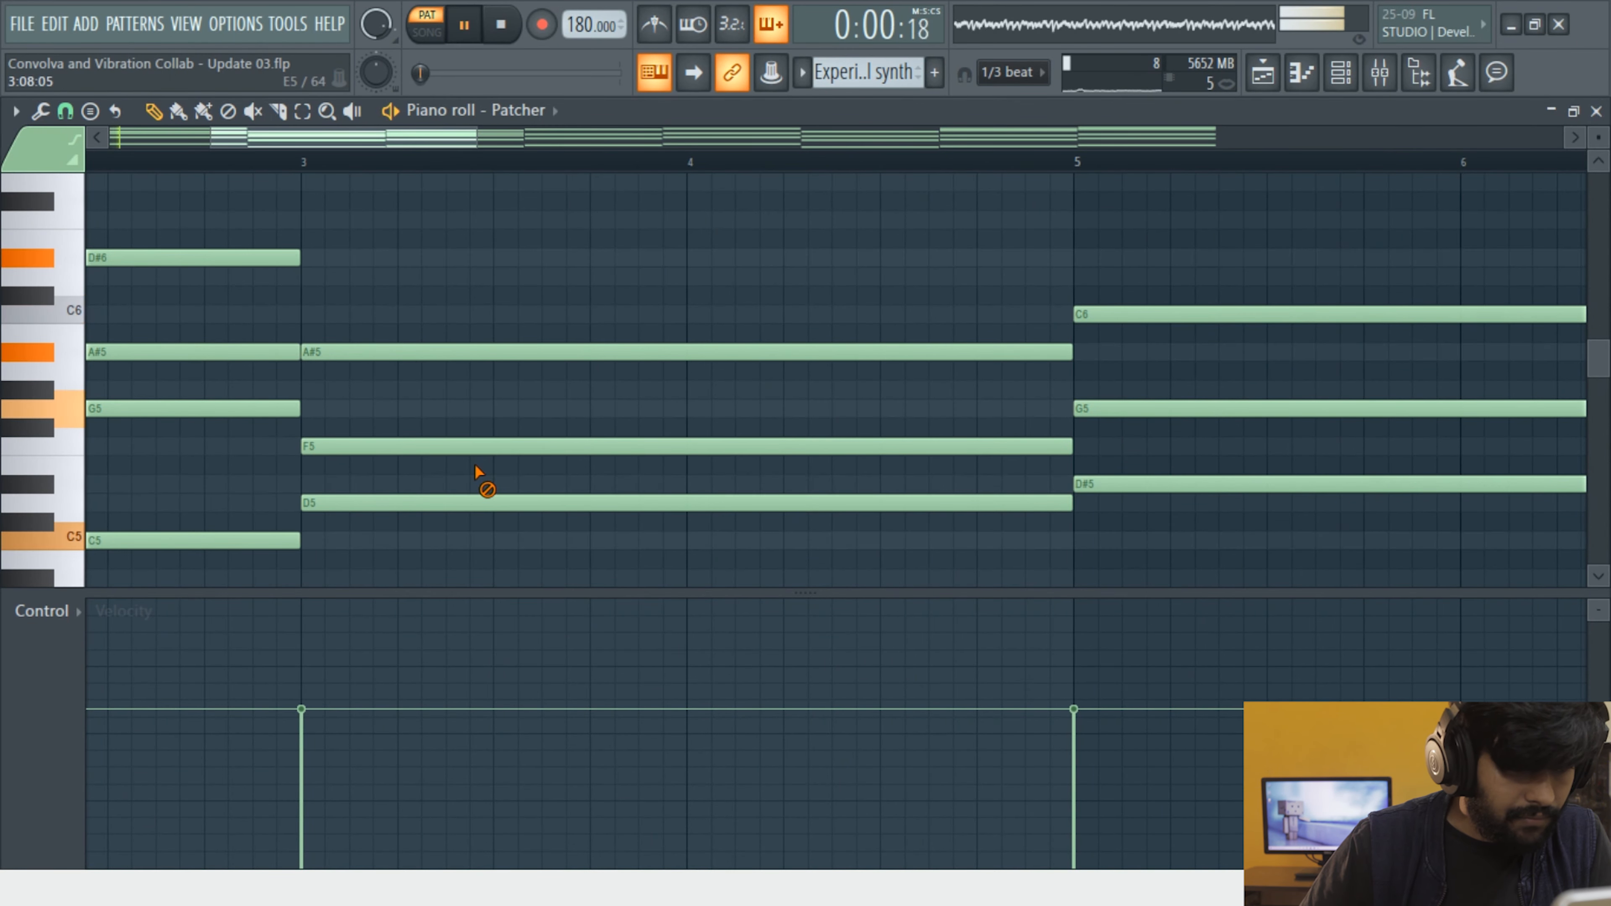
right_click(466, 446)
right_click(429, 410, "ctrl")
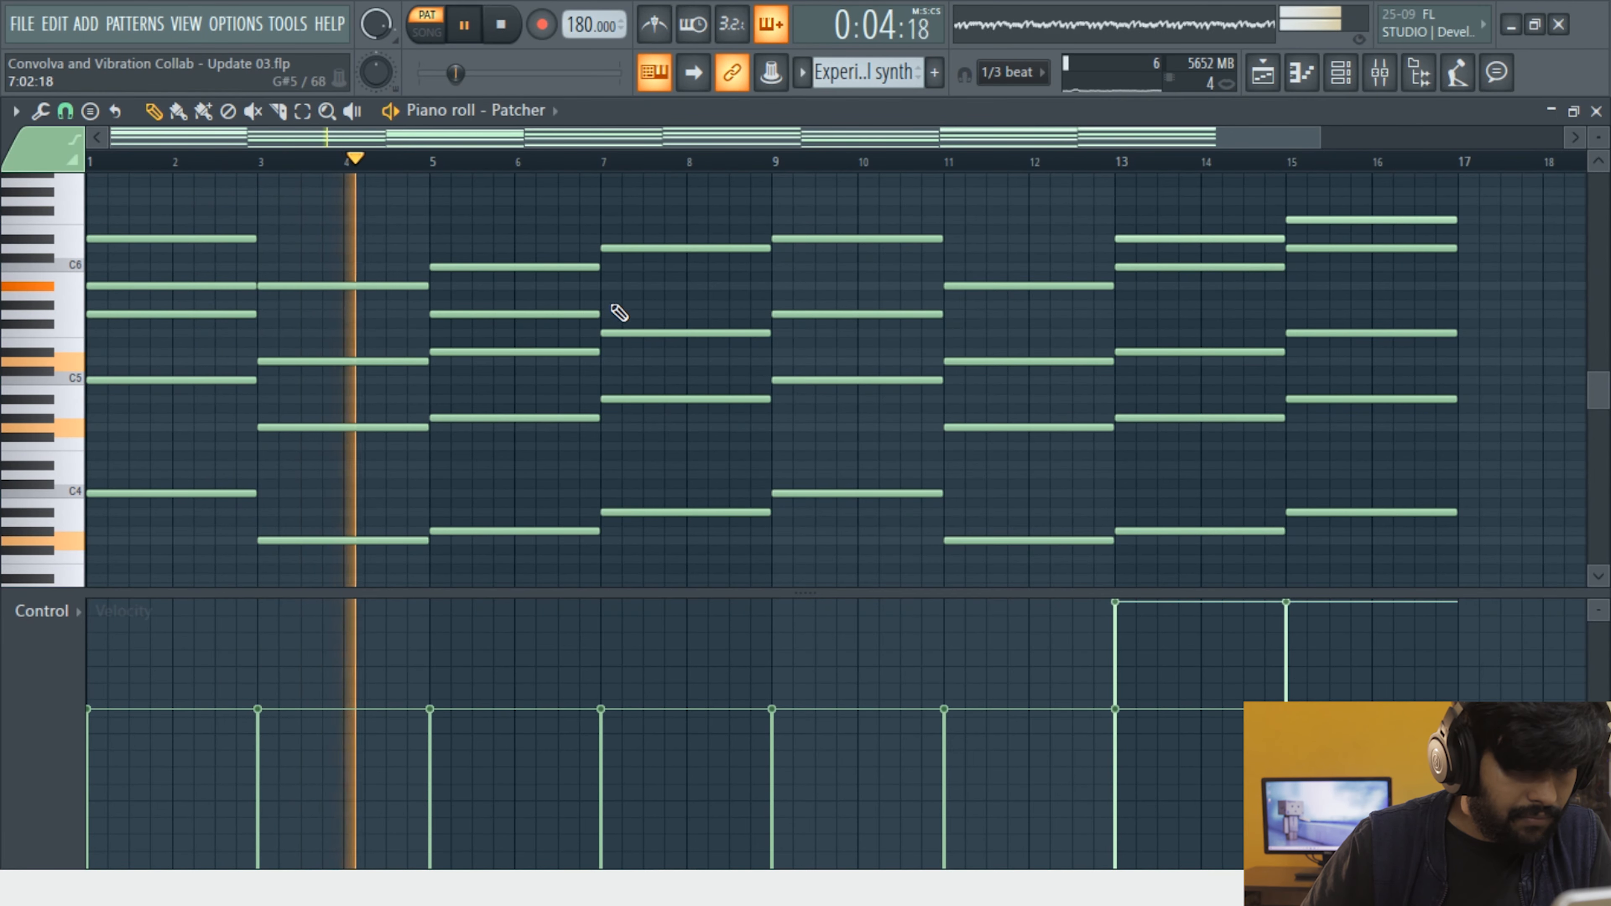
Add a G#5 note to the chord at bar 7, matching the length of the other notes
left_click_drag(504, 227, 745, 407)
left_click(708, 374)
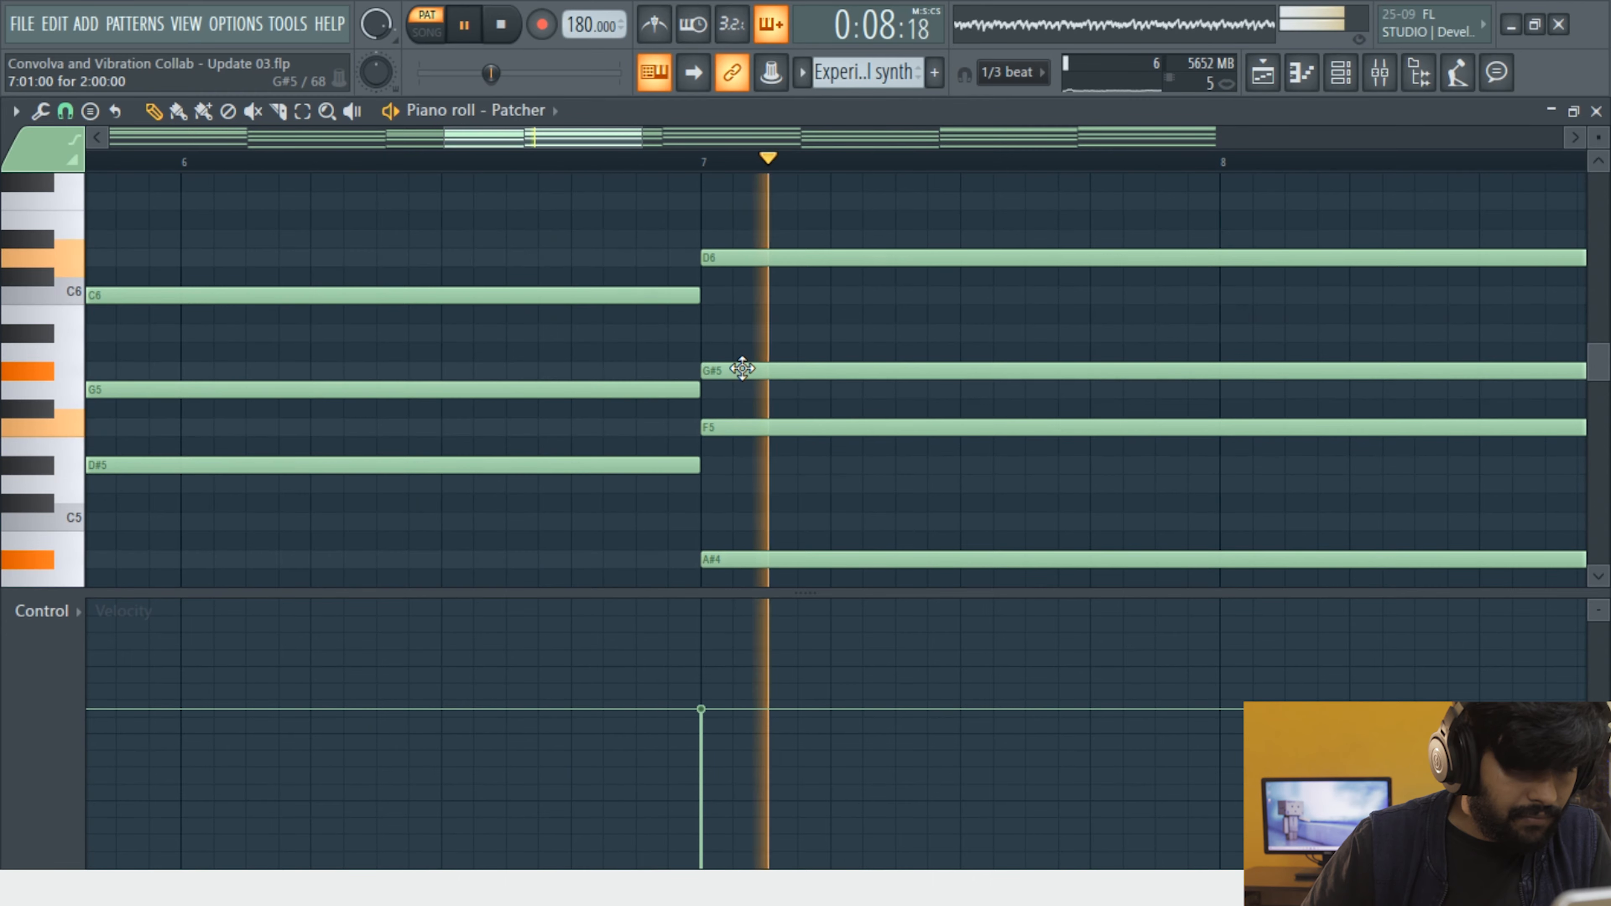
scroll(726, 367, "down", 3)
scroll(731, 363, "down", 3)
Delete the added G5 note from the chord at bar 5 and play the pattern from just before that bar
left_click(443, 163)
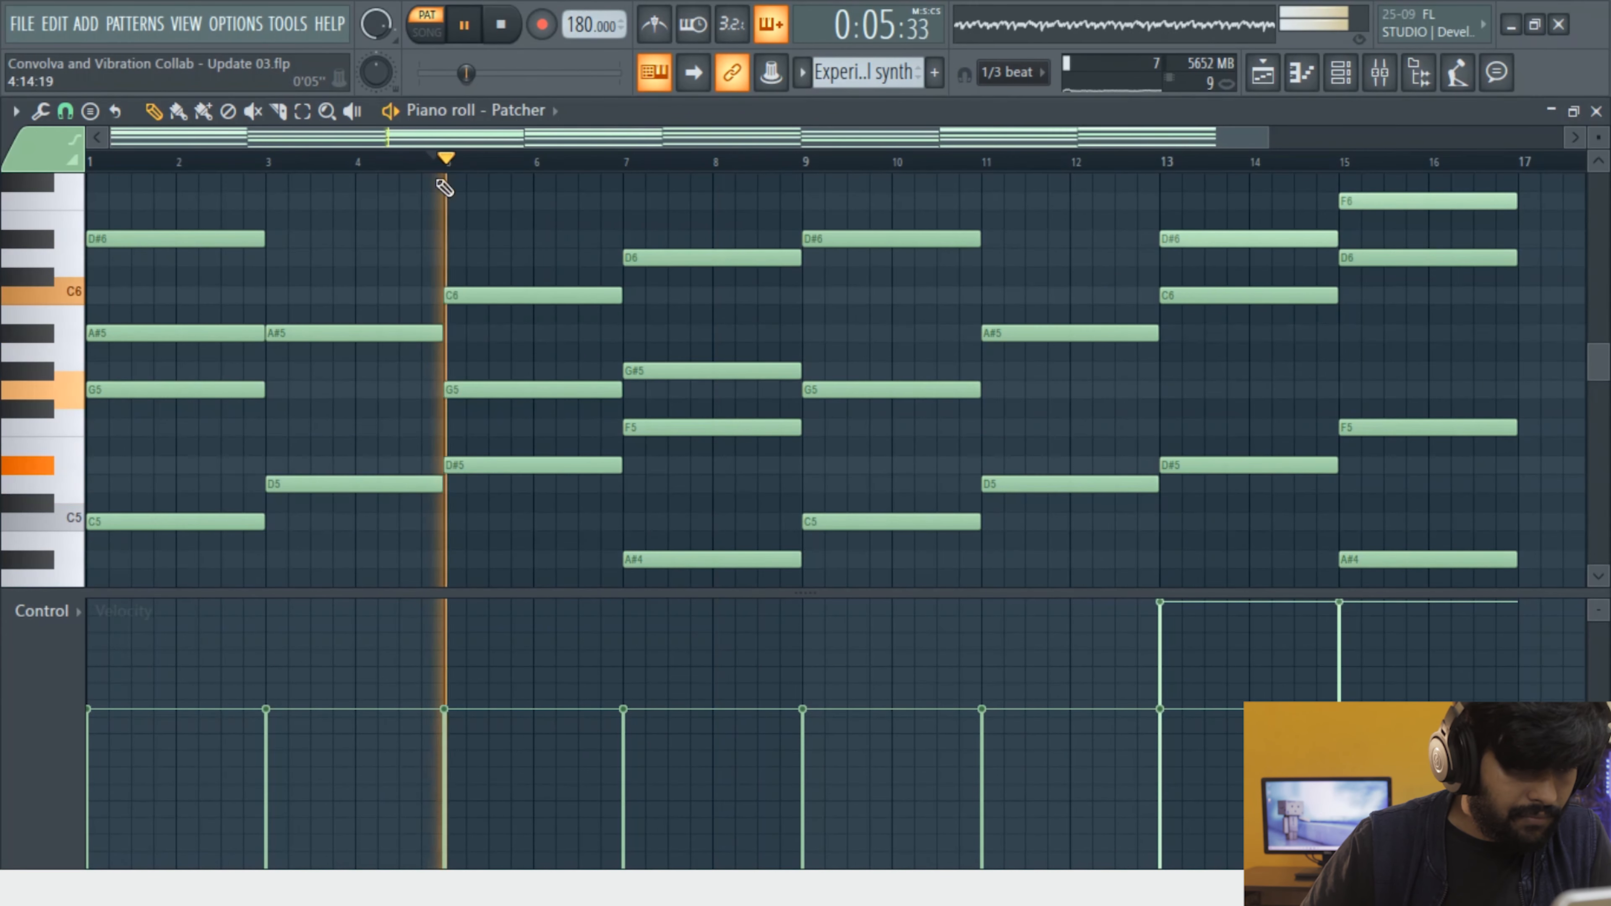
right_click(516, 393)
key("space")
key("space")
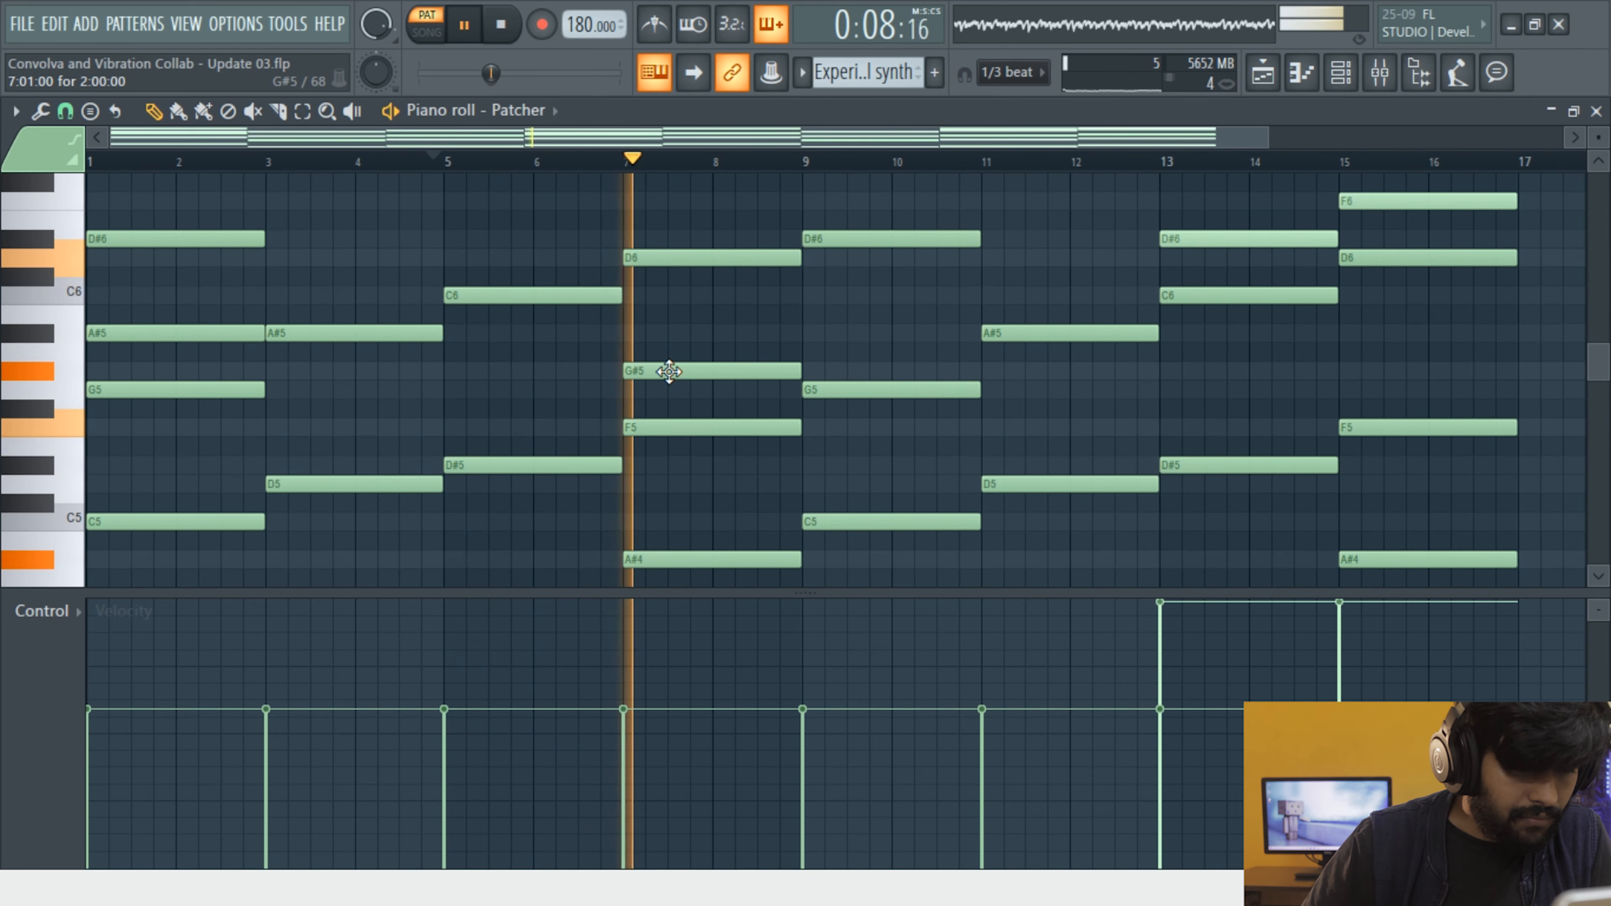
Add an A#5 note to the chord at bar 9 and play the progression from there
left_click(820, 334)
left_click_drag(830, 338, 826, 338)
key("space")
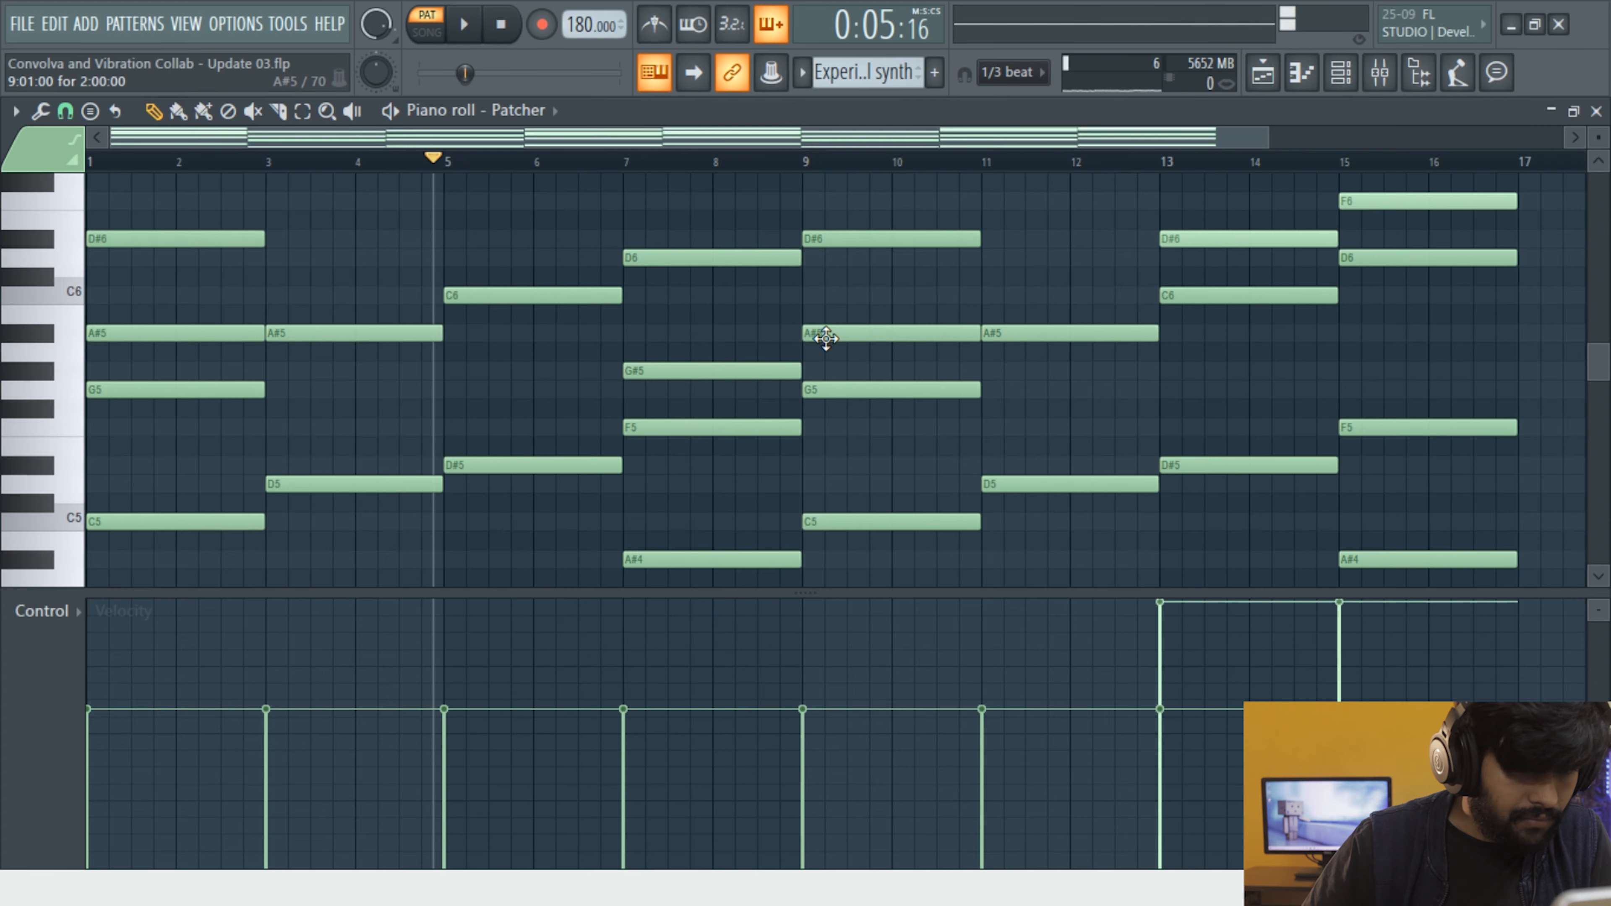
key("space")
left_click(815, 161)
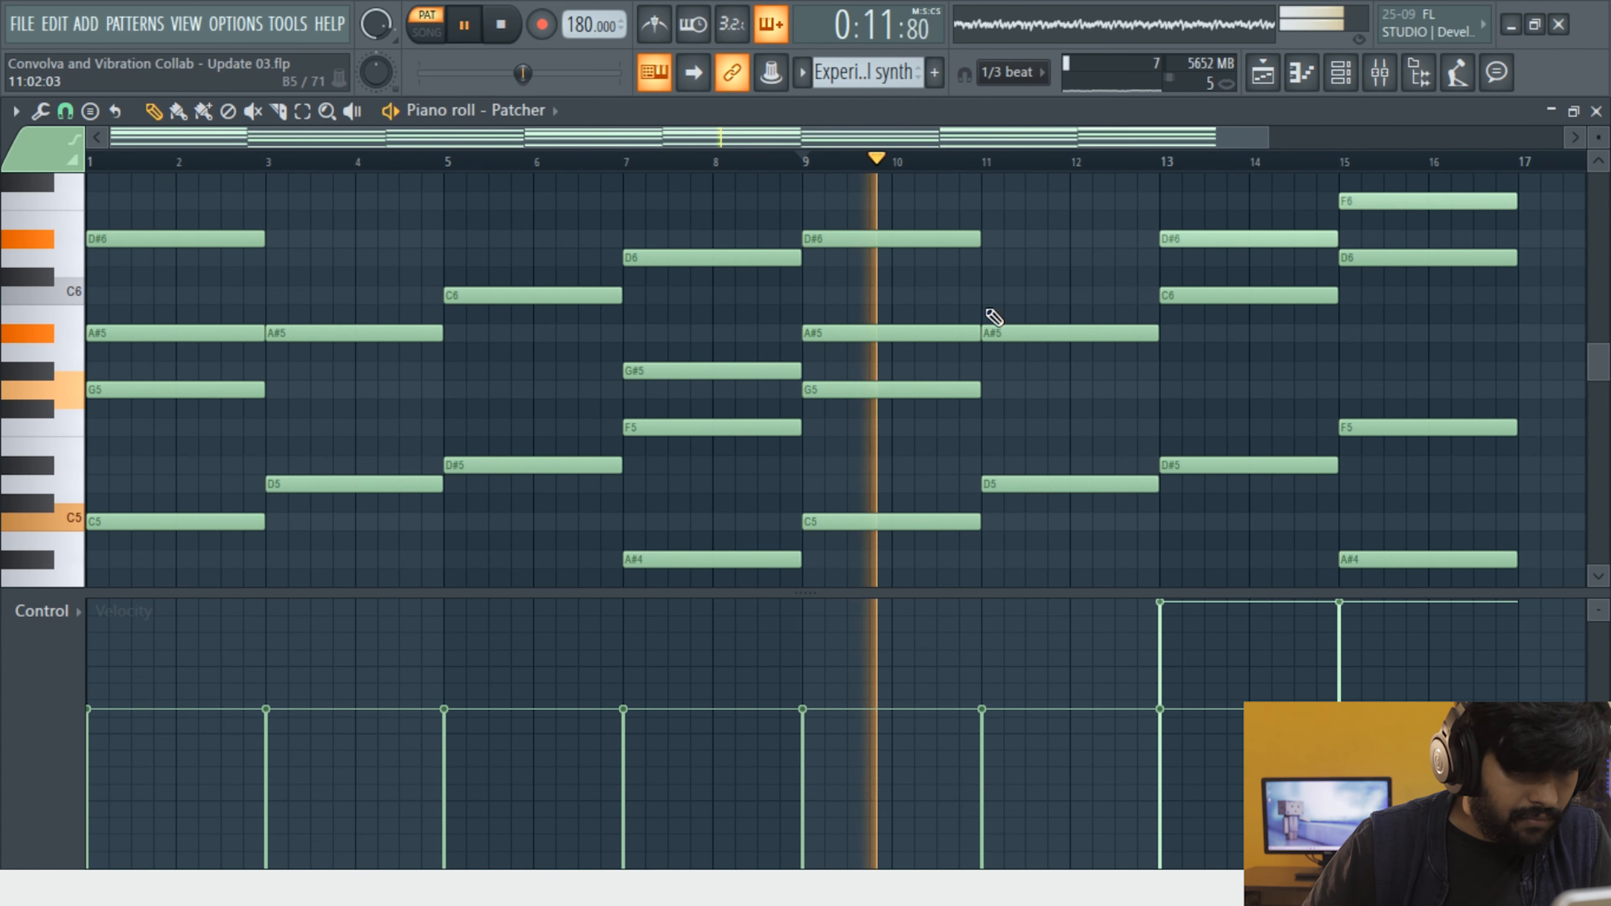
Add a note to the chord at bar 11, trying D6 and settling it on F5
left_click(1017, 257)
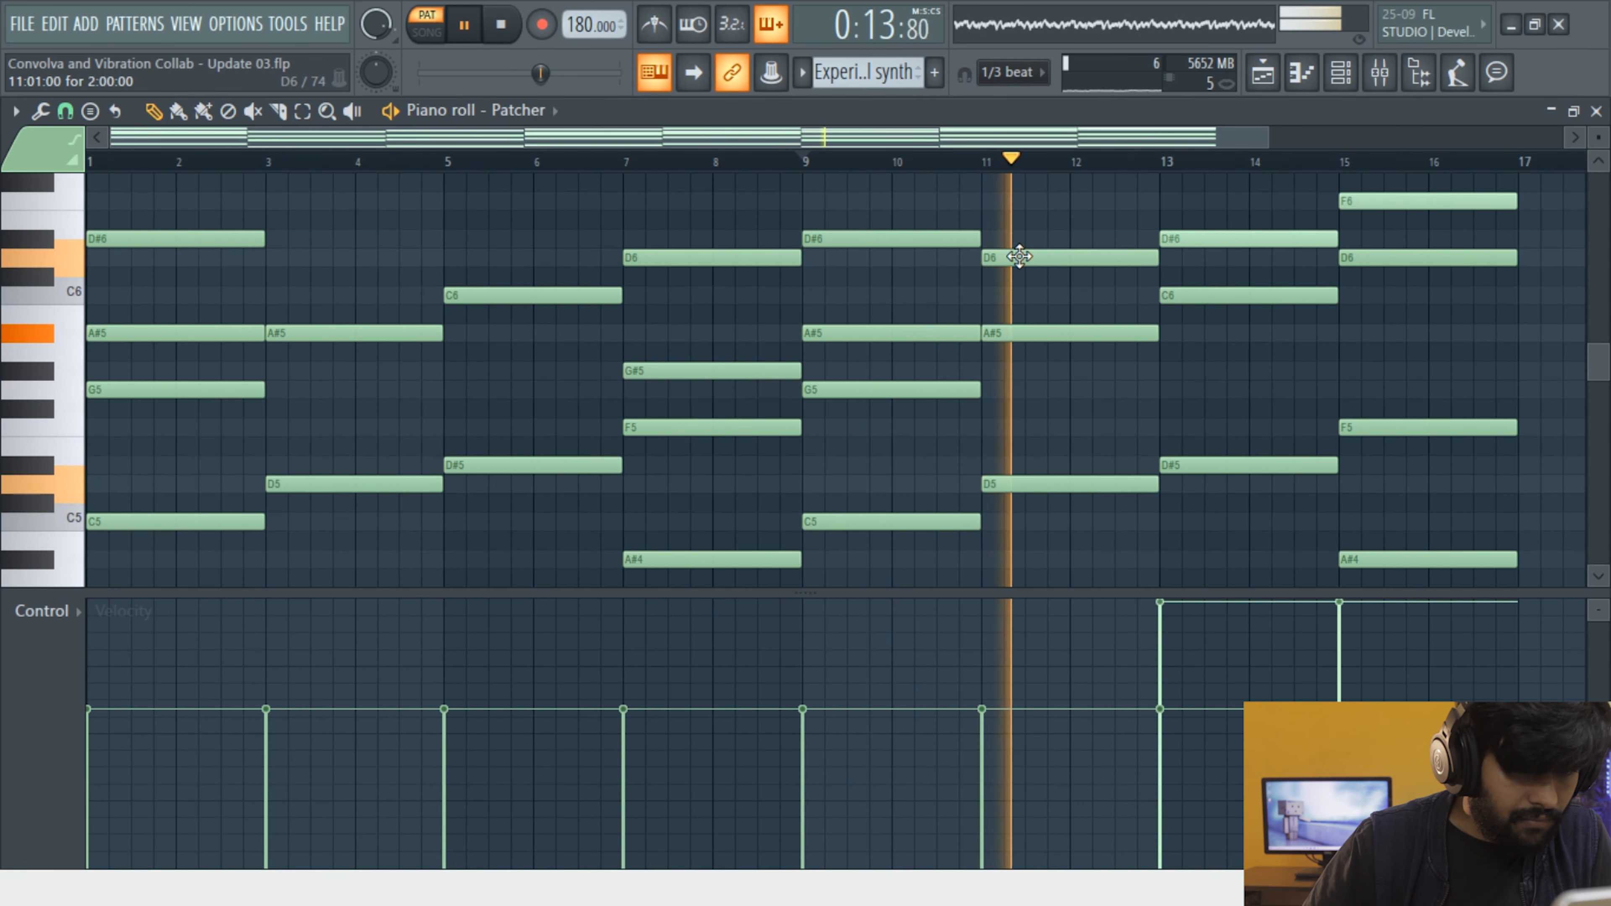
left_click_drag(1019, 257, 999, 425)
scroll(986, 376, "down", 1)
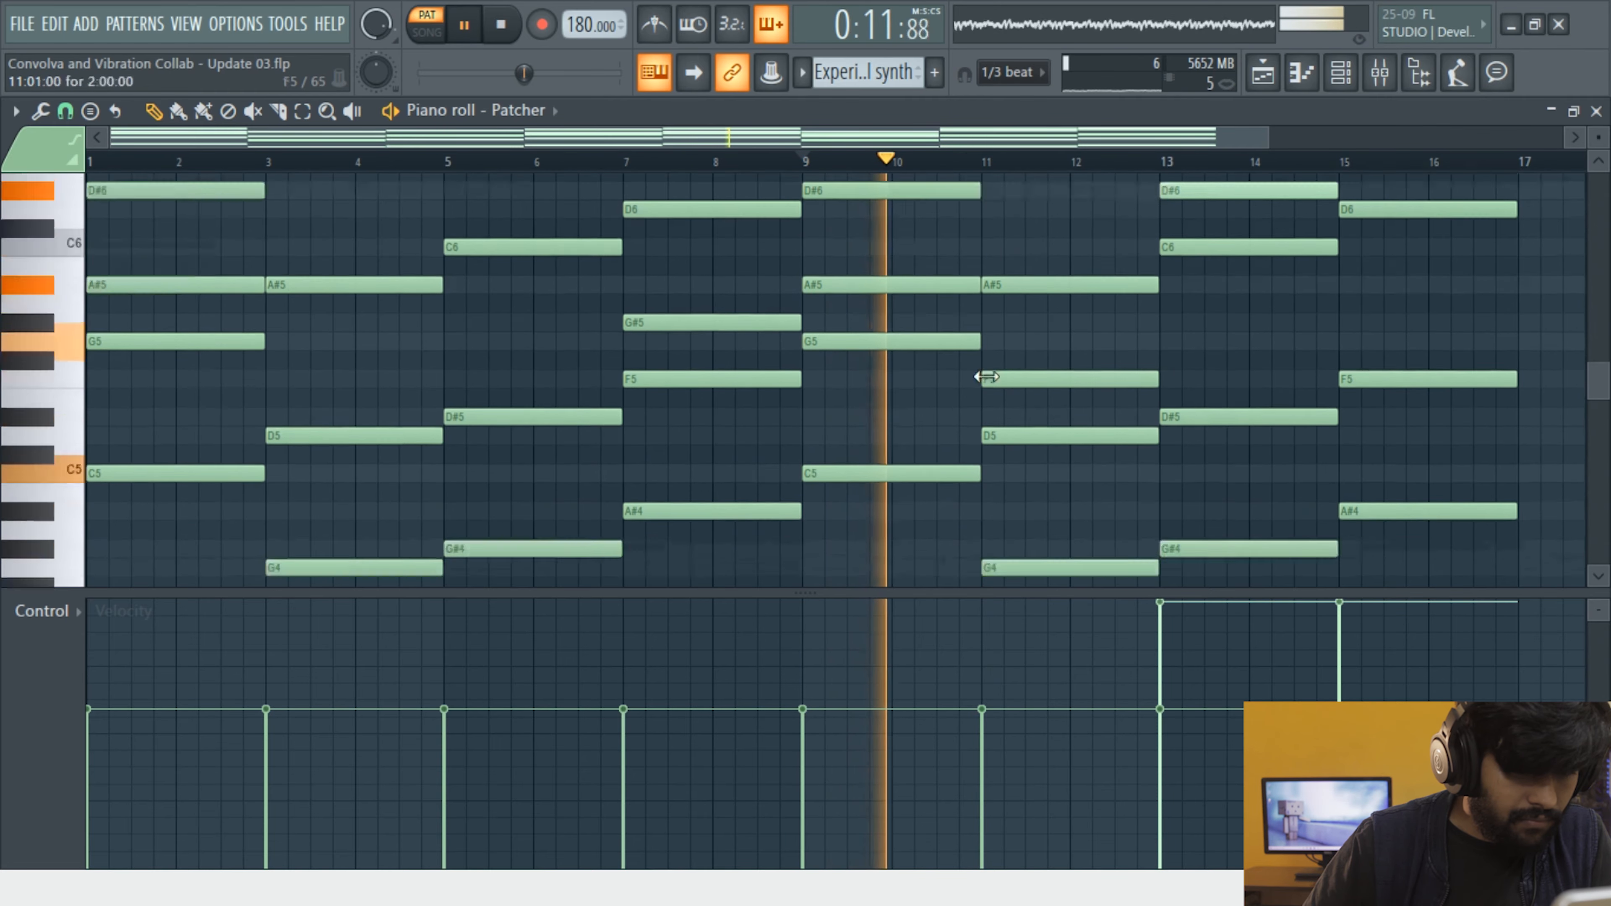
scroll(986, 376, "down", 3)
right_click(982, 351, "ctrl")
left_click_drag(888, 226, 1061, 390)
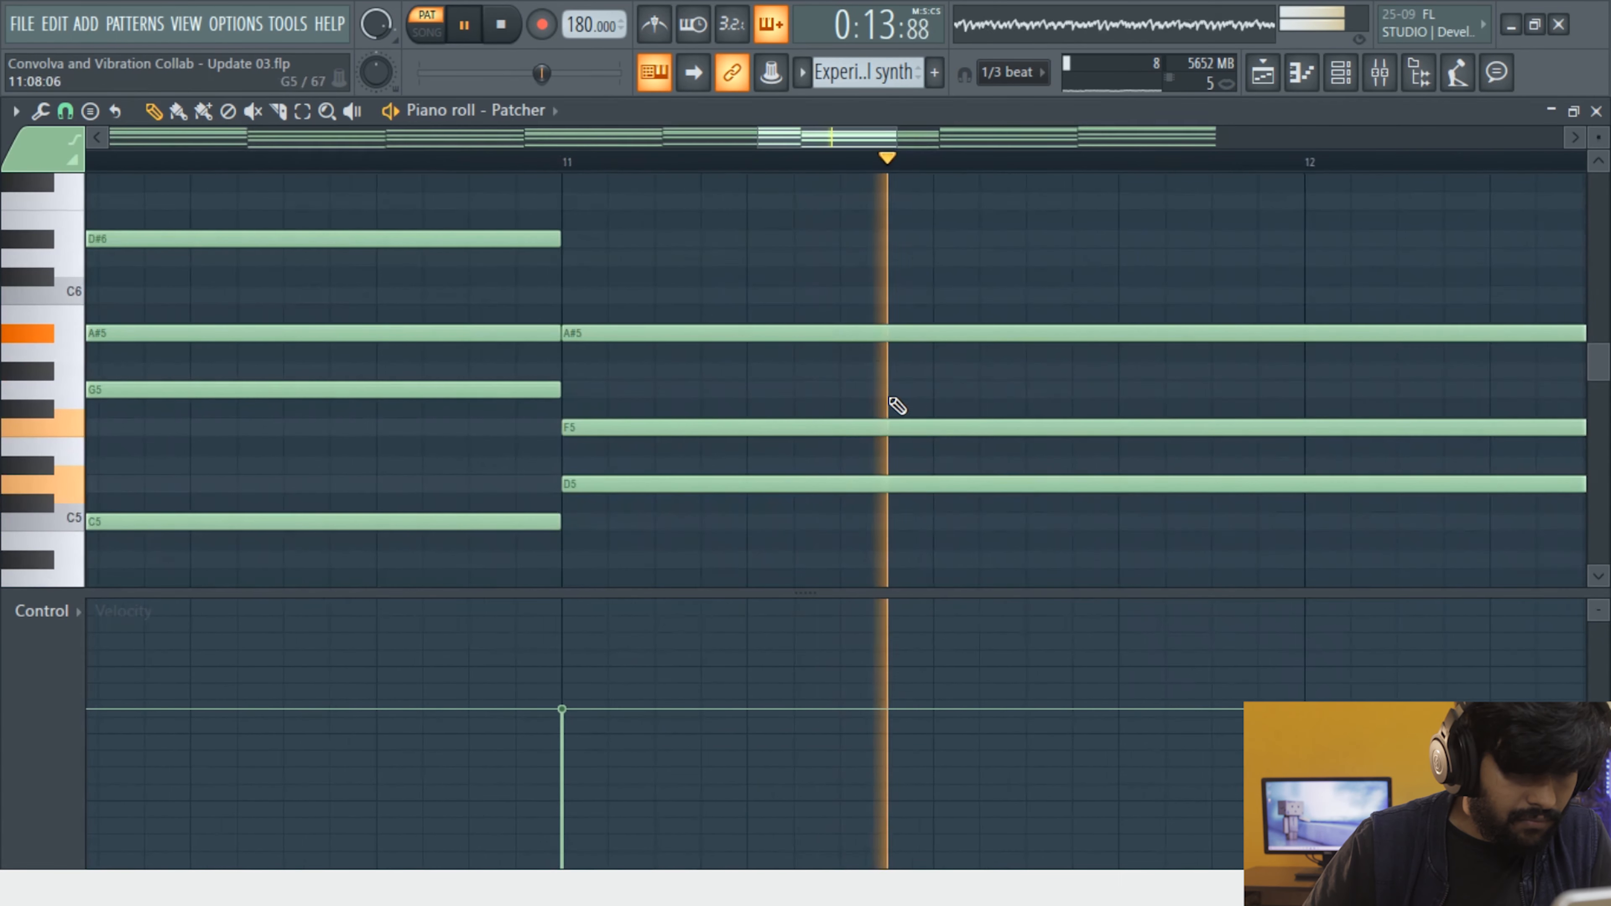
Add a G5 note to the chord at bar 13
right_click(897, 405, "ctrl")
left_click_drag(1042, 245, 1119, 371)
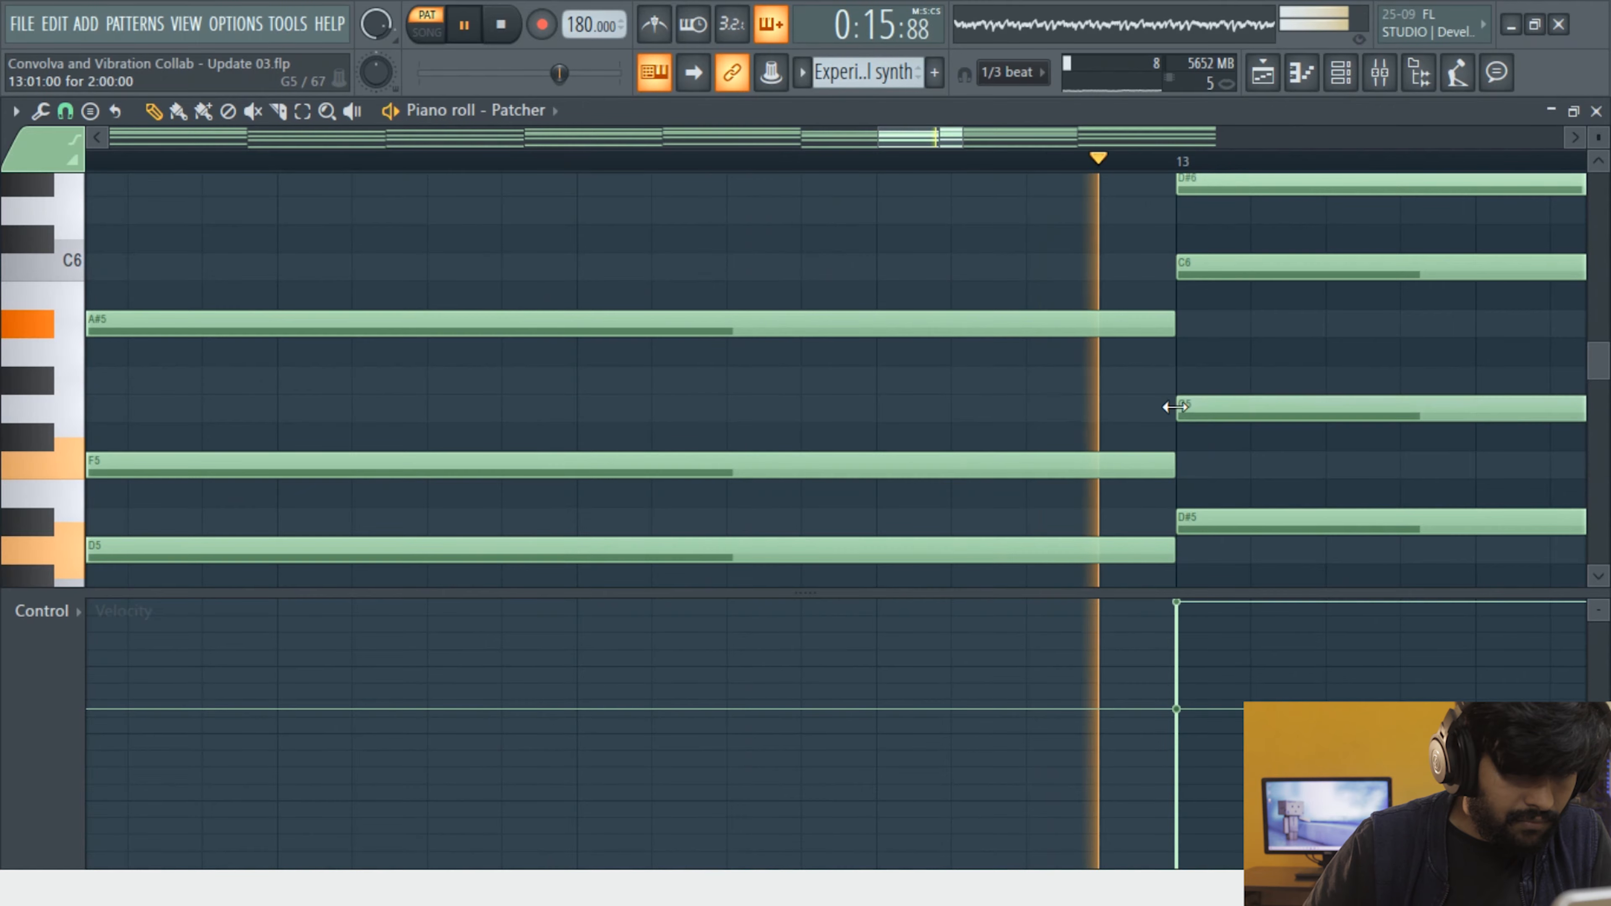
right_click(1187, 388, "ctrl")
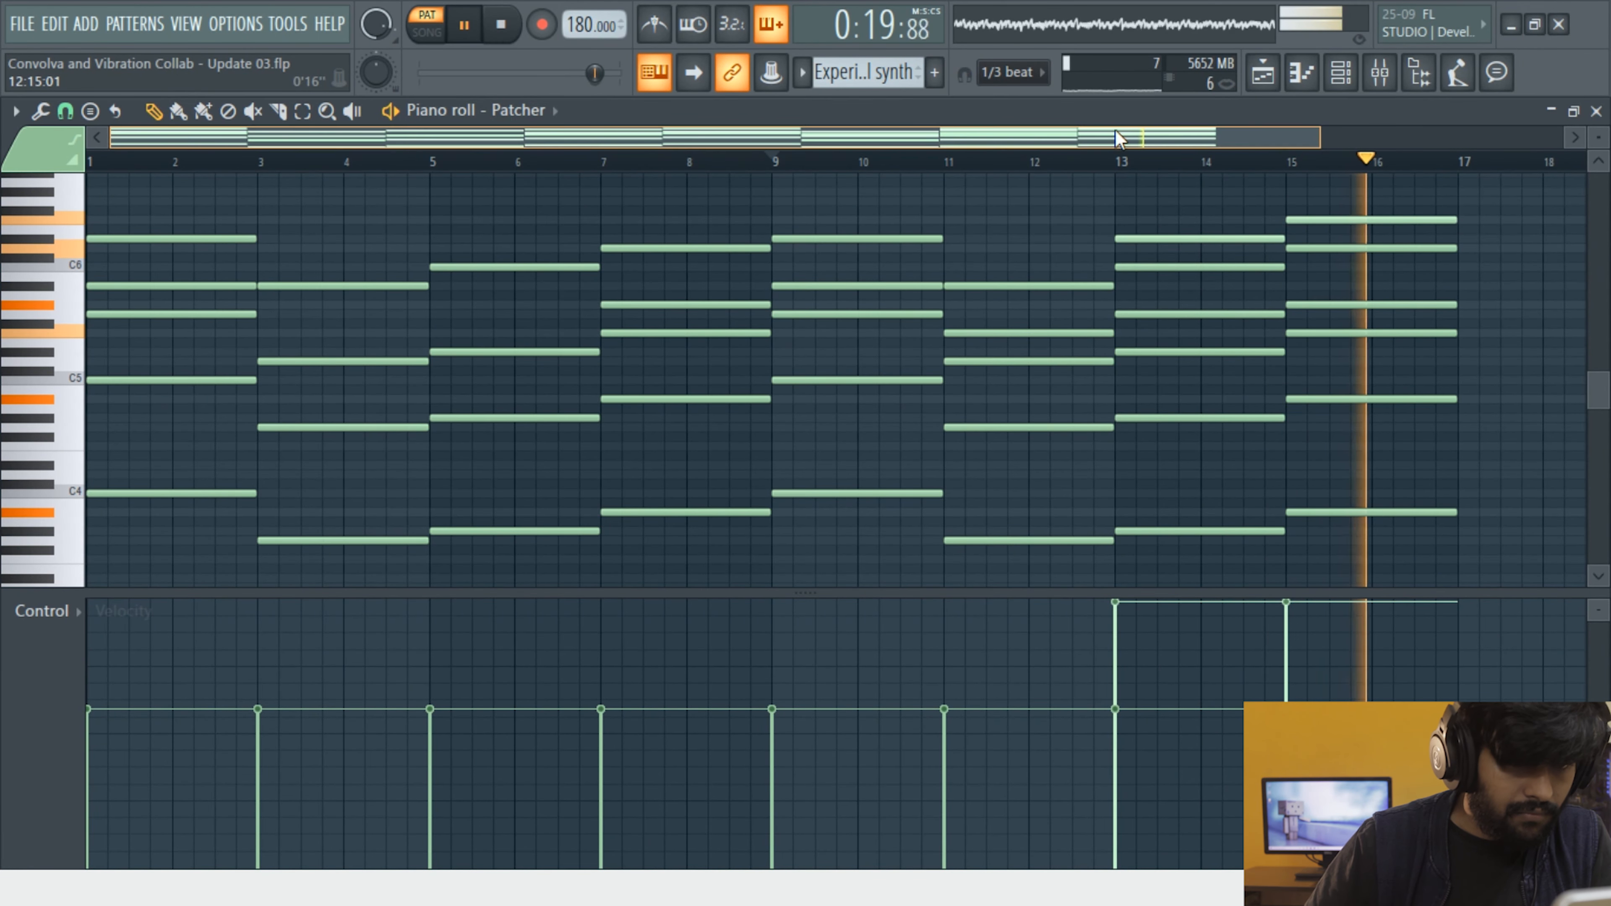
Play the last chord from bar 15 and delete the stray high note placed above the bar 13 chord
left_click(1288, 161)
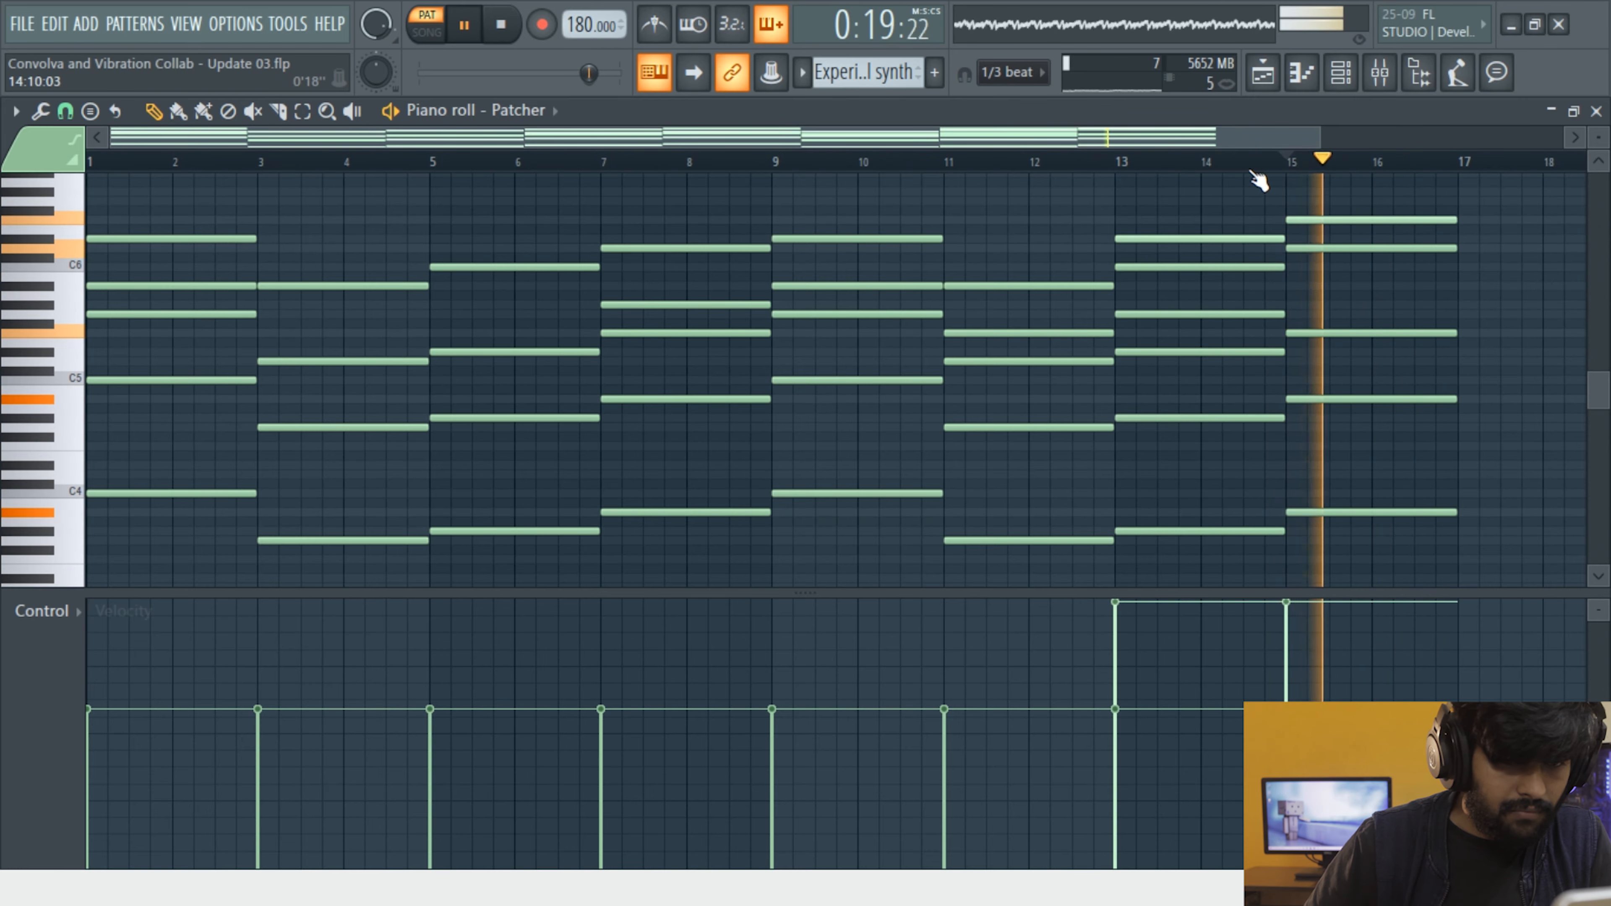
left_click(1125, 176)
right_click(1129, 169)
key("space")
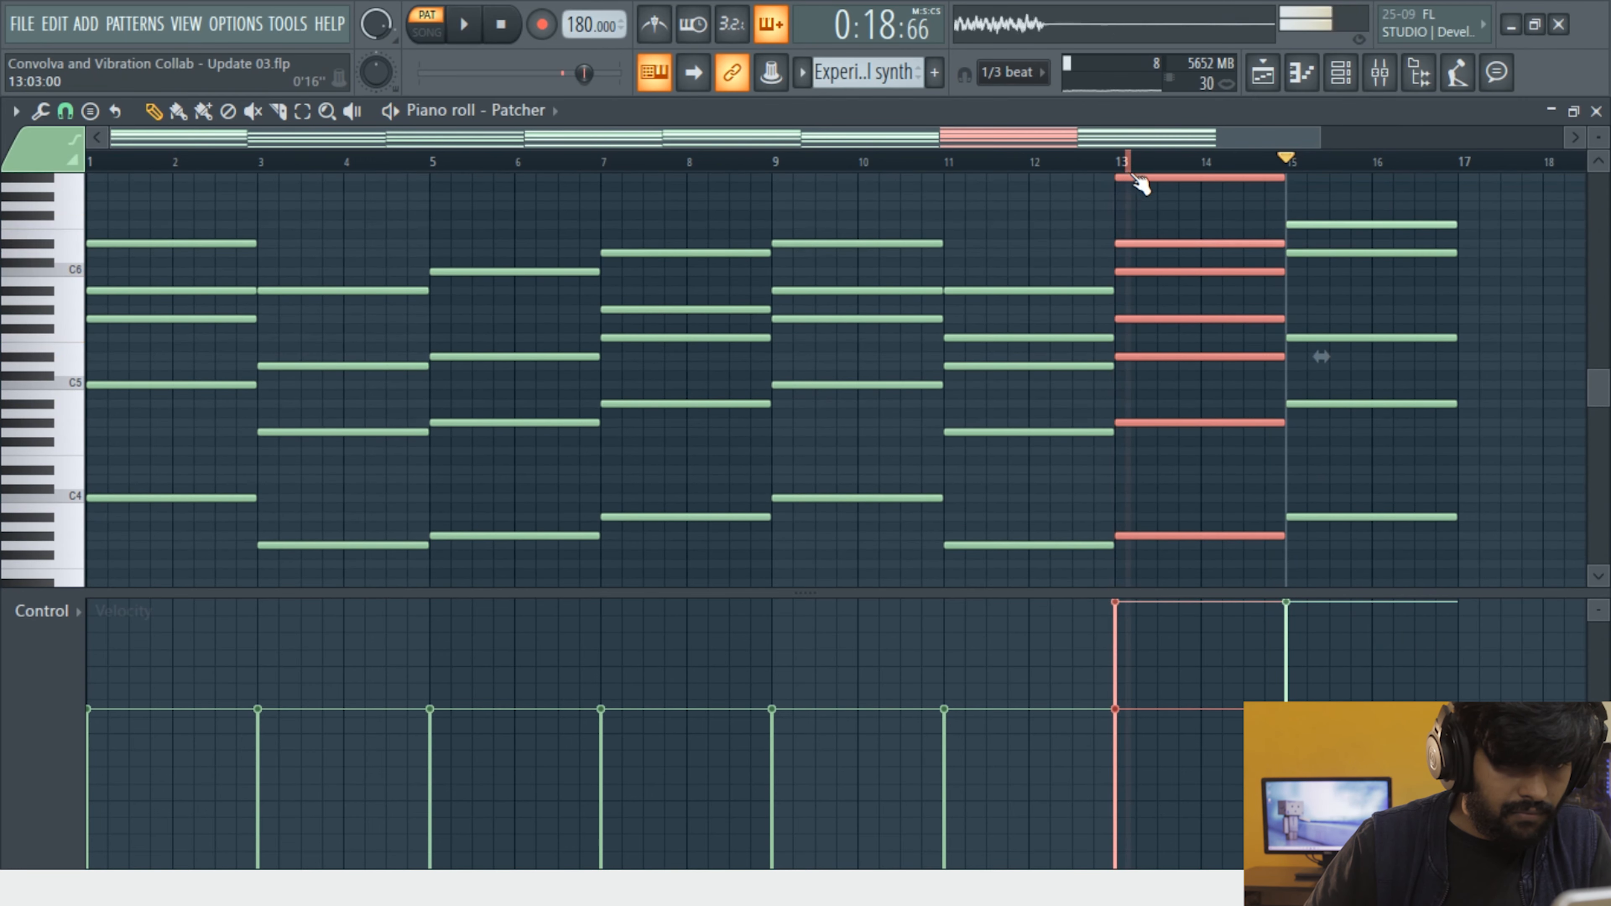
right_click(1143, 181)
right_click(1140, 178)
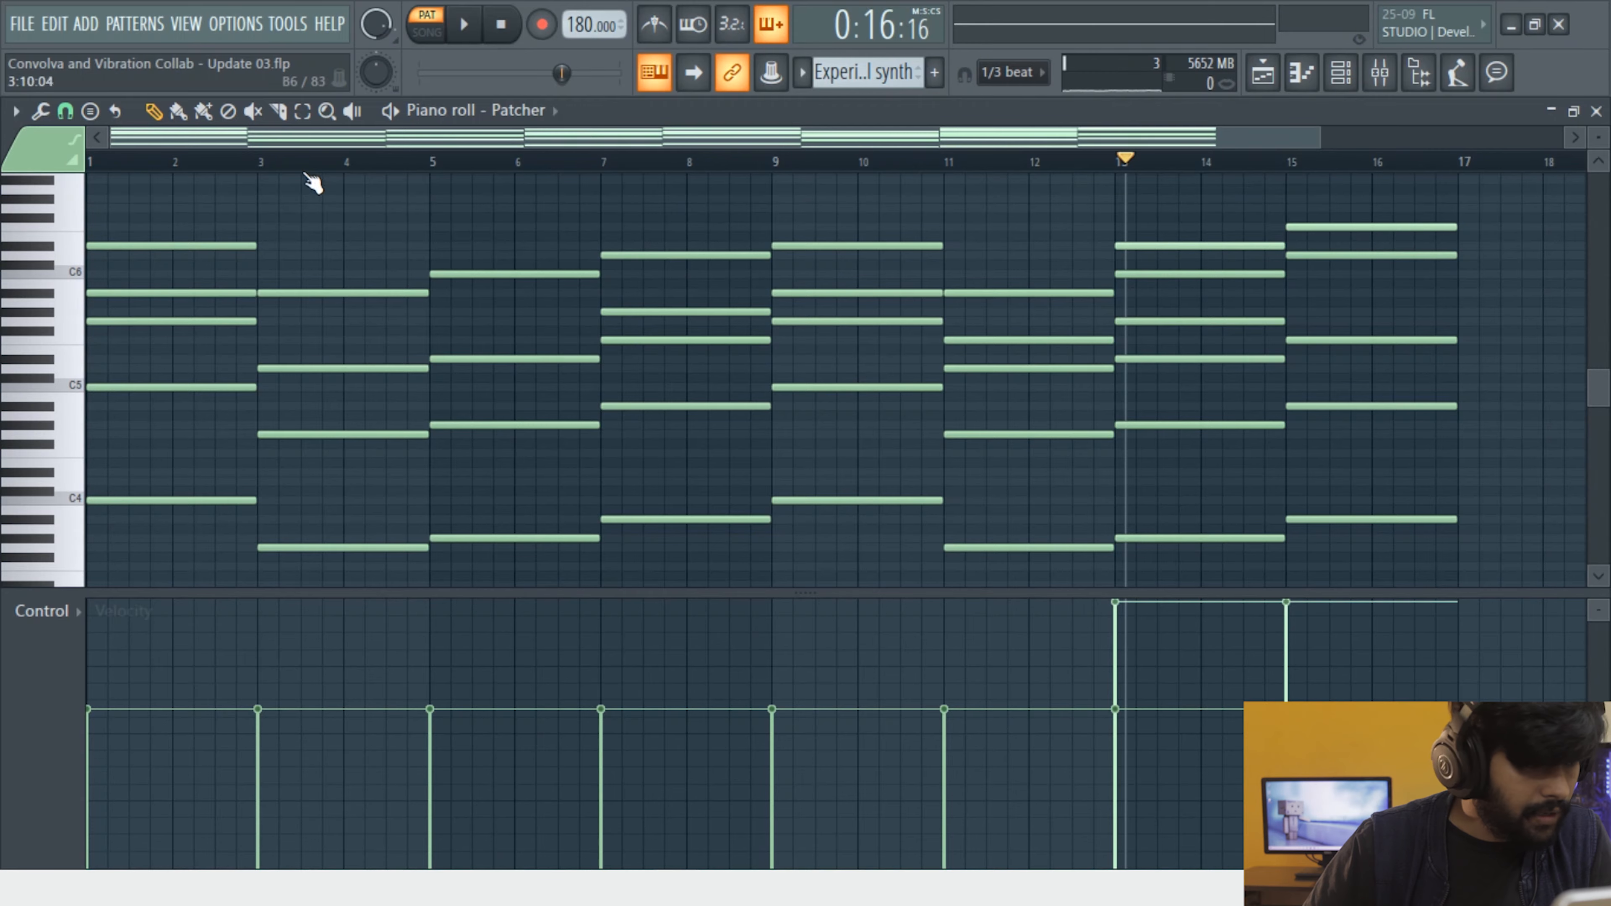
Play the edited chords, close the piano roll and try the reverb of Sylenth1 inside the Patcher channel
key("space")
key("Escape")
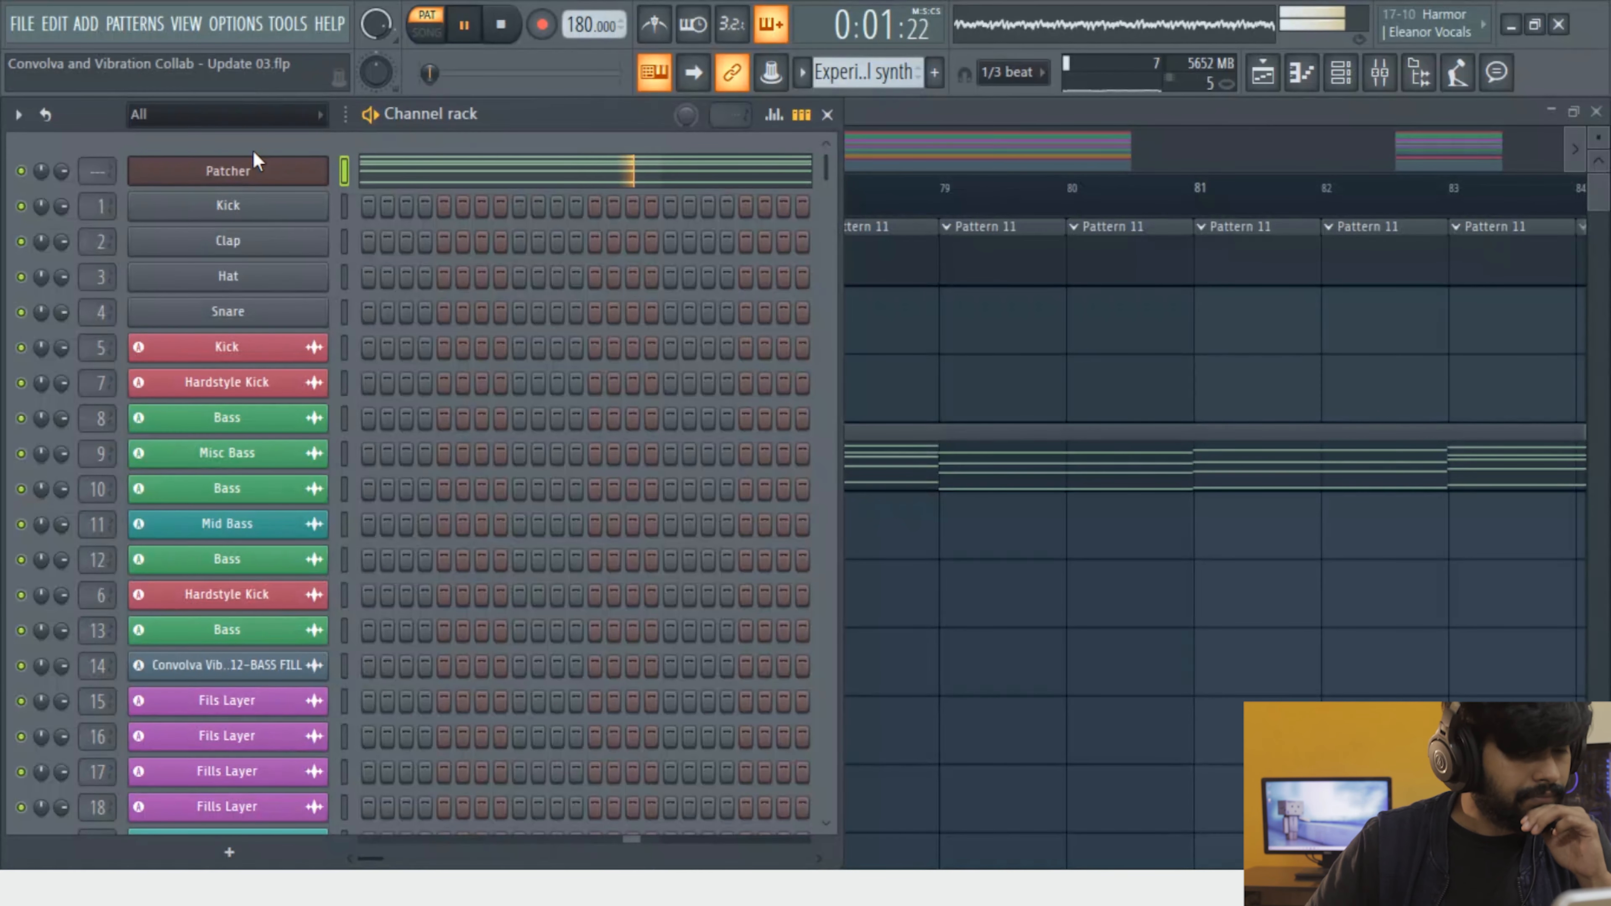
left_click(254, 173)
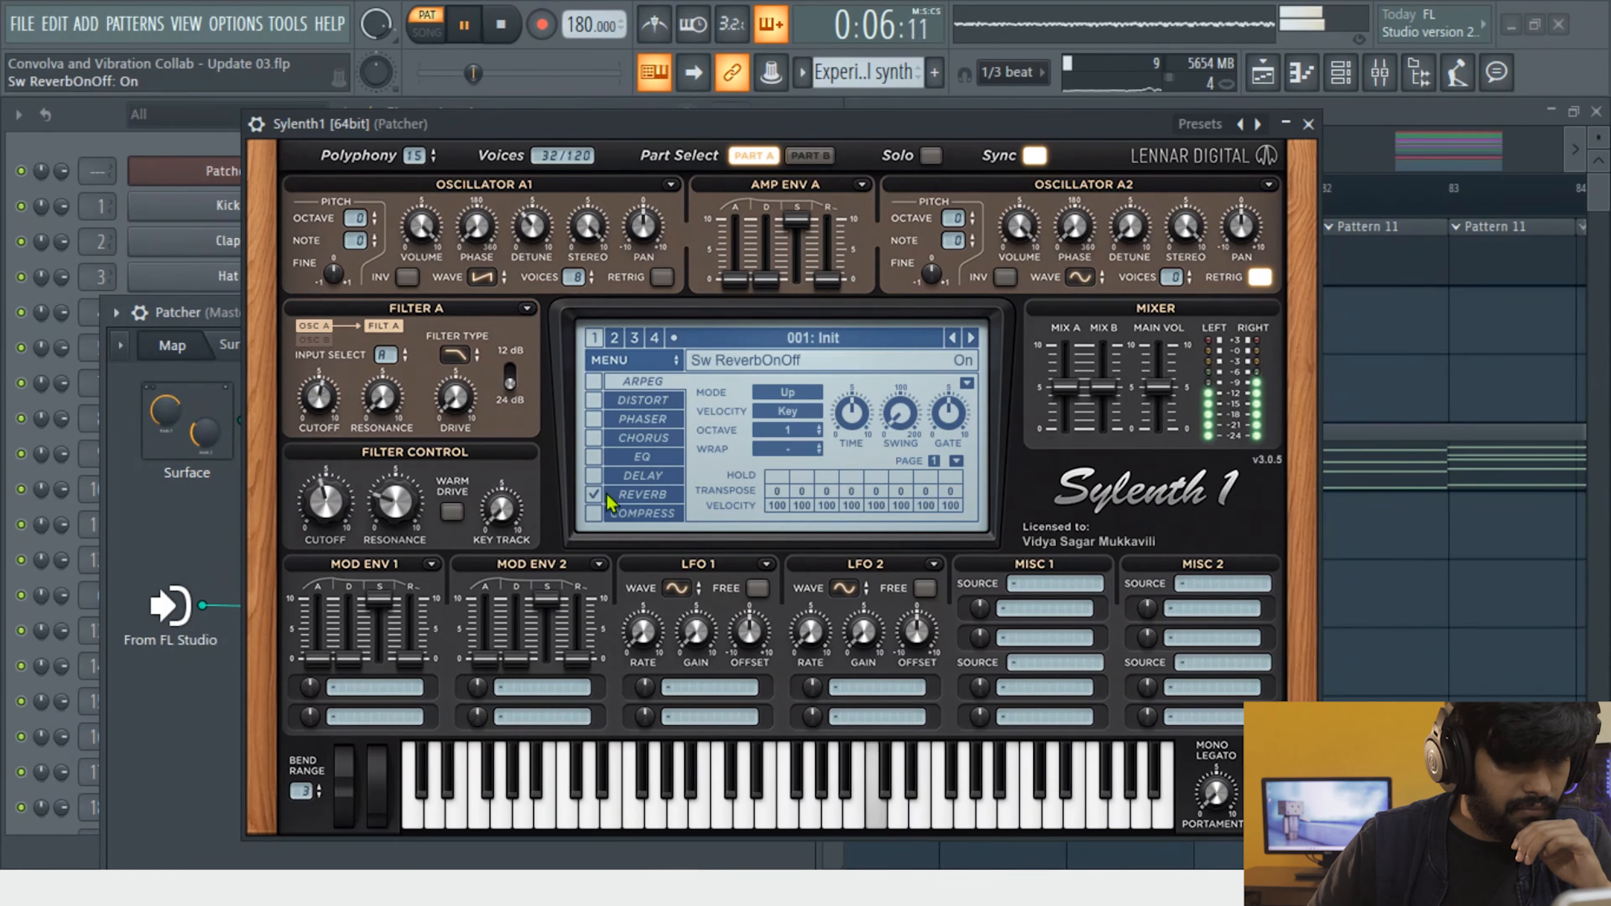
left_click(652, 497)
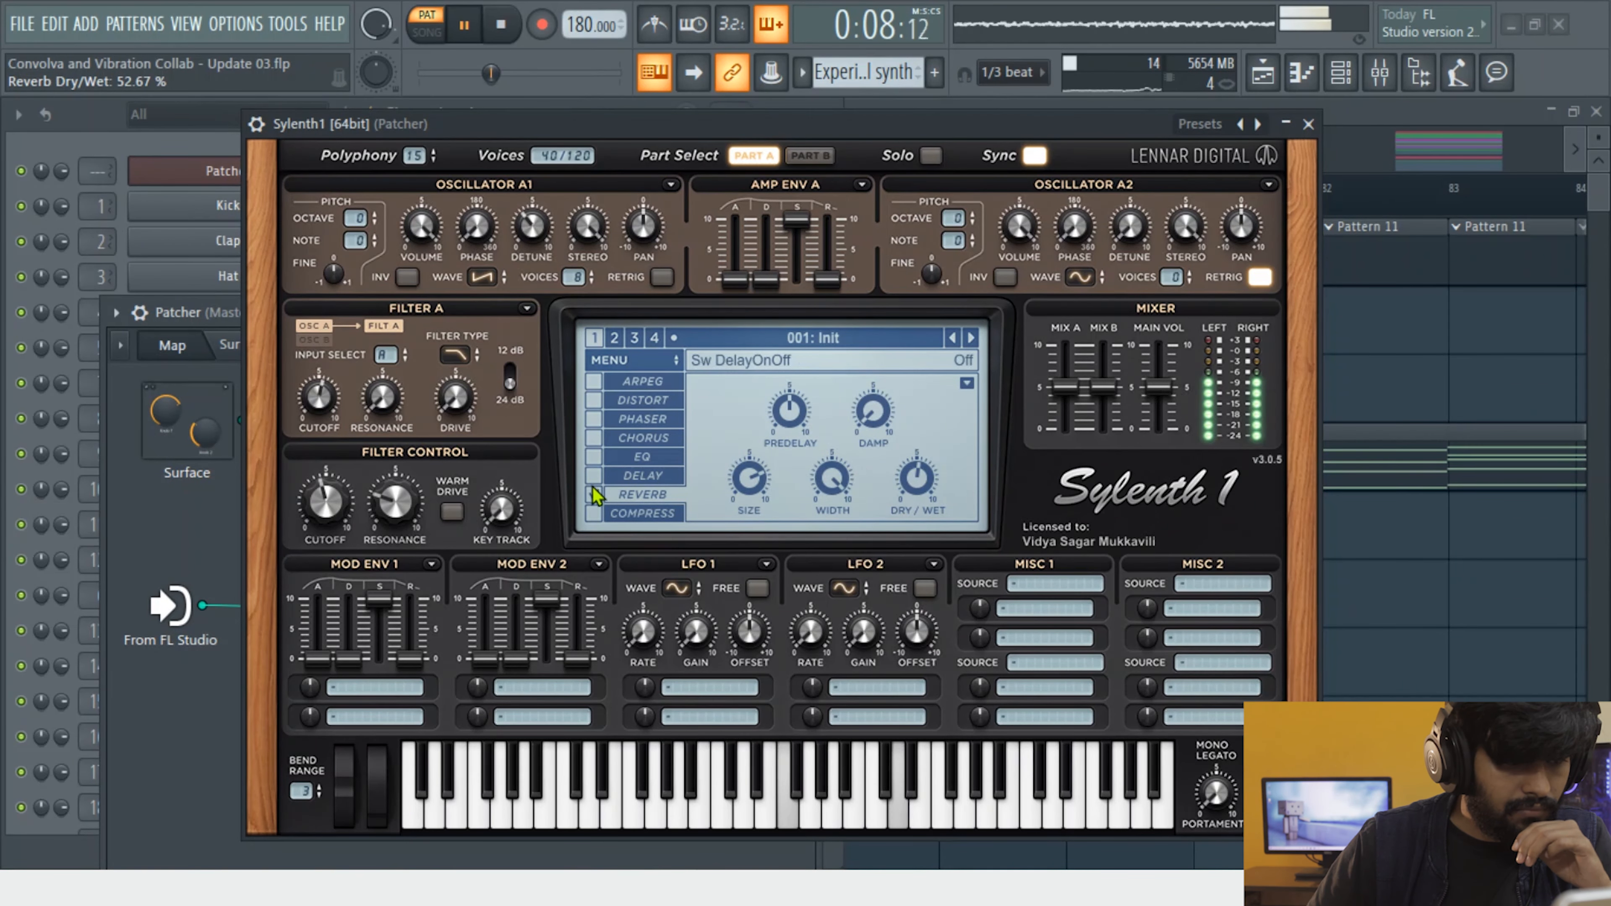
left_click(1309, 124)
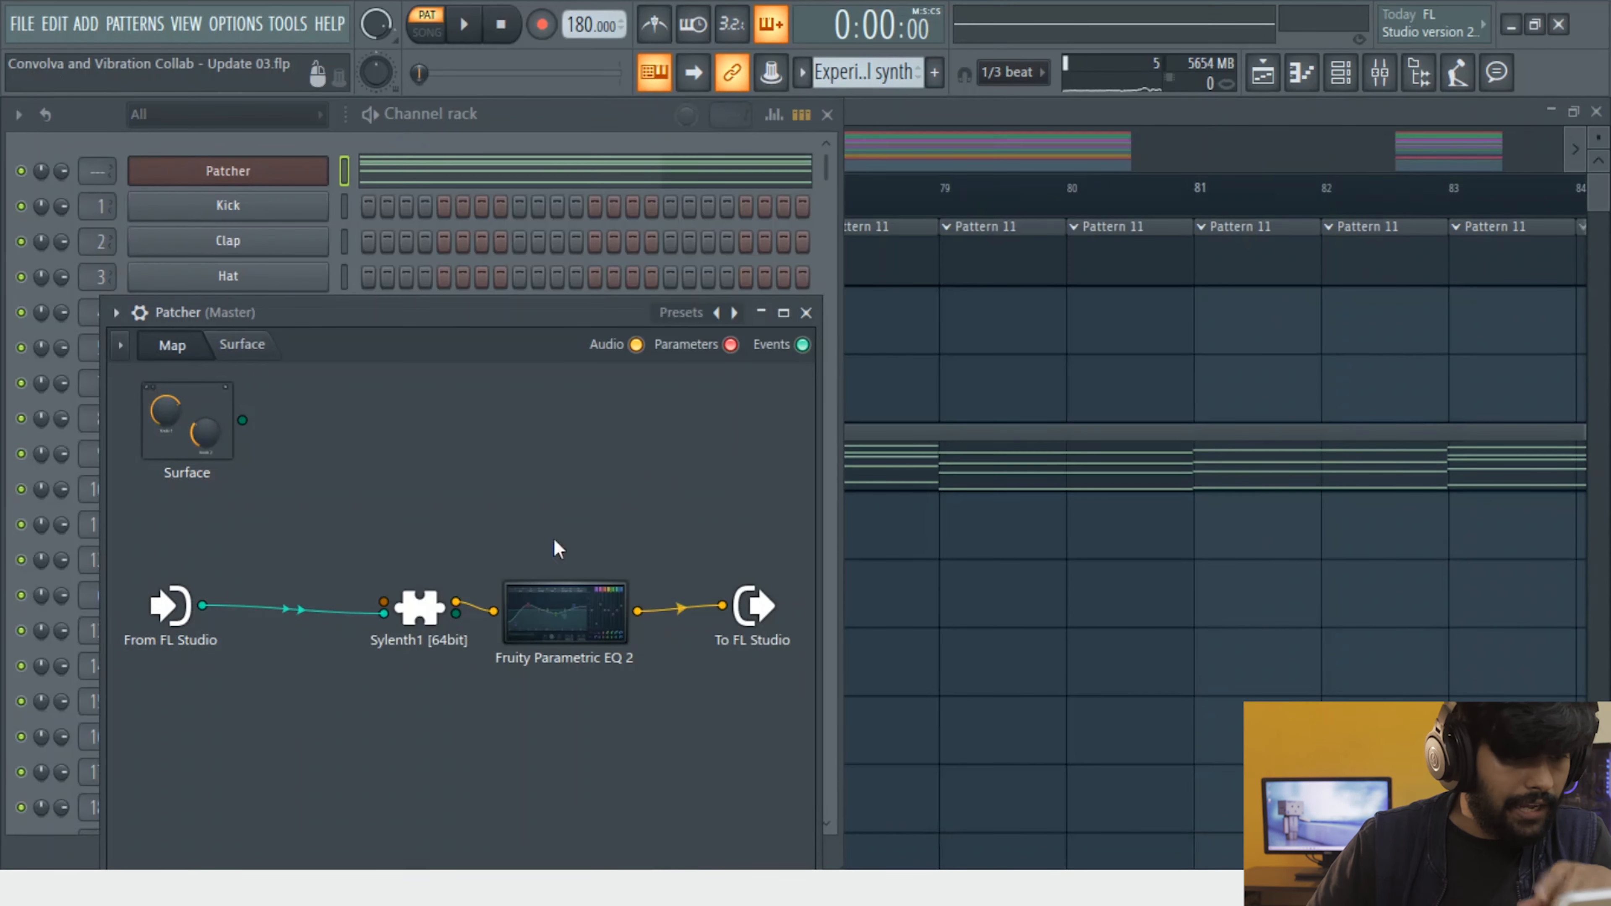
Move the Fruity Parametric EQ 2 module aside and insert a nested Patcher effect after it in the Patcher map
left_click_drag(580, 620, 662, 432)
right_click(355, 487)
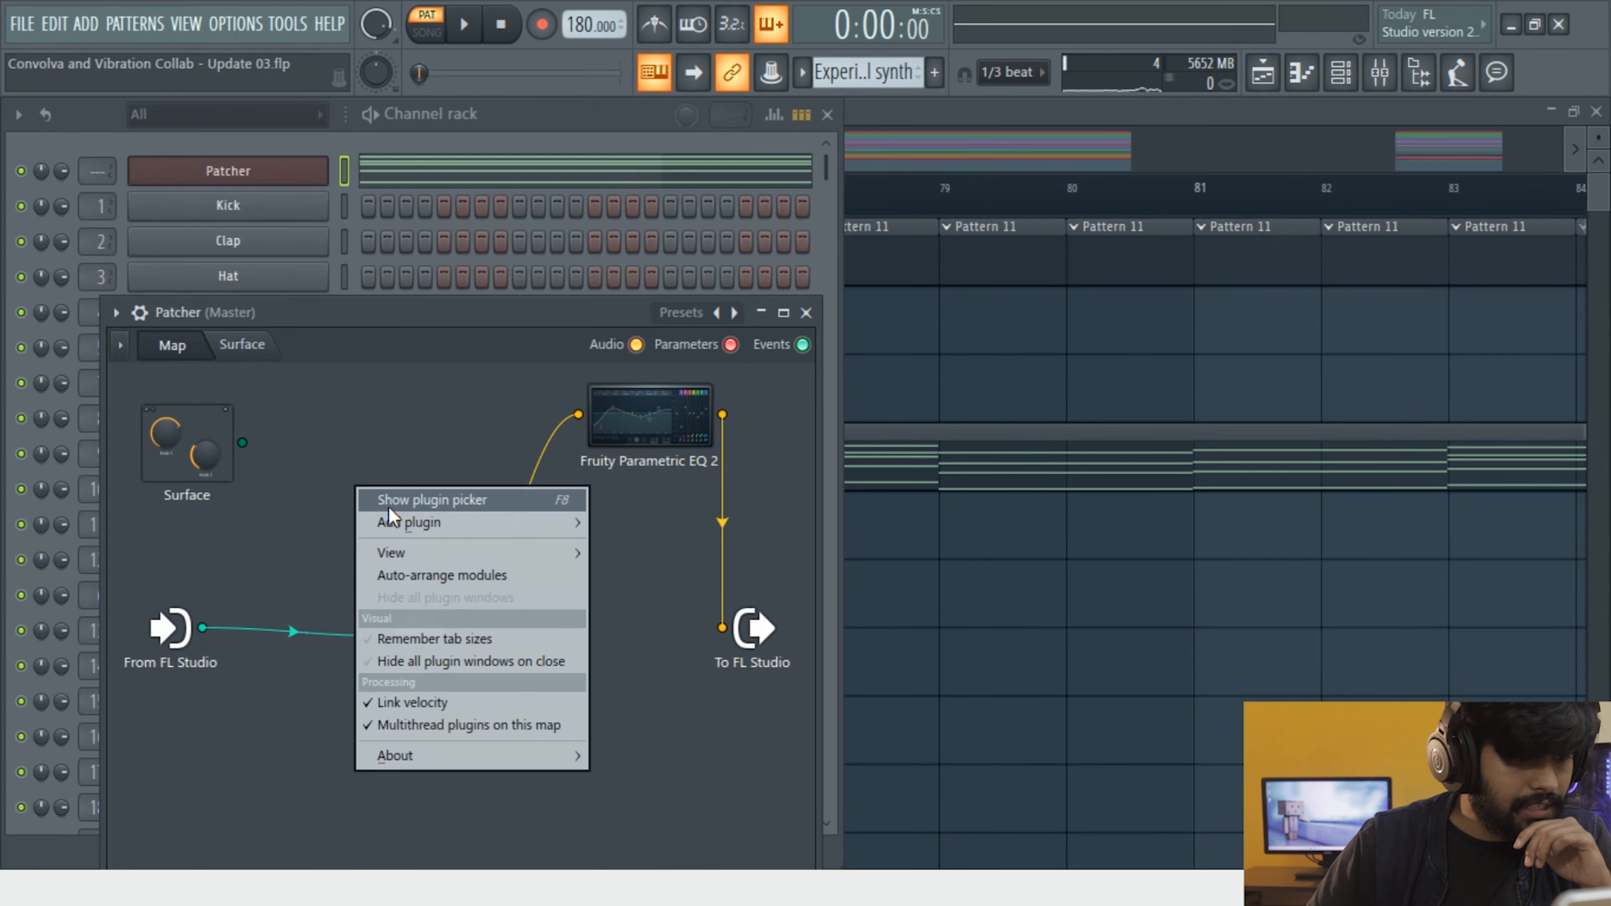
left_click(385, 521)
left_click(596, 58)
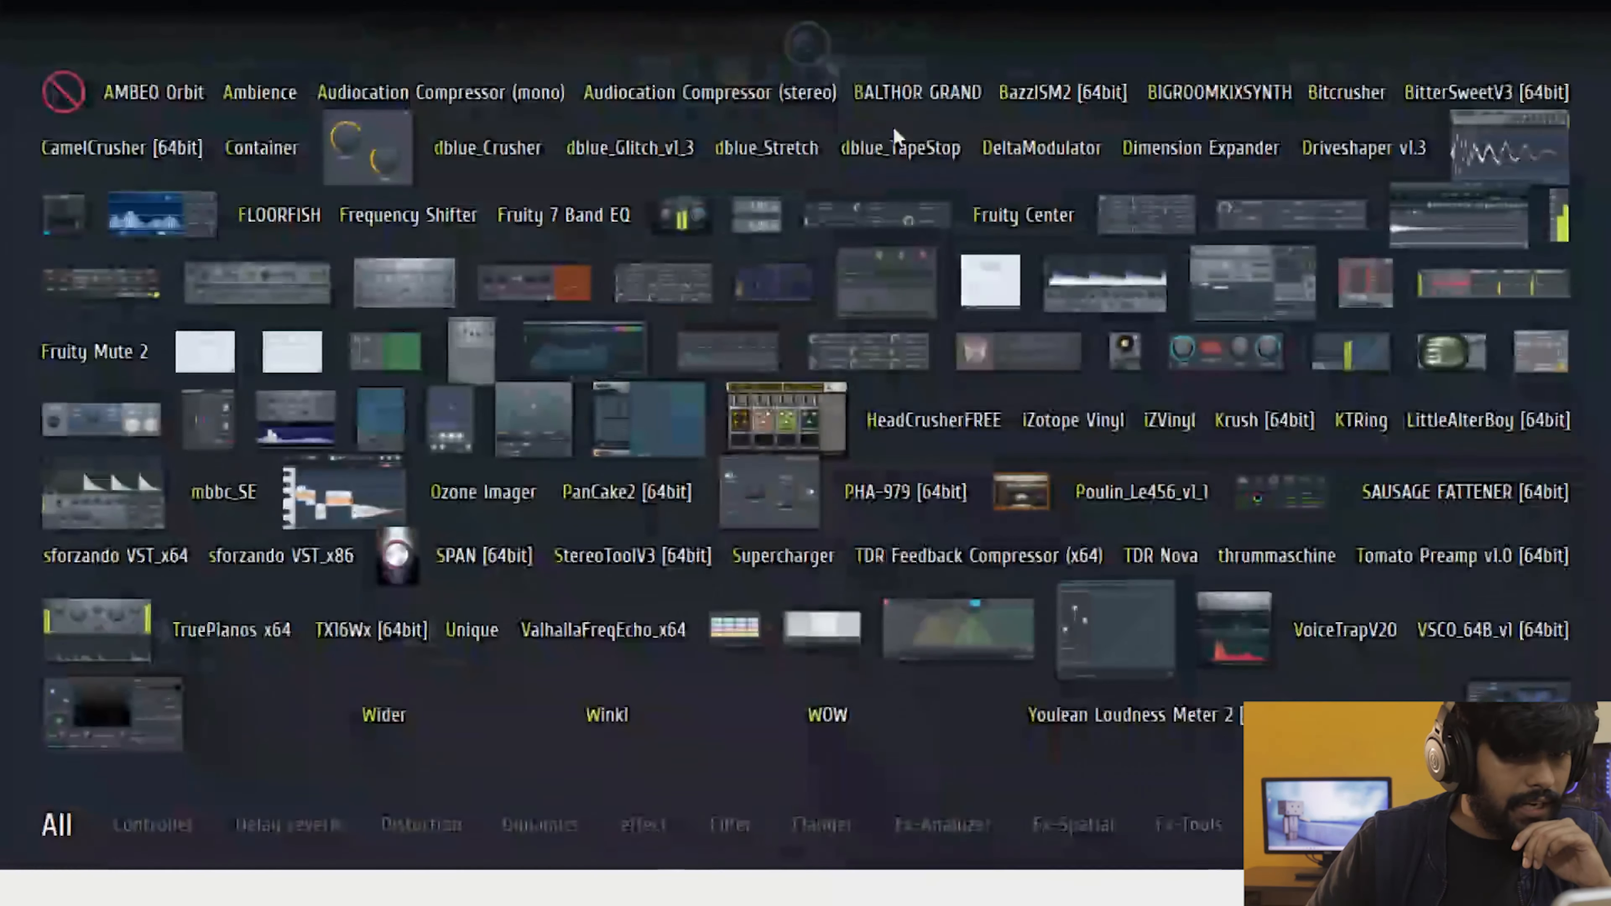
type("pat")
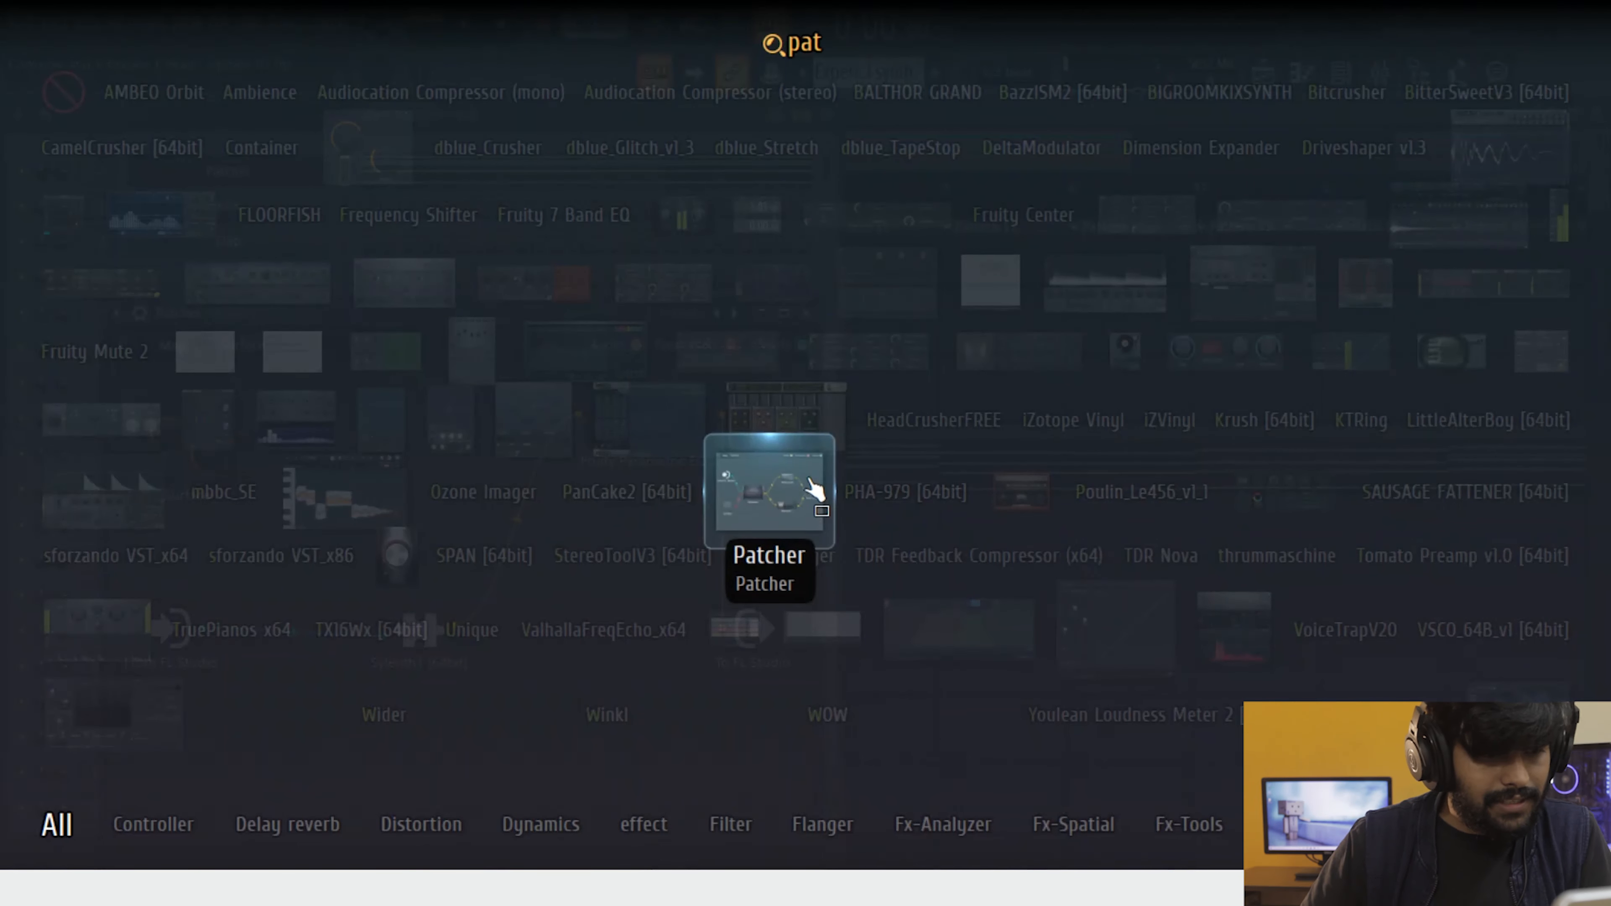
key("Return")
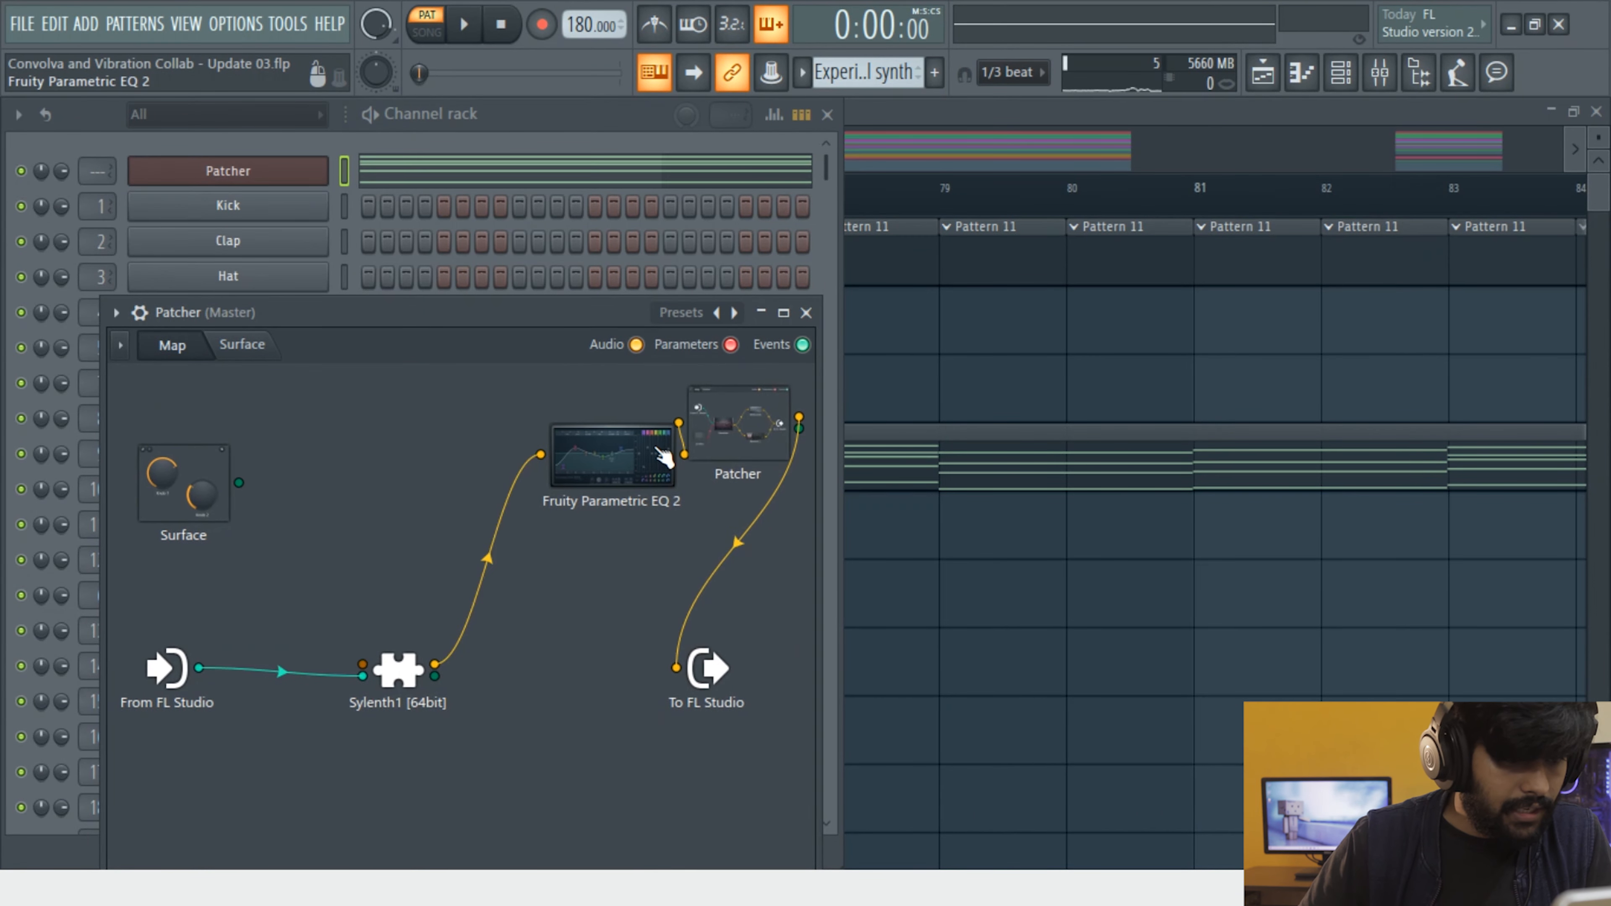
Load the "Delay and Reverb sidechained patch" preset into the nested Patcher and move its window clear of the main map
double_click(737, 422)
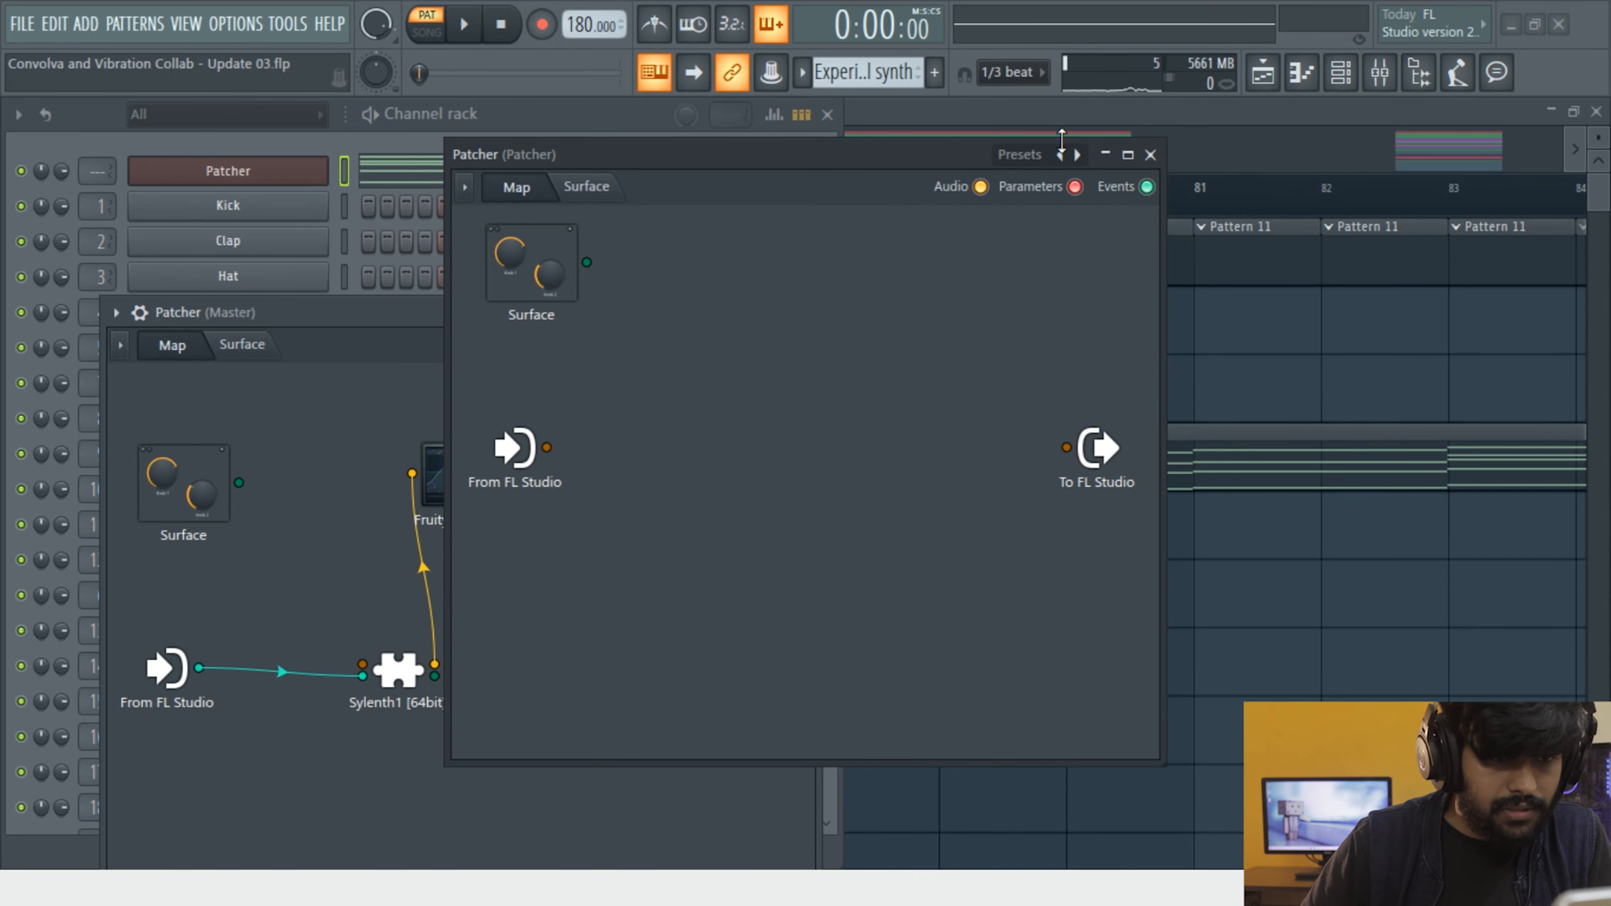
left_click(1061, 154)
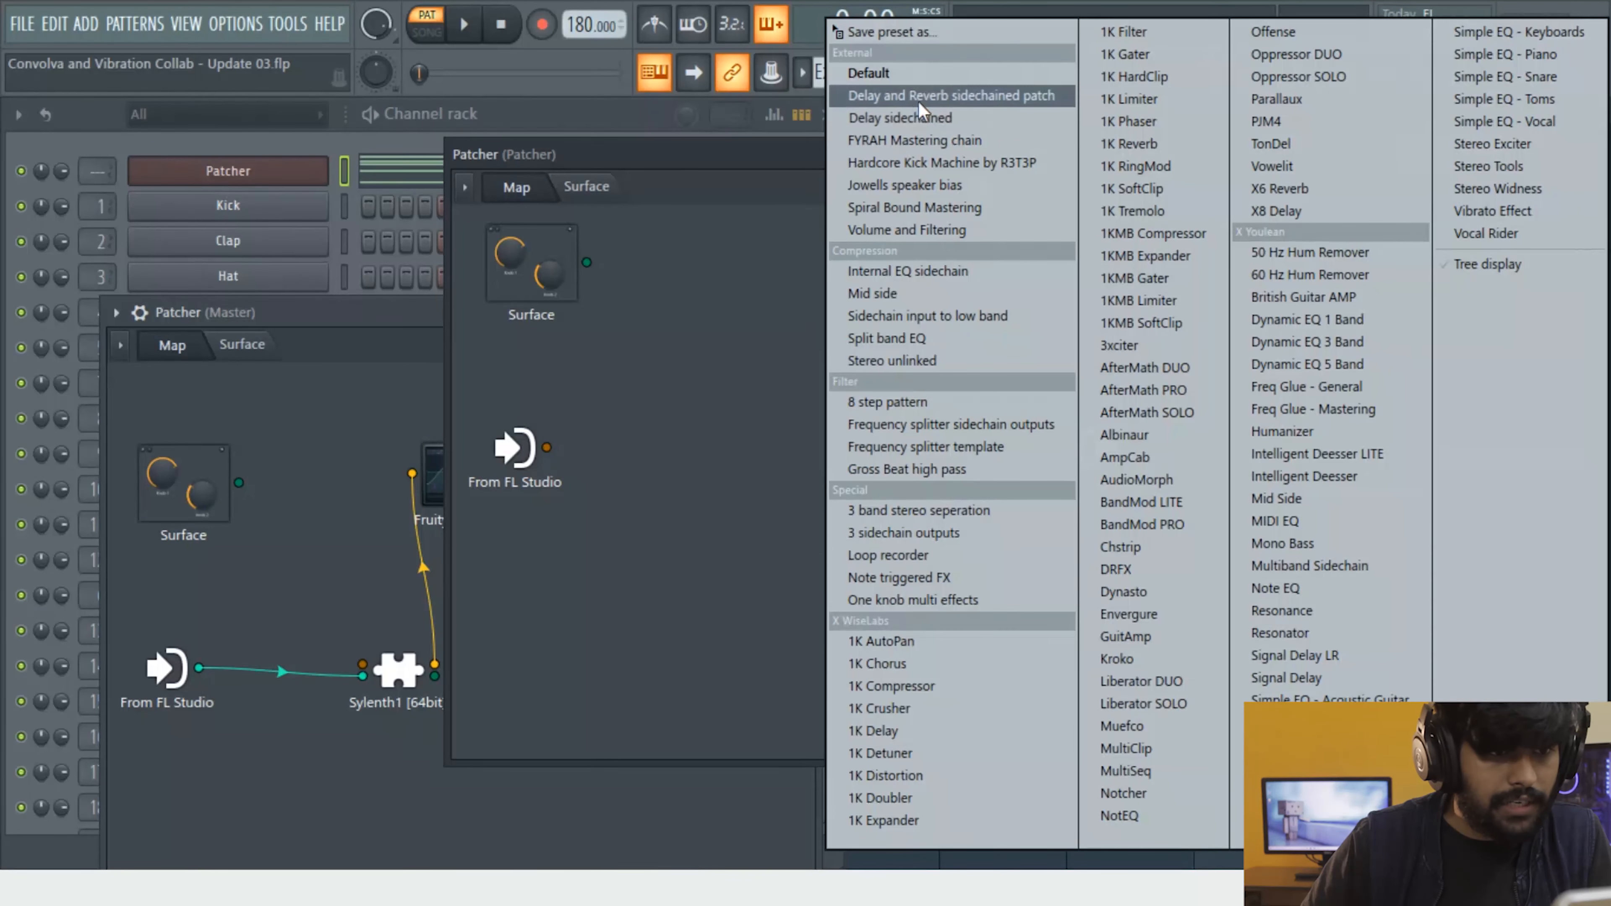
left_click(917, 98)
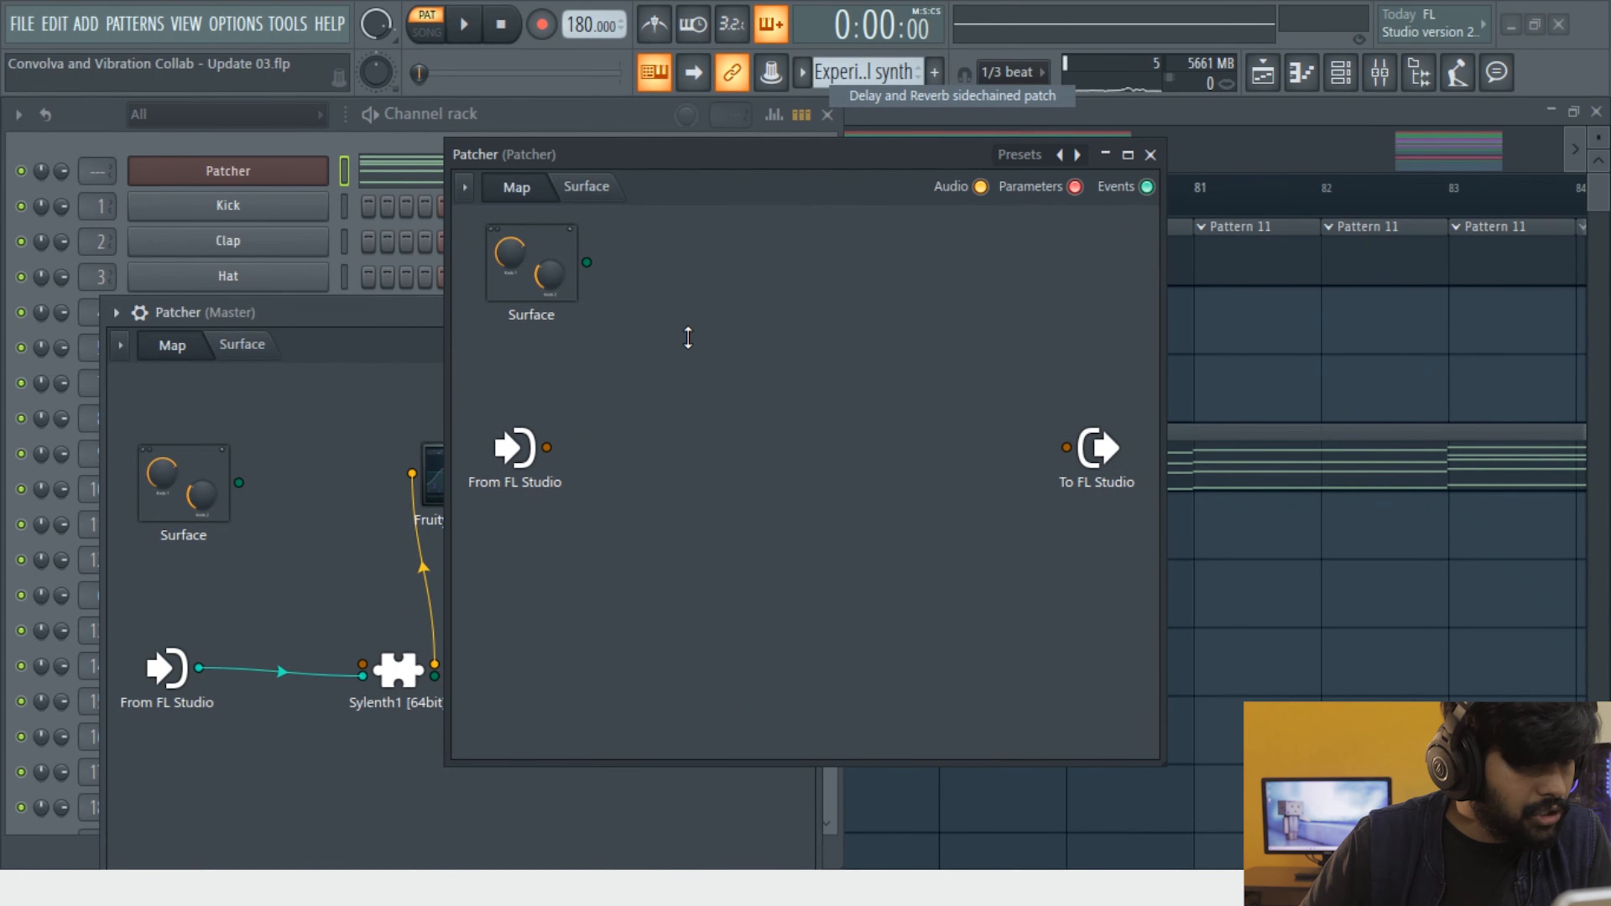
left_click_drag(732, 161, 536, 129)
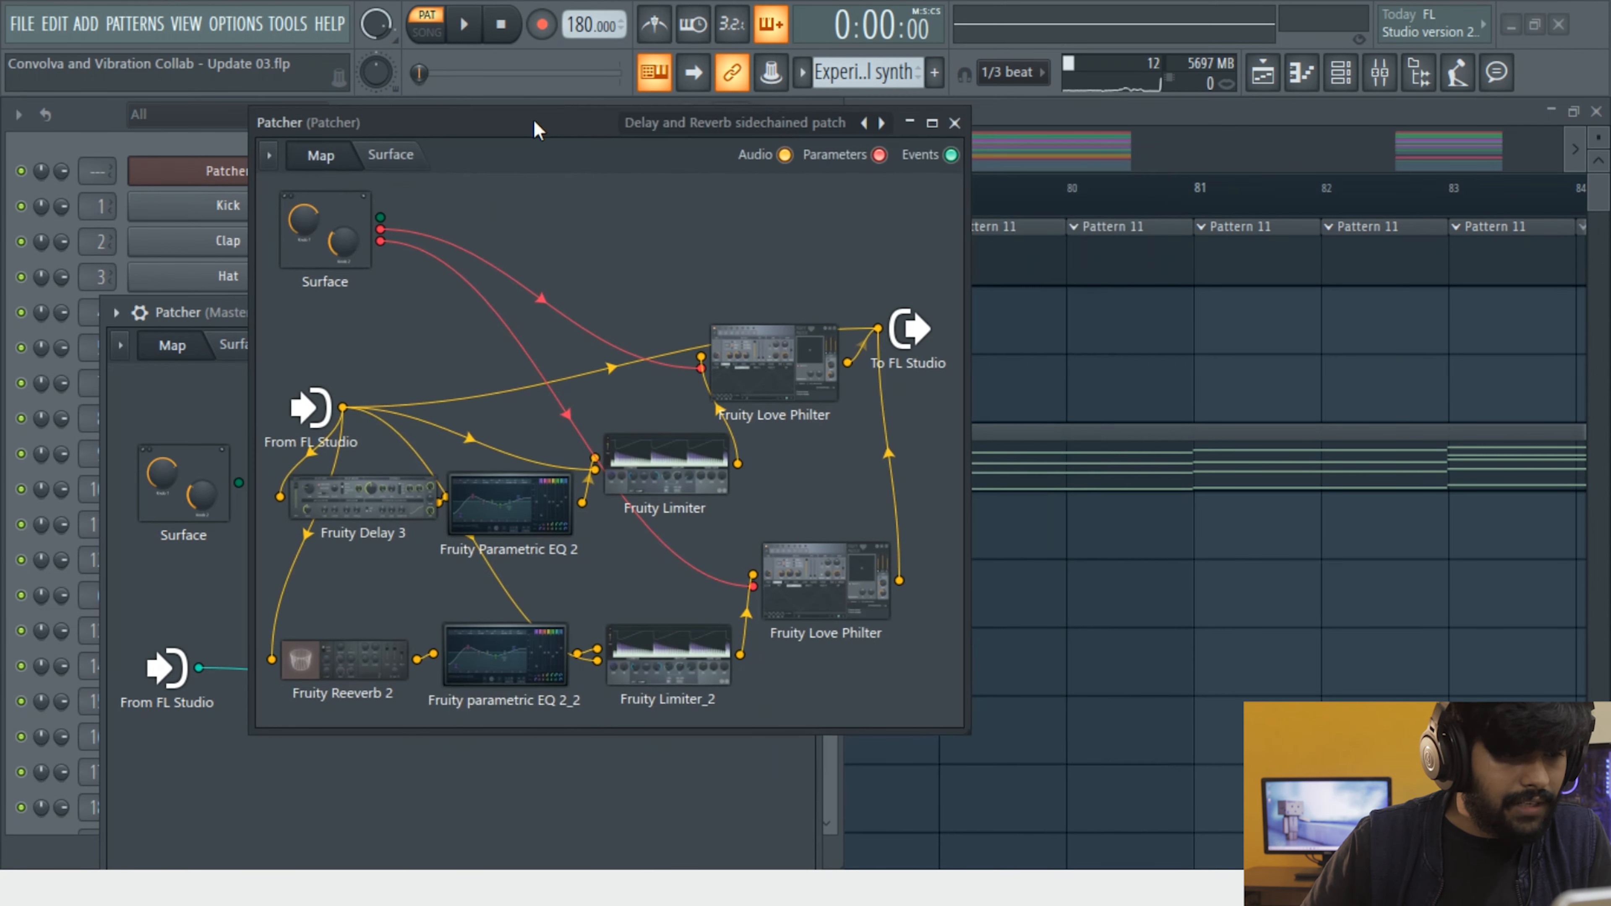
Look over the delay, reverb and EQ modules of the sidechained patch and check the Fruity Limiter's settings
mouse_move(379, 509)
left_mouse_down()
mouse_move(380, 461)
mouse_move(384, 517)
left_mouse_up()
left_click_drag(374, 644, 367, 626)
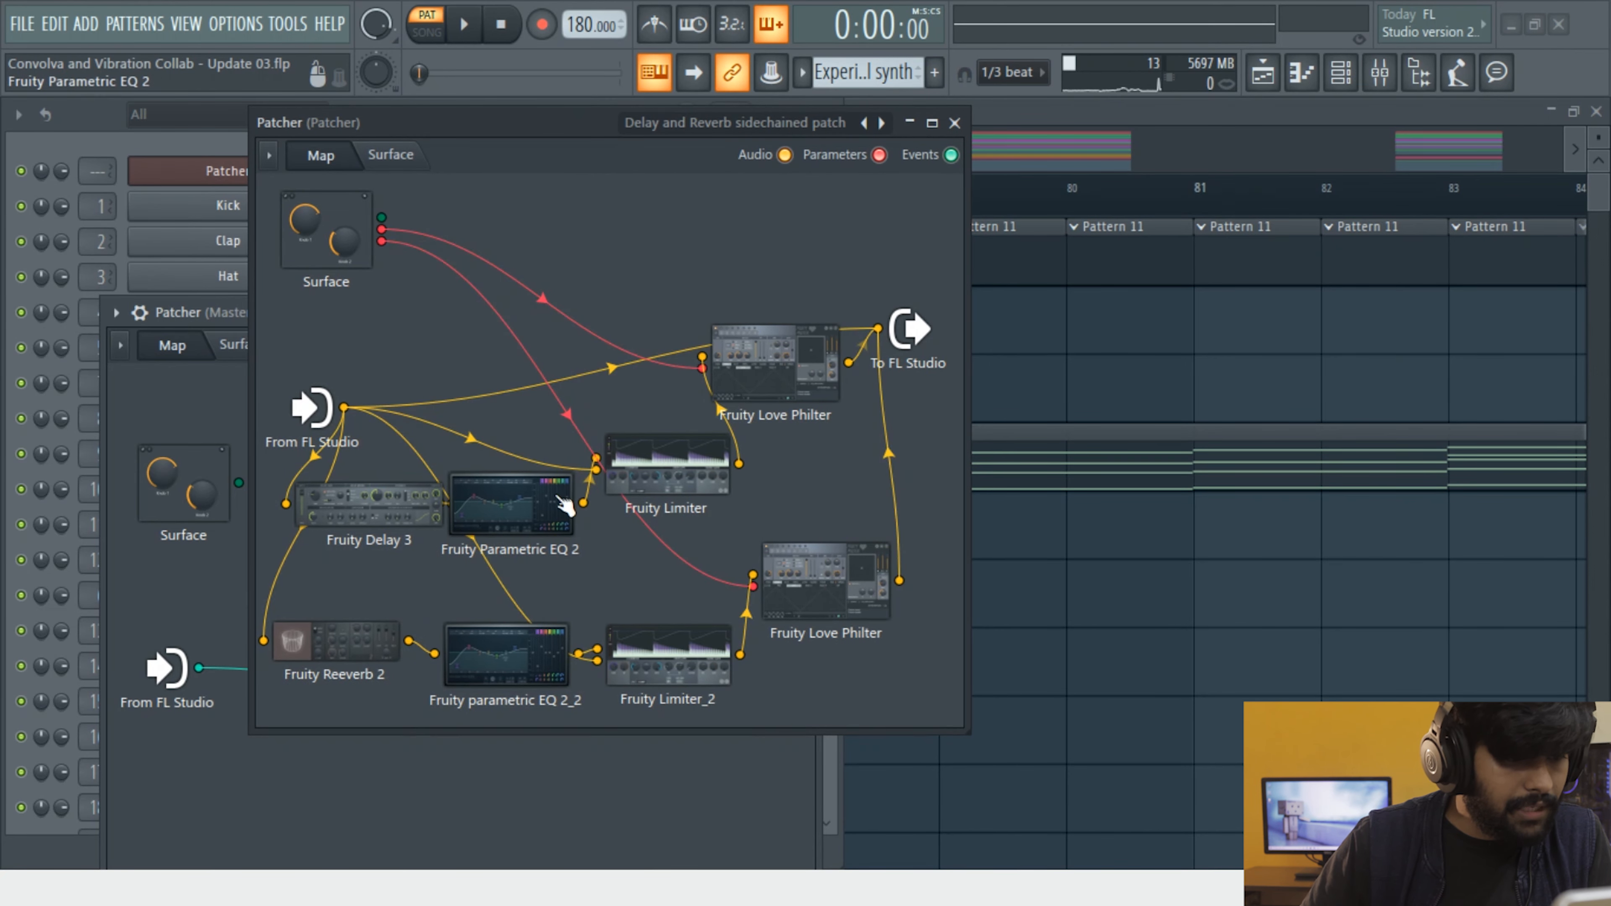
double_click(486, 513)
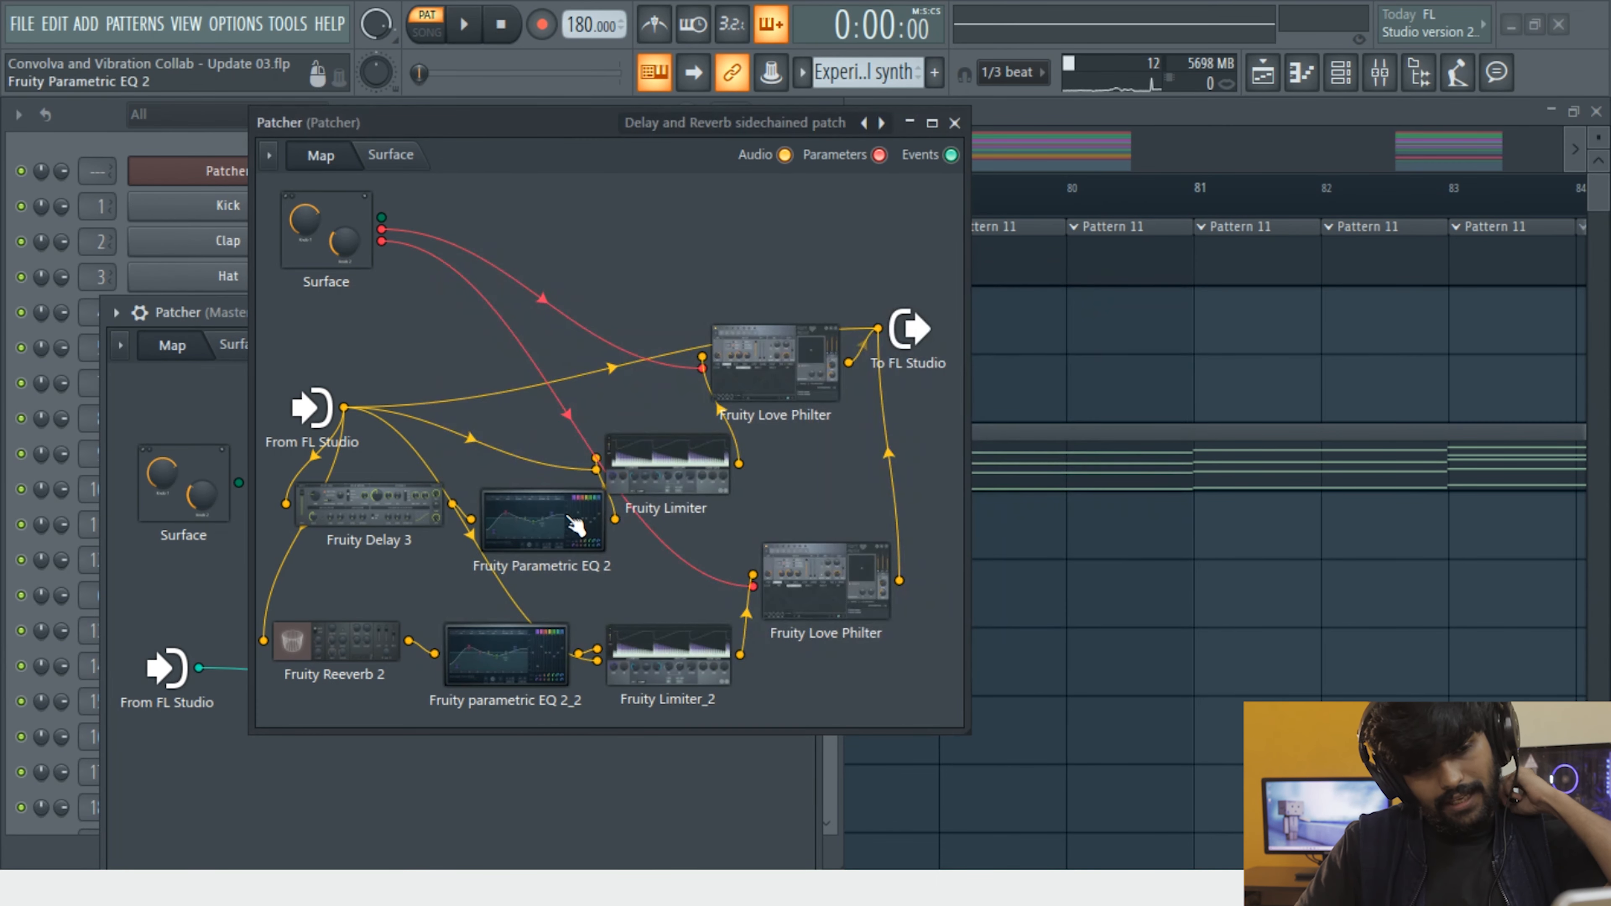
double_click(666, 467)
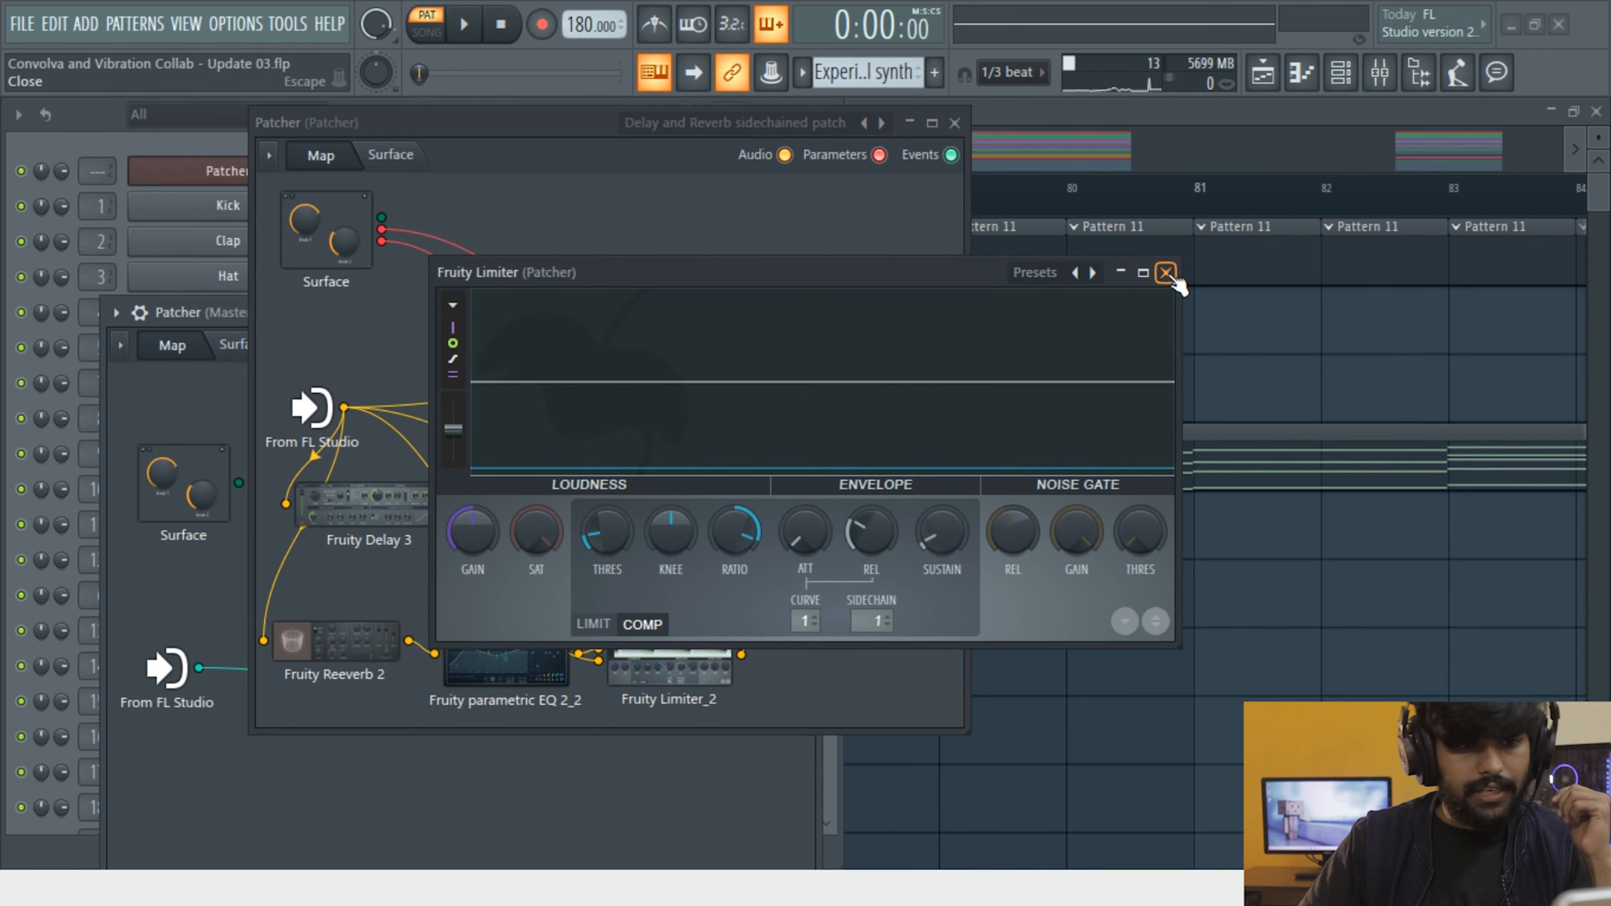
left_click(1166, 273)
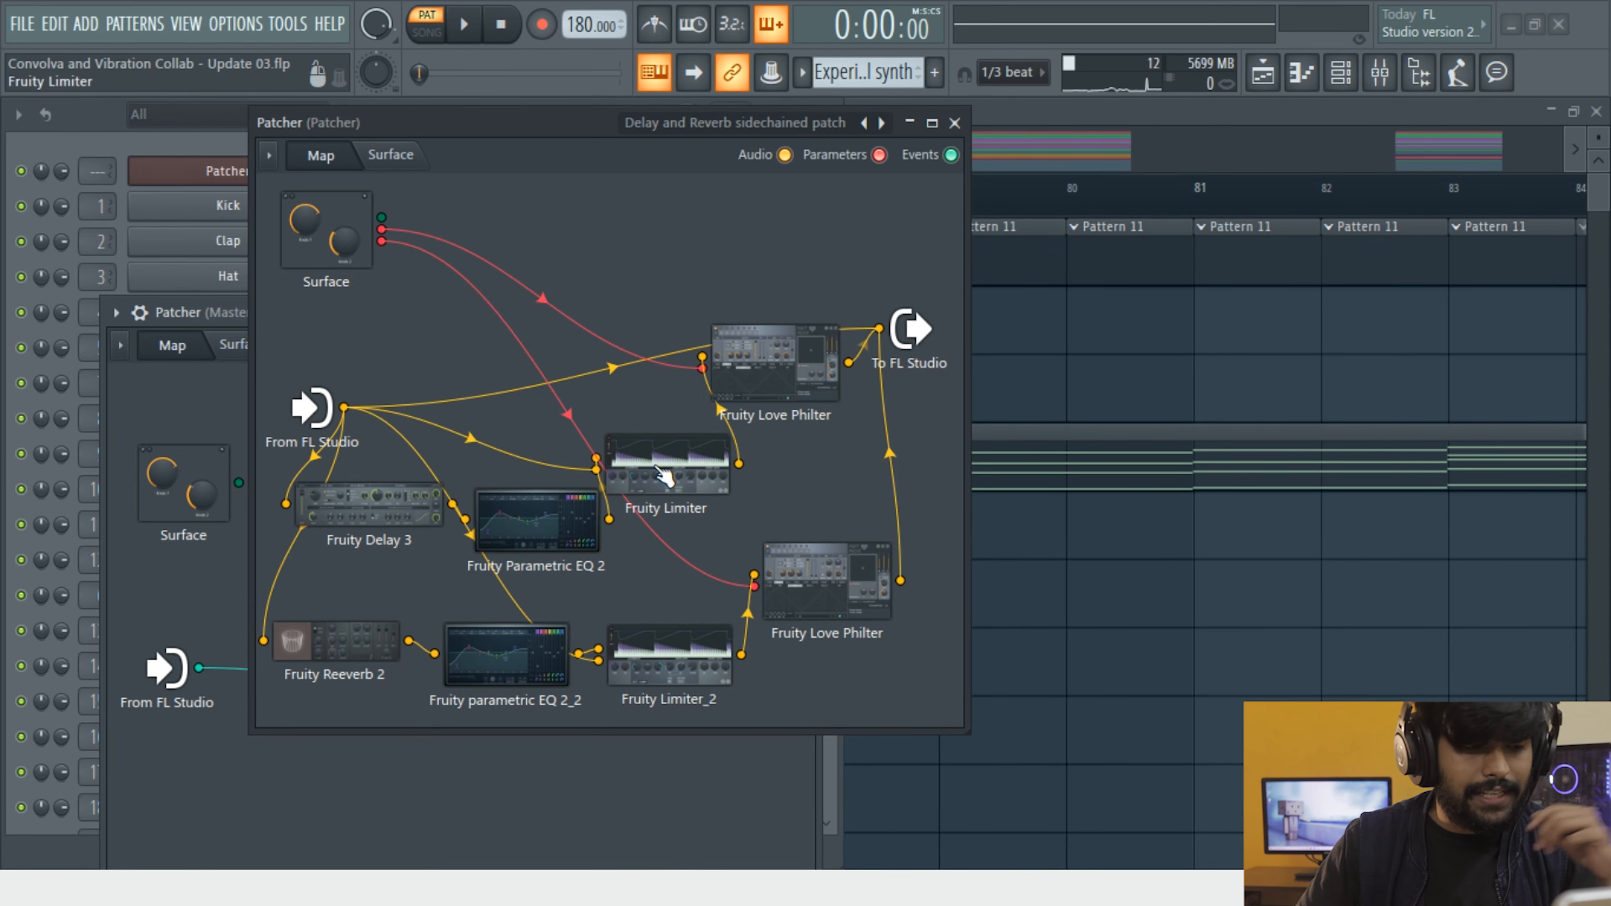
Check the settings of Fruity Reeverb 2 and Fruity Delay 3 in the sidechained patch
double_click(379, 650)
left_click_drag(1018, 444, 1091, 396)
left_click(1107, 354)
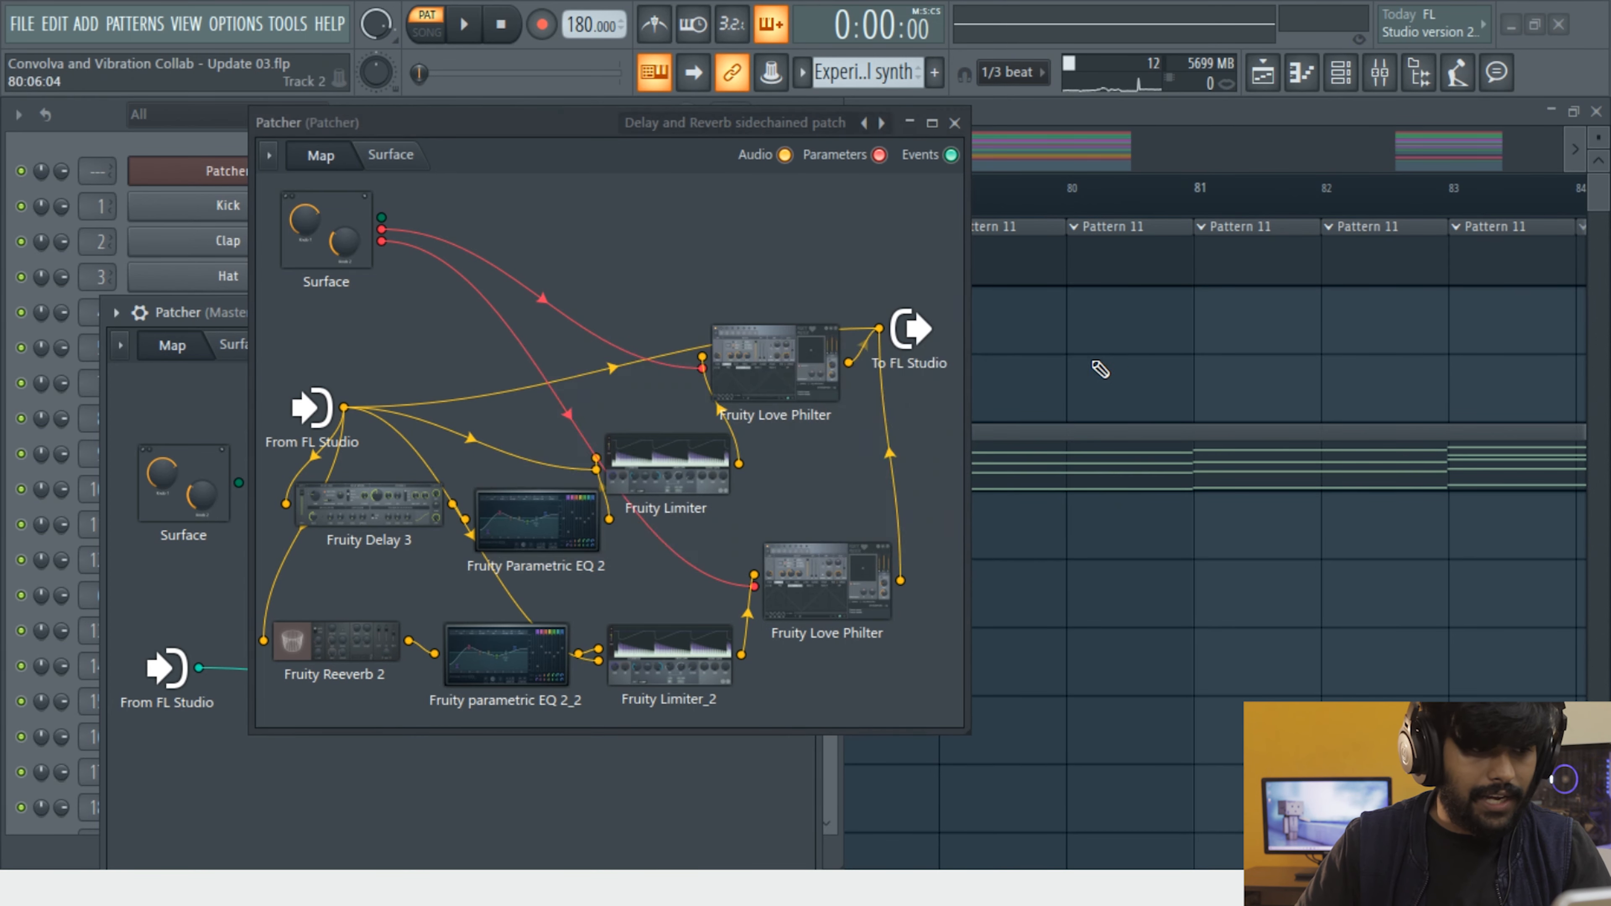
double_click(368, 504)
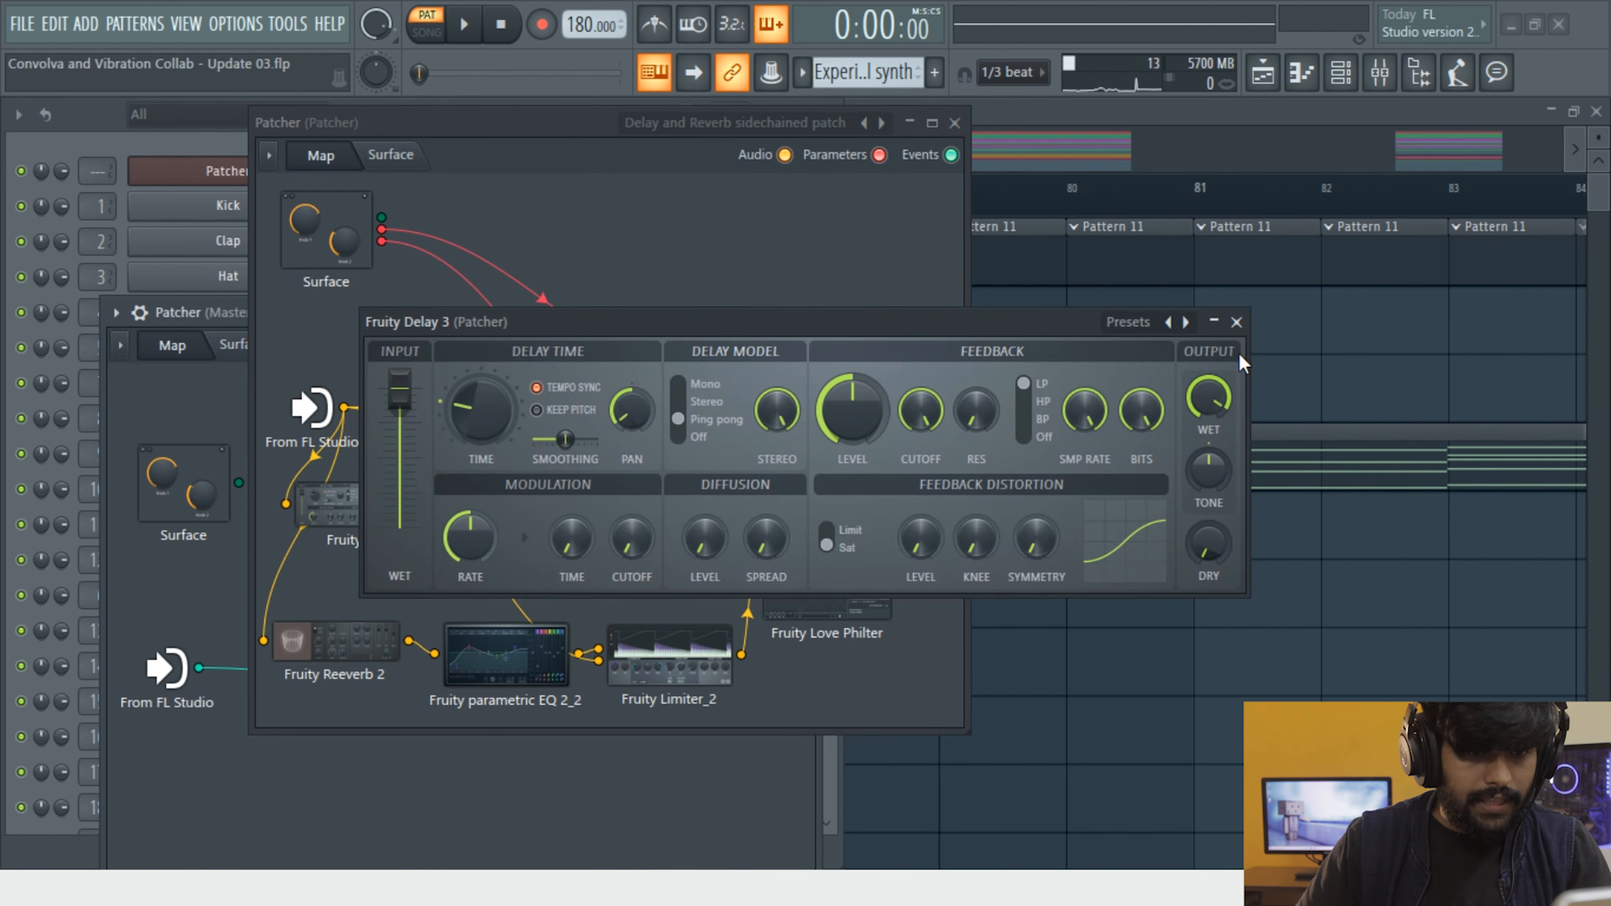
left_click(1236, 322)
Rearrange the From FL Studio input and upper Fruity Love Philter for clearer routing, and check that Love Philter's settings
left_click_drag(336, 419, 384, 270)
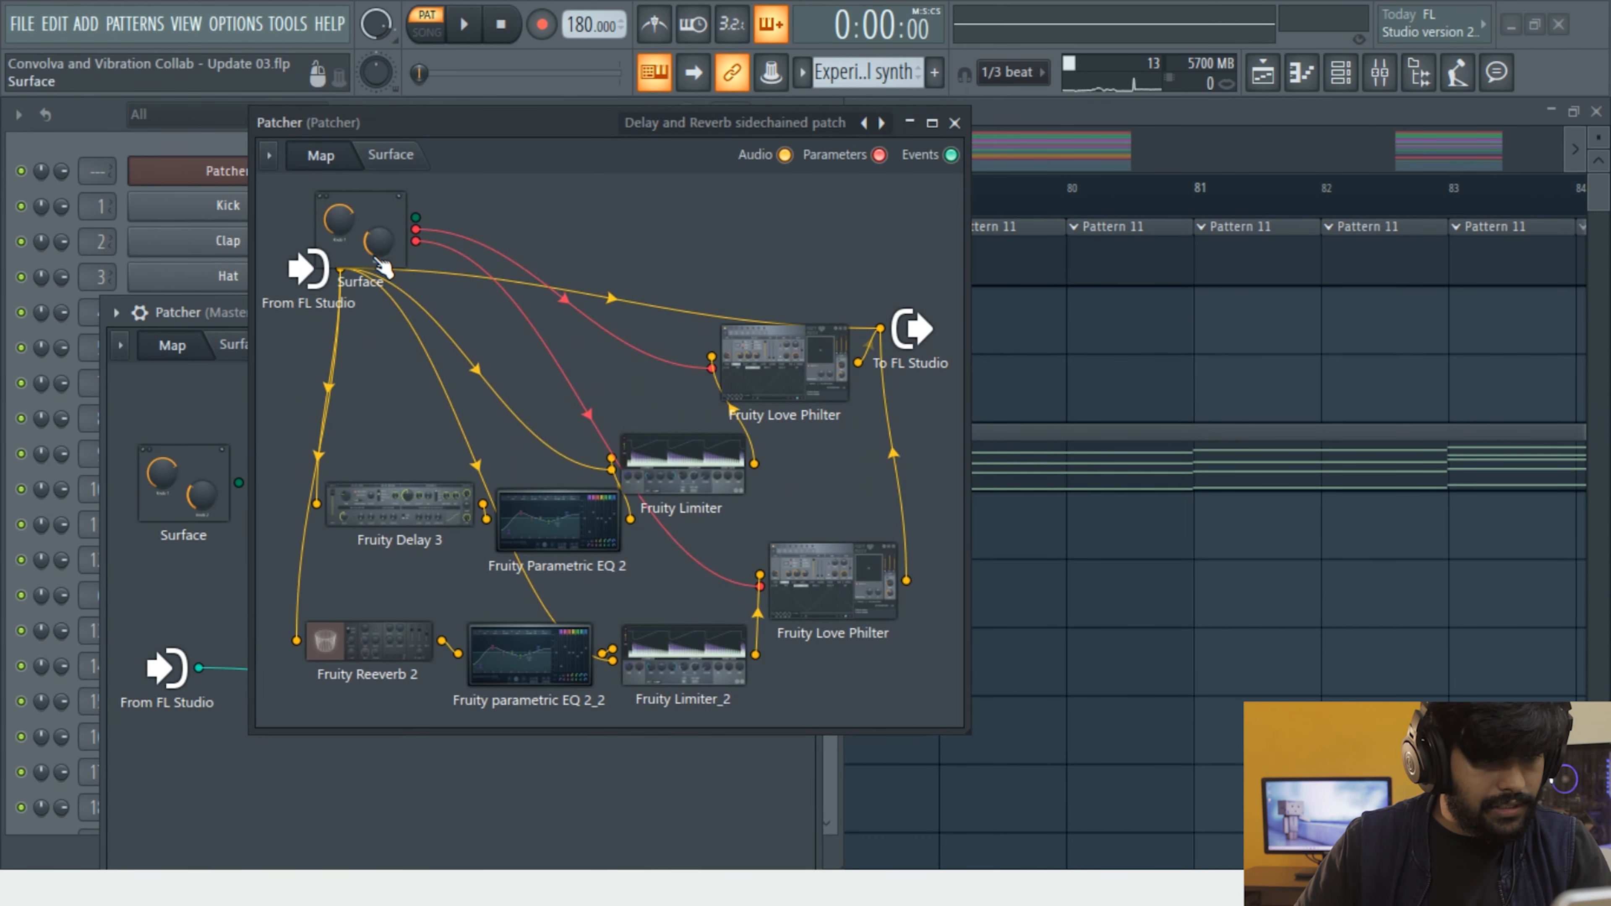
left_click_drag(853, 344, 846, 406)
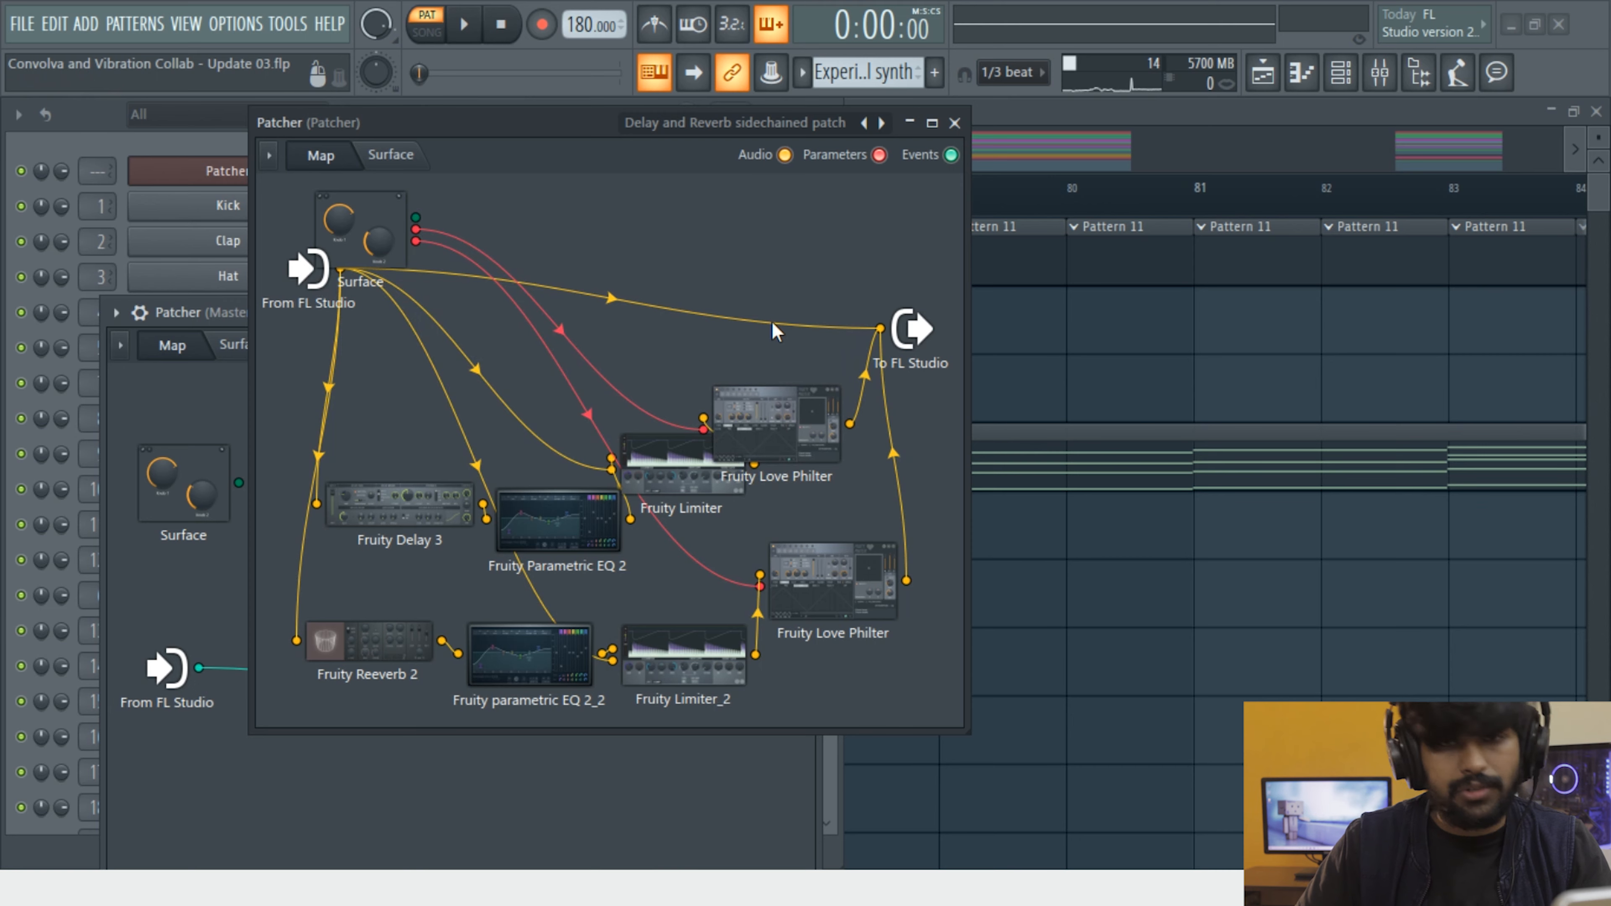
left_click_drag(754, 461, 796, 435)
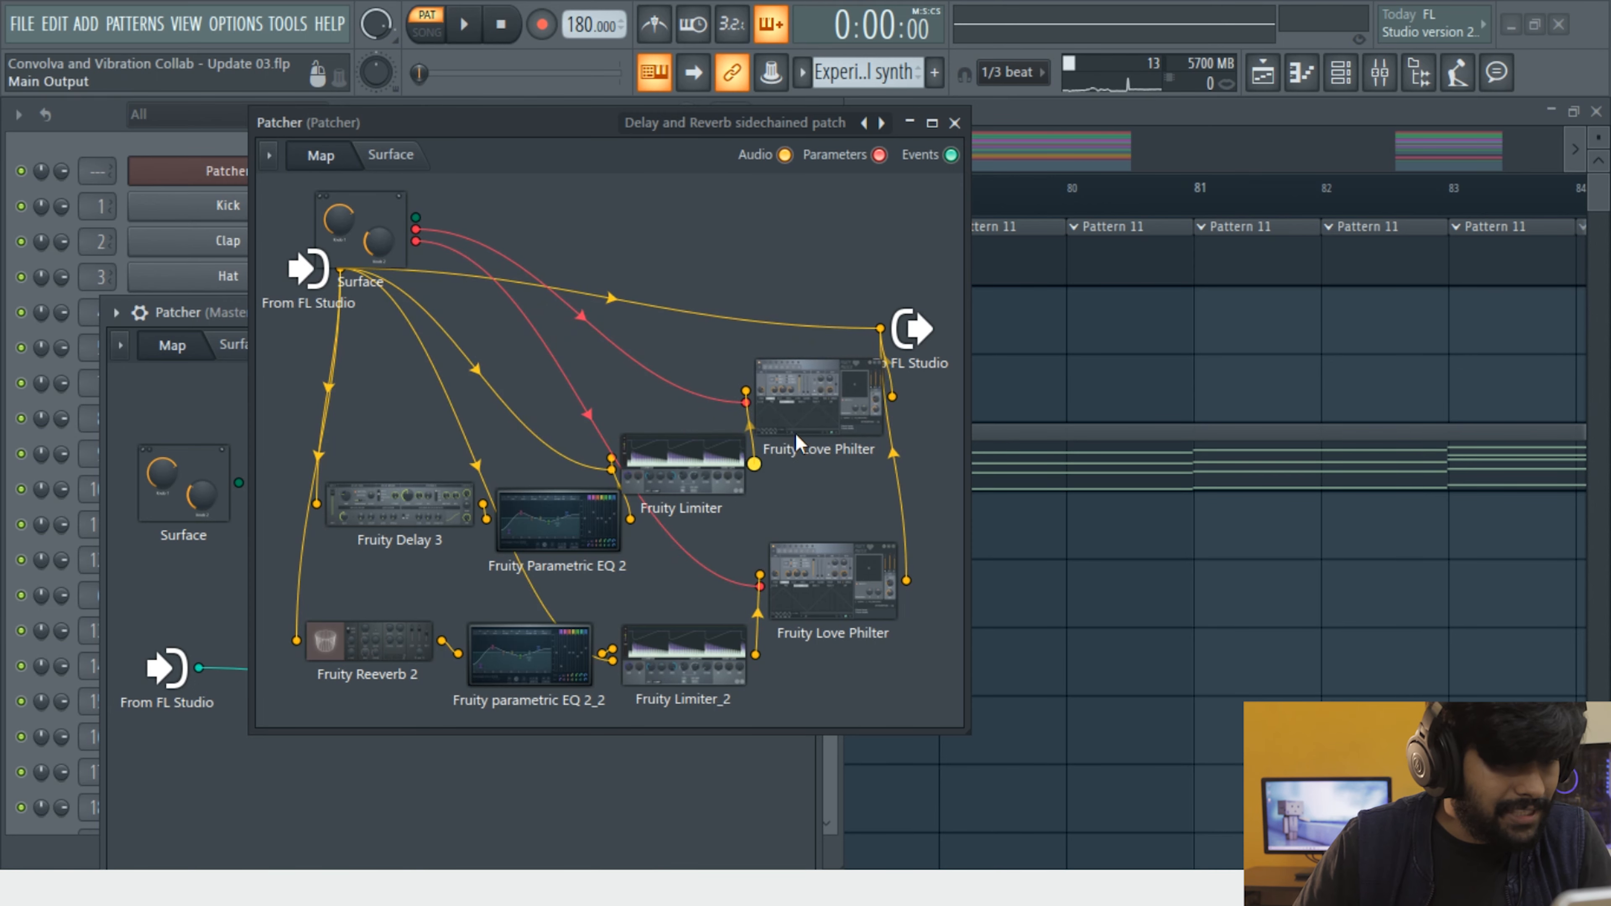
double_click(811, 419)
left_click(1192, 214)
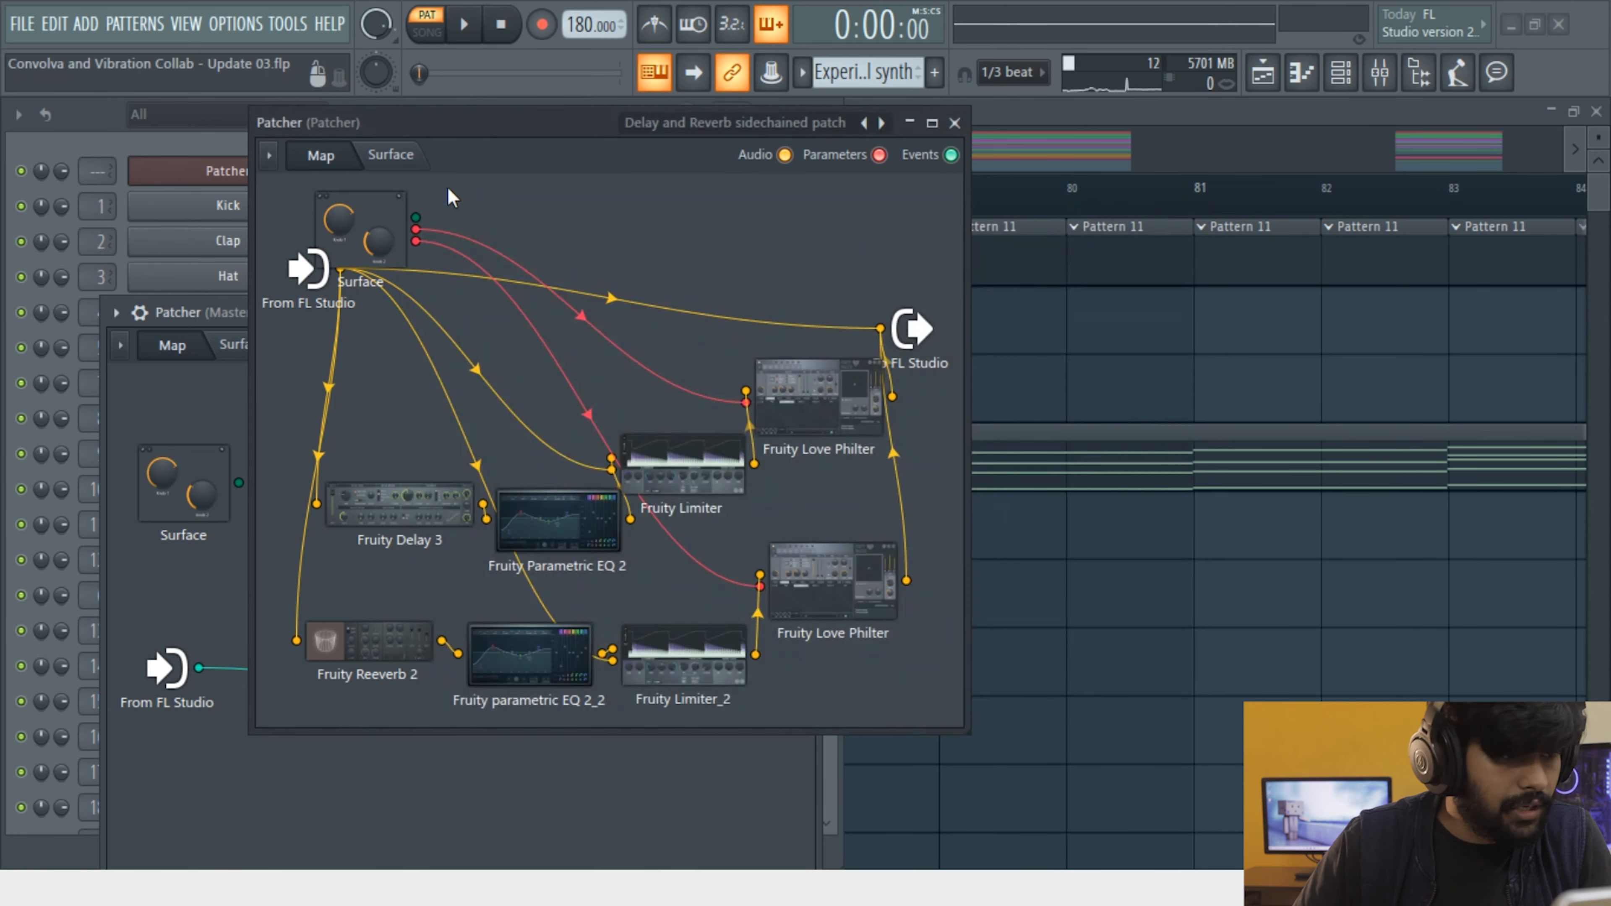
Play the pattern and adjust the Delay Volume and Reverb Volume knobs on the sidechained patch's surface
left_click(400, 160)
mouse_move(419, 355)
left_mouse_down()
mouse_move(420, 412)
mouse_move(419, 362)
left_mouse_up()
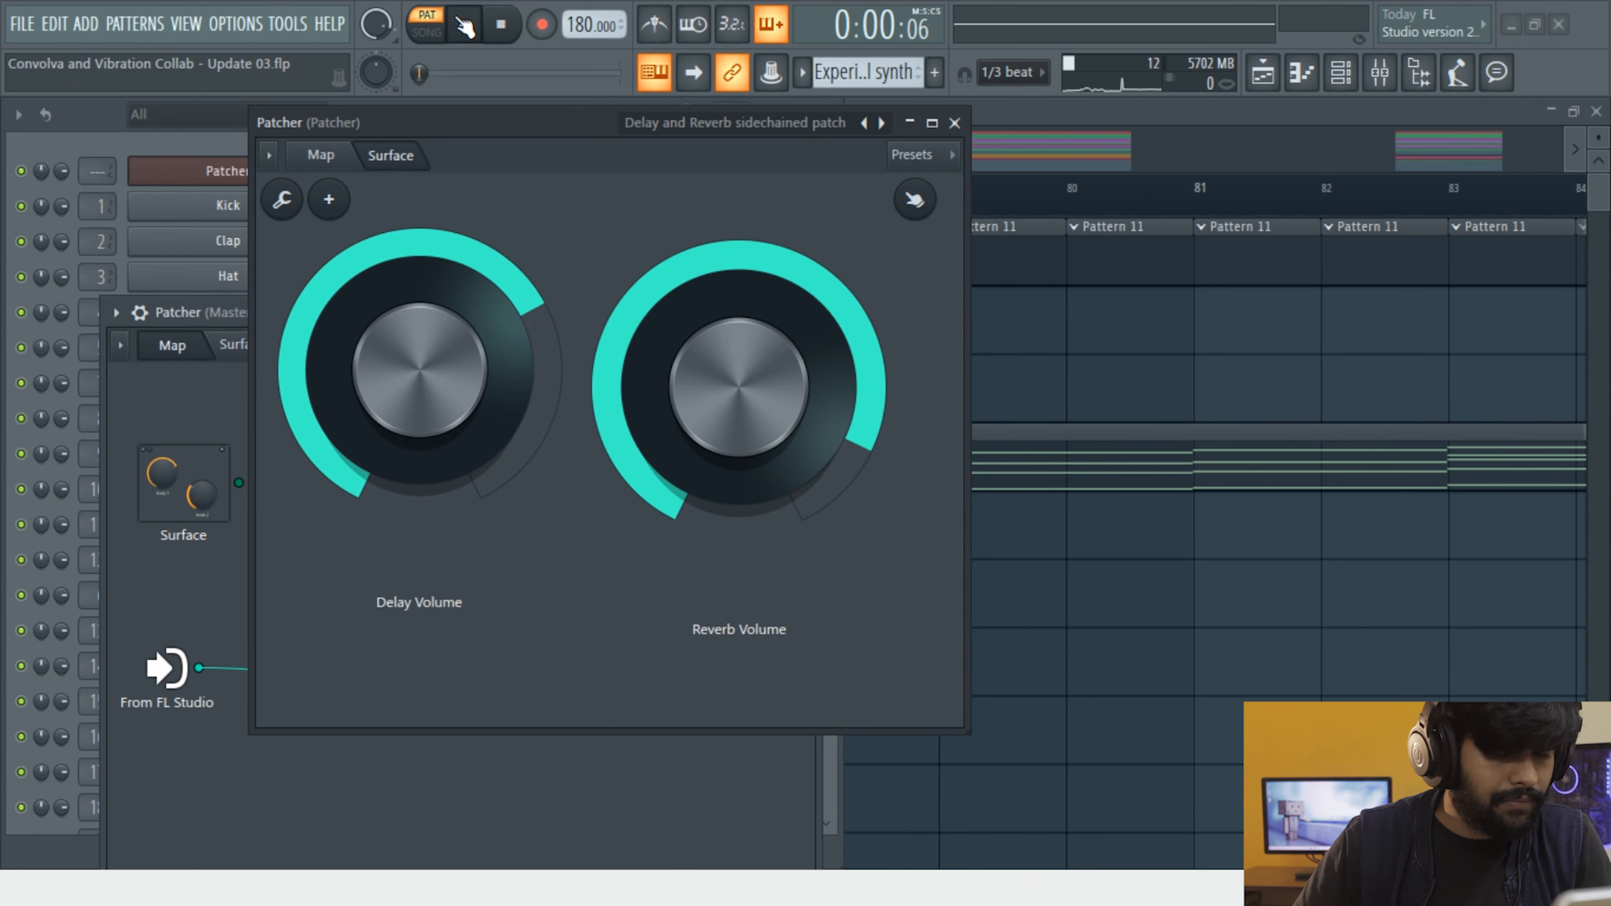
left_click(466, 26)
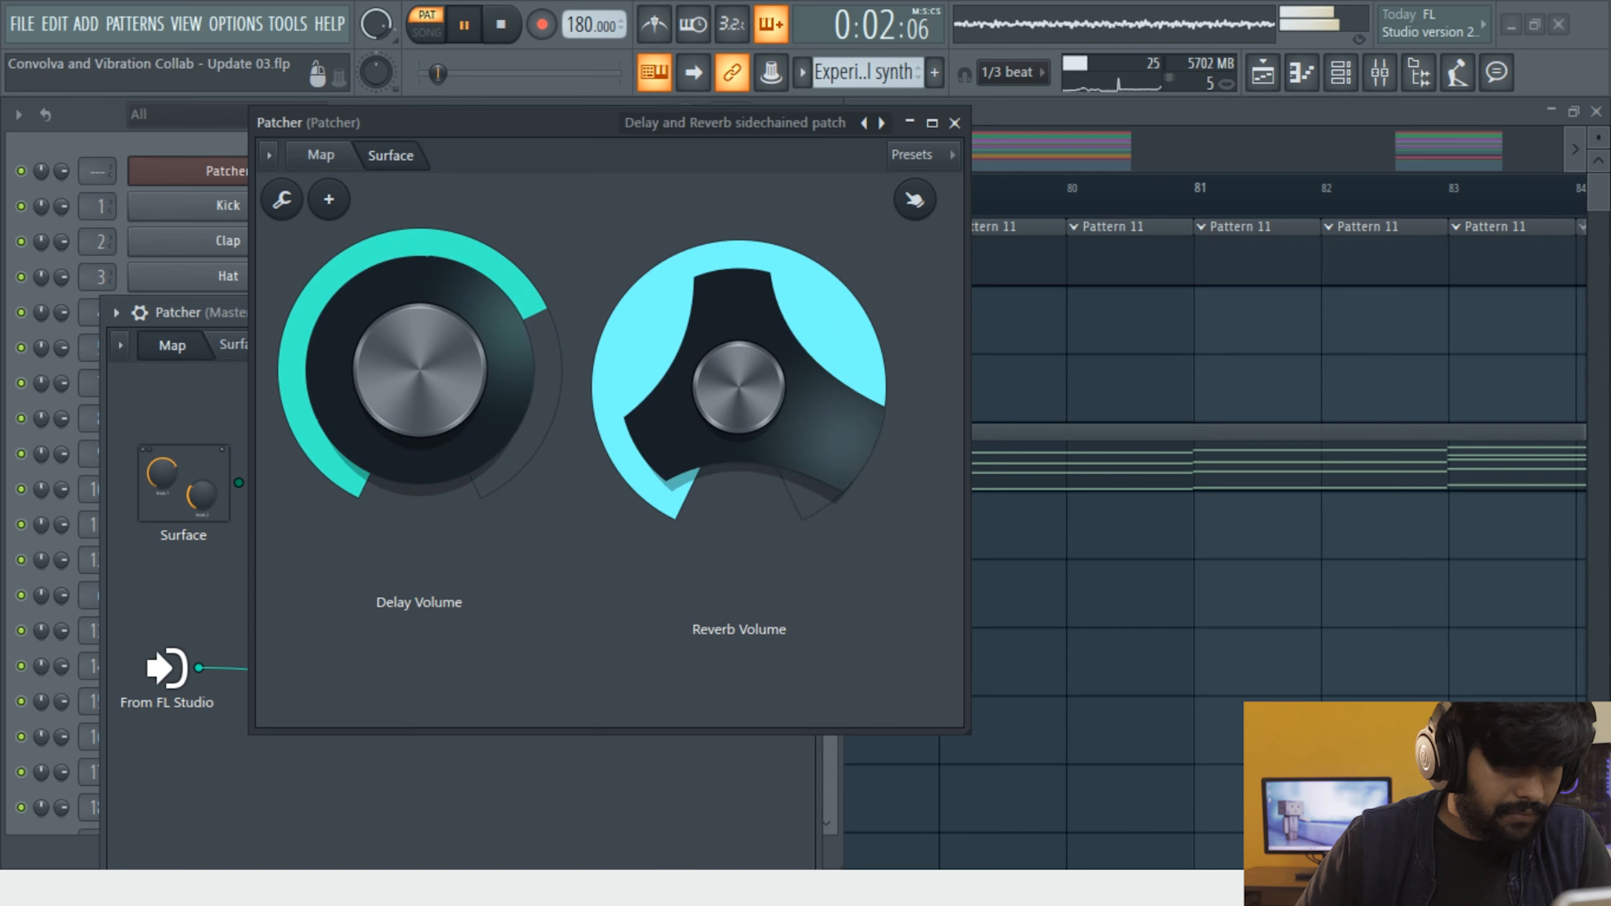
left_click_drag(420, 370, 420, 400)
Check the reverb's Fruity parametric EQ 2_2, raise the Delay Volume, lower the Reverb Volume, stop playback and close the nested Patcher
left_click(325, 156)
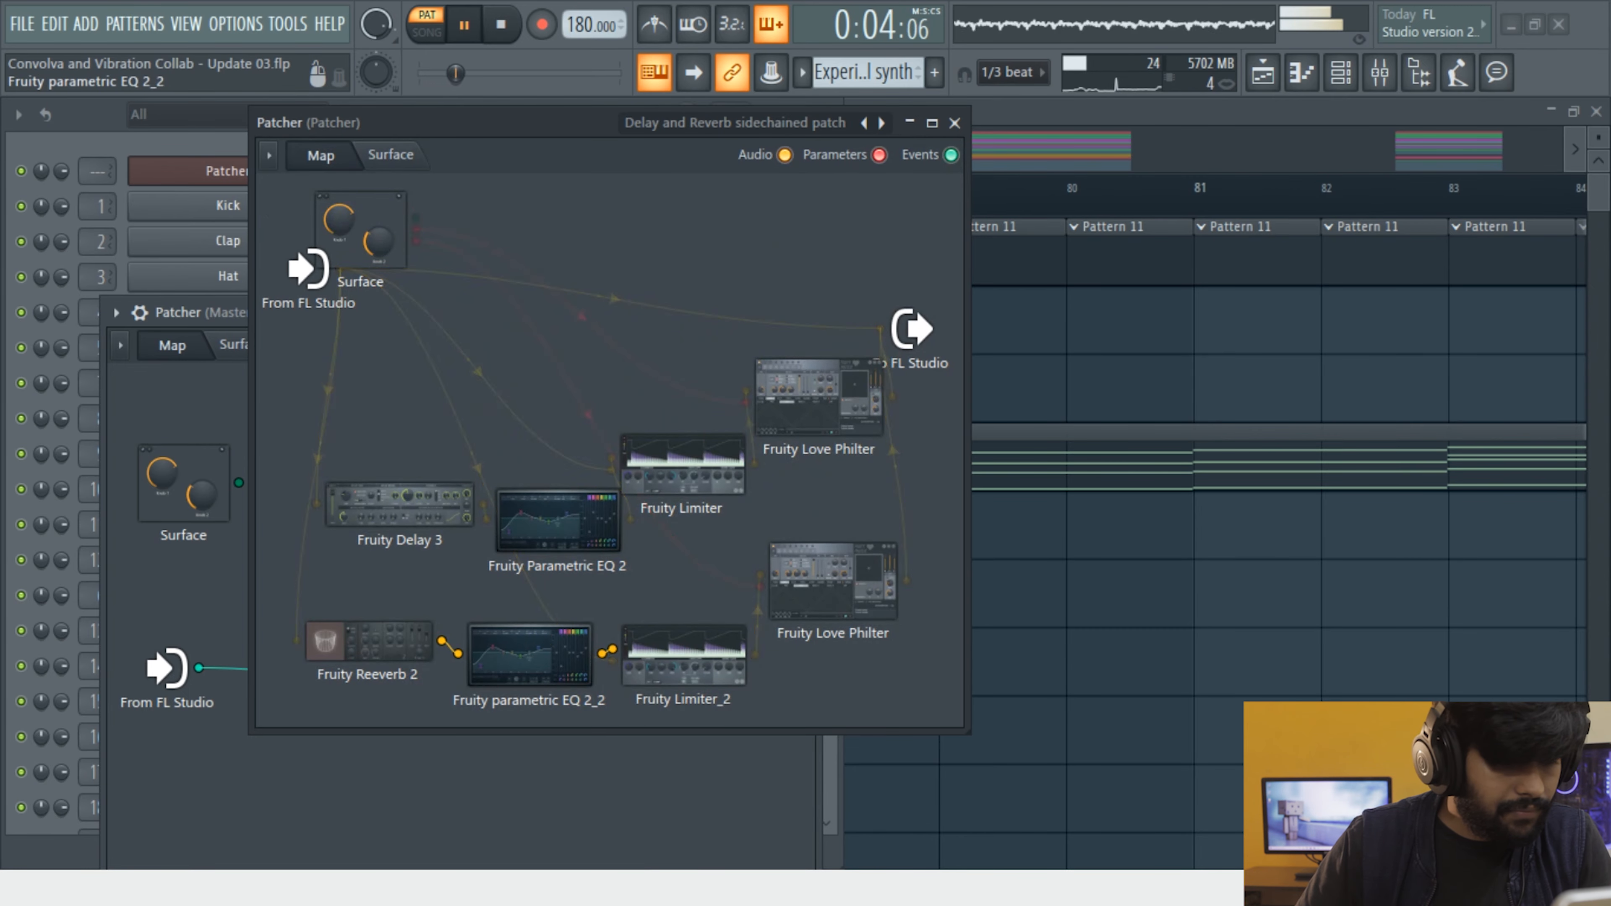
left_click(529, 653)
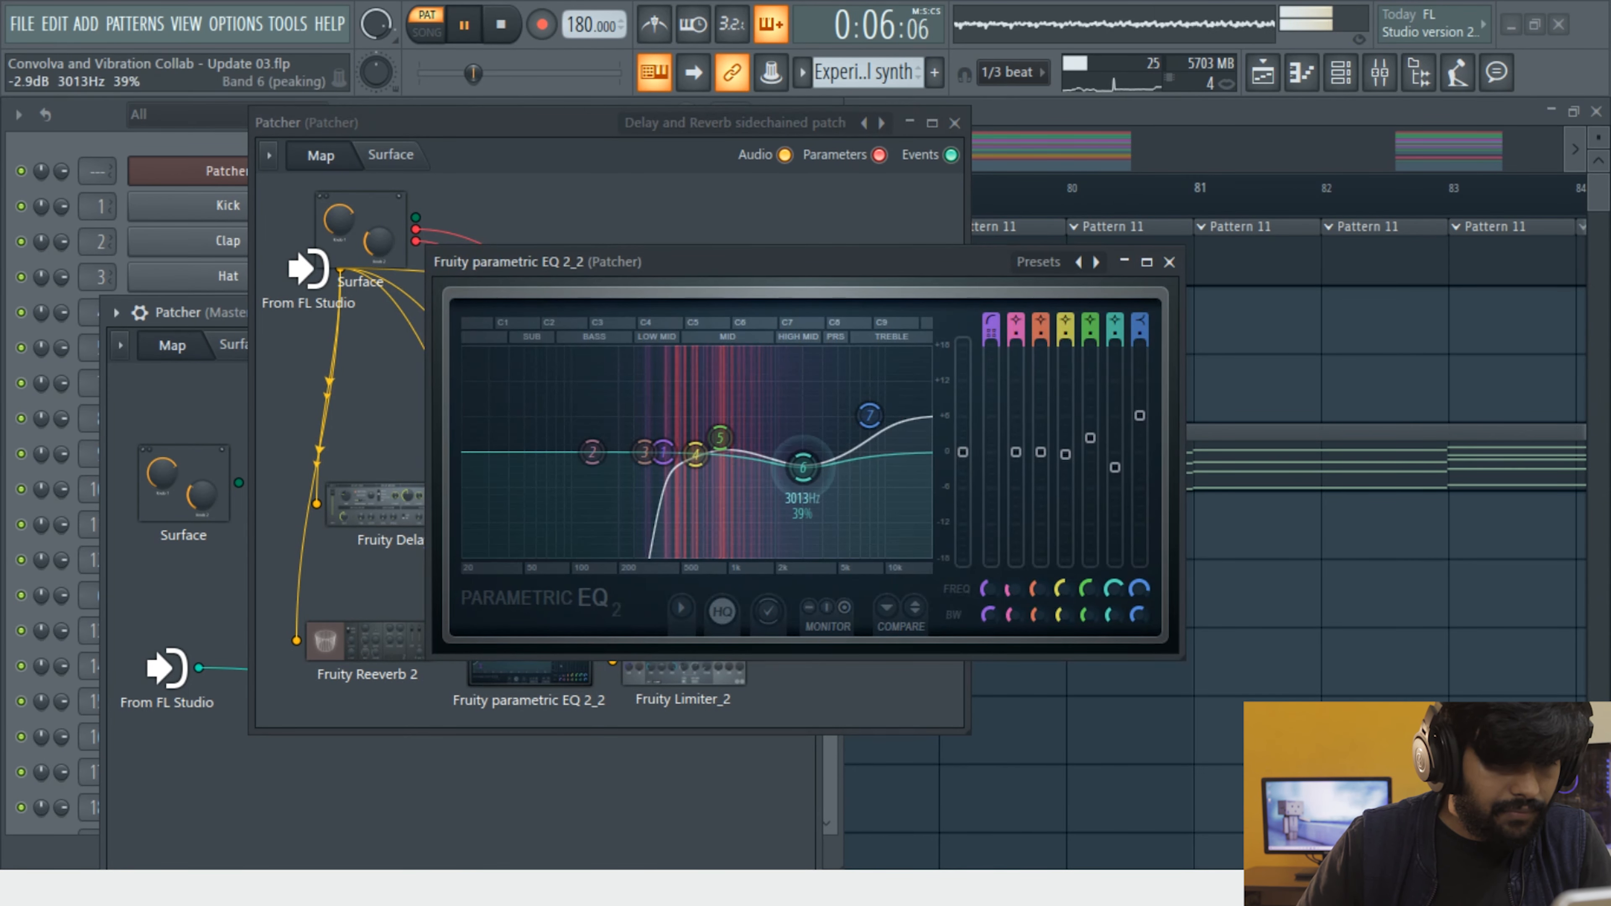
left_click(1169, 261)
left_click(390, 155)
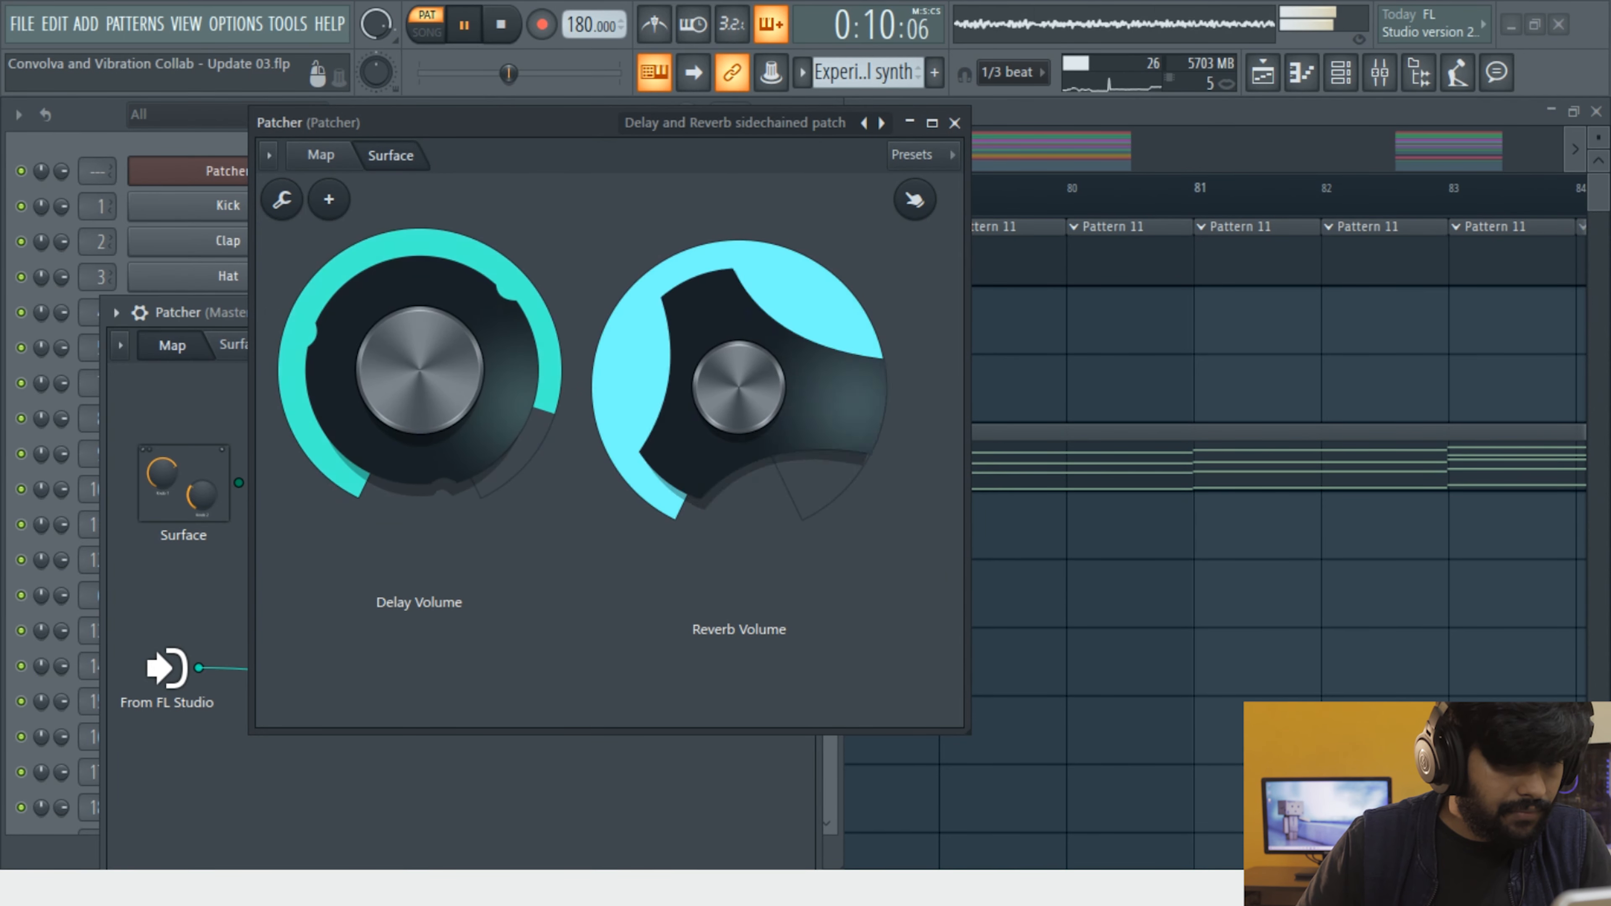
key("space")
left_click(954, 123)
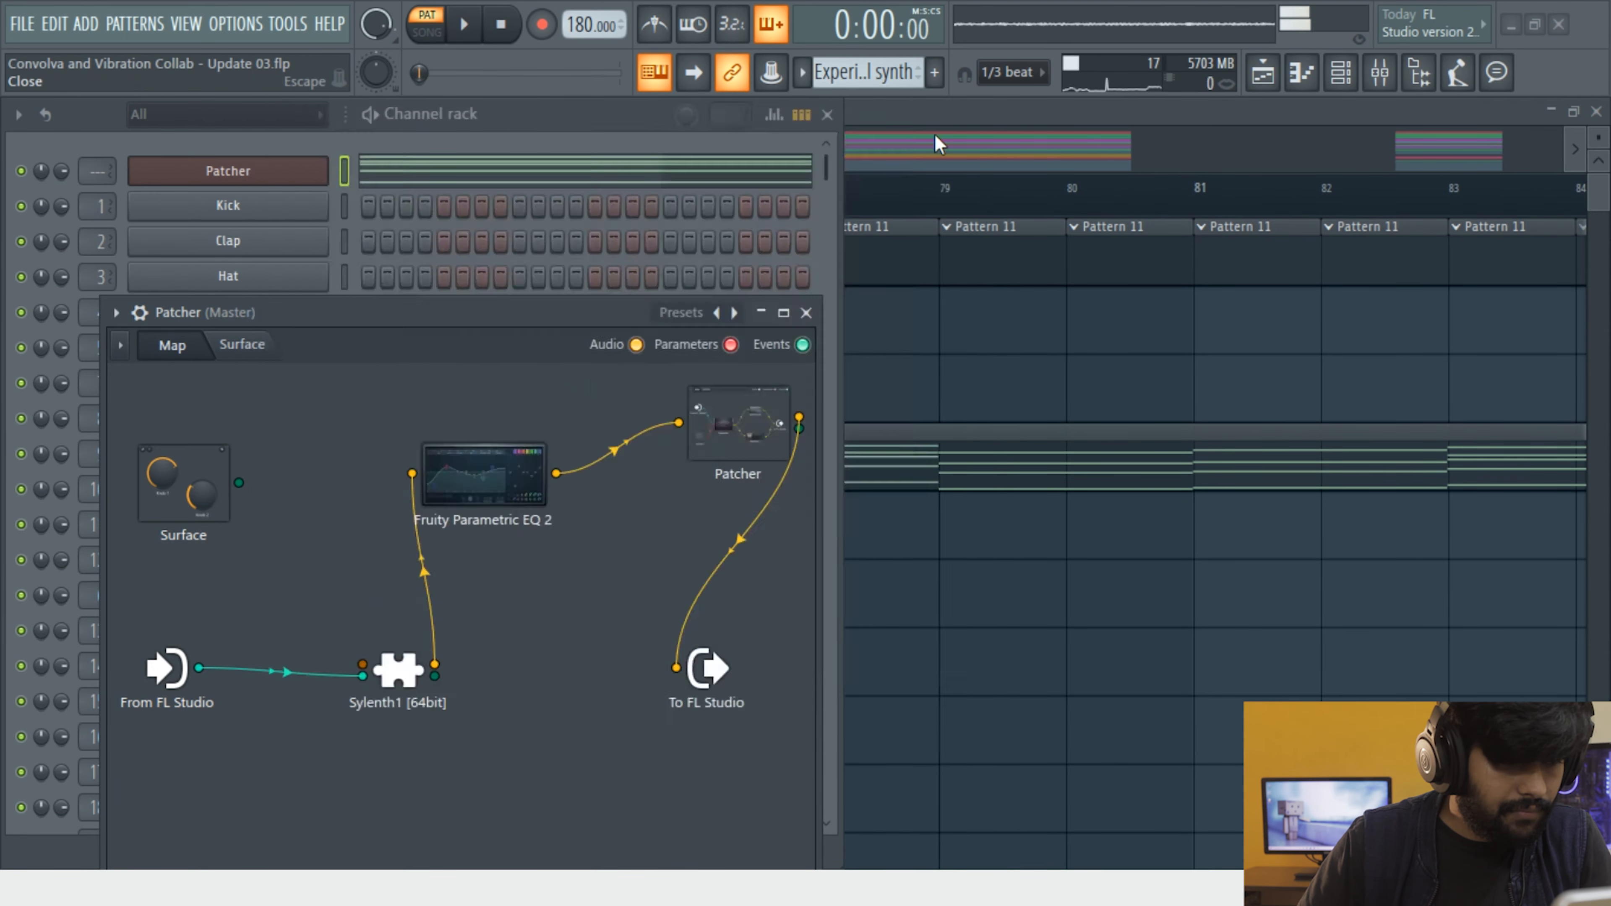
Play the chords while adjusting Sylenth1's Filter Control cutoff, and view the main Patcher's surface before returning to its map
double_click(398, 669)
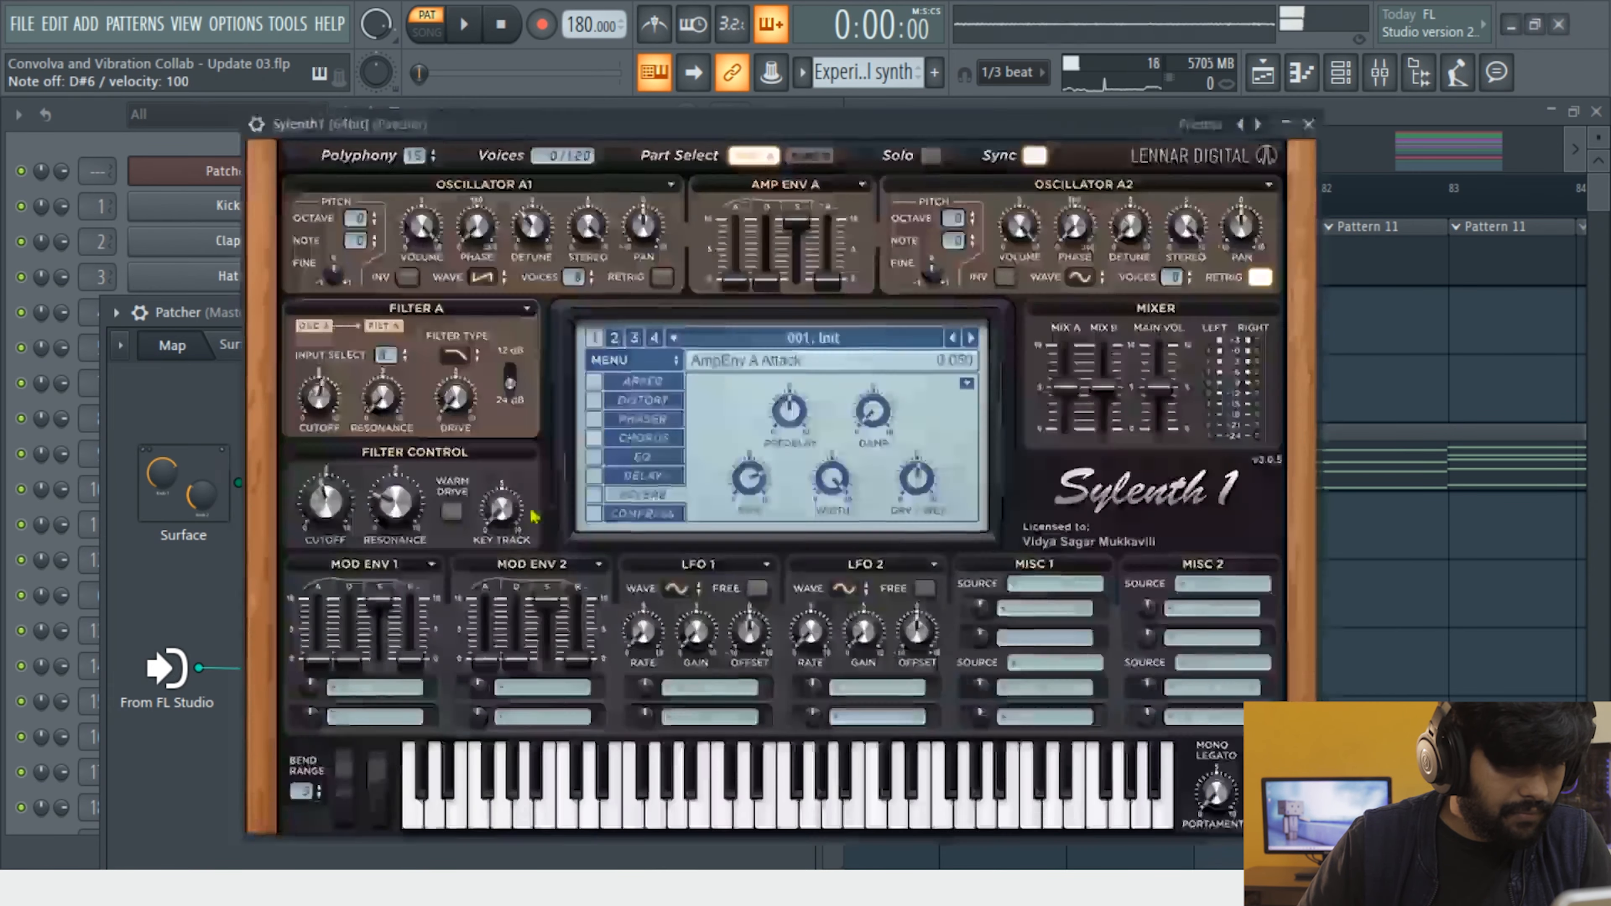
key("space")
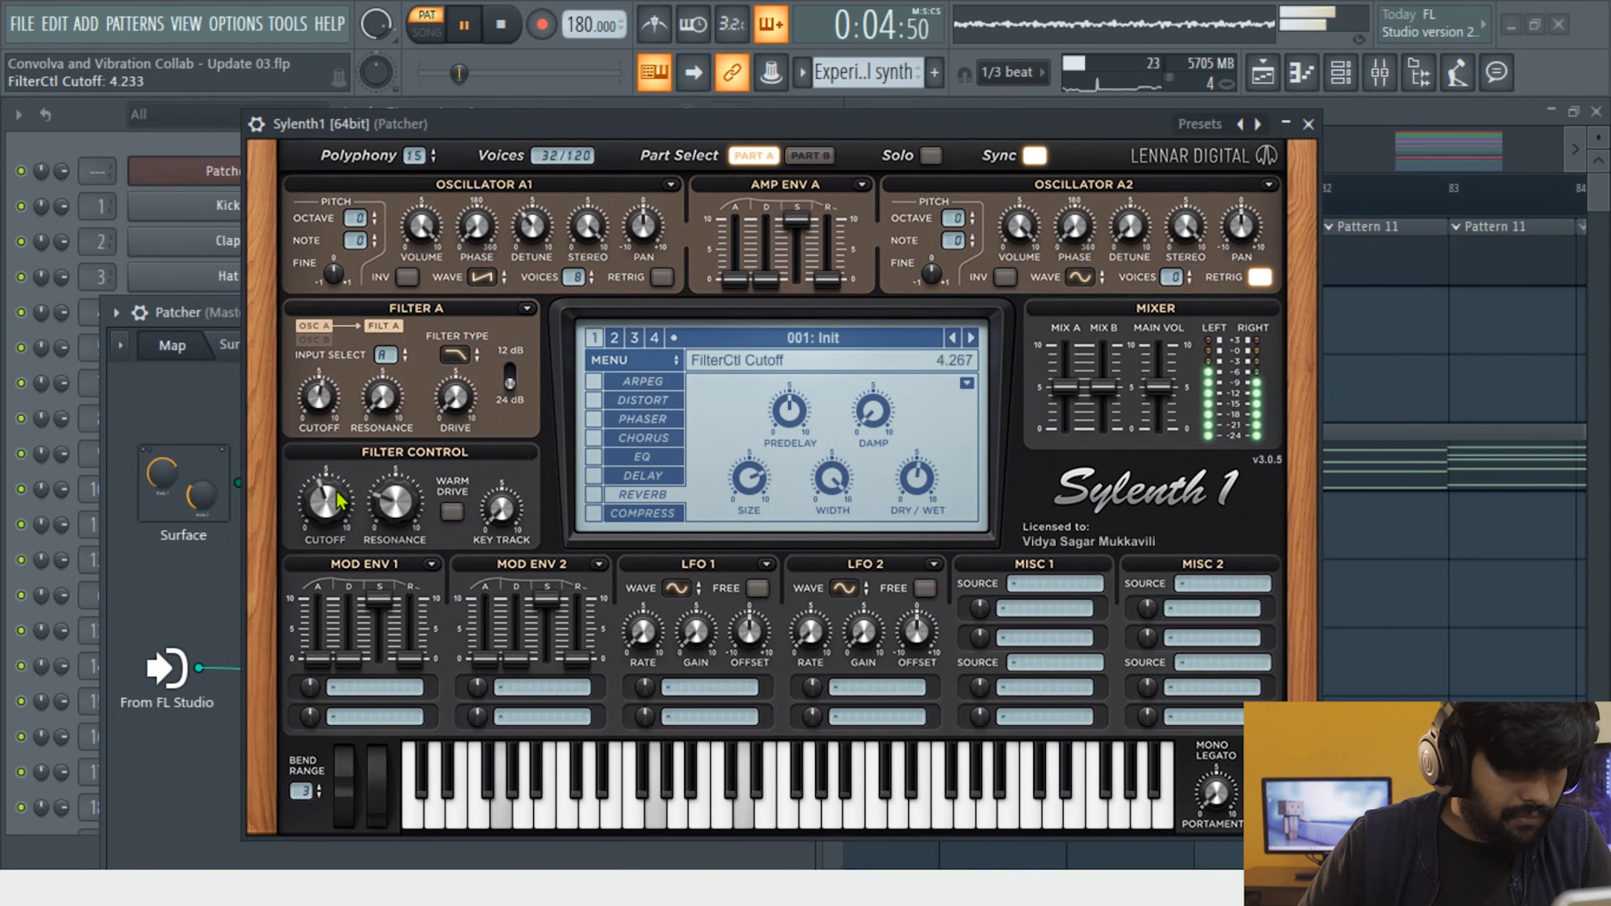
left_click(1308, 123)
left_click(232, 354)
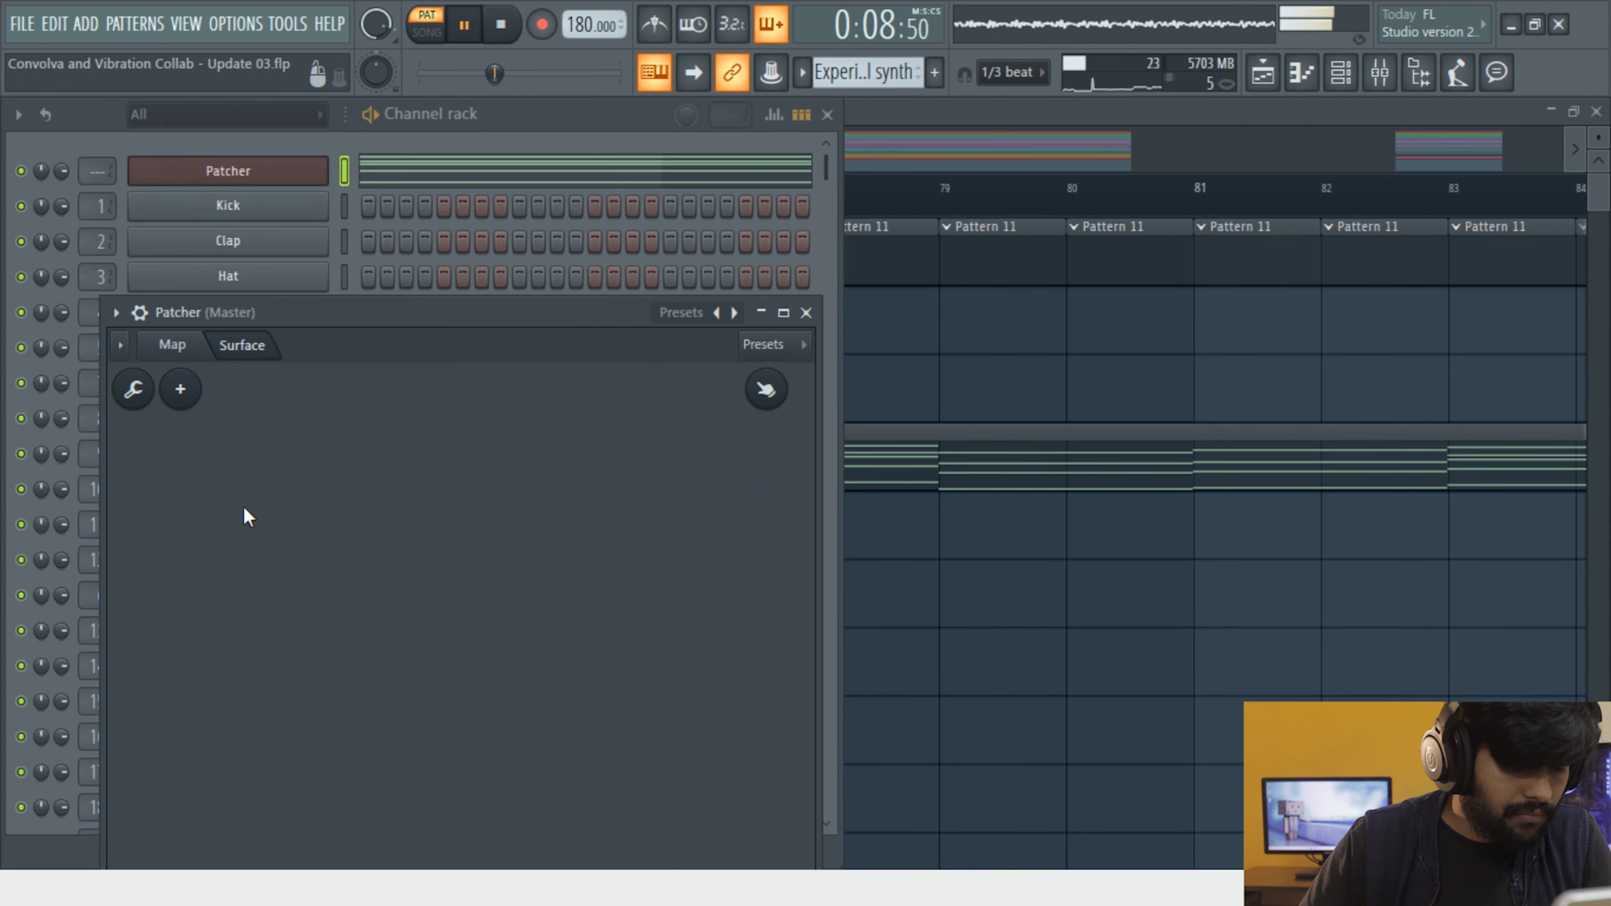
left_click(172, 344)
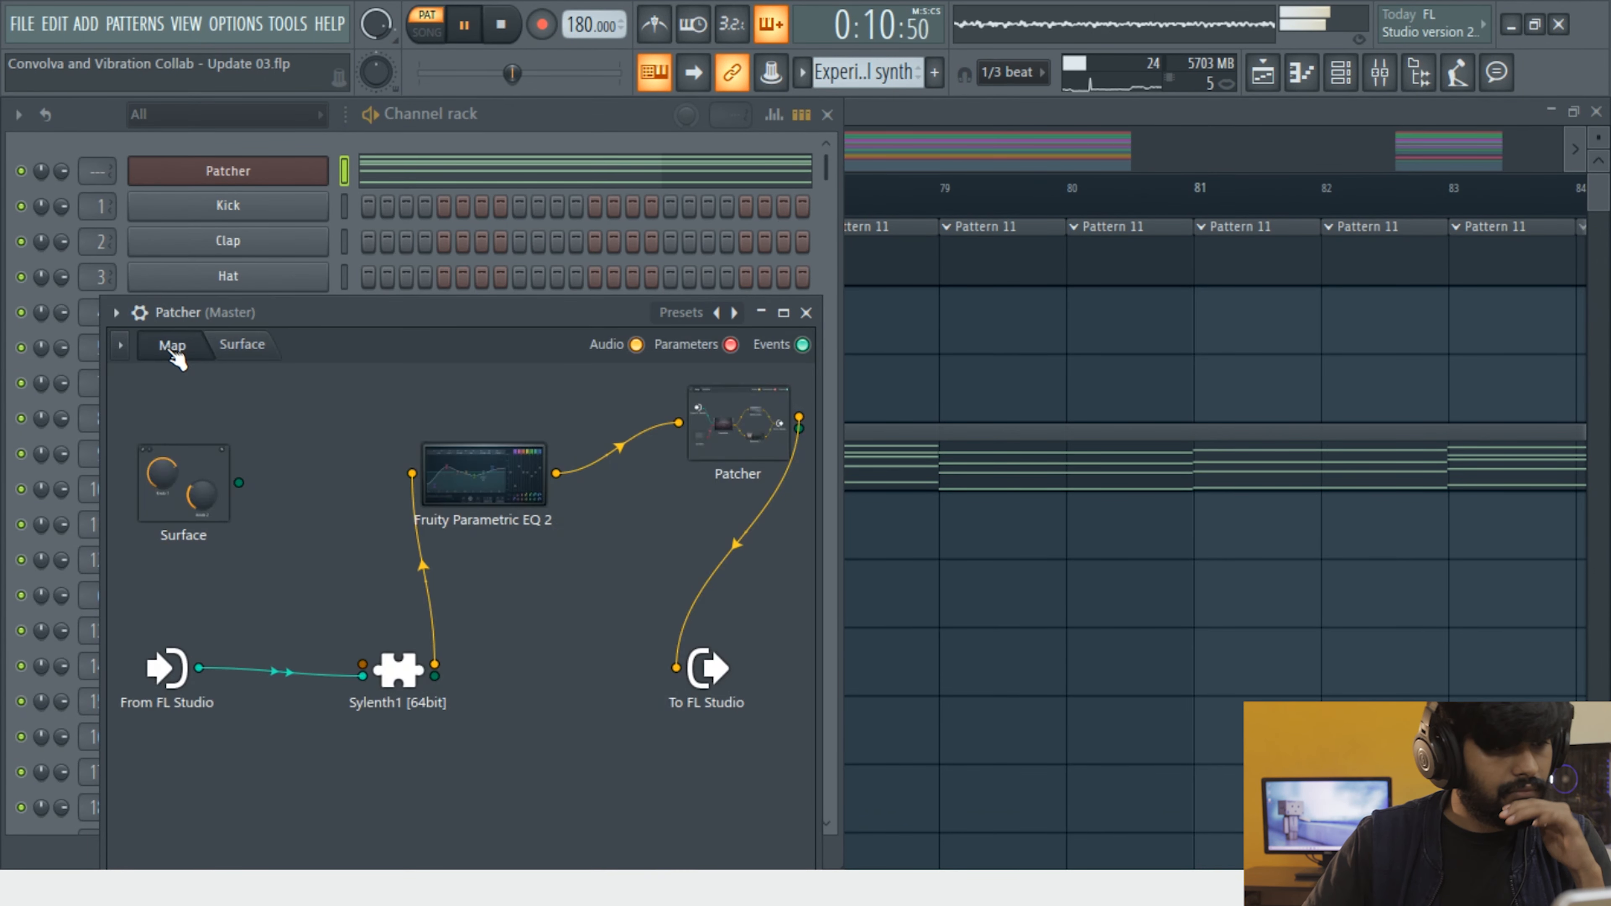
Readjust Sylenth1's Filter Control cutoff during playback, try its chorus on and off, and close the synth
left_click(409, 669)
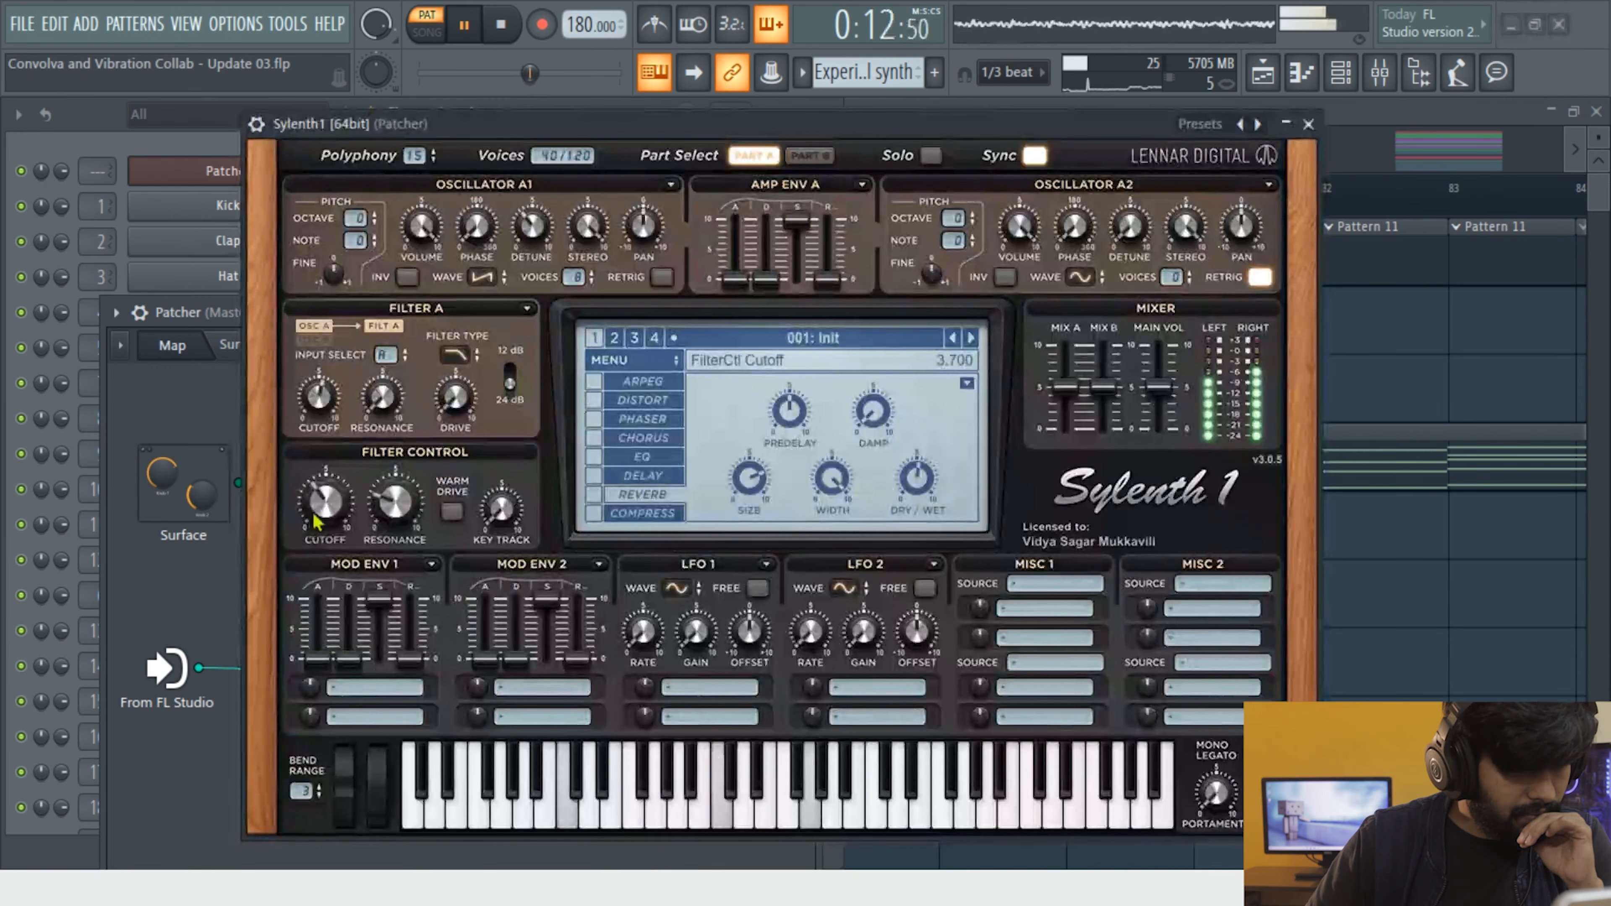
left_click_drag(346, 491, 335, 535)
left_click(594, 437)
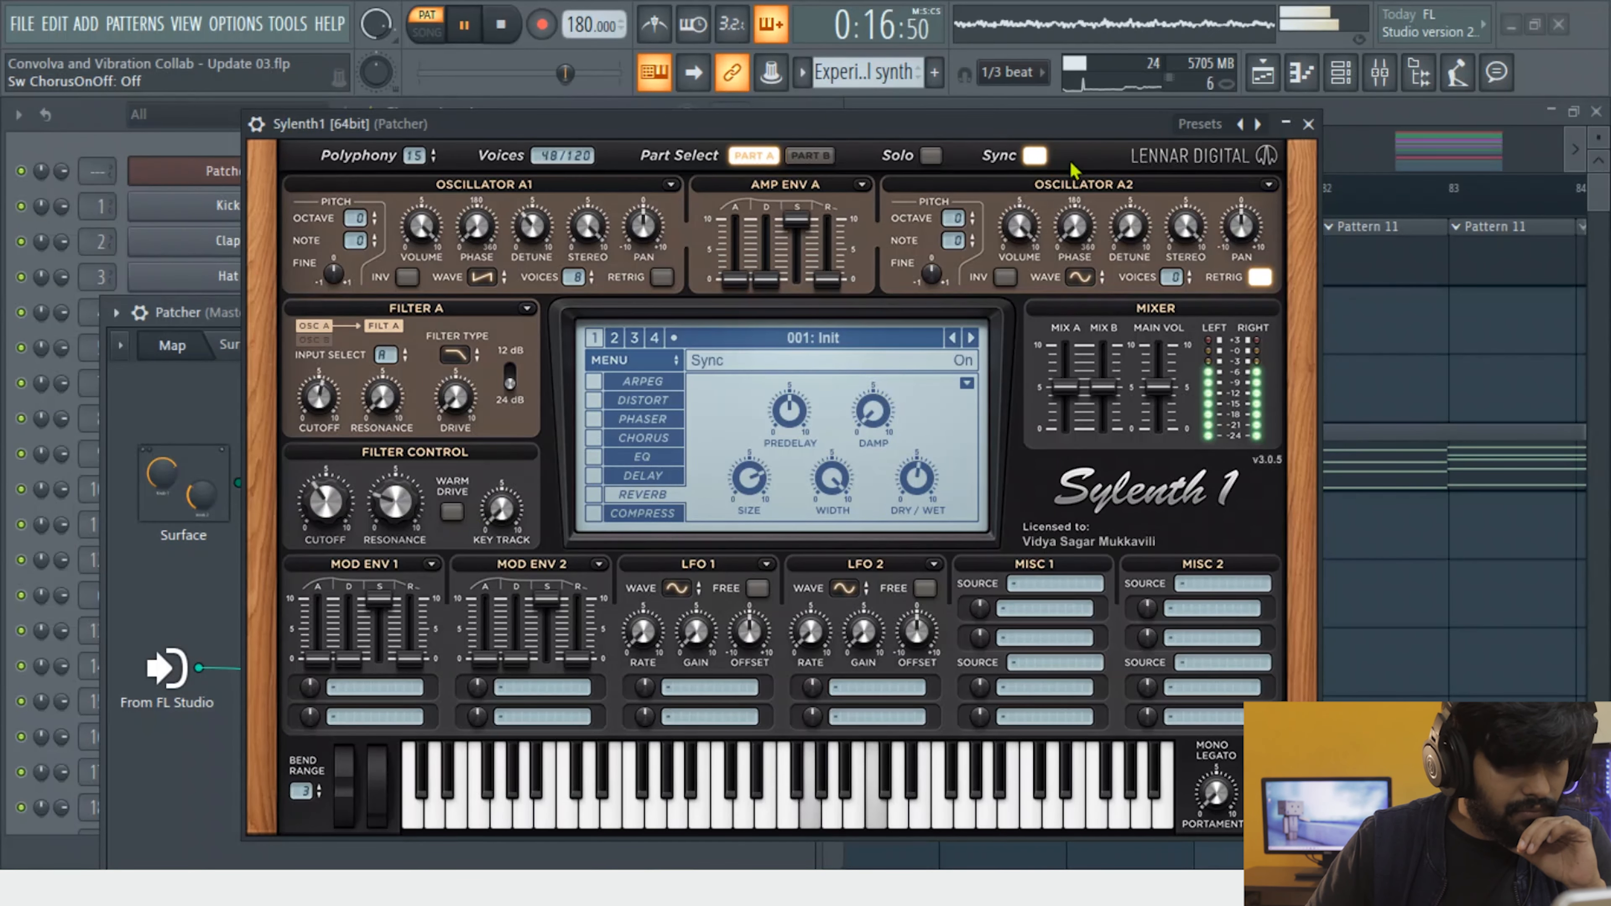
key("Escape")
Enable the up-down (bounce) arpeggio on the Patcher channel and set Sylenth1's Filter Control cutoff to about 4
left_click(143, 313)
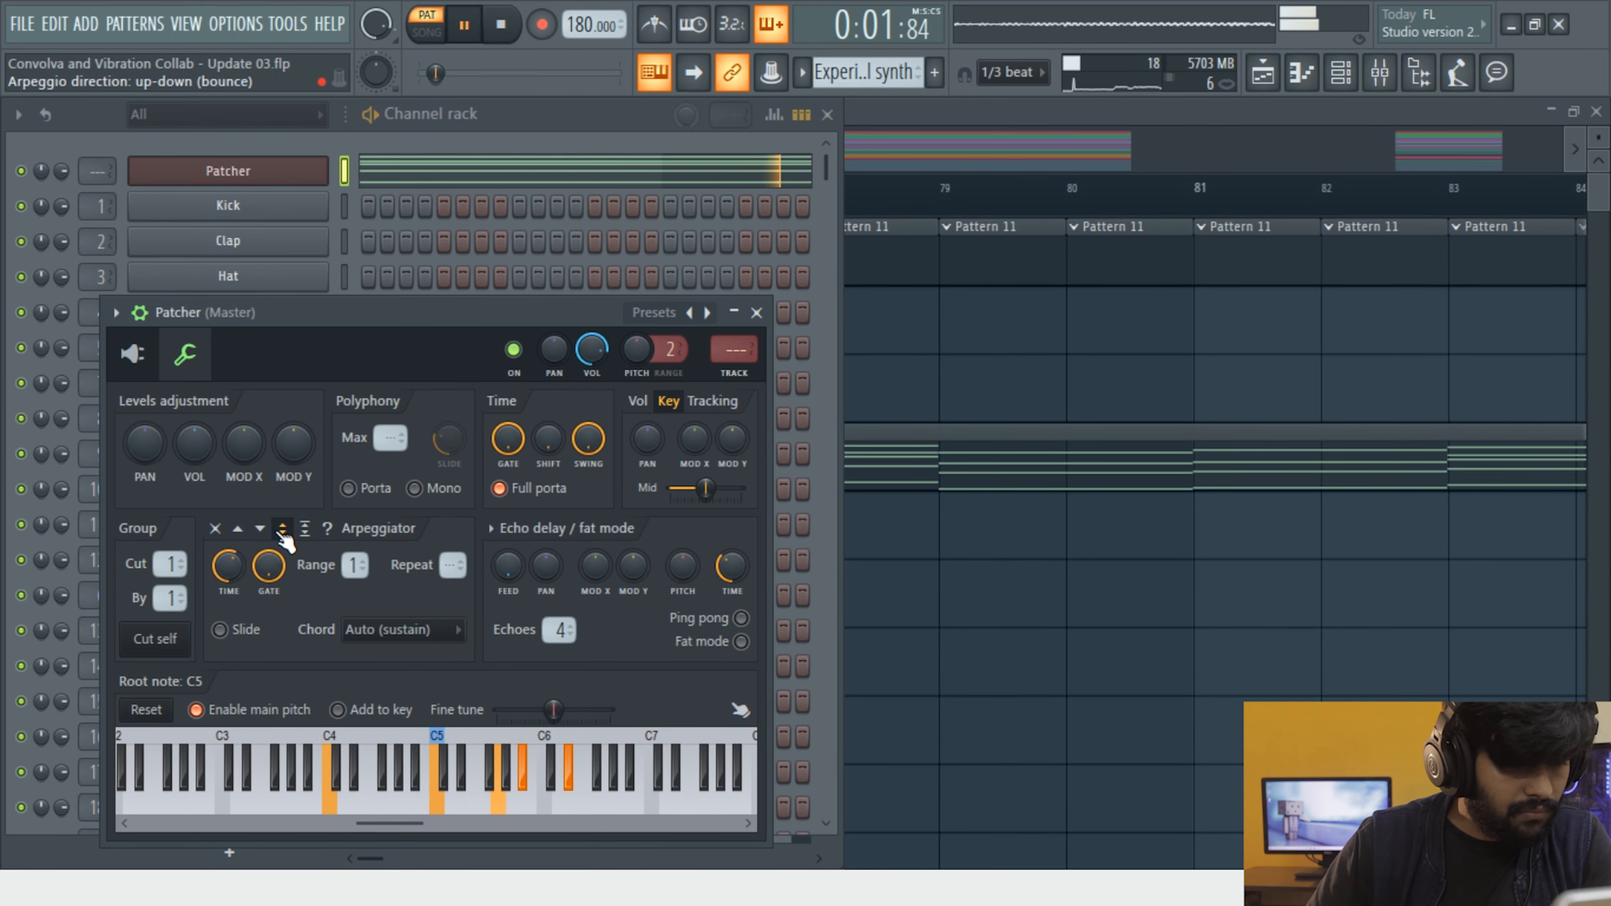
left_click(159, 354)
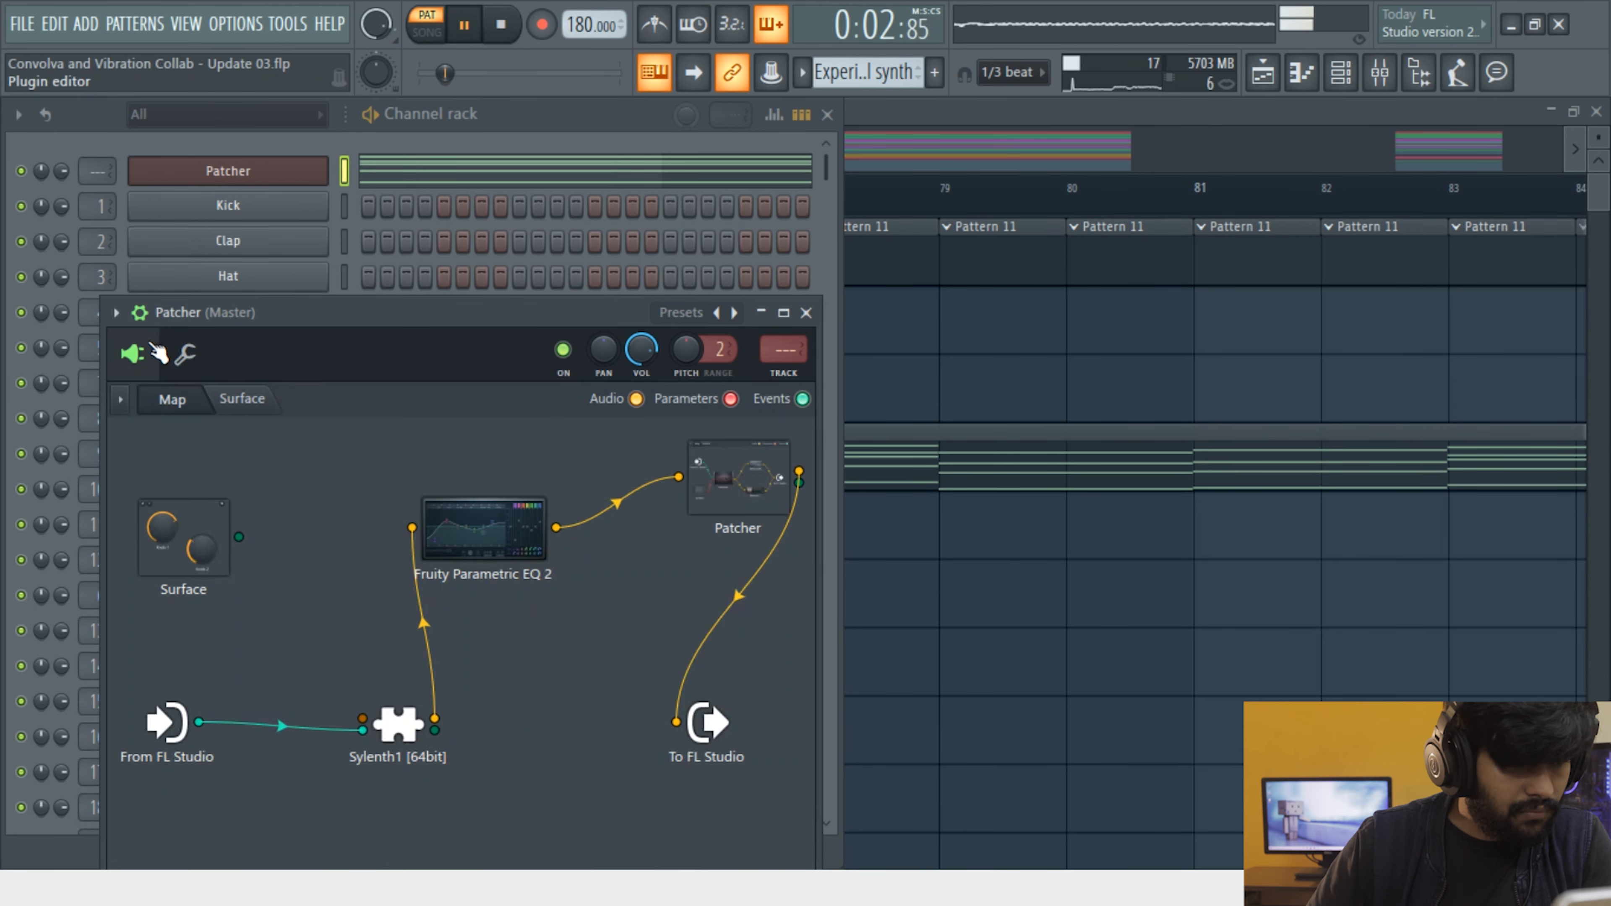
double_click(399, 724)
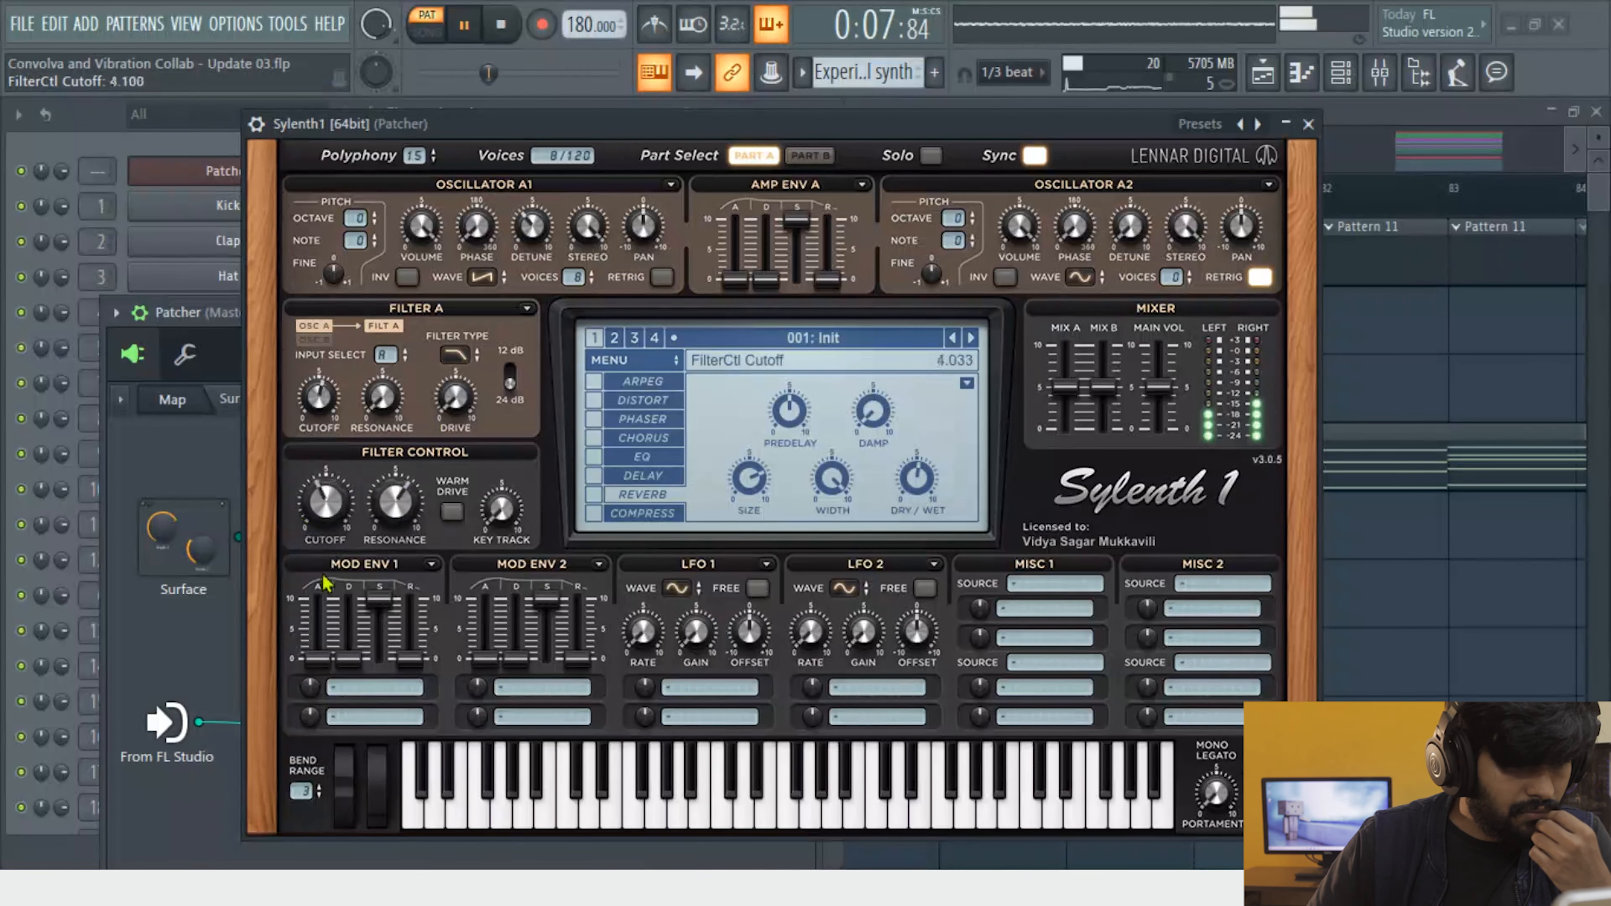
Try the down arpeggio direction, set it to up, and keep the arpeggio range at 1 octave
left_click(191, 362)
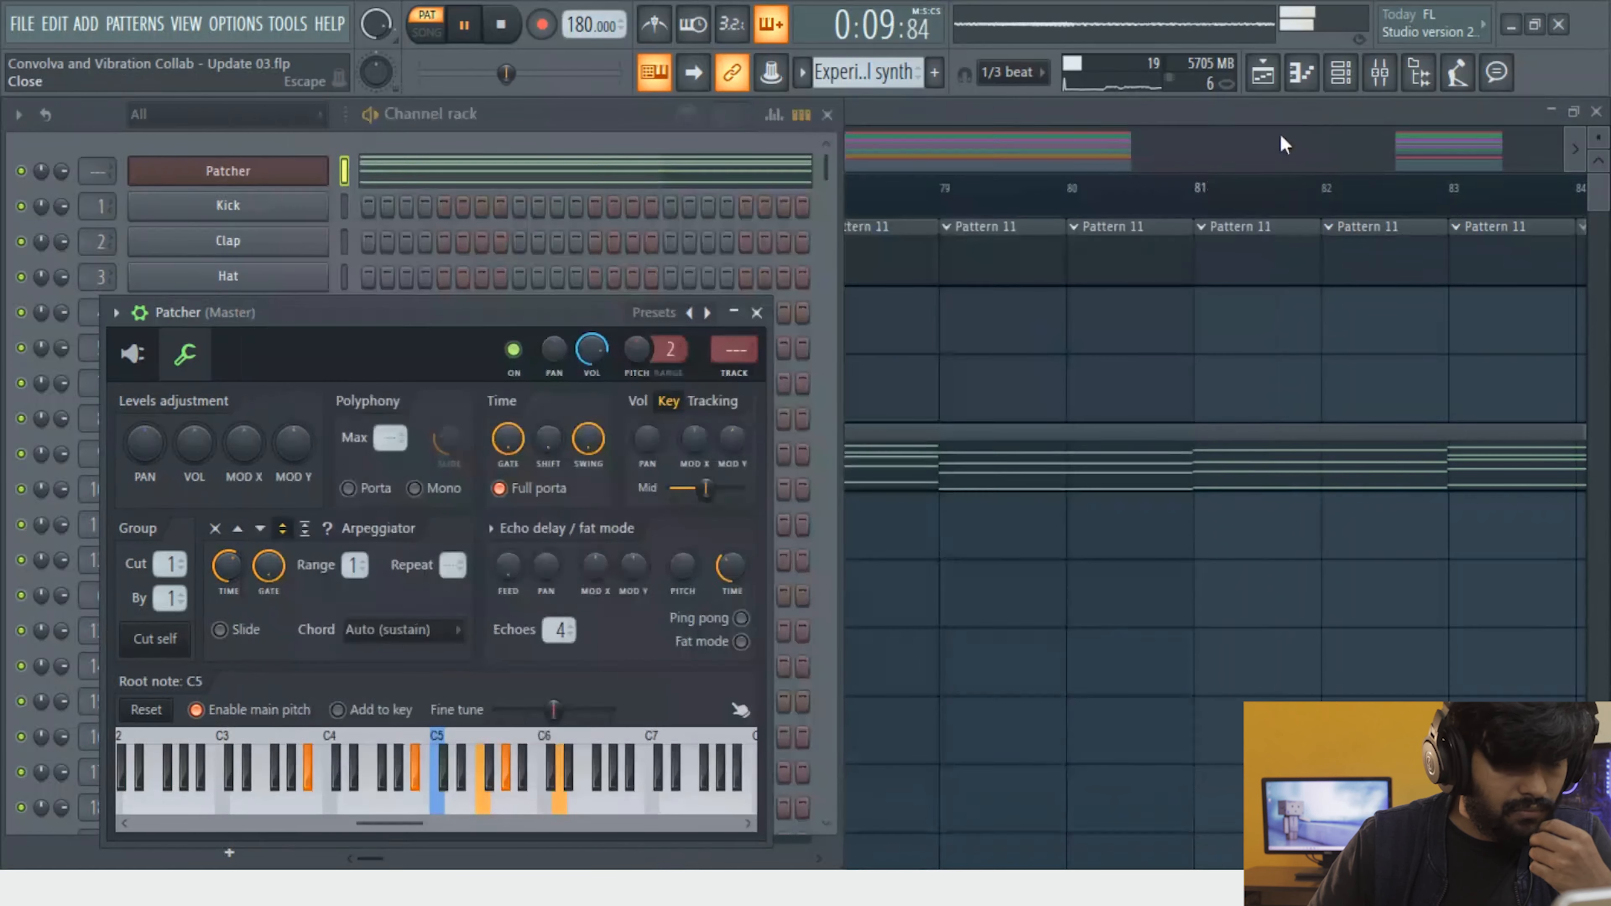
left_click(260, 528)
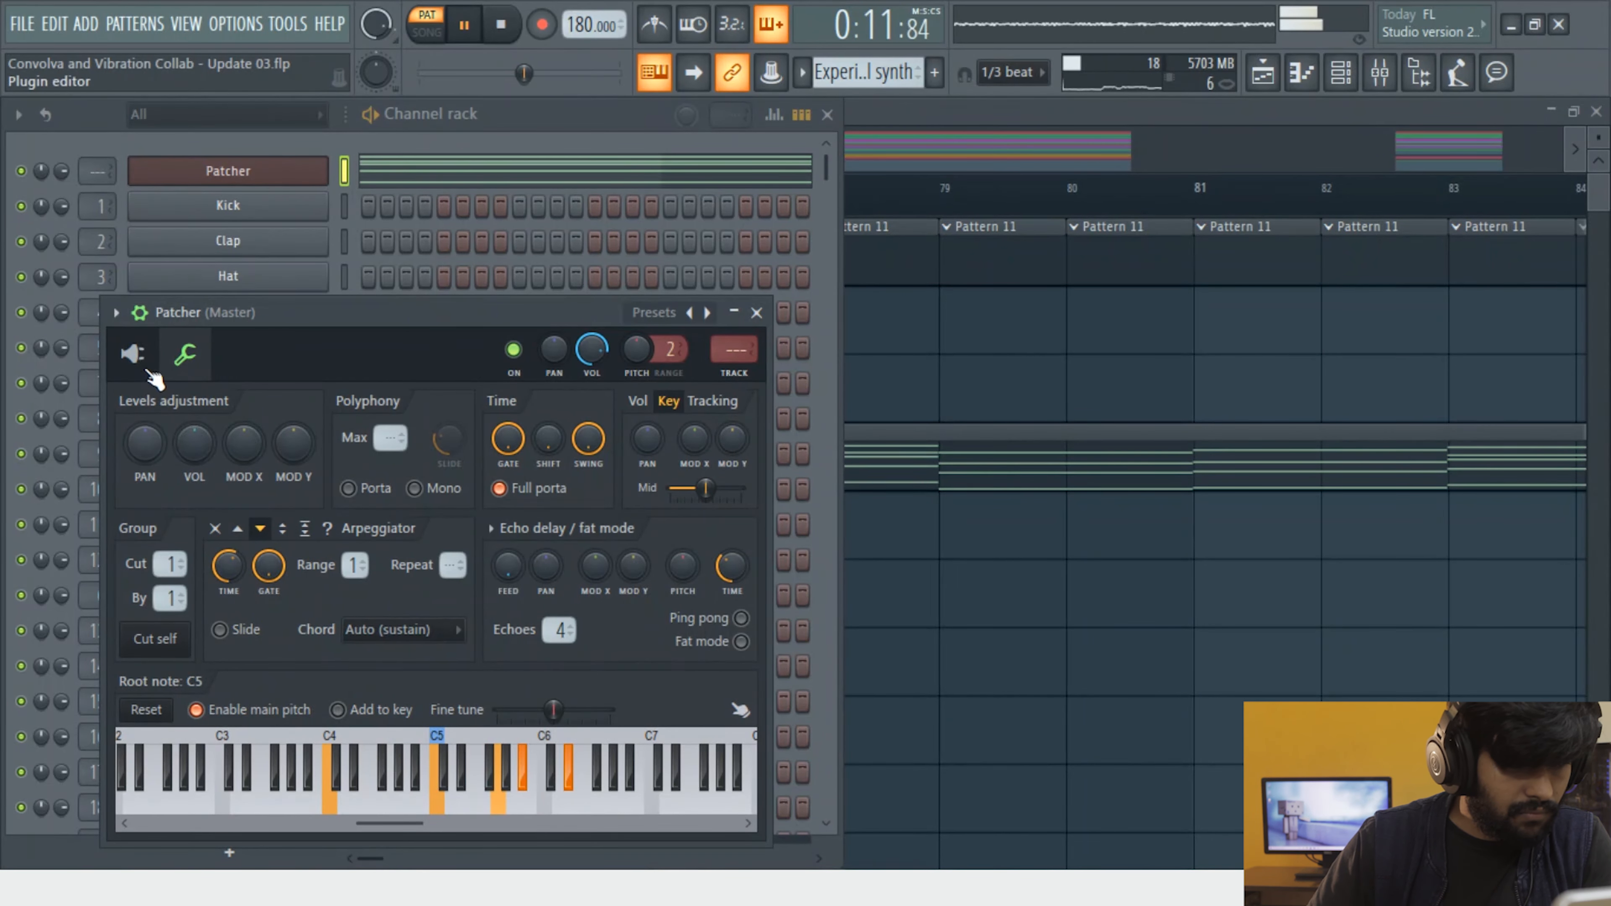
left_click(237, 528)
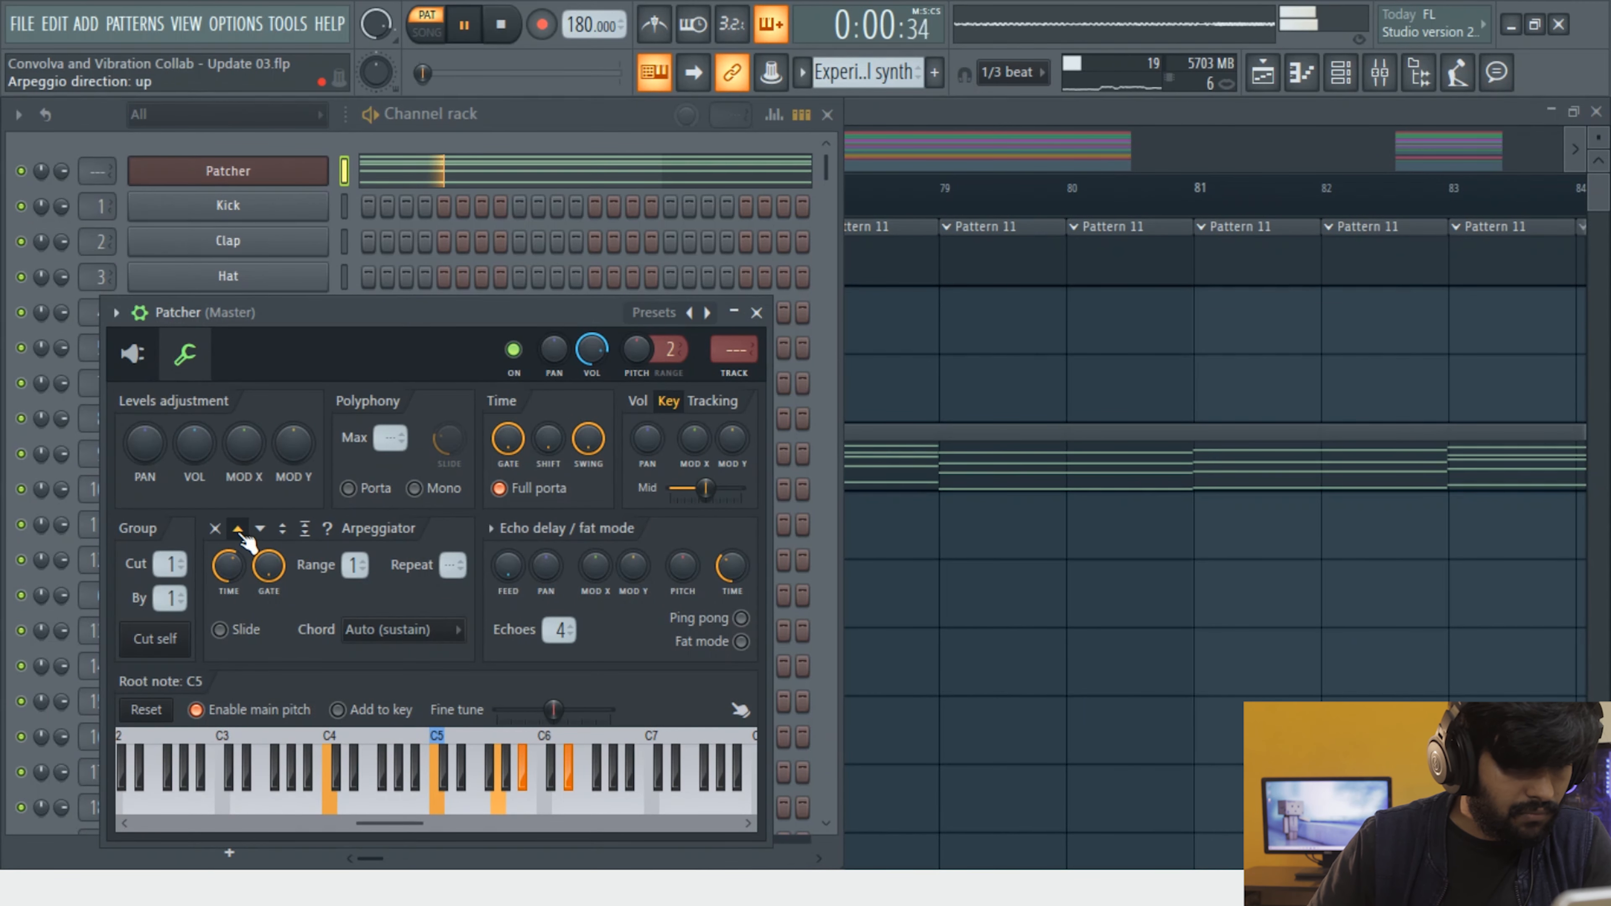
right_click(346, 570)
left_click(342, 569)
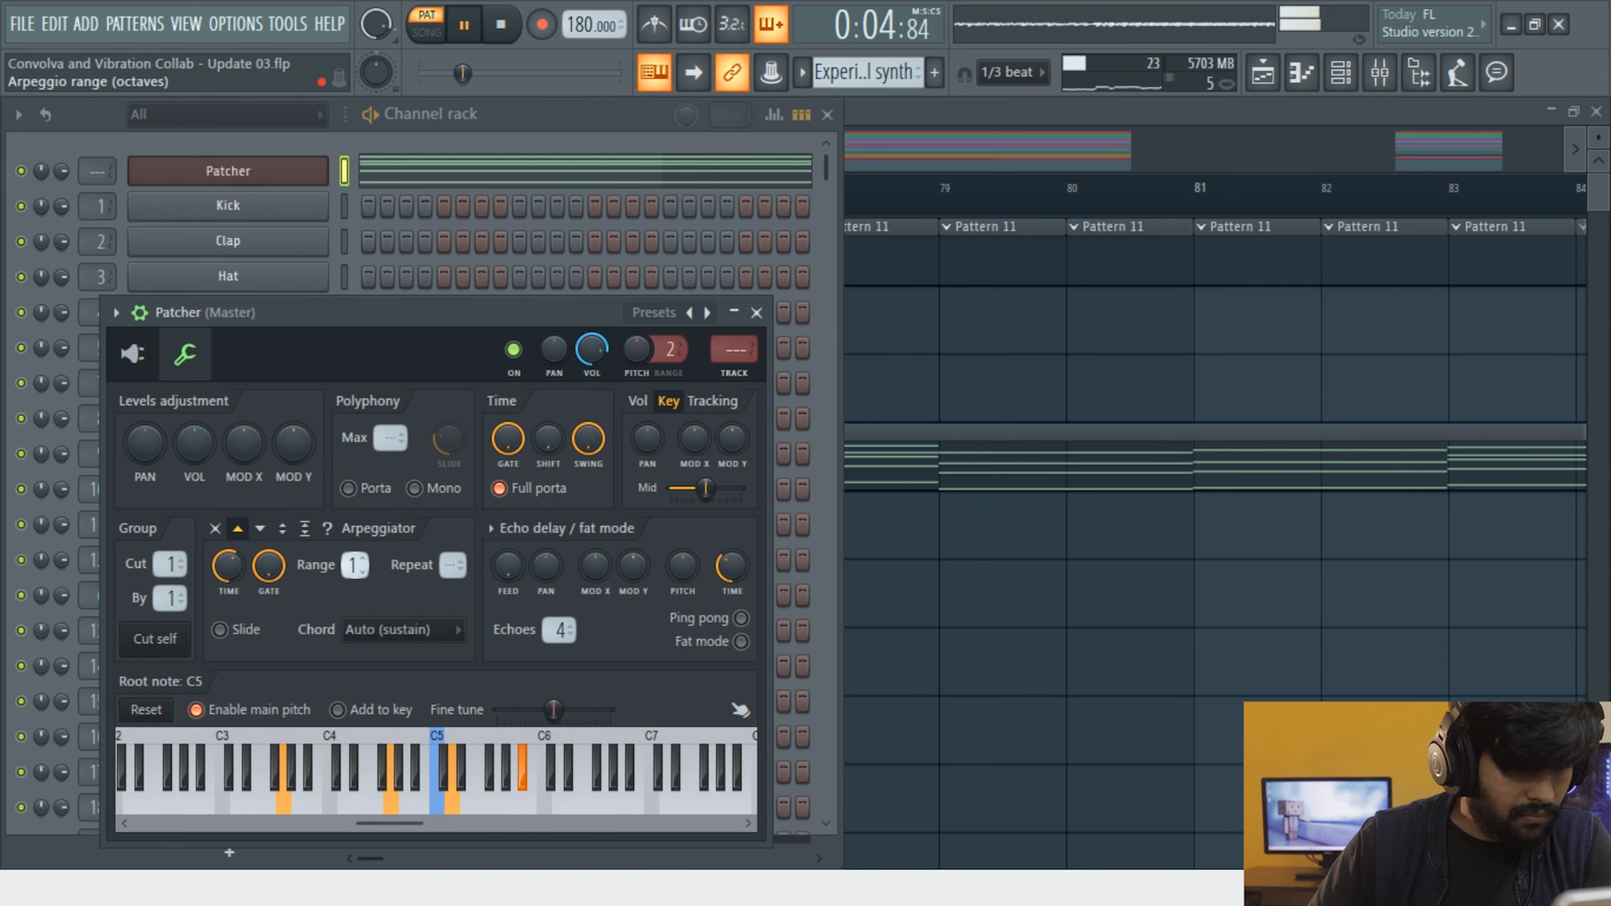
Try different preset arpeggio times on the Patcher channel and shorten the arpeggio gate
right_click(226, 570)
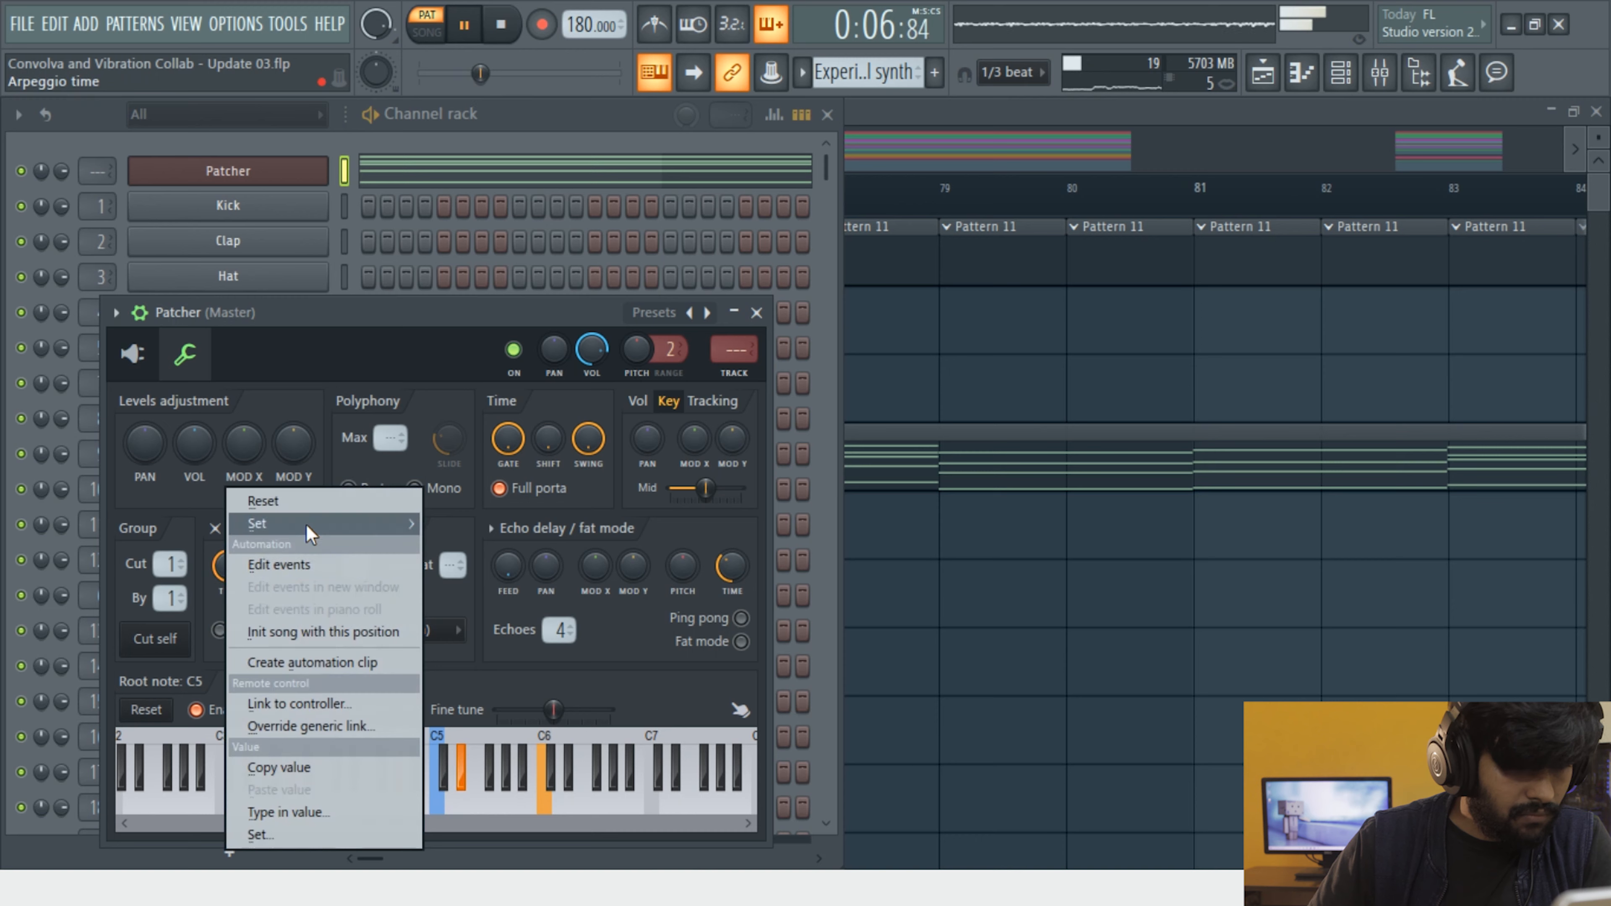
mouse_move(309, 528)
left_click(460, 569)
right_click(235, 564)
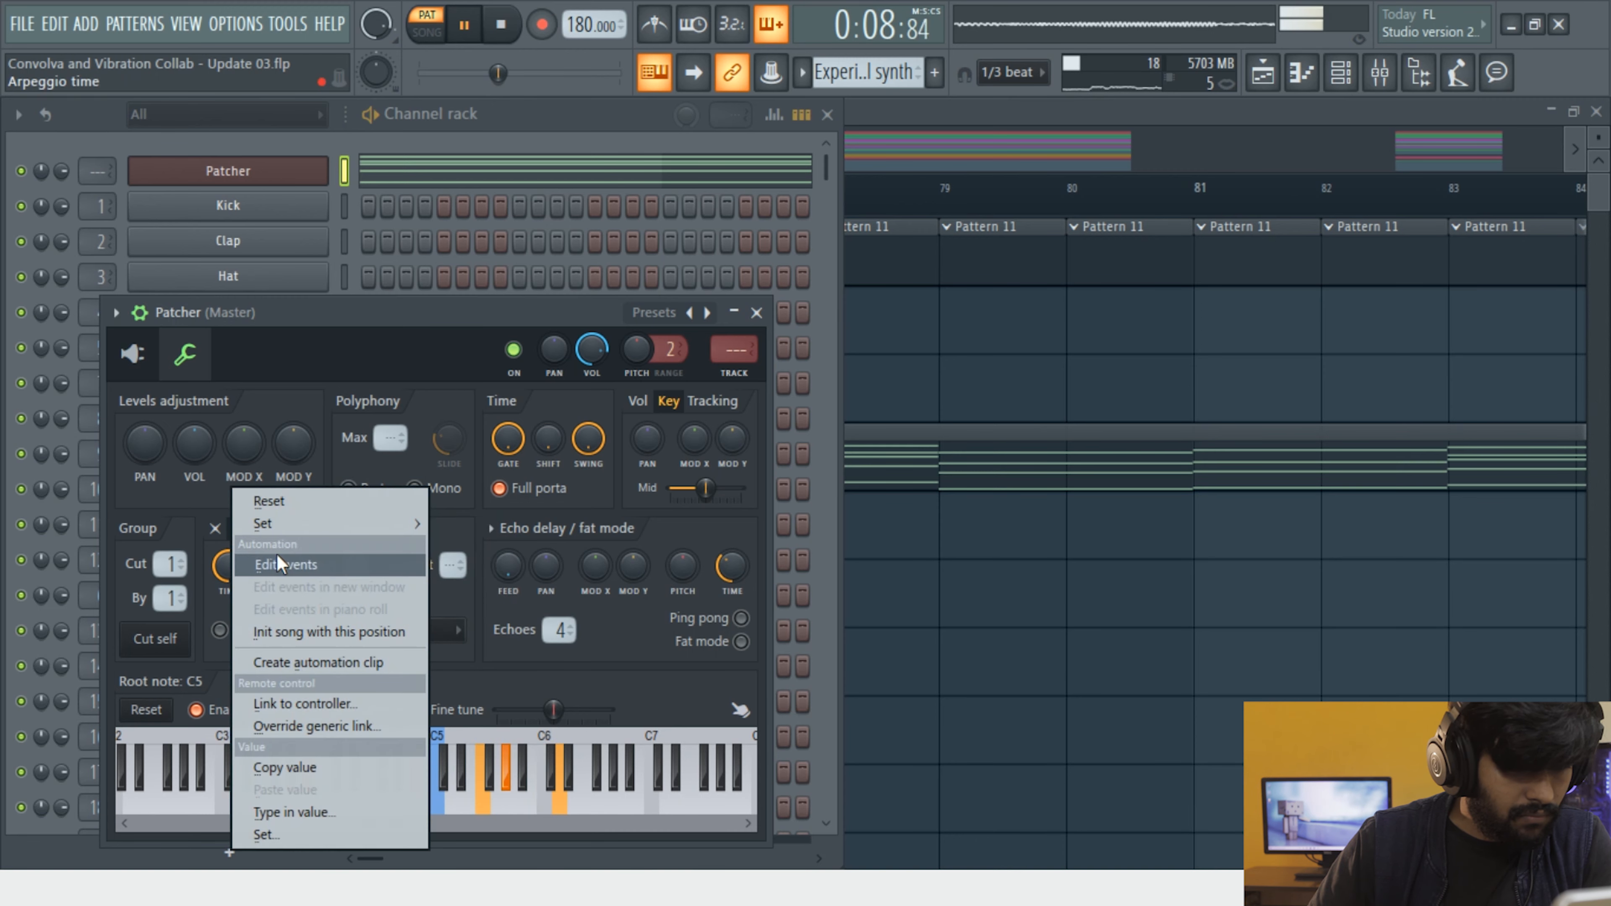
left_click(475, 592)
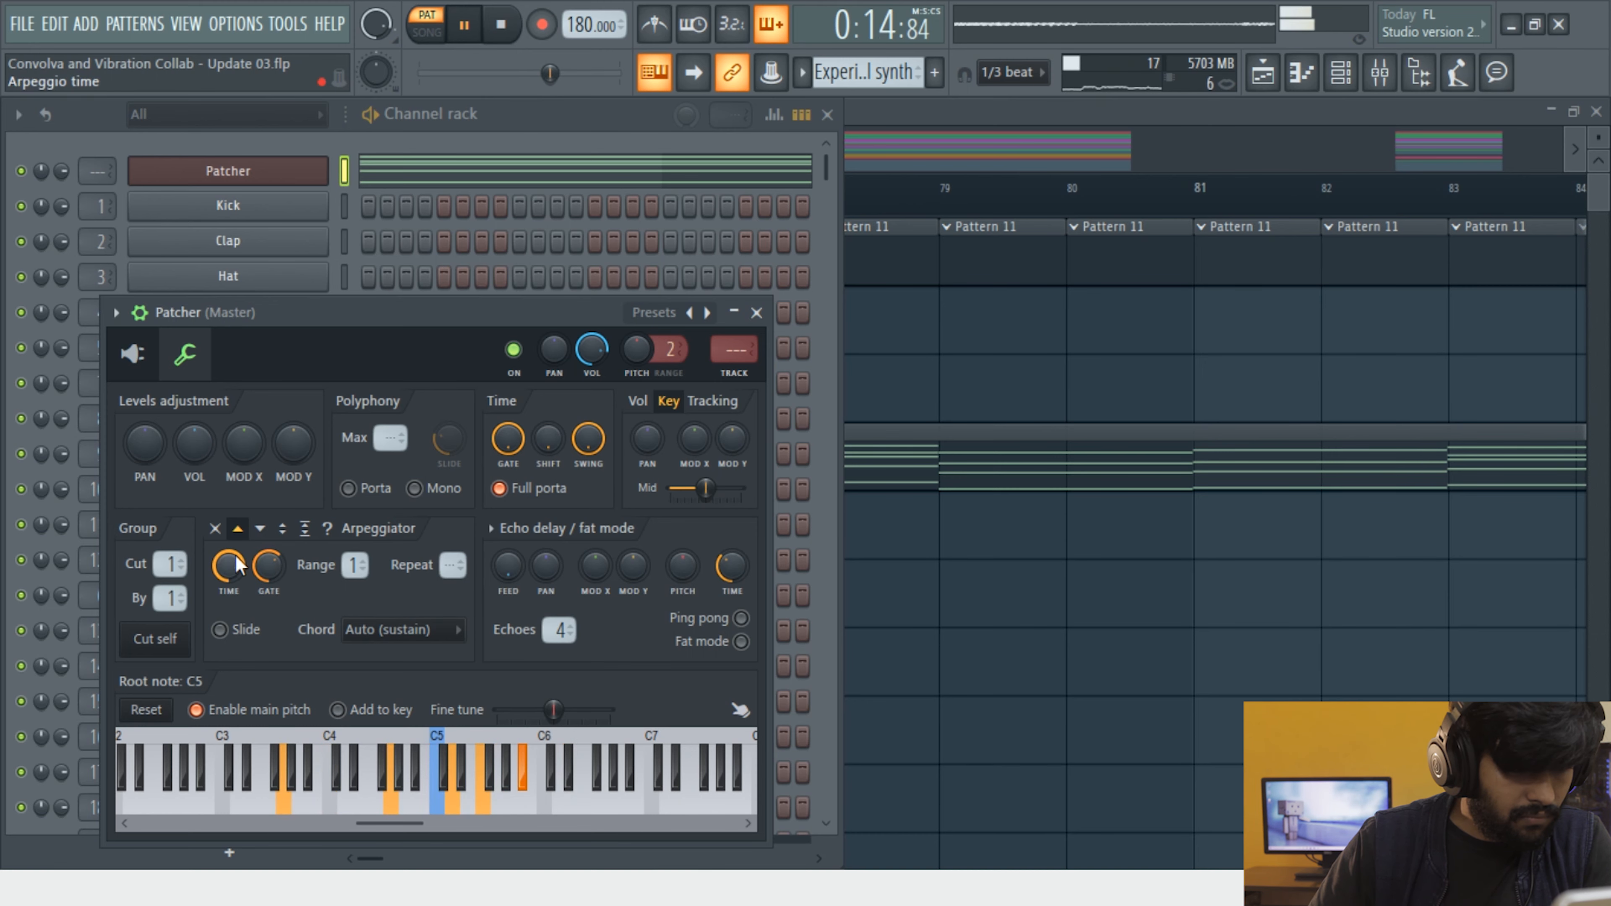
Look at the Patcher map, choose another preset arpeggio time and turn on the metronome
left_click(135, 354)
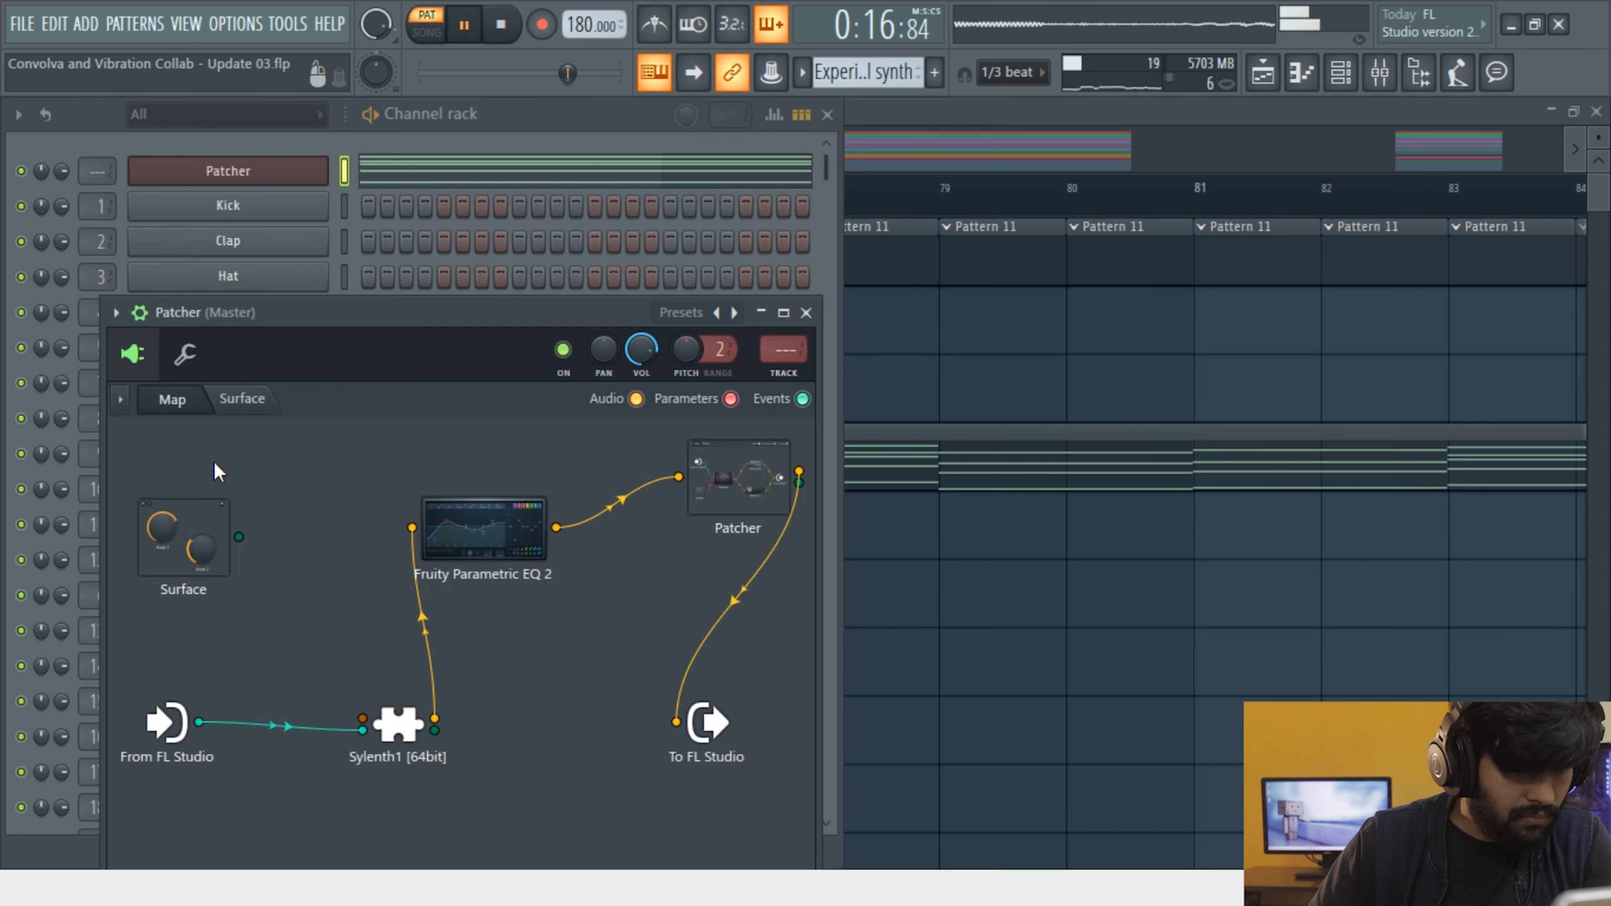
left_click(184, 354)
right_click(227, 566)
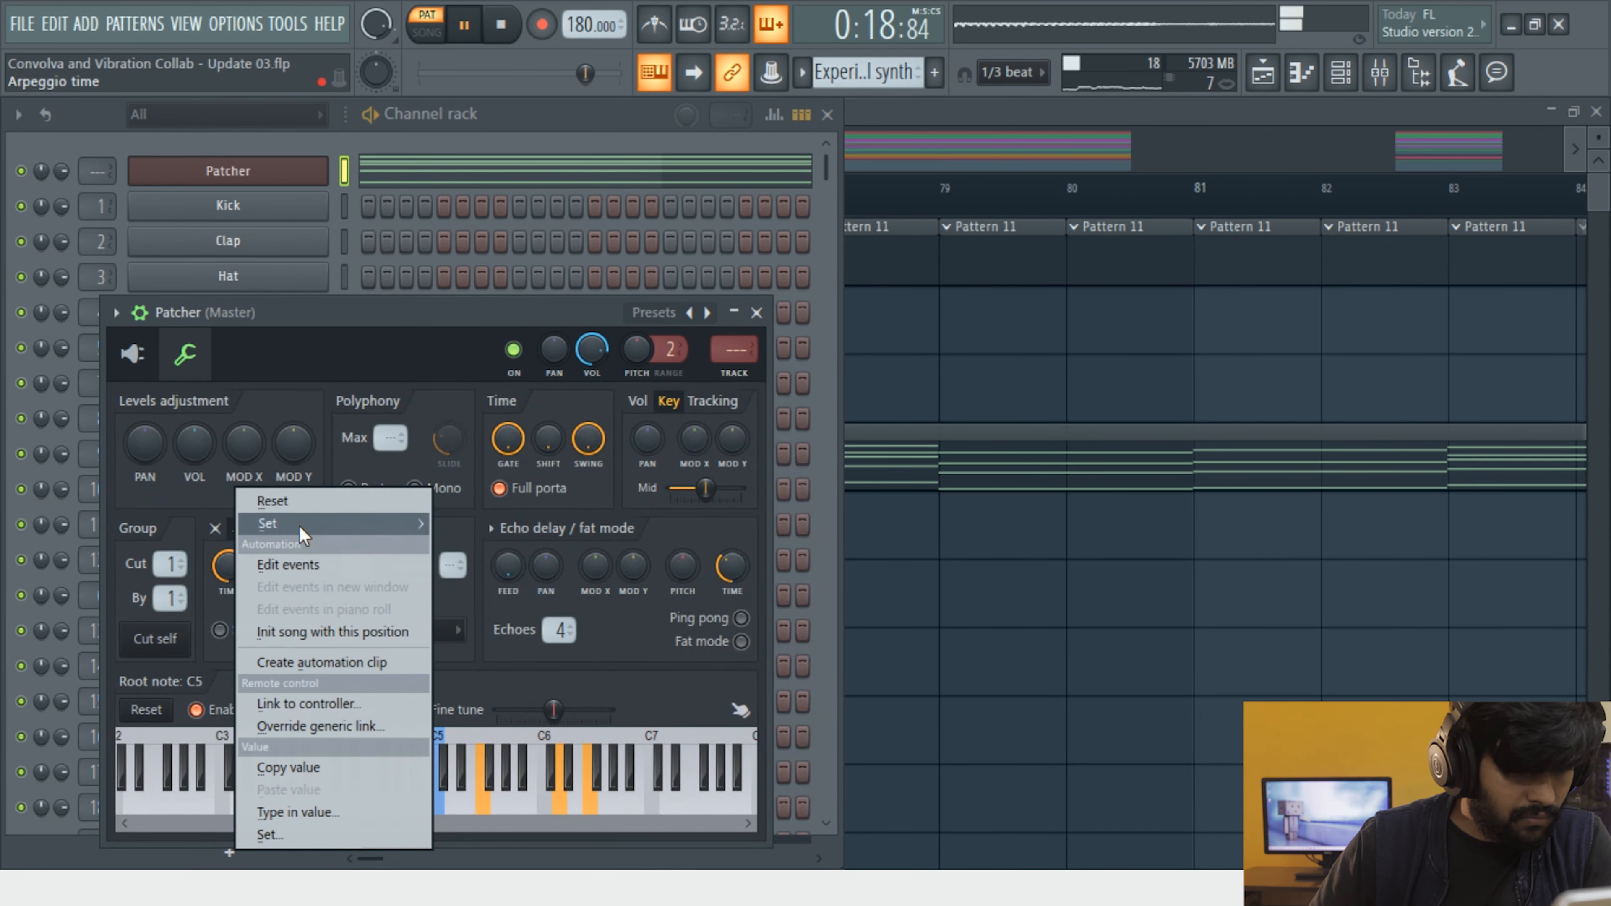
mouse_move(298, 524)
left_click(473, 568)
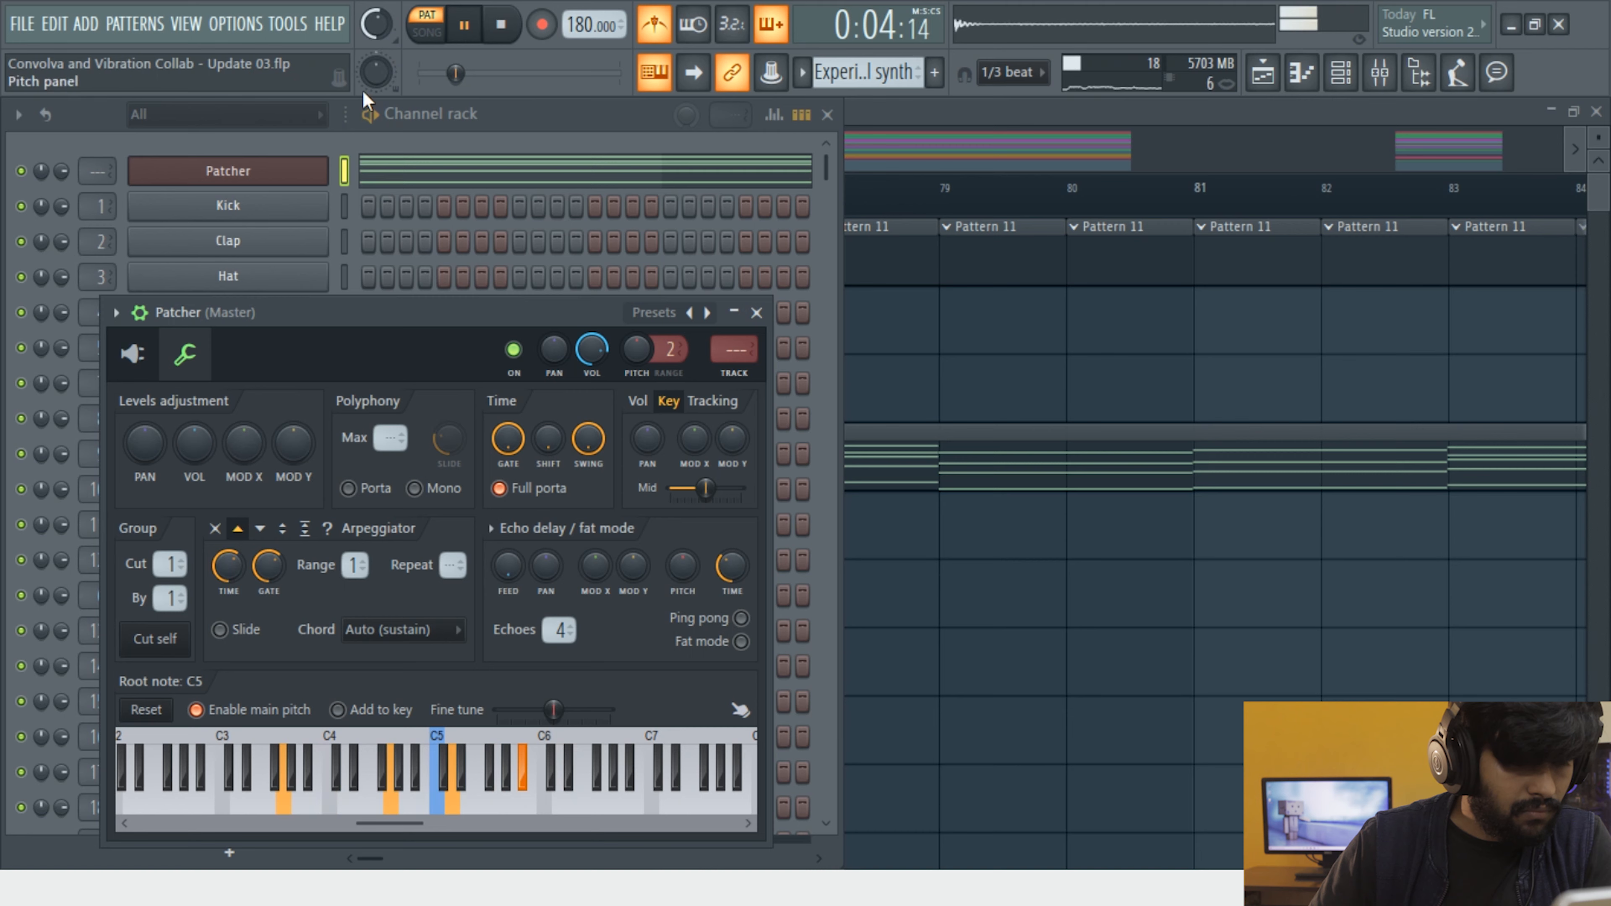
Reset the project's master volume and bring the system volume down to about 48
key("XF86AudioRaiseVolume")
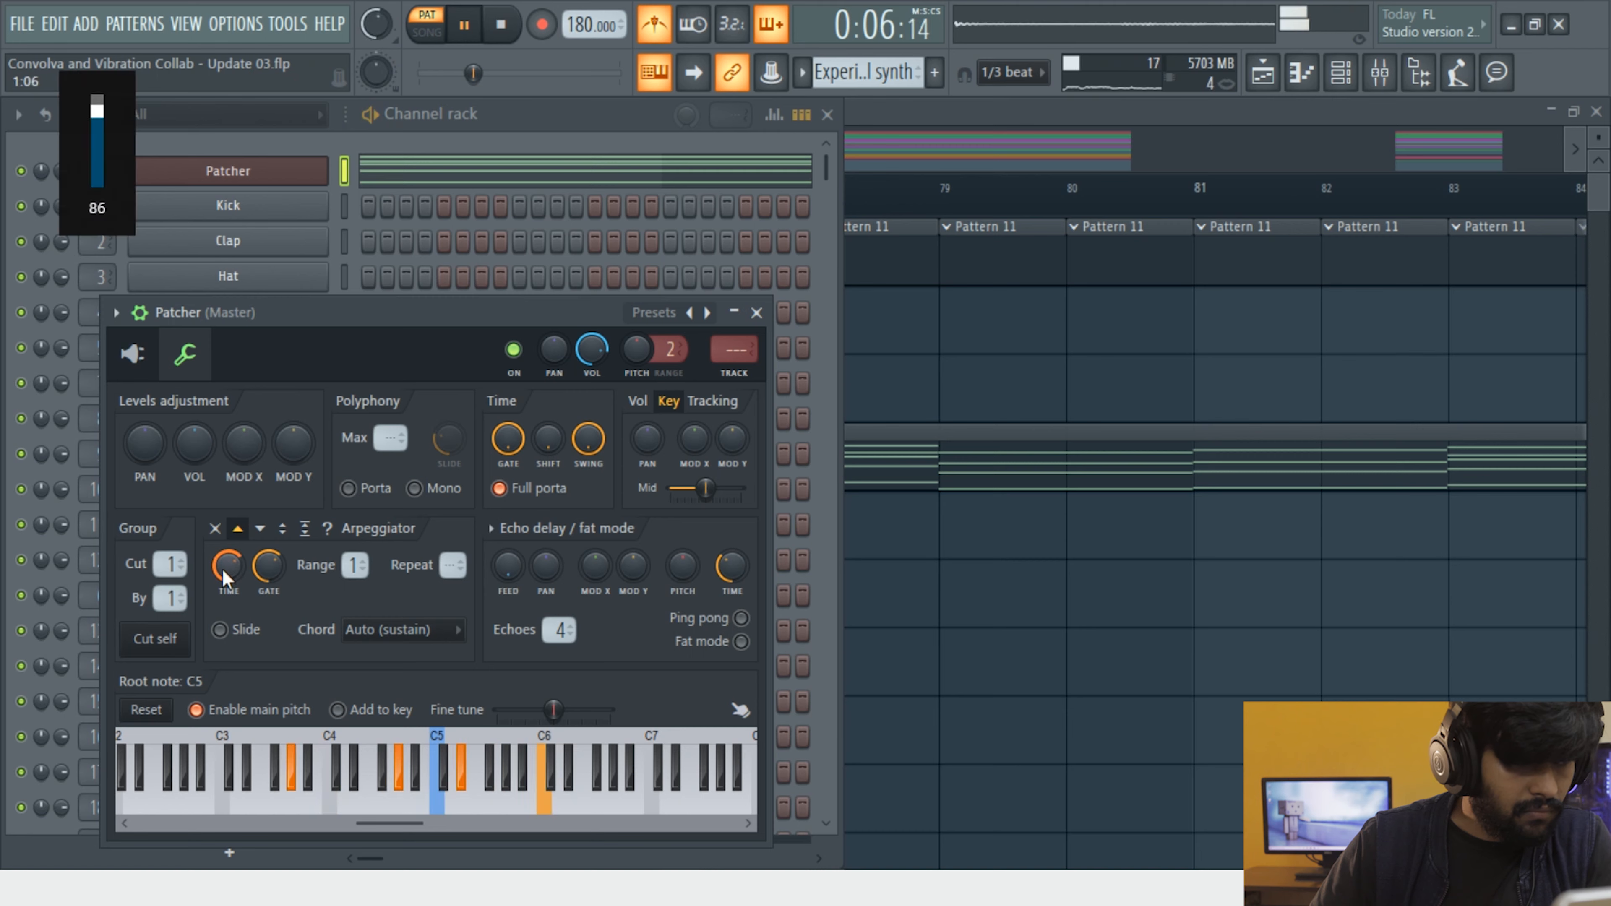
right_click(383, 31)
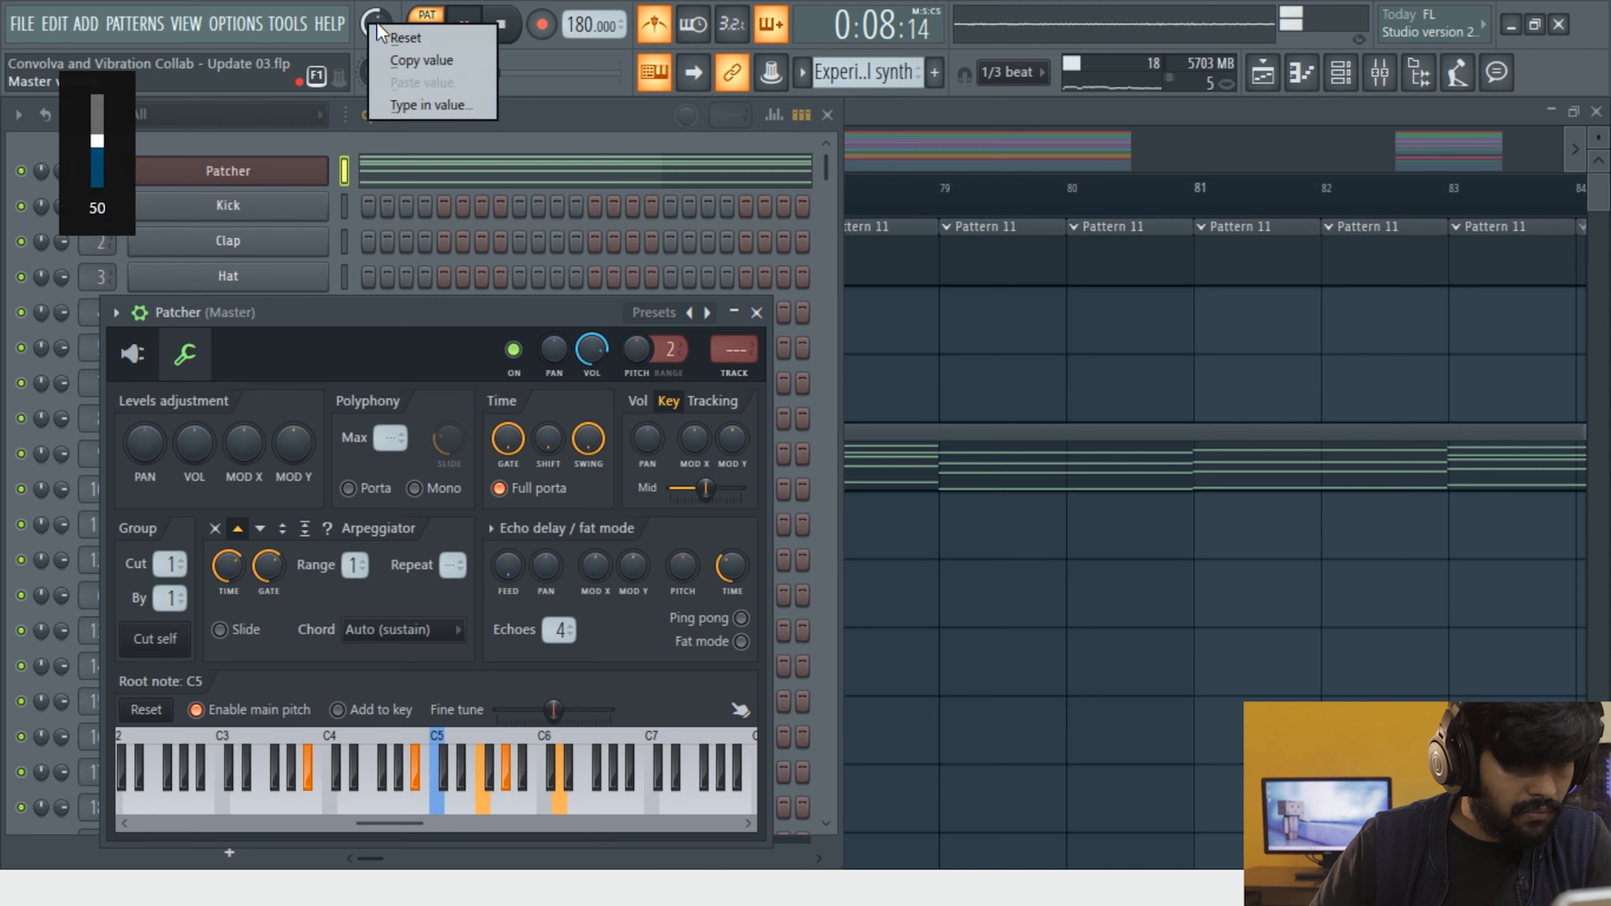
left_click(388, 40)
Change the Patcher channel's arpeggio time to a different preset value against the metronome
right_click(243, 569)
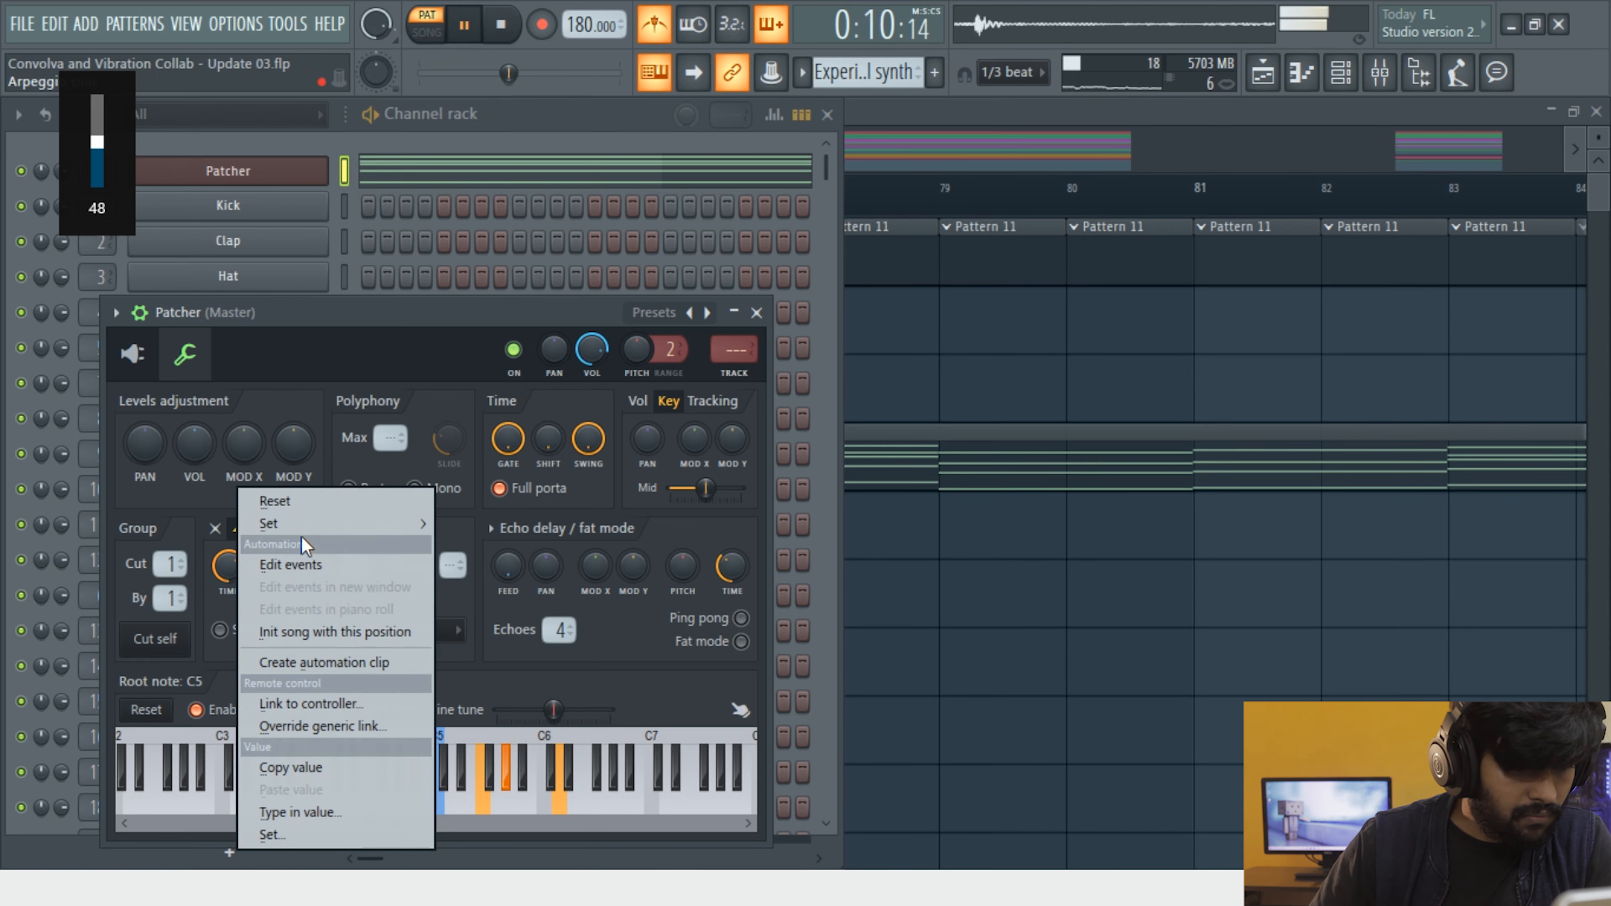
mouse_move(355, 521)
left_click(482, 569)
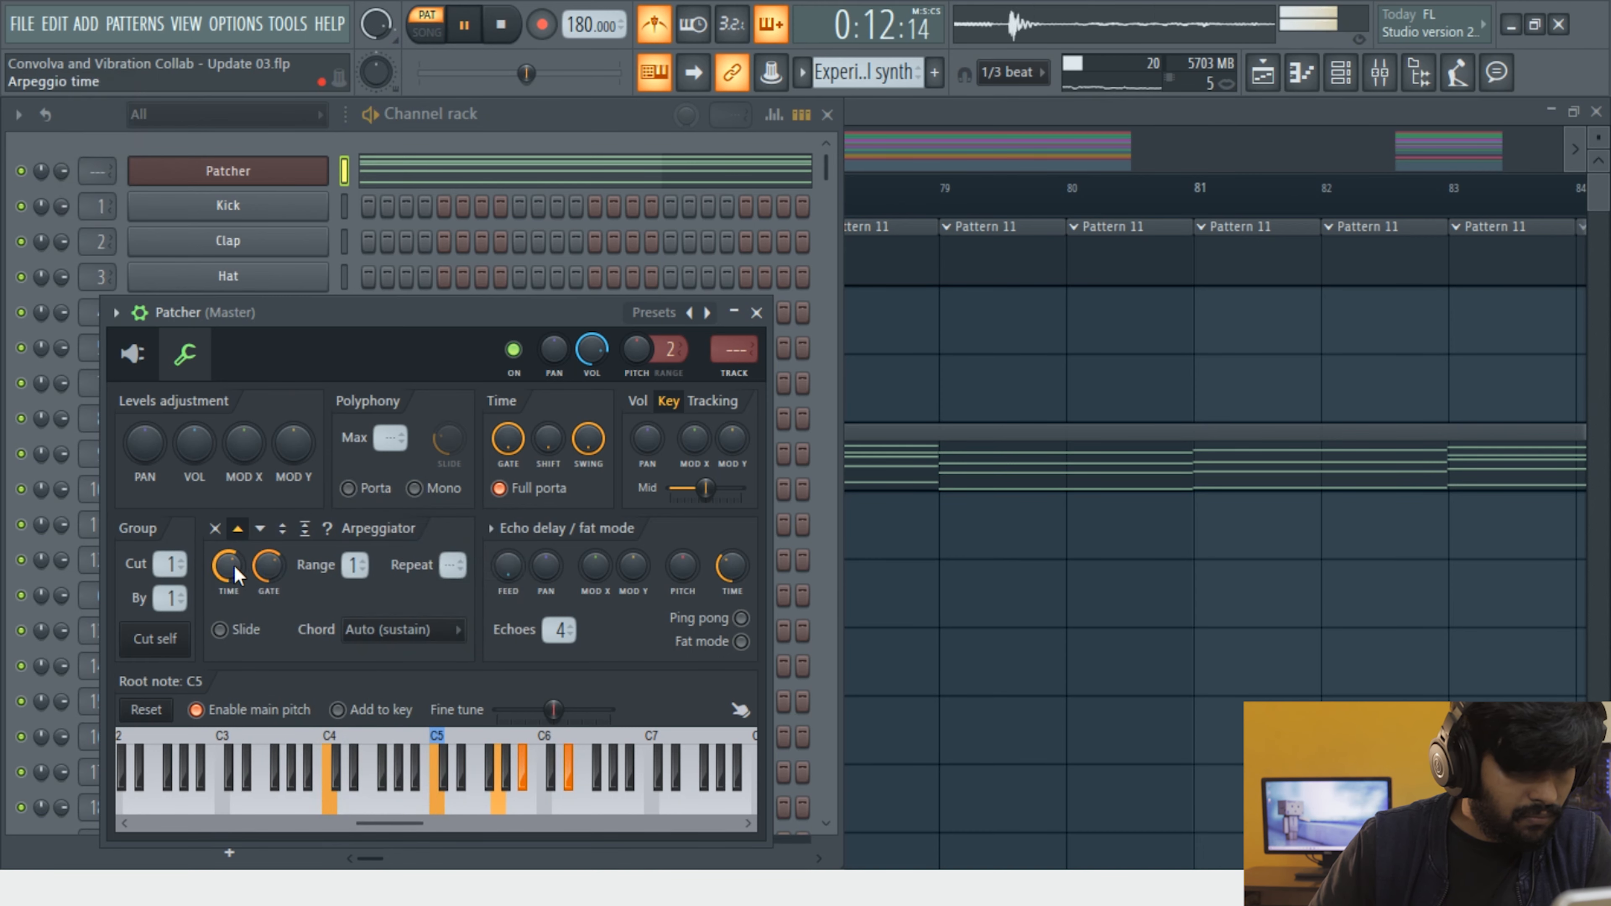
Set the Patcher channel's arpeggio direction to up-down (bounce) and choose another preset arpeggio time
left_click(263, 532)
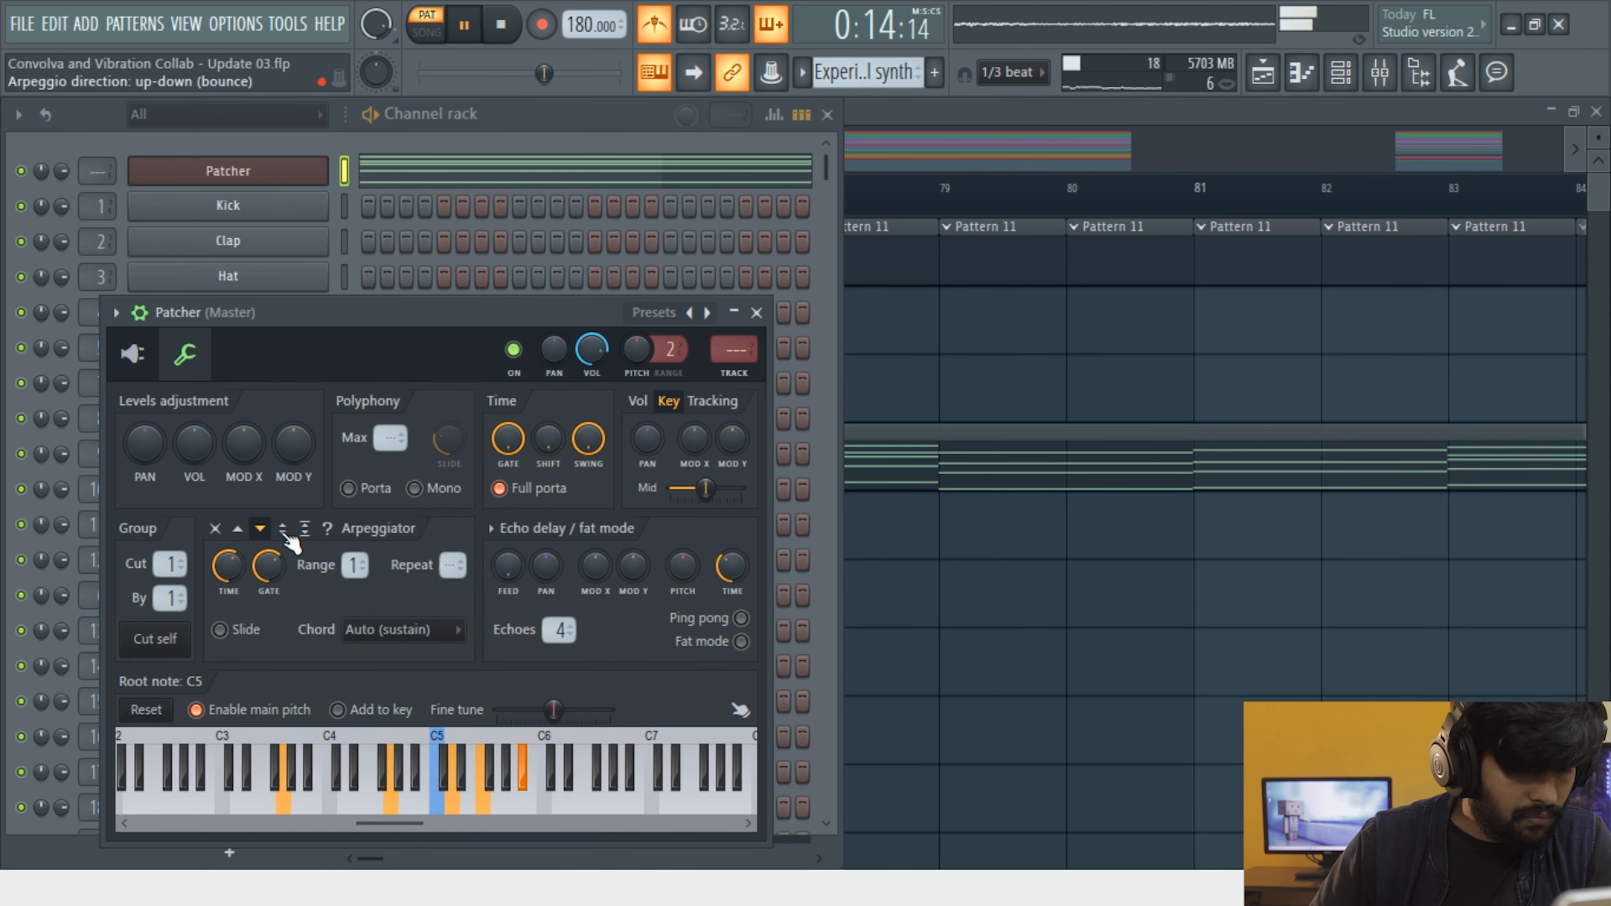
right_click(229, 567)
mouse_move(356, 523)
left_click(473, 546)
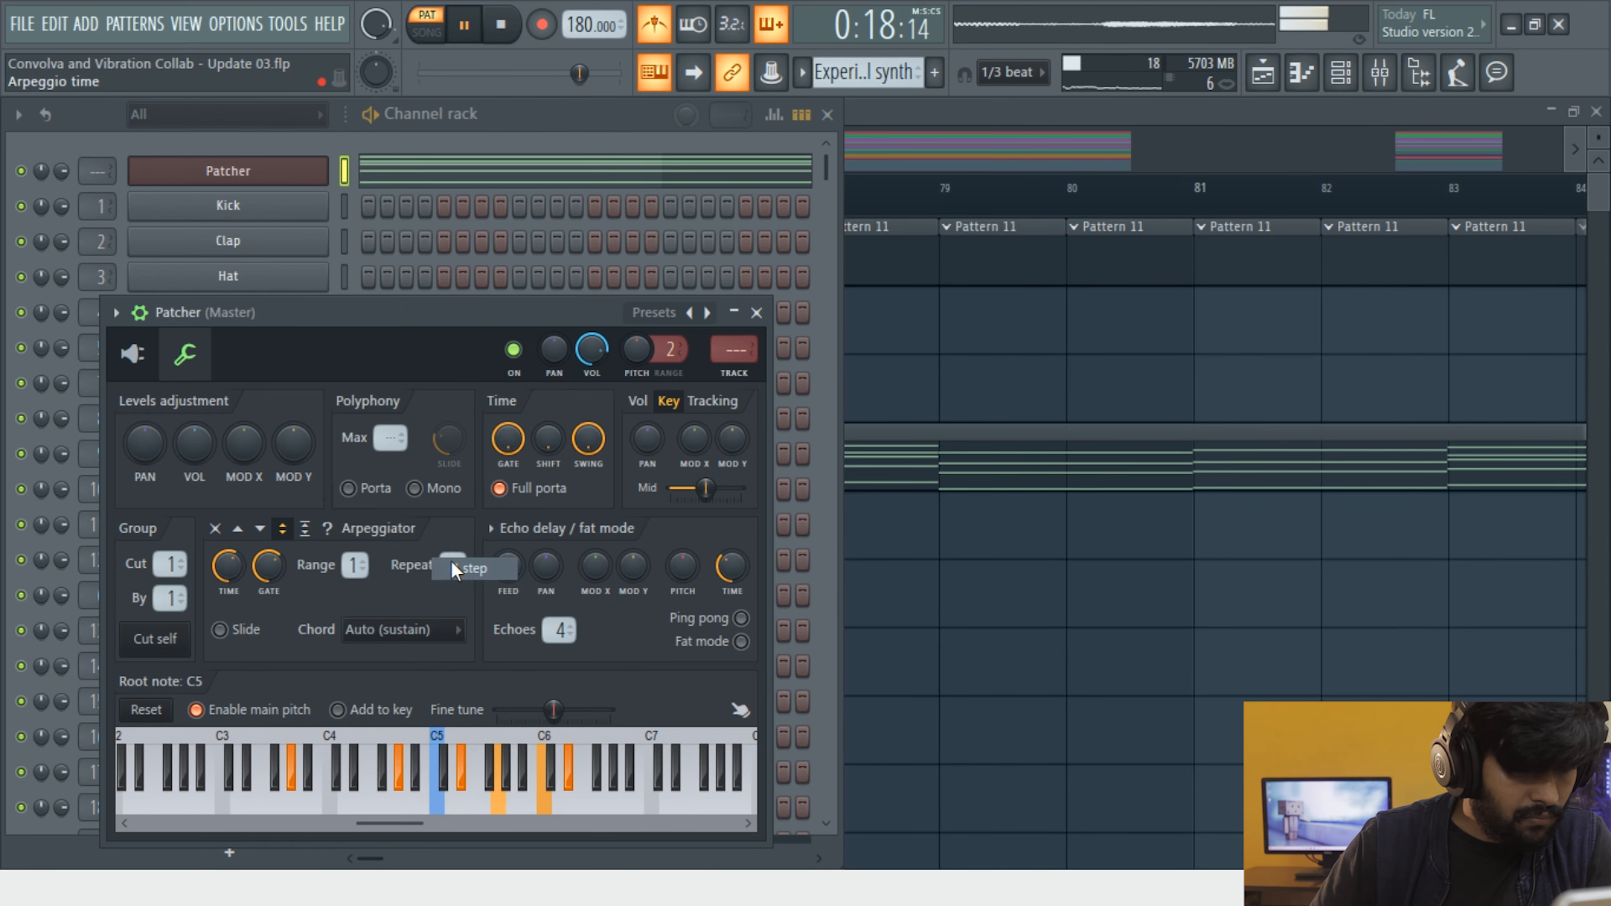
Enable distortion in the Patcher's Sylenth1, with the FoldBack type and an amount of about 6.6
left_click(147, 368)
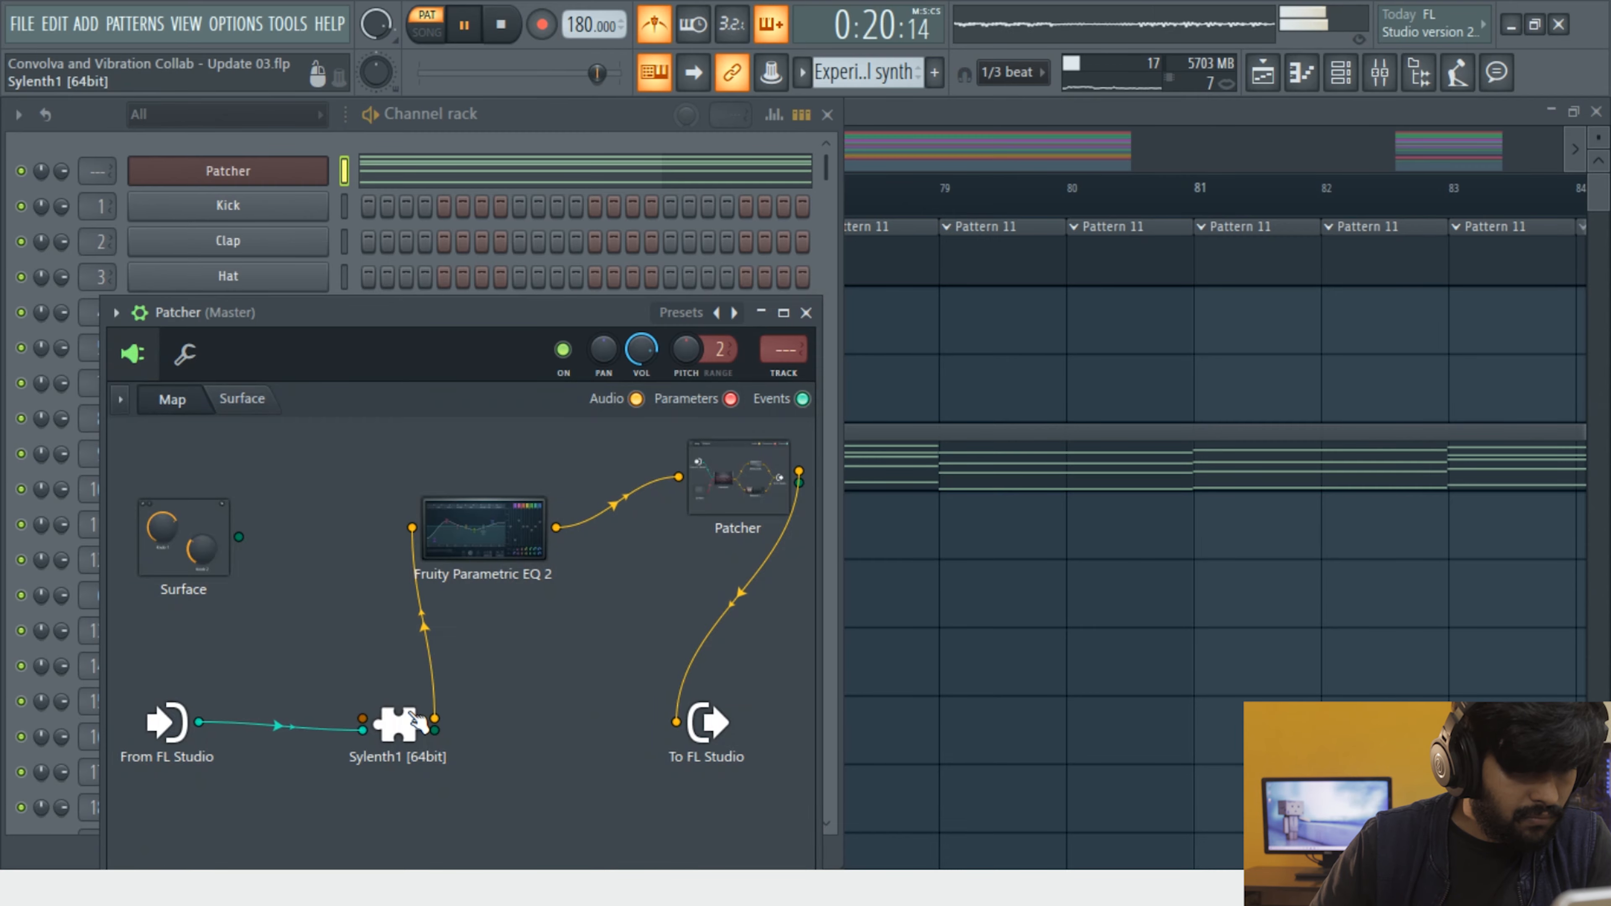
double_click(398, 724)
key("space")
key("space")
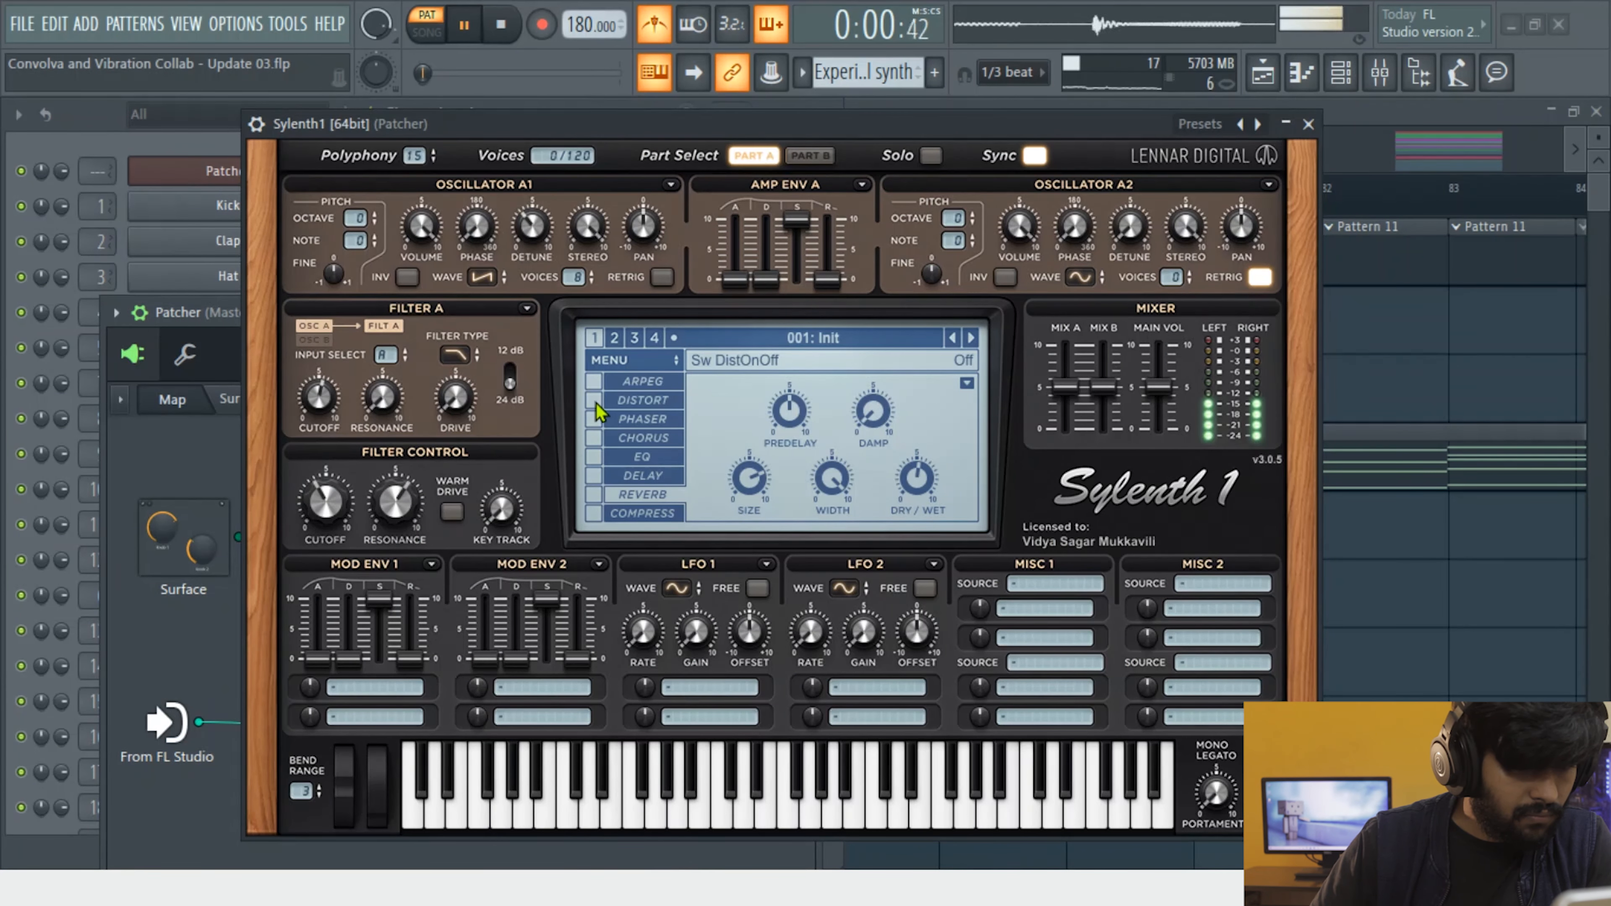
left_click(594, 400)
left_click(653, 399)
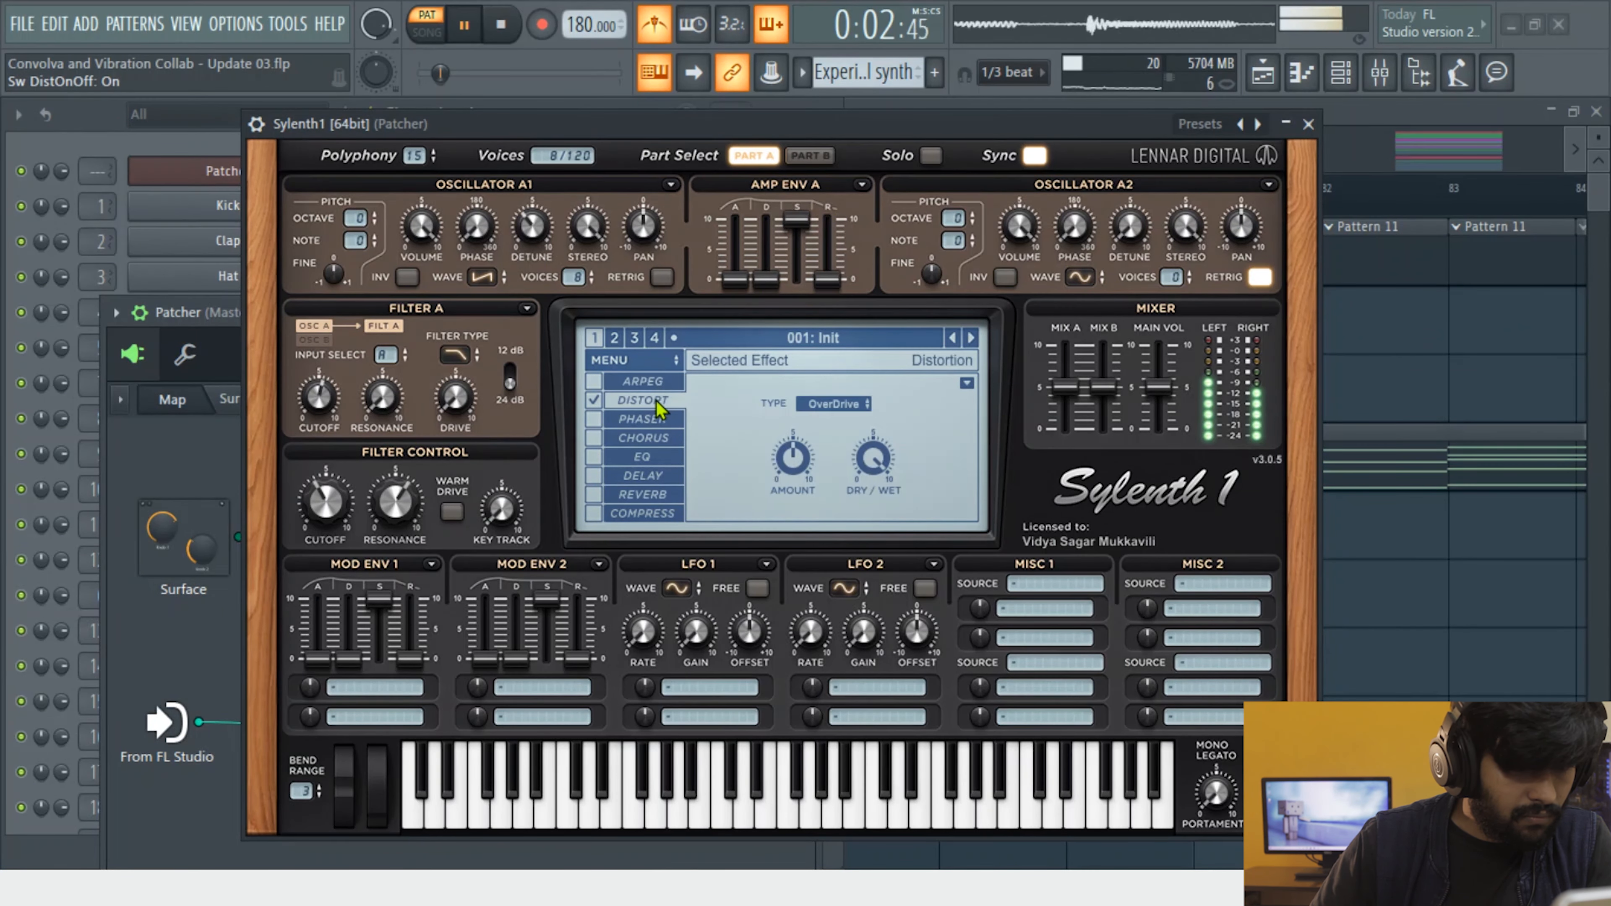
left_click(843, 406)
left_click(828, 442)
left_click_drag(818, 458, 806, 438)
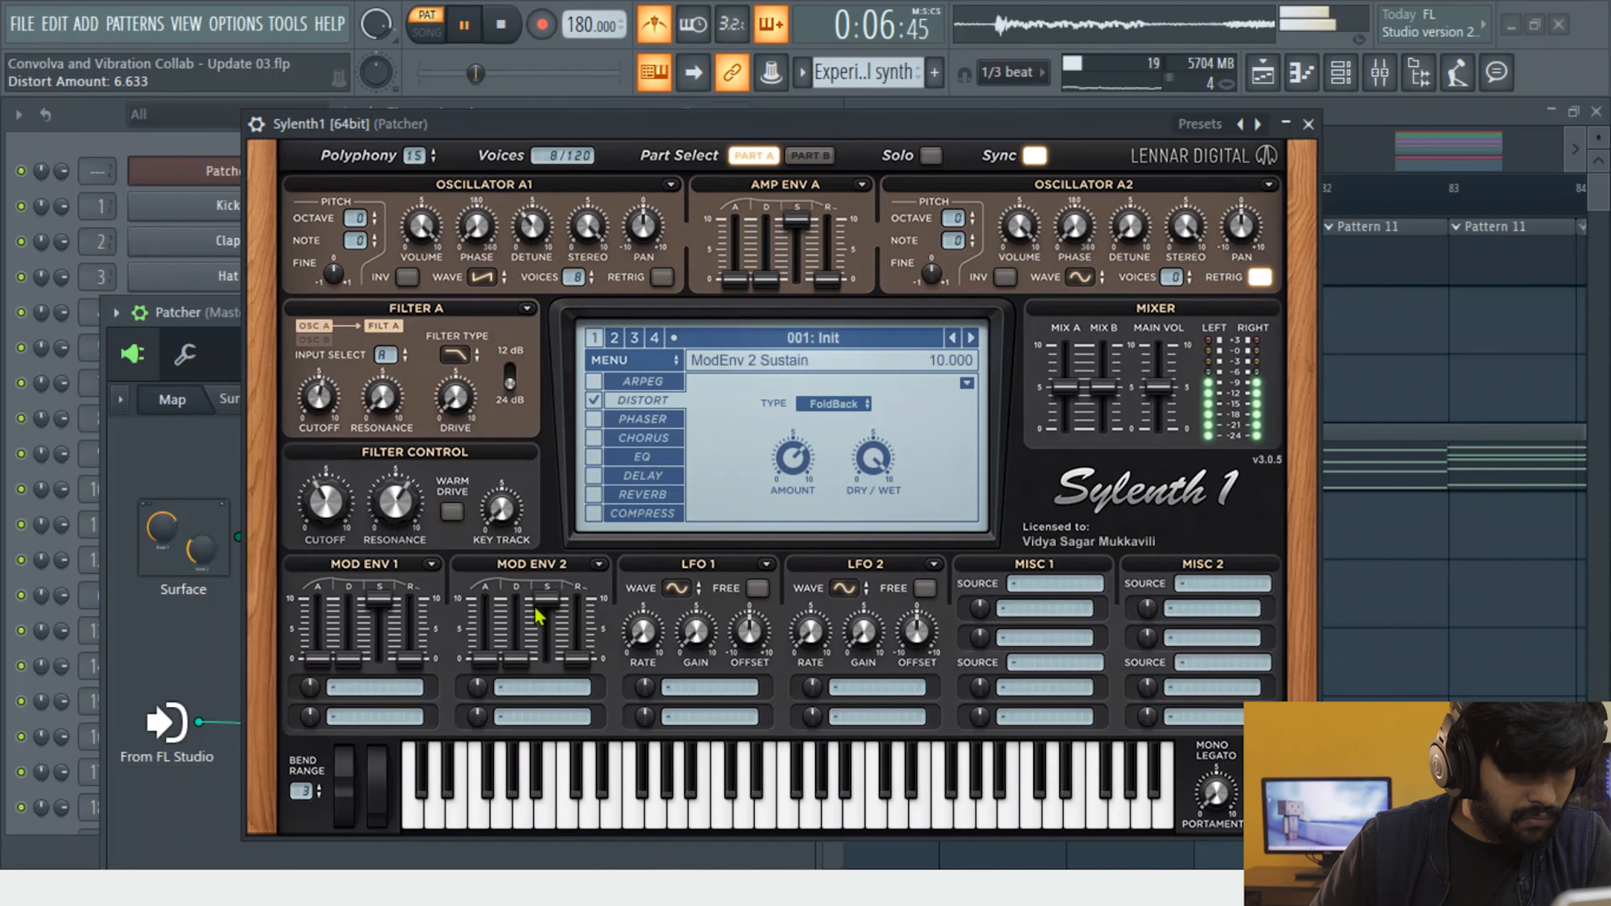
Try to assign LFO 1's first destination to Cutoff A and B and stop playback
left_click(678, 688)
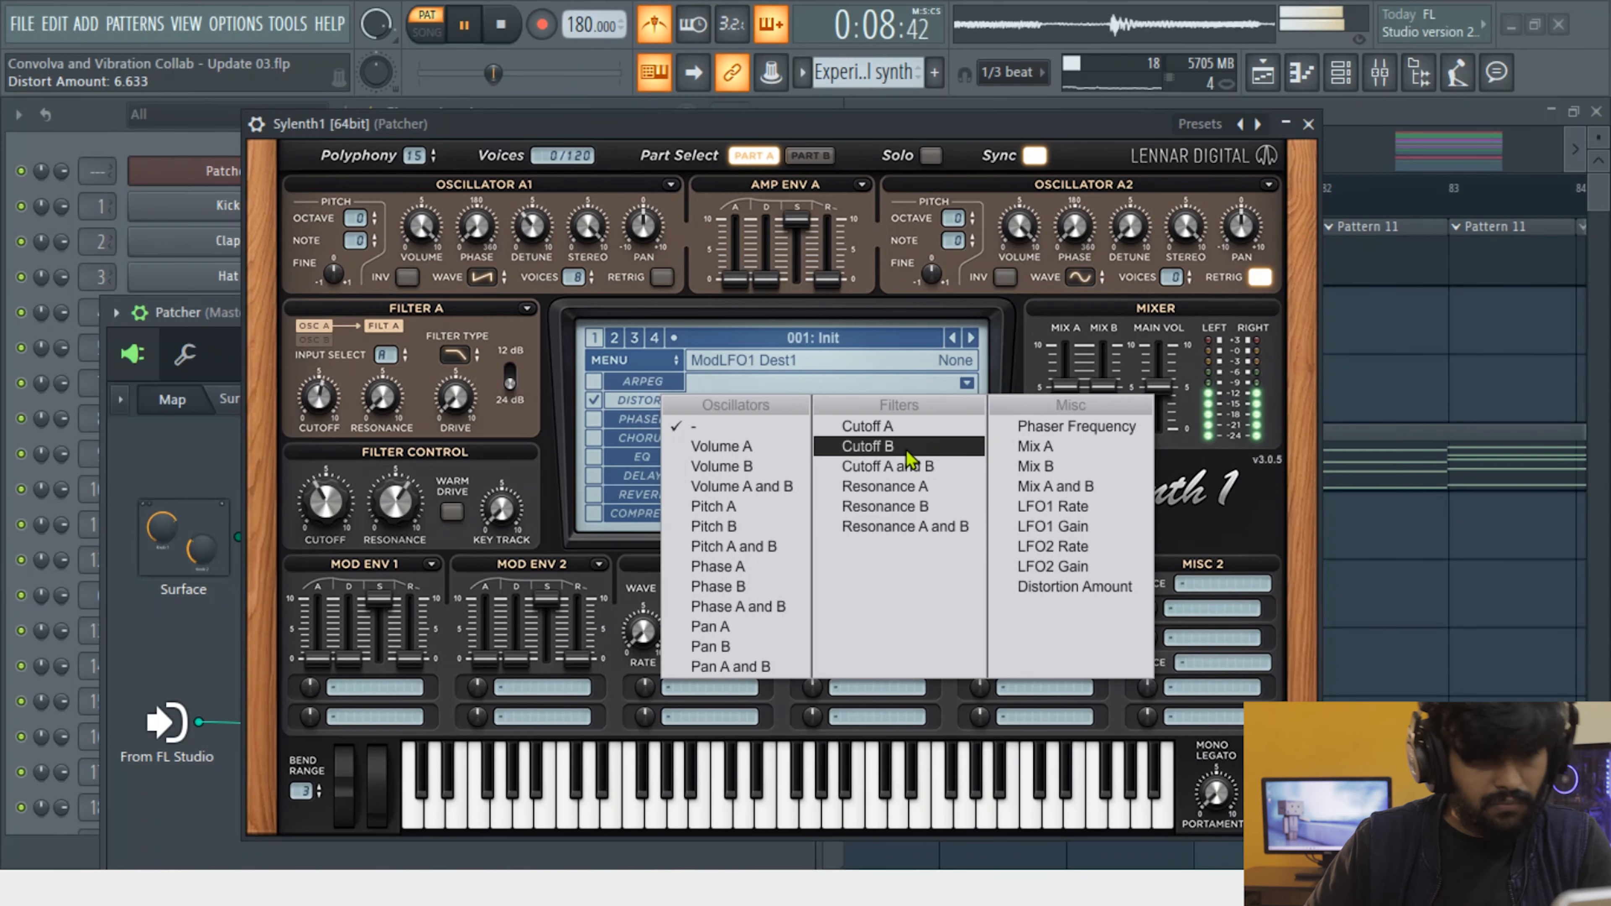
left_click(924, 475)
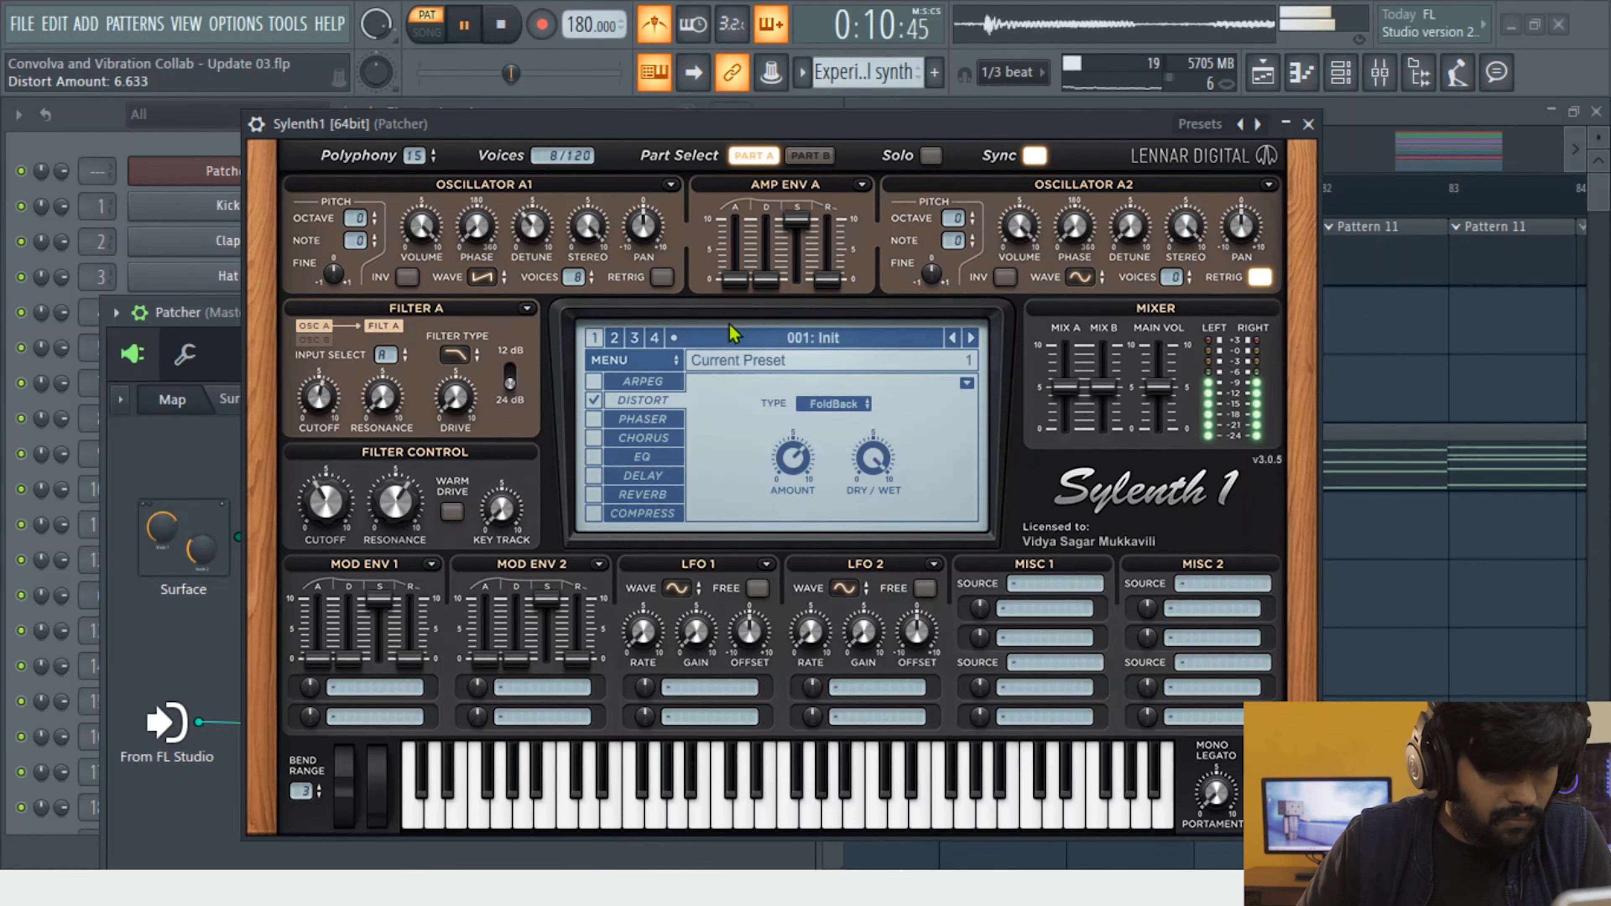
key("space")
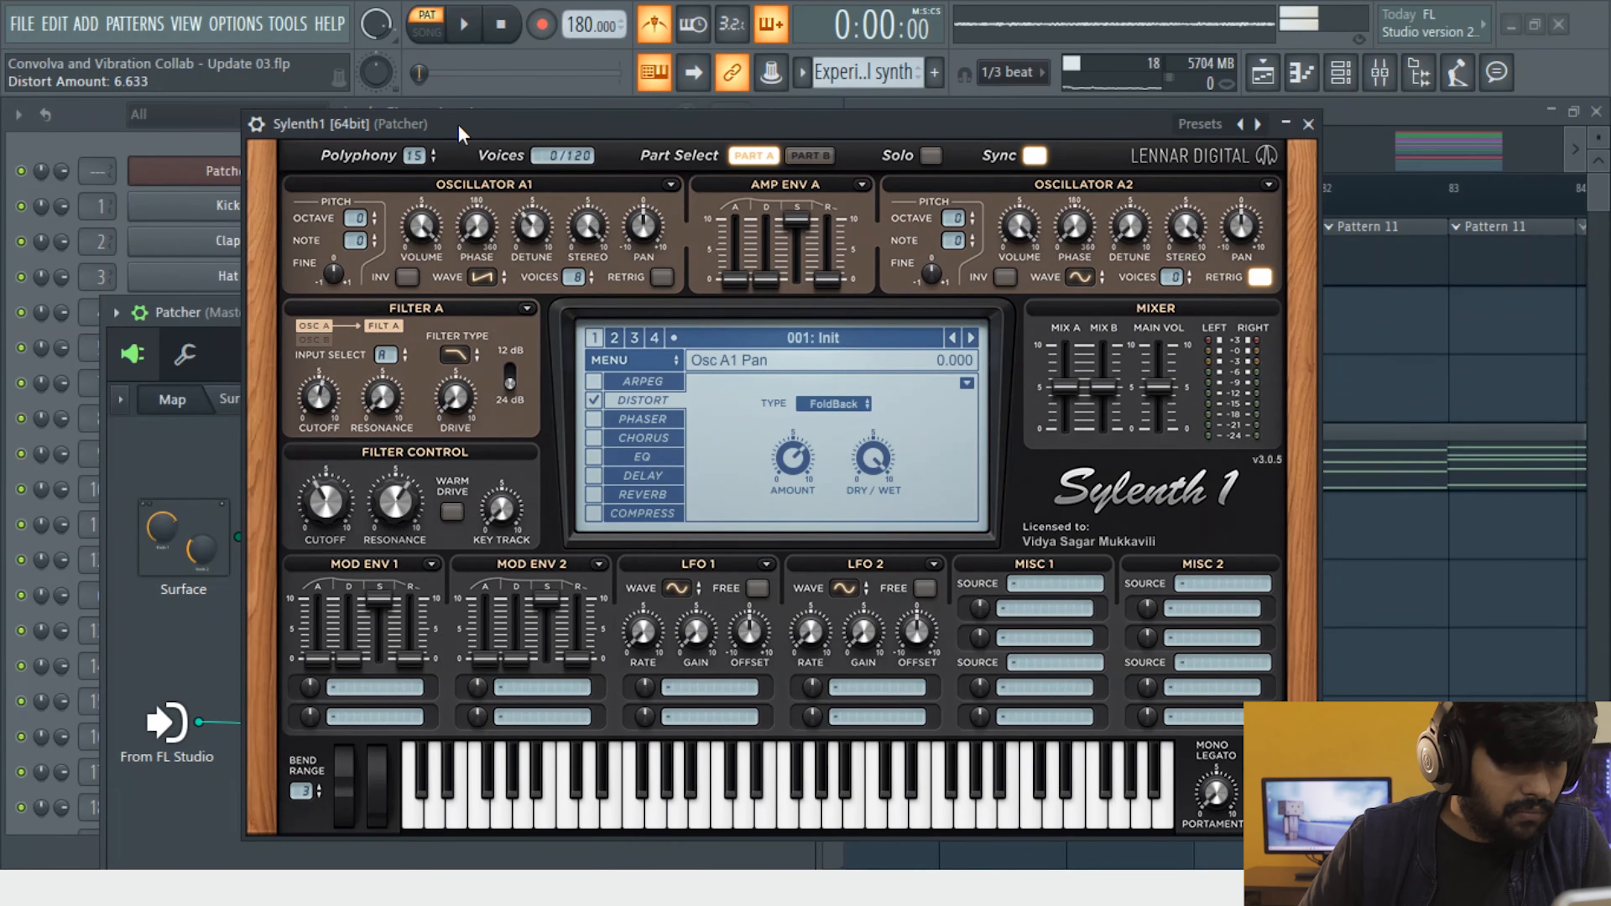
Open the Patcher channel's piano roll and delete the A#5 note from the chord at bar 1
left_click_drag(564, 135, 678, 228)
key("F7")
key("space")
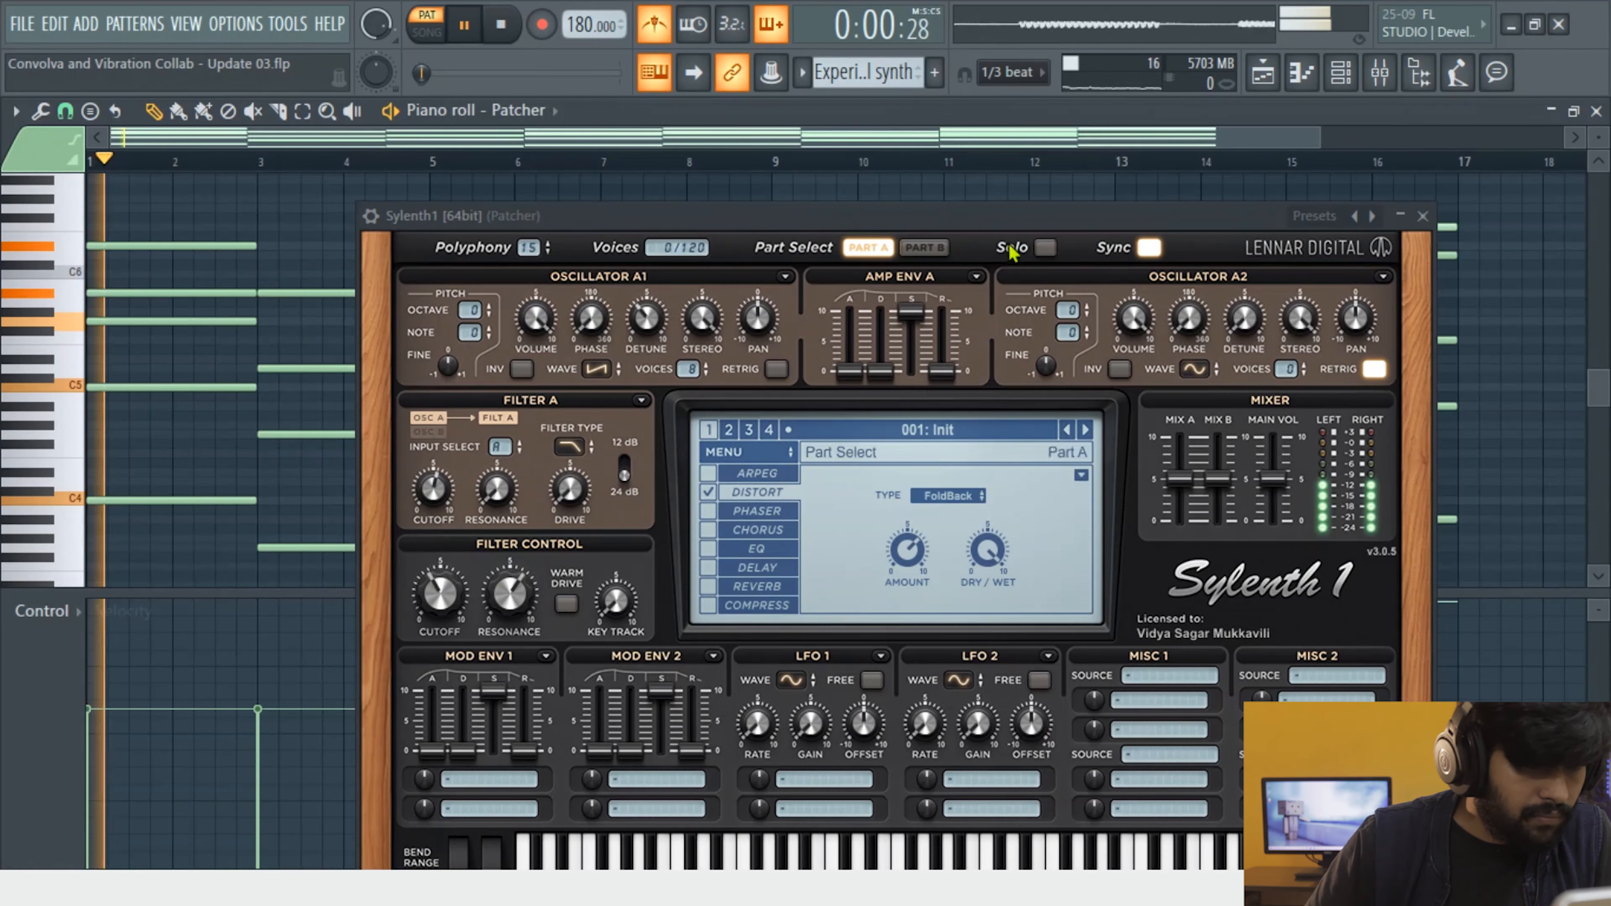
left_click(1411, 219)
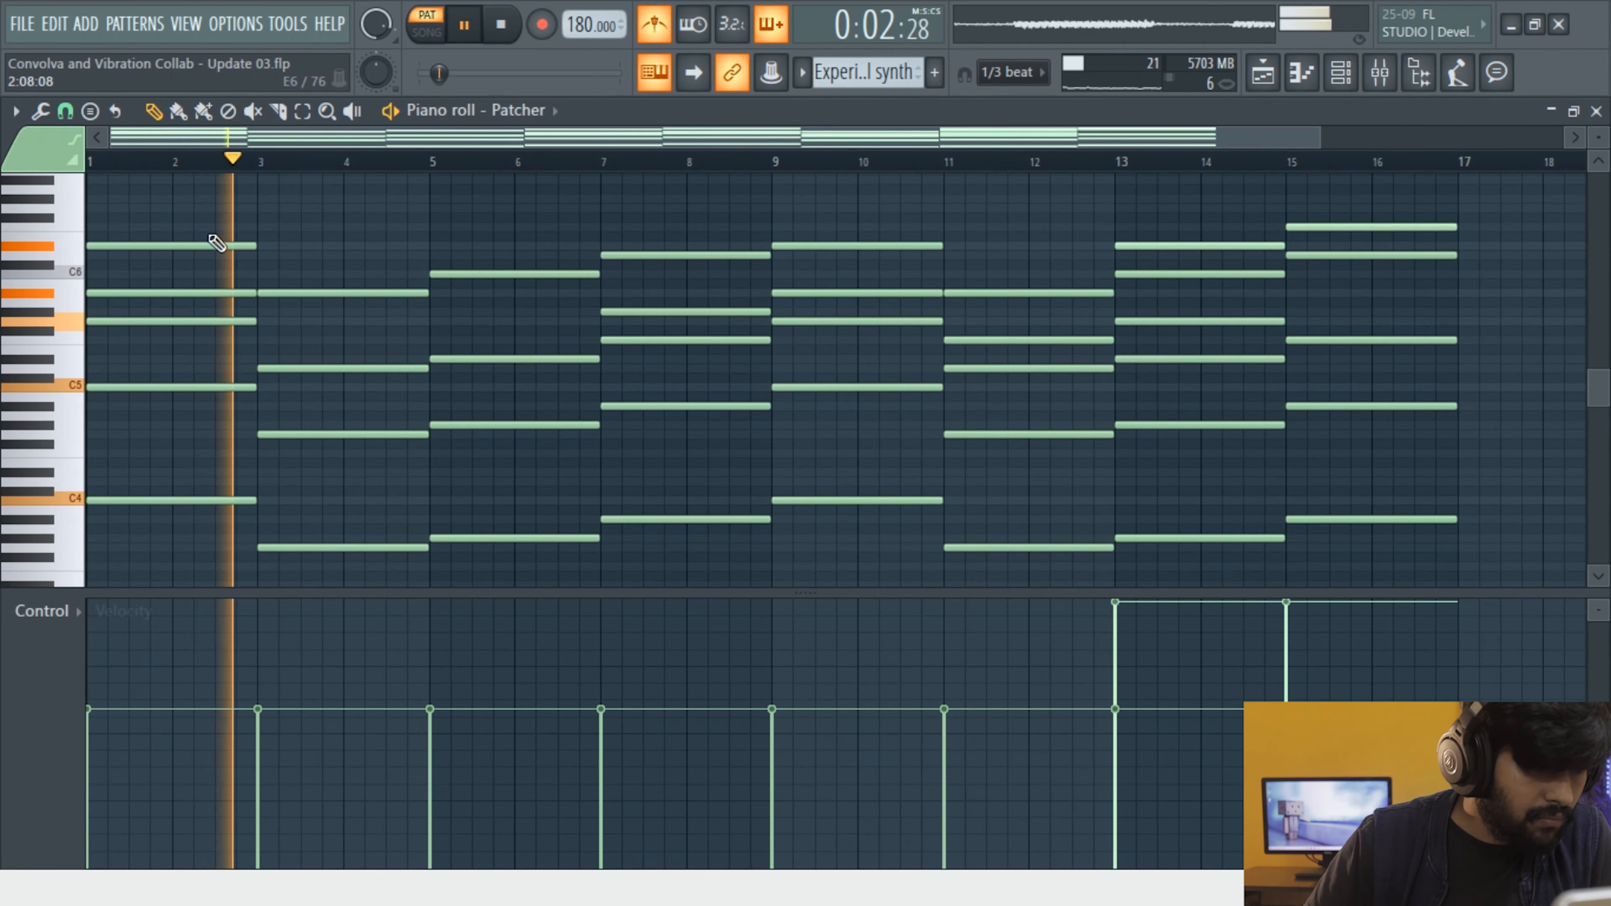
left_click_drag(228, 259, 653, 431)
right_click(534, 375, "ctrl")
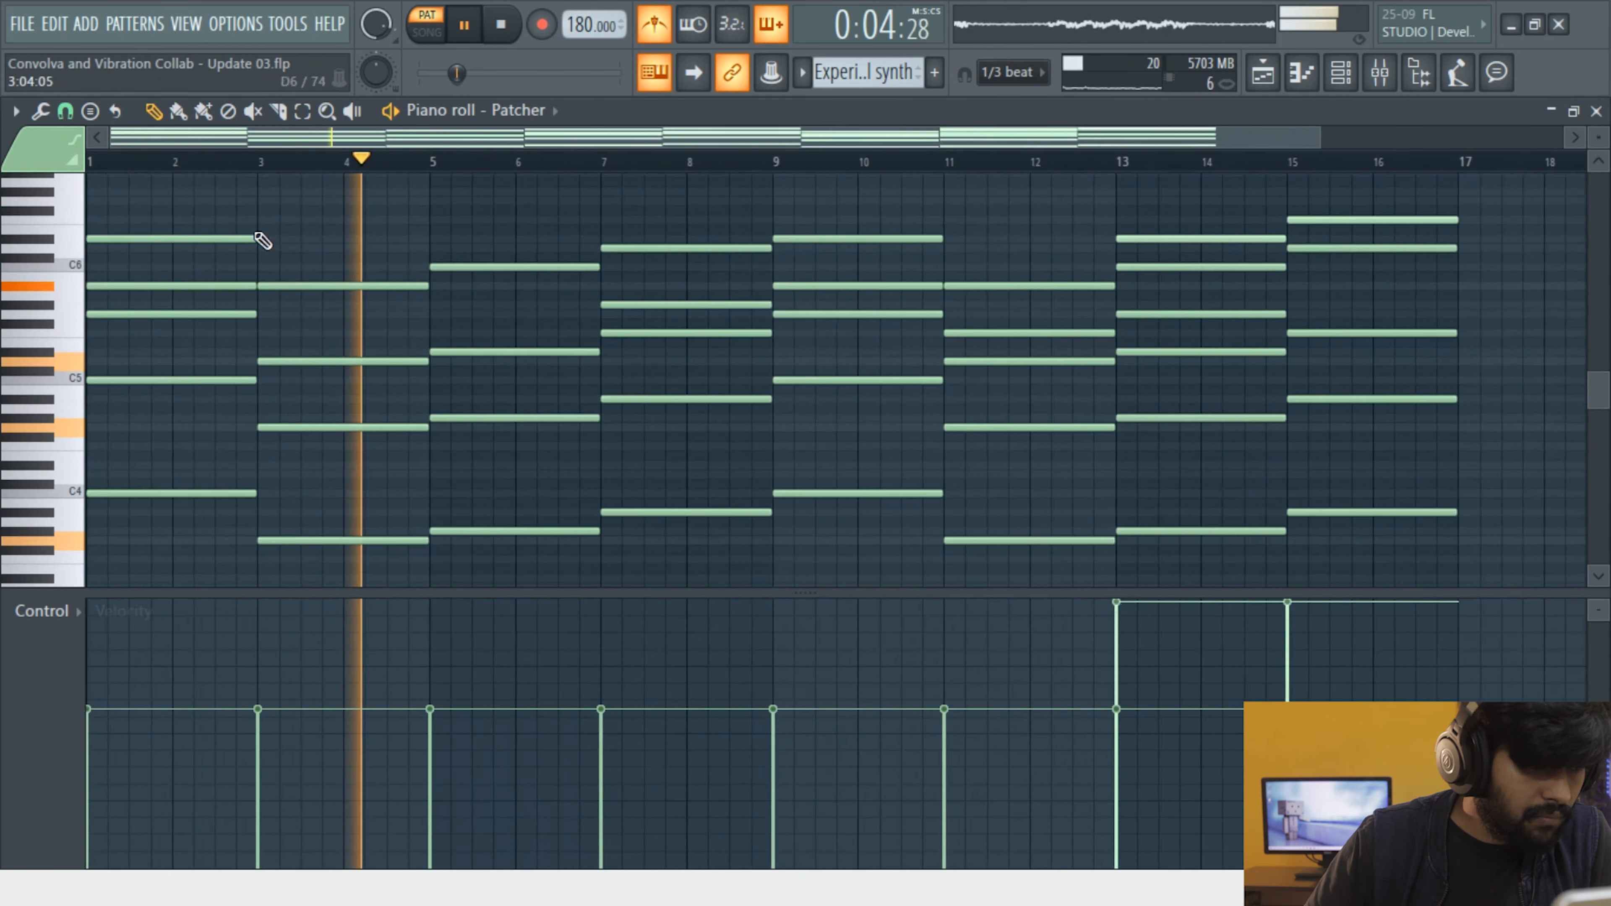
key("space")
key("space")
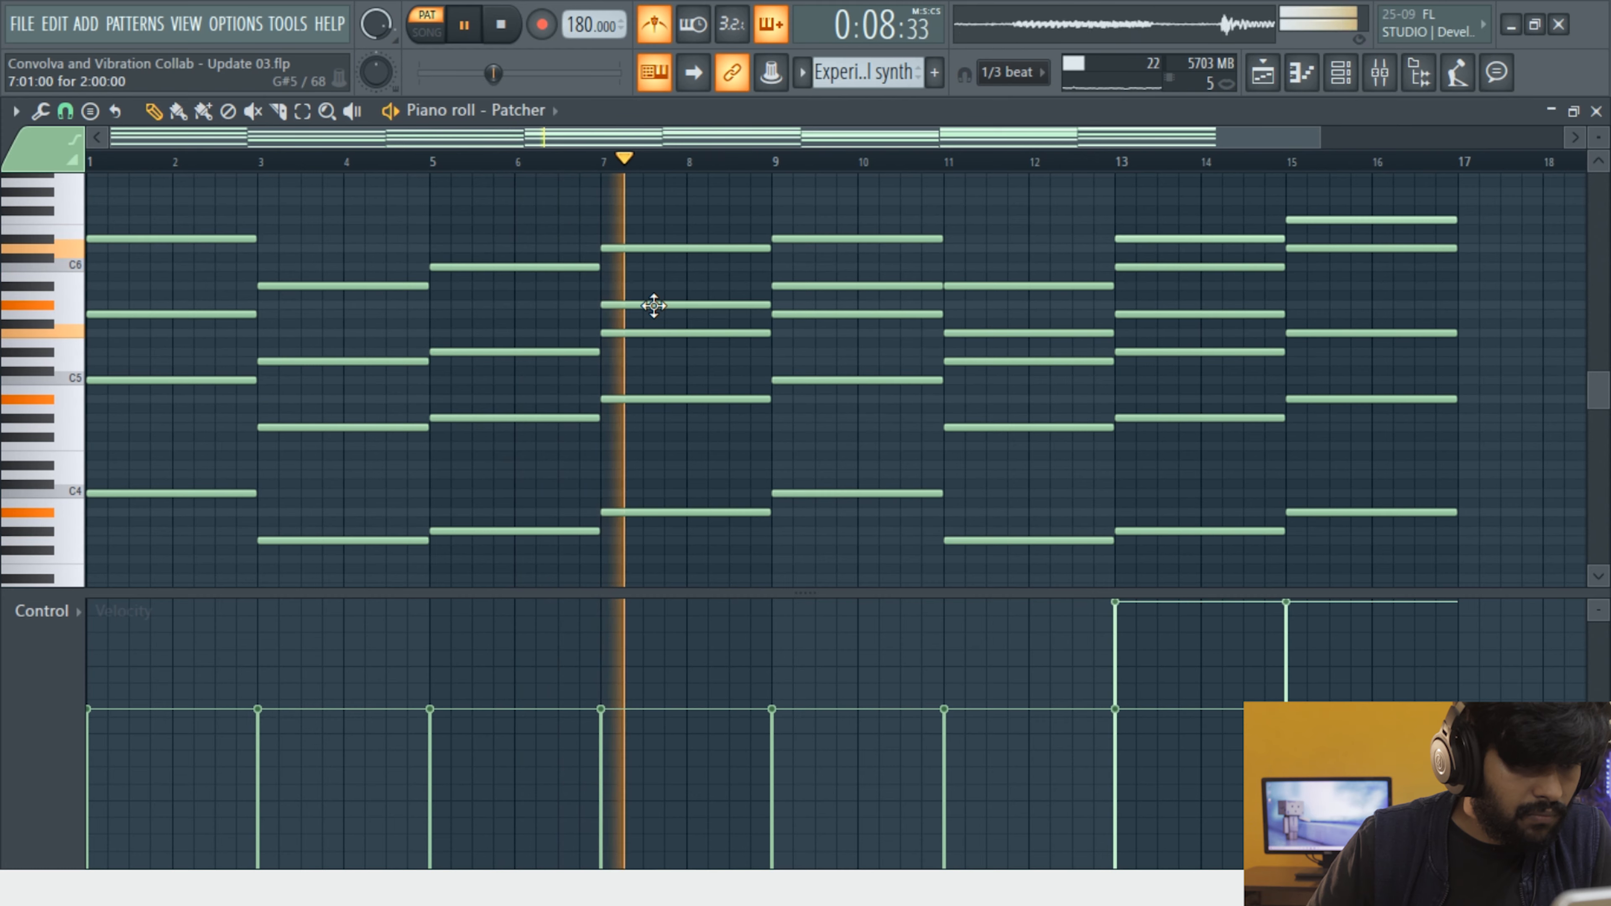
Delete the G#5 note from the chord at bar 7 and replay from that bar
key("space")
left_click(599, 163)
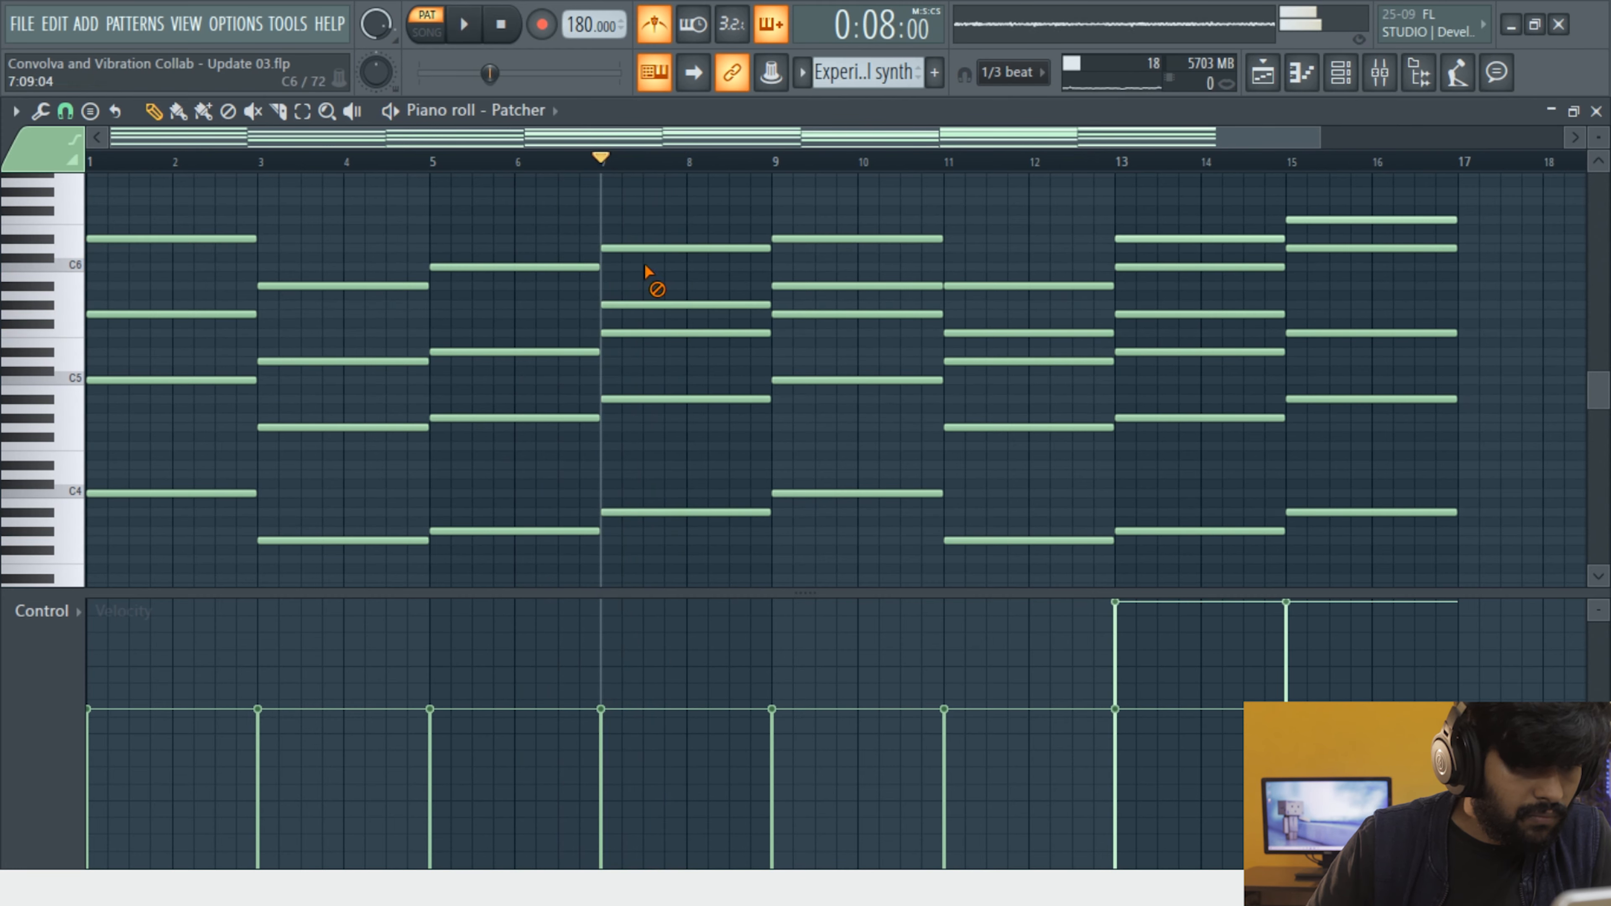
key("space")
key("space")
right_click(681, 307)
key("space")
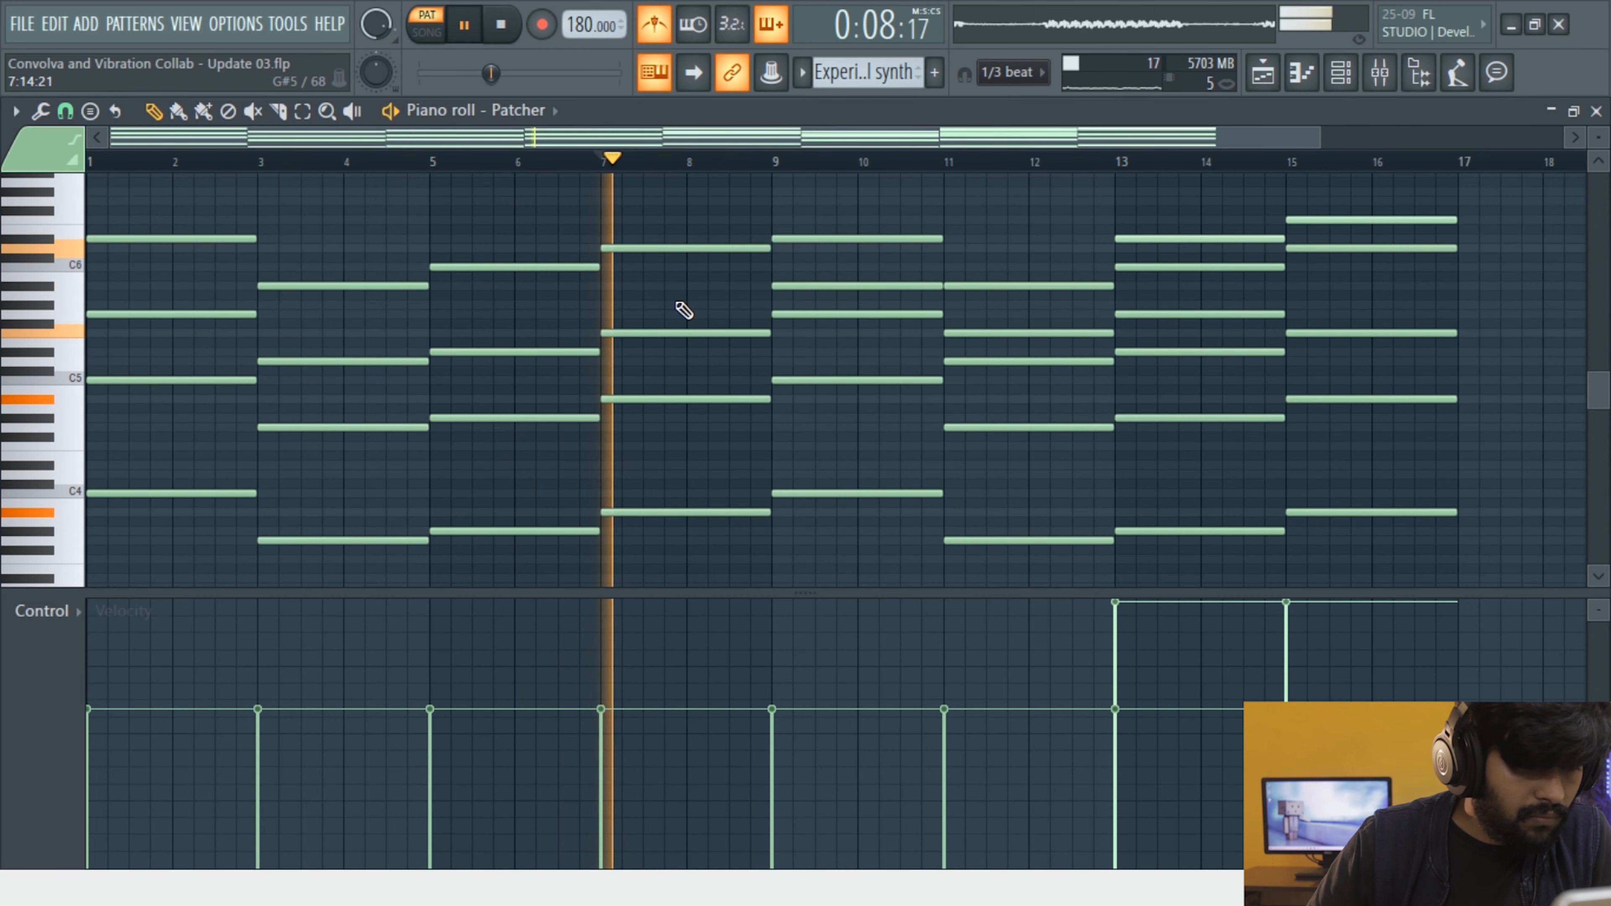
Try removing A#5, F5 and G5 from the chords at bars 9, 11 and 13, and undo the last removal
right_click(840, 287)
right_click(1018, 332)
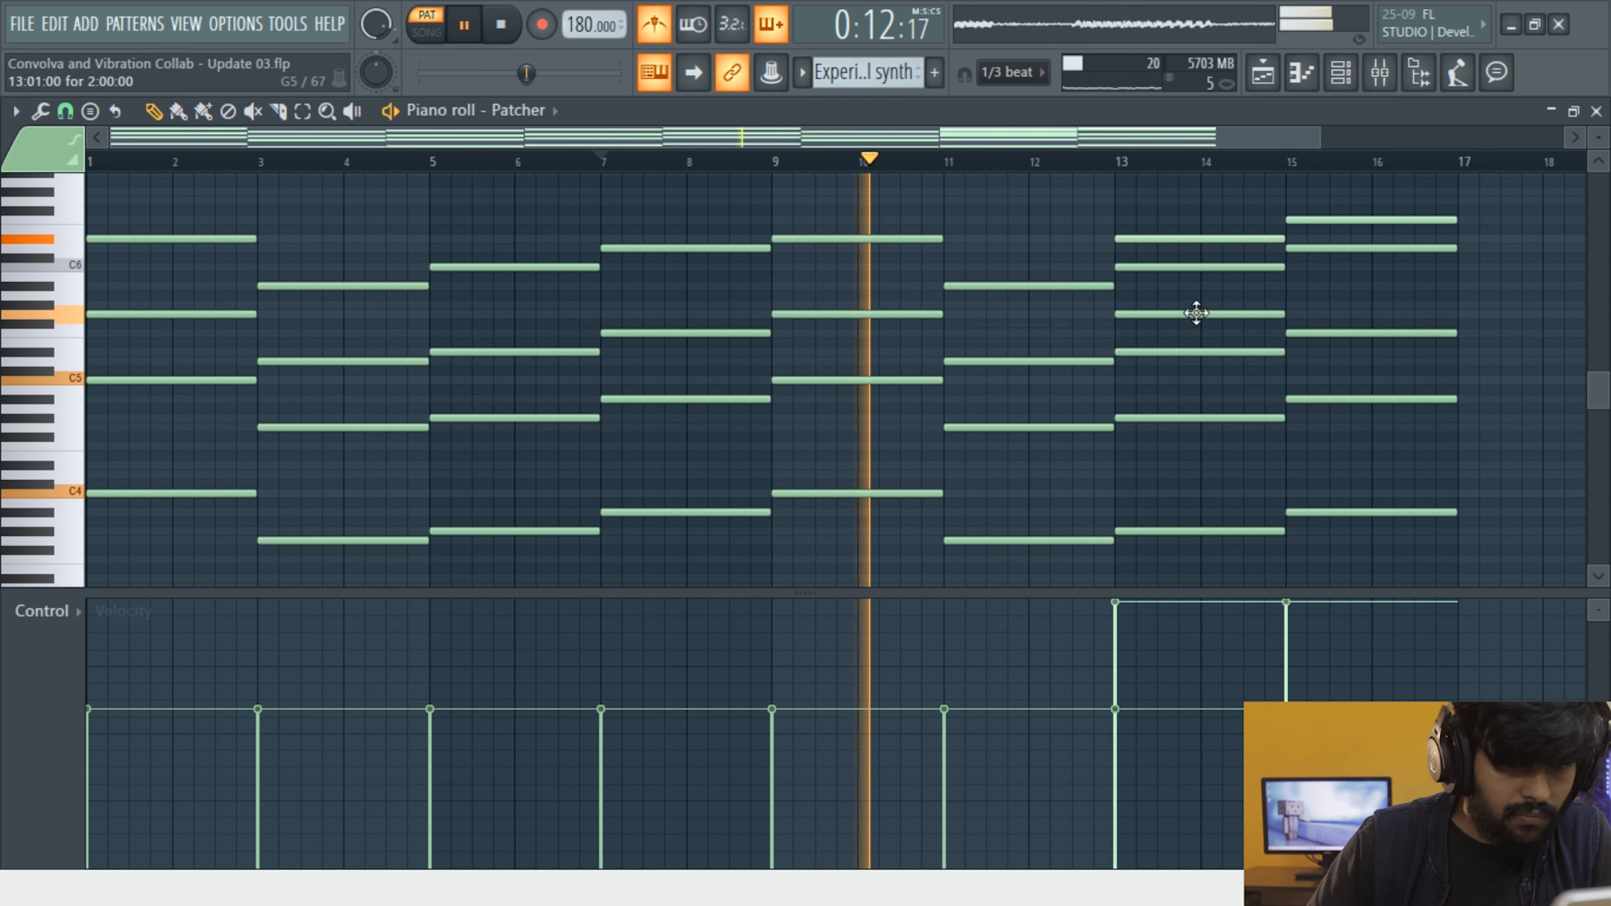
right_click(1162, 312)
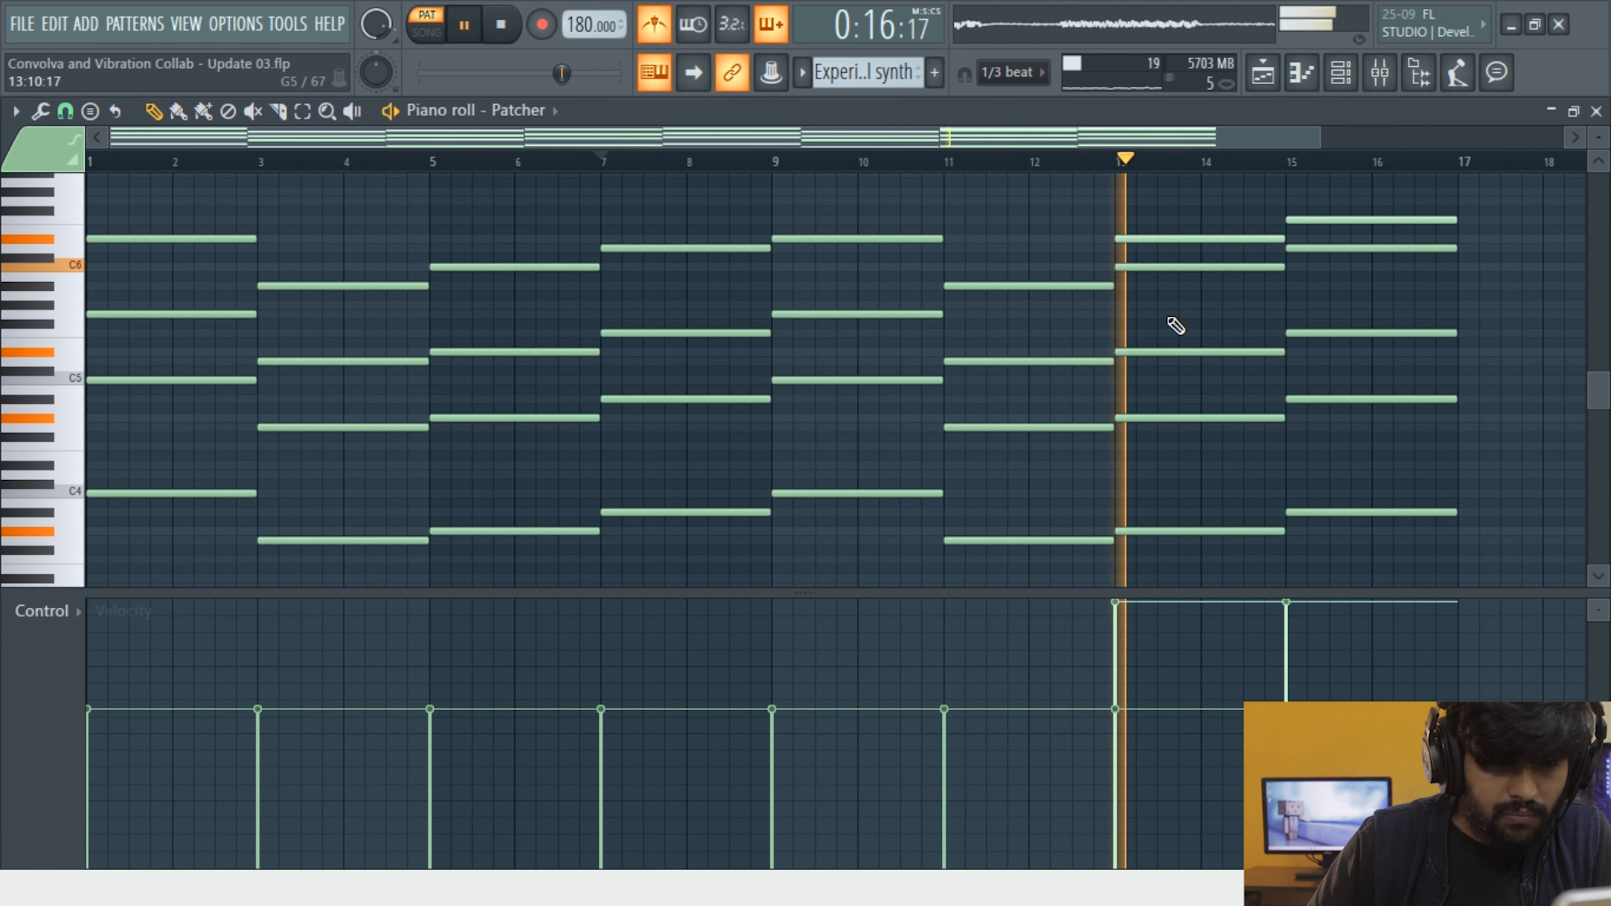
key("ctrl+z")
left_click(1109, 161)
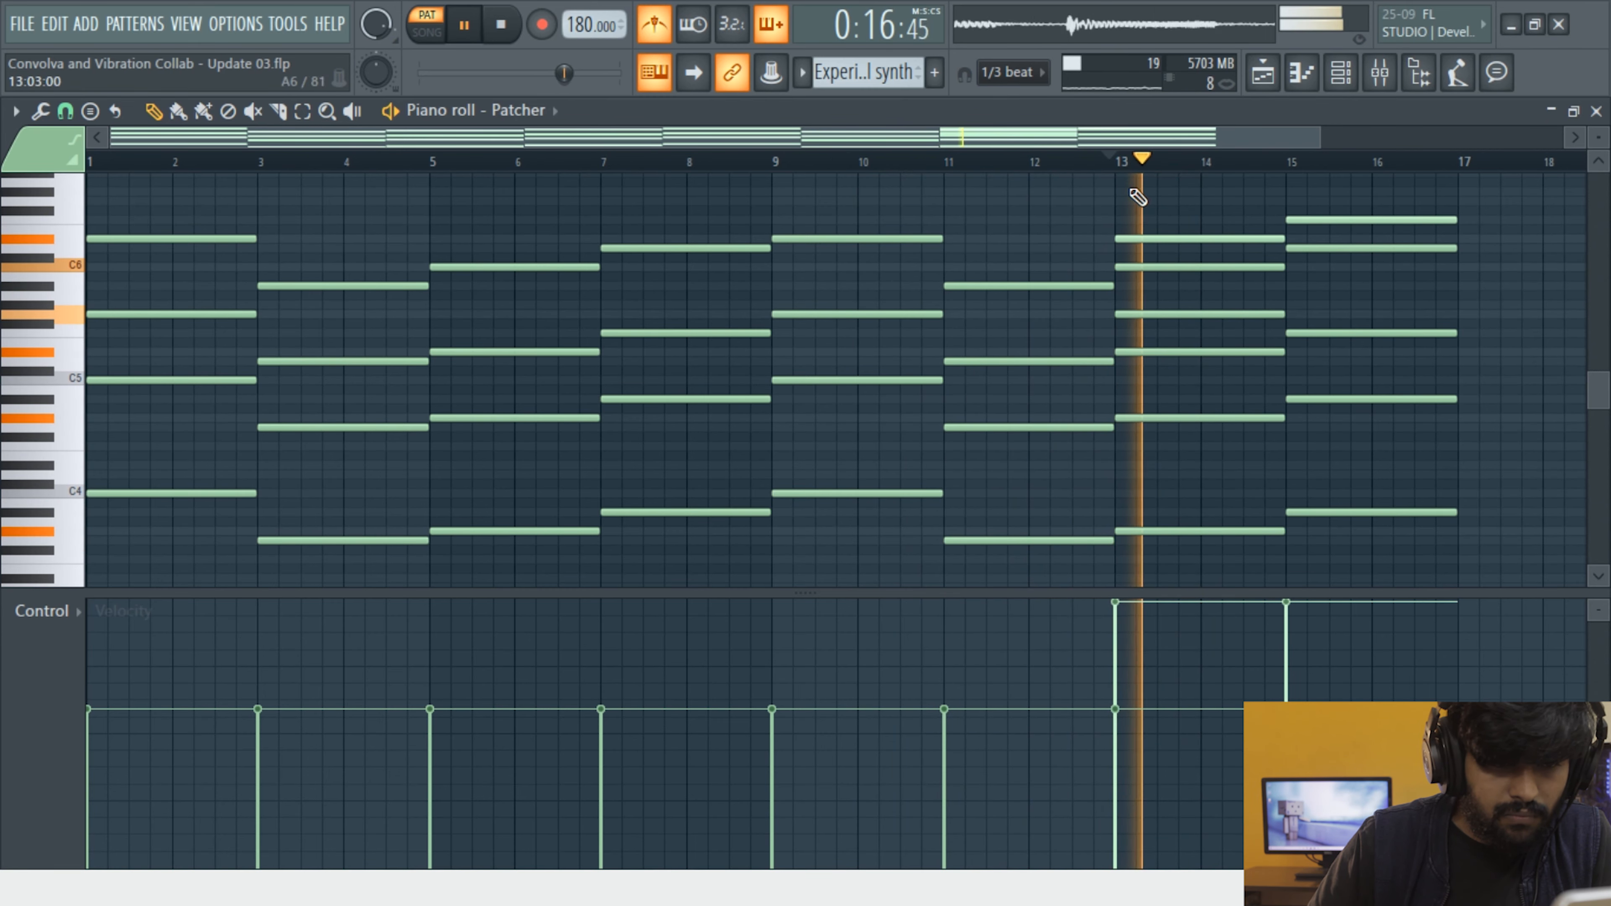
key("space")
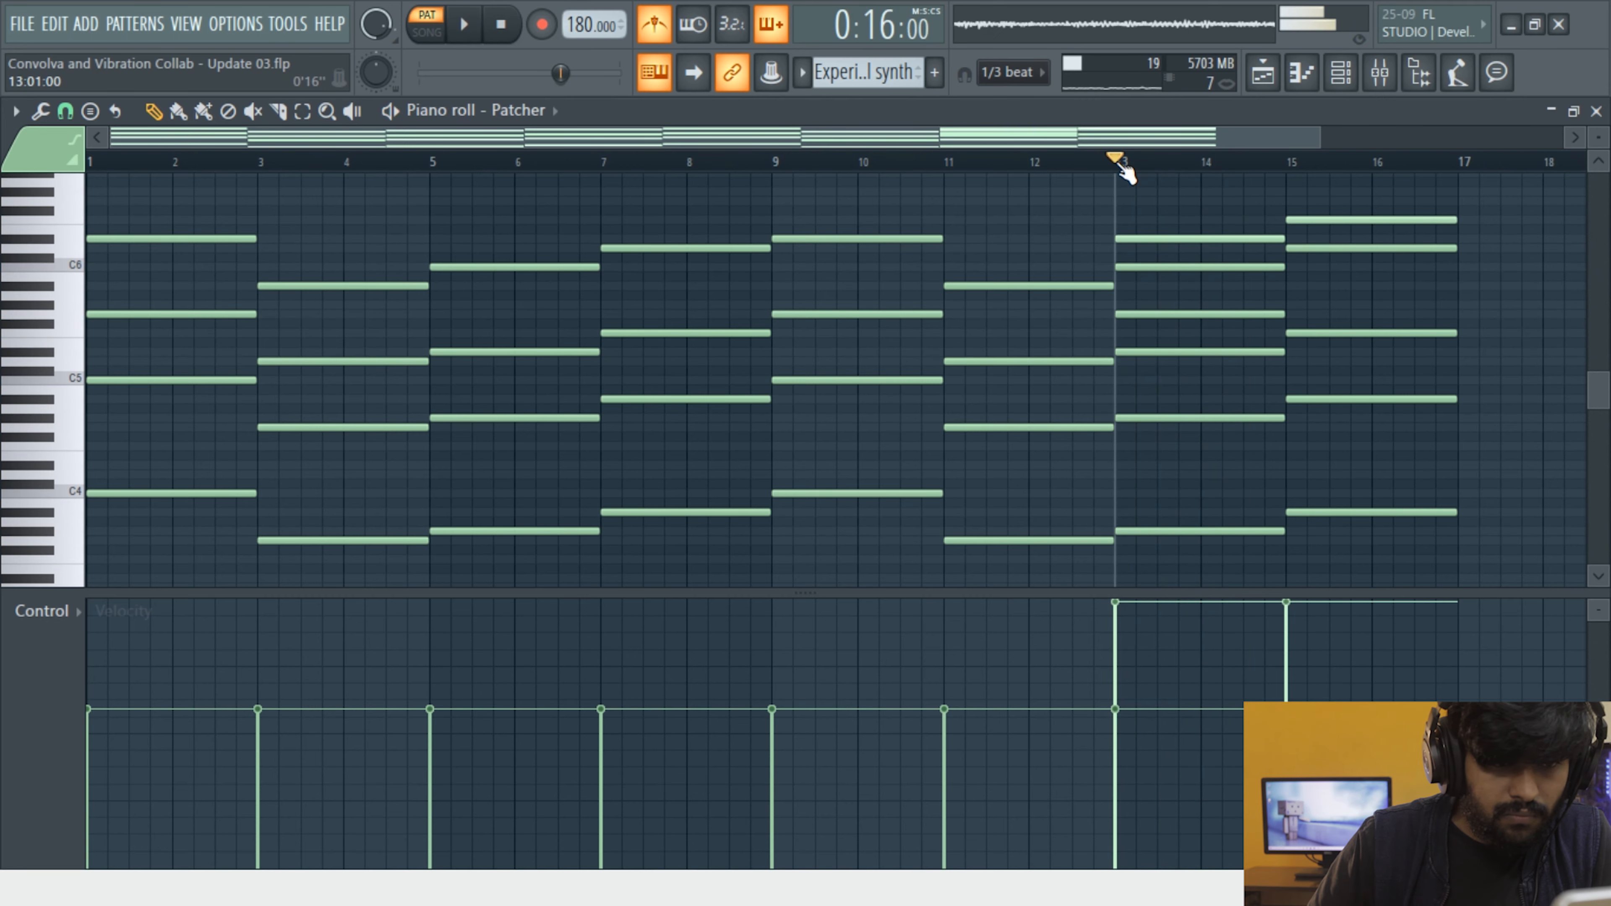
key("space")
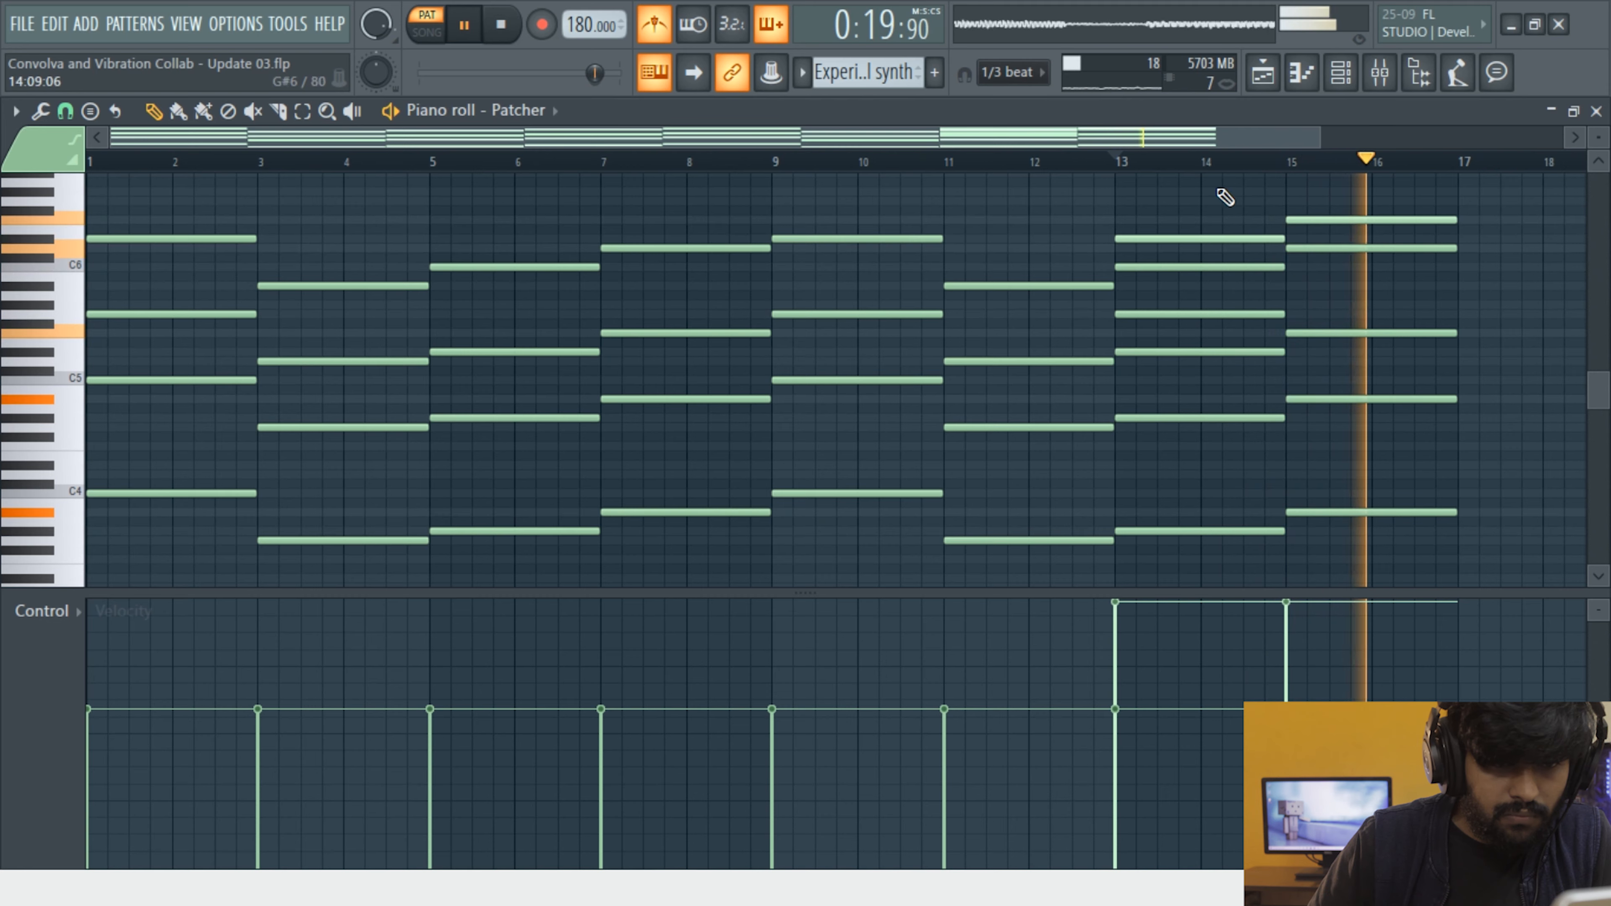
key("space")
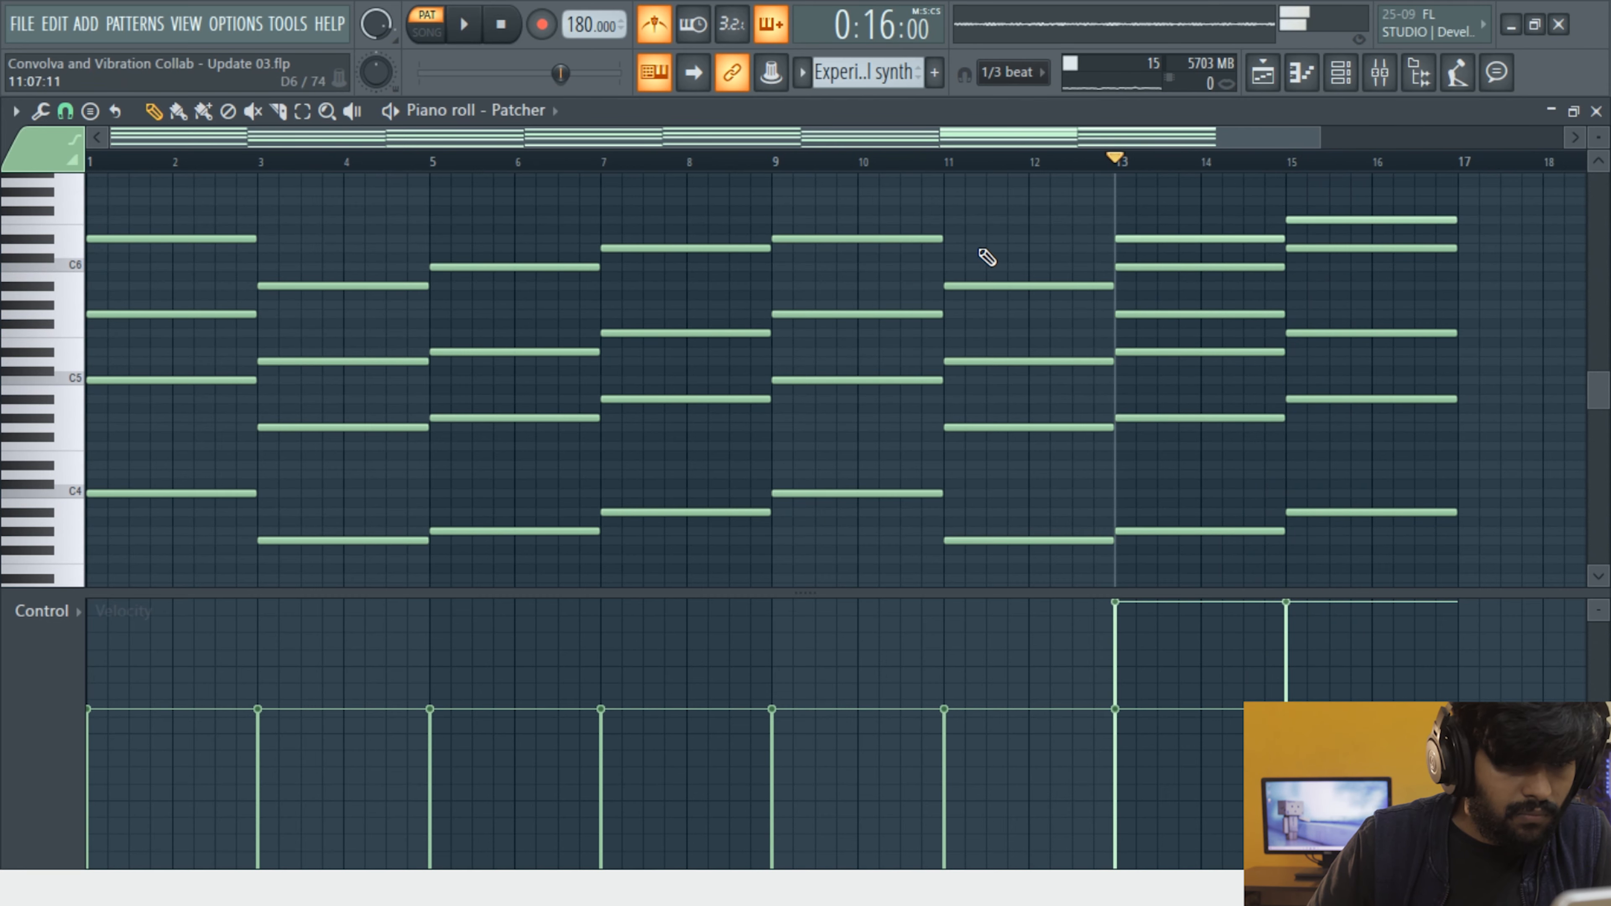
Delete all notes from bar 9 onward and duplicate the chords of bars 1 to 8 in their place
left_click_drag(837, 209, 1341, 504)
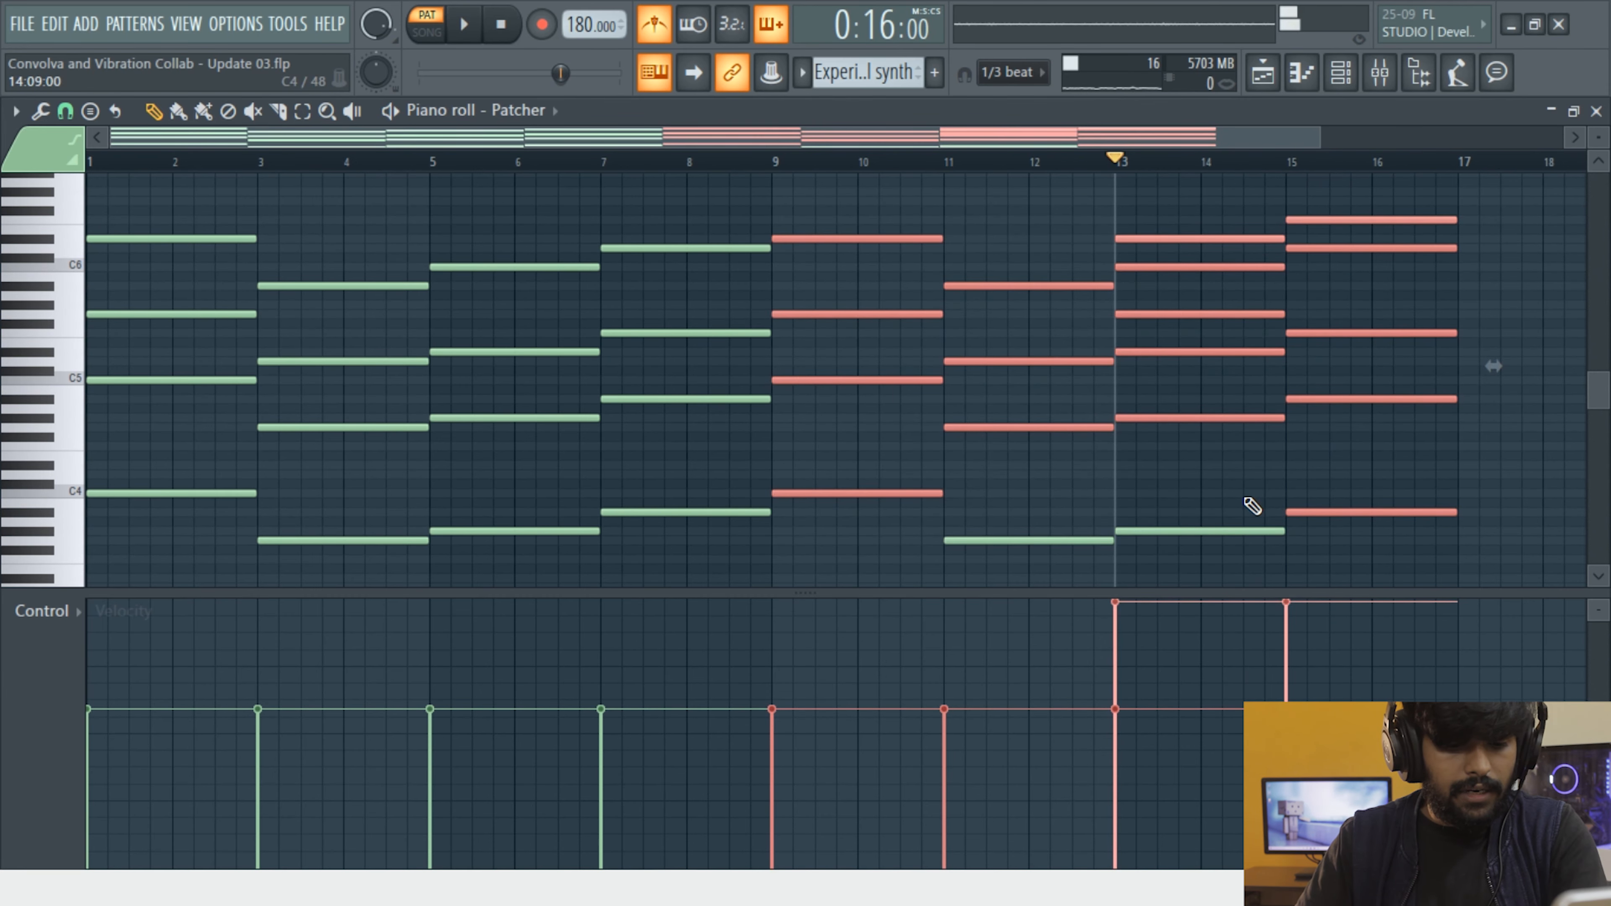
key("Delete")
right_click(1015, 539)
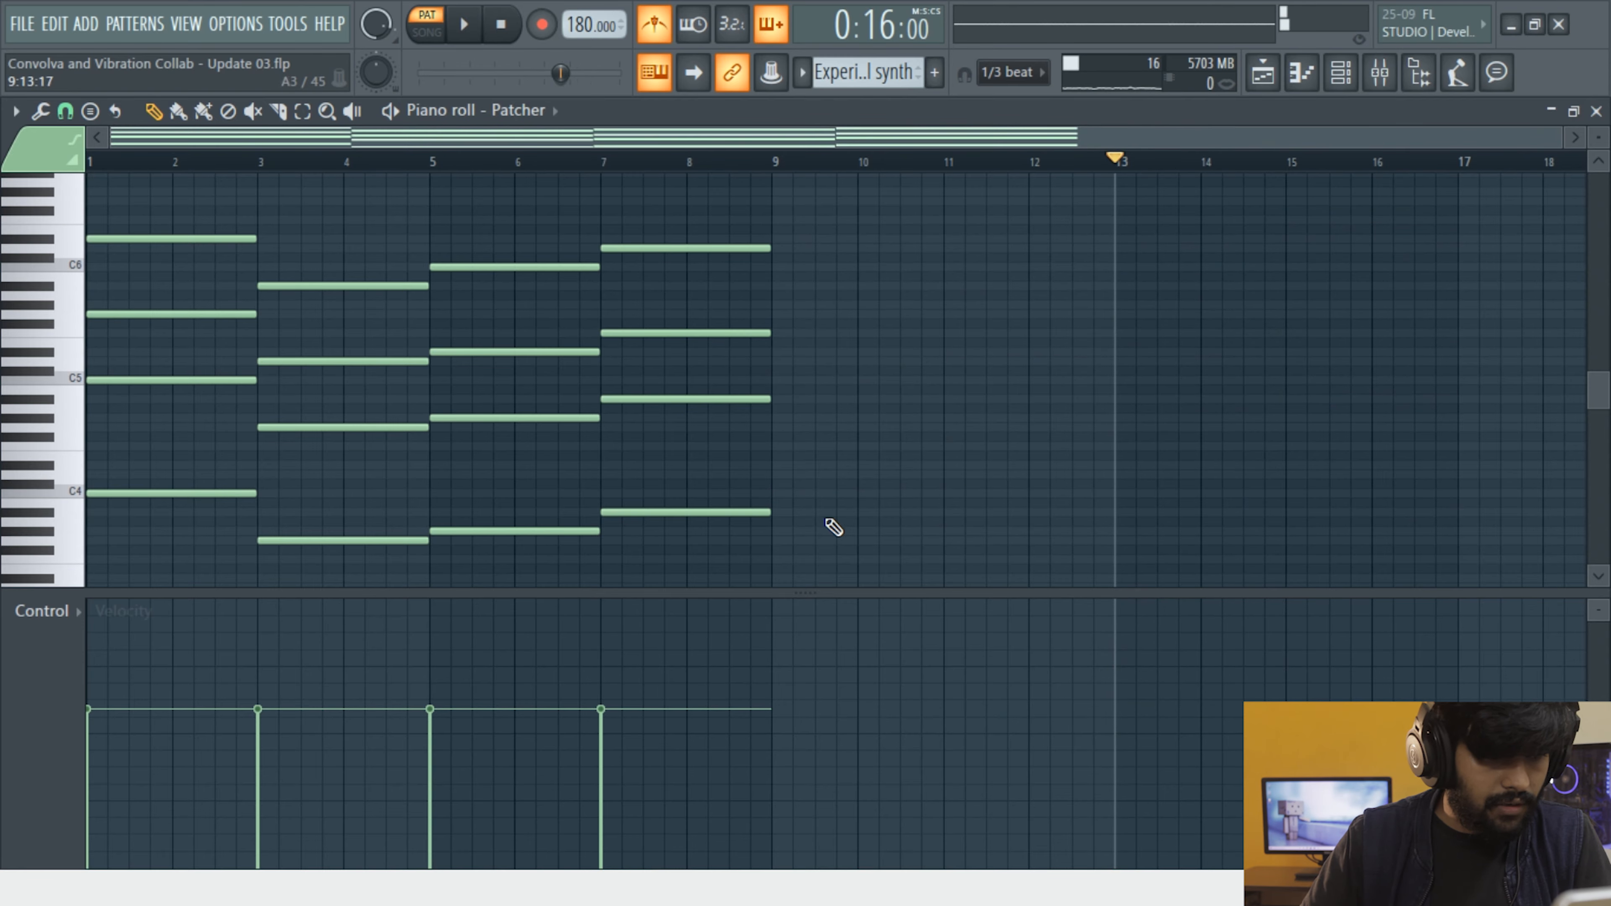
key("ctrl+a")
scroll(764, 236, "down", 5)
key("ctrl+b")
key("space")
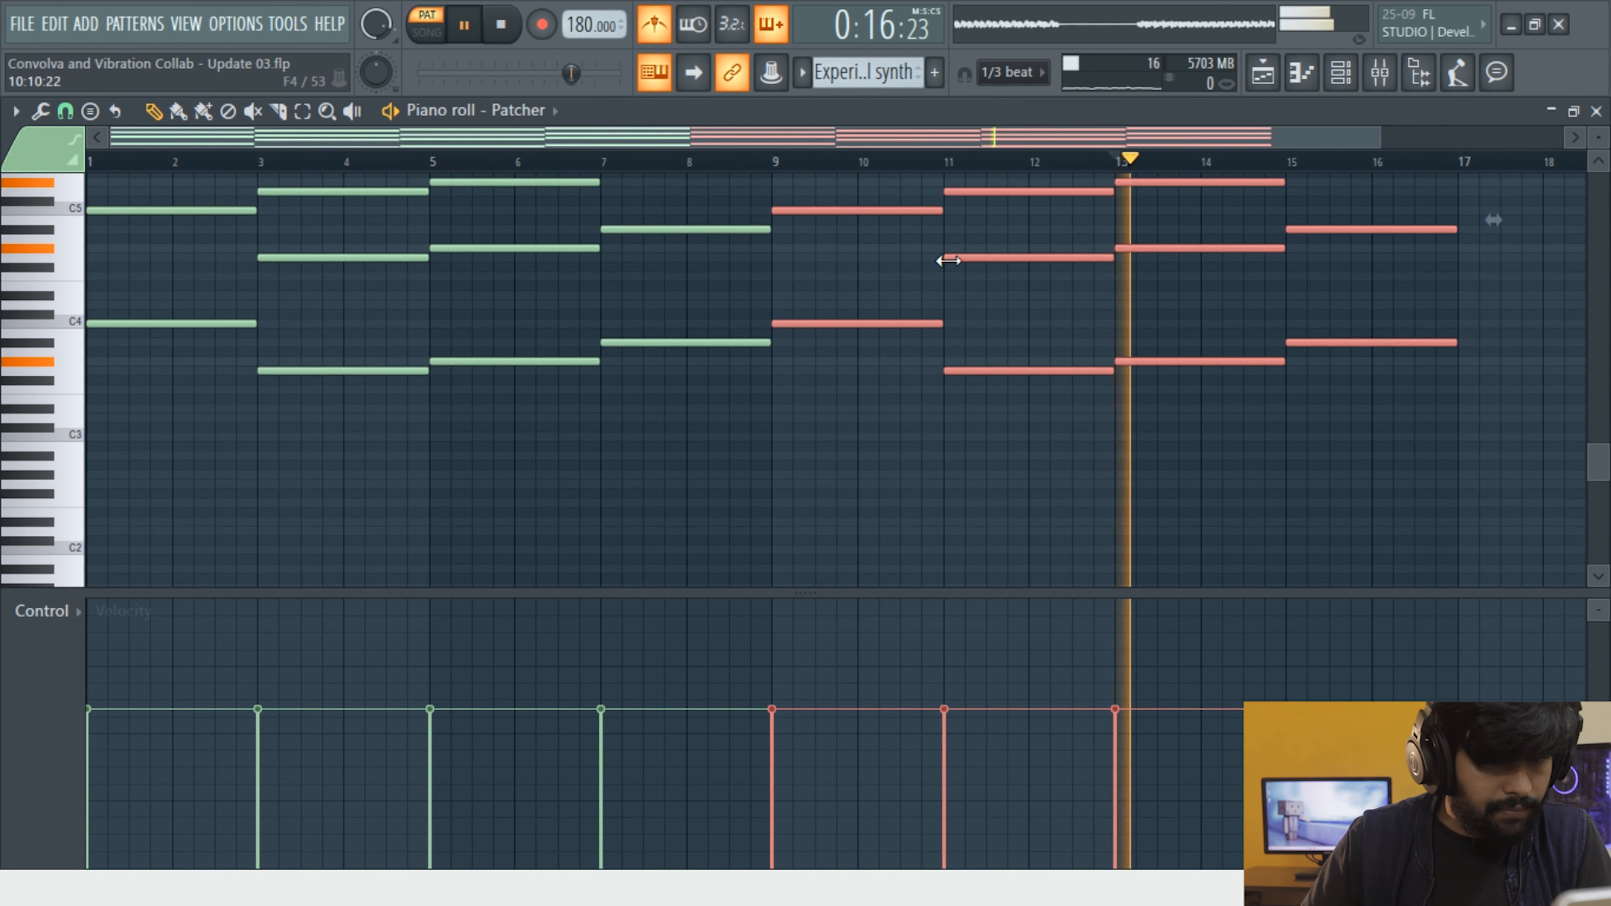
scroll(982, 286, "up", 3)
Reopen Sylenth1 from the Patcher map and assign LFO 1's first destination to Cutoff A and B
key("F7")
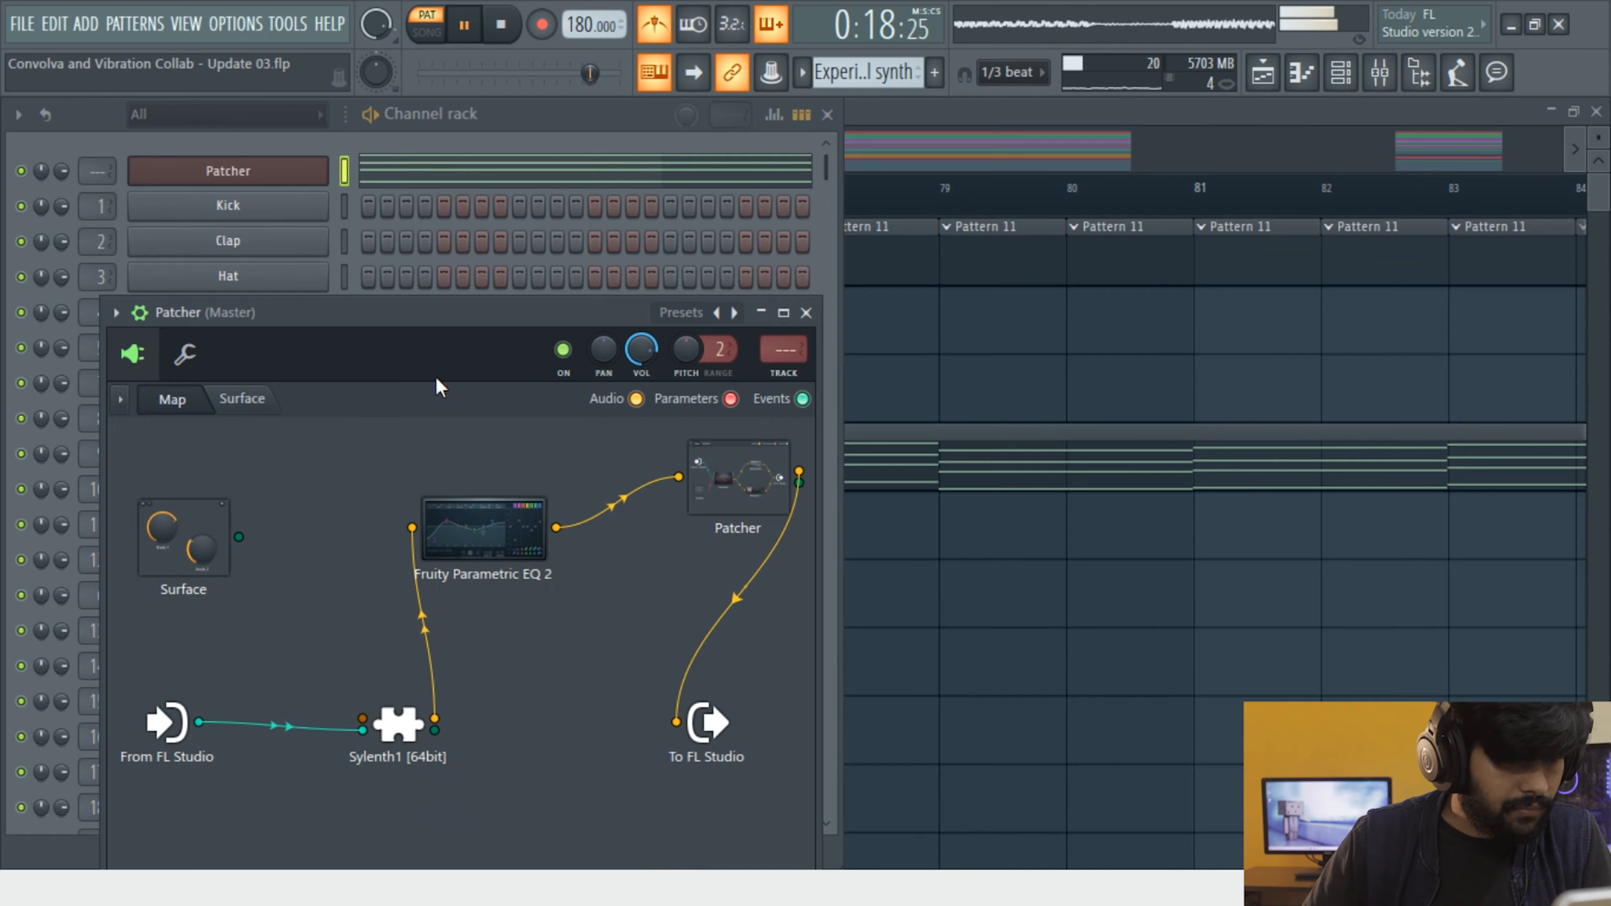
left_click_drag(468, 327, 514, 239)
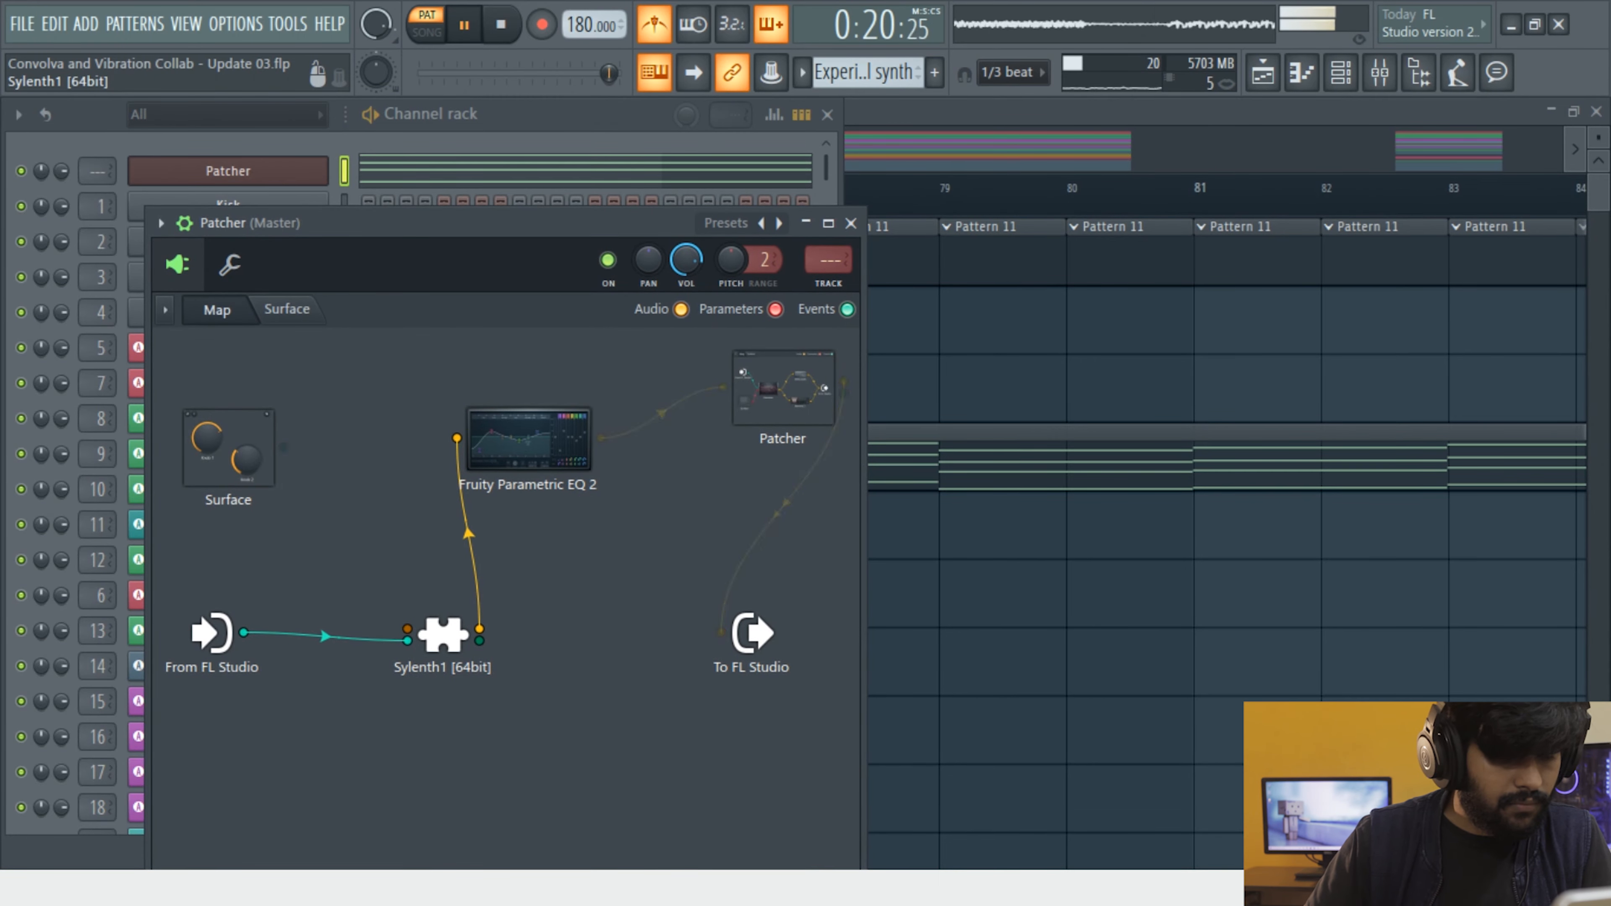
double_click(437, 631)
left_click(824, 779)
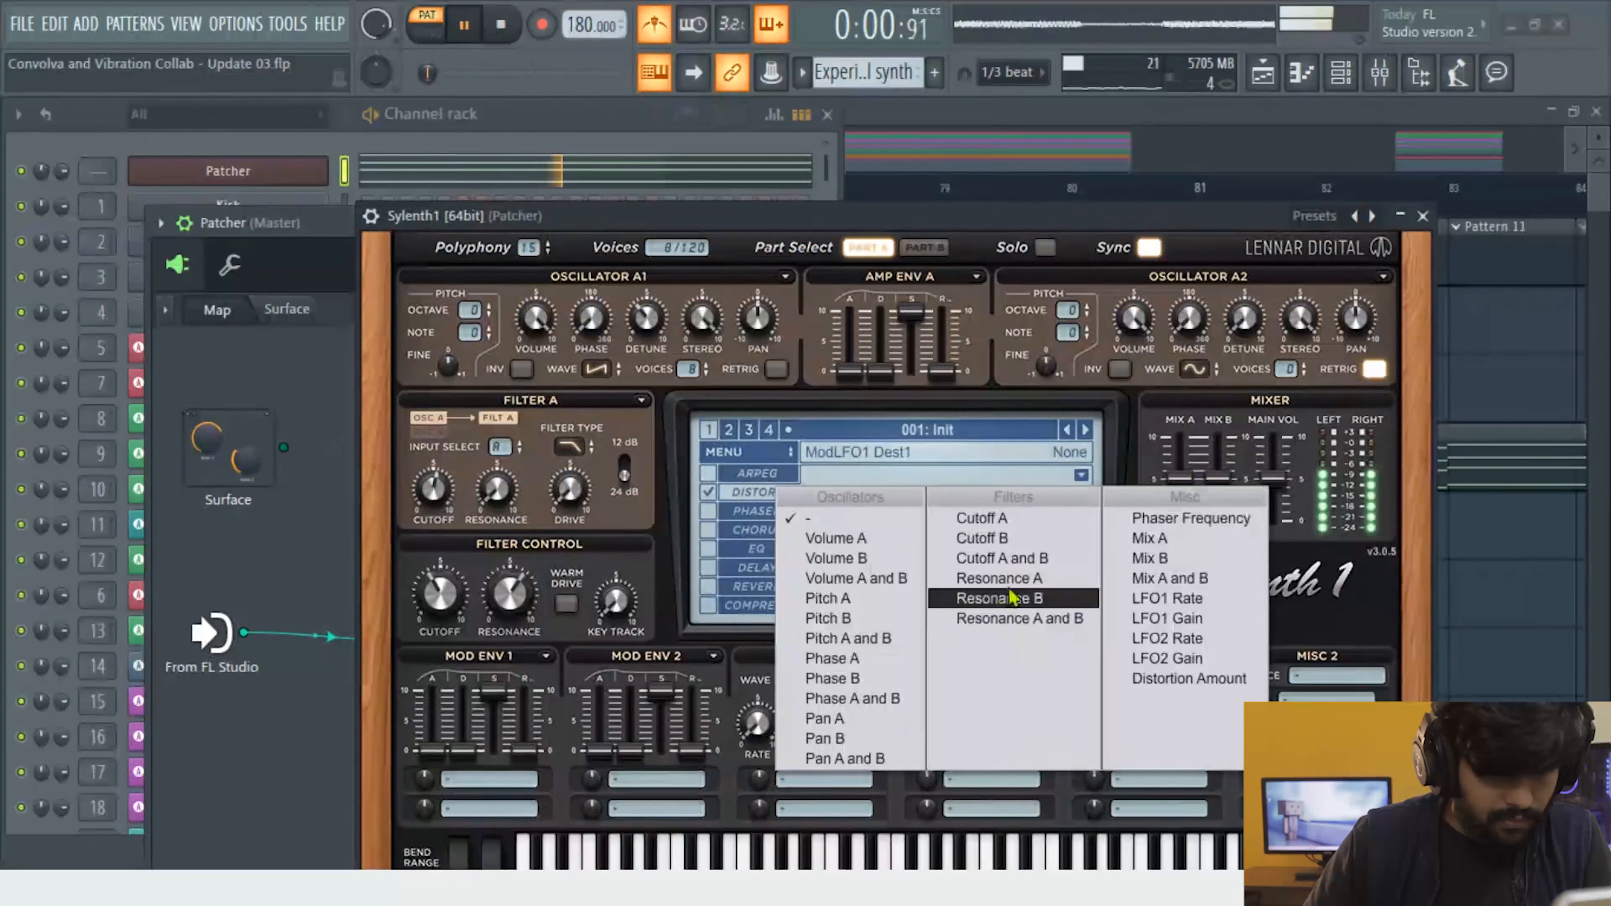
left_click(1046, 562)
left_click_drag(837, 208, 835, 105)
Change Sylenth1's Filter A type to Bandpass and adjust the cutoff in Filter Control
left_click(566, 343)
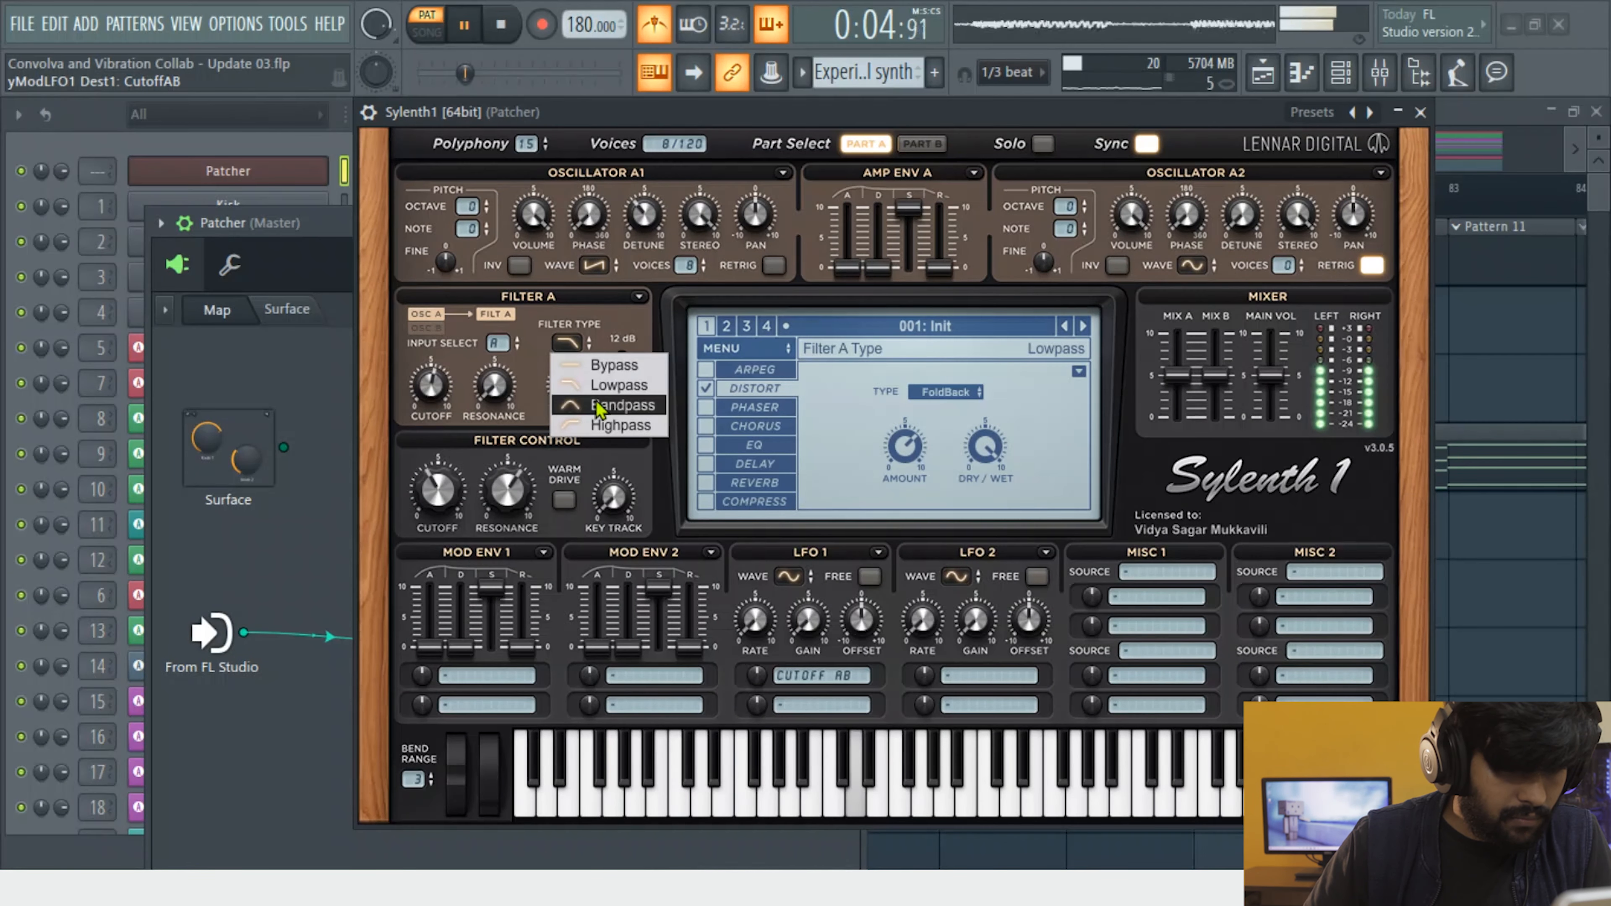
left_click(613, 410)
left_click_drag(436, 500, 452, 483)
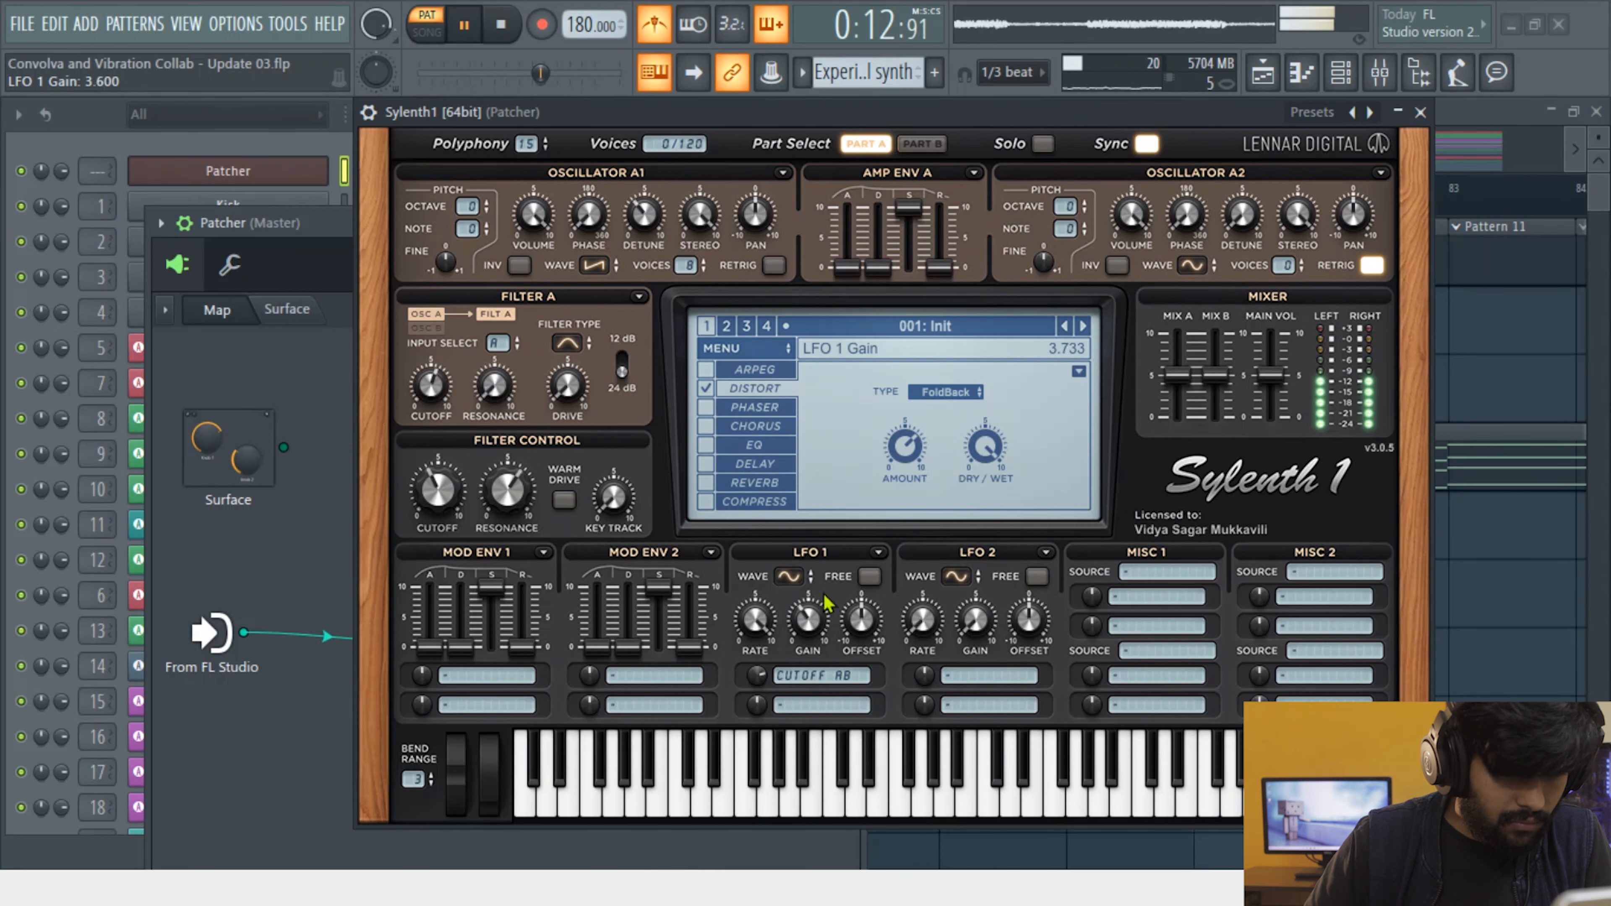
Enable Free on LFO 1, set its Cutoff A and B modulation amount to about 3.2 and its gain to about 2.03
left_click_drag(828, 603, 828, 574)
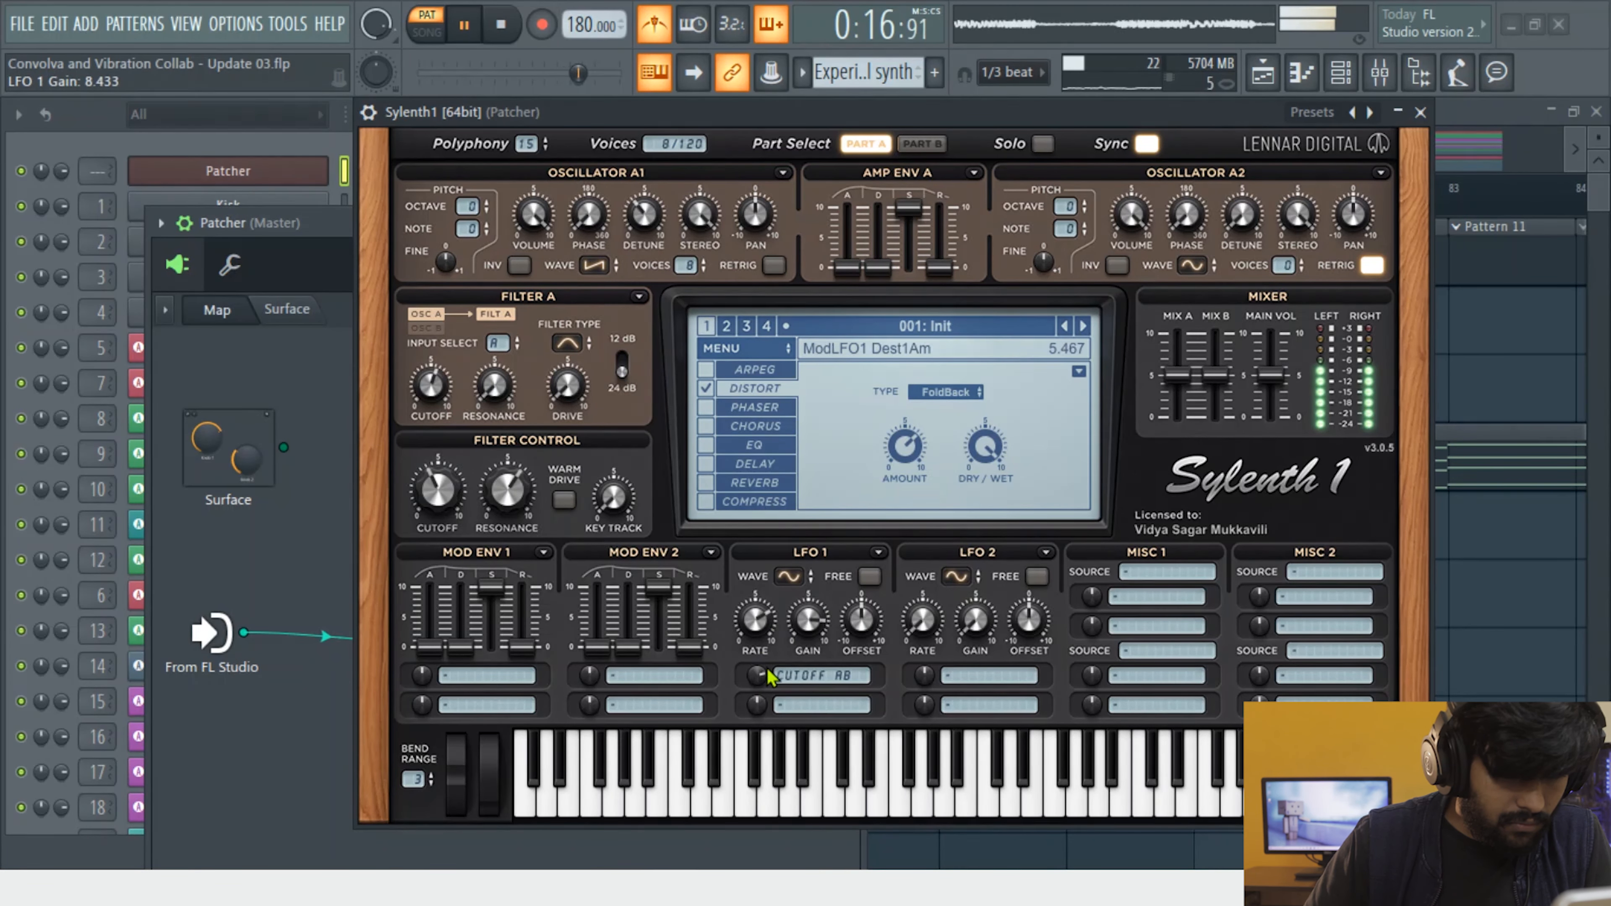
left_click(811, 579)
left_click(870, 576)
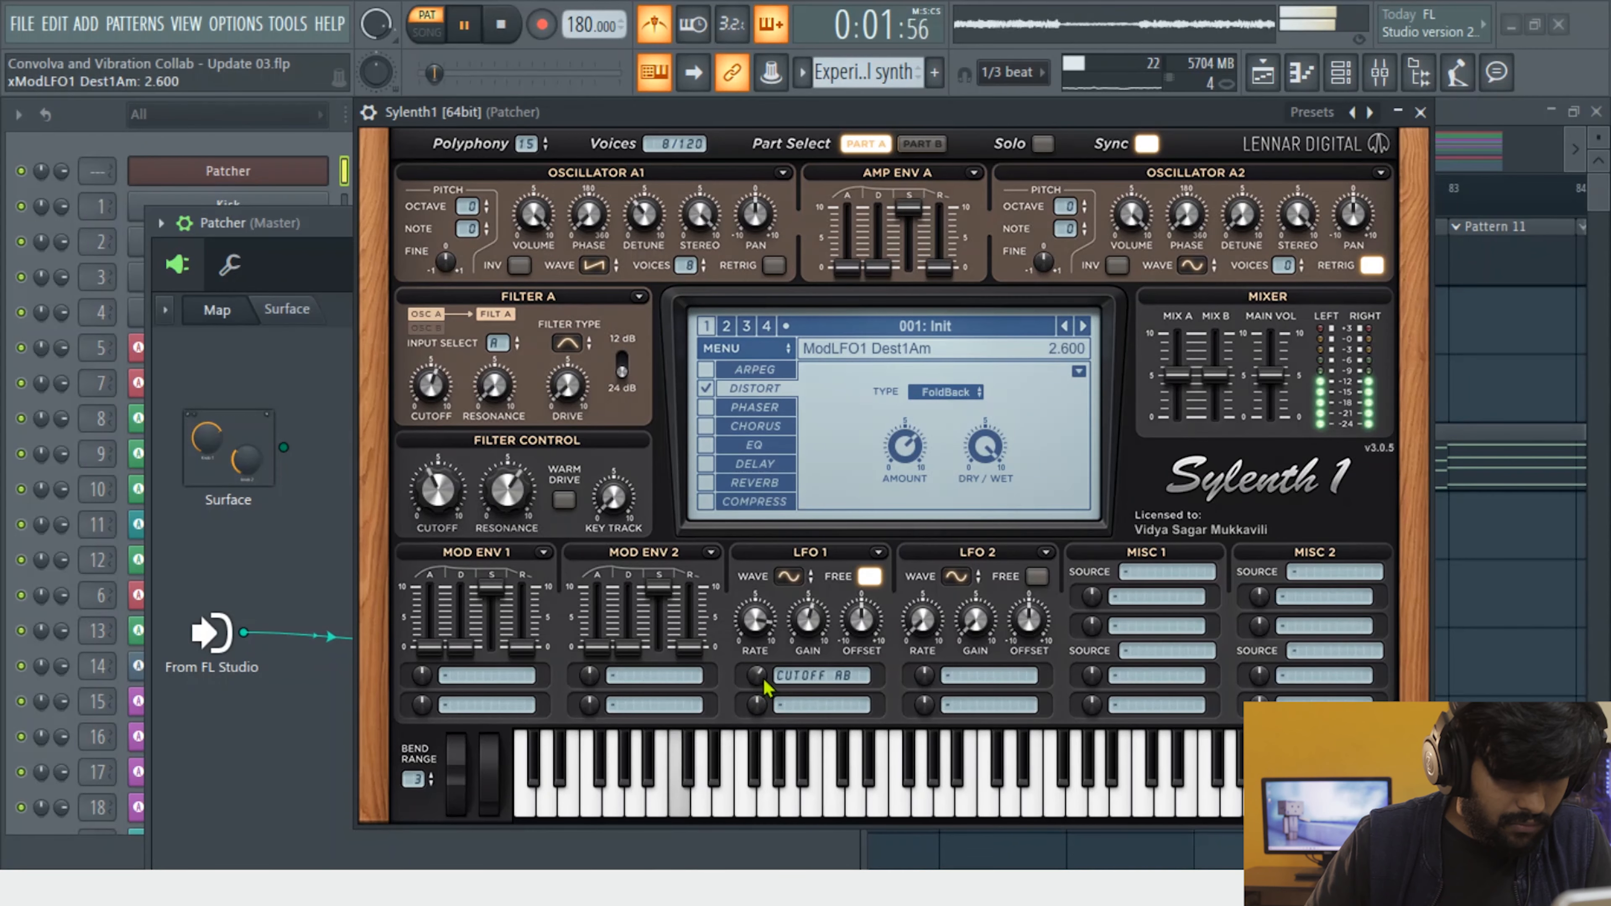
left_click_drag(824, 628, 814, 657)
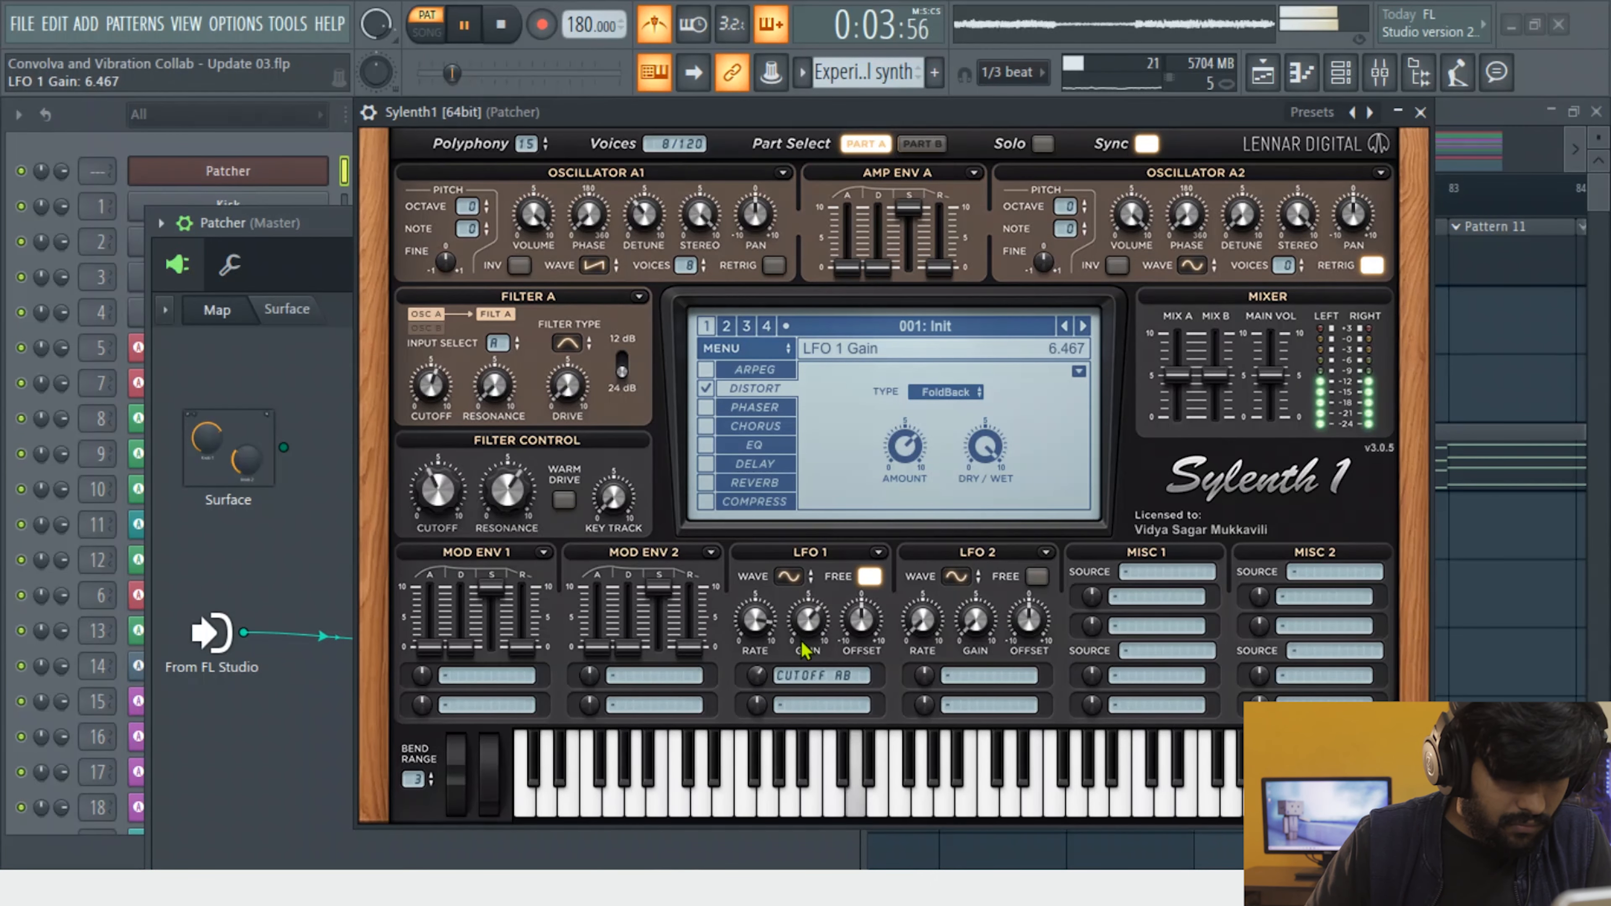
left_click_drag(770, 744, 764, 666)
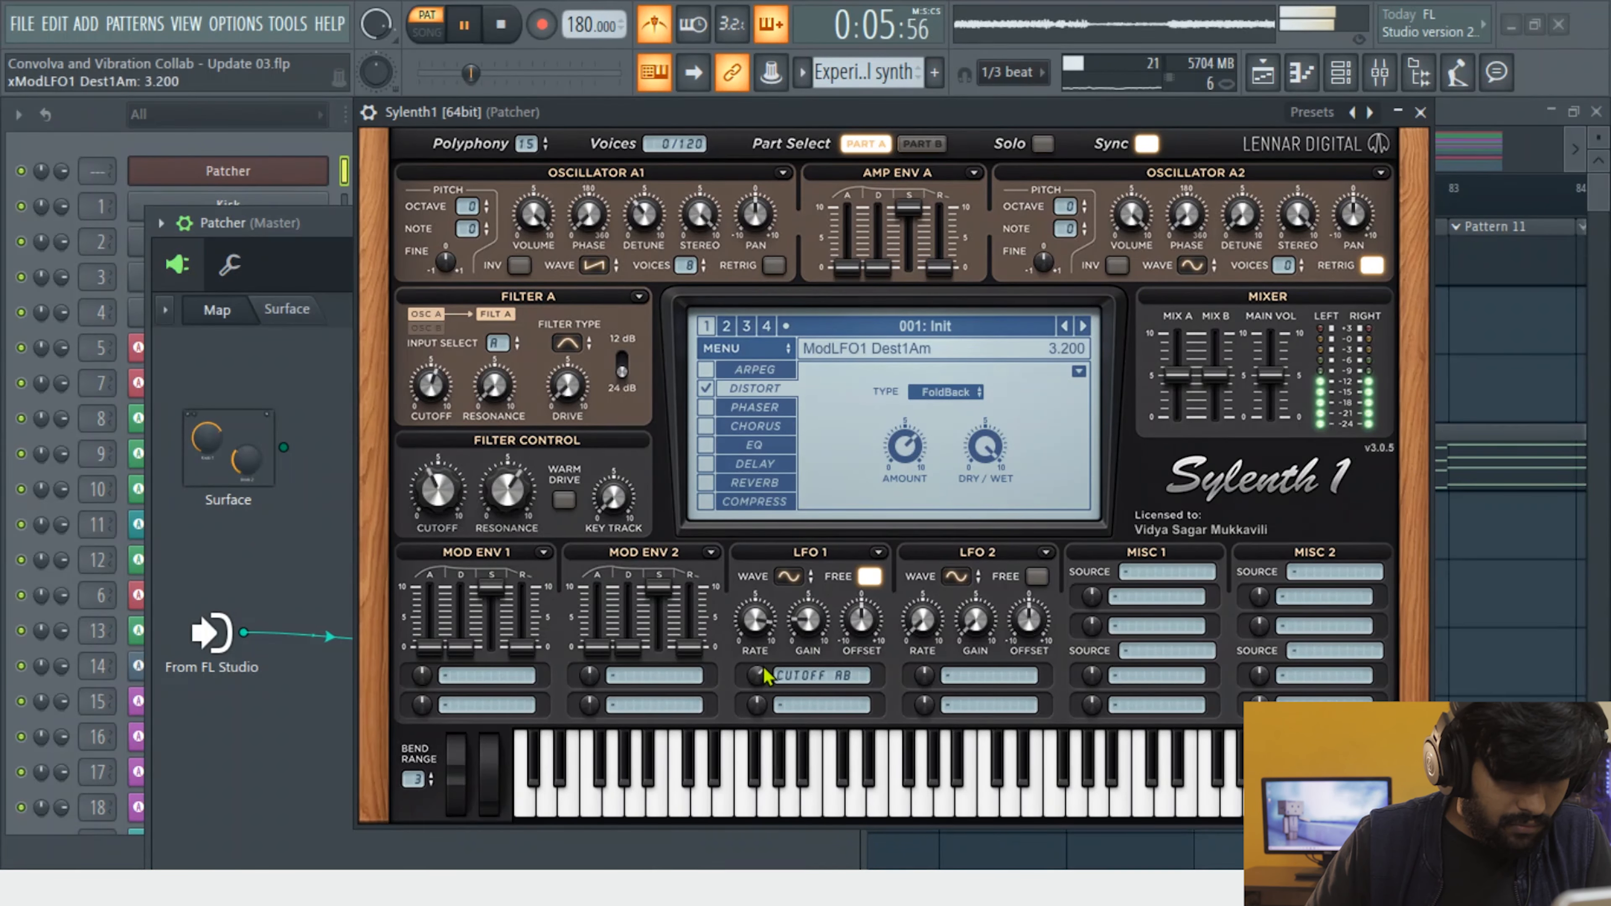
left_click(818, 675)
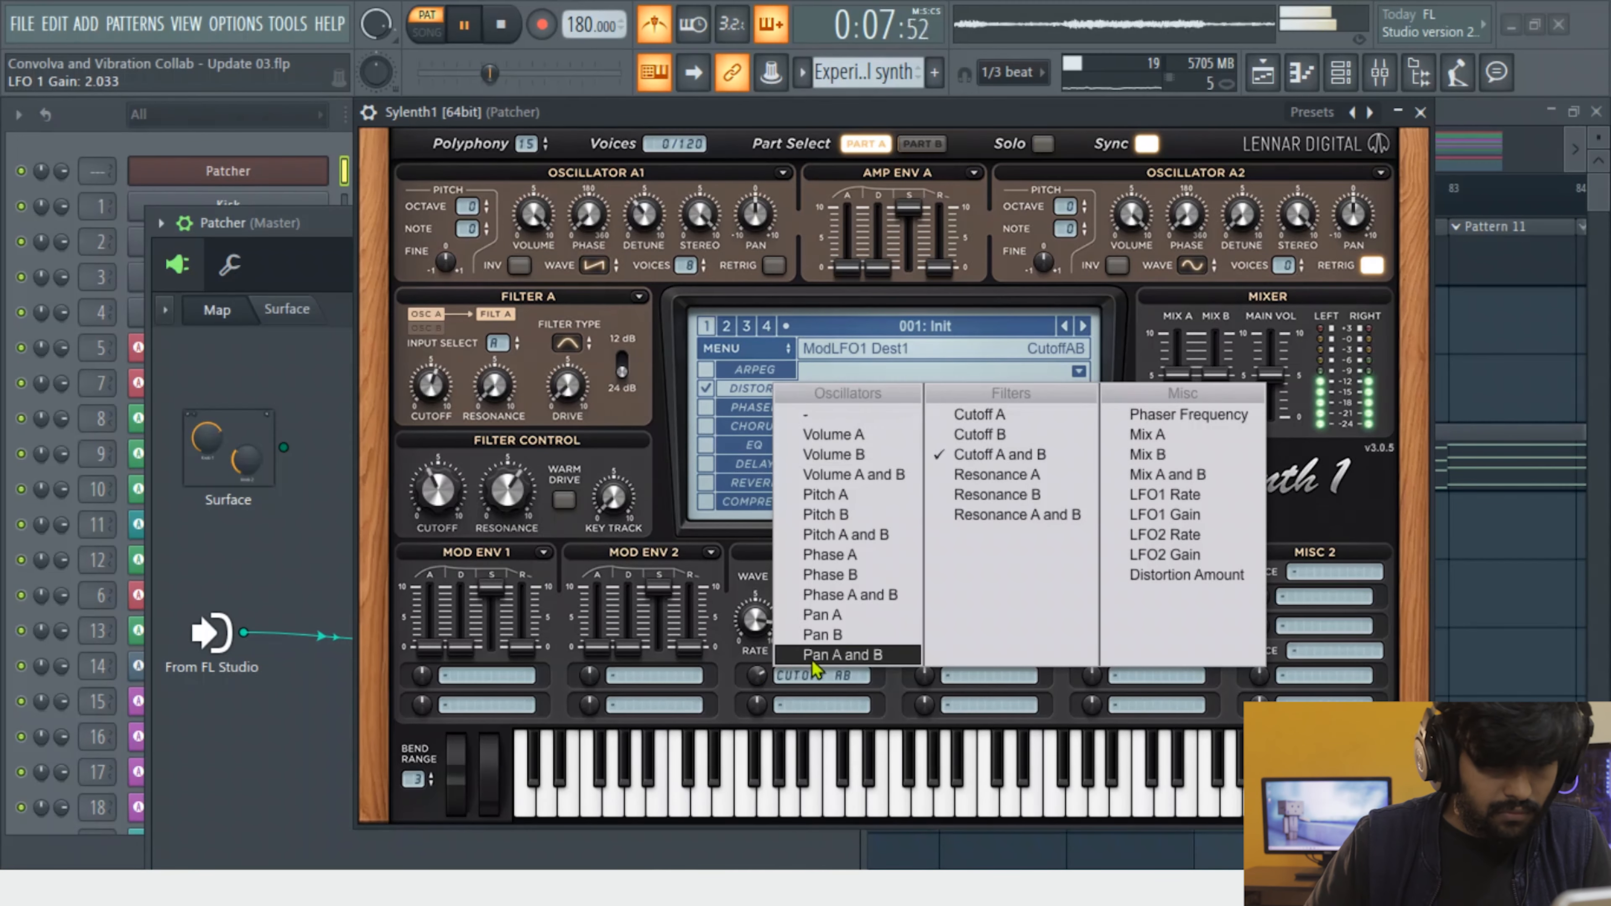
left_click(736, 655)
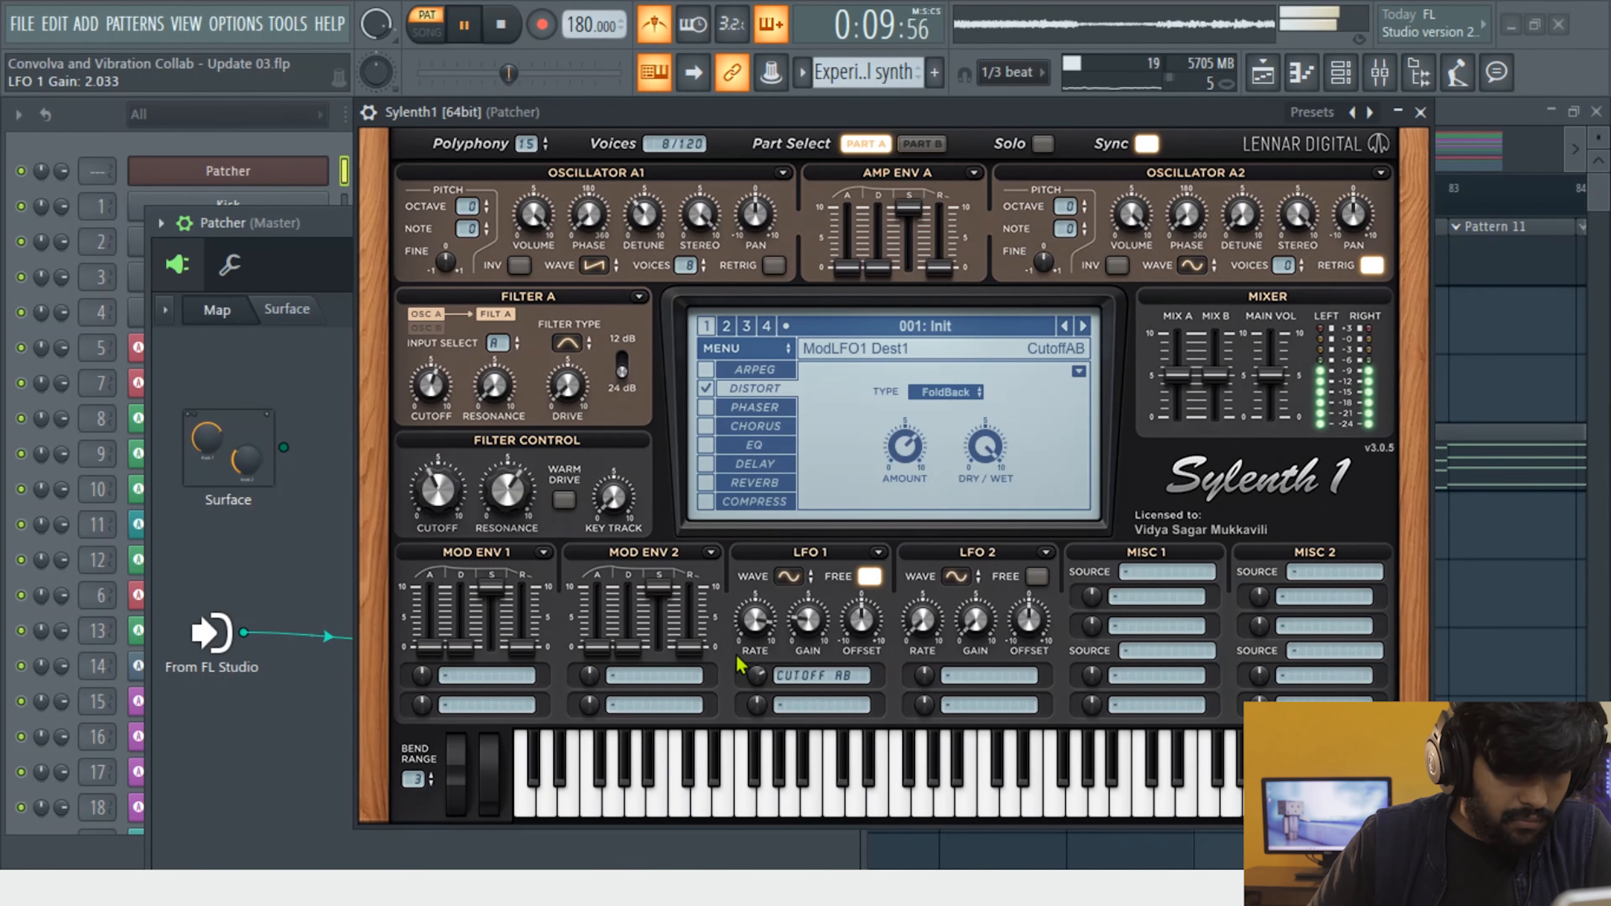
Assign LFO 1's second destination to Pan A and B with a modulation amount of about -6.1
left_click(821, 701)
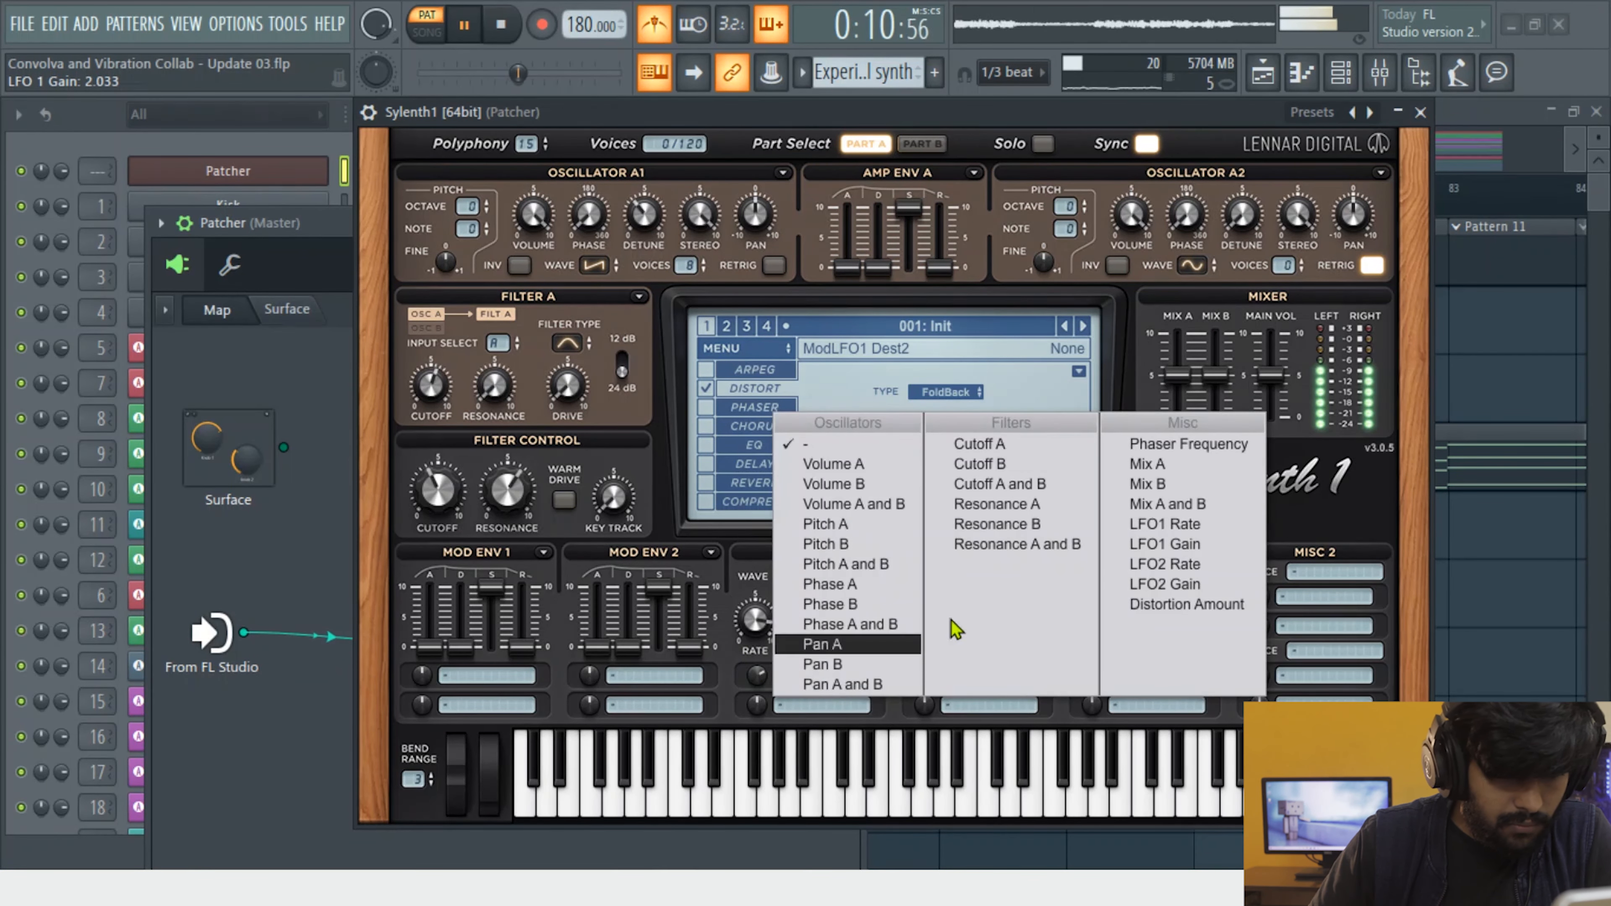
left_click(895, 683)
left_click_drag(763, 715, 736, 822)
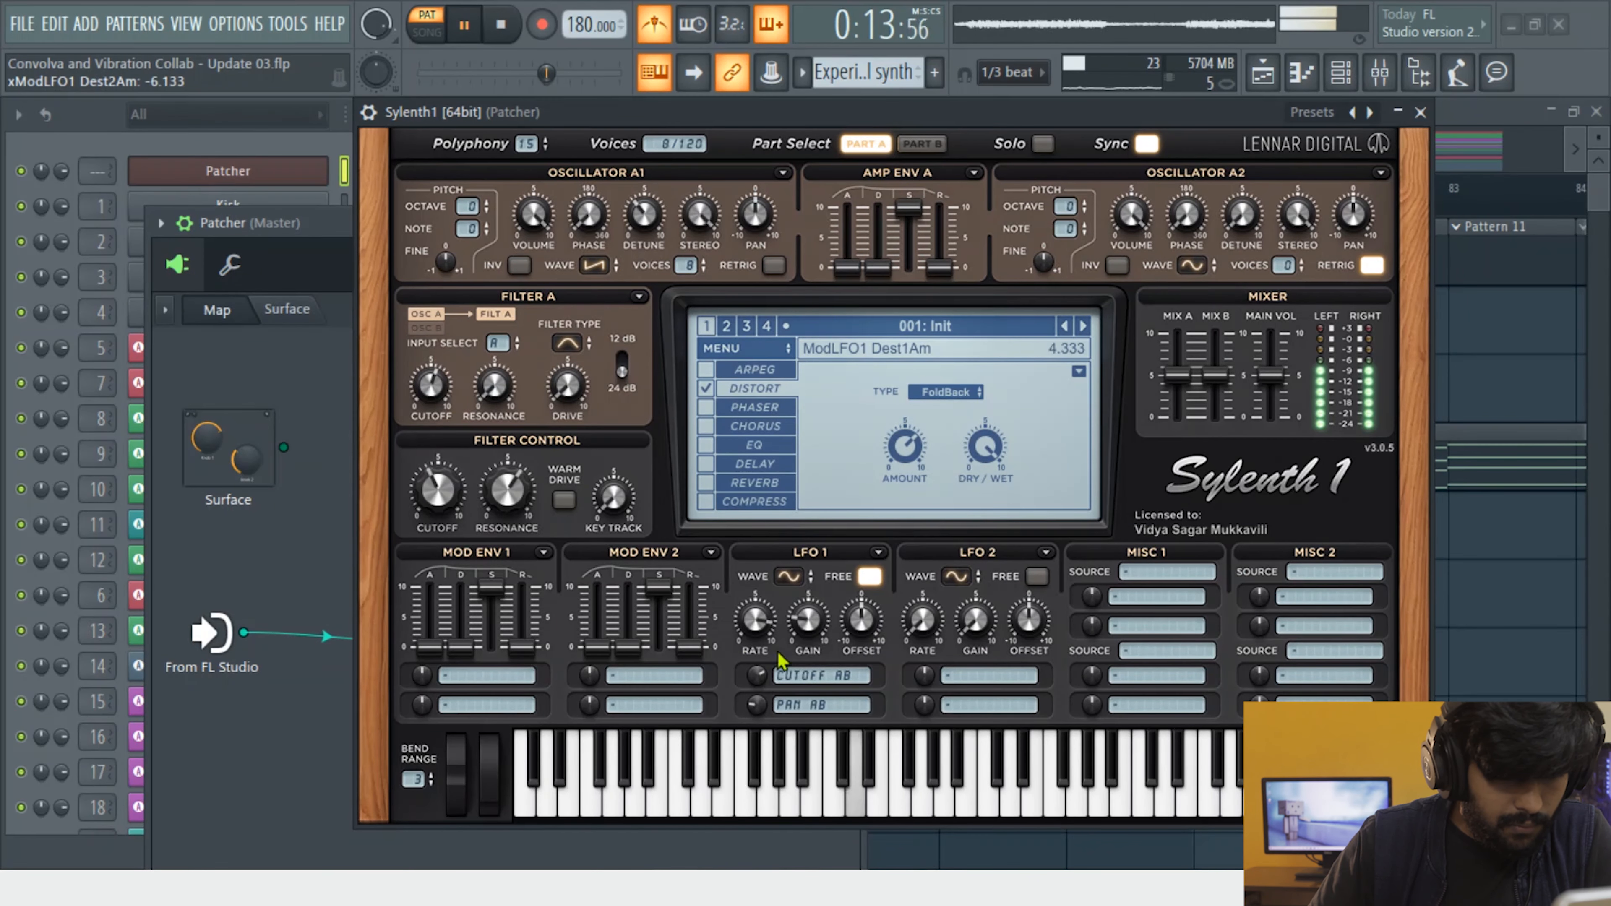
Change LFO 1's waveform to Saw and adjust its rate
left_click_drag(767, 636, 763, 663)
left_click(789, 577)
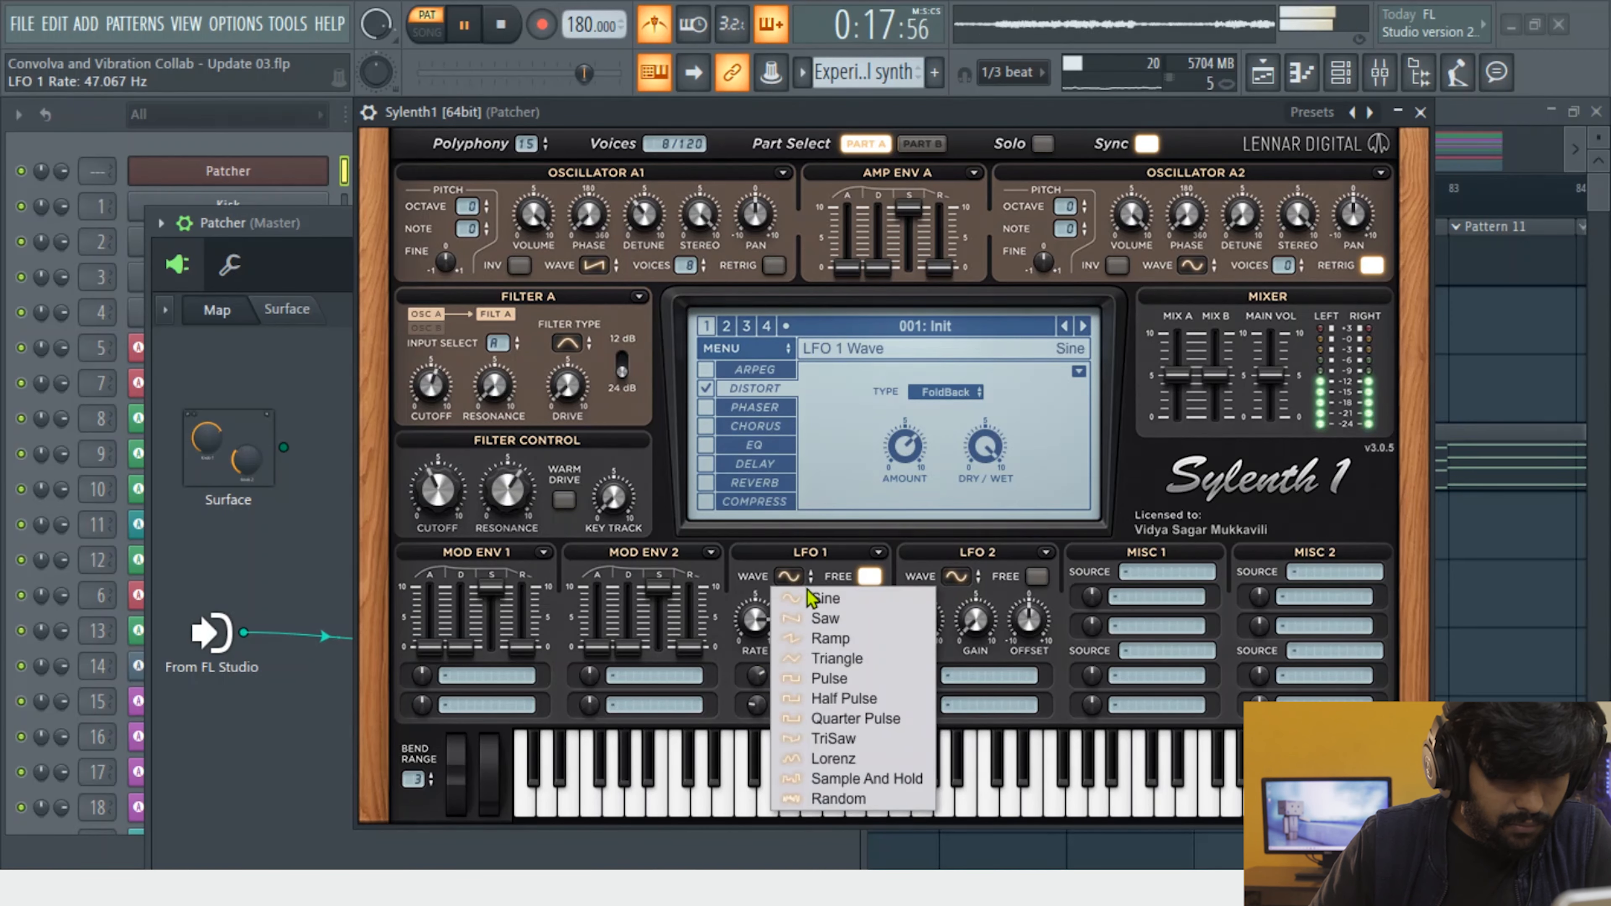
left_click(821, 619)
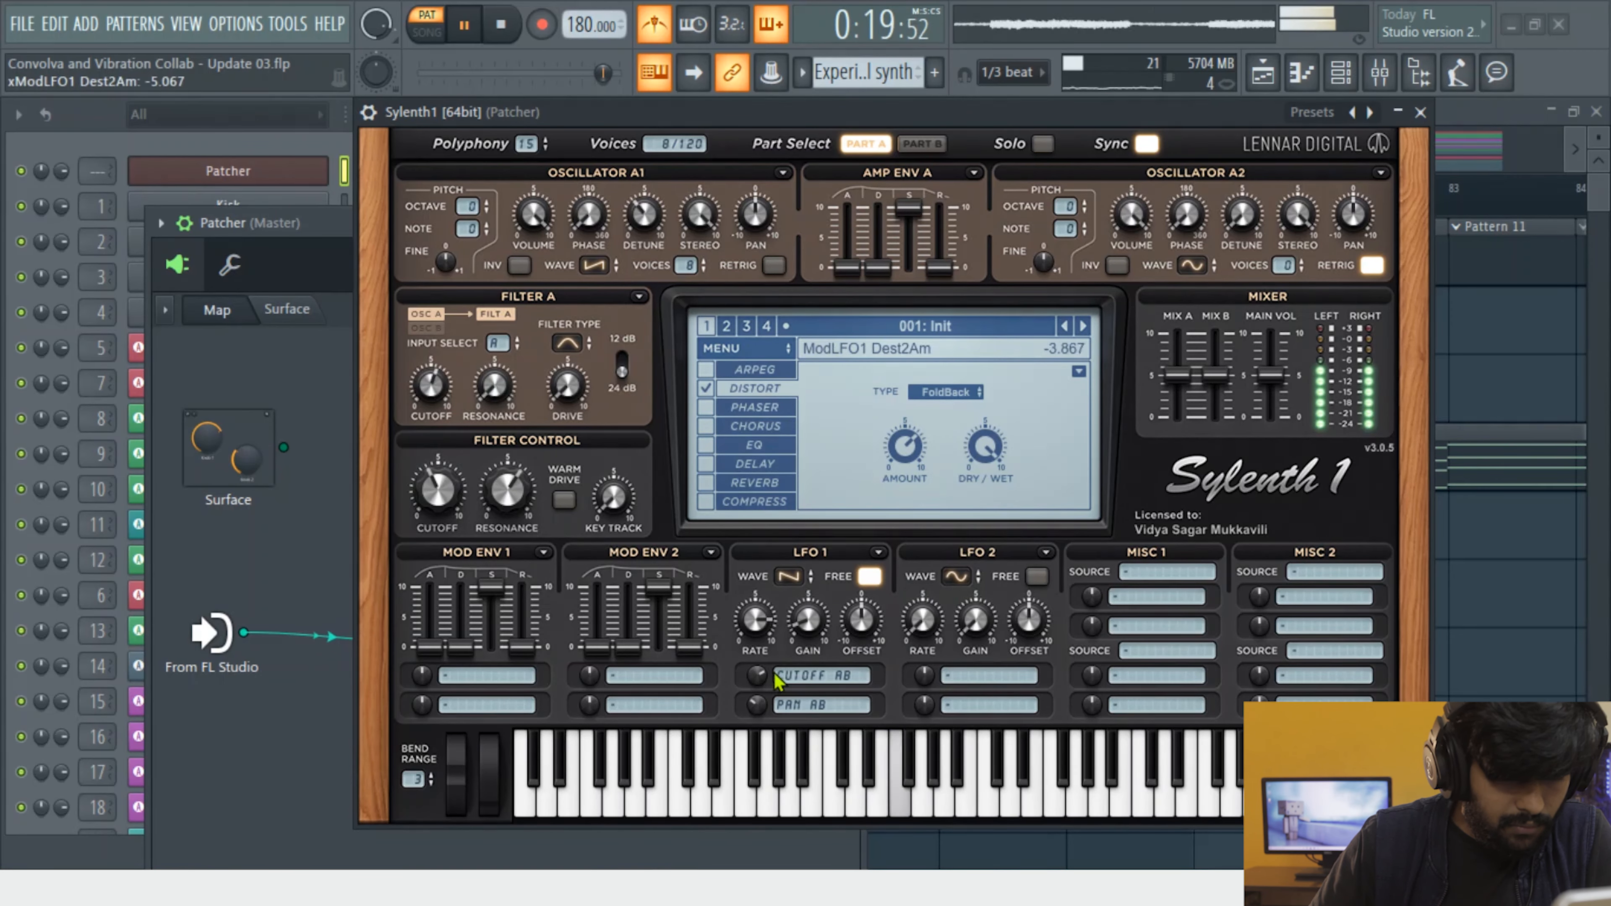
left_click_drag(765, 634, 765, 661)
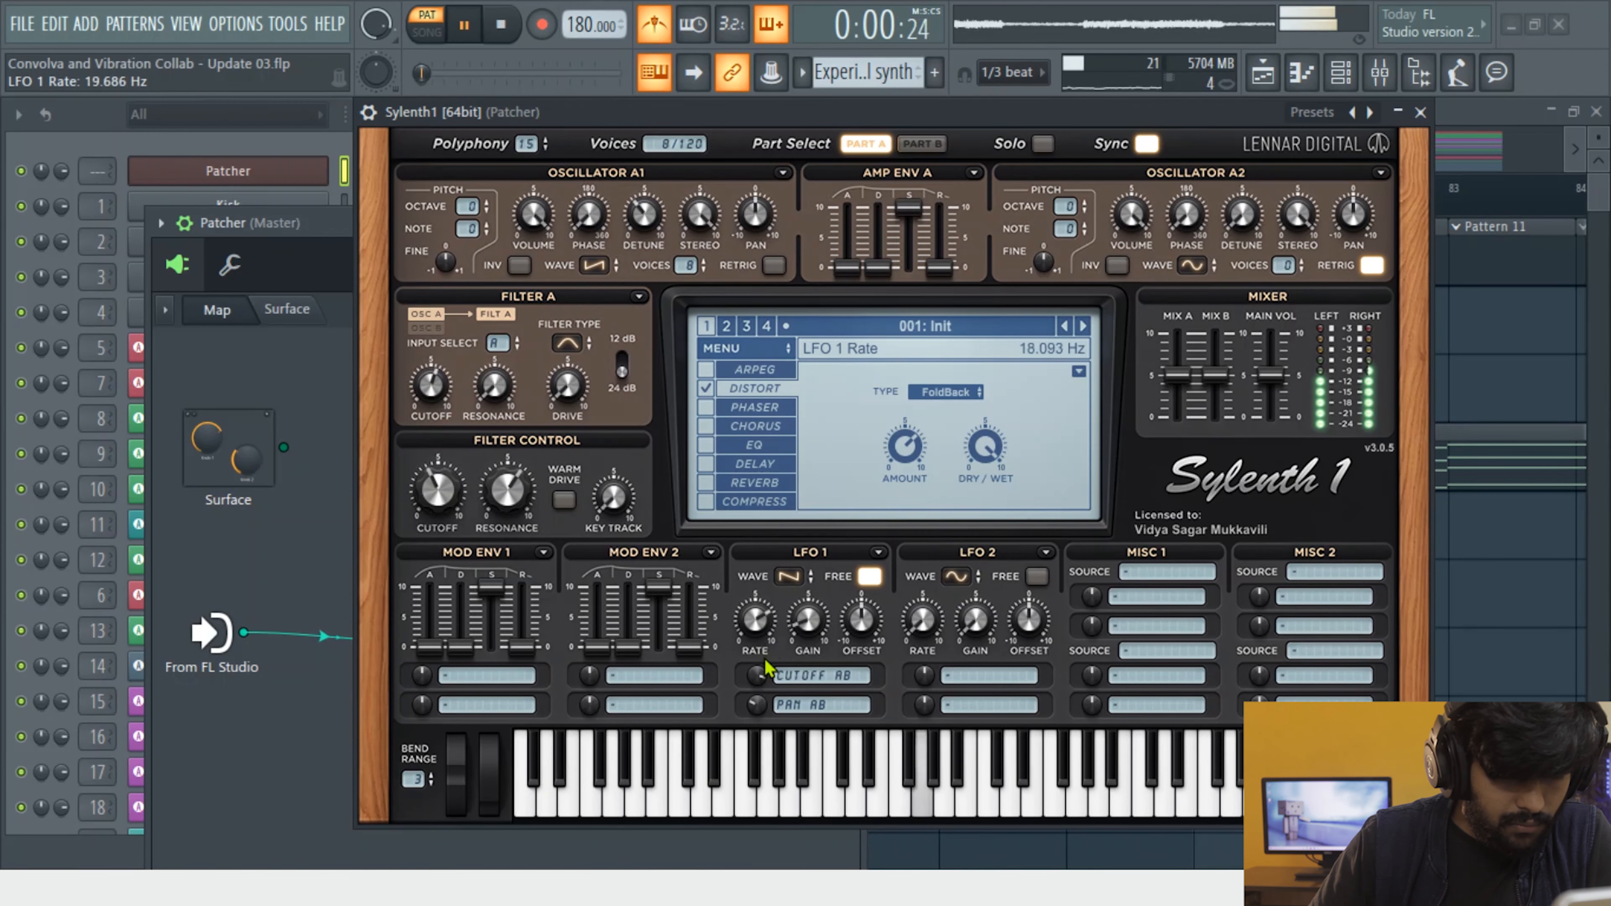
Fine-tune LFO 1's rate and its cutoff and pan modulation amounts together with the Filter Control cutoff
left_click(790, 576)
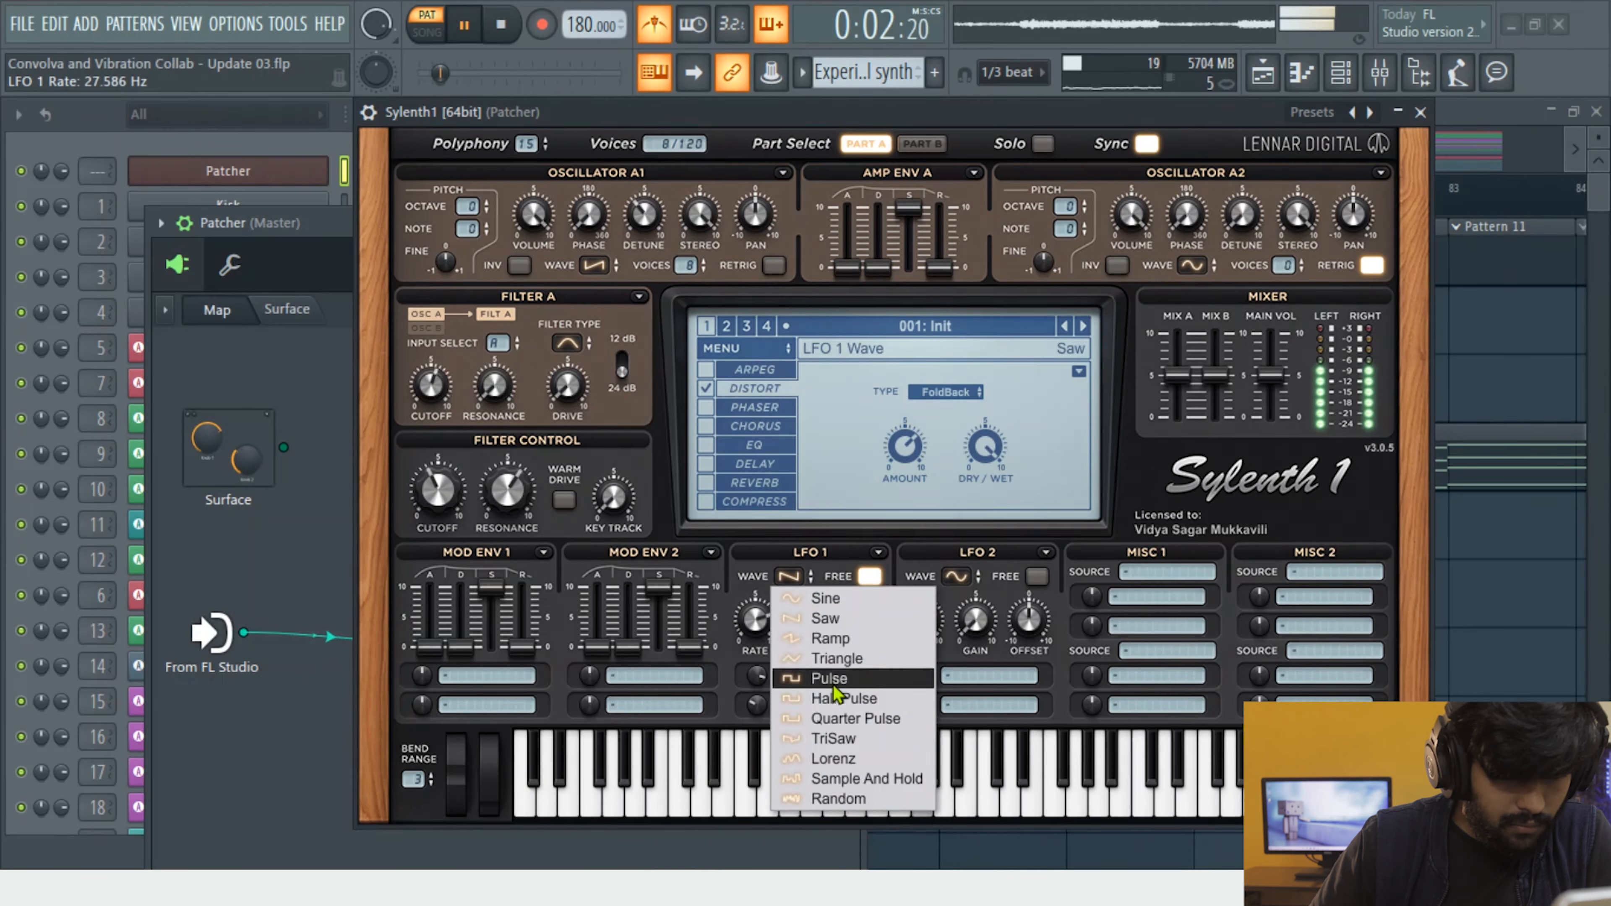
left_click_drag(764, 616, 763, 607)
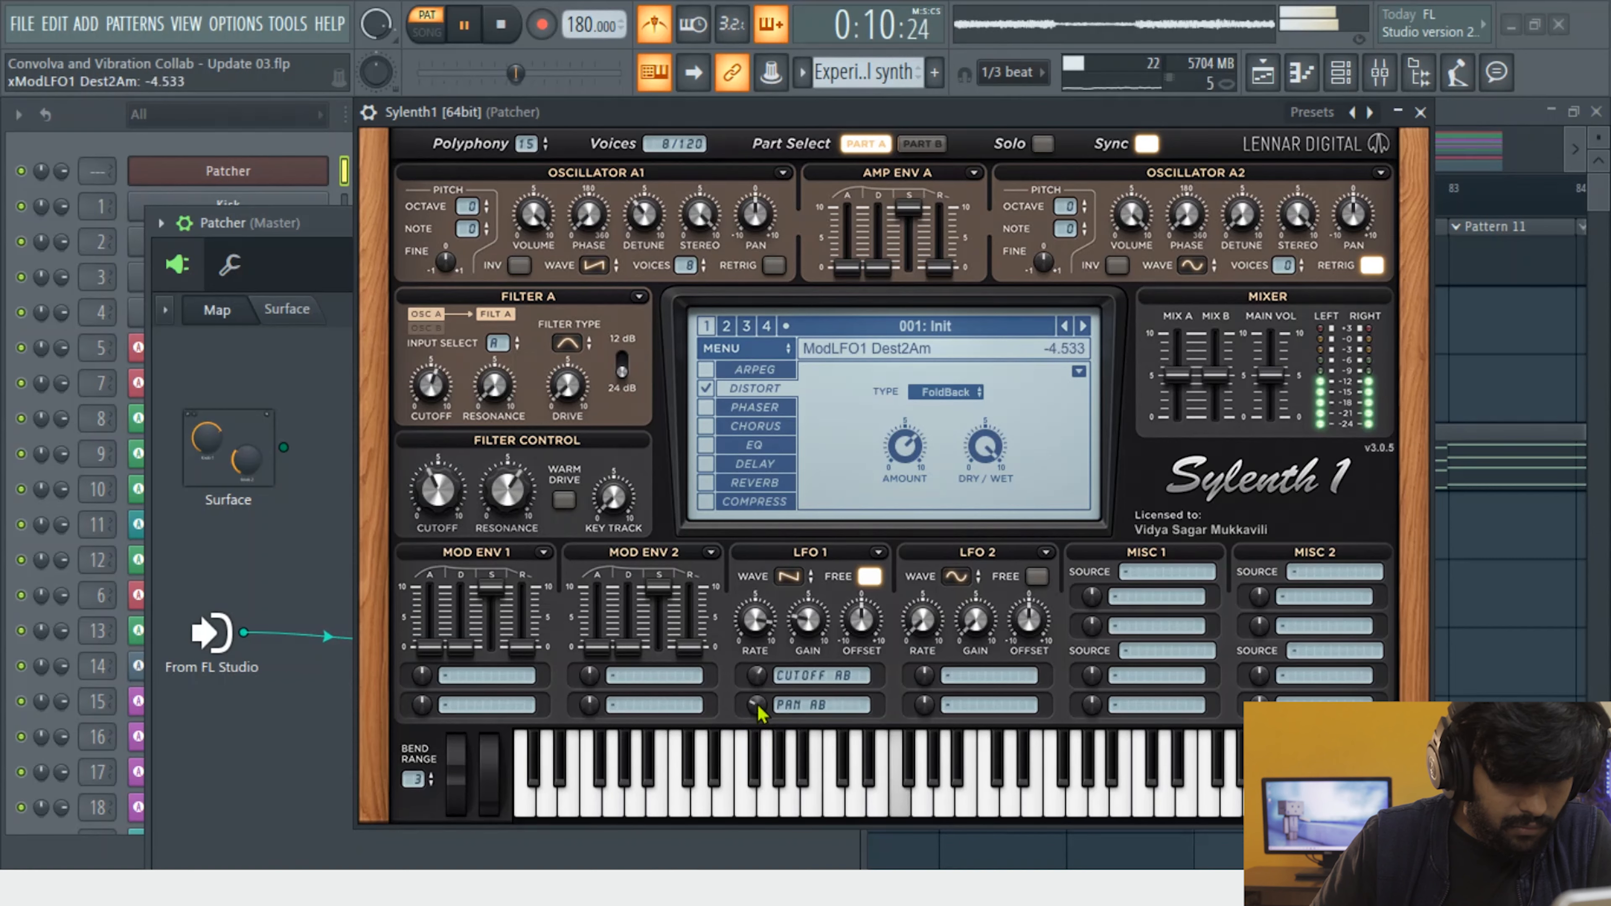
left_click_drag(755, 621, 761, 668)
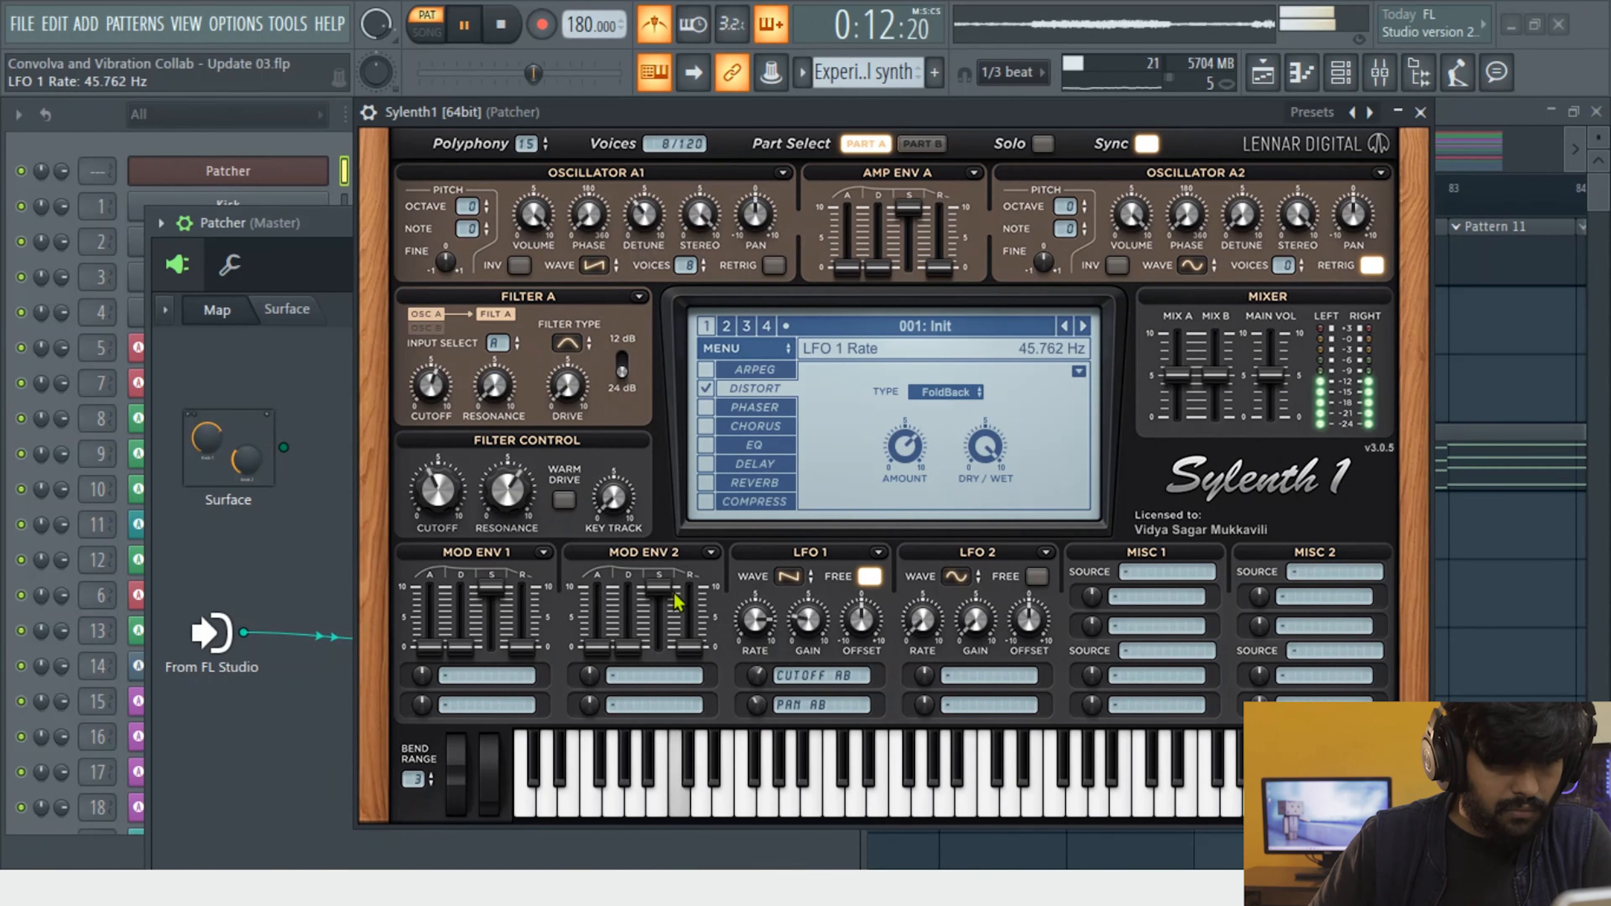
left_click_drag(415, 490, 453, 517)
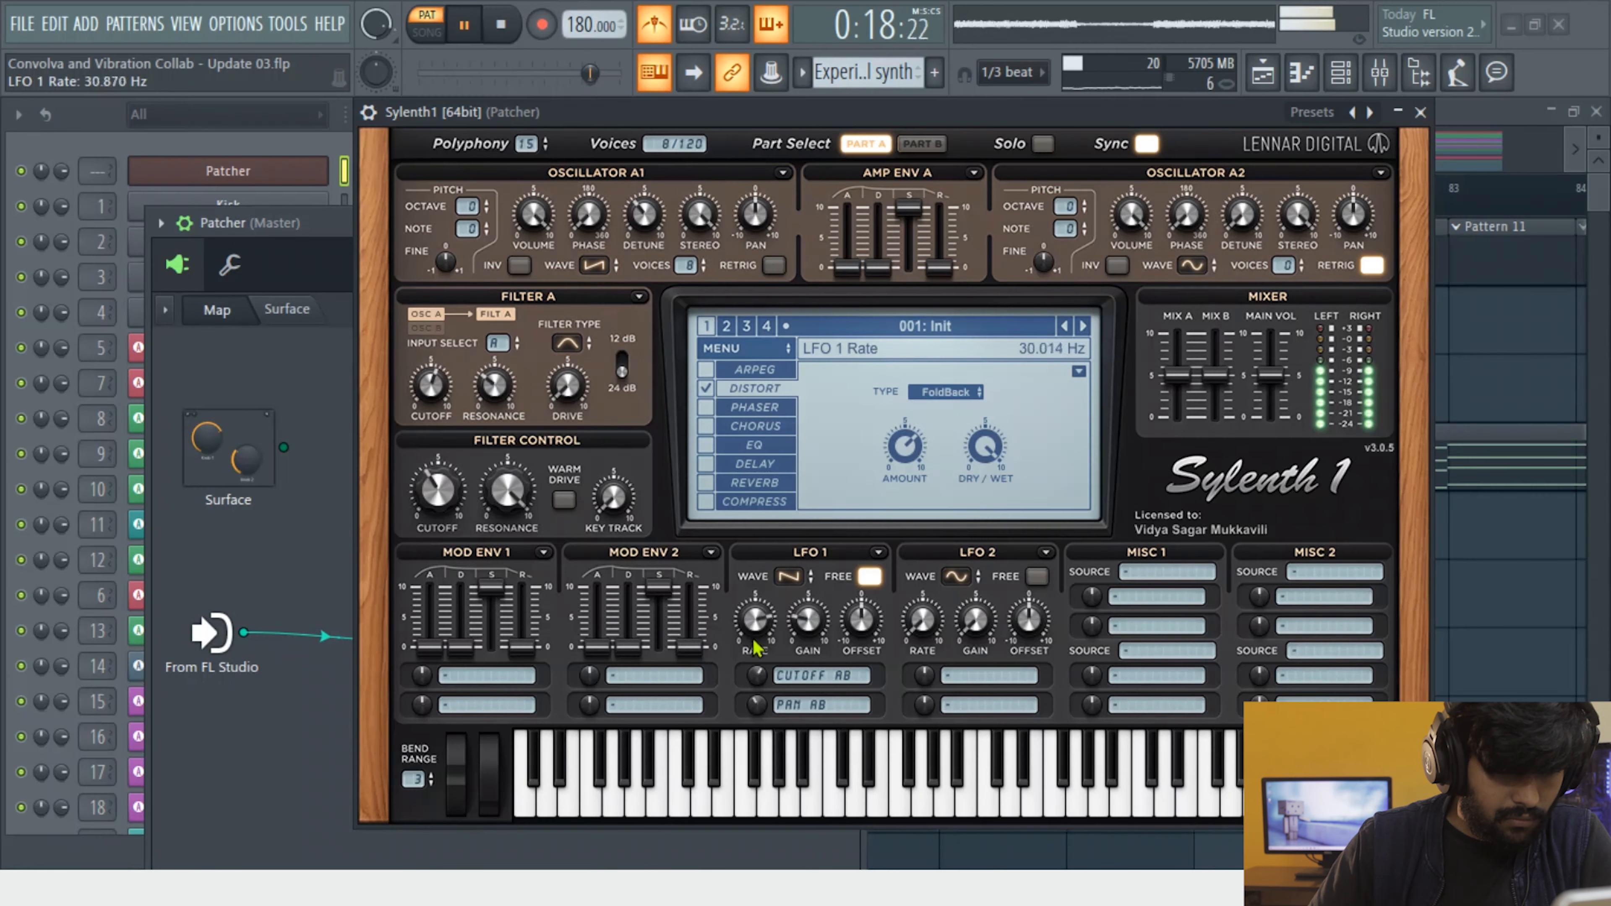
left_click_drag(756, 647, 760, 703)
left_click_drag(761, 635, 787, 571)
left_click_drag(759, 674, 775, 636)
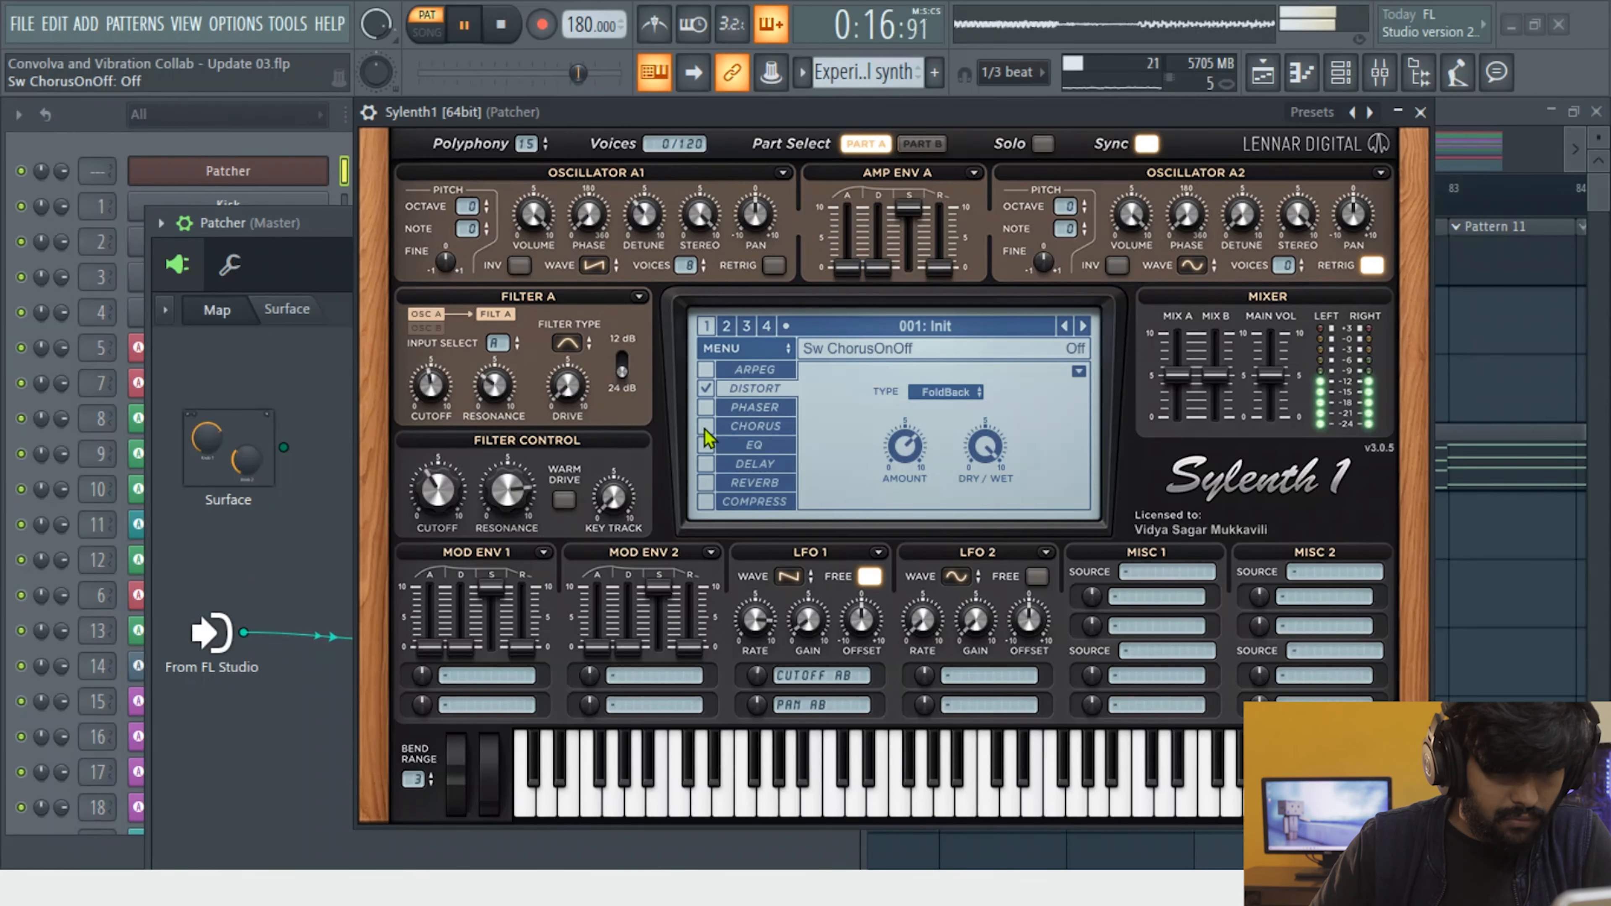
Close Sylenth1, adjust a band in the Patcher map's Fruity Parametric EQ 2 and close the EQ
left_click(1420, 111)
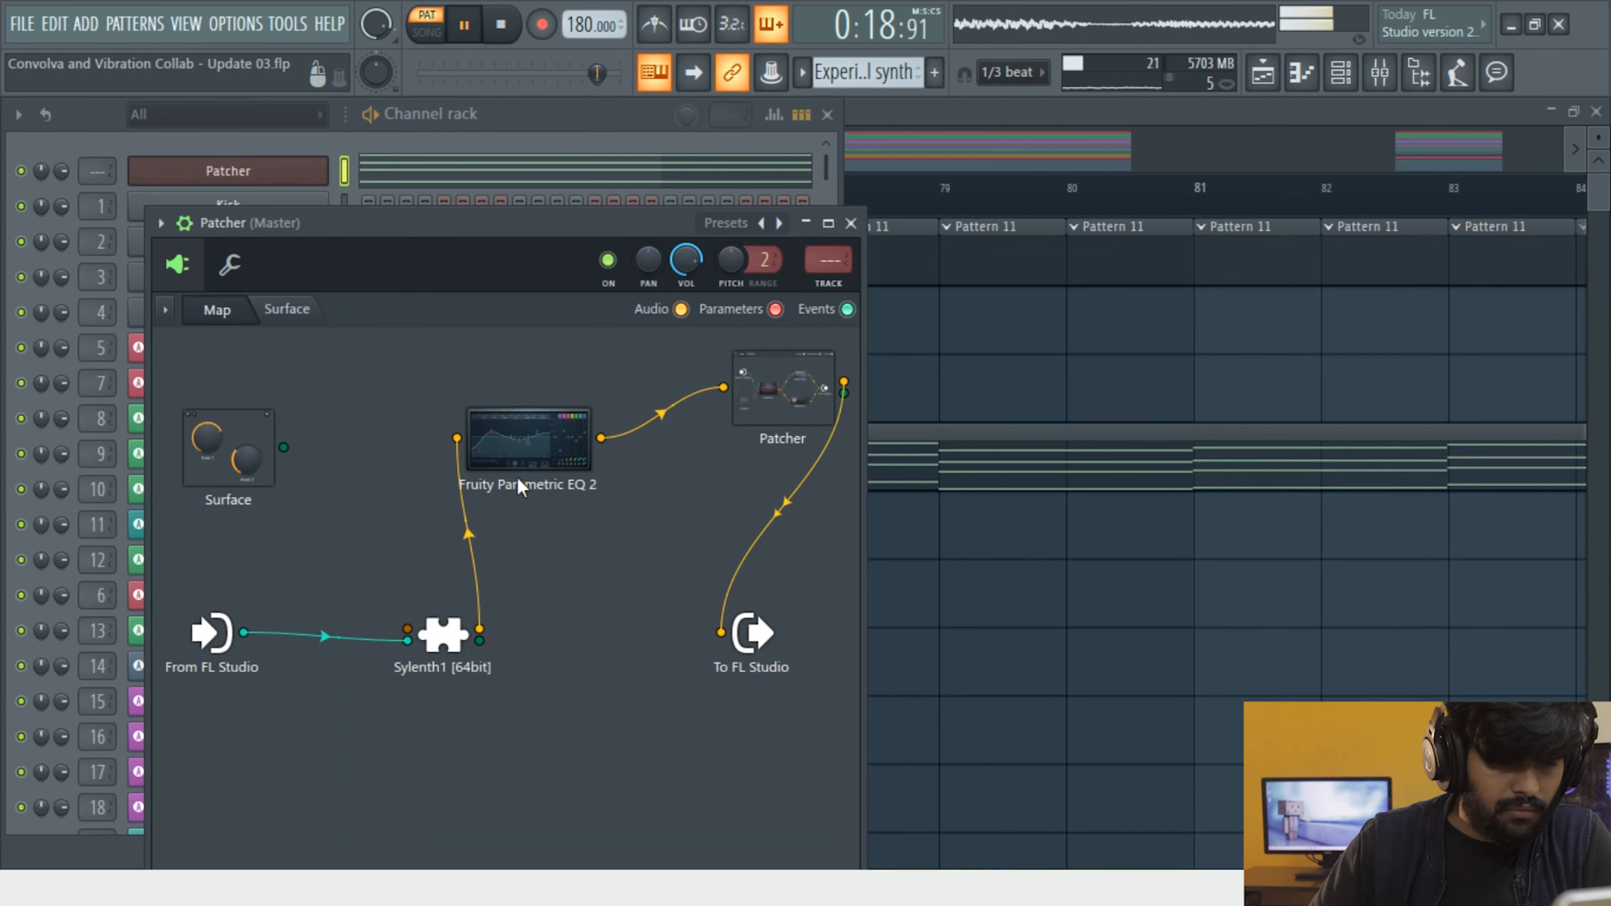
double_click(530, 451)
left_click_drag(479, 451, 626, 453)
left_click(1170, 262)
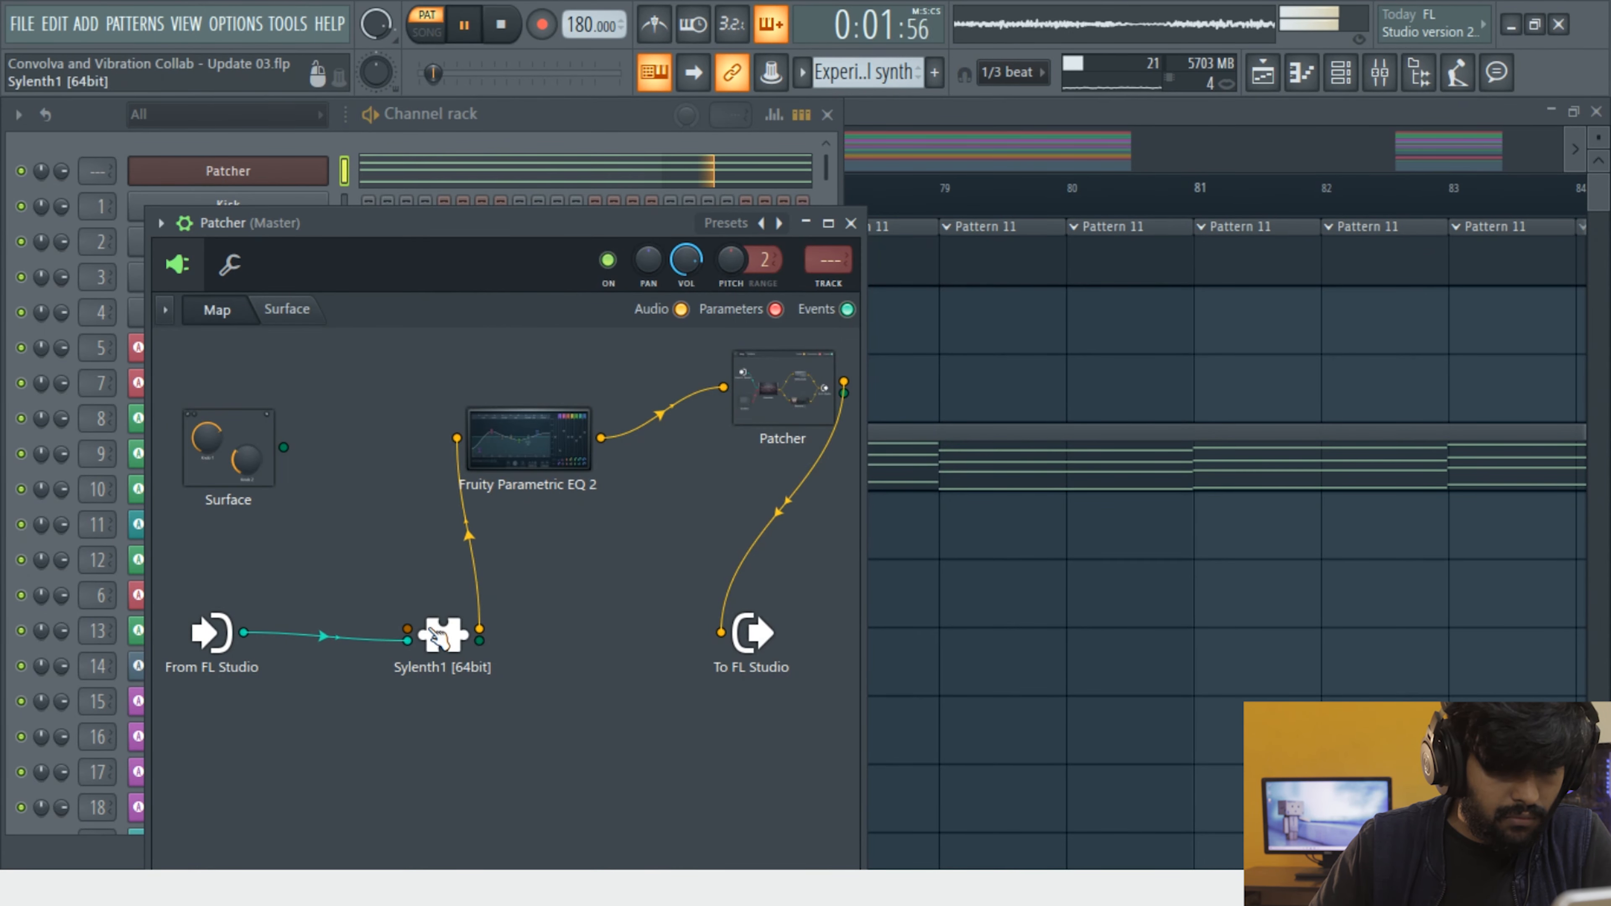
Reopen Sylenth1 from the Patcher map, set the Filter Control cutoff to 4.5 and enable Chorus
double_click(442, 635)
left_click_drag(460, 494, 461, 483)
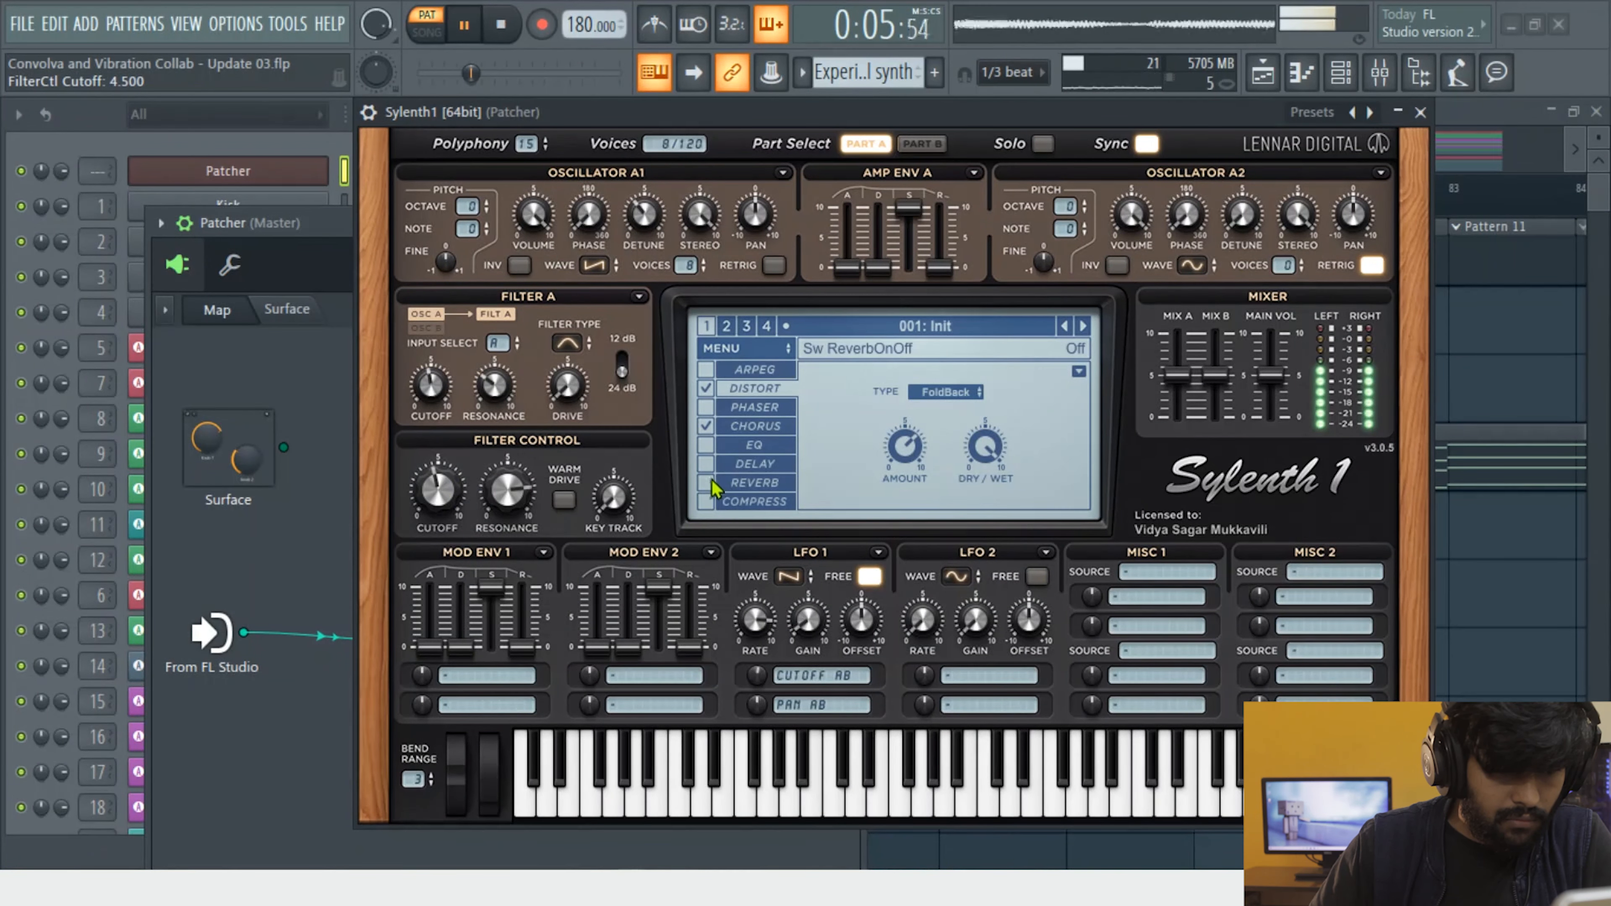
Try Mod Env 1 on Cutoff A and B with its sustain lowered to zero and a short decay
left_click(487, 675)
left_click(671, 457)
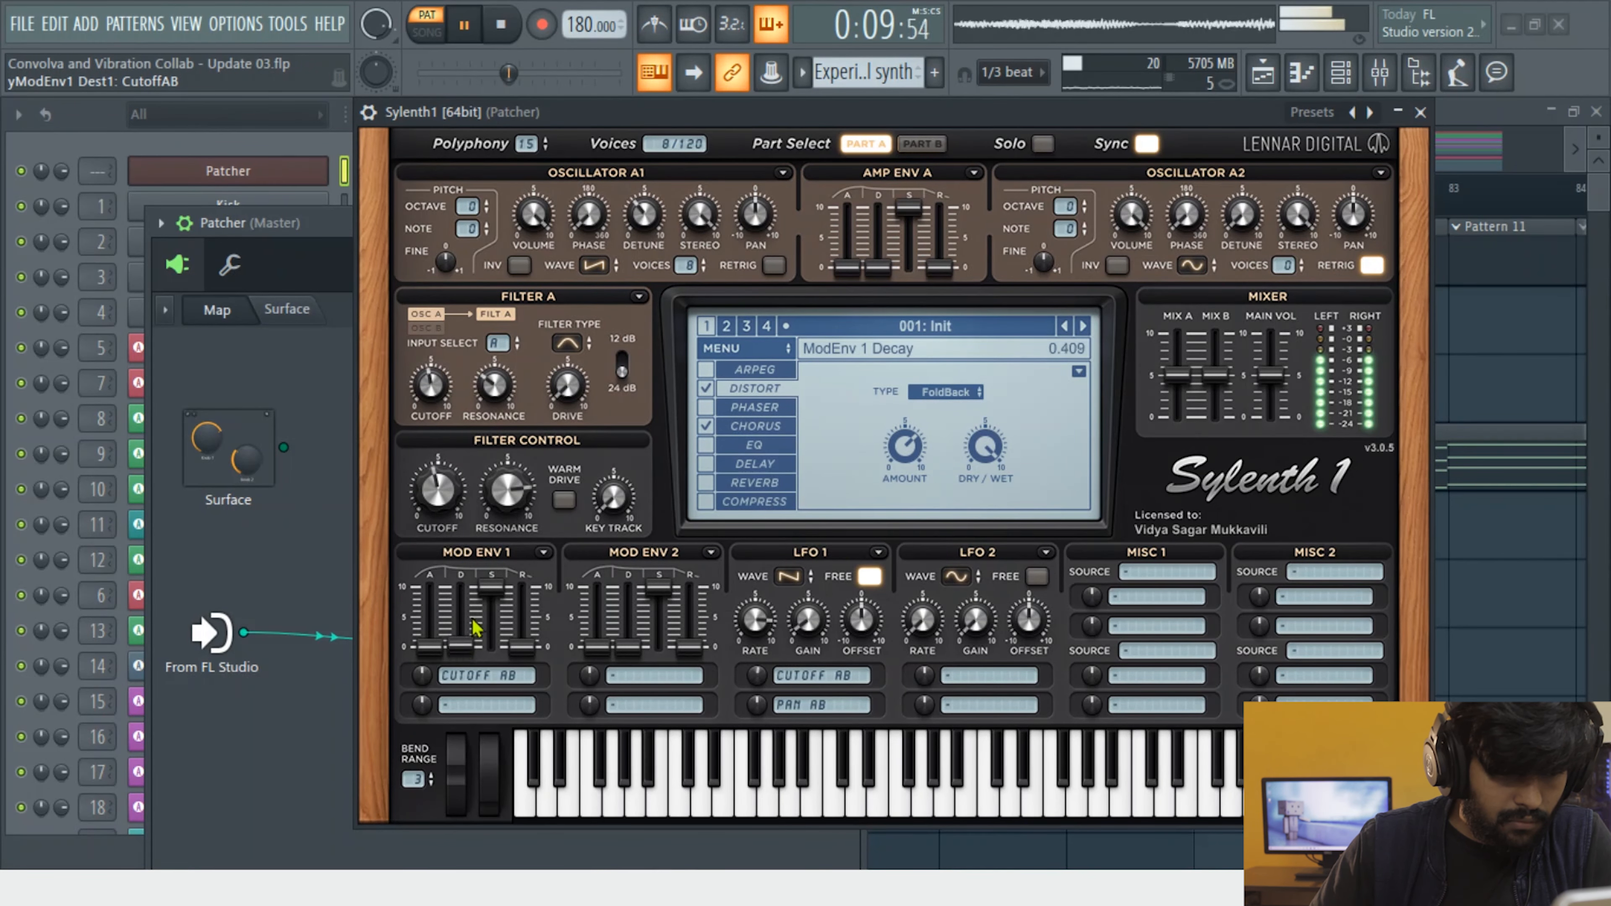
left_click_drag(492, 588, 435, 683)
left_click_drag(461, 637, 446, 670)
Try Mod Env 1's first destination on Resonance A and B and on Volume A, with an attack of about 0.5
left_click(489, 677)
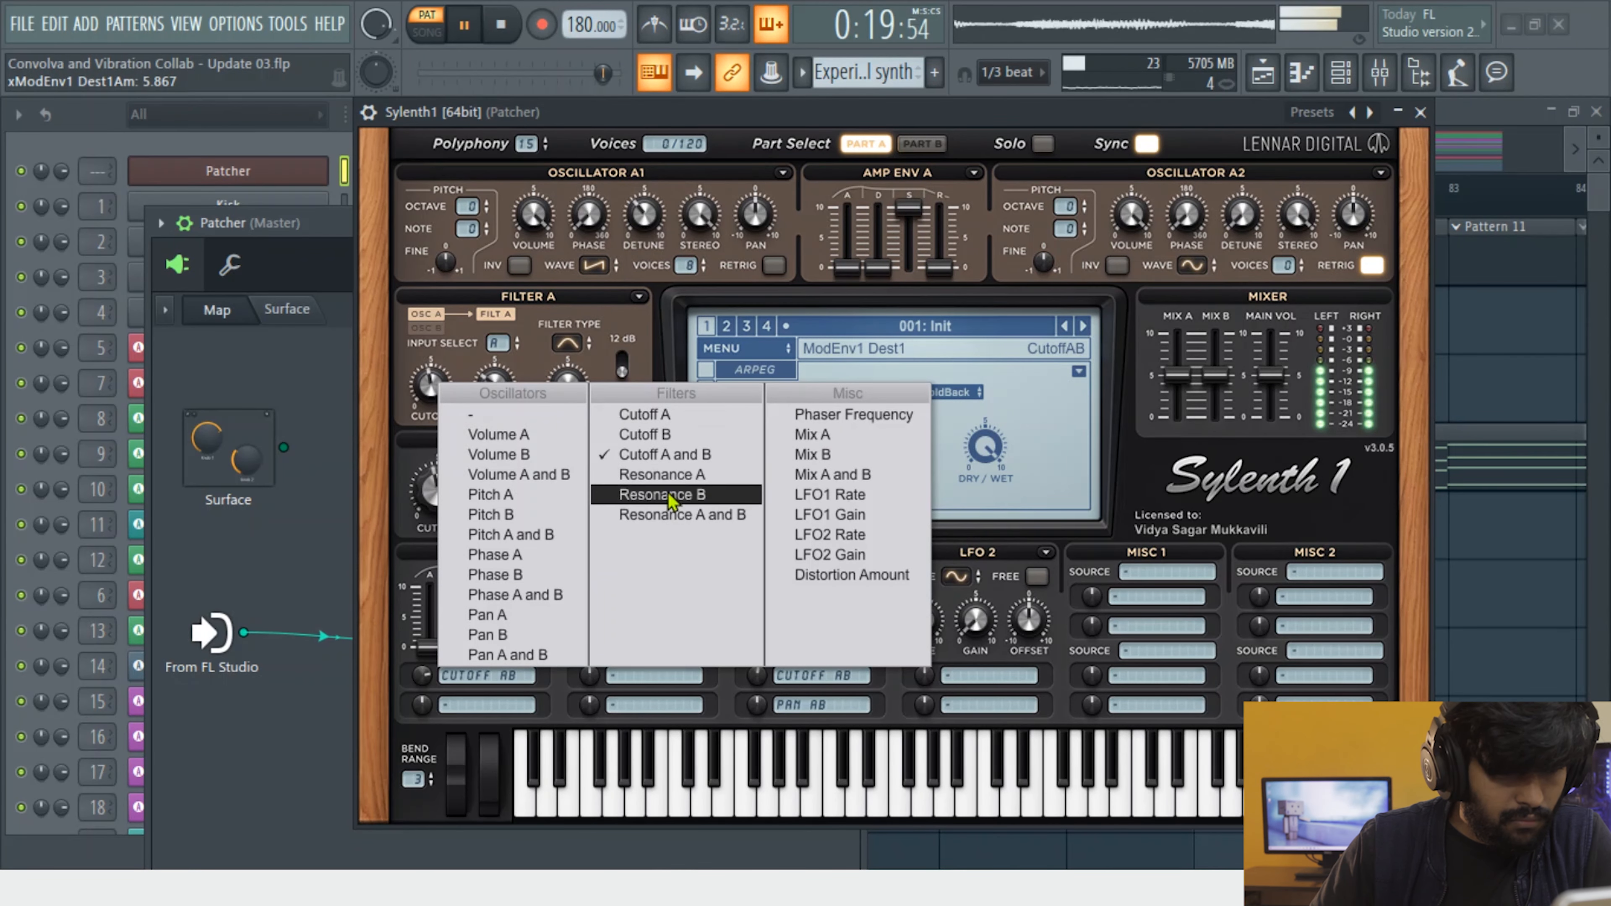
left_click(683, 515)
left_click(508, 682)
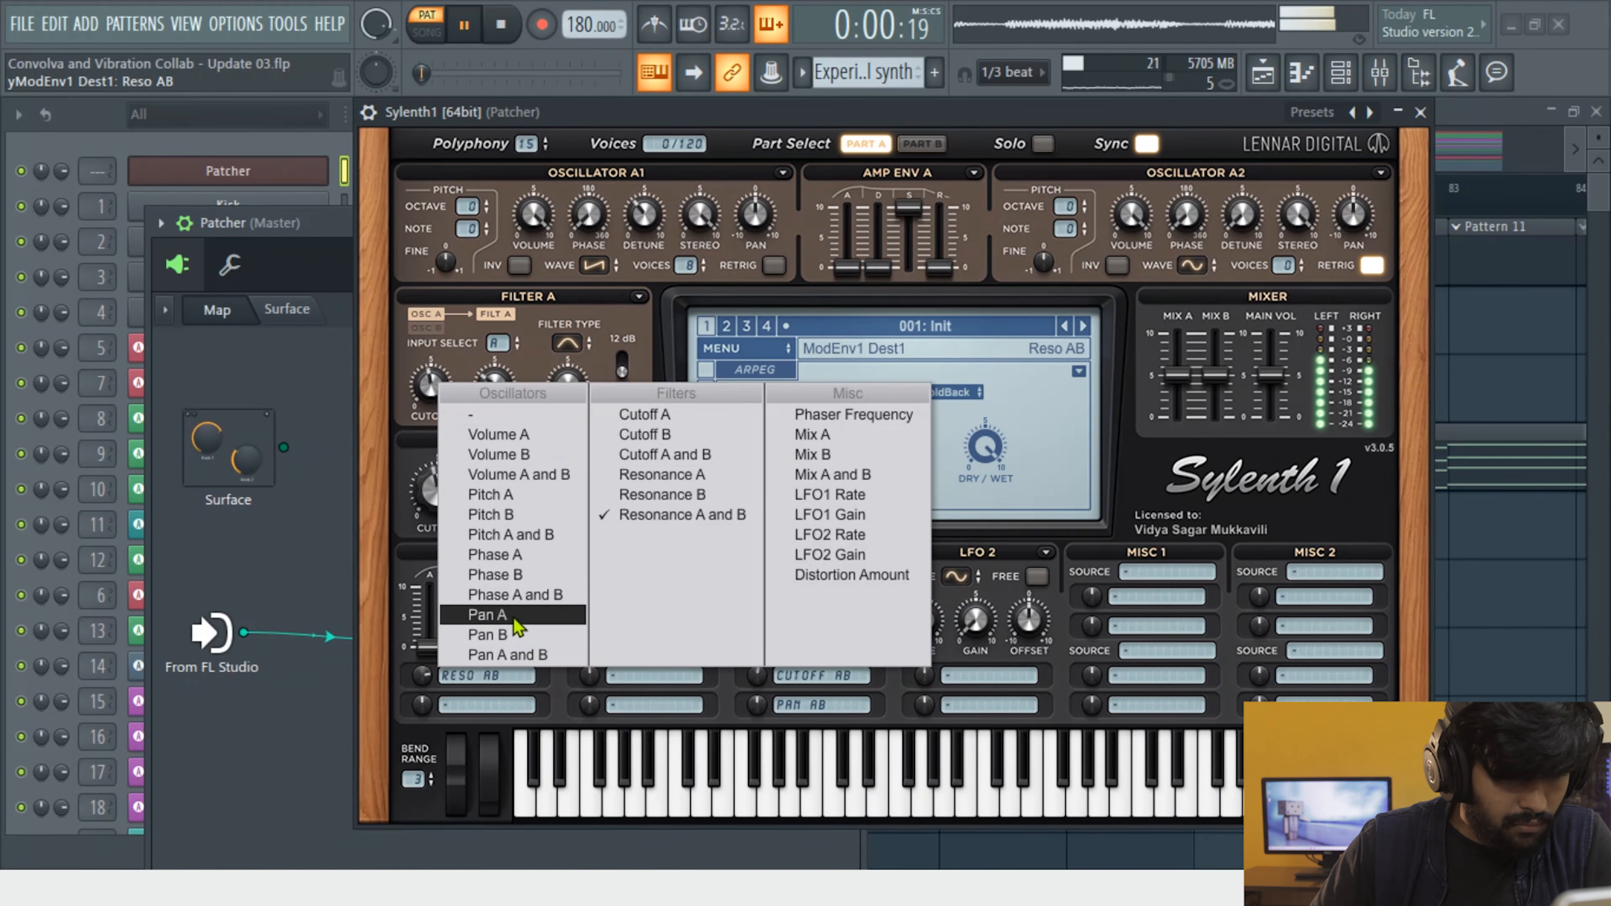
left_click(501, 435)
mouse_move(462, 649)
left_mouse_down()
mouse_move(447, 660)
mouse_move(432, 643)
left_mouse_up()
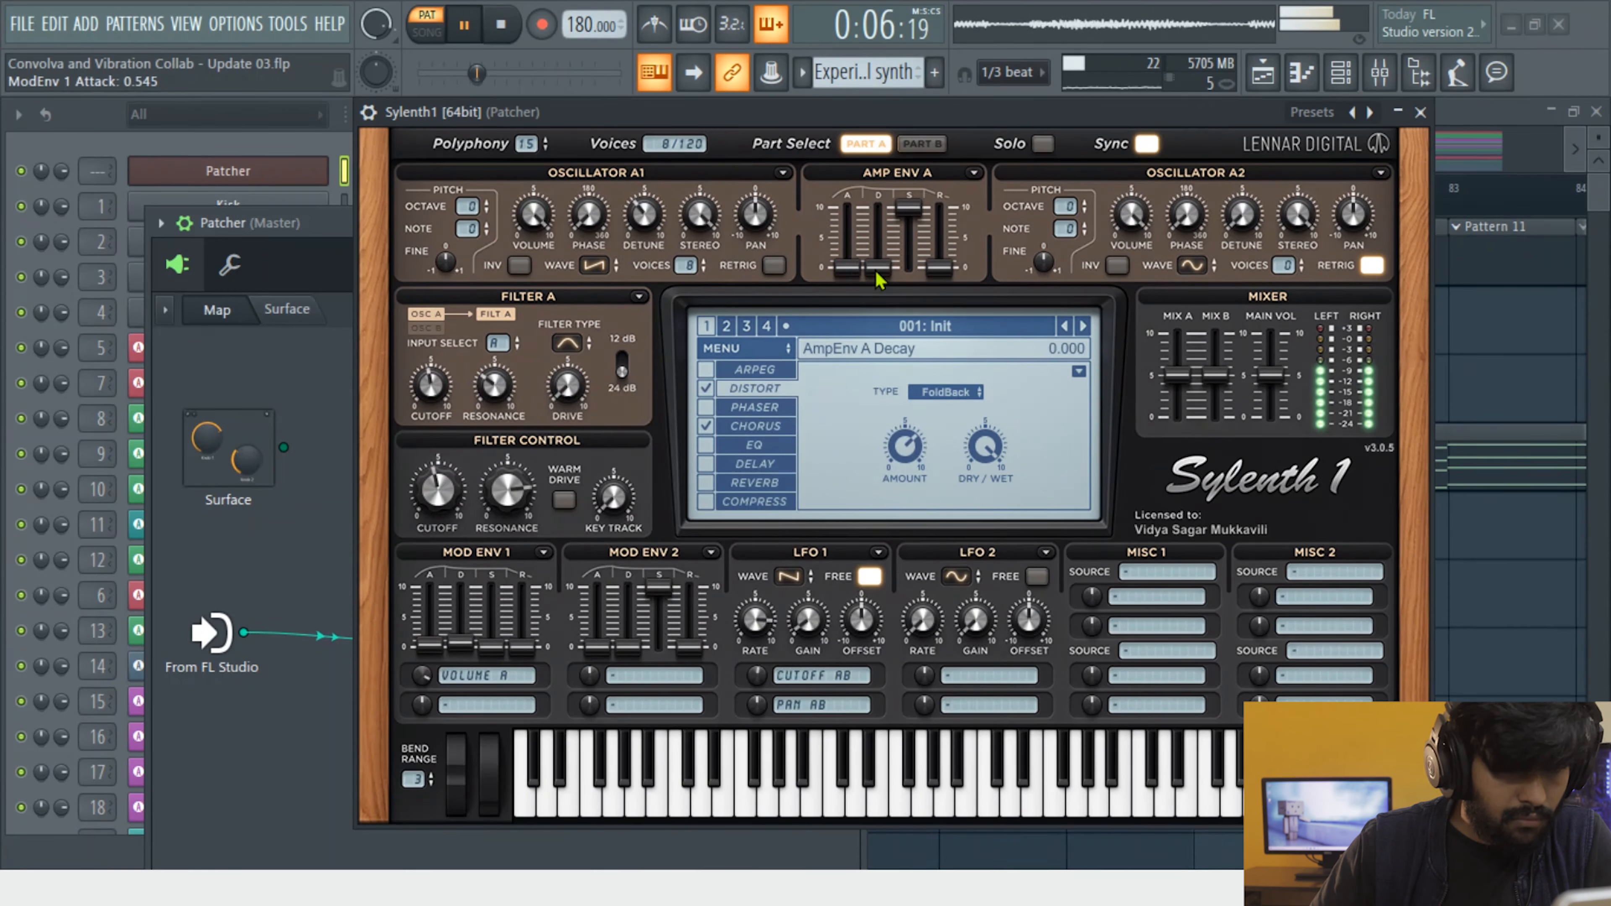
Shape Amp Env A with zero sustain, a short decay and a release of about 1.5, and clear Mod Env 1's first destination
left_click_drag(877, 269, 851, 606)
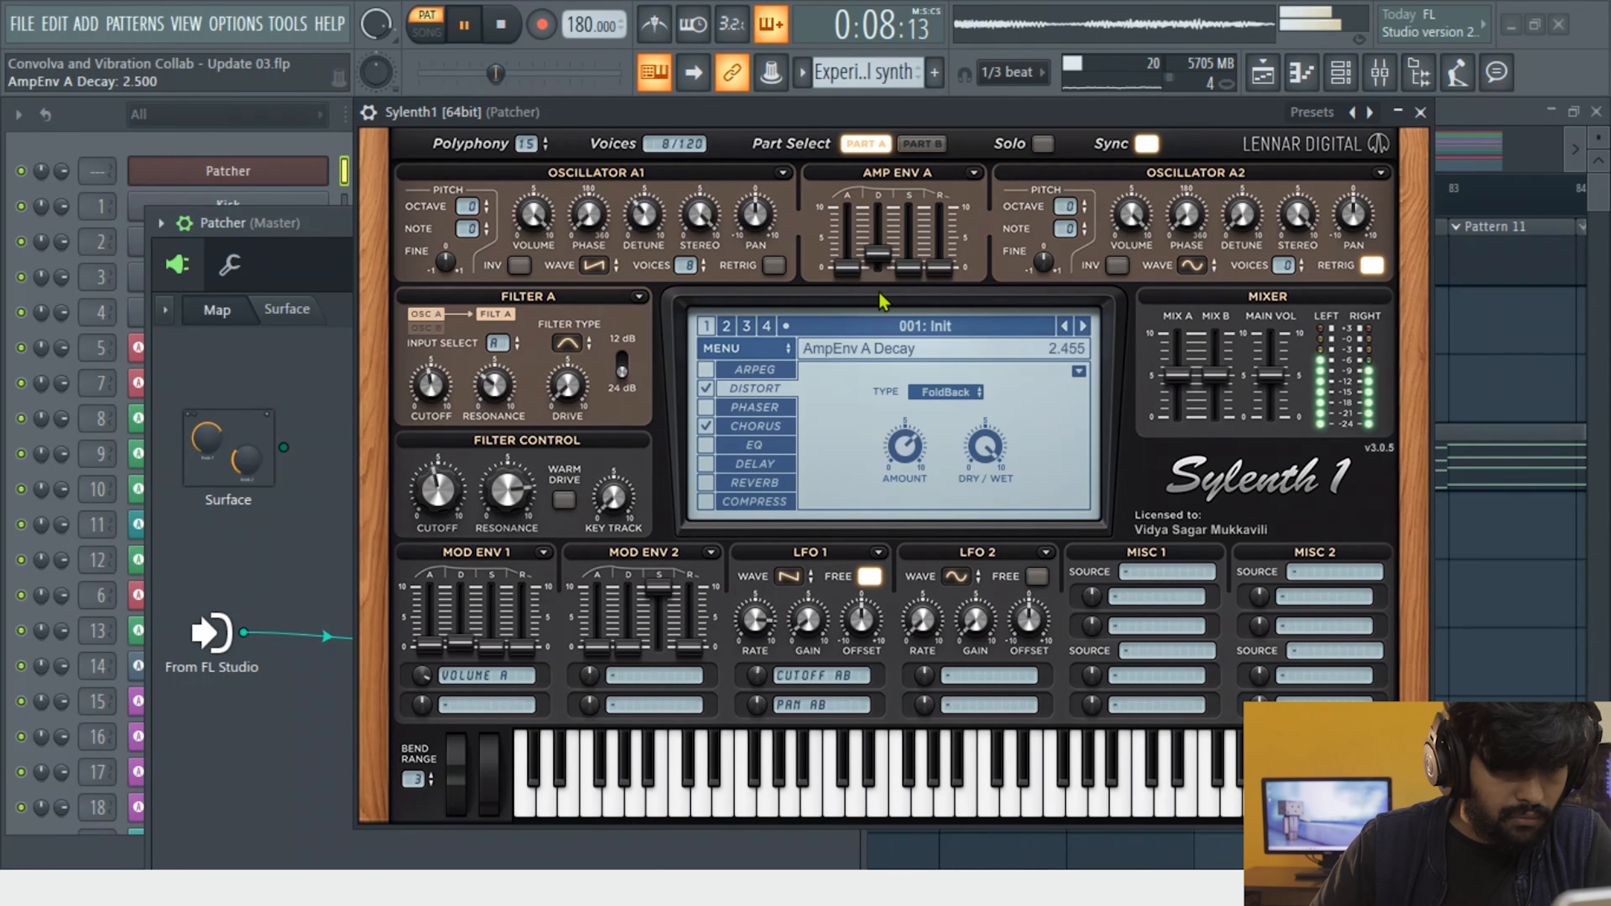
left_click(482, 674)
left_click(470, 414)
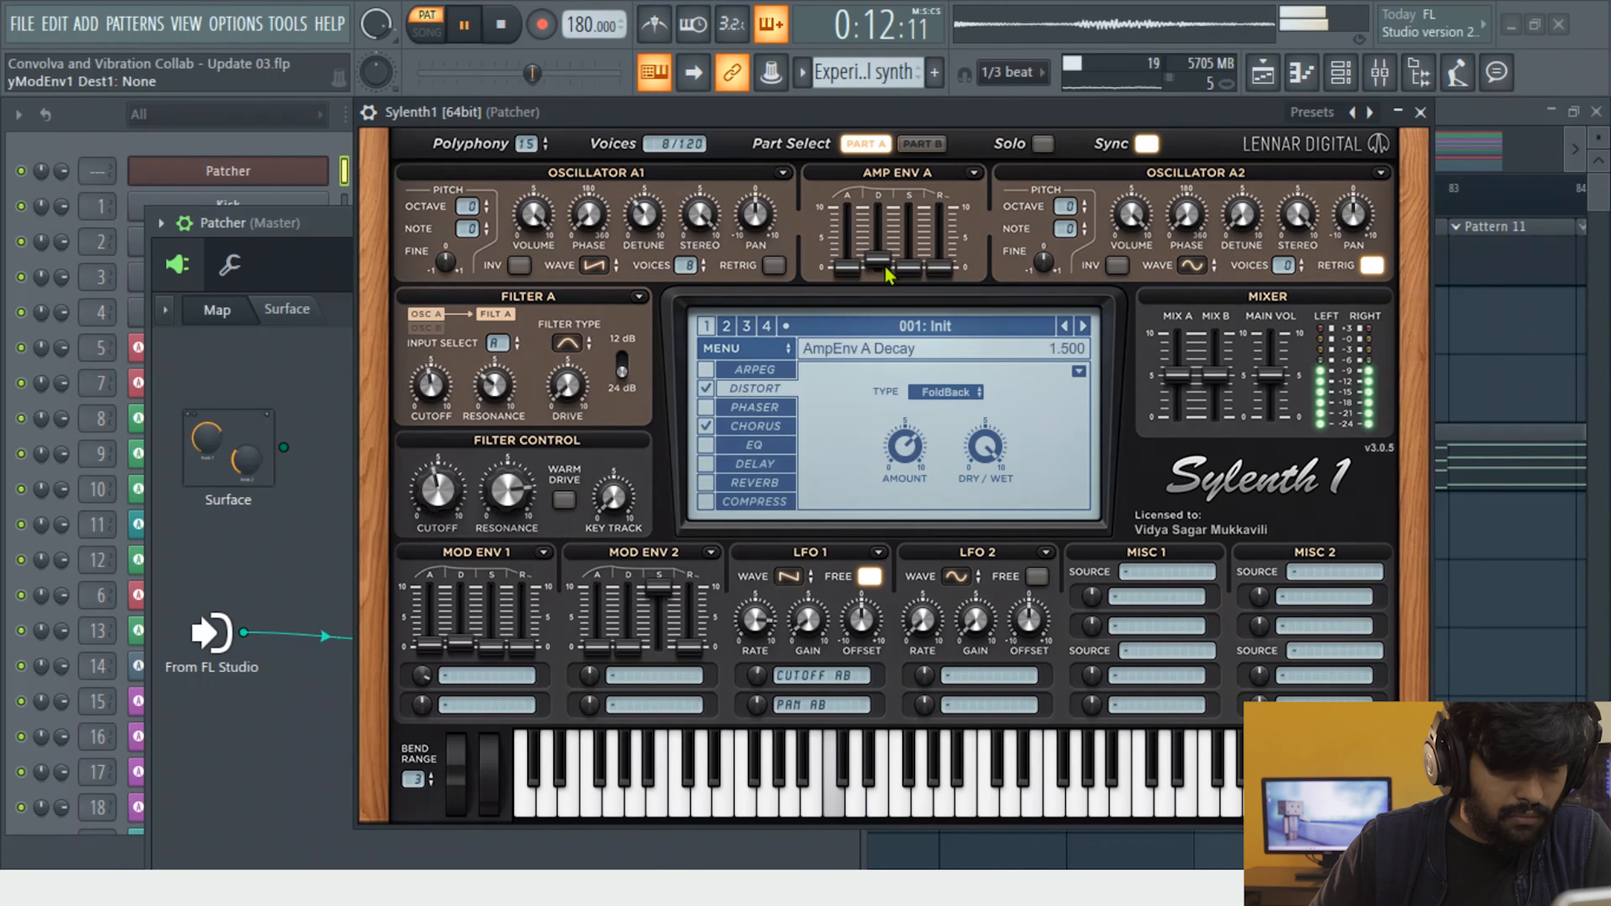
left_click_drag(940, 267, 940, 260)
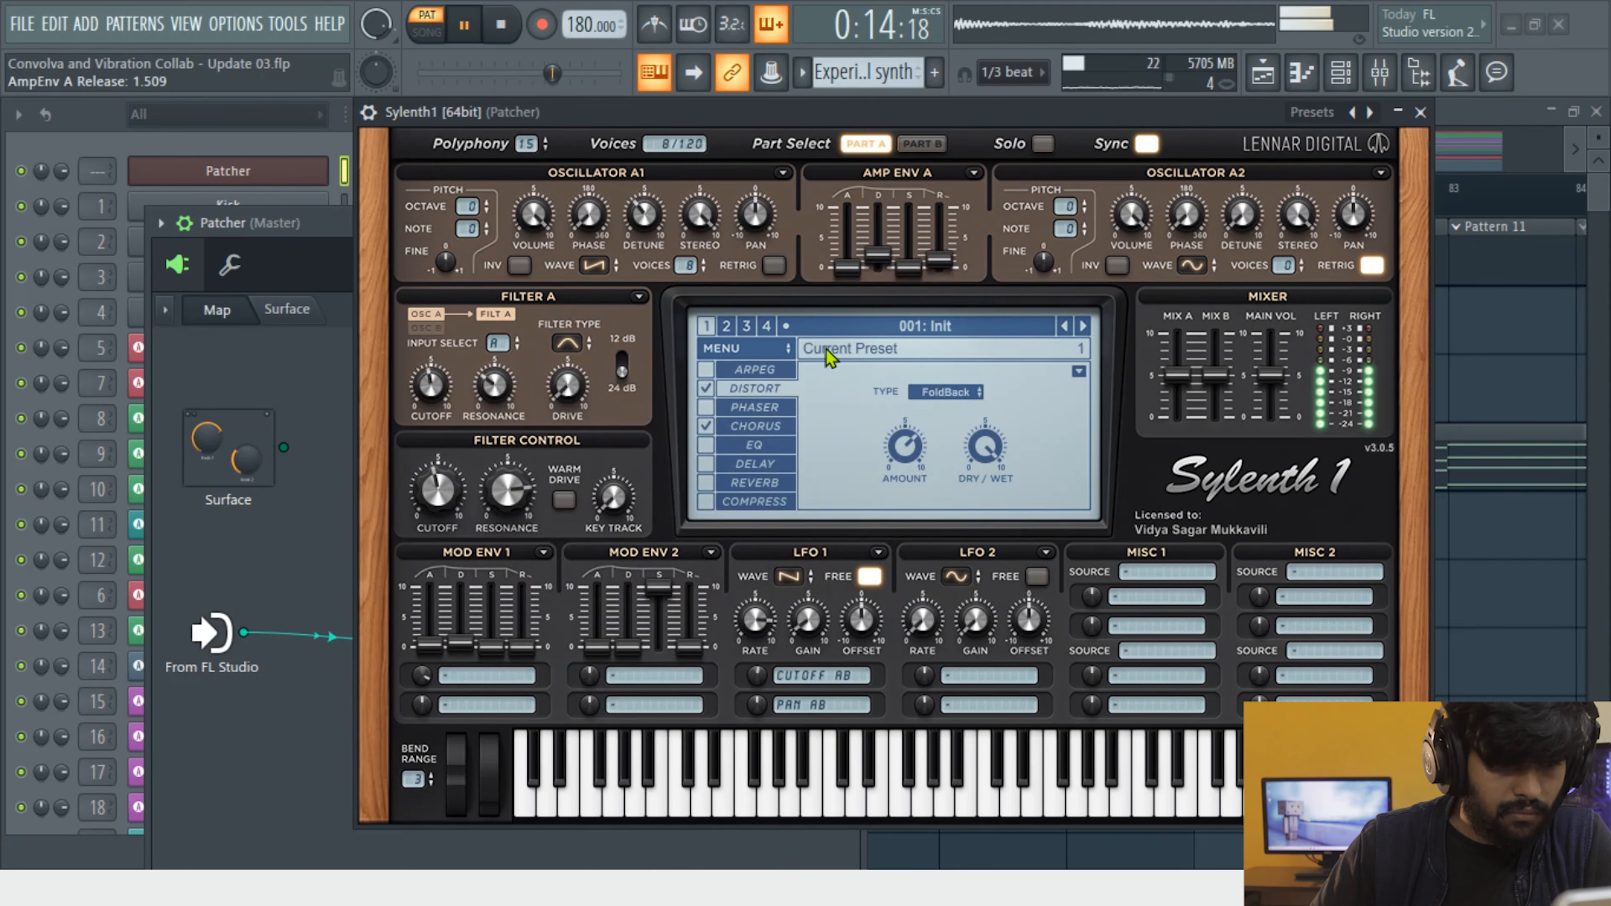